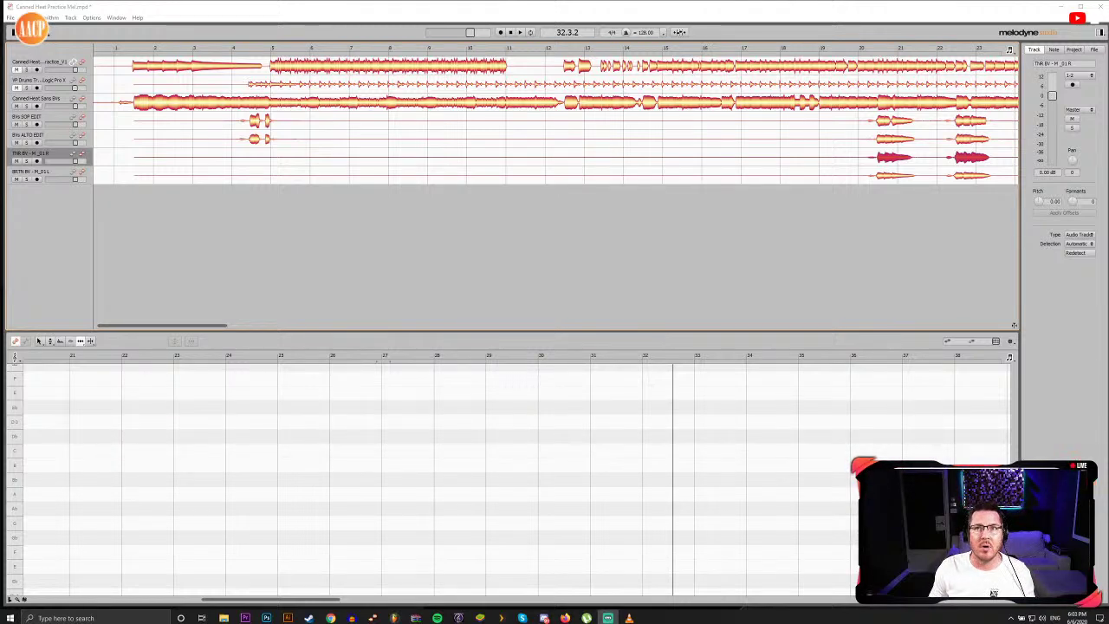
# Step: Switch to File Explorer and bring up the Mel In folder of the Canned Heat project
pyautogui.hotkey('alt', 'Tab')
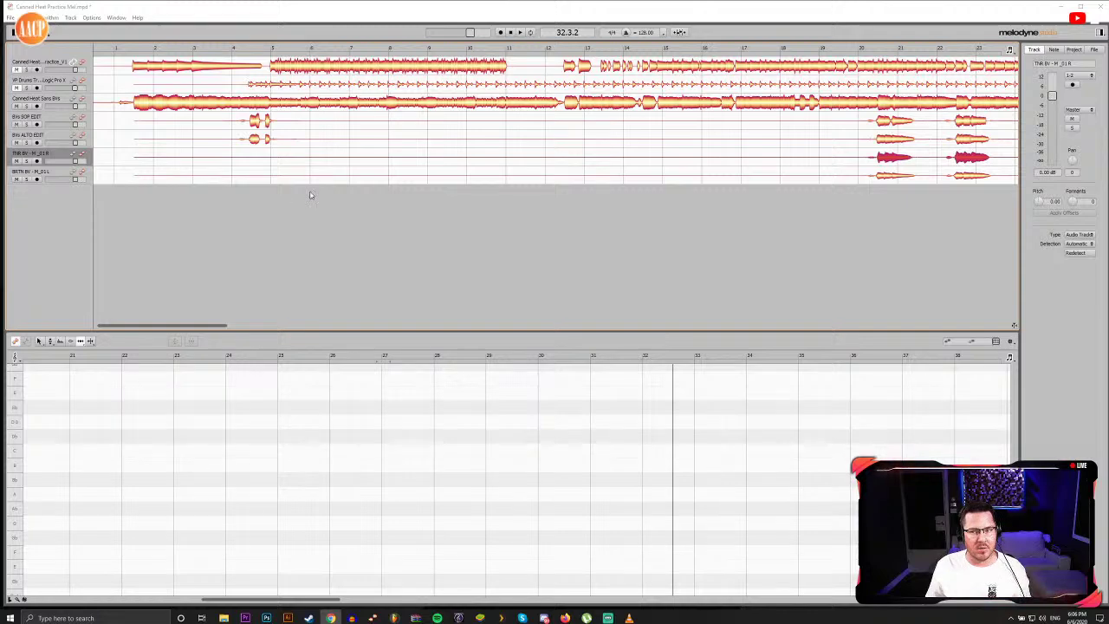
pyautogui.moveTo(220, 327); pyautogui.dragTo(240, 294)
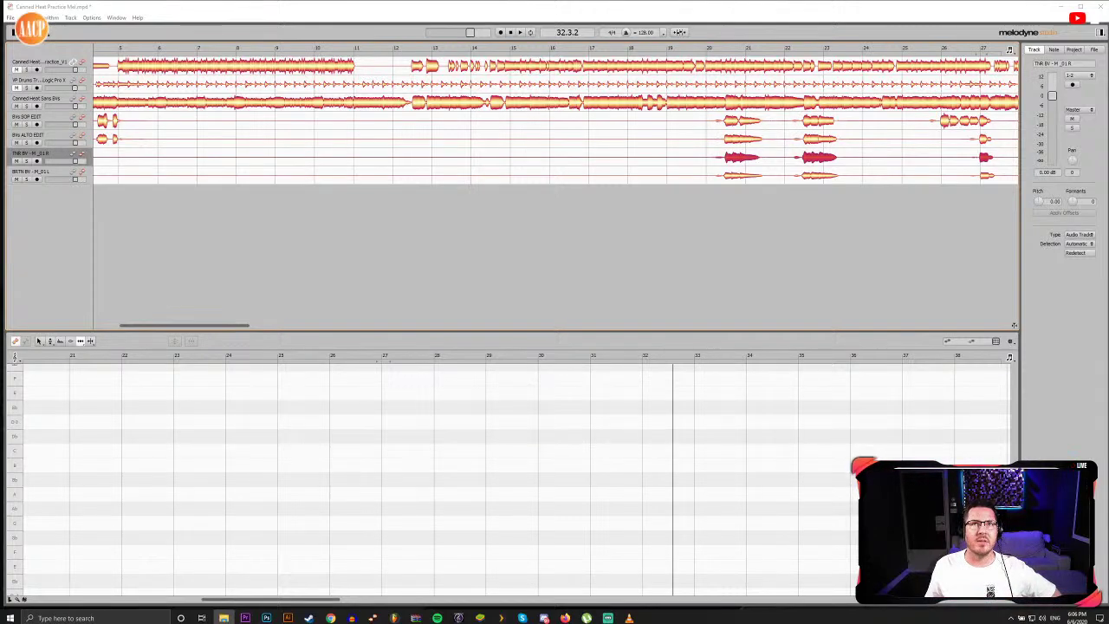
pyautogui.click(223, 617)
pyautogui.moveTo(587, 0); pyautogui.dragTo(577, 31)
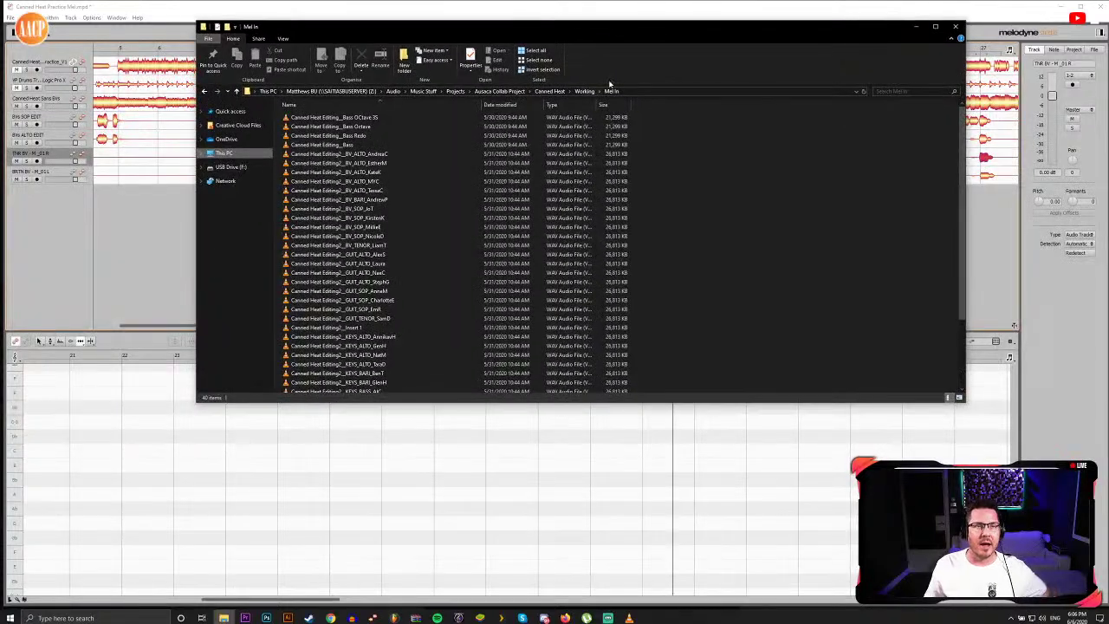
# Step: Import all Canned Heat Editing2 BV WAV files, from the first BV_ALTO to the BV_TENOR, as new tracks below the existing ones in Melodyne
pyautogui.scroll(-2, 390, 219)
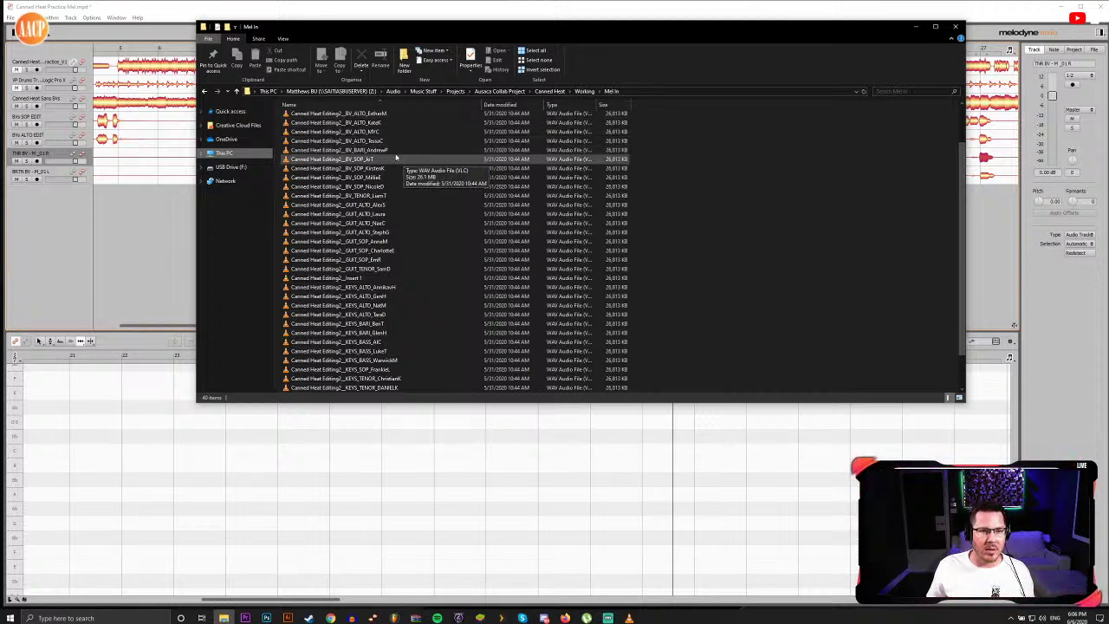
pyautogui.moveTo(379, 120); pyautogui.dragTo(387, 204)
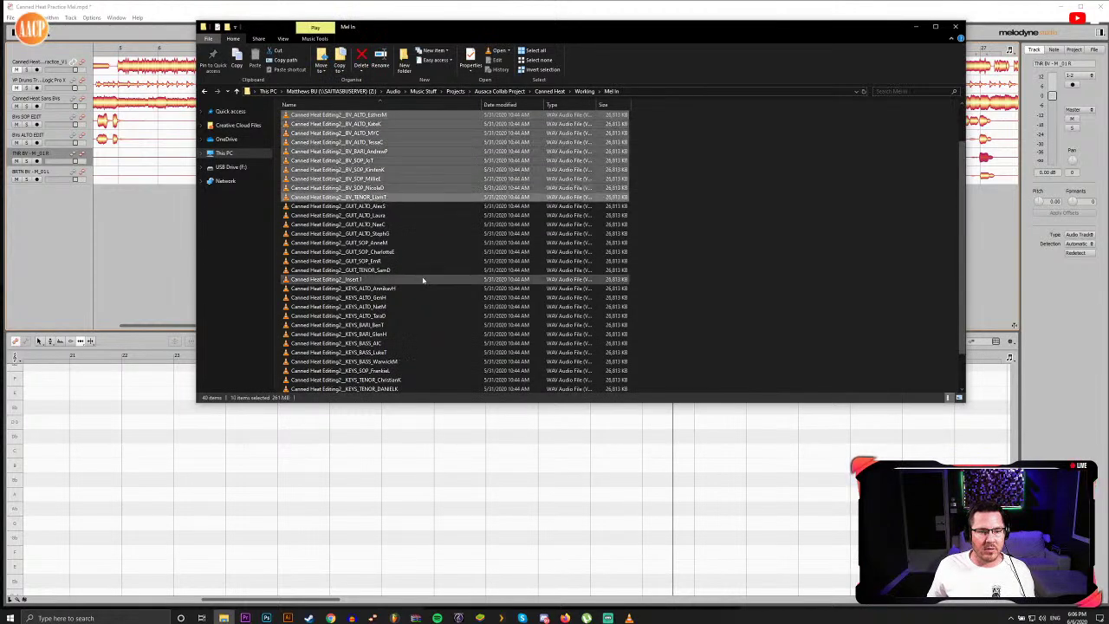
pyautogui.scroll(-1, 422, 279)
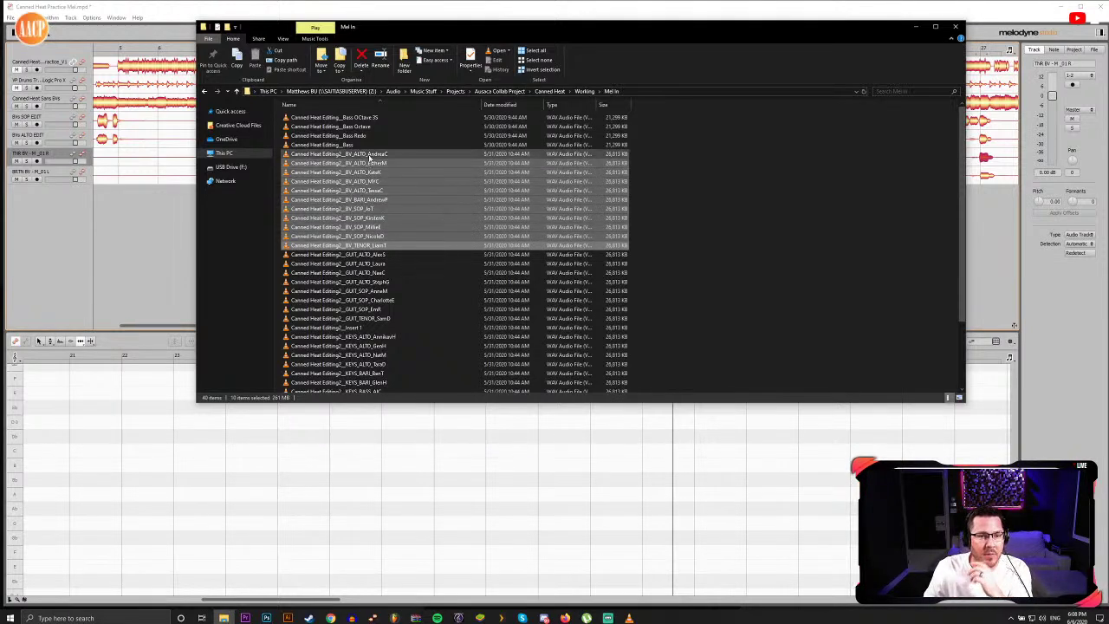
pyautogui.click(369, 156)
pyautogui.keyDown('shift'); pyautogui.click(376, 246); pyautogui.keyUp('shift')
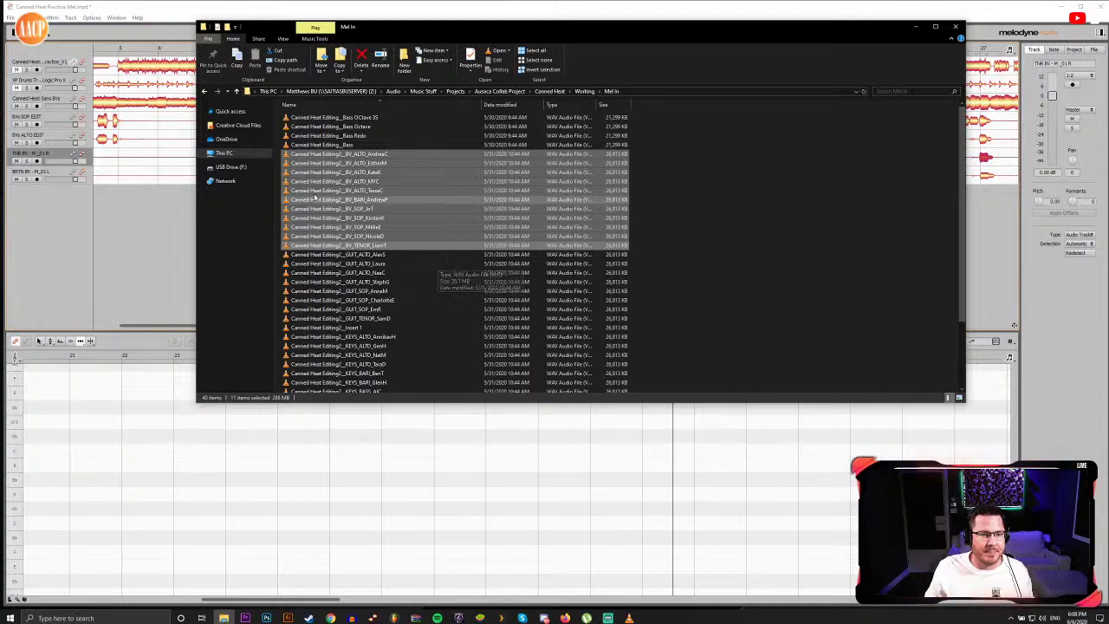
pyautogui.moveTo(351, 186); pyautogui.dragTo(141, 235)
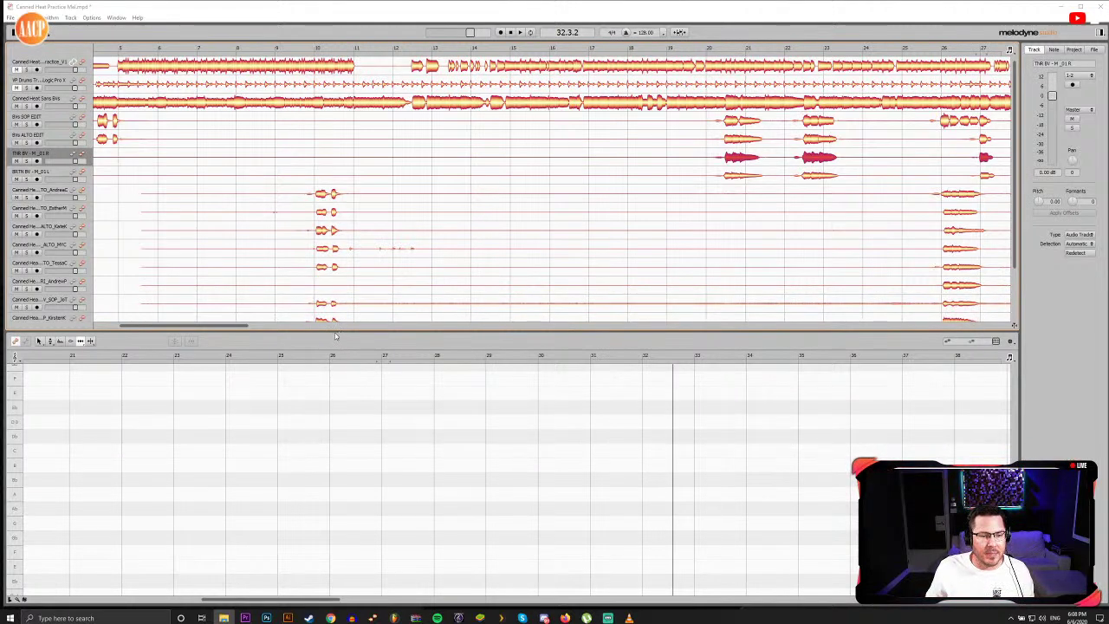
# Step: Shift the audio of all imported BV tracks together about five and a half bars earlier, aligning their first phrase with the existing BV edits
pyautogui.moveTo(335, 337); pyautogui.dragTo(344, 382)
pyautogui.click(330, 194)
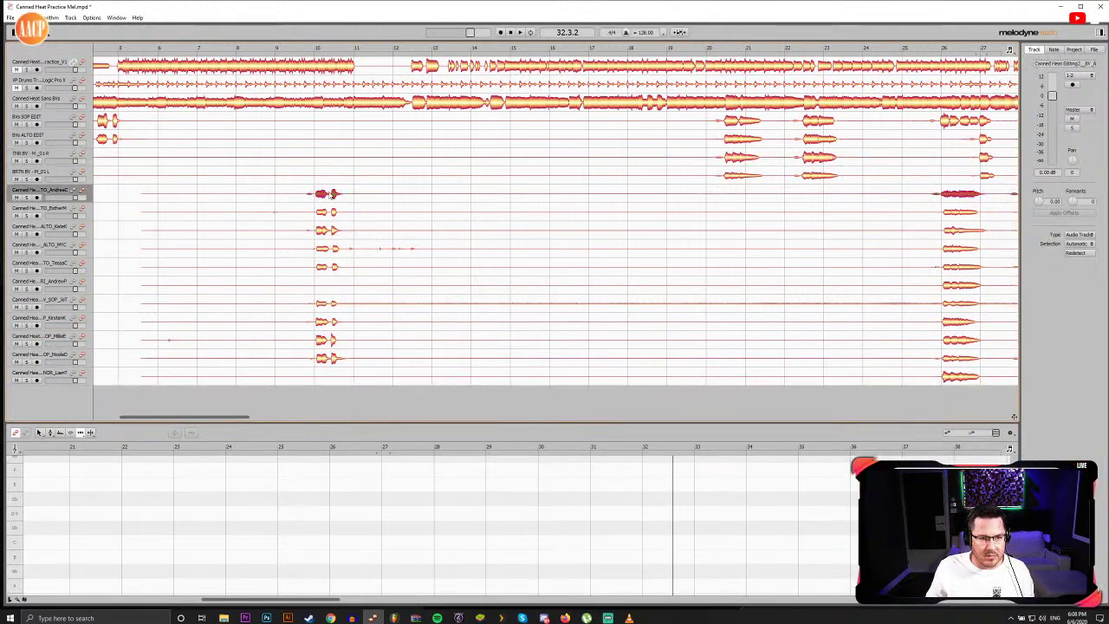
pyautogui.keyDown('shift'); pyautogui.click(949, 379); pyautogui.keyUp('shift')
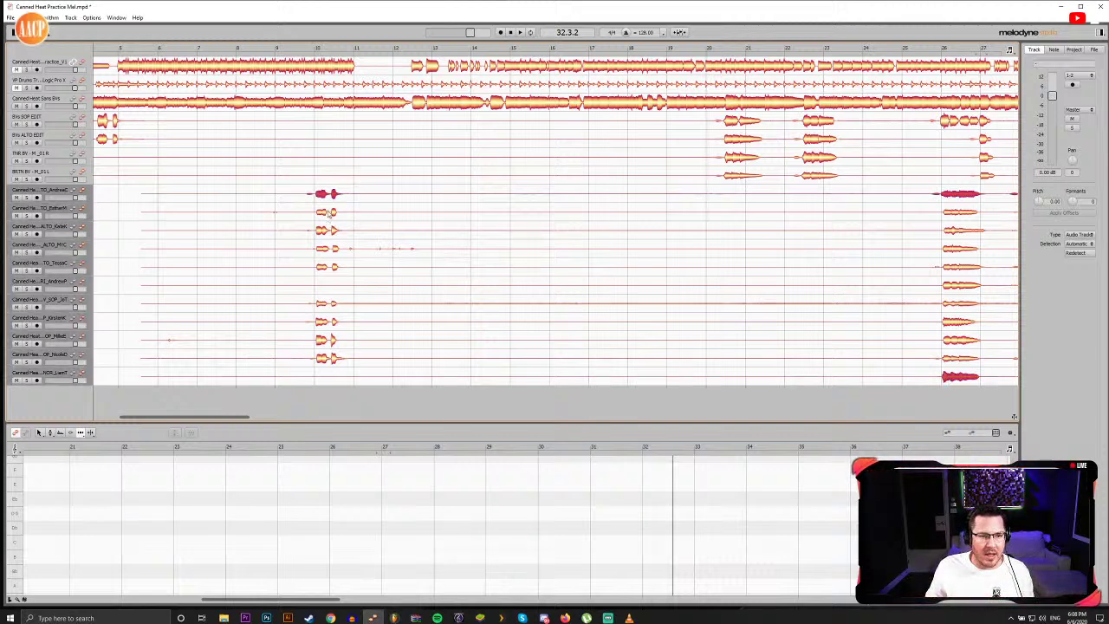
pyautogui.keyDown('ctrl'); pyautogui.click(326, 211); pyautogui.keyUp('ctrl')
pyautogui.keyDown('ctrl'); pyautogui.click(328, 230); pyautogui.keyUp('ctrl')
pyautogui.keyDown('ctrl'); pyautogui.click(330, 248); pyautogui.keyUp('ctrl')
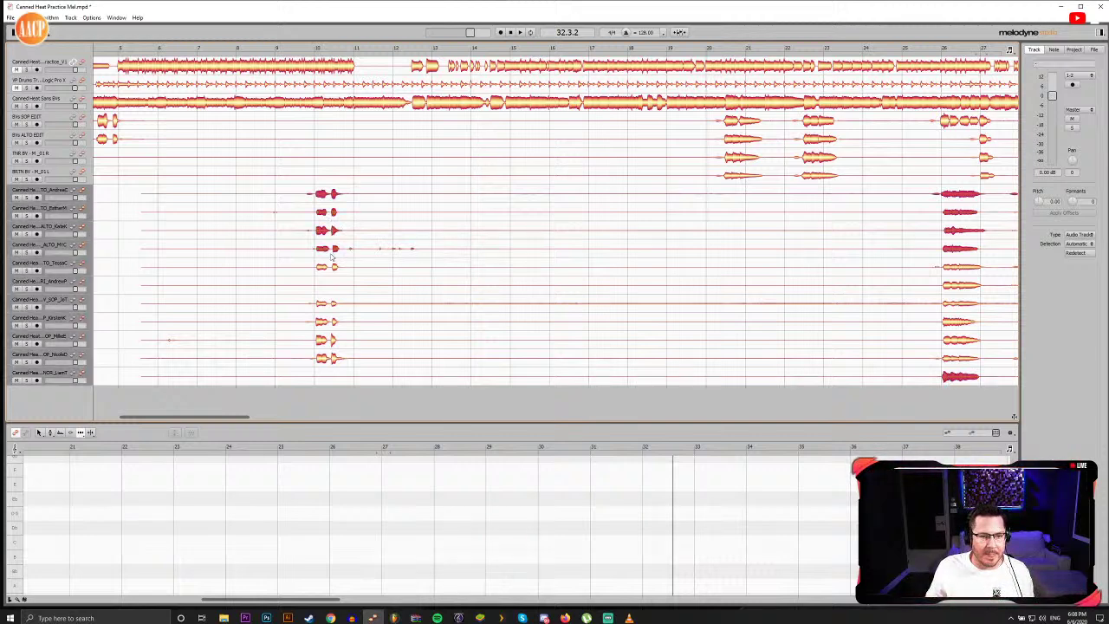
pyautogui.keyDown('shift'); pyautogui.click(330, 268); pyautogui.keyUp('shift')
pyautogui.keyDown('shift'); pyautogui.click(331, 285); pyautogui.keyUp('shift')
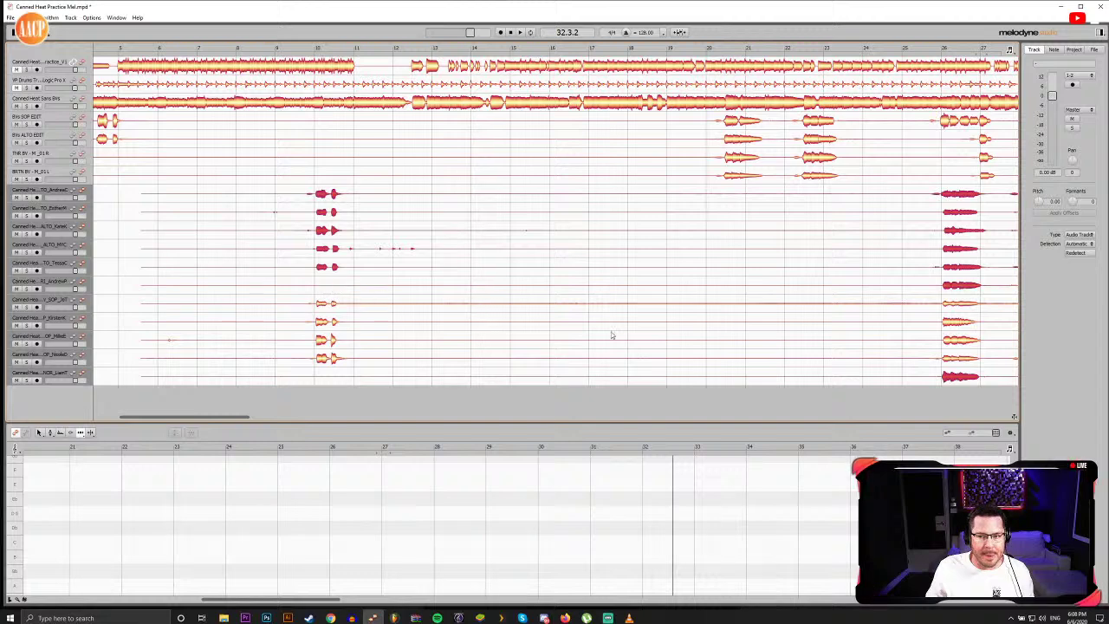
pyautogui.keyDown('ctrl'); pyautogui.click(959, 305); pyautogui.keyUp('ctrl')
pyautogui.keyDown('ctrl'); pyautogui.click(962, 321); pyautogui.keyUp('ctrl')
pyautogui.keyDown('ctrl'); pyautogui.click(965, 340); pyautogui.keyUp('ctrl')
pyautogui.keyDown('ctrl'); pyautogui.click(965, 356); pyautogui.keyUp('ctrl')
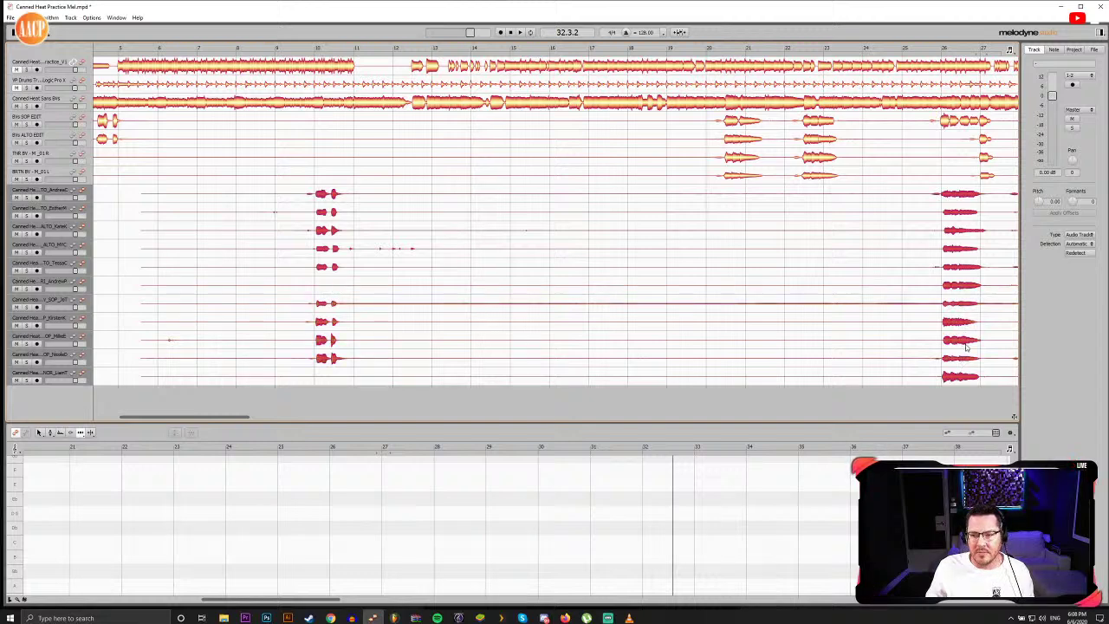
pyautogui.moveTo(204, 418); pyautogui.dragTo(180, 419)
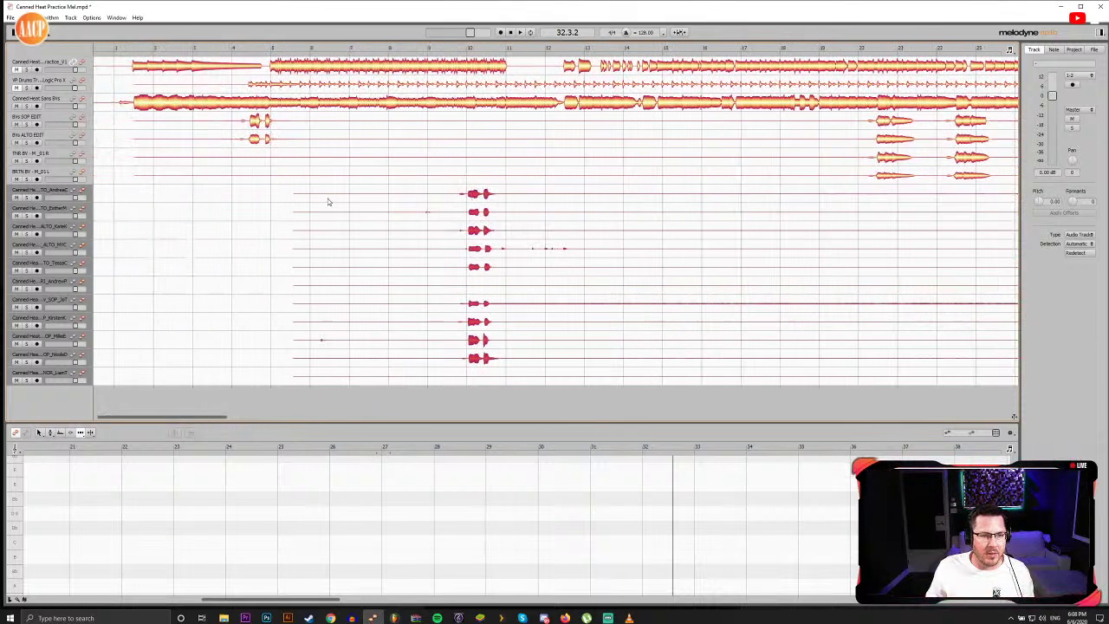
pyautogui.moveTo(237, 198)
pyautogui.mouseDown()
pyautogui.moveTo(214, 197)
pyautogui.moveTo(270, 197)
pyautogui.moveTo(256, 198)
pyautogui.mouseUp()
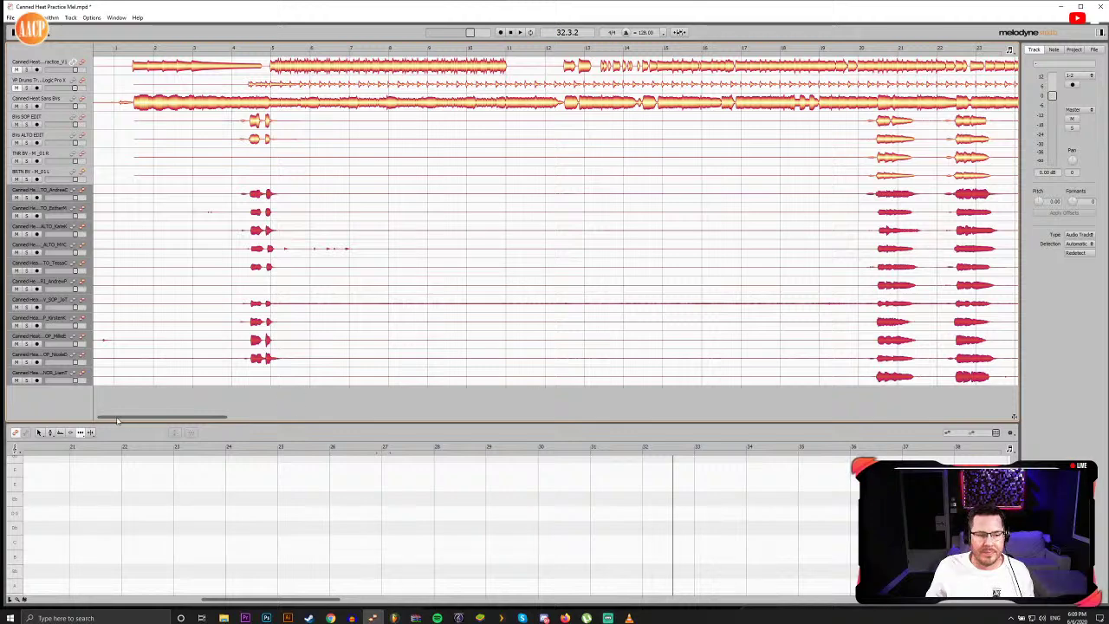
pyautogui.moveTo(98, 416)
pyautogui.mouseDown()
pyautogui.moveTo(209, 414)
pyautogui.moveTo(92, 433)
pyautogui.mouseUp()
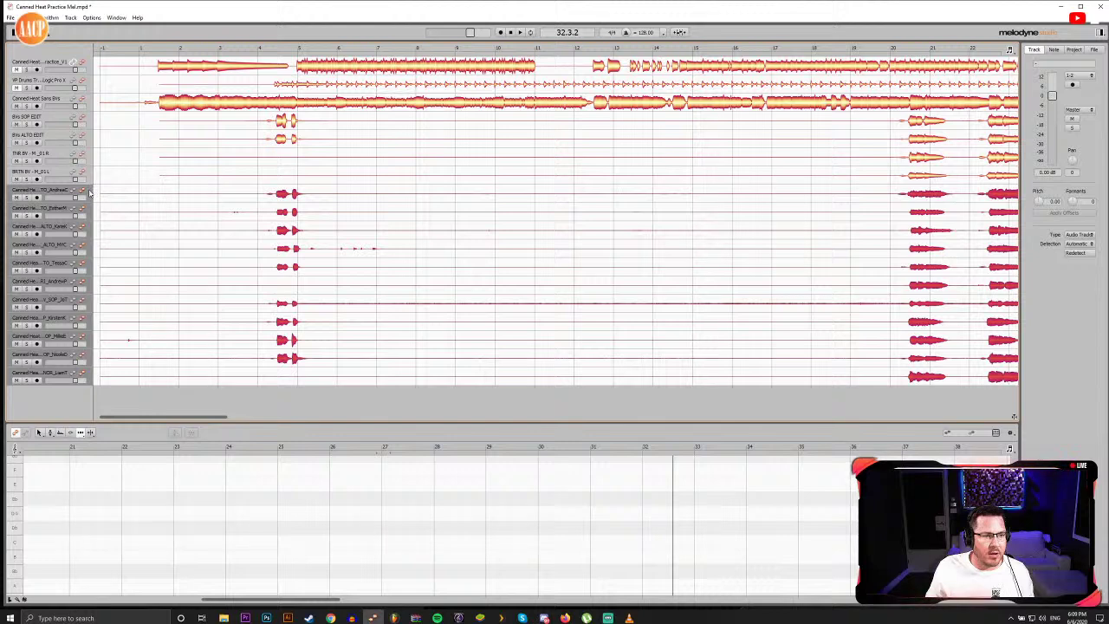
pyautogui.click(63, 200)
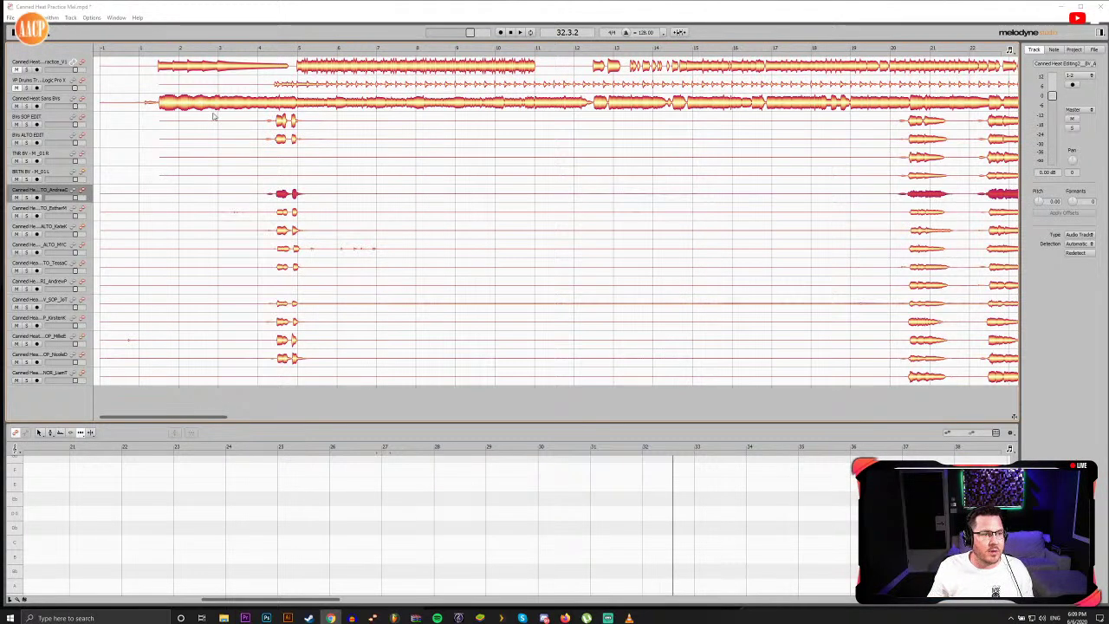
# Step: Mute the existing backing vocal tracks and play the song from about bar 1 with the Canned Heat Sans BVs track chosen for editing
pyautogui.click(27, 127)
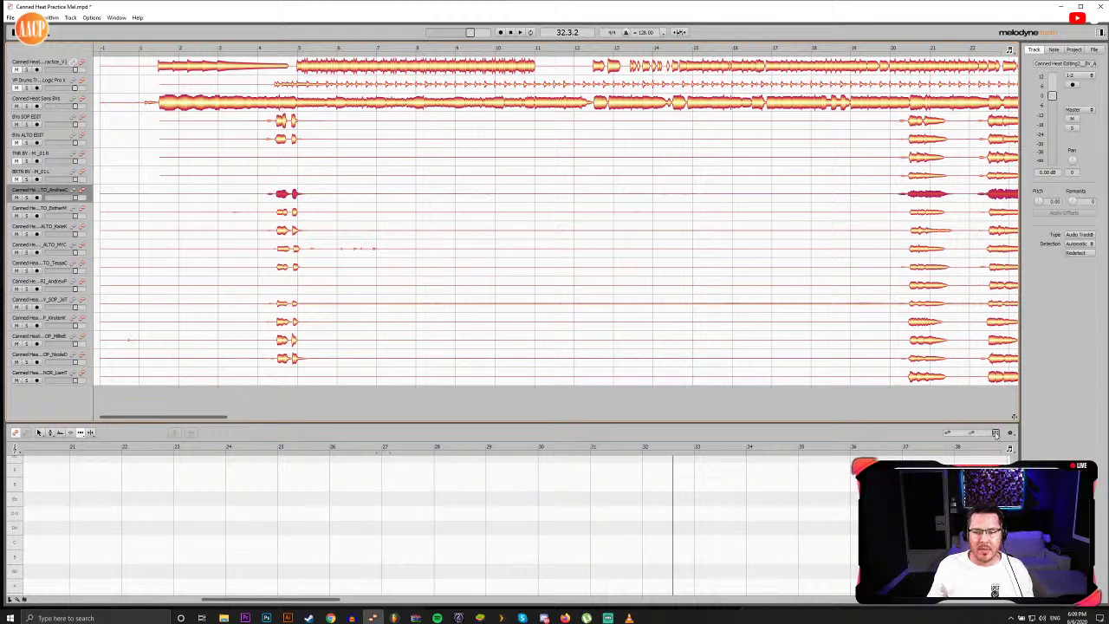
pyautogui.click(80, 103)
pyautogui.click(157, 50)
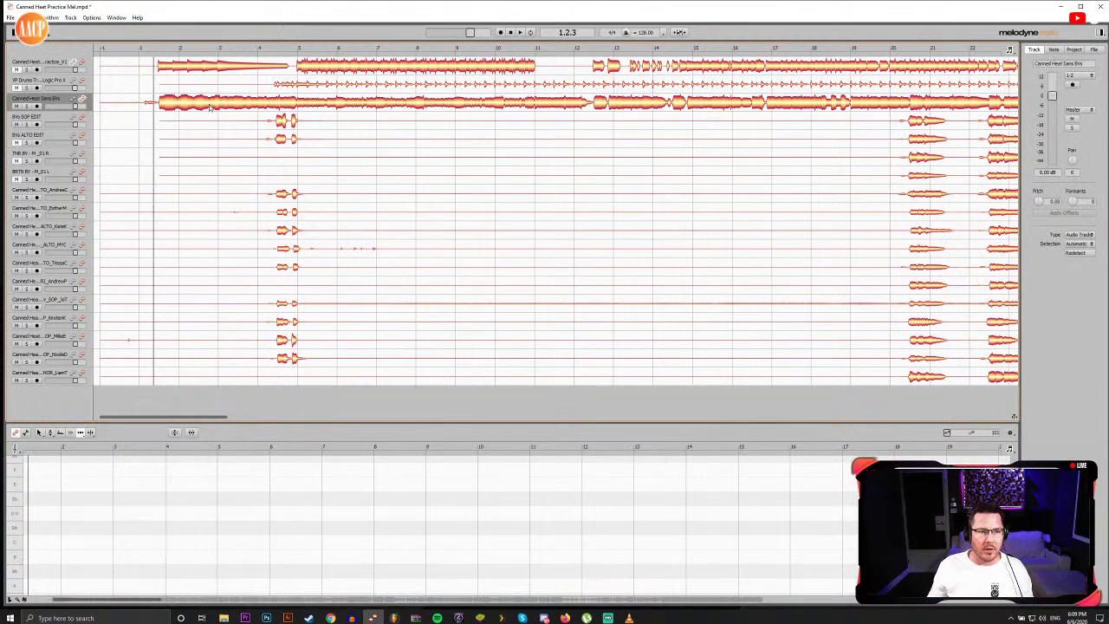
pyautogui.press('space')
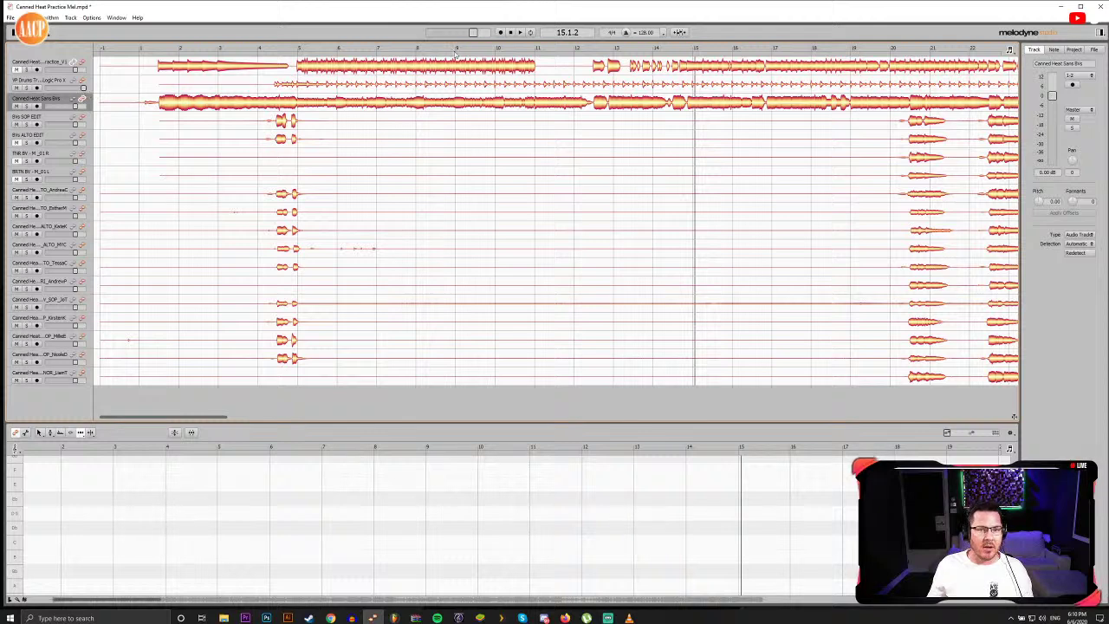
pyautogui.press('space')
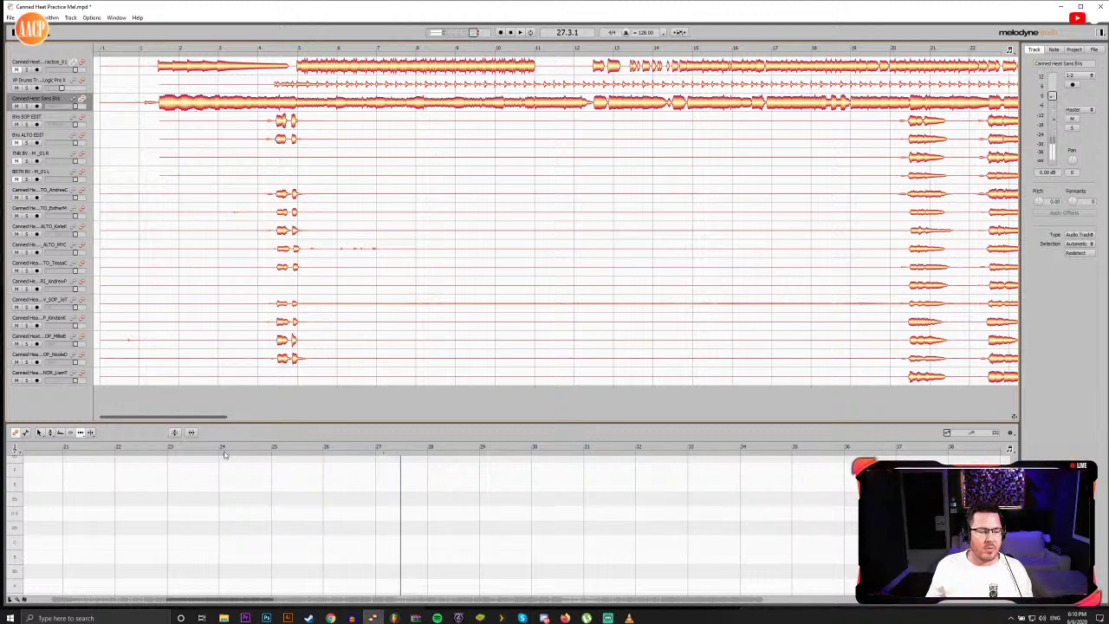
# Step: Replay the opening with the Canned Heat Sans BVs audio selected and bring the VP Drums track level down to about 0 dB
pyautogui.moveTo(224, 416); pyautogui.dragTo(127, 415)
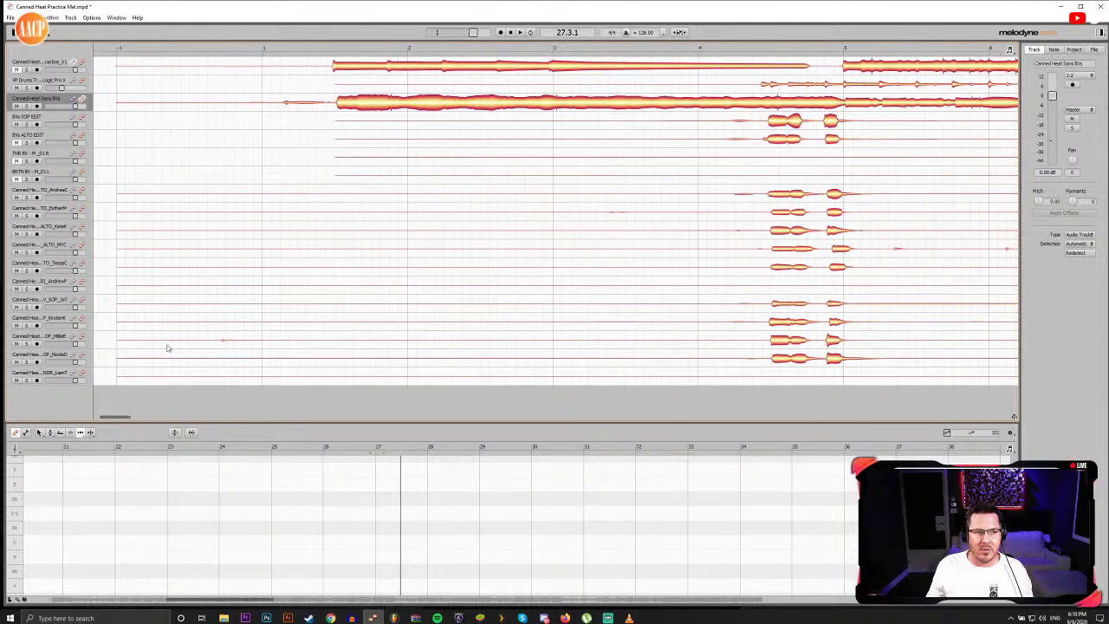
pyautogui.click(342, 107)
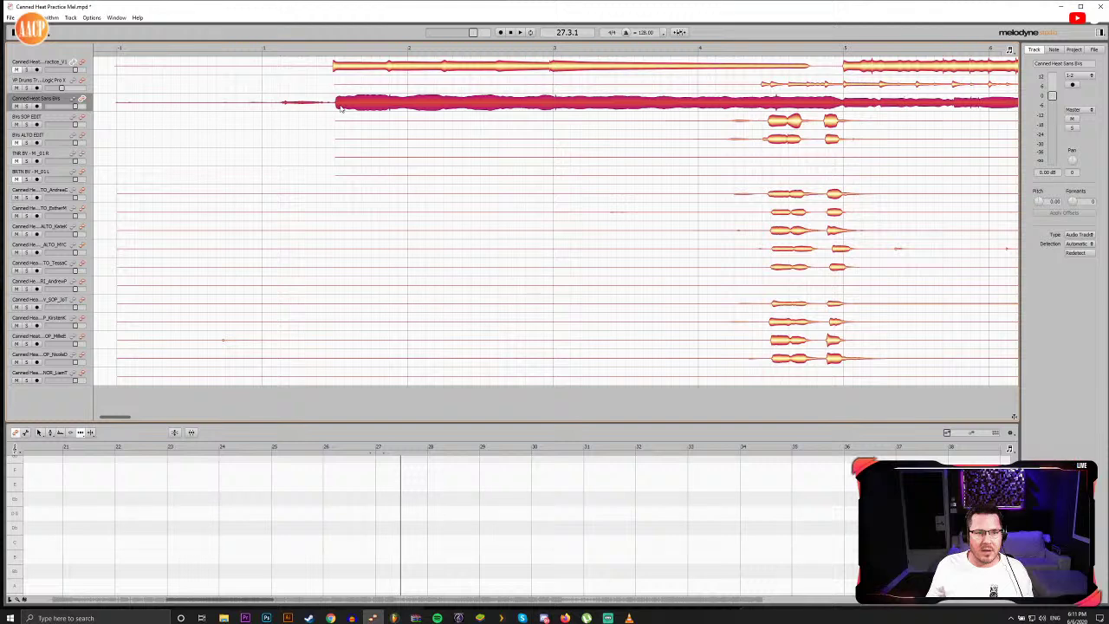
pyautogui.doubleClick(304, 55)
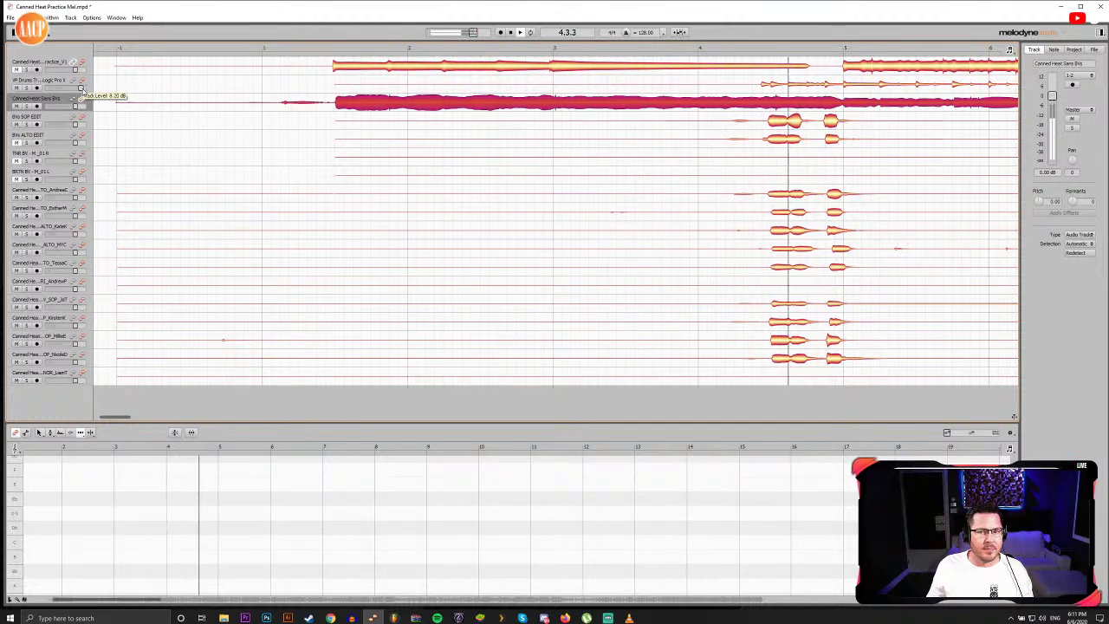
pyautogui.moveTo(84, 89); pyautogui.dragTo(77, 90)
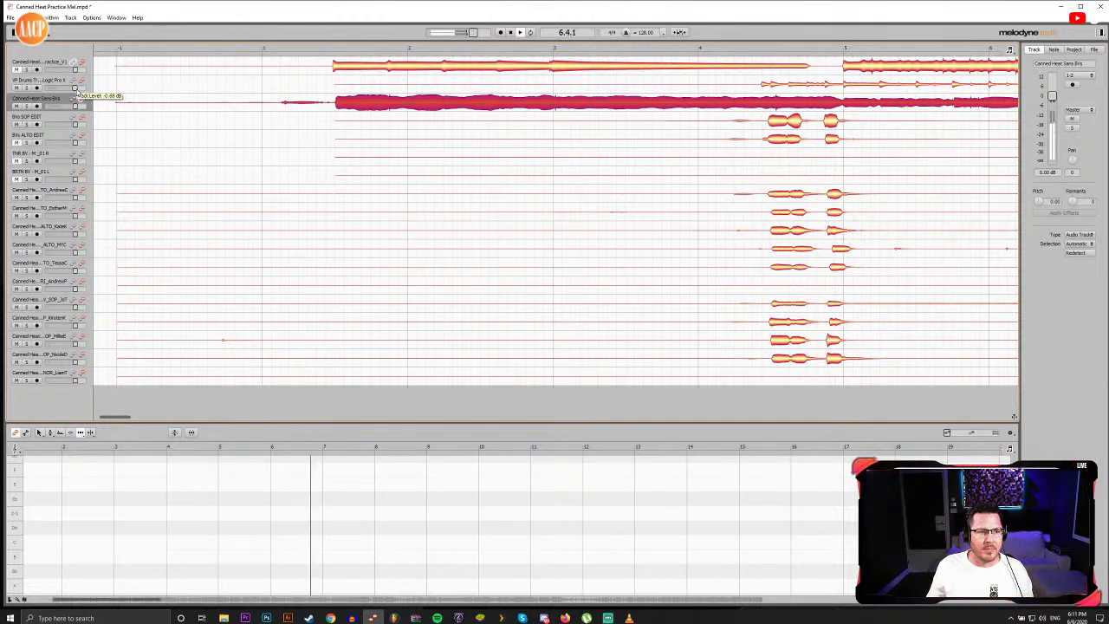
pyautogui.press('space')
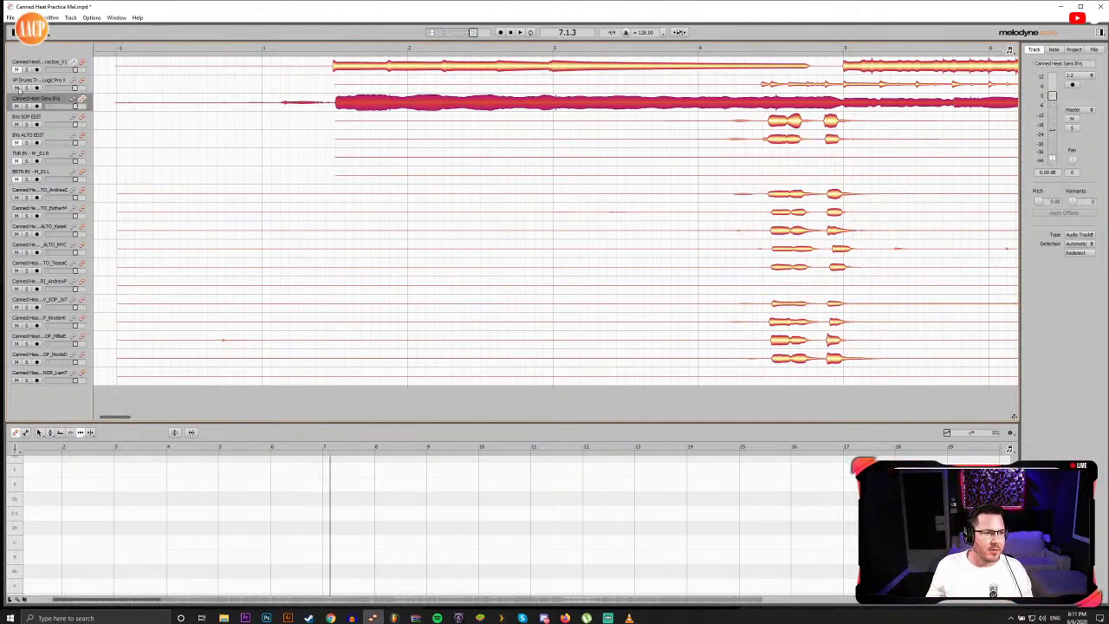
pyautogui.moveTo(75, 89); pyautogui.dragTo(78, 89)
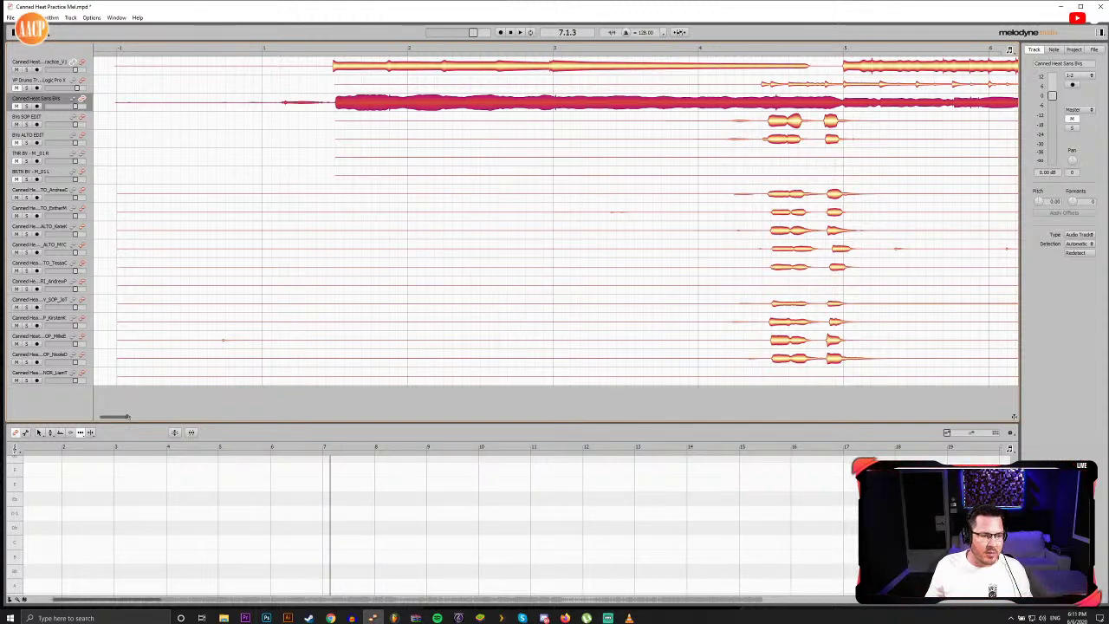
# Step: Listen to the opening again from the audio's start after bar 1 and place the playhead just before bar 4
pyautogui.moveTo(127, 417); pyautogui.dragTo(196, 422)
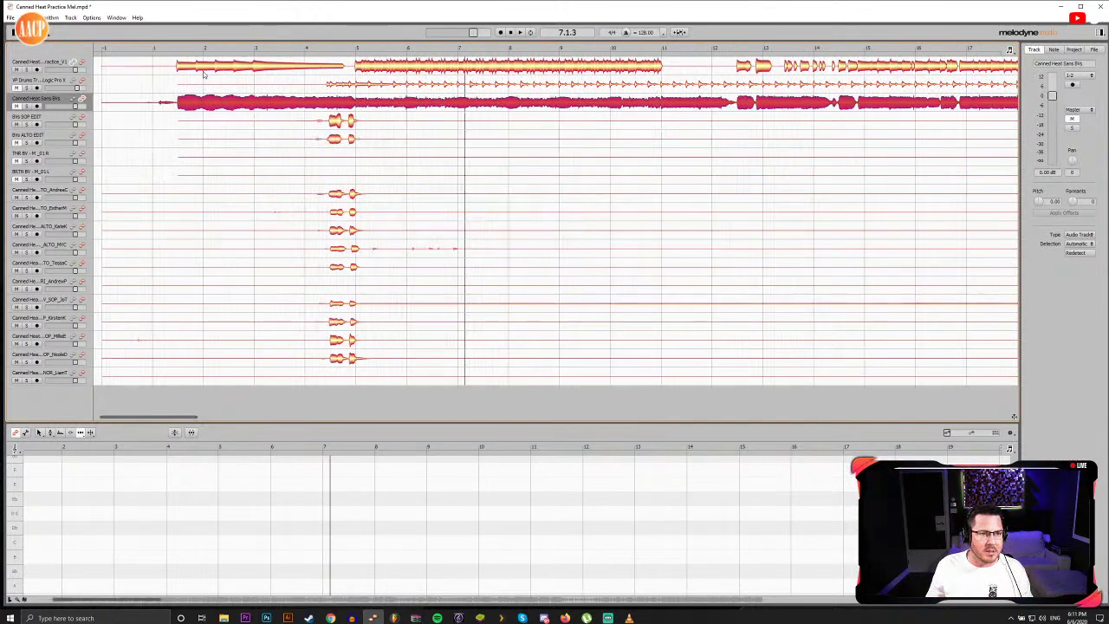
pyautogui.click(179, 48)
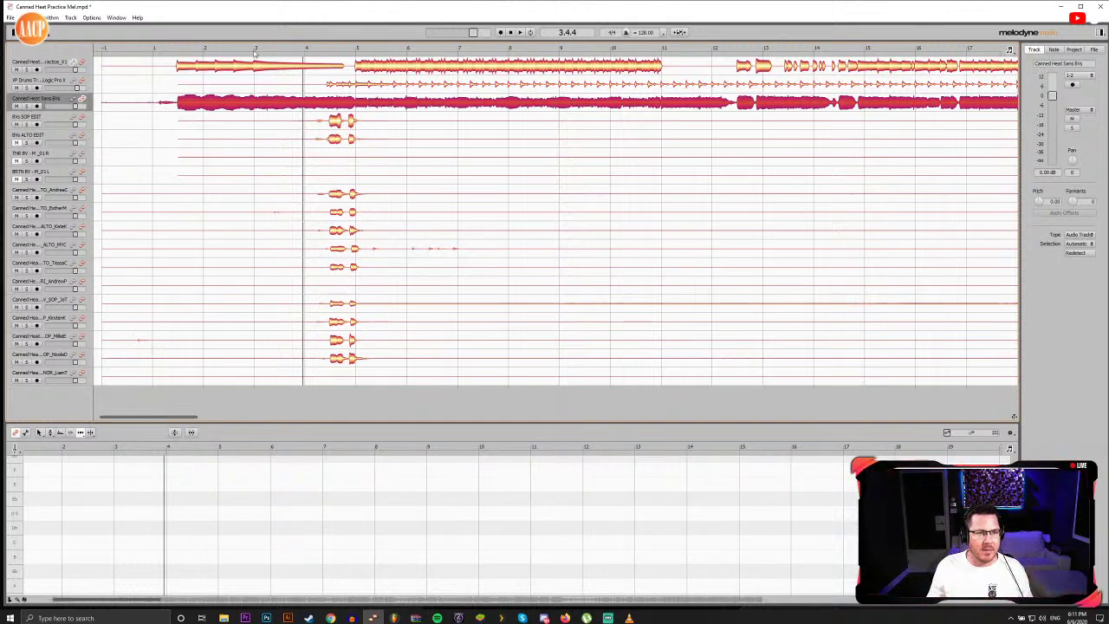
pyautogui.doubleClick(179, 50)
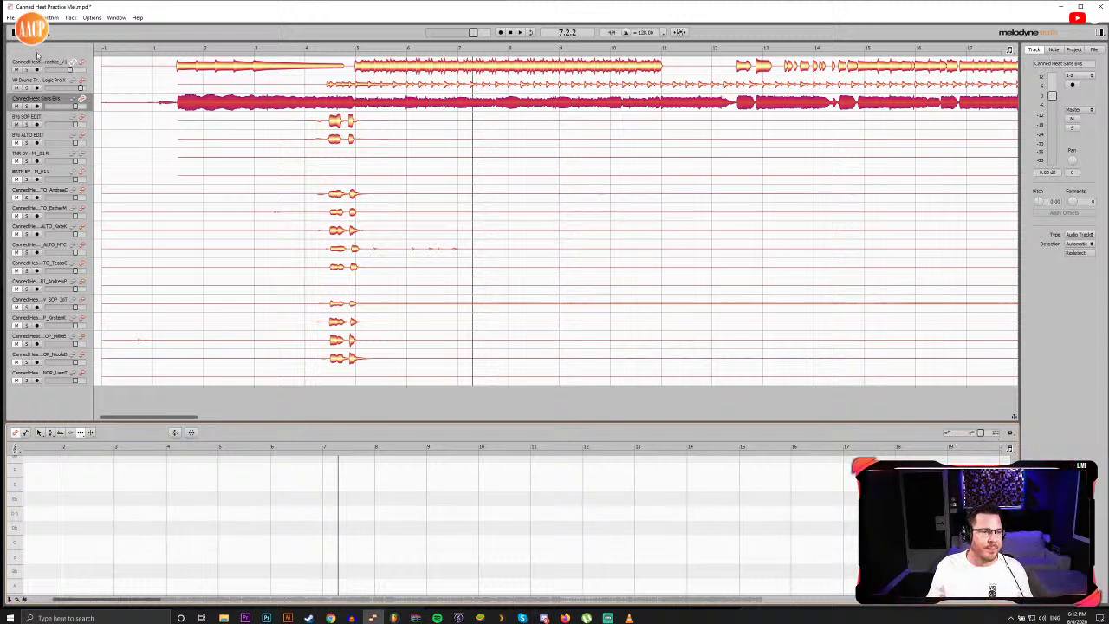
pyautogui.click(303, 50)
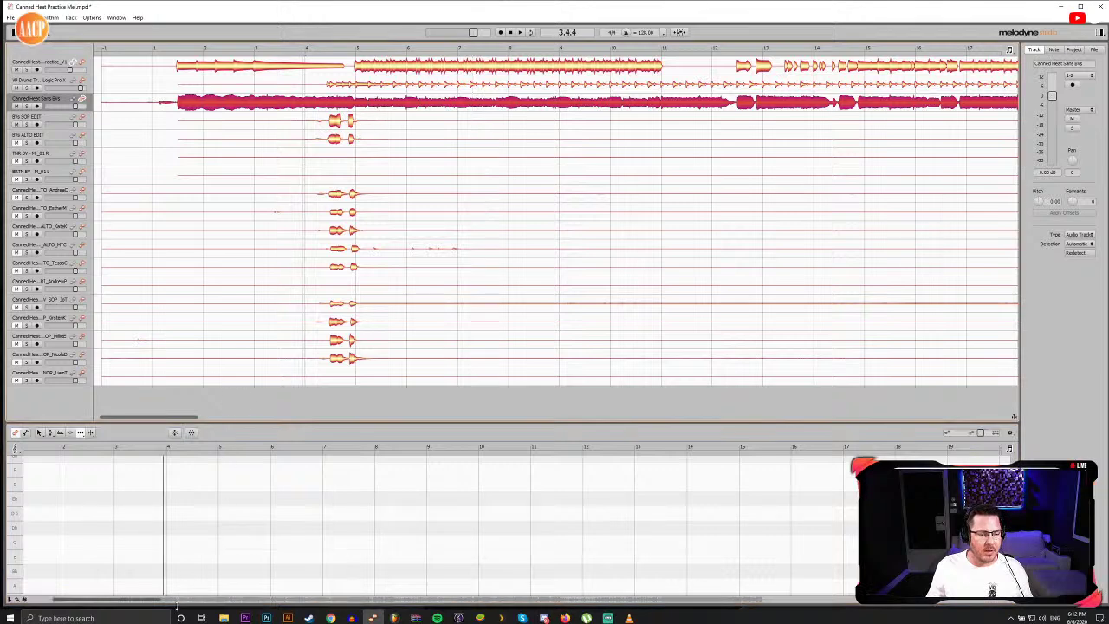
# Step: Widen the note editor's time range to about bar 32 and enlarge the editor to cover most of the track area
pyautogui.moveTo(158, 600); pyautogui.dragTo(234, 600)
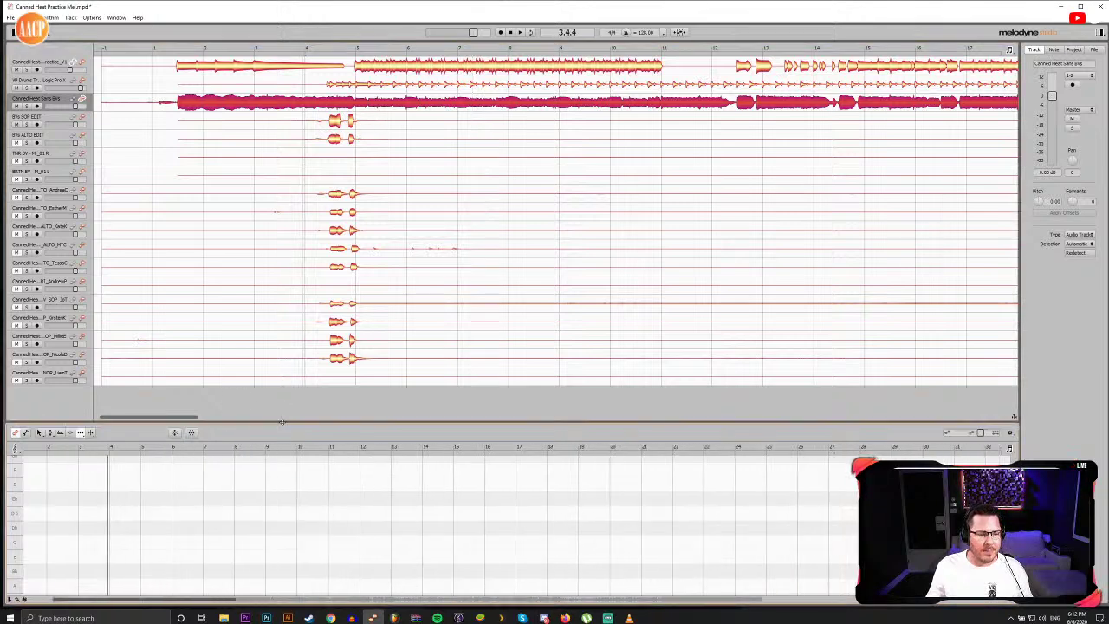
pyautogui.moveTo(281, 422); pyautogui.dragTo(288, 213)
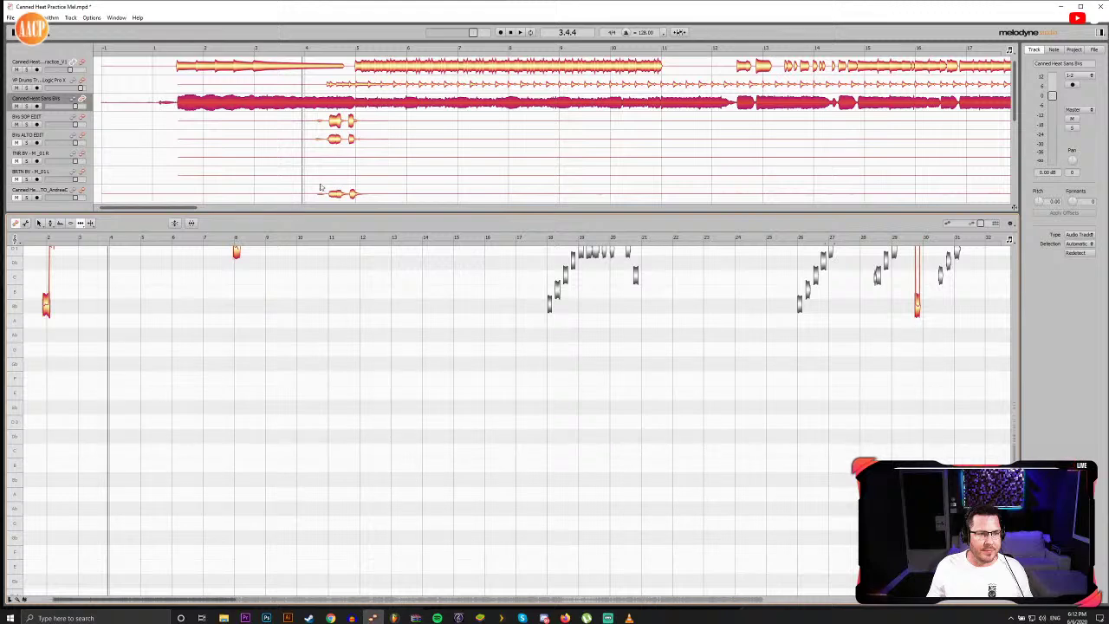
pyautogui.scroll(-4, 325, 186)
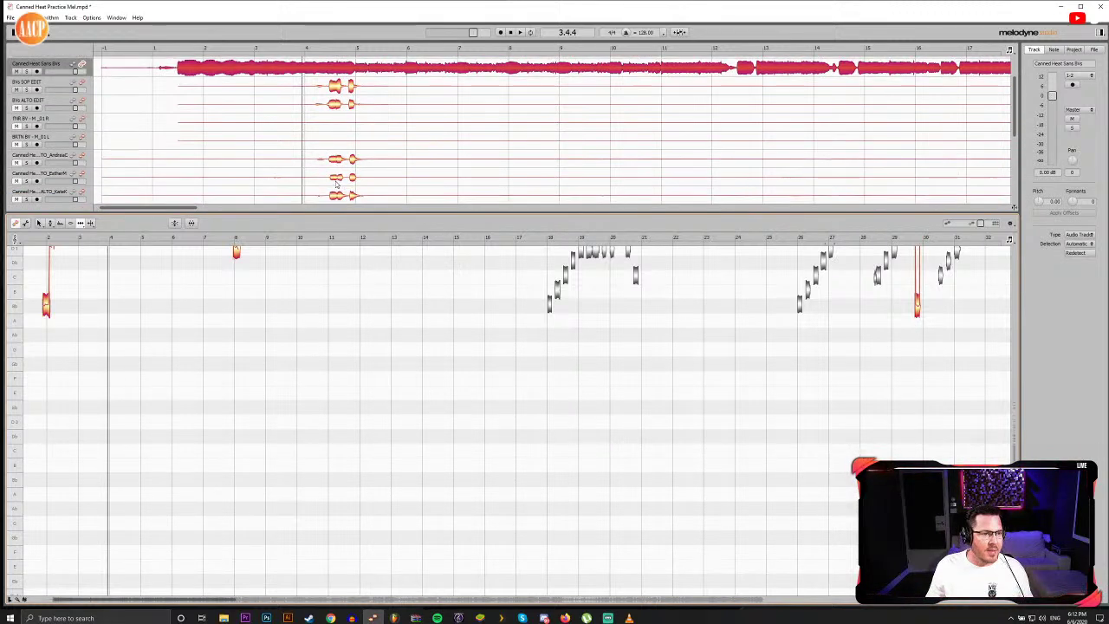
pyautogui.scroll(-1, 329, 184)
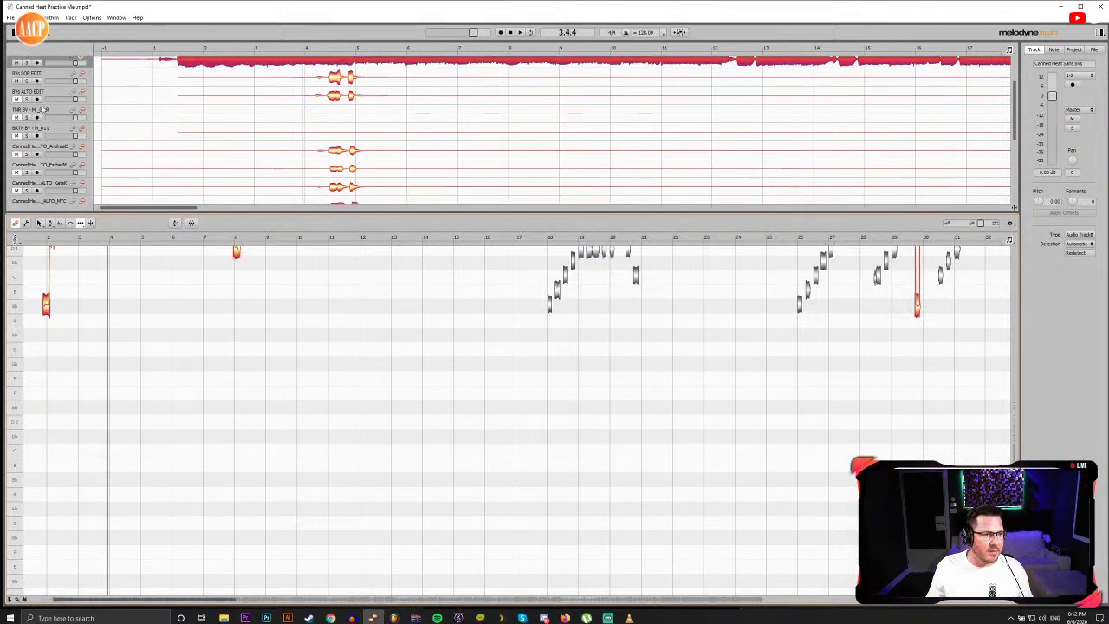
# Step: Look through the imported Canned Heat recordings, selecting alto, baritone, soprano and tenor tracks in turn to check their voice parts
pyautogui.scroll(-1, 62, 132)
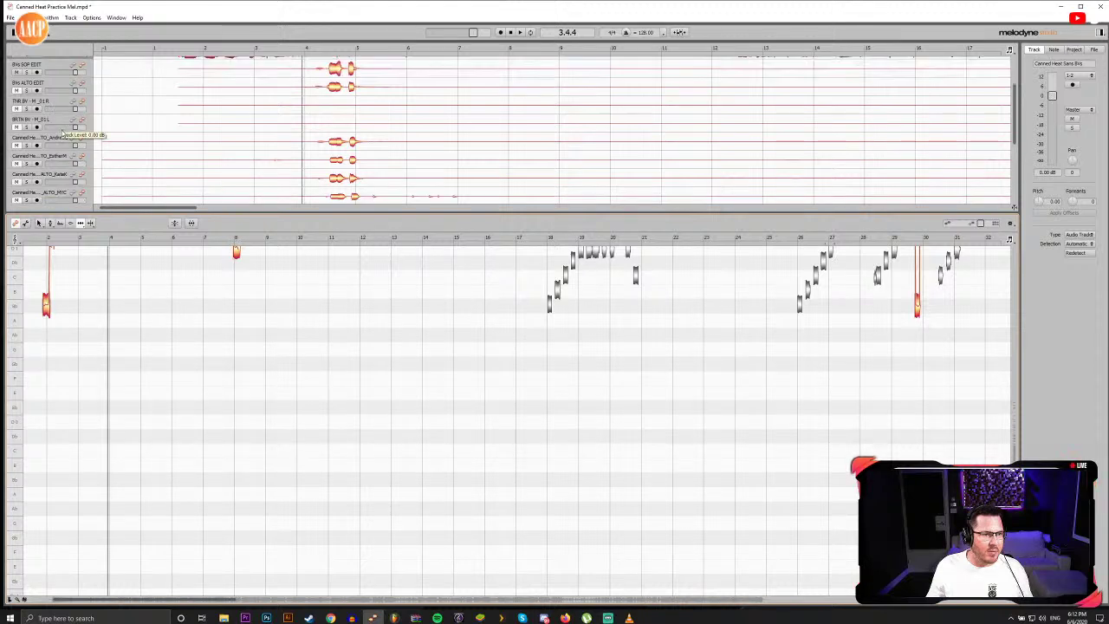
pyautogui.click(57, 141)
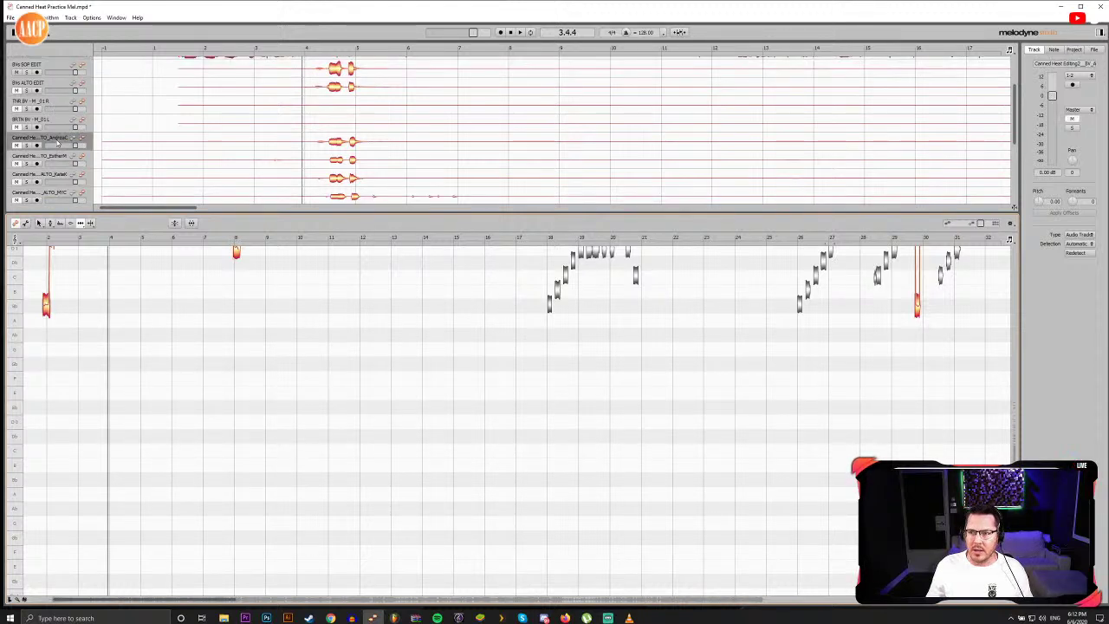
pyautogui.click(59, 157)
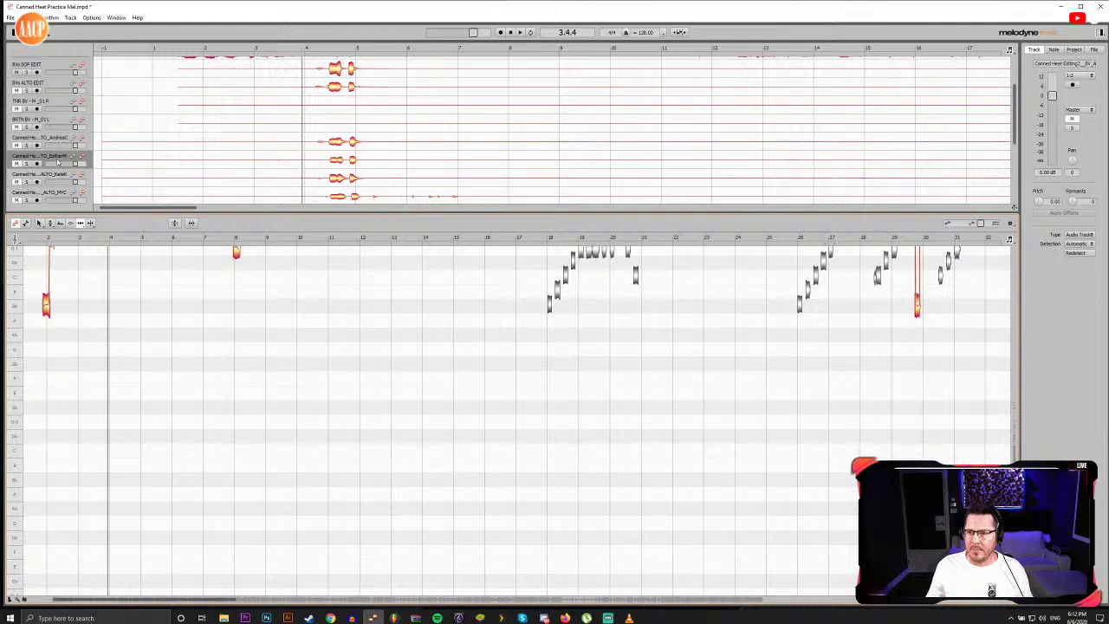
pyautogui.click(58, 178)
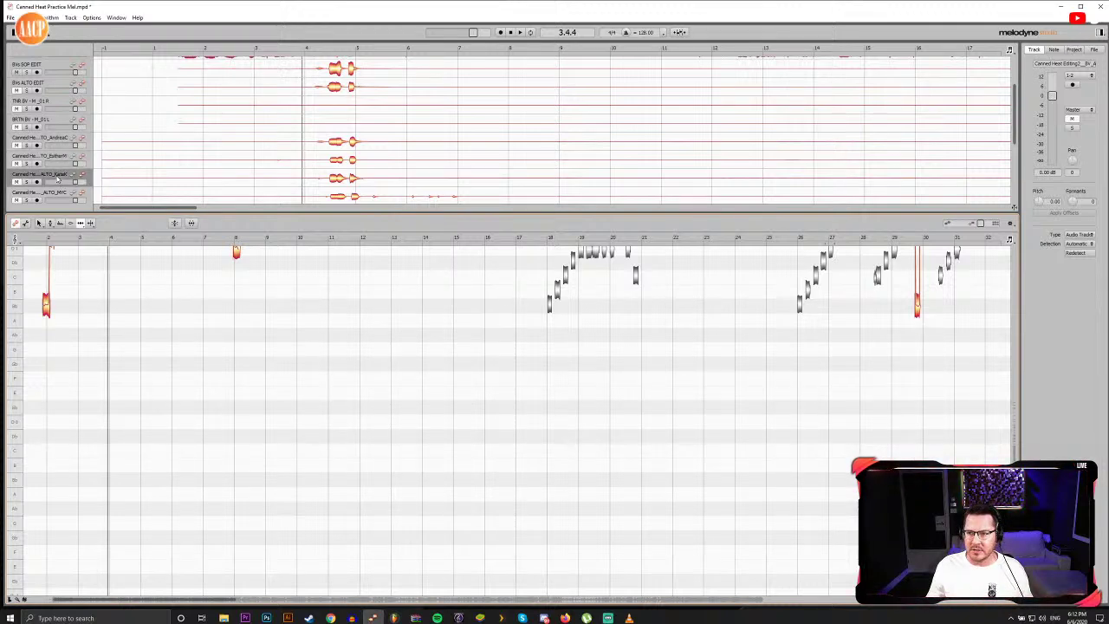
pyautogui.scroll(-1, 57, 178)
pyautogui.scroll(-1, 62, 180)
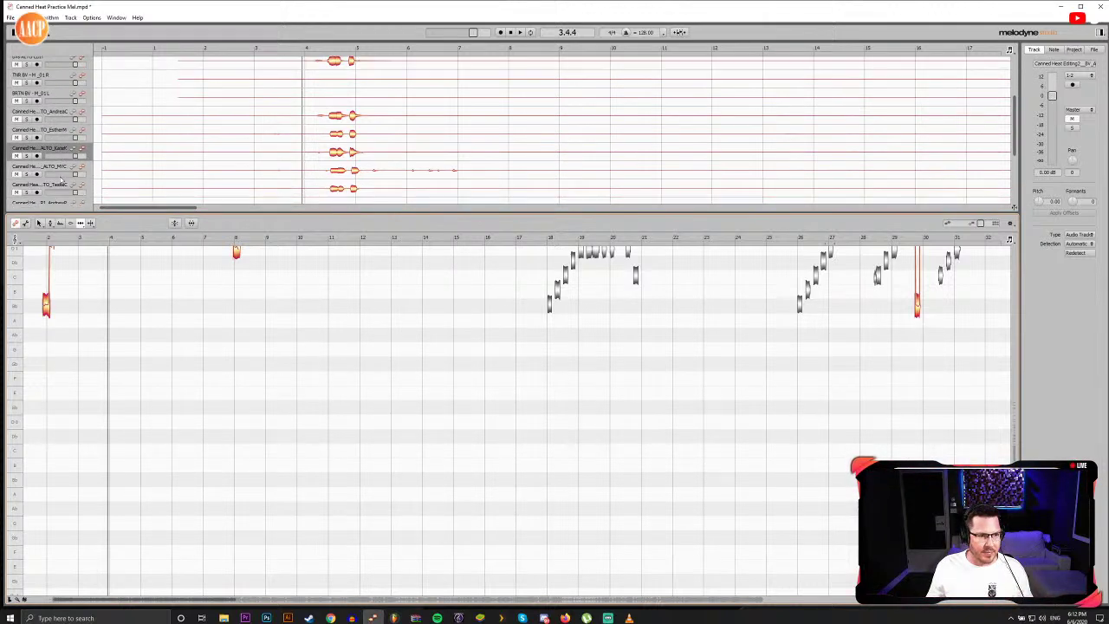
pyautogui.click(57, 183)
pyautogui.scroll(-1, 57, 184)
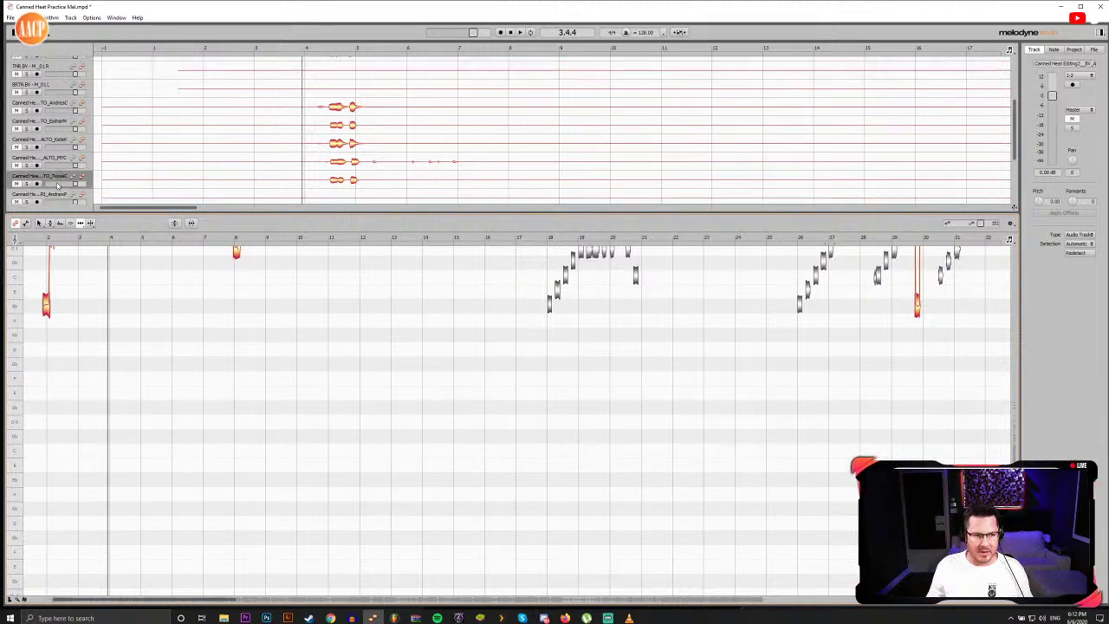
pyautogui.click(57, 196)
pyautogui.scroll(-1, 57, 196)
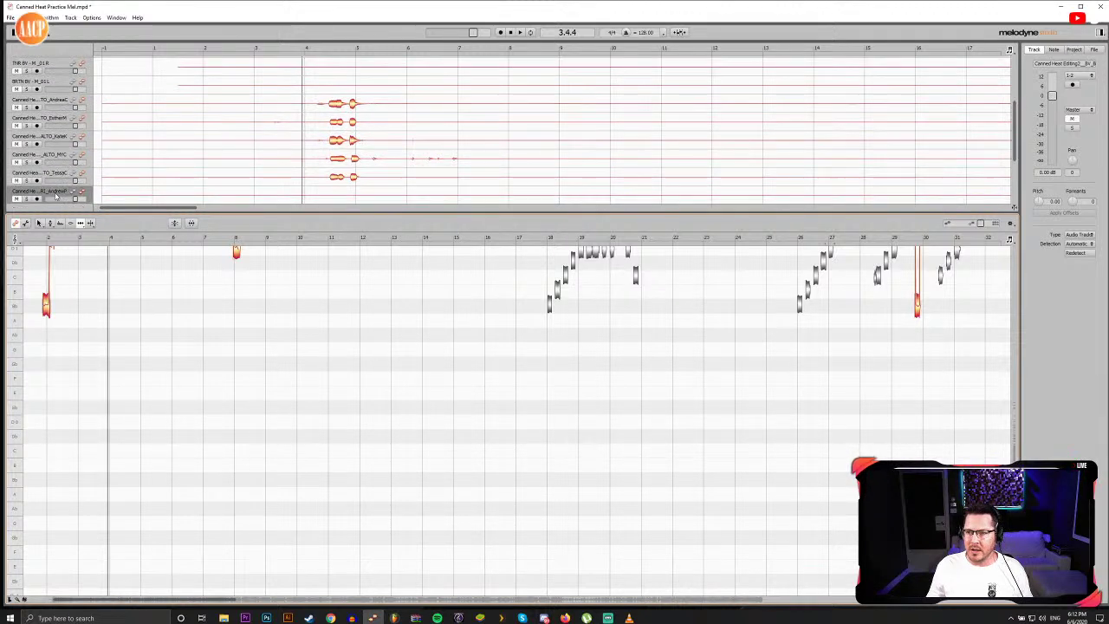
pyautogui.scroll(-1, 58, 197)
pyautogui.scroll(-1, 58, 192)
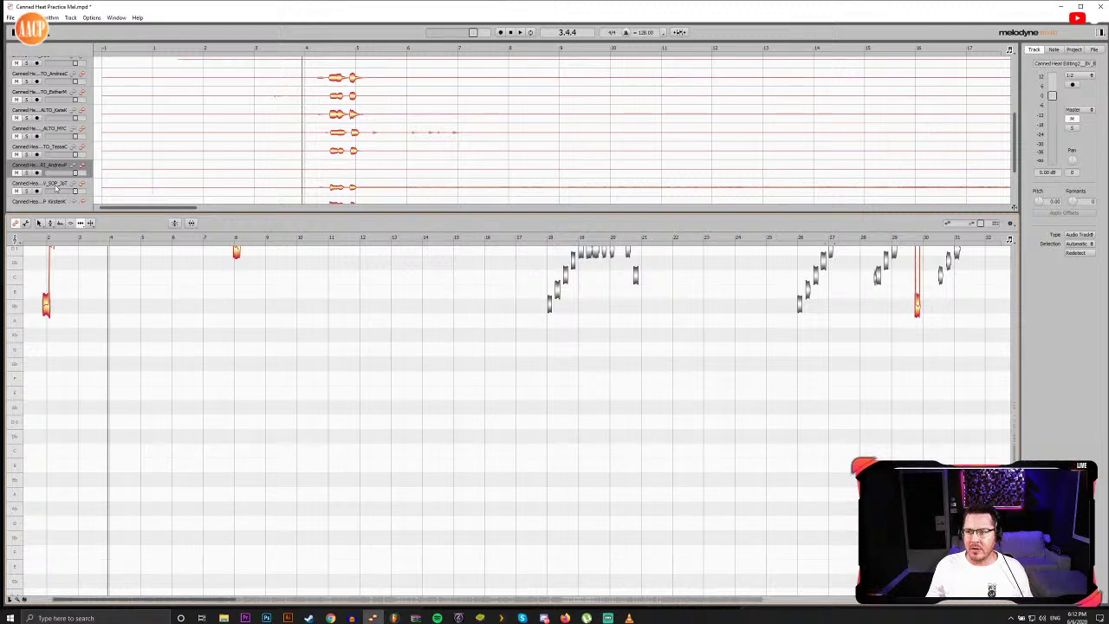
pyautogui.click(57, 186)
pyautogui.scroll(-2, 57, 187)
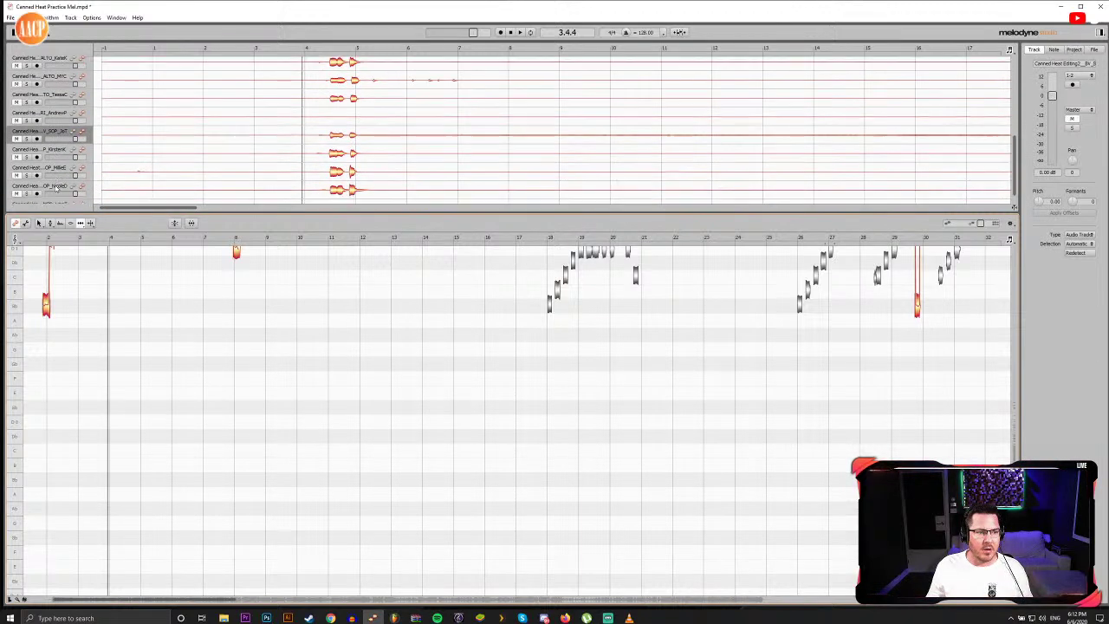
pyautogui.scroll(-1, 58, 188)
pyautogui.click(57, 189)
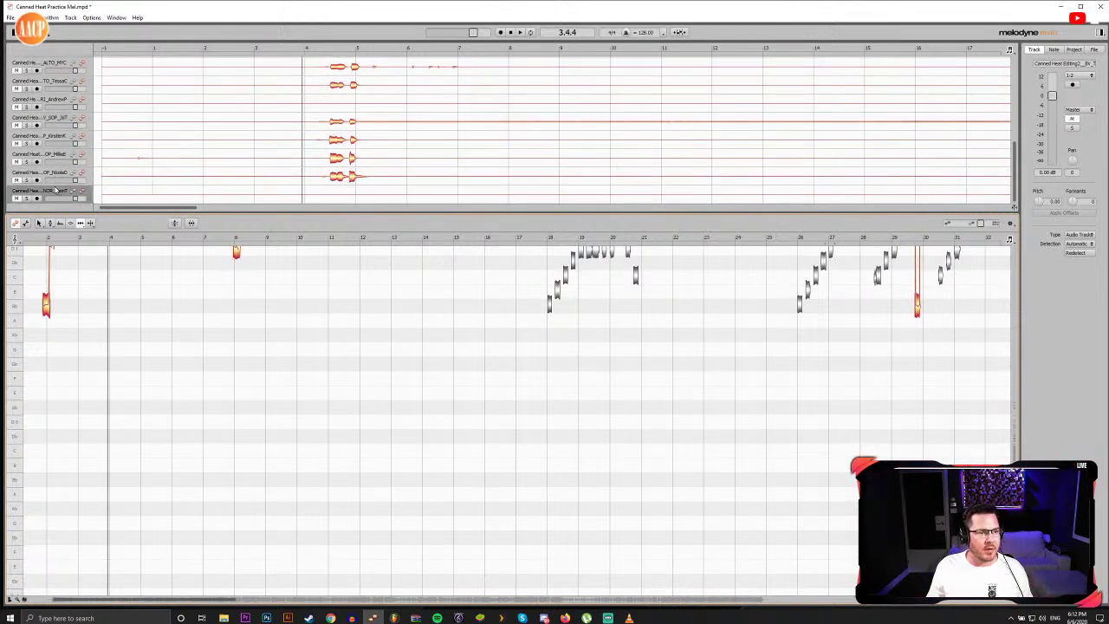
# Step: Move the first soprano recording up the track list to directly below BRTN BV, above the first alto recording
pyautogui.scroll(1, 57, 190)
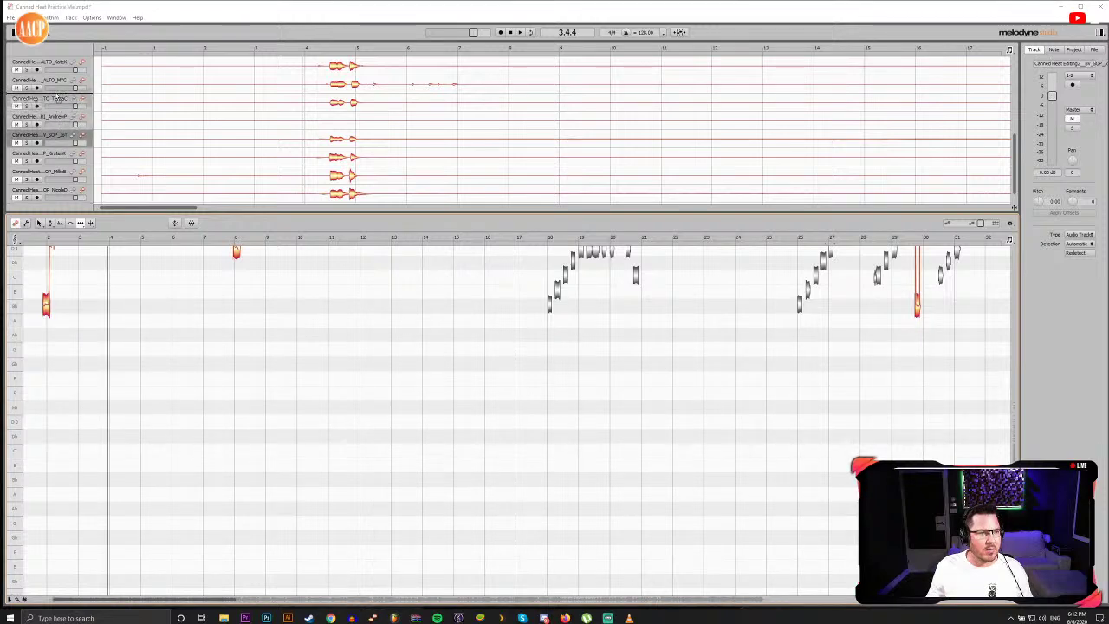
pyautogui.moveTo(58, 98); pyautogui.dragTo(66, 190)
pyautogui.scroll(3, 60, 110)
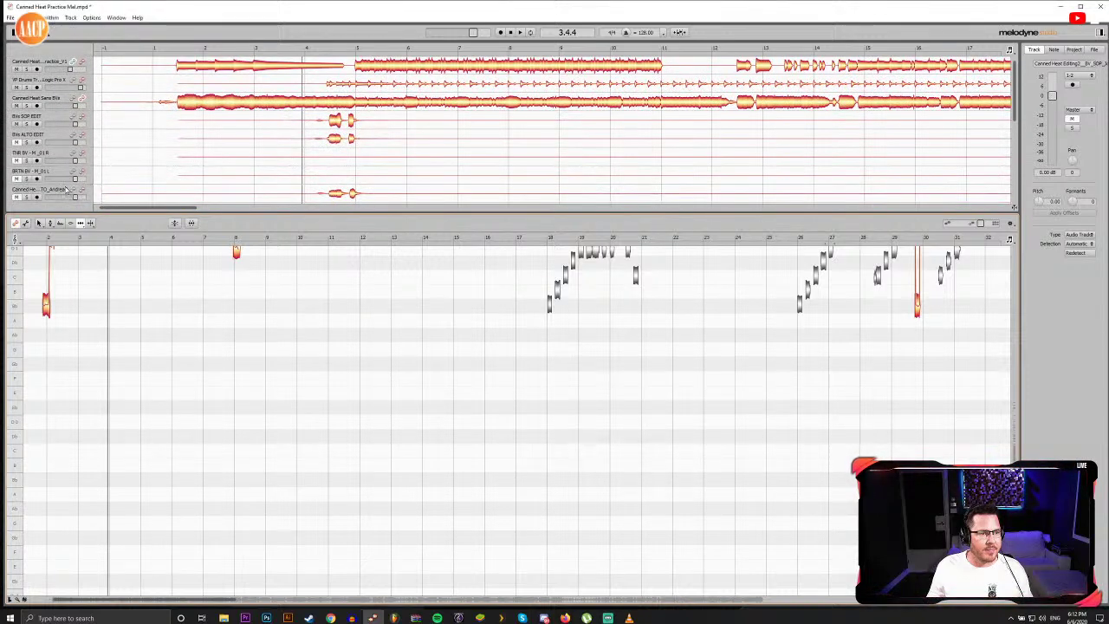
pyautogui.scroll(-2, 66, 189)
pyautogui.scroll(-4, 66, 189)
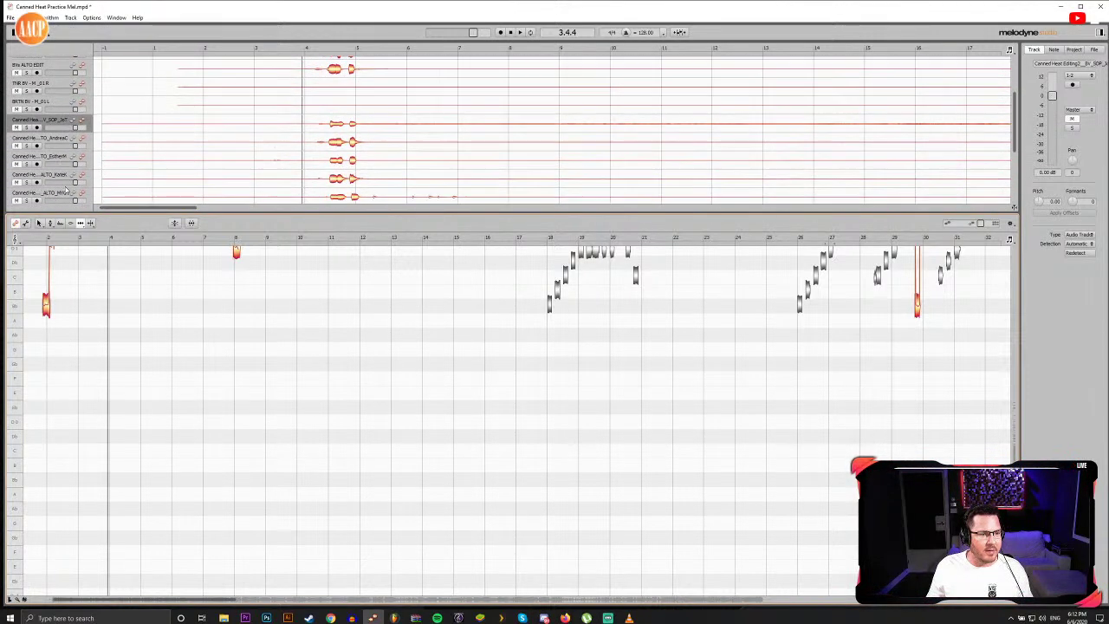
# Step: Select the three remaining soprano recordings below the baritone recording together
pyautogui.scroll(-1, 65, 190)
pyautogui.click(61, 169)
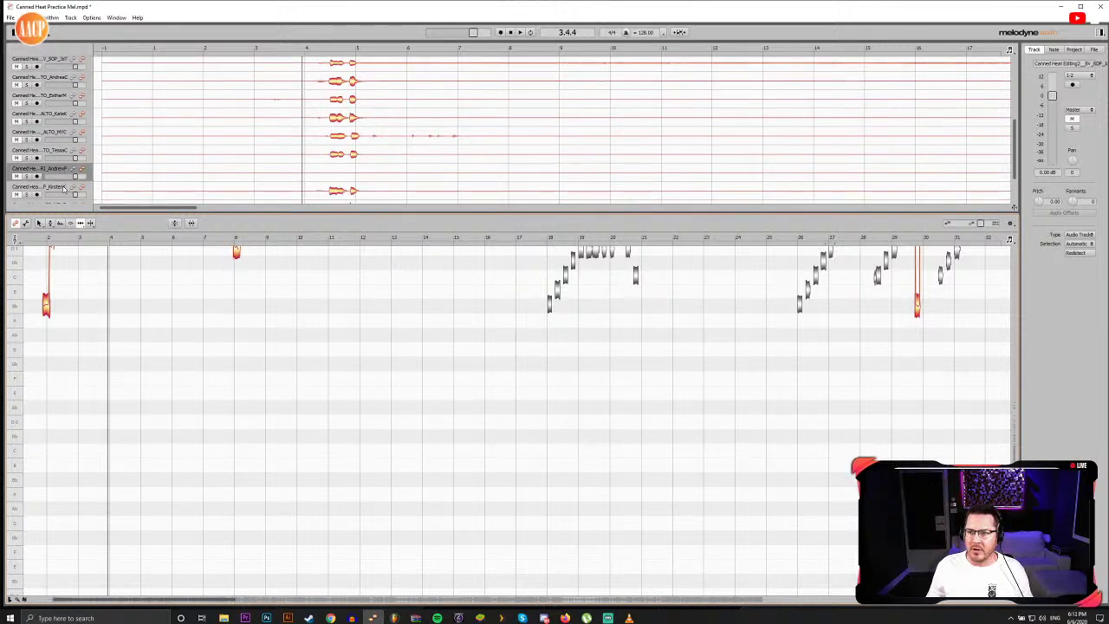
pyautogui.click(63, 187)
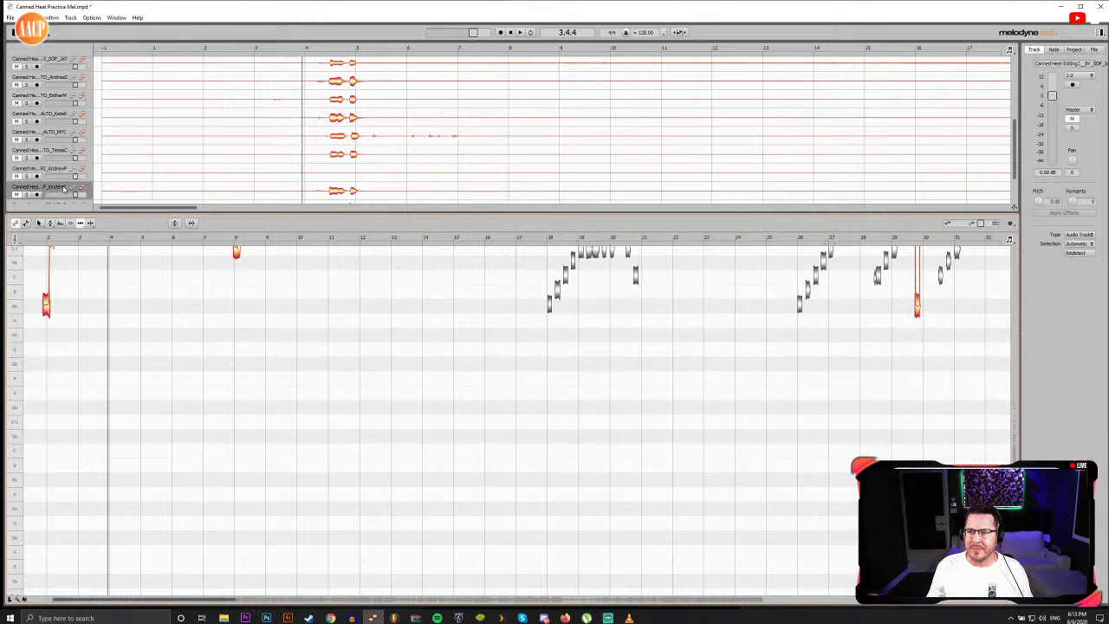
pyautogui.click(58, 171)
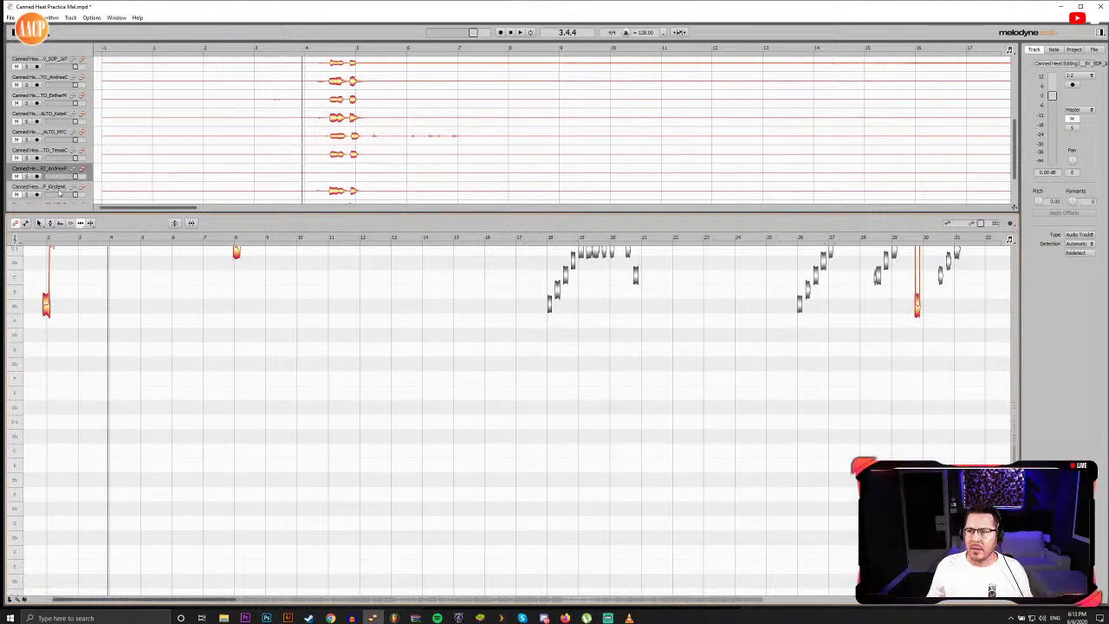
pyautogui.scroll(-3, 59, 192)
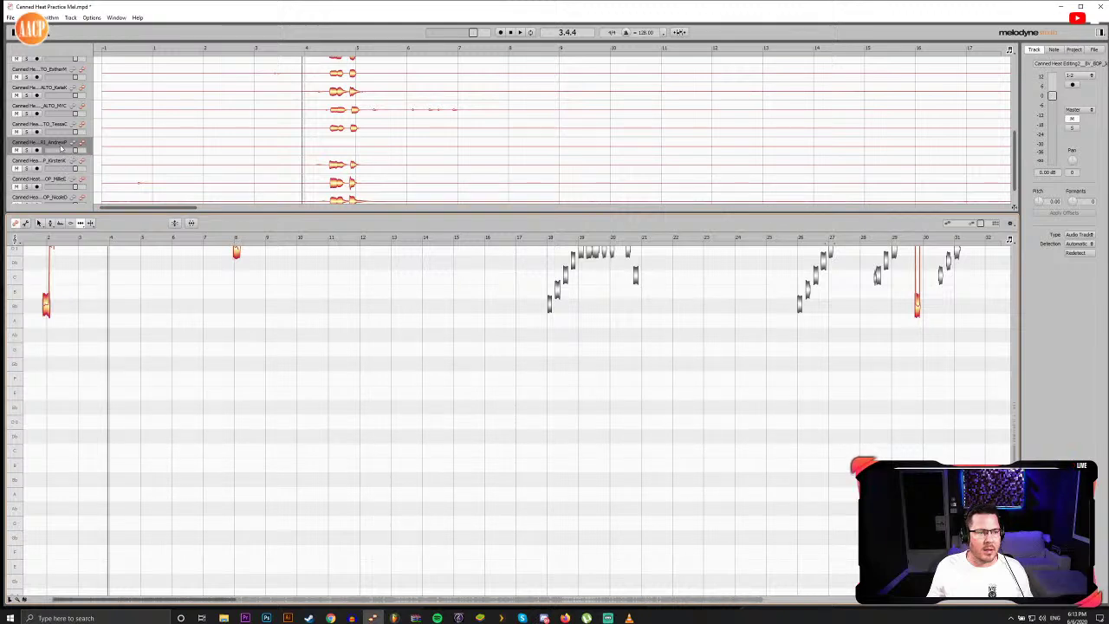
pyautogui.click(58, 164)
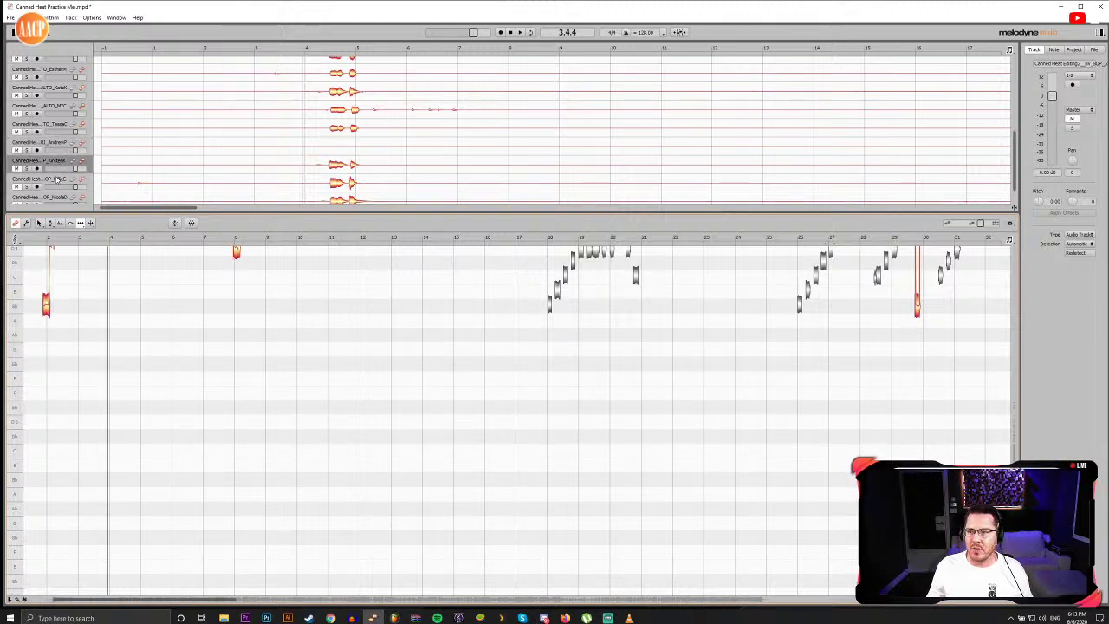
pyautogui.click(57, 179)
pyautogui.scroll(-3, 57, 178)
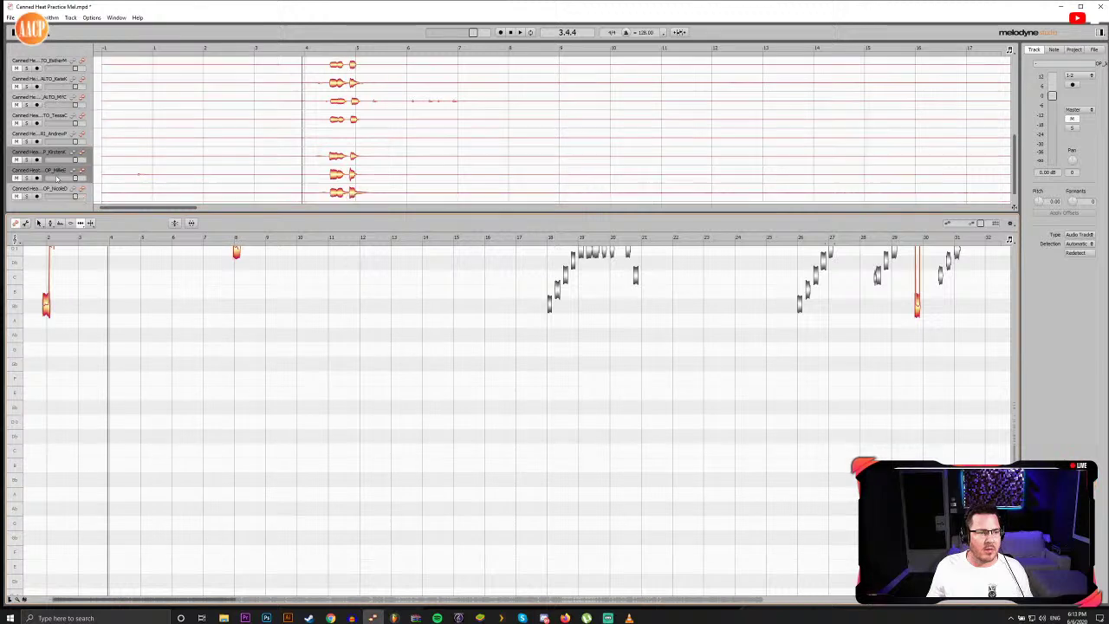
pyautogui.click(55, 173)
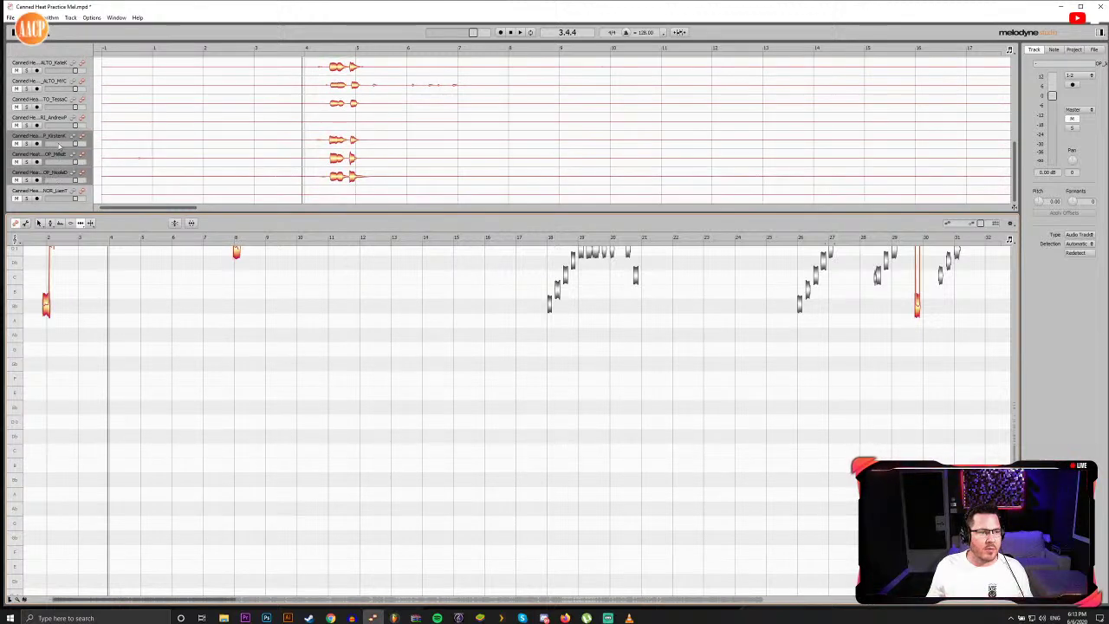
# Step: Move the three selected soprano recordings up the track list to between the TNR BV and BRTN BV tracks
pyautogui.moveTo(55, 173); pyautogui.dragTo(61, 63)
pyautogui.scroll(3, 65, 124)
pyautogui.scroll(1, 65, 126)
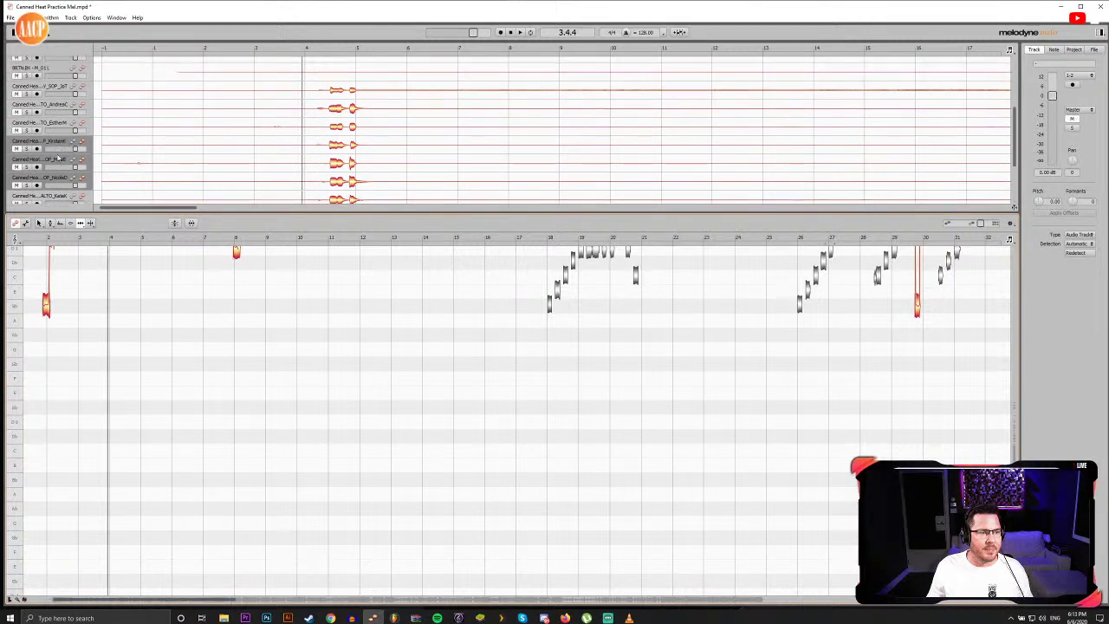
pyautogui.moveTo(57, 145)
pyautogui.mouseDown()
pyautogui.moveTo(58, 55)
pyautogui.moveTo(74, 148)
pyautogui.mouseUp()
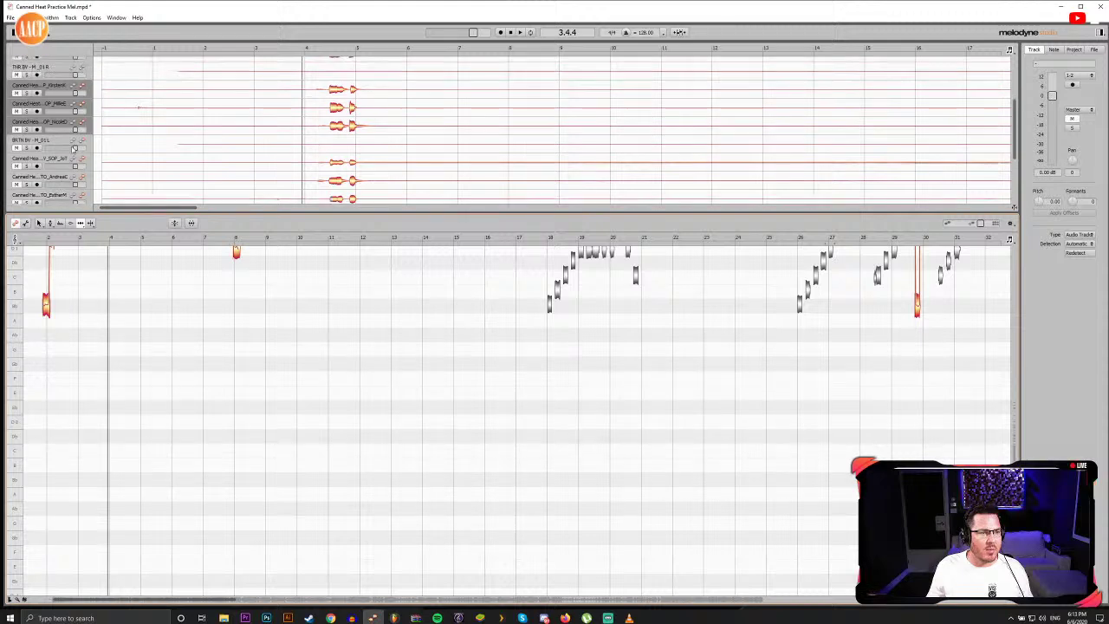
# Step: Try to move the three soprano recordings below BRTN BV, and place the BRTN BV track directly beneath TNR BV
pyautogui.scroll(-1, 69, 130)
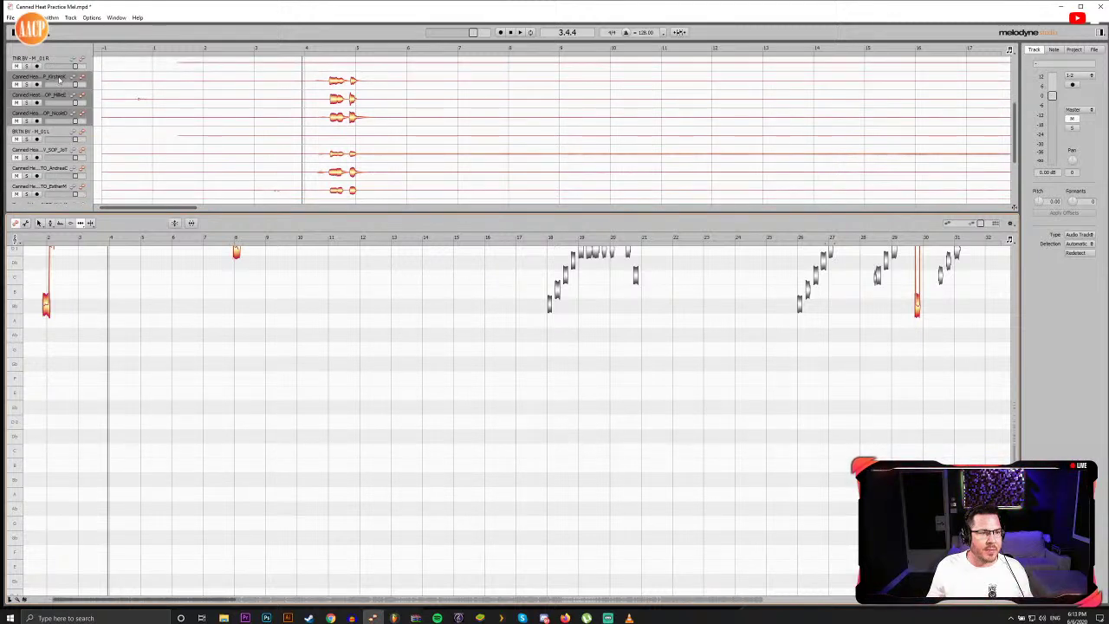
pyautogui.moveTo(58, 80); pyautogui.dragTo(62, 132)
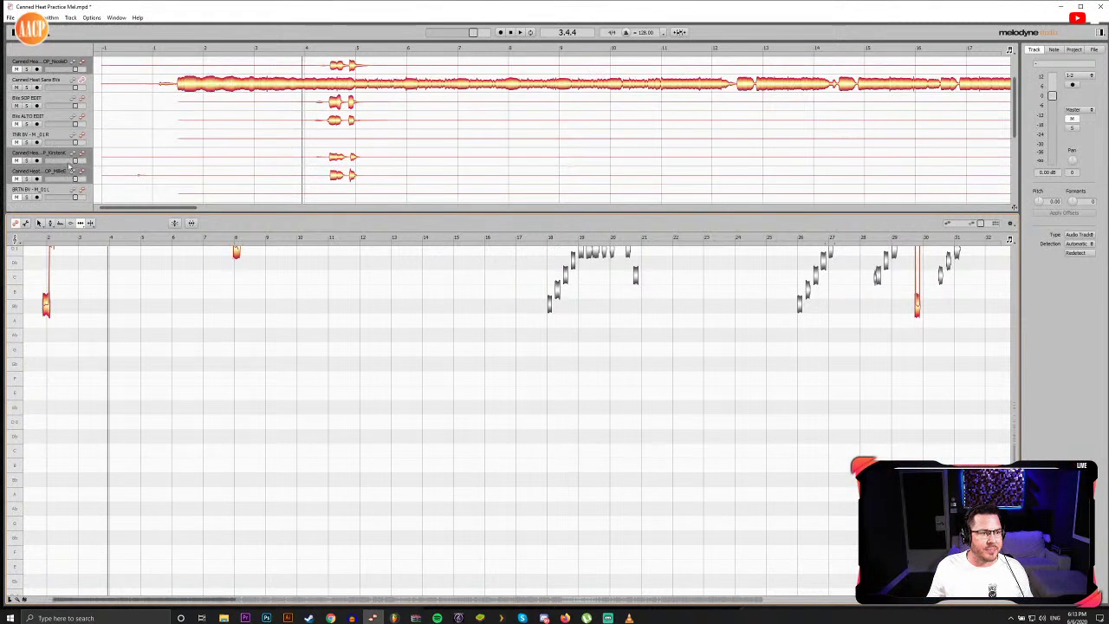
pyautogui.scroll(-2, 58, 162)
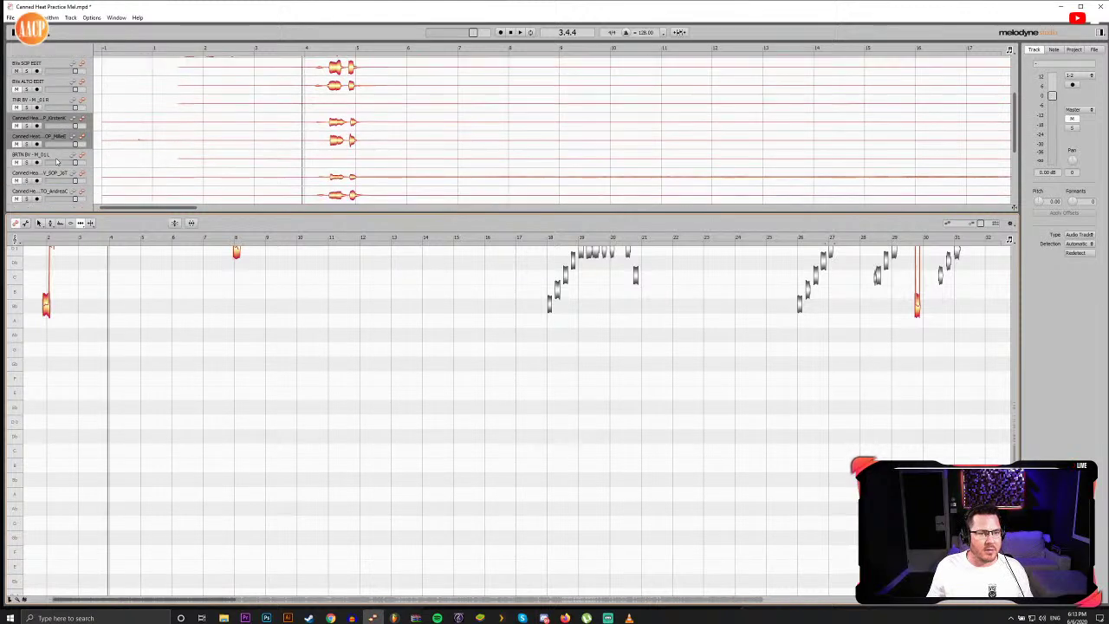
pyautogui.moveTo(54, 157); pyautogui.dragTo(54, 121)
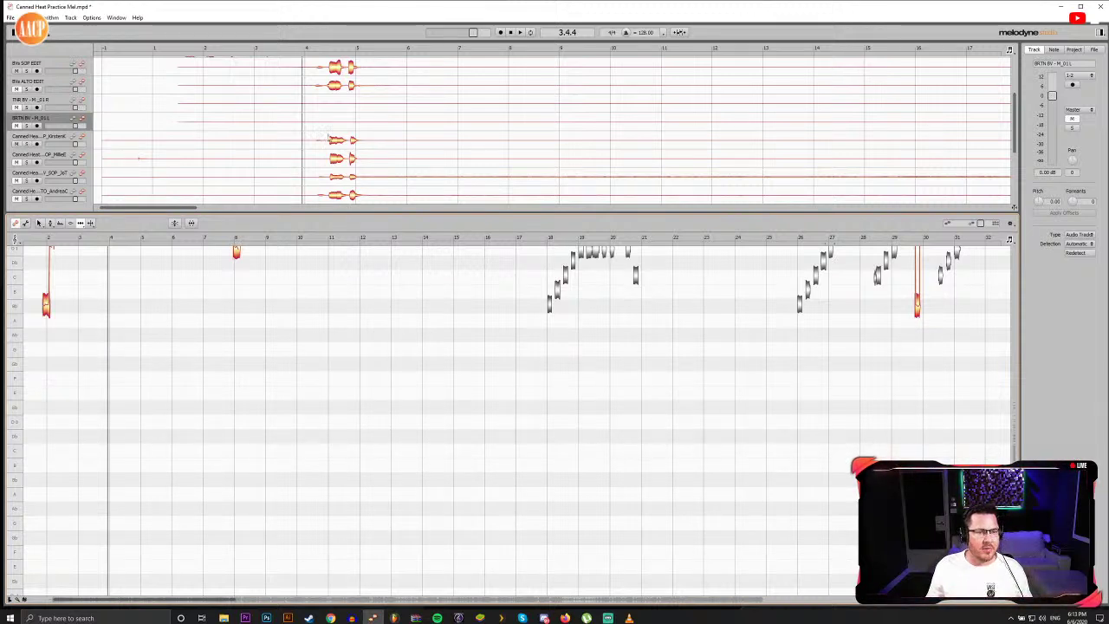
# Step: Make the note editor slightly taller and review the reordered track list
pyautogui.moveTo(199, 212)
pyautogui.mouseDown()
pyautogui.moveTo(198, 177)
pyautogui.moveTo(201, 250)
pyautogui.moveTo(208, 206)
pyautogui.mouseUp()
pyautogui.scroll(-2, 338, 156)
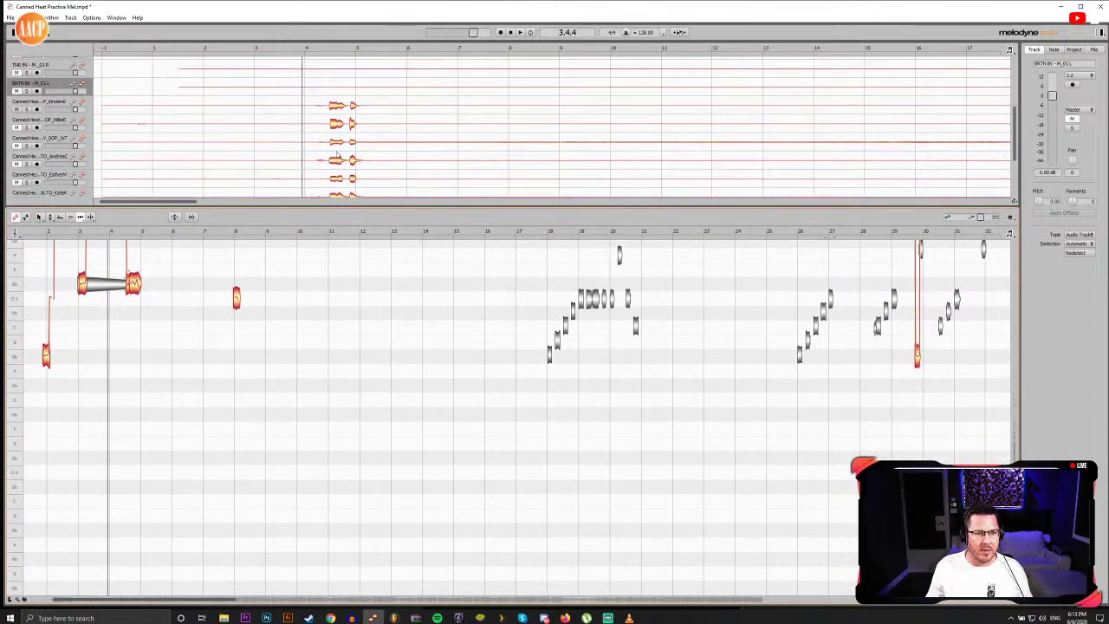
pyautogui.scroll(2, 338, 156)
pyautogui.scroll(3, 337, 156)
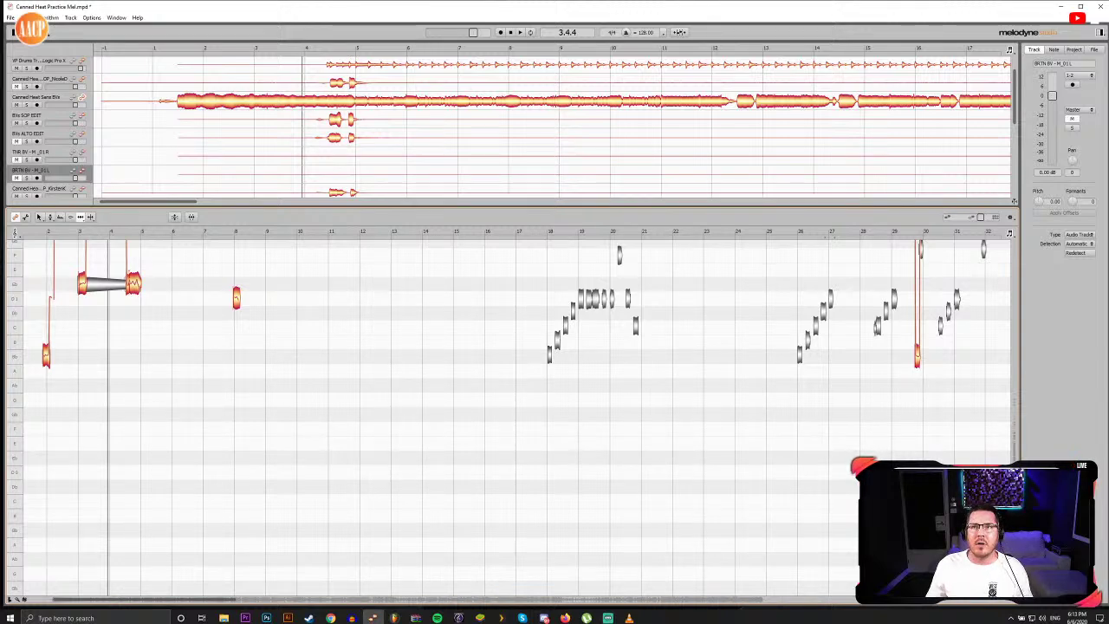
# Step: Check the Shortcuts page of the preferences and close the preferences again
pyautogui.hotkey('alt', 'Tab')
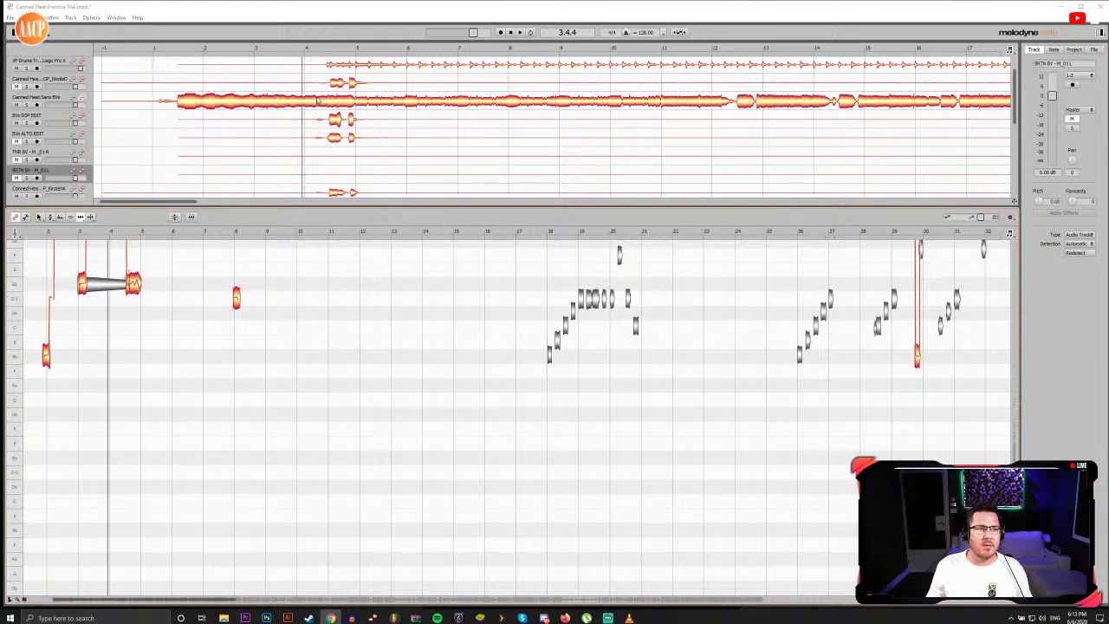
pyautogui.click(11, 18)
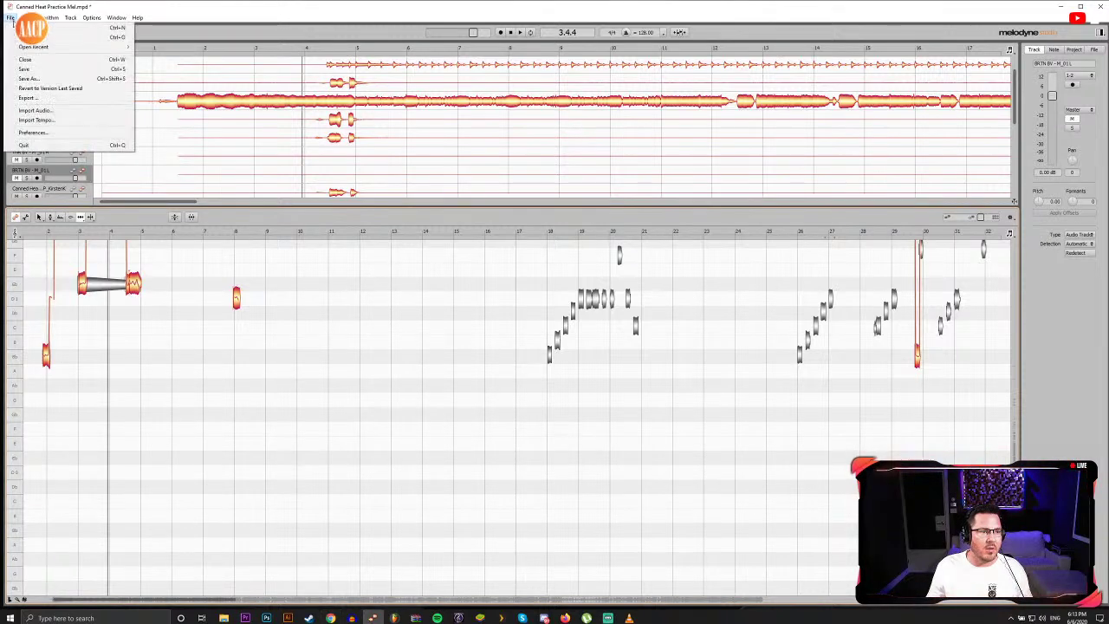
pyautogui.click(57, 133)
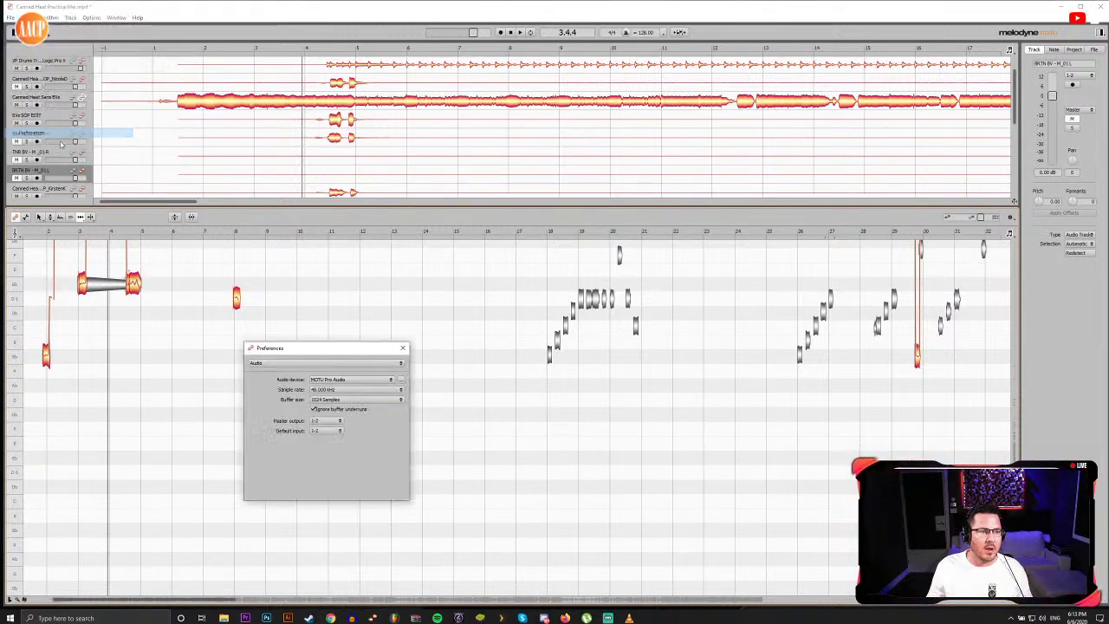
pyautogui.click(317, 365)
pyautogui.click(300, 338)
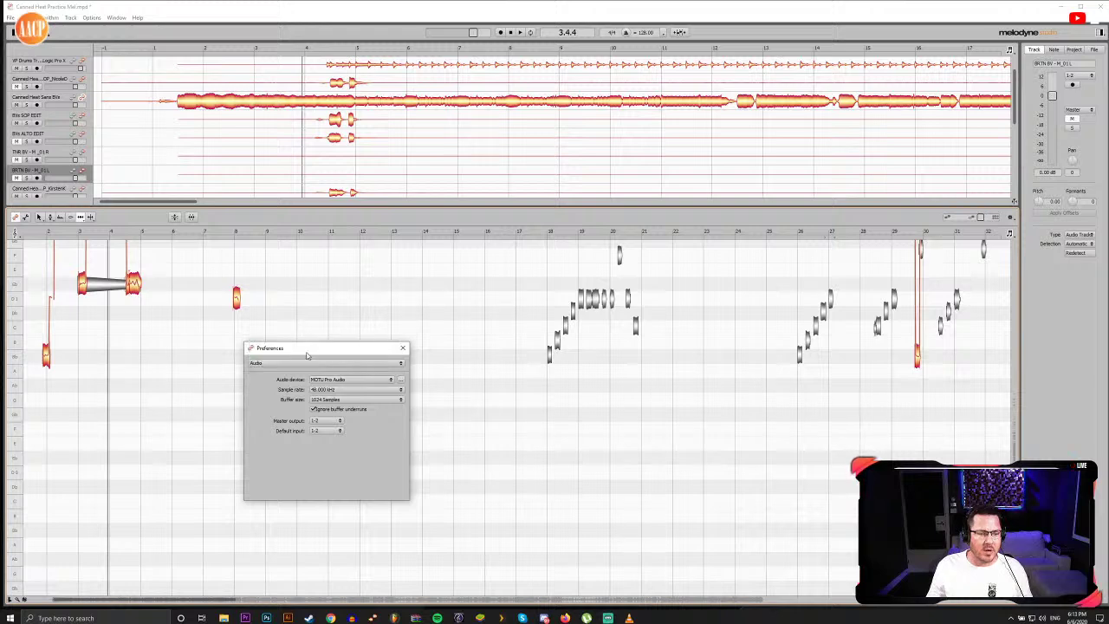
pyautogui.scroll(3, 330, 362)
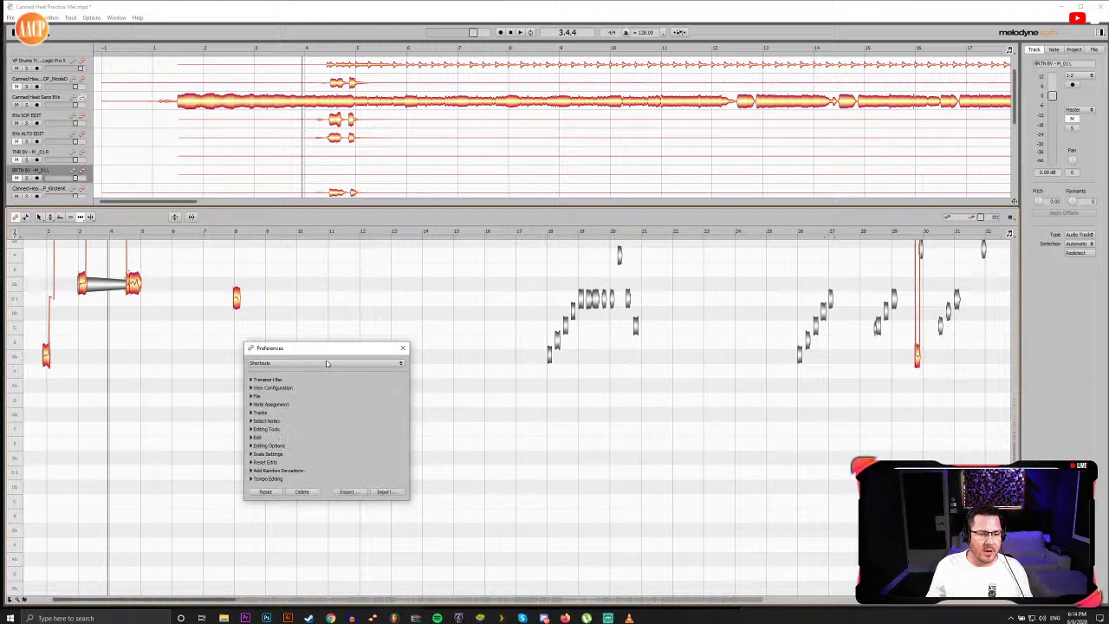
pyautogui.click(402, 347)
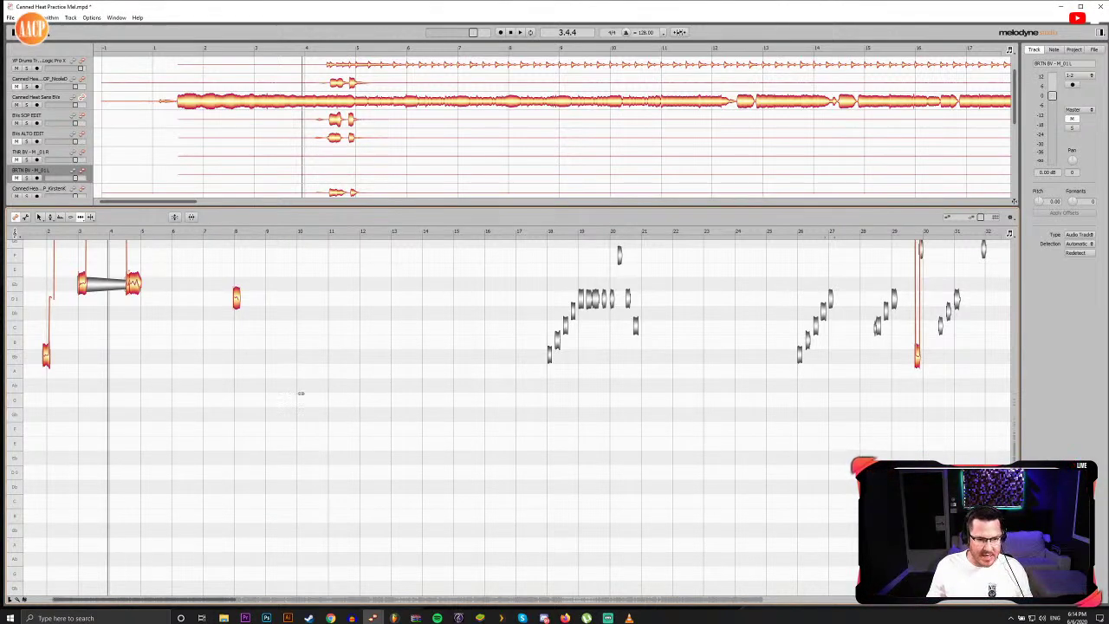
# Step: Switch to the Amplitude Tool and place the playhead at bar 1 of the opening phrase
pyautogui.rightClick(301, 392)
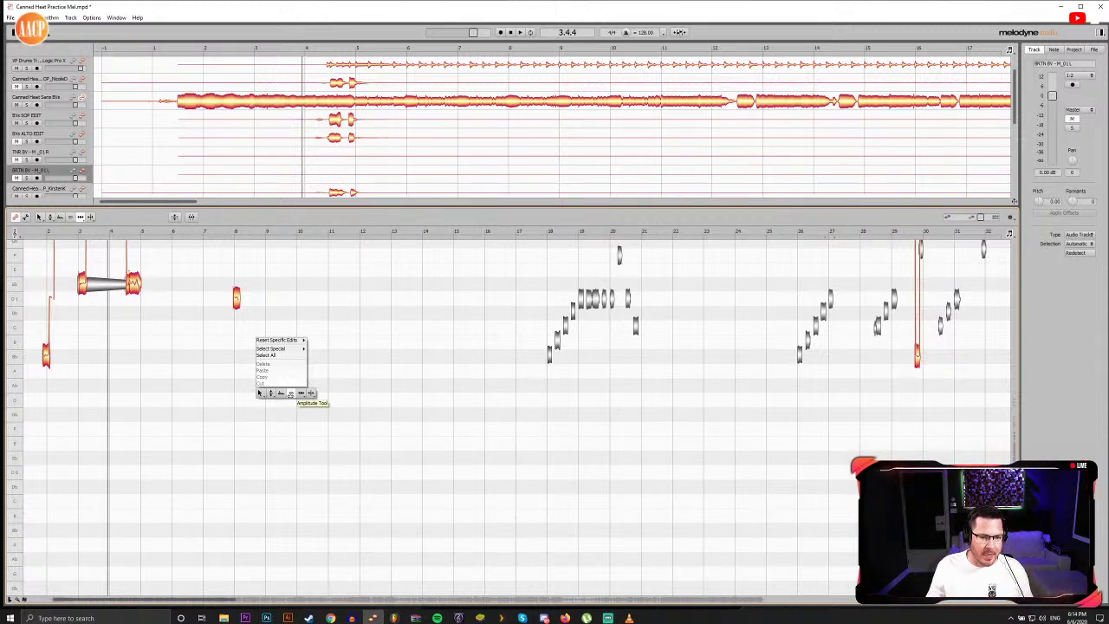
pyautogui.moveTo(301, 394)
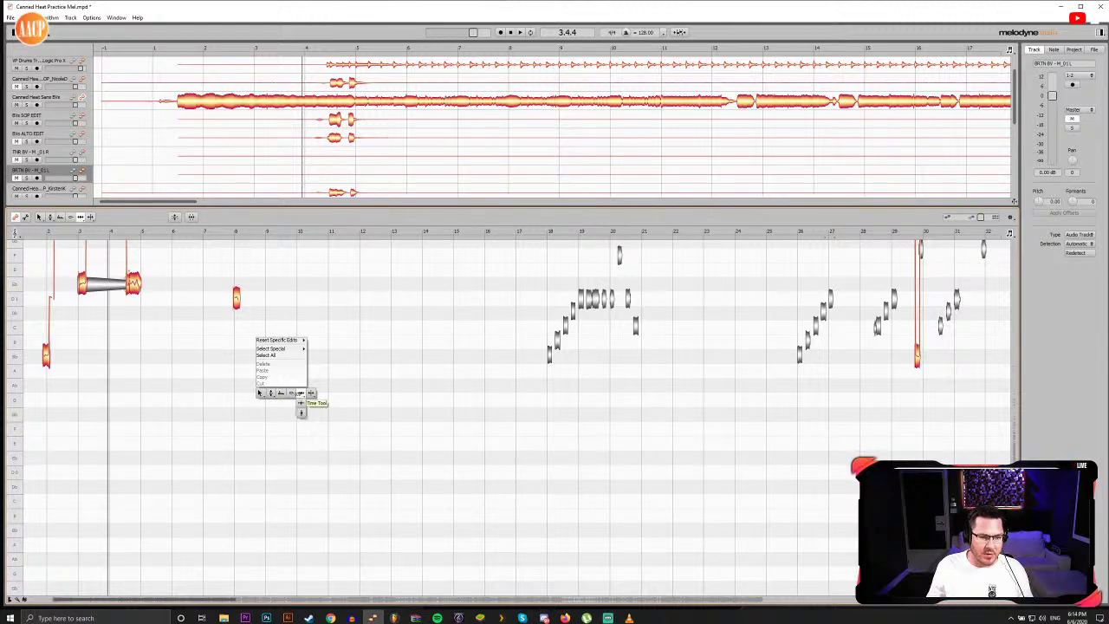
pyautogui.click(311, 394)
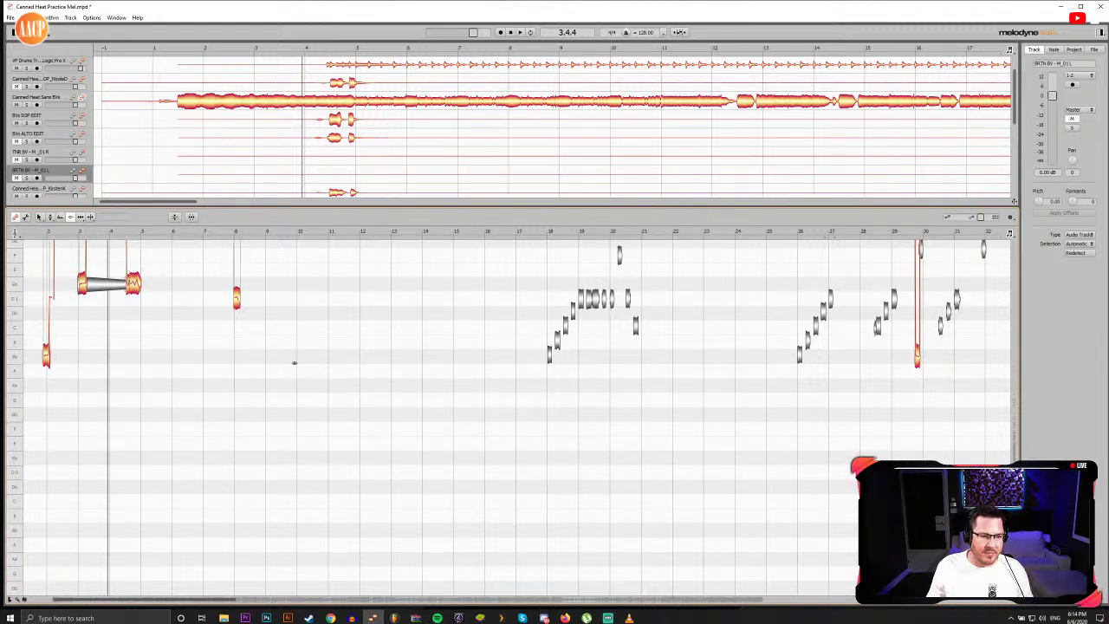
pyautogui.moveTo(210, 600); pyautogui.dragTo(195, 600)
pyautogui.scroll(2, 185, 471)
pyautogui.scroll(3, 184, 472)
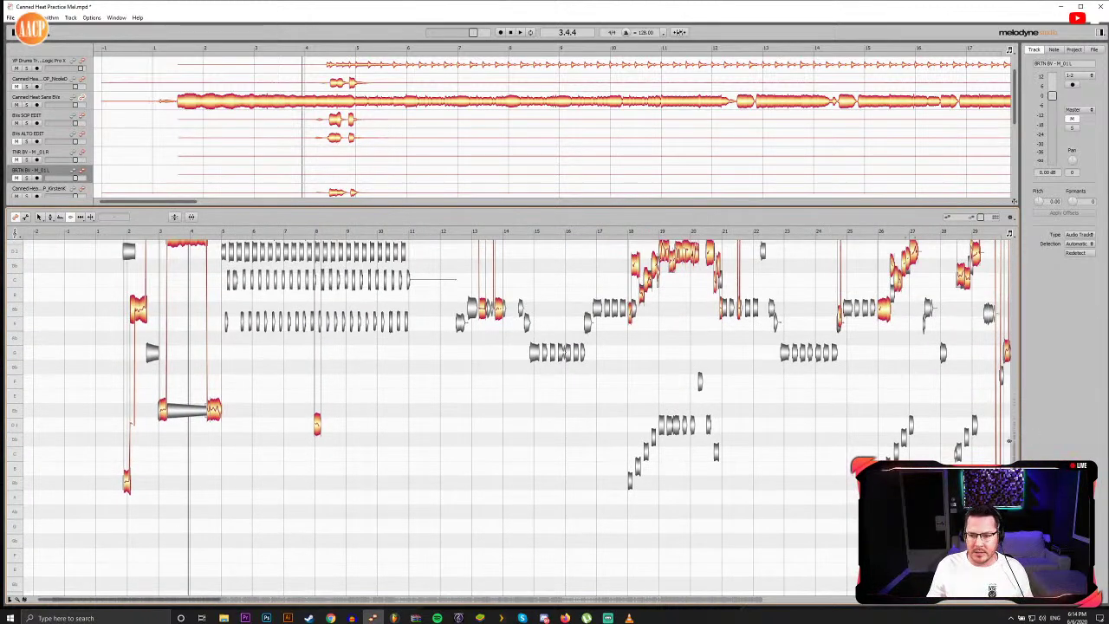
pyautogui.moveTo(1017, 463); pyautogui.dragTo(1017, 427)
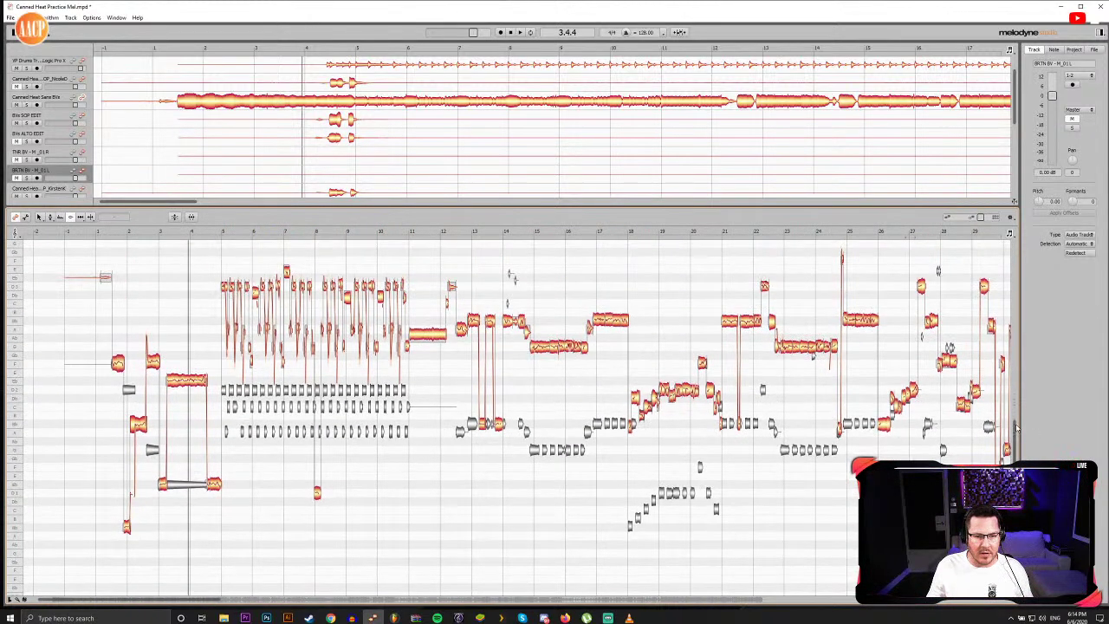
pyautogui.moveTo(220, 600); pyautogui.dragTo(71, 600)
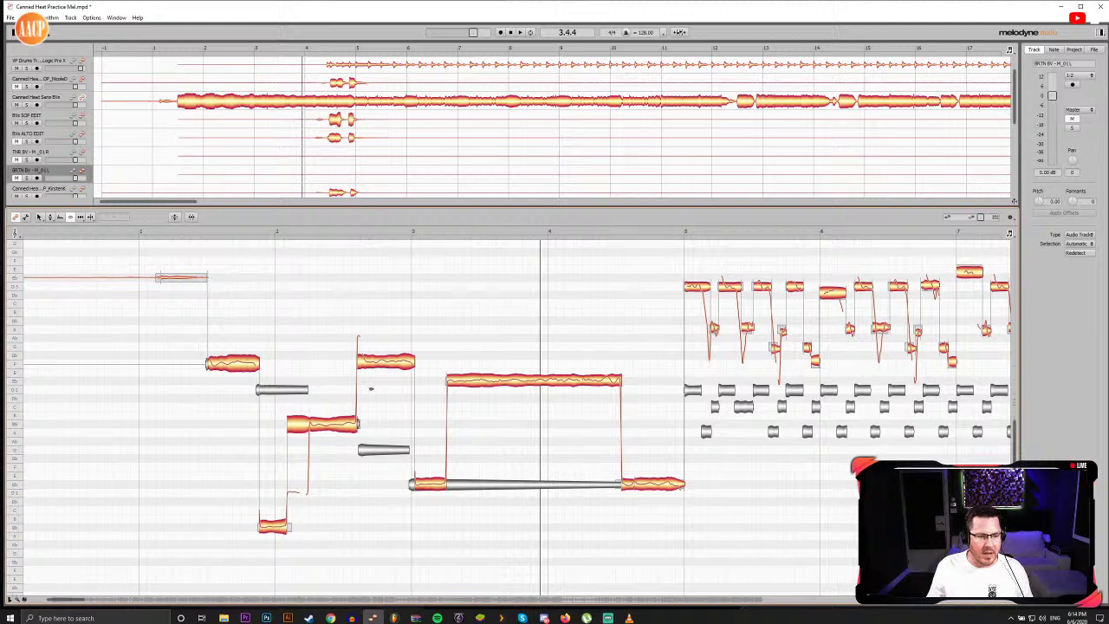
pyautogui.click(140, 233)
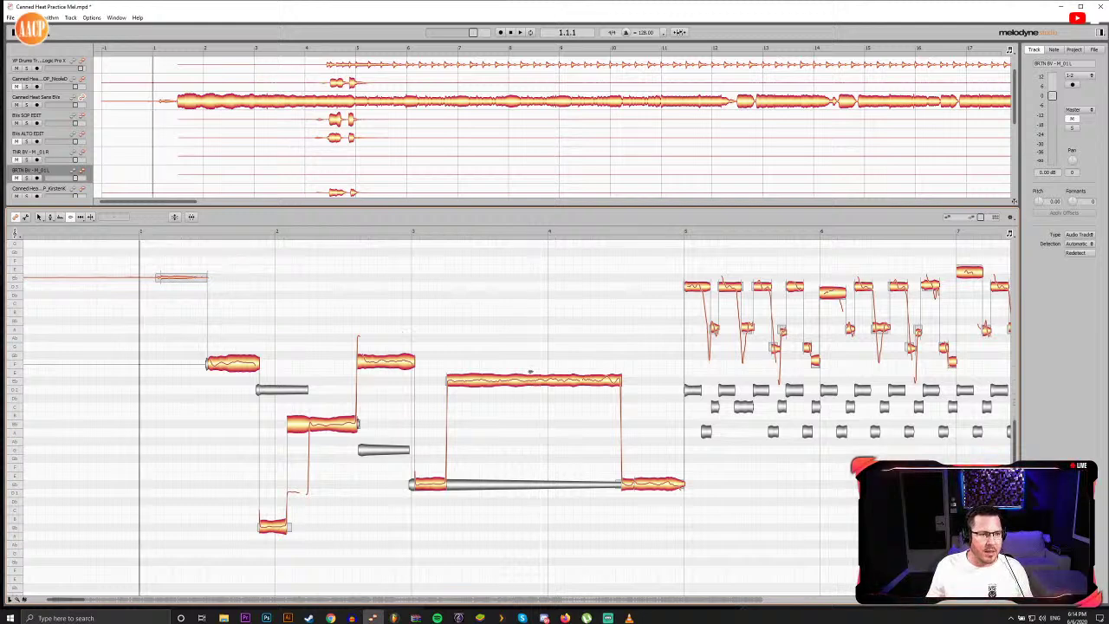
pyautogui.scroll(1, 164, 159)
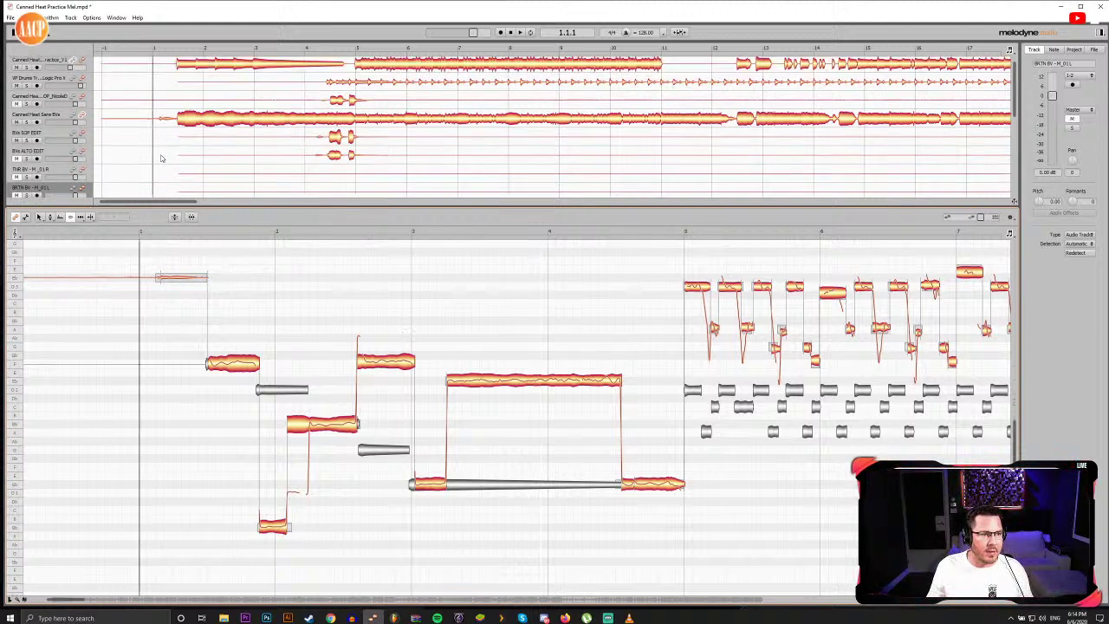
pyautogui.scroll(-1, 178, 158)
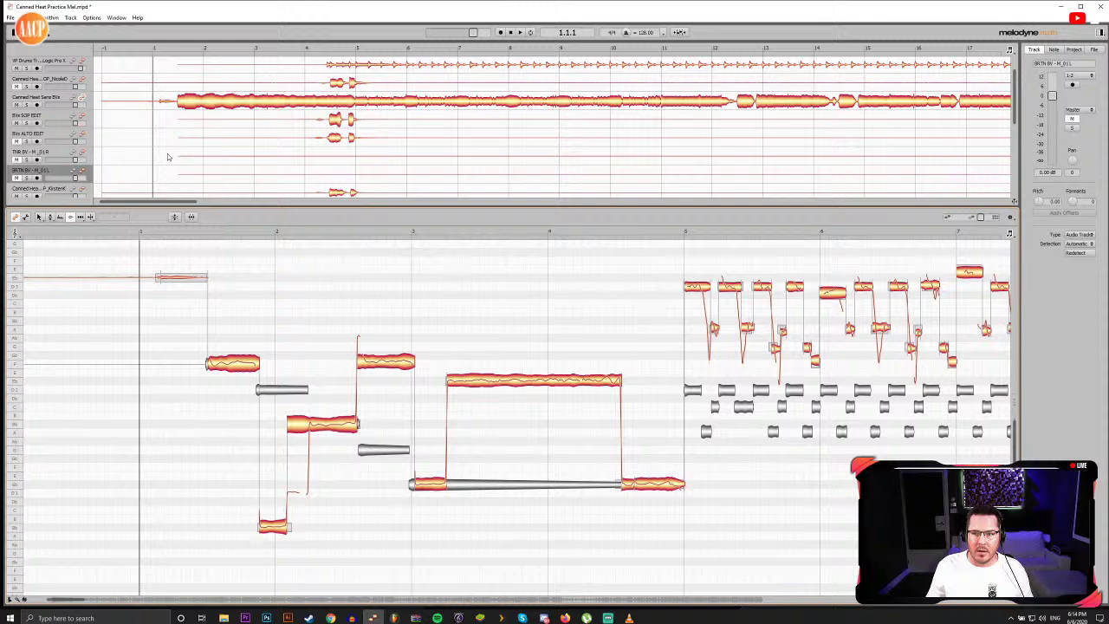
# Step: Remove Canned Heat Sans BVs from the note editor and make BVs SOP EDIT the only reference track
pyautogui.click(82, 98)
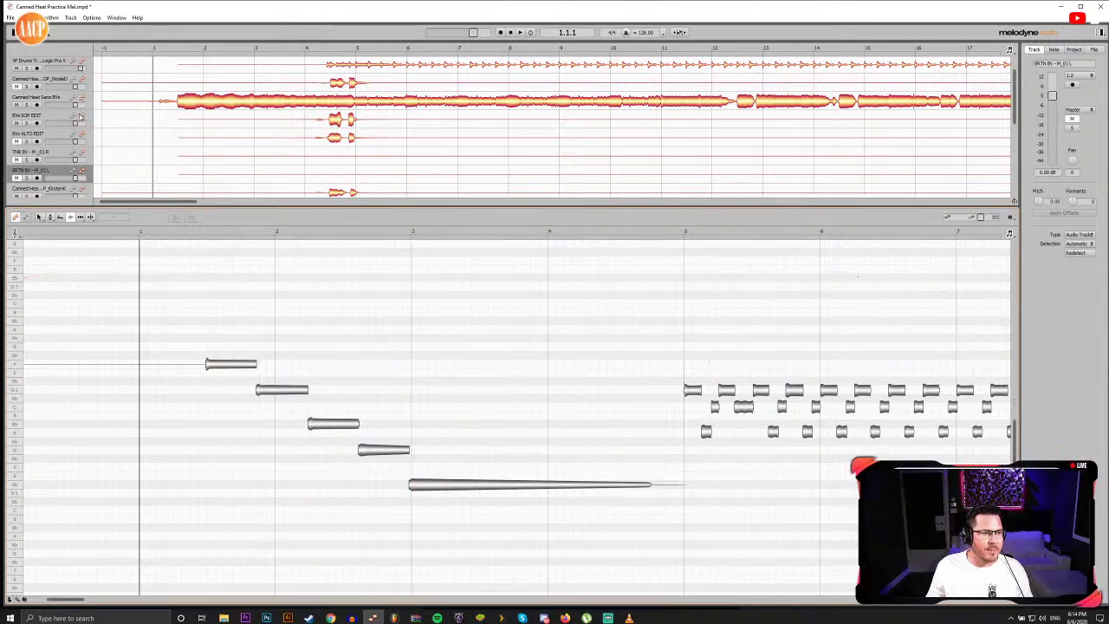
pyautogui.click(80, 117)
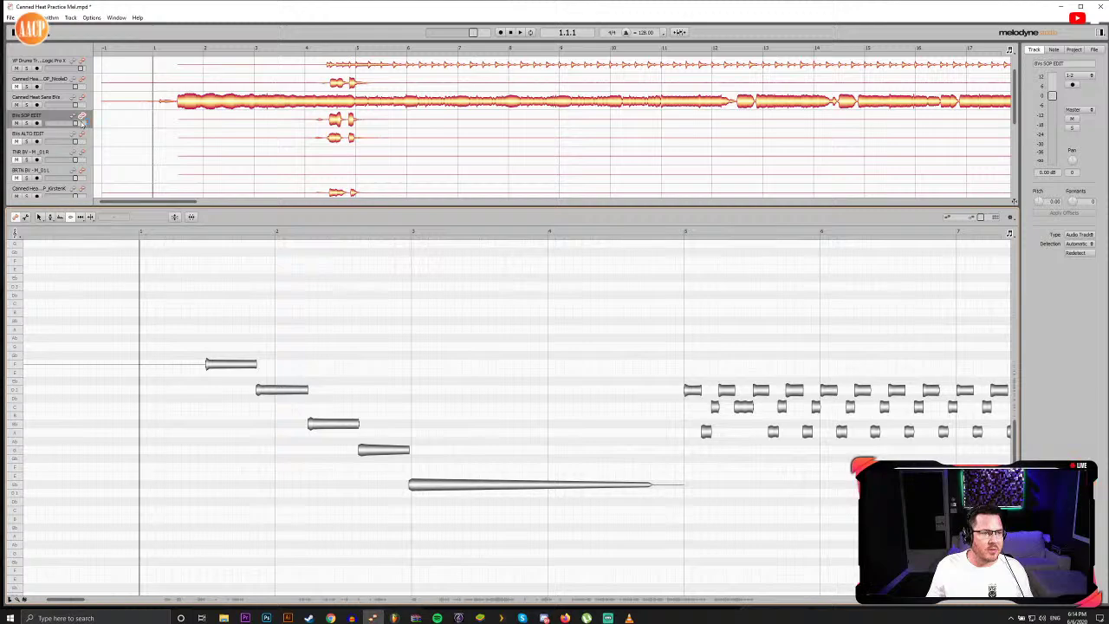
pyautogui.scroll(-3, 79, 125)
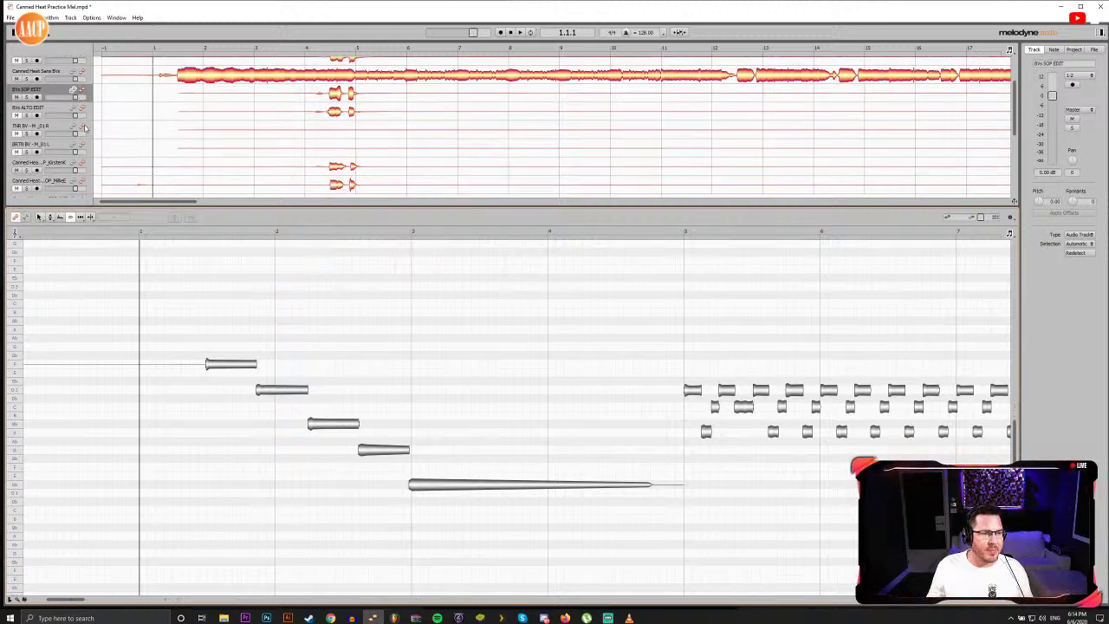
pyautogui.scroll(3, 85, 128)
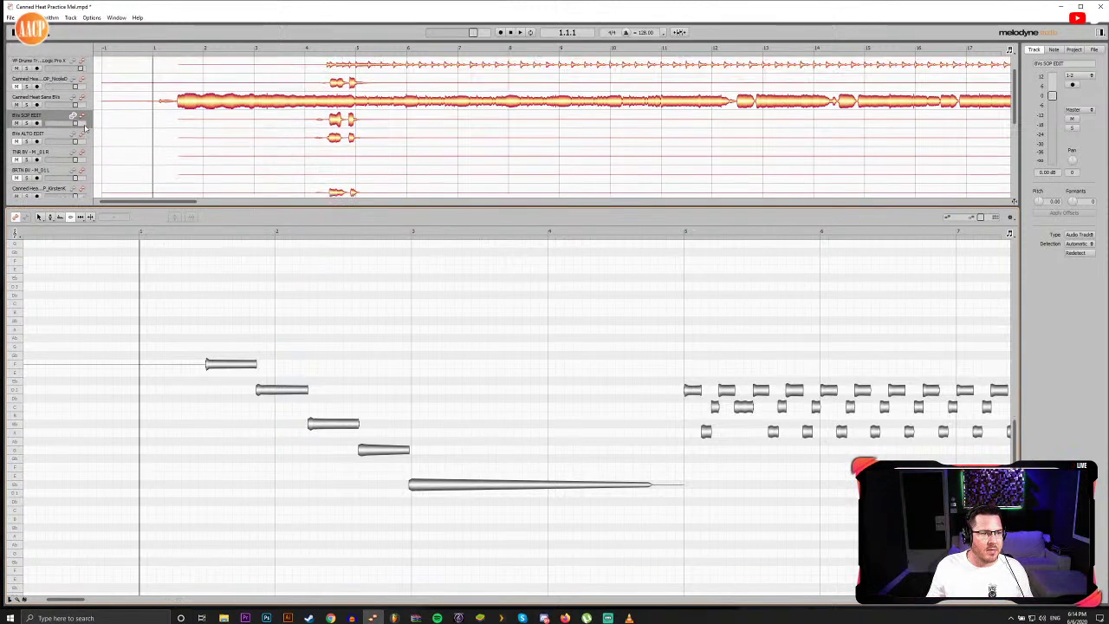
pyautogui.click(74, 64)
pyautogui.scroll(-2, 84, 132)
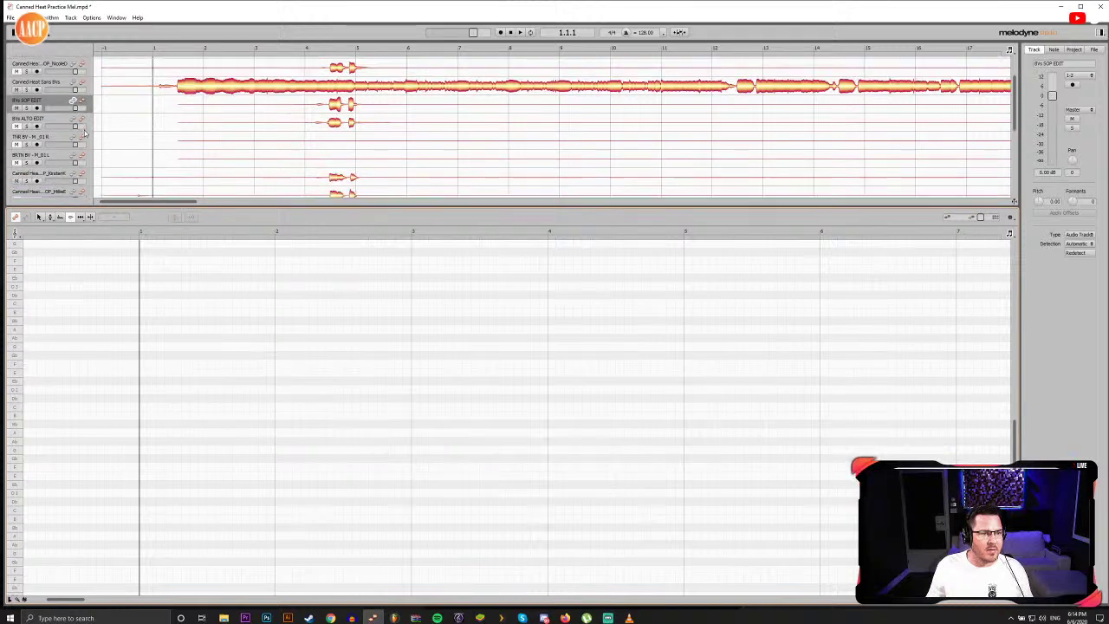
pyautogui.scroll(-1, 81, 139)
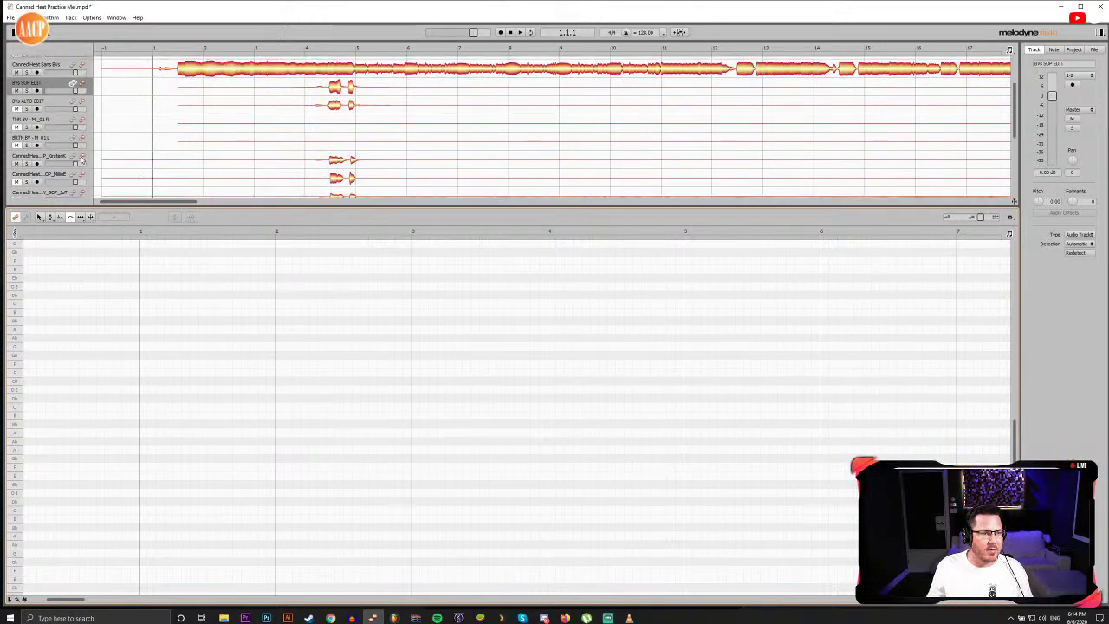
# Step: Open the first soprano recording below BRTN BV for editing and play its opening phrase after bar 4
pyautogui.click(81, 157)
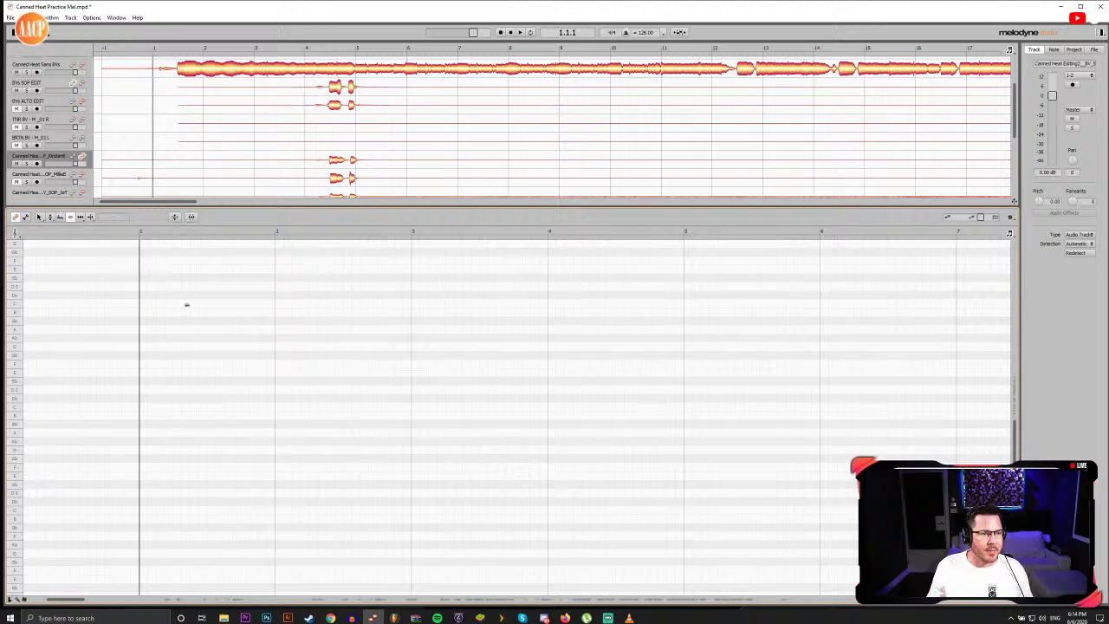
pyautogui.moveTo(1015, 456); pyautogui.dragTo(1016, 378)
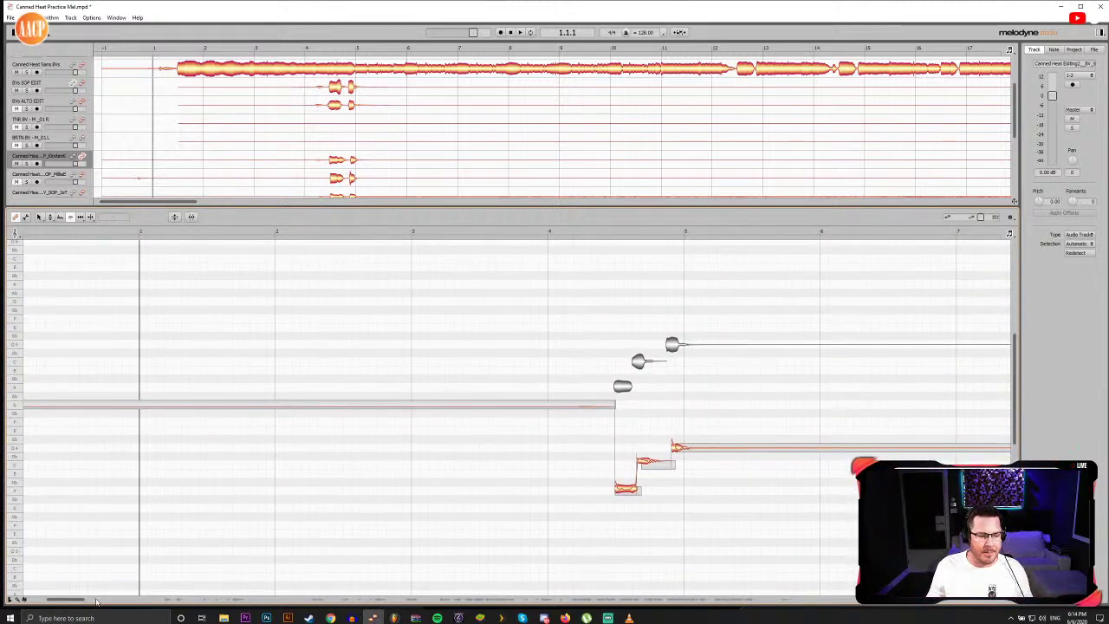
pyautogui.moveTo(75, 604); pyautogui.dragTo(92, 604)
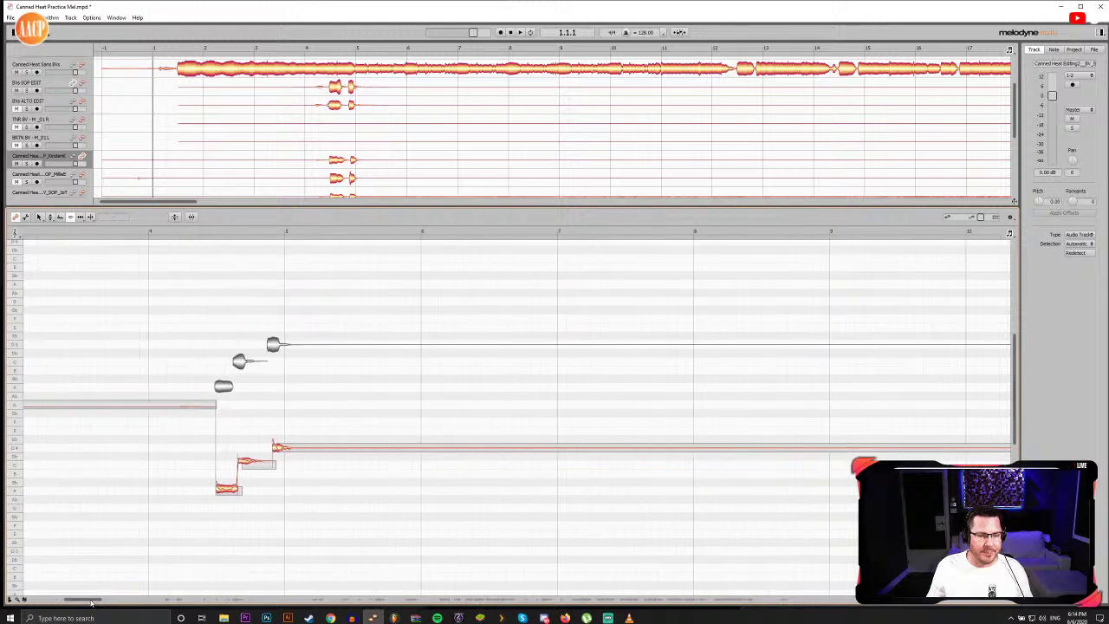
pyautogui.click(152, 234)
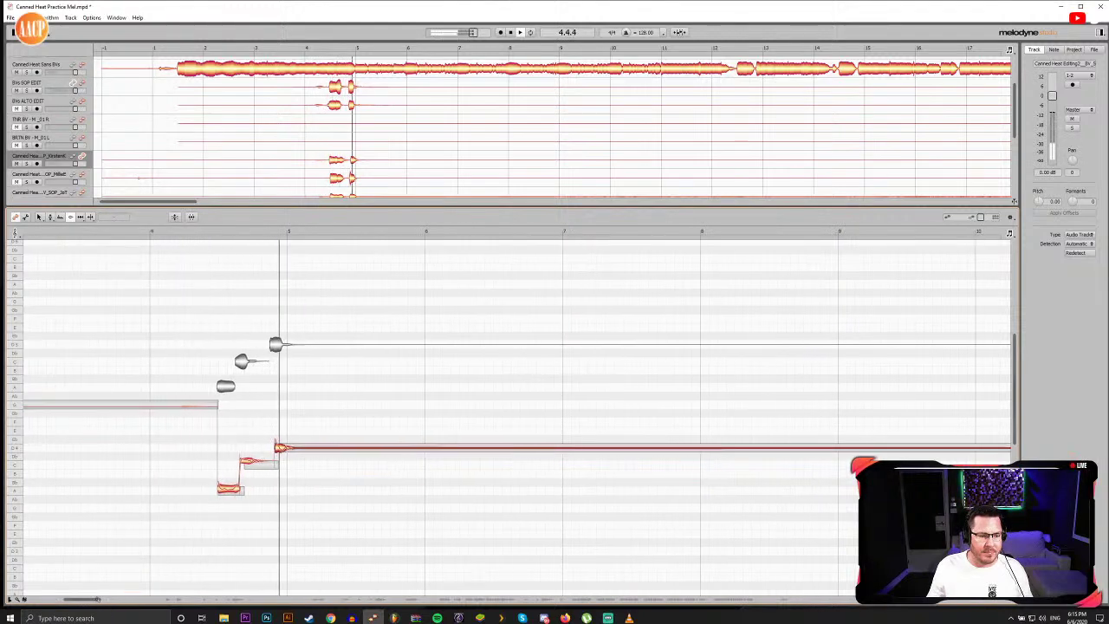
pyautogui.moveTo(97, 598); pyautogui.dragTo(78, 600)
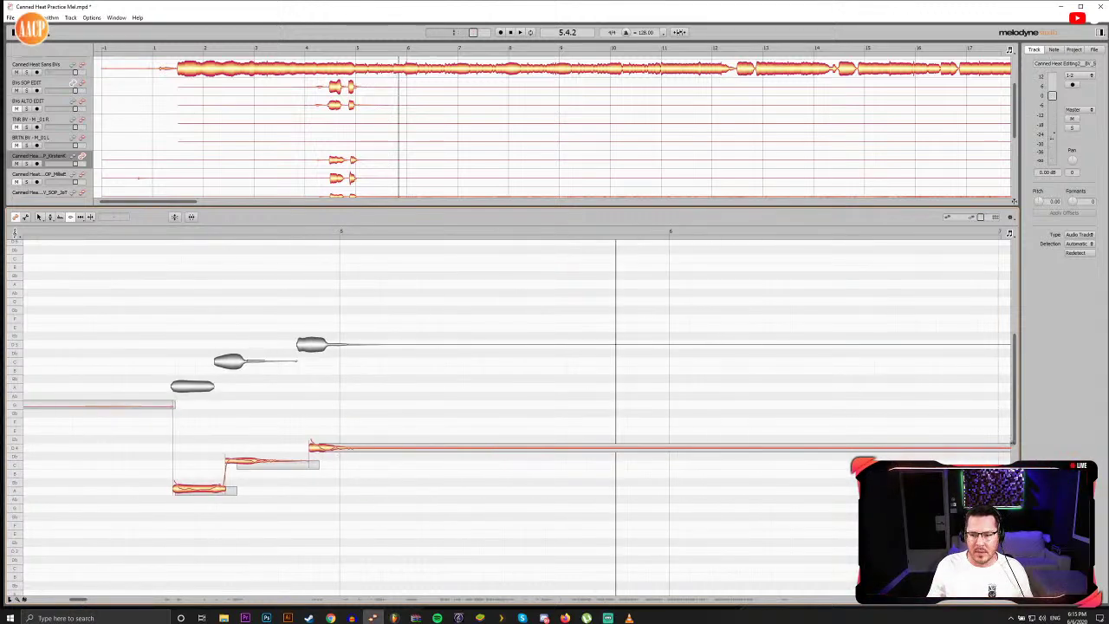
pyautogui.moveTo(1013, 443)
pyautogui.mouseDown()
pyautogui.moveTo(1014, 464)
pyautogui.moveTo(1015, 444)
pyautogui.mouseUp()
pyautogui.click(158, 232)
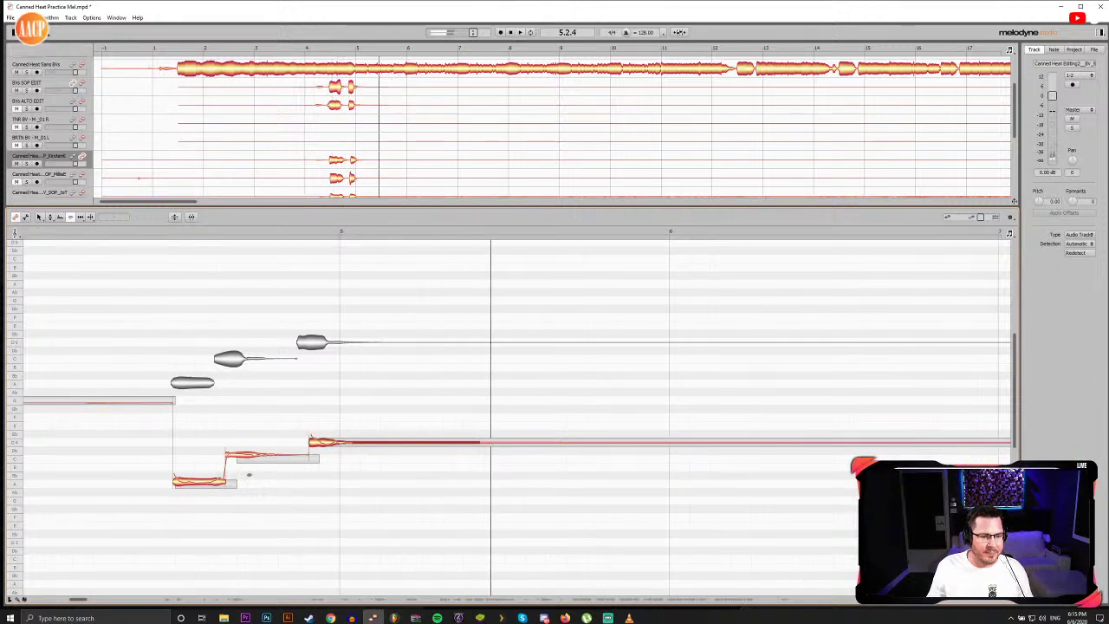
# Step: Align the note separations of the opening soprano phrase with the reference and split the long last note at bar 5
pyautogui.moveTo(267, 458); pyautogui.dragTo(260, 456)
pyautogui.click(346, 443)
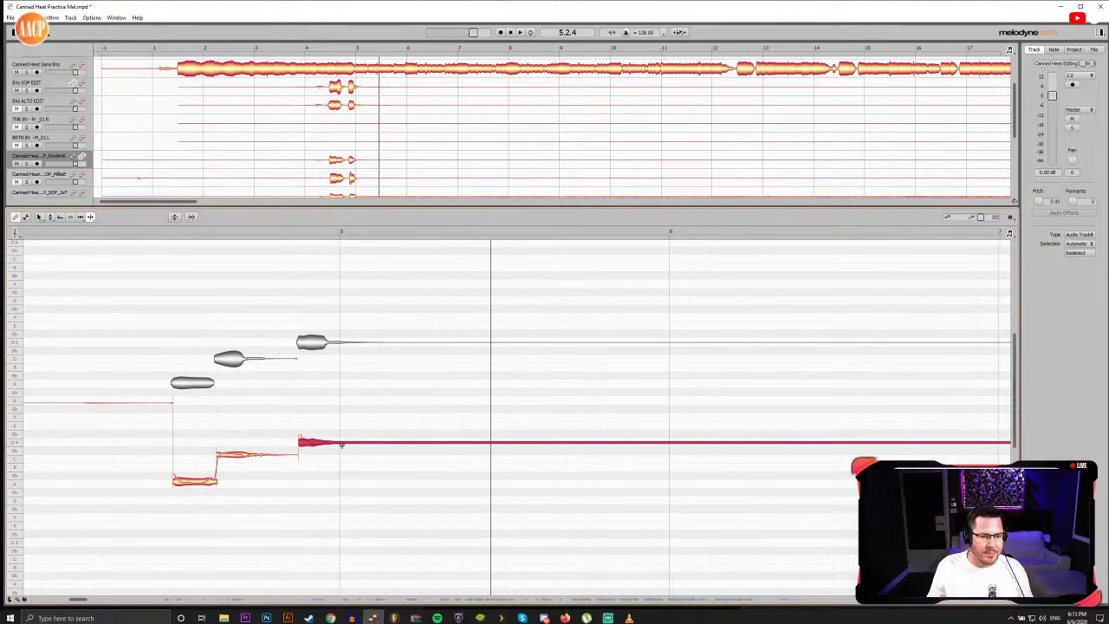
pyautogui.doubleClick(342, 444)
pyautogui.click(360, 452)
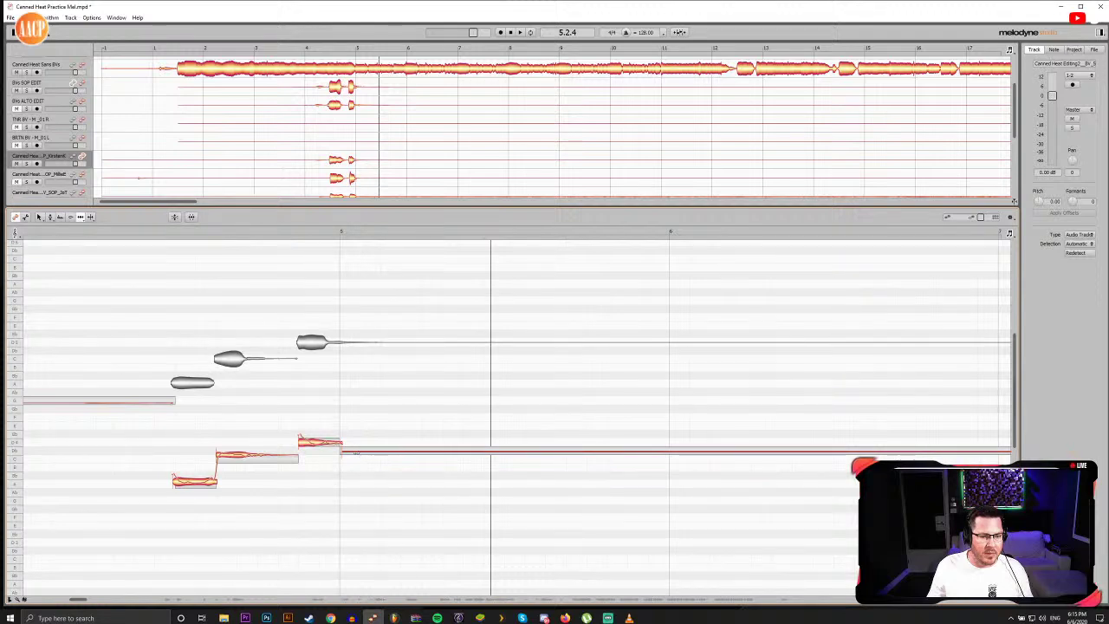
# Step: Fine-tune the start timing of the phrase's first and third notes against the reference notes
pyautogui.click(249, 455)
pyautogui.doubleClick(196, 481)
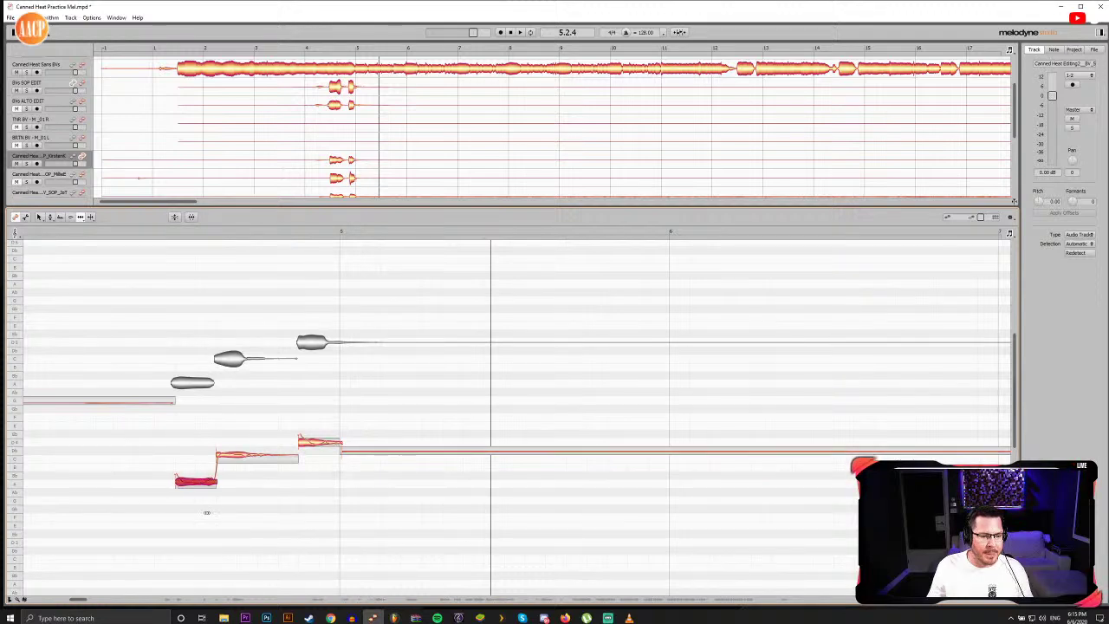
pyautogui.click(206, 511)
pyautogui.click(183, 482)
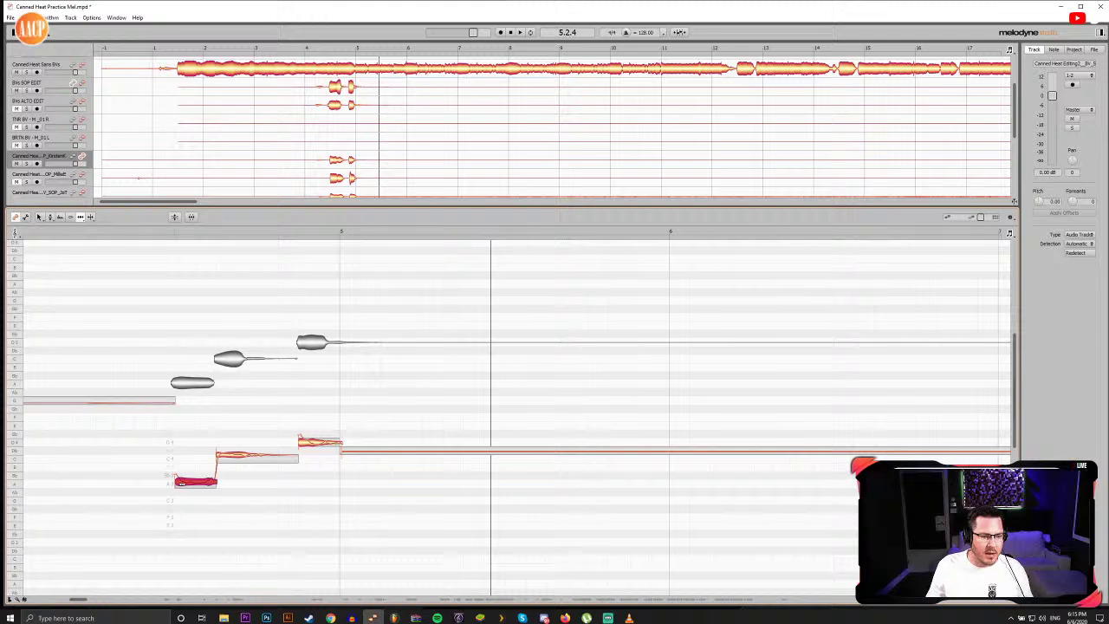
pyautogui.scroll(1, 170, 492)
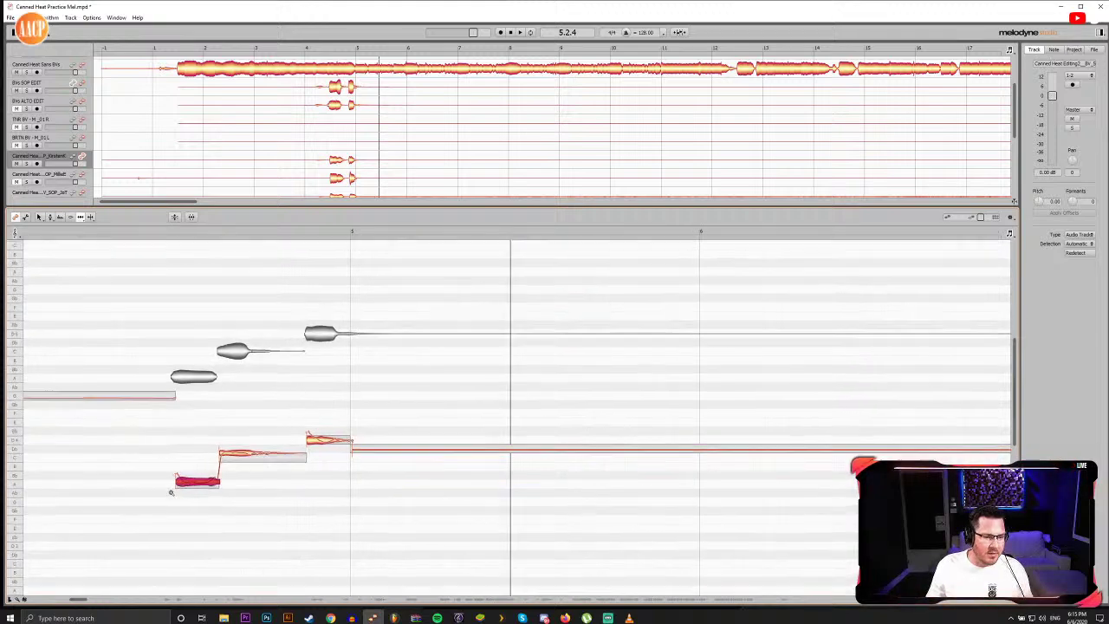
pyautogui.scroll(3, 170, 492)
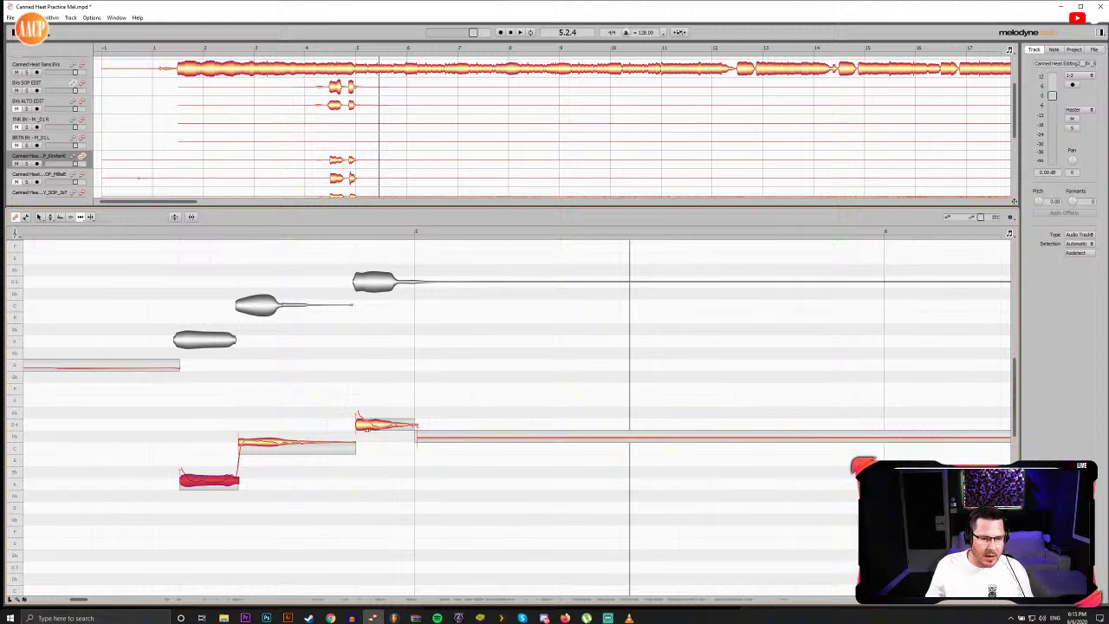
pyautogui.click(367, 425)
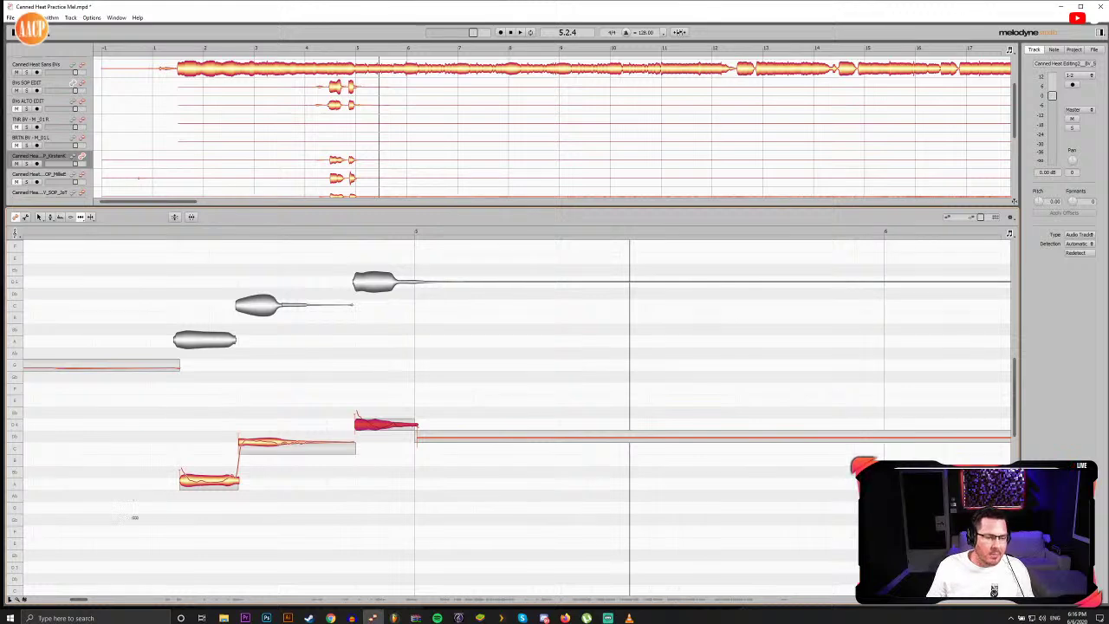
pyautogui.click(184, 480)
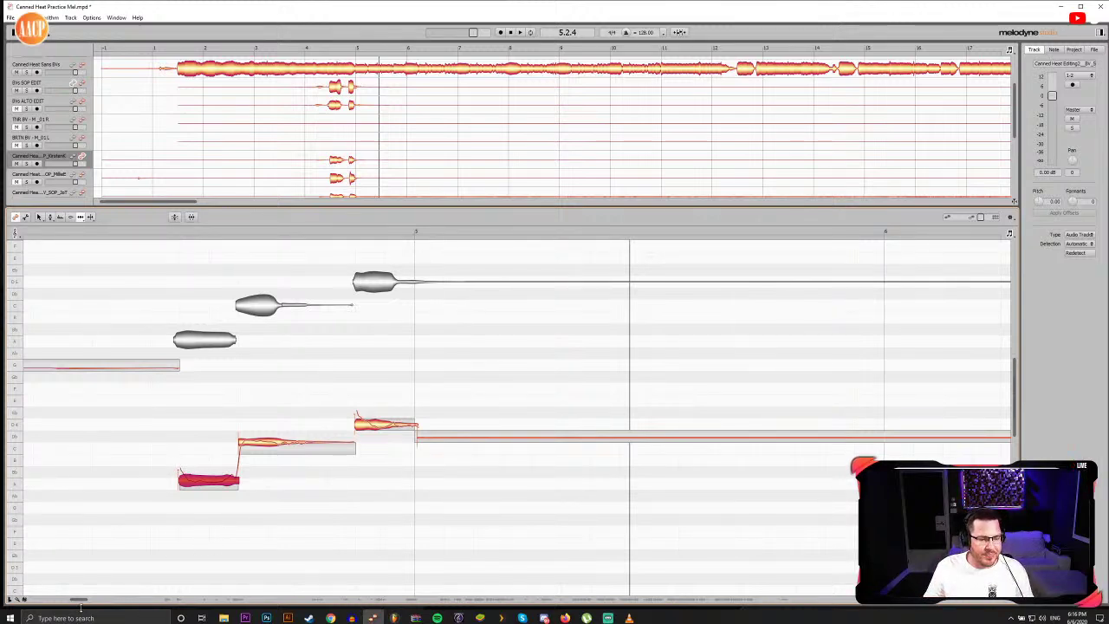
# Step: Select all notes of the soprano recording, snap their pitch centres to the nearest semitones, and play back the opening phrase
pyautogui.doubleClick(173, 238)
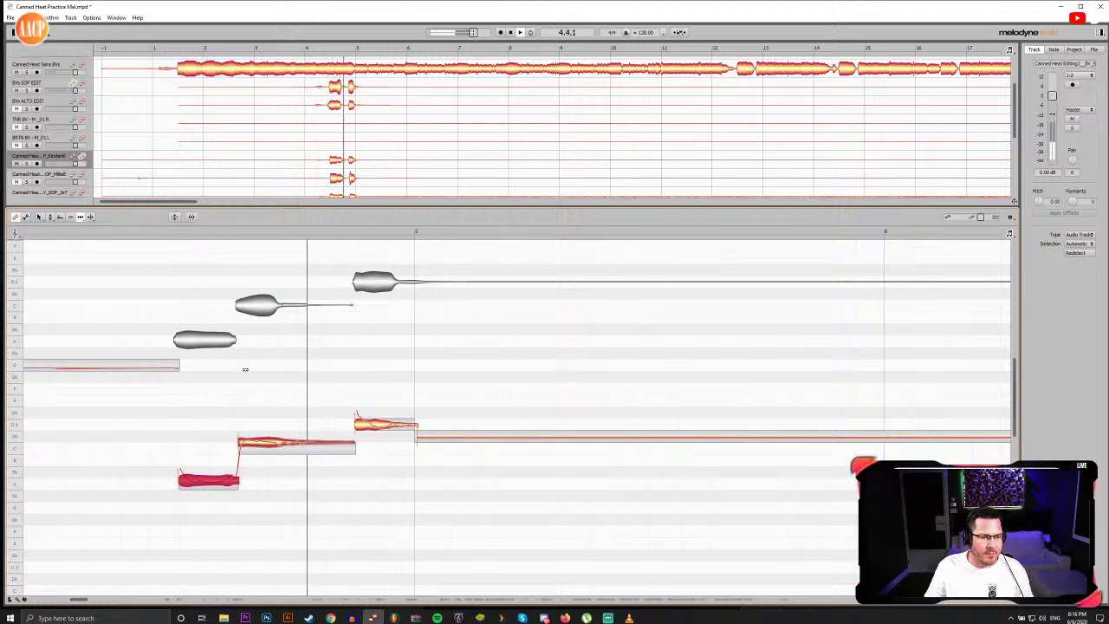
pyautogui.press('space')
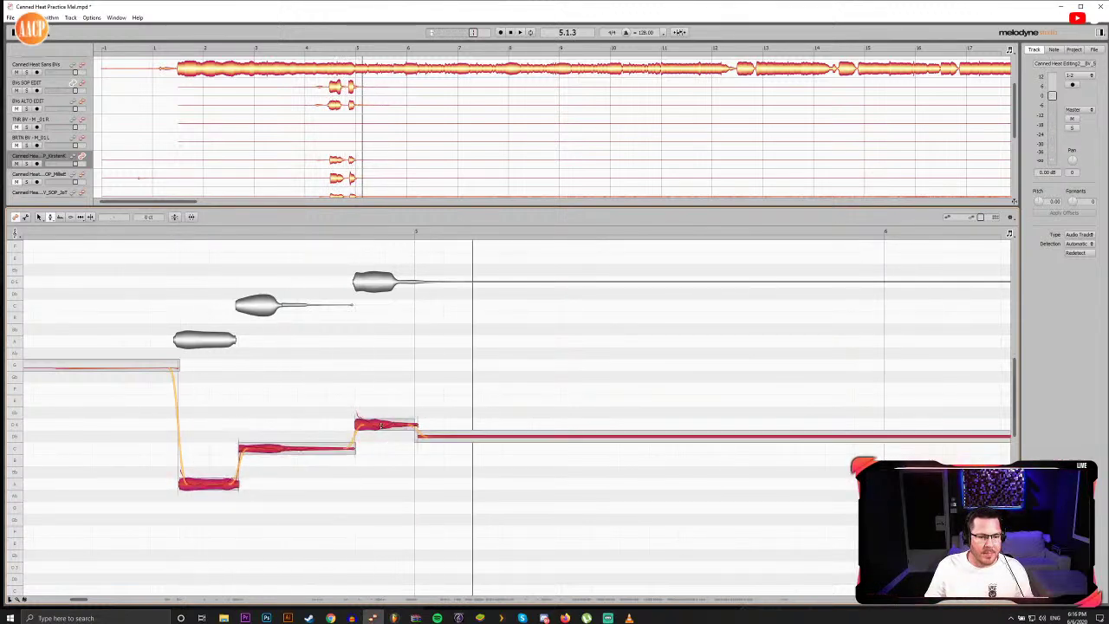
pyautogui.click(177, 235)
pyautogui.press('space')
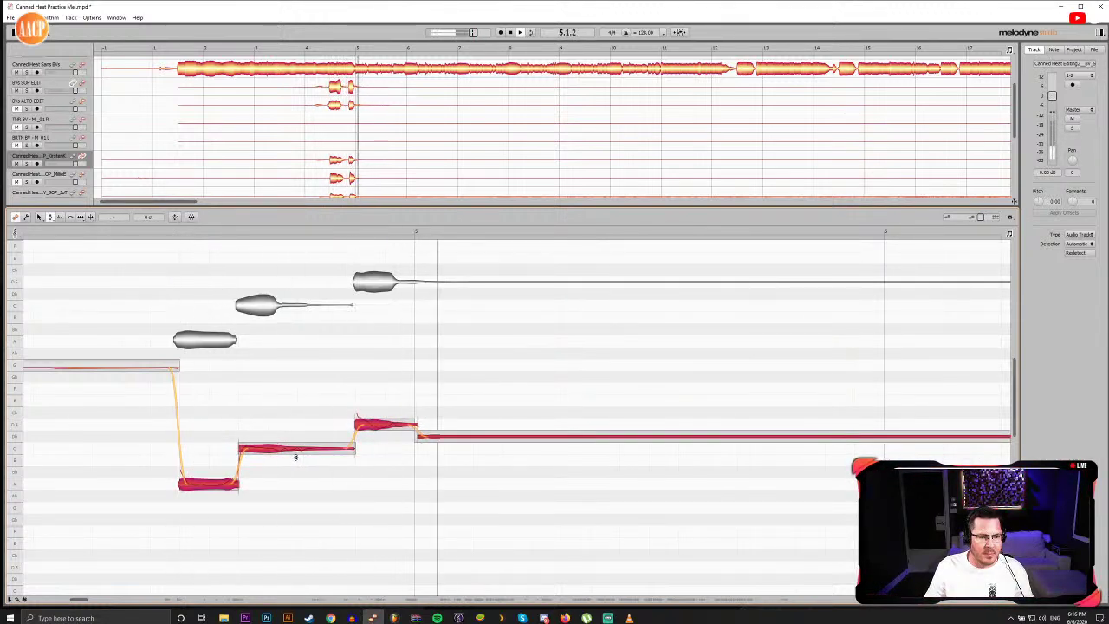
pyautogui.press('space')
pyautogui.click(216, 482)
pyautogui.click(268, 449)
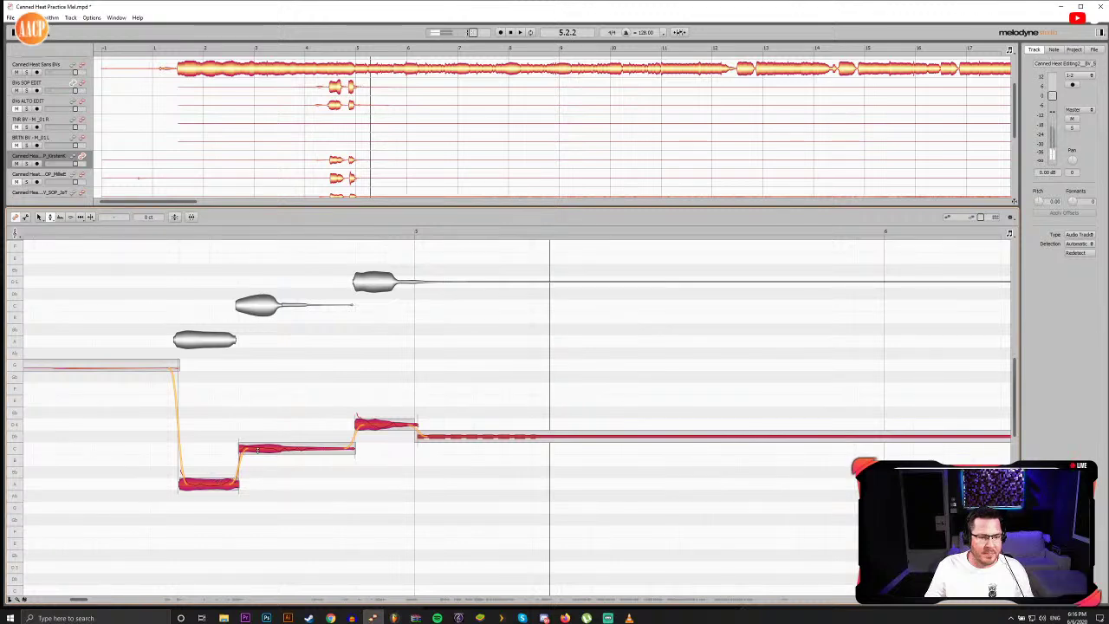
pyautogui.click(373, 423)
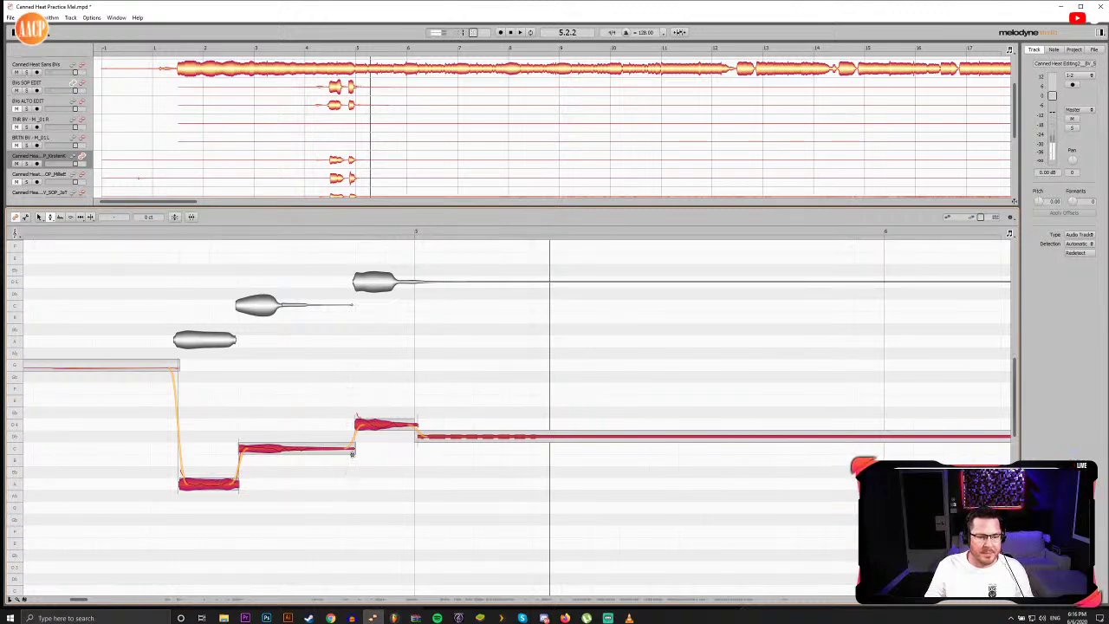
pyautogui.moveTo(79, 604); pyautogui.dragTo(172, 603)
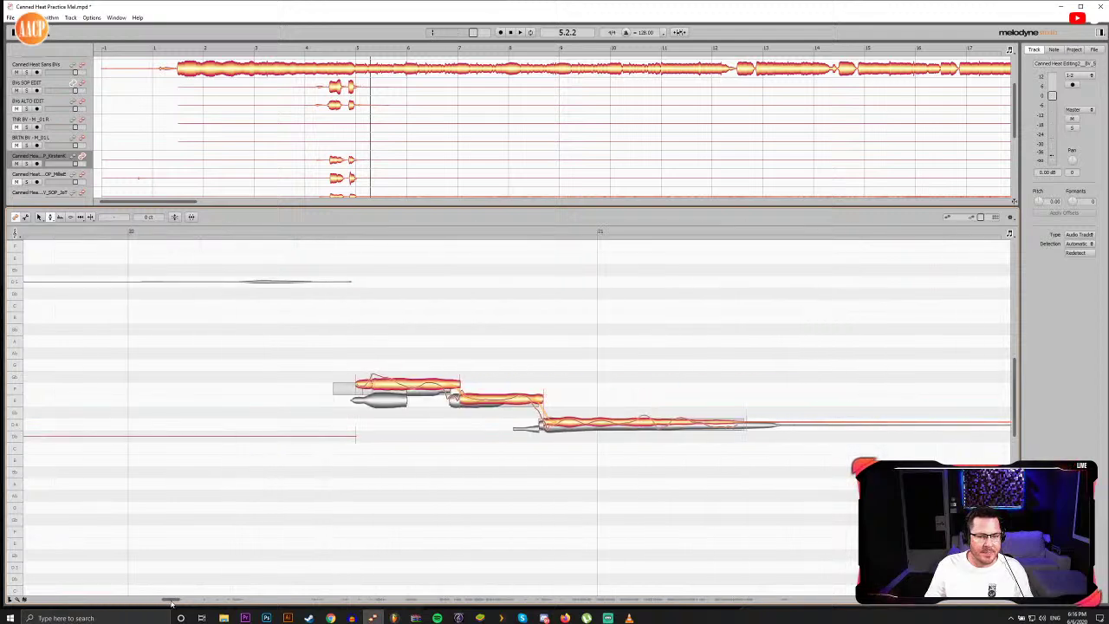
# Step: Play the soprano phrase before bar 21, try starting its second note later, and replay the phrase
pyautogui.doubleClick(338, 232)
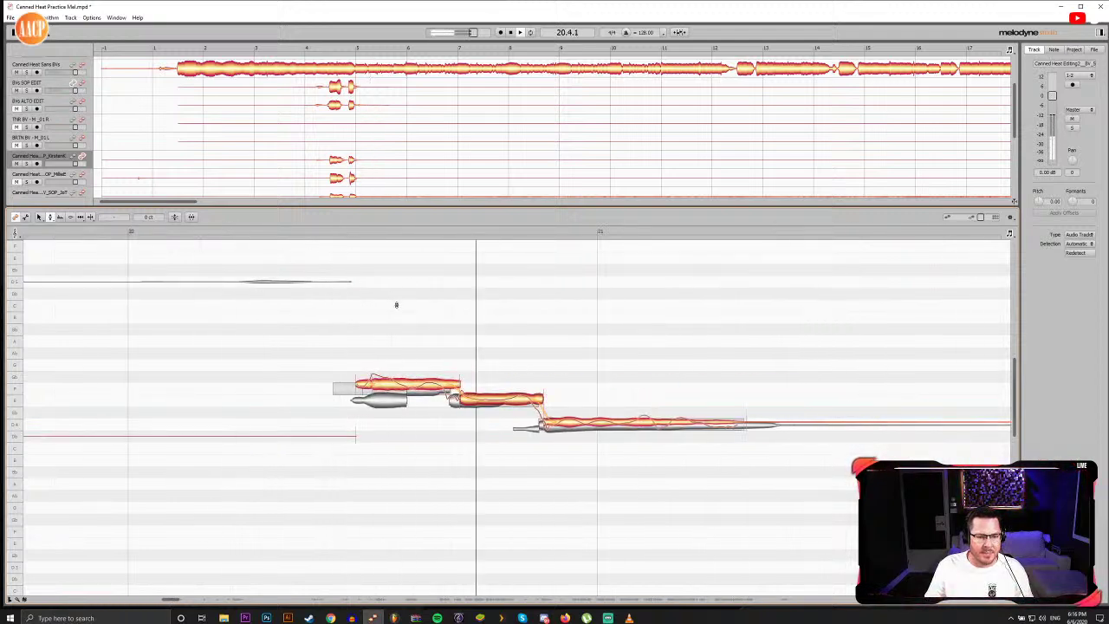
pyautogui.click(339, 232)
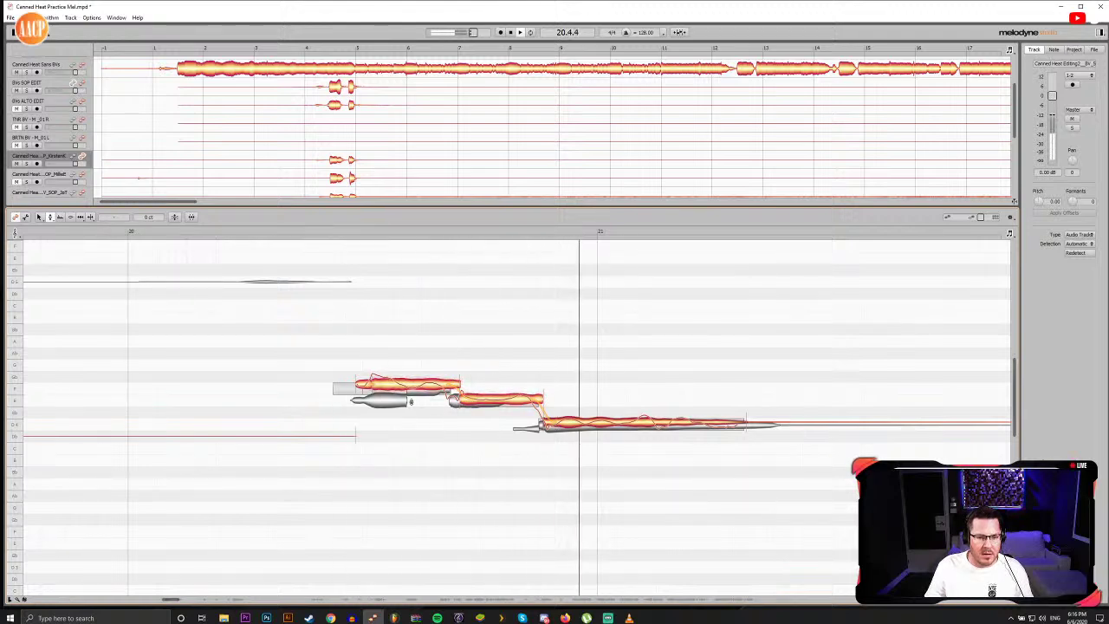
pyautogui.press('space')
pyautogui.press('F5')
pyautogui.moveTo(467, 400); pyautogui.dragTo(488, 400)
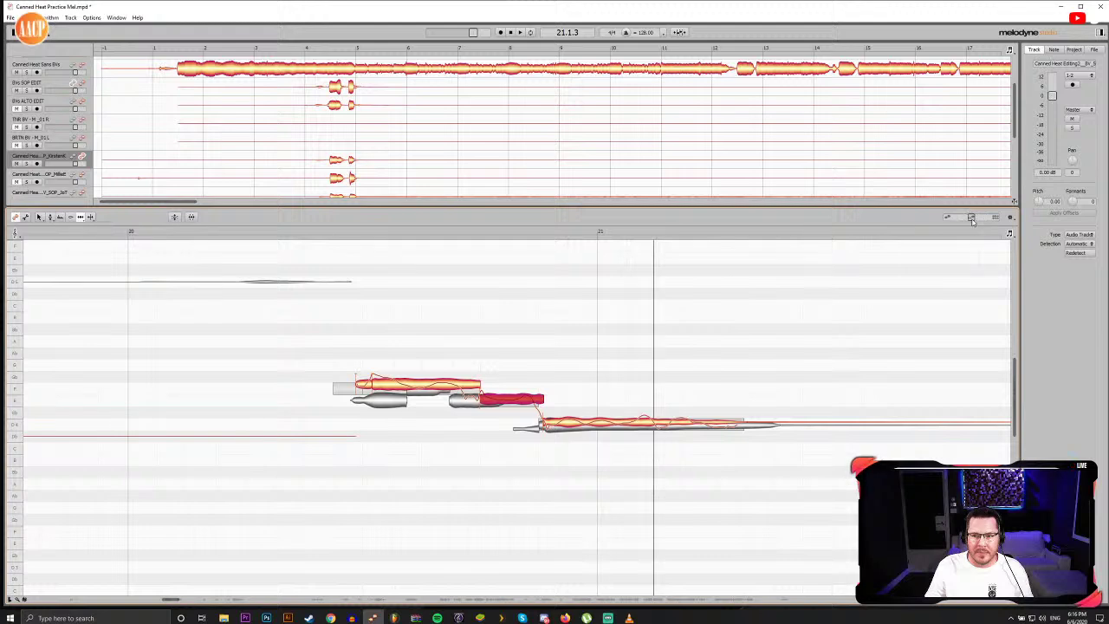
pyautogui.click(340, 231)
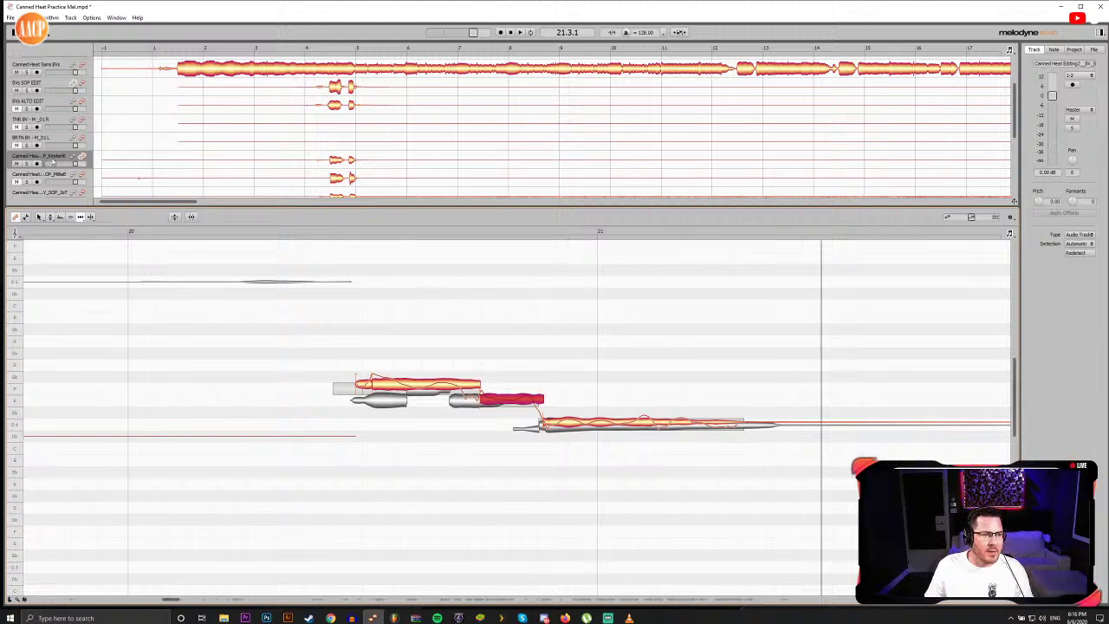
# Step: Pan the soprano recording right to +76 and the BVs SOP EDIT reference track left, and play both together before bar 21
pyautogui.moveTo(1074, 161); pyautogui.dragTo(1080, 154)
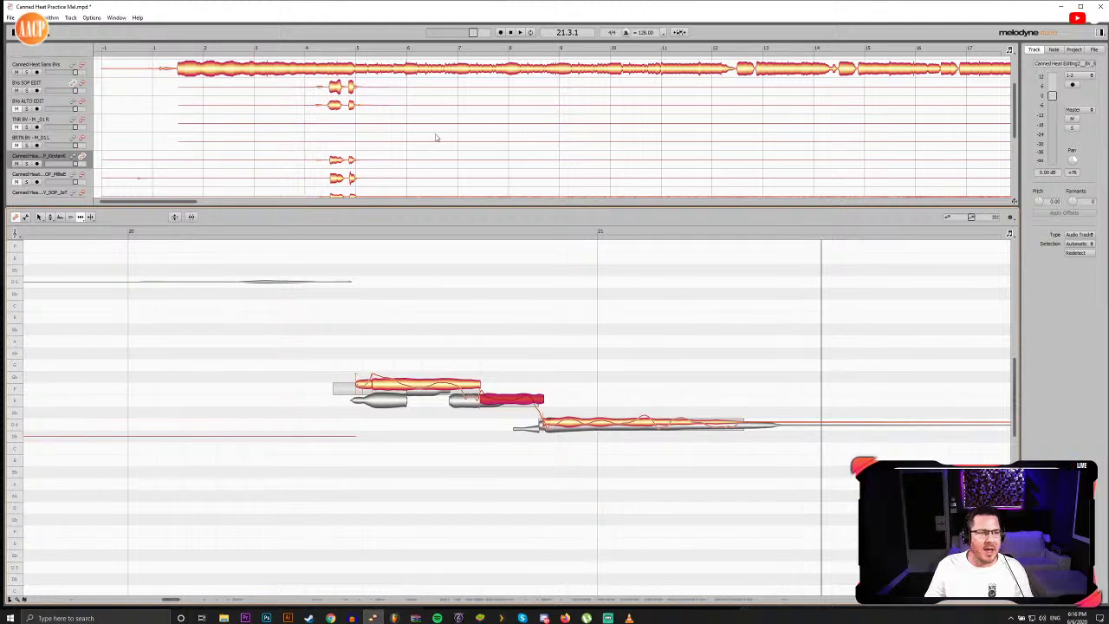
pyautogui.click(52, 86)
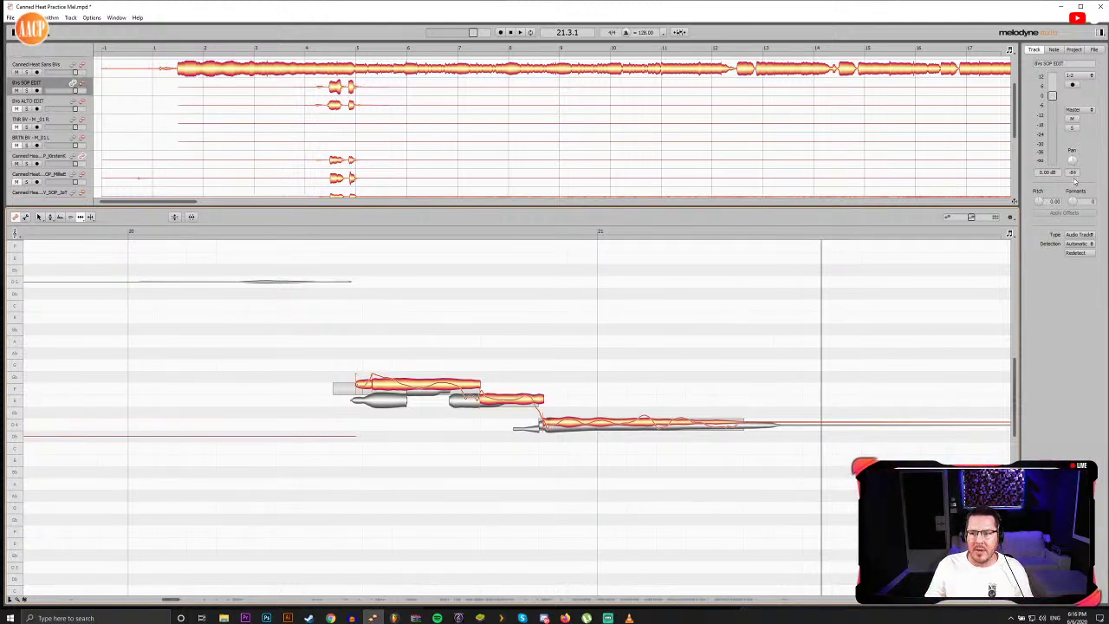
pyautogui.click(313, 232)
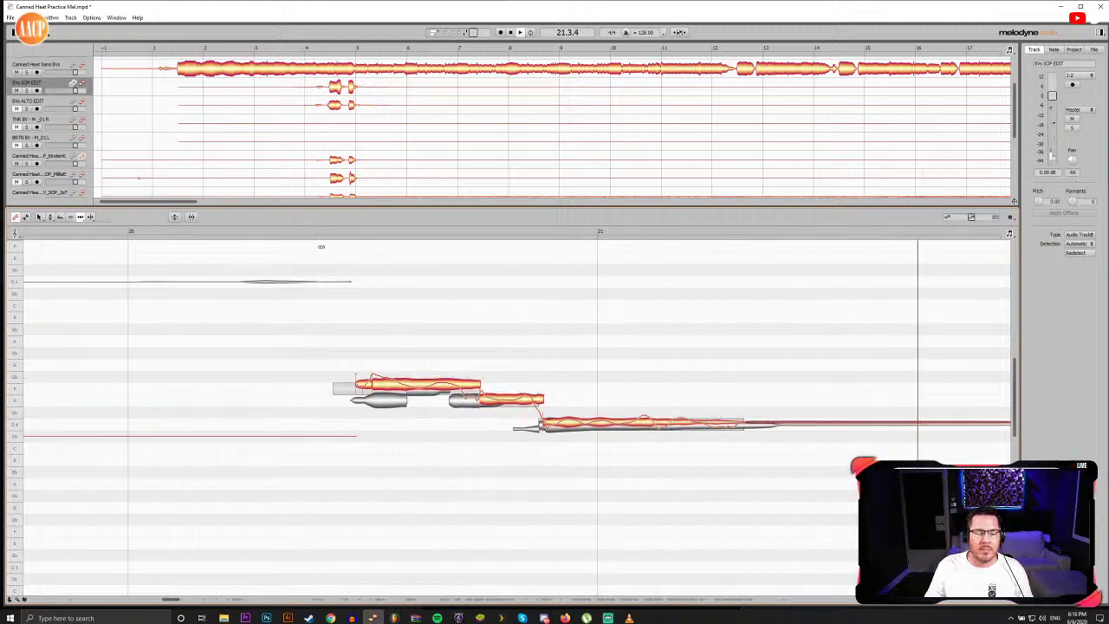
pyautogui.click(323, 232)
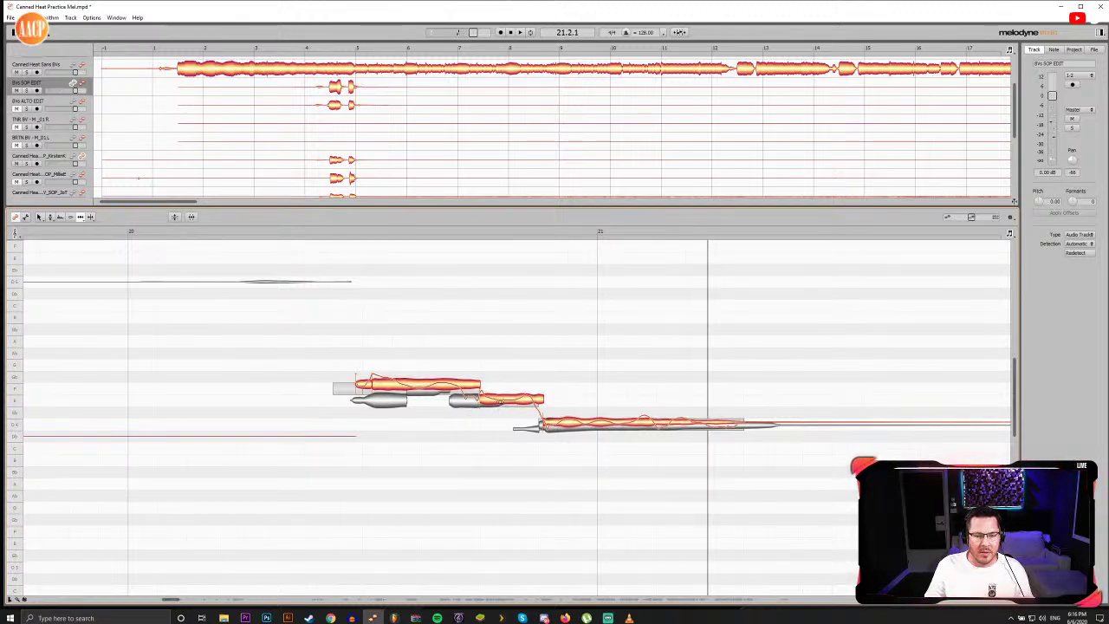
# Step: Move the second note's start earlier to line up with the reference note, and audition the phrase before bar 21
pyautogui.click(498, 400)
pyautogui.moveTo(478, 400); pyautogui.dragTo(450, 399)
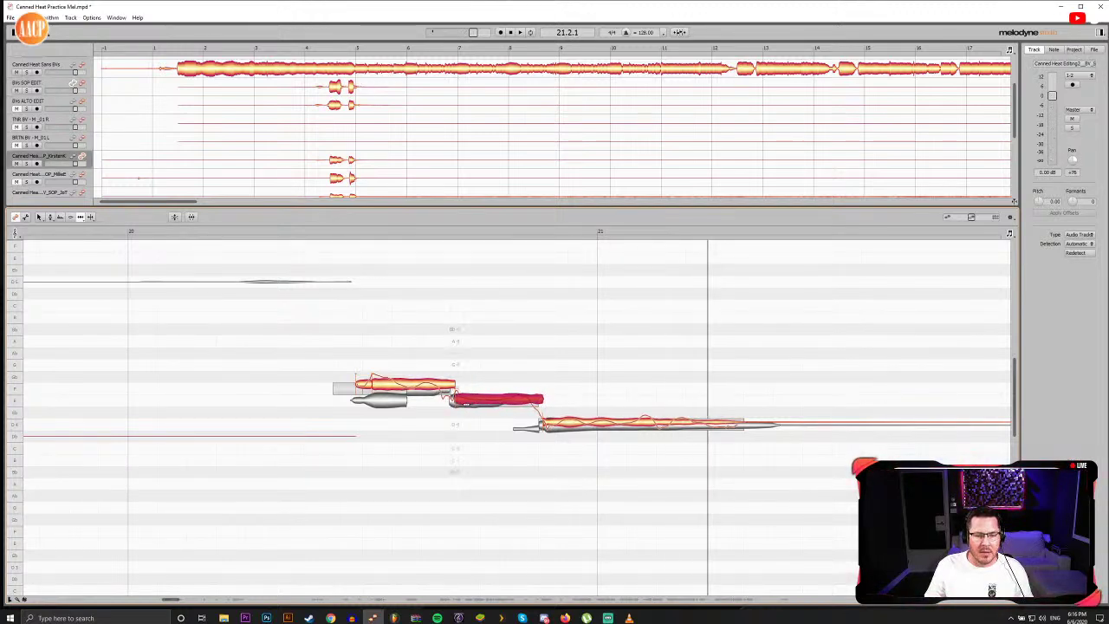
pyautogui.click(332, 231)
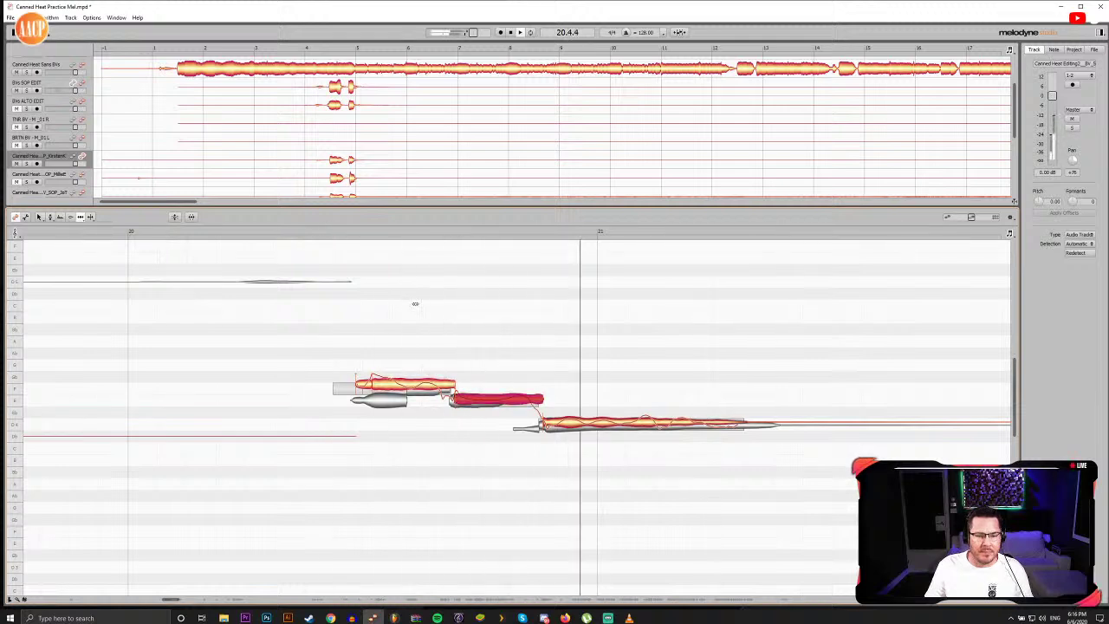
pyautogui.press('space')
pyautogui.moveTo(504, 232); pyautogui.dragTo(559, 234)
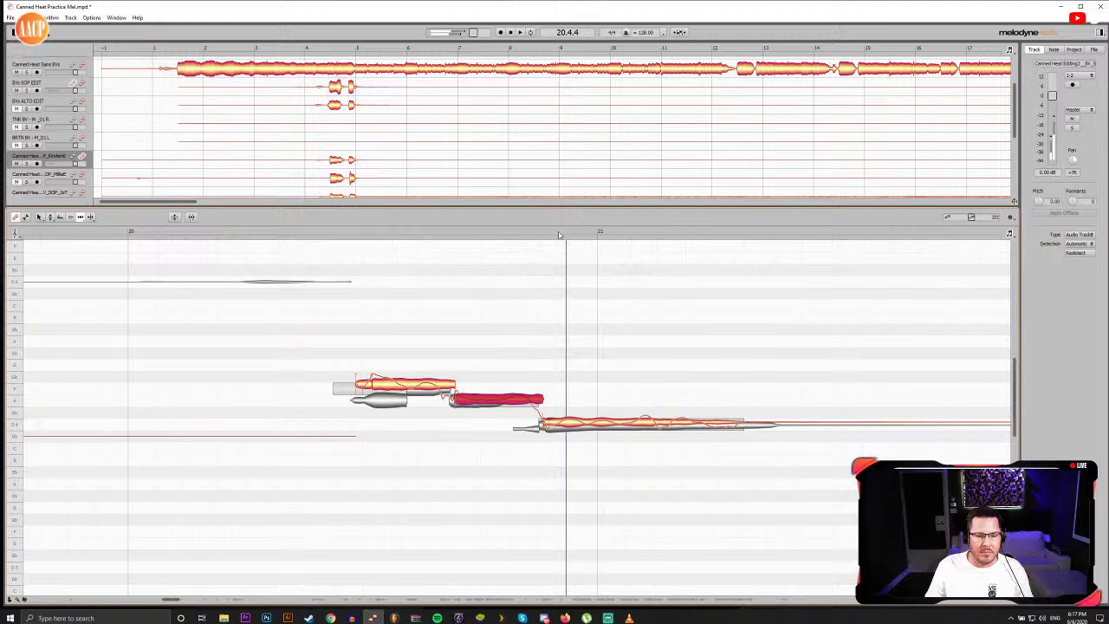
pyautogui.click(434, 232)
pyautogui.press('space')
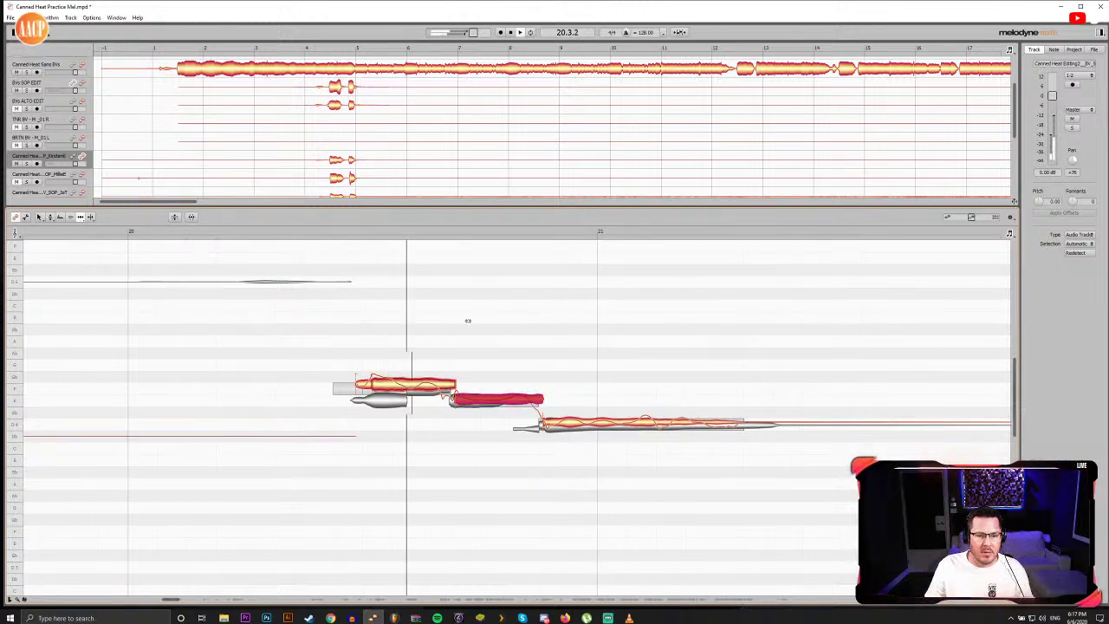
pyautogui.press('space')
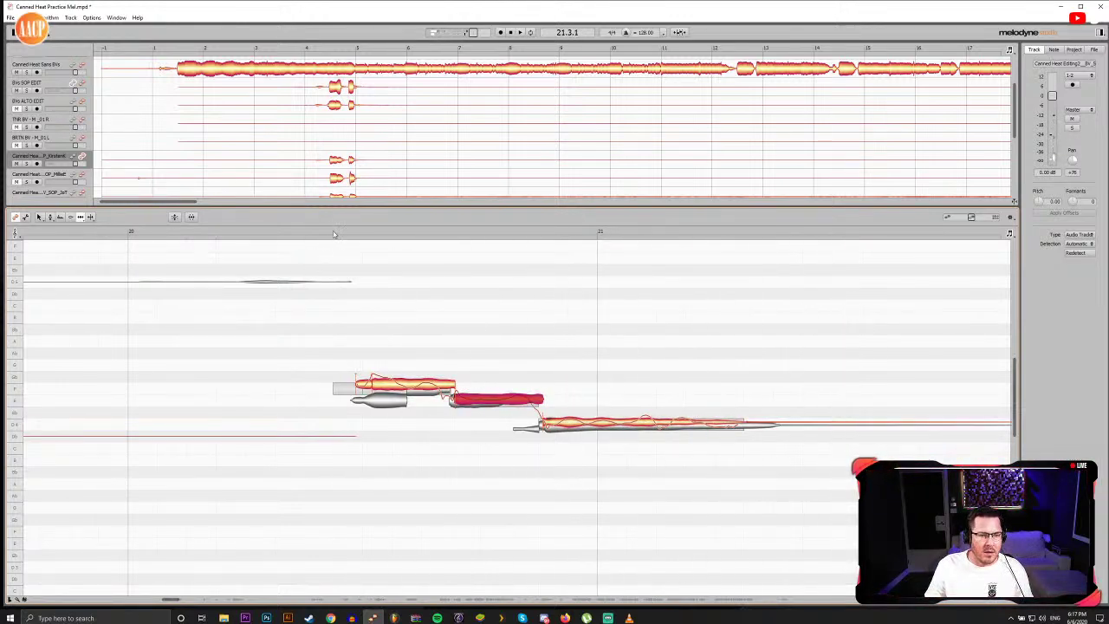
pyautogui.click(333, 232)
pyautogui.moveTo(452, 227); pyautogui.dragTo(563, 226)
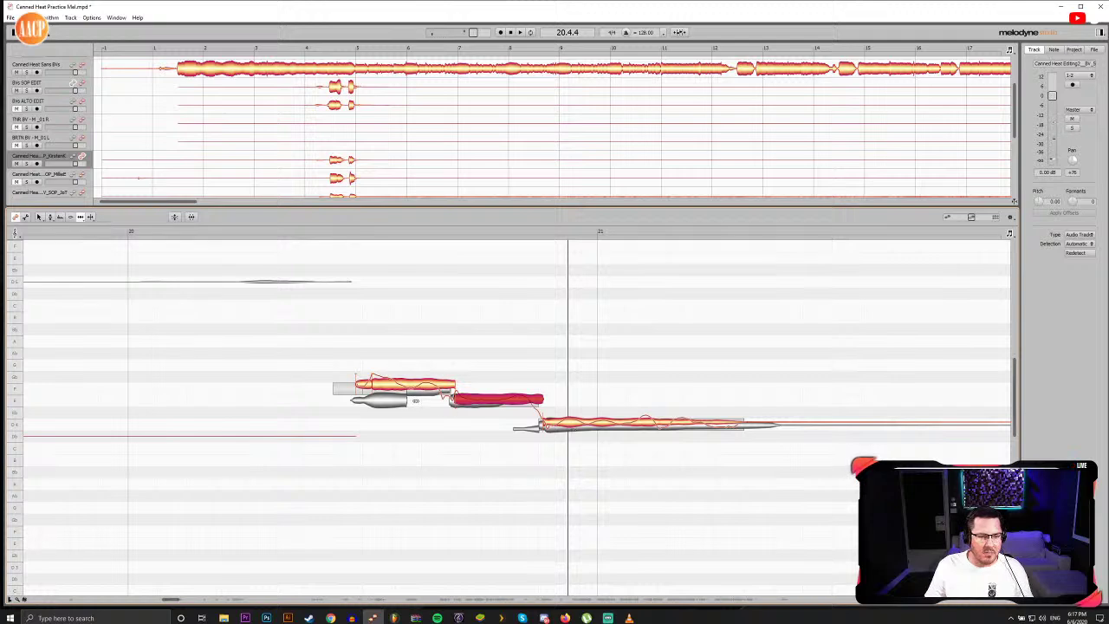
# Step: Start the phrase's first note slightly earlier to match the reference, readjust the separation after its onset, and play the phrase
pyautogui.click(355, 384)
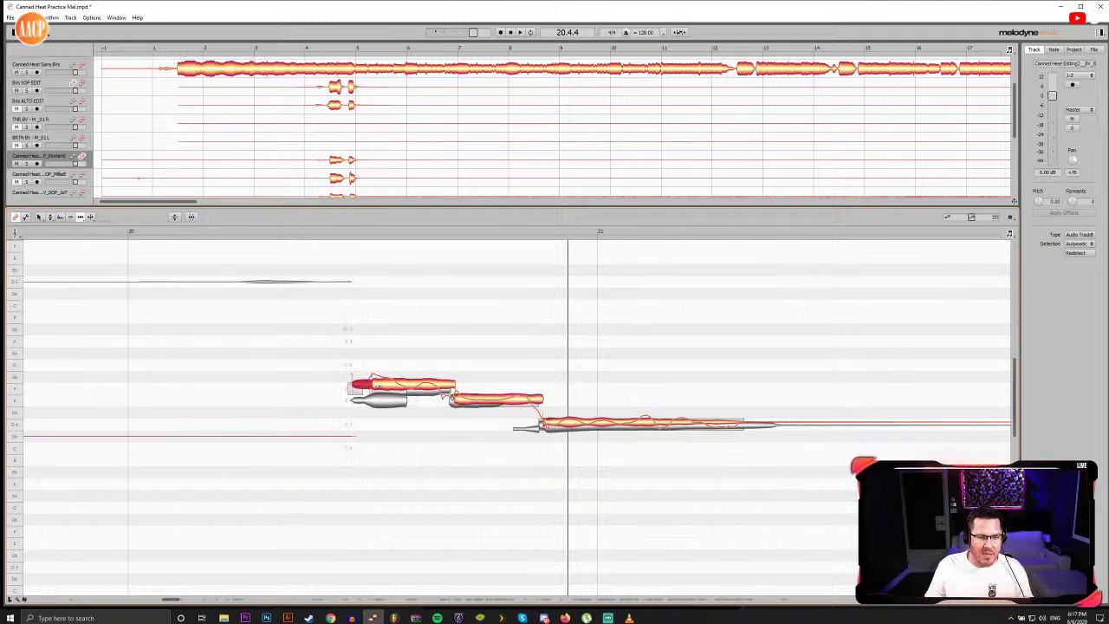
pyautogui.moveTo(378, 386)
pyautogui.mouseDown()
pyautogui.moveTo(354, 386)
pyautogui.moveTo(365, 387)
pyautogui.mouseUp()
pyautogui.click(359, 387)
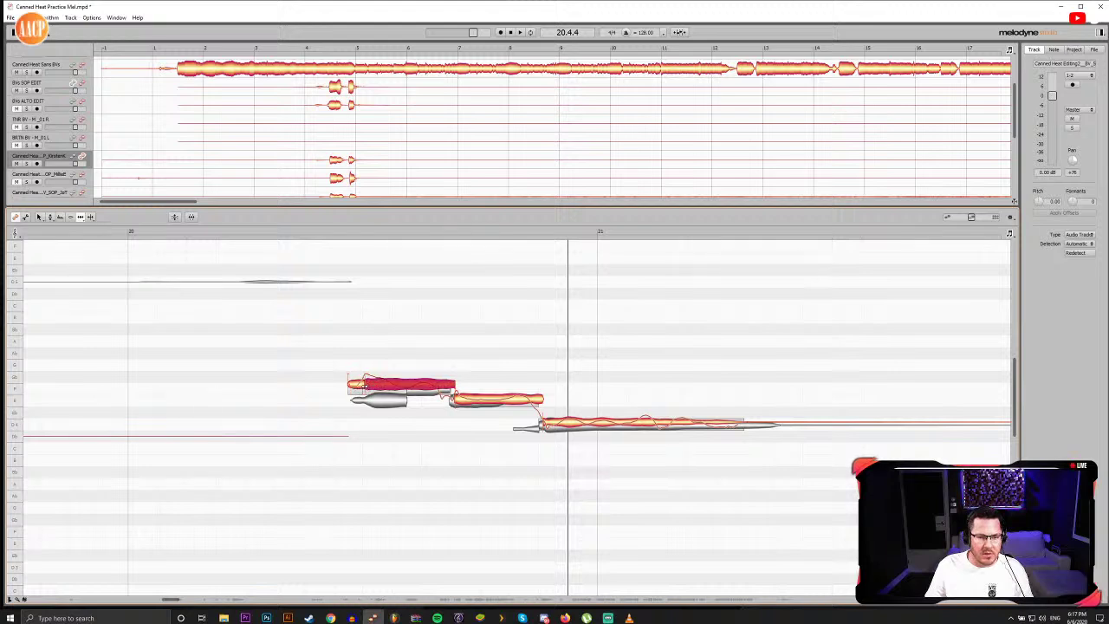
pyautogui.click(330, 235)
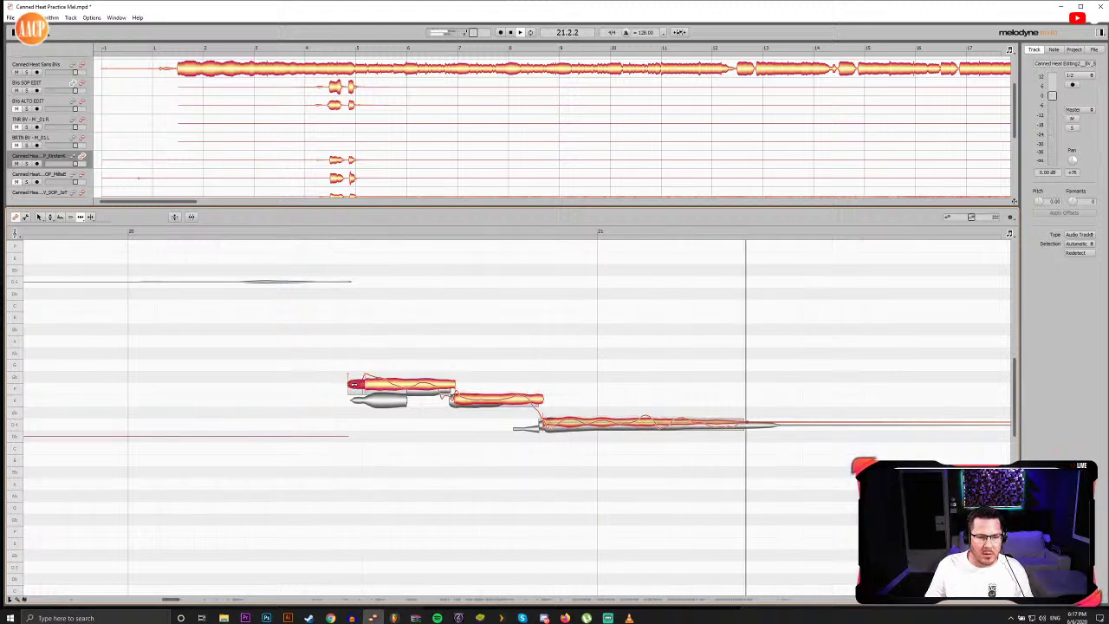
pyautogui.click(297, 234)
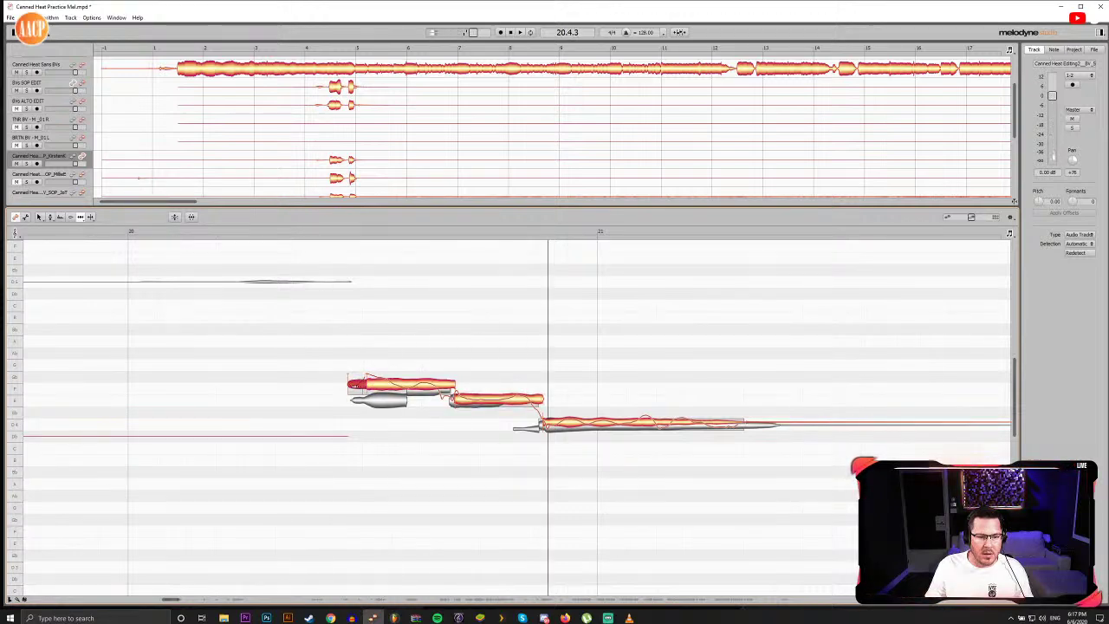
pyautogui.click(338, 235)
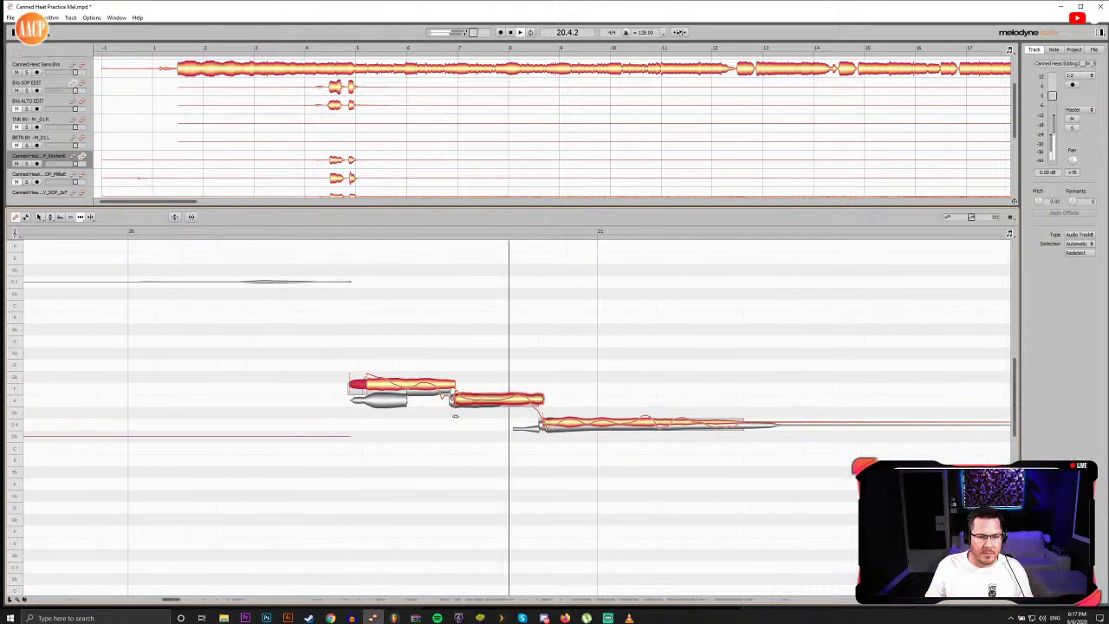
# Step: Split the second note where the reference note ends, align its start with the reference, and audition the result
pyautogui.doubleClick(464, 401)
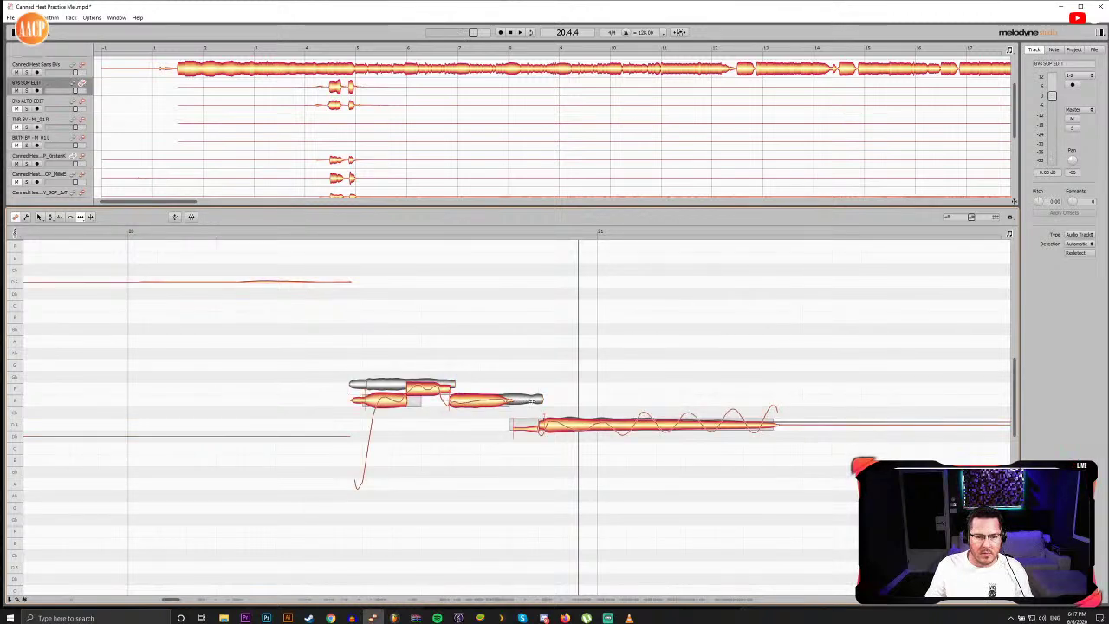
pyautogui.doubleClick(531, 400)
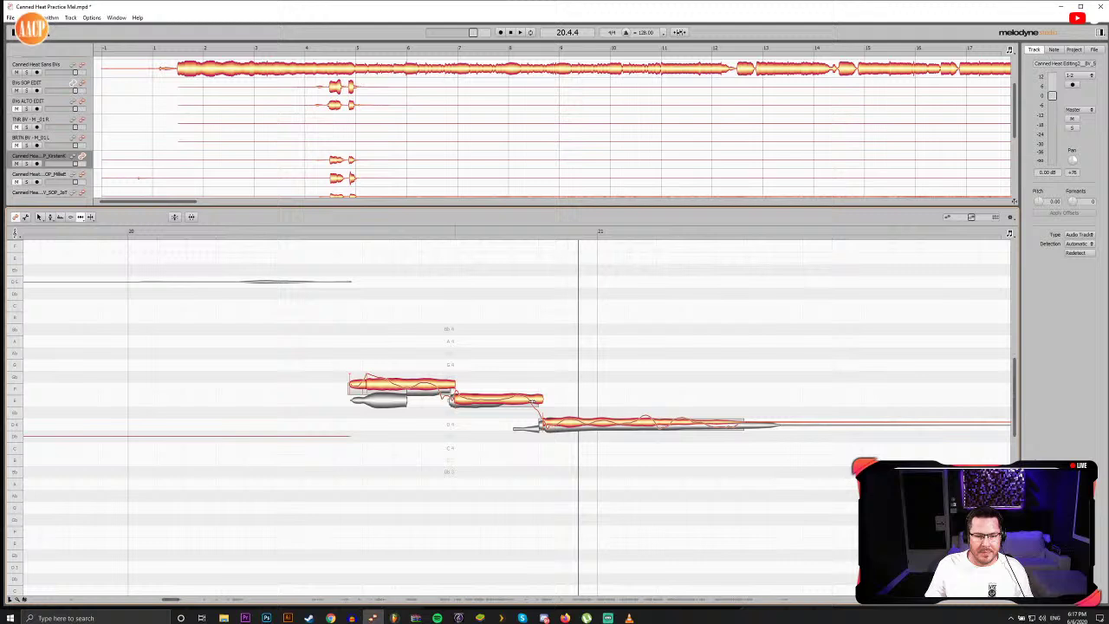
pyautogui.click(507, 400)
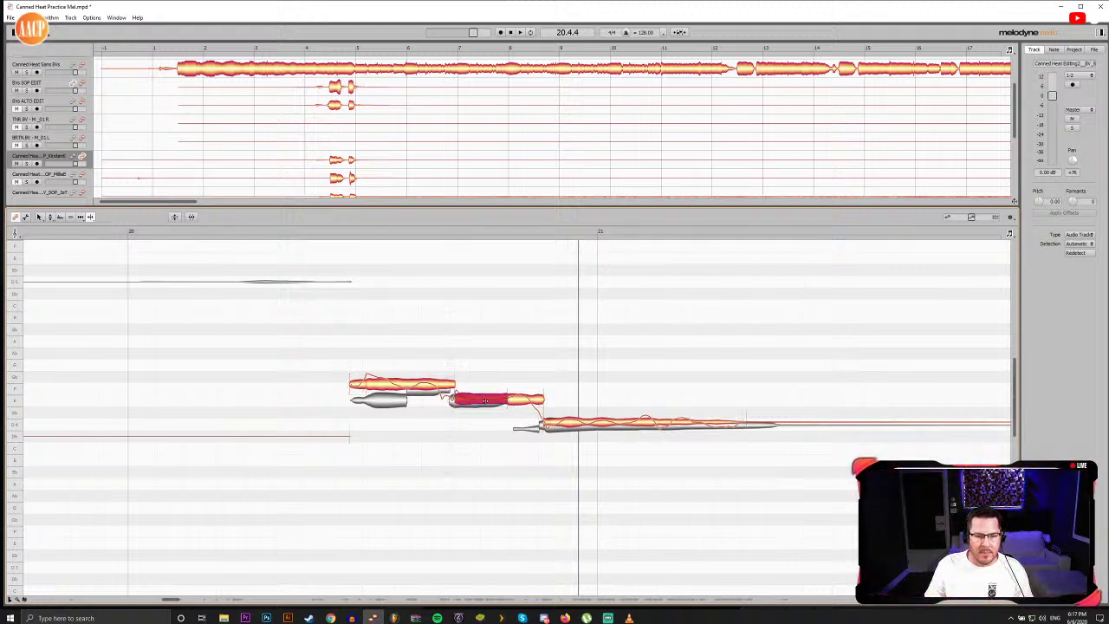
pyautogui.doubleClick(402, 233)
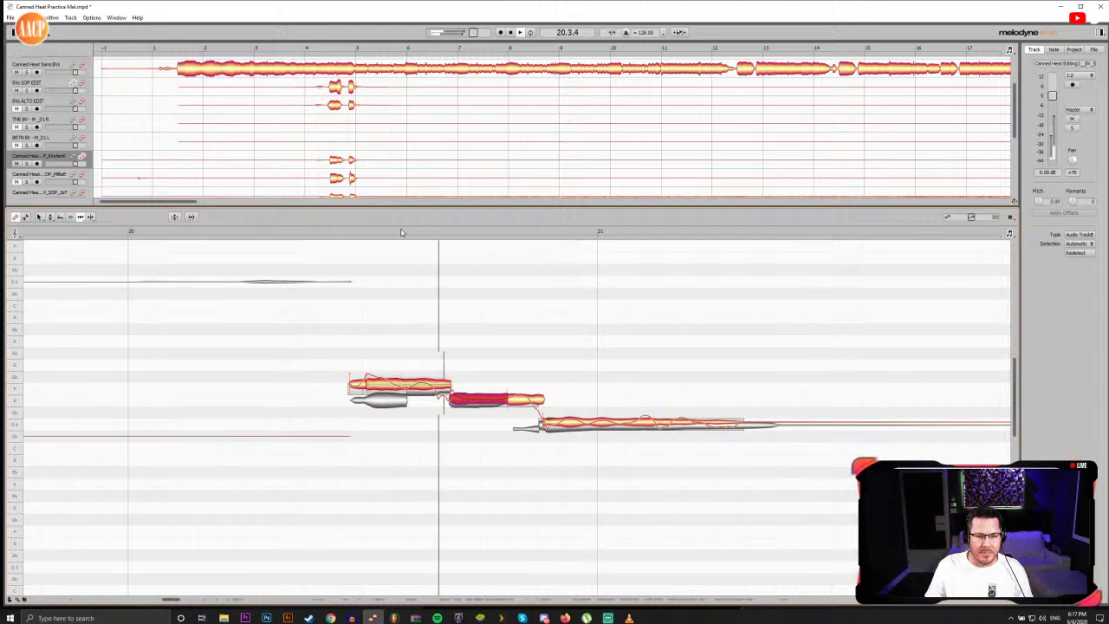
pyautogui.moveTo(390, 232); pyautogui.dragTo(560, 236)
# Step: Try muting the split-off tail of the second note and play the phrase back
pyautogui.press('F4')
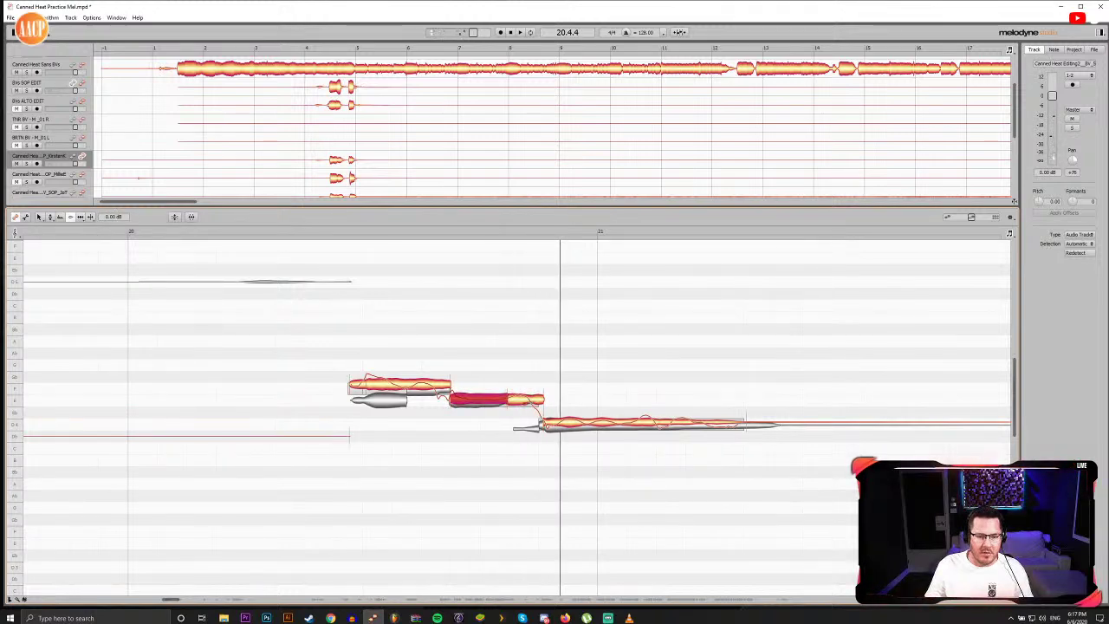
pyautogui.doubleClick(535, 401)
pyautogui.doubleClick(451, 235)
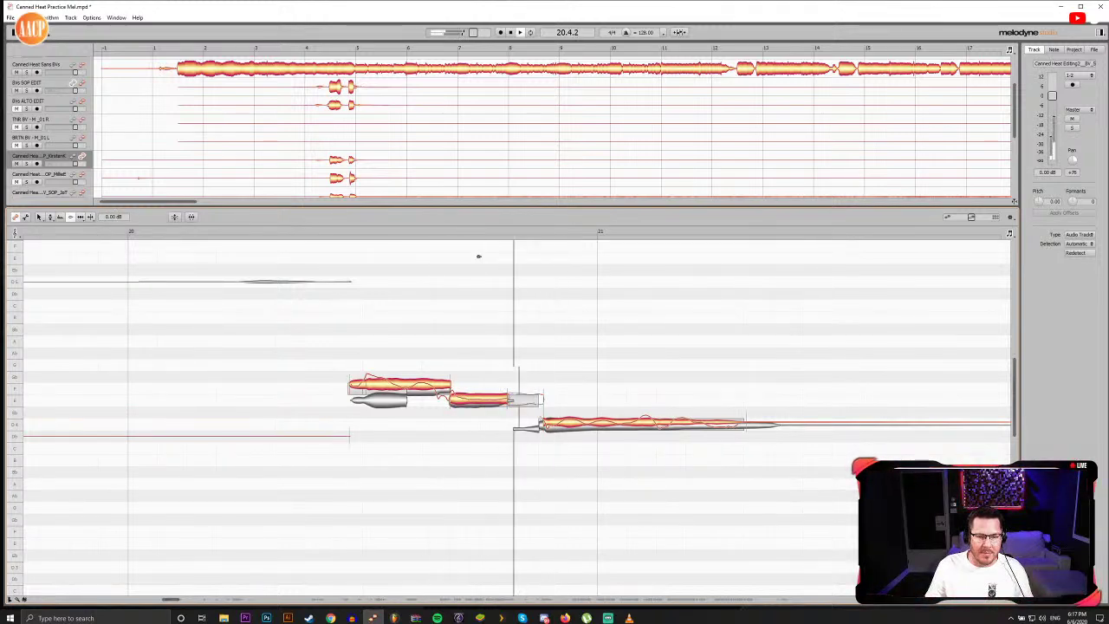
pyautogui.doubleClick(335, 236)
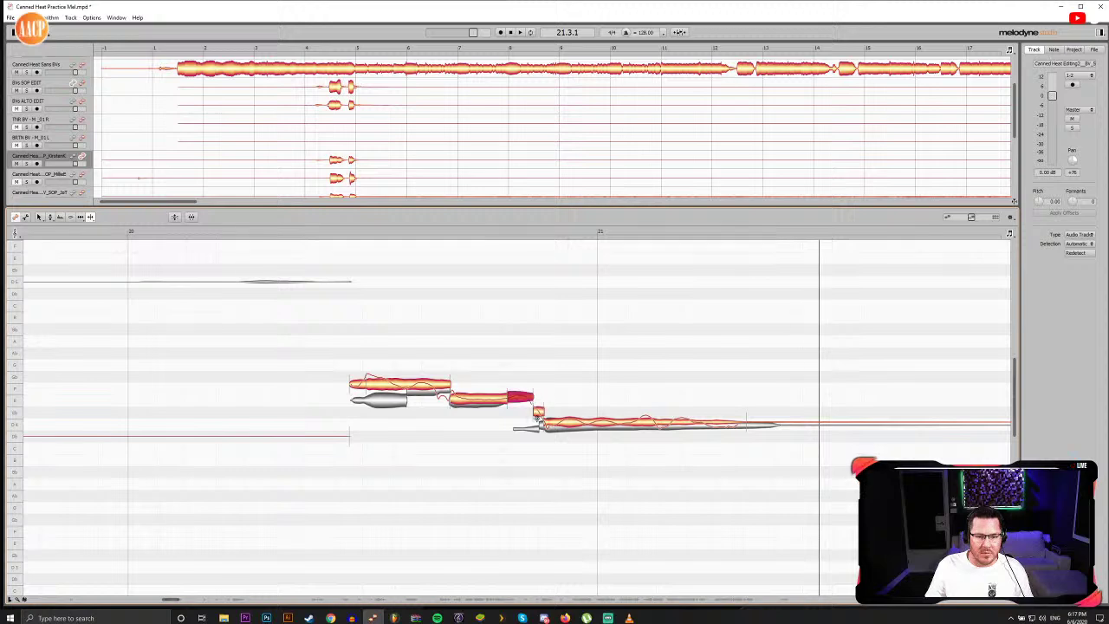
# Step: Mute the short fragment before the third note, lower the level of the second note's tail, shorten the tail, and play the phrase
pyautogui.press('F4')
pyautogui.moveTo(521, 398); pyautogui.dragTo(522, 400)
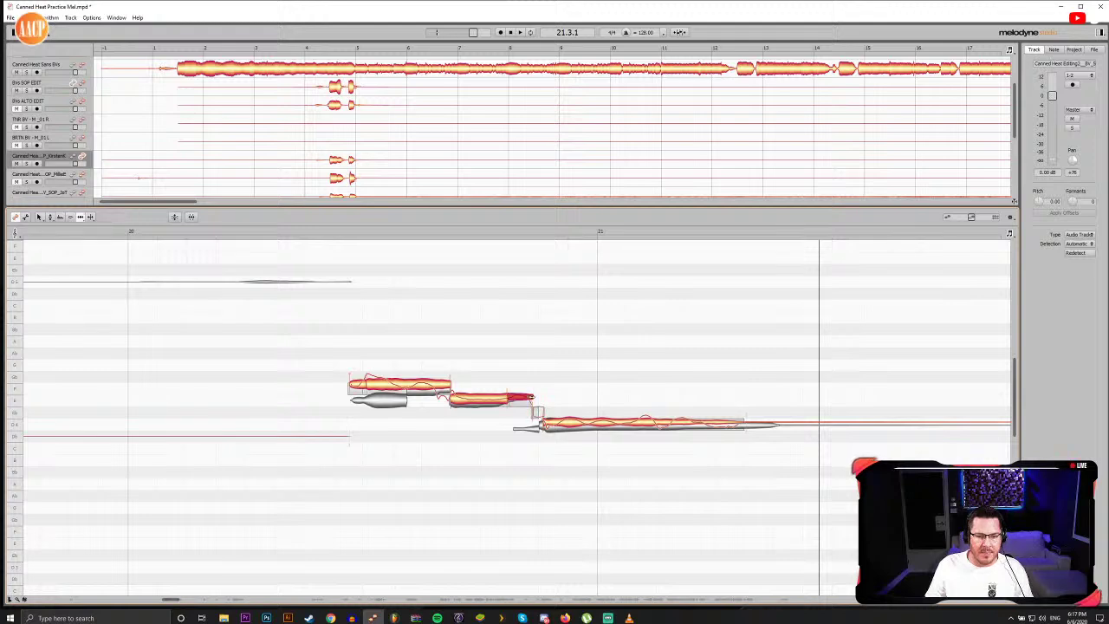
pyautogui.moveTo(532, 396); pyautogui.dragTo(523, 397)
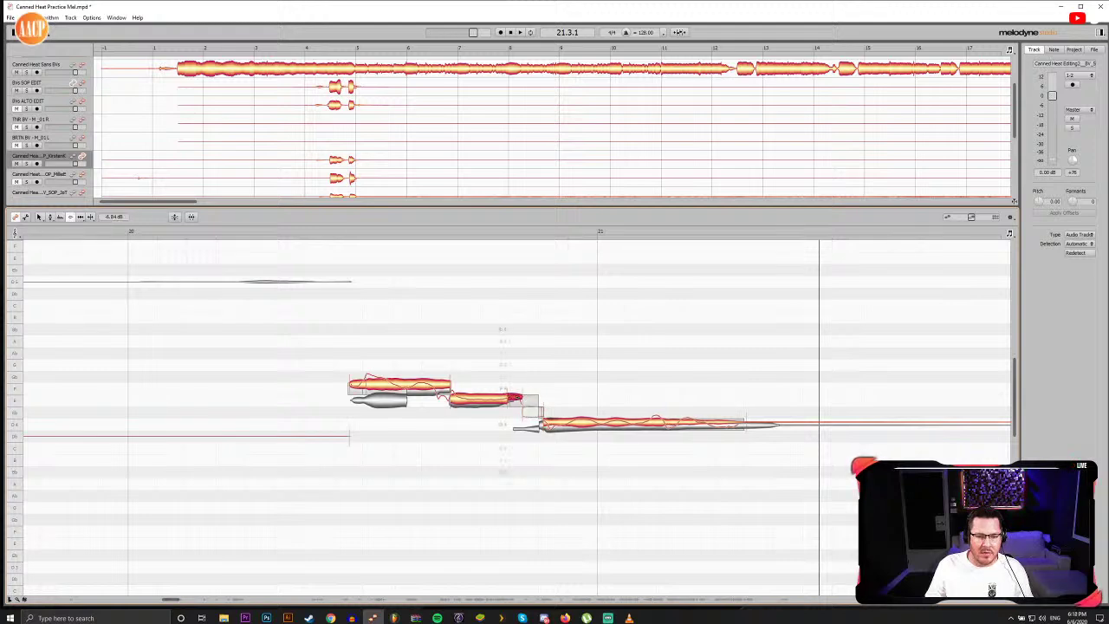
pyautogui.click(518, 397)
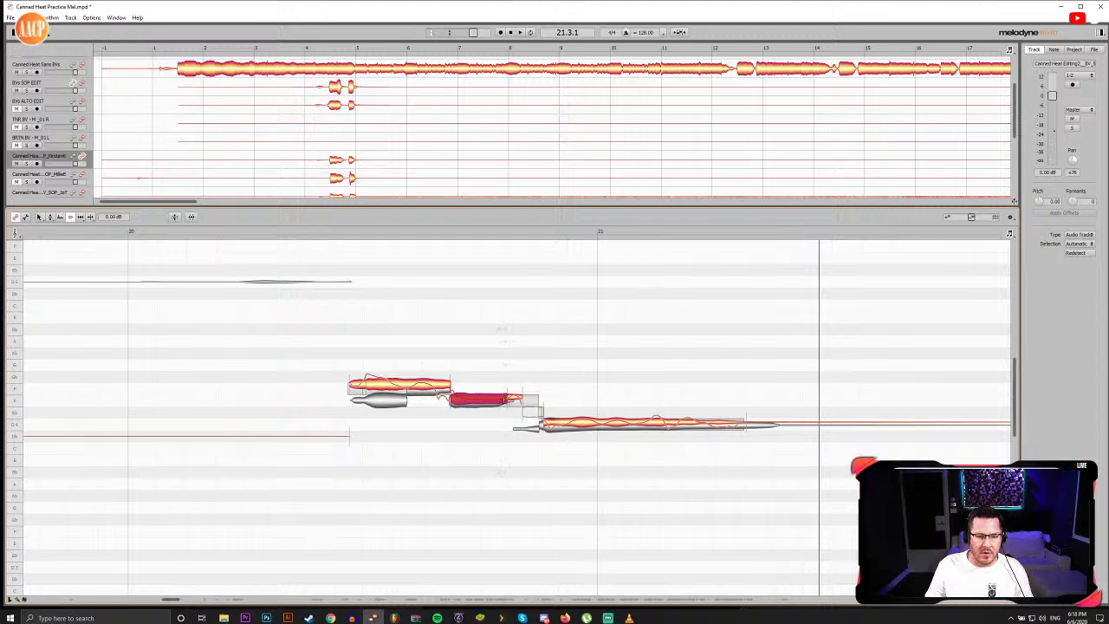
pyautogui.click(437, 227)
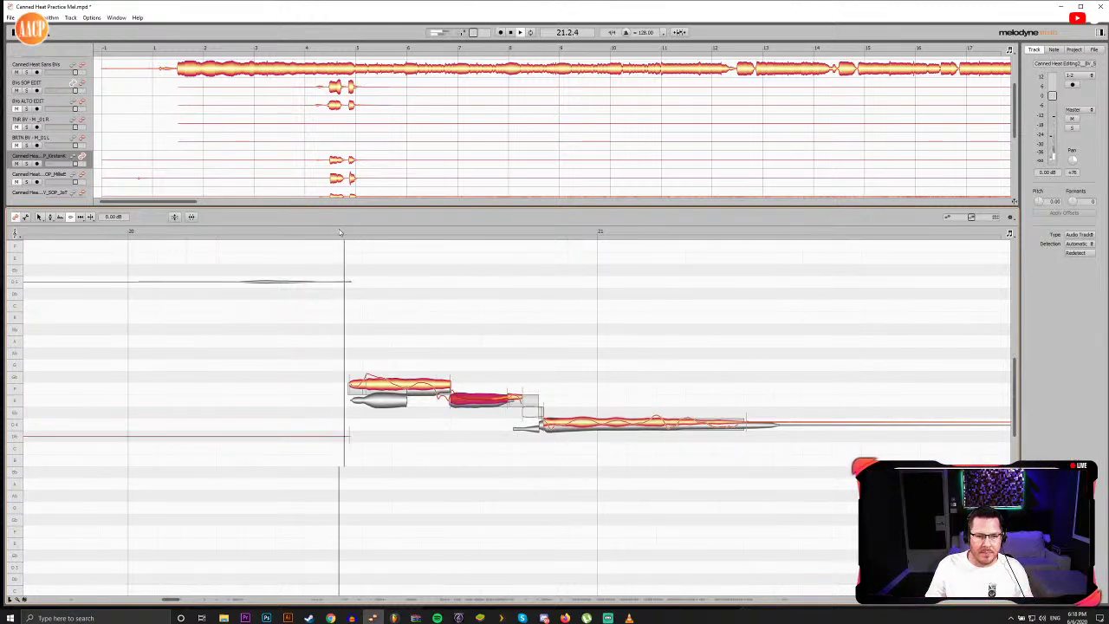
pyautogui.press('space')
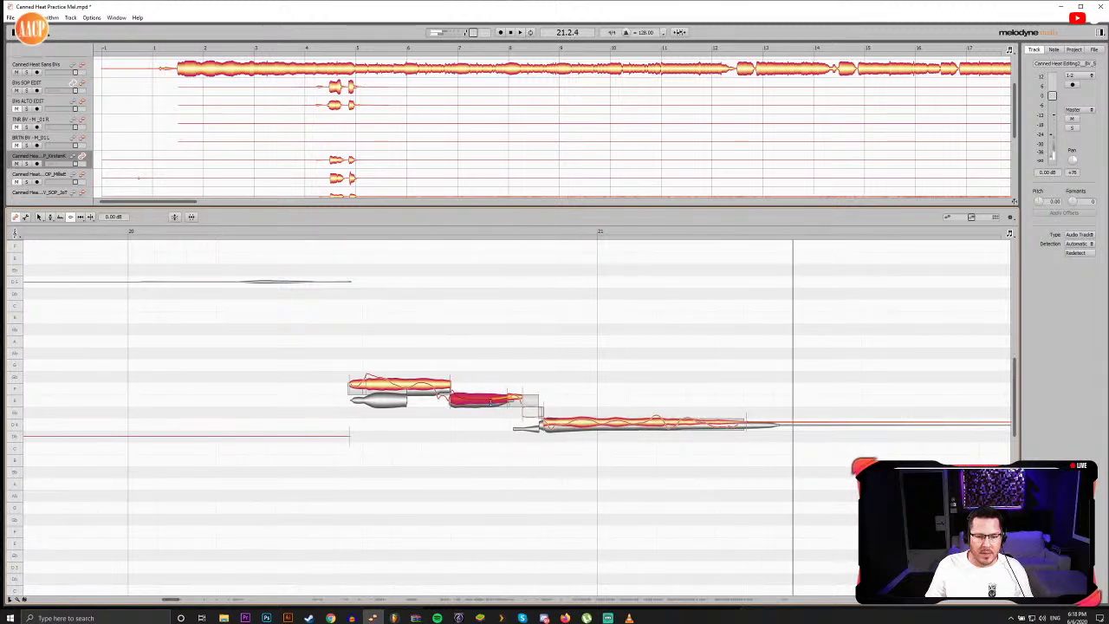
# Step: Correct the pitch centres of the second note and the long third note to match the reference pitches
pyautogui.press('F2')
pyautogui.click(518, 399)
pyautogui.click(561, 426)
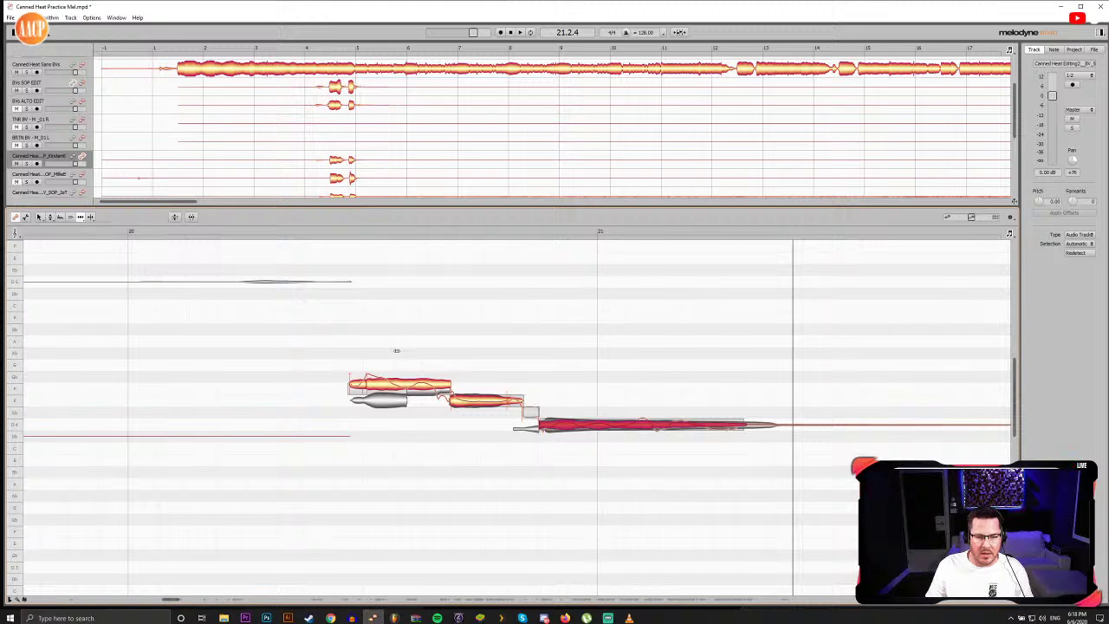
# Step: Play the phrase into bar 21, select its main notes together, and snap their pitch centres to the nearest semitones
pyautogui.click(338, 230)
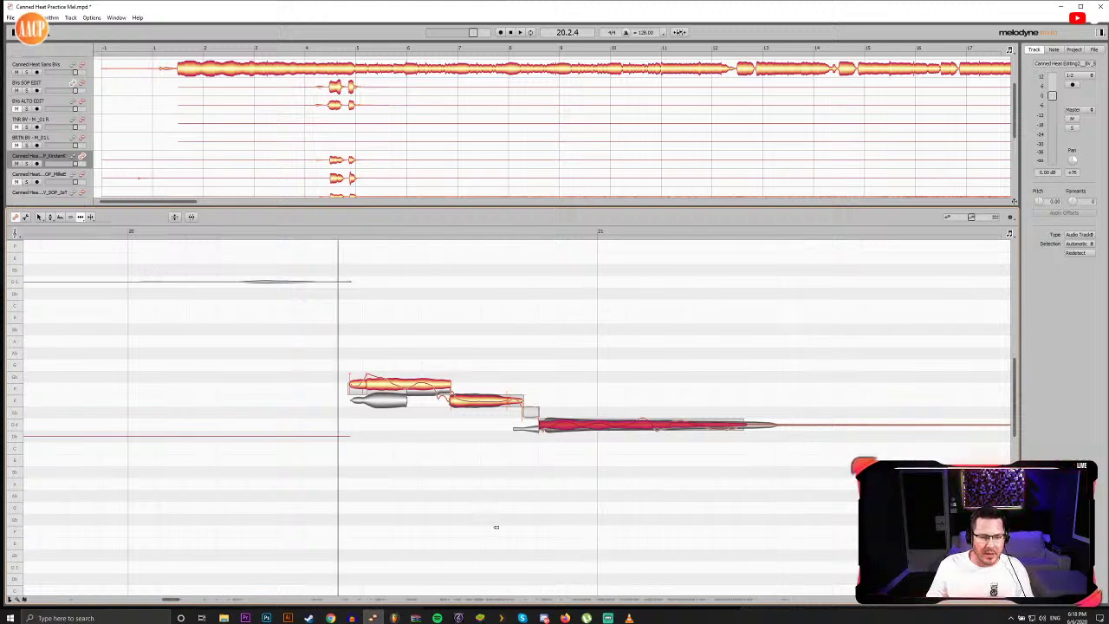
pyautogui.moveTo(177, 599); pyautogui.dragTo(183, 599)
pyautogui.press('space')
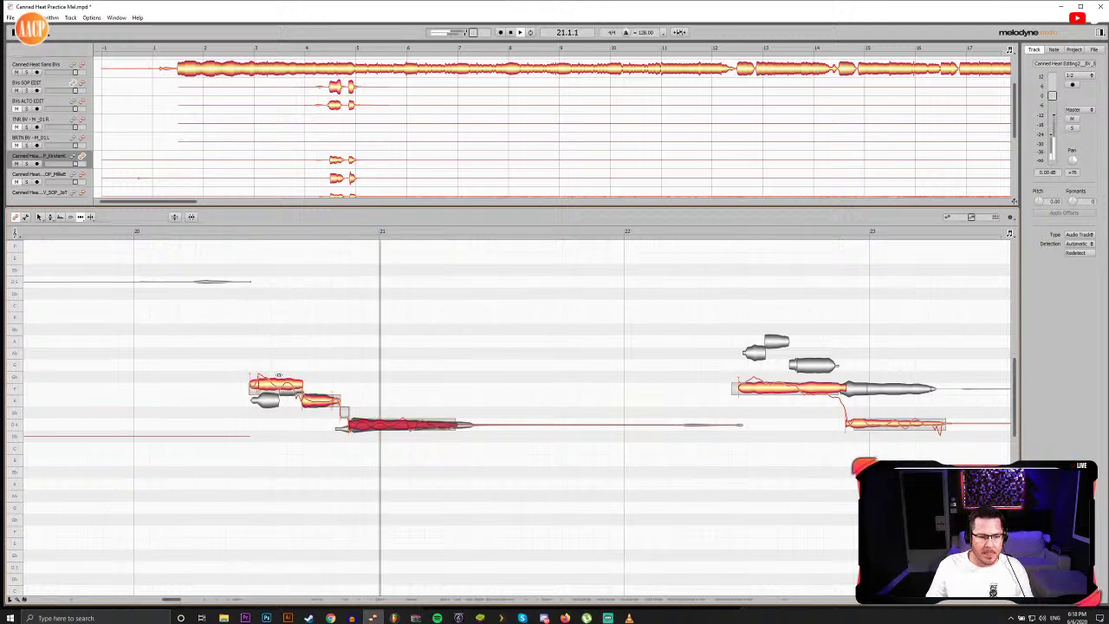
pyautogui.press('space')
pyautogui.moveTo(265, 342); pyautogui.dragTo(389, 455)
pyautogui.doubleClick(390, 425)
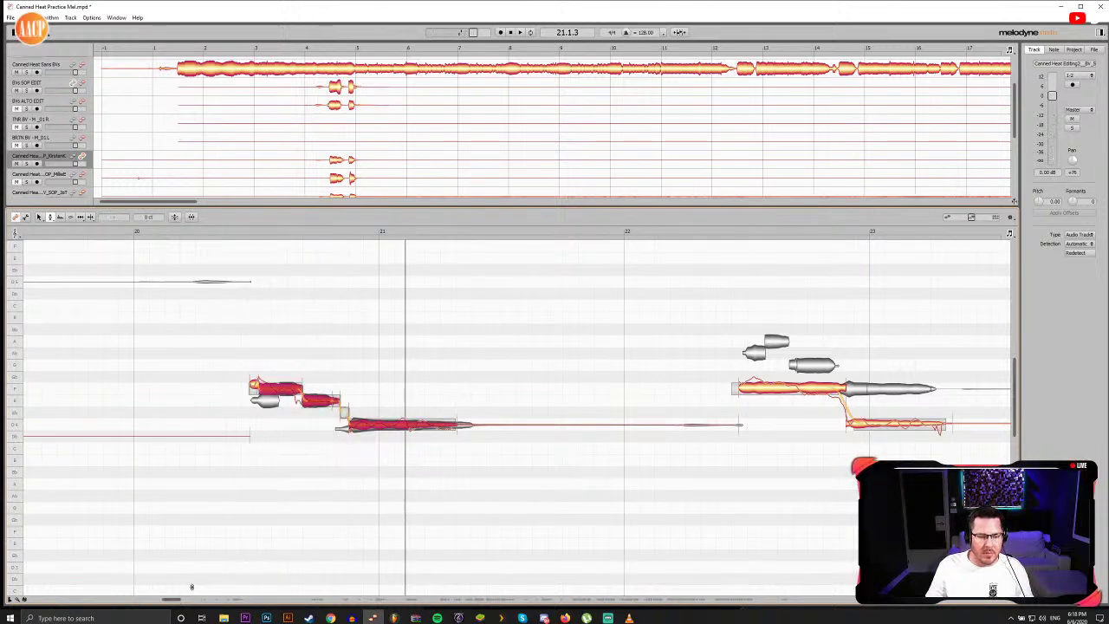
# Step: Play the phrase, split off the short onset of the first note before bar 21, and lower the onset's pitch to F4 -41 cents
pyautogui.press('space')
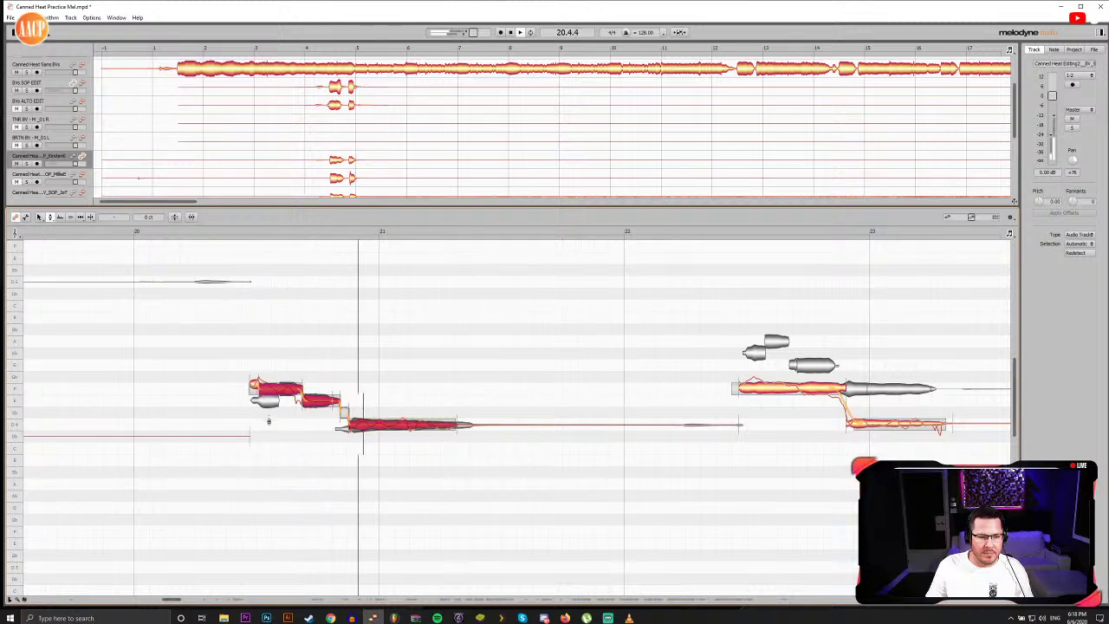
pyautogui.press('space')
pyautogui.click(287, 466)
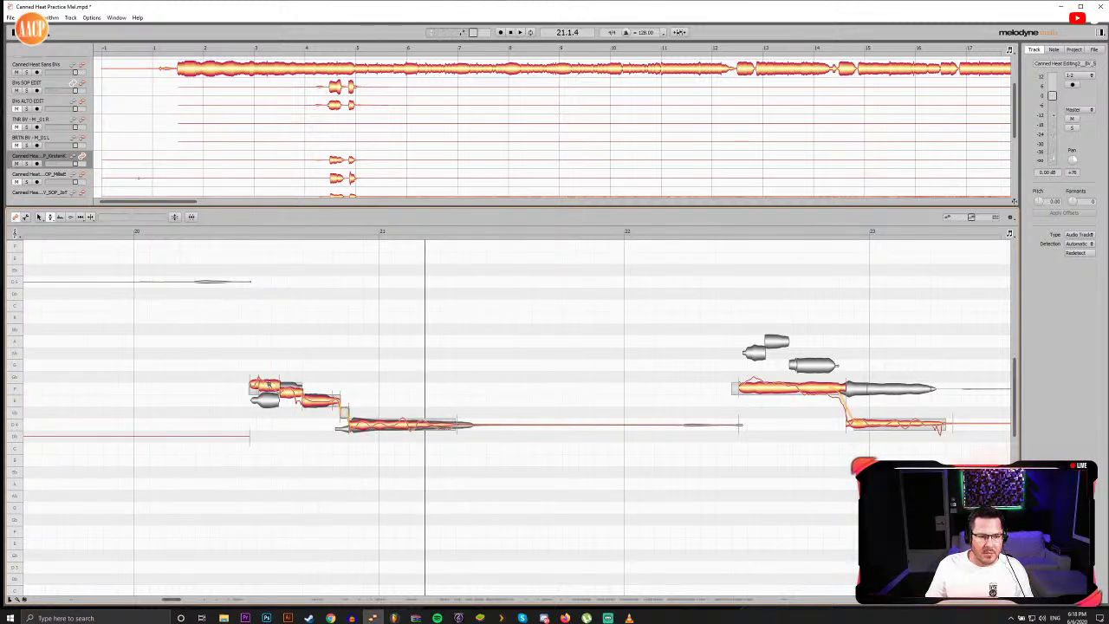
pyautogui.click(270, 384)
pyautogui.moveTo(270, 384); pyautogui.dragTo(252, 395)
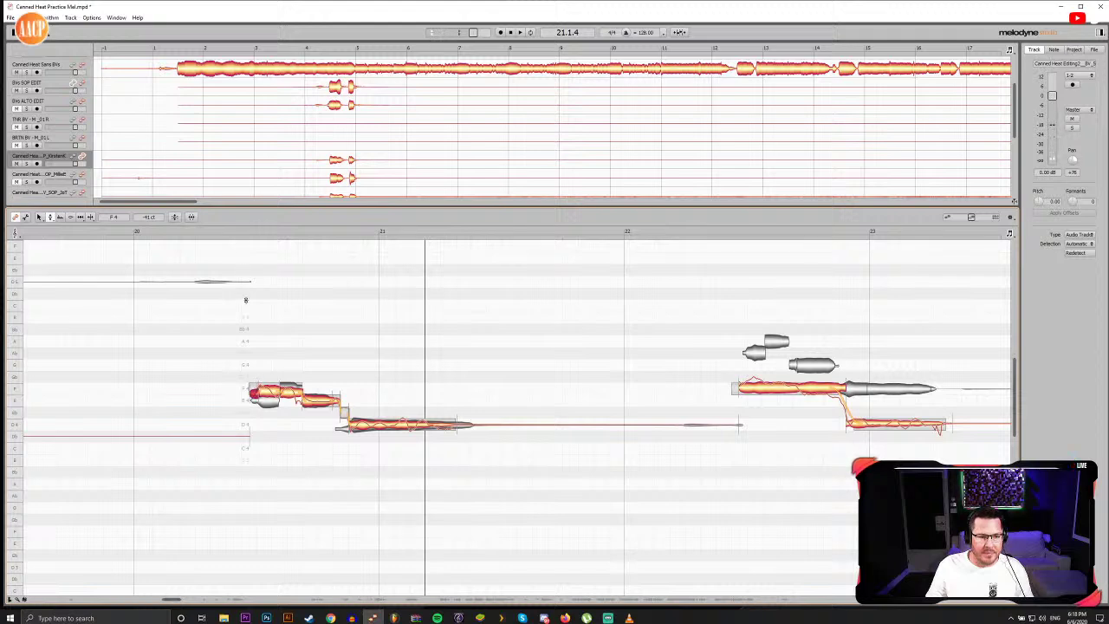
pyautogui.press('space')
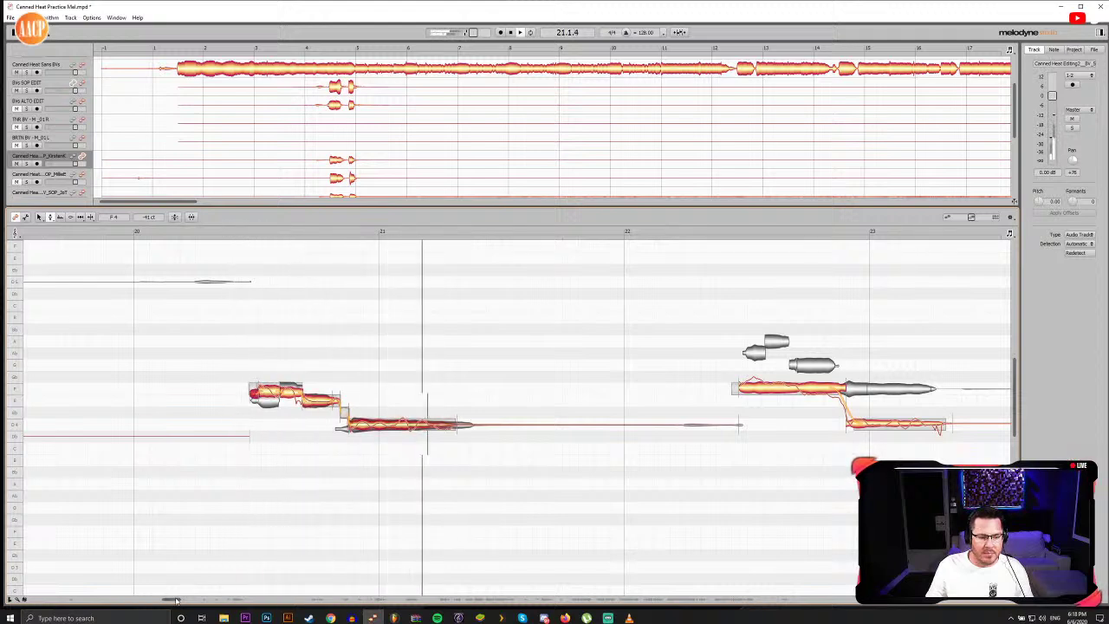
pyautogui.moveTo(176, 599); pyautogui.dragTo(179, 599)
pyautogui.press('space')
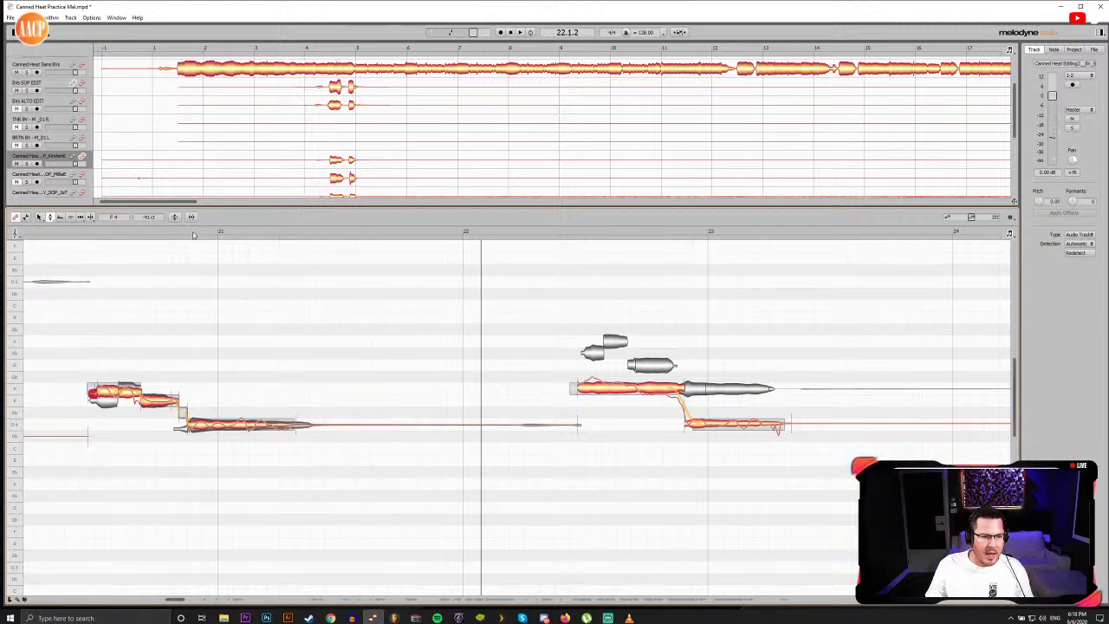
# Step: Play the start of bar 21, split the tail off the long note, and lengthen the tail to match the reference
pyautogui.click(193, 233)
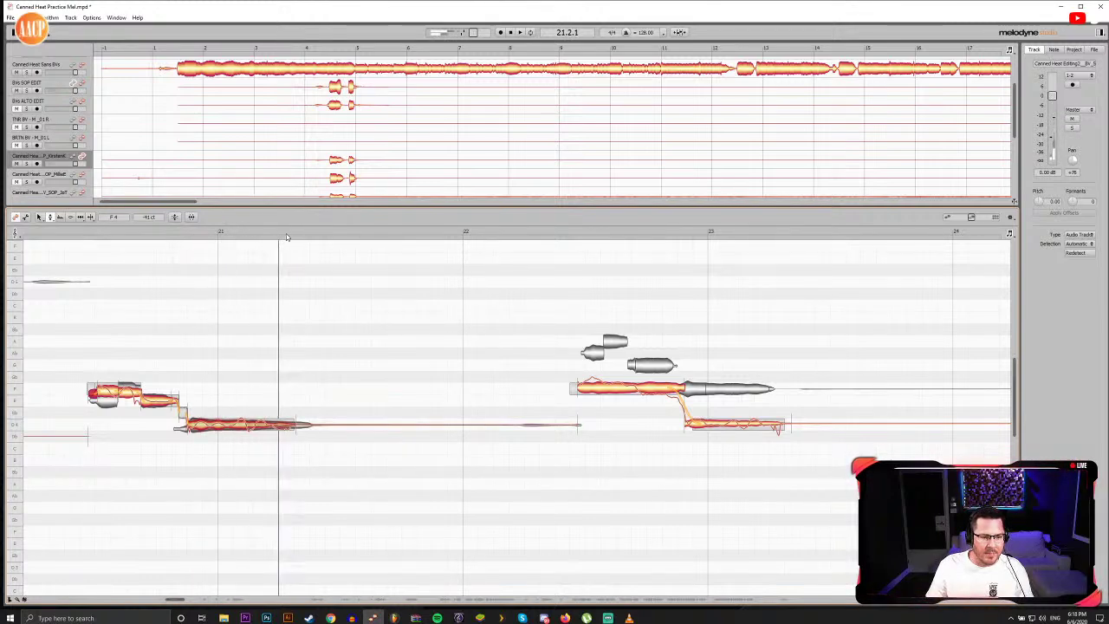
pyautogui.press('space')
pyautogui.click(250, 424)
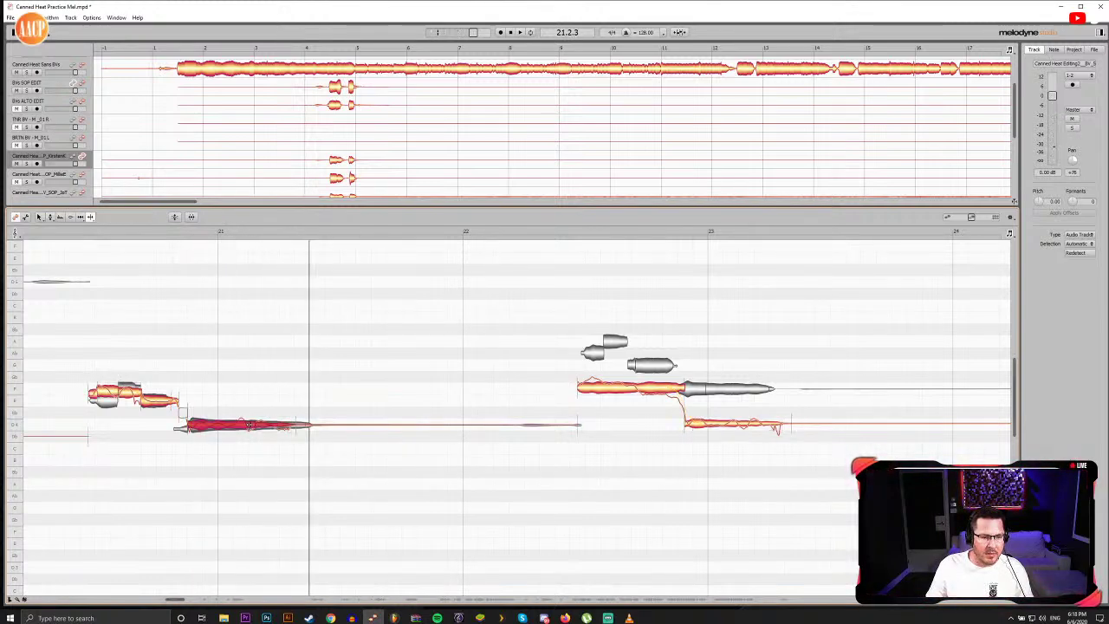
pyautogui.press('F5')
pyautogui.moveTo(266, 427); pyautogui.dragTo(280, 426)
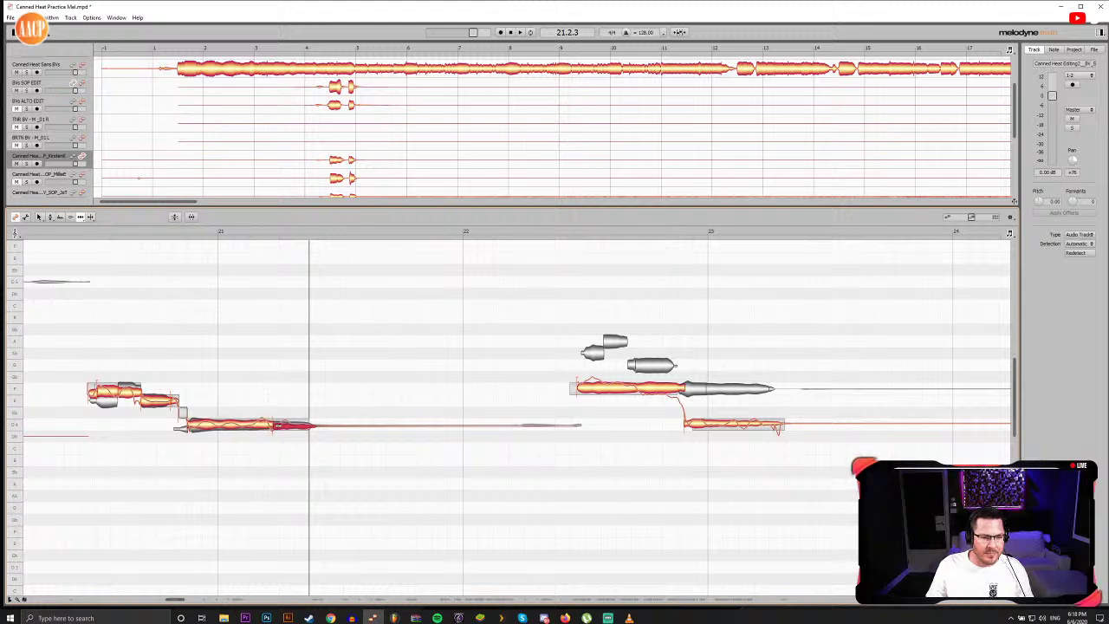
# Step: Split the long note again near its start at bar 21, select its middle section, and play the phrase back
pyautogui.press('F6')
pyautogui.doubleClick(216, 425)
pyautogui.press('F5')
pyautogui.click(229, 423)
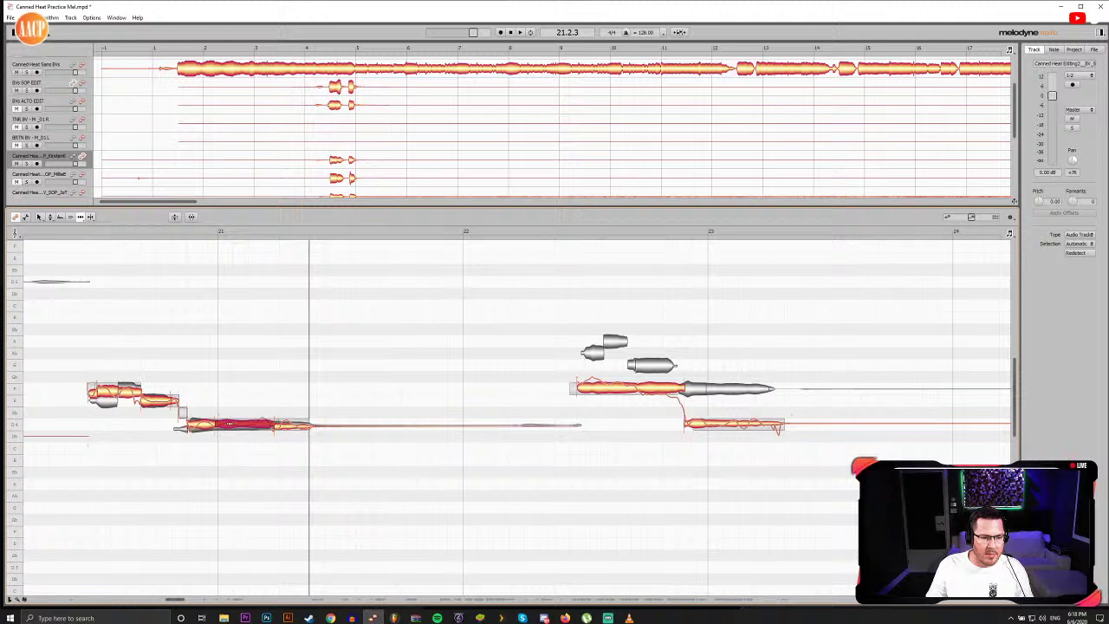
pyautogui.press('space')
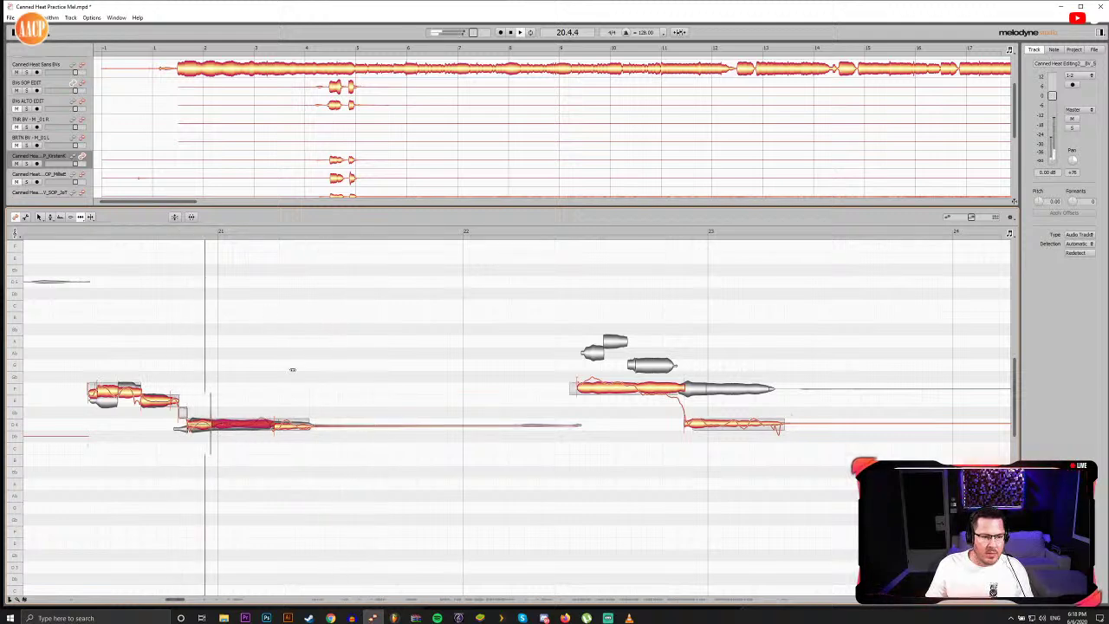
pyautogui.click(78, 231)
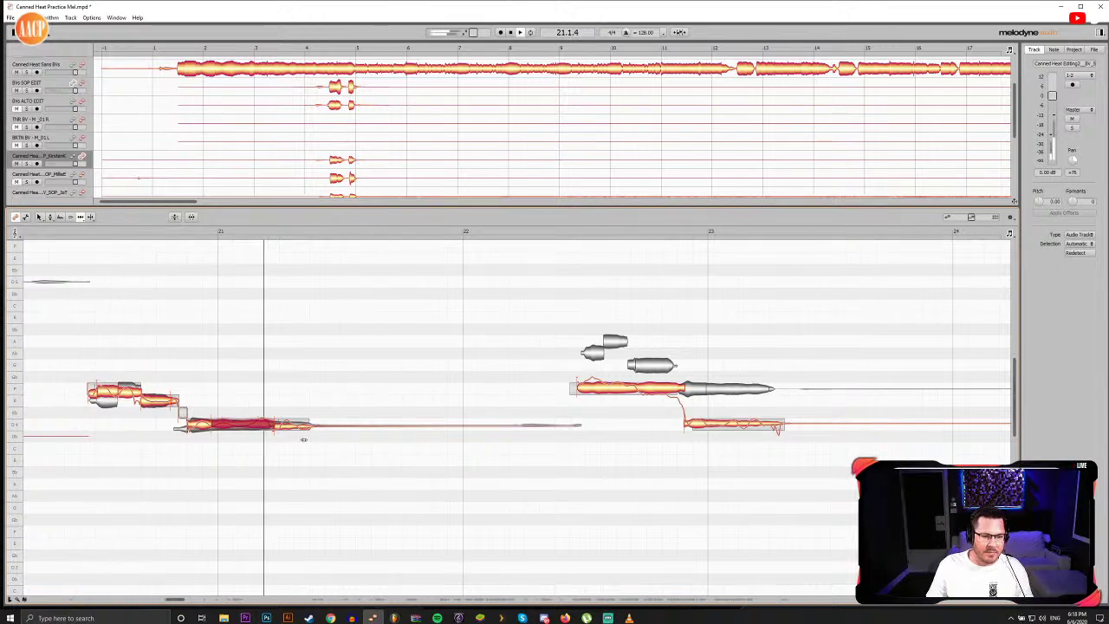
pyautogui.press('space')
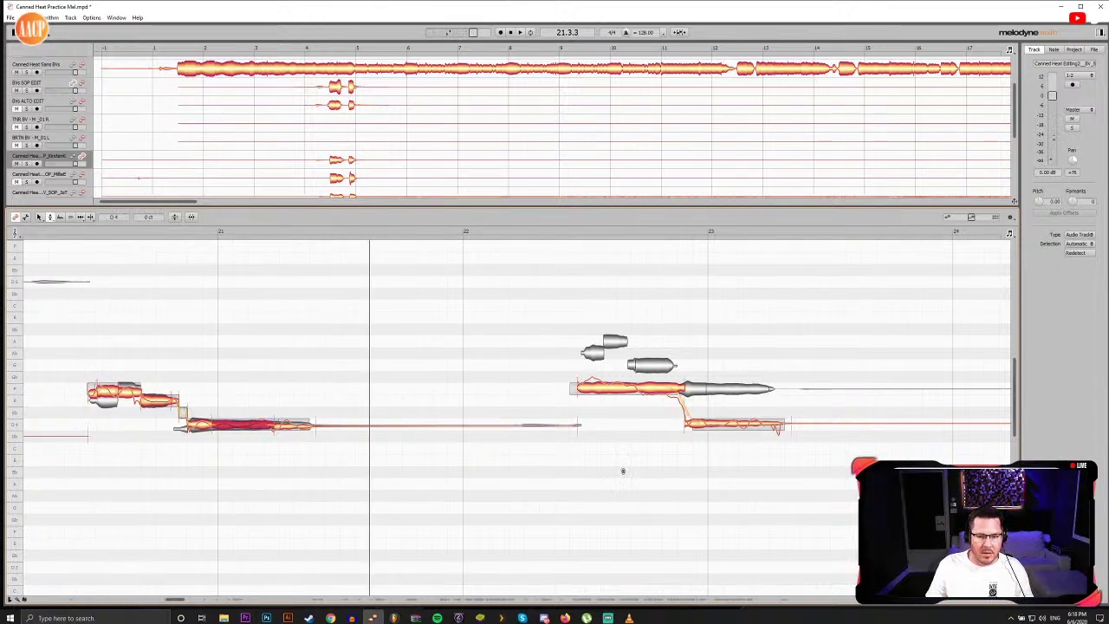
# Step: Listen to the phrase leading into bar 23 and compare its notes with the reference
pyautogui.click(566, 232)
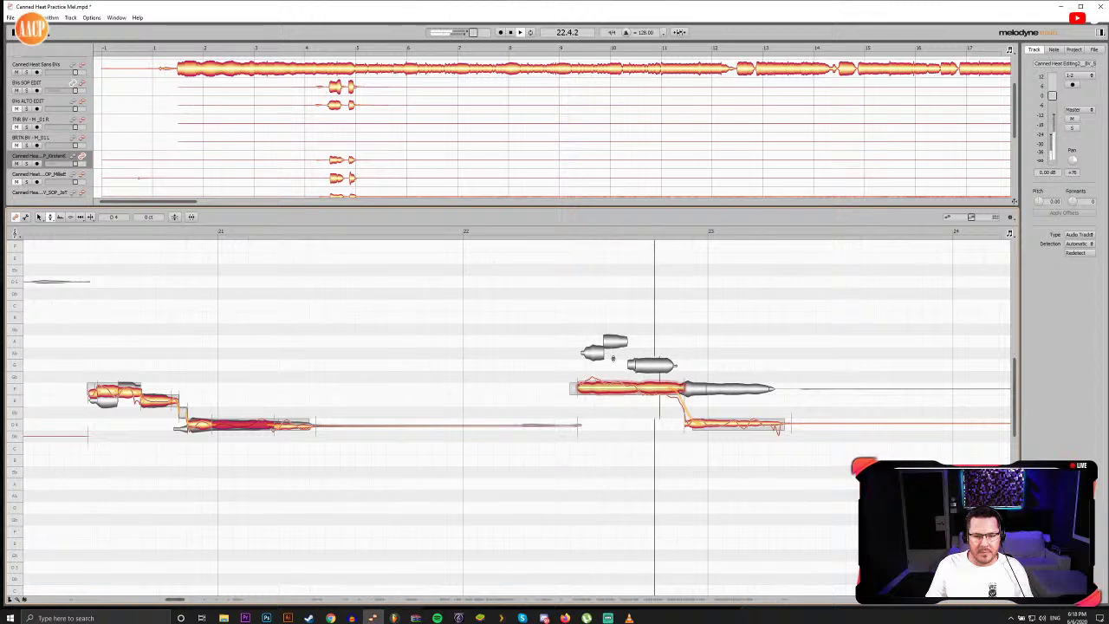
pyautogui.click(569, 232)
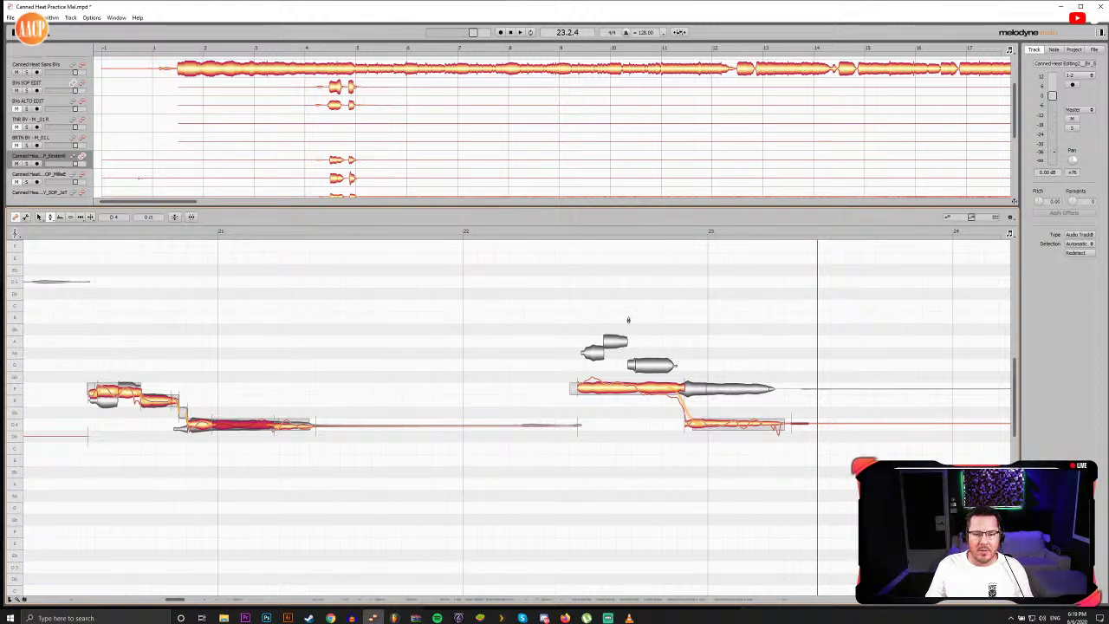
pyautogui.press('space')
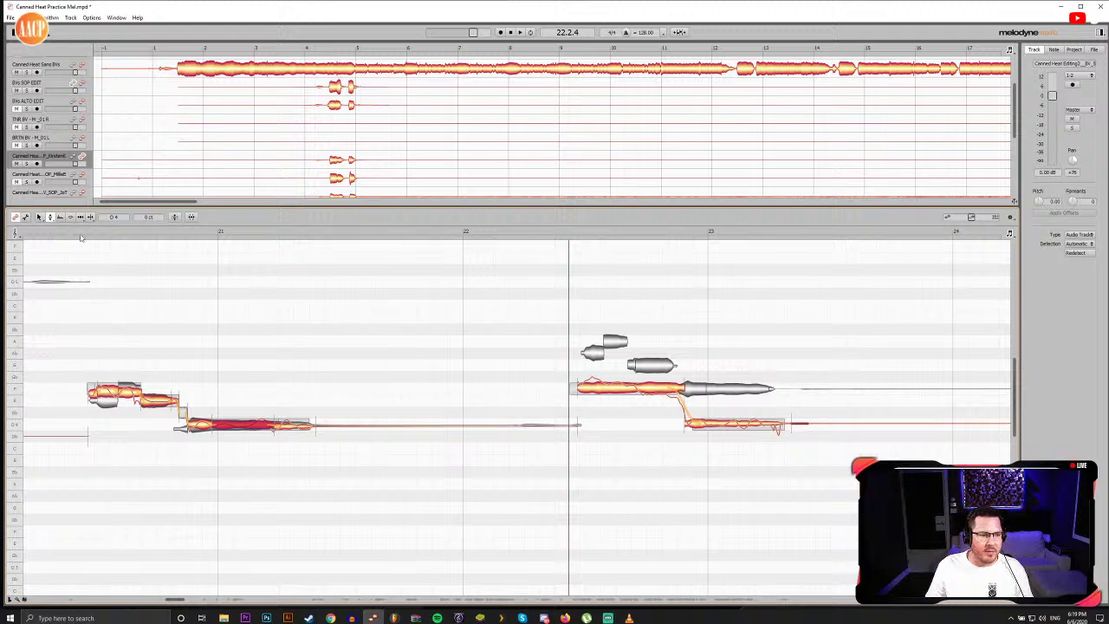
pyautogui.click(80, 234)
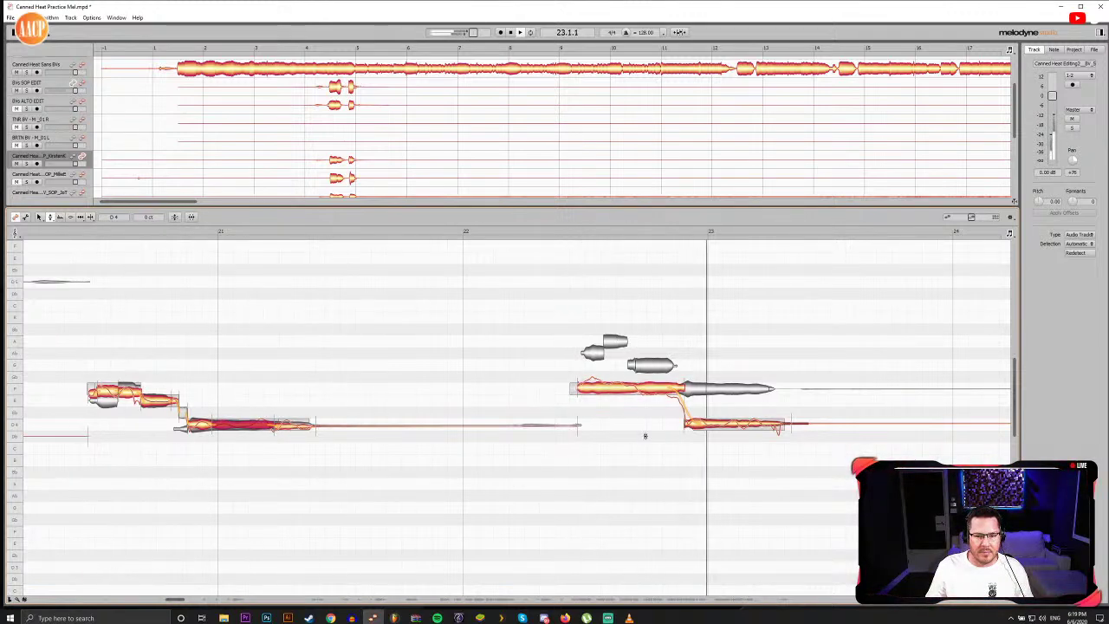
# Step: Split the long first note of the bar 22 phrase in two, move its start later toward the reference onset, and play it
pyautogui.click(635, 387)
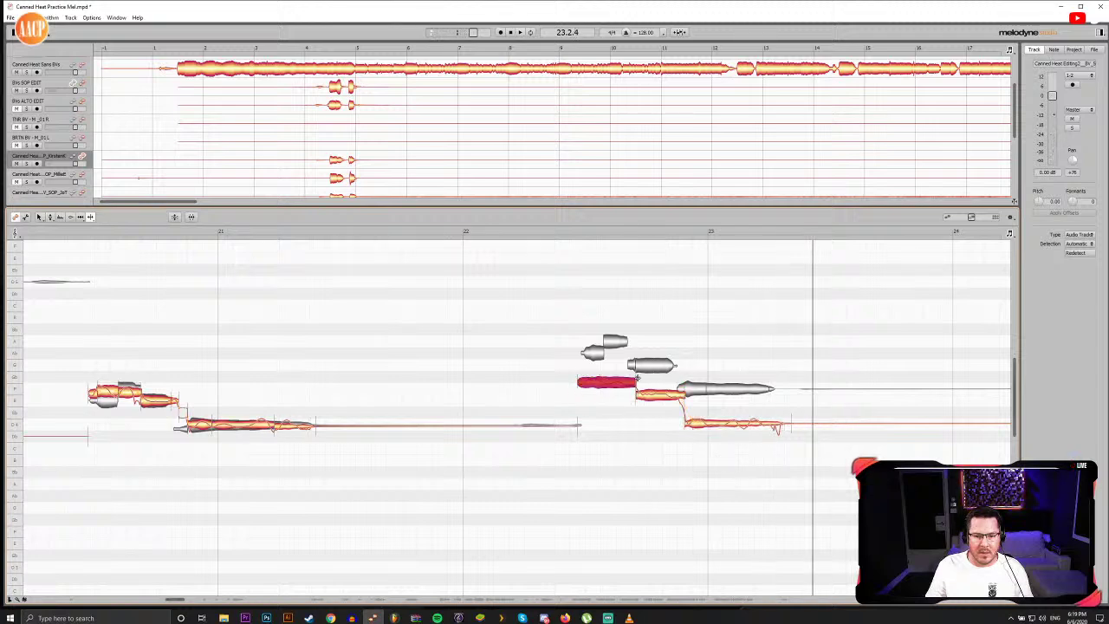
pyautogui.moveTo(607, 384); pyautogui.dragTo(604, 383)
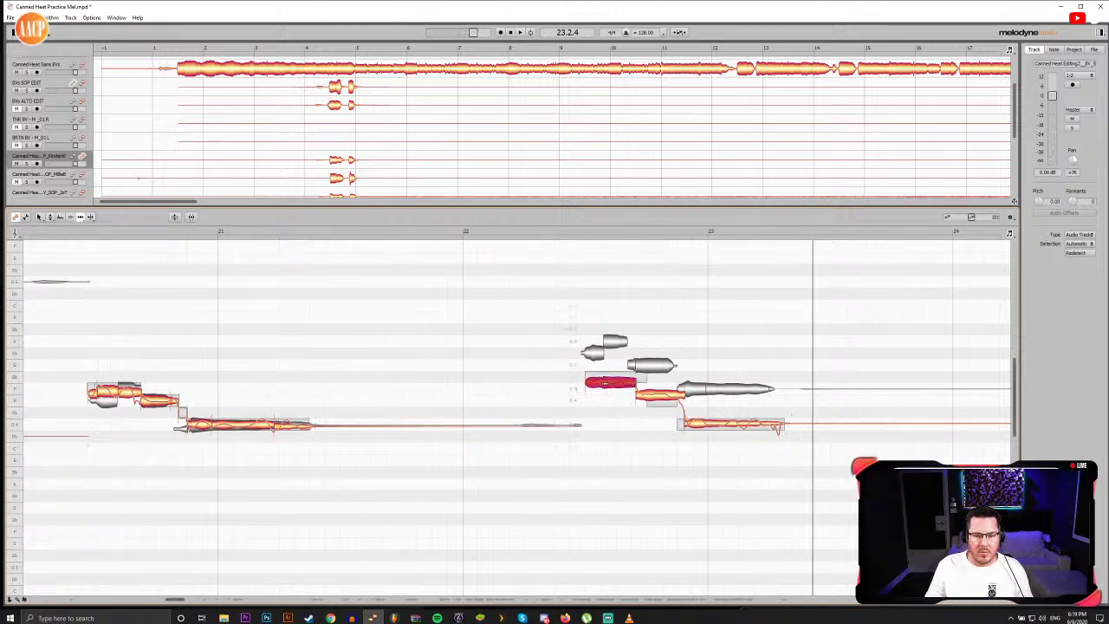
pyautogui.click(572, 232)
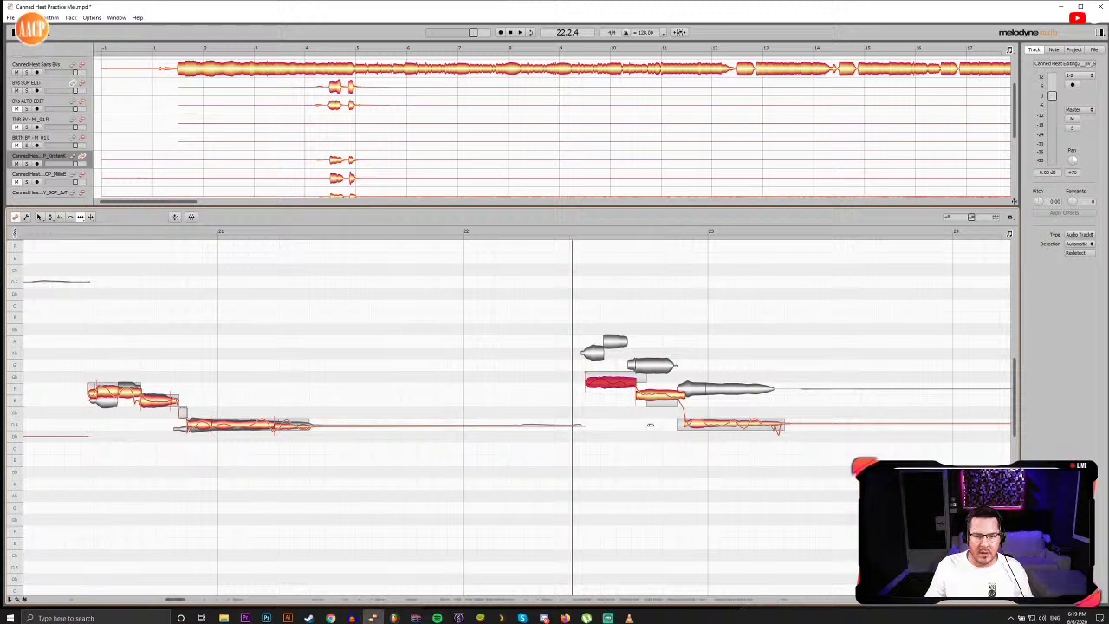
pyautogui.press('space')
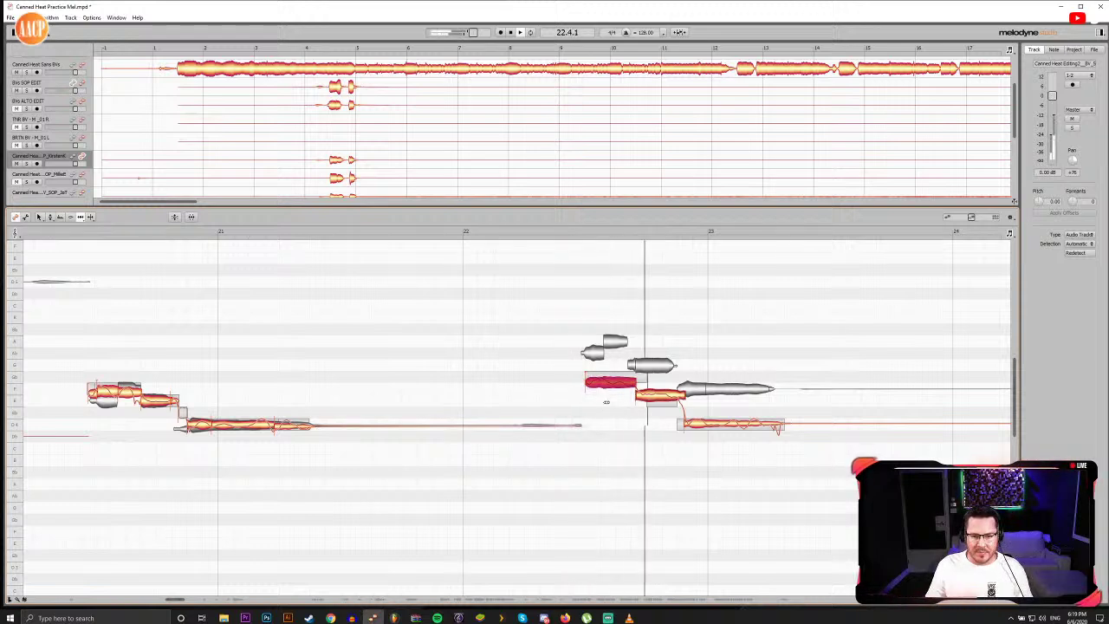
pyautogui.press('space')
# Step: Check the onset of the bar 22 phrase, nudge the first note's start slightly earlier, and play through
pyautogui.moveTo(578, 232); pyautogui.dragTo(595, 231)
pyautogui.press('F4')
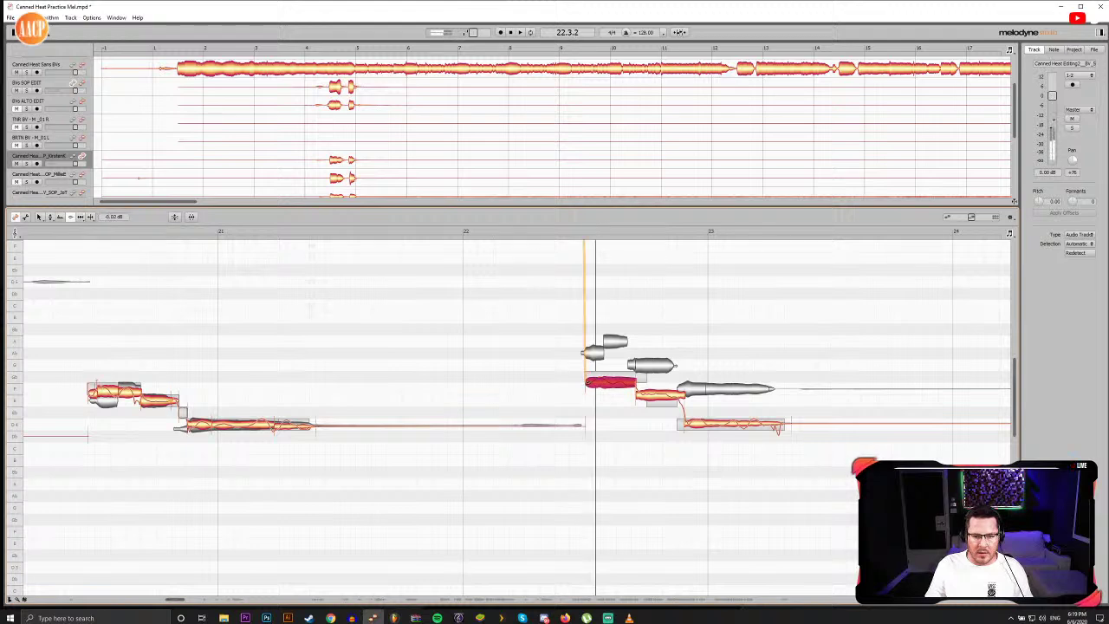
pyautogui.press('F5')
pyautogui.press('F2')
pyautogui.press('F5')
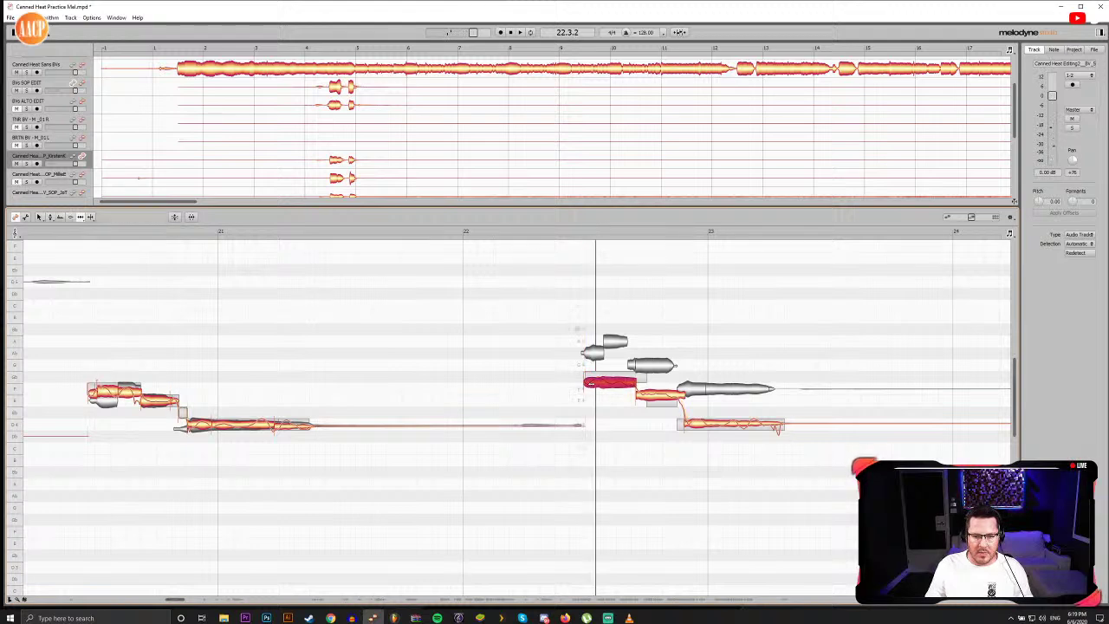
pyautogui.press('space')
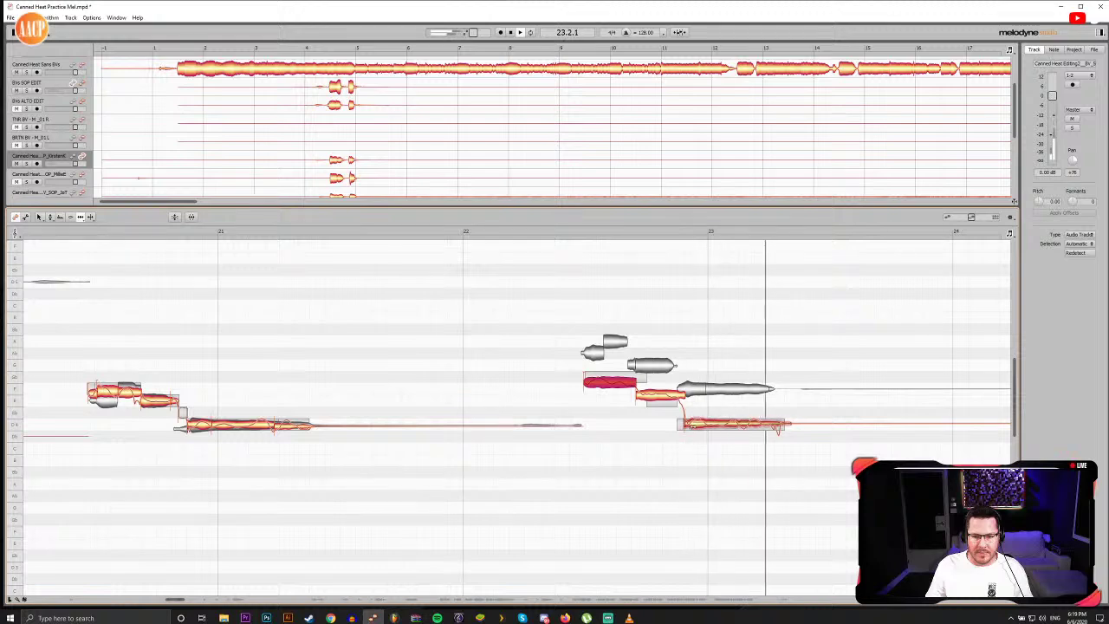
# Step: Move the second note's start in the bar 22 phrase earlier to line up with the reference, and play the phrase
pyautogui.moveTo(641, 396); pyautogui.dragTo(638, 395)
pyautogui.doubleClick(573, 233)
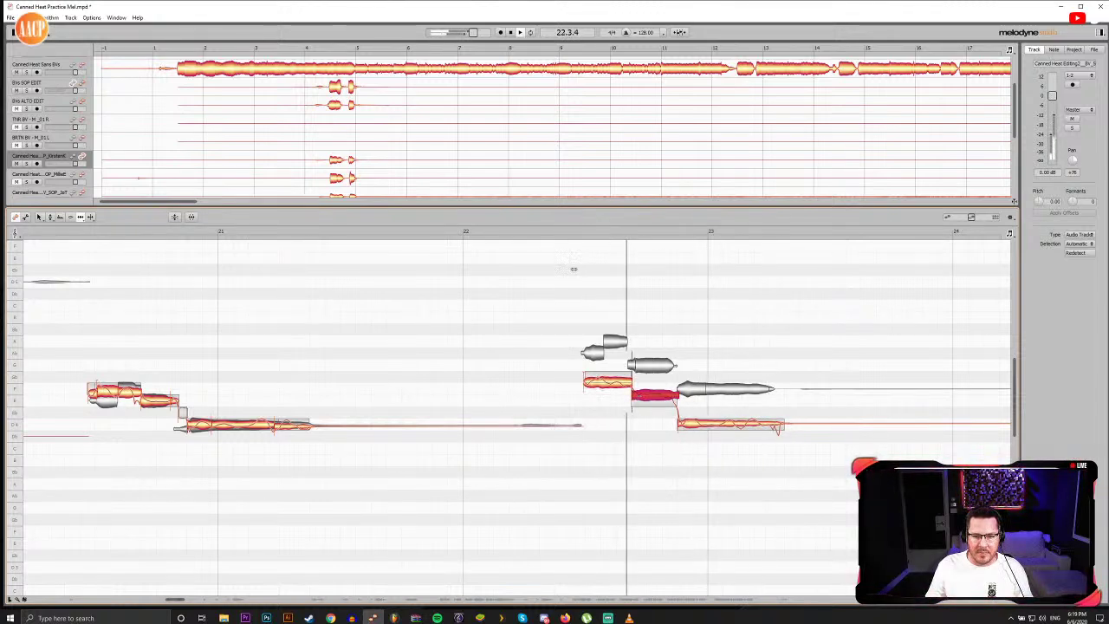
pyautogui.click(738, 234)
pyautogui.moveTo(749, 235); pyautogui.dragTo(769, 235)
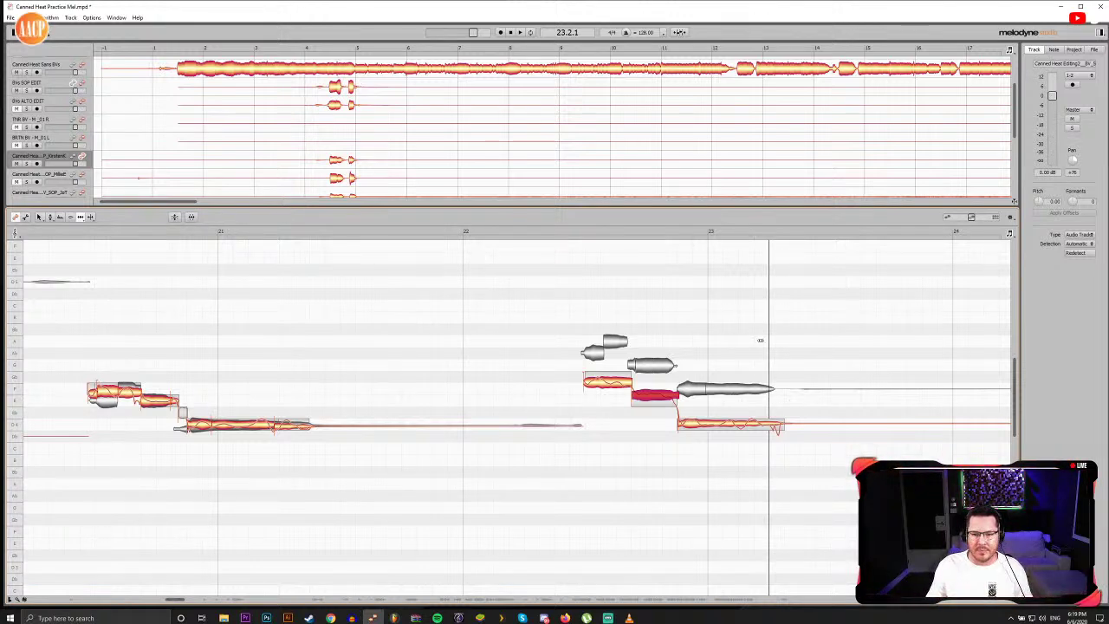
# Step: Review the available time grid options
pyautogui.click(116, 18)
pyautogui.moveTo(94, 18)
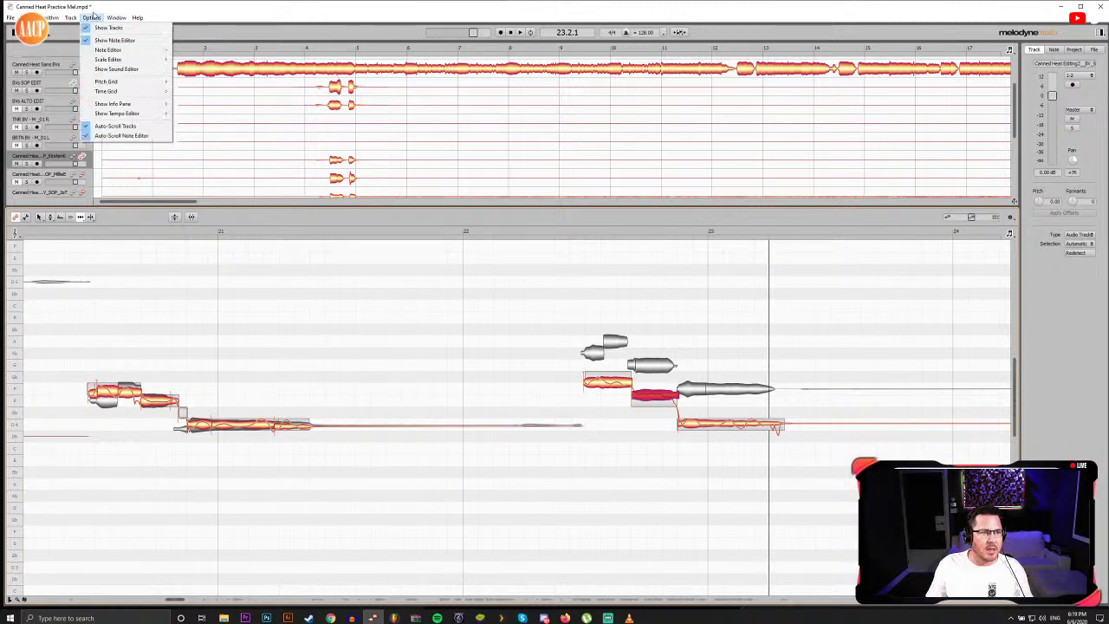
pyautogui.moveTo(118, 92)
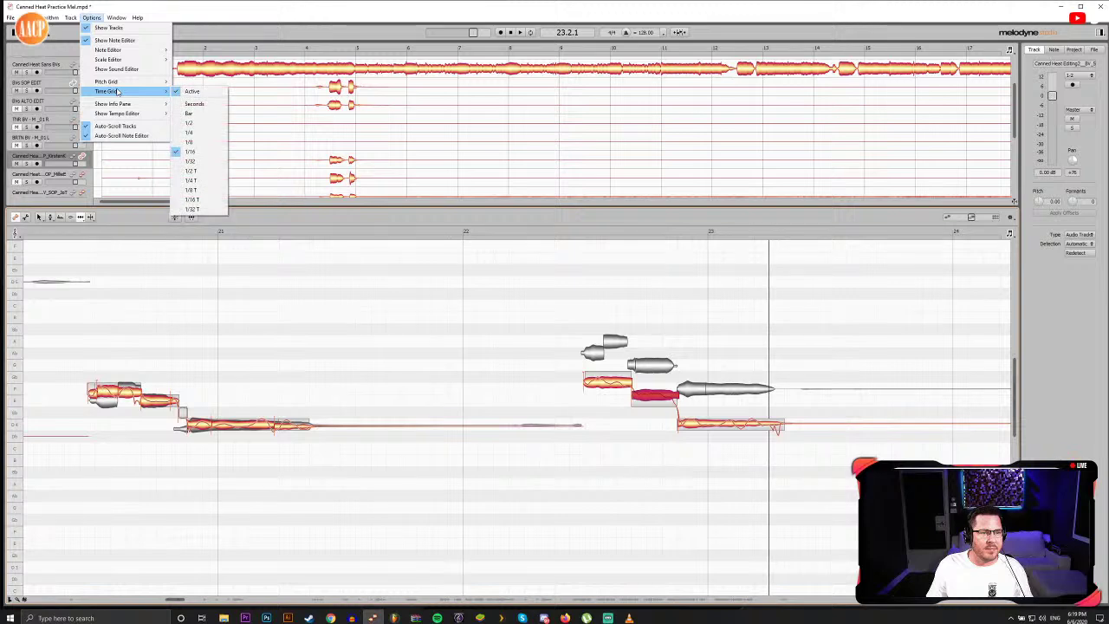
pyautogui.click(364, 95)
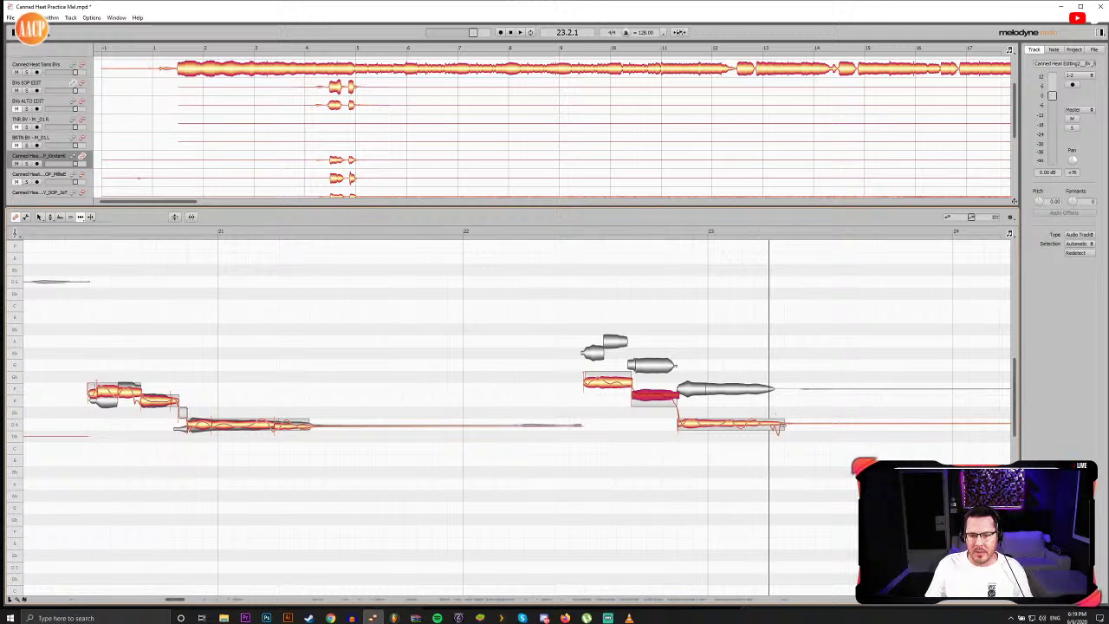
# Step: Shorten the end of the last note in bar 23 to match the reference length, and play the phrase back
pyautogui.click(774, 425)
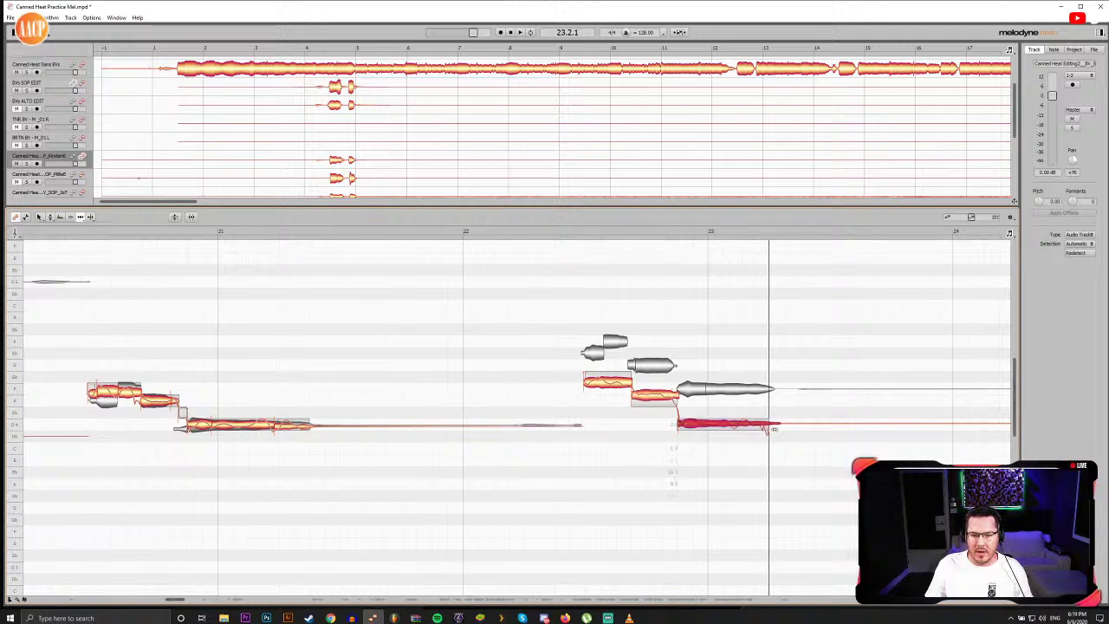
pyautogui.click(633, 235)
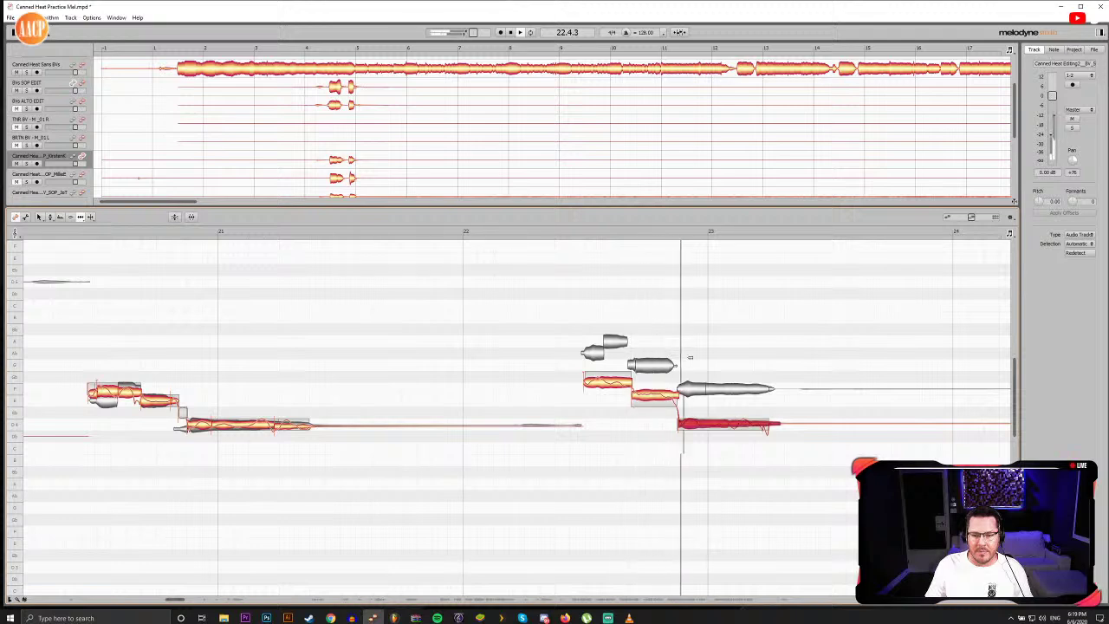
pyautogui.click(584, 233)
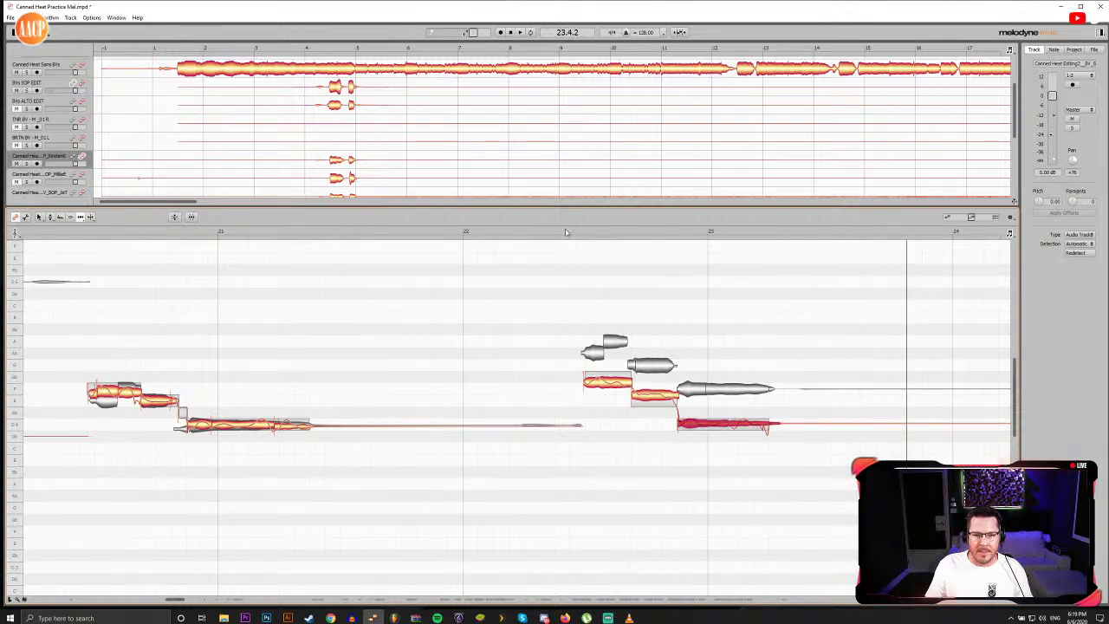
pyautogui.doubleClick(582, 233)
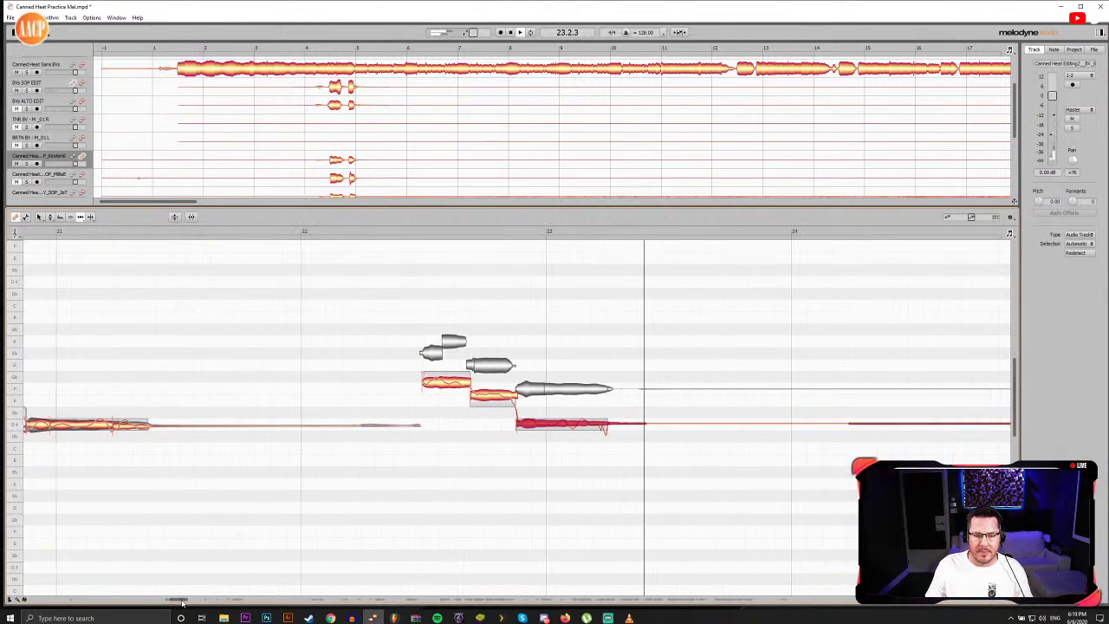
# Step: Snap the pitch centres of the notes around bar 23 to the nearest semitones, then lower the phrase's first note to F4
pyautogui.moveTo(399, 333); pyautogui.dragTo(550, 470)
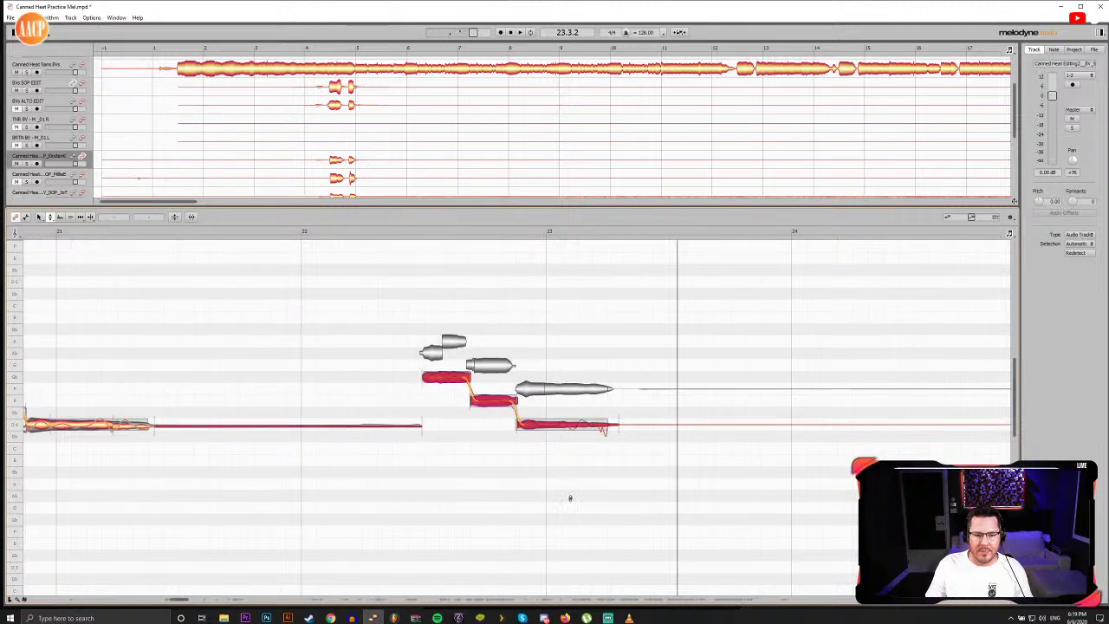
pyautogui.click(569, 498)
pyautogui.click(421, 242)
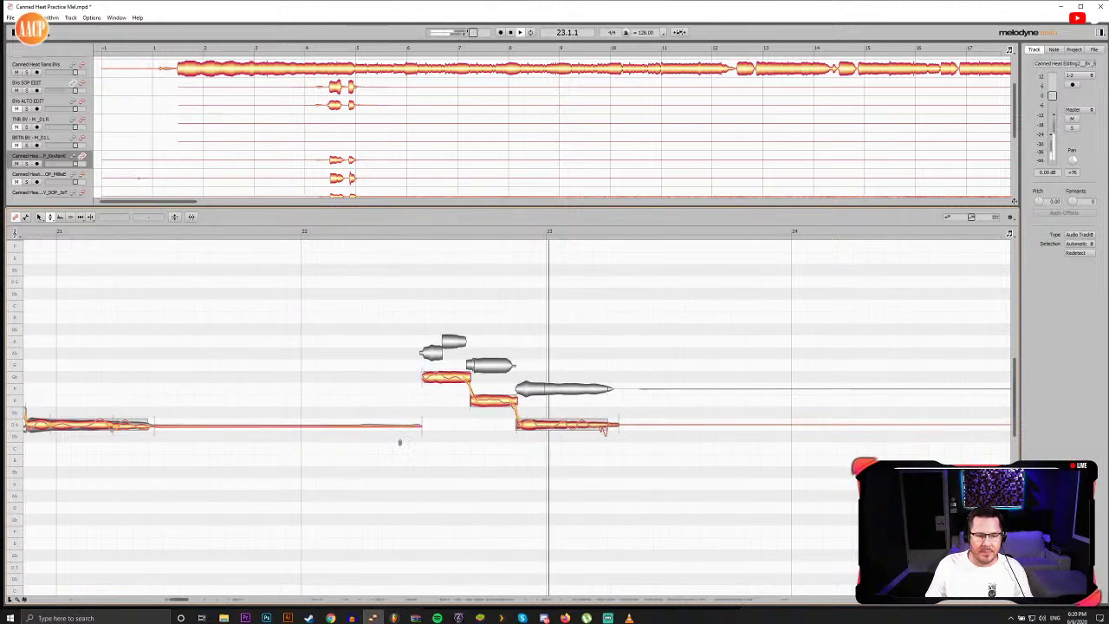
pyautogui.click(449, 377)
pyautogui.moveTo(449, 385); pyautogui.dragTo(450, 388)
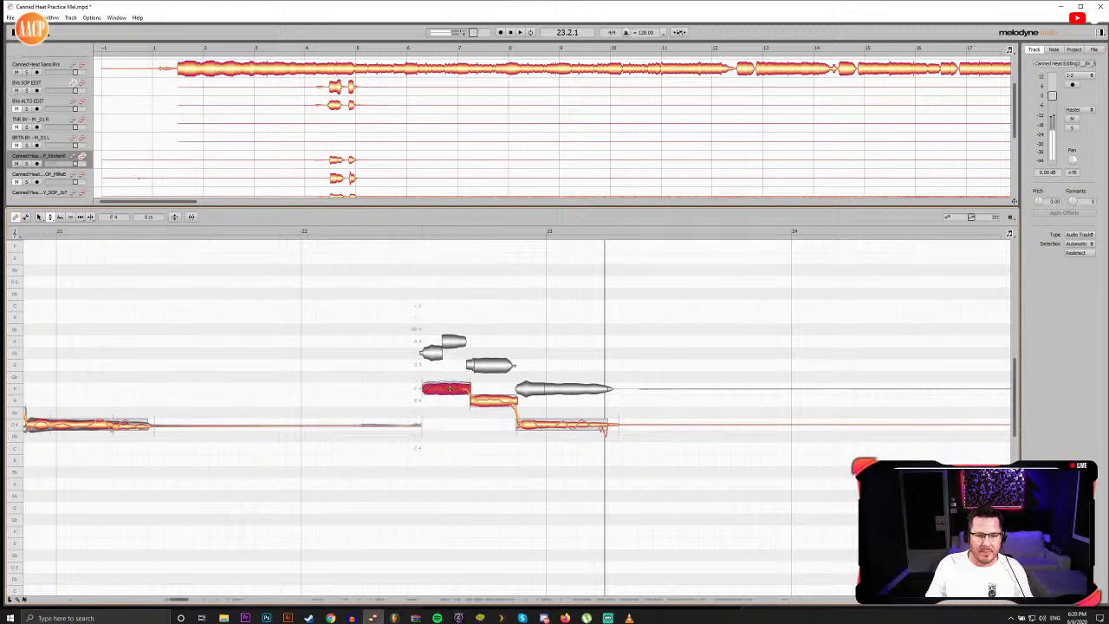
# Step: Reduce the pitch modulation of the phrase around bar 23, setting the first note to 44% and the last to 77%, and play it
pyautogui.click(419, 231)
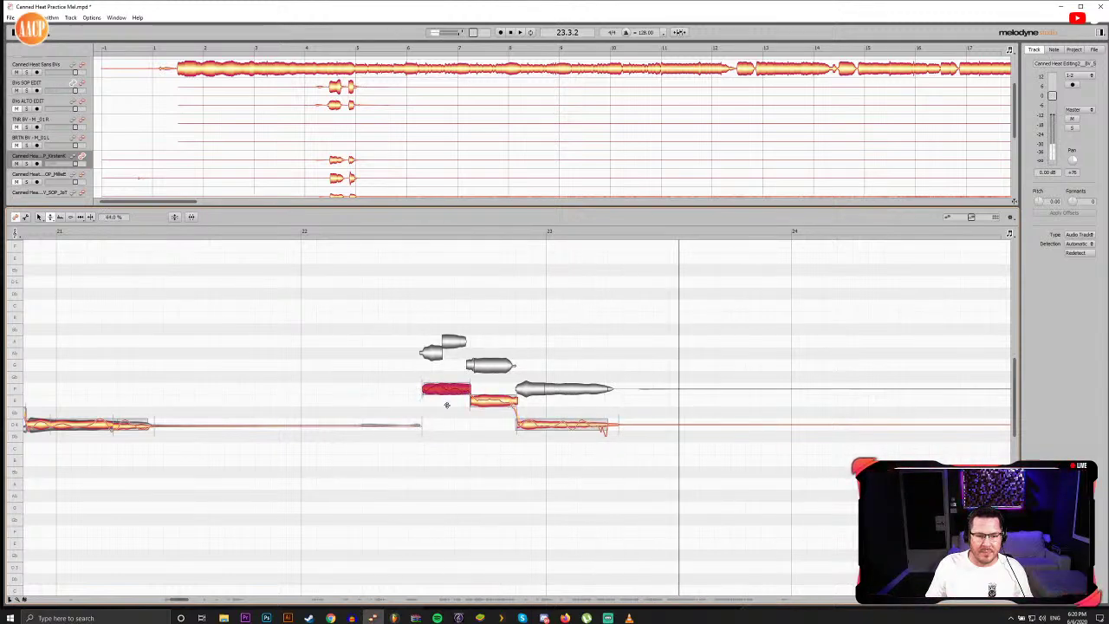
pyautogui.click(492, 402)
pyautogui.click(545, 430)
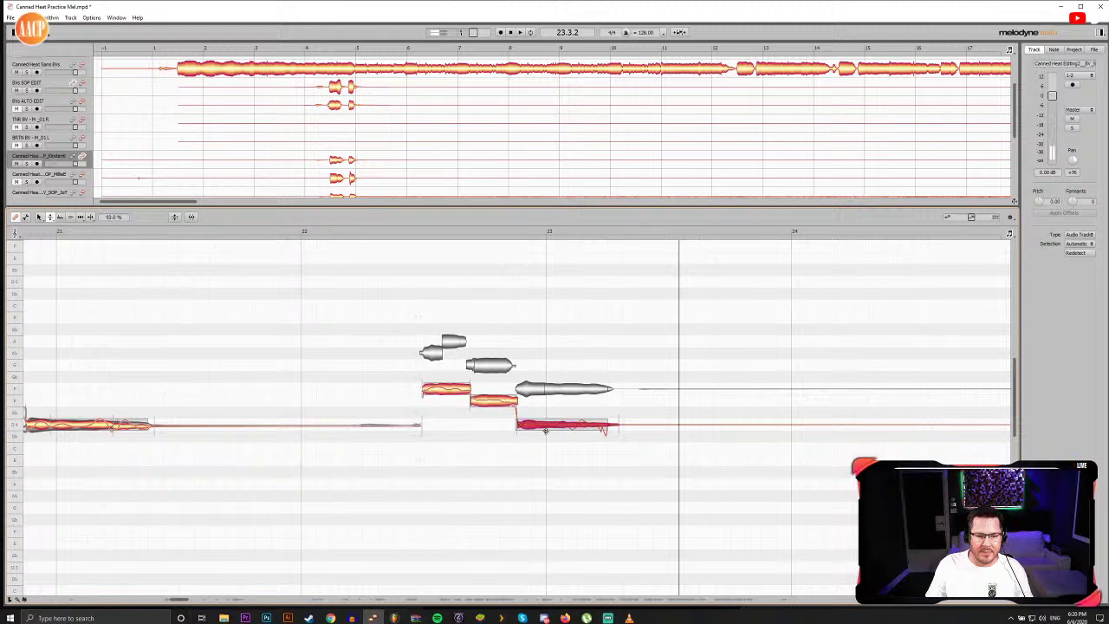
pyautogui.click(402, 240)
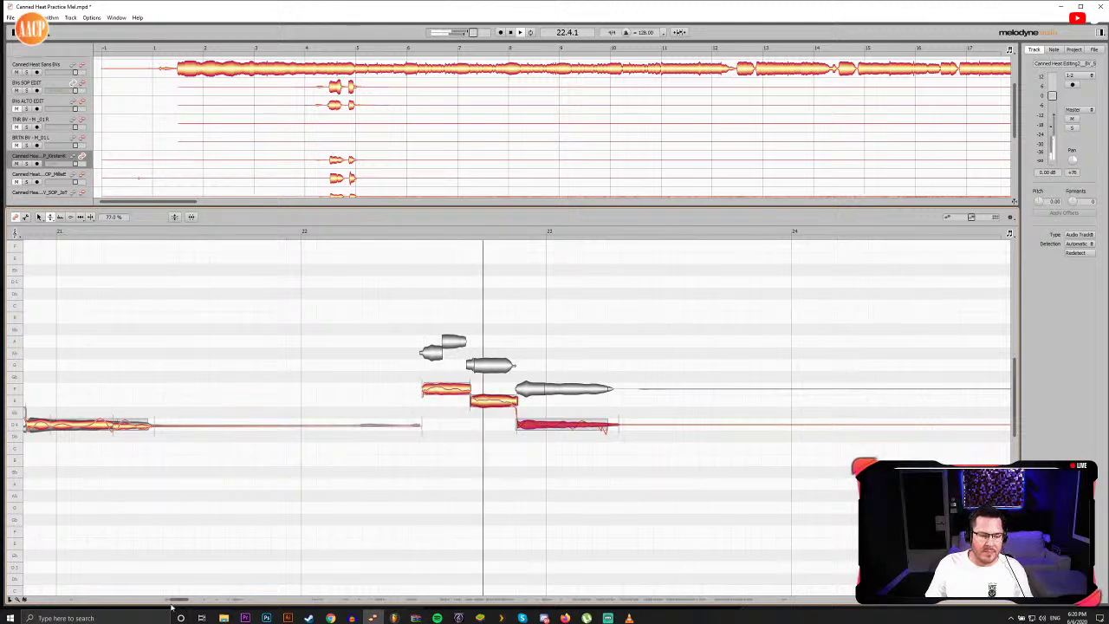
# Step: Quantise the soprano note at bar 27 so it starts on the barline with the reference, and play the passage
pyautogui.moveTo(193, 602); pyautogui.dragTo(205, 601)
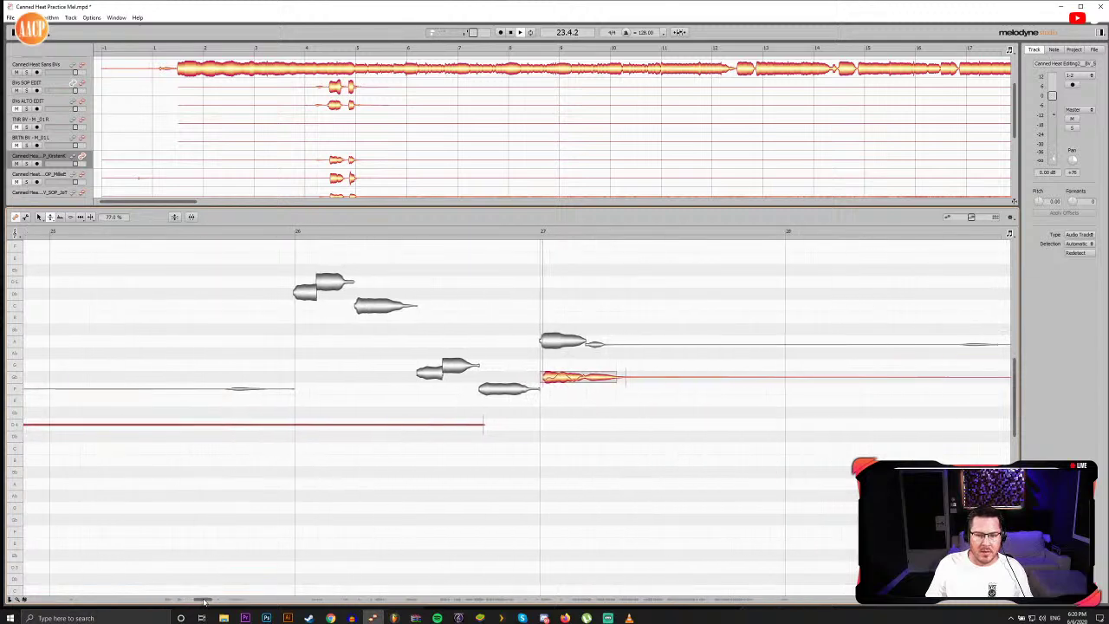
pyautogui.press('space')
pyautogui.click(458, 497)
pyautogui.press('F5')
pyautogui.click(555, 380)
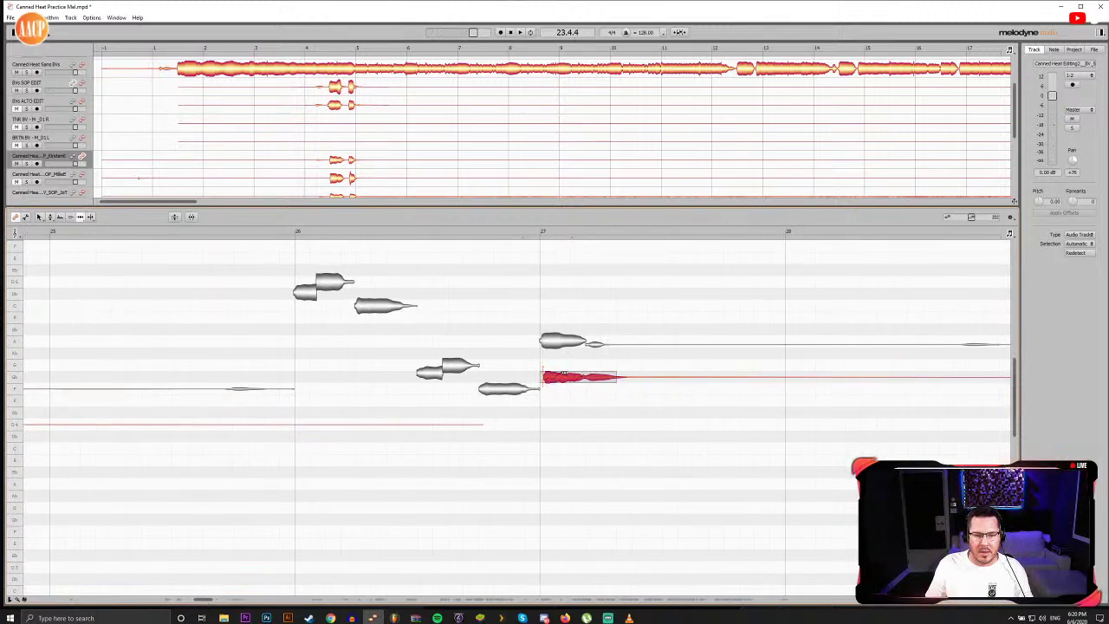
pyautogui.doubleClick(554, 379)
pyautogui.doubleClick(525, 233)
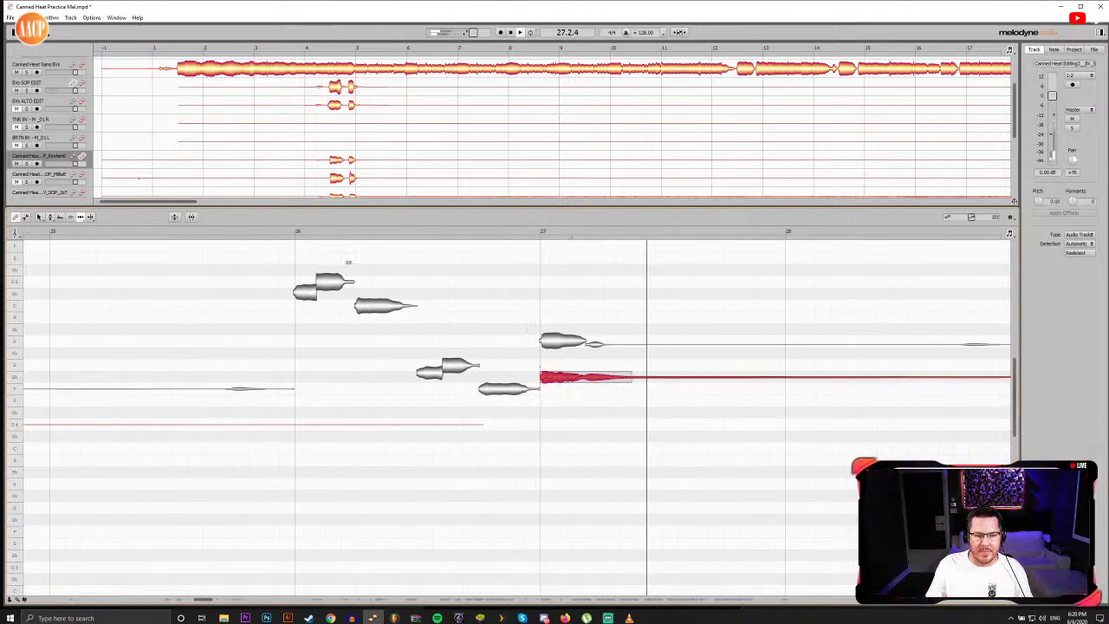
pyautogui.press('space')
pyautogui.doubleClick(291, 234)
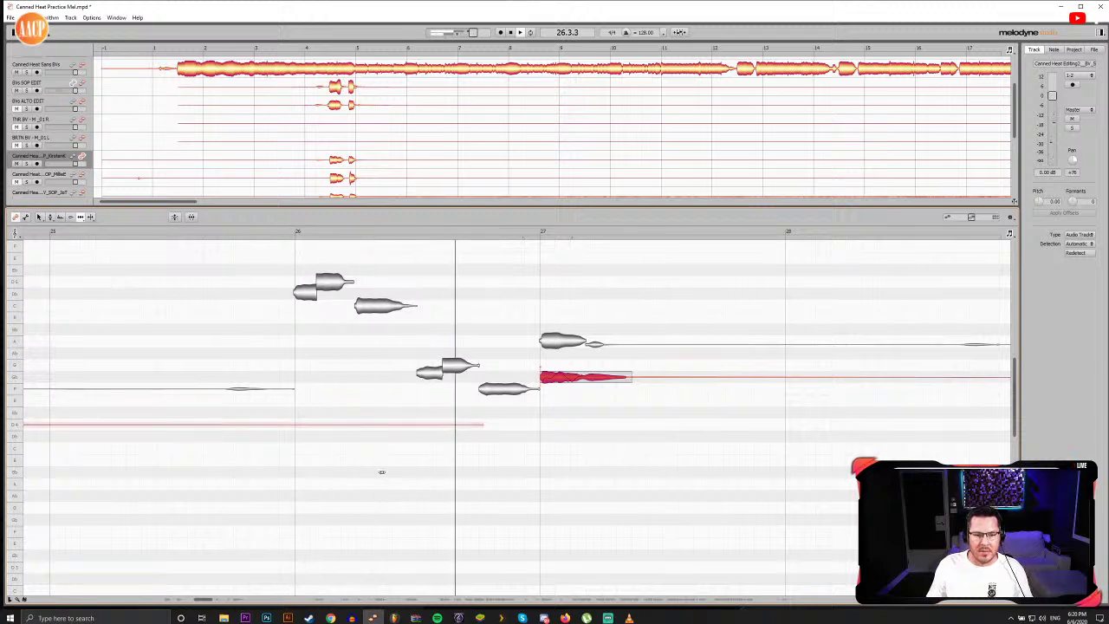
pyautogui.press('space')
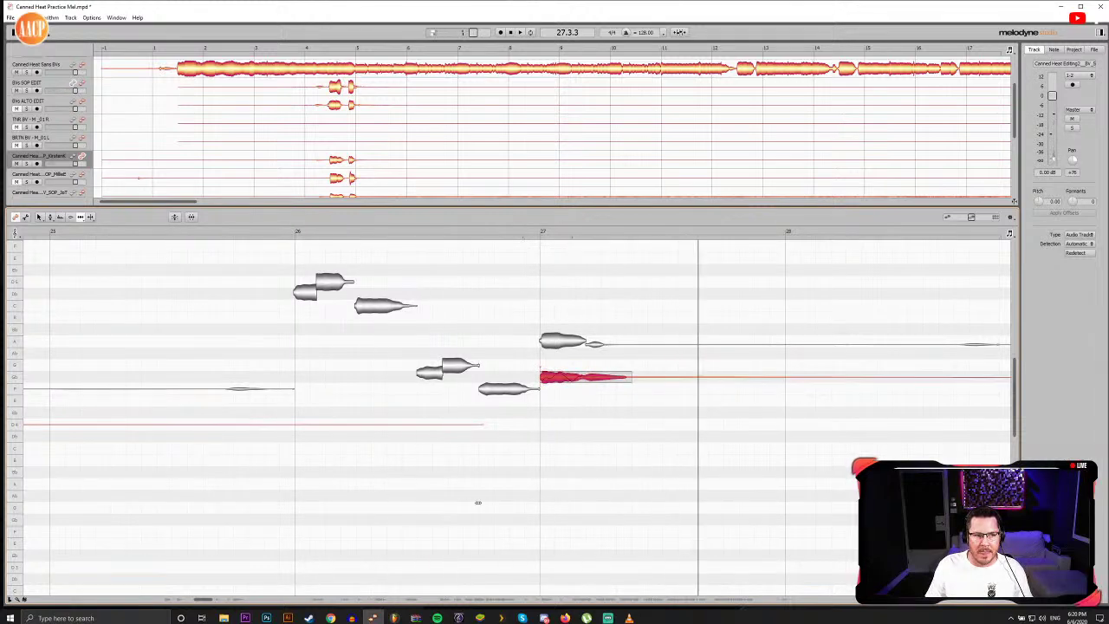
# Step: Play bars 26 to 27 to locate the end of the reference note, and split the bar 27 soprano note there
pyautogui.moveTo(205, 601); pyautogui.dragTo(209, 604)
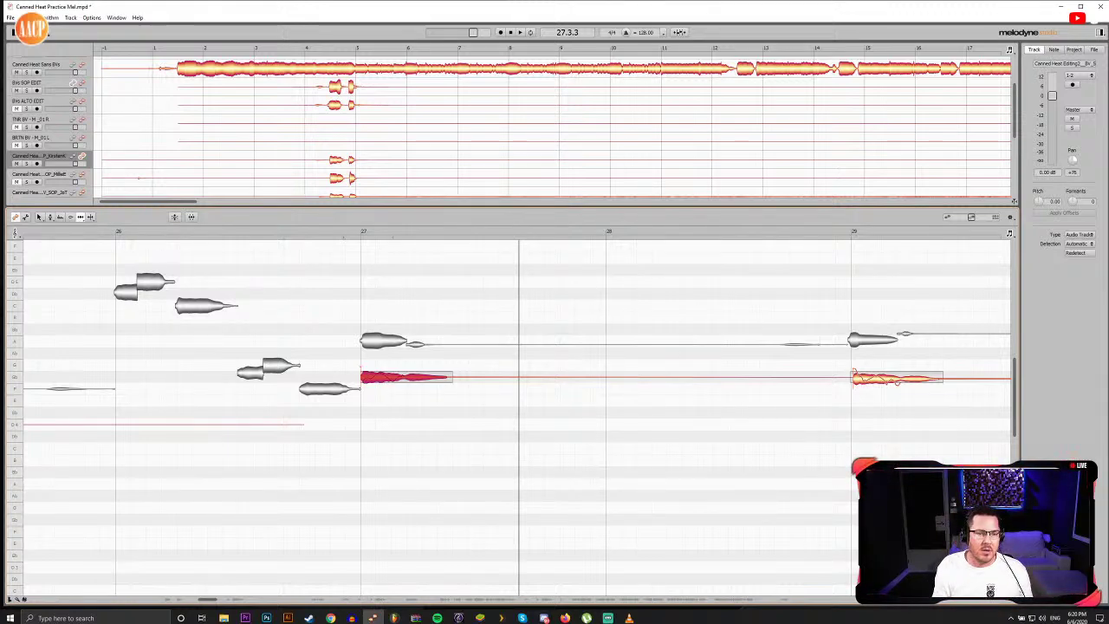
pyautogui.doubleClick(282, 232)
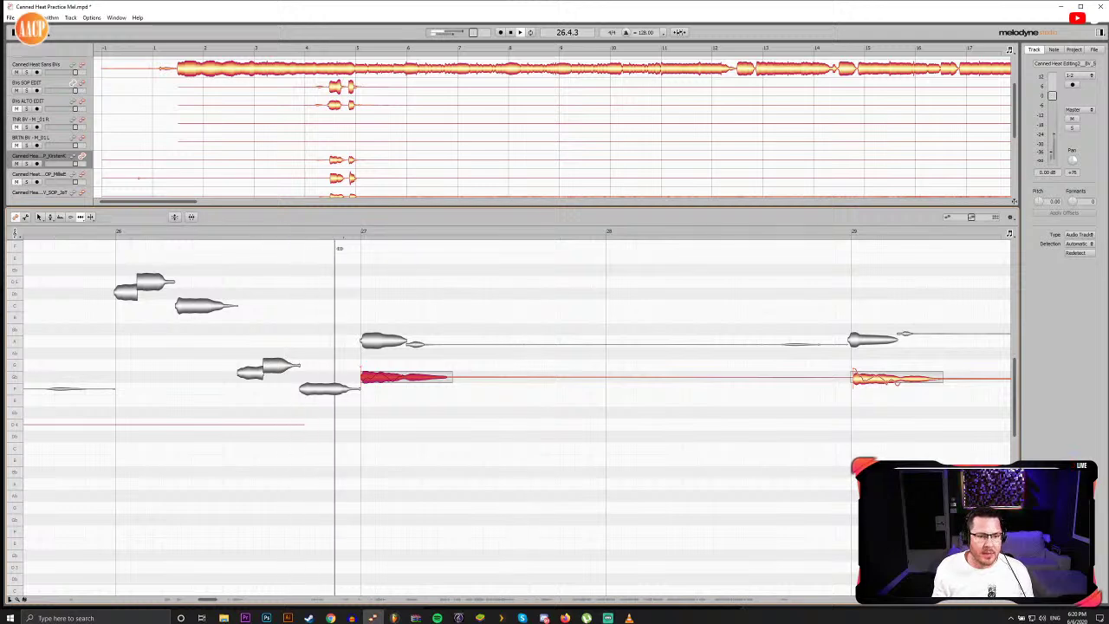
pyautogui.doubleClick(399, 232)
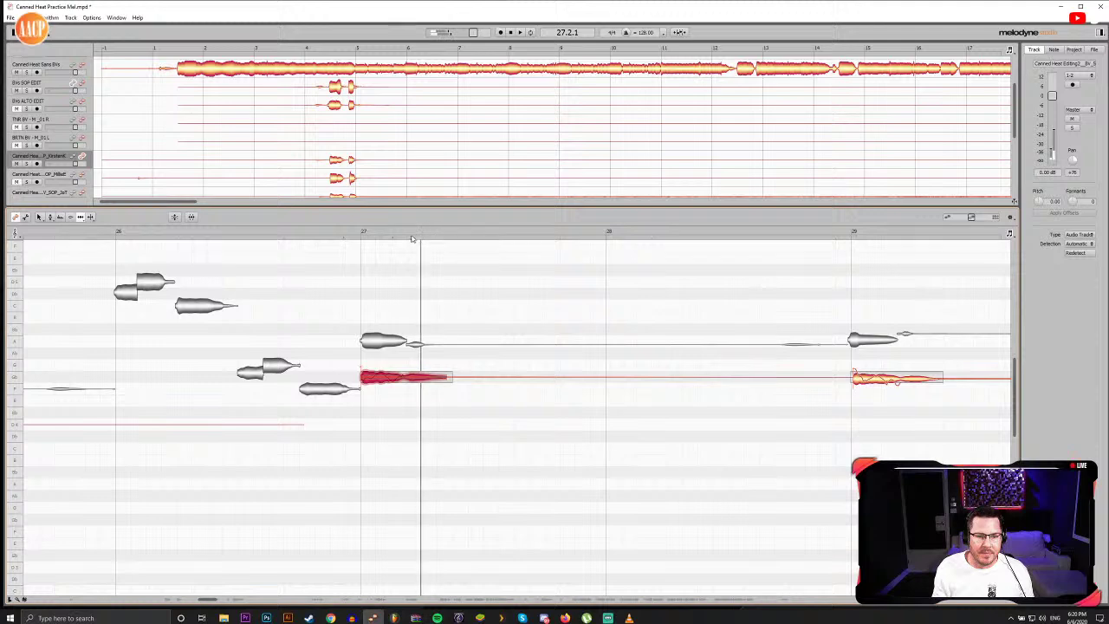
pyautogui.doubleClick(404, 236)
pyautogui.moveTo(403, 239); pyautogui.dragTo(407, 241)
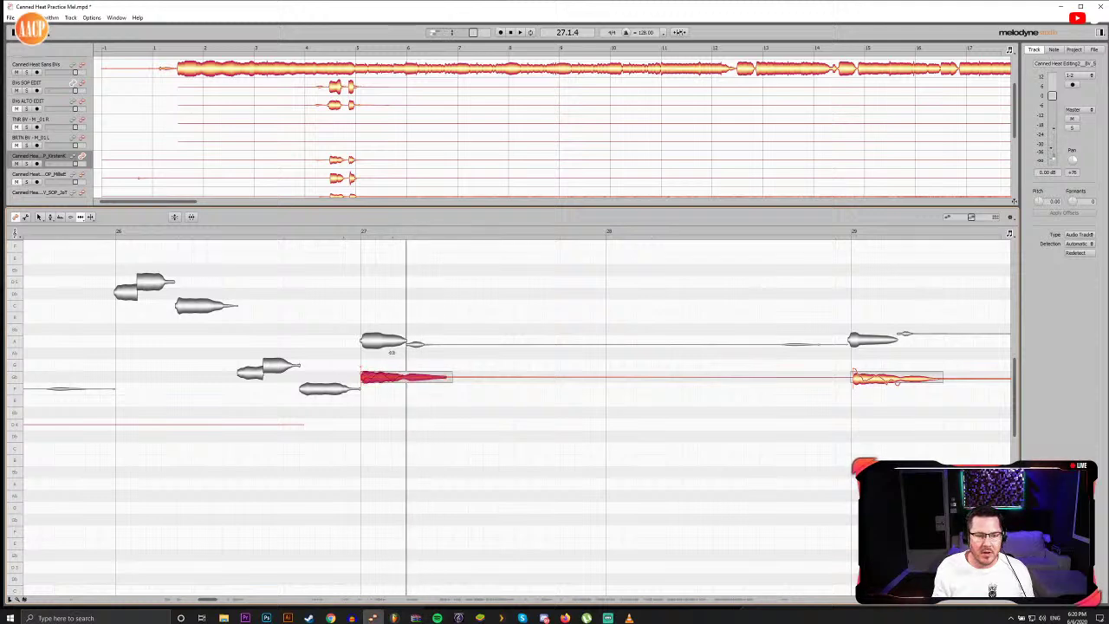
pyautogui.press('F6')
pyautogui.doubleClick(402, 378)
# Step: Align the split in the bar 27 note with the reference note's end, shorten its tail, and play it back
pyautogui.press('F5')
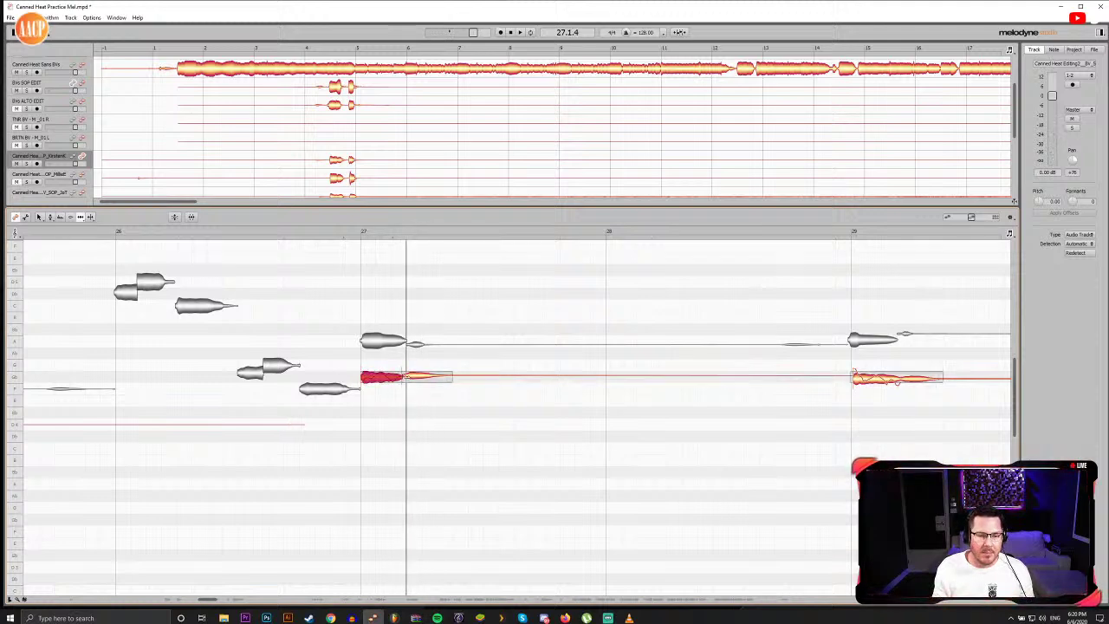
pyautogui.moveTo(407, 377); pyautogui.dragTo(412, 376)
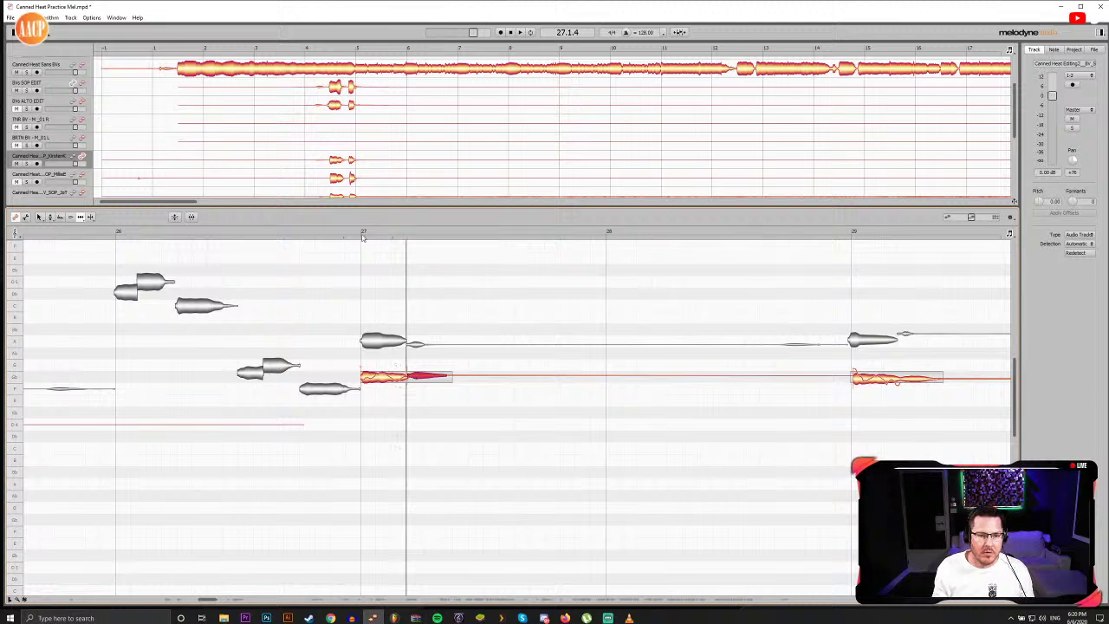
pyautogui.doubleClick(363, 235)
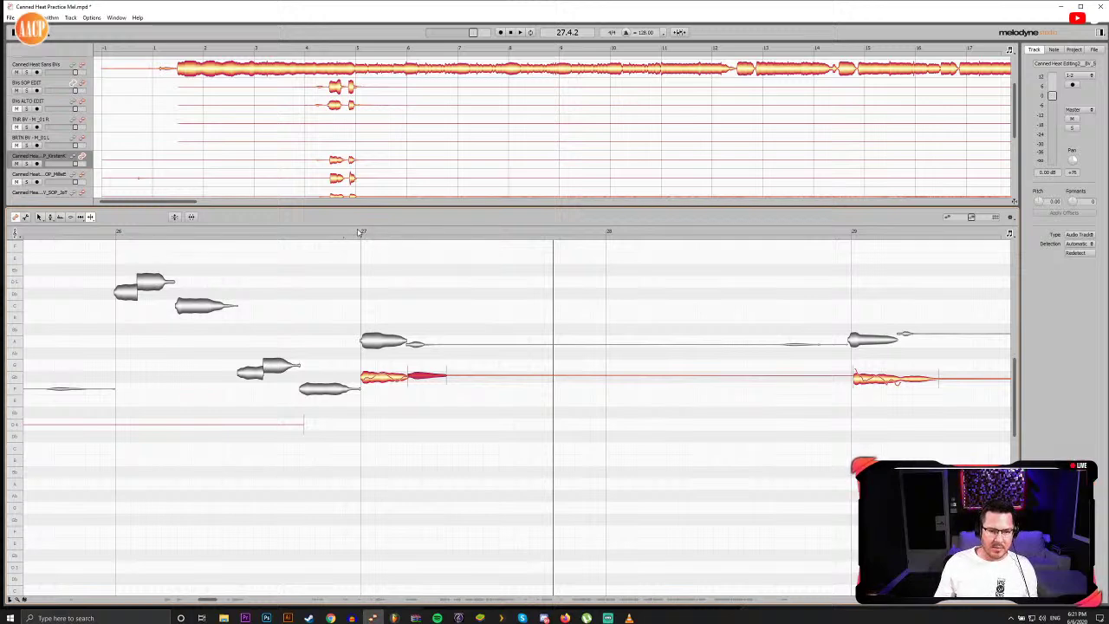
pyautogui.press('space')
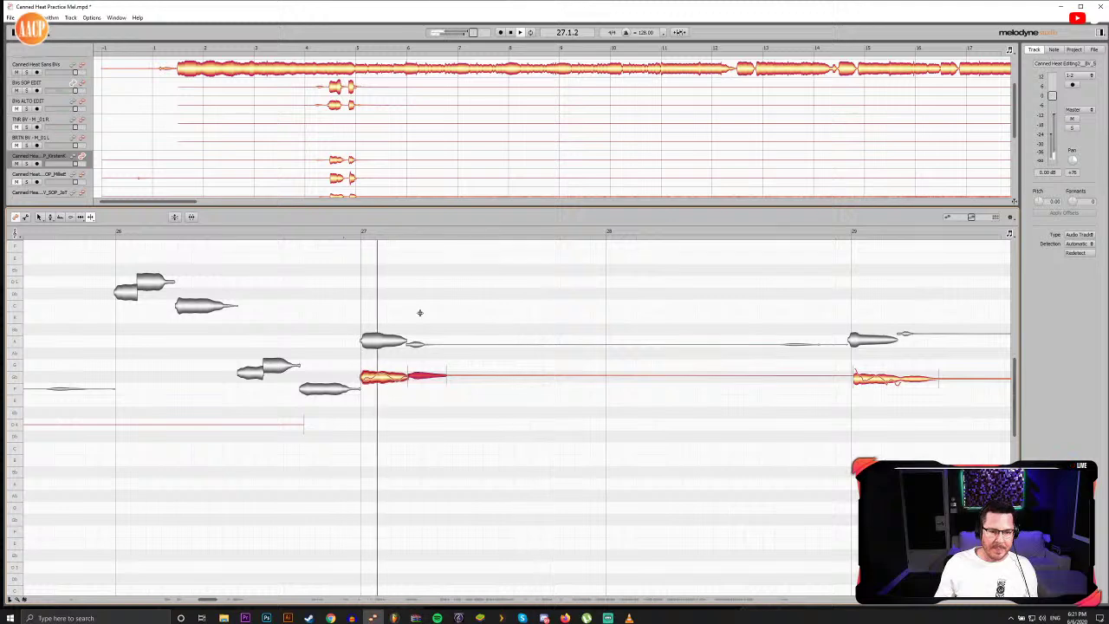
pyautogui.press('space')
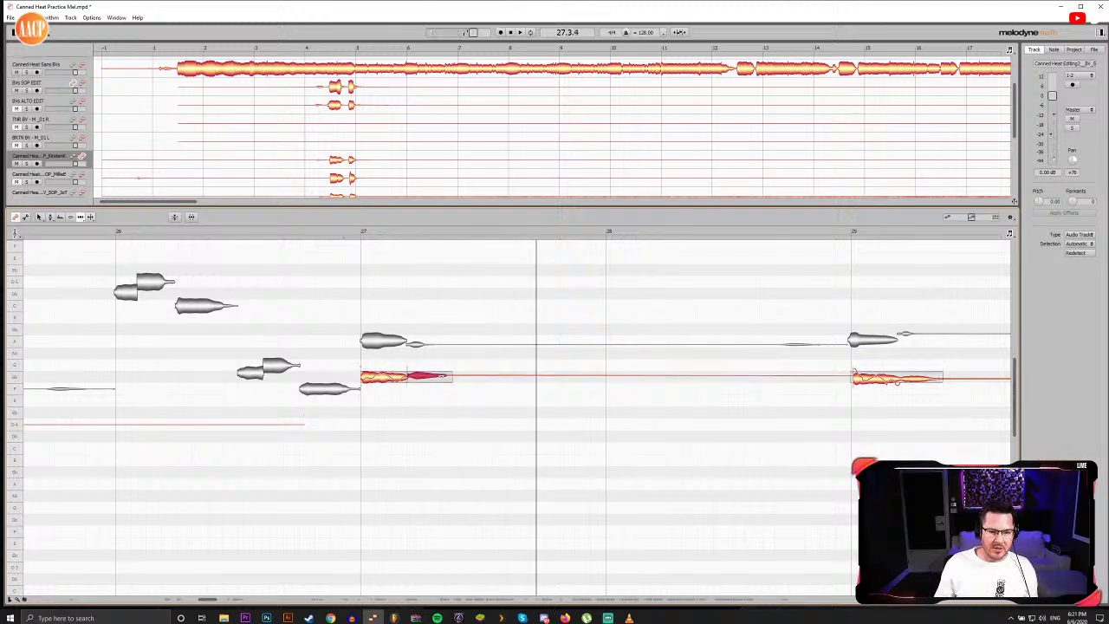
pyautogui.press('space')
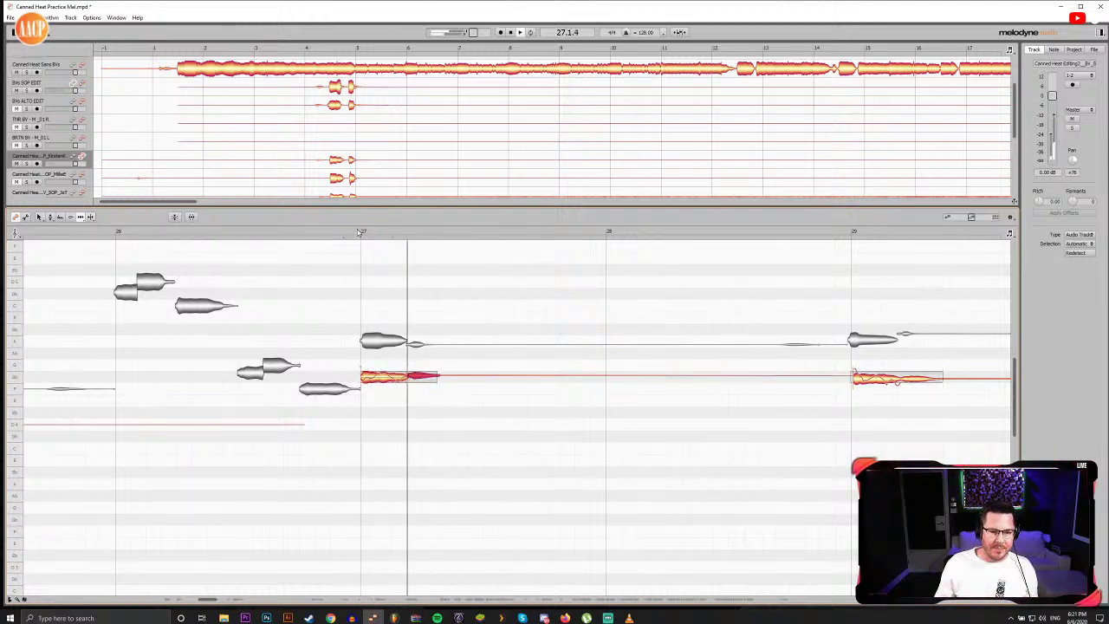
pyautogui.click(359, 232)
pyautogui.press('space')
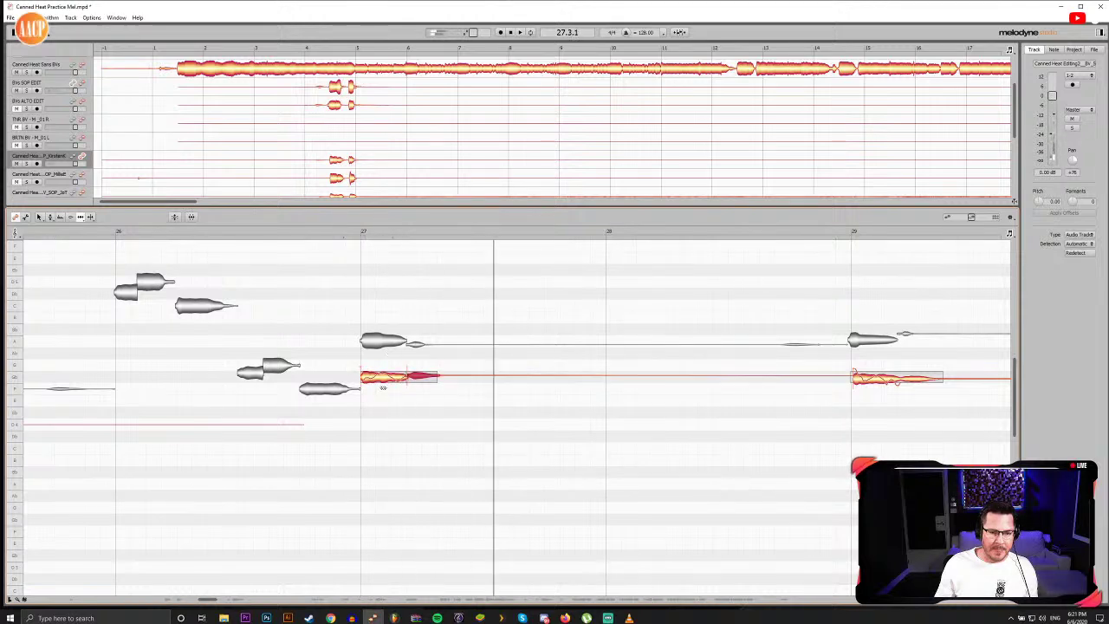
pyautogui.press('space')
# Step: Snap the first part of the bar 27 note to Gb4 and play it back
pyautogui.click(382, 378)
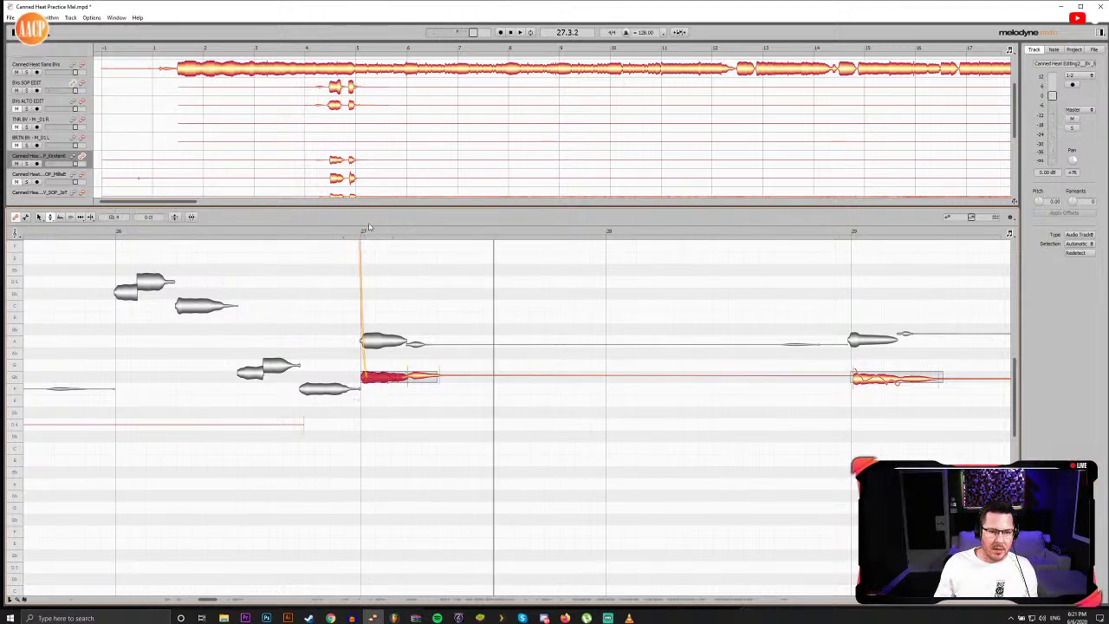
pyautogui.press('space')
pyautogui.press('space')
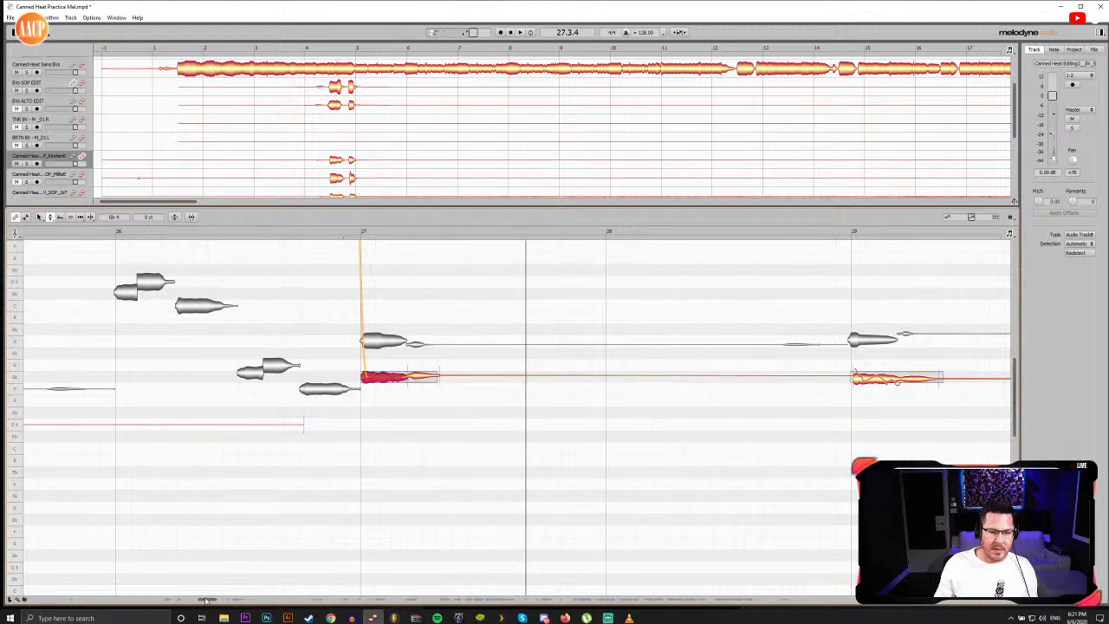
# Step: Play the bar 29 soprano note and split it where the reference note ends
pyautogui.moveTo(209, 600); pyautogui.dragTo(218, 599)
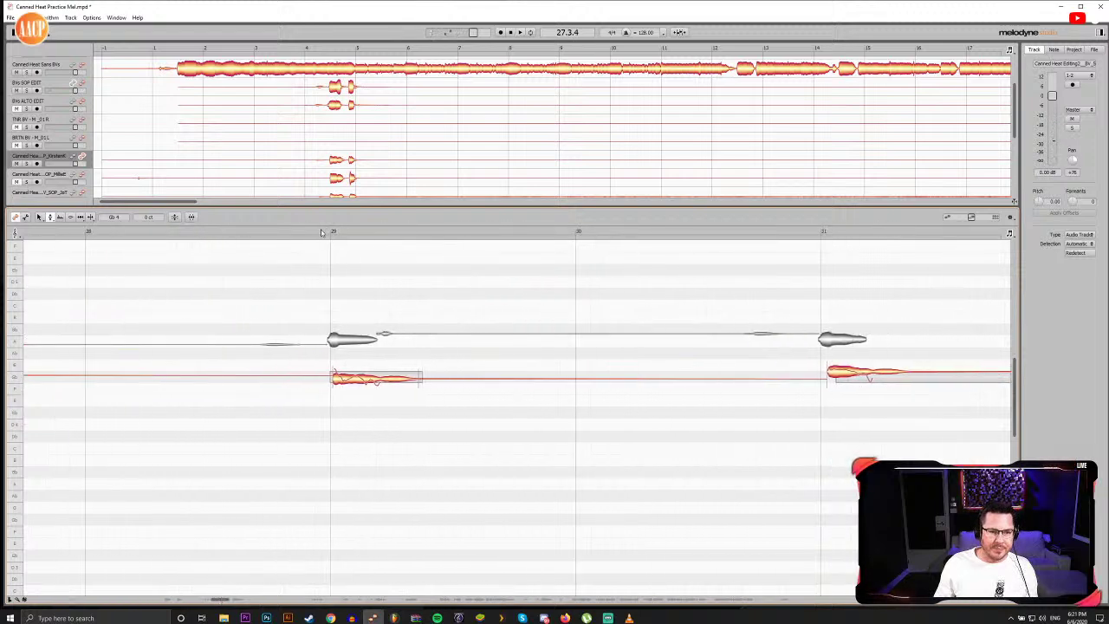
pyautogui.press('space')
pyautogui.click(340, 379)
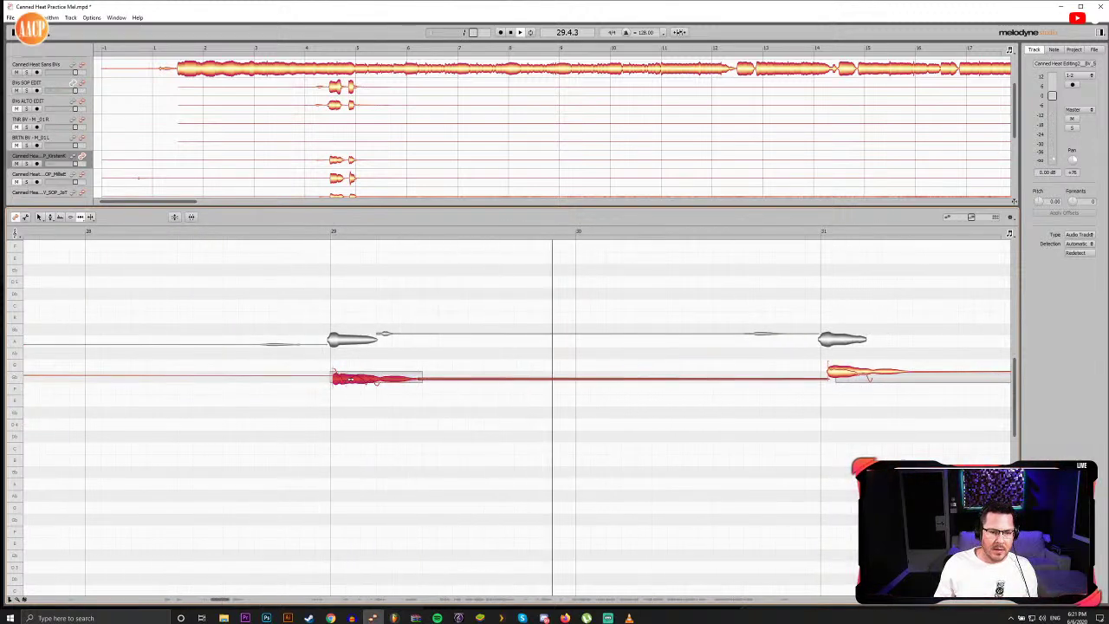
pyautogui.press('space')
pyautogui.doubleClick(377, 382)
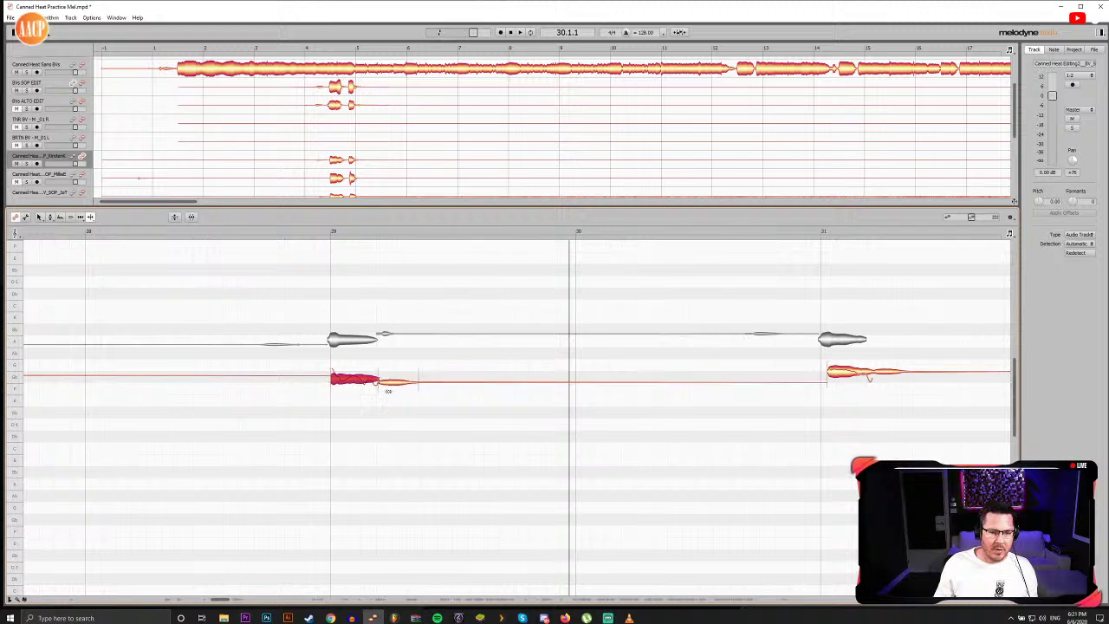
# Step: Adjust the split in the bar 29 note to match the reference, shorten its tail, and play it back
pyautogui.press('F5')
pyautogui.click(390, 383)
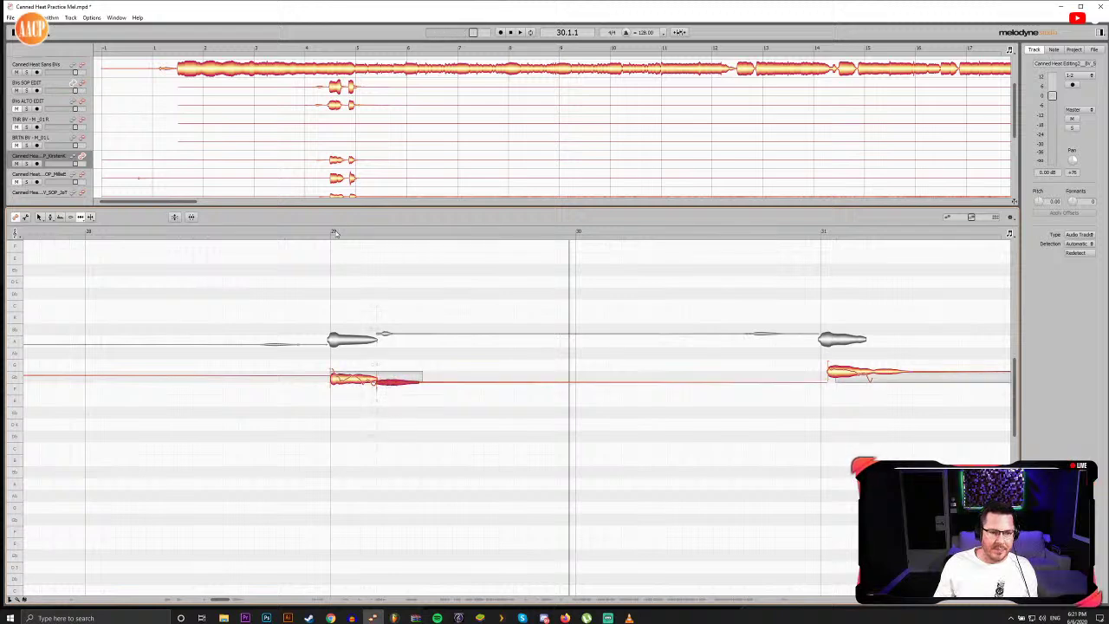
pyautogui.moveTo(335, 234); pyautogui.dragTo(398, 233)
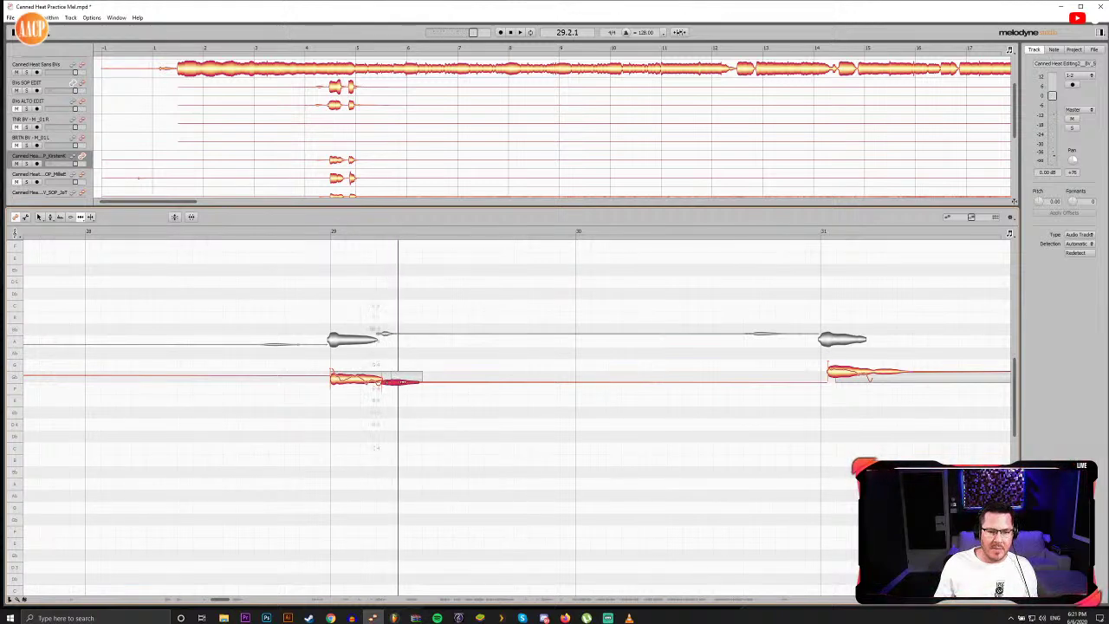
pyautogui.moveTo(420, 382); pyautogui.dragTo(402, 384)
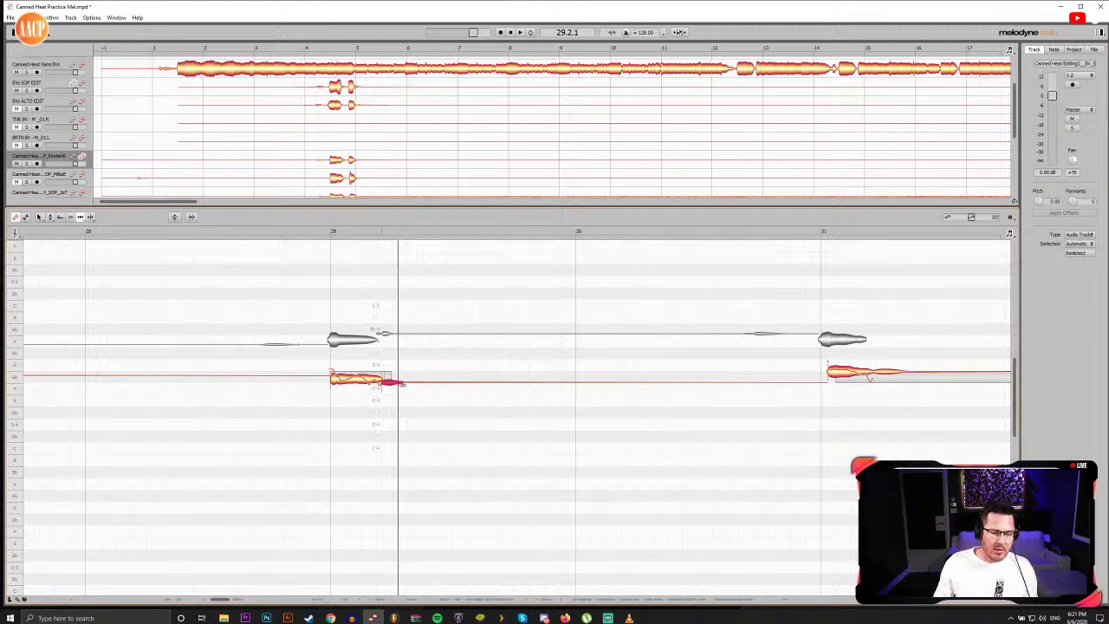
pyautogui.click(335, 232)
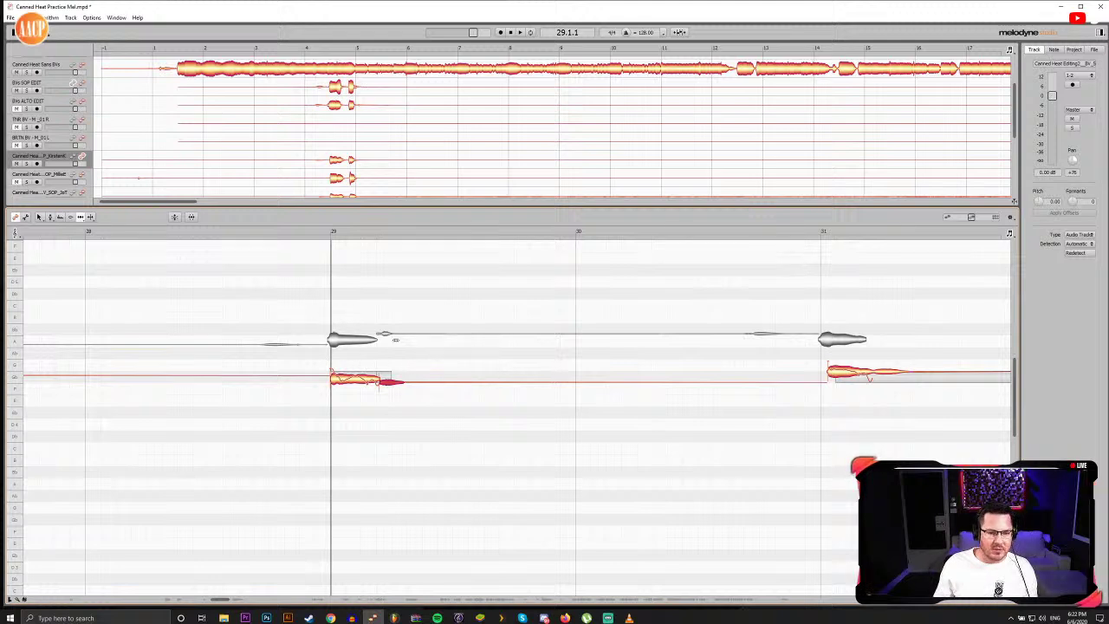
pyautogui.doubleClick(333, 237)
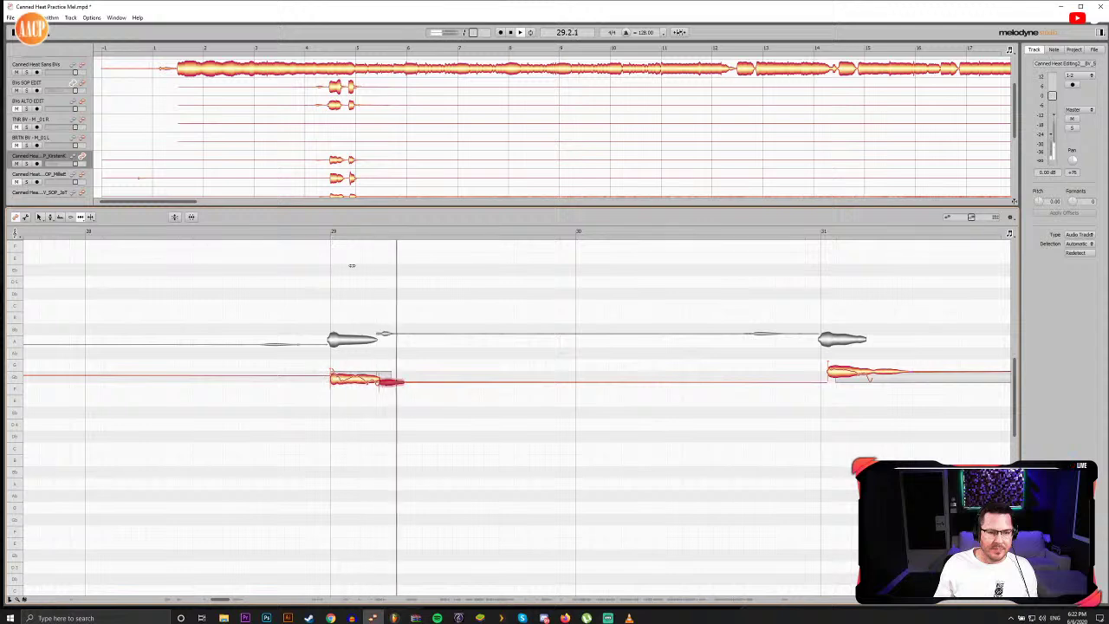
pyautogui.doubleClick(333, 238)
pyautogui.press('space')
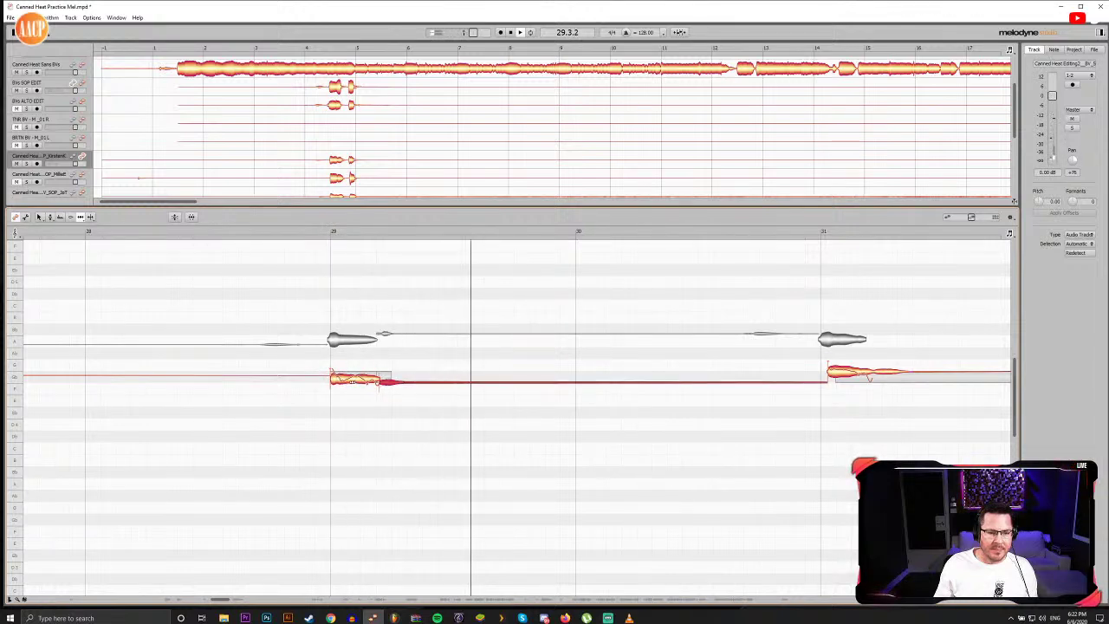
# Step: Snap the first part of the bar 29 note to Gb4, reduce its pitch modulation to about 72%, and play it
pyautogui.press('F2')
pyautogui.doubleClick(353, 378)
pyautogui.press('space')
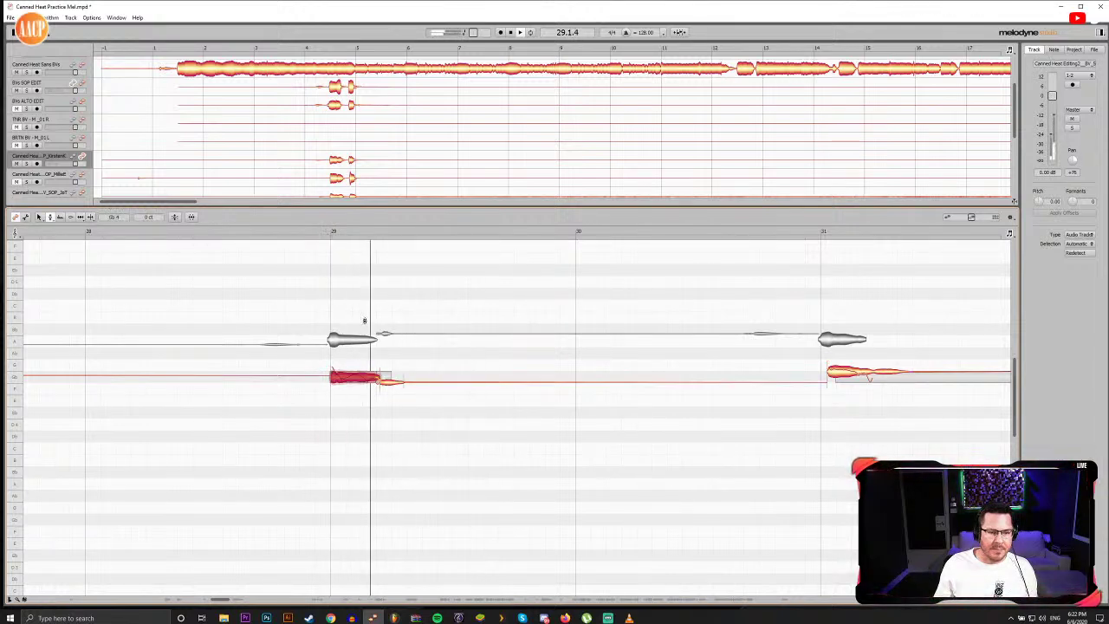
pyautogui.press('space')
pyautogui.moveTo(353, 379); pyautogui.dragTo(355, 388)
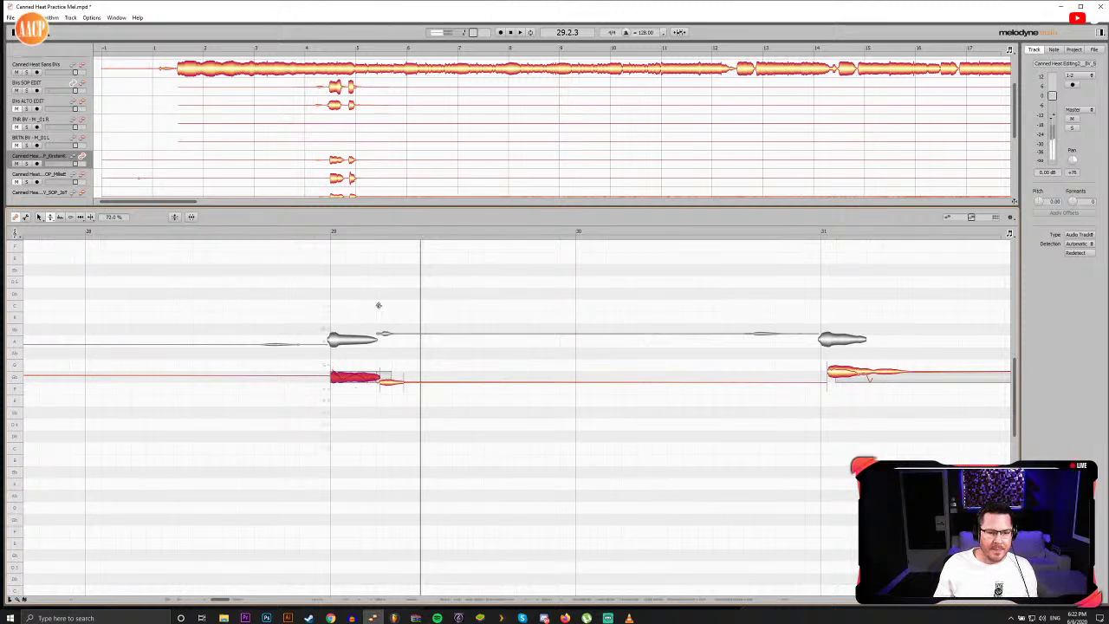
pyautogui.press('space')
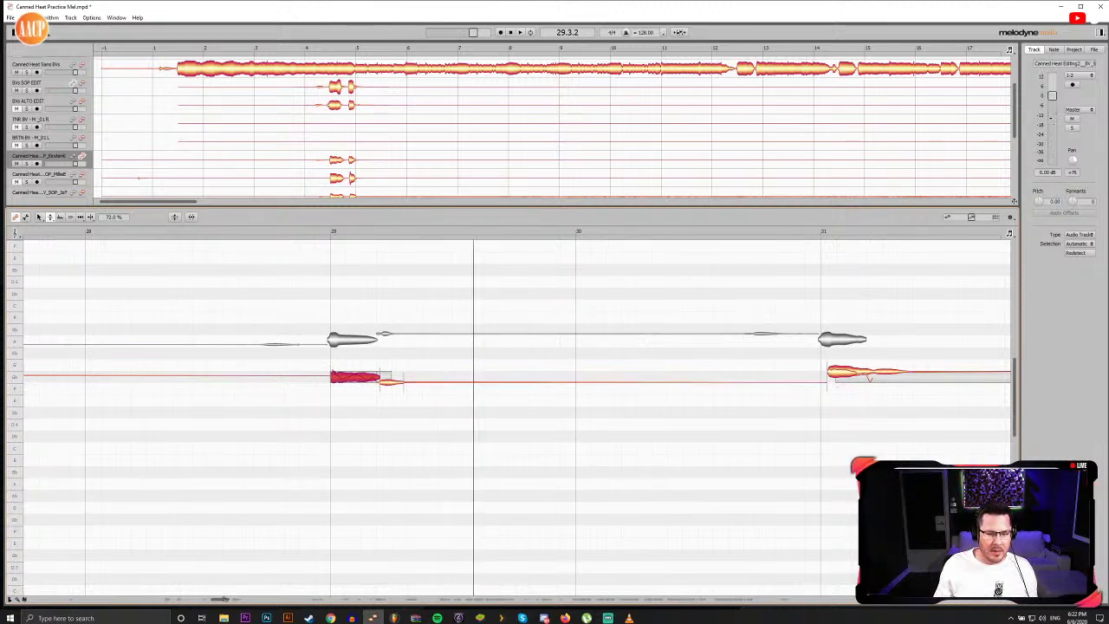
# Step: Move the start of the long bar 31 soprano note earlier to match the reference note and play it back
pyautogui.moveTo(222, 599); pyautogui.dragTo(232, 599)
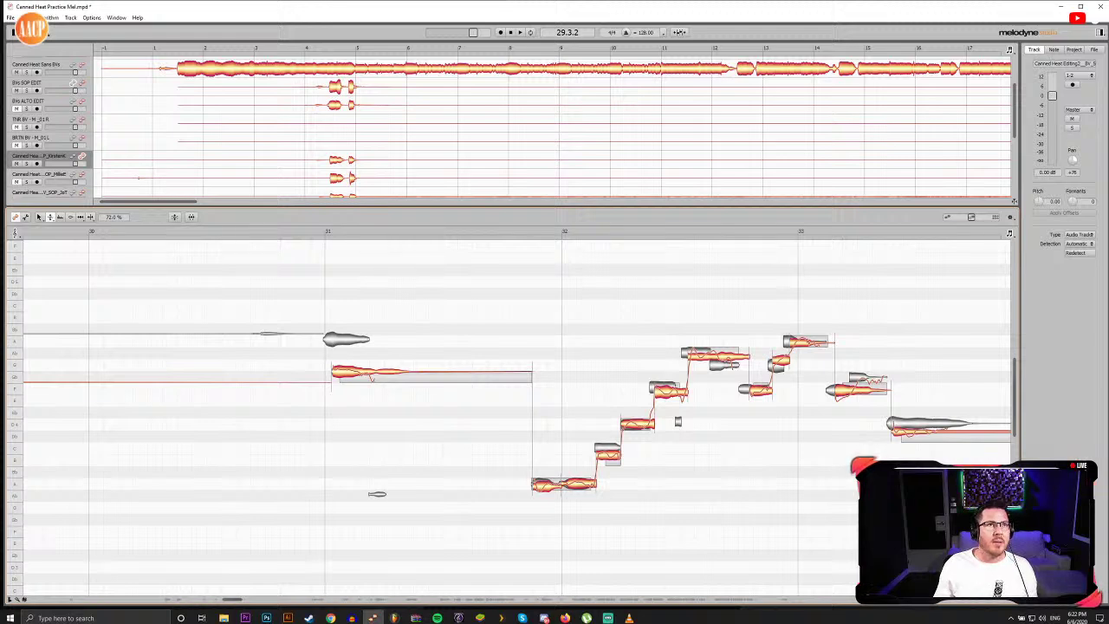
pyautogui.hotkey('alt', 'Tab')
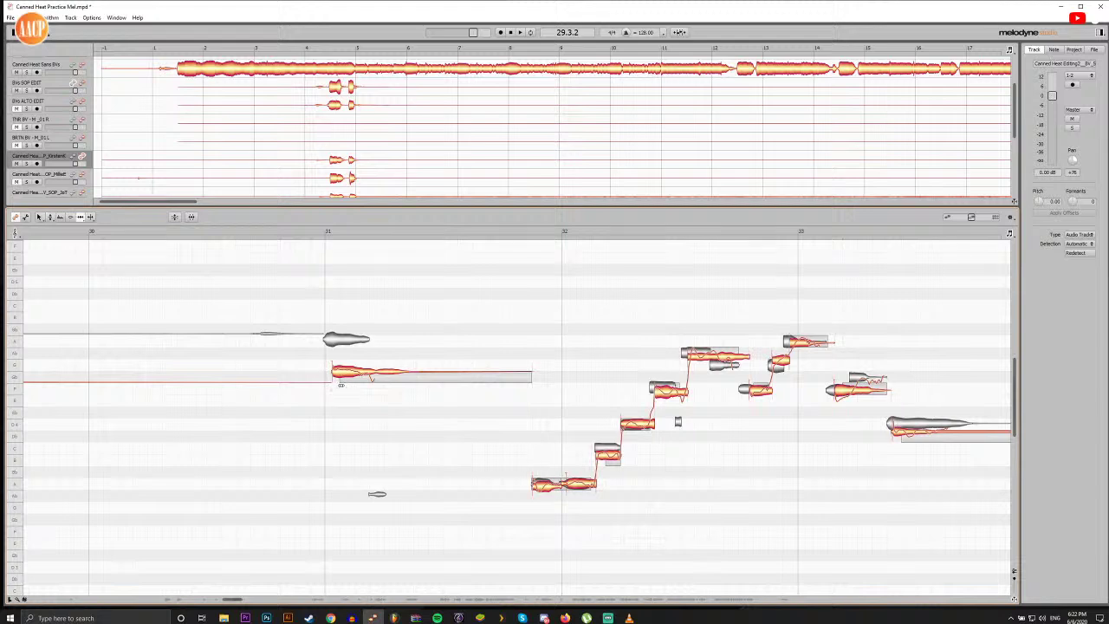
pyautogui.click(338, 373)
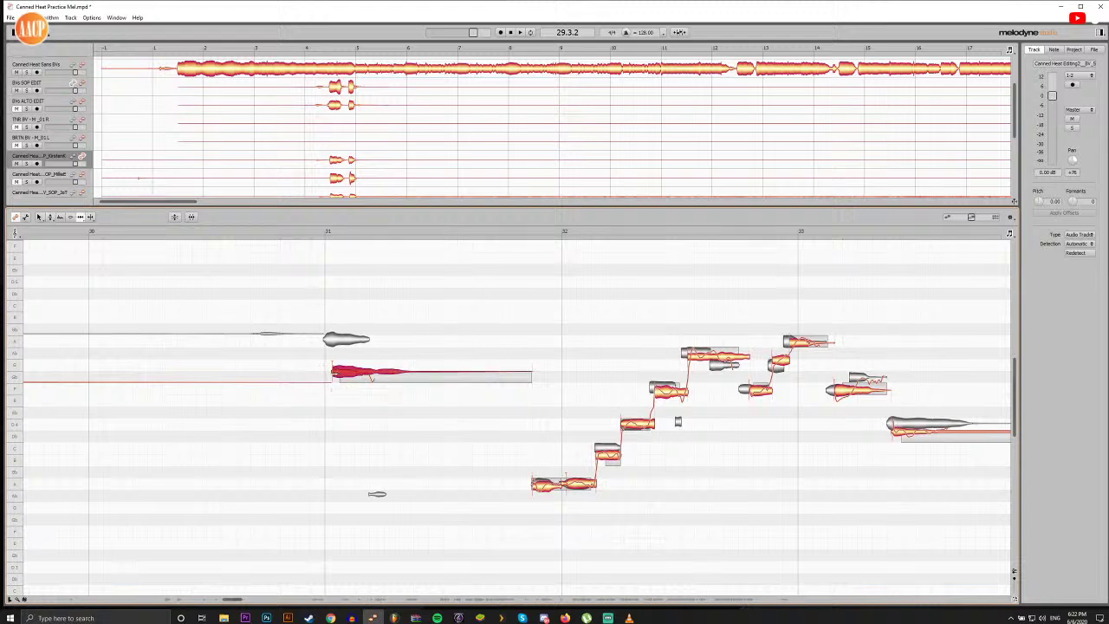
pyautogui.moveTo(338, 372); pyautogui.dragTo(331, 373)
pyautogui.doubleClick(318, 233)
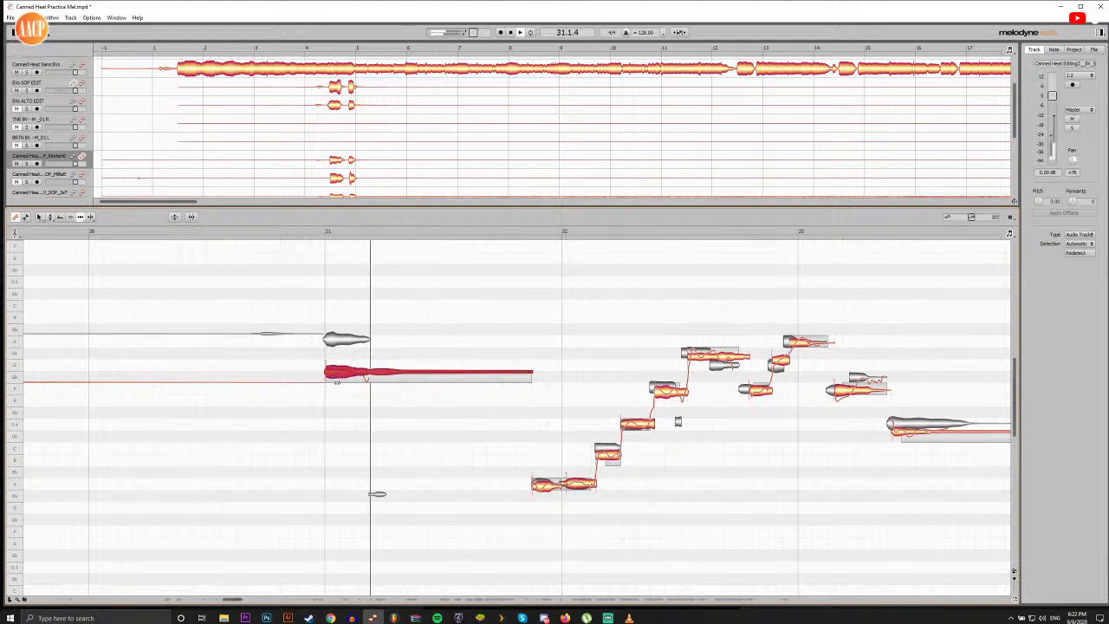
pyautogui.press('space')
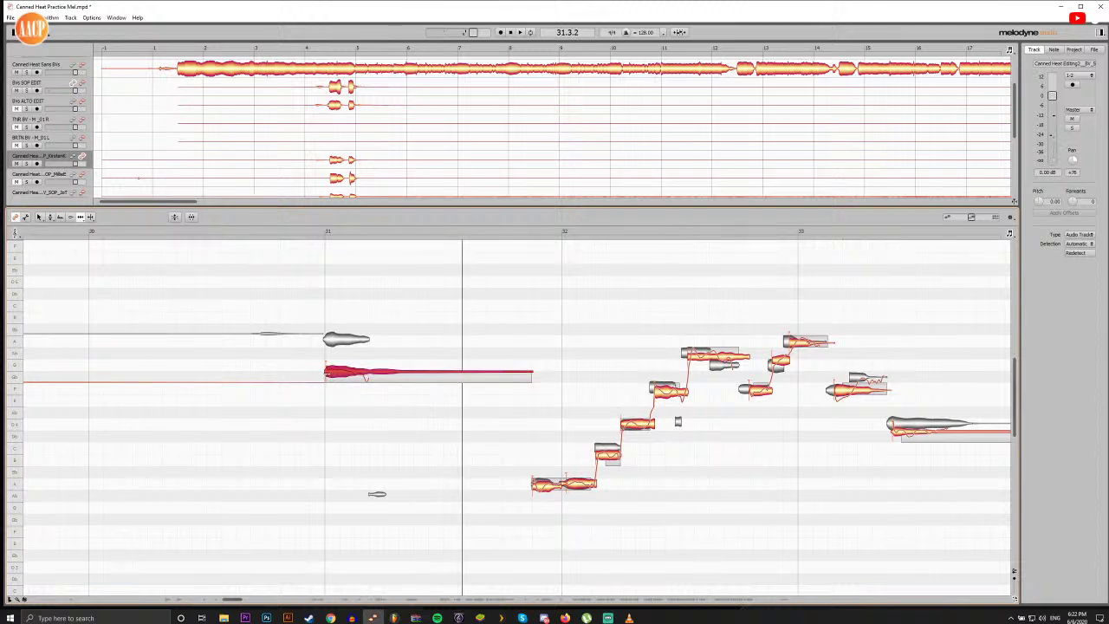
# Step: Fine-tune the start of the bar 31 note and play the phrase through bar 33
pyautogui.moveTo(327, 375)
pyautogui.mouseDown()
pyautogui.moveTo(433, 372)
pyautogui.moveTo(313, 379)
pyautogui.moveTo(325, 379)
pyautogui.mouseUp()
pyautogui.doubleClick(309, 230)
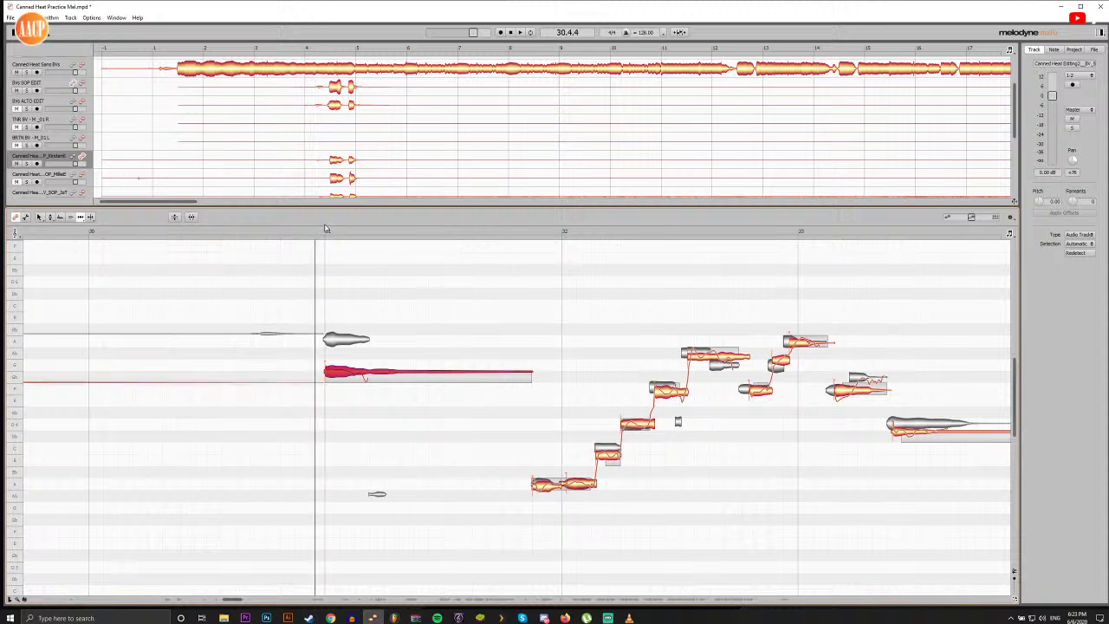
pyautogui.scroll(-1, 333, 232)
pyautogui.press('space')
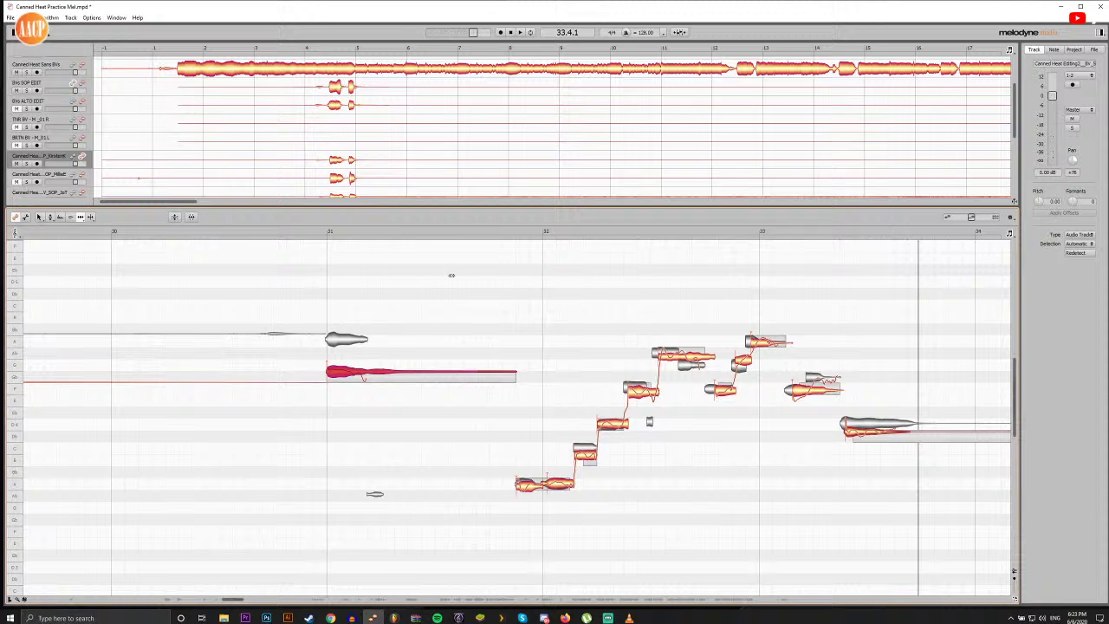
# Step: Split the bar 31 note where the reference note ends, shift the split slightly later, and play it back
pyautogui.click(314, 233)
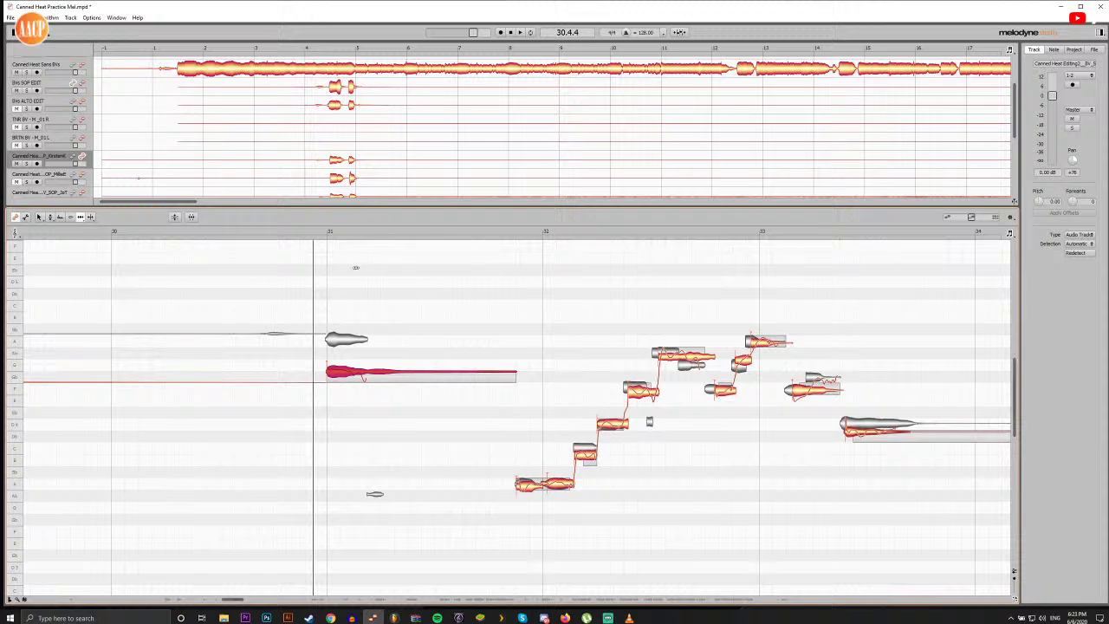
pyautogui.click(302, 234)
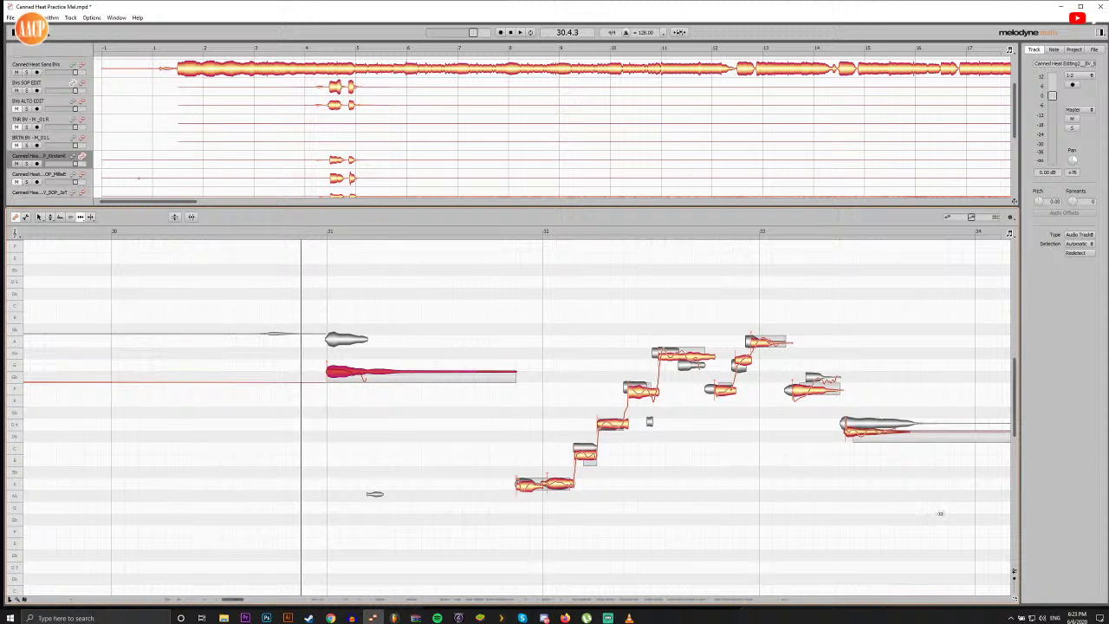
pyautogui.click(317, 231)
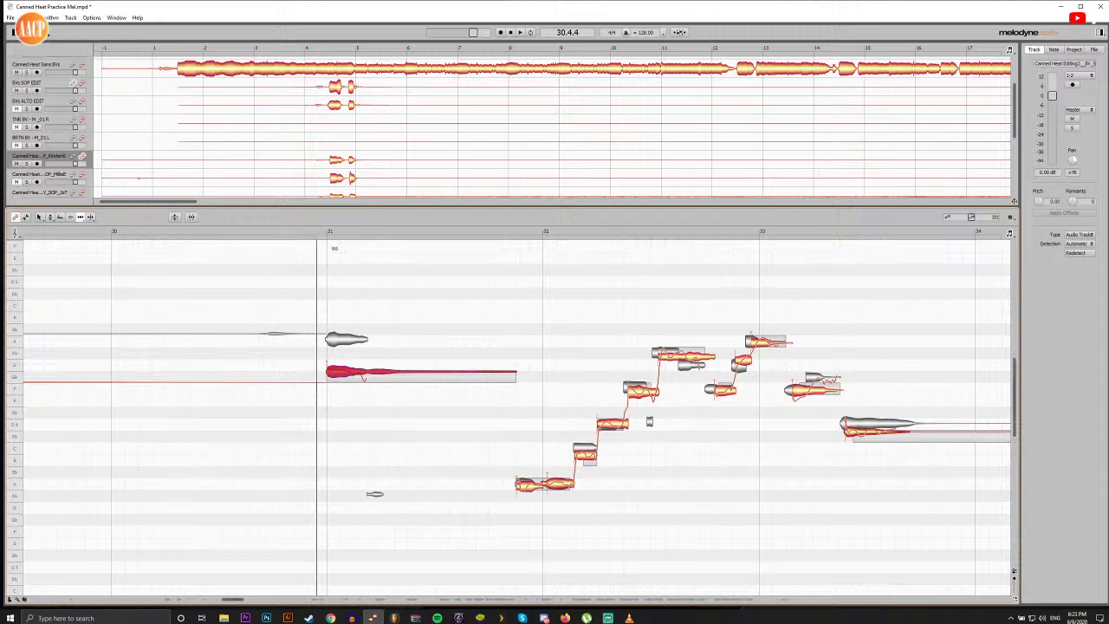
pyautogui.doubleClick(366, 374)
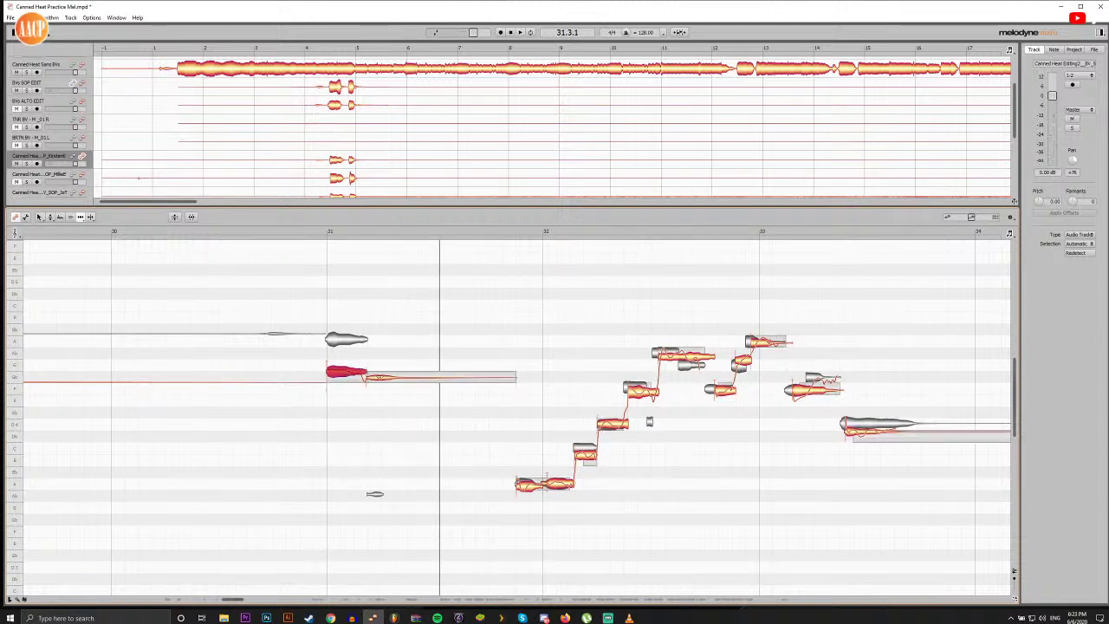
pyautogui.moveTo(364, 237); pyautogui.dragTo(374, 243)
pyautogui.moveTo(373, 378); pyautogui.dragTo(378, 378)
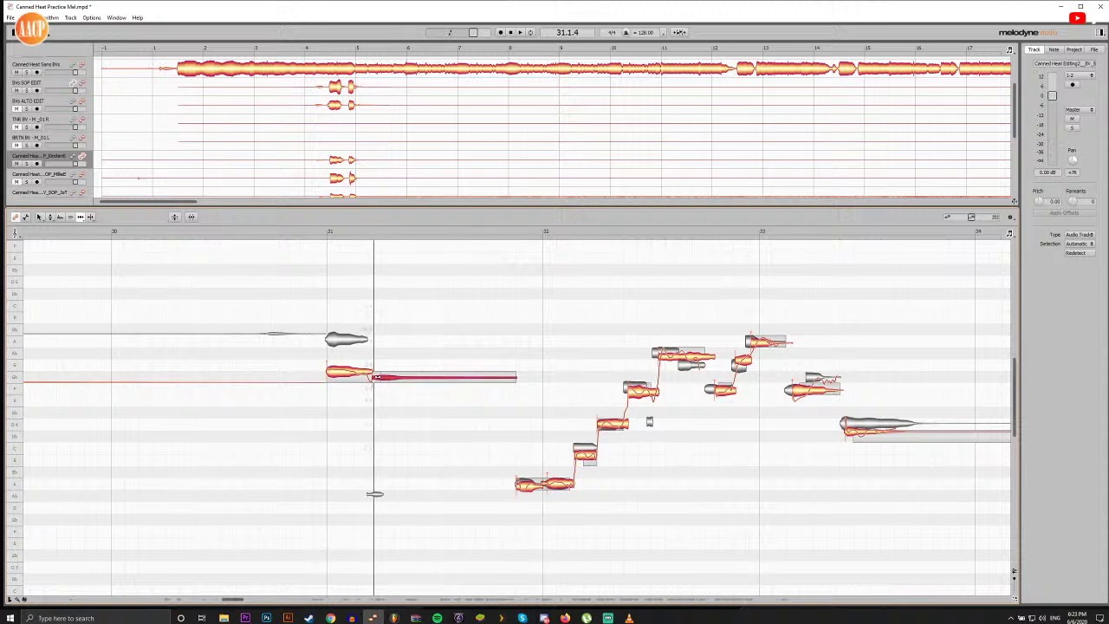
pyautogui.doubleClick(323, 238)
pyautogui.press('space')
pyautogui.press('space')
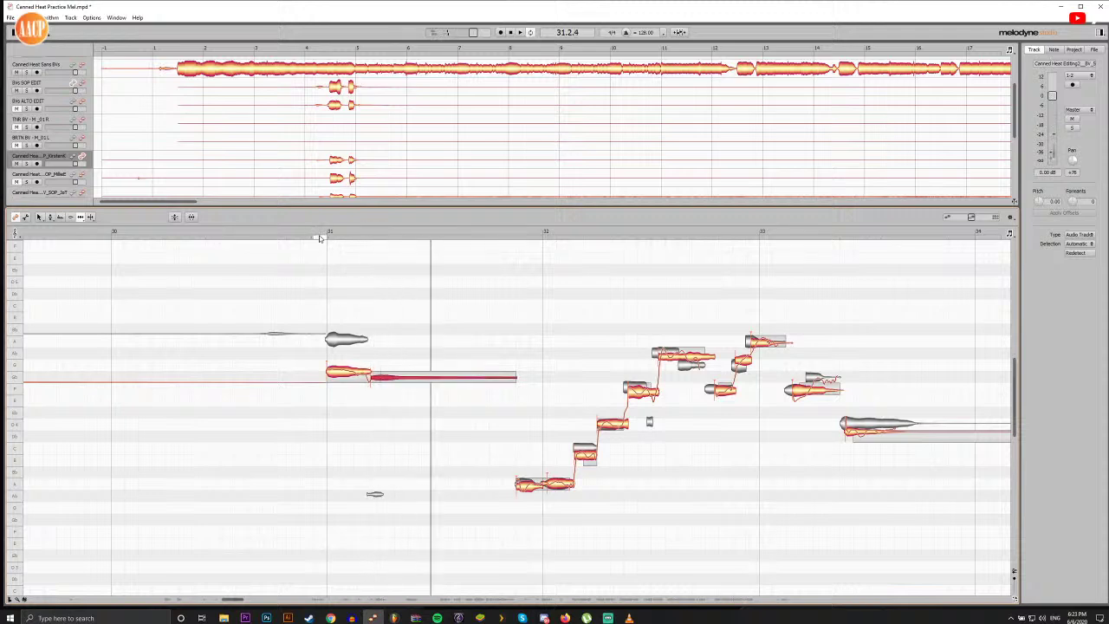
# Step: Split the silent end off the bar 31 note's tail and shorten the remaining tail
pyautogui.doubleClick(321, 238)
pyautogui.doubleClick(322, 234)
pyautogui.doubleClick(399, 375)
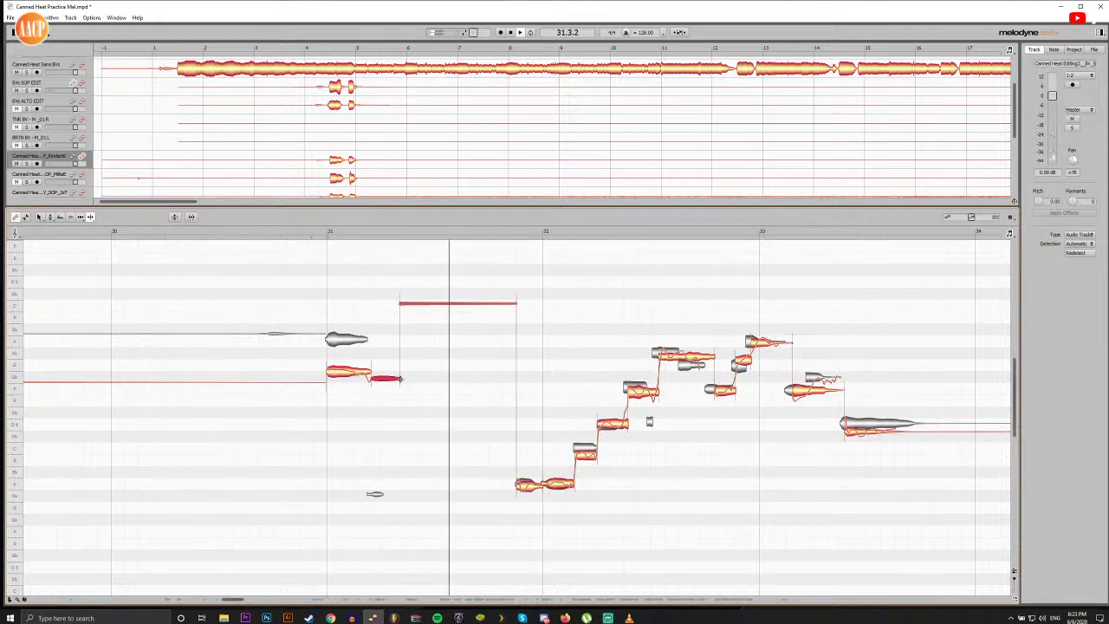
pyautogui.moveTo(395, 376); pyautogui.dragTo(386, 376)
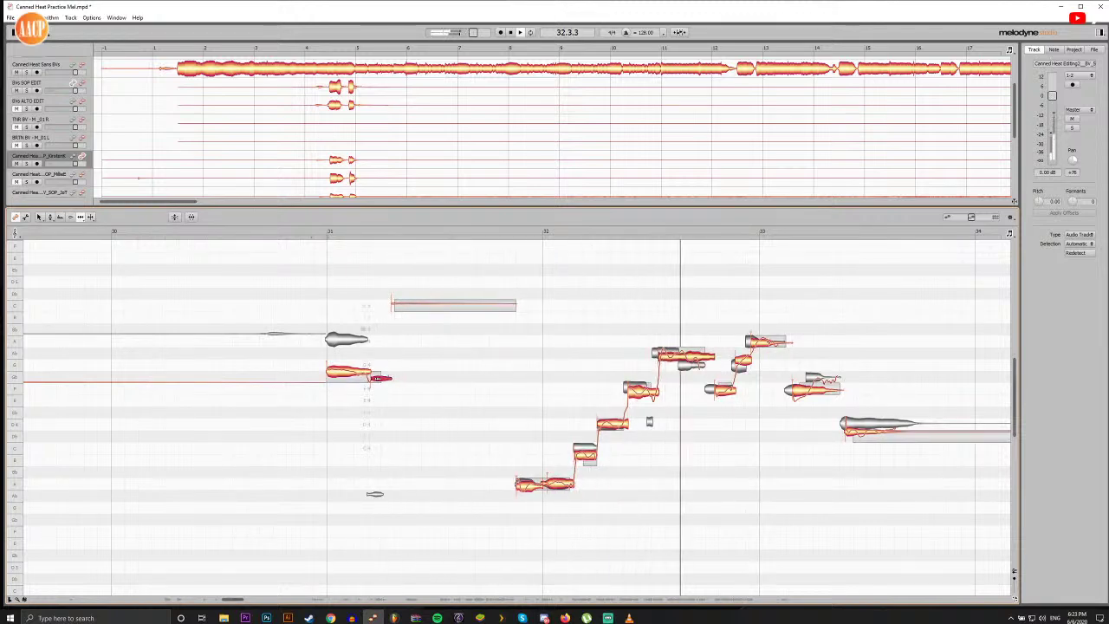
# Step: Snap the first part of the bar 31 note to Gb4 and play from just before it through bar 33
pyautogui.press('F2')
pyautogui.press('space')
pyautogui.click(343, 378)
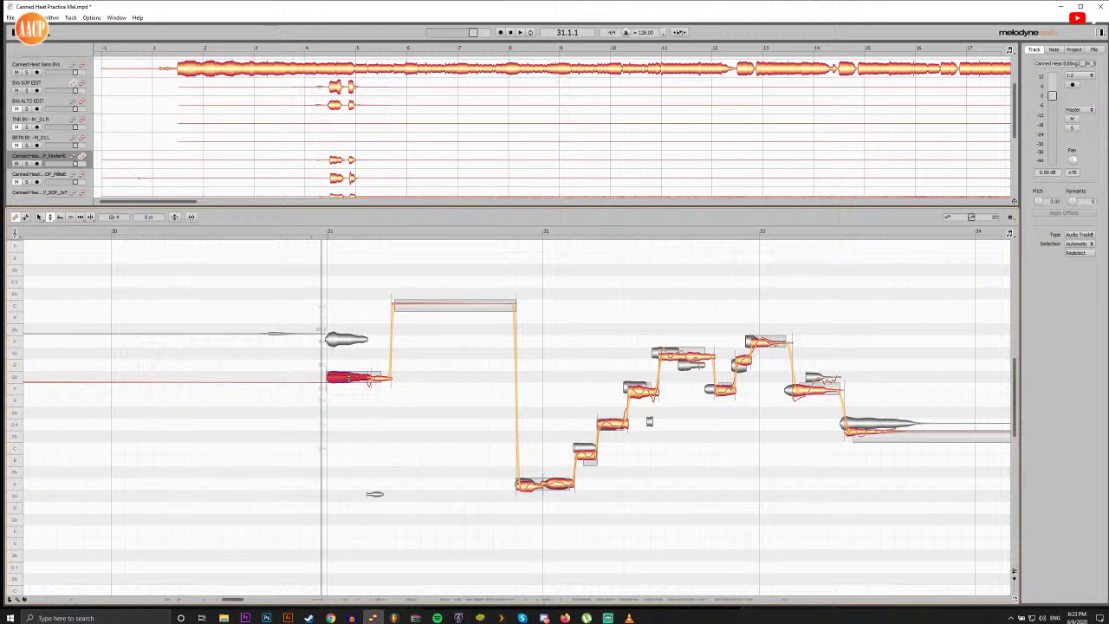
pyautogui.click(319, 232)
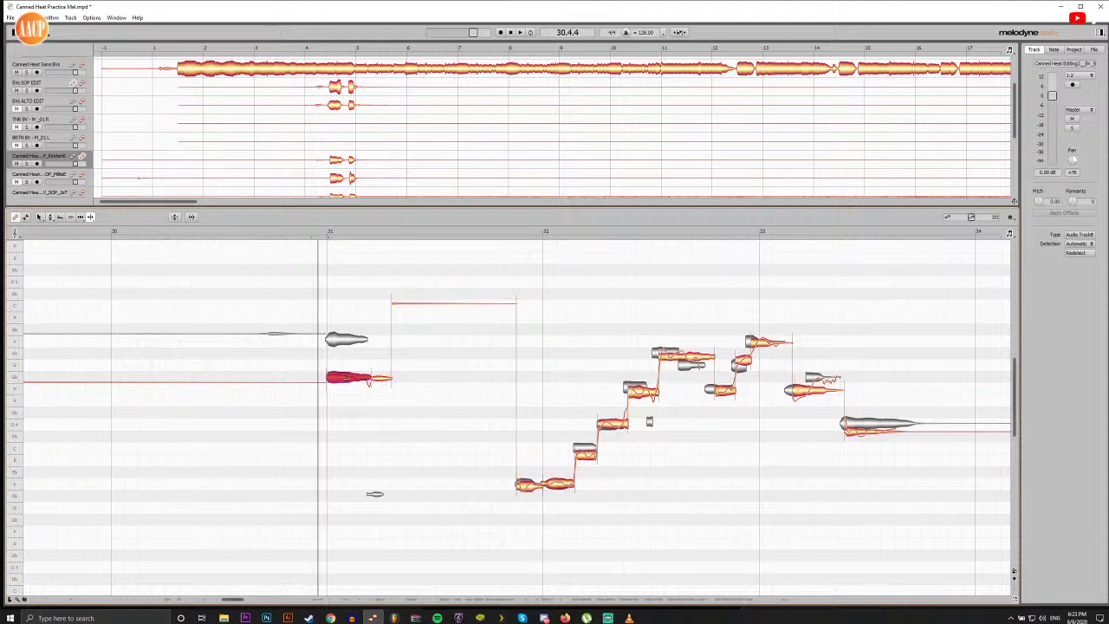
pyautogui.rightClick(347, 396)
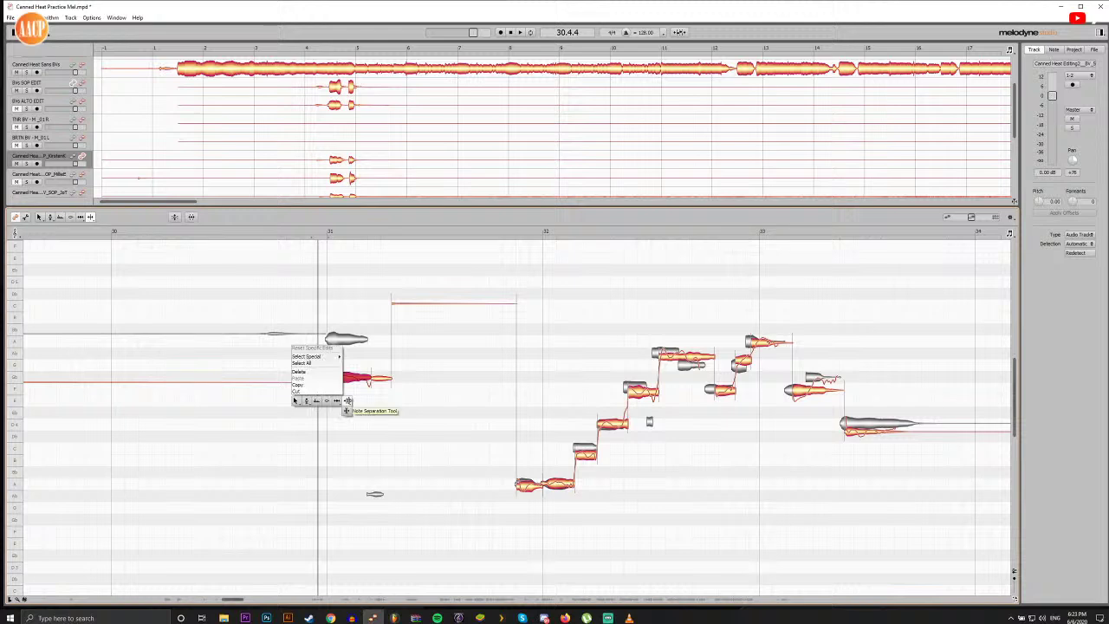
pyautogui.click(348, 401)
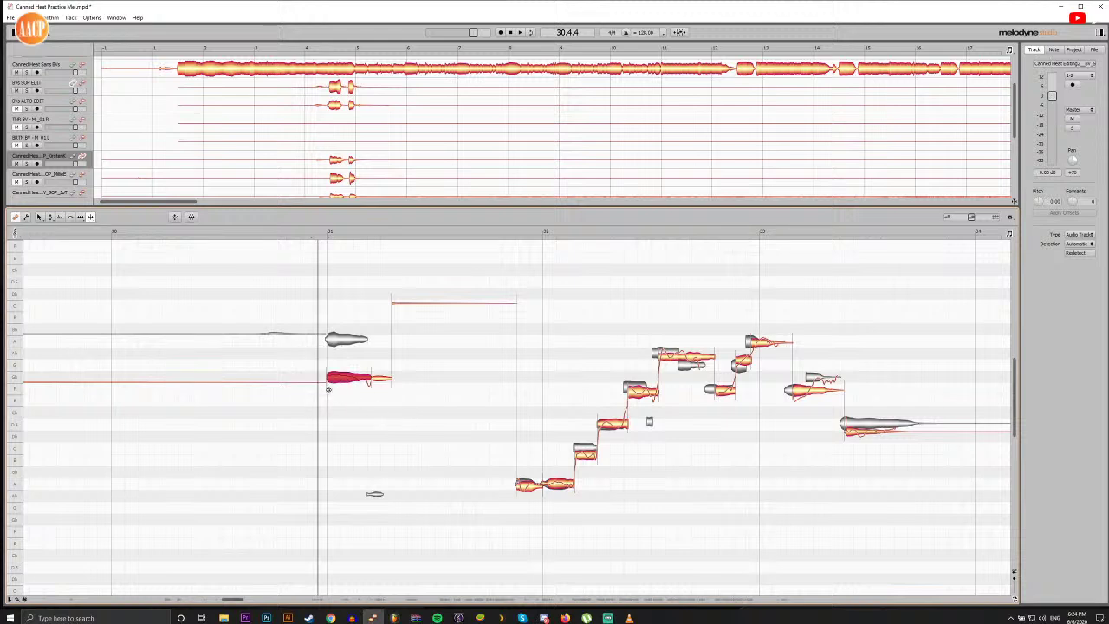
pyautogui.press('F2')
pyautogui.press('space')
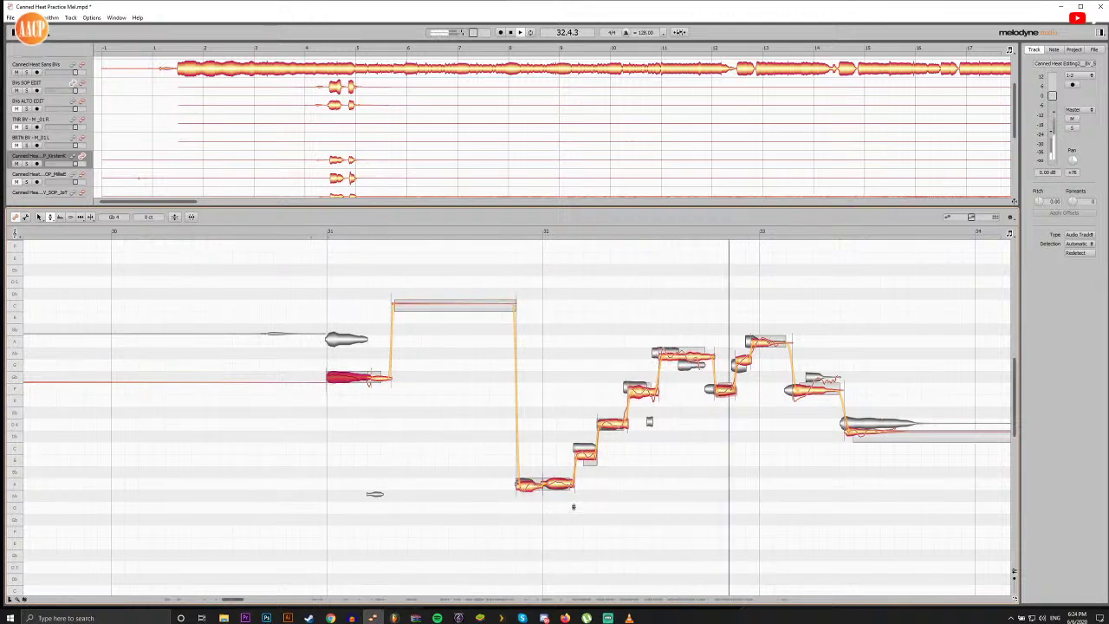
pyautogui.press('space')
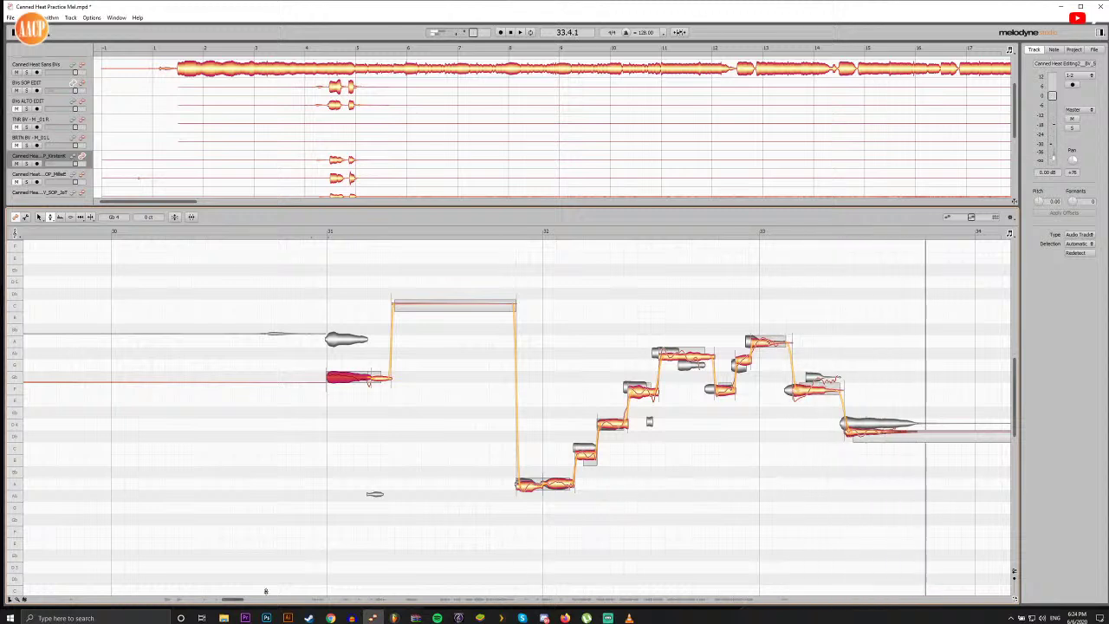
# Step: Play the start of the rising bar 32 run to check it against the reference notes
pyautogui.moveTo(234, 598); pyautogui.dragTo(243, 599)
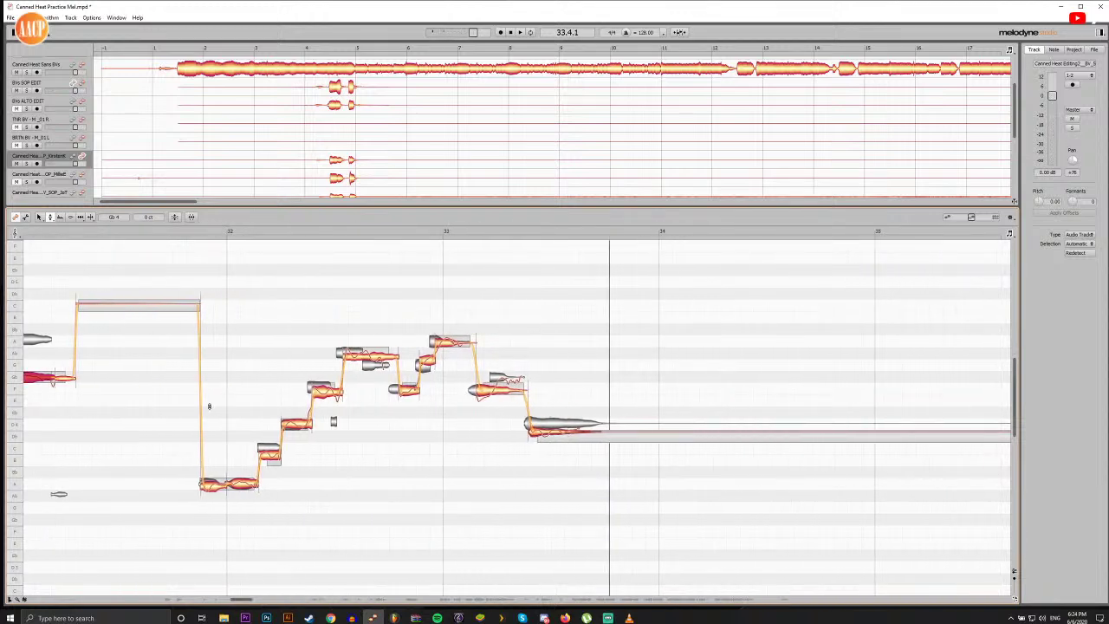
pyautogui.click(187, 233)
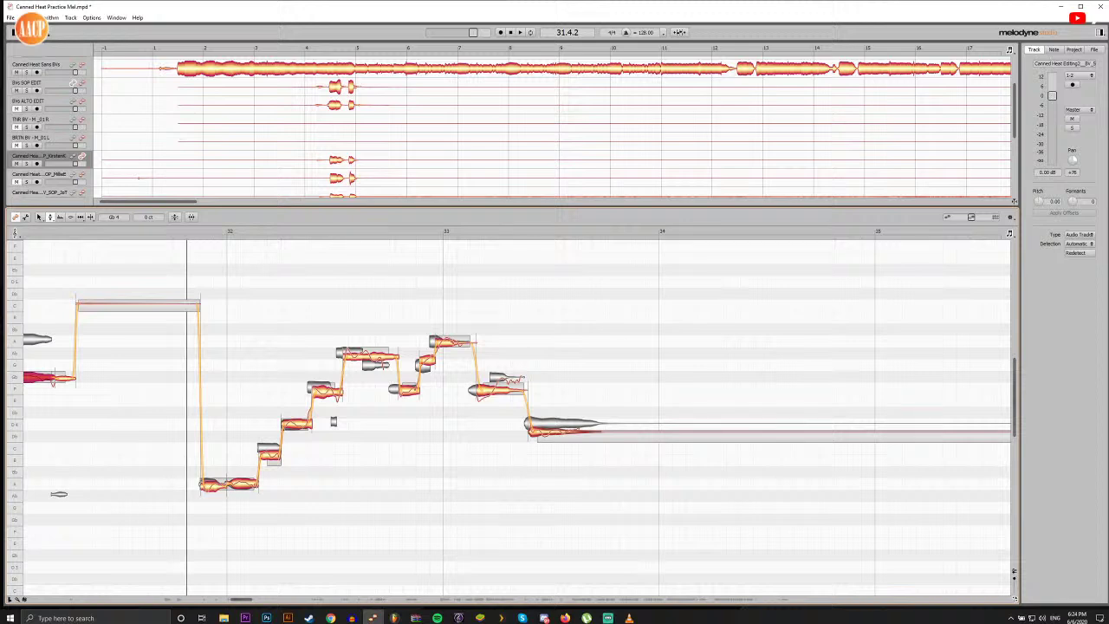
pyautogui.hotkey('alt', 'Tab')
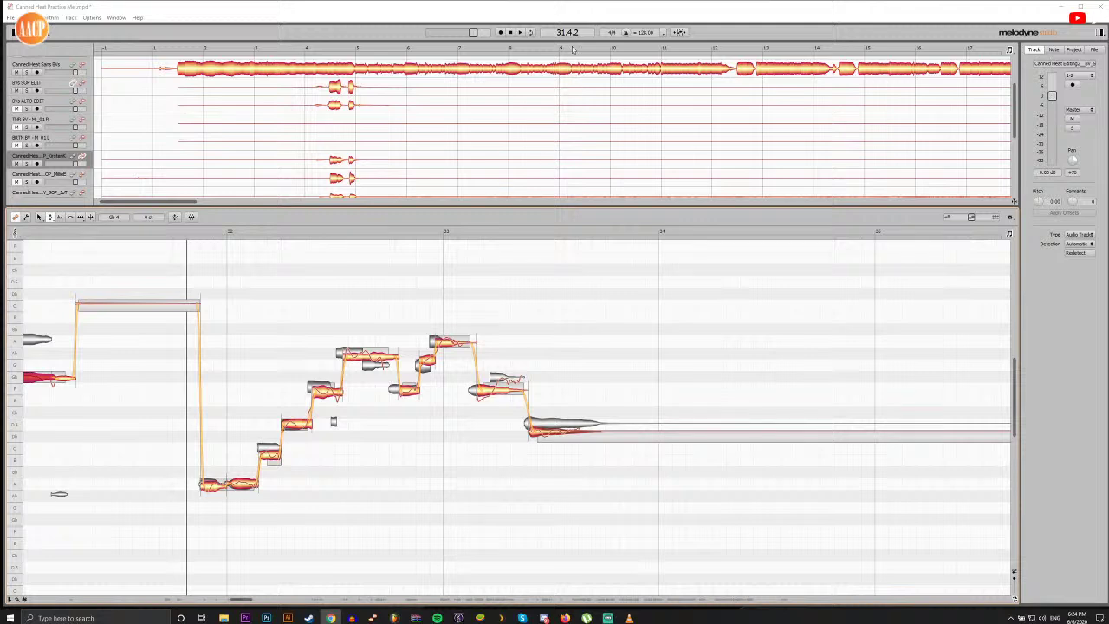
pyautogui.click(520, 32)
pyautogui.press('space')
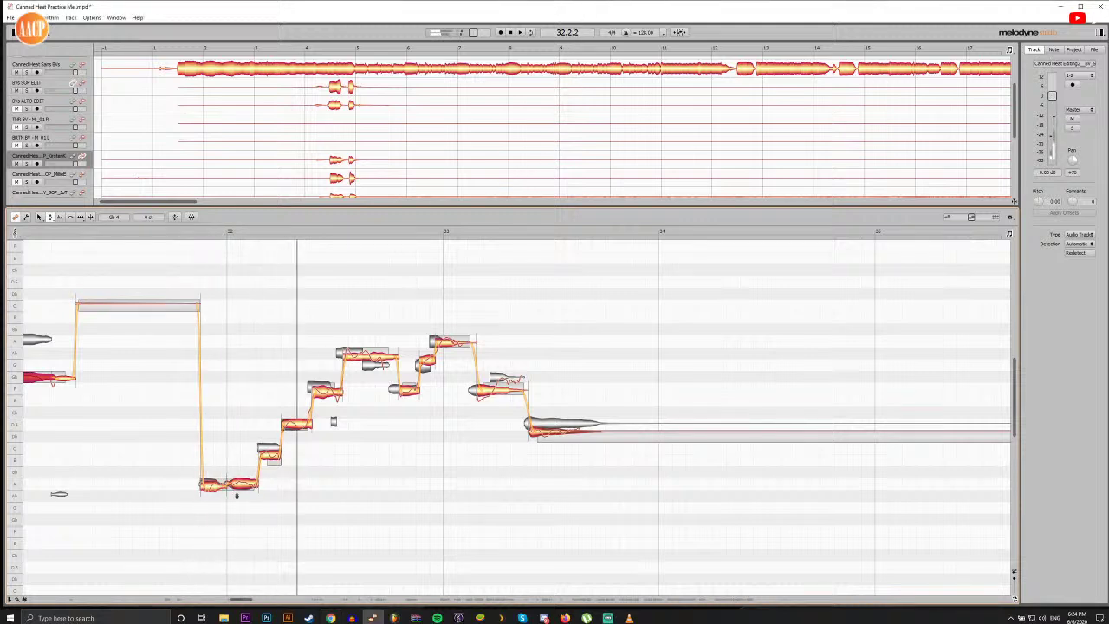
# Step: Snap the timing of the first five soprano notes in the rising run around bar 32 to the grid
pyautogui.press('F5')
pyautogui.doubleClick(212, 486)
pyautogui.doubleClick(243, 484)
pyautogui.doubleClick(270, 454)
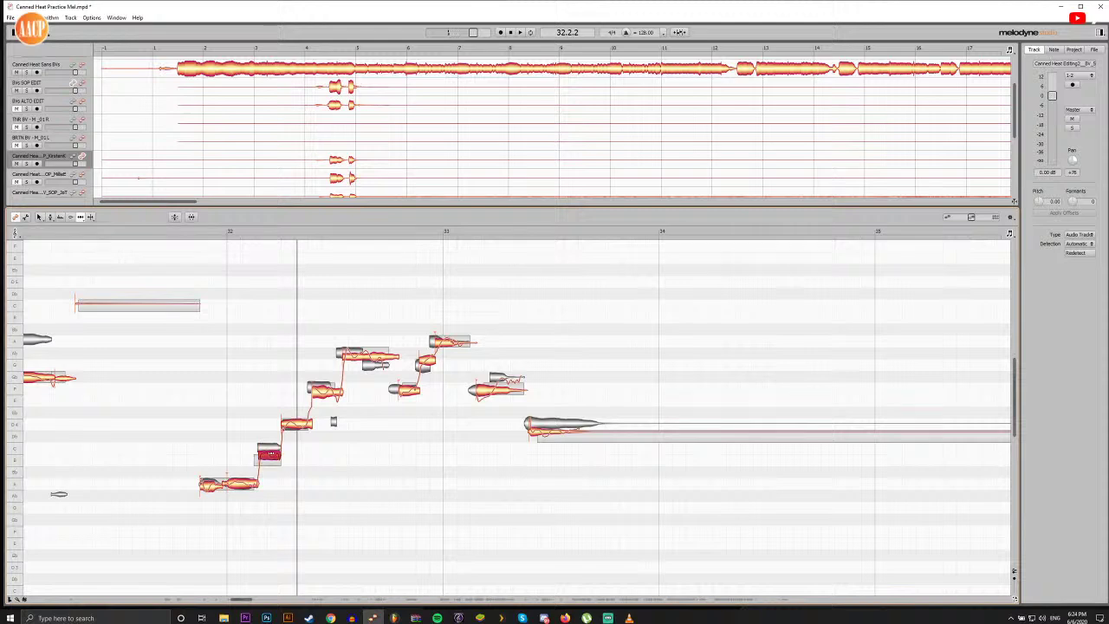
pyautogui.doubleClick(297, 424)
pyautogui.doubleClick(327, 394)
# Step: Snap the timing of the run's remaining notes to the grid, up to the long held note in bar 33
pyautogui.hotkey('alt', 'Right')
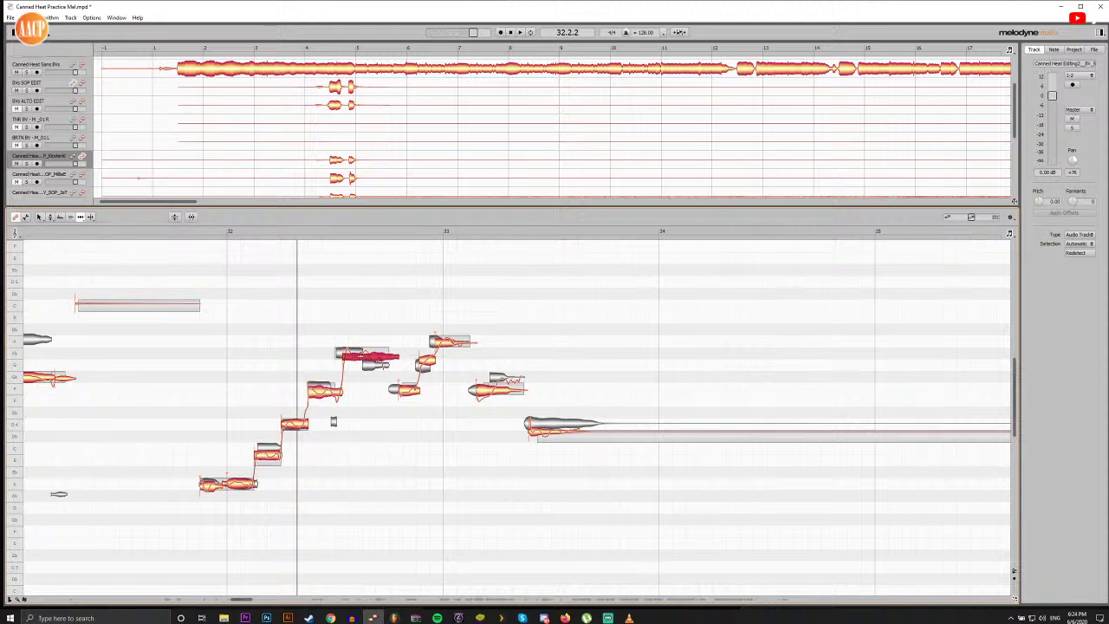
pyautogui.hotkey('alt', 'Right')
pyautogui.hotkey('alt', 'Right')
pyautogui.hotkey('alt', 'Right')
pyautogui.hotkey('alt', 'Right')
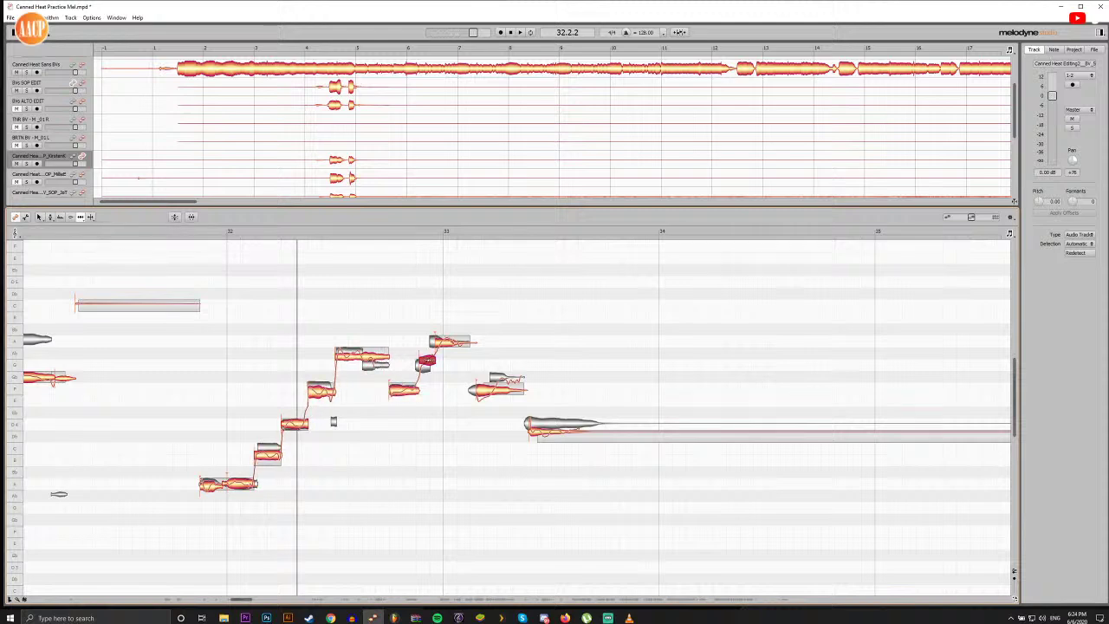
pyautogui.hotkey('alt', 'Right')
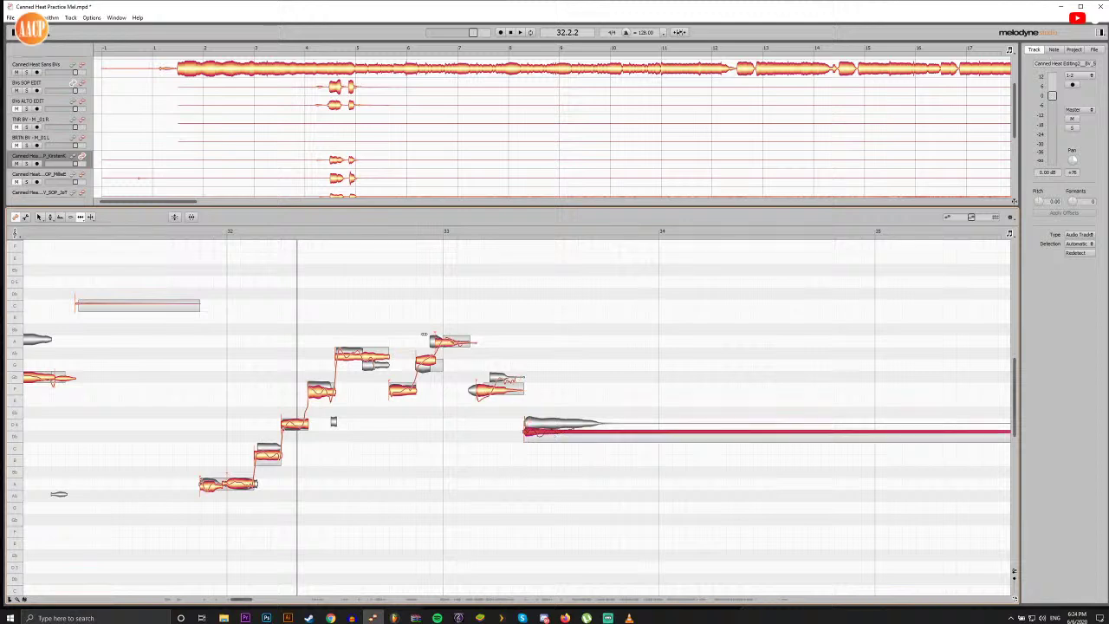
pyautogui.moveTo(366, 308); pyautogui.dragTo(563, 460)
pyautogui.click(539, 475)
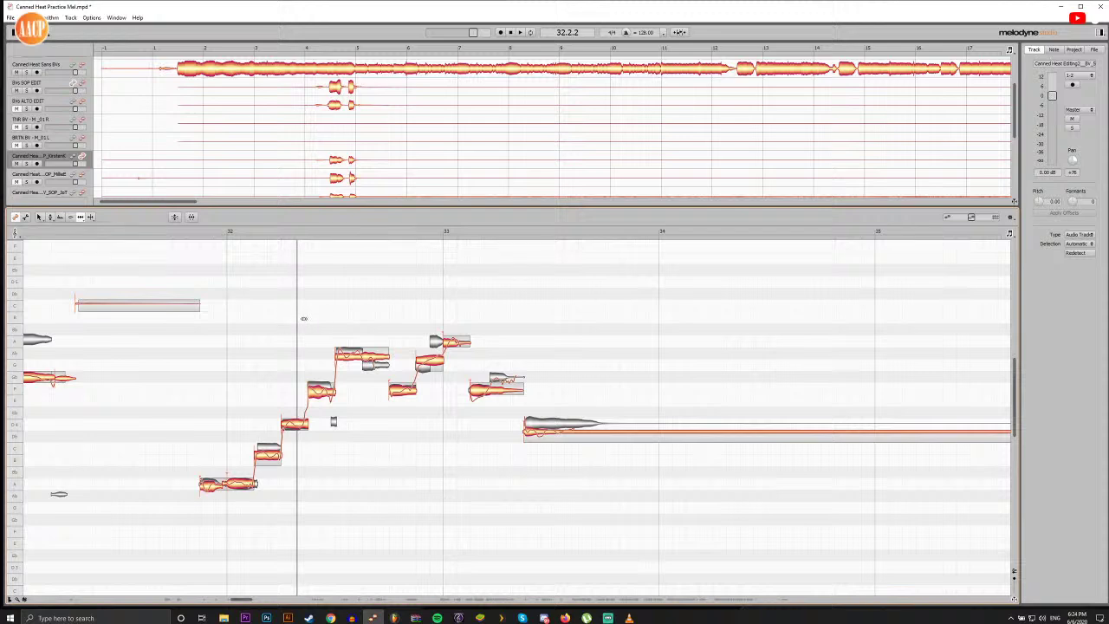
# Step: Play the run, move the start of its highest note before bar 33 earlier to match the reference, then split and shorten it
pyautogui.moveTo(252, 232); pyautogui.dragTo(528, 232)
pyautogui.click(452, 342)
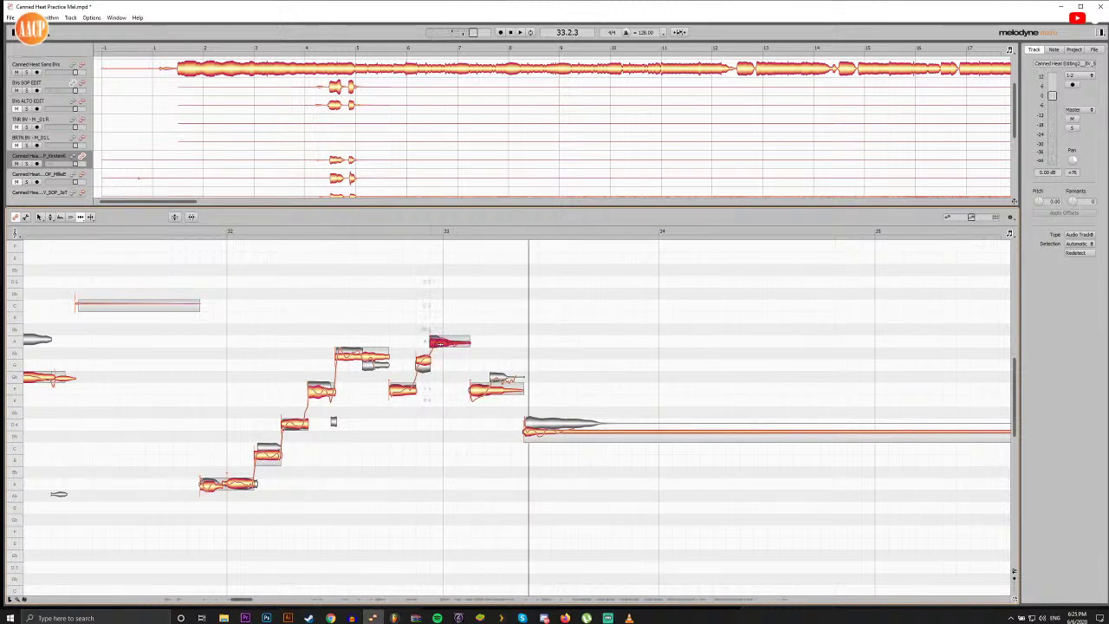
pyautogui.doubleClick(454, 345)
pyautogui.press('F5')
pyautogui.moveTo(455, 347); pyautogui.dragTo(443, 345)
# Step: Snap the short note before the run's highest note to G4 and play the middle of bar 32
pyautogui.click(423, 363)
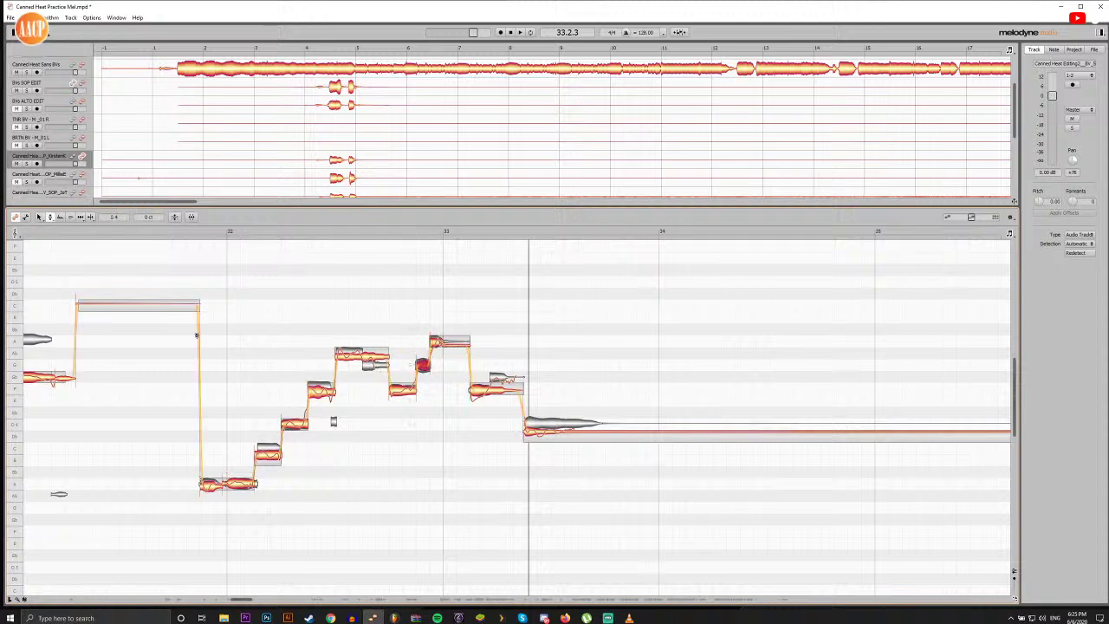
pyautogui.moveTo(305, 232); pyautogui.dragTo(364, 232)
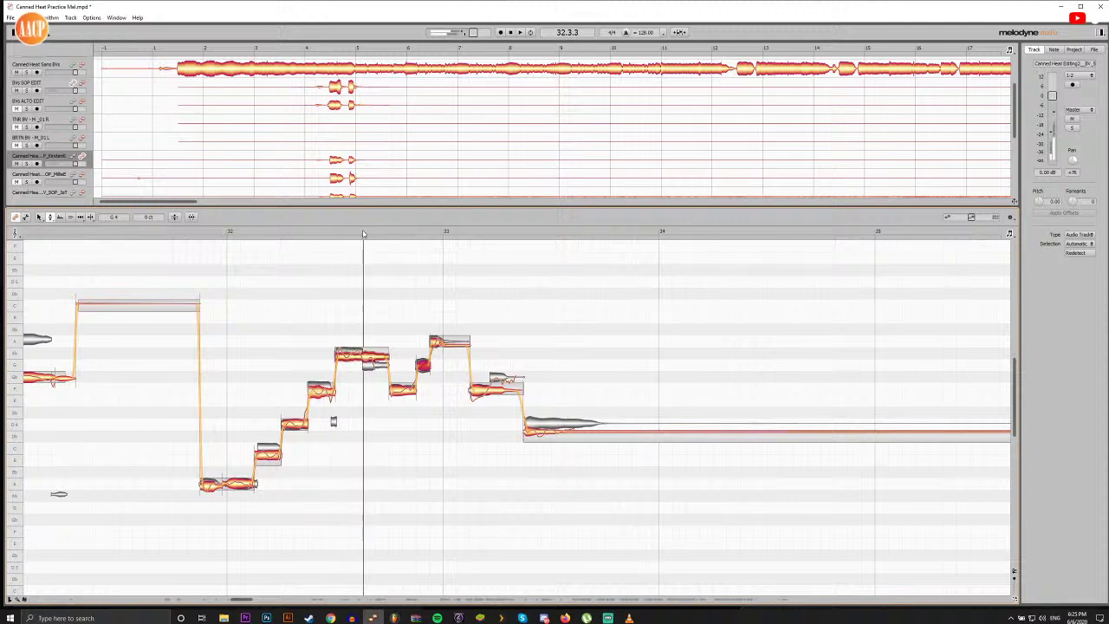
pyautogui.click(309, 234)
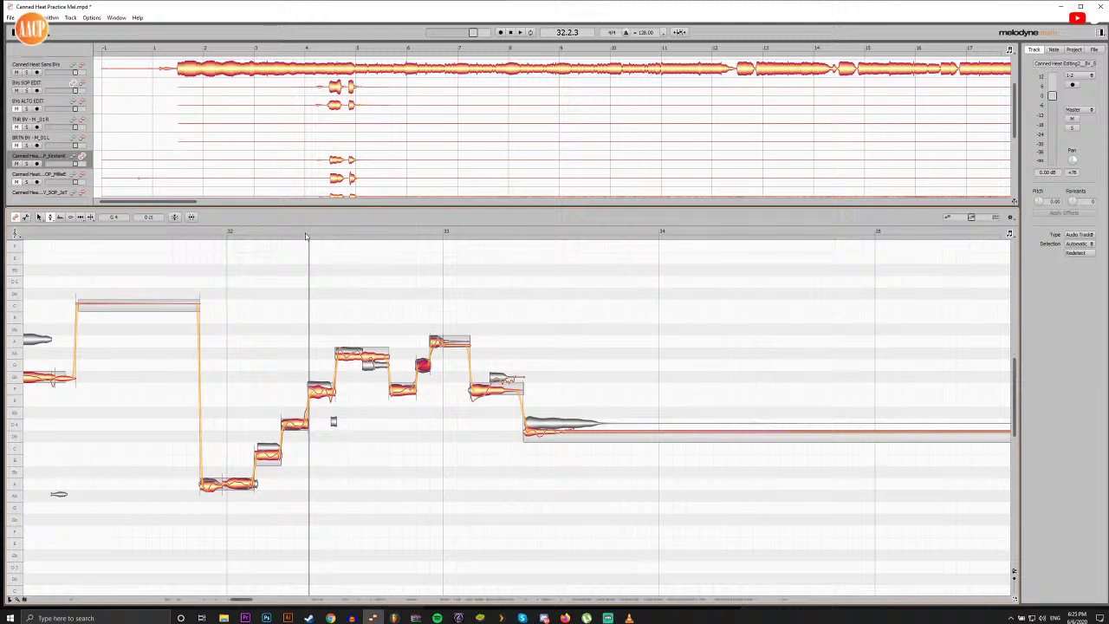
# Step: Play the fifth note of the bar 32 run and split it near its end
pyautogui.moveTo(303, 232); pyautogui.dragTo(339, 234)
pyautogui.press('F6')
pyautogui.doubleClick(327, 394)
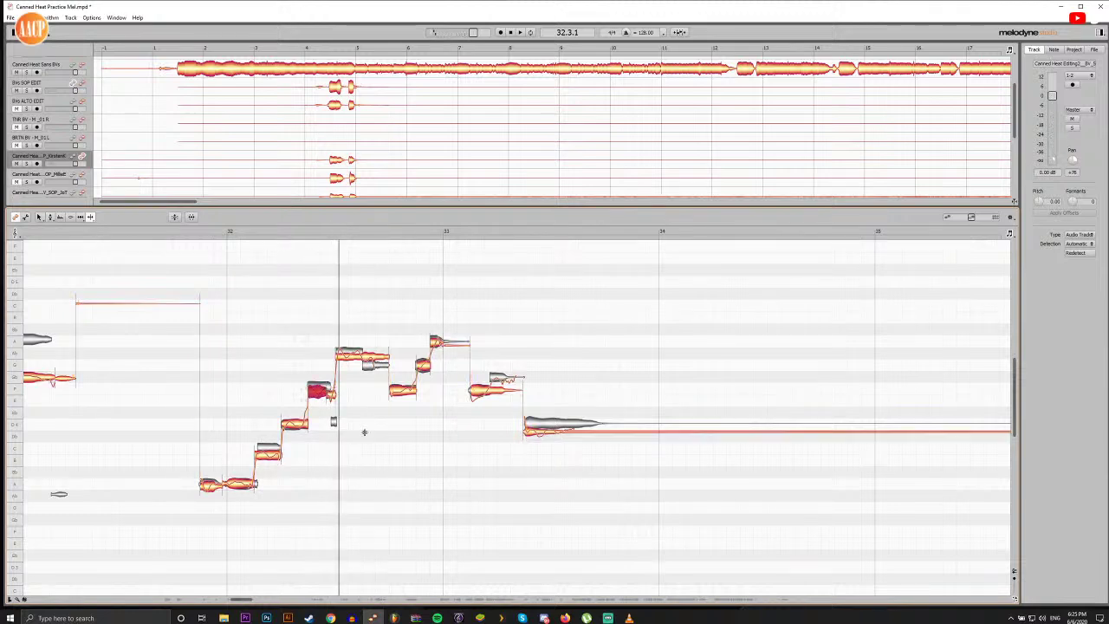
# Step: Fine-tune the timing boundary between the split end of bar 32's fifth note and the long note following it, and play the run's end
pyautogui.press('F5')
pyautogui.moveTo(338, 356); pyautogui.dragTo(345, 357)
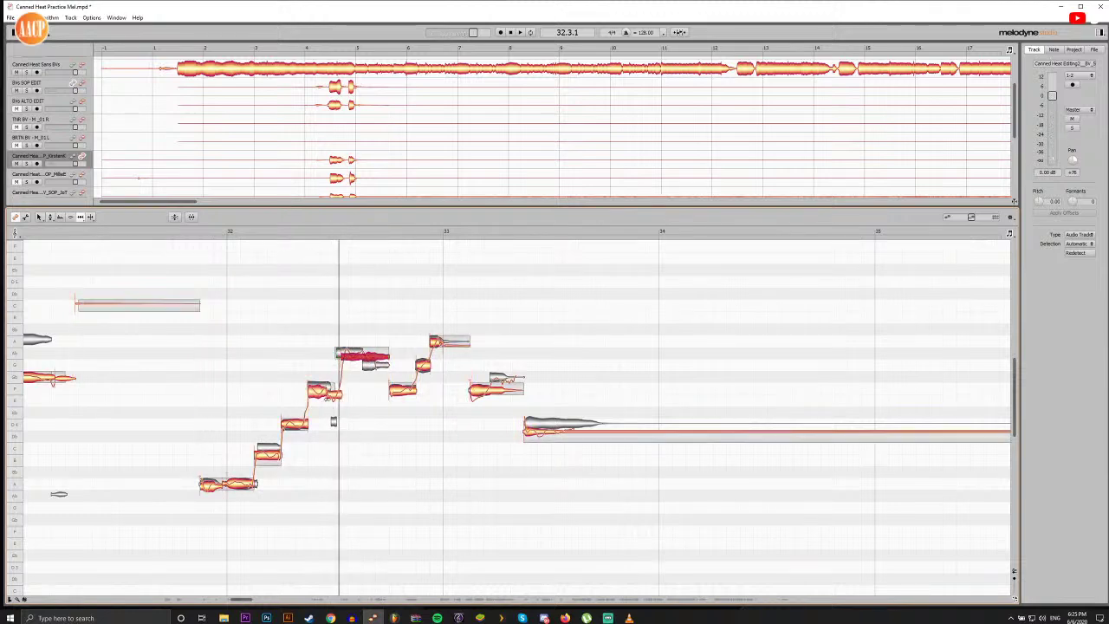
pyautogui.moveTo(331, 396); pyautogui.dragTo(335, 396)
pyautogui.moveTo(344, 356); pyautogui.dragTo(339, 356)
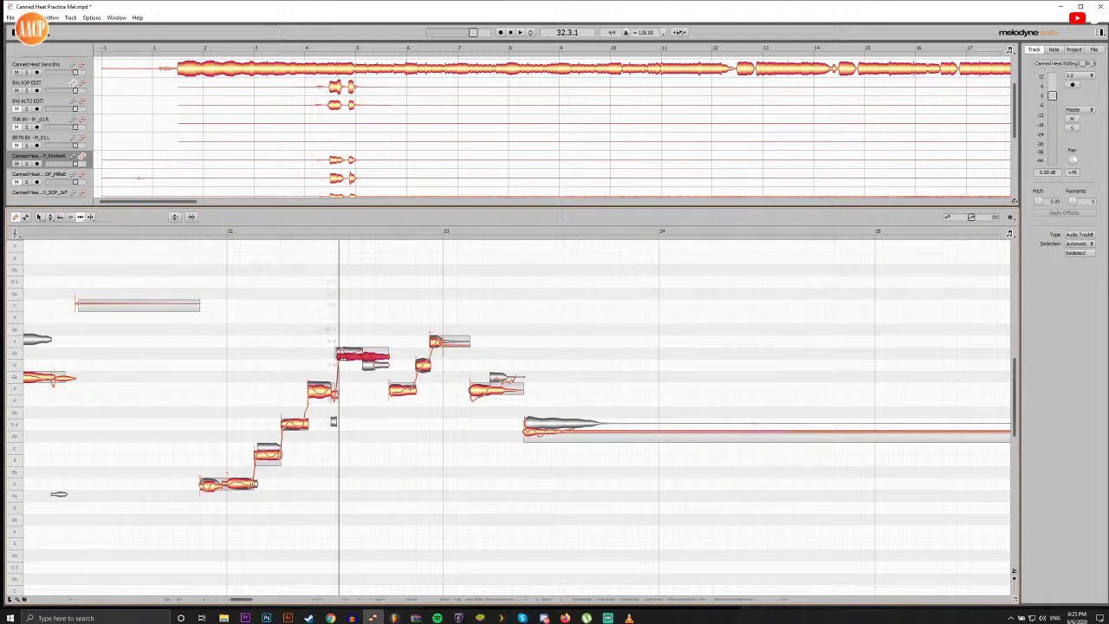
pyautogui.click(307, 236)
pyautogui.click(304, 234)
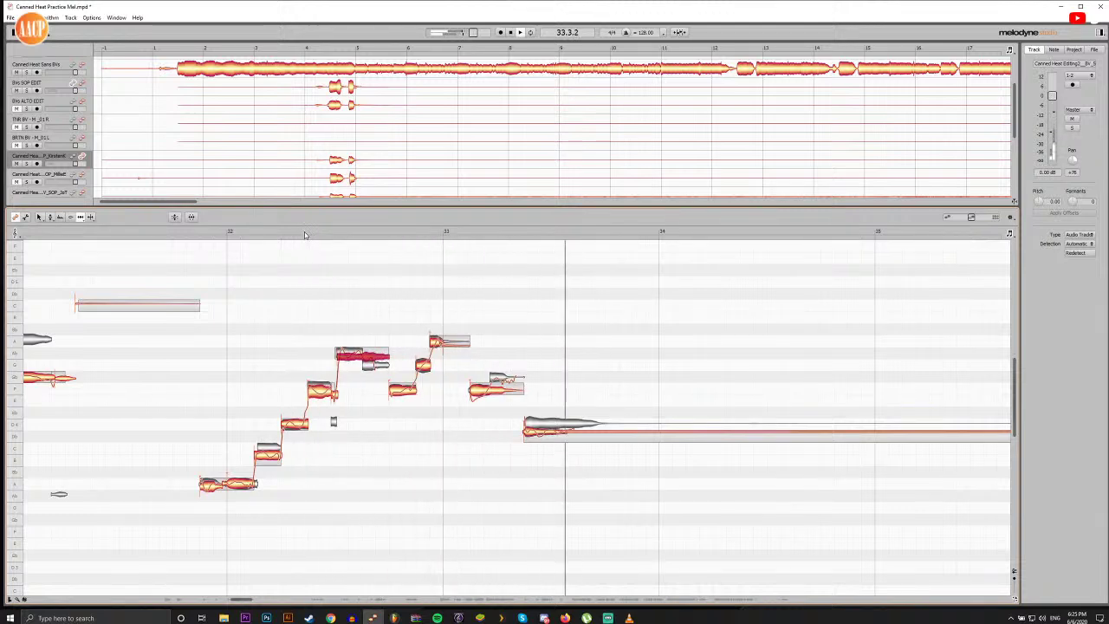
pyautogui.click(304, 235)
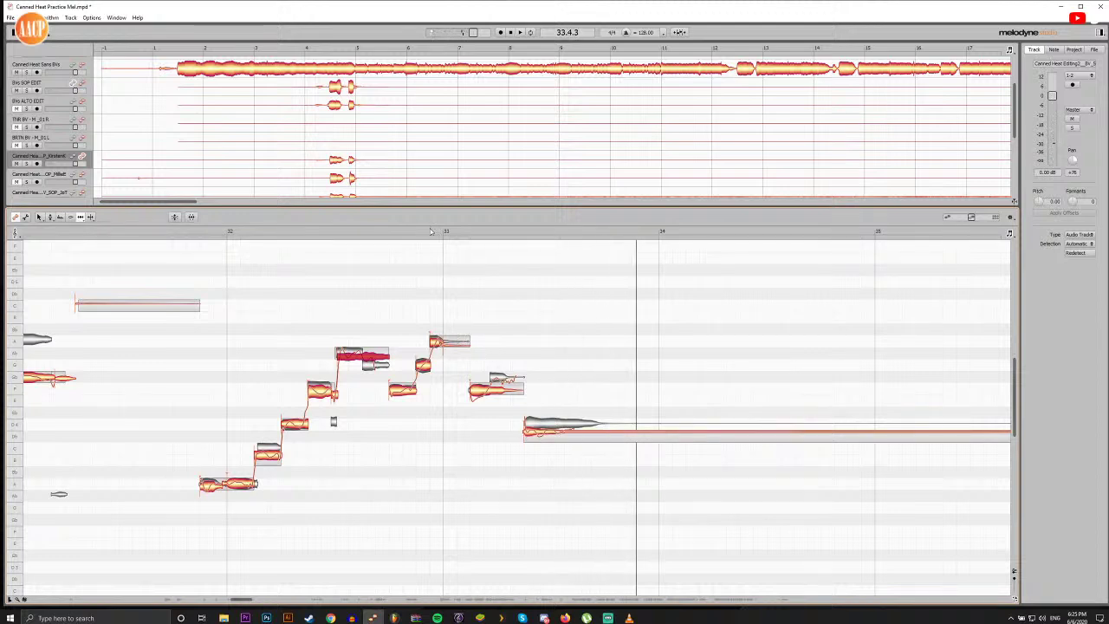
# Step: Stretch the run's highest note at bar 33 longer, play it, and pull its end back earlier
pyautogui.moveTo(422, 233); pyautogui.dragTo(439, 234)
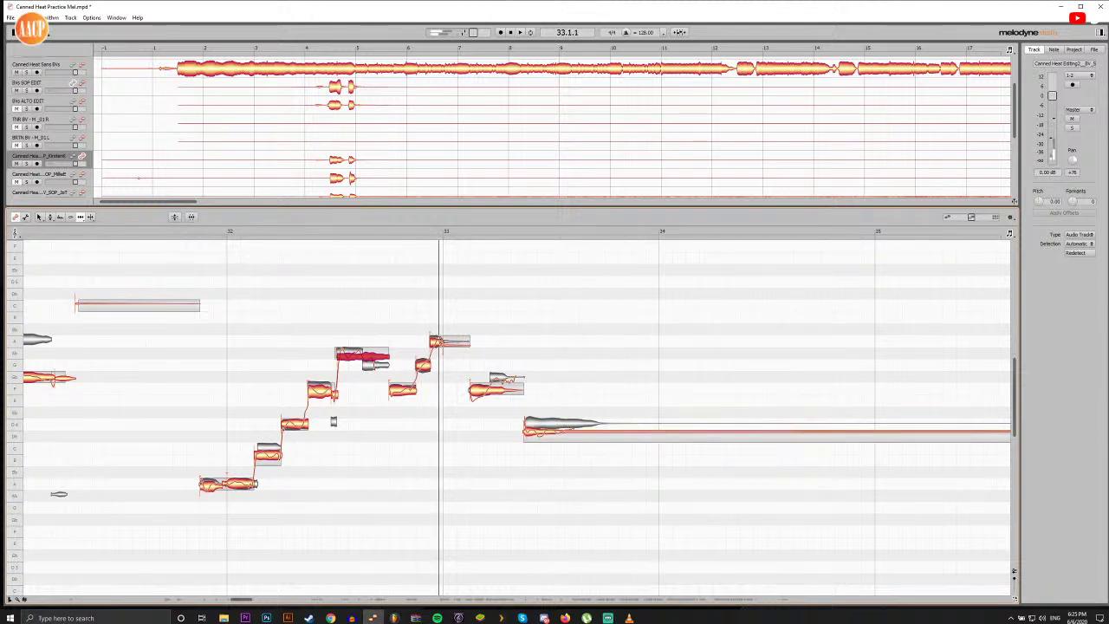
pyautogui.click(459, 343)
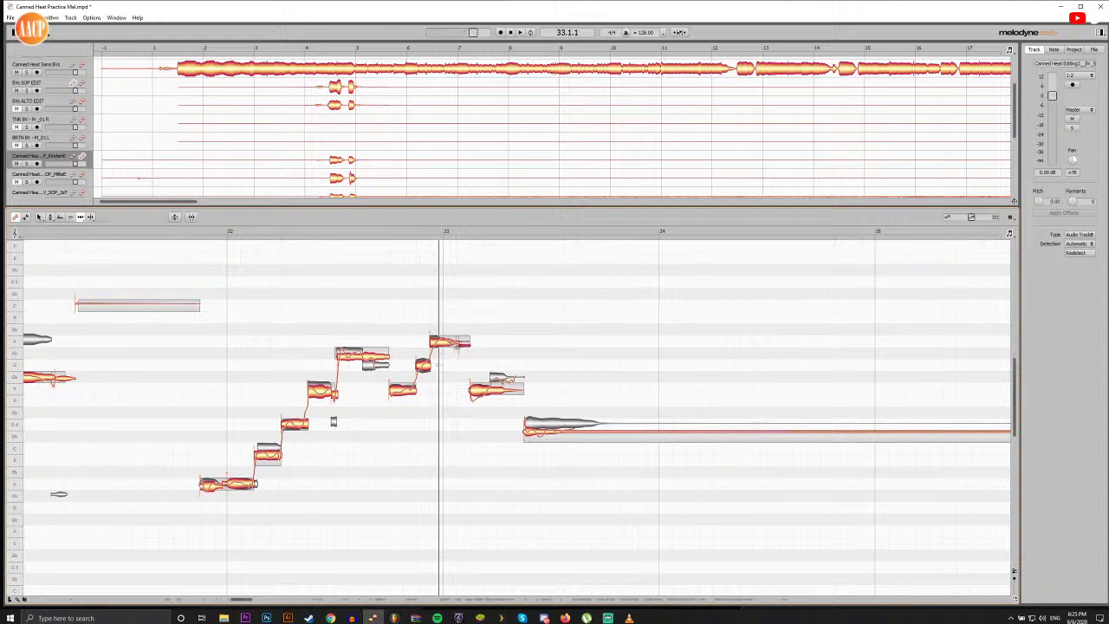
pyautogui.click(422, 235)
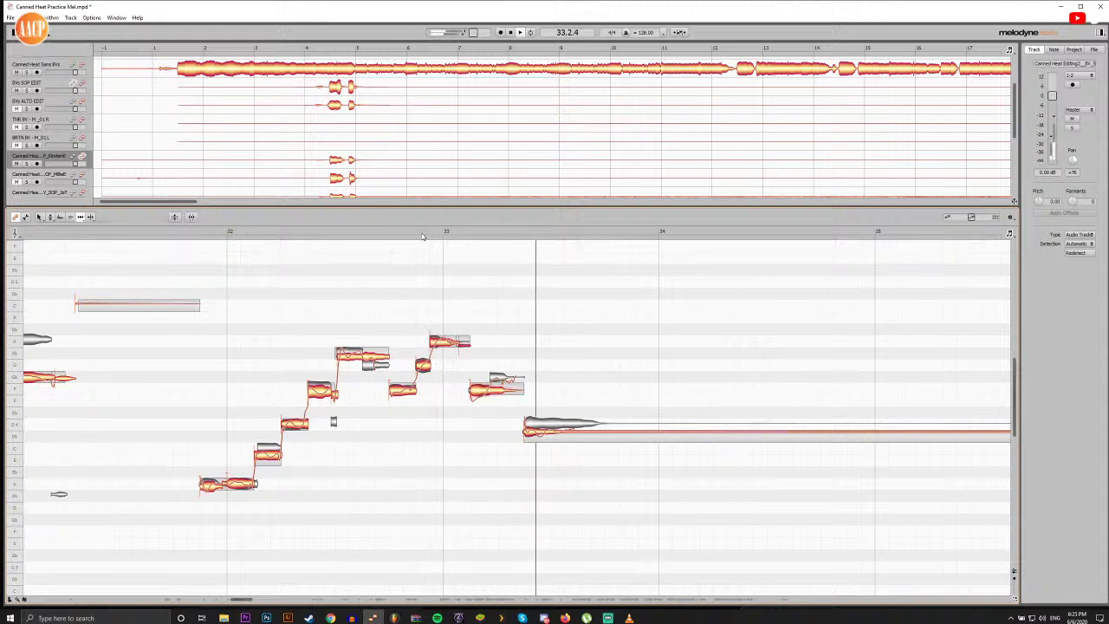
pyautogui.press('space')
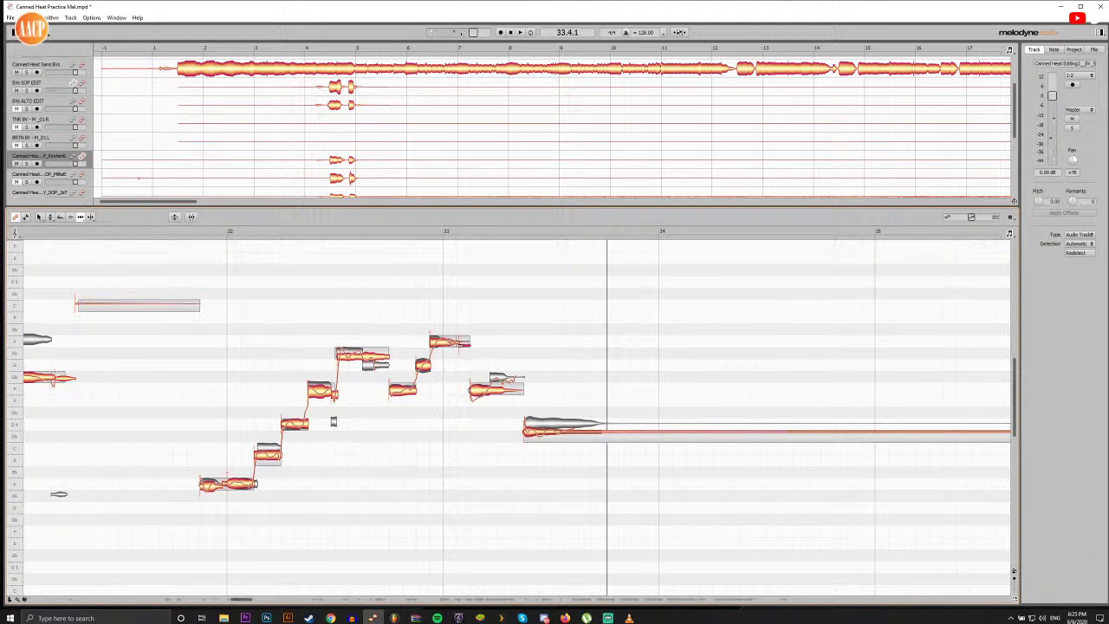
pyautogui.click(462, 343)
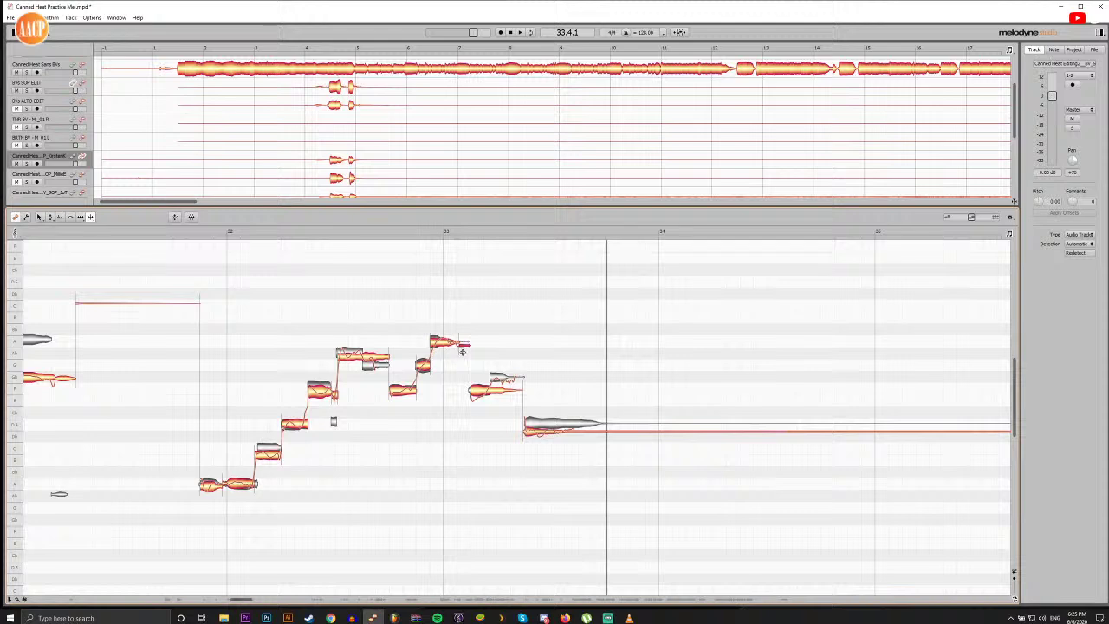
pyautogui.hotkey('ctrl', 'a')
pyautogui.moveTo(458, 345); pyautogui.dragTo(447, 345)
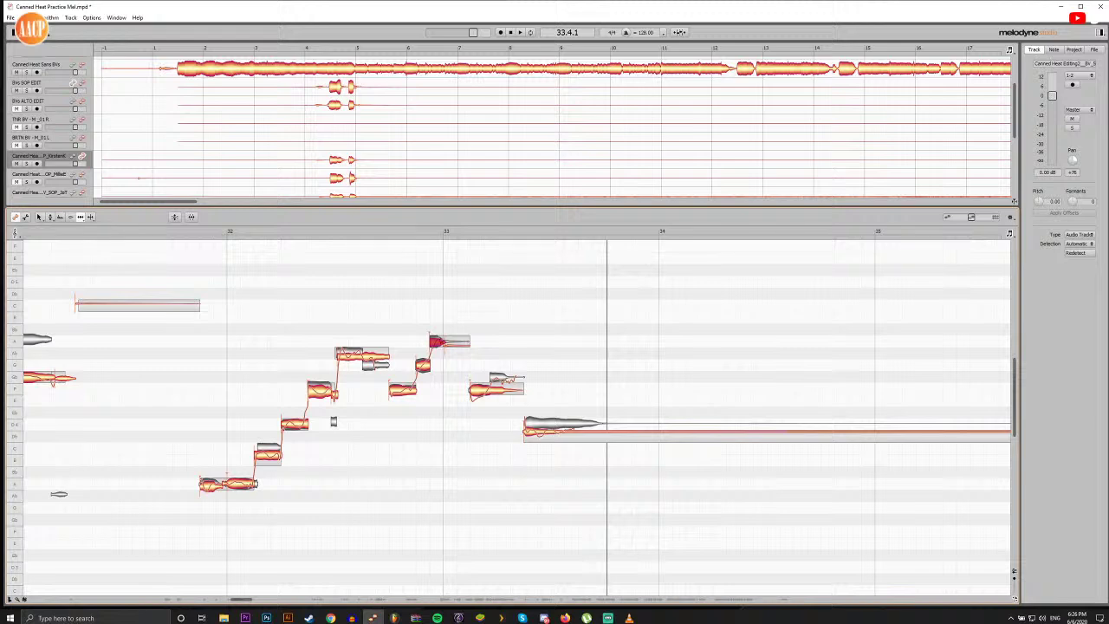
# Step: Snap the run's first note before bar 32 to A3 and play the run through bar 33
pyautogui.click(197, 234)
pyautogui.press('F2')
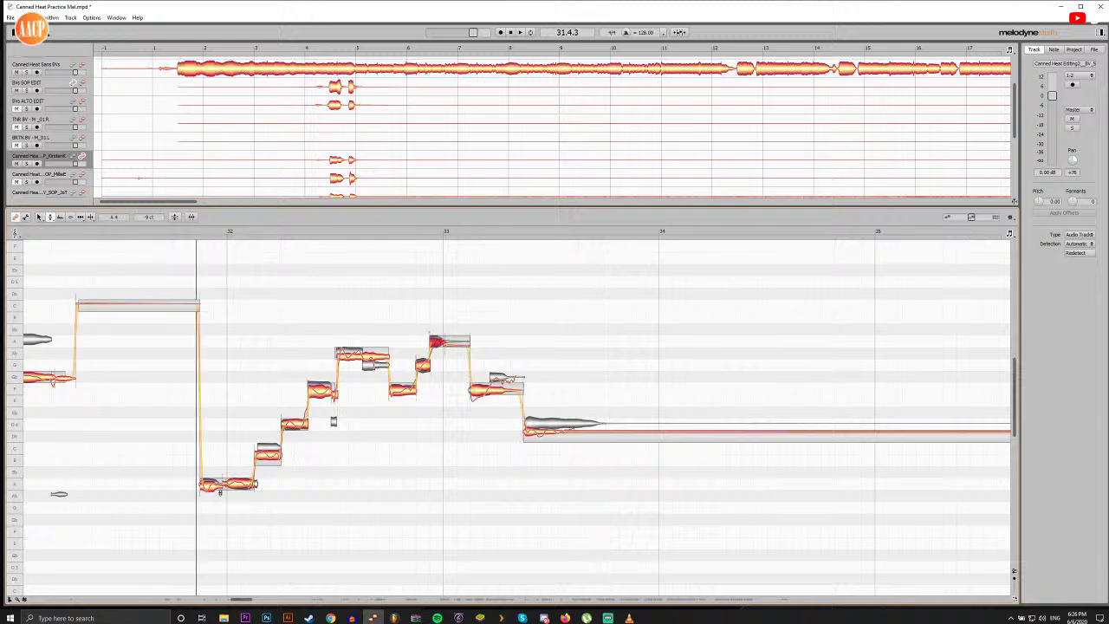
pyautogui.click(210, 486)
pyautogui.press('space')
pyautogui.press('space')
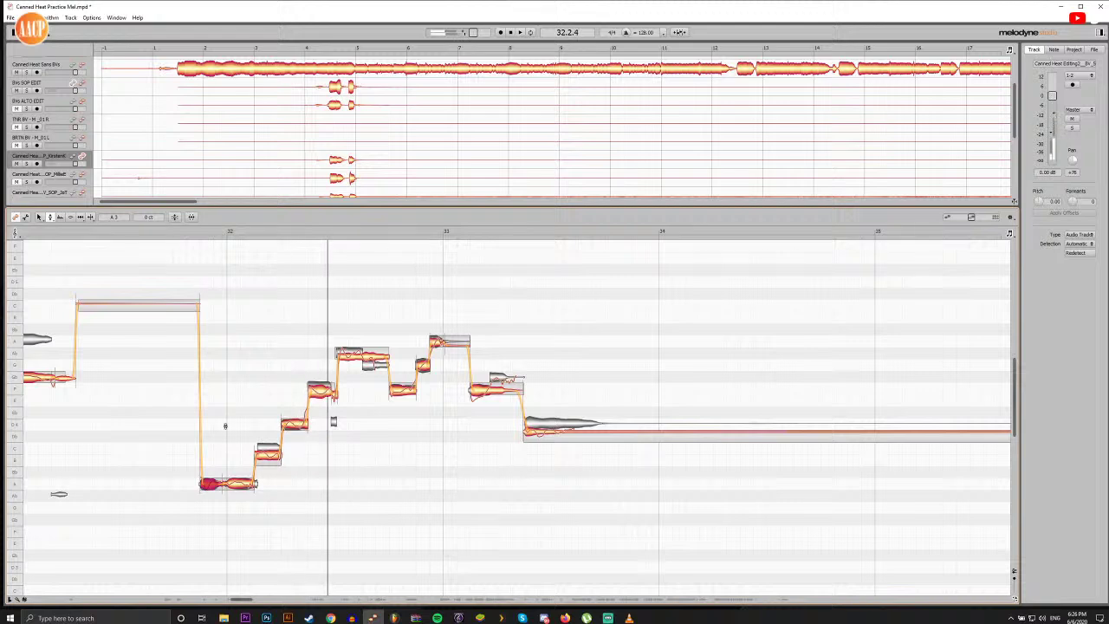
pyautogui.click(194, 234)
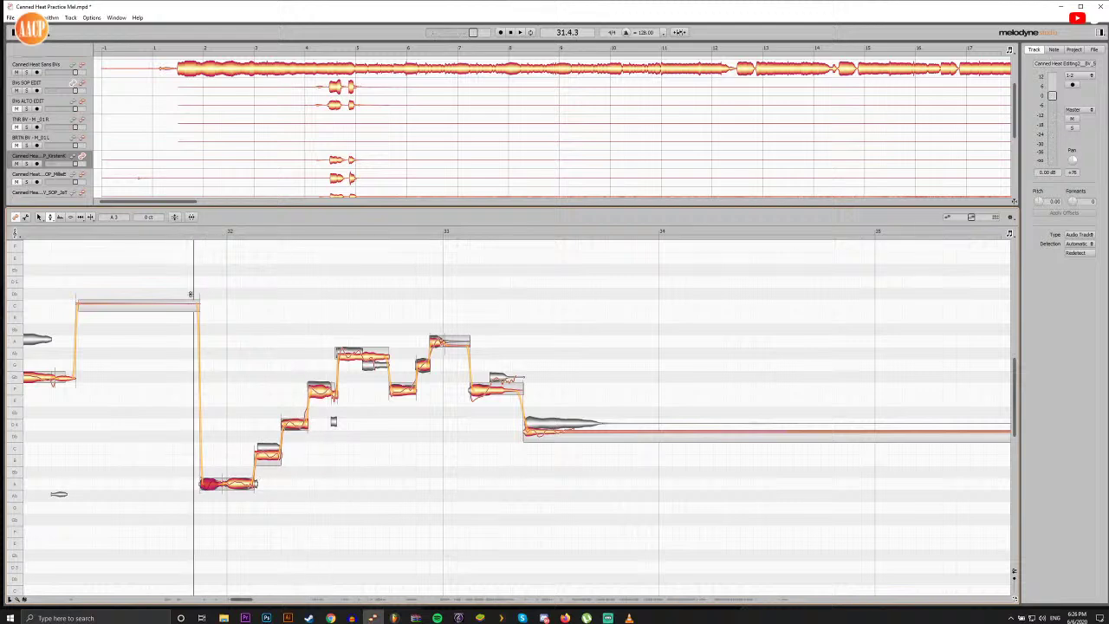
pyautogui.click(202, 233)
pyautogui.press('space')
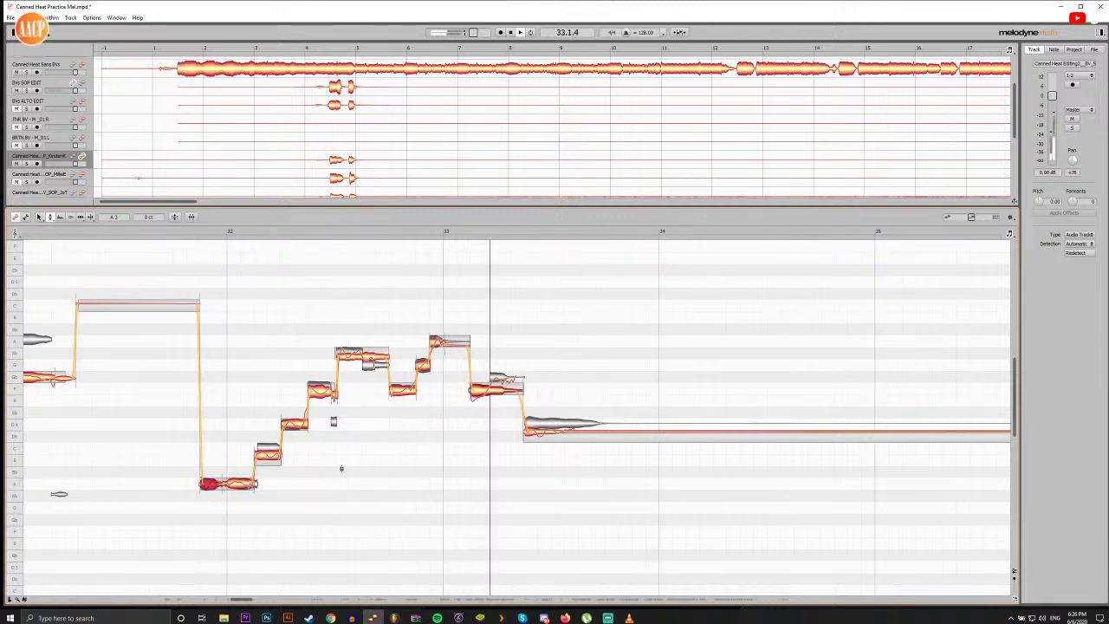
pyautogui.press('space')
# Step: Split the long held note in bar 33, move its silent tail up to F4, and extend the sounding part
pyautogui.press('F6')
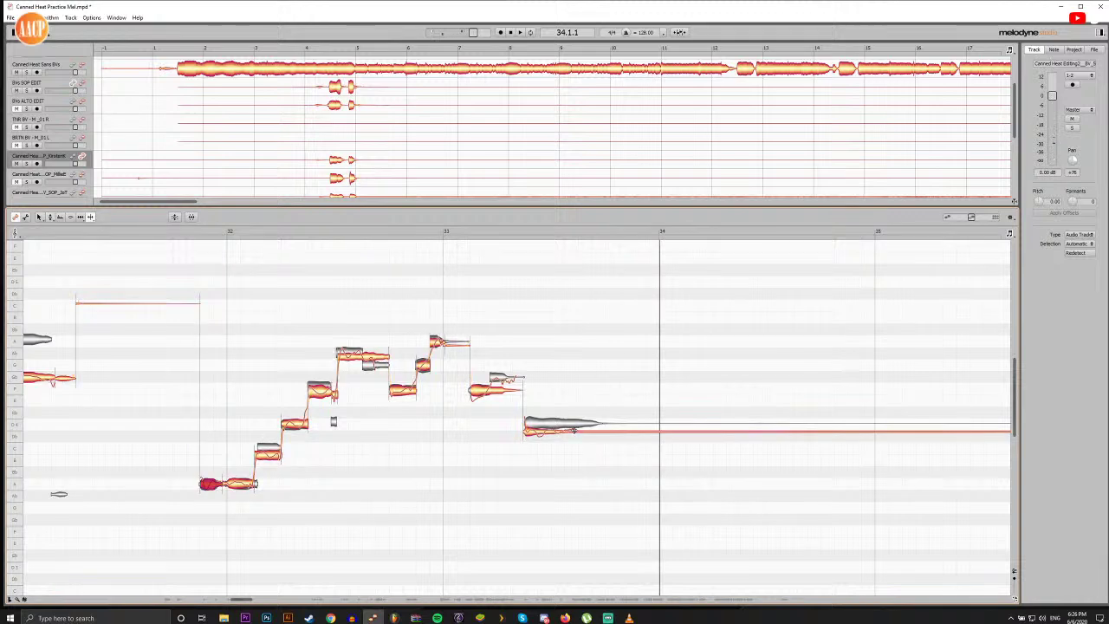
pyautogui.doubleClick(575, 432)
pyautogui.press('F5')
pyautogui.moveTo(576, 395); pyautogui.dragTo(608, 395)
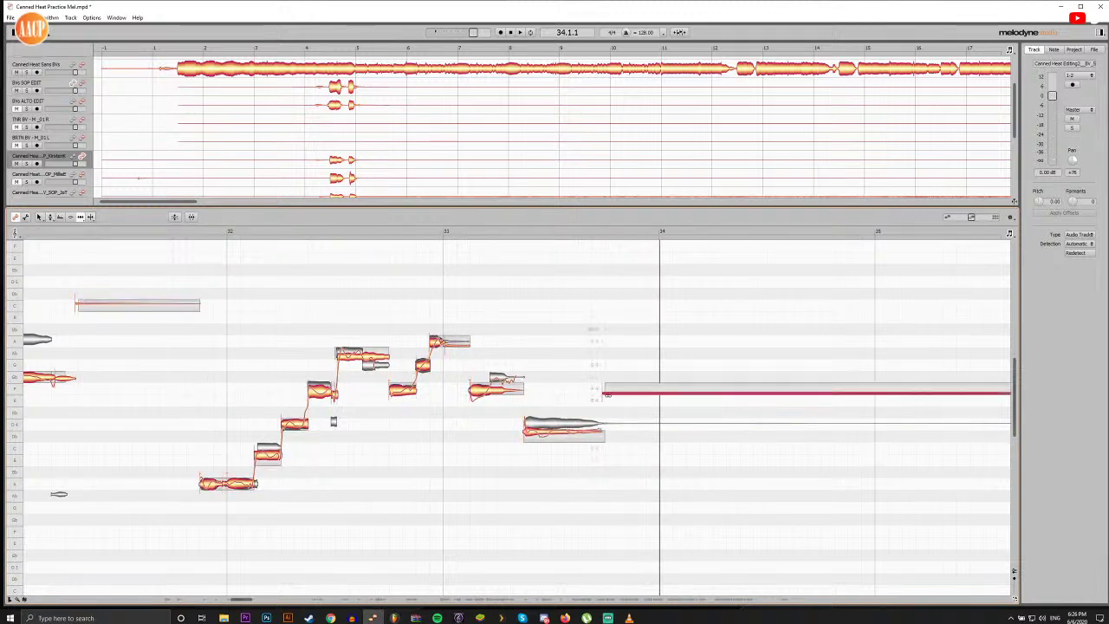
# Step: Set the held note in bar 33 to D4, play it, and raise its level
pyautogui.click(545, 424)
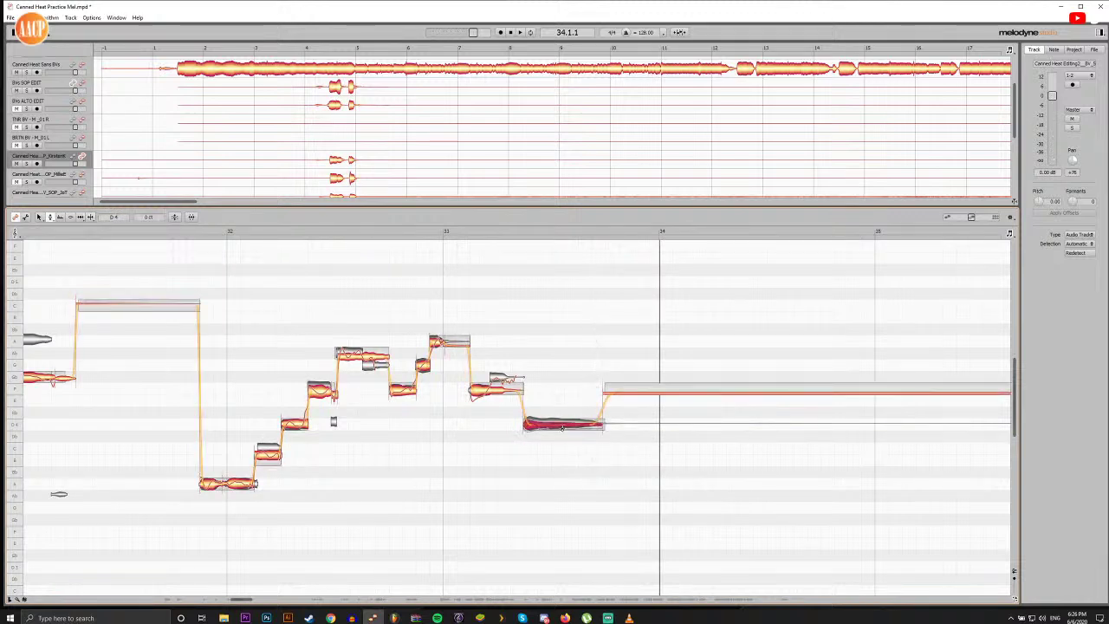
pyautogui.click(514, 234)
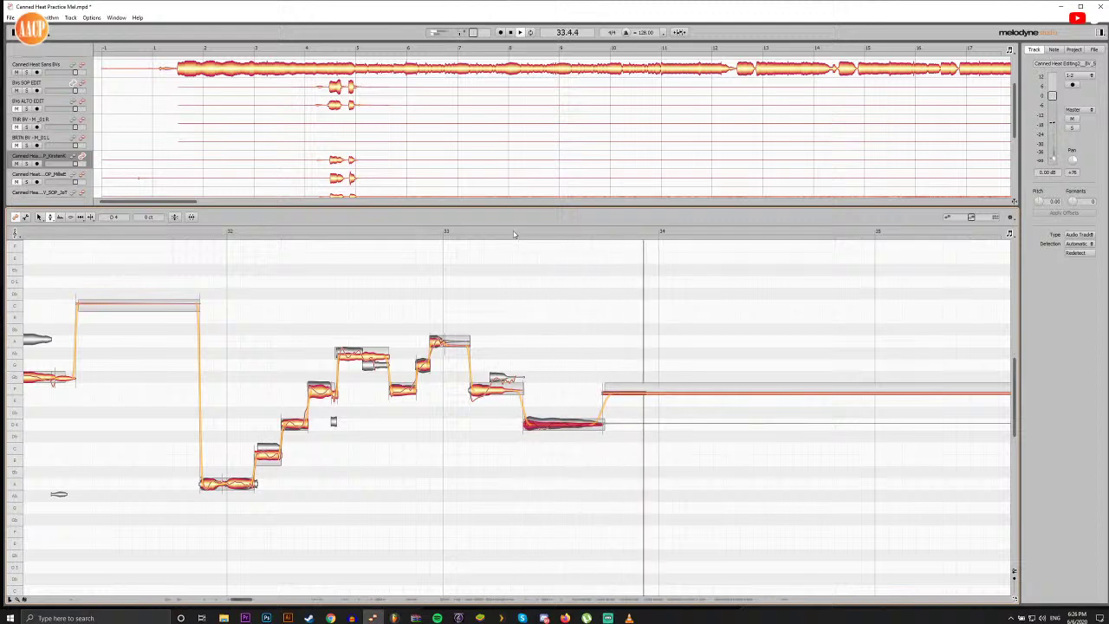
pyautogui.press('space')
pyautogui.press('F4')
pyautogui.moveTo(554, 425); pyautogui.dragTo(554, 415)
pyautogui.press('space')
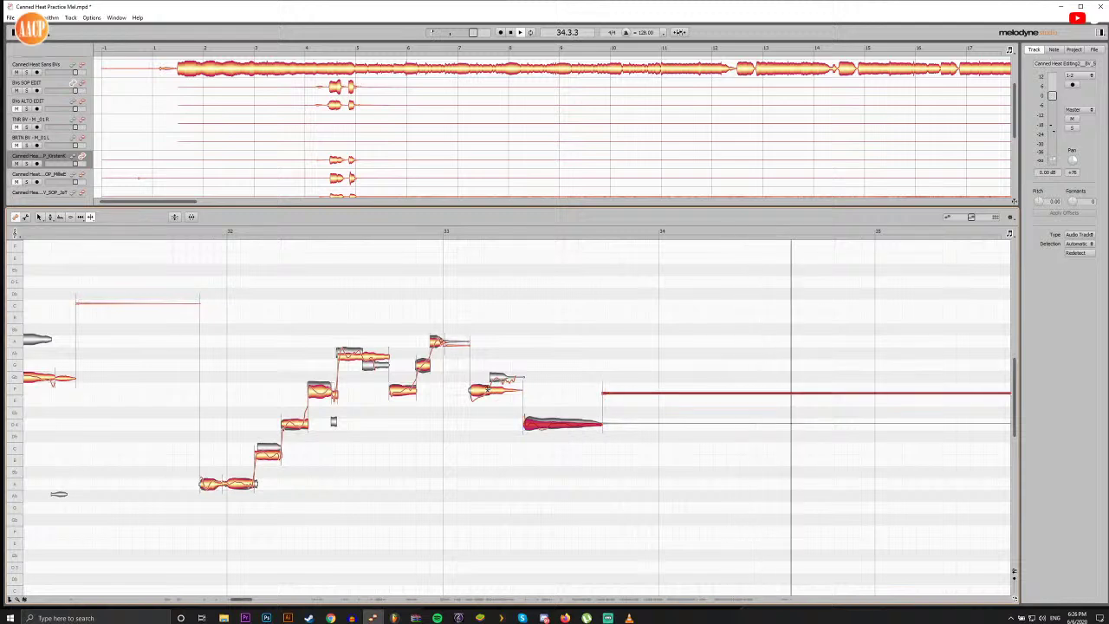
# Step: Split the note before the held D4, set its first part to F4, snap its second part to pitch, and play the run
pyautogui.doubleClick(487, 390)
pyautogui.press('F2')
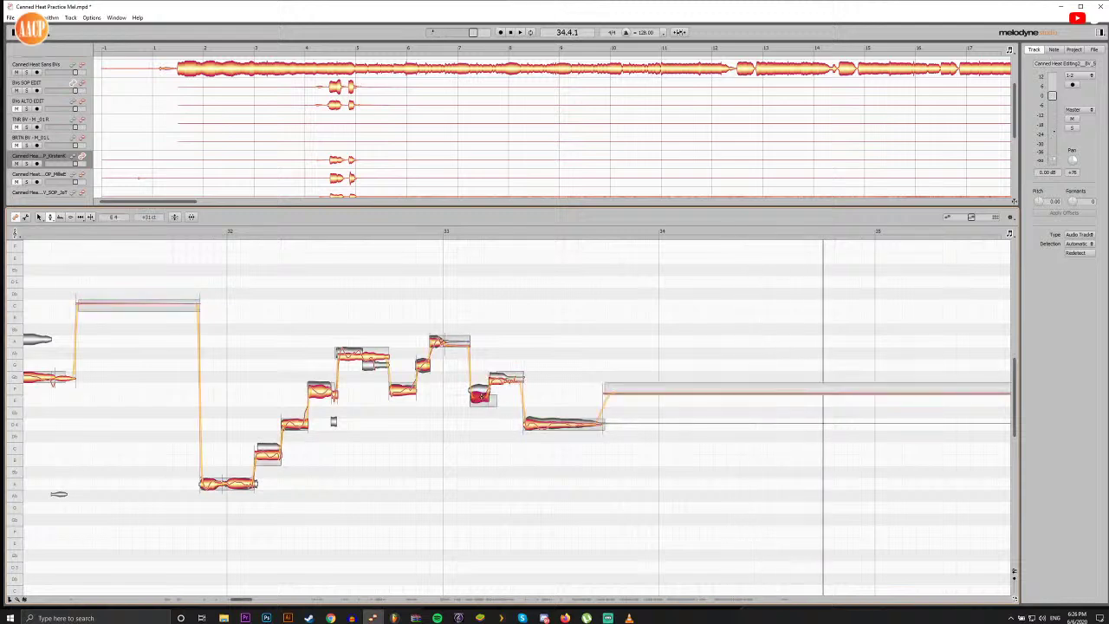
pyautogui.doubleClick(481, 398)
pyautogui.doubleClick(503, 379)
pyautogui.moveTo(480, 402); pyautogui.dragTo(480, 391)
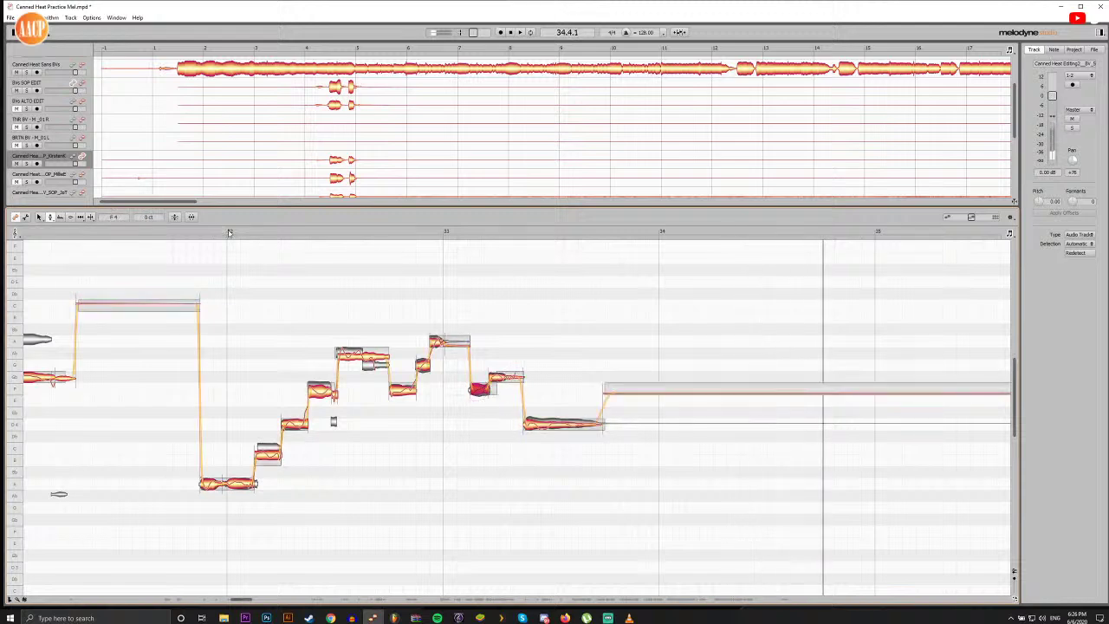
pyautogui.doubleClick(188, 231)
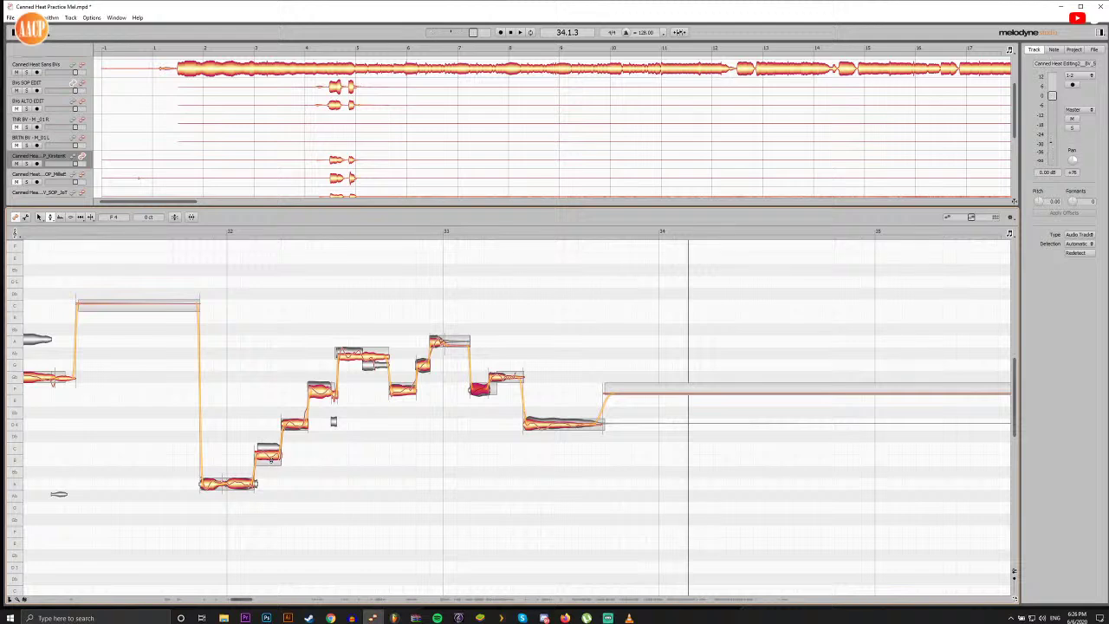
# Step: Snap all of the run's notes to the nearest semitone, raise the note after the opening A3 to C4, and play the result
pyautogui.moveTo(202, 286); pyautogui.dragTo(649, 520)
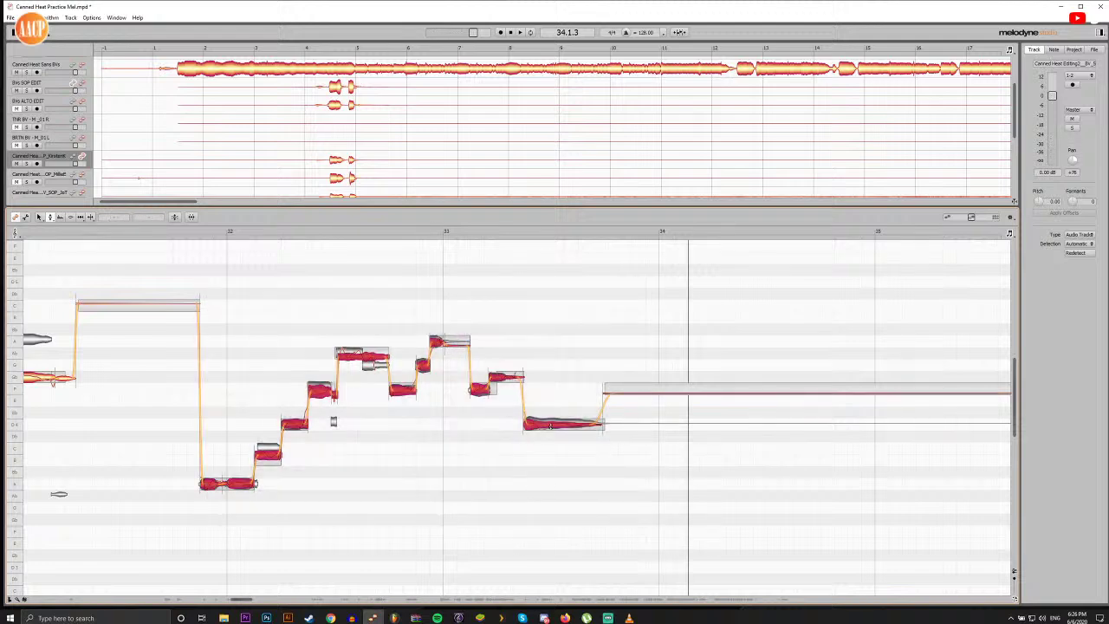
pyautogui.doubleClick(546, 423)
pyautogui.click(354, 474)
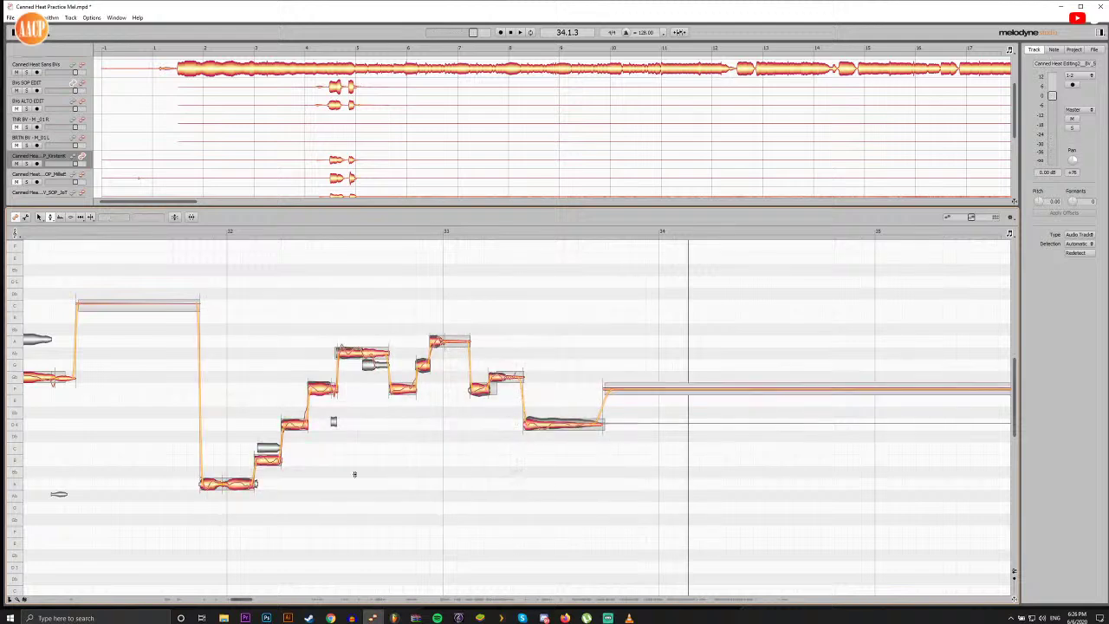
pyautogui.moveTo(263, 460); pyautogui.dragTo(265, 449)
pyautogui.press('space')
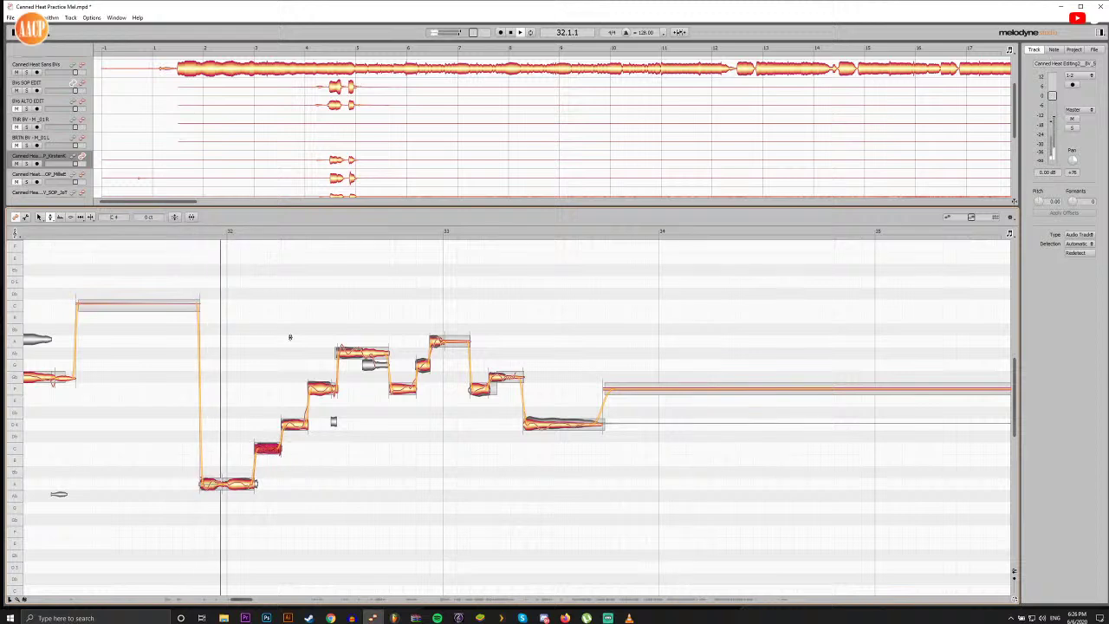
pyautogui.press('space')
# Step: Split the long note in mid bar 32, set its first half to Ab4 and its second half to G4, and play it
pyautogui.press('F6')
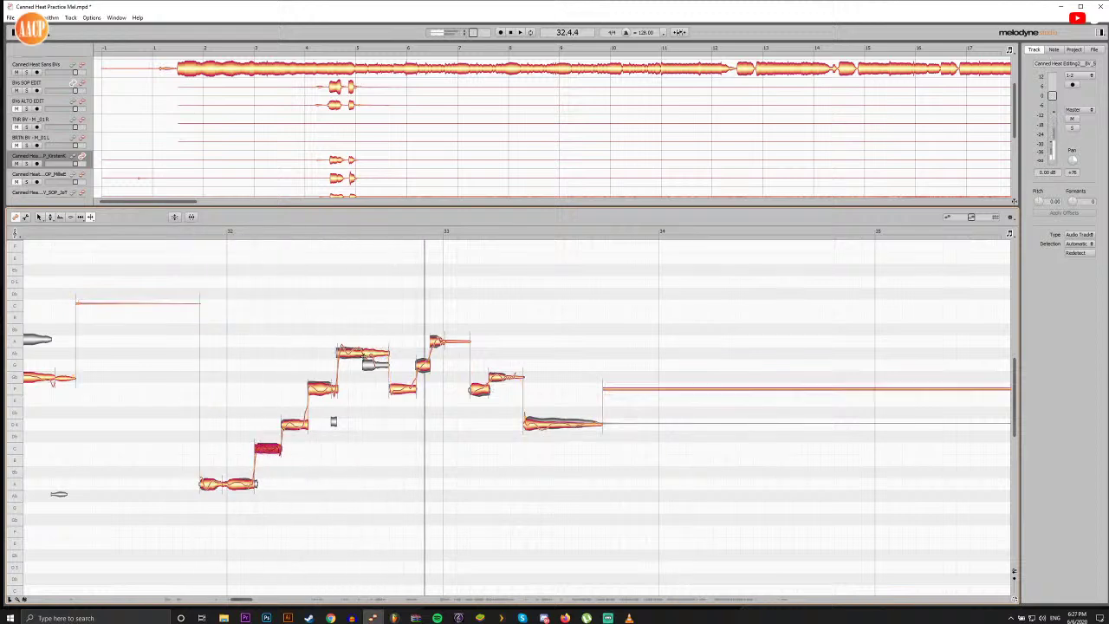
pyautogui.doubleClick(363, 354)
pyautogui.press('F2')
pyautogui.doubleClick(374, 356)
pyautogui.doubleClick(351, 352)
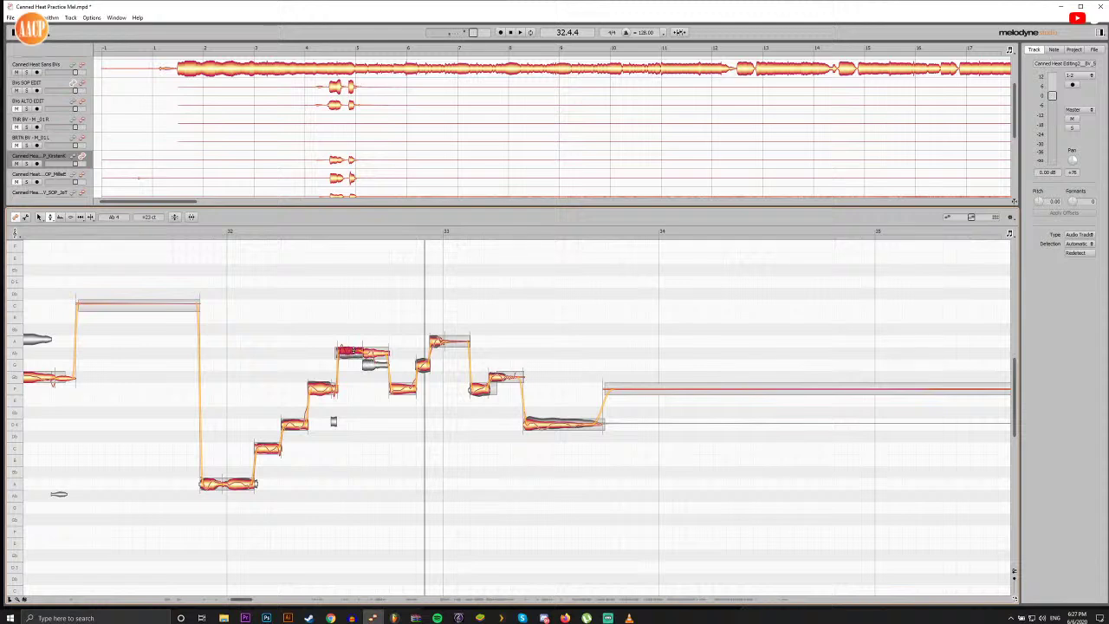
pyautogui.click(374, 353)
pyautogui.moveTo(373, 353); pyautogui.dragTo(374, 365)
pyautogui.doubleClick(318, 232)
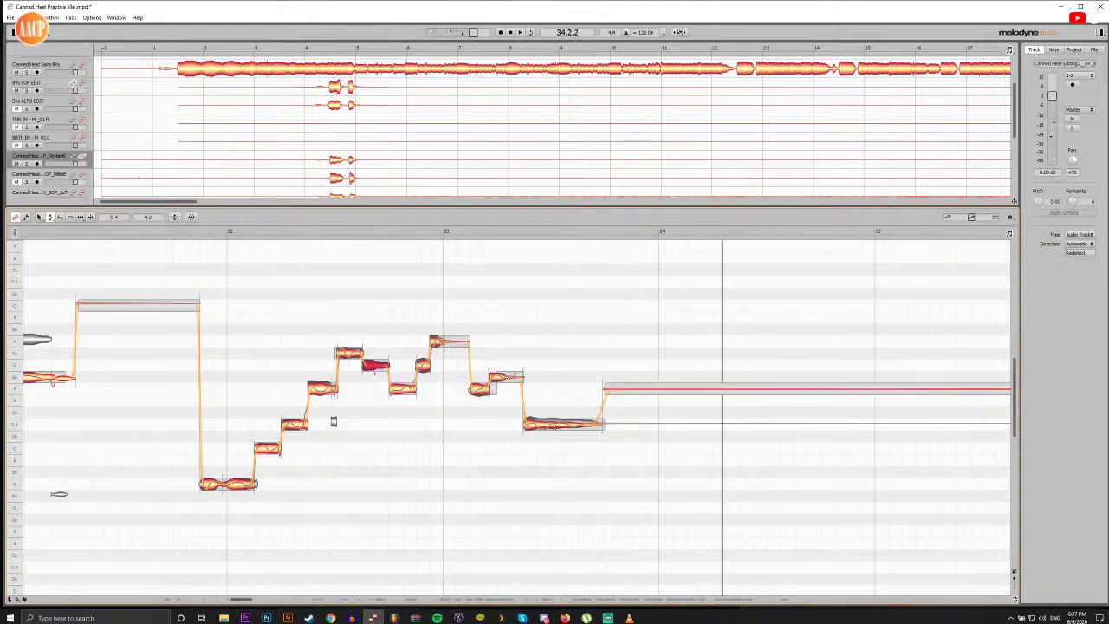
# Step: Raise the level of the held D4 in bar 33 to +6.00 dB and play the run
pyautogui.click(555, 423)
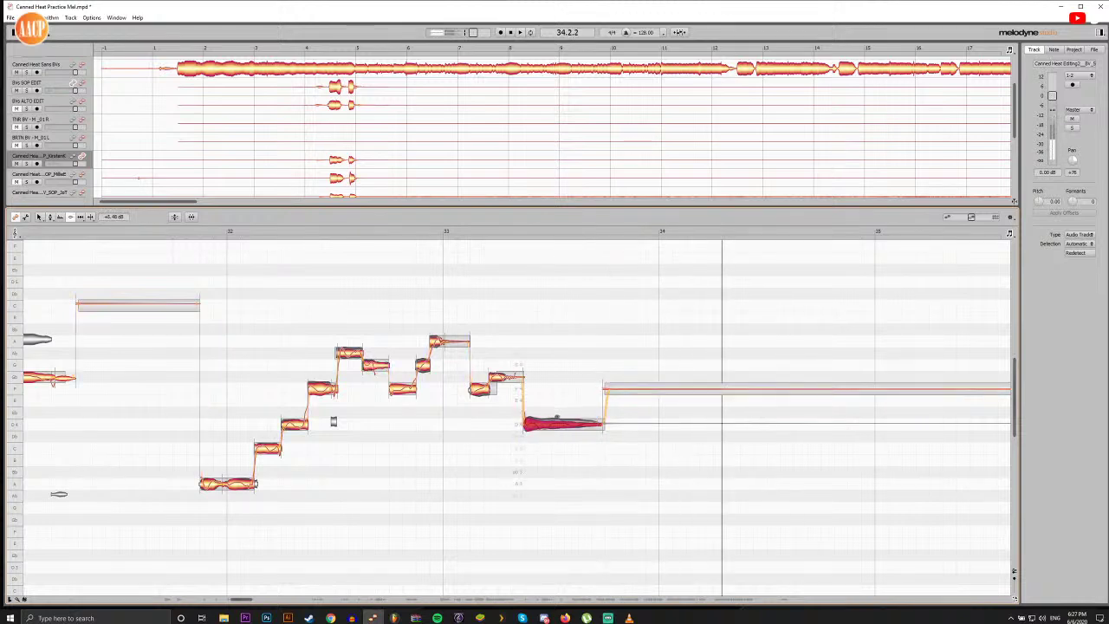
pyautogui.press('space')
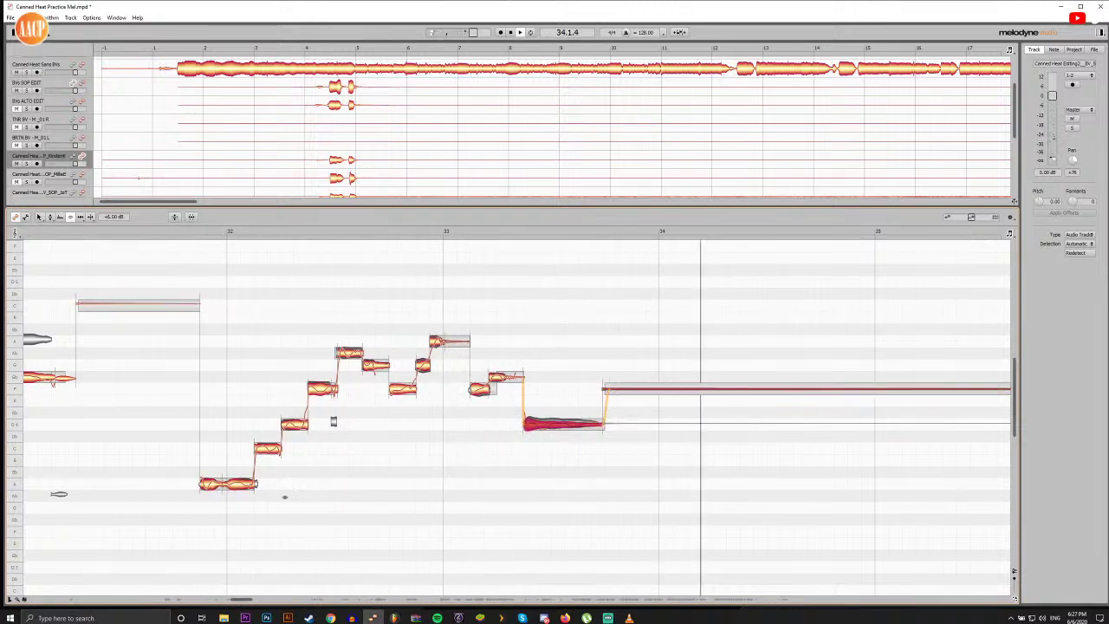
pyautogui.press('space')
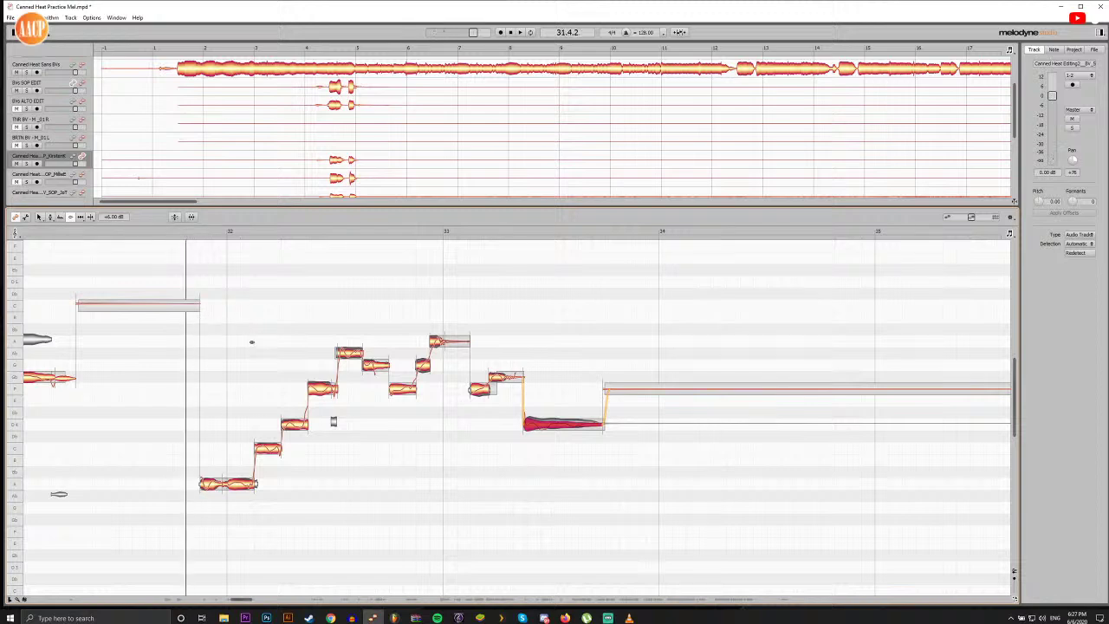
# Step: Reduce the pitch modulation of all the run's notes to 0.0 % and play the run against the reference
pyautogui.press('F2')
pyautogui.press('F2')
pyautogui.moveTo(211, 272); pyautogui.dragTo(587, 516)
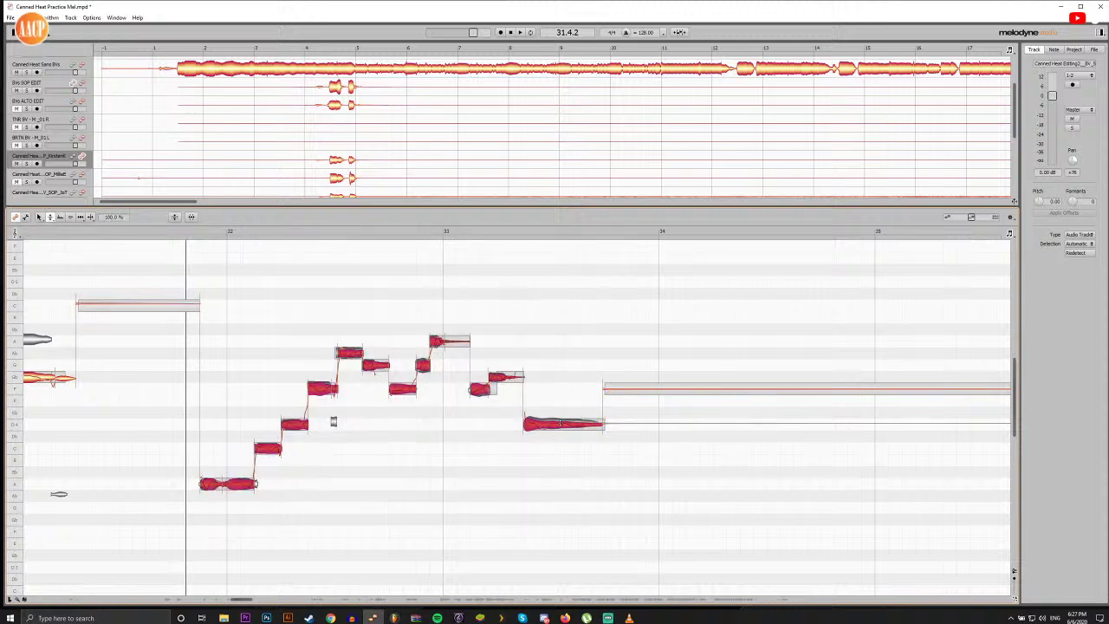
pyautogui.doubleClick(560, 423)
pyautogui.doubleClick(184, 233)
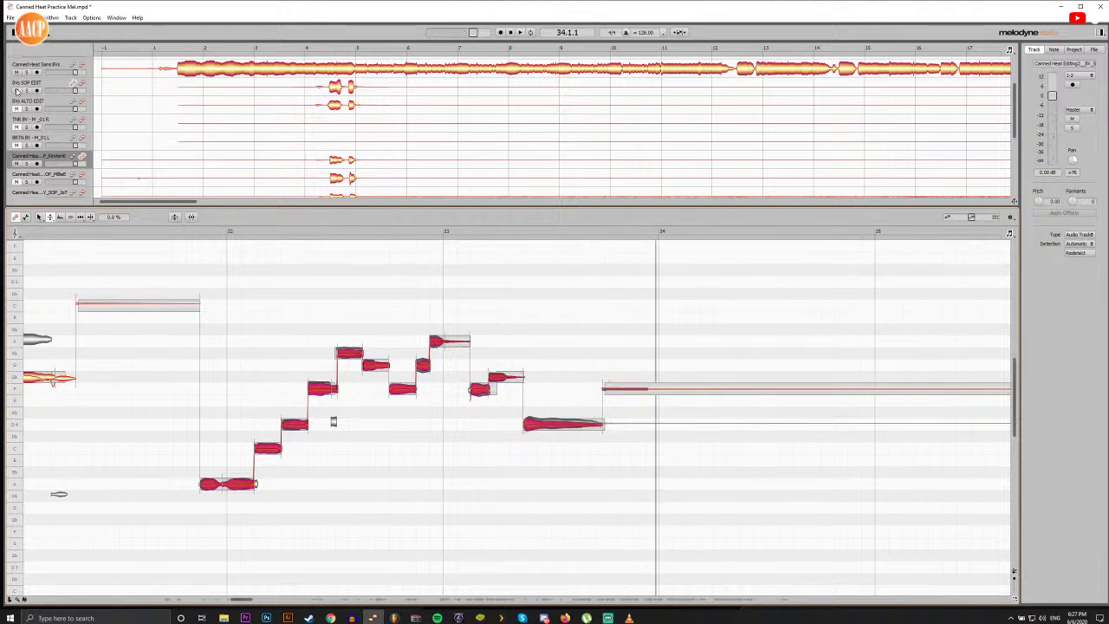
pyautogui.click(193, 234)
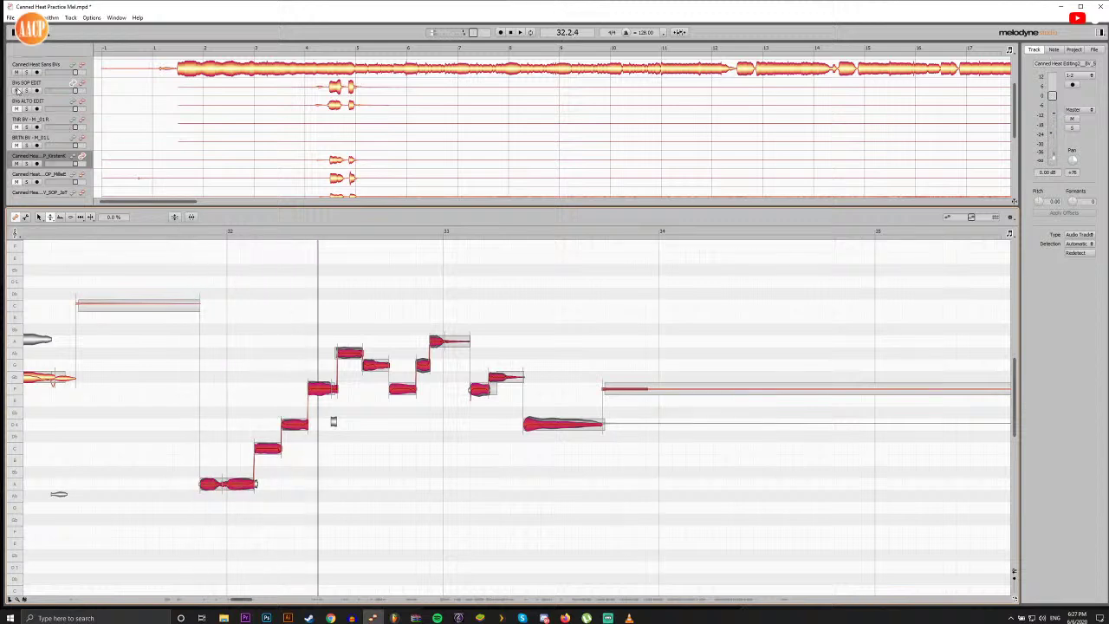
pyautogui.scroll(1, 17, 91)
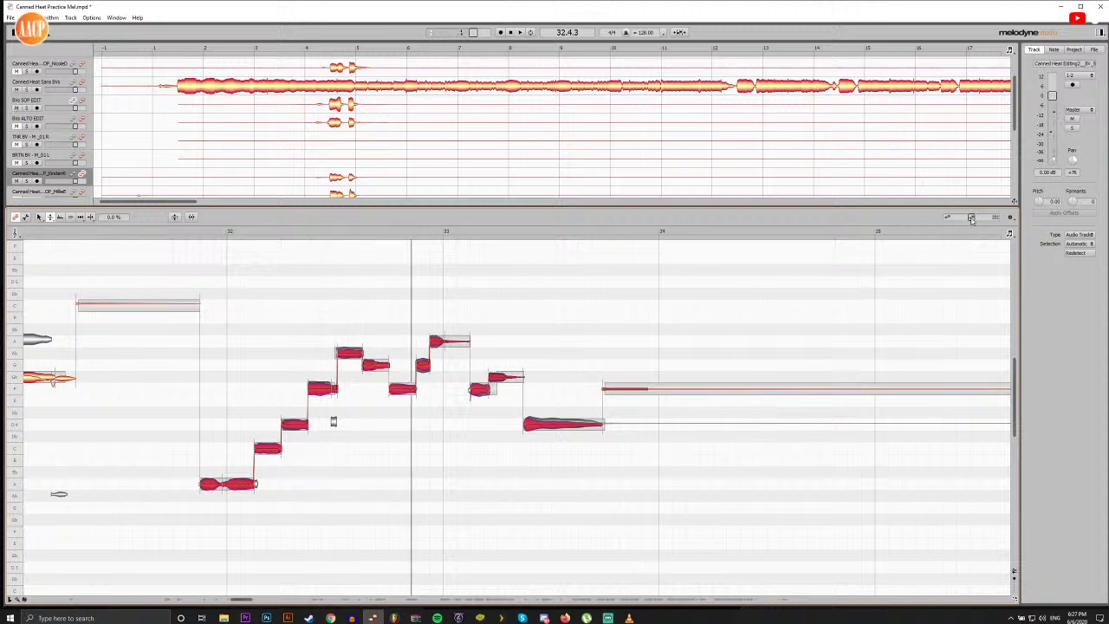
# Step: Play the run from the end of bar 31 to bar 33 on its own, without the reference tracks
pyautogui.doubleClick(192, 232)
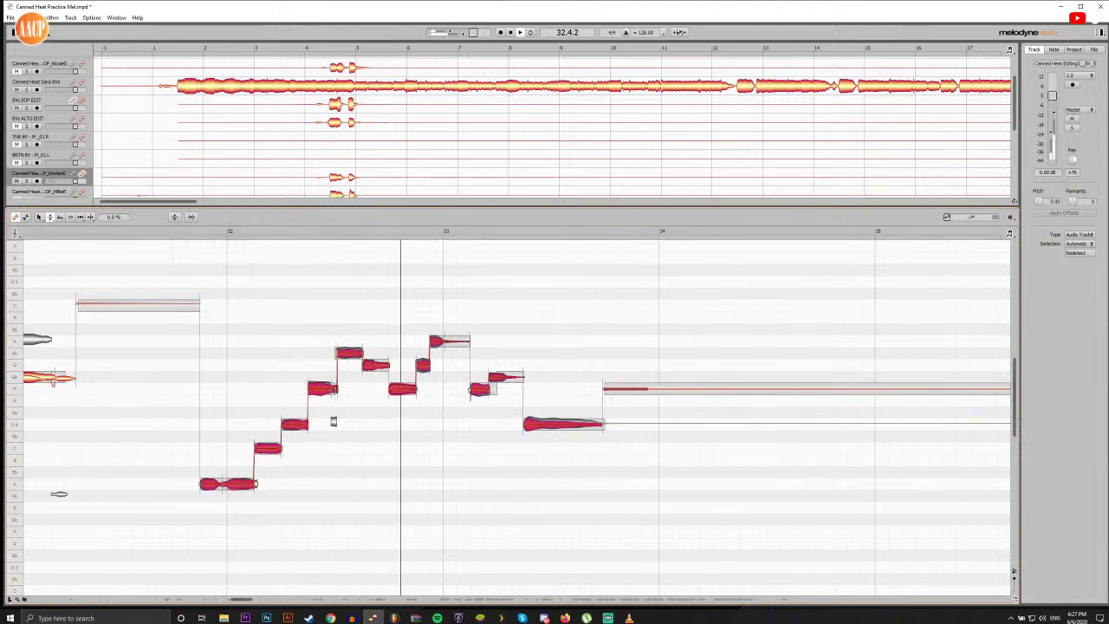
pyautogui.press('space')
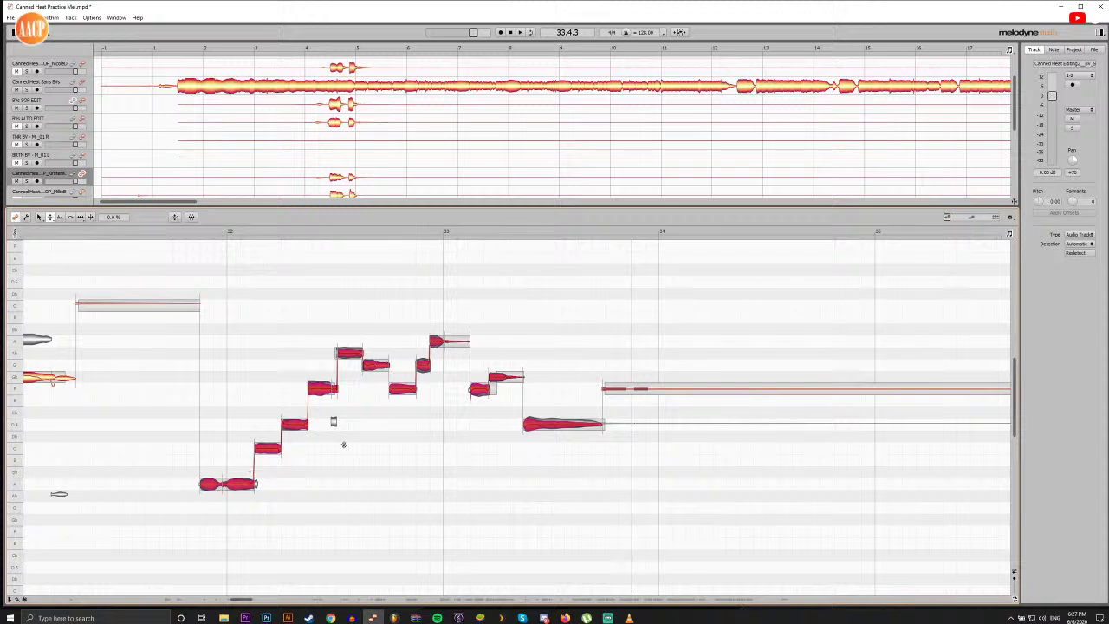
pyautogui.click(198, 236)
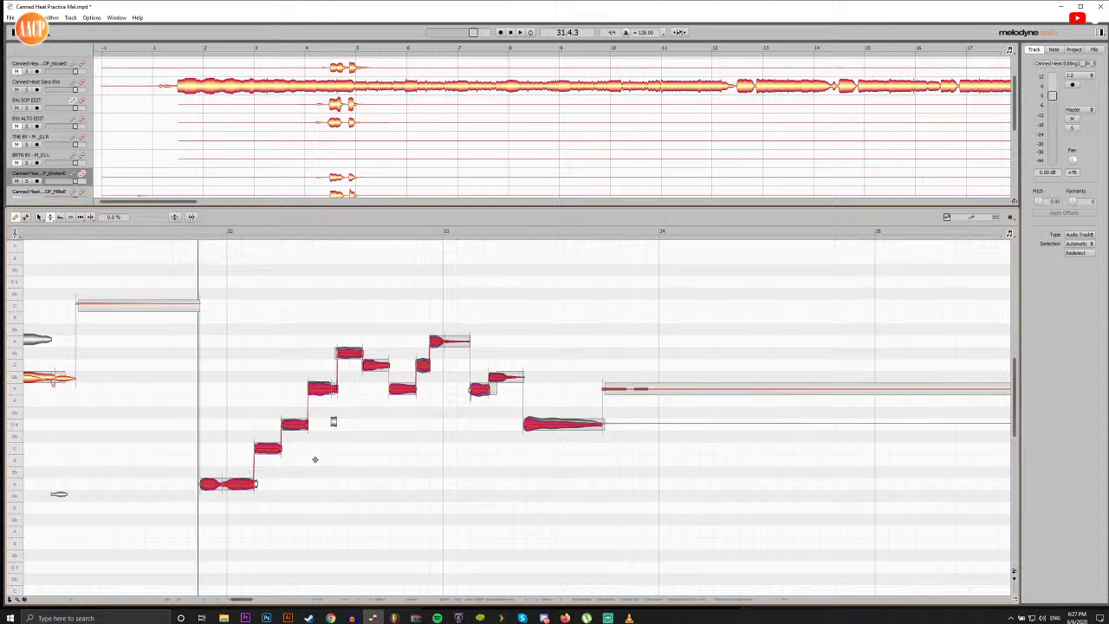
pyautogui.press('space')
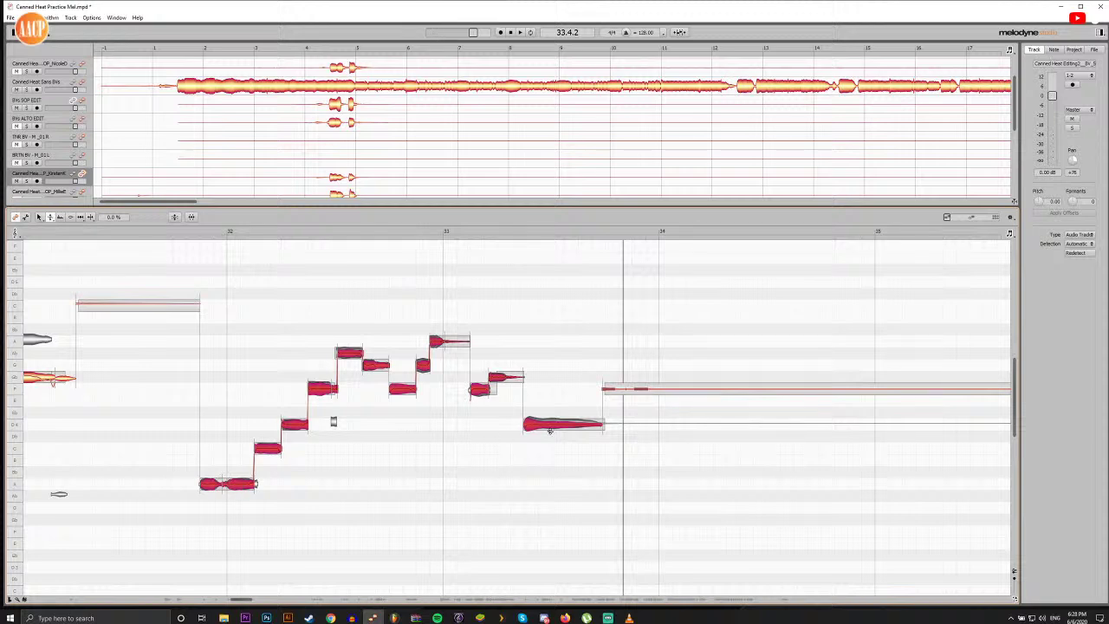
# Step: Restore the pitch modulation of all the run's notes to 100.0 %, deselect them and play the run
pyautogui.press('F2')
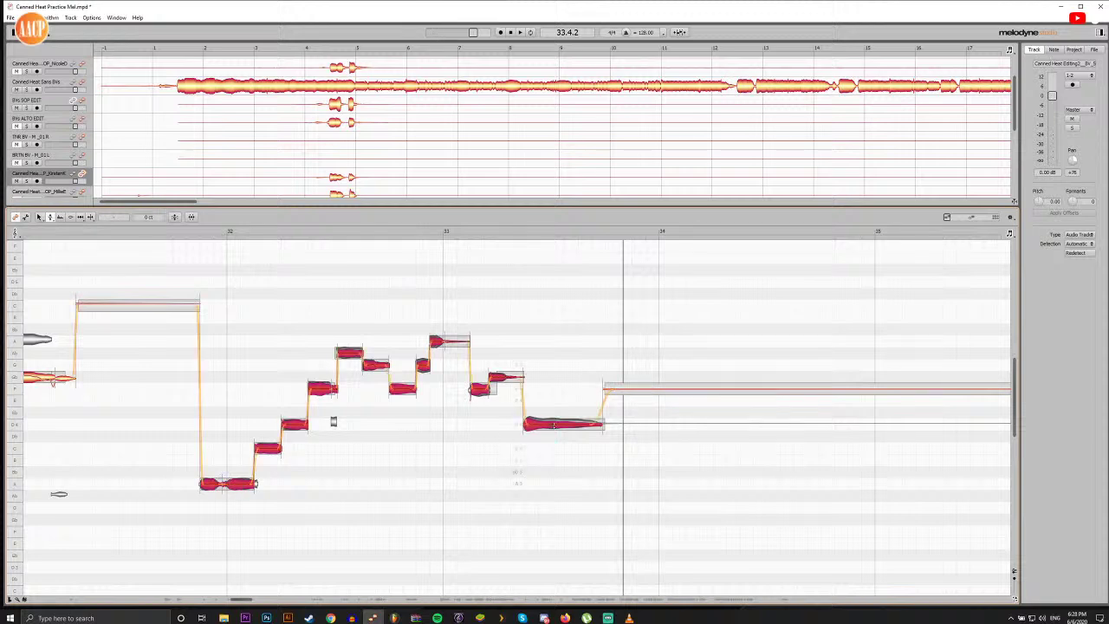
pyautogui.press('F2')
pyautogui.press('F2')
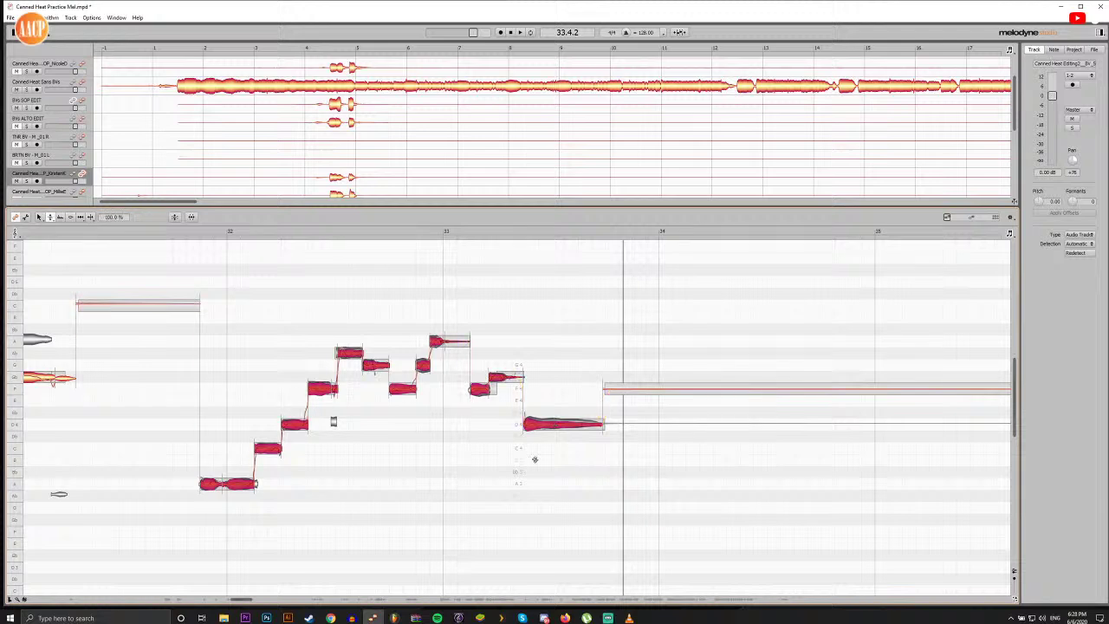
pyautogui.click(194, 233)
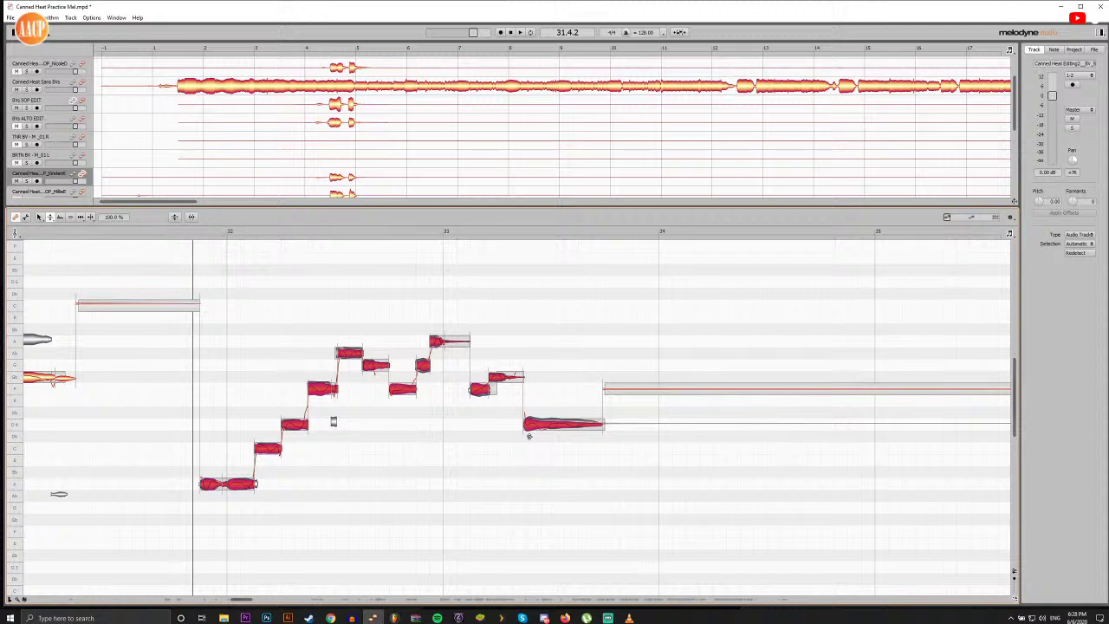
pyautogui.click(446, 422)
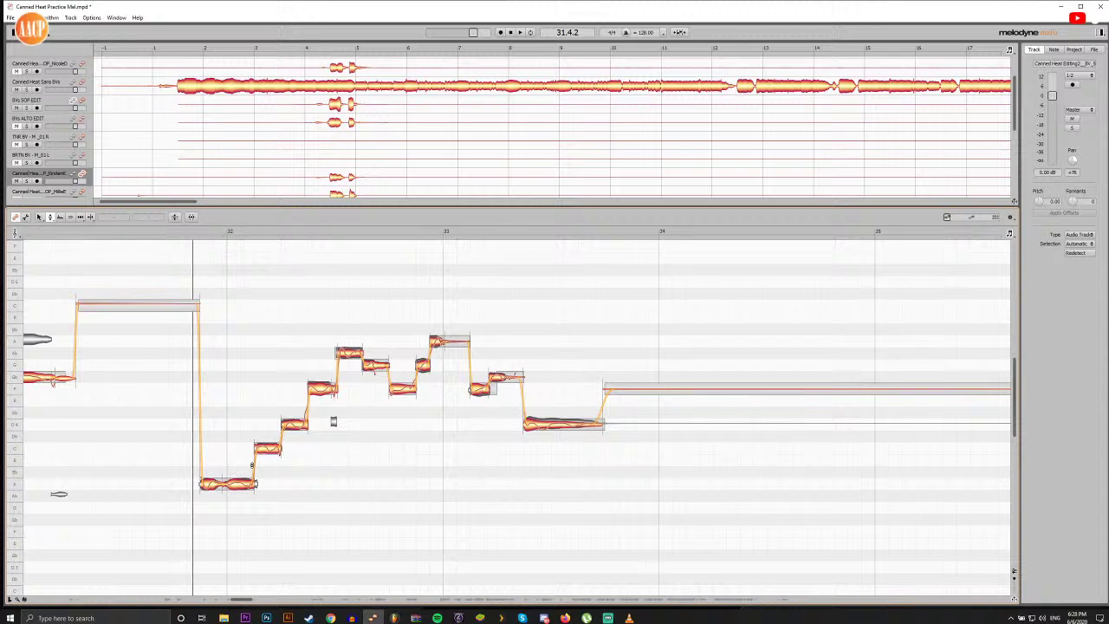
pyautogui.click(188, 233)
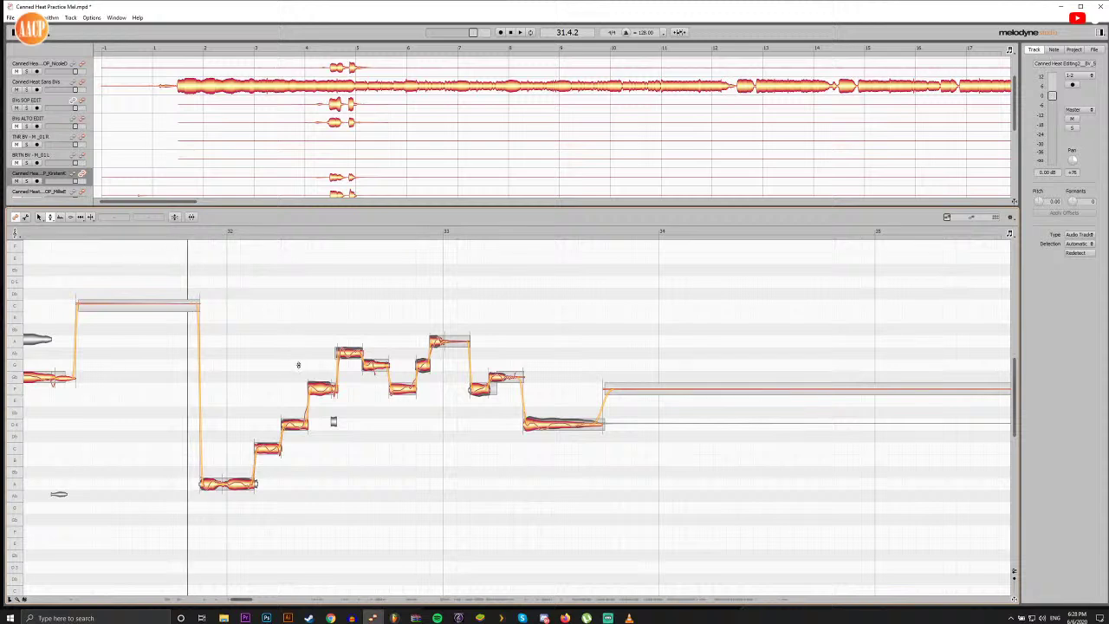
pyautogui.press('space')
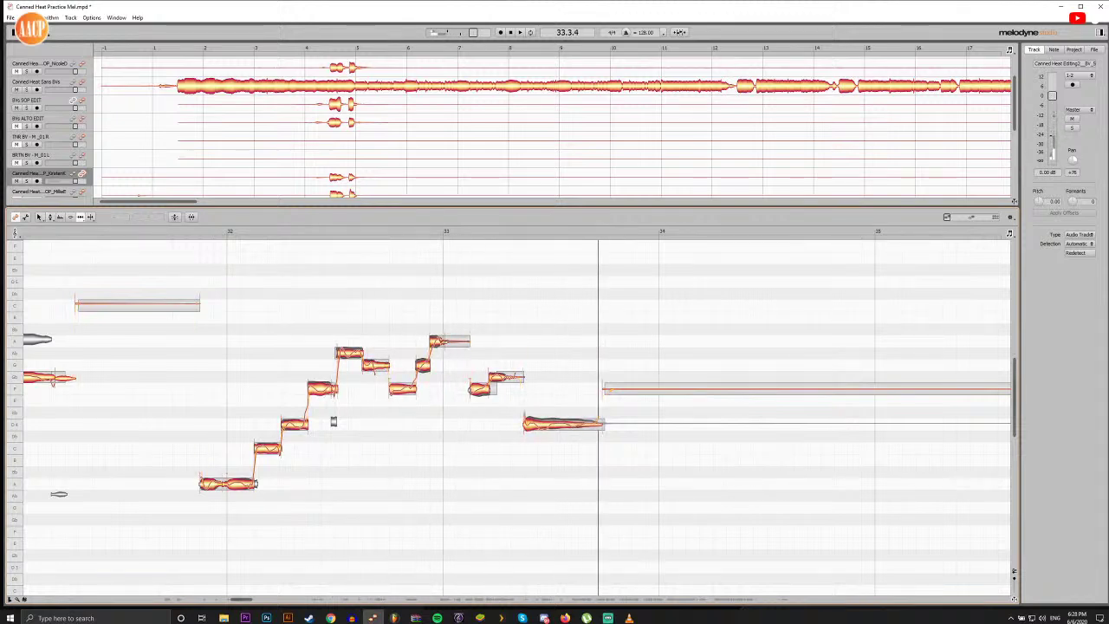
# Step: Fine-tune the timing of the A4 note's tail at the start of bar 33 and play the end of the run
pyautogui.click(422, 234)
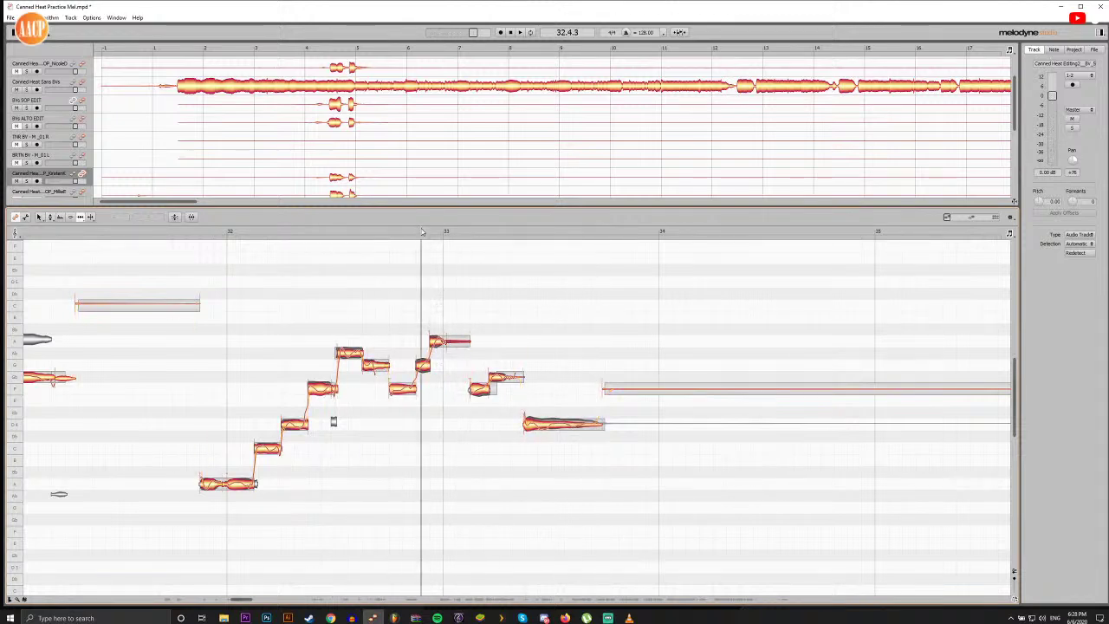
pyautogui.click(415, 234)
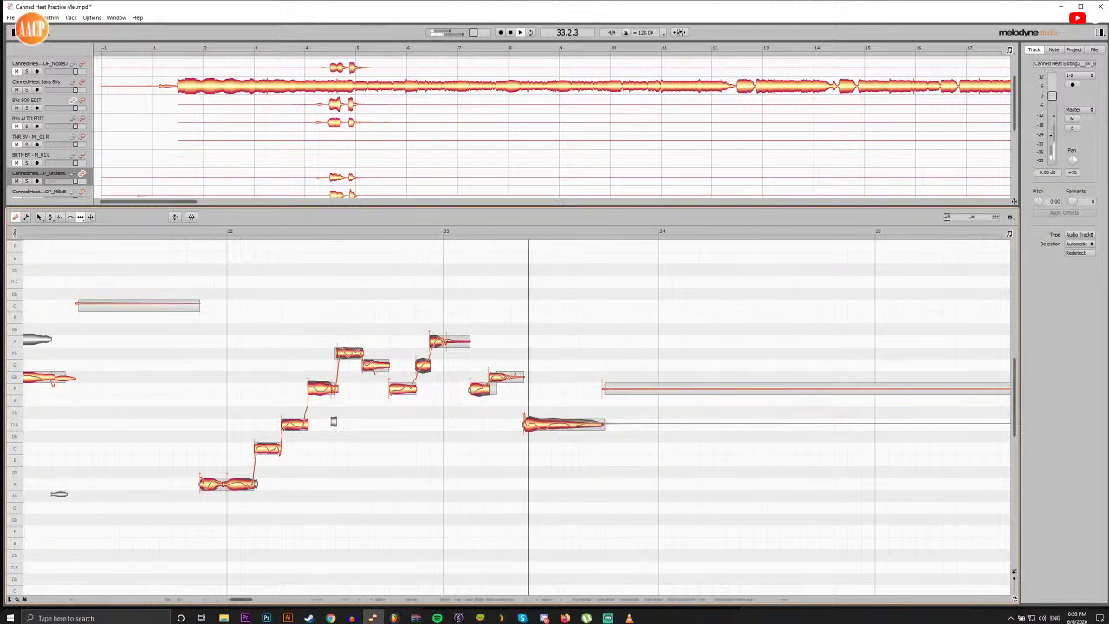
pyautogui.click(388, 234)
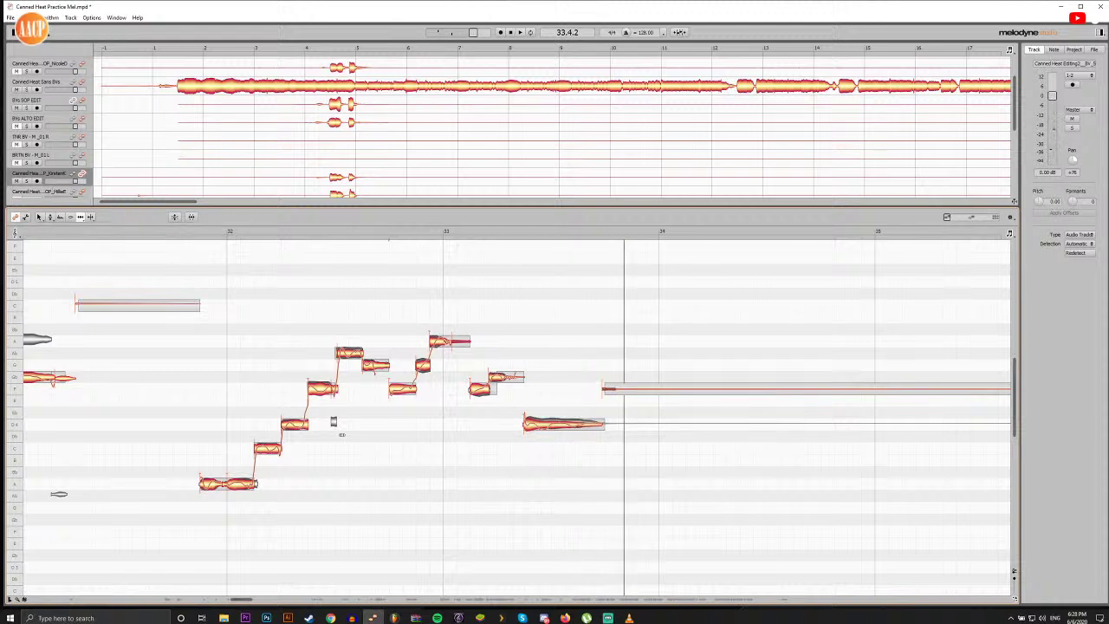
# Step: Set the monitoring blend back to the middle and play the run together with the other tracks
pyautogui.click(972, 218)
pyautogui.press('space')
pyautogui.click(188, 232)
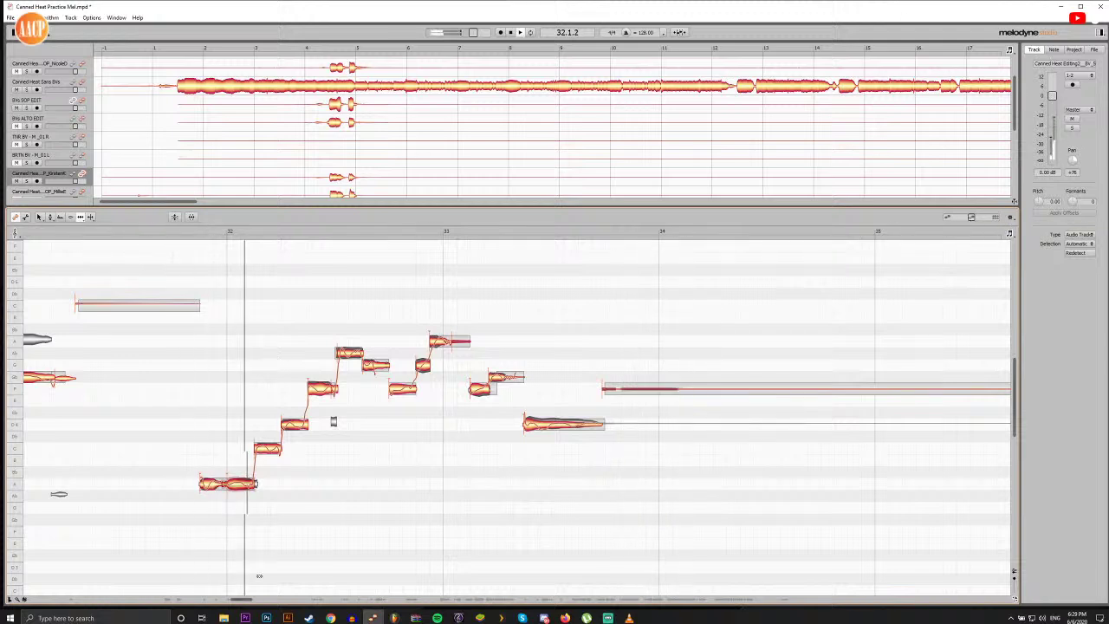
# Step: Play the next soprano phrase, in bars 45 to 47
pyautogui.moveTo(247, 601); pyautogui.dragTo(322, 602)
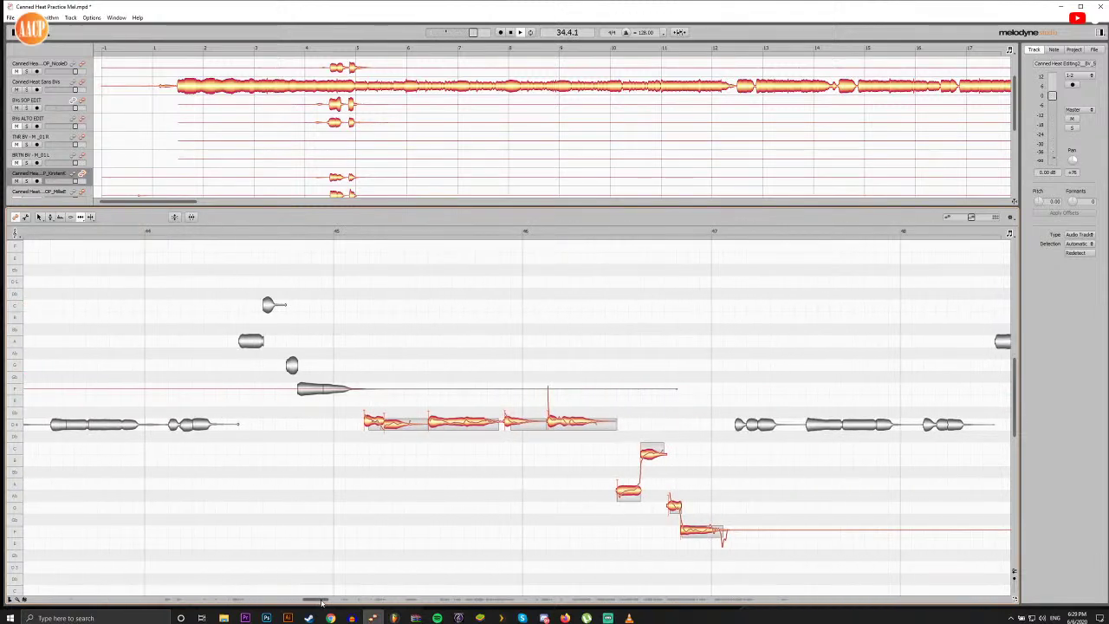
pyautogui.click(350, 231)
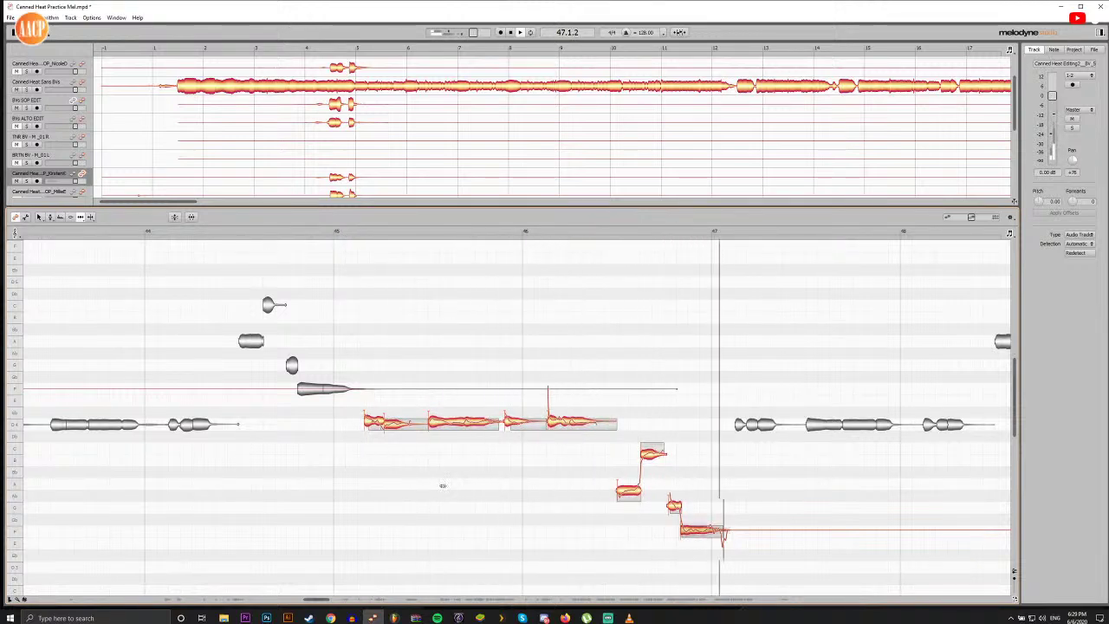
pyautogui.scroll(-1, 442, 485)
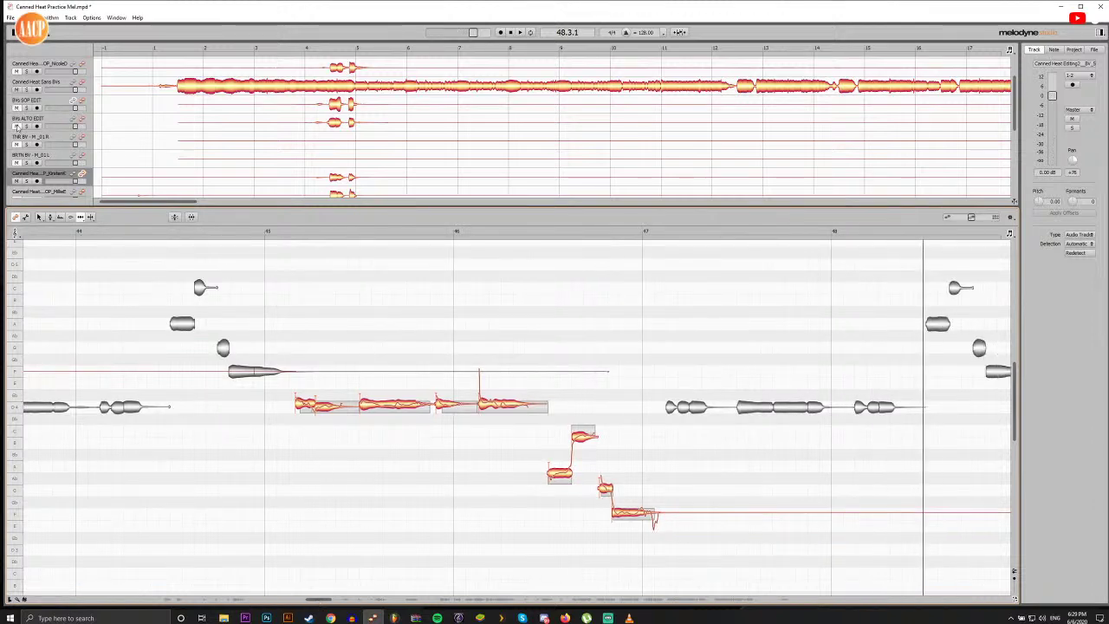
# Step: Show the BVs ALTO EDIT notes as a reference, move the first note of bar 45 earlier to match them, and play the phrase
pyautogui.click(74, 126)
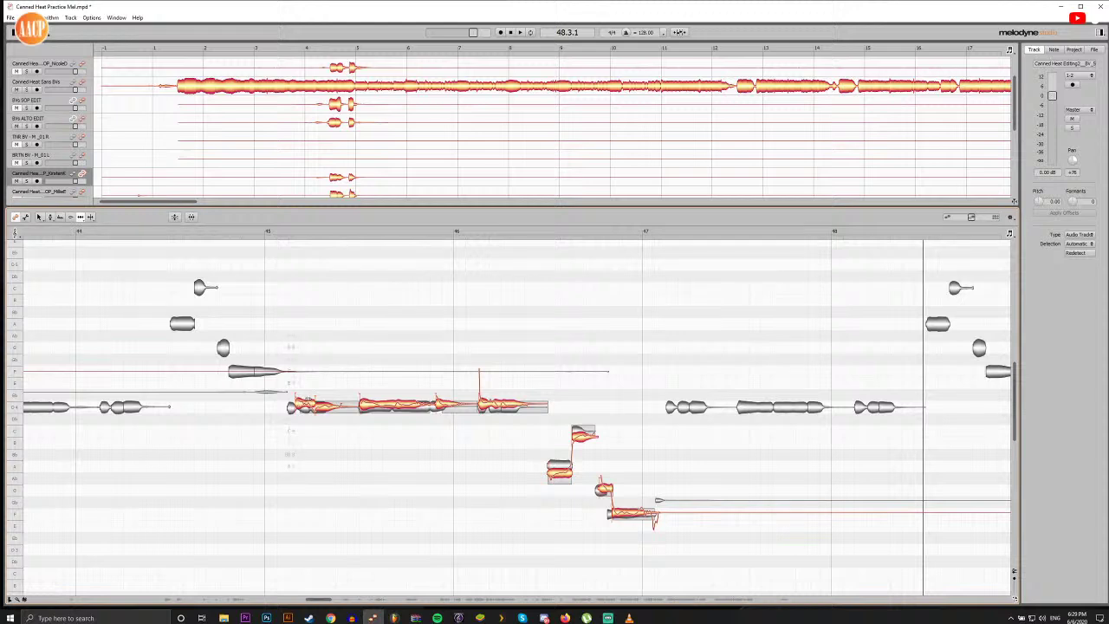
pyautogui.moveTo(306, 405); pyautogui.dragTo(299, 405)
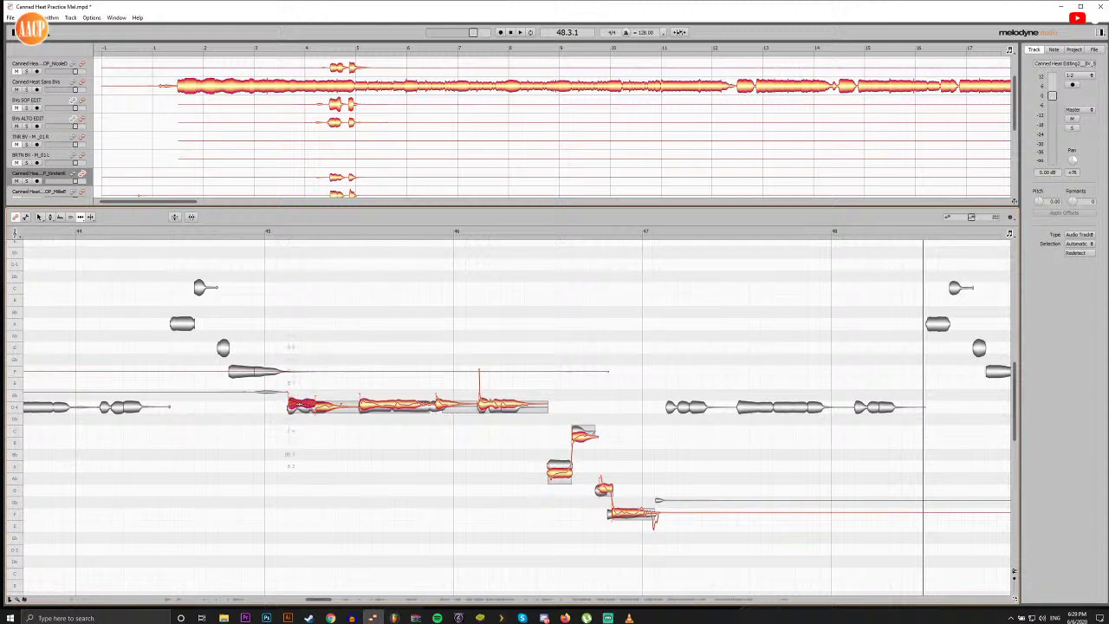
pyautogui.click(284, 235)
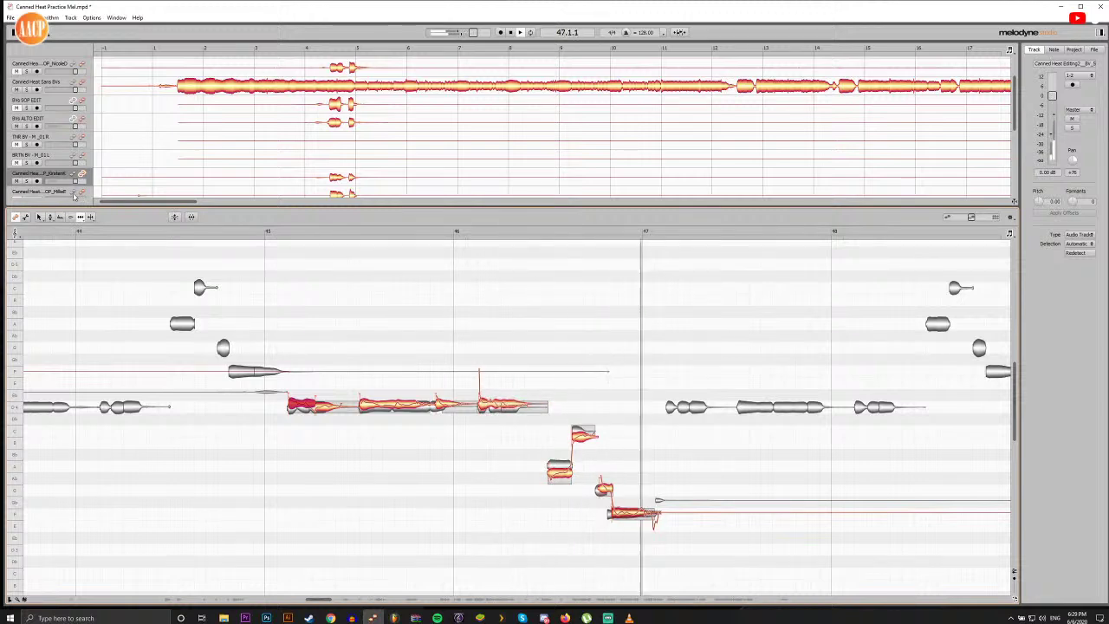
# Step: Pan the BVs ALTO EDIT track to -62 and play the start of the bar 45 phrase
pyautogui.click(46, 123)
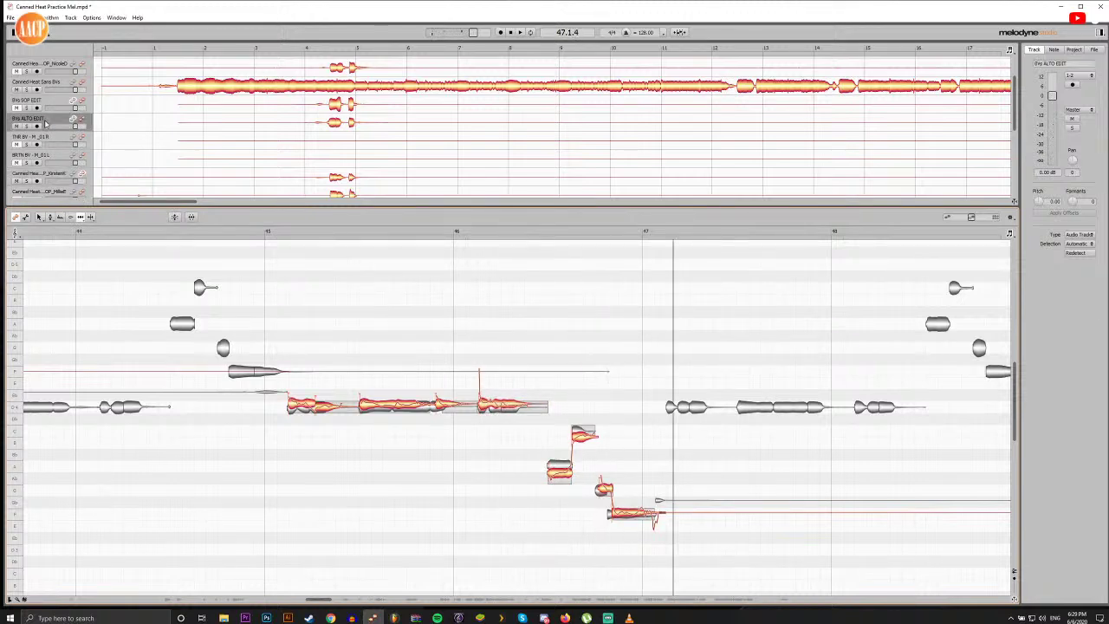
pyautogui.moveTo(1073, 162); pyautogui.dragTo(1075, 179)
pyautogui.click(282, 232)
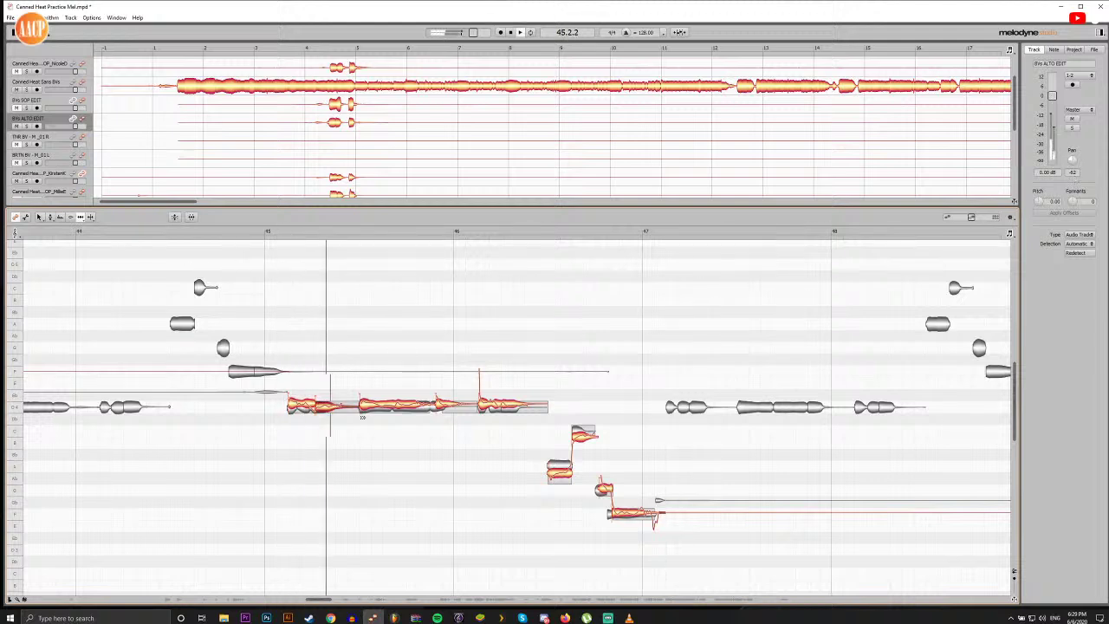
pyautogui.press('space')
pyautogui.doubleClick(282, 232)
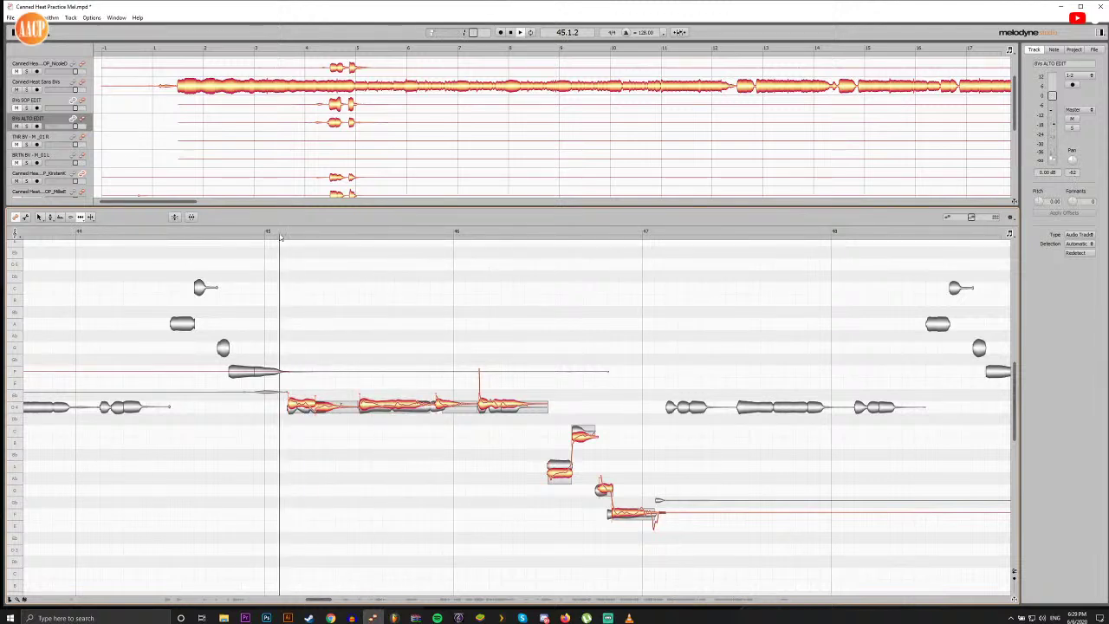
pyautogui.press('space')
# Step: Return to the soprano track, split the opening note of bar 45 like the alto reference, and centre its pieces on D4
pyautogui.click(325, 407)
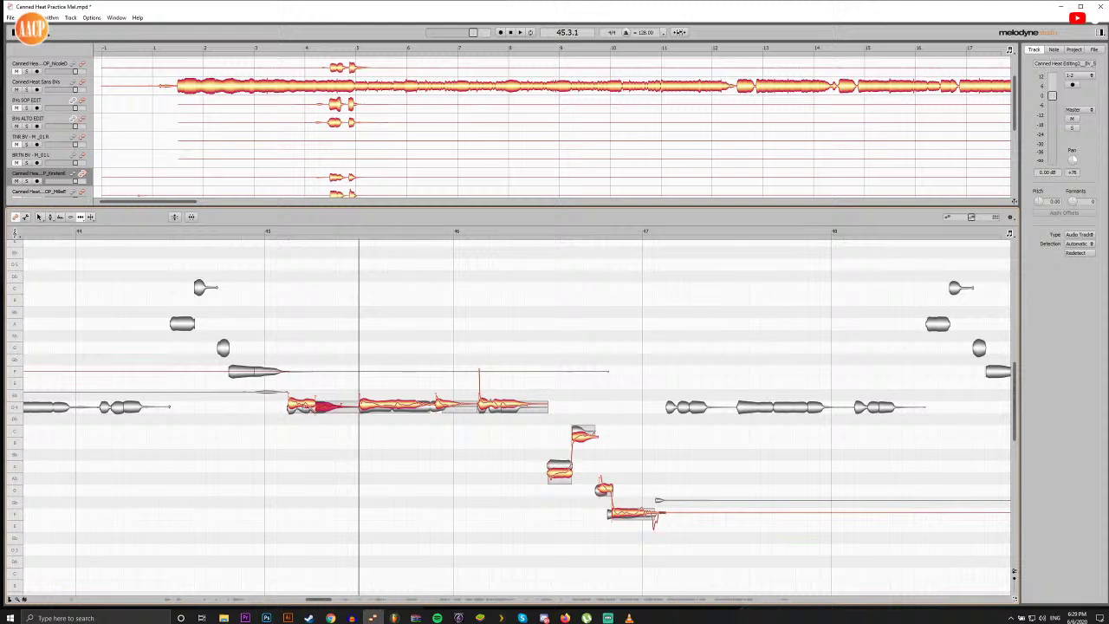
pyautogui.press('F6')
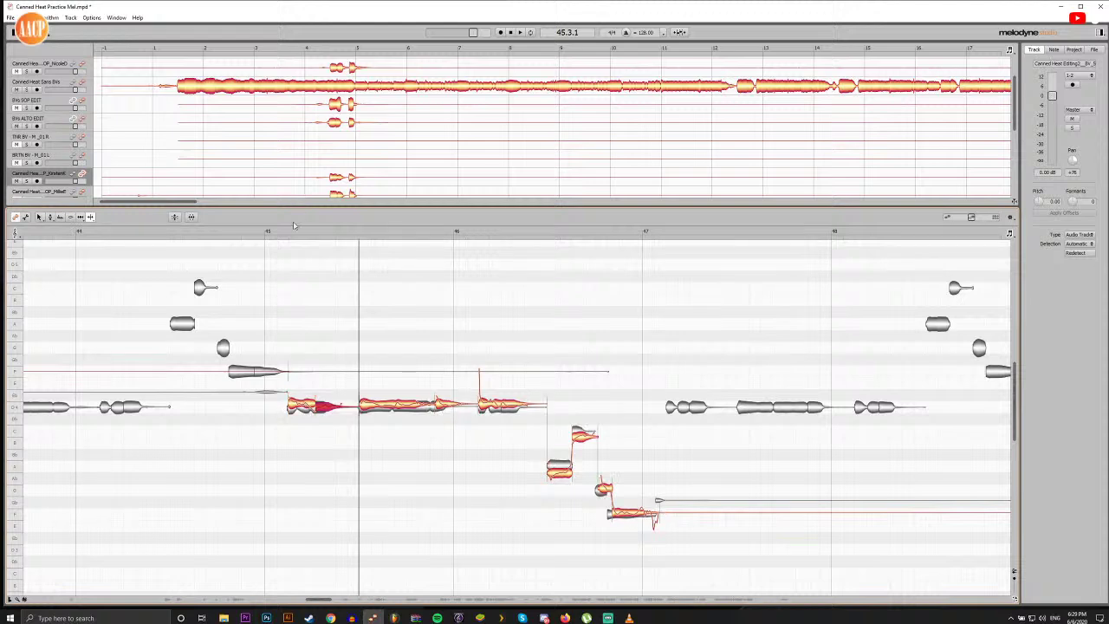
pyautogui.click(291, 232)
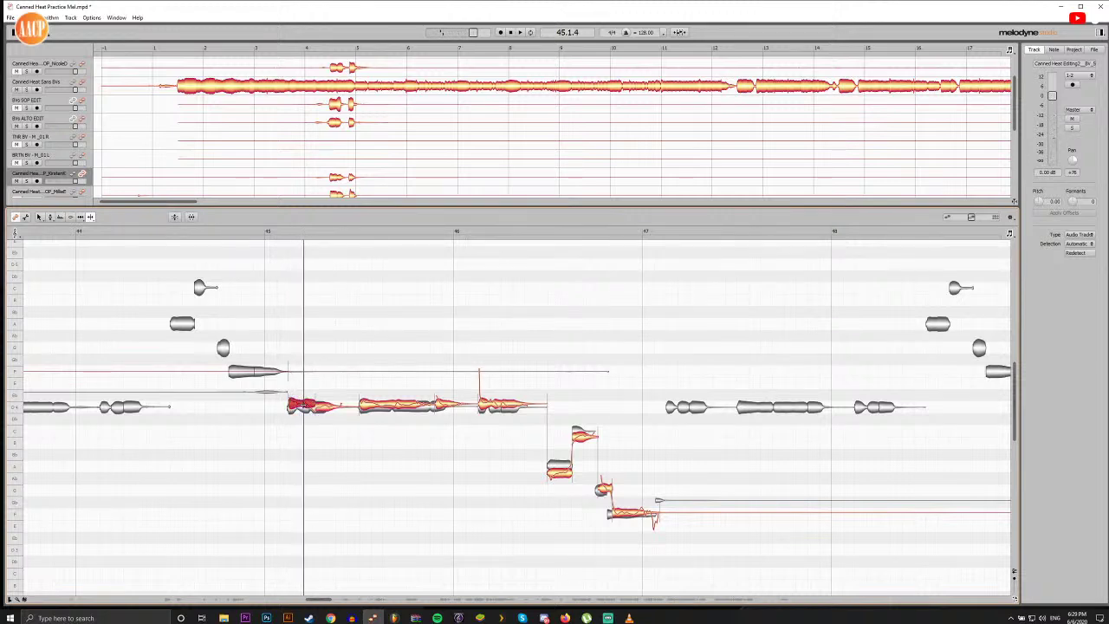
pyautogui.press('F2')
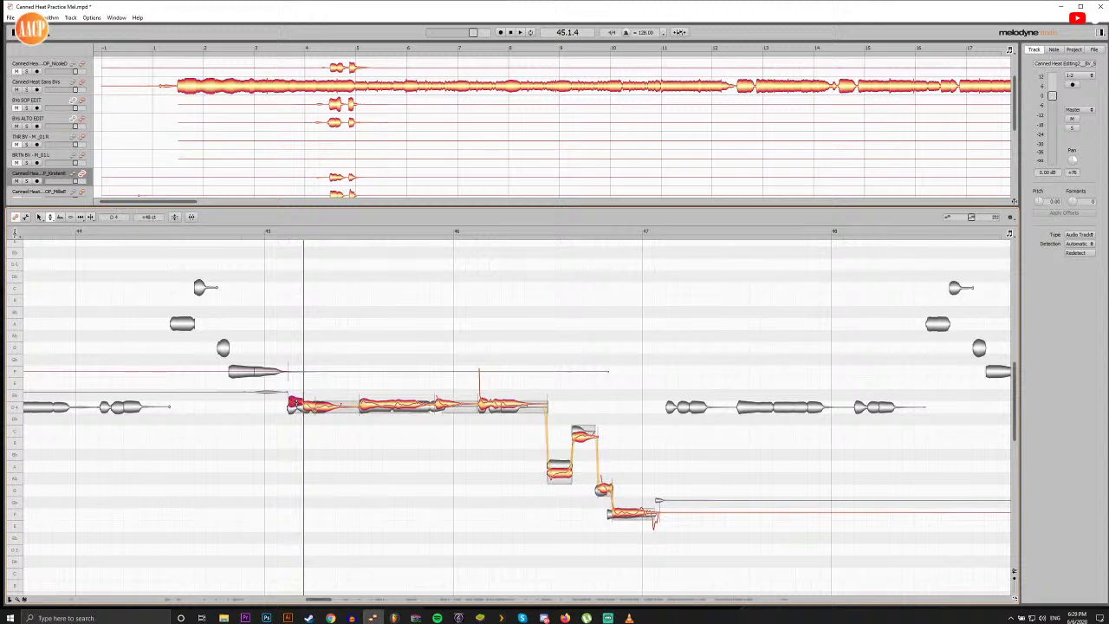
# Step: Align the opening notes of bar 45 in time with the alto reference, split off the third note's tail, and play them
pyautogui.press('F5')
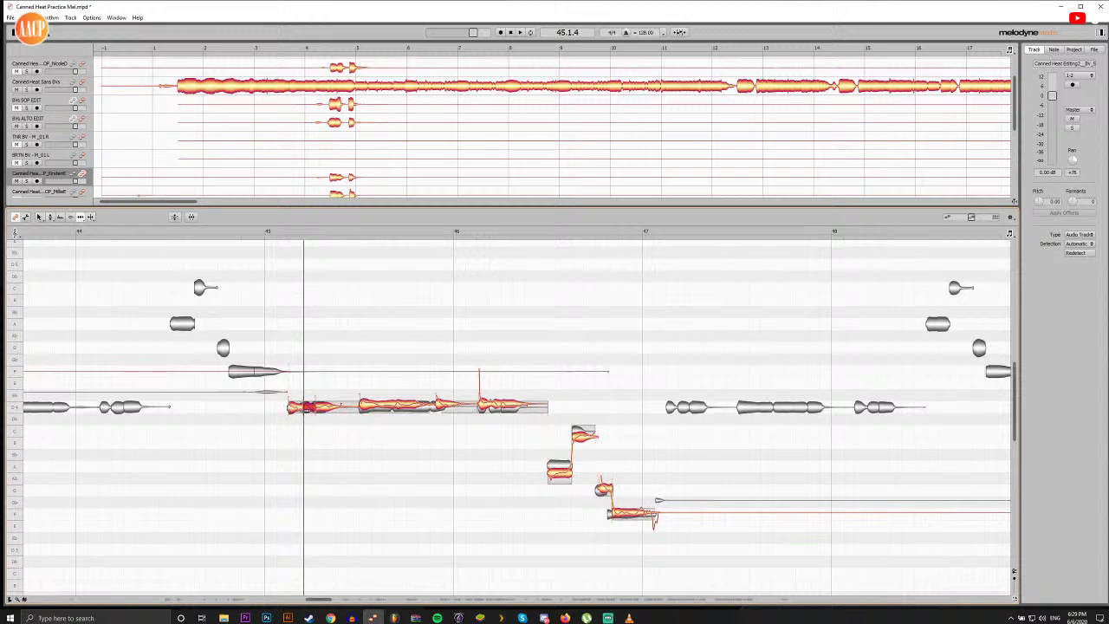
pyautogui.click(279, 233)
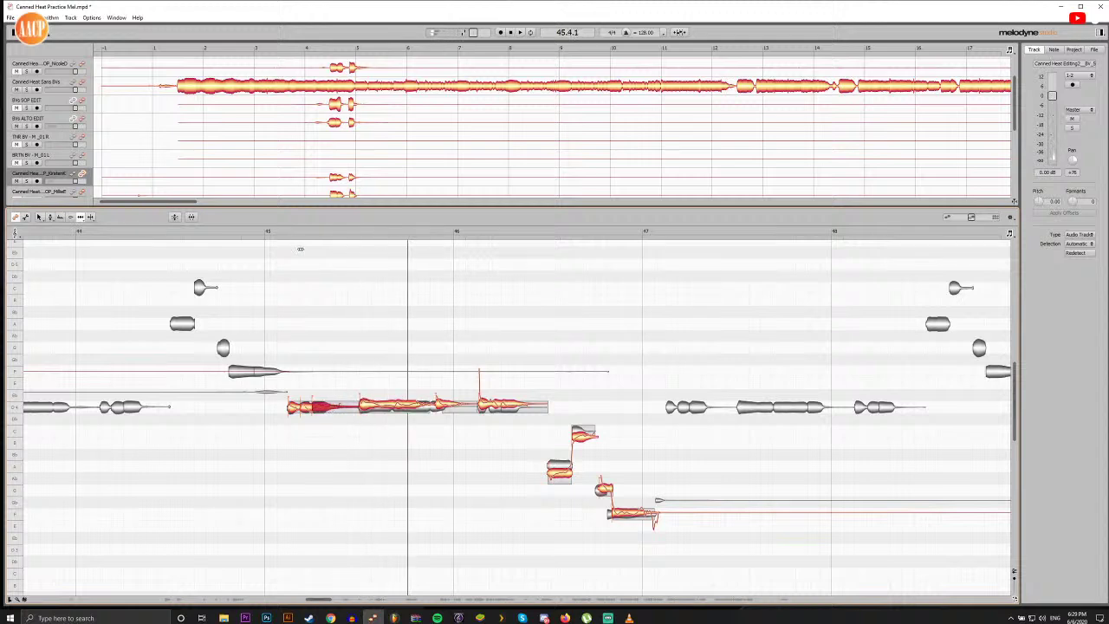
pyautogui.click(279, 232)
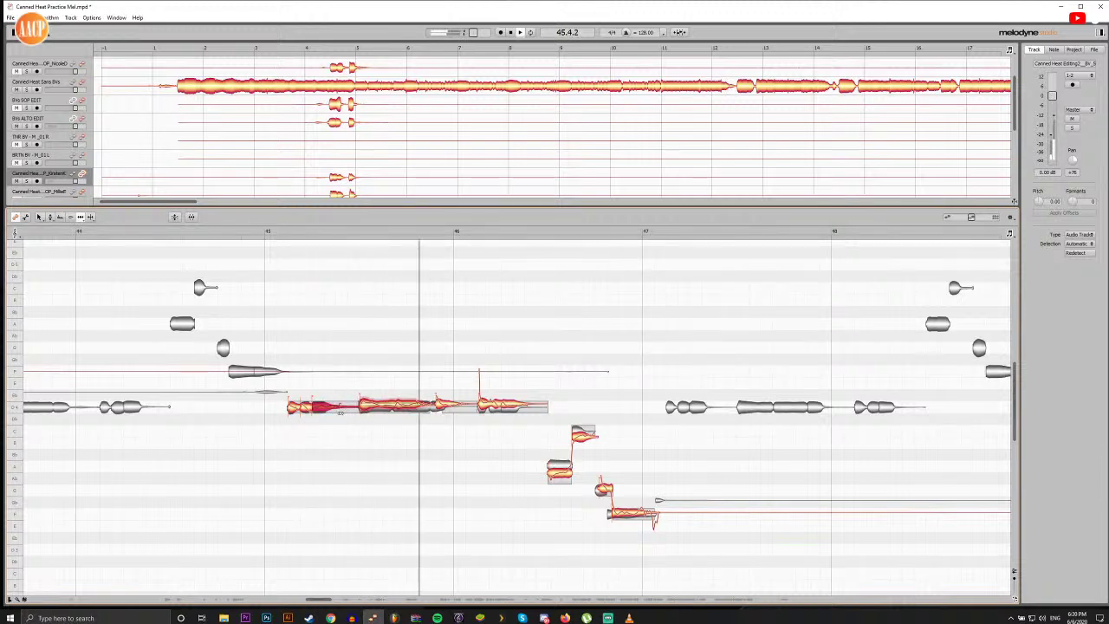
pyautogui.moveTo(346, 390); pyautogui.dragTo(340, 390)
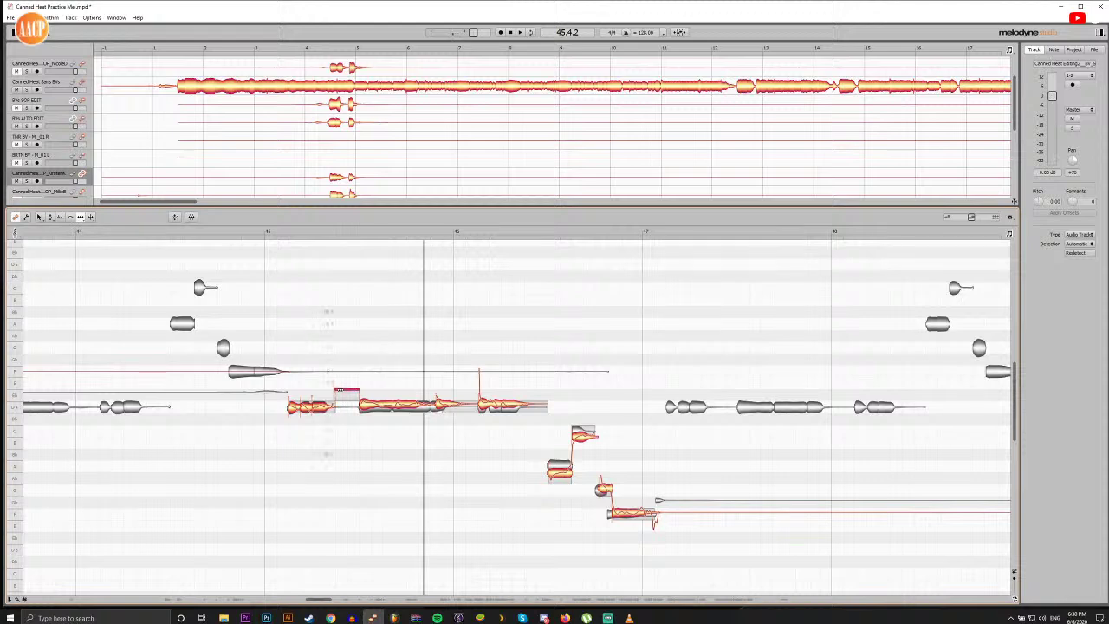
pyautogui.click(289, 232)
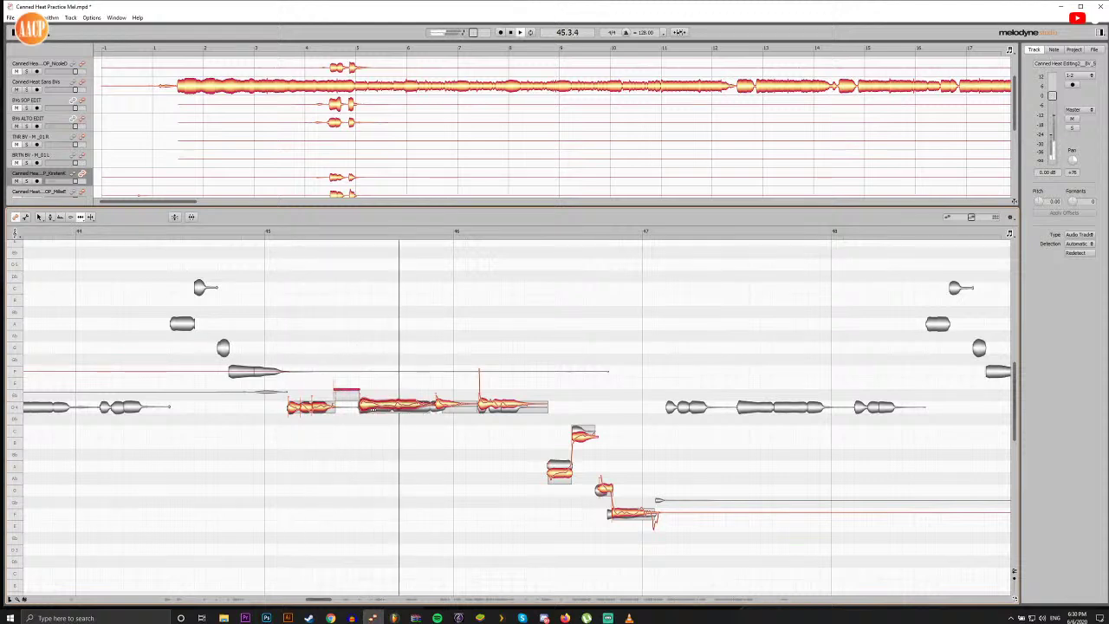
# Step: Centre the held note in the second half of bar 45 on D4, play it, and split it to match the alto reference
pyautogui.click(378, 407)
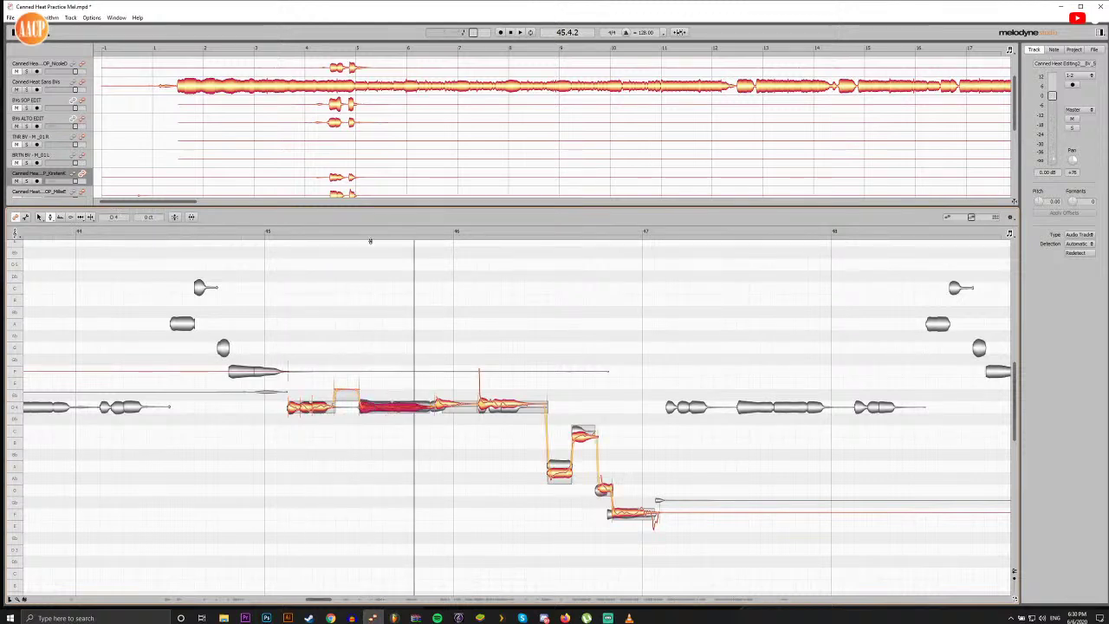
pyautogui.doubleClick(352, 232)
pyautogui.press('space')
pyautogui.press('F6')
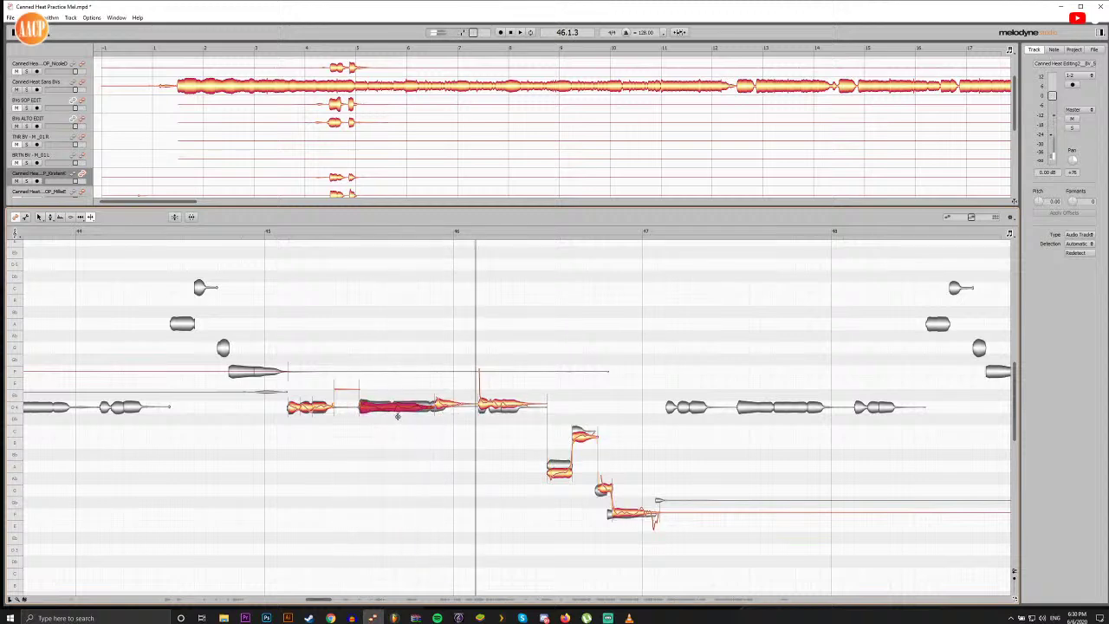
pyautogui.hotkey('ctrl', 'a')
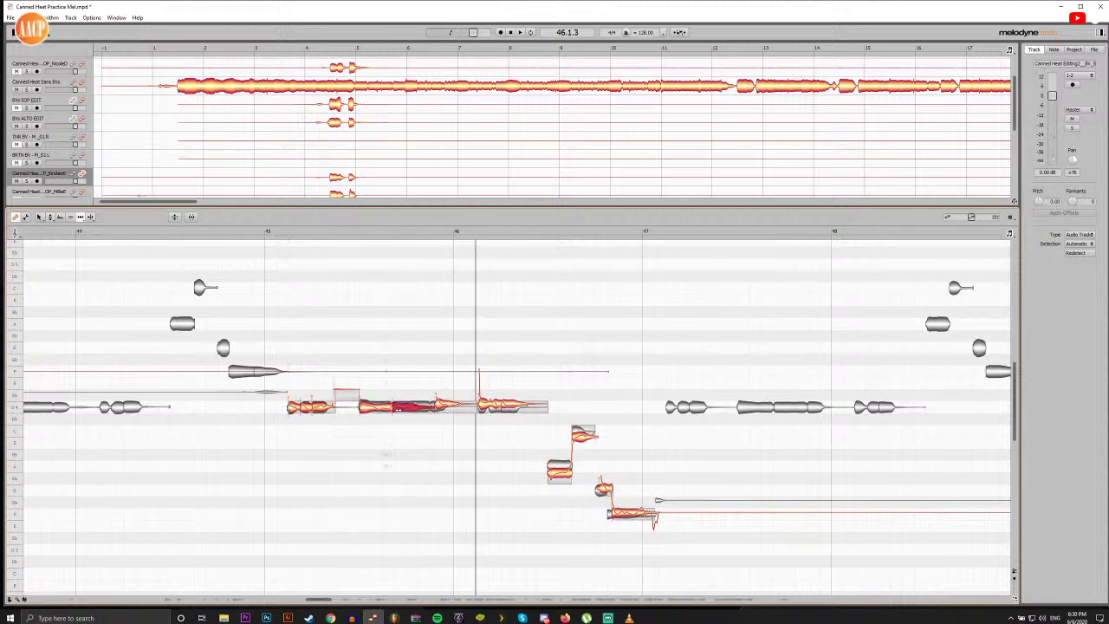
# Step: Move the start of the held note's last piece in bar 45 slightly earlier to match the alto reference, and play it
pyautogui.click(350, 232)
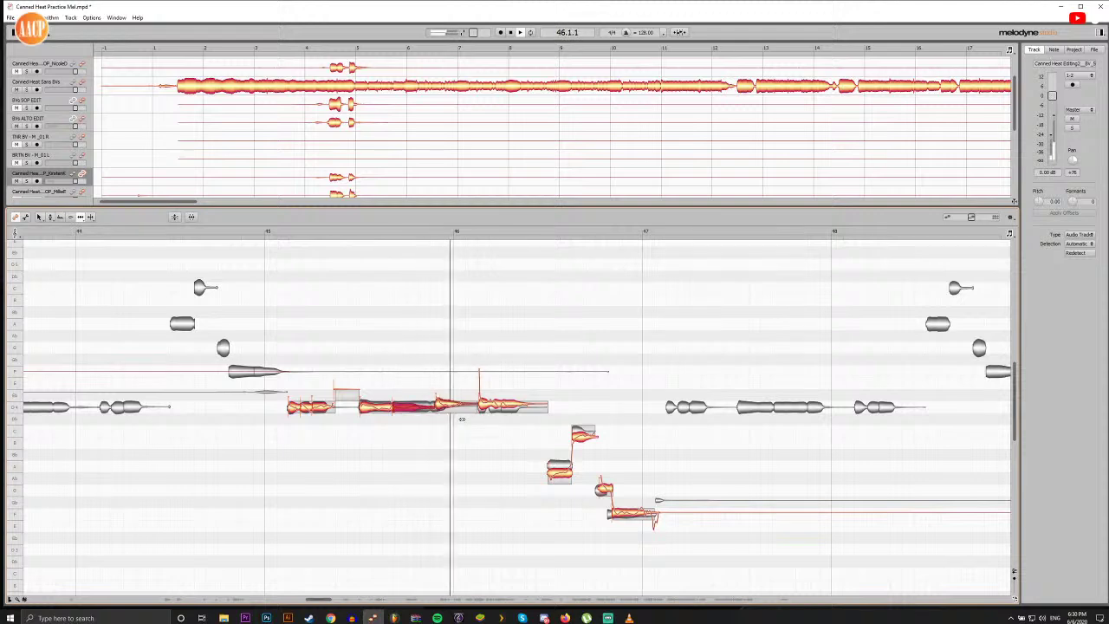
pyautogui.press('space')
pyautogui.click(438, 405)
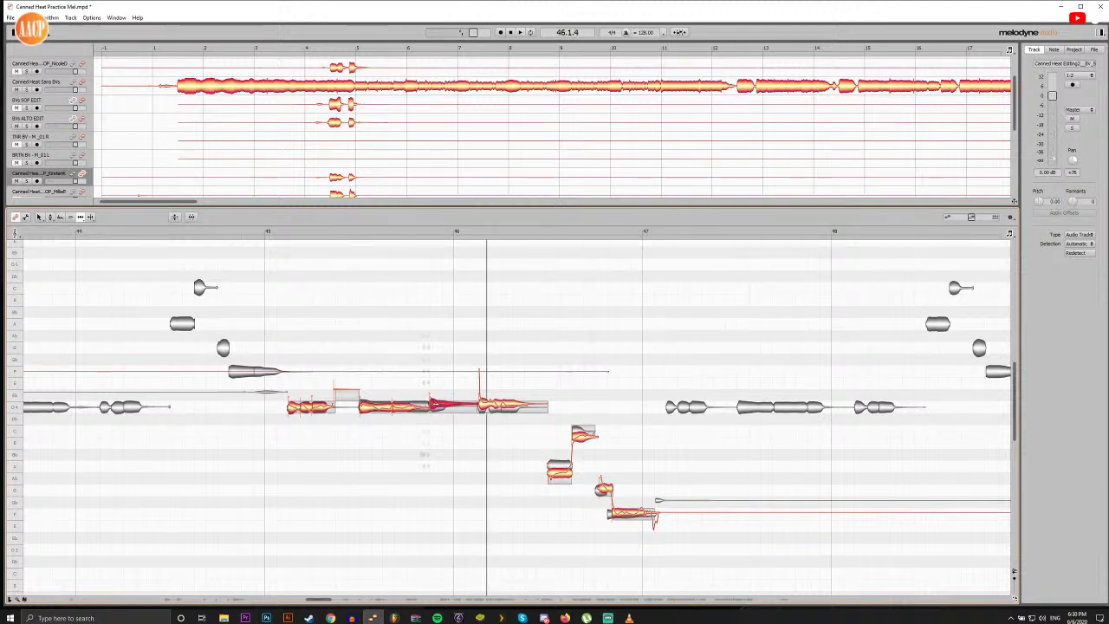
pyautogui.click(352, 232)
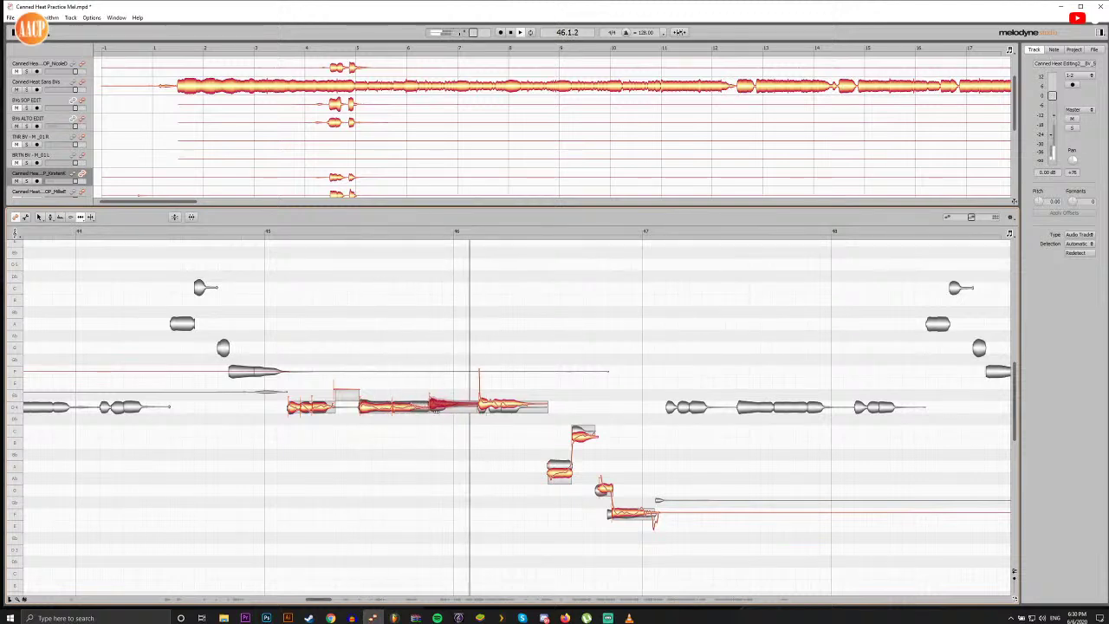
# Step: Split the end off the middle piece of bar 45's held note, extend the pieces to meet the following one, and play them
pyautogui.press('F6')
pyautogui.click(415, 407)
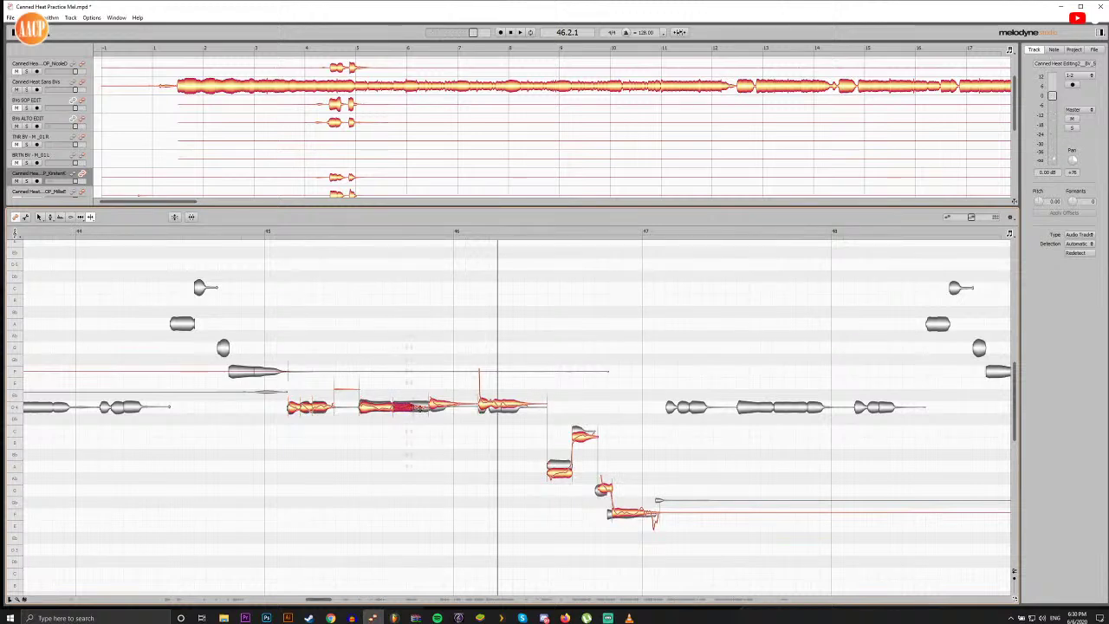
pyautogui.hotkey('ctrl', 'a')
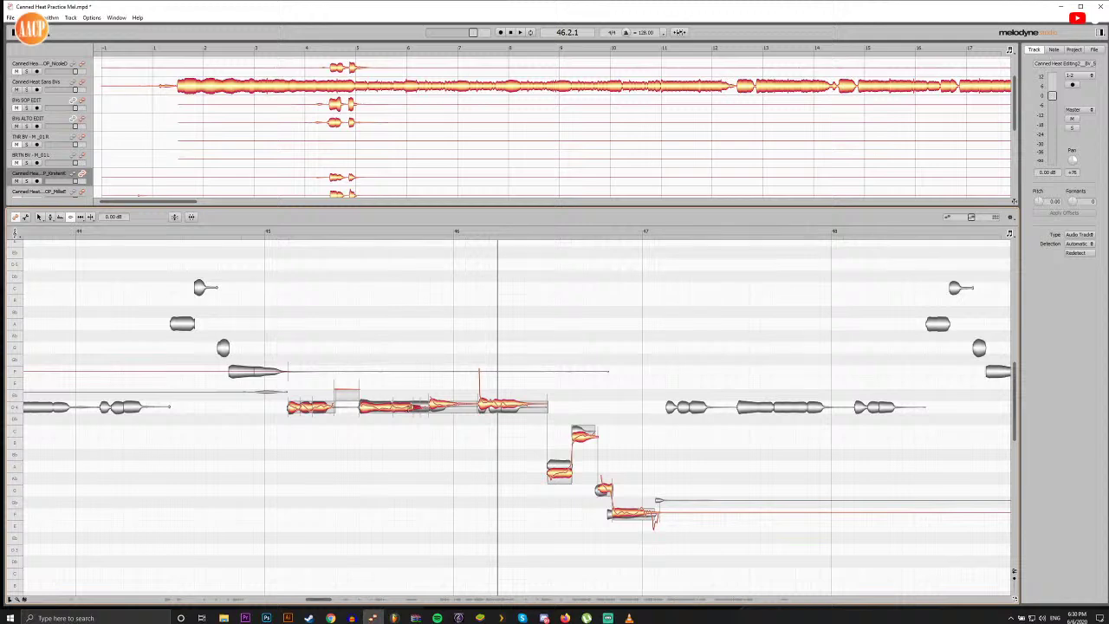
pyautogui.rightClick(425, 438)
pyautogui.click(425, 438)
pyautogui.click(414, 406)
pyautogui.press('F5')
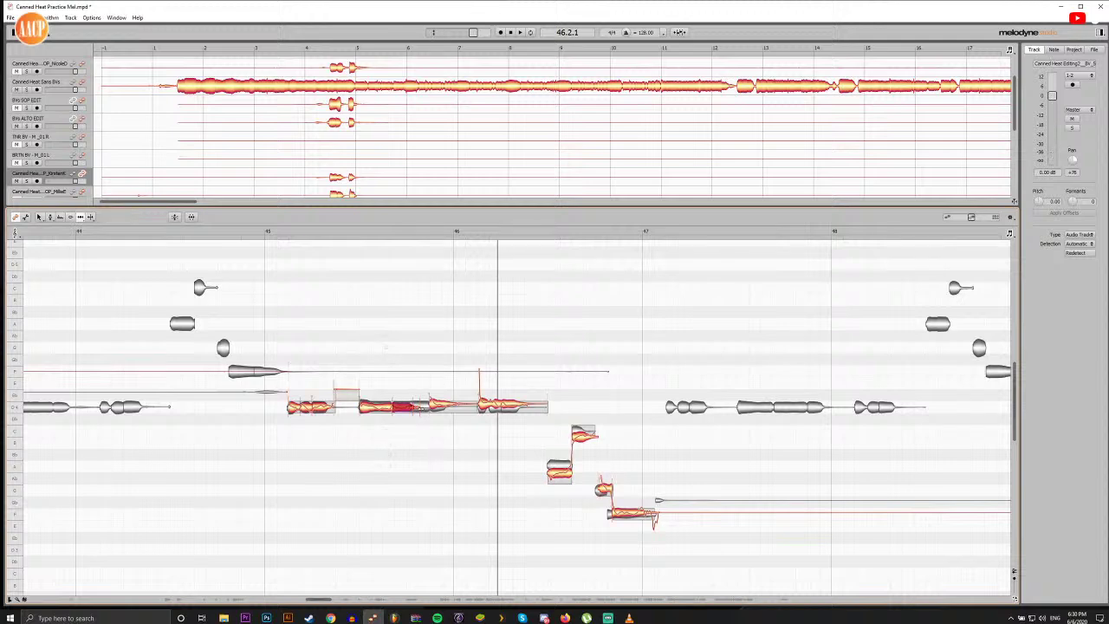
pyautogui.click(424, 407)
pyautogui.click(345, 236)
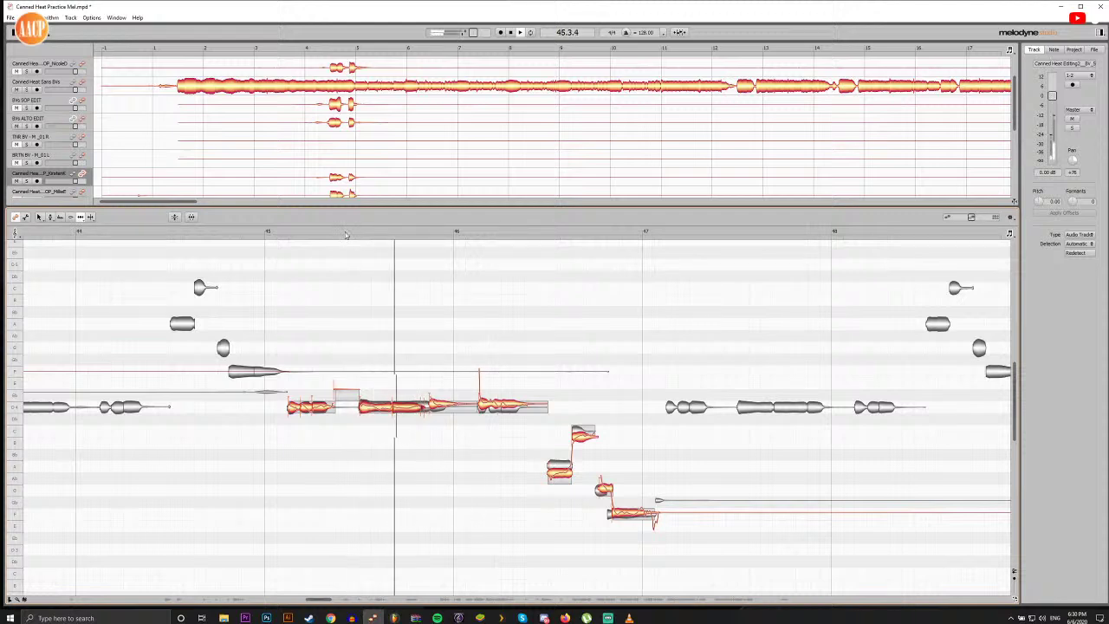
pyautogui.press('space')
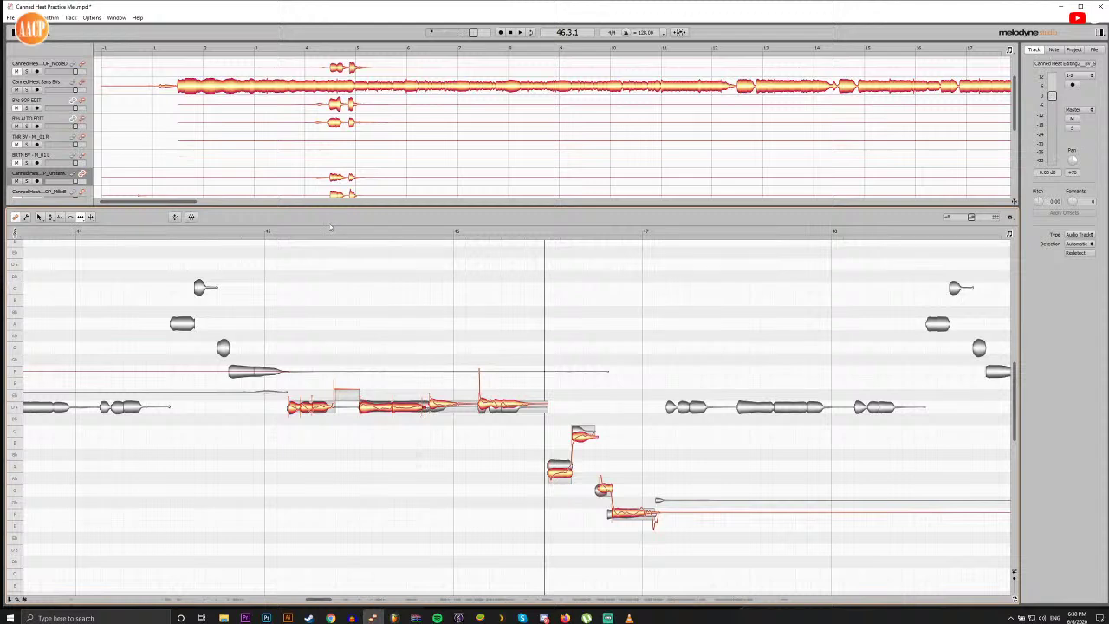
# Step: Align the joint before the held note's last piece in bar 45 with the alto reference and play the phrase repeatedly
pyautogui.click(283, 231)
pyautogui.click(436, 405)
pyautogui.click(405, 234)
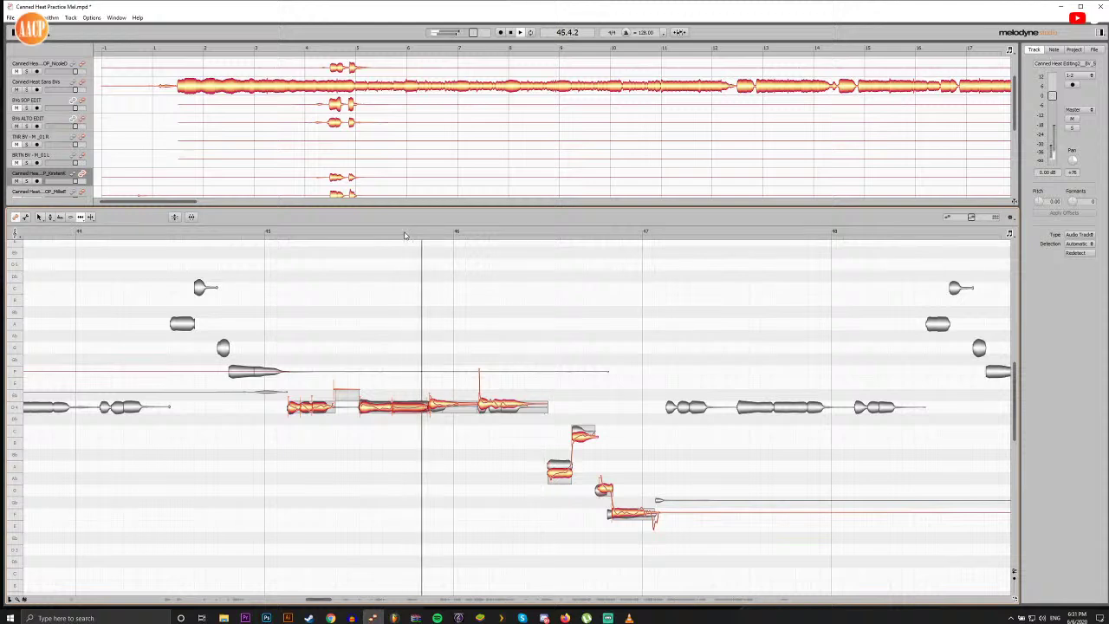
pyautogui.click(404, 234)
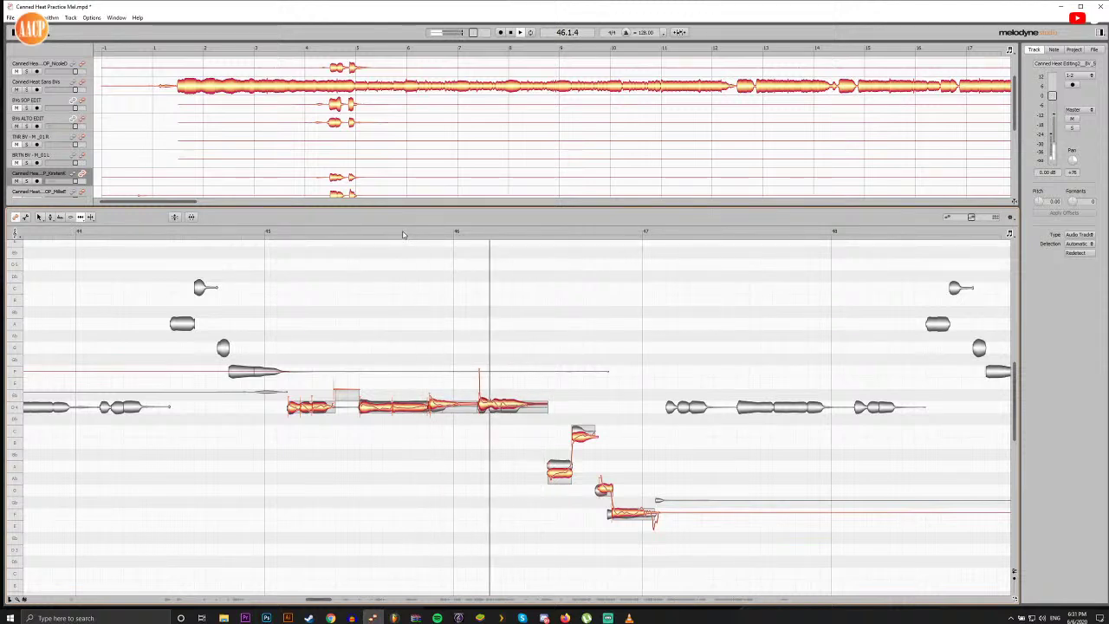
pyautogui.click(360, 232)
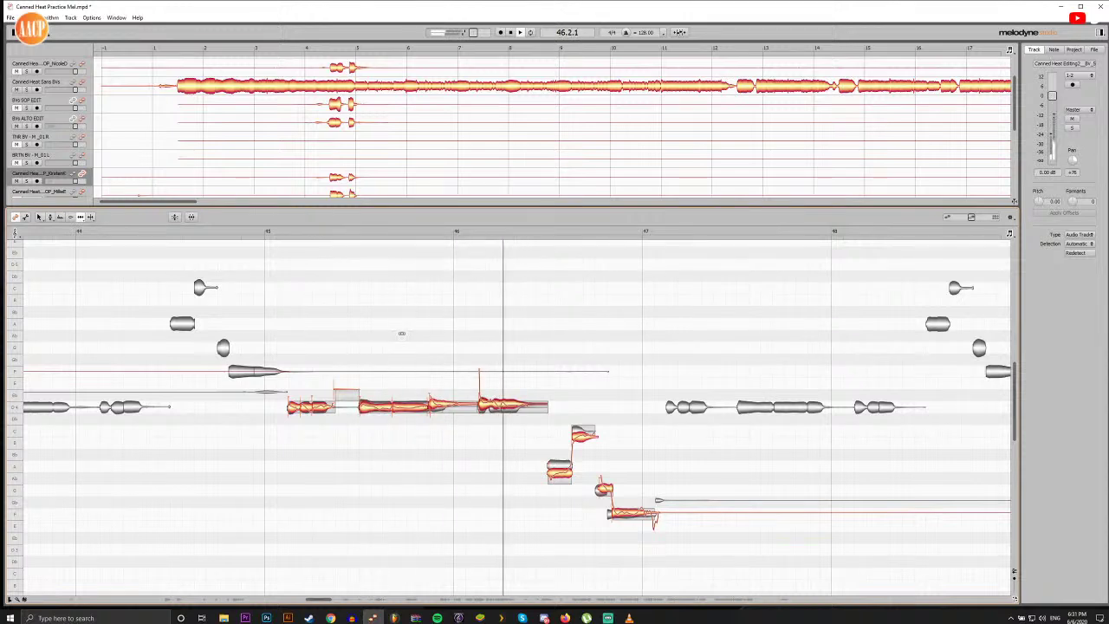
pyautogui.press('space')
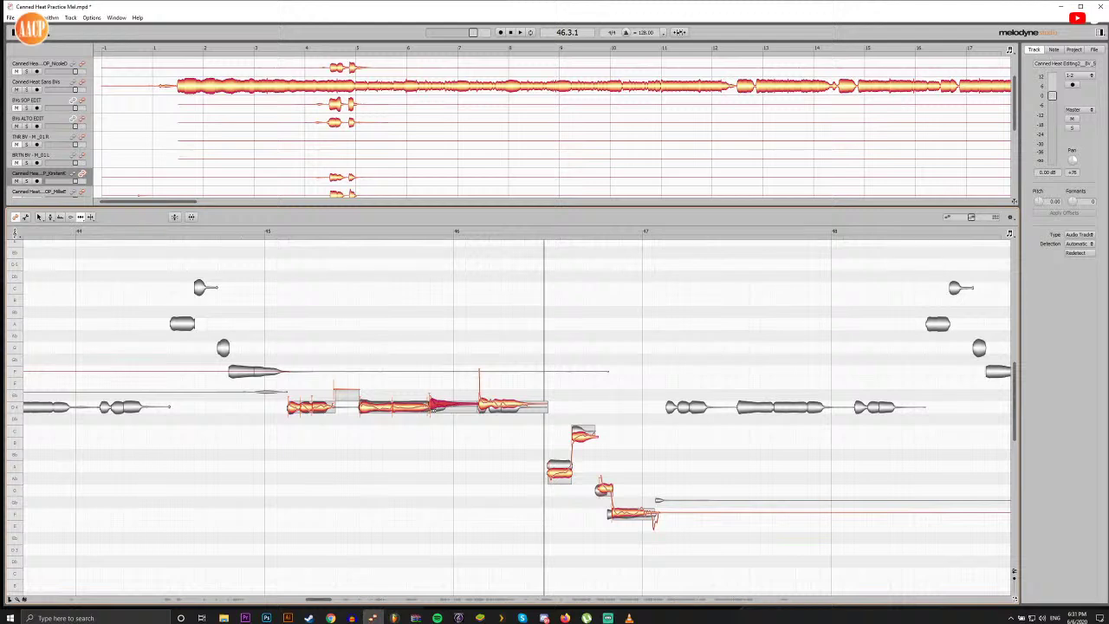
# Step: Centre the held note's last piece at the end of bar 45 on D4, shorten its tail, and play the phrase
pyautogui.press('F2')
pyautogui.doubleClick(439, 406)
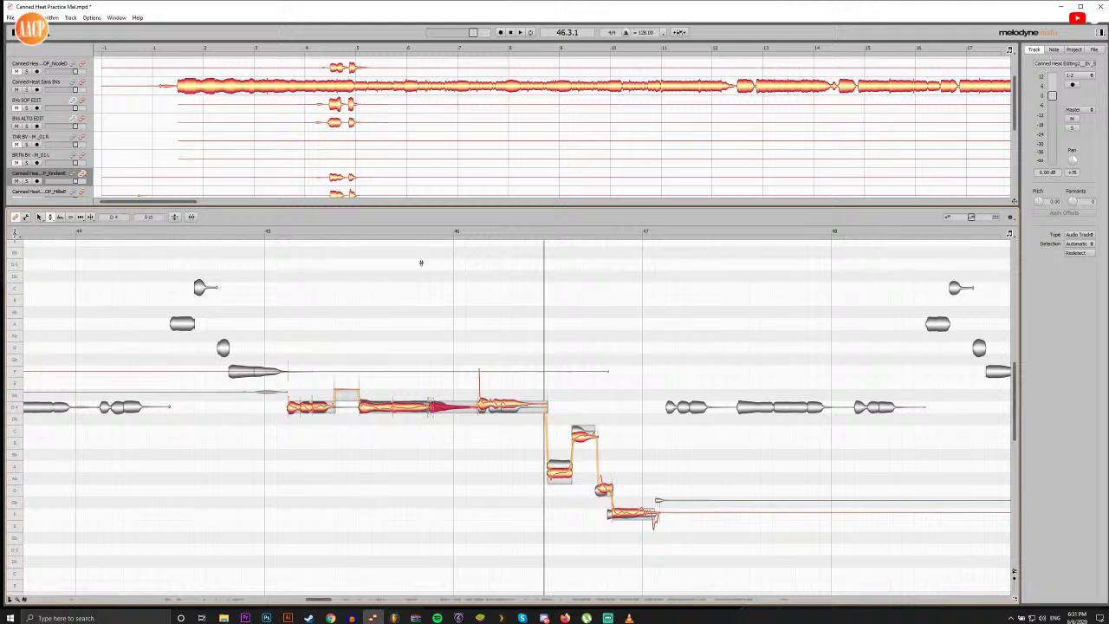
pyautogui.click(414, 236)
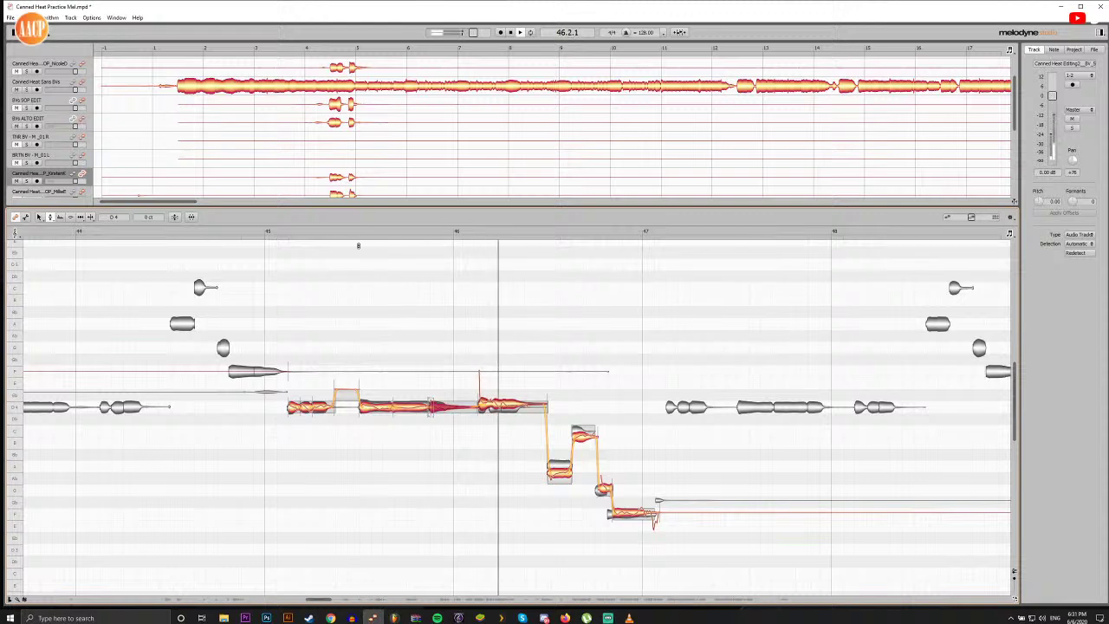
pyautogui.click(298, 234)
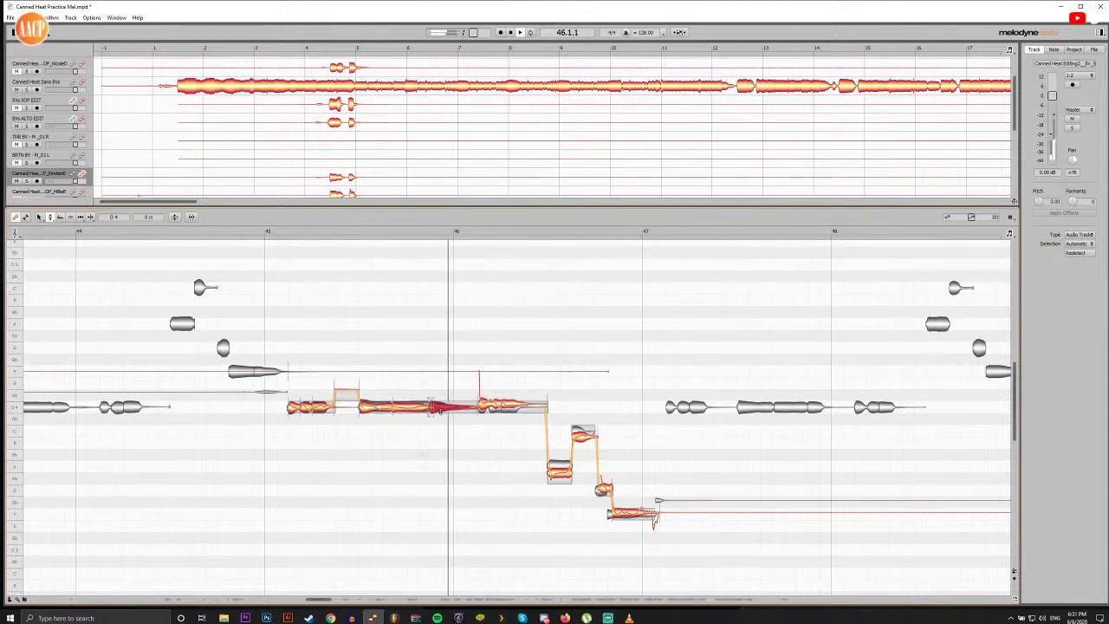
pyautogui.press('space')
pyautogui.press('F5')
pyautogui.moveTo(477, 409); pyautogui.dragTo(465, 414)
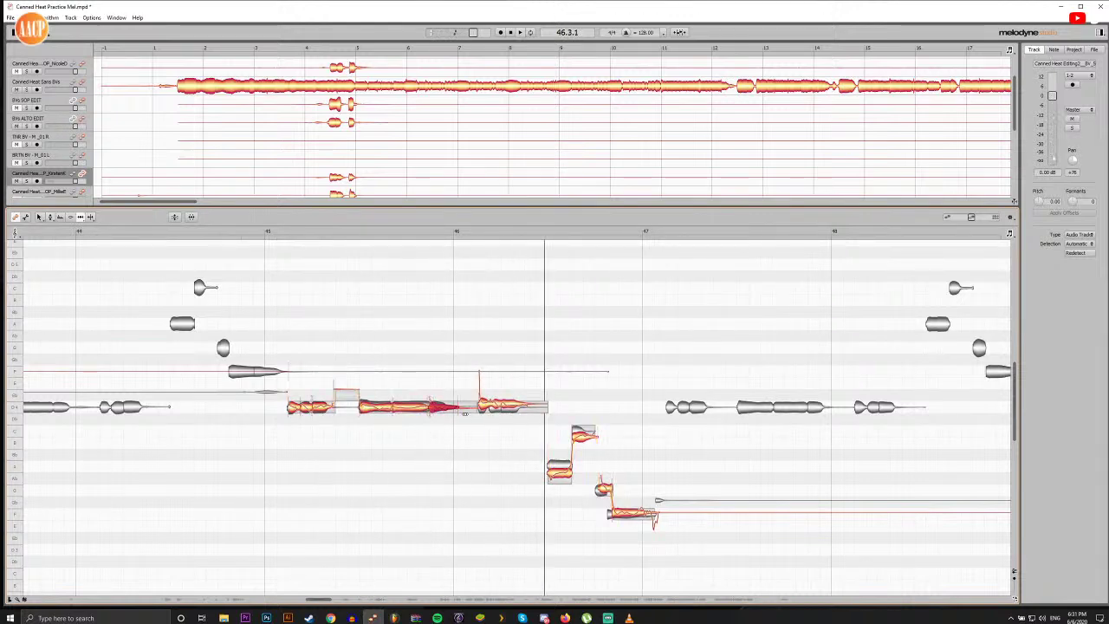
pyautogui.click(283, 232)
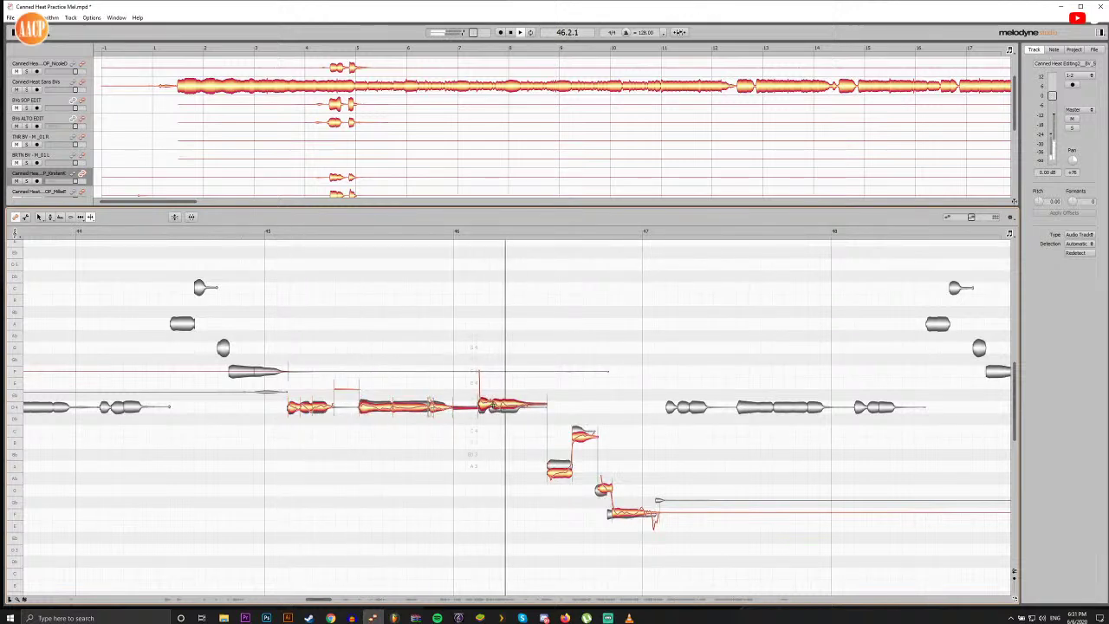
# Step: Split the first D4 note of bar 46 like the alto reference and shift its opening piece slightly earlier
pyautogui.doubleClick(503, 407)
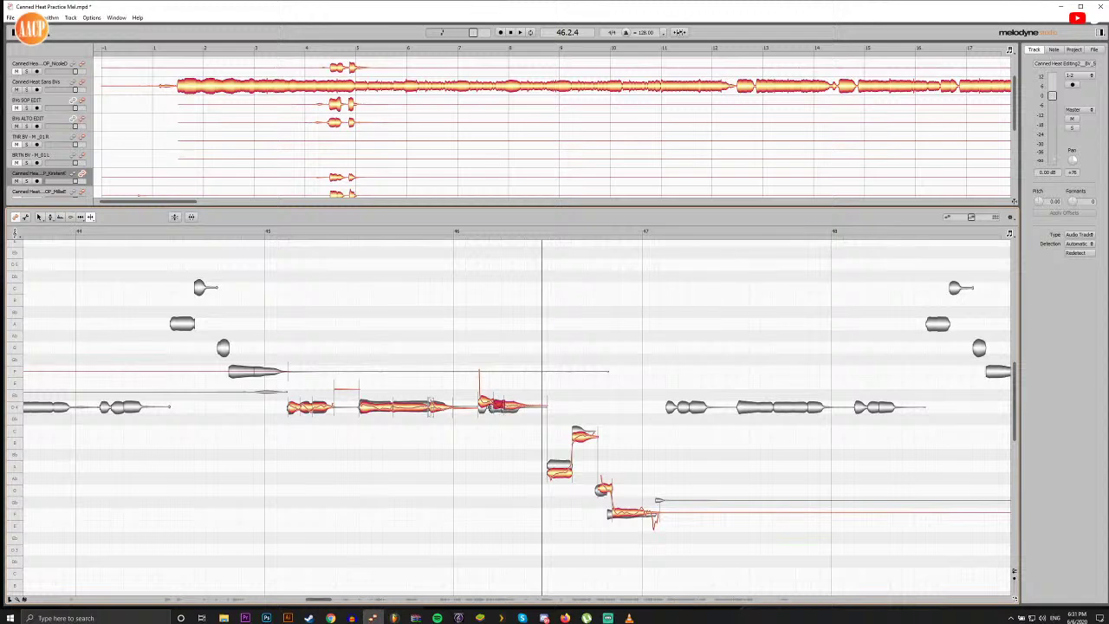
pyautogui.press('F5')
pyautogui.moveTo(489, 404); pyautogui.dragTo(487, 404)
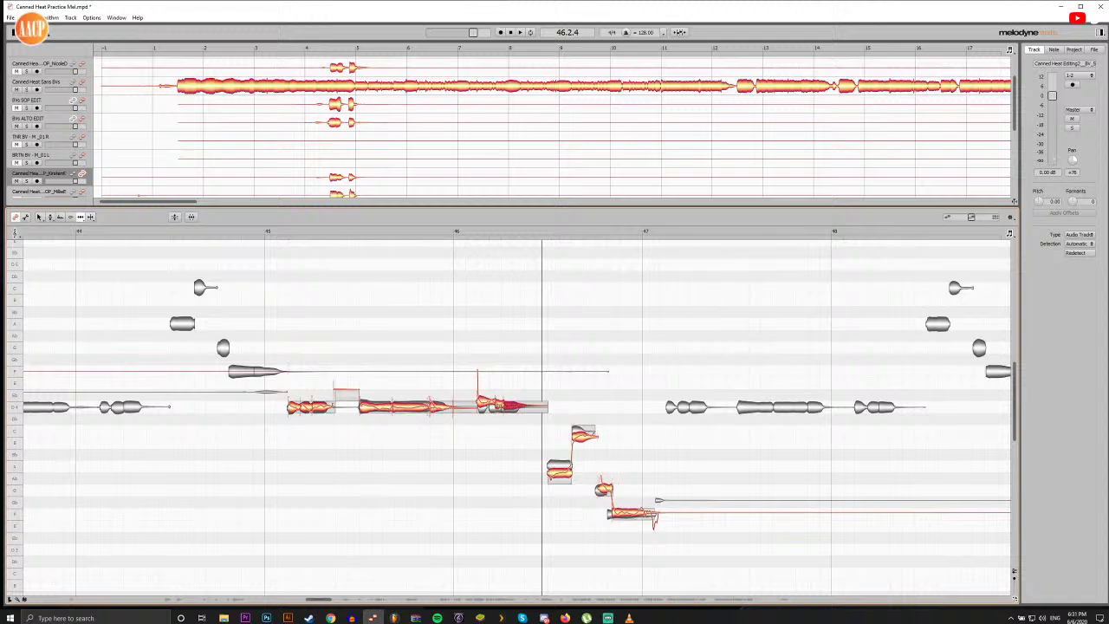
# Step: Centre all pieces of the first note in bar 46 on D4 and play them
pyautogui.click(512, 406)
pyautogui.press('F2')
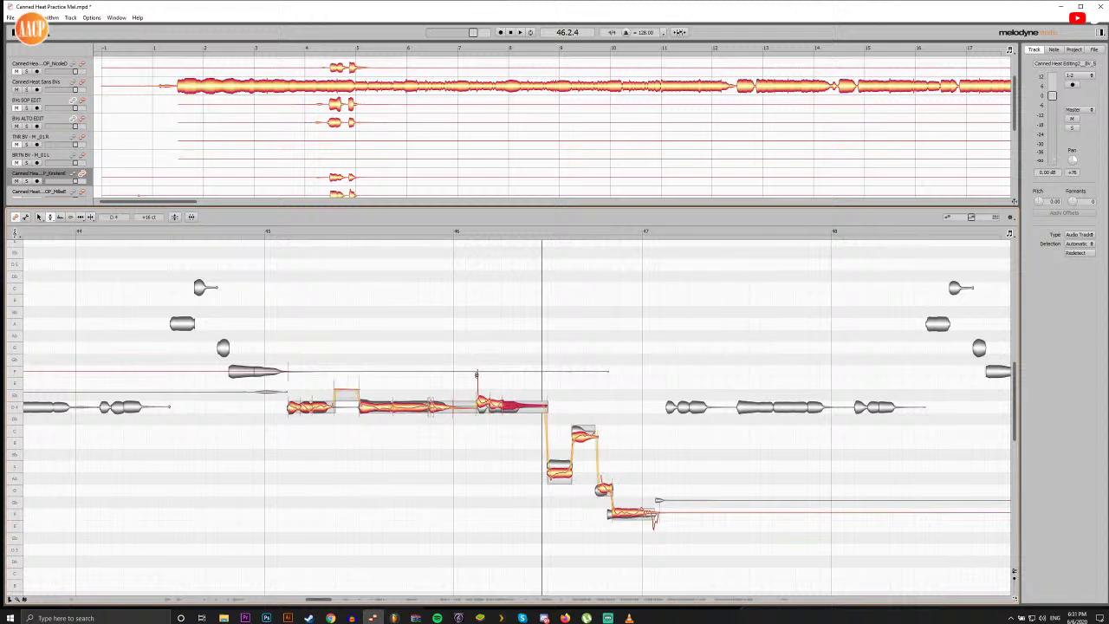
pyautogui.moveTo(475, 375); pyautogui.dragTo(520, 420)
pyautogui.doubleClick(510, 408)
pyautogui.click(460, 232)
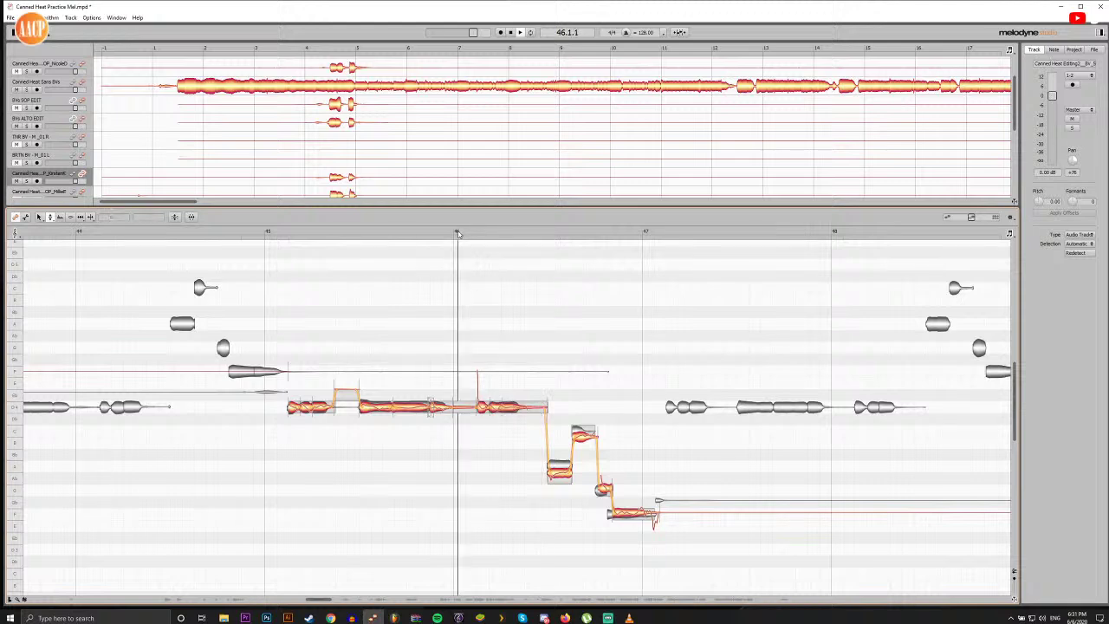
pyautogui.click(457, 232)
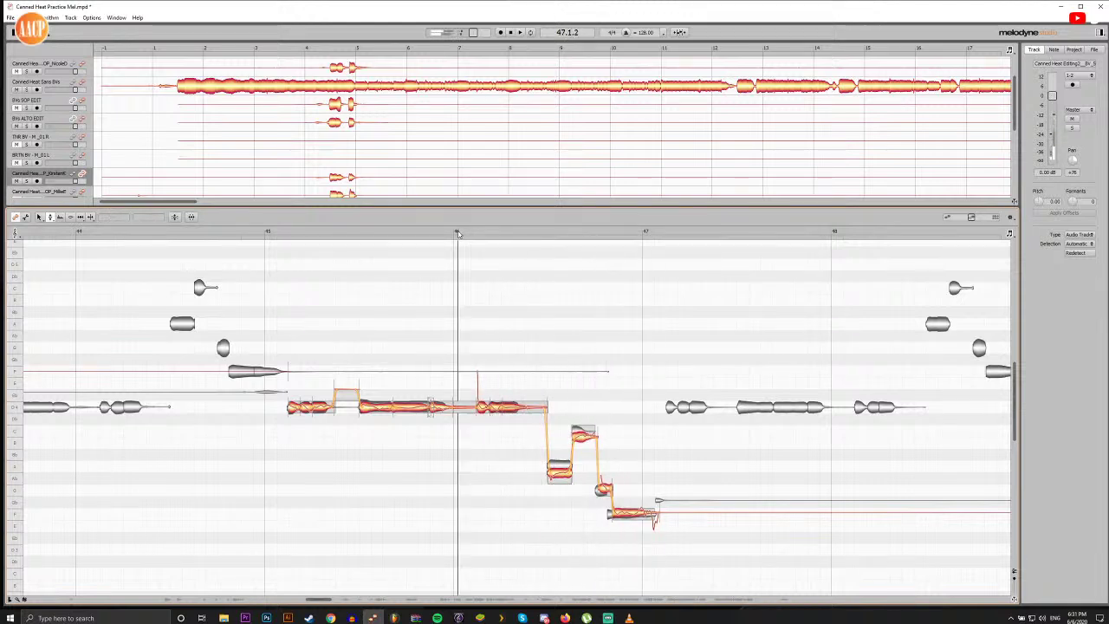
# Step: Centre the pitches of the four closing notes of the phrase on A3, C4, G3 and F3, keeping to the soprano track
pyautogui.moveTo(563, 470); pyautogui.dragTo(563, 461)
pyautogui.doubleClick(581, 431)
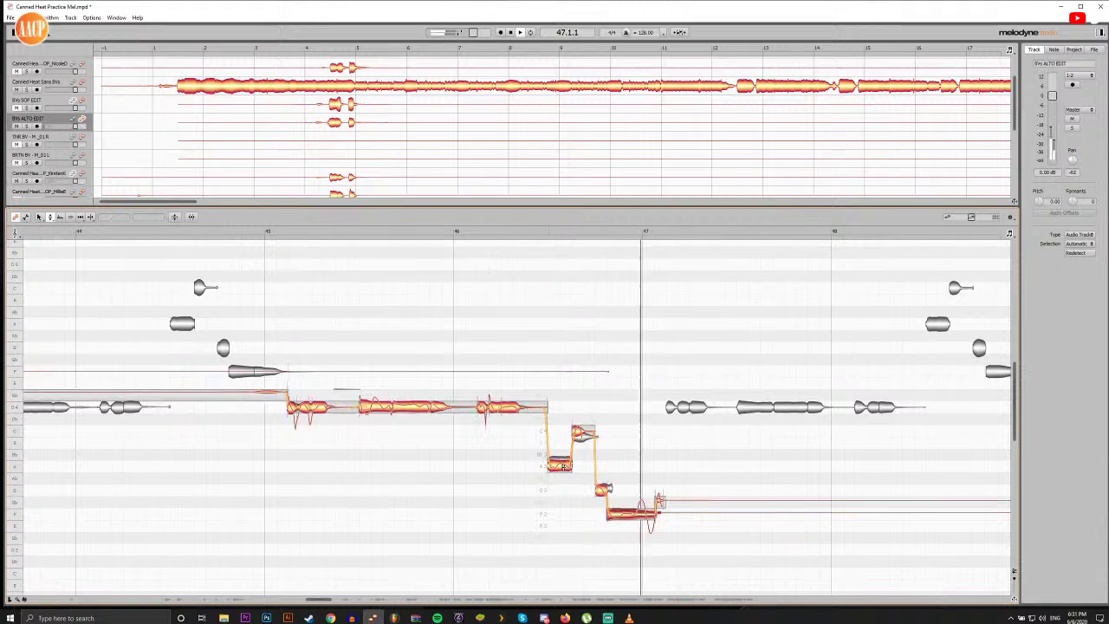
pyautogui.press('space')
pyautogui.click(346, 398)
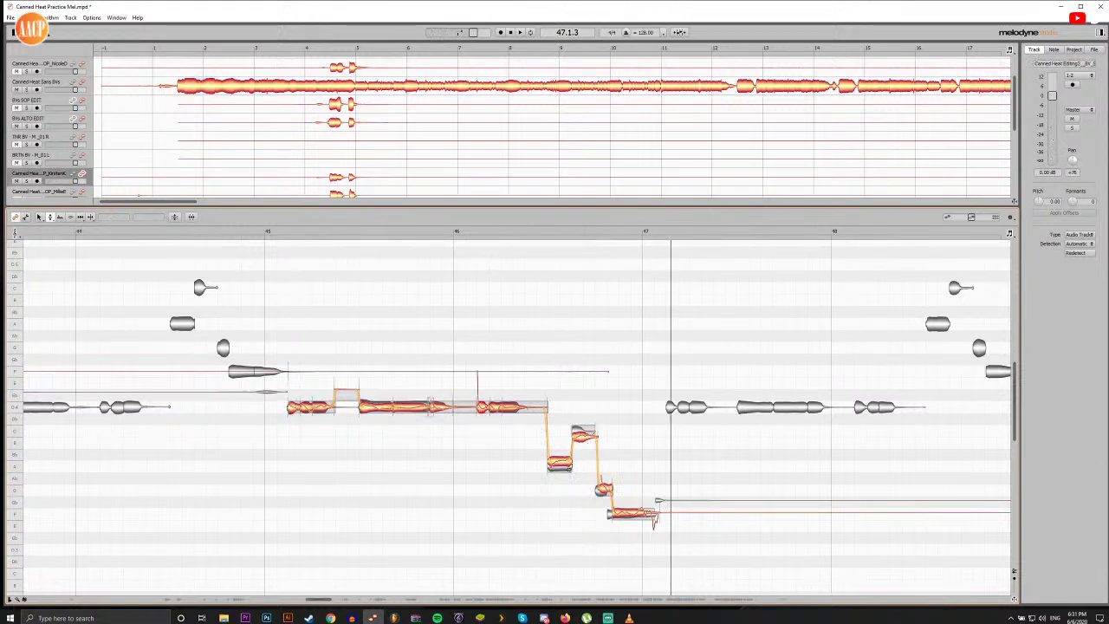
pyautogui.click(559, 464)
pyautogui.moveTo(554, 389); pyautogui.dragTo(645, 524)
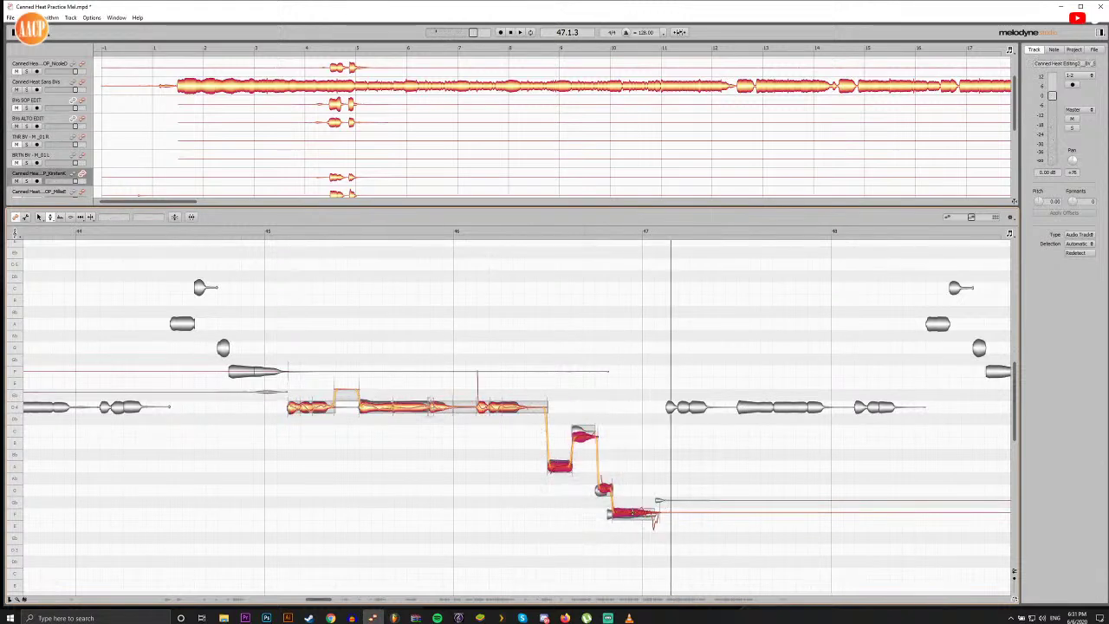
pyautogui.click(624, 513)
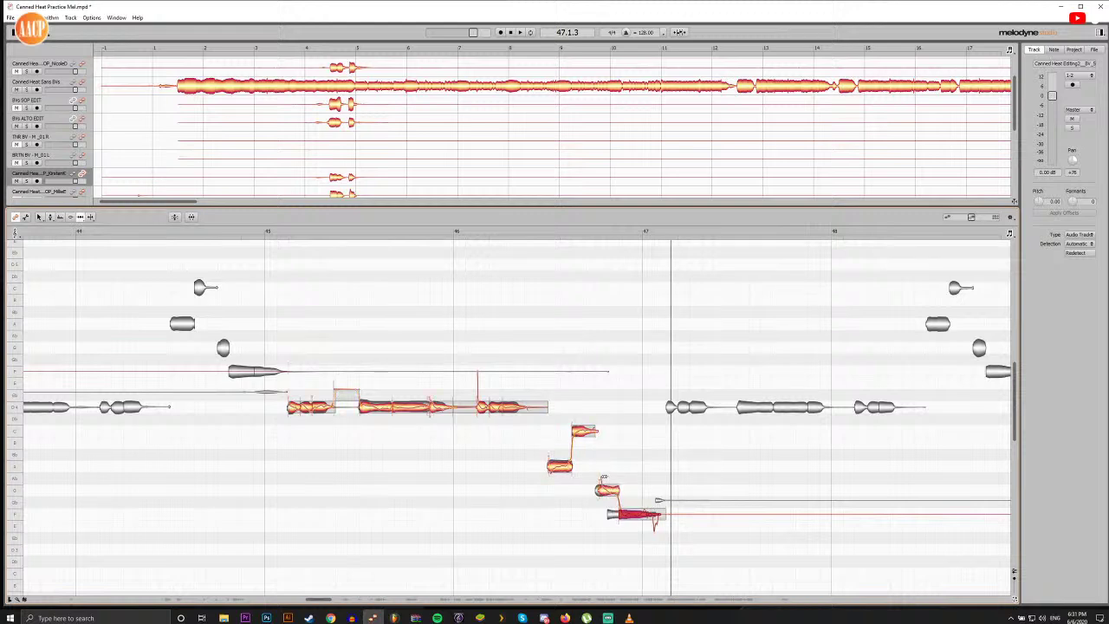
# Step: Align the starts of the closing G3 and F3 notes with the alto reference and play the end of the phrase
pyautogui.moveTo(623, 512); pyautogui.dragTo(612, 514)
pyautogui.click(602, 491)
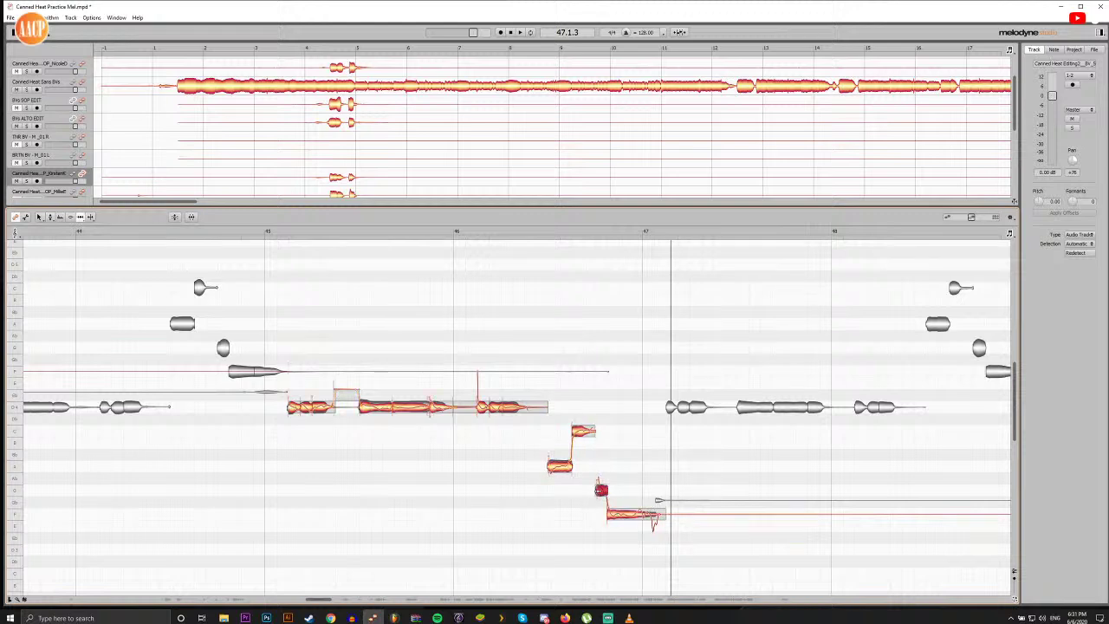
pyautogui.click(532, 235)
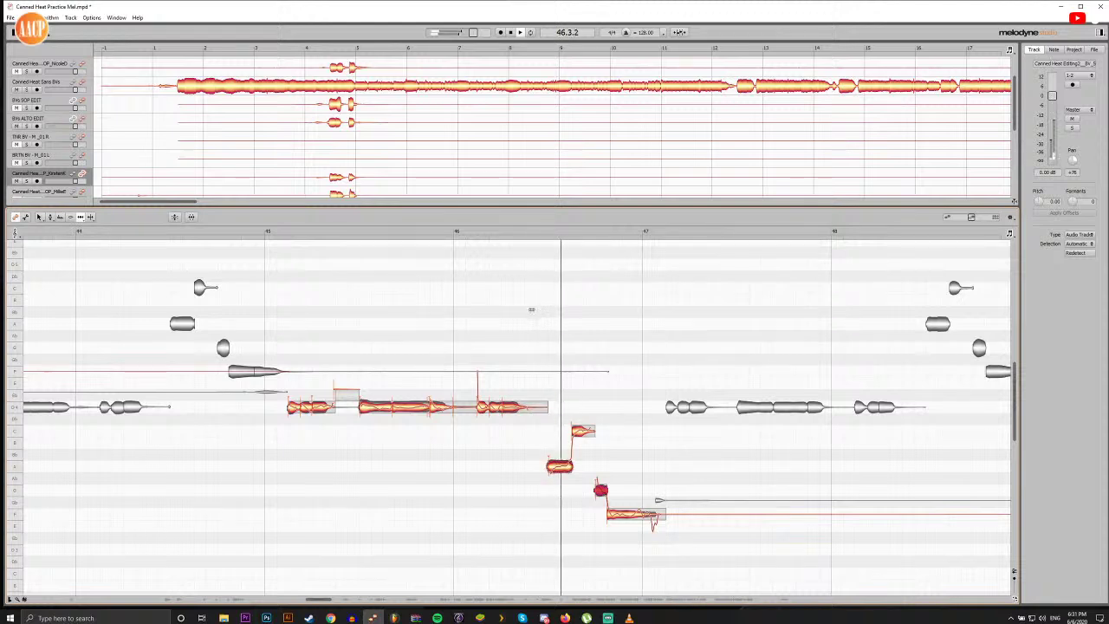
pyautogui.doubleClick(604, 232)
pyautogui.doubleClick(603, 232)
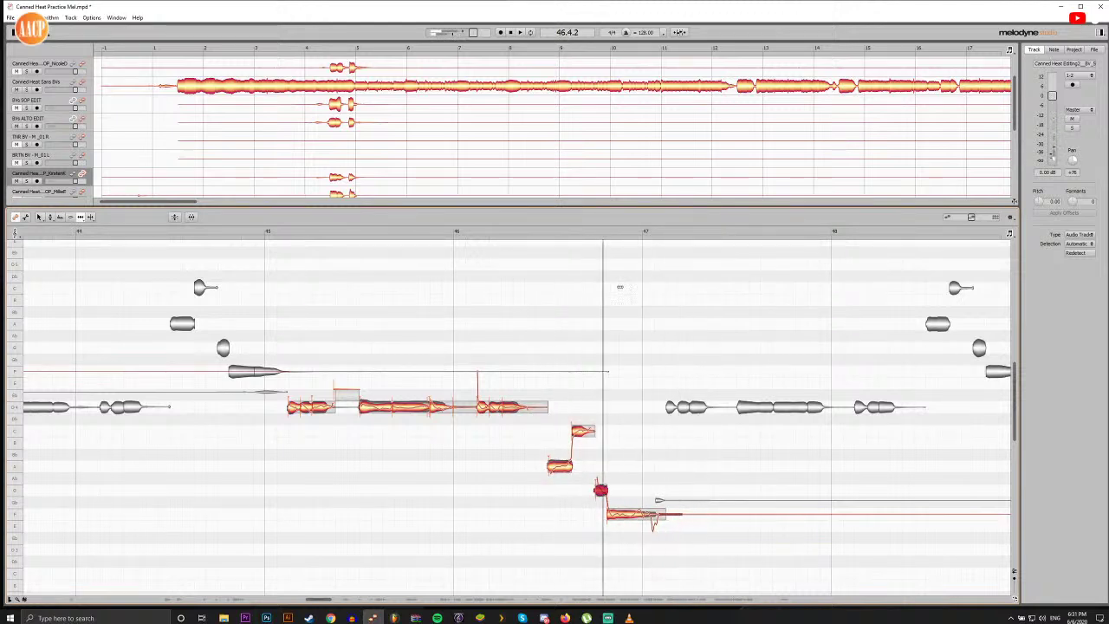
# Step: Split the tail off the final F3 note, move the split slightly later in bar 47, and play the phrase from bar 45
pyautogui.click(656, 522)
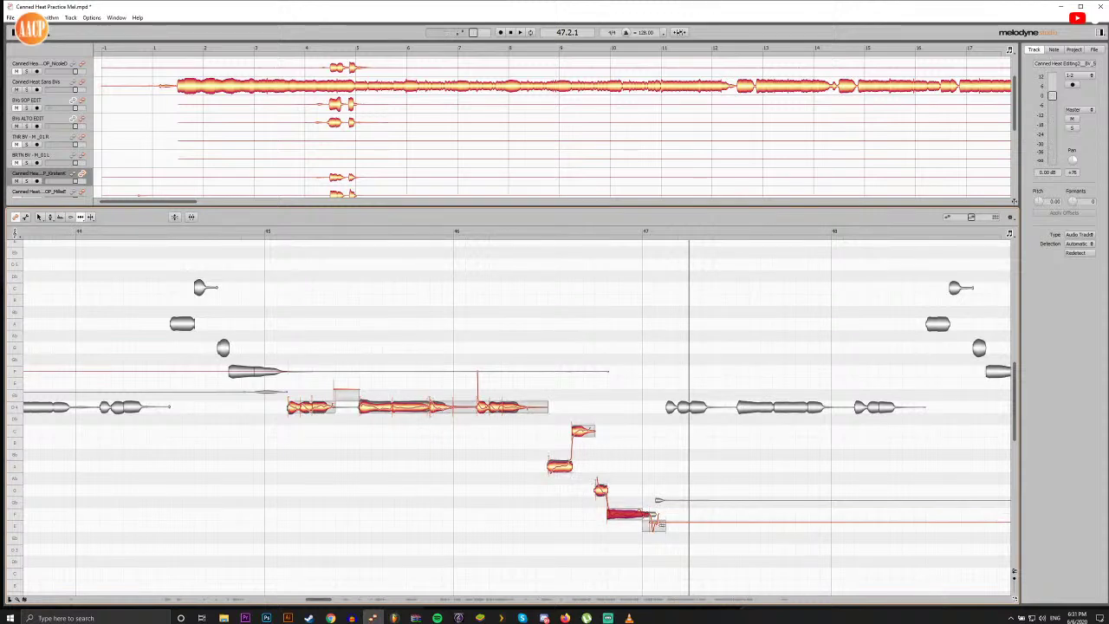
pyautogui.moveTo(665, 524)
pyautogui.mouseDown()
pyautogui.moveTo(677, 524)
pyautogui.moveTo(657, 524)
pyautogui.mouseUp()
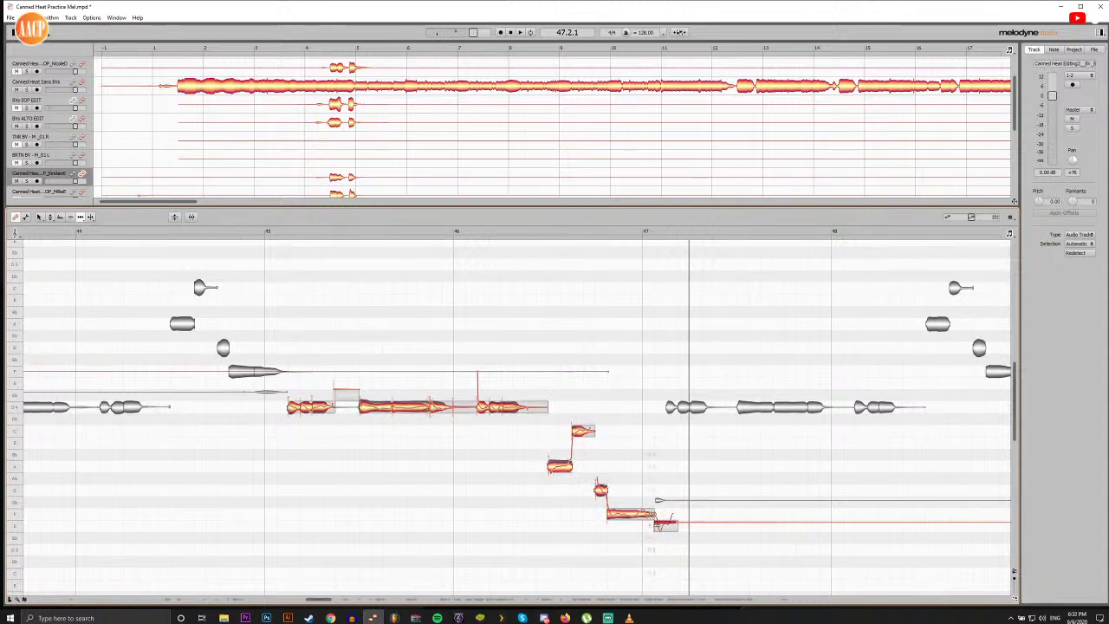
pyautogui.click(598, 234)
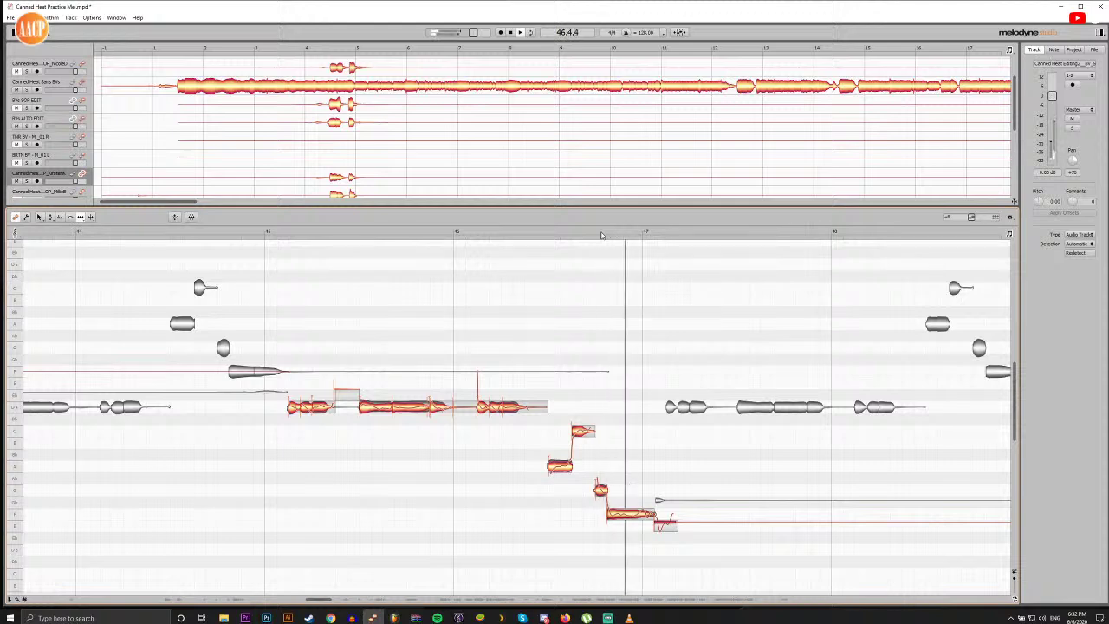
pyautogui.click(597, 234)
pyautogui.doubleClick(595, 231)
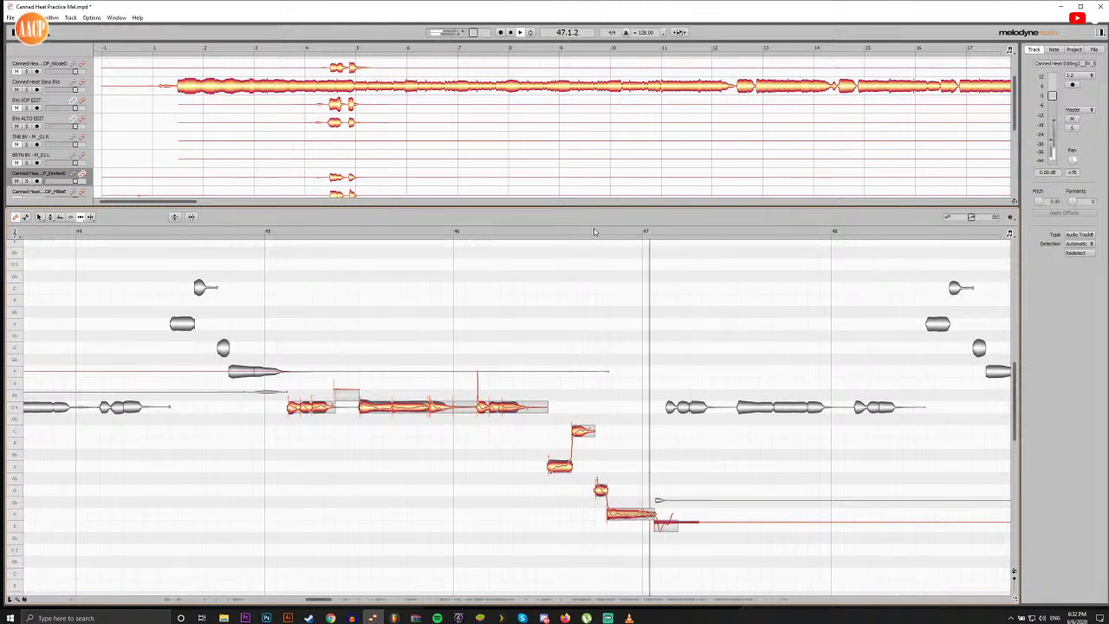
pyautogui.click(595, 231)
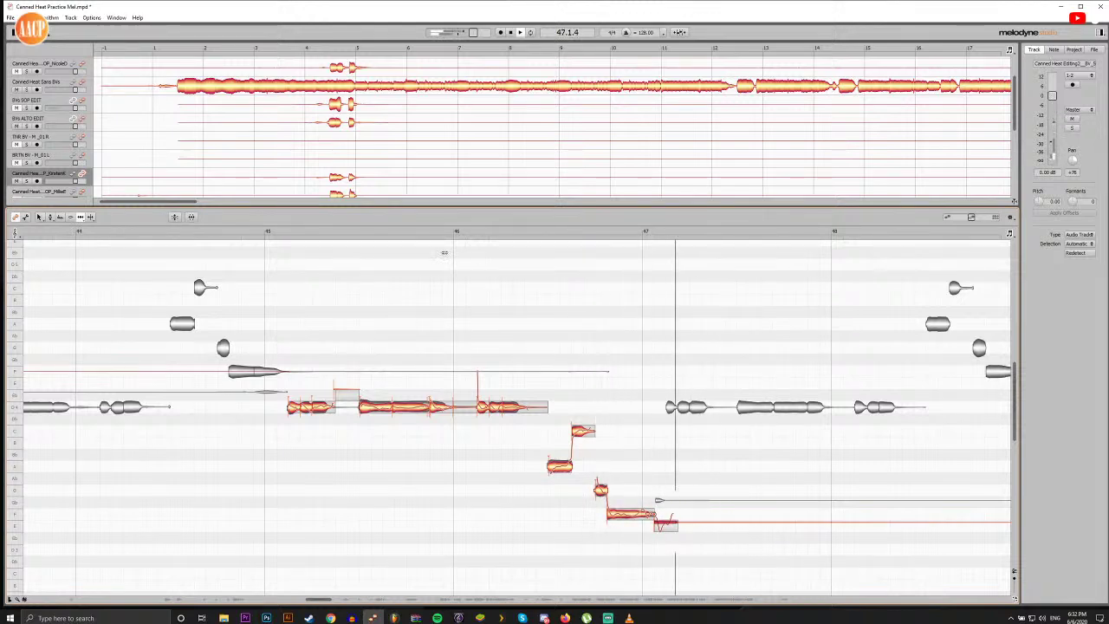
pyautogui.click(268, 234)
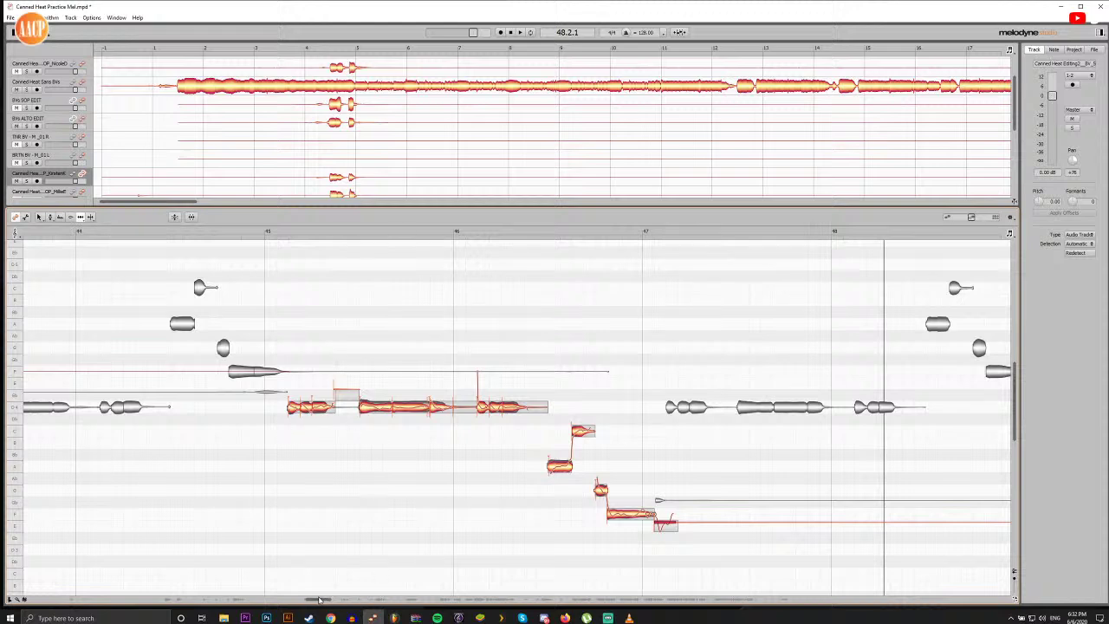
# Step: Align the starts of the notes in bars 50 and 51 with the soprano and alto references
pyautogui.moveTo(319, 600); pyautogui.dragTo(349, 601)
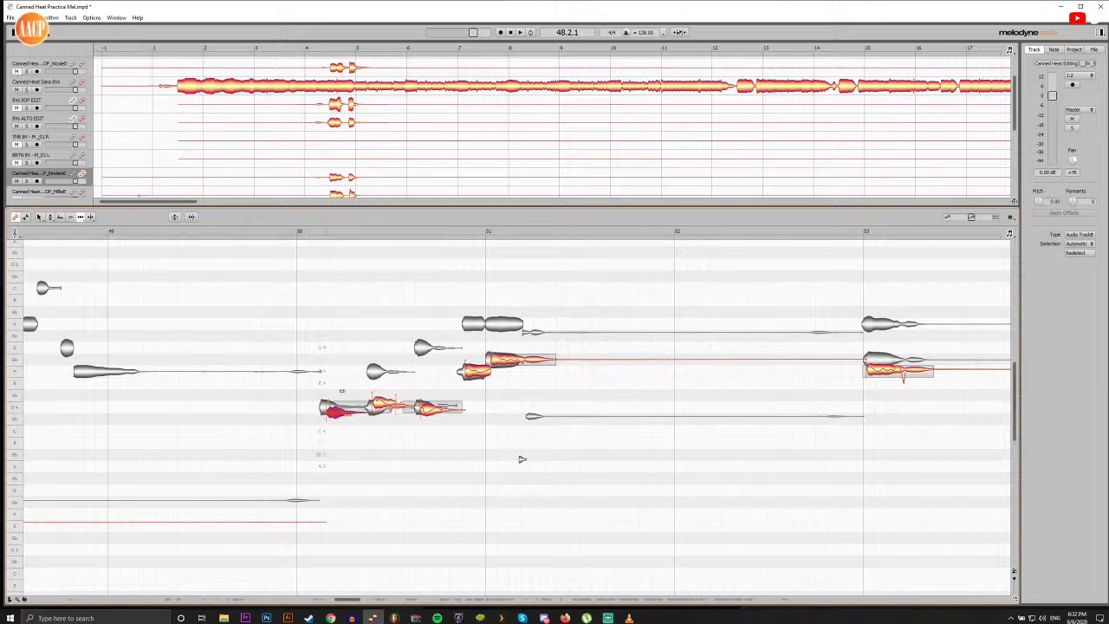
pyautogui.moveTo(353, 270); pyautogui.dragTo(579, 490)
pyautogui.click(521, 459)
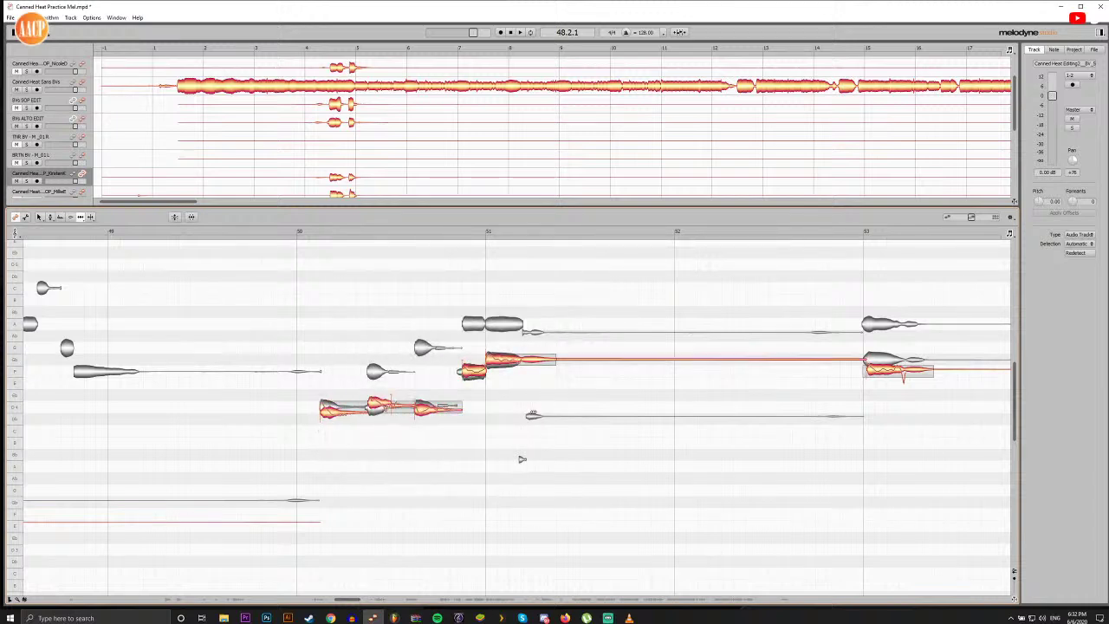
# Step: Split the tail off the last note in bar 51, shorten the tail, and play the phrase from bar 50
pyautogui.press('space')
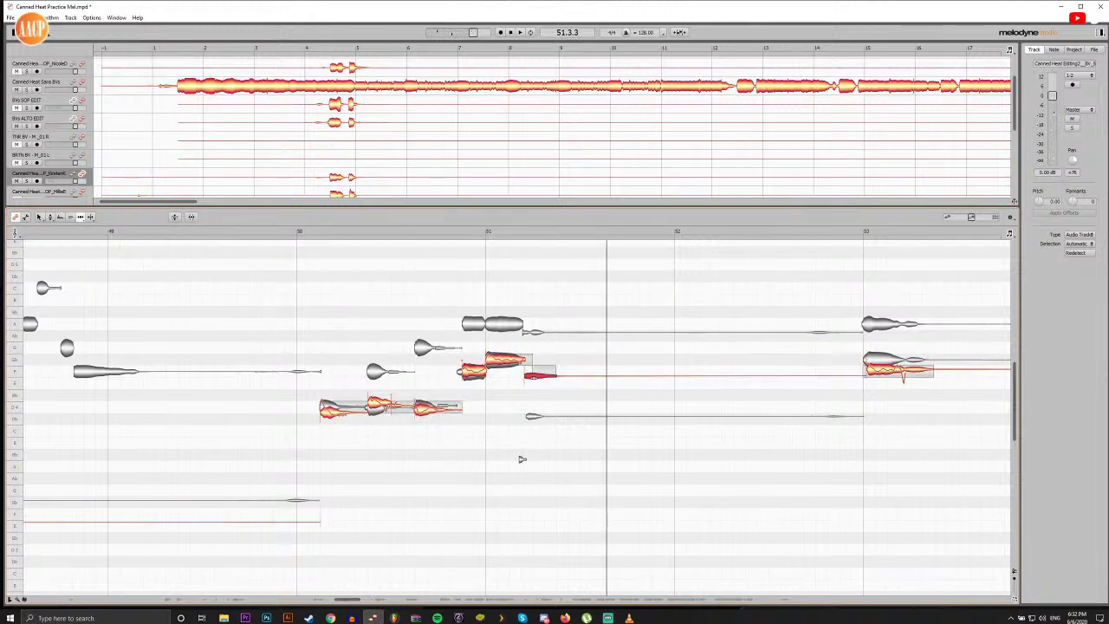
pyautogui.click(318, 233)
pyautogui.press('space')
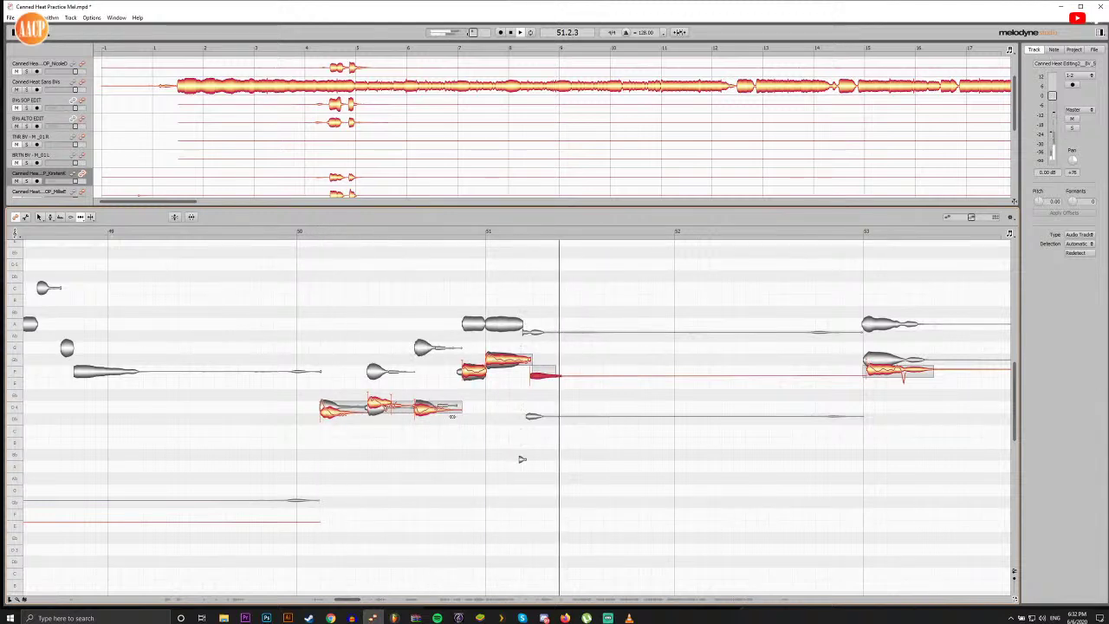
pyautogui.moveTo(518, 230); pyautogui.dragTo(557, 236)
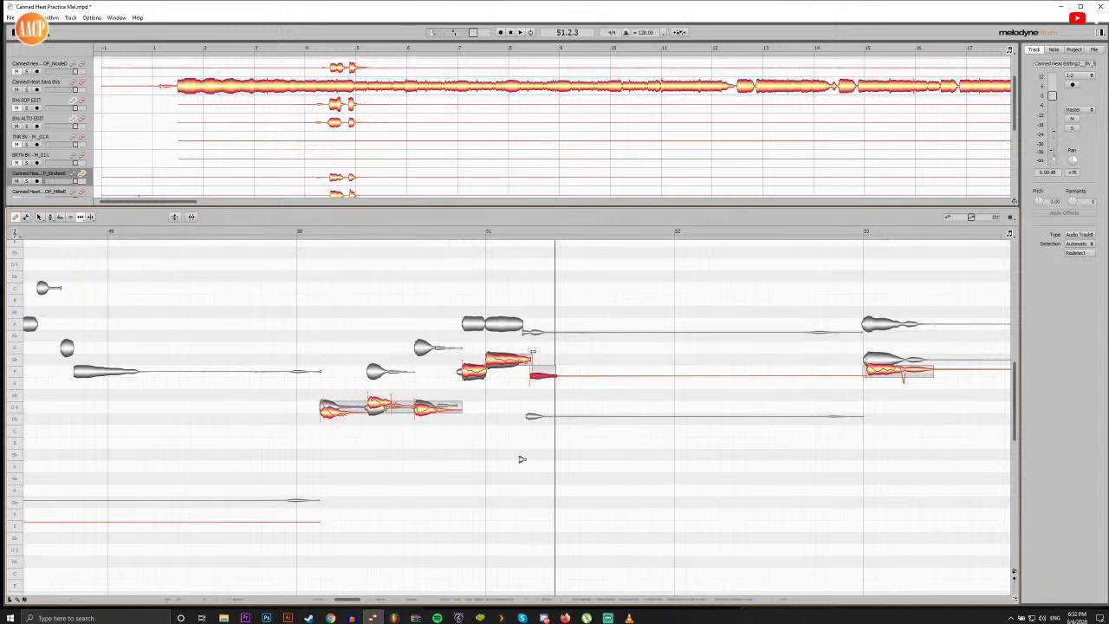
pyautogui.moveTo(556, 374); pyautogui.dragTo(543, 375)
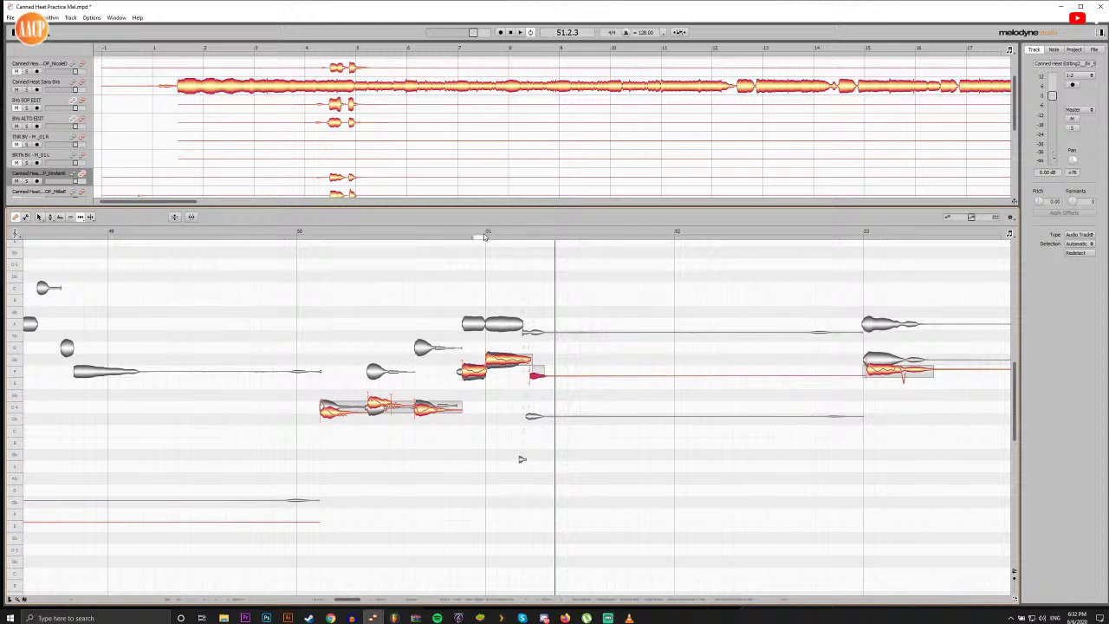
pyautogui.click(480, 235)
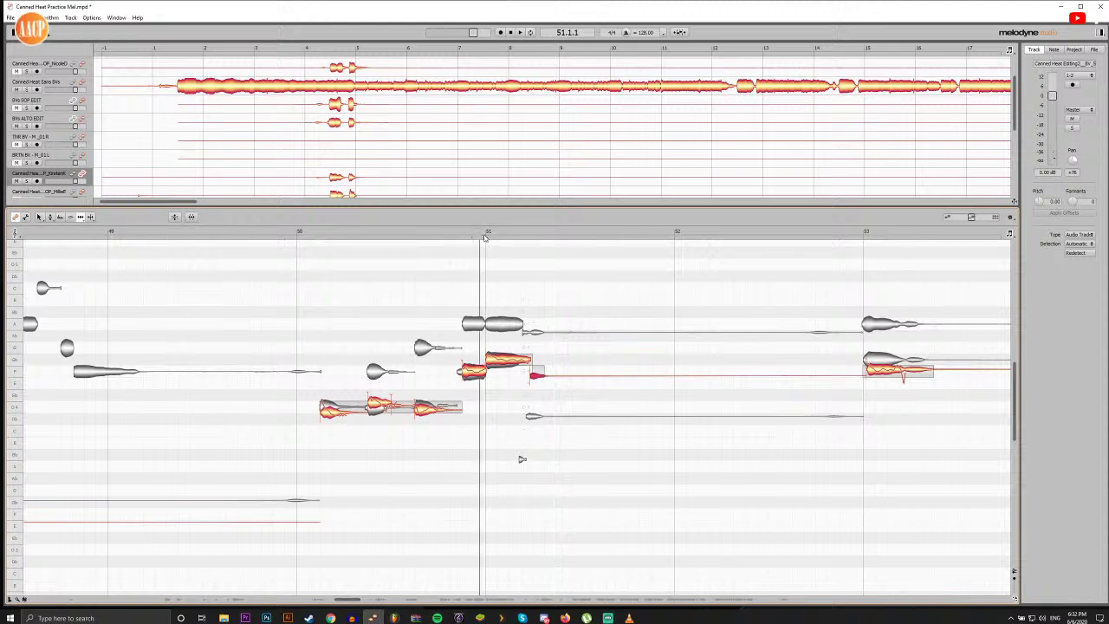
pyautogui.click(317, 234)
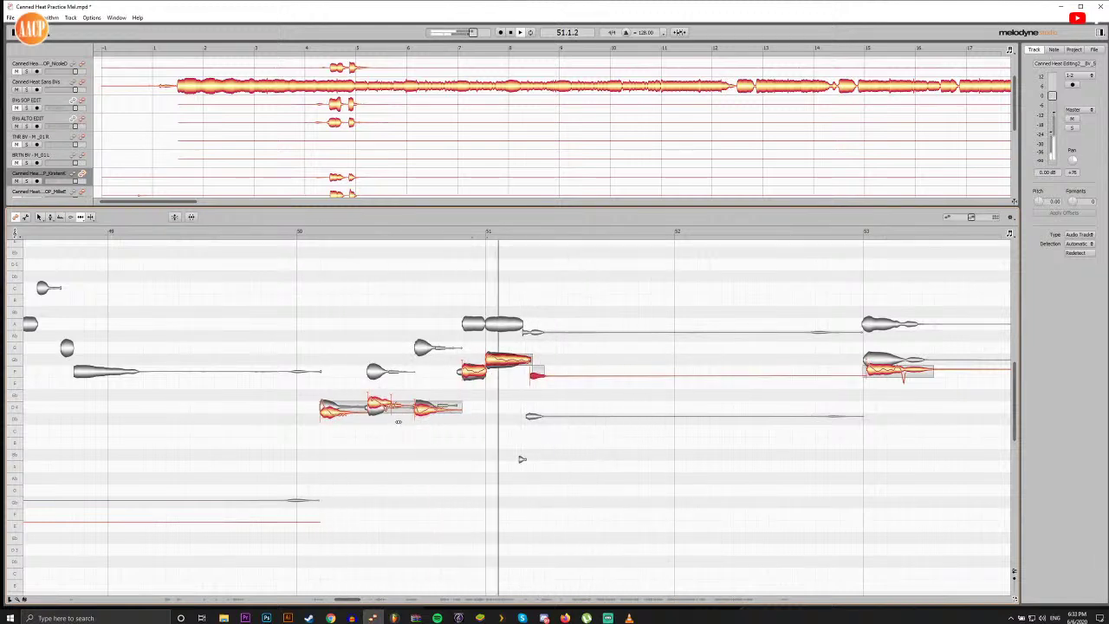
# Step: Centre the three bar 50 notes on D4 and the closing notes on F4, F#4 and F4, and play the phrase
pyautogui.click(376, 404)
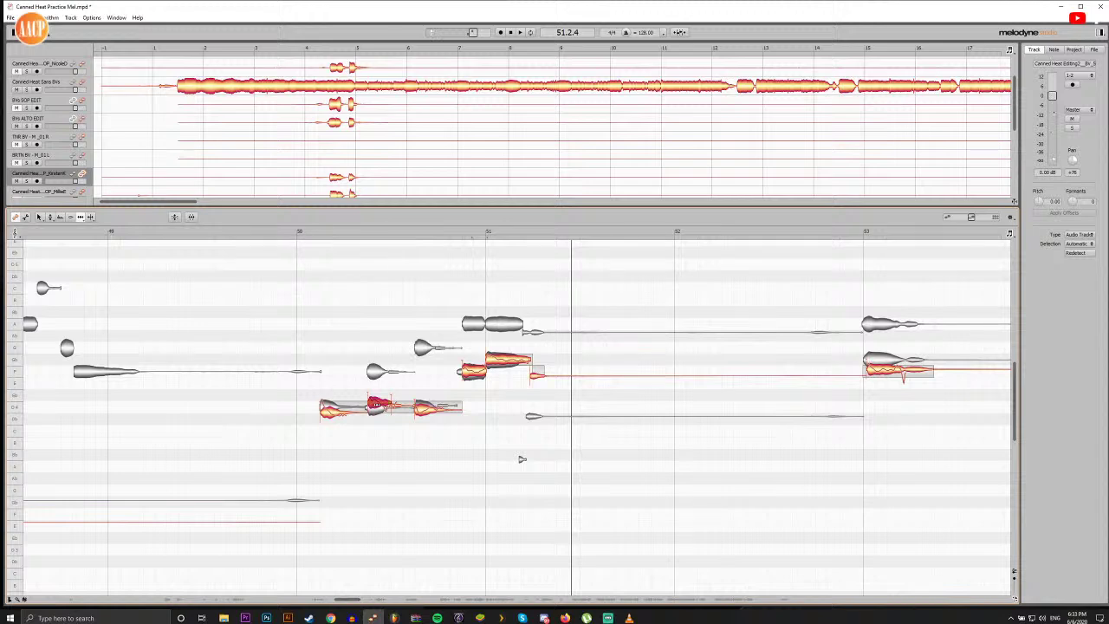
pyautogui.moveTo(313, 378); pyautogui.dragTo(525, 445)
pyautogui.click(423, 408)
pyautogui.press('space')
pyautogui.press('space')
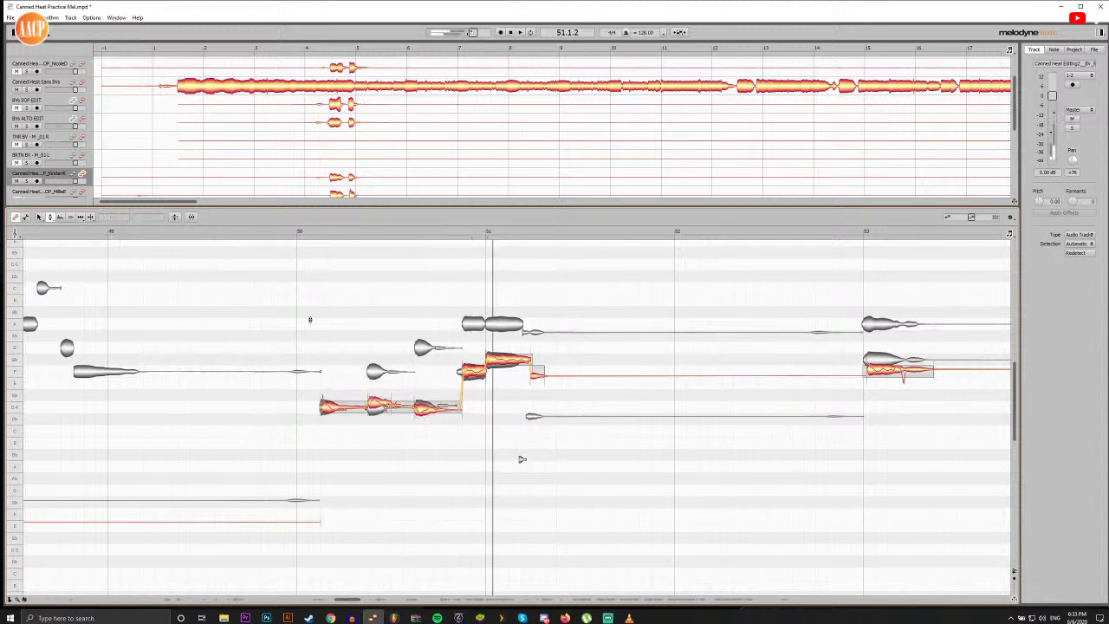
pyautogui.moveTo(309, 319); pyautogui.dragTo(569, 419)
pyautogui.doubleClick(501, 357)
pyautogui.click(498, 405)
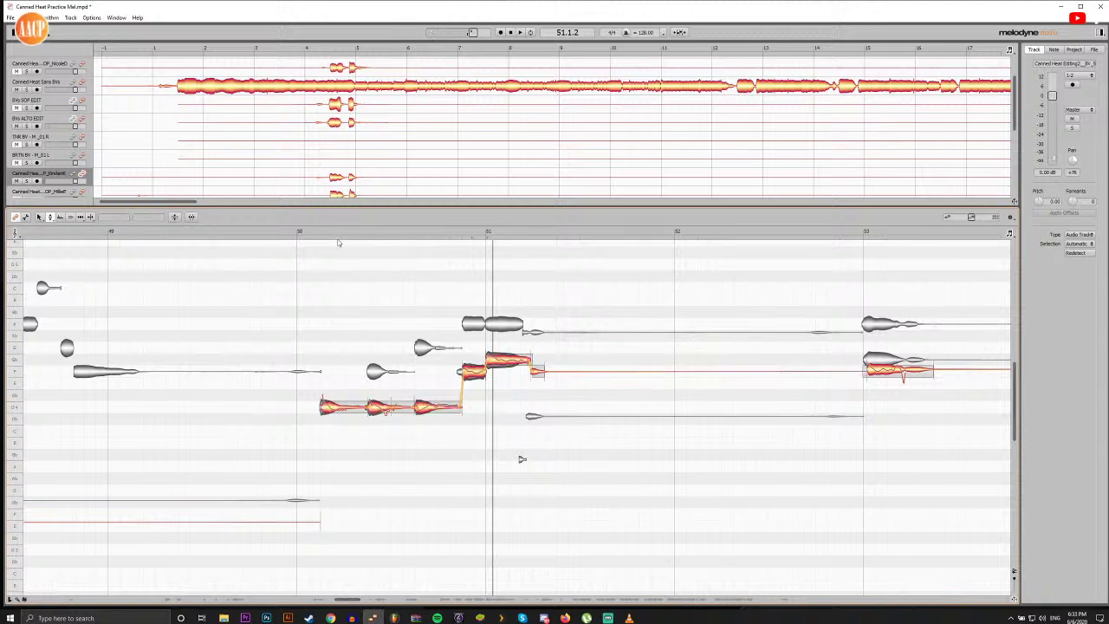
pyautogui.doubleClick(319, 231)
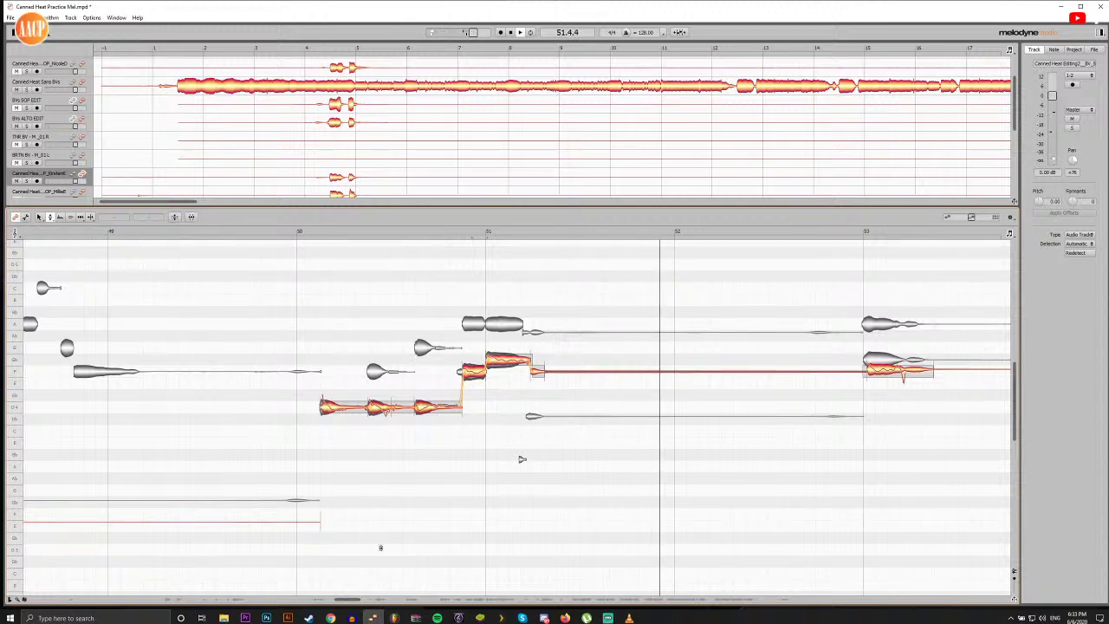
# Step: Align the start of the bar 53 note with the guide notes and raise it one semitone to Gb 4
pyautogui.press('space')
pyautogui.moveTo(345, 601); pyautogui.dragTo(371, 492)
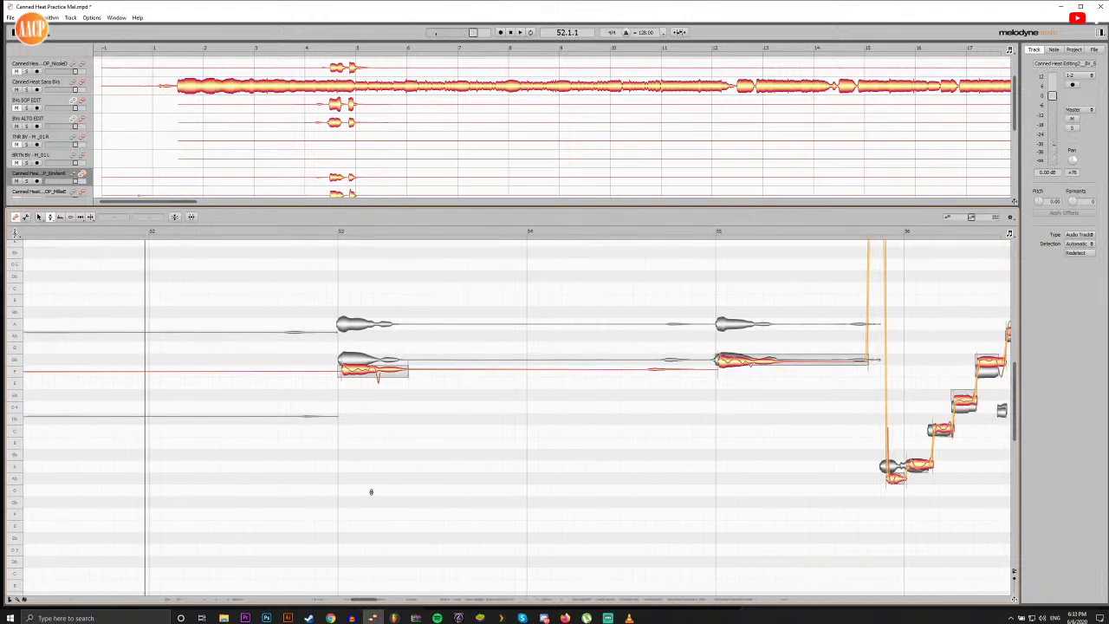
pyautogui.click(336, 232)
pyautogui.click(353, 376)
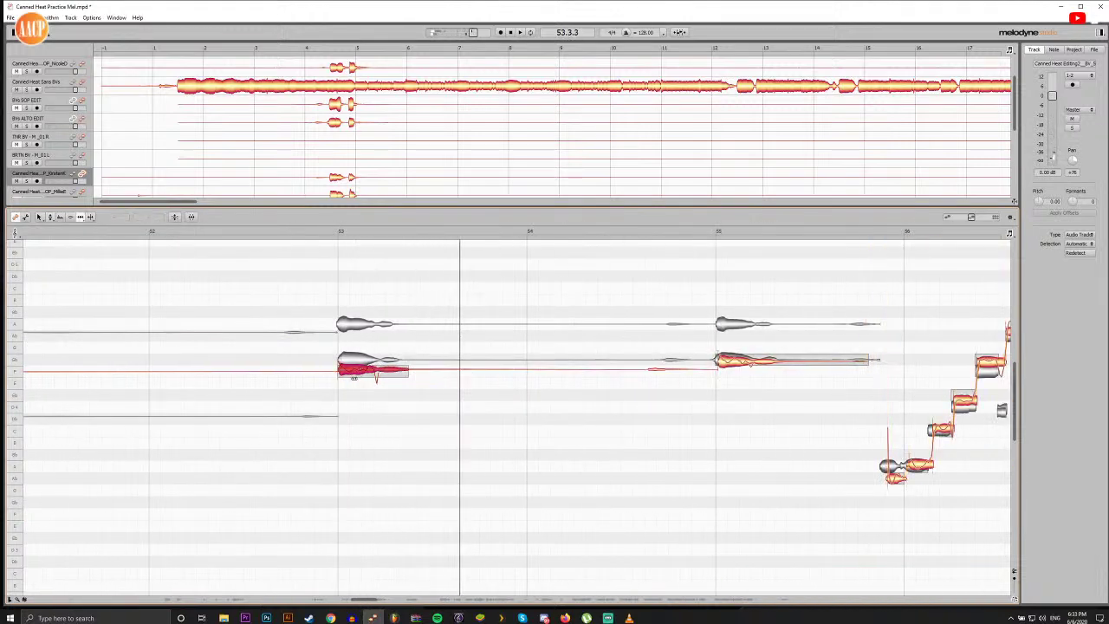
pyautogui.moveTo(353, 376); pyautogui.dragTo(355, 363)
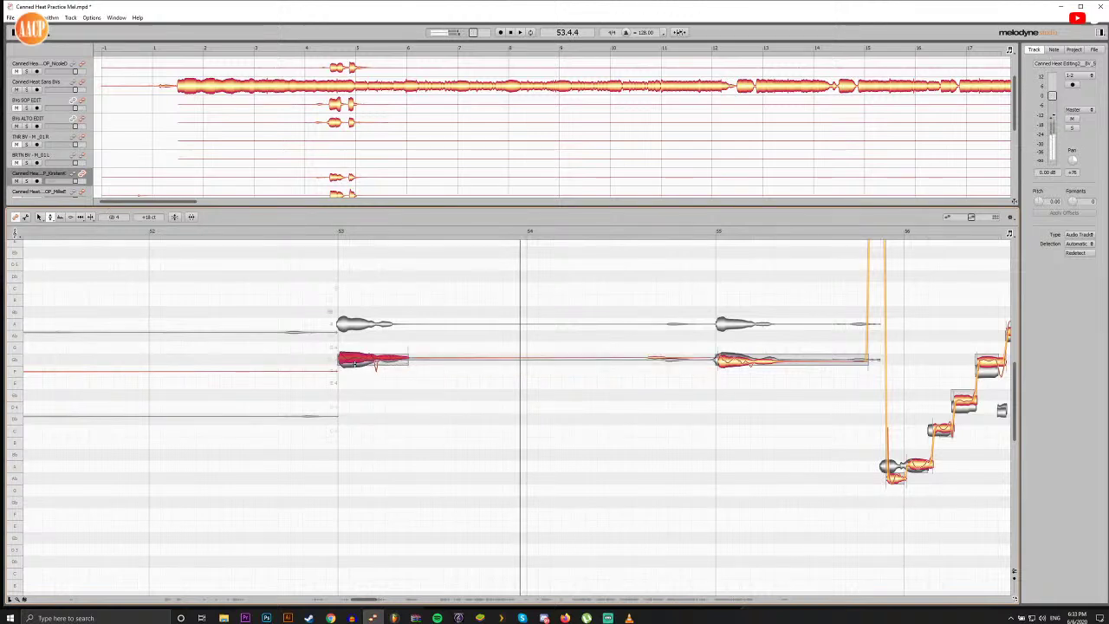
pyautogui.doubleClick(357, 358)
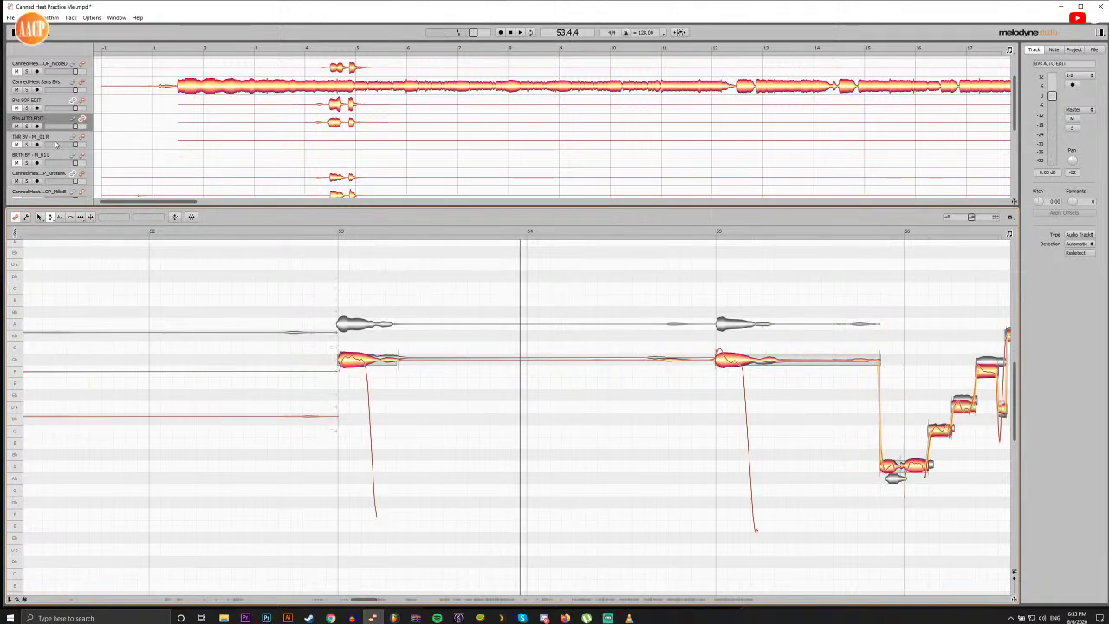
# Step: Reopen the soprano track below the BRTN BV track and split its bar 53 note just before the tail
pyautogui.scroll(-1, 66, 157)
pyautogui.click(83, 159)
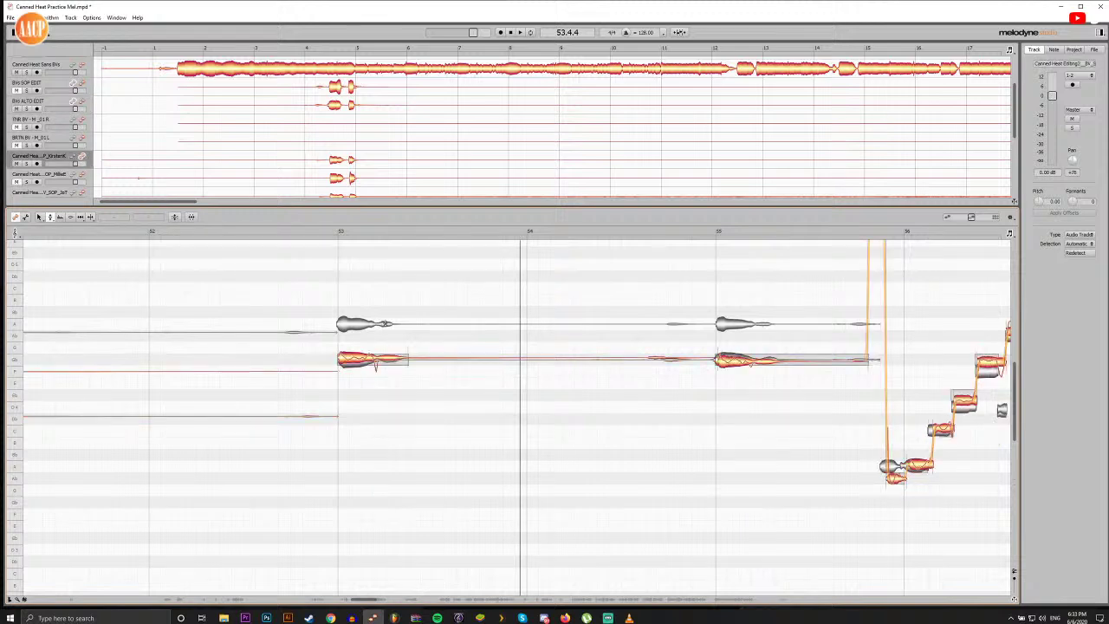
pyautogui.press('space')
pyautogui.press('space')
pyautogui.press('F6')
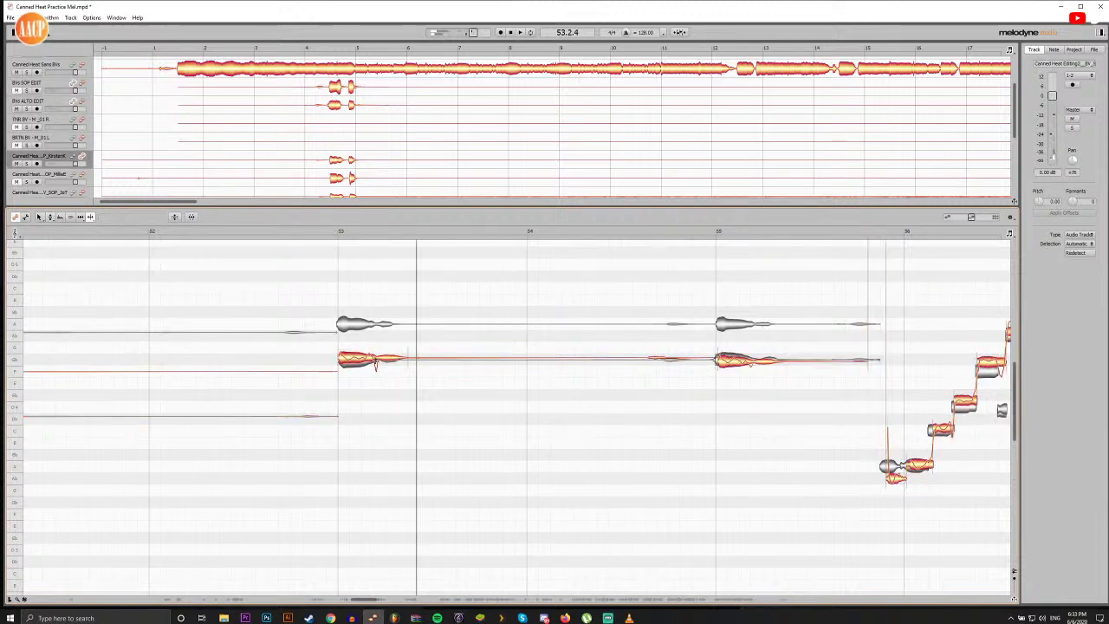
pyautogui.doubleClick(379, 366)
# Step: Shift the sustained tail of the bar 53 note slightly earlier, centre the main note on Gb 4, and play the result
pyautogui.press('F5')
pyautogui.click(392, 369)
pyautogui.moveTo(409, 367); pyautogui.dragTo(400, 367)
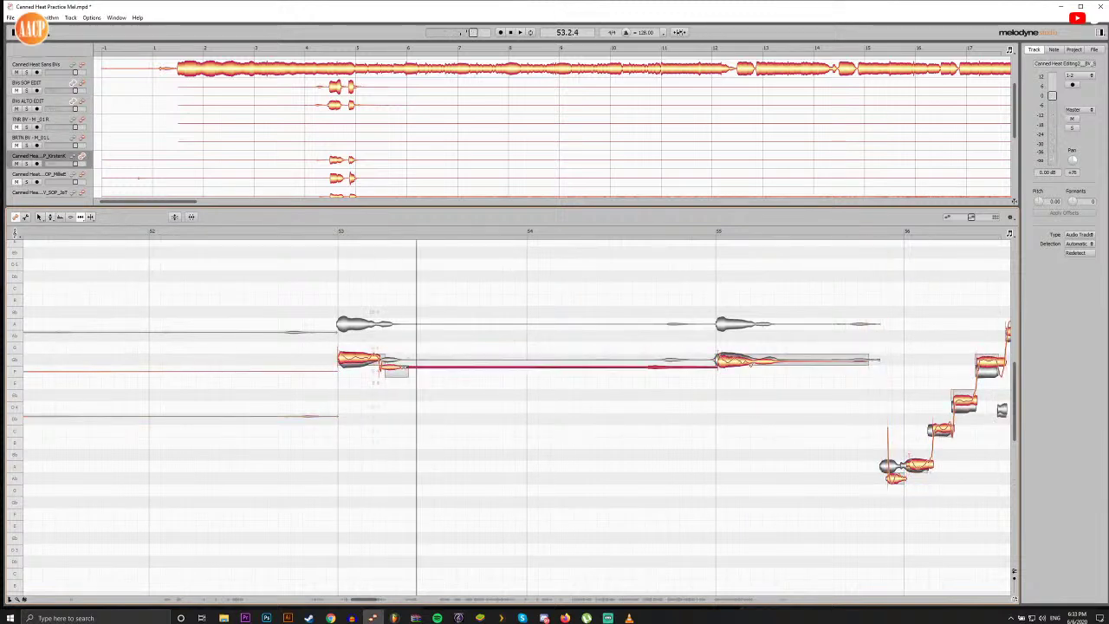
pyautogui.click(356, 358)
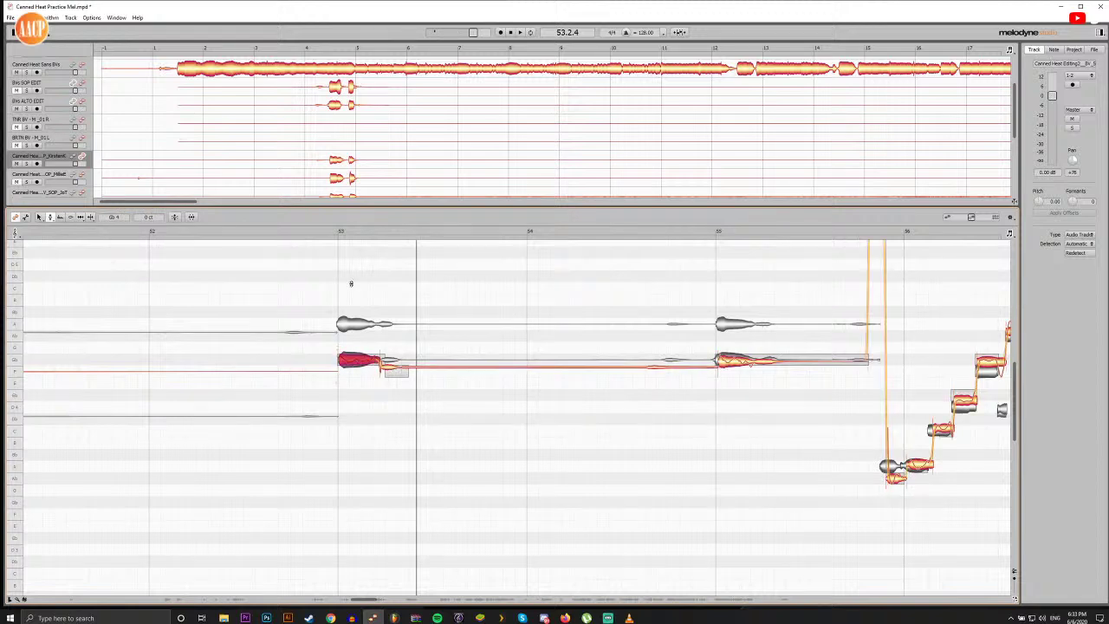
pyautogui.click(336, 227)
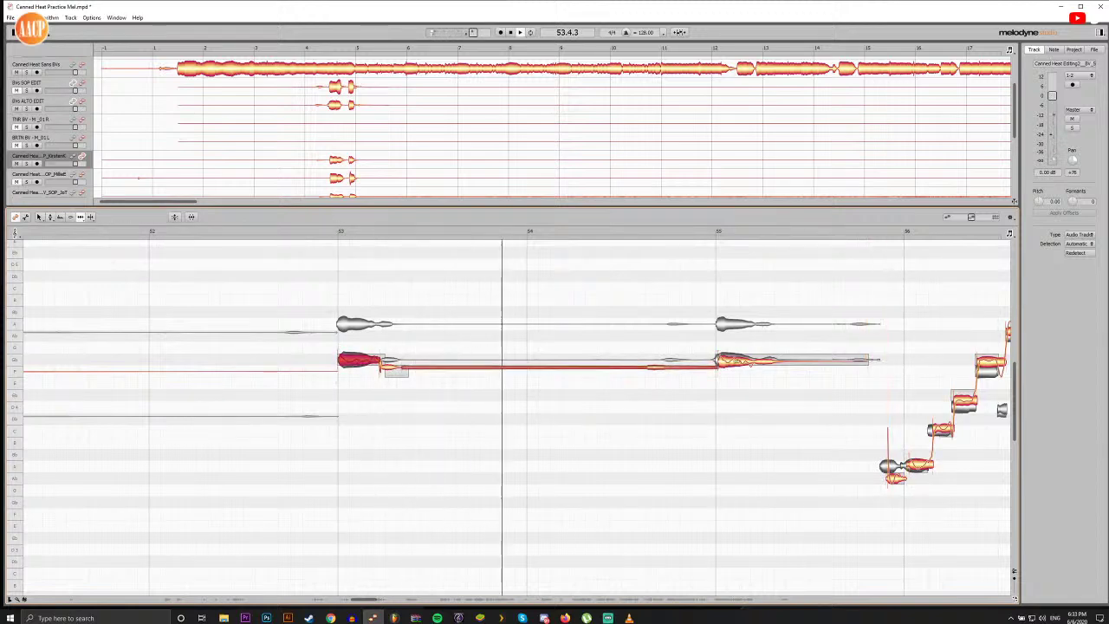
# Step: Split the bar 55 note before its tail and adjust the timing of the separated tail
pyautogui.click(752, 360)
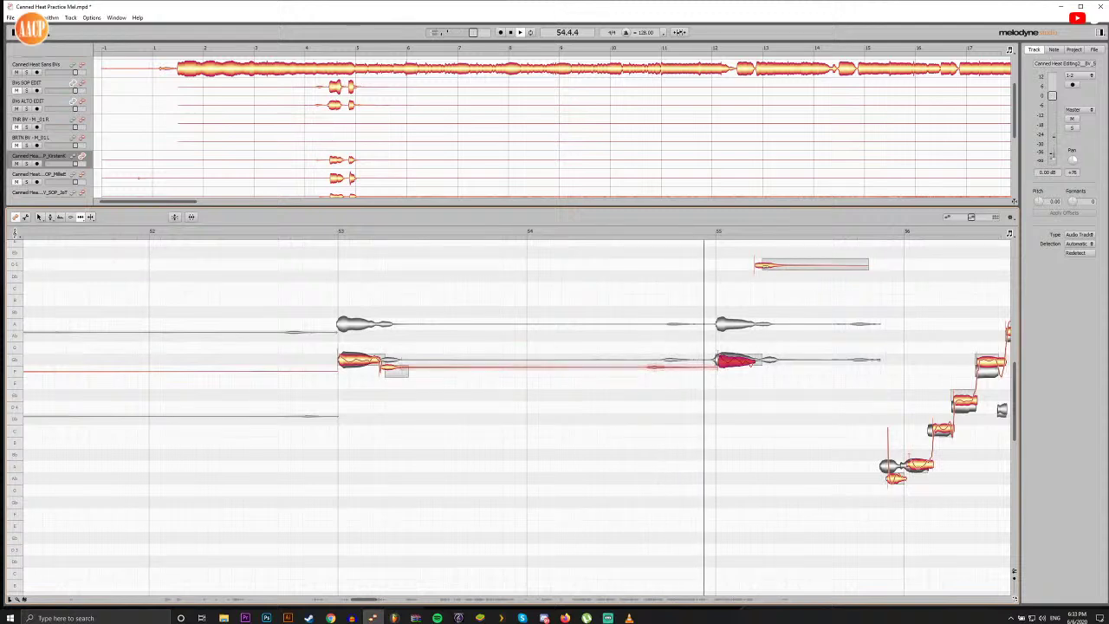
pyautogui.click(762, 264)
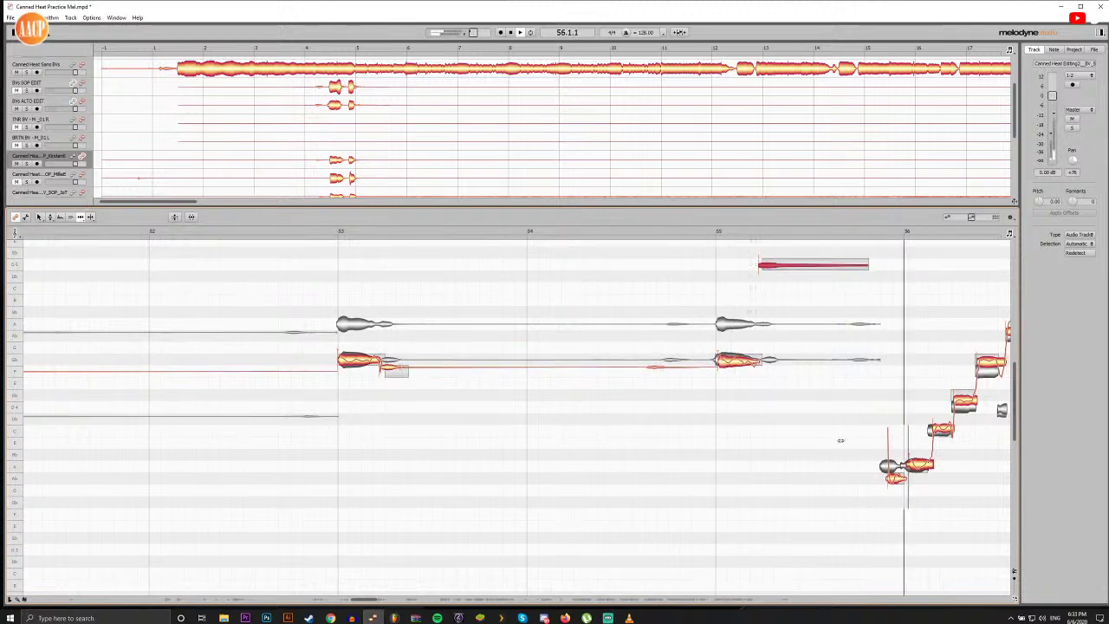
# Step: Play the phrase around bar 56 and move the starts of its first two notes earlier to match the guide notes
pyautogui.moveTo(375, 601); pyautogui.dragTo(390, 600)
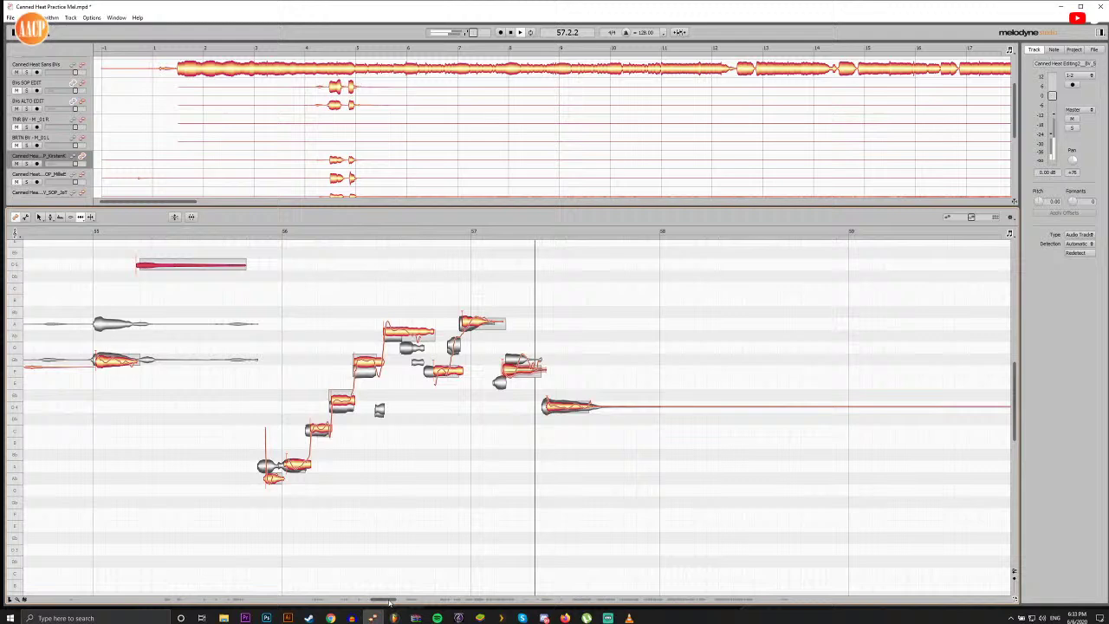
pyautogui.click(253, 232)
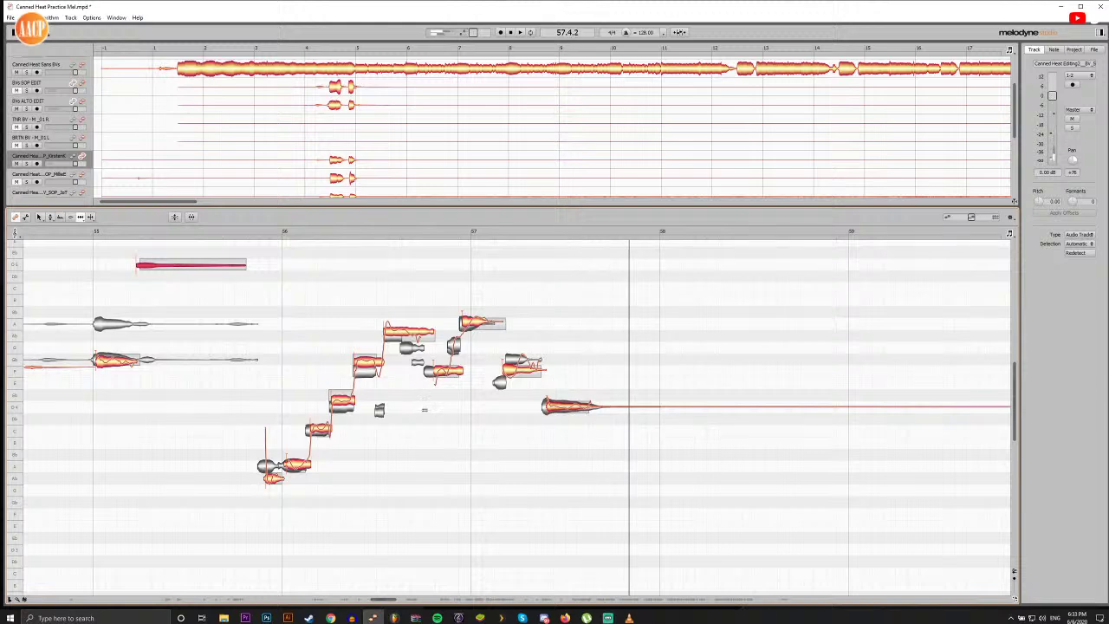
pyautogui.click(274, 478)
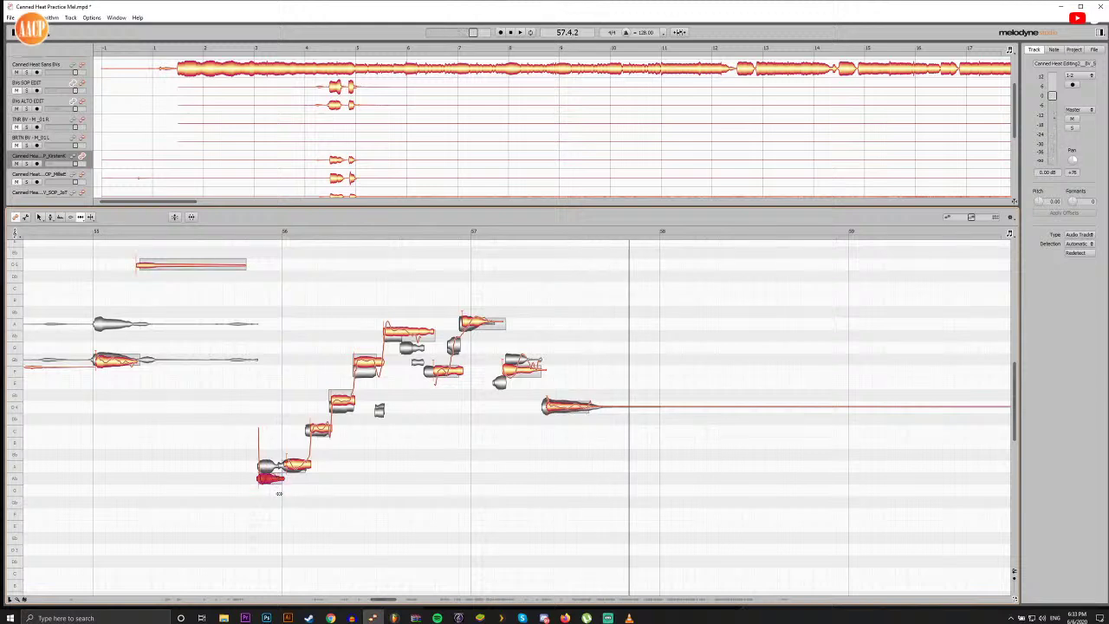
pyautogui.click(291, 466)
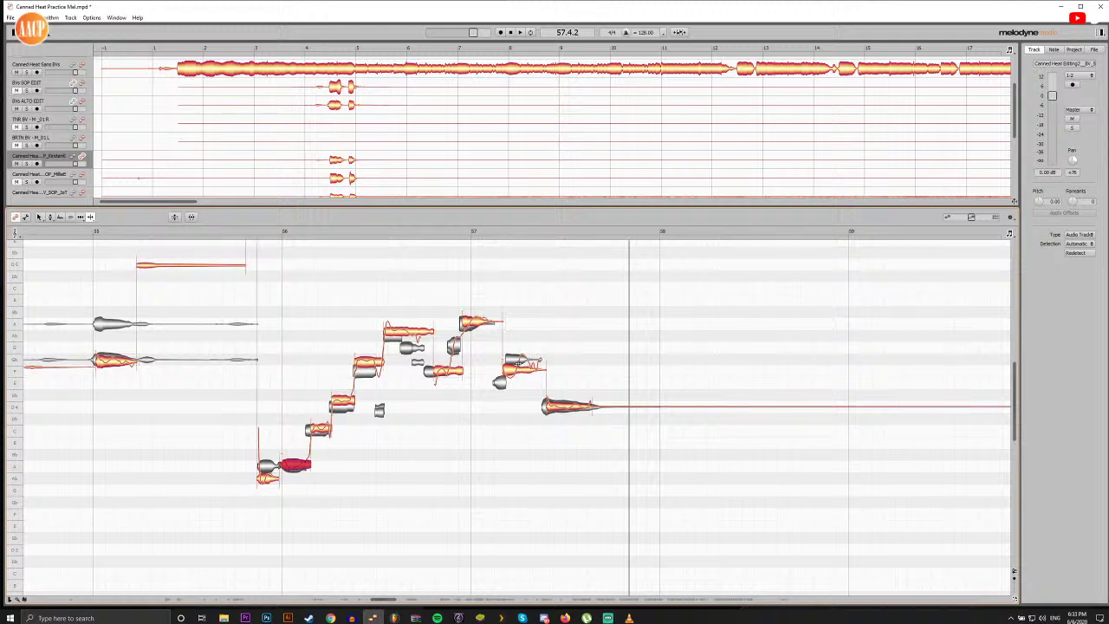
# Step: Split the high note late in bar 56 and the note following bar 57's opening note into two notes each
pyautogui.click(510, 374)
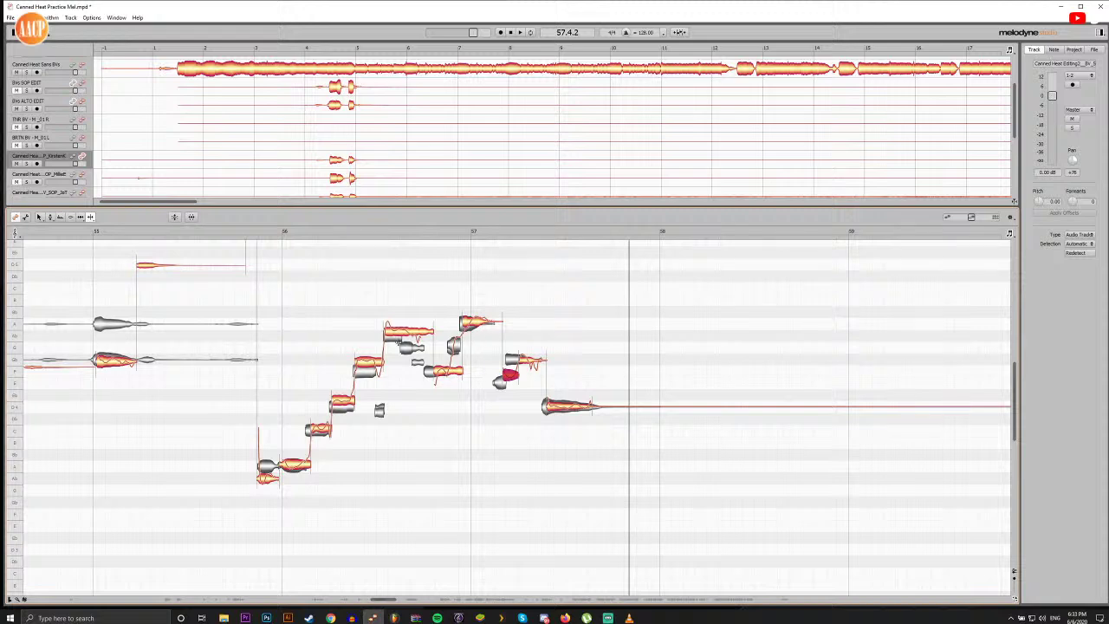
pyautogui.click(407, 332)
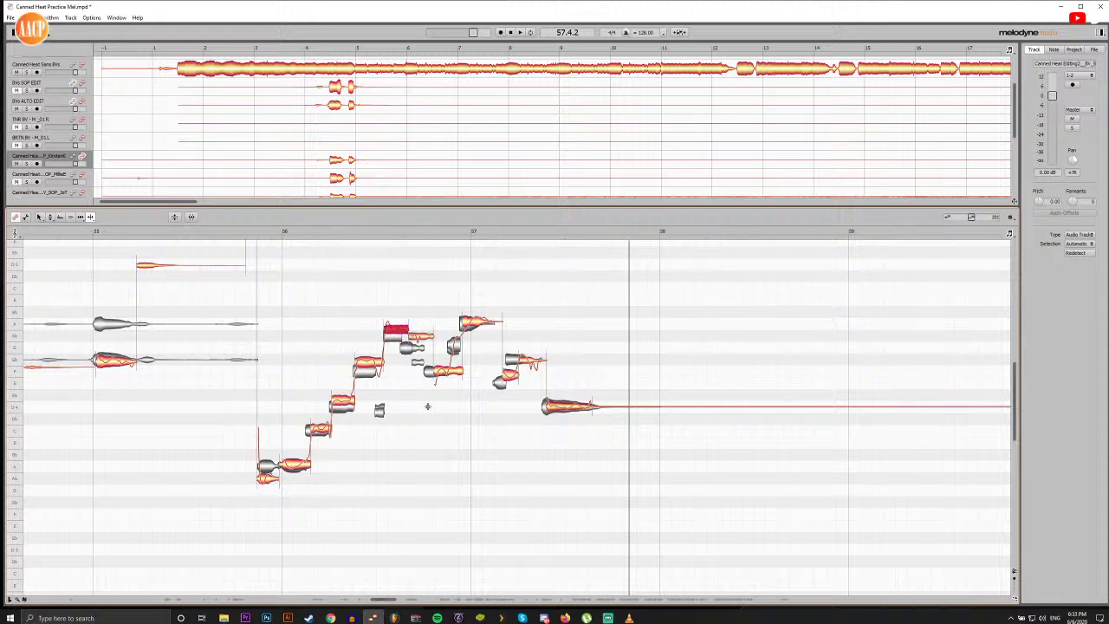
# Step: Move the start of the low note before bar 57 earlier, listen to it, and split it into two notes
pyautogui.click(441, 371)
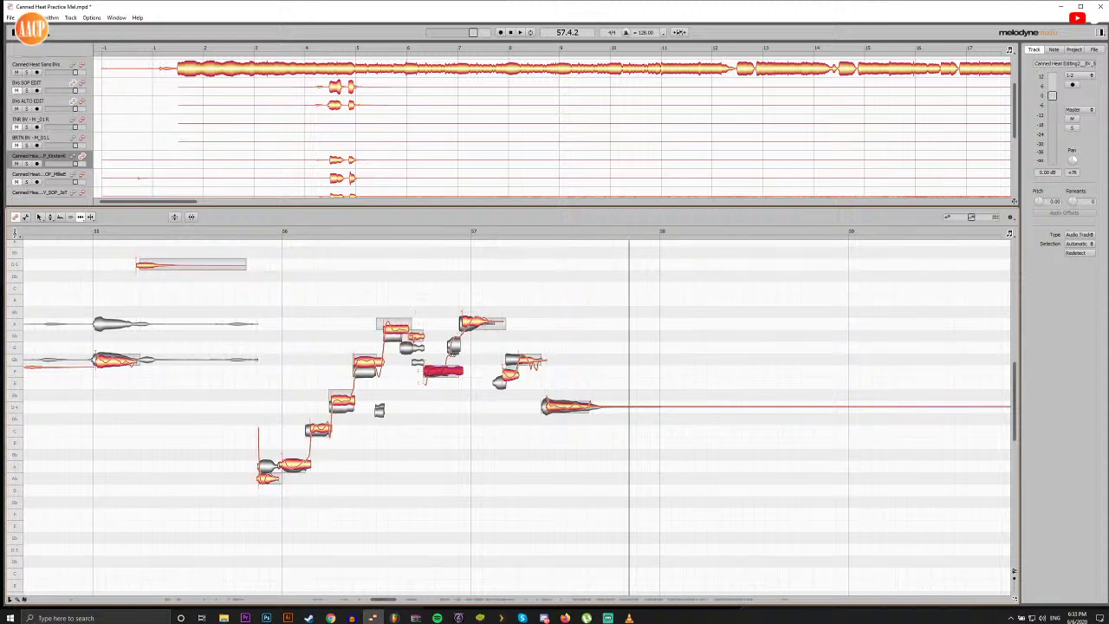
pyautogui.doubleClick(423, 235)
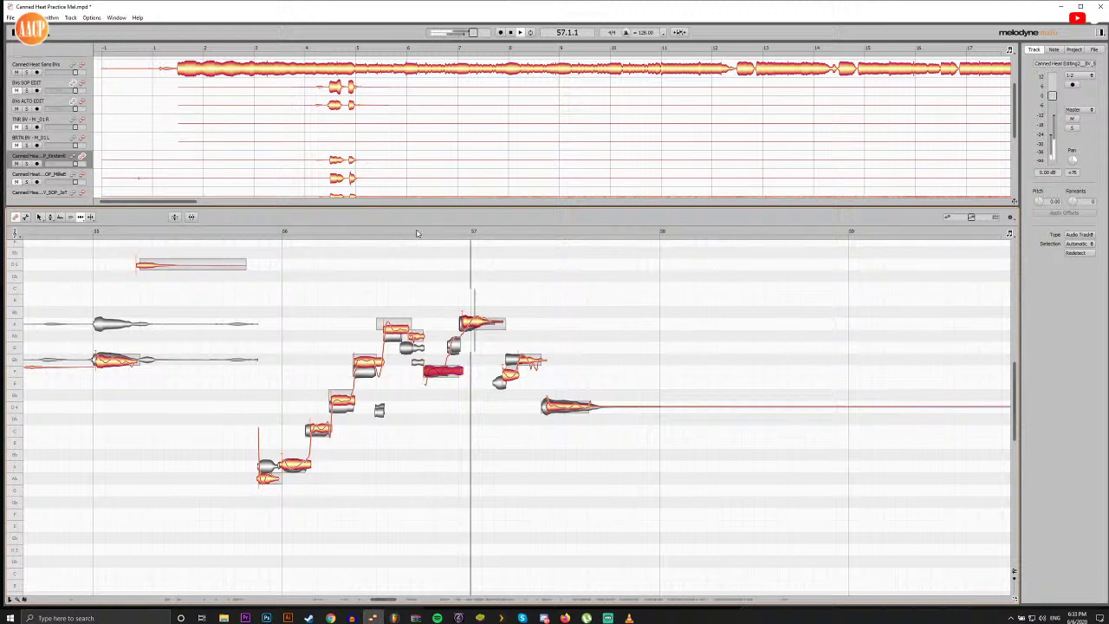
pyautogui.doubleClick(422, 235)
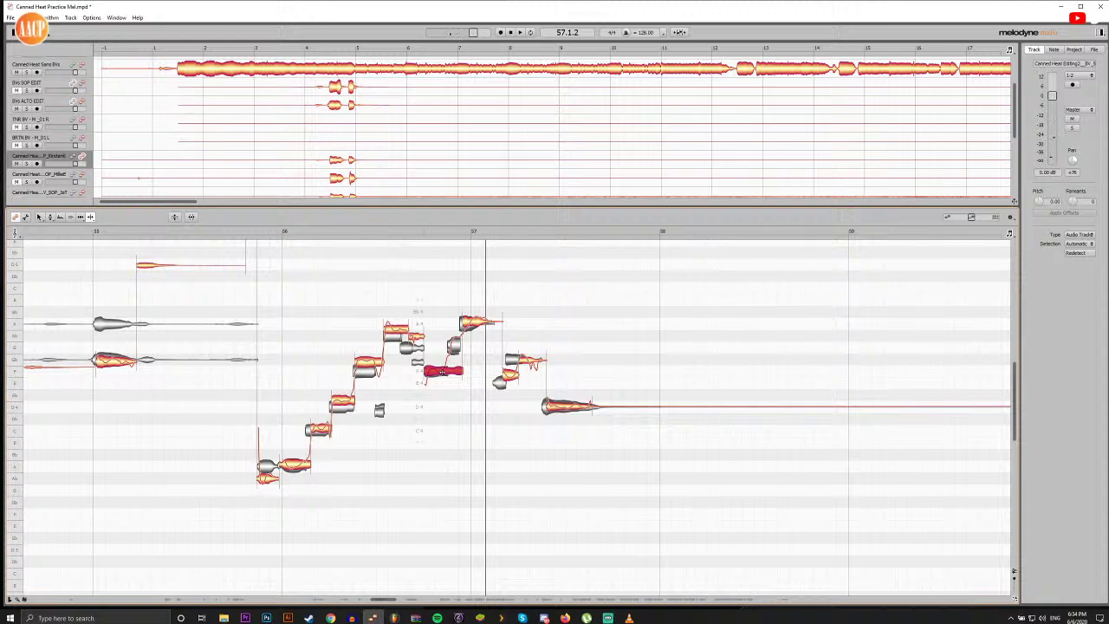
pyautogui.doubleClick(443, 373)
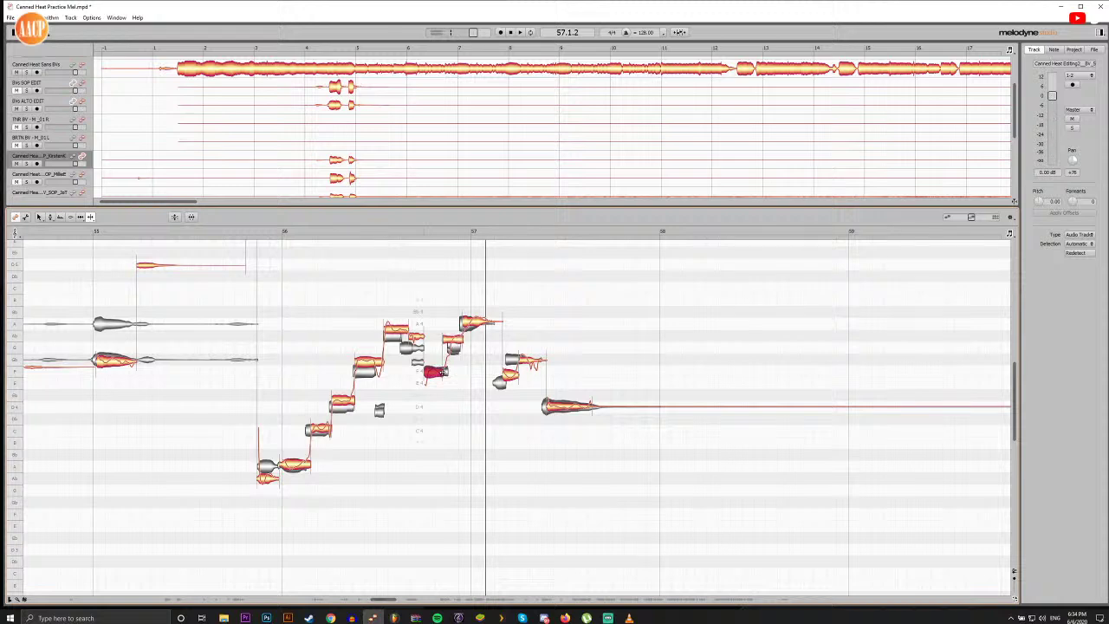
# Step: Adjust the timing of the high note at bar 57, audition it, and separate its tail
pyautogui.click(422, 230)
pyautogui.press('space')
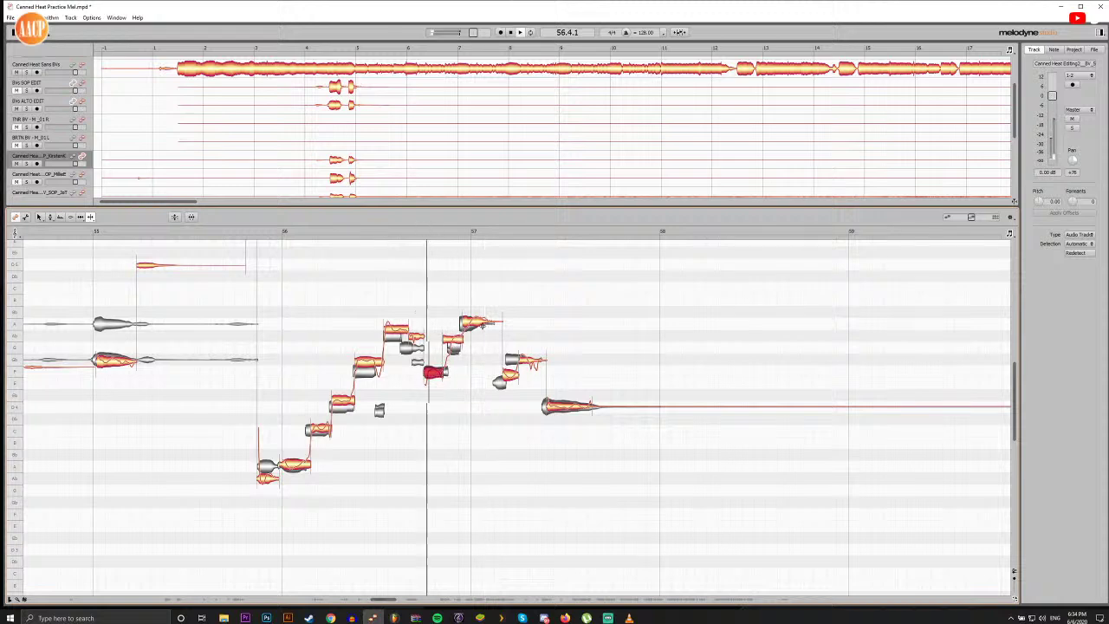
pyautogui.click(468, 322)
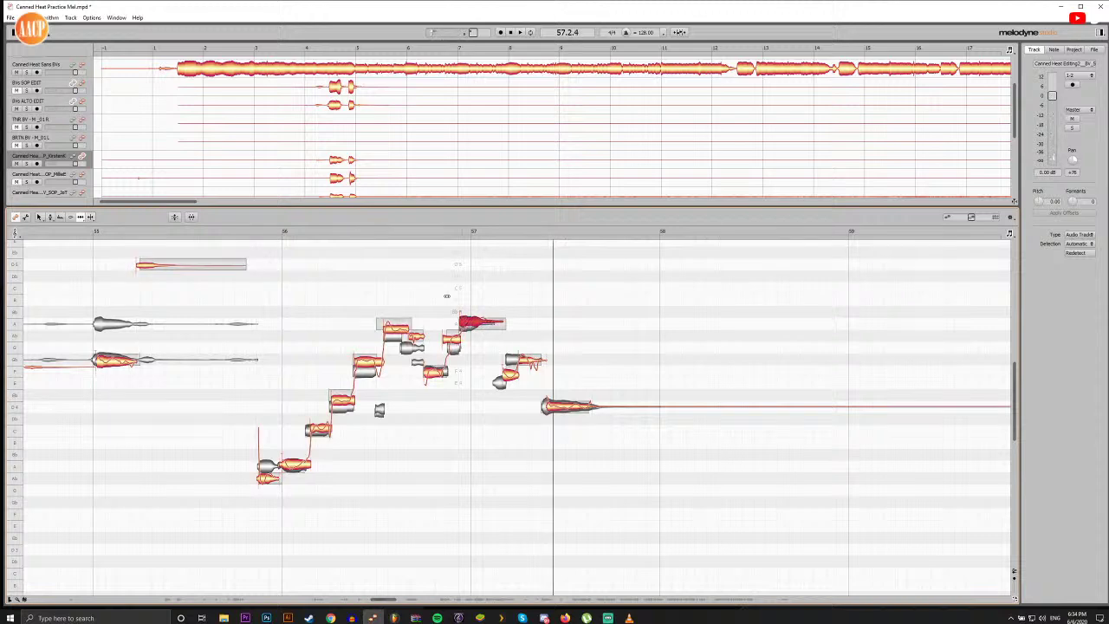
pyautogui.doubleClick(434, 232)
pyautogui.doubleClick(435, 232)
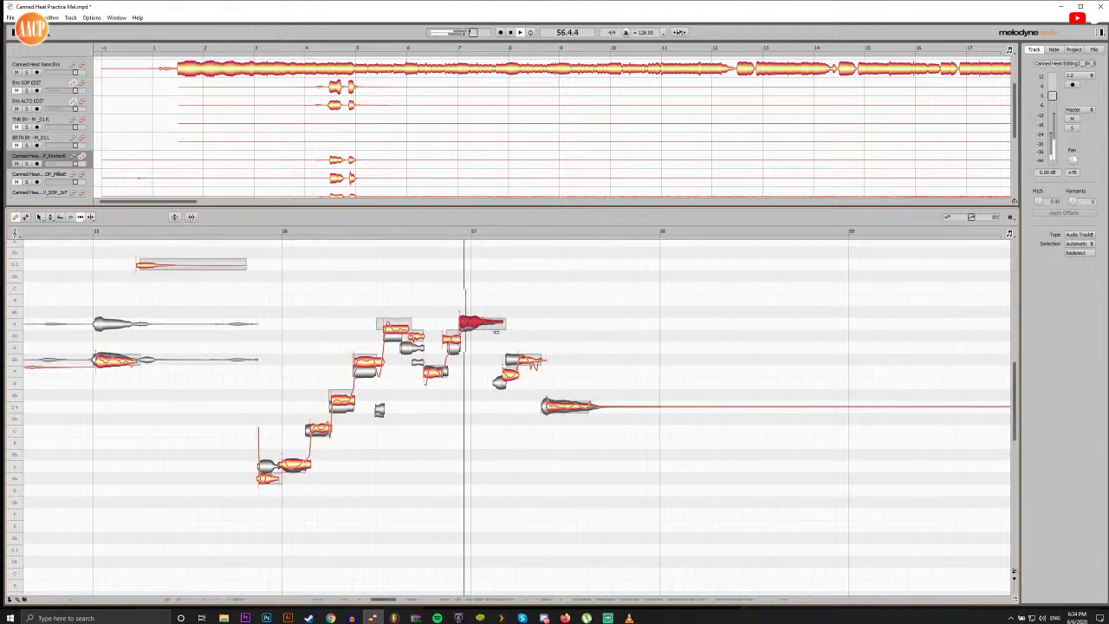
pyautogui.doubleClick(489, 321)
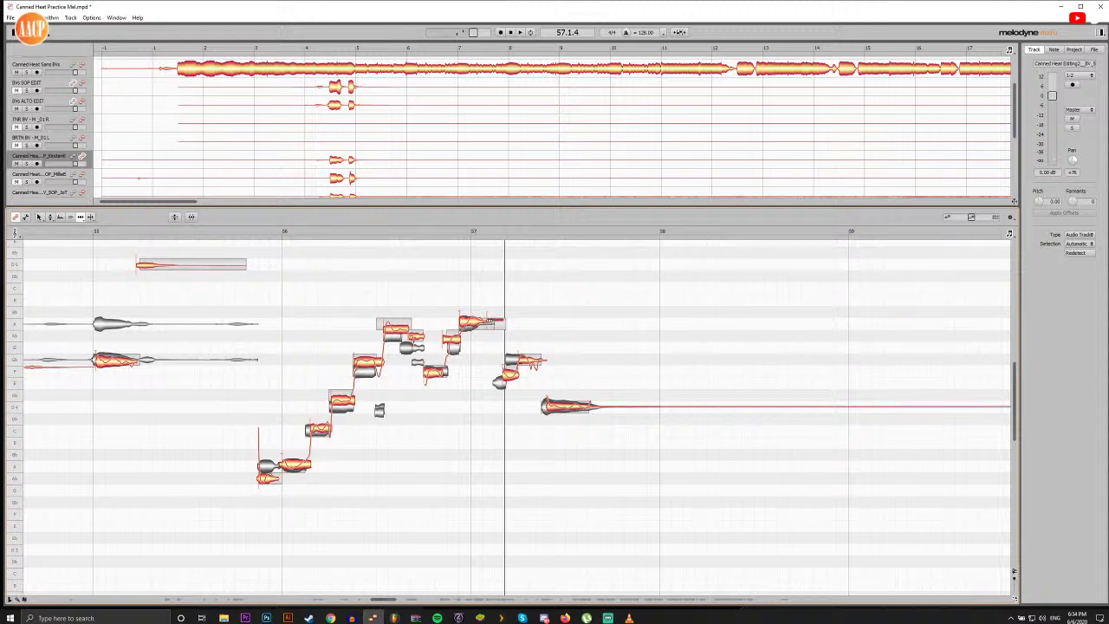
# Step: Move the two notes following bar 57's high note earlier to match the guide and lower the first one to E 4
pyautogui.click(507, 375)
pyautogui.click(436, 232)
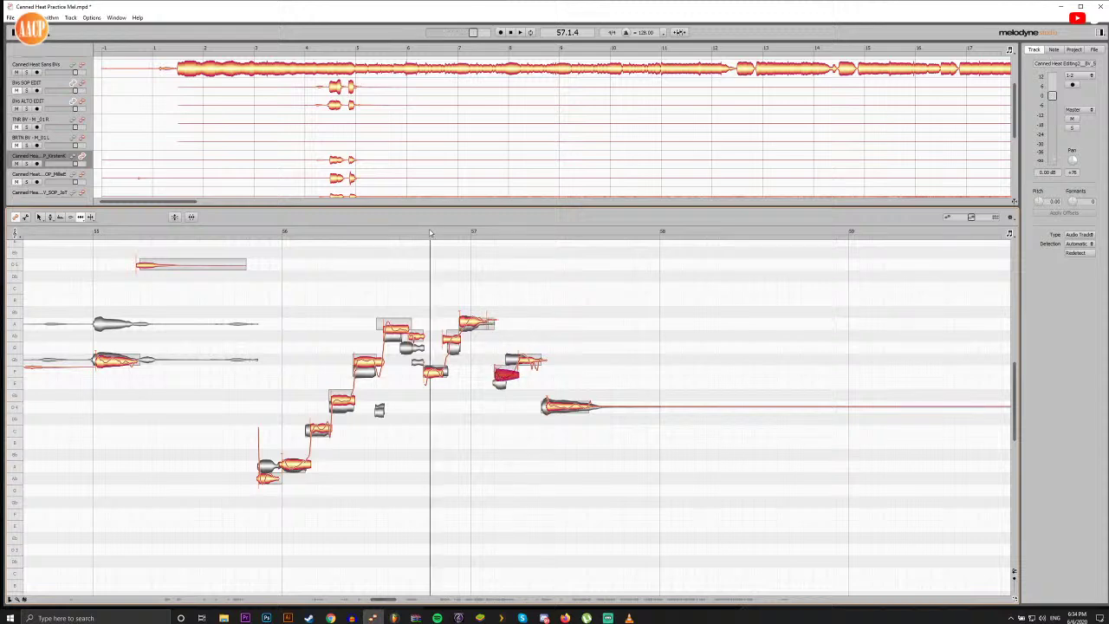
pyautogui.moveTo(525, 361); pyautogui.dragTo(516, 360)
pyautogui.click(502, 379)
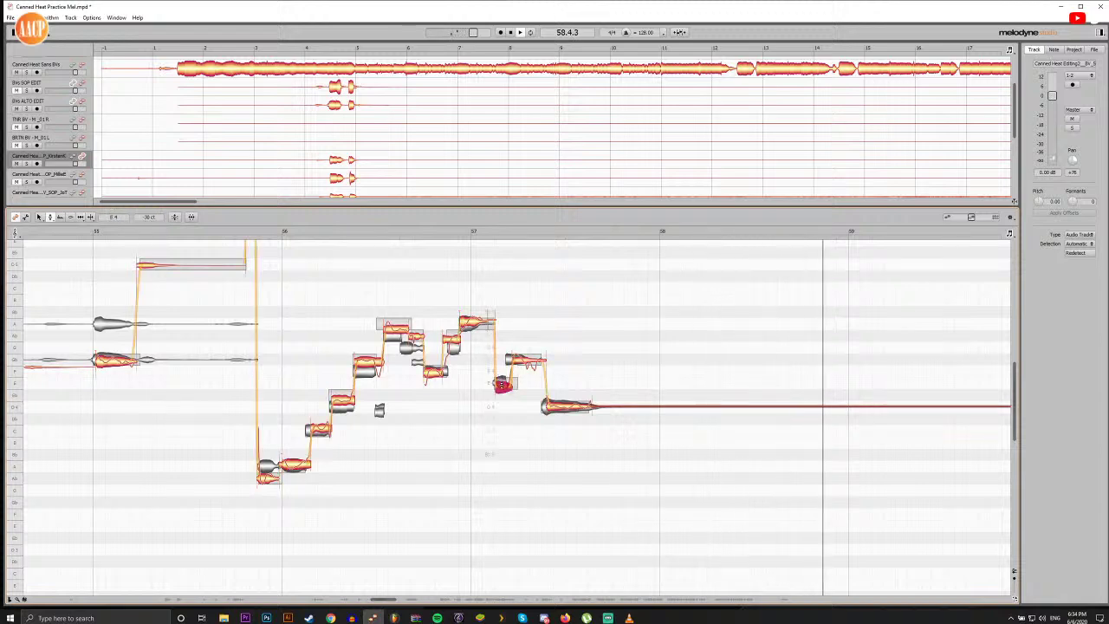
pyautogui.click(433, 232)
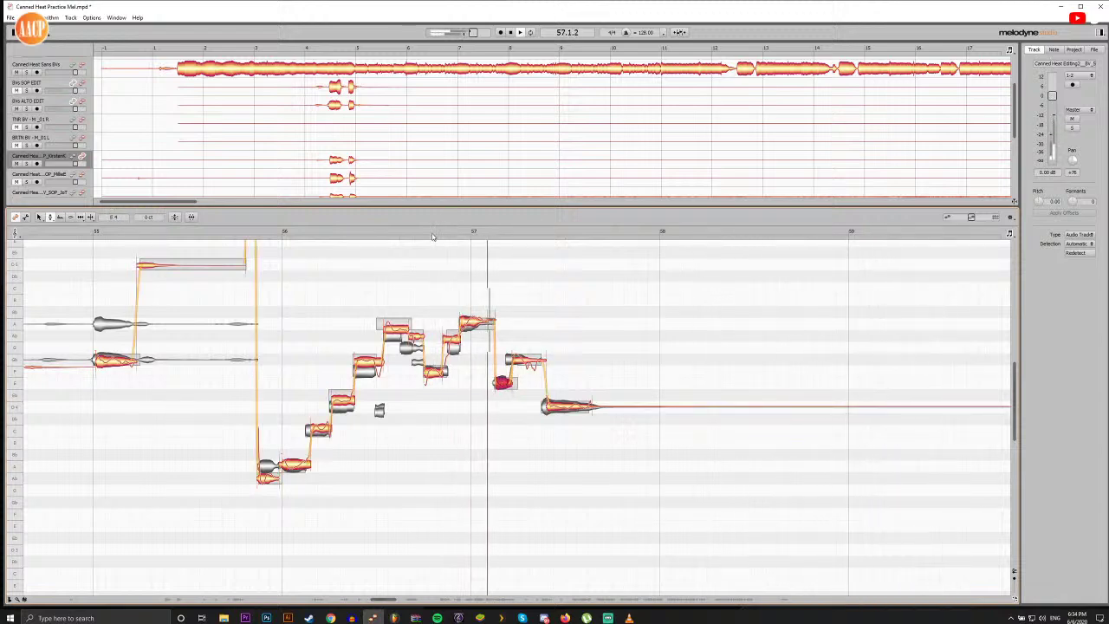
# Step: Move the second of these notes slightly earlier, then separate its tail and select the tail for timing adjustment
pyautogui.press('F5')
pyautogui.moveTo(513, 360); pyautogui.dragTo(506, 360)
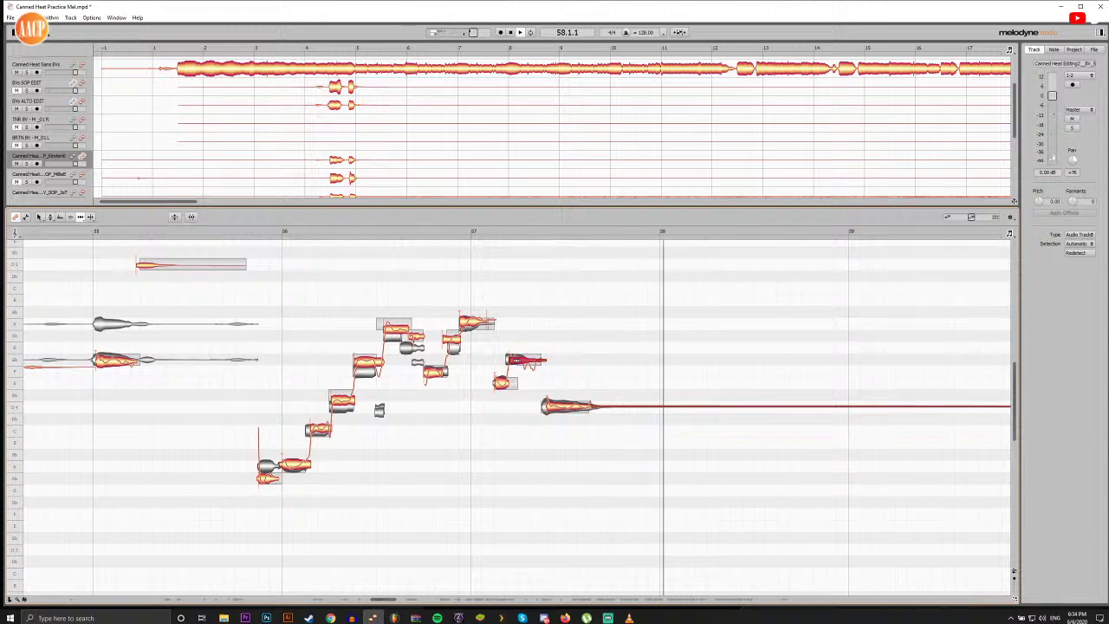
pyautogui.press('F6')
pyautogui.doubleClick(528, 359)
pyautogui.press('F5')
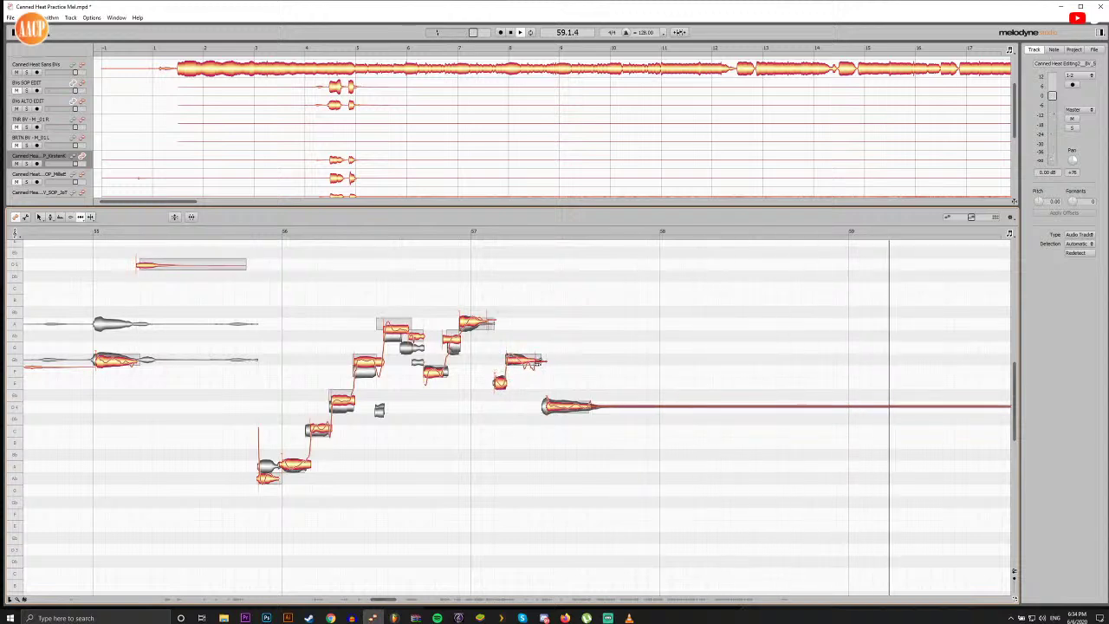
pyautogui.click(531, 362)
# Step: Move the start of the sustained note in bar 57 earlier to match the guide and play back the corrected phrase
pyautogui.click(477, 232)
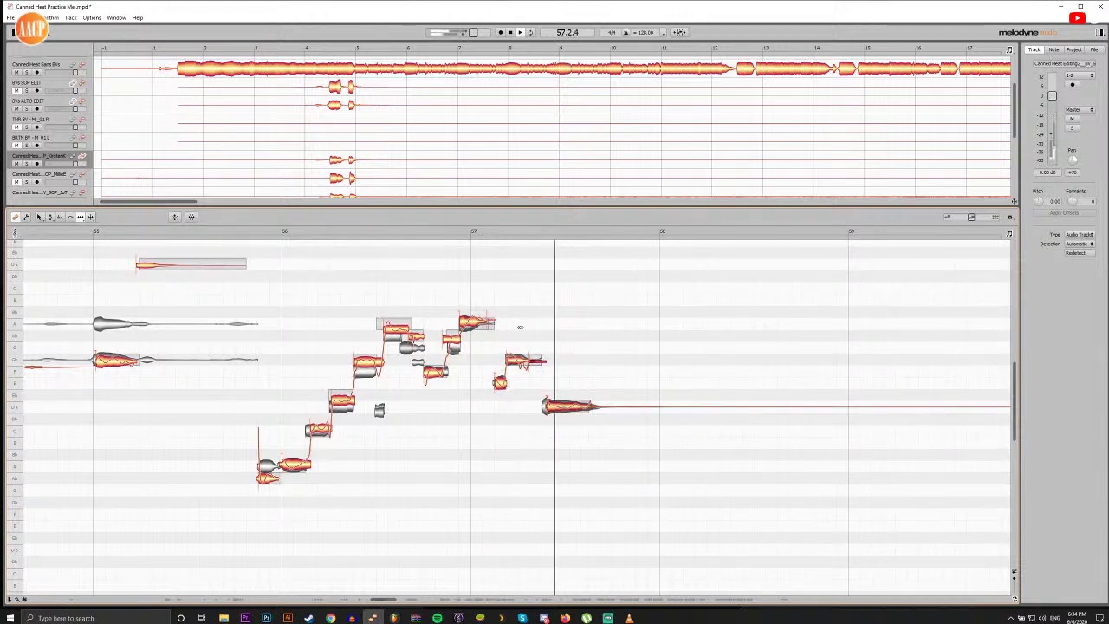
pyautogui.press('space')
pyautogui.click(554, 406)
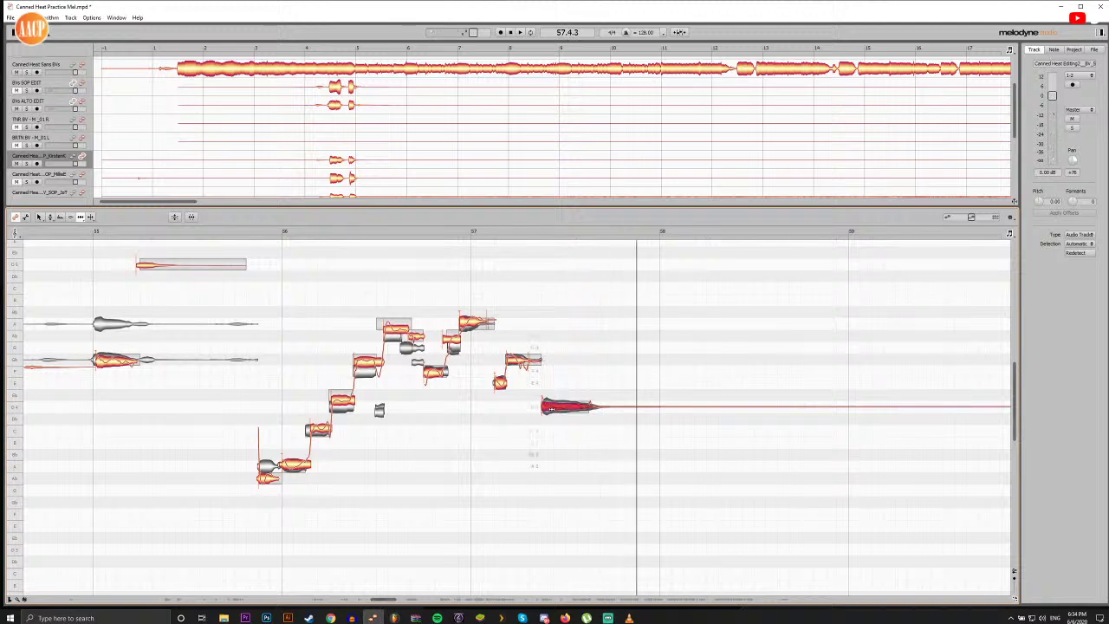
pyautogui.click(244, 233)
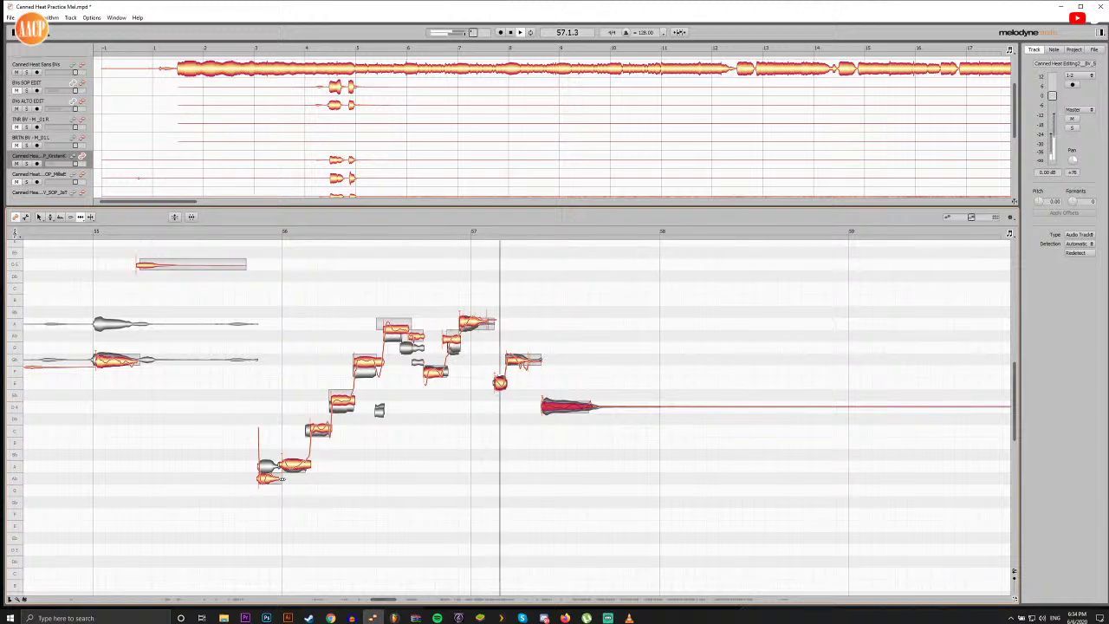
pyautogui.press('space')
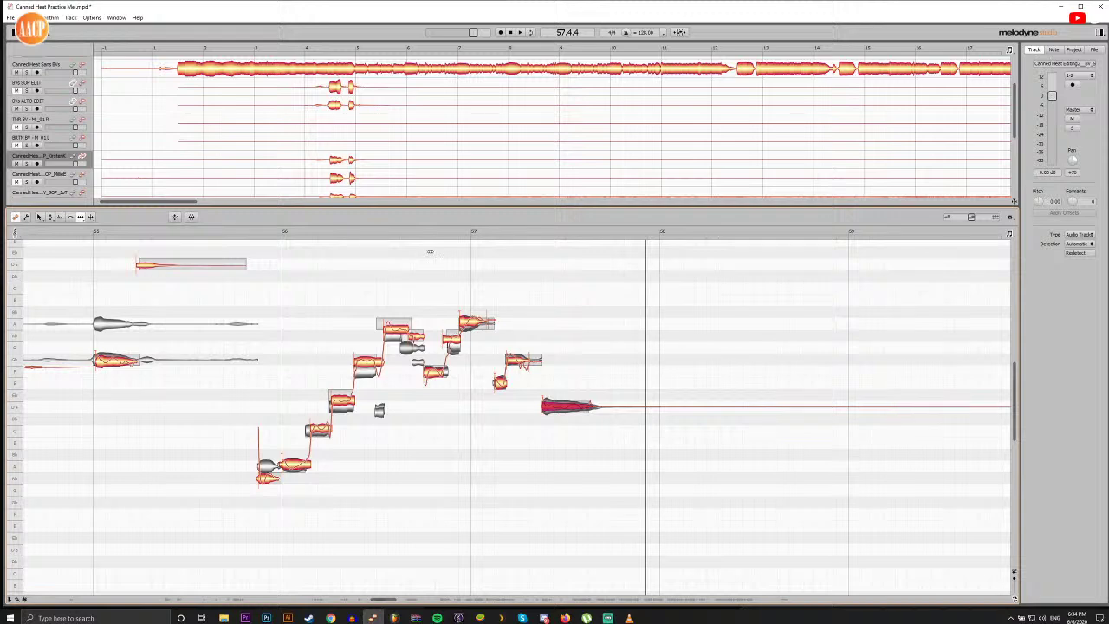
pyautogui.doubleClick(423, 232)
pyautogui.doubleClick(422, 234)
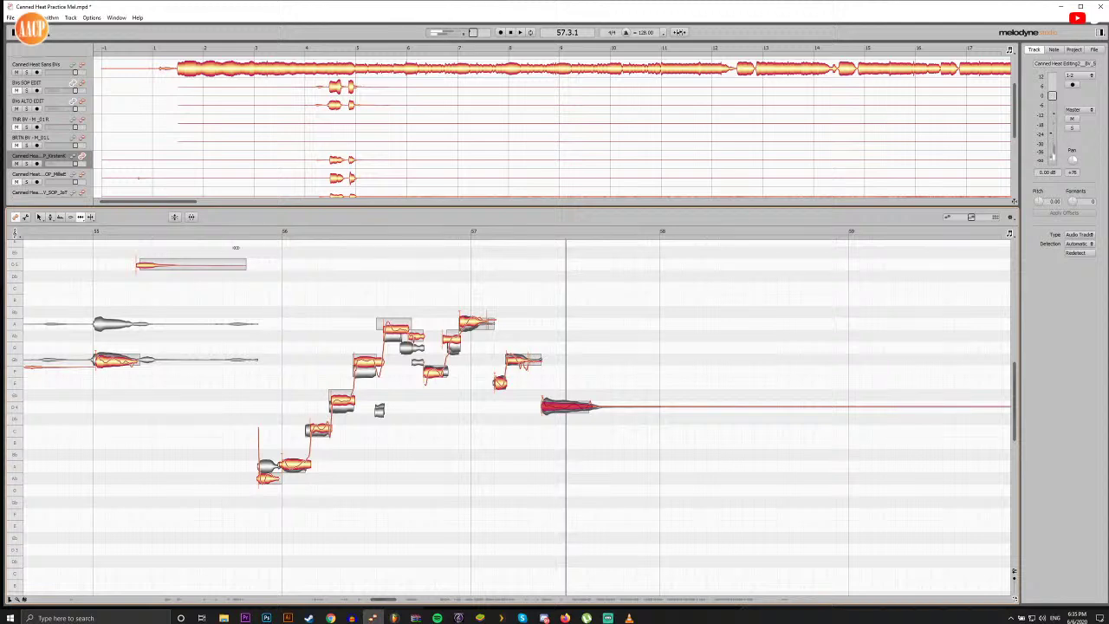
# Step: Play back the phrase, then raise the short note before bar 56 to A 3 and snap the following note to its pitch centre
pyautogui.doubleClick(243, 233)
pyautogui.press('space')
pyautogui.press('F2')
pyautogui.click(268, 478)
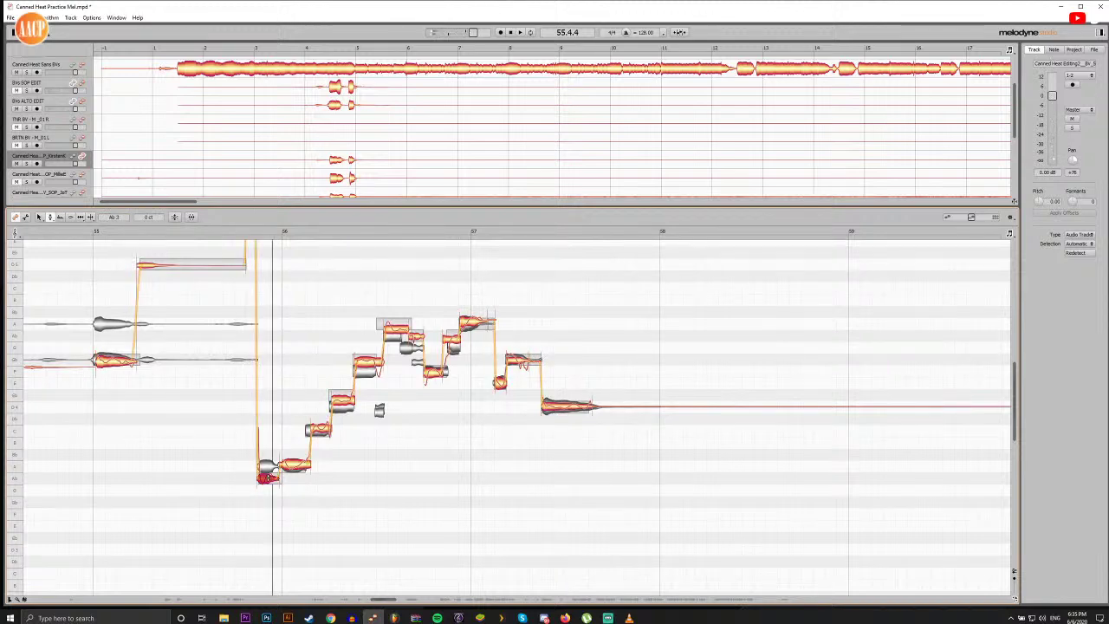
pyautogui.moveTo(268, 478); pyautogui.dragTo(268, 468)
pyautogui.doubleClick(298, 468)
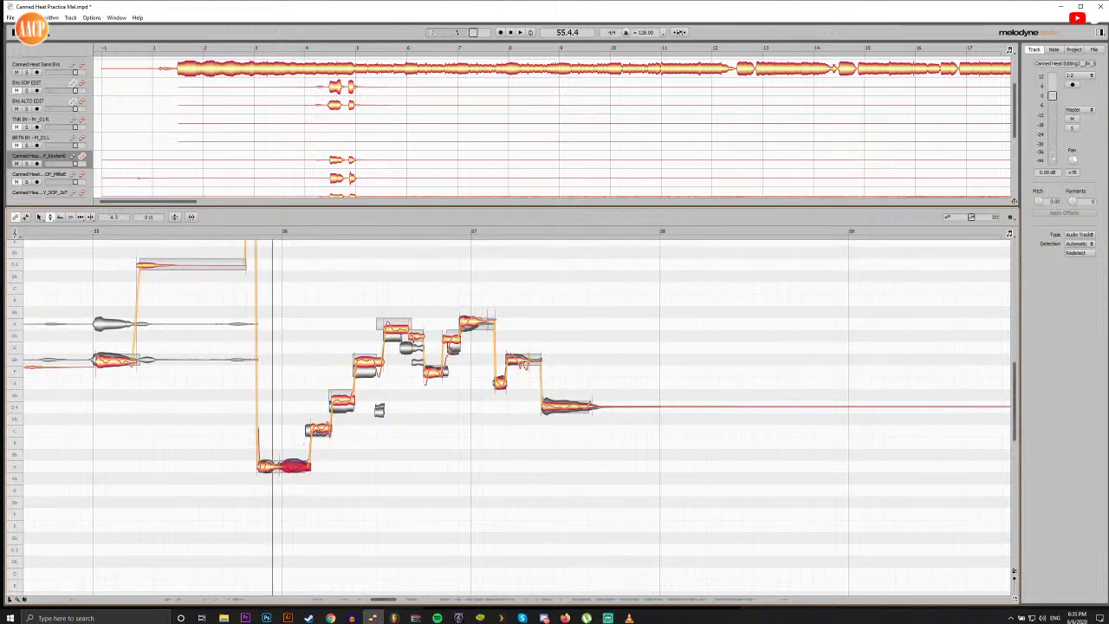
# Step: Correct the three rising notes in the first half of bar 56 to match the guide, lowering the third one to F 4
pyautogui.click(317, 431)
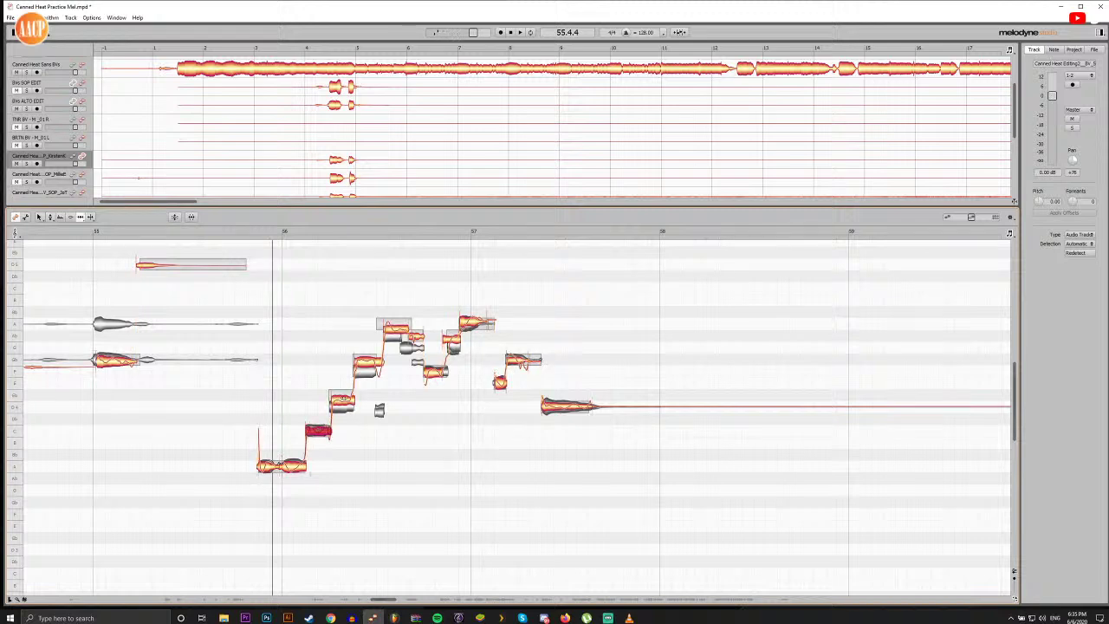
pyautogui.moveTo(344, 398); pyautogui.dragTo(345, 407)
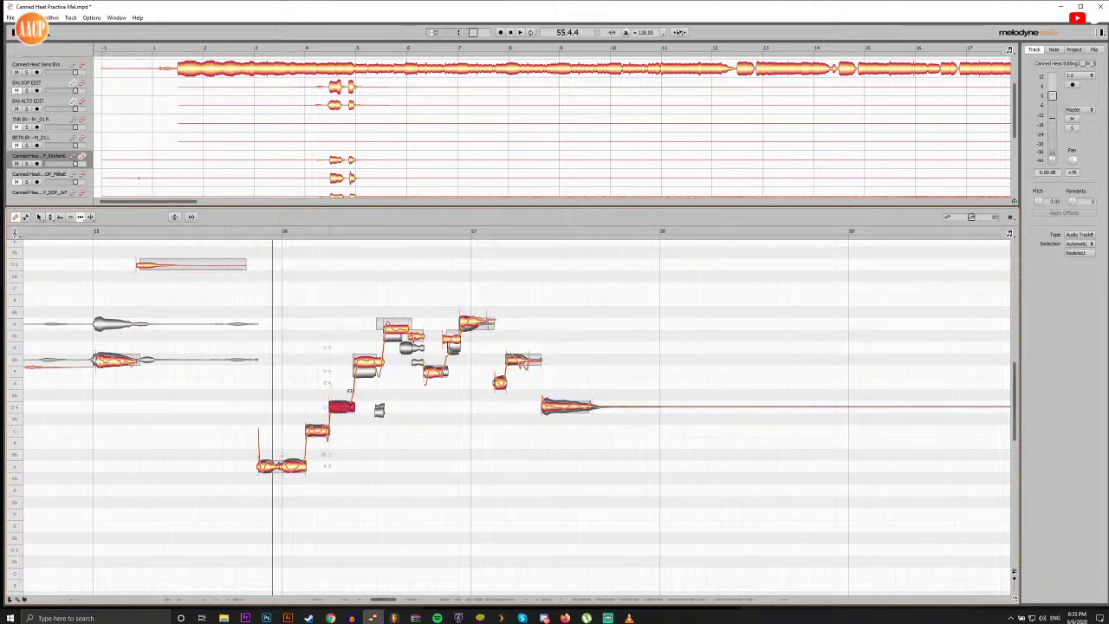
pyautogui.click(366, 364)
pyautogui.moveTo(366, 364); pyautogui.dragTo(364, 373)
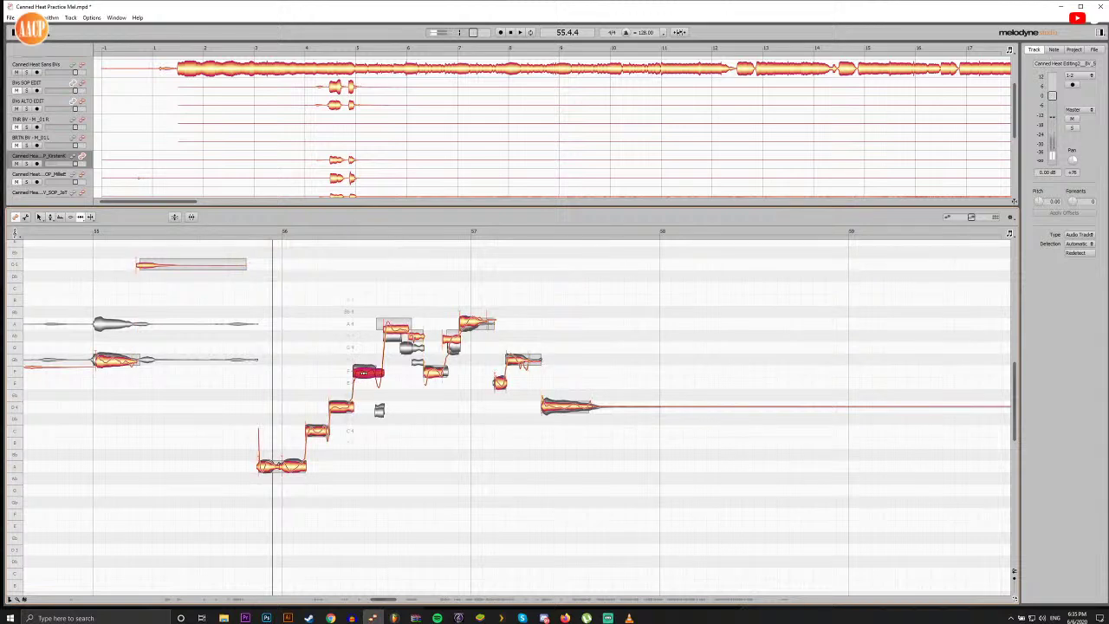
# Step: Lower the peak note in bar 56 and the short note after it to the guide pitches, then audition the phrase
pyautogui.press('F2')
pyautogui.moveTo(396, 328); pyautogui.dragTo(395, 336)
pyautogui.click(409, 347)
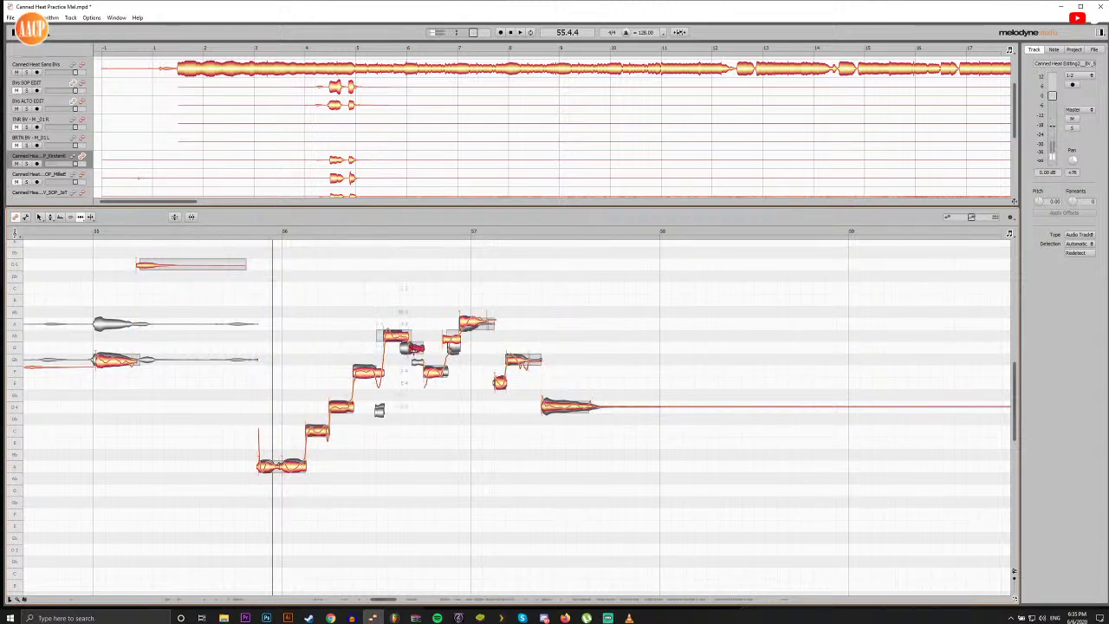
pyautogui.press('space')
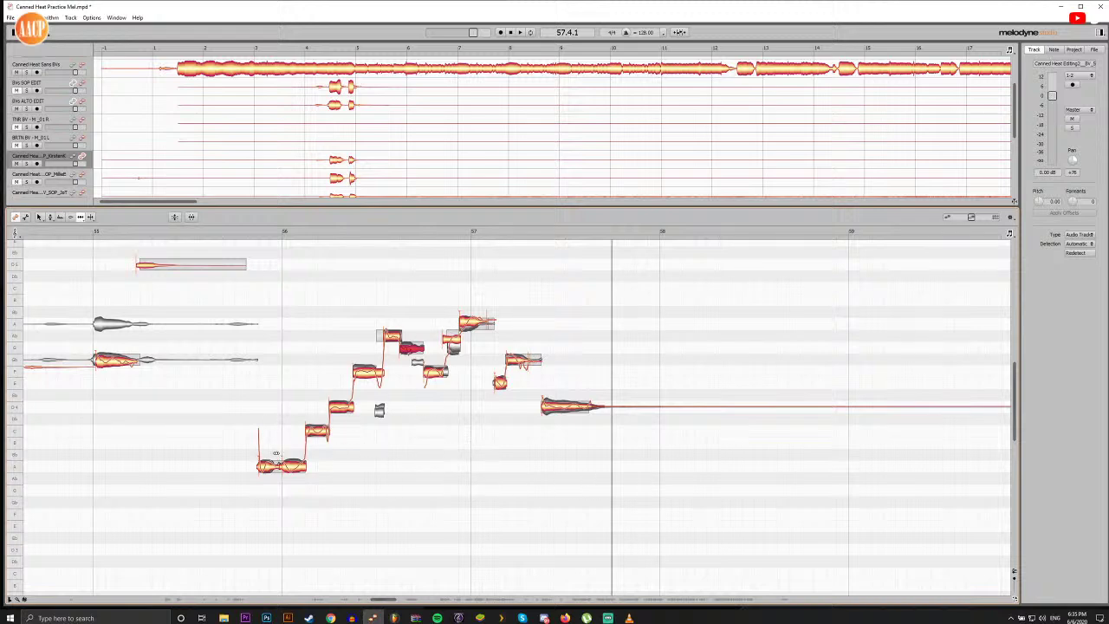
pyautogui.click(250, 231)
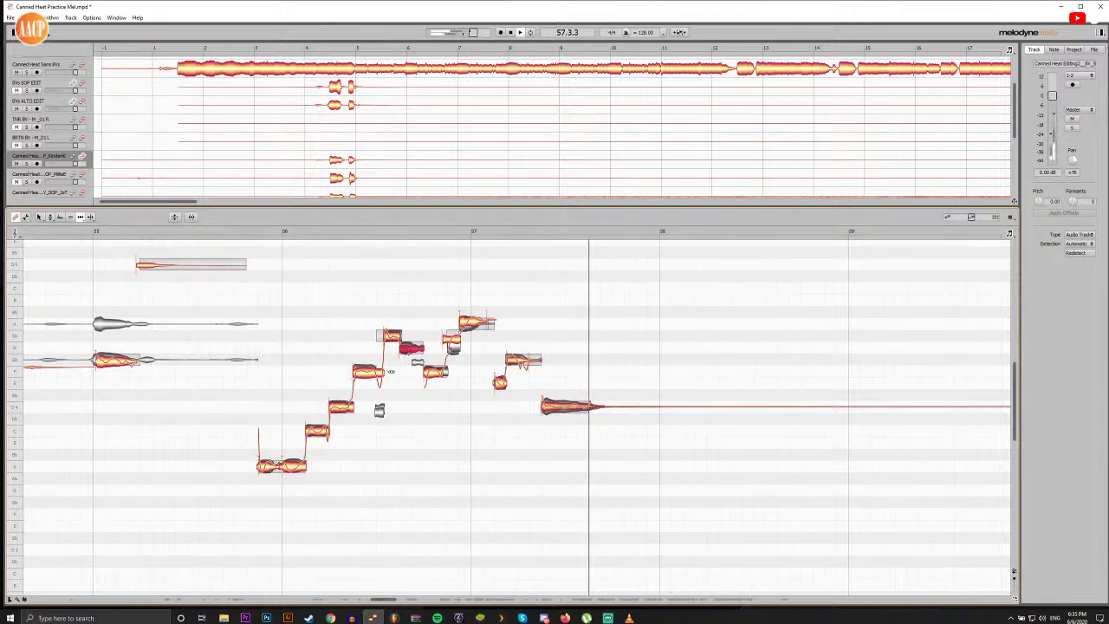
pyautogui.press('space')
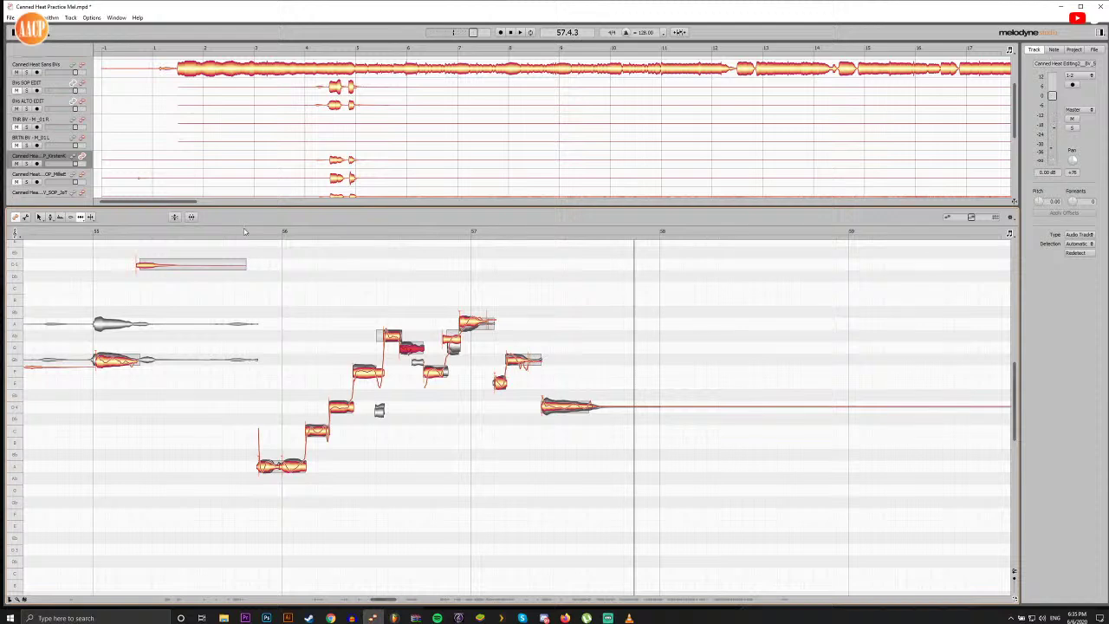
pyautogui.click(243, 232)
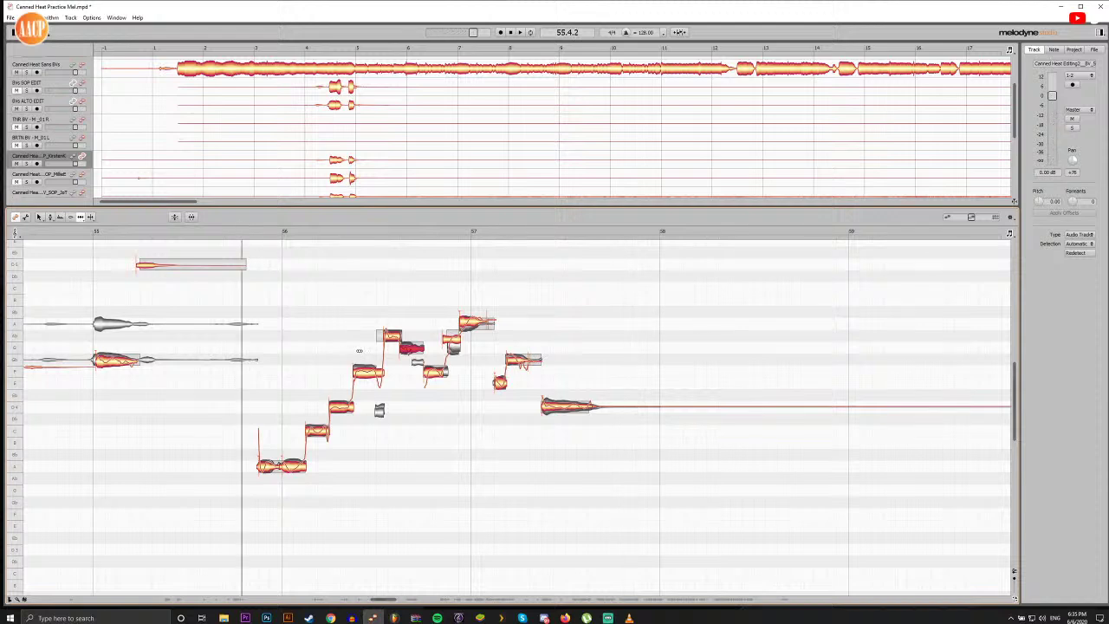
# Step: Separate the tail of the F 4 note in bar 56 and move the separation slightly earlier while auditioning it
pyautogui.click(373, 375)
pyautogui.click(378, 382)
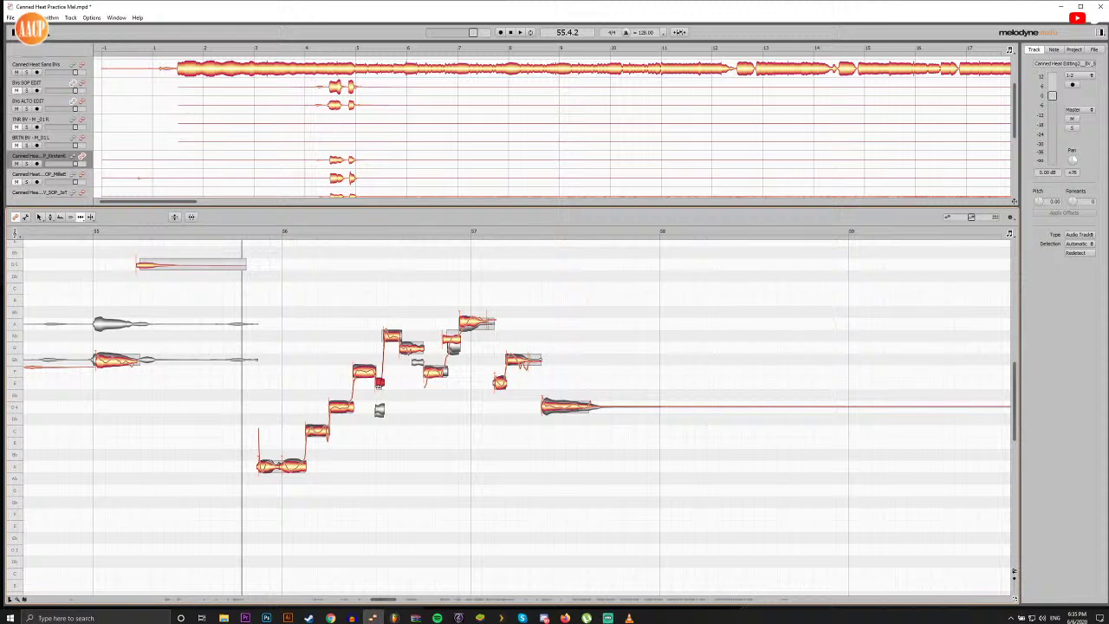
pyautogui.click(349, 232)
pyautogui.click(352, 233)
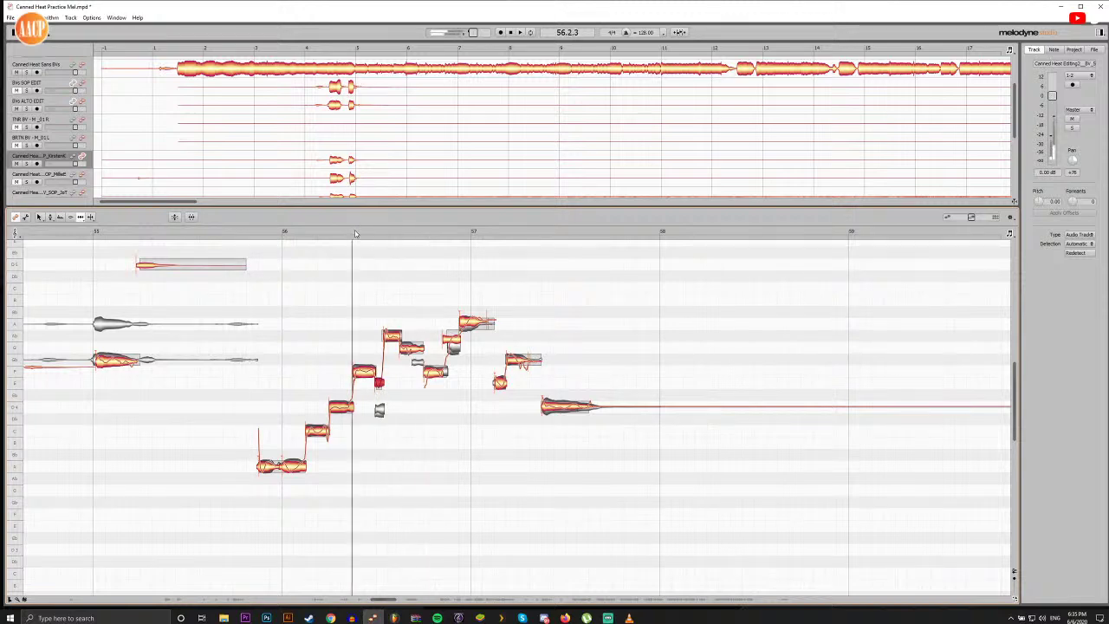
pyautogui.click(377, 232)
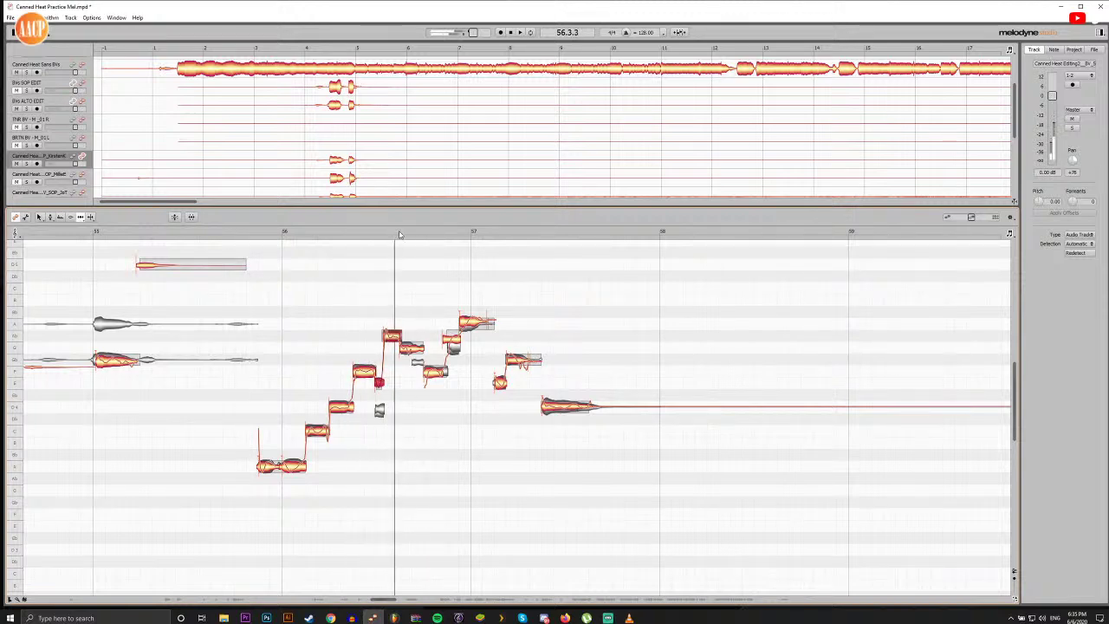
pyautogui.click(377, 232)
pyautogui.moveTo(377, 232); pyautogui.dragTo(378, 234)
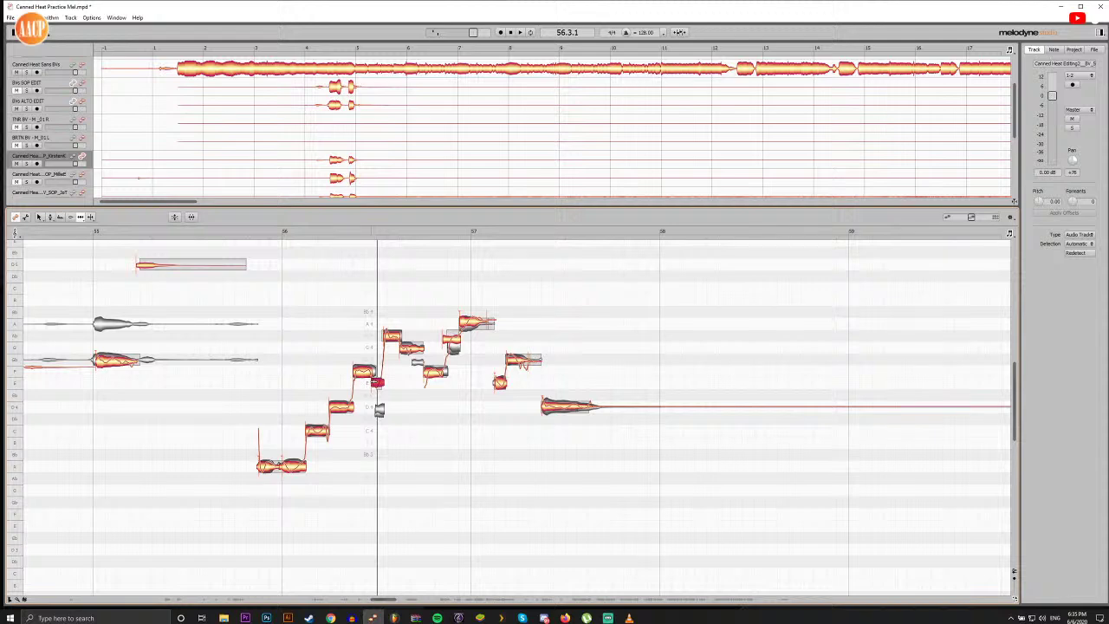
# Step: Replay the middle of bar 56 several times to examine how the separated tail leads into the peak note
pyautogui.doubleClick(347, 234)
pyautogui.doubleClick(347, 234)
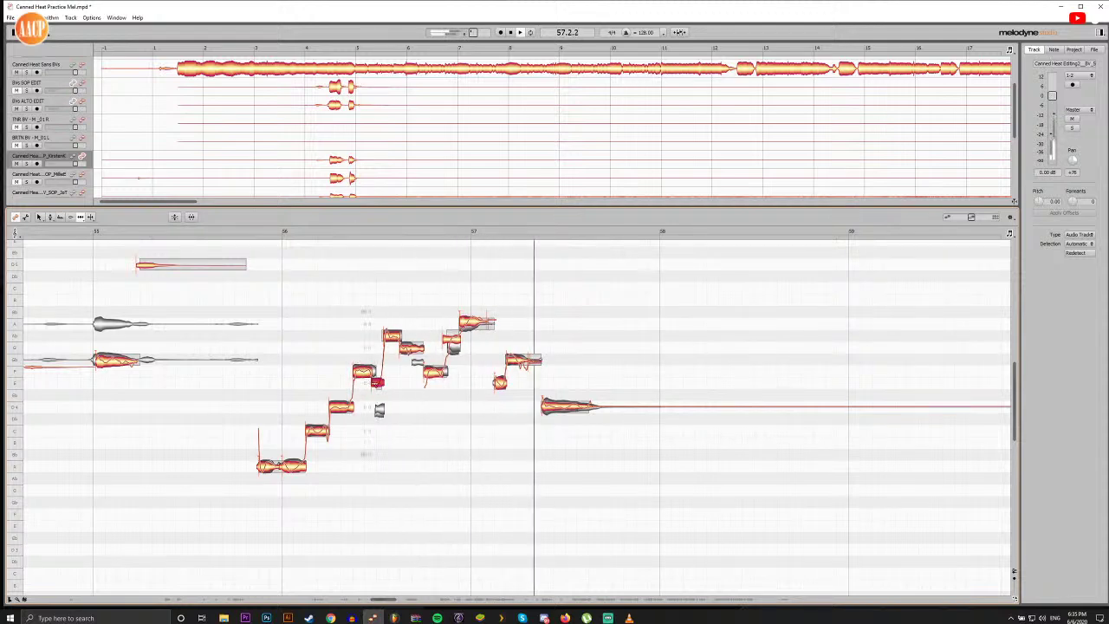
pyautogui.click(350, 234)
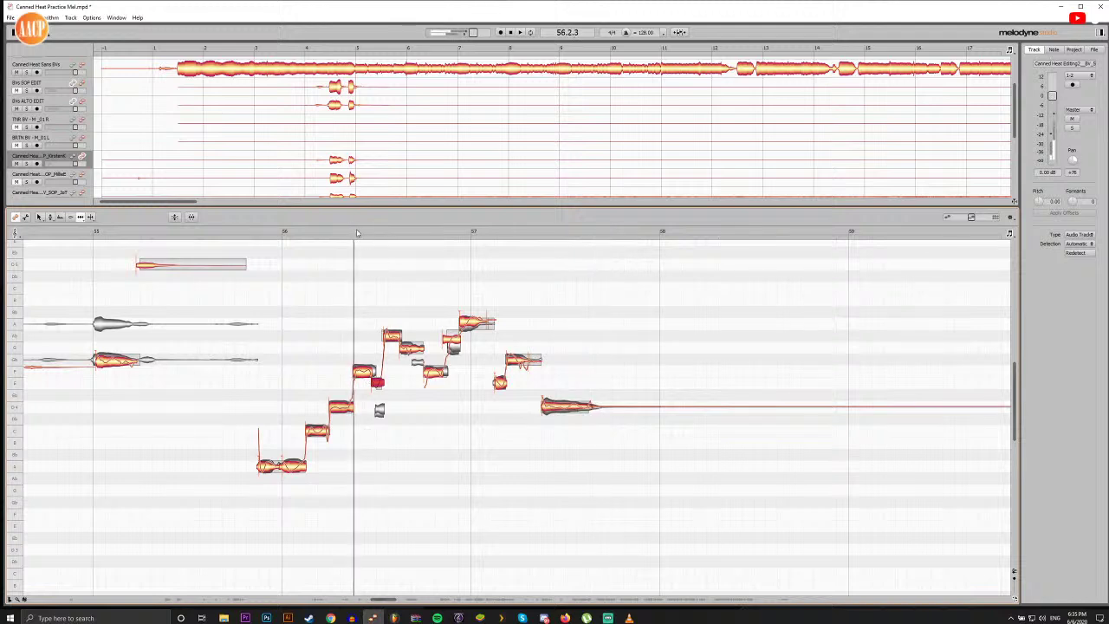
pyautogui.moveTo(364, 232); pyautogui.dragTo(630, 241)
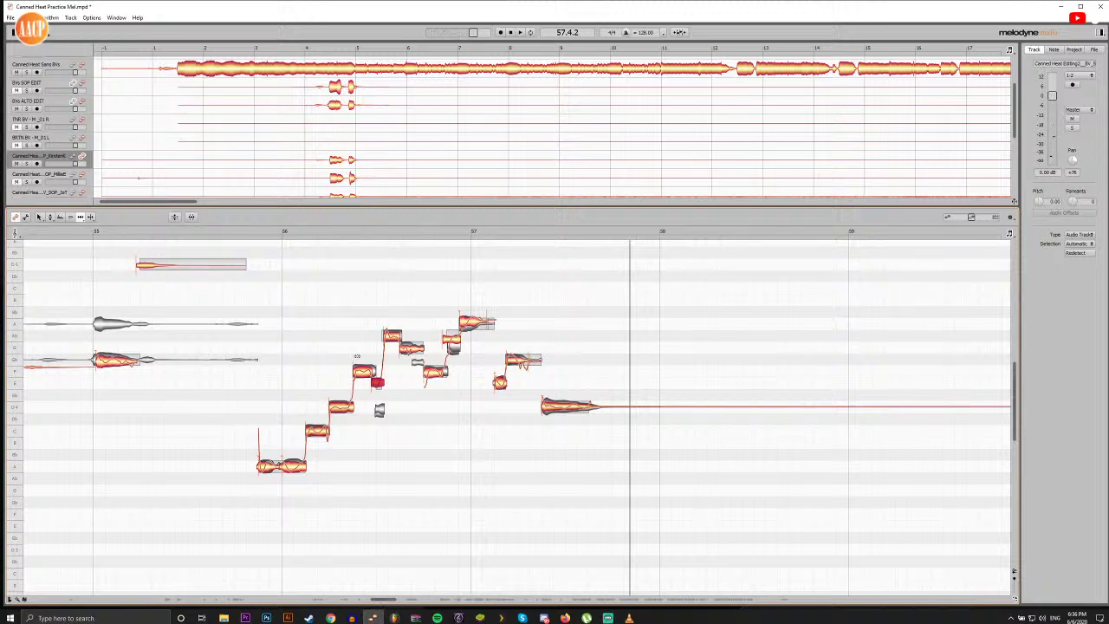
pyautogui.moveTo(353, 233); pyautogui.dragTo(356, 234)
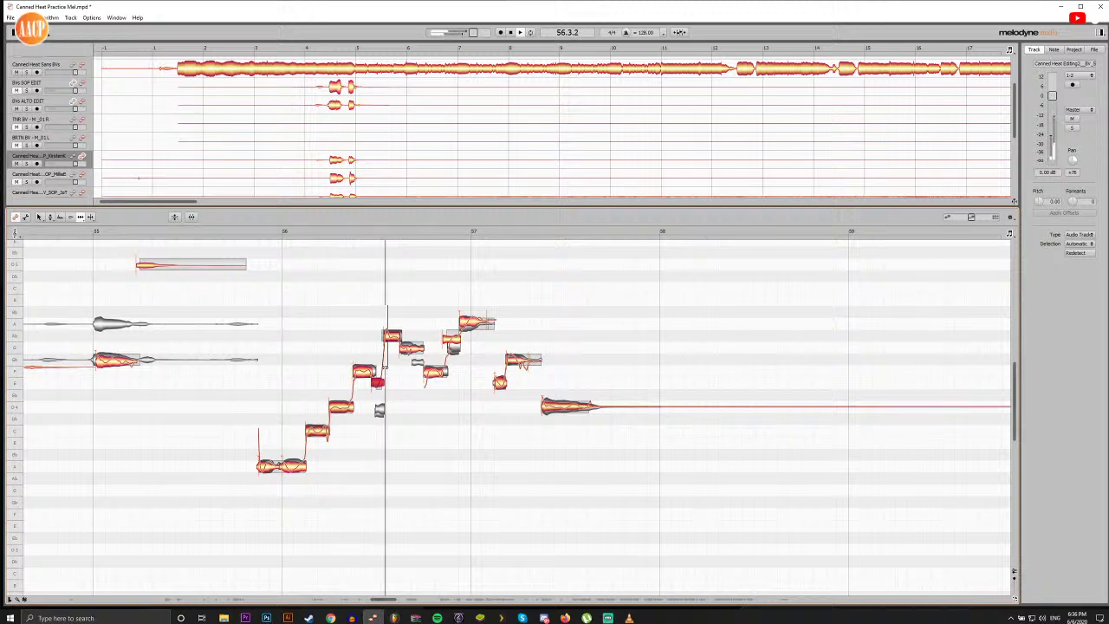
pyautogui.press('space')
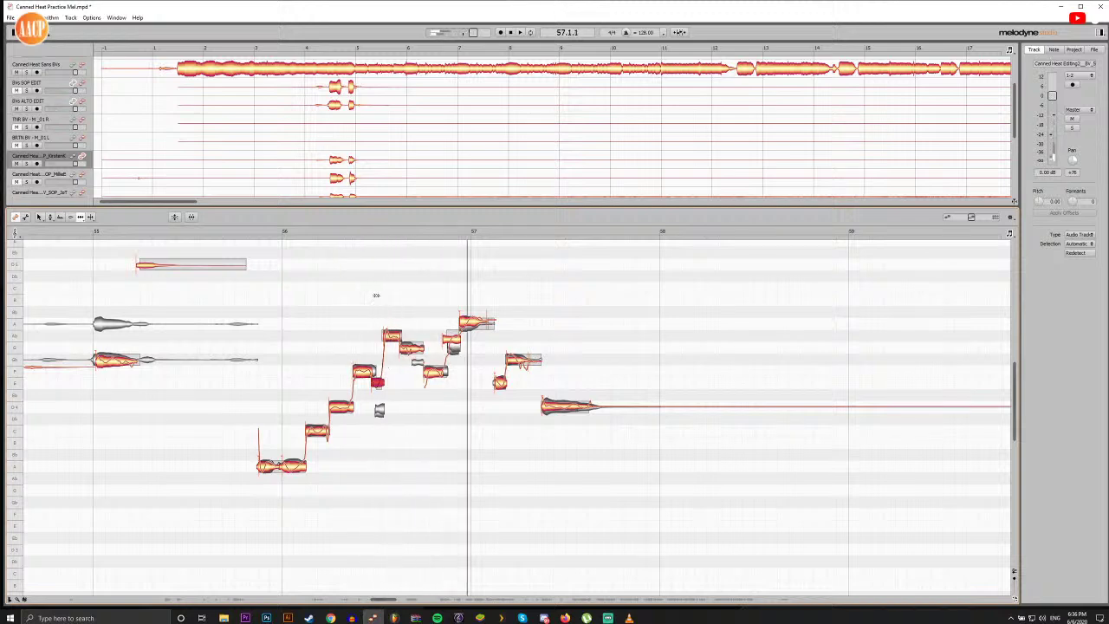
pyautogui.click(373, 232)
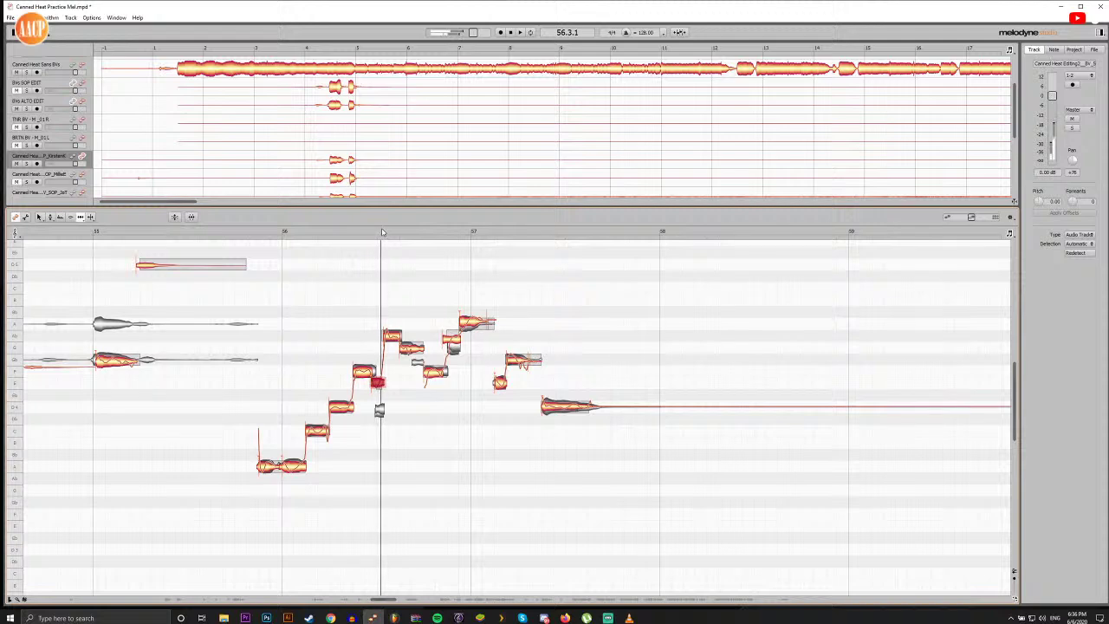
pyautogui.moveTo(376, 232); pyautogui.dragTo(377, 231)
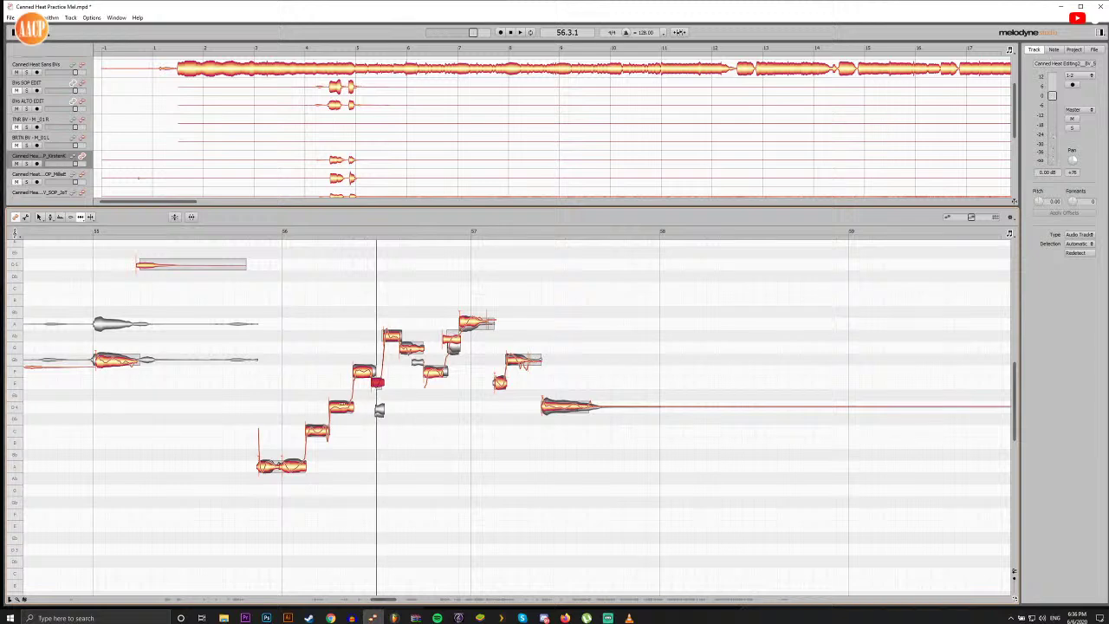
# Step: Play back the whole corrected phrase from just before bar 56
pyautogui.click(248, 235)
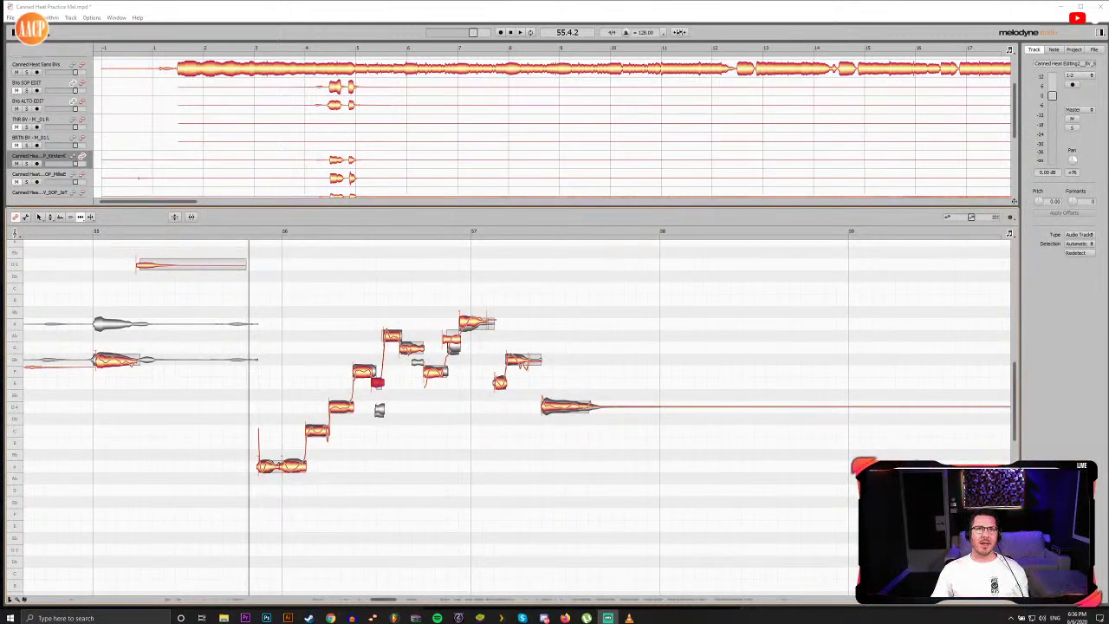
pyautogui.click(252, 235)
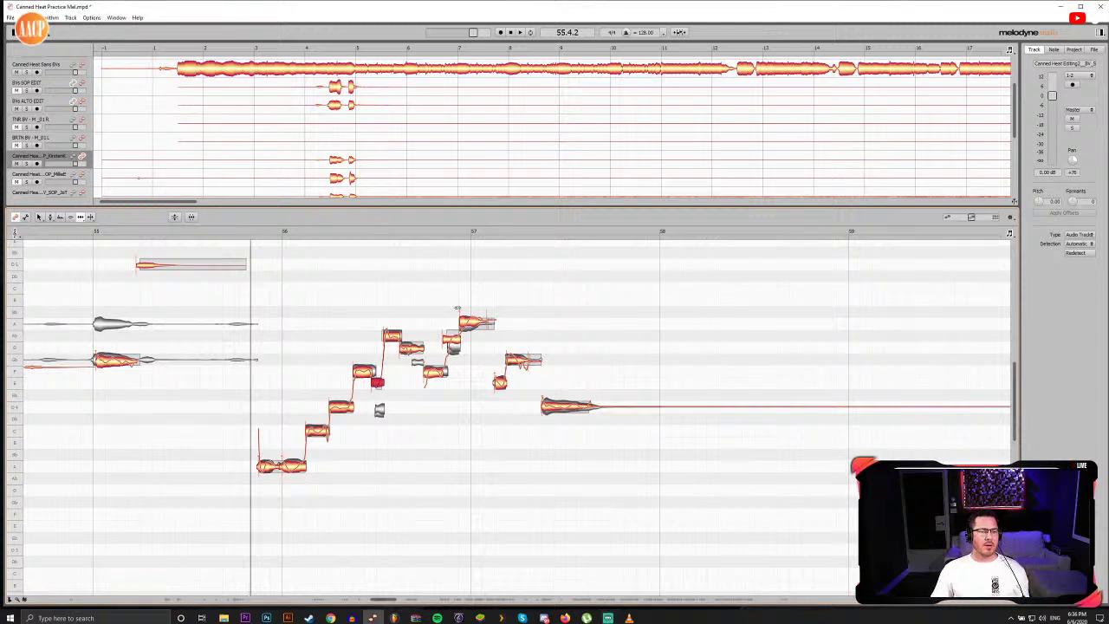
pyautogui.press('space')
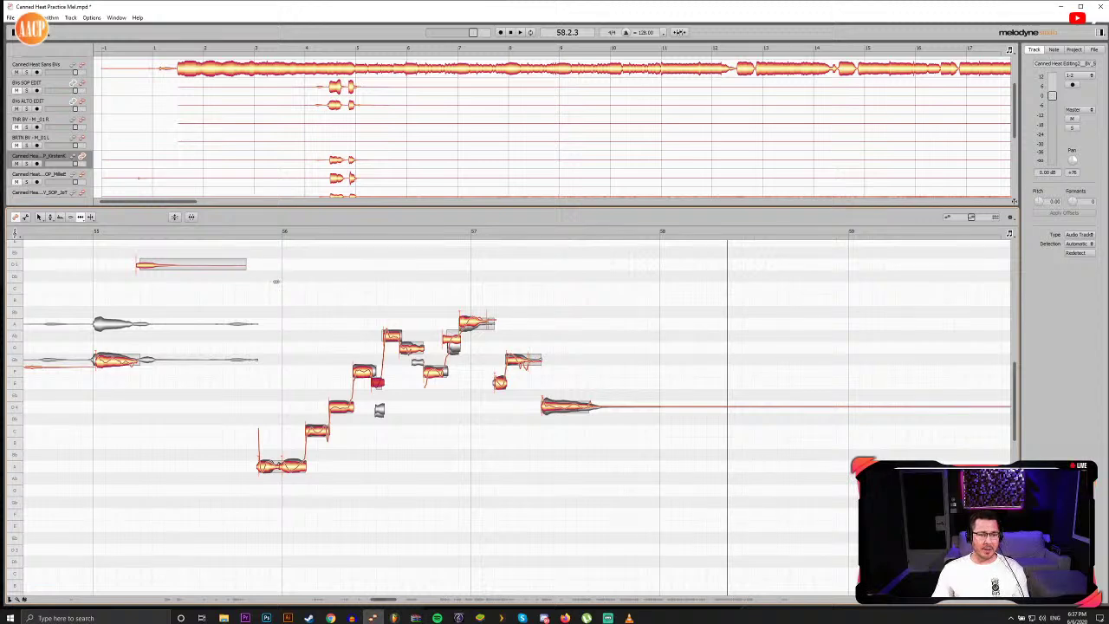
pyautogui.doubleClick(254, 231)
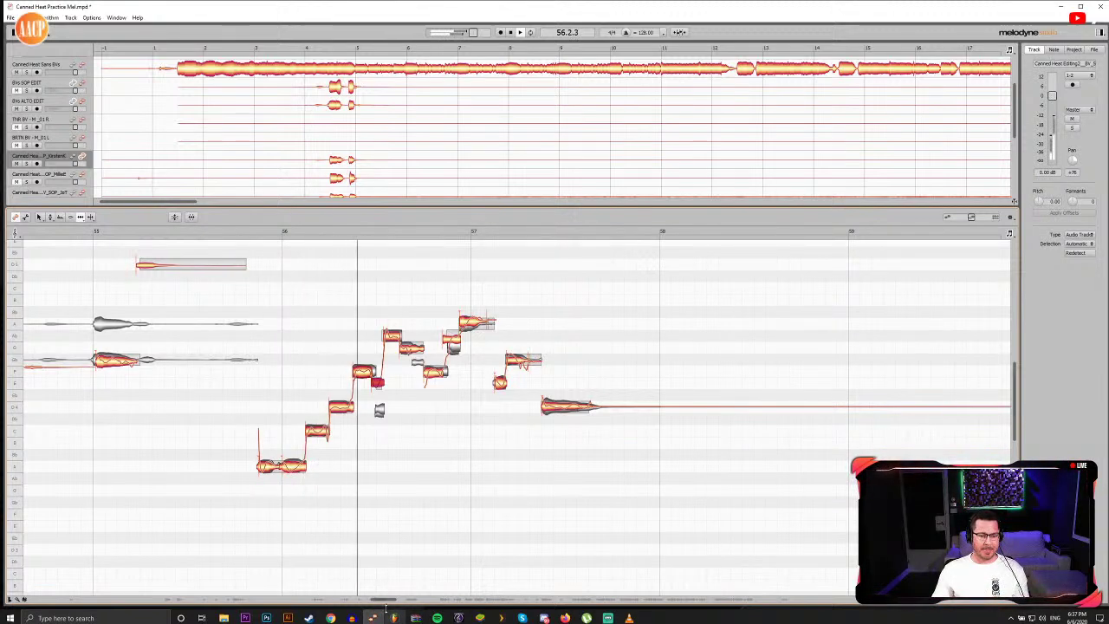
# Step: Audition the sustained note at bar 61, move its start earlier onto the bar line and shorten its end to match the guide
pyautogui.moveTo(386, 600); pyautogui.dragTo(417, 599)
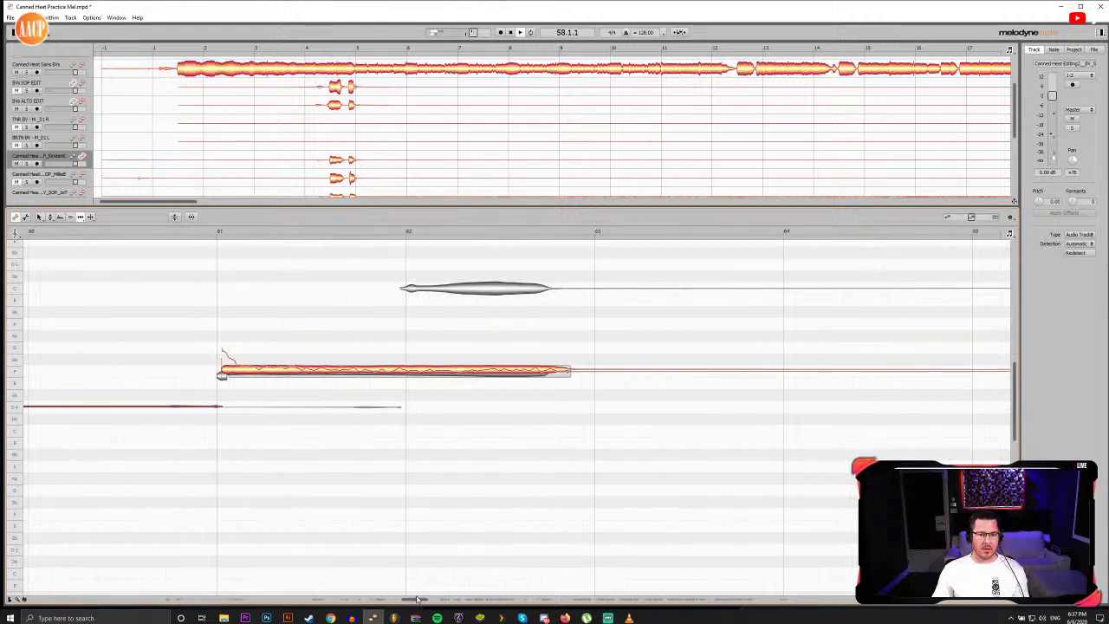
pyautogui.doubleClick(213, 231)
pyautogui.click(225, 371)
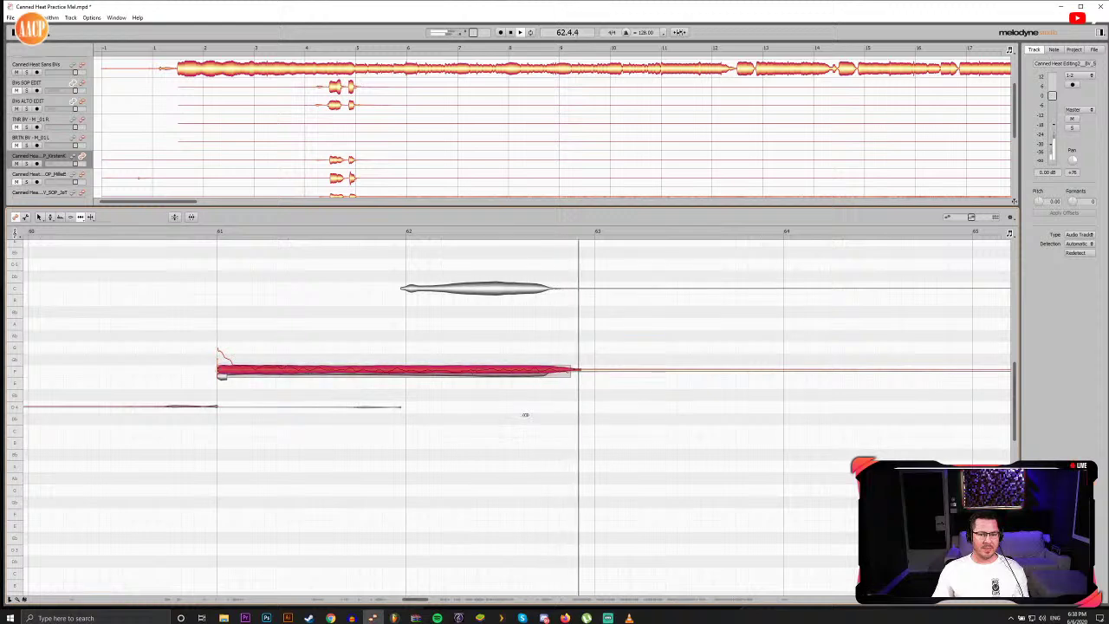
pyautogui.moveTo(572, 370); pyautogui.dragTo(550, 371)
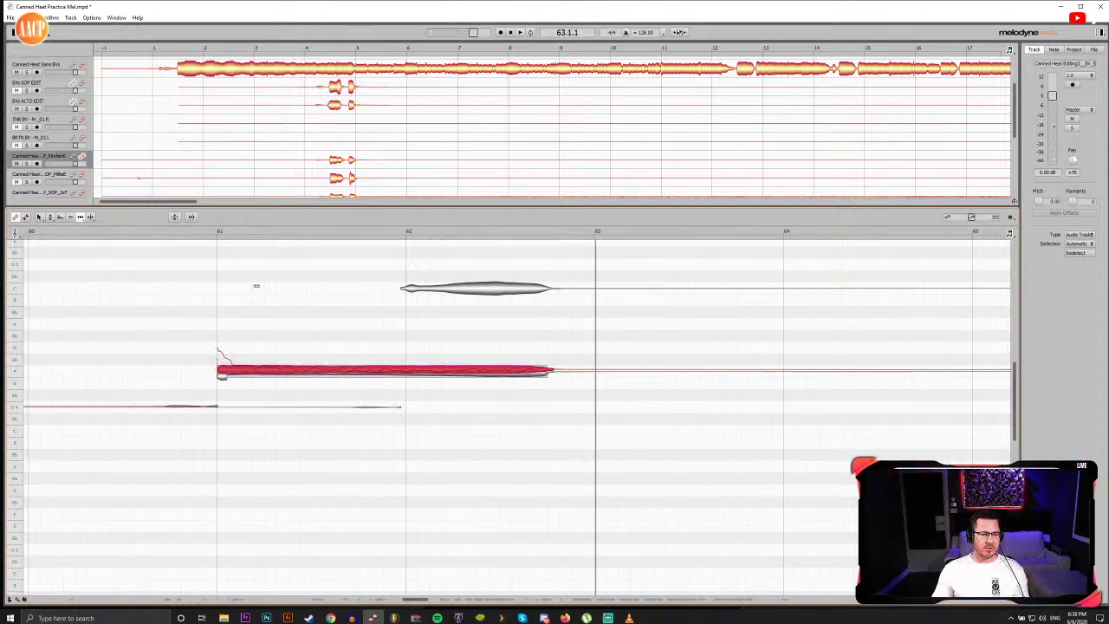
# Step: Centre the sustained note's pitch on F 4, play it back, and separate it early in bar 62
pyautogui.click(216, 233)
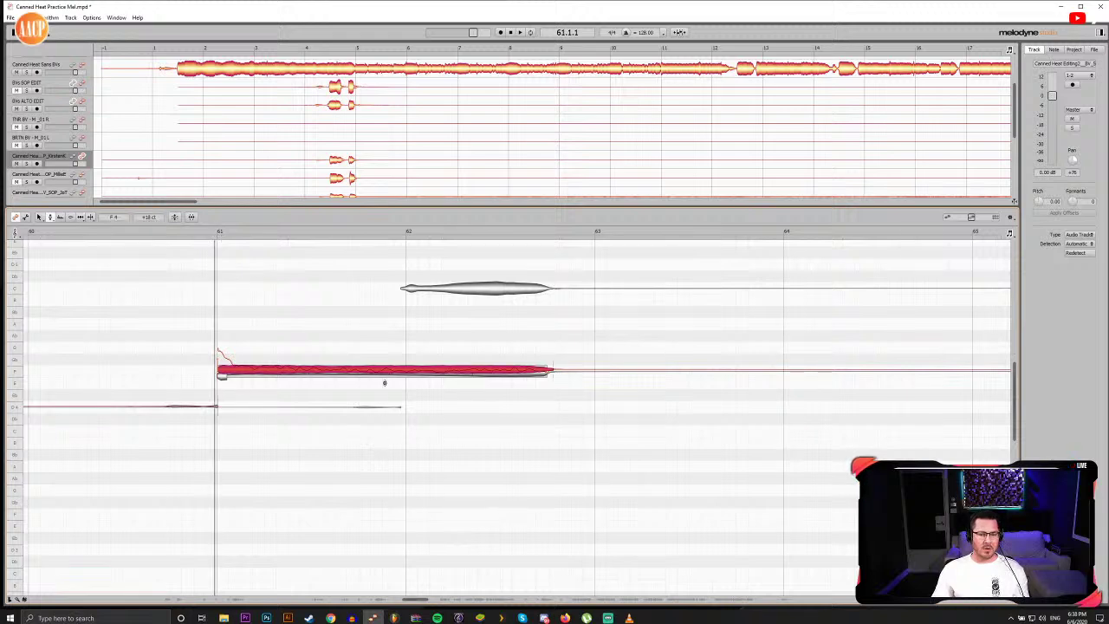
pyautogui.press('space')
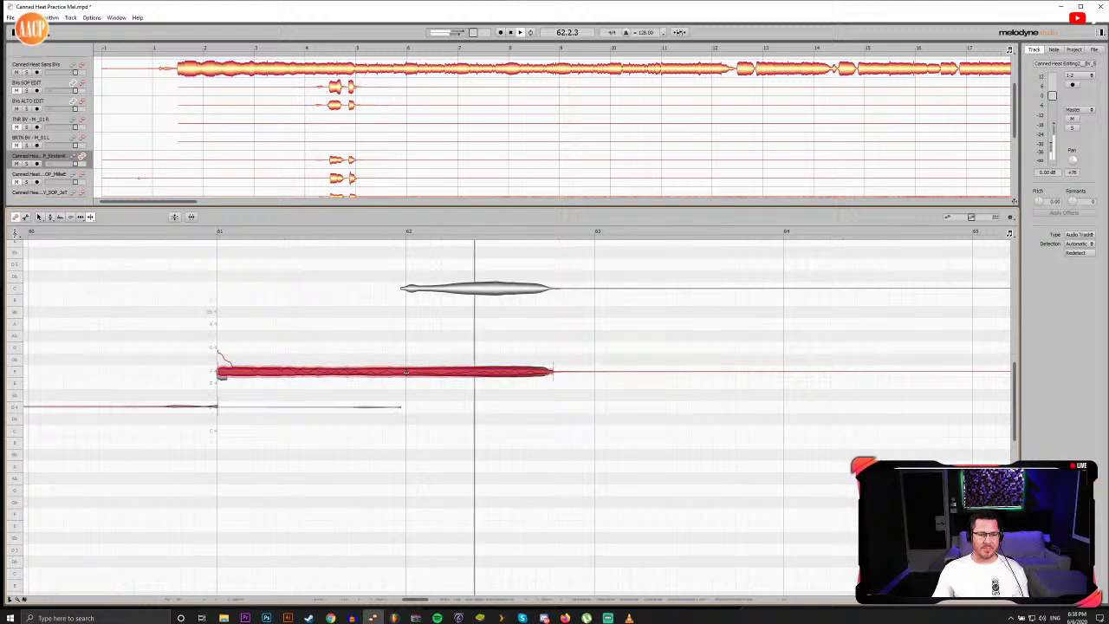
pyautogui.press('space')
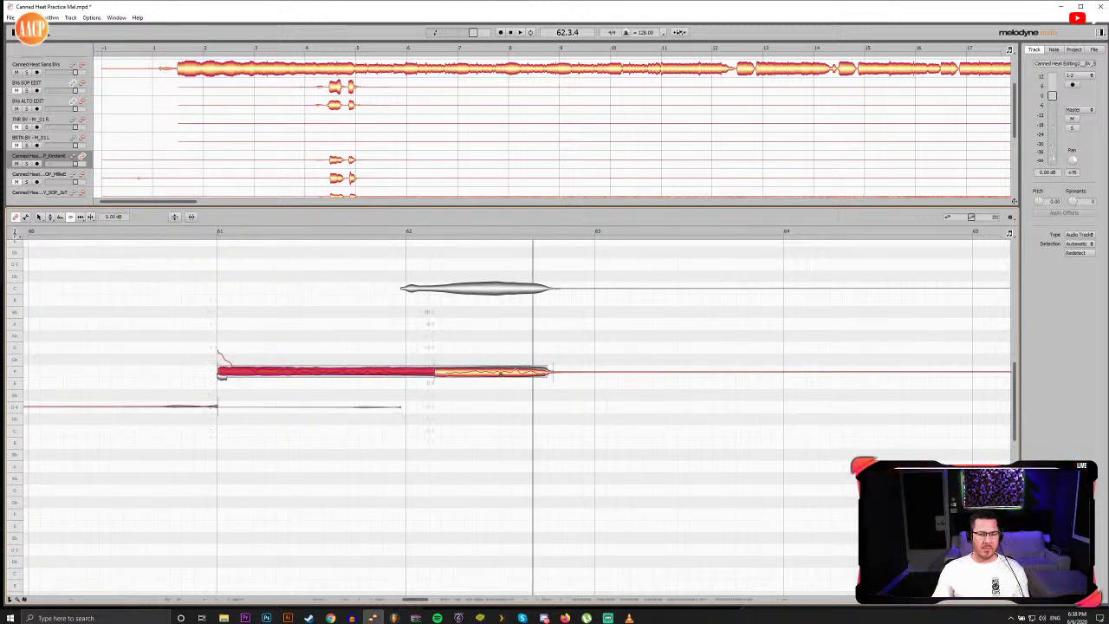
# Step: Raise the level of the sustained note's later part in bar 62 and separate its tail before bar 63
pyautogui.click(498, 373)
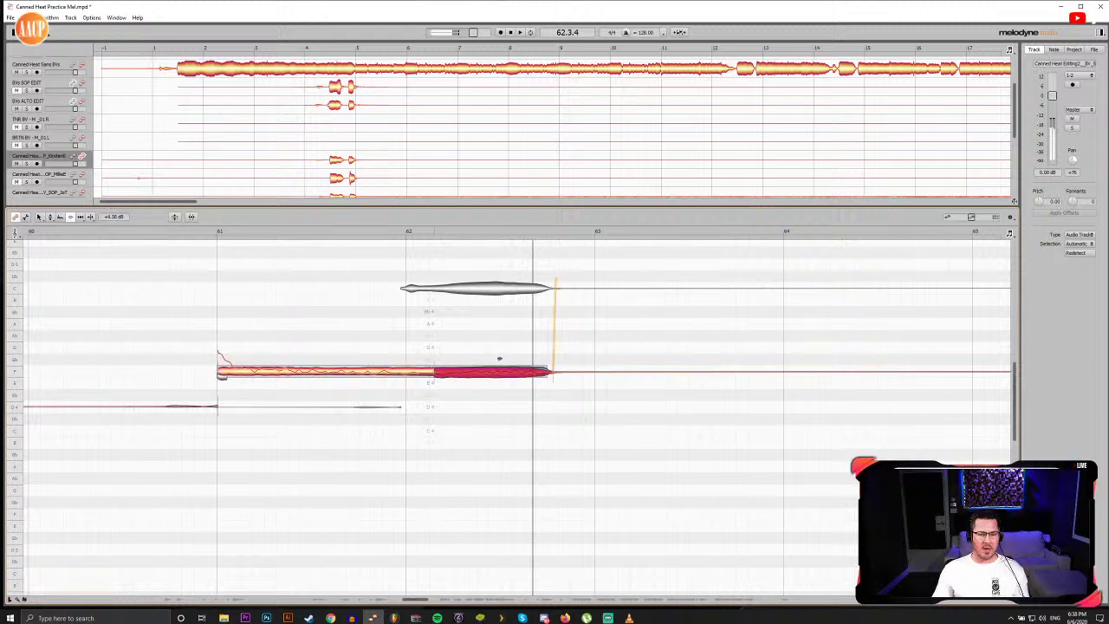
pyautogui.press('F4')
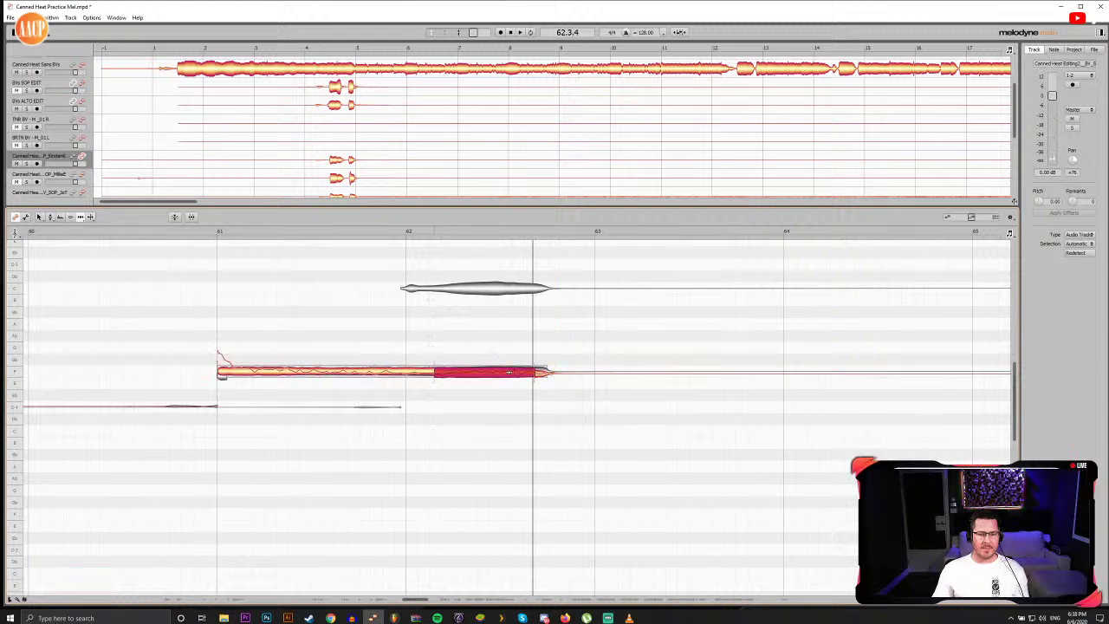
pyautogui.moveTo(502, 374); pyautogui.dragTo(502, 372)
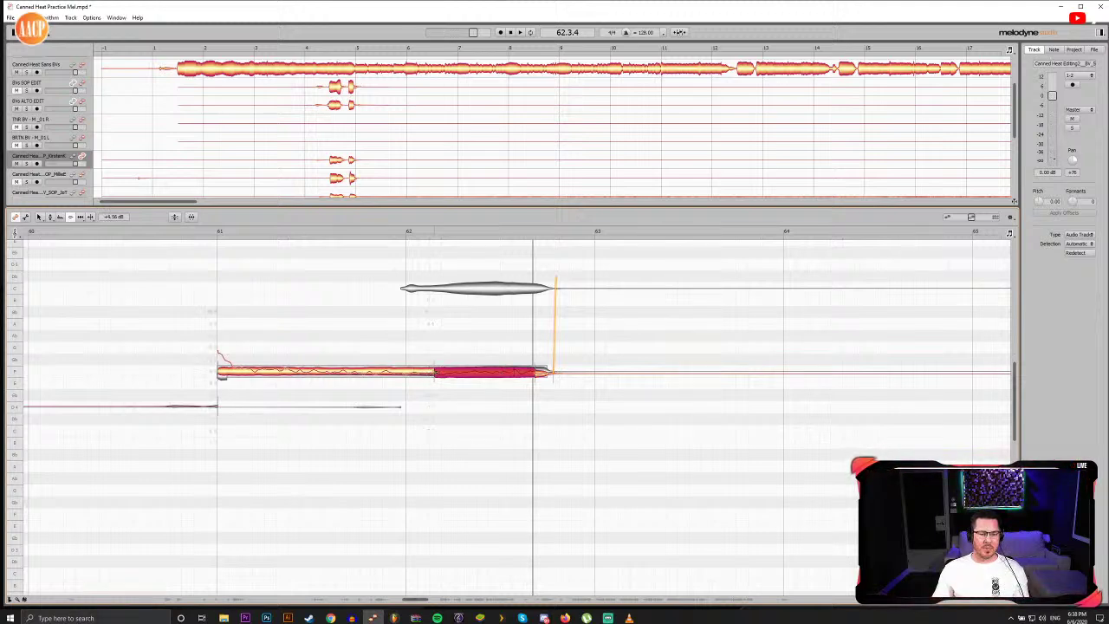
pyautogui.click(425, 372)
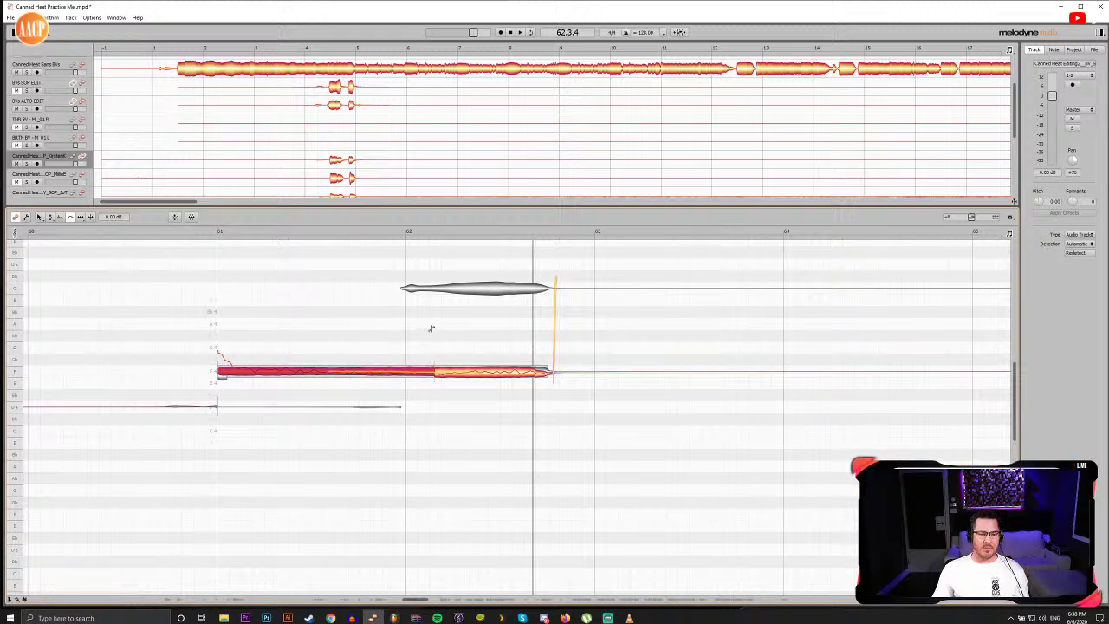
pyautogui.click(535, 373)
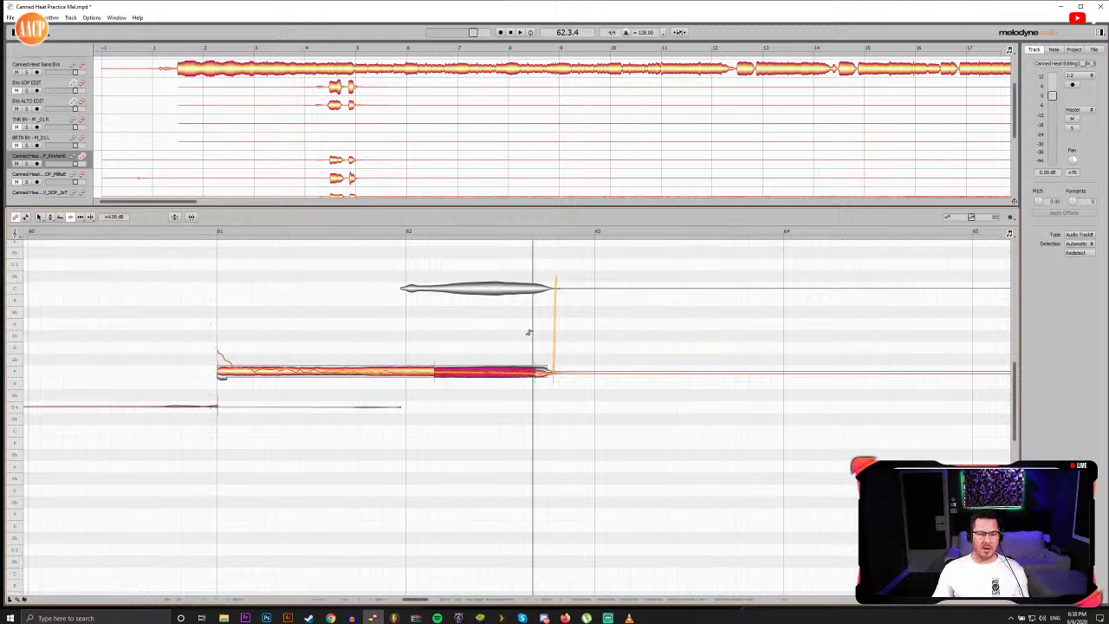
# Step: Separate the sustained note's onset just after bar 61 and centre the pitch of all its segments on F 4
pyautogui.press('F6')
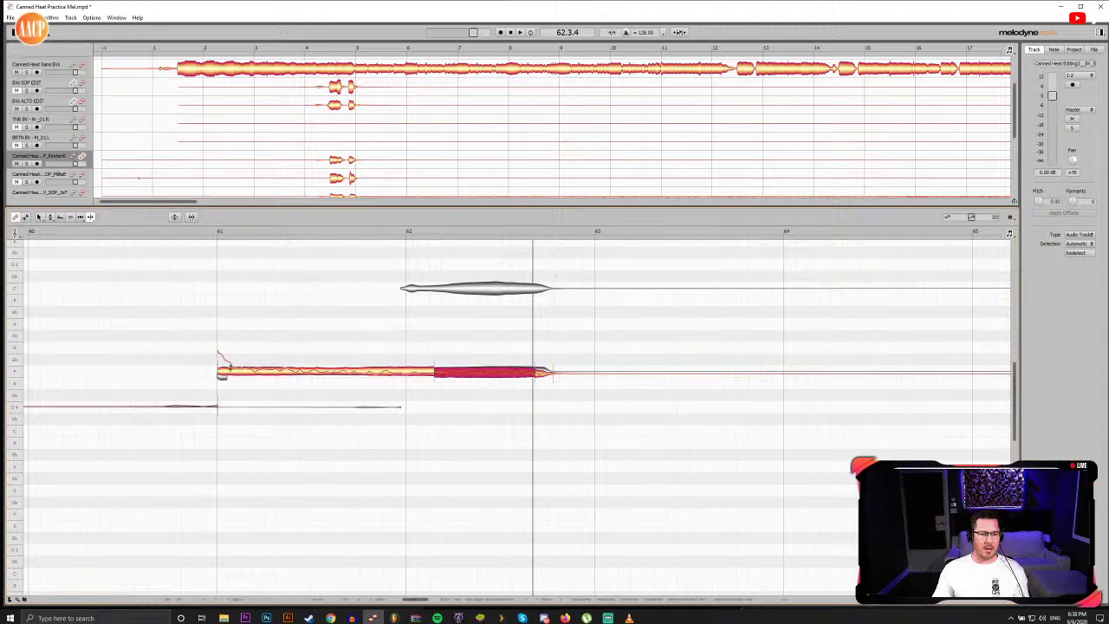
pyautogui.doubleClick(232, 370)
pyautogui.press('F2')
pyautogui.moveTo(225, 356); pyautogui.dragTo(530, 401)
pyautogui.moveTo(601, 396); pyautogui.dragTo(223, 341)
pyautogui.doubleClick(260, 370)
# Step: Play back the corrected sustained note from bar 61 and scrub through its ending up to bar 63
pyautogui.click(216, 231)
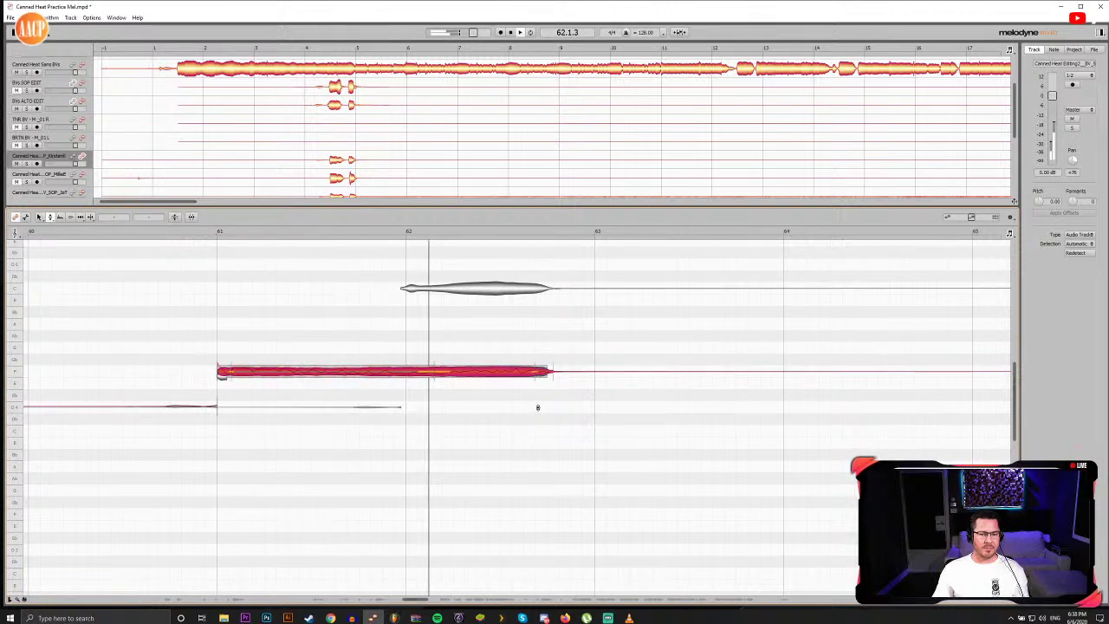
pyautogui.press('space')
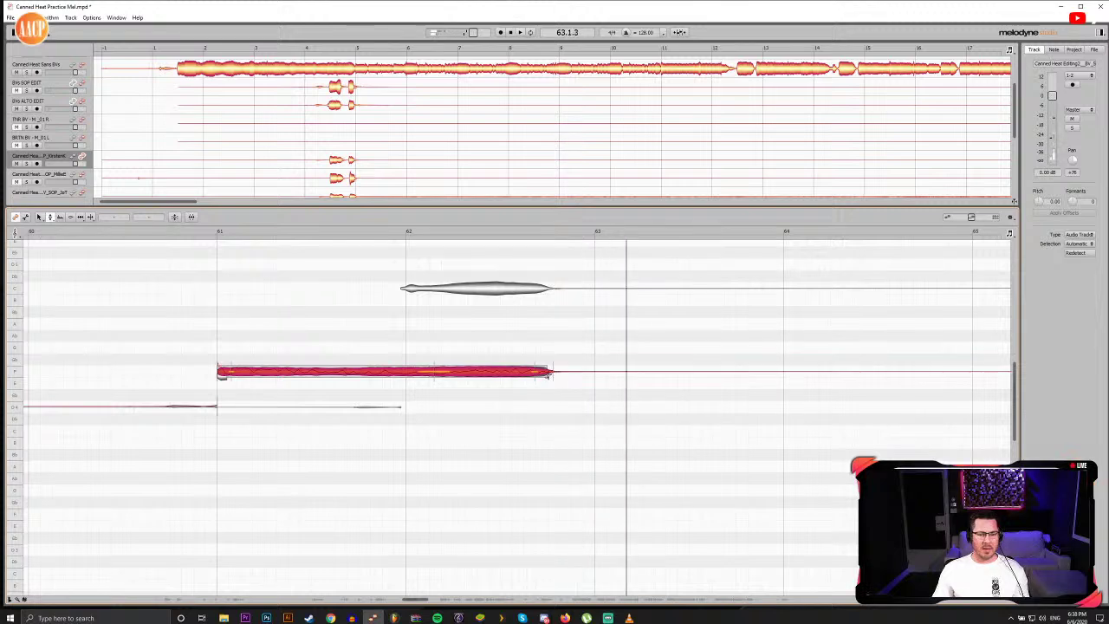
pyautogui.click(534, 232)
pyautogui.moveTo(539, 231); pyautogui.dragTo(595, 238)
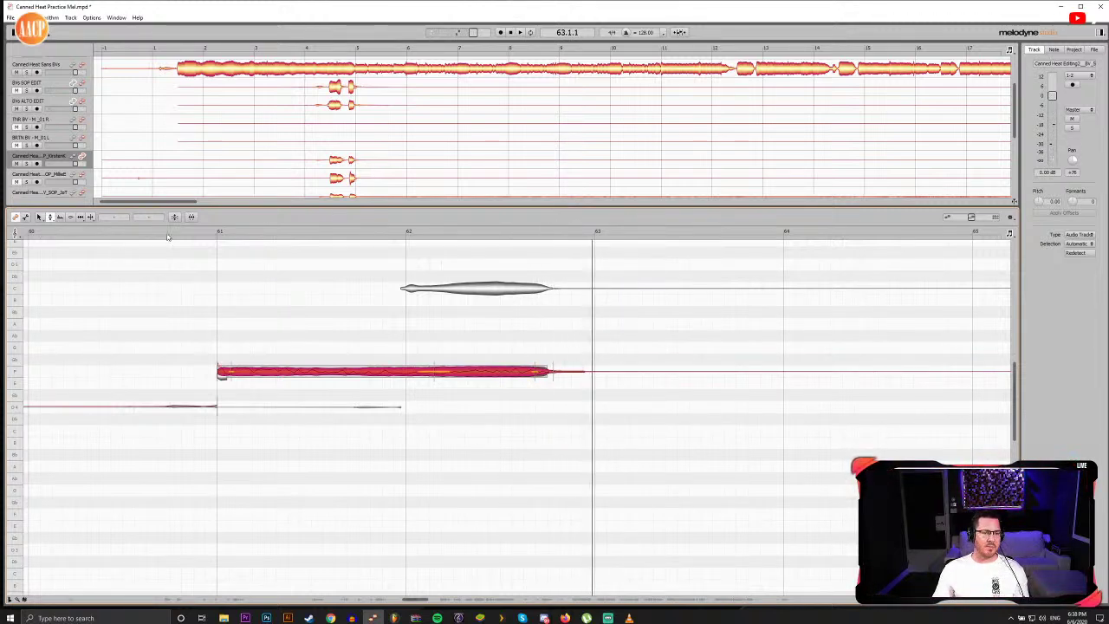
pyautogui.click(217, 232)
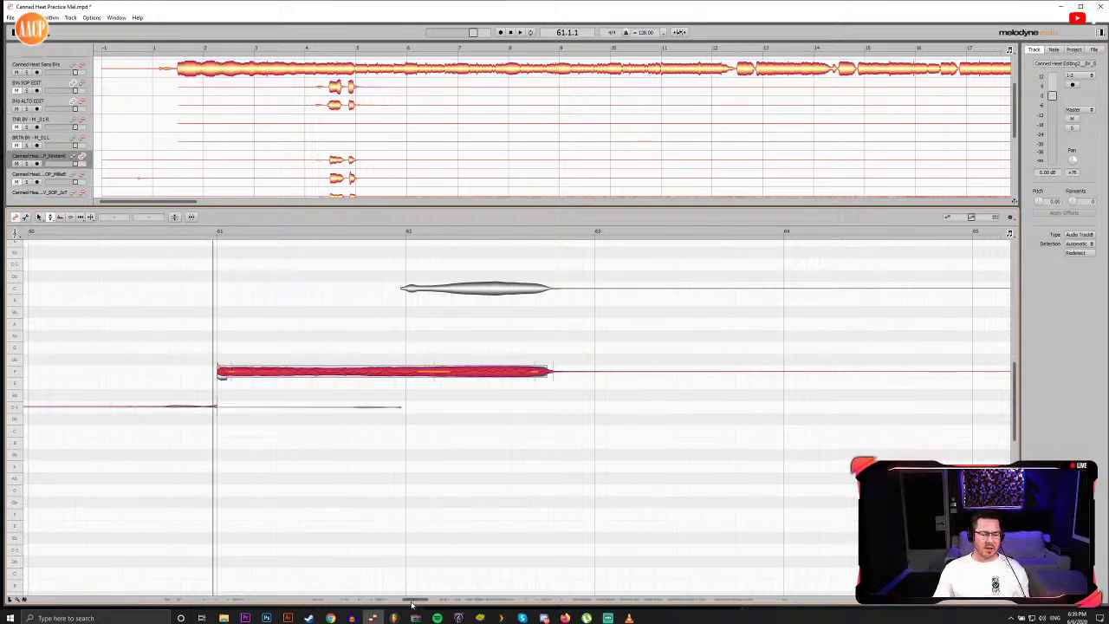
# Step: Go to the phrase starting late in bar 66, move its first note's start earlier to match the guide, and audition it
pyautogui.moveTo(411, 604); pyautogui.dragTo(457, 598)
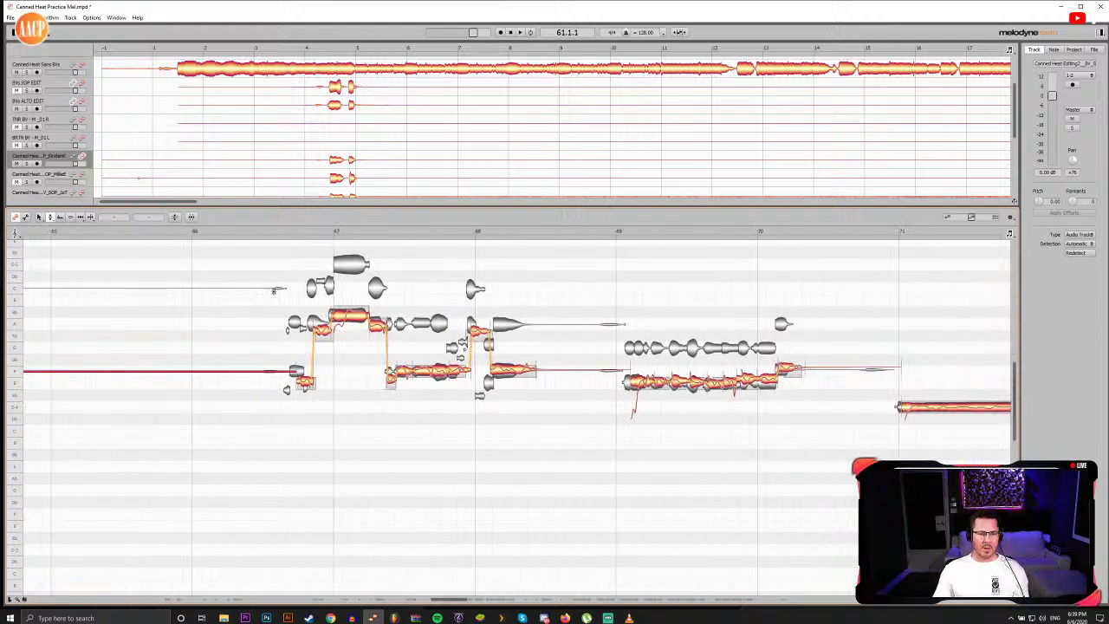
pyautogui.click(274, 231)
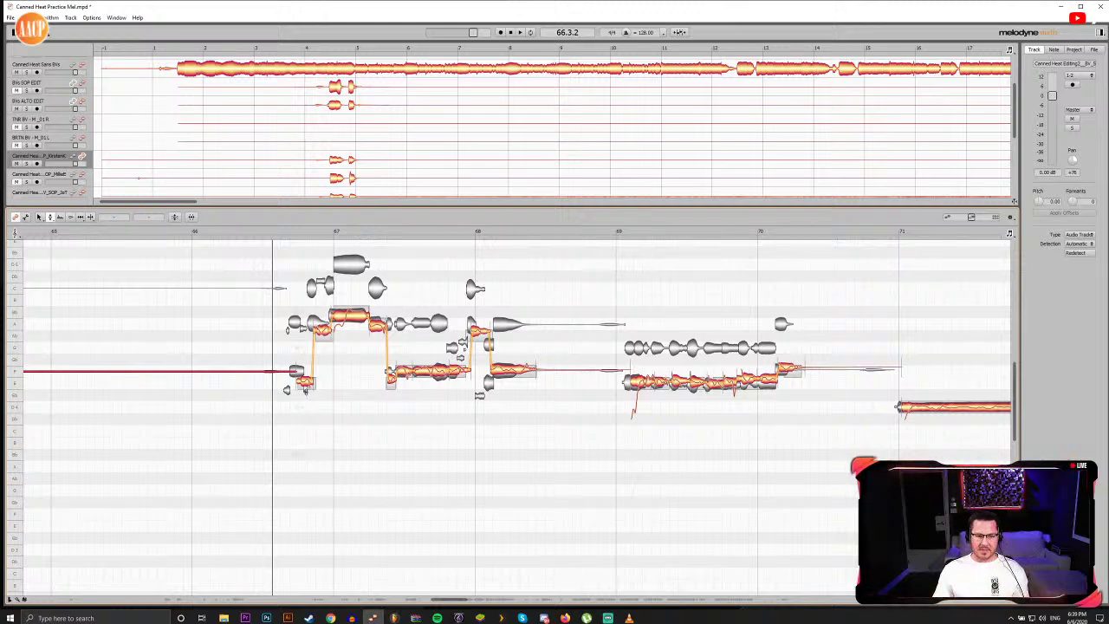
pyautogui.press('F5')
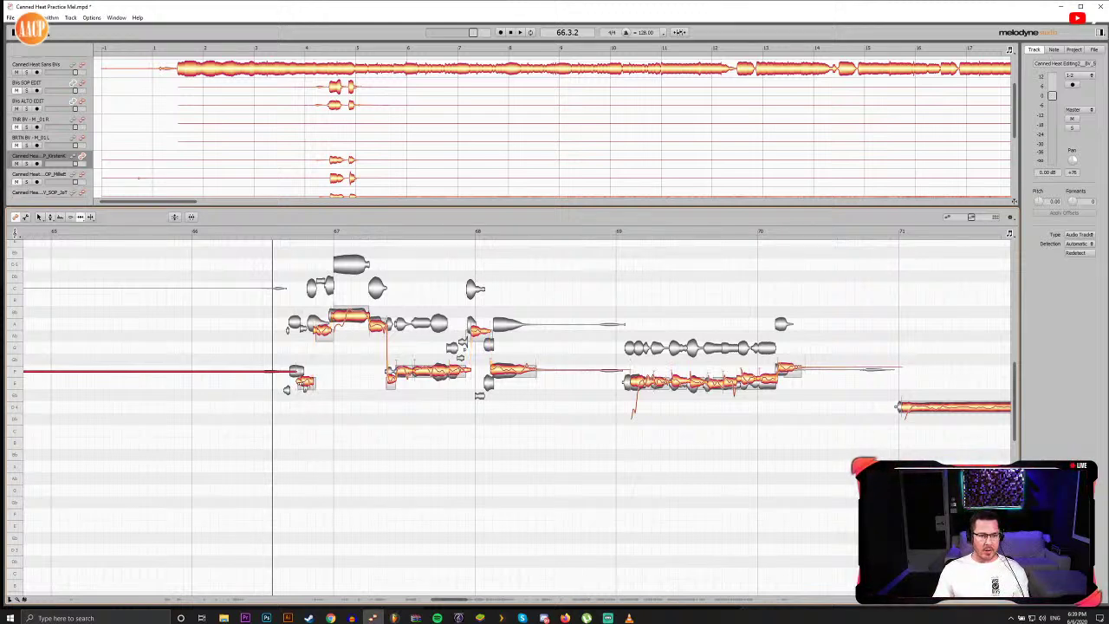
pyautogui.click(301, 383)
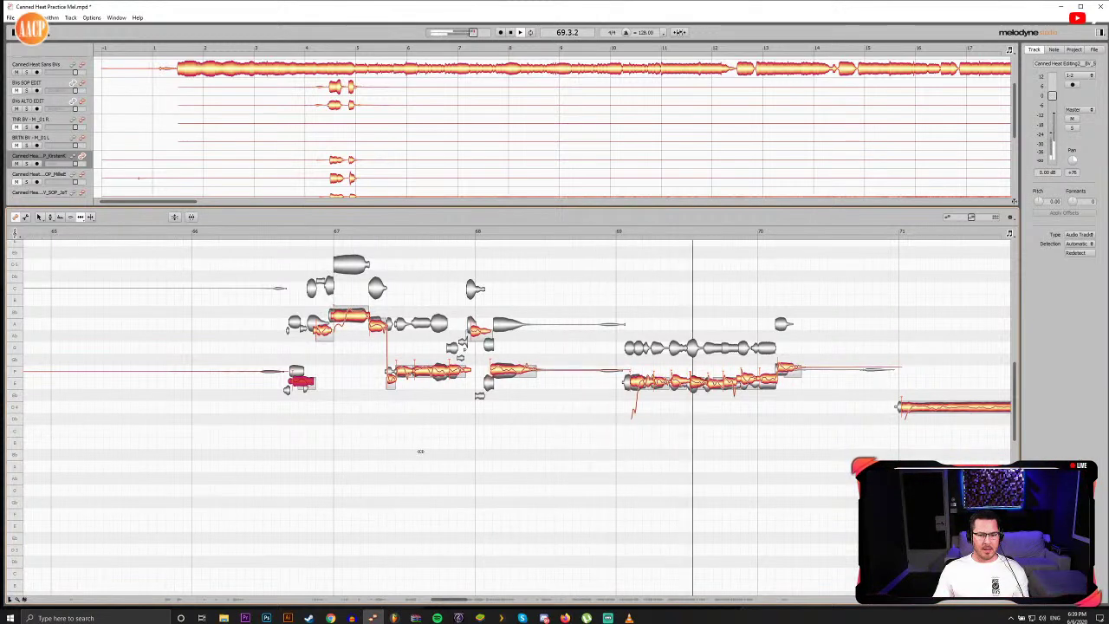
pyautogui.click(285, 235)
# Step: Move the start of the high note at bar 67 slightly earlier and replay the phrase from bar 66
pyautogui.moveTo(465, 599); pyautogui.dragTo(457, 601)
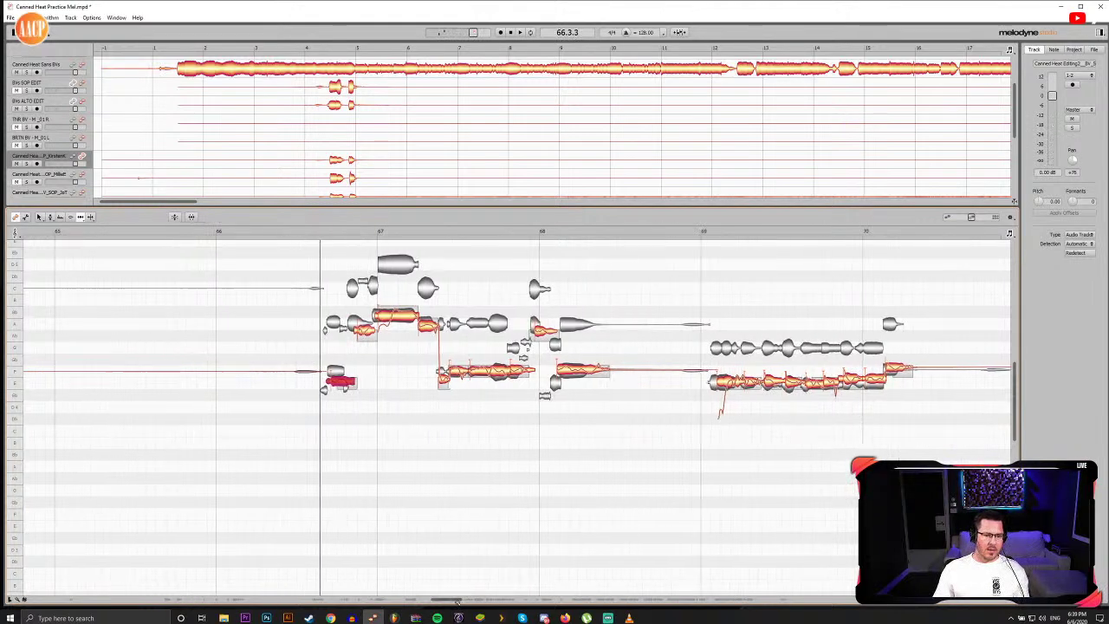
pyautogui.scroll(1, 457, 600)
pyautogui.hscroll(3, 443, 604)
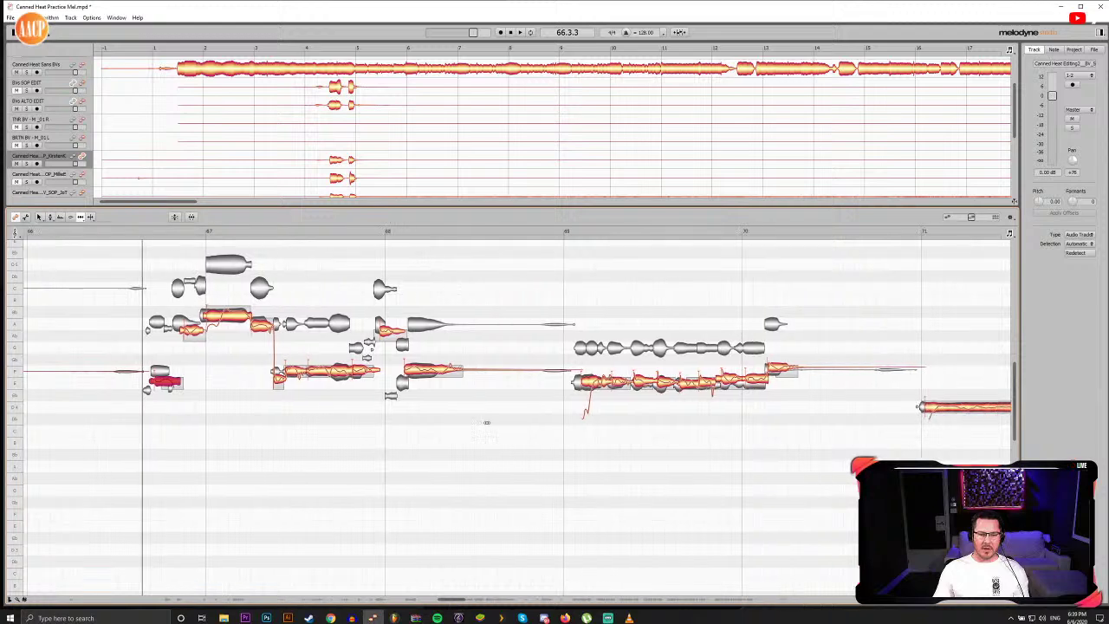
pyautogui.click(212, 316)
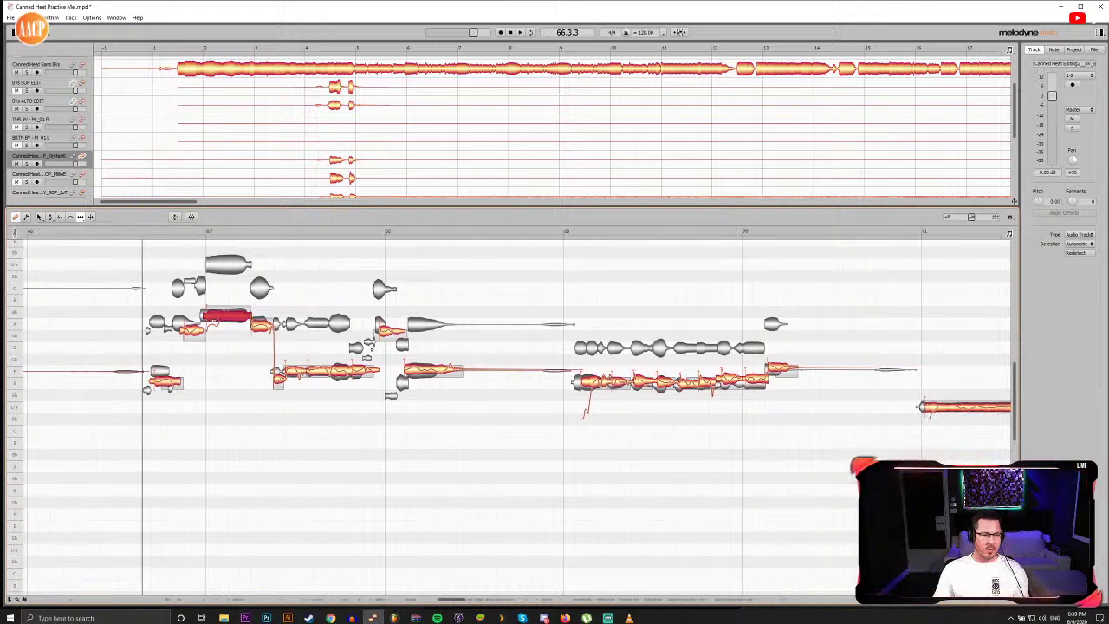
pyautogui.doubleClick(136, 233)
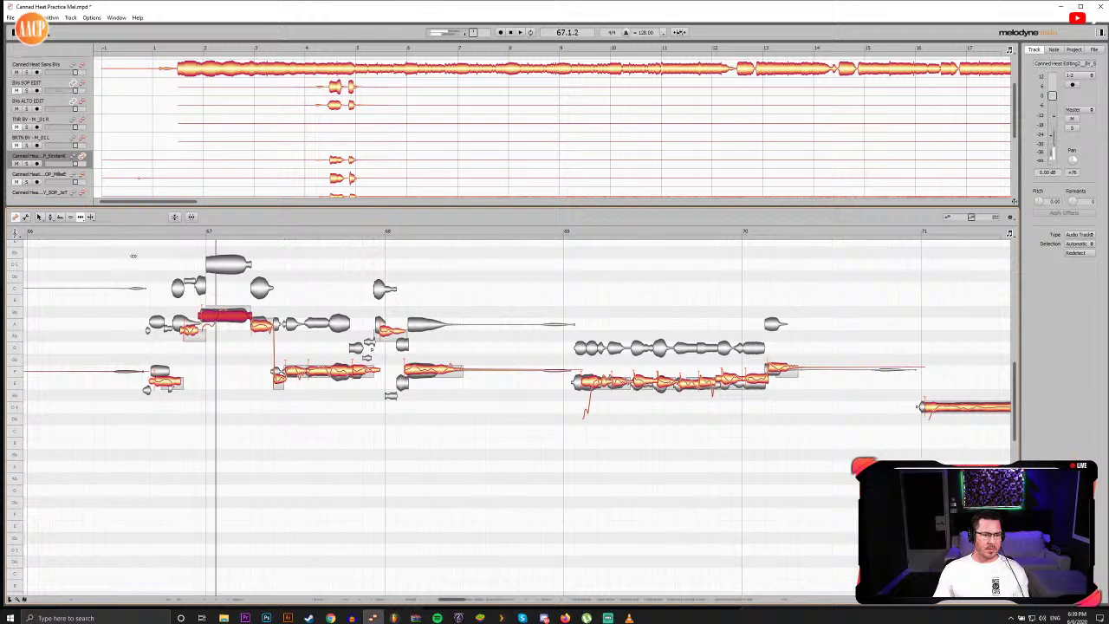
pyautogui.doubleClick(134, 233)
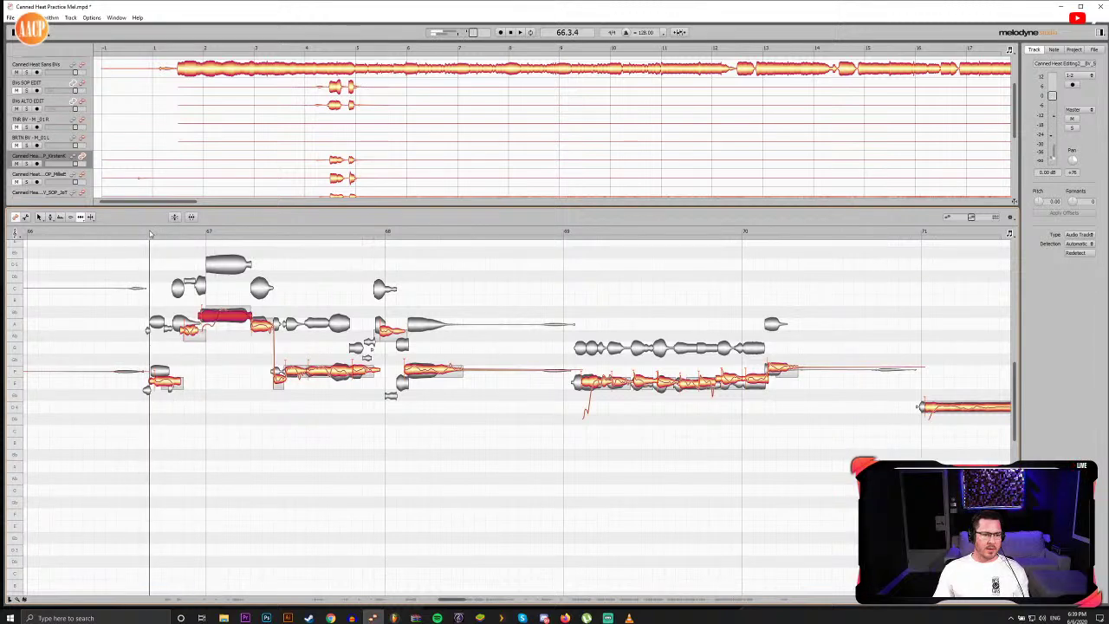
# Step: Shift the start of the phrase's first note in bar 66 a little further forward in time and replay it
pyautogui.moveTo(151, 381); pyautogui.dragTo(145, 381)
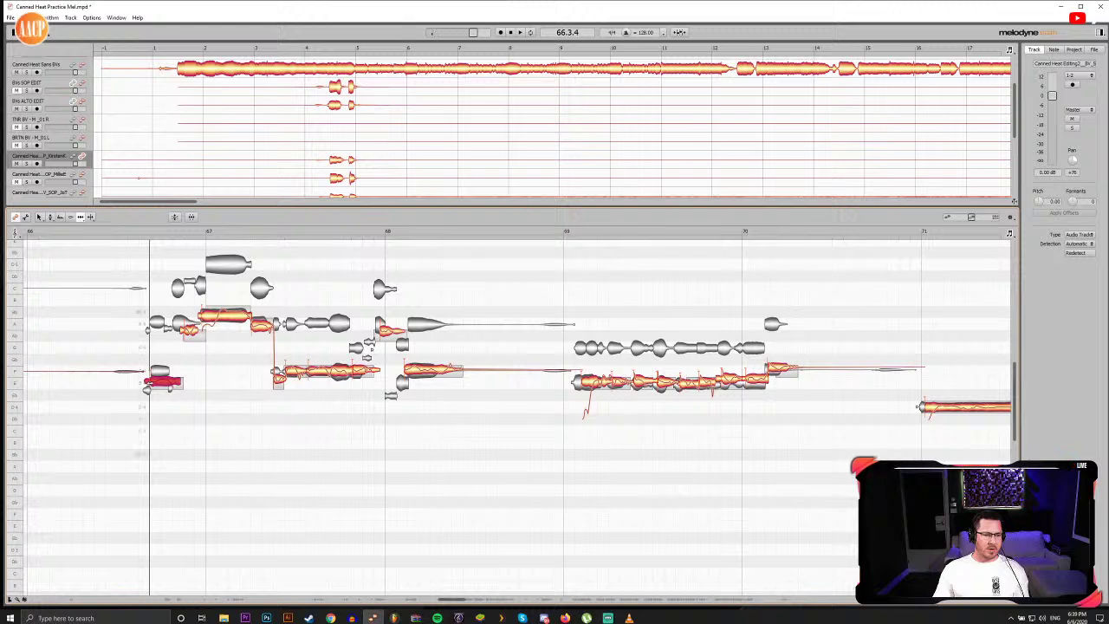
pyautogui.doubleClick(143, 233)
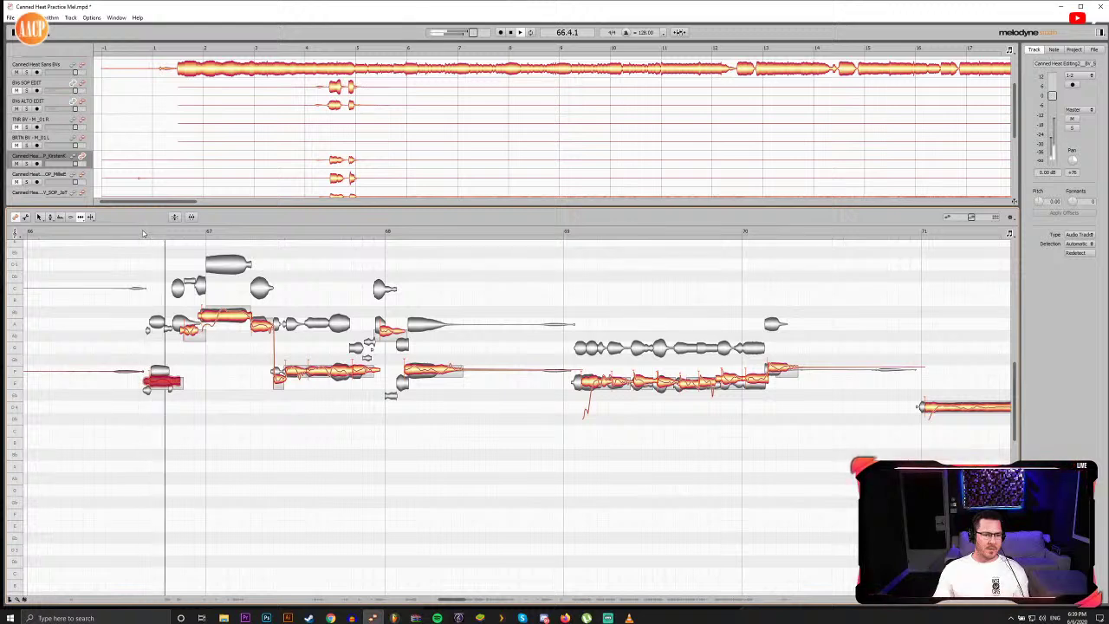
pyautogui.click(143, 233)
# Step: Move the starts of the second note in bar 66 and the high note at bar 67 earlier, then play the phrase
pyautogui.click(188, 330)
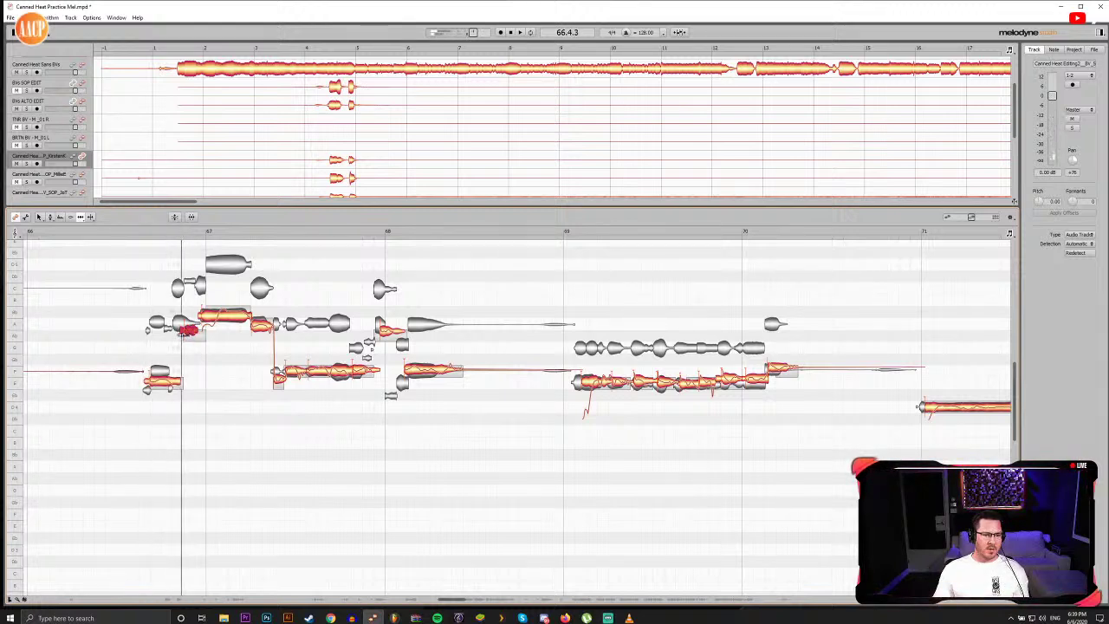
pyautogui.moveTo(184, 330); pyautogui.dragTo(171, 330)
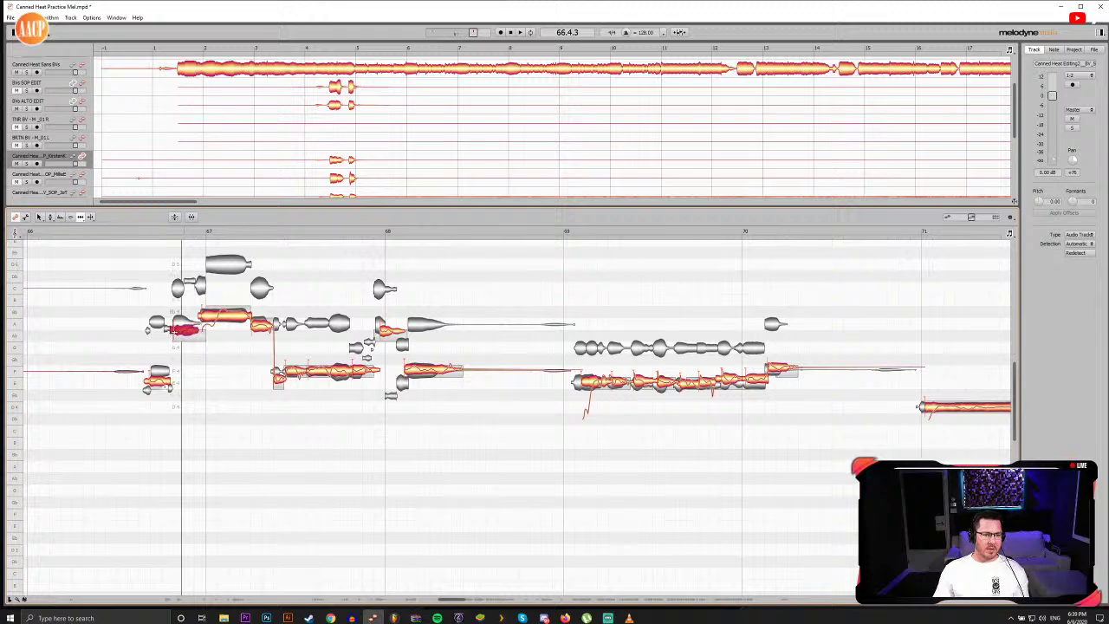
pyautogui.click(205, 315)
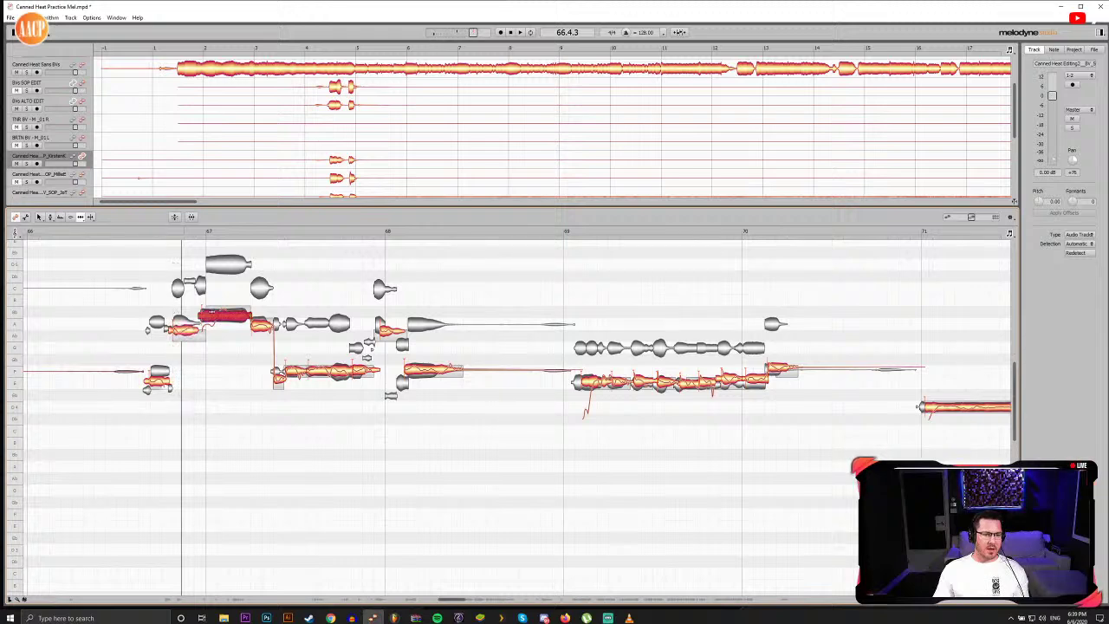
pyautogui.doubleClick(146, 233)
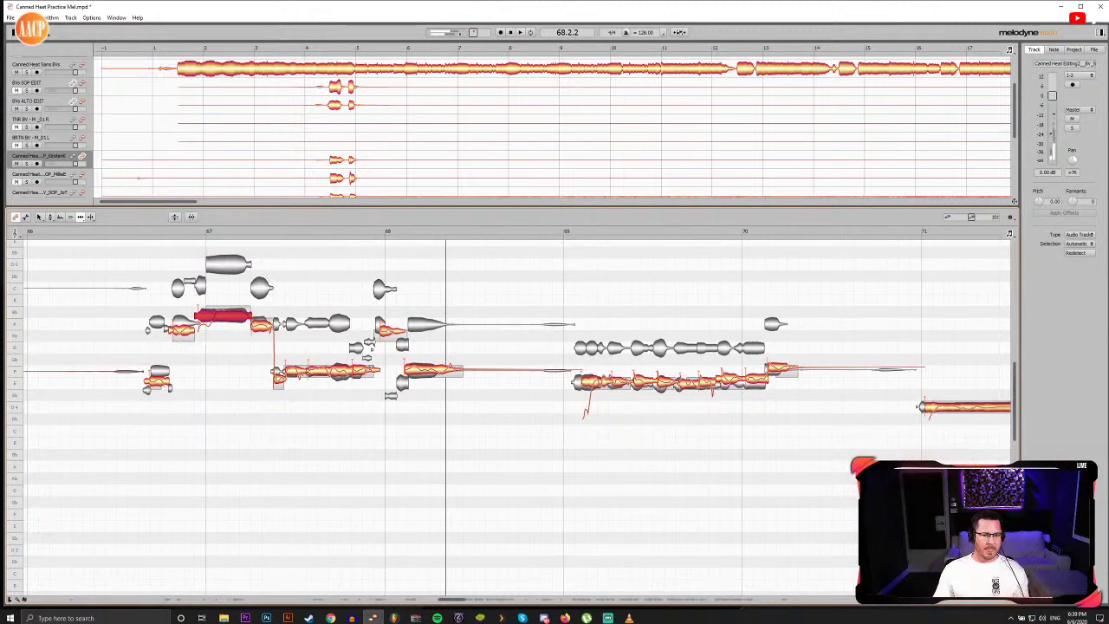
# Step: Move the boundary between the last note of bar 67 and the note at bar 68 earlier and audition it
pyautogui.click(355, 371)
pyautogui.doubleClick(383, 332)
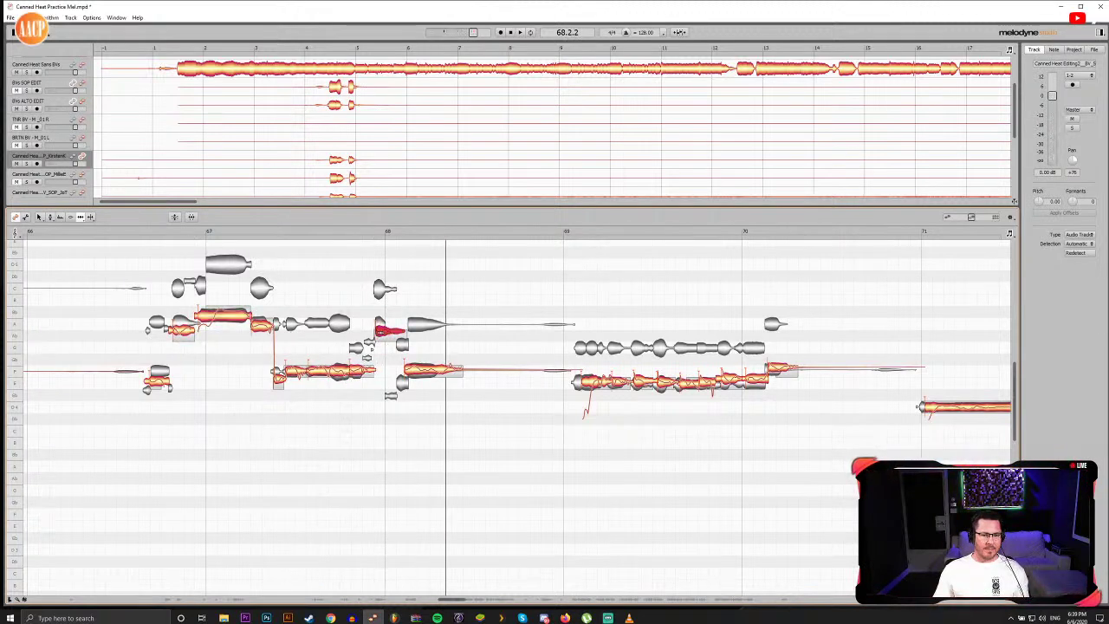
pyautogui.click(260, 230)
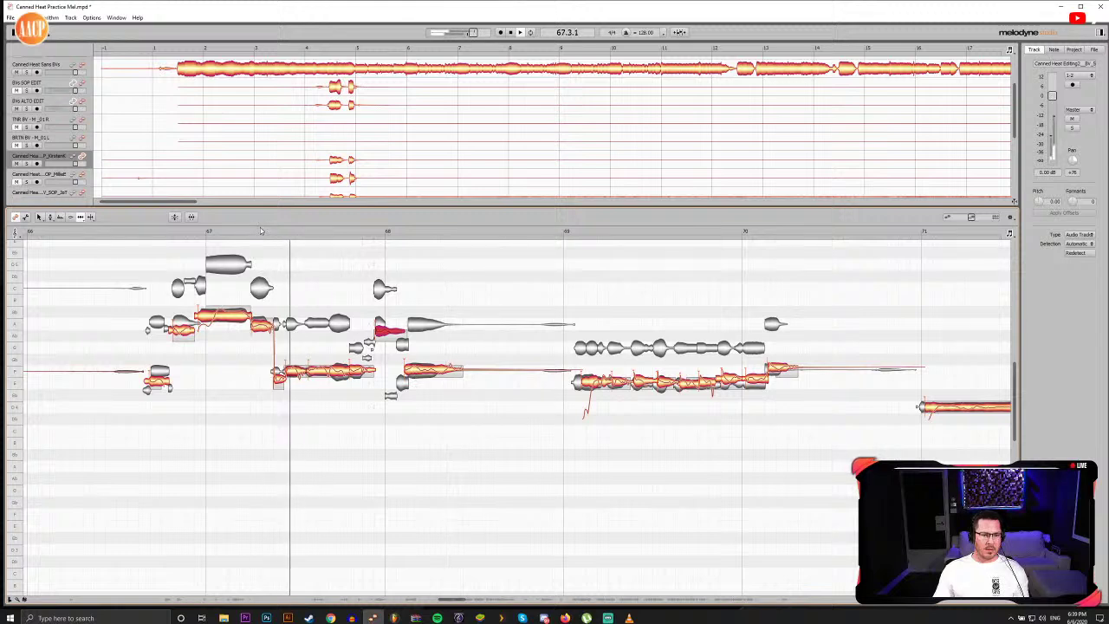
pyautogui.press('space')
# Step: Separate the F 4 run in the second half of bar 67 just before beat 4 and play it back
pyautogui.press('F6')
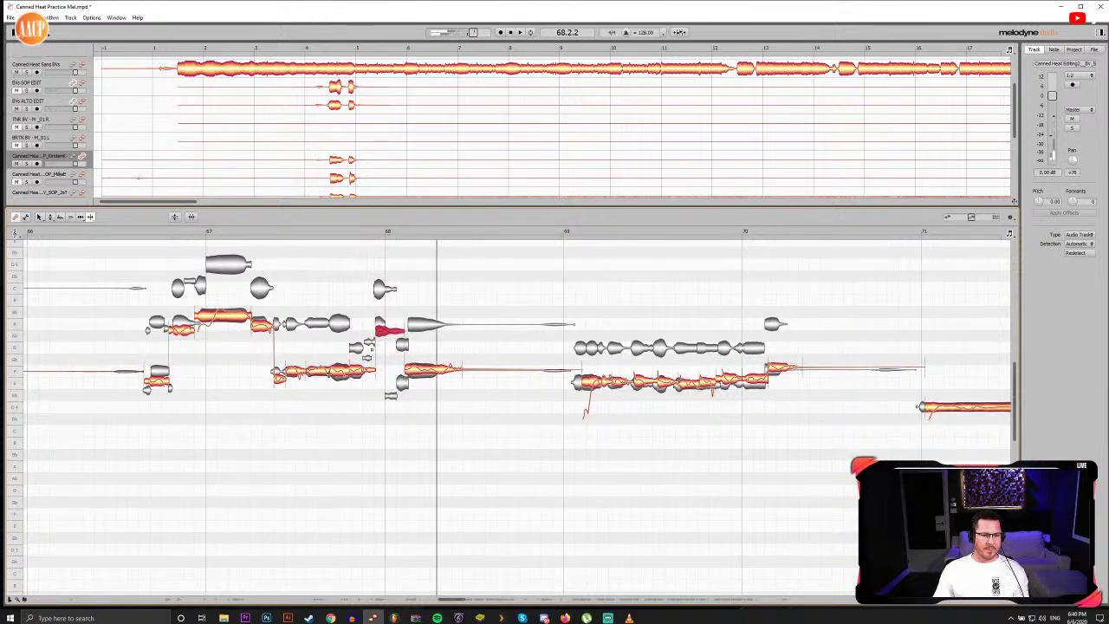
pyautogui.doubleClick(329, 370)
pyautogui.doubleClick(287, 232)
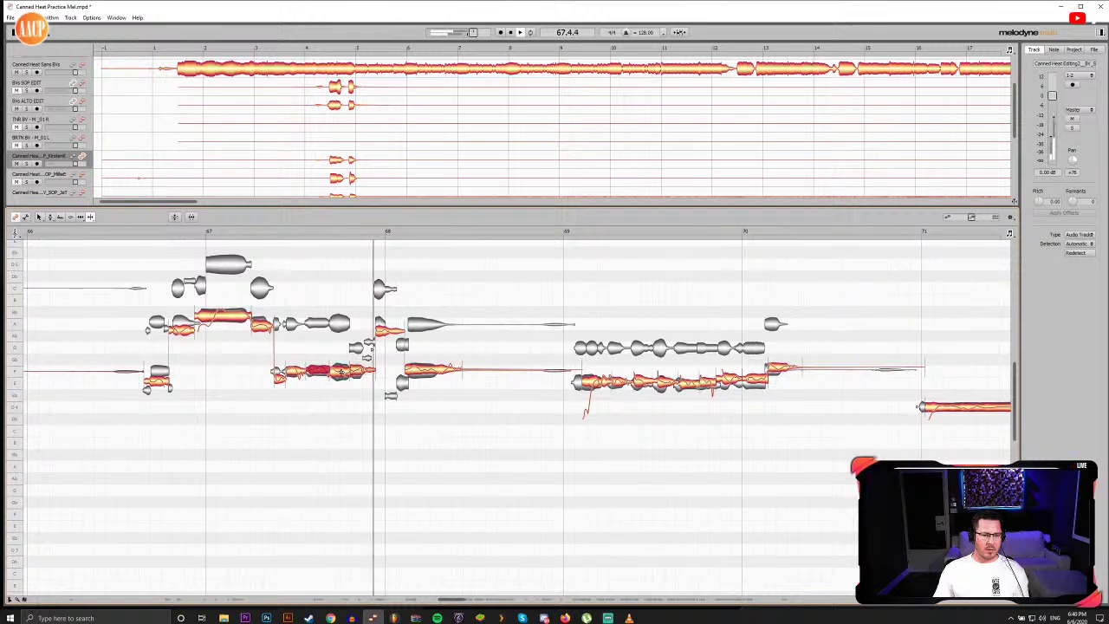
# Step: Scrub through bar 67 against the guide and nudge the high note's start slightly earlier
pyautogui.click(171, 231)
pyautogui.moveTo(201, 233); pyautogui.dragTo(227, 237)
pyautogui.click(206, 317)
pyautogui.moveTo(242, 239); pyautogui.dragTo(307, 236)
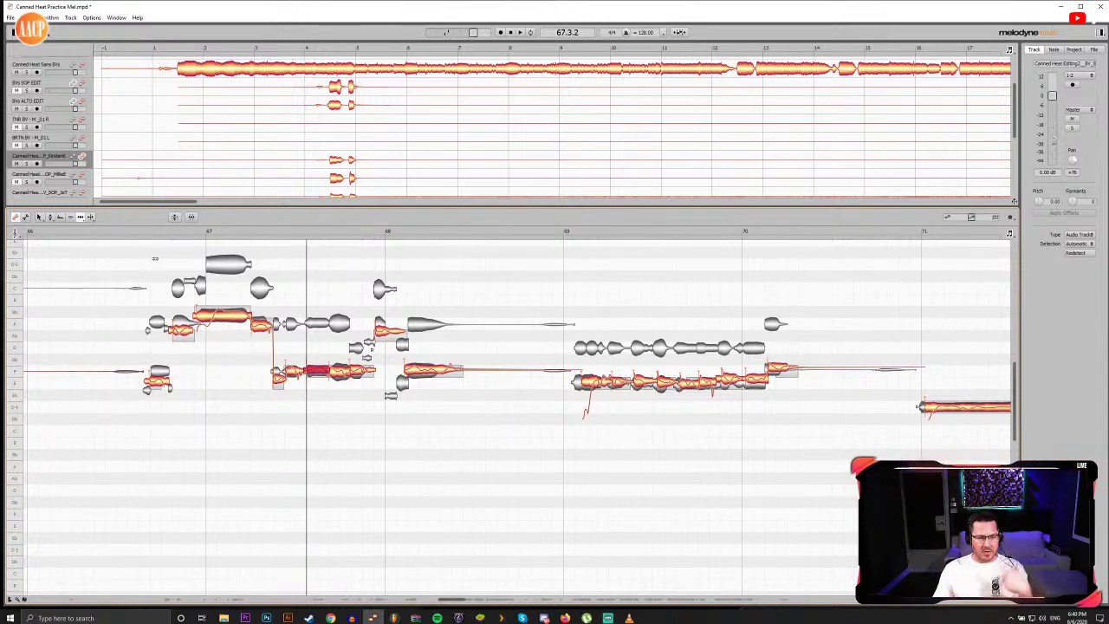
# Step: Scrub from the end of bar 67 into bar 68 and separate the tail of the higher note at the bar 68 downbeat
pyautogui.click(337, 234)
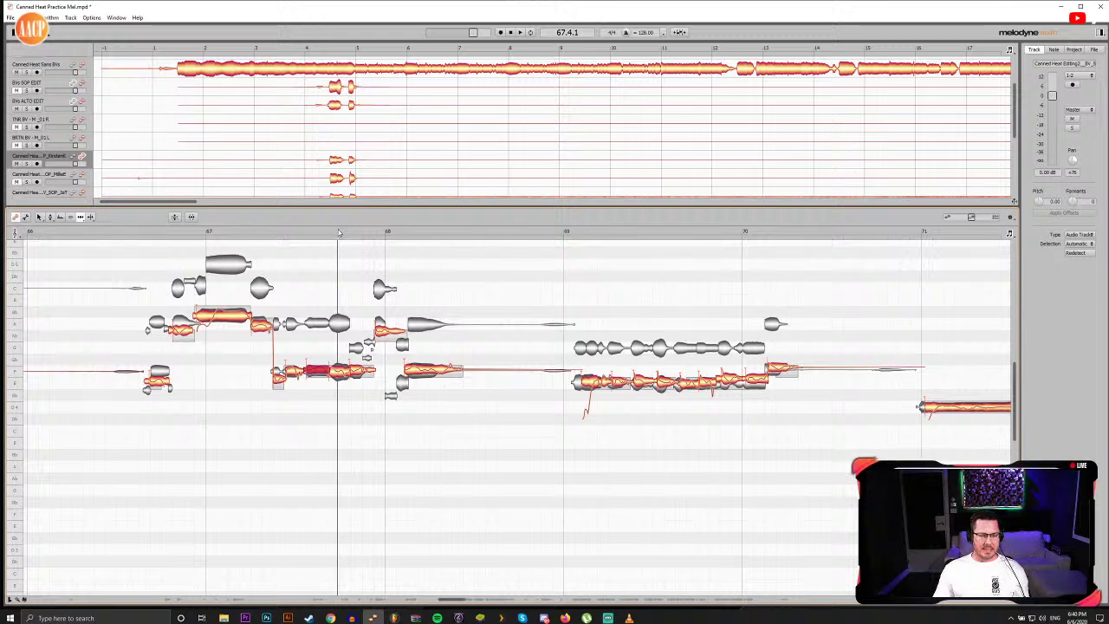
pyautogui.moveTo(339, 232); pyautogui.dragTo(349, 233)
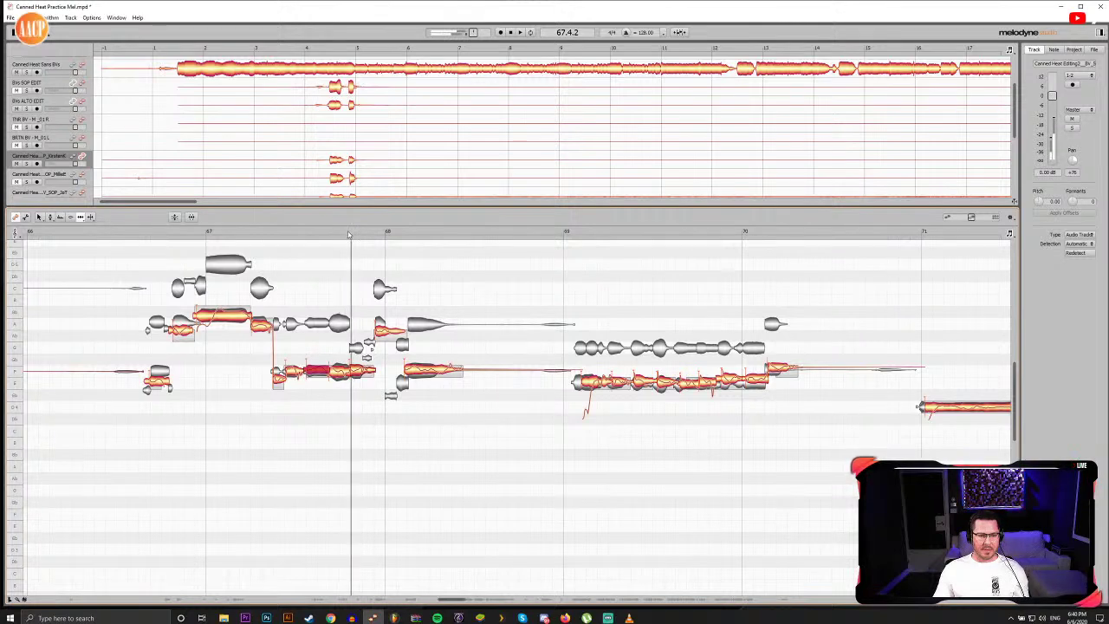
pyautogui.click(354, 235)
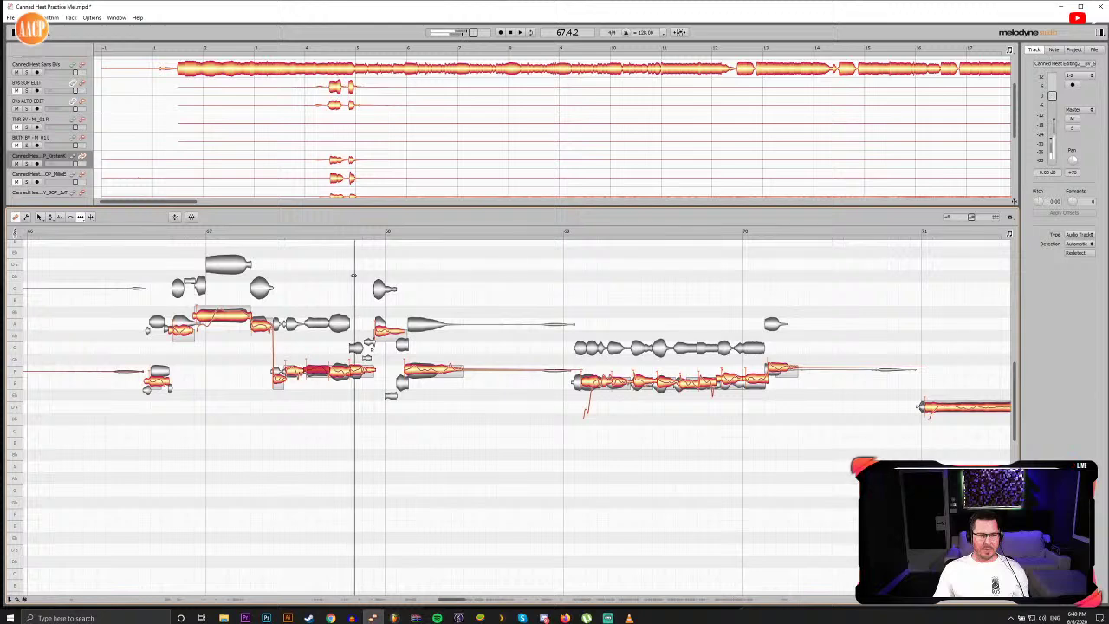
pyautogui.moveTo(338, 234); pyautogui.dragTo(416, 235)
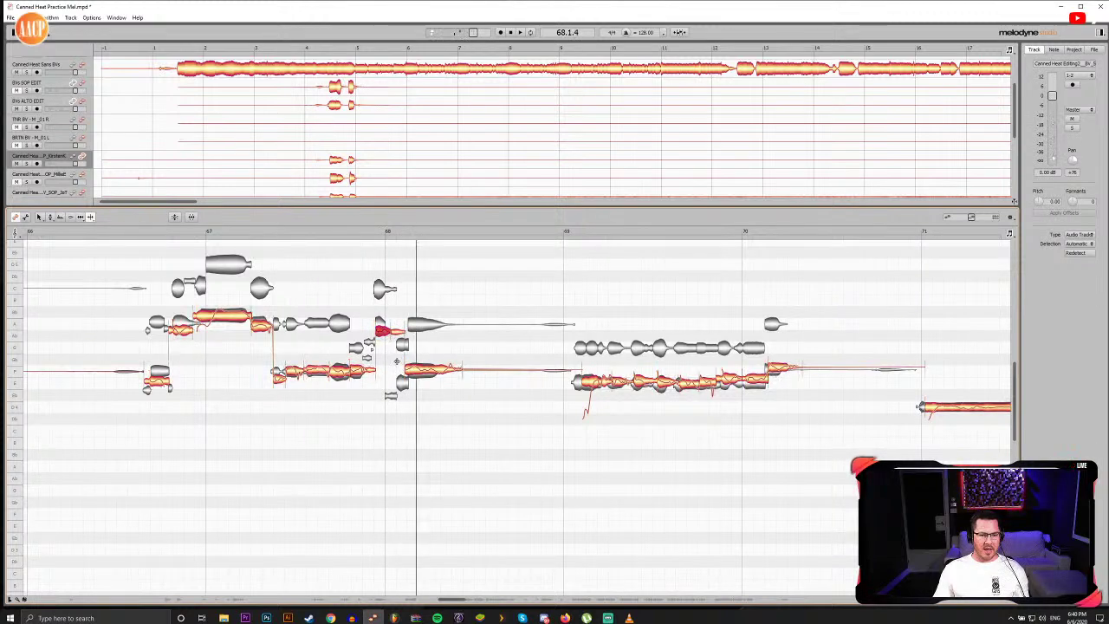
# Step: Move the start of the long F note just after the bar 68 downbeat earlier and audition the transition into it
pyautogui.press('F5')
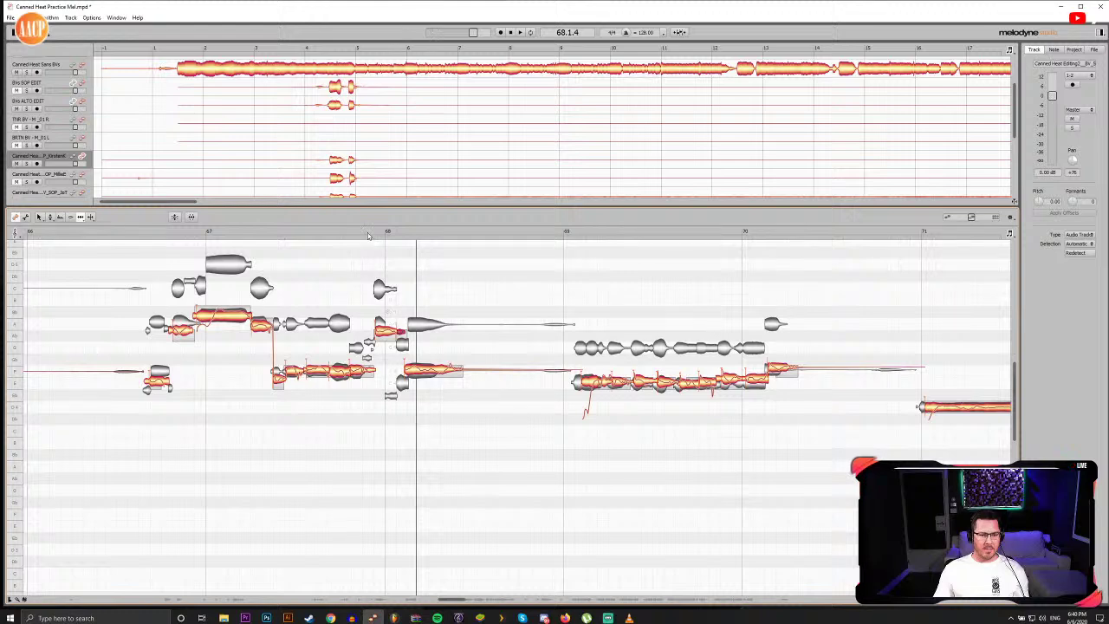
pyautogui.moveTo(367, 235); pyautogui.dragTo(412, 236)
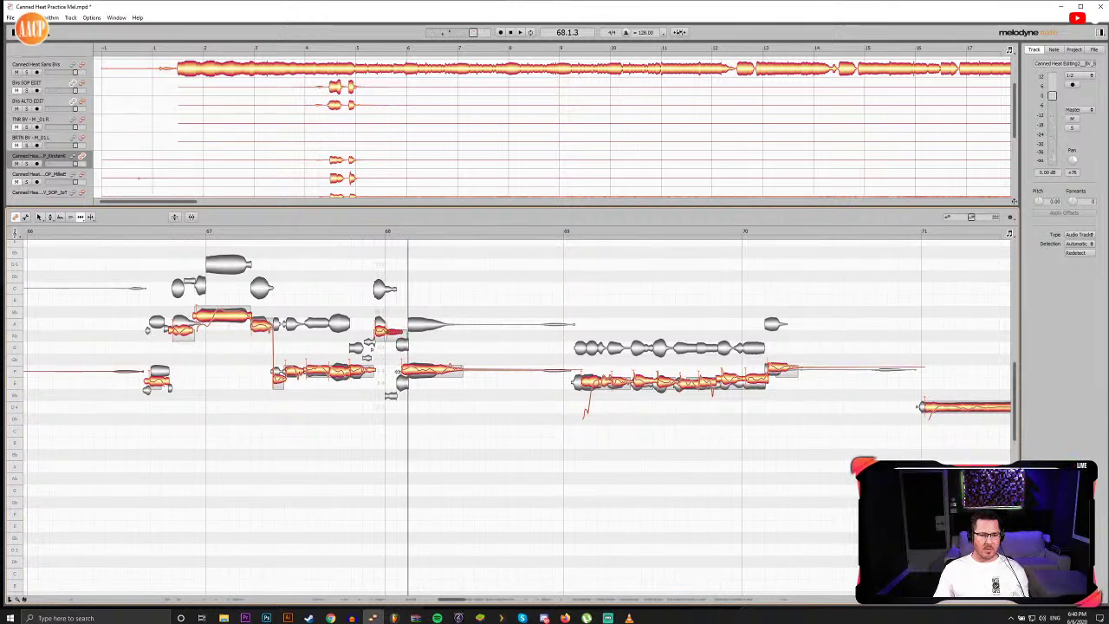
pyautogui.doubleClick(374, 235)
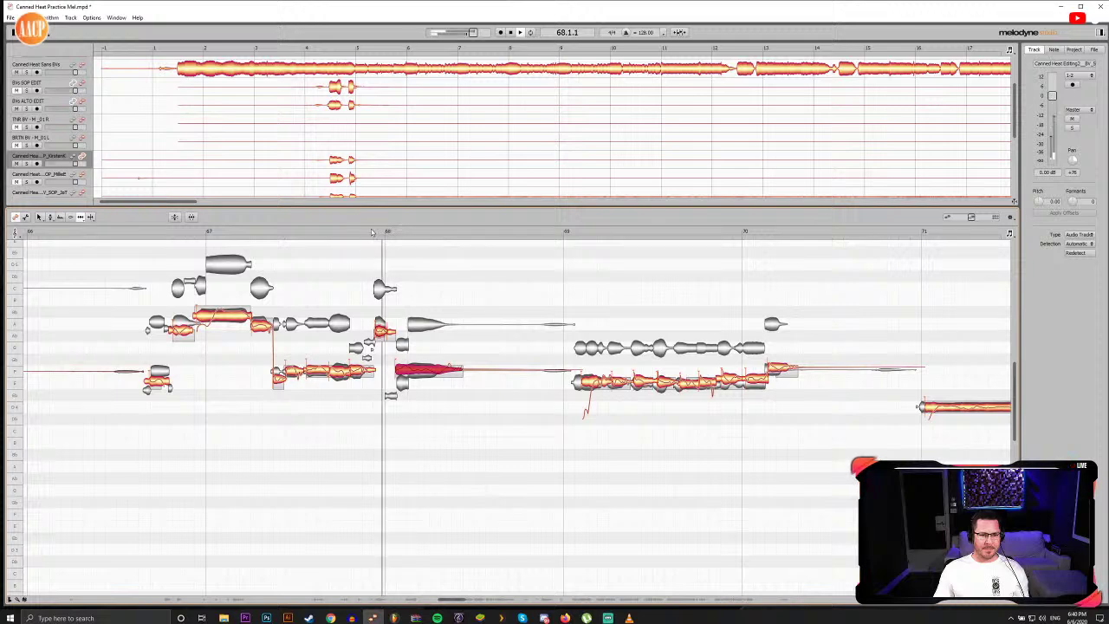
pyautogui.doubleClick(374, 236)
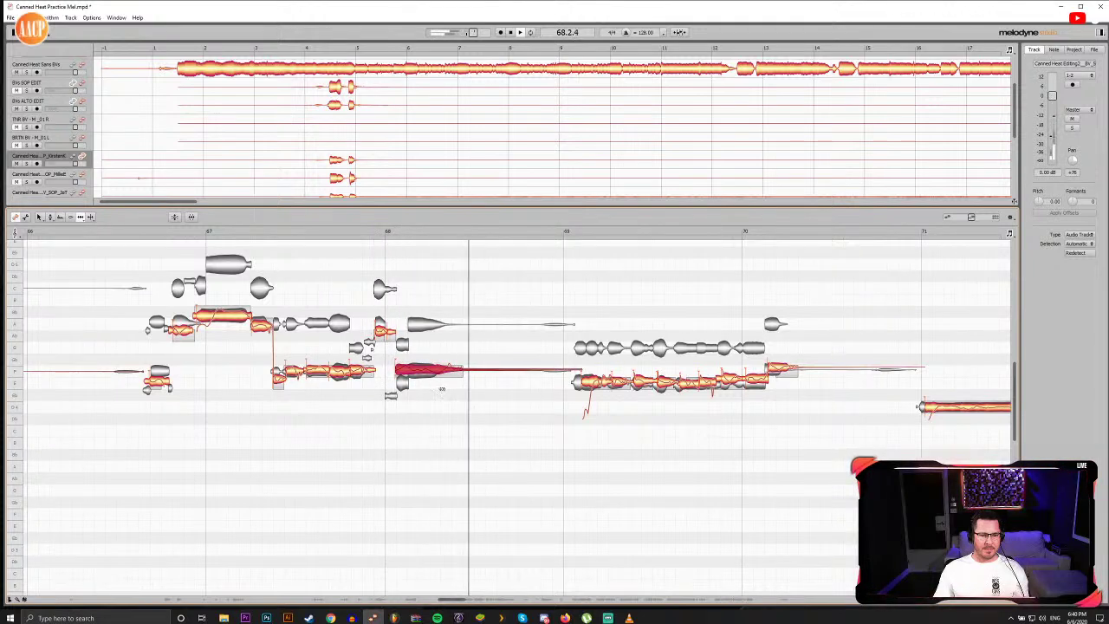
# Step: Separate the decay of the long F note in bar 68, adjust where its body ends, and play the phrase back
pyautogui.doubleClick(432, 370)
pyautogui.press('F5')
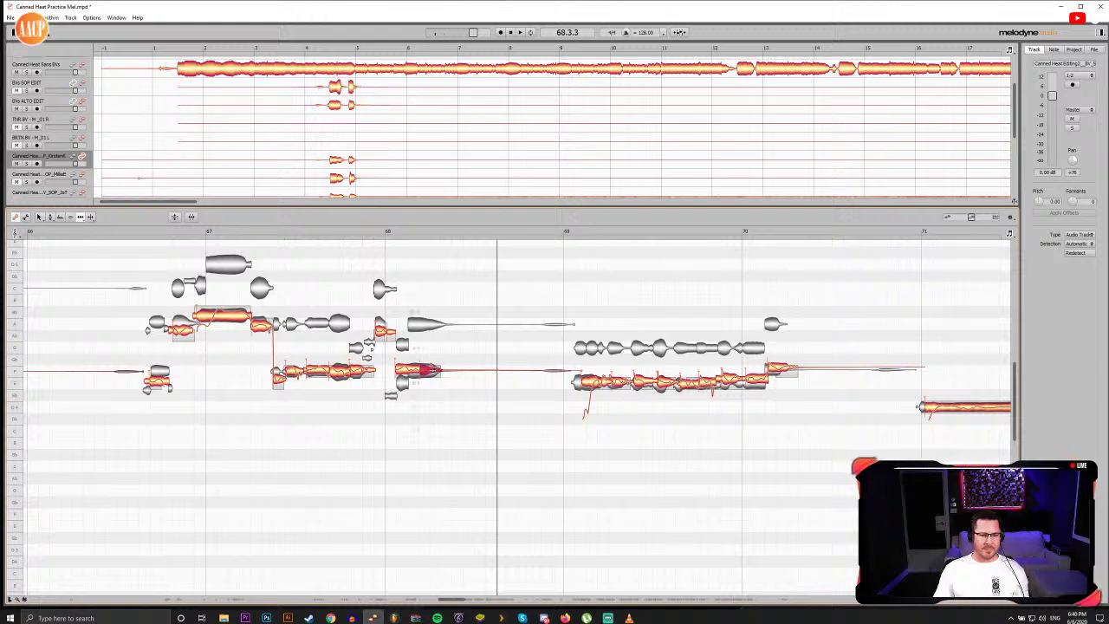
pyautogui.click(387, 233)
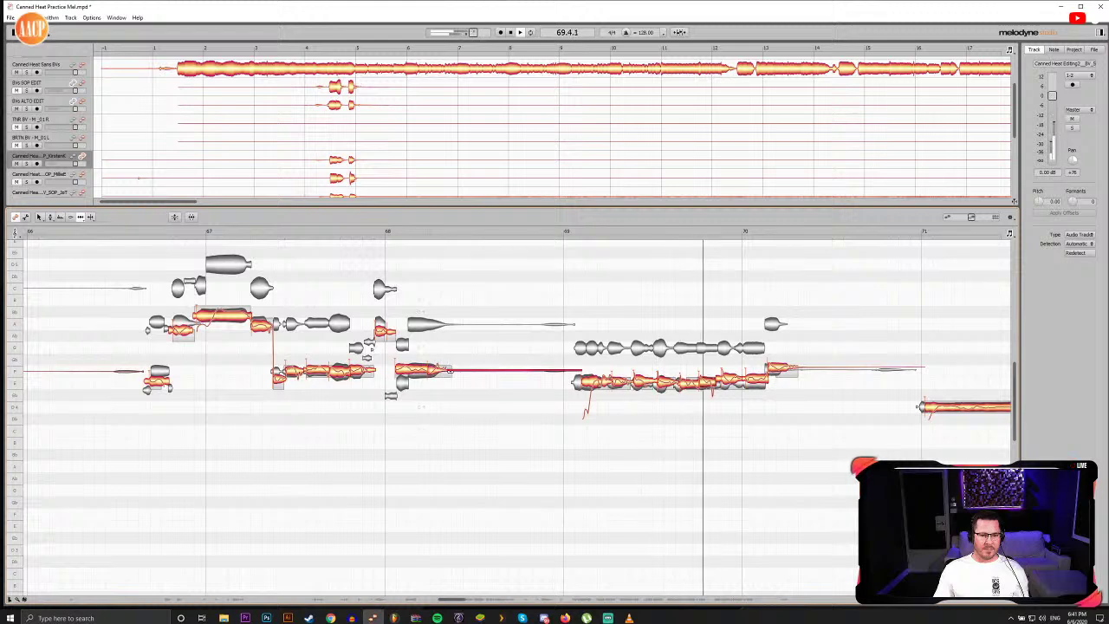
pyautogui.click(387, 233)
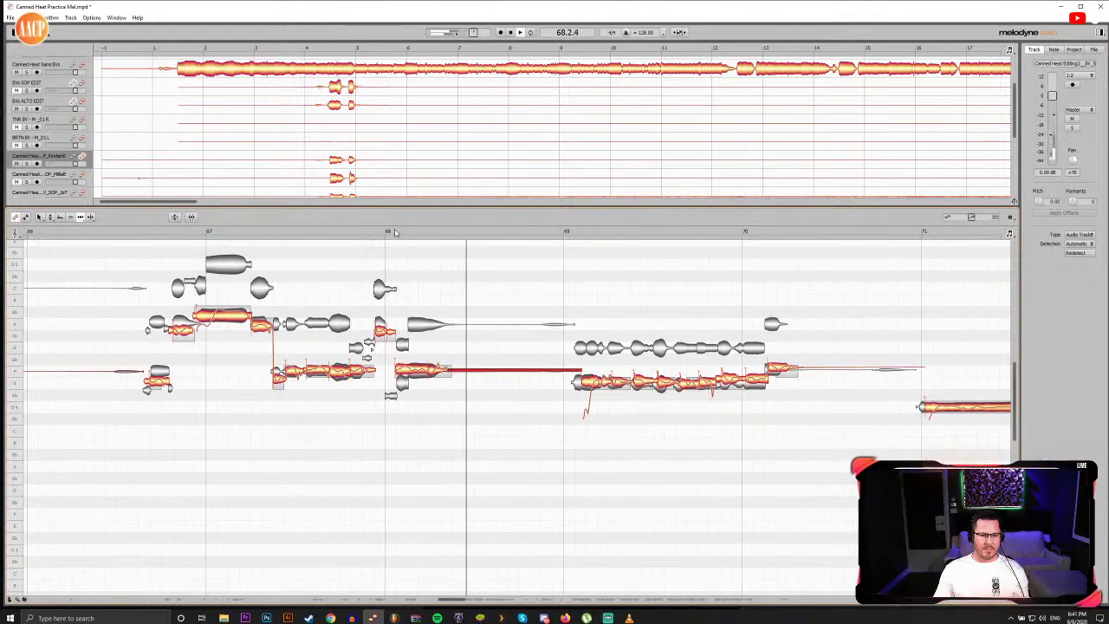
pyautogui.click(139, 233)
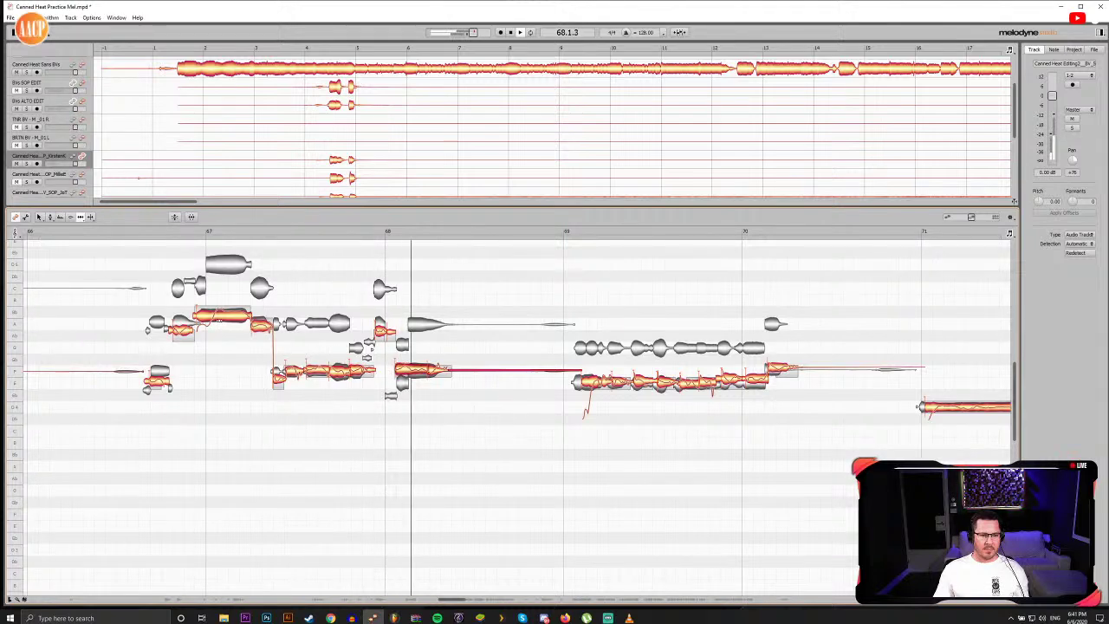
# Step: Split the high note at bar 67 just after the downbeat, lower its first part to A 4, set the rest to Bb 4, and play it
pyautogui.press('F6')
pyautogui.doubleClick(214, 316)
pyautogui.click(229, 312)
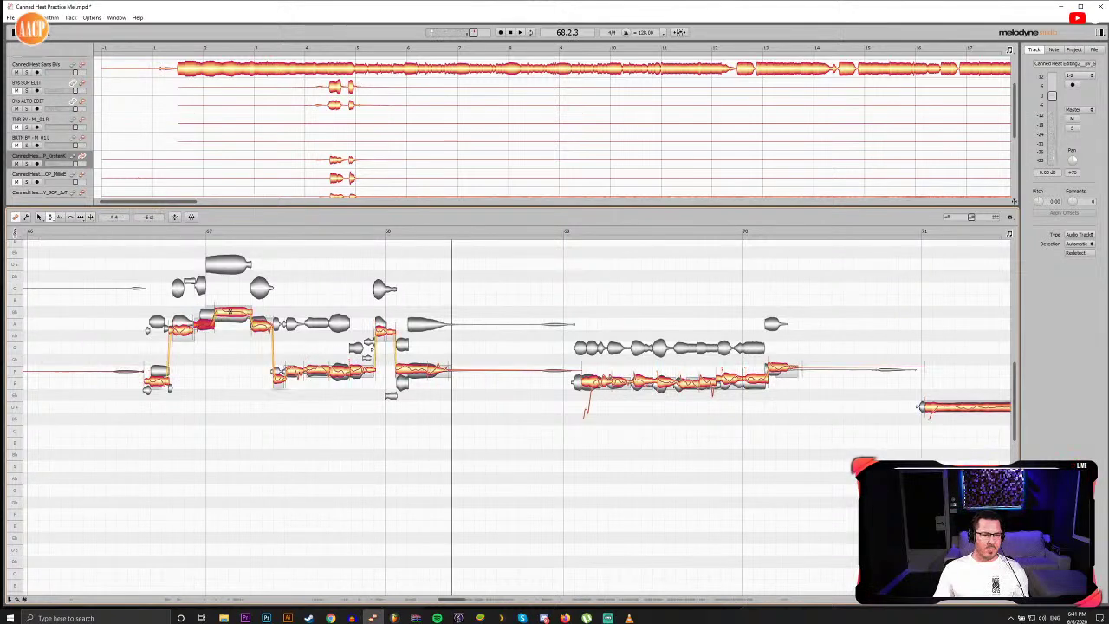
pyautogui.press('space')
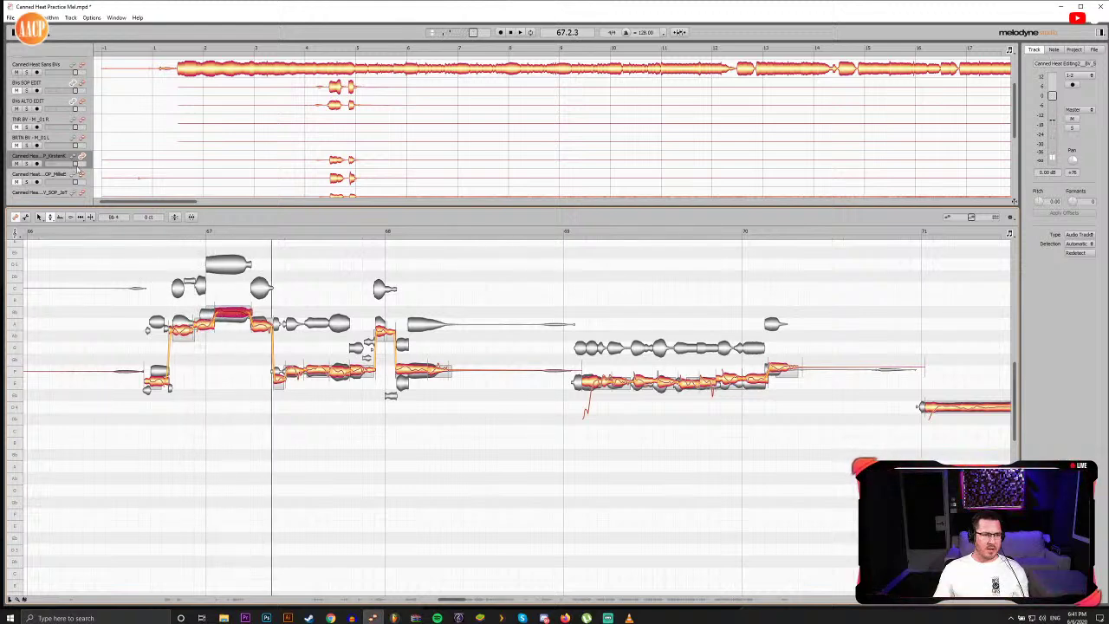
# Step: Make the matching split in the alto reference's high note at bar 67 and lower its first part to A 4
pyautogui.doubleClick(210, 314)
pyautogui.press('F6')
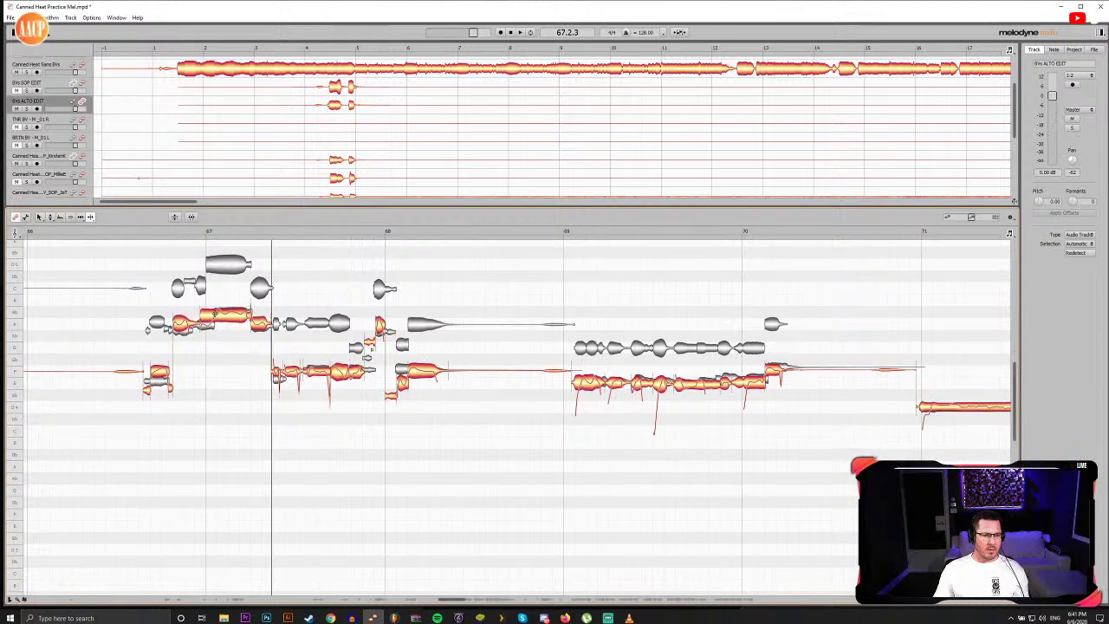
pyautogui.press('F2')
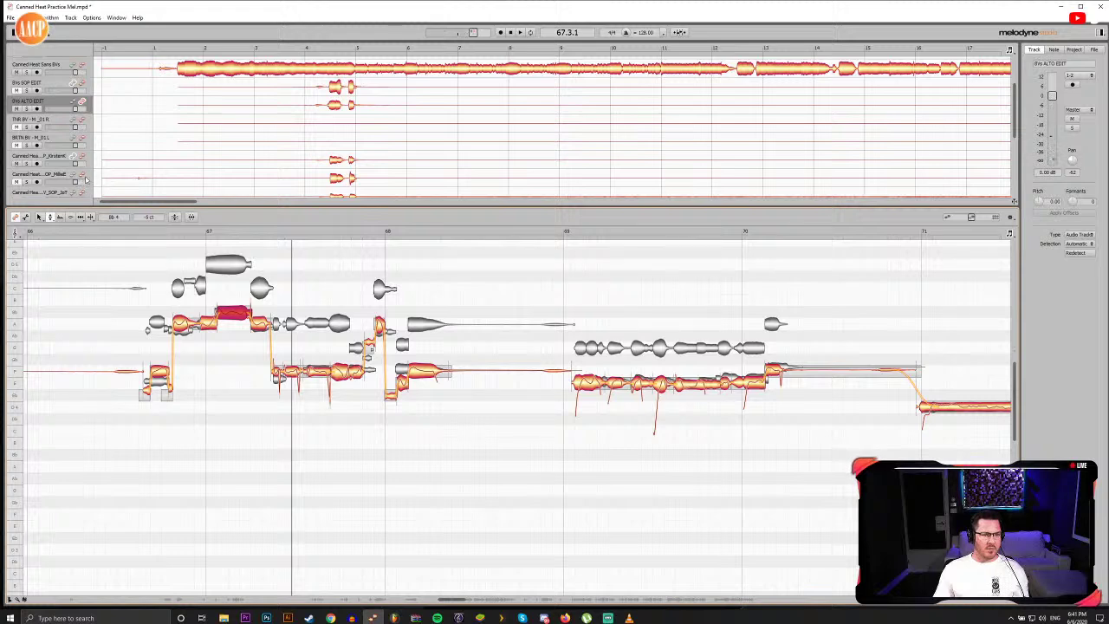
# Step: Return to the backing vocal being corrected, nudge the start of its high note in bar 67 slightly later, and play the phrase
pyautogui.doubleClick(295, 326)
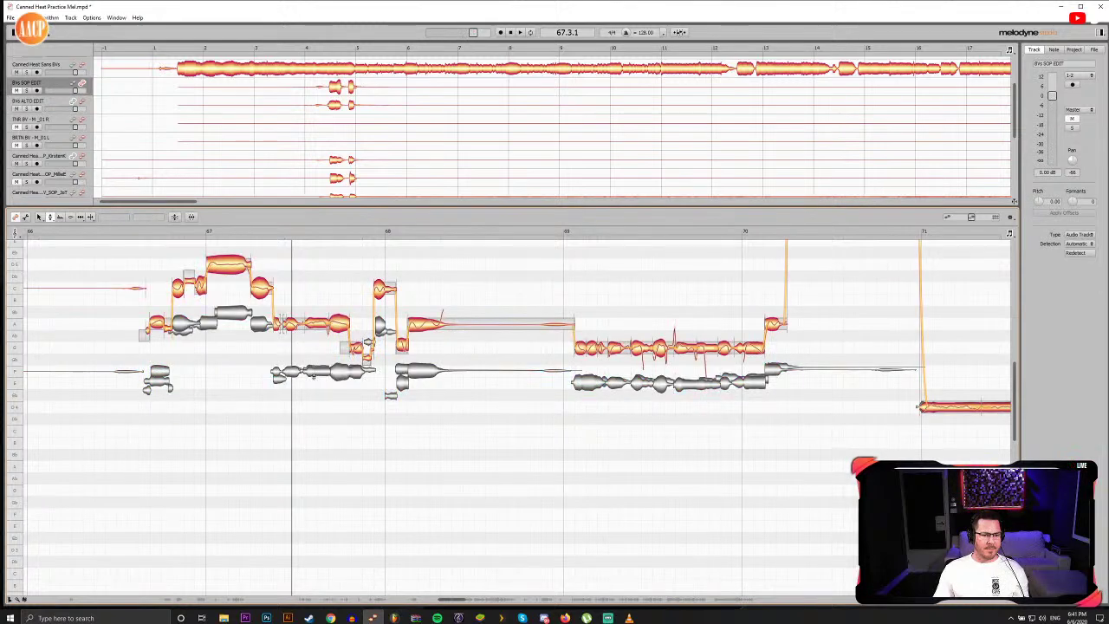
pyautogui.doubleClick(317, 371)
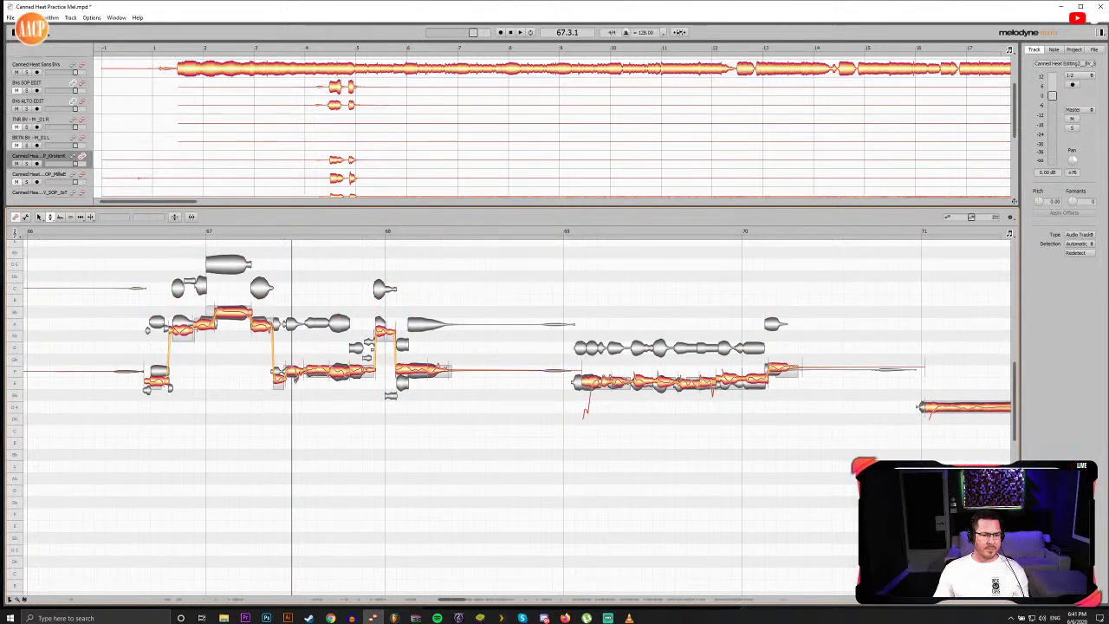
pyautogui.click(176, 231)
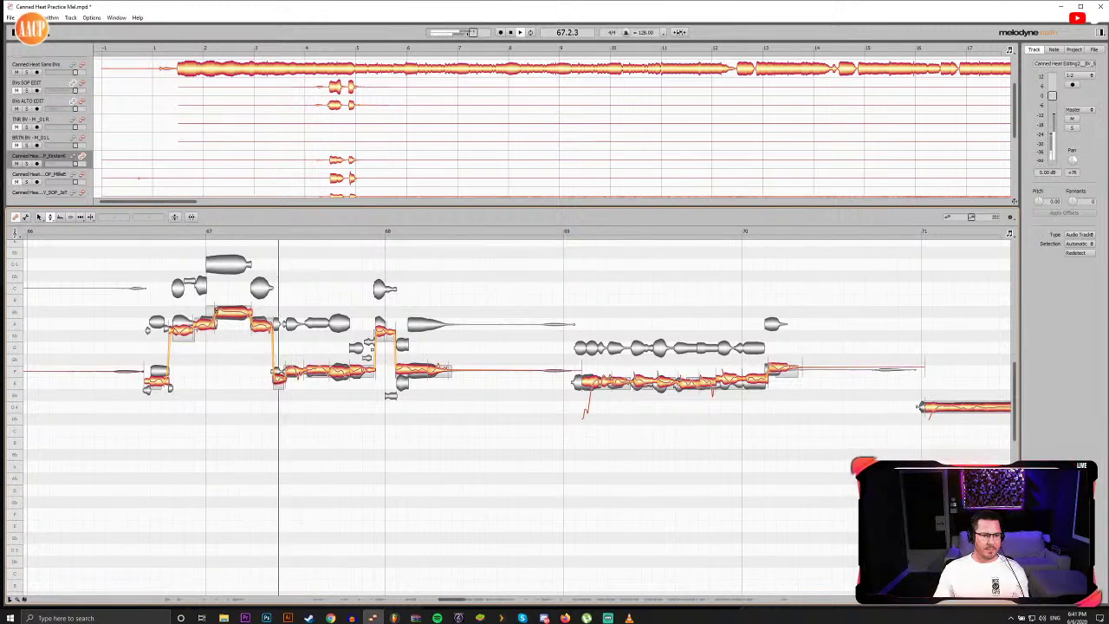
pyautogui.click(189, 230)
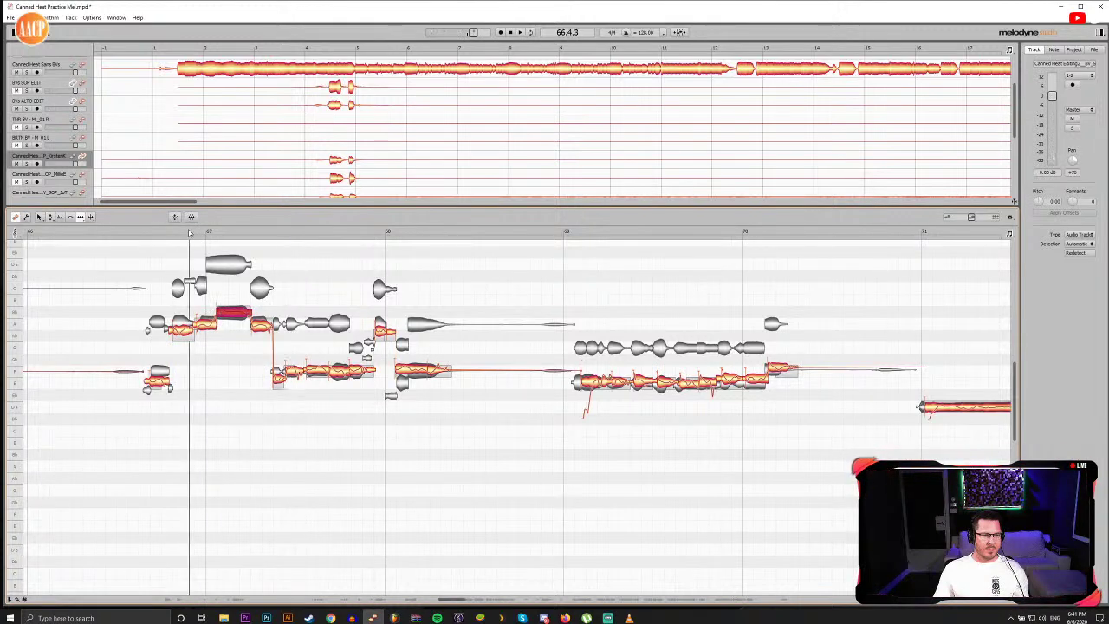
pyautogui.click(189, 231)
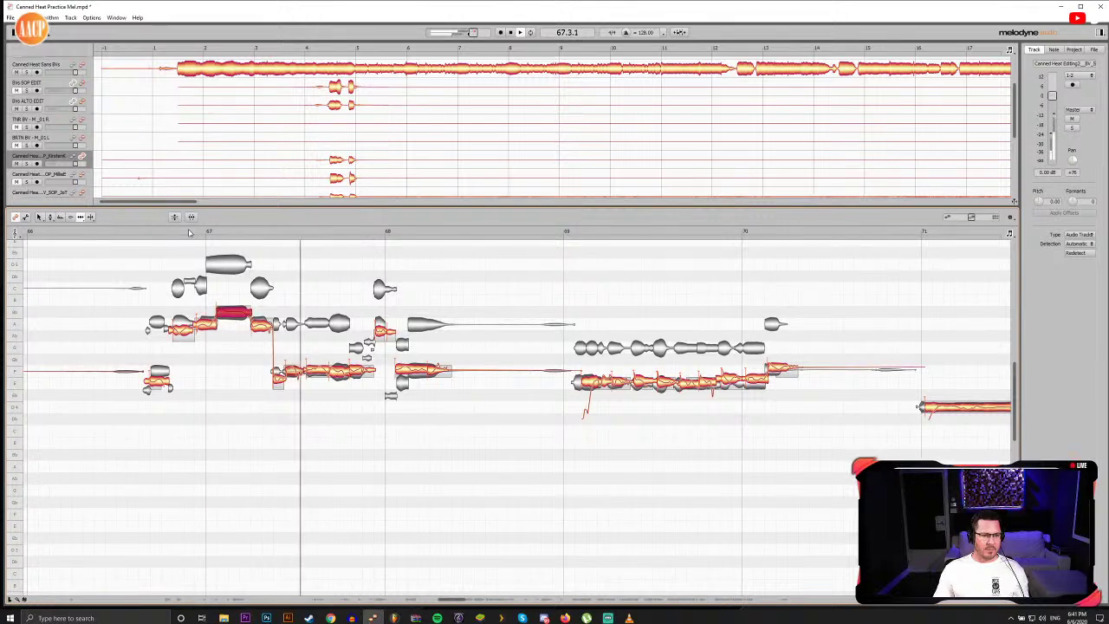
# Step: Correct the low run from mid bar 67 into bar 68 to F 4, and move the start of bar 69's first note earlier
pyautogui.moveTo(240, 362); pyautogui.dragTo(447, 402)
pyautogui.click(282, 398)
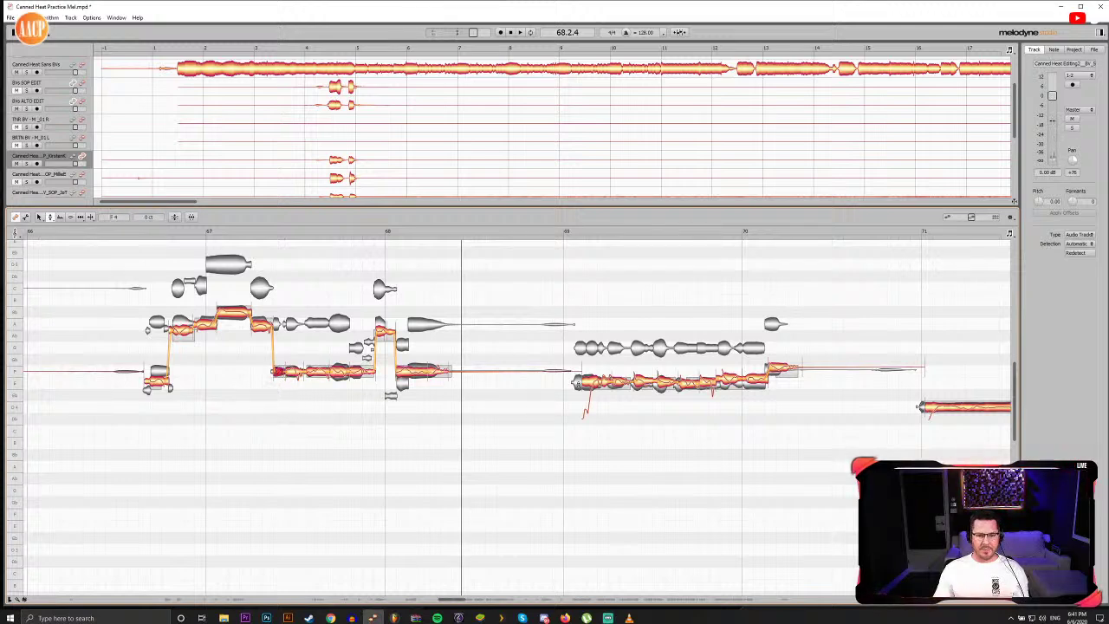
pyautogui.press('F5')
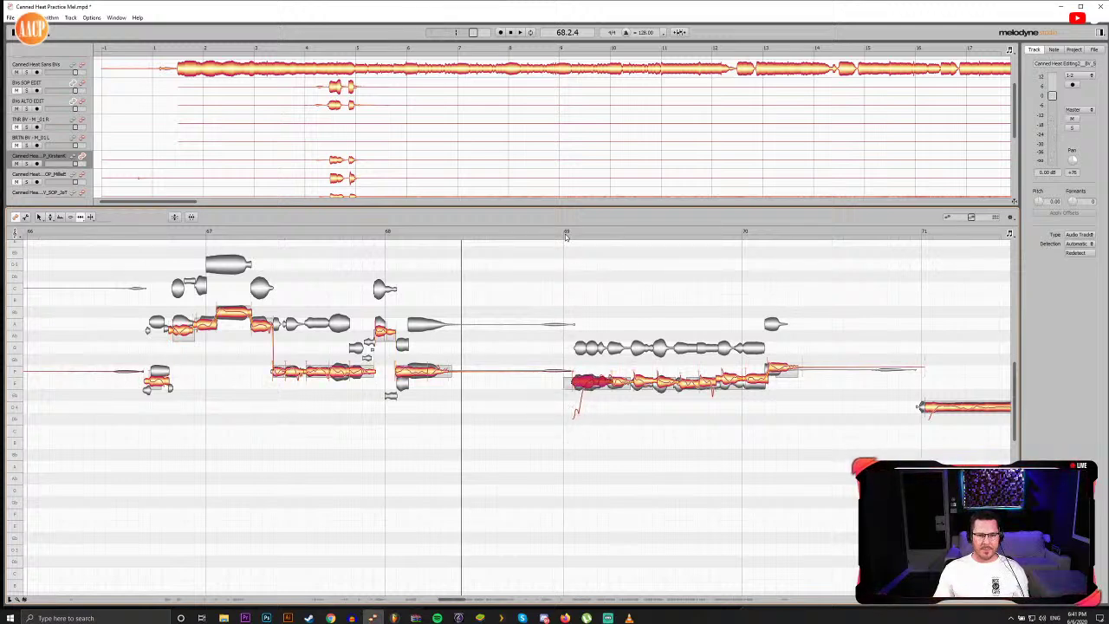
pyautogui.click(566, 236)
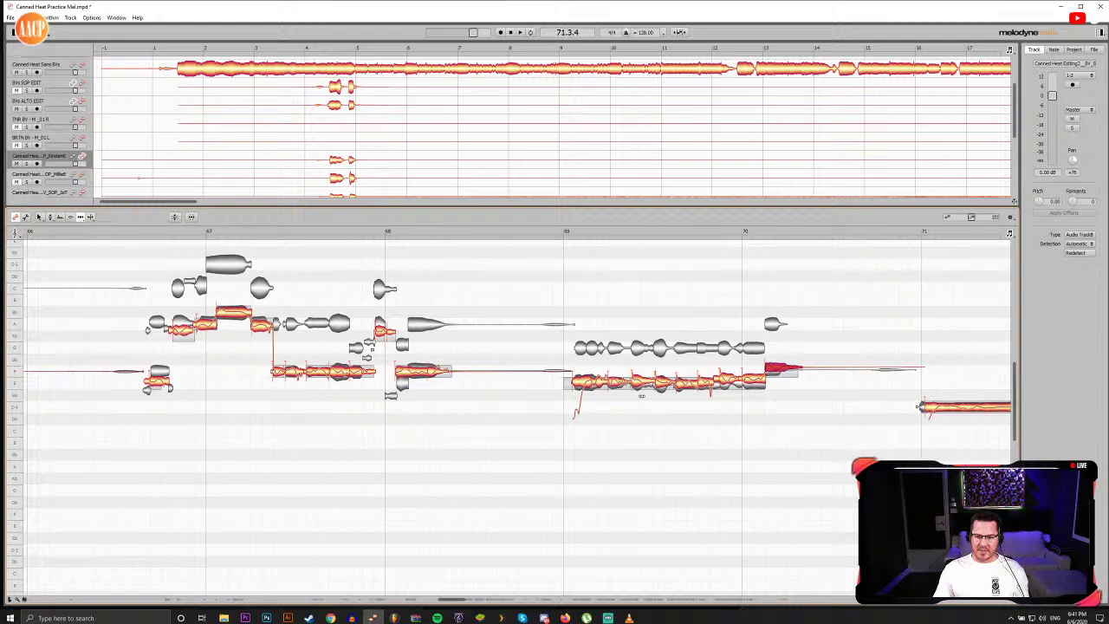
# Step: Snap the bar 69 to 70 phrase to its nearest pitches and separate the tail of its final note in bar 70
pyautogui.moveTo(578, 308); pyautogui.dragTo(789, 431)
pyautogui.click(800, 419)
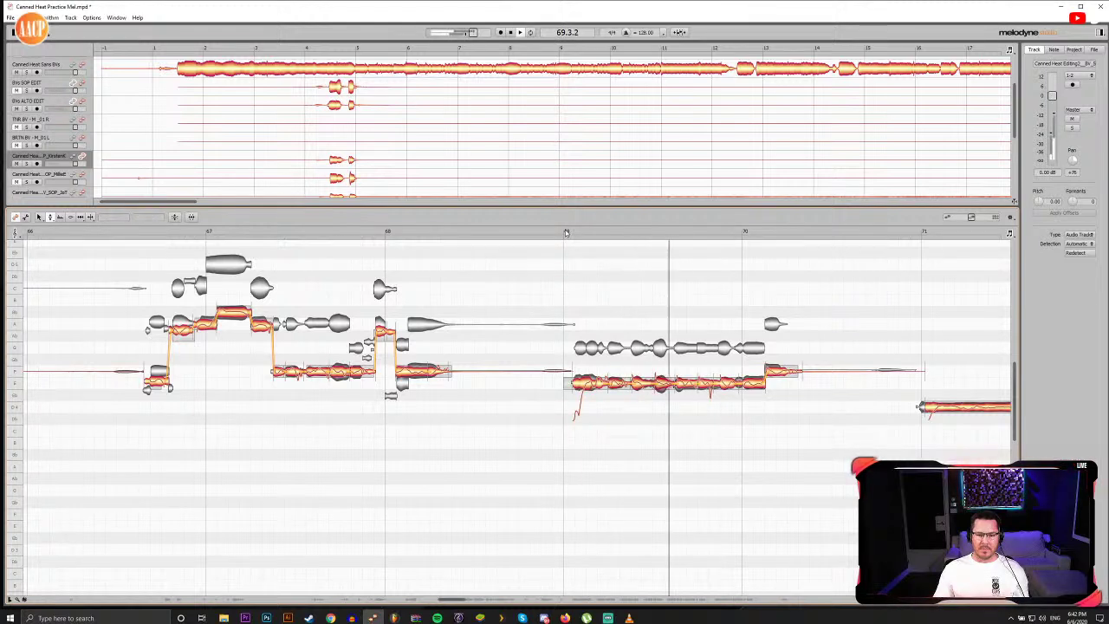
pyautogui.click(794, 372)
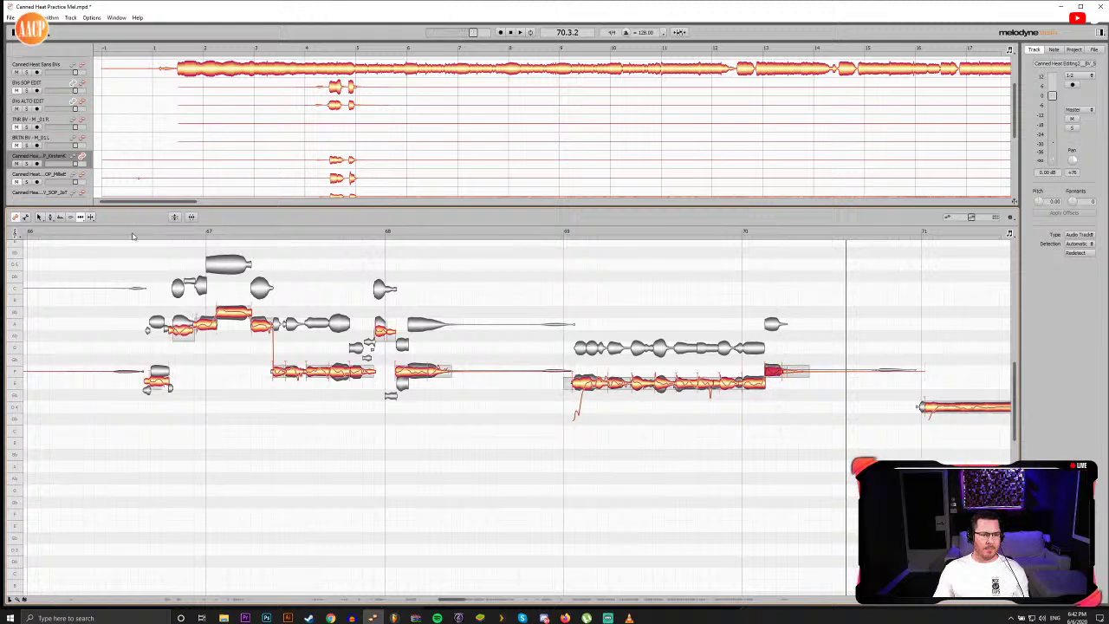
# Step: Play the corrected phrase from bar 66, scrub through bars 67 and 69, and play on into bar 72
pyautogui.click(132, 234)
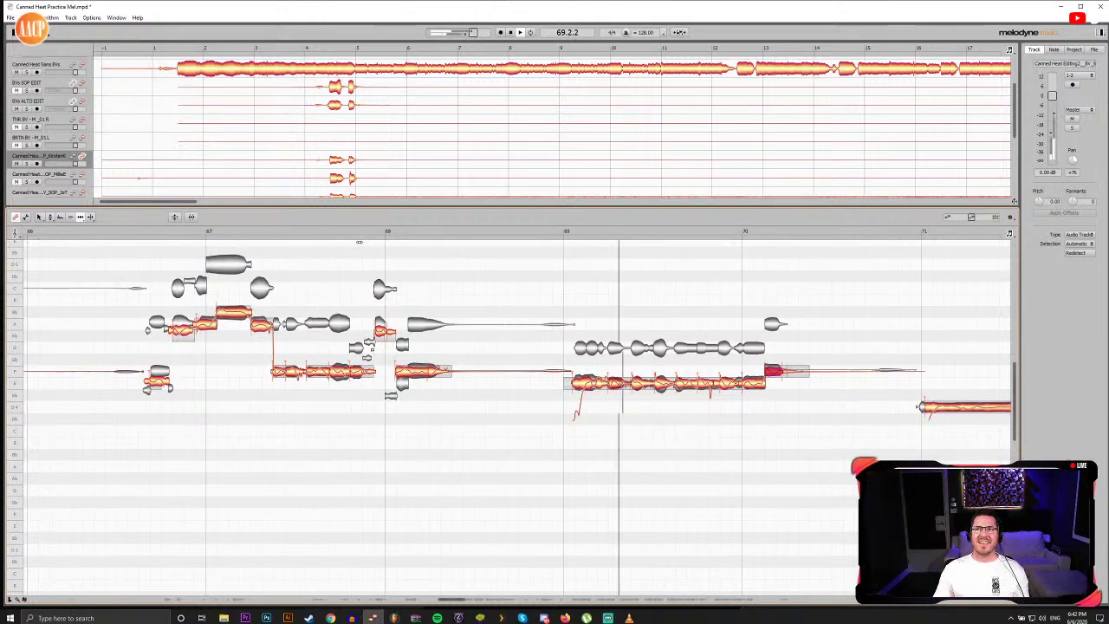
pyautogui.click(143, 232)
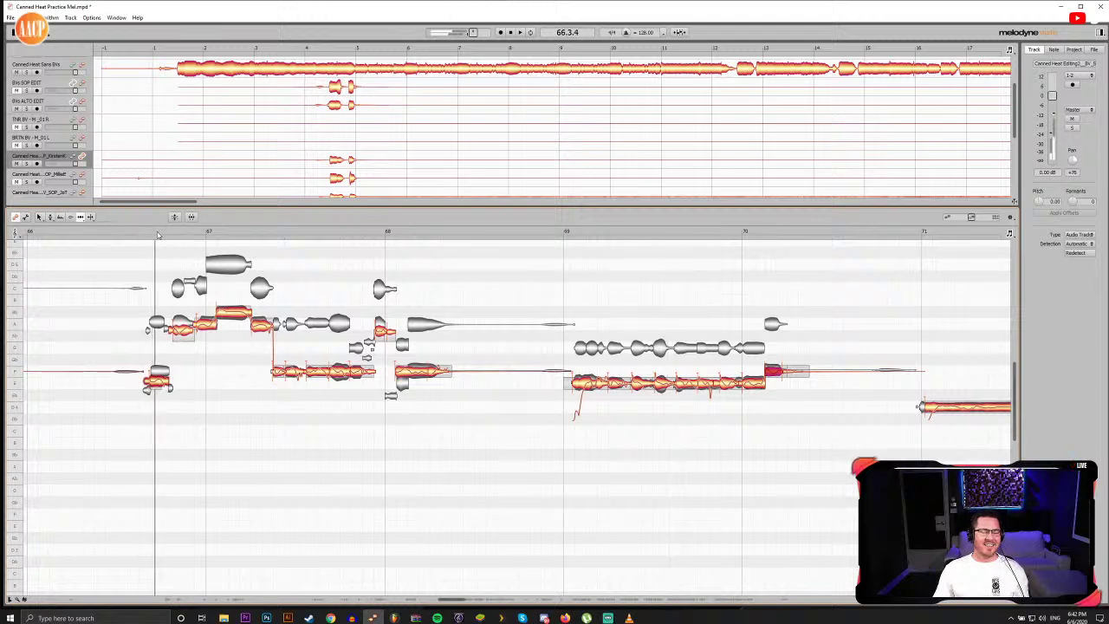
pyautogui.moveTo(173, 233); pyautogui.dragTo(221, 232)
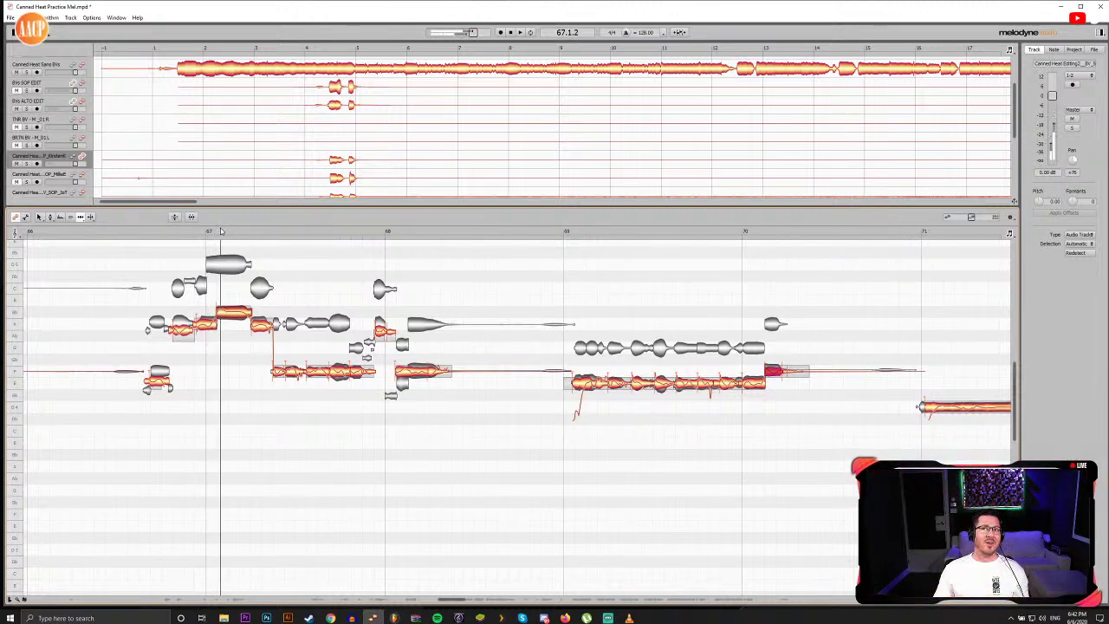
pyautogui.moveTo(221, 231)
pyautogui.mouseDown()
pyautogui.moveTo(249, 230)
pyautogui.moveTo(223, 234)
pyautogui.mouseUp()
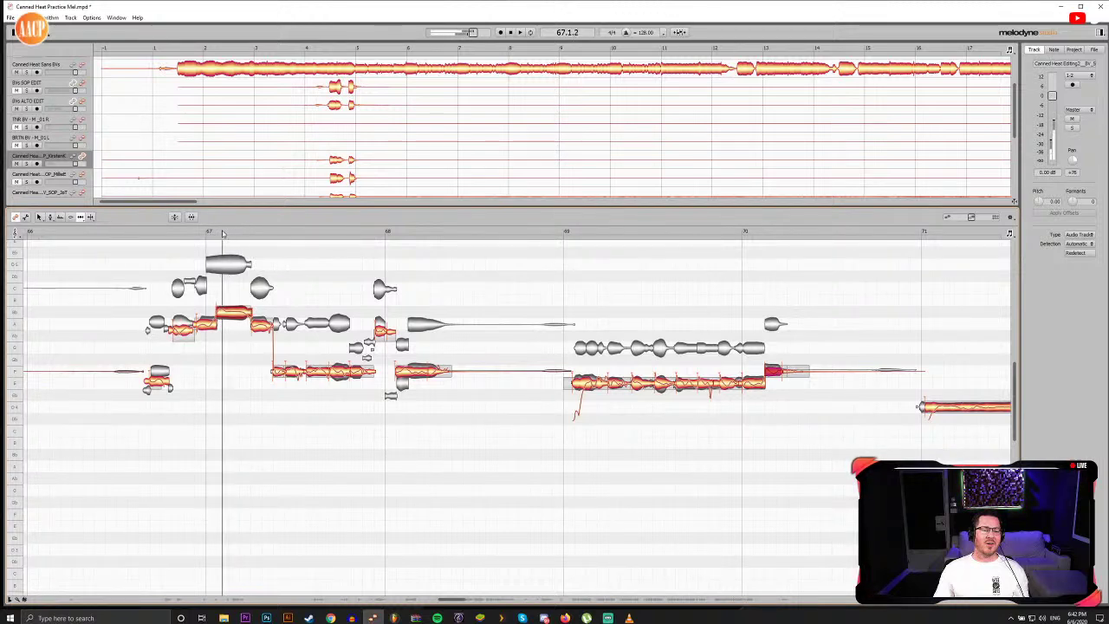
pyautogui.moveTo(761, 234); pyautogui.dragTo(559, 247)
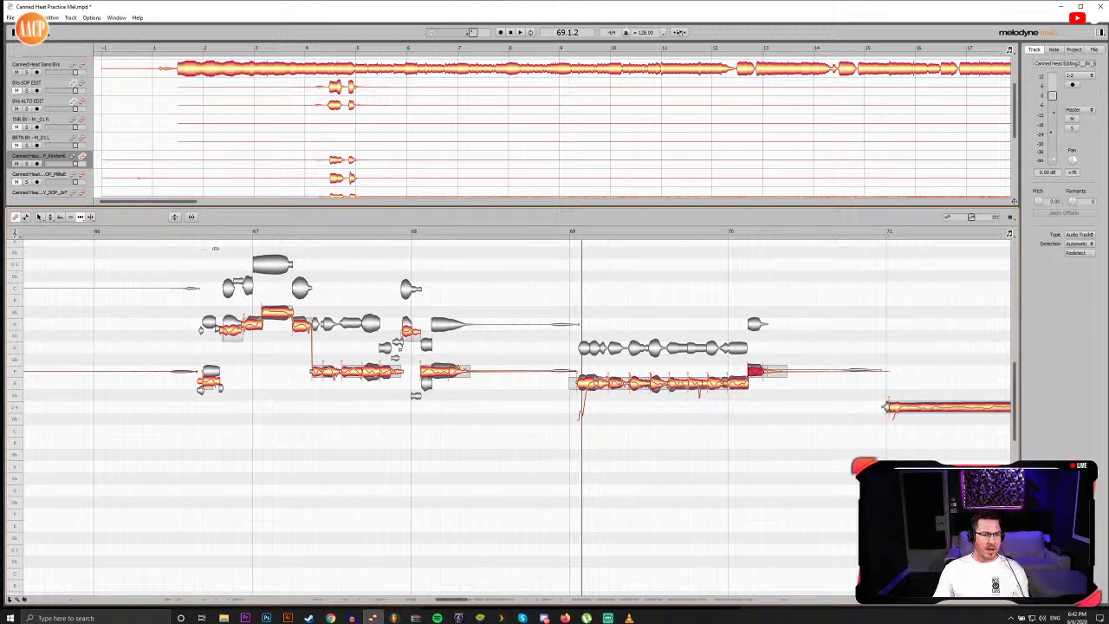
pyautogui.doubleClick(197, 235)
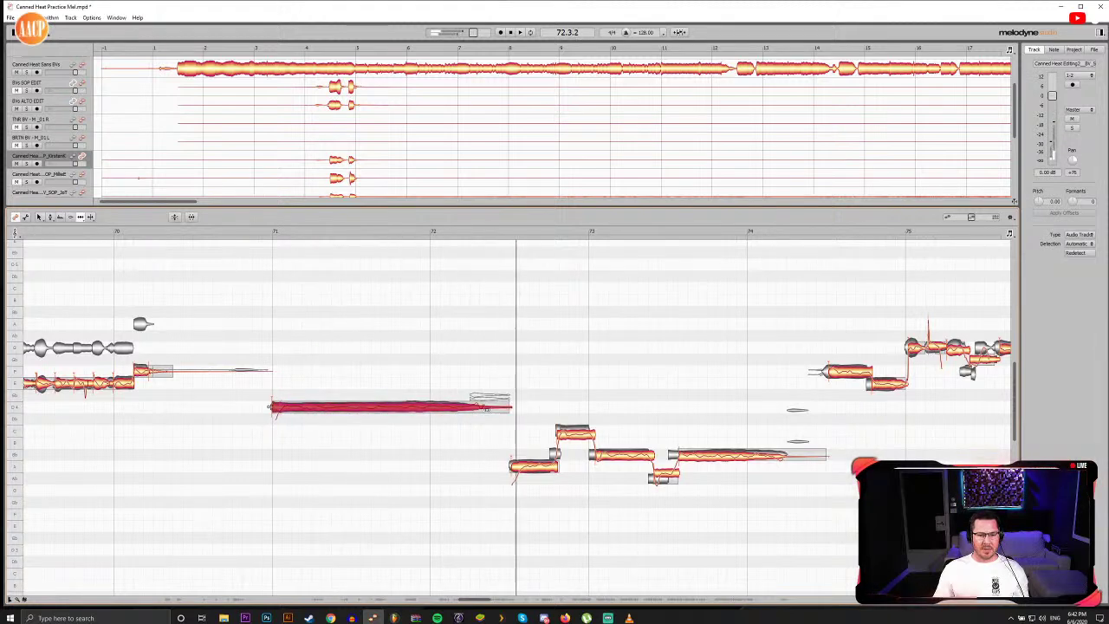
# Step: Separate the trailing end of the long note in bar 72, try another split near the bar 72 downbeat, and undo that split
pyautogui.press('F5')
pyautogui.click(456, 408)
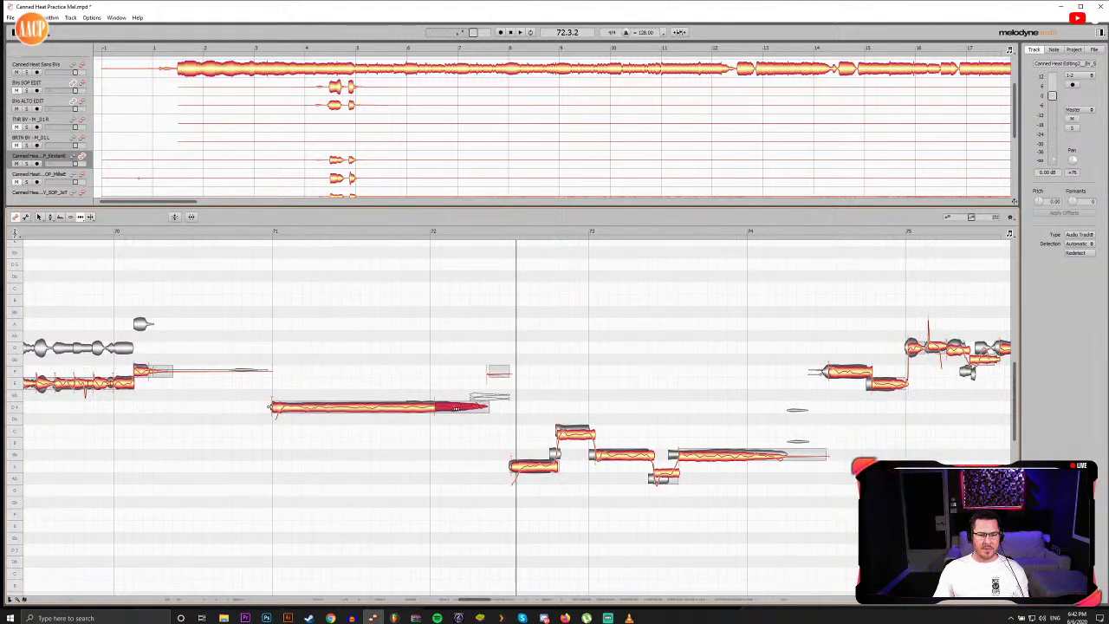
pyautogui.click(404, 232)
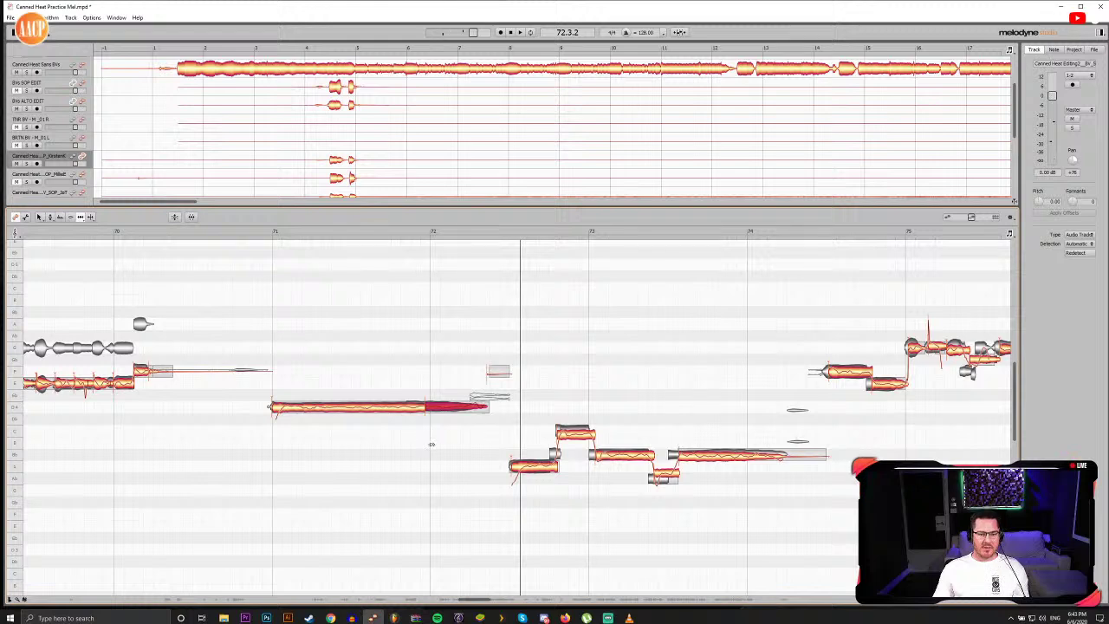
pyautogui.hotkey('ctrl', 'z')
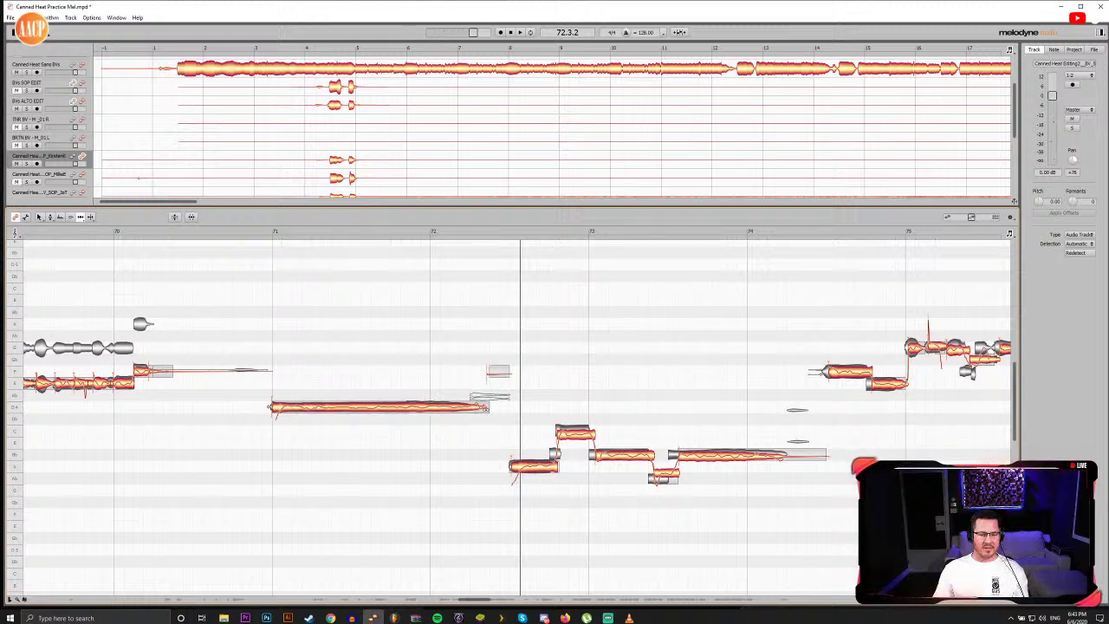
# Step: Split the long bar 71 note at the bar 72 downbeat, end its second part earlier to match the reference, and play from bar 71
pyautogui.hotkey('ctrl', 'z')
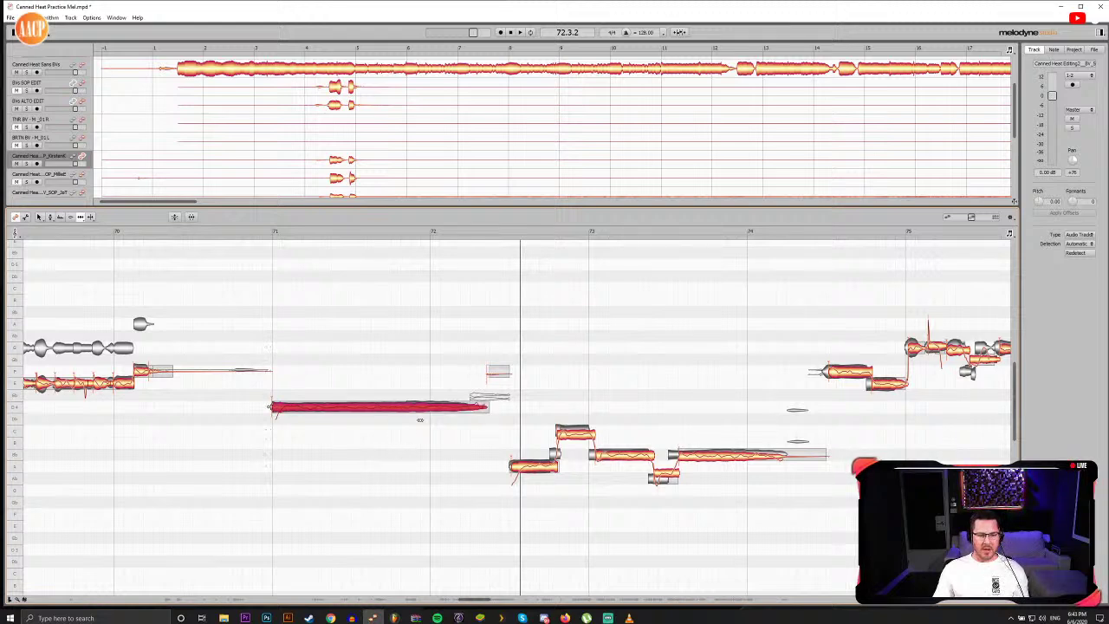
pyautogui.press('F6')
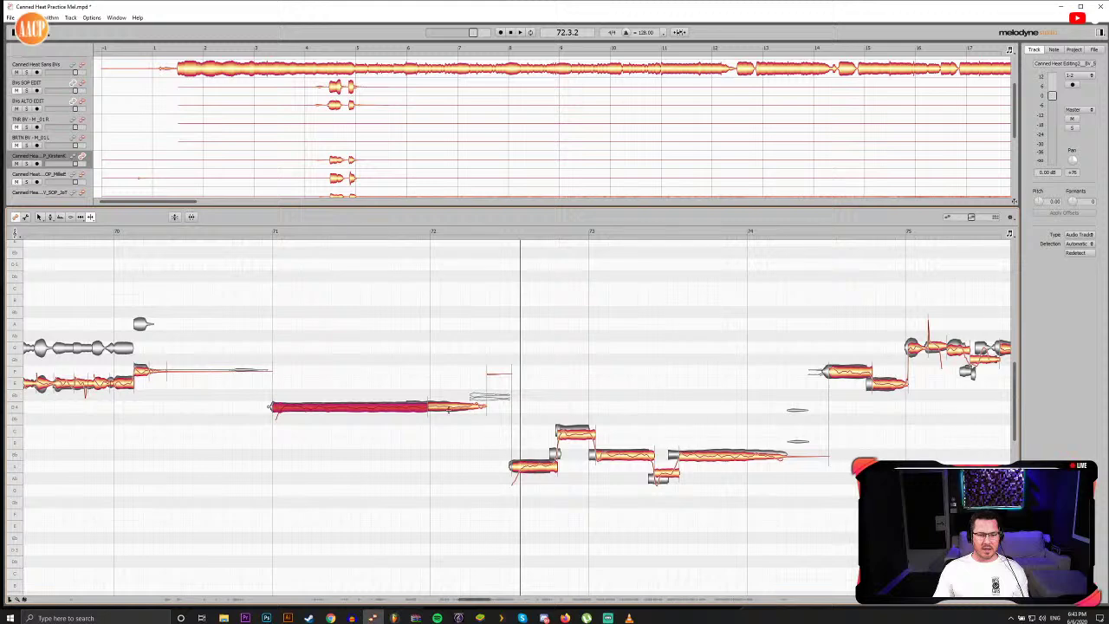
pyautogui.click(448, 408)
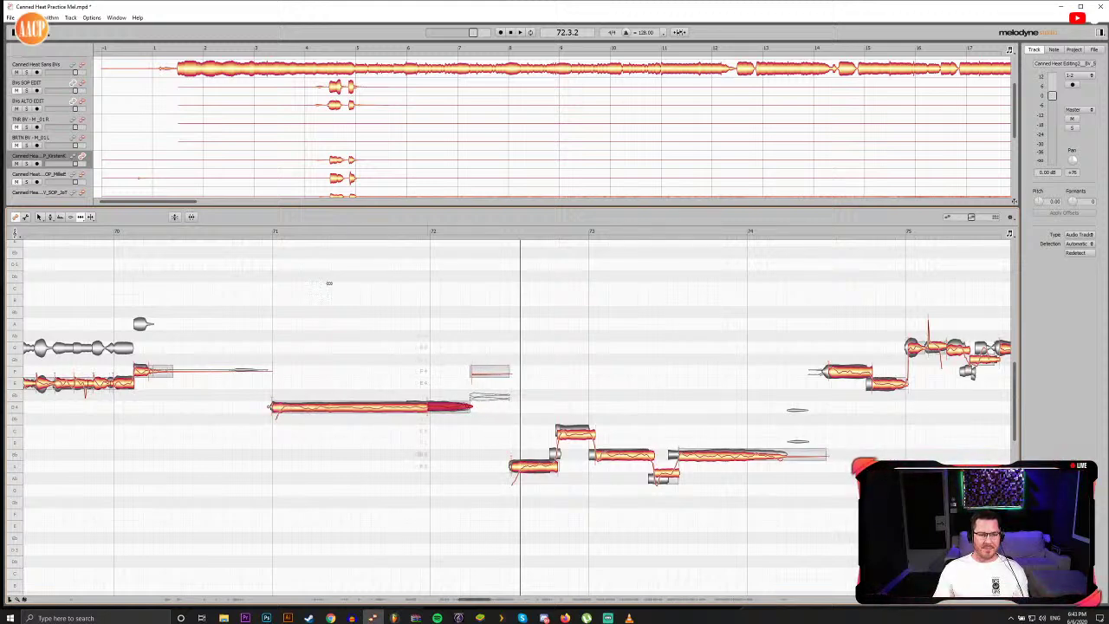
pyautogui.click(262, 233)
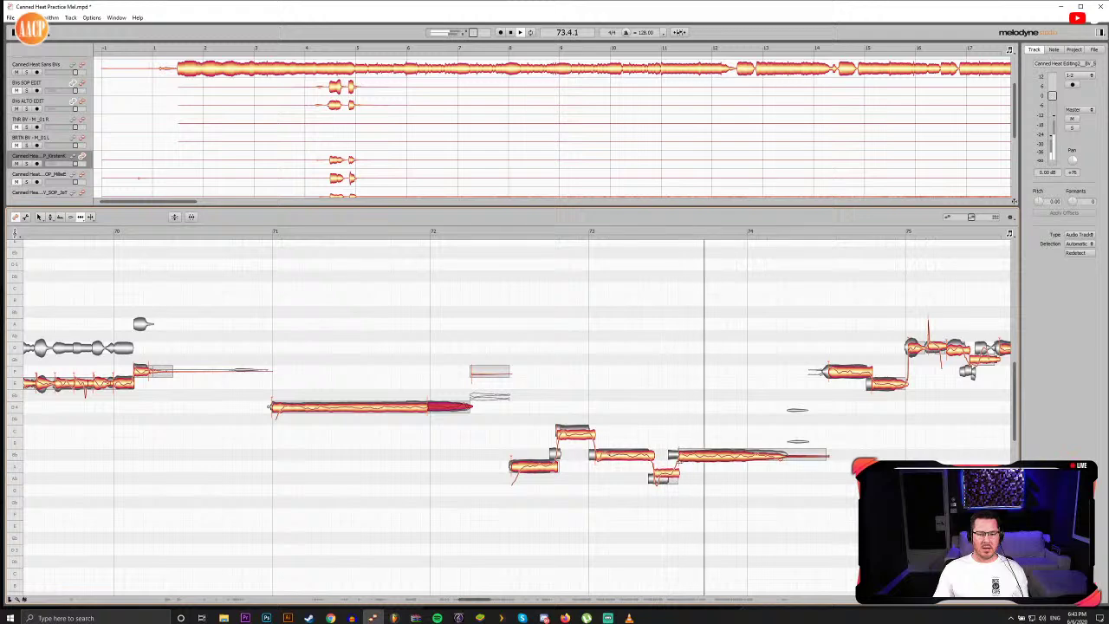
# Step: Pull the note boundaries of the bar 72 to 73 phrase earlier to line up with the reference, and replay it from bar 72
pyautogui.moveTo(682, 457); pyautogui.dragTo(594, 456)
pyautogui.click(568, 432)
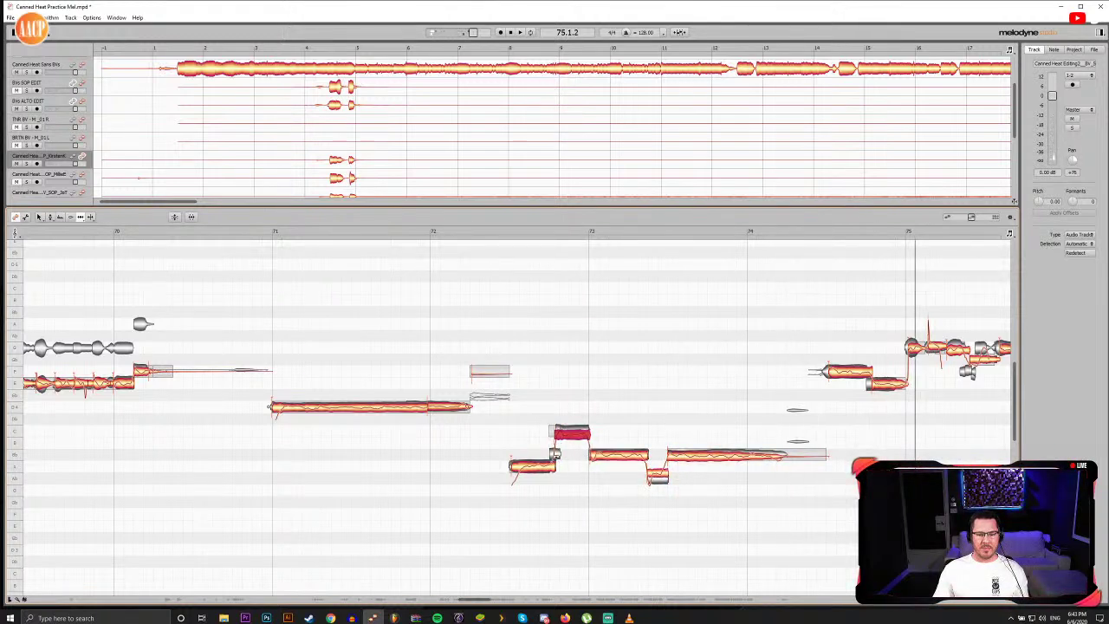
pyautogui.click(491, 243)
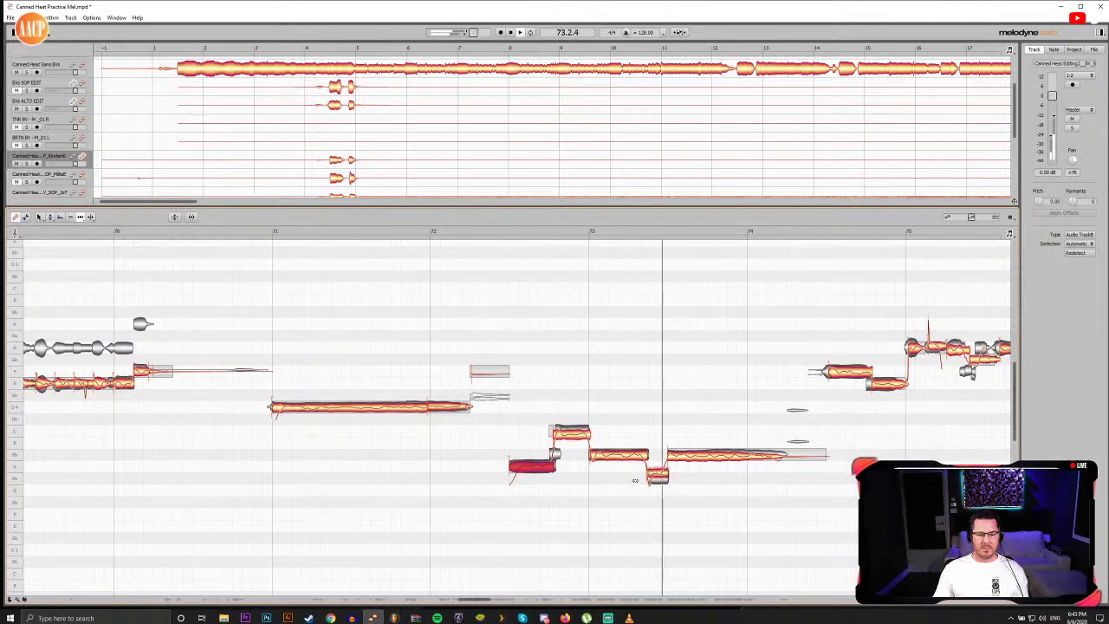
# Step: Snap the short low note in bar 73 and the rest of the bar 72 to 74 phrase to their nearest pitches
pyautogui.click(659, 474)
pyautogui.moveTo(533, 389); pyautogui.dragTo(754, 493)
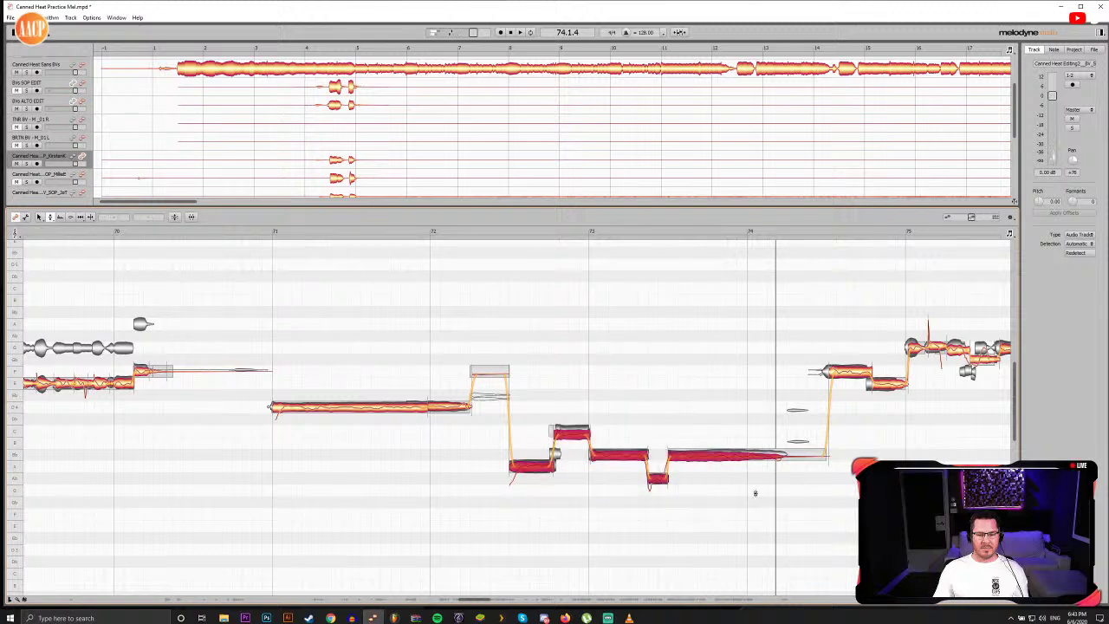
pyautogui.doubleClick(722, 456)
# Step: Separate the tail of the phrase's final note in bar 74, move that boundary later to match the reference, and play from bar 72
pyautogui.click(775, 488)
pyautogui.press('F6')
pyautogui.doubleClick(789, 457)
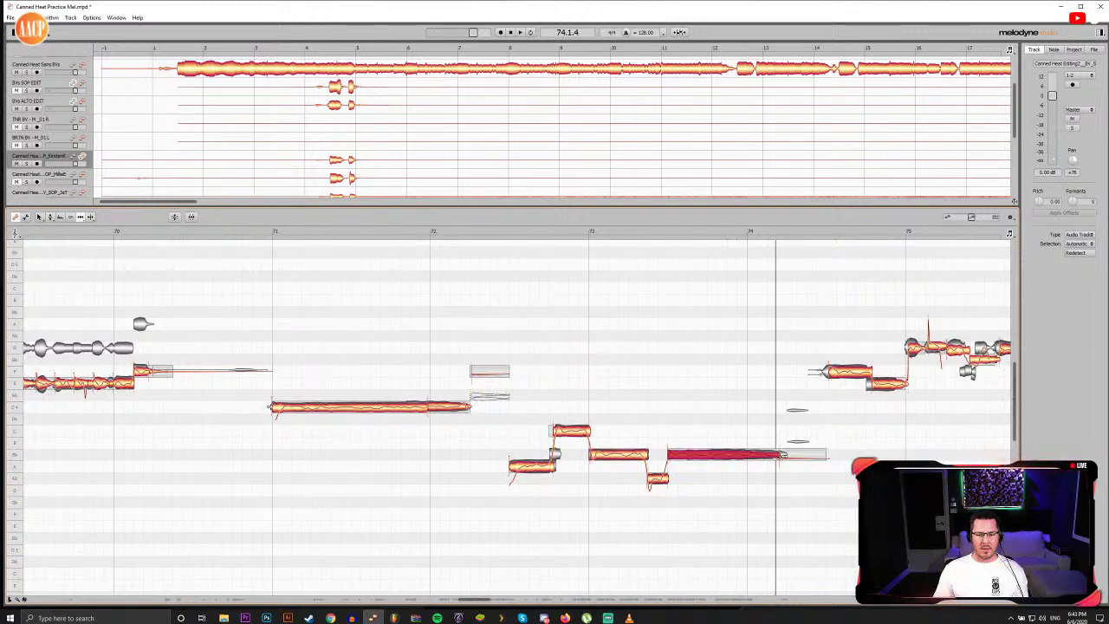
pyautogui.click(494, 230)
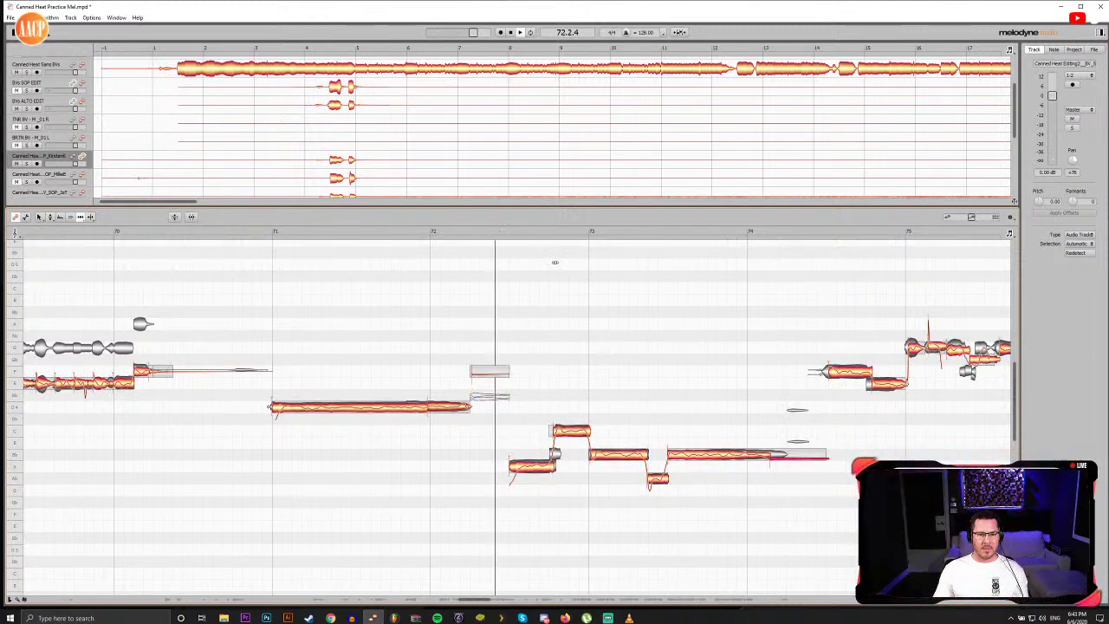
pyautogui.moveTo(480, 599); pyautogui.dragTo(493, 602)
pyautogui.press('space')
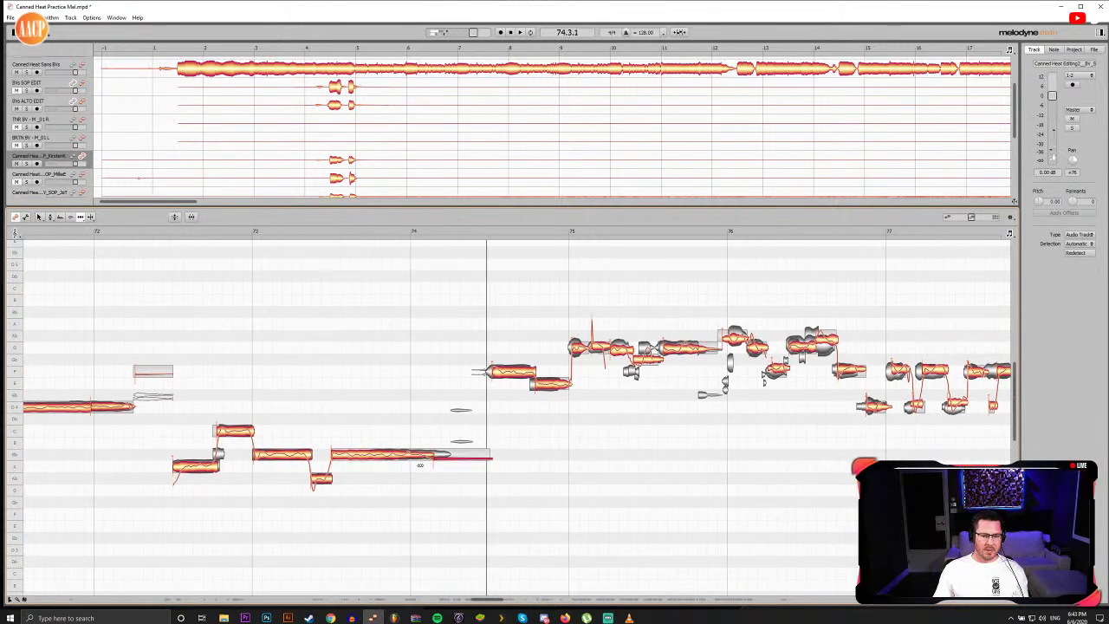
pyautogui.moveTo(439, 454); pyautogui.dragTo(446, 455)
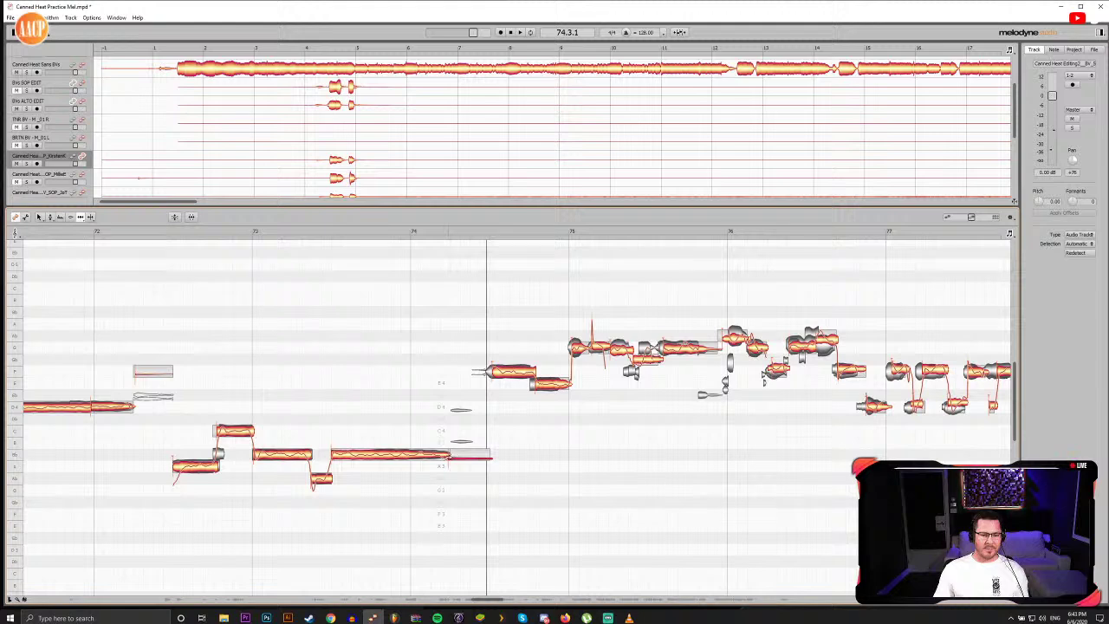
pyautogui.doubleClick(163, 232)
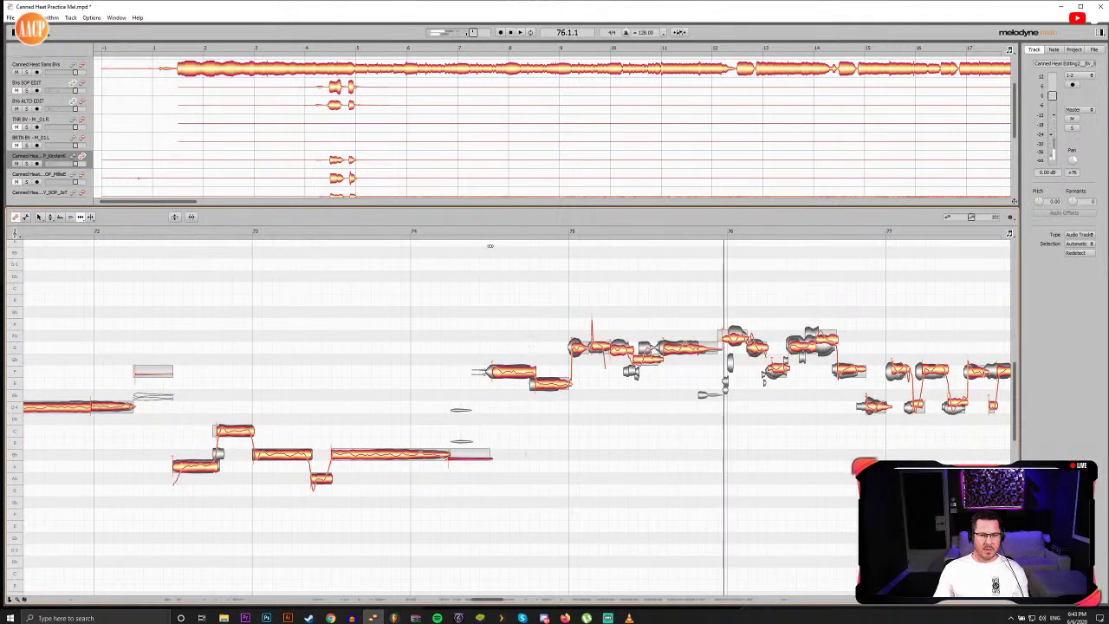
# Step: Adjust the timing of the notes from mid bar 74 into the start of bar 75 to match the reference, replaying the passage
pyautogui.click(479, 231)
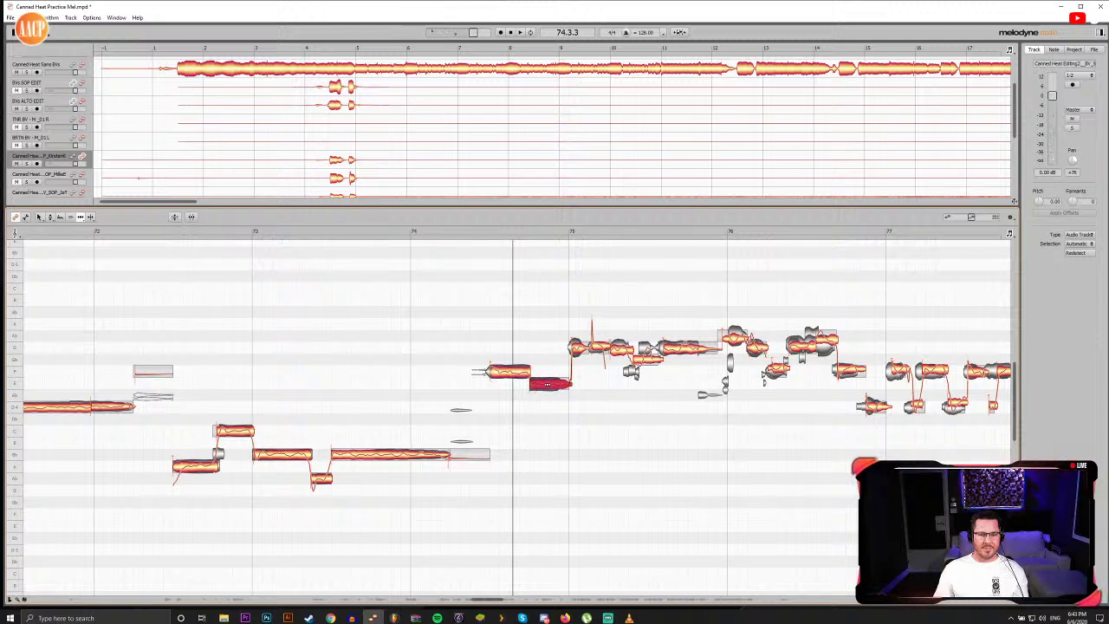
pyautogui.click(158, 232)
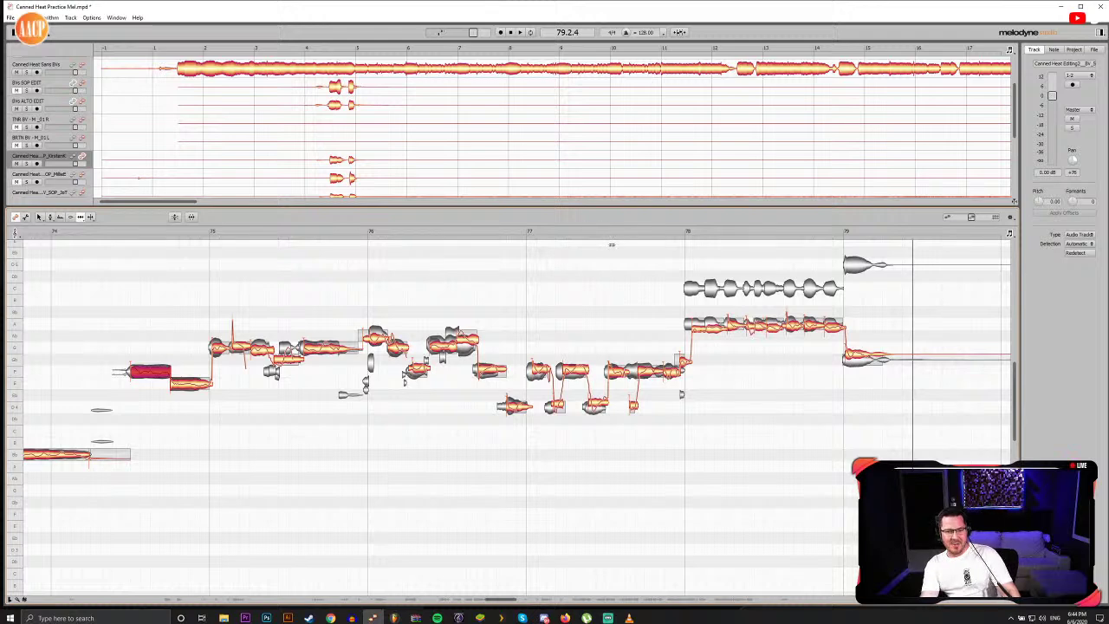
pyautogui.click(127, 233)
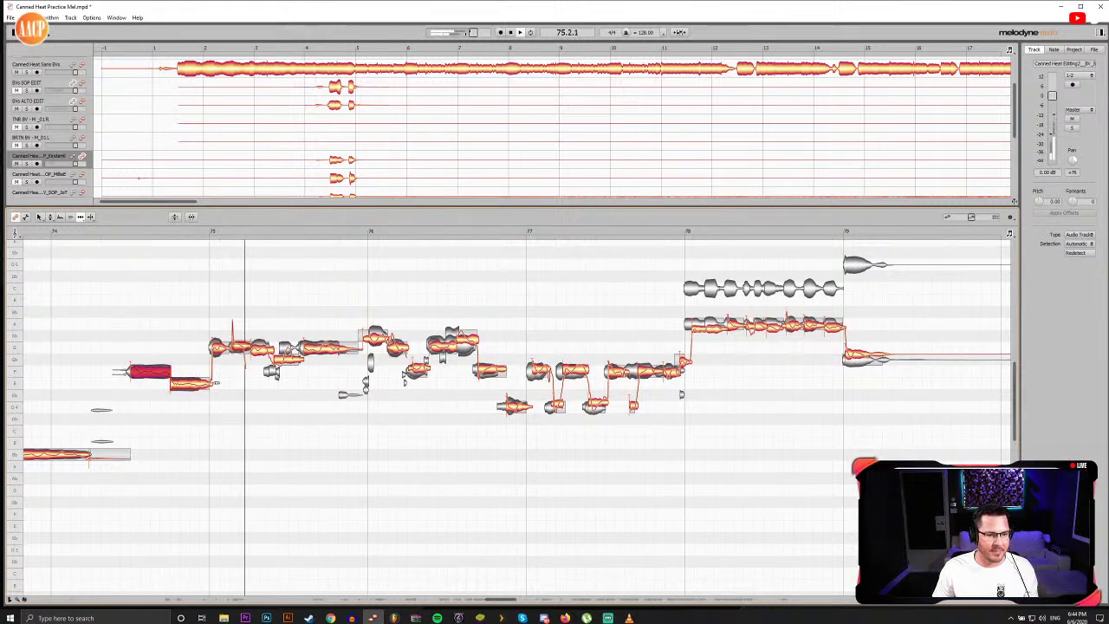
pyautogui.click(217, 348)
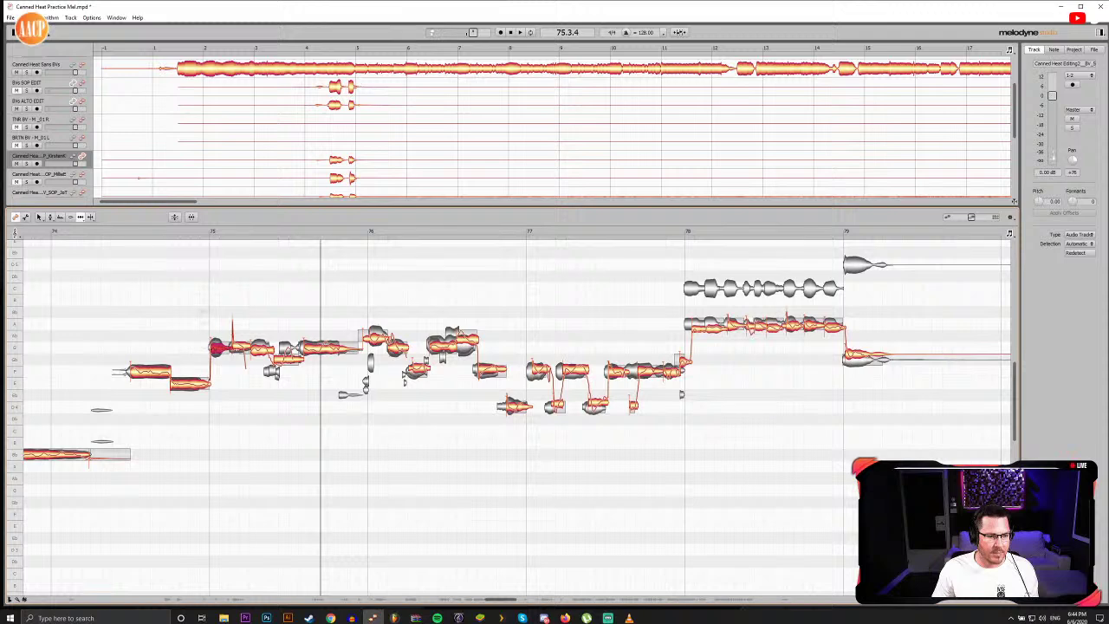
pyautogui.click(235, 347)
pyautogui.click(261, 350)
# Step: Scrub through the middle of bar 75 and separate the short low note from the note that follows it
pyautogui.press('F6')
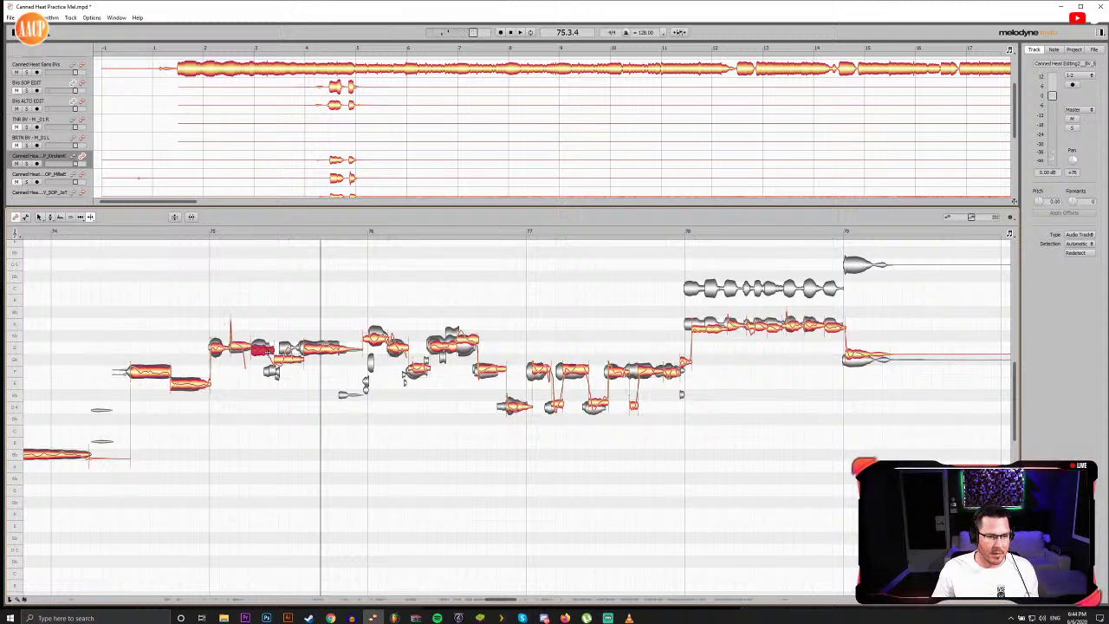
pyautogui.moveTo(260, 233); pyautogui.dragTo(325, 231)
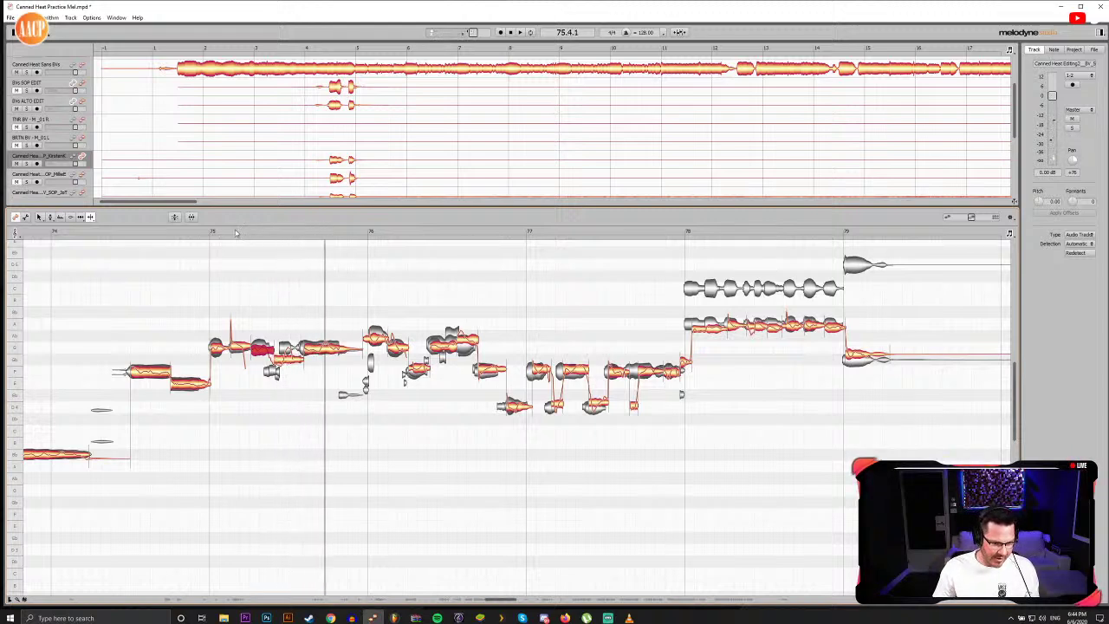
pyautogui.moveTo(235, 232); pyautogui.dragTo(280, 230)
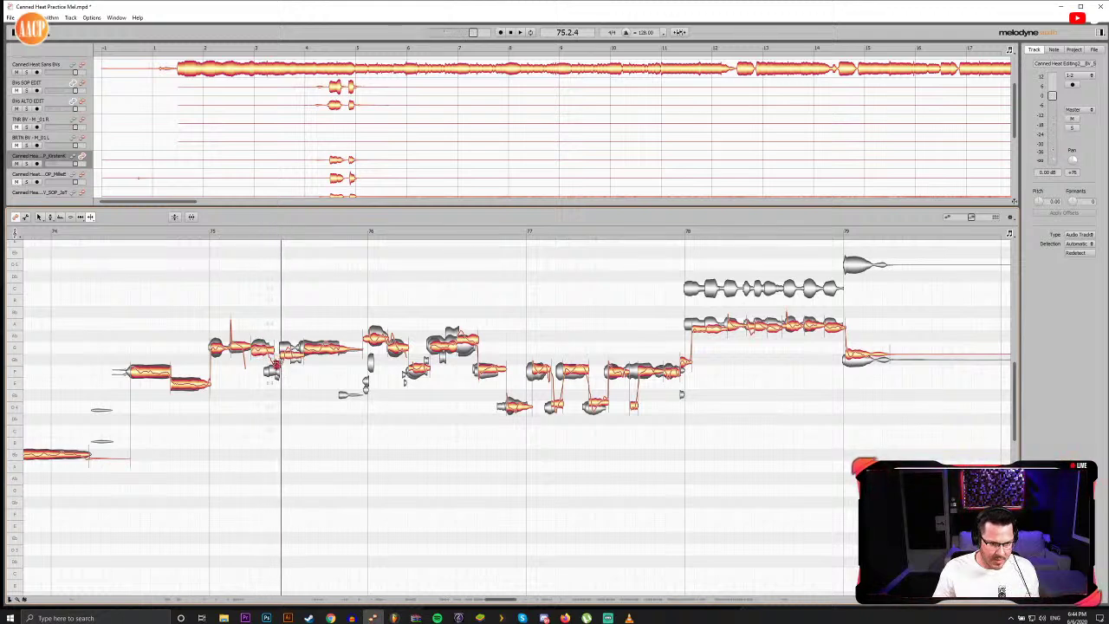
# Step: End the note before the short low note in bar 75 earlier, snap it to G 4, and play from bar 75
pyautogui.press('F5')
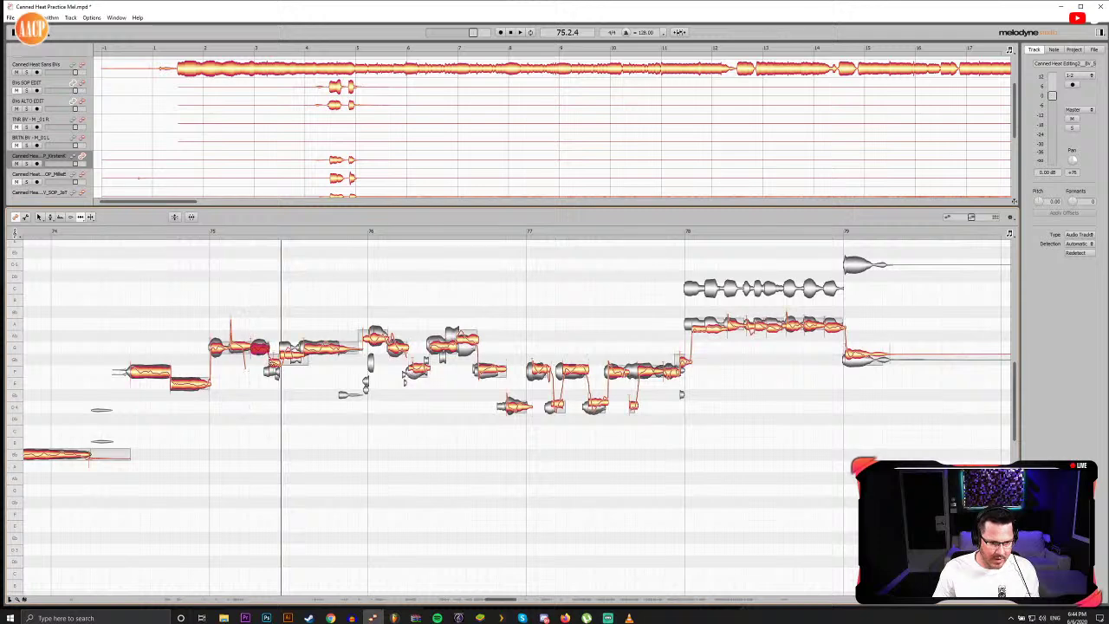
pyautogui.press('F2')
pyautogui.click(259, 349)
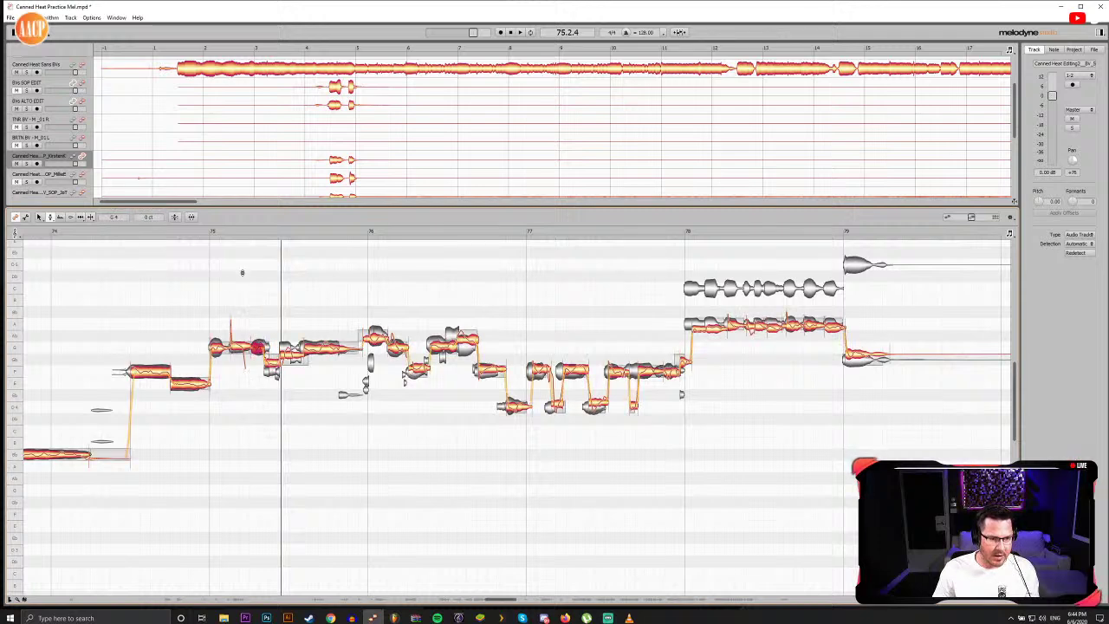
pyautogui.click(209, 233)
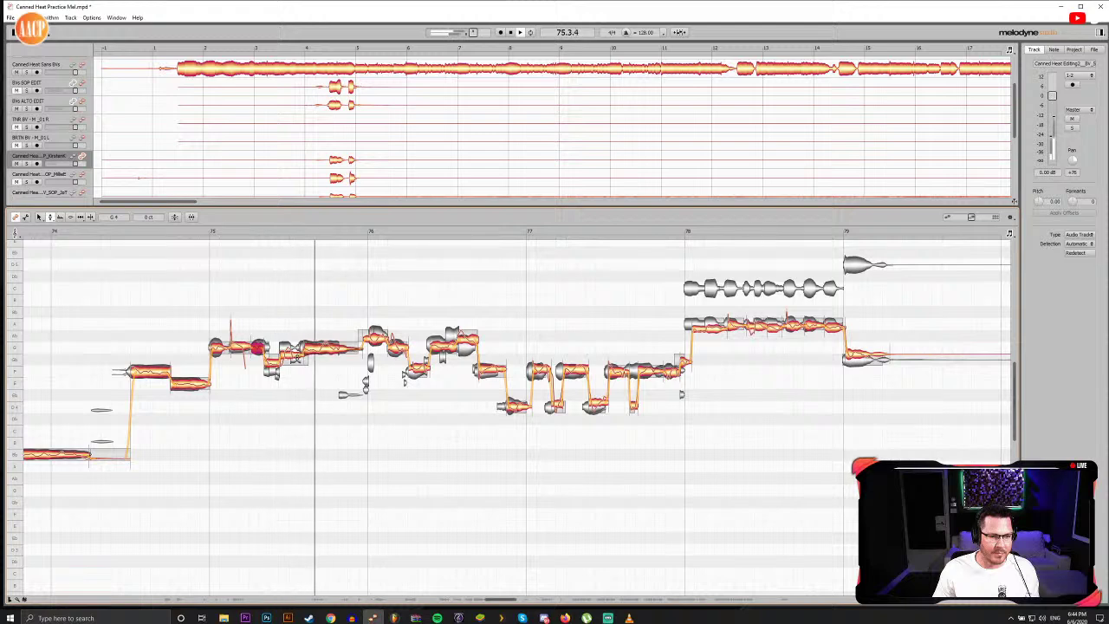
pyautogui.press('space')
# Step: Split the note after bar 75's short low note and raise its first part, set the low note to F 4, and listen back
pyautogui.press('F6')
pyautogui.click(291, 356)
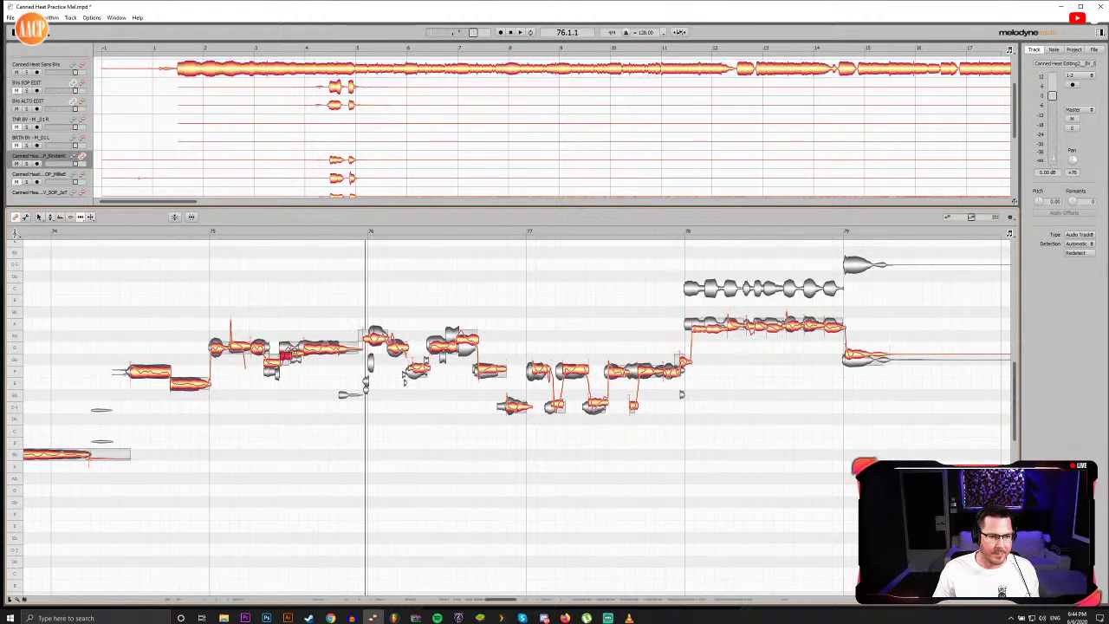
pyautogui.click(285, 351)
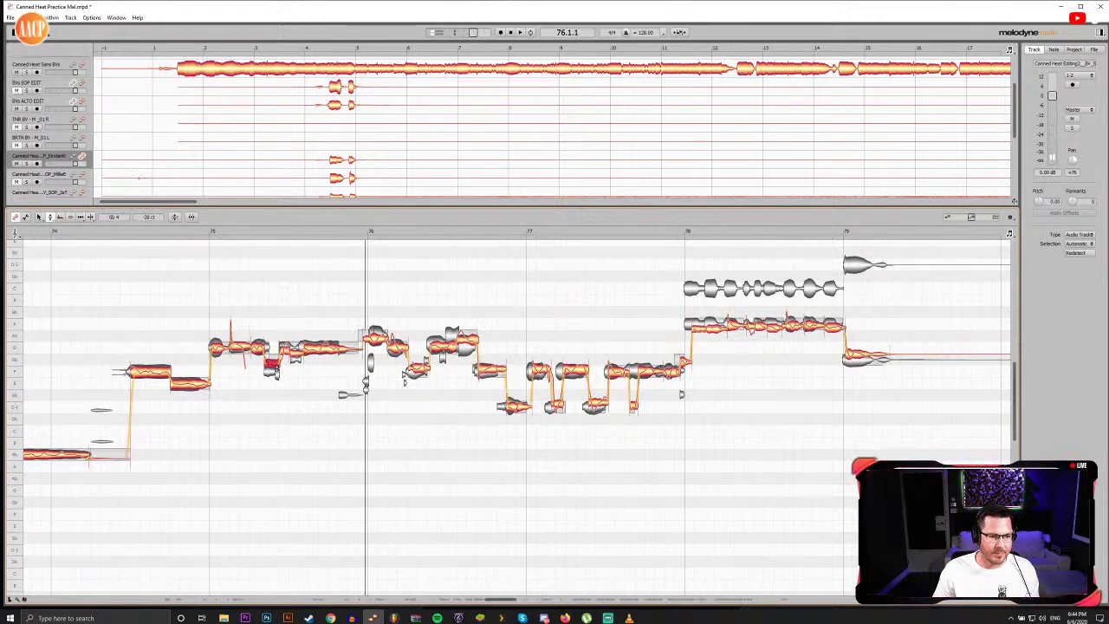
pyautogui.moveTo(273, 365); pyautogui.dragTo(273, 374)
pyautogui.click(213, 238)
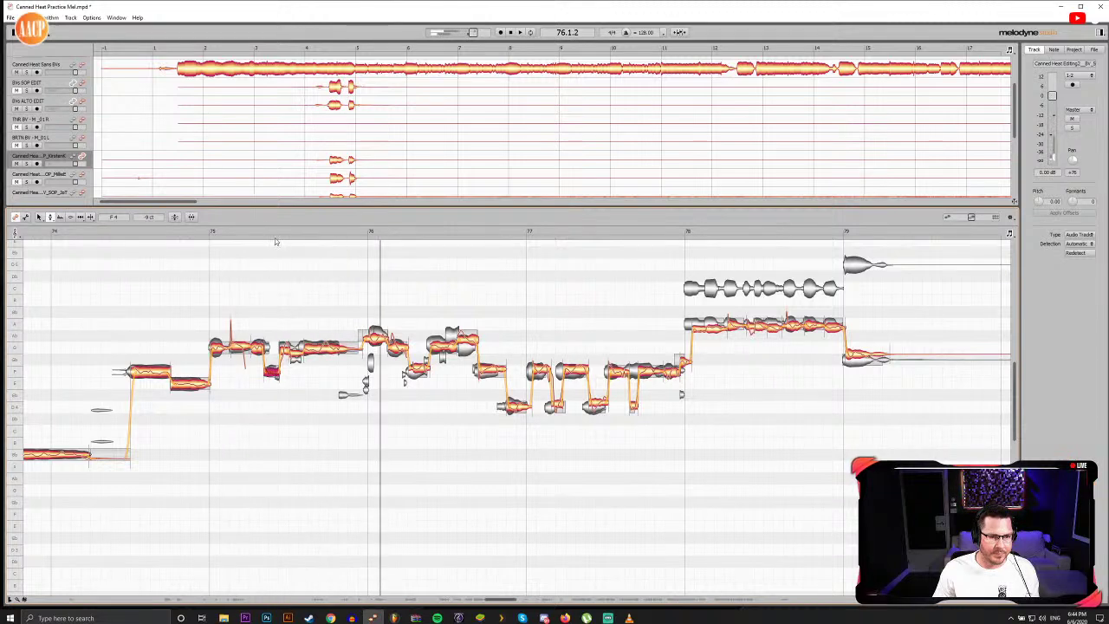
pyautogui.moveTo(274, 238); pyautogui.dragTo(311, 237)
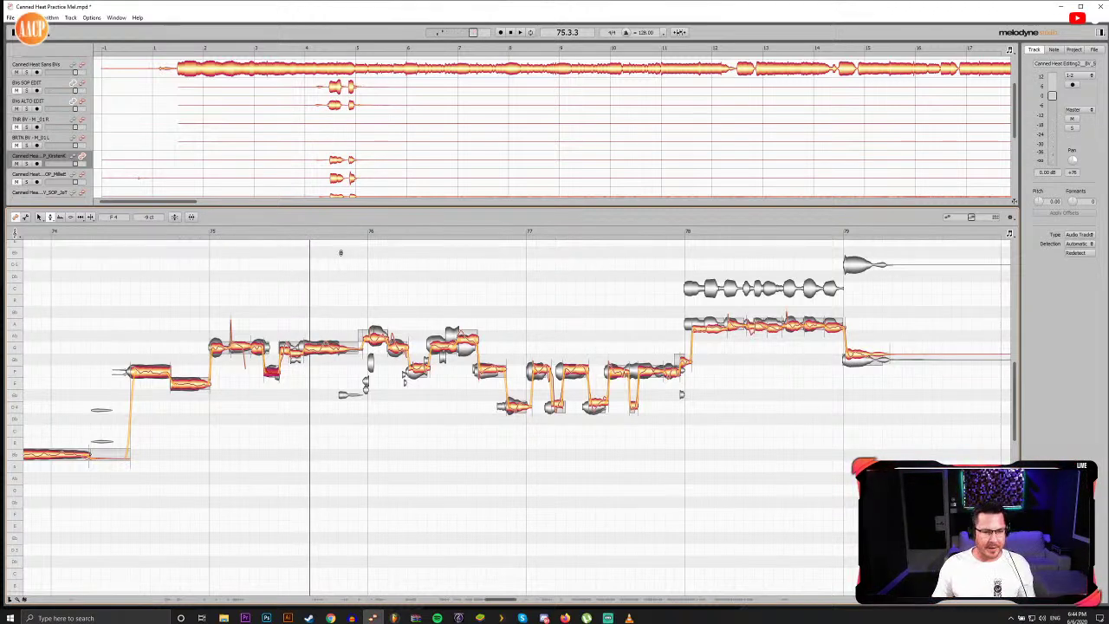
# Step: Start the last long note of bar 75 slightly earlier, snap the first note of bar 76 to Ab 4, and replay both
pyautogui.click(296, 353)
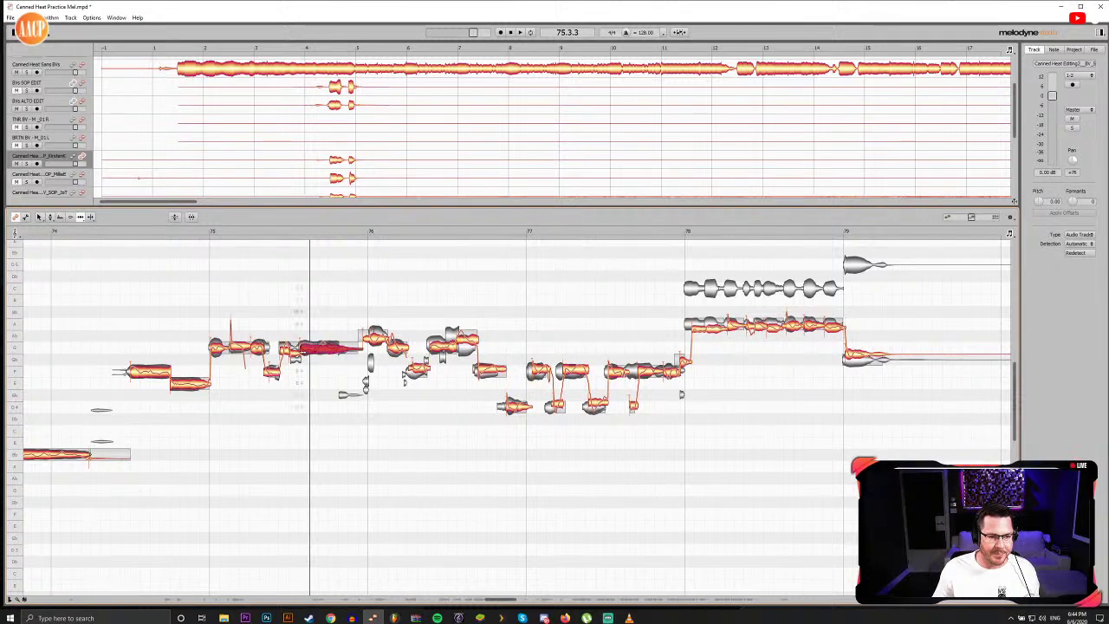
pyautogui.doubleClick(208, 229)
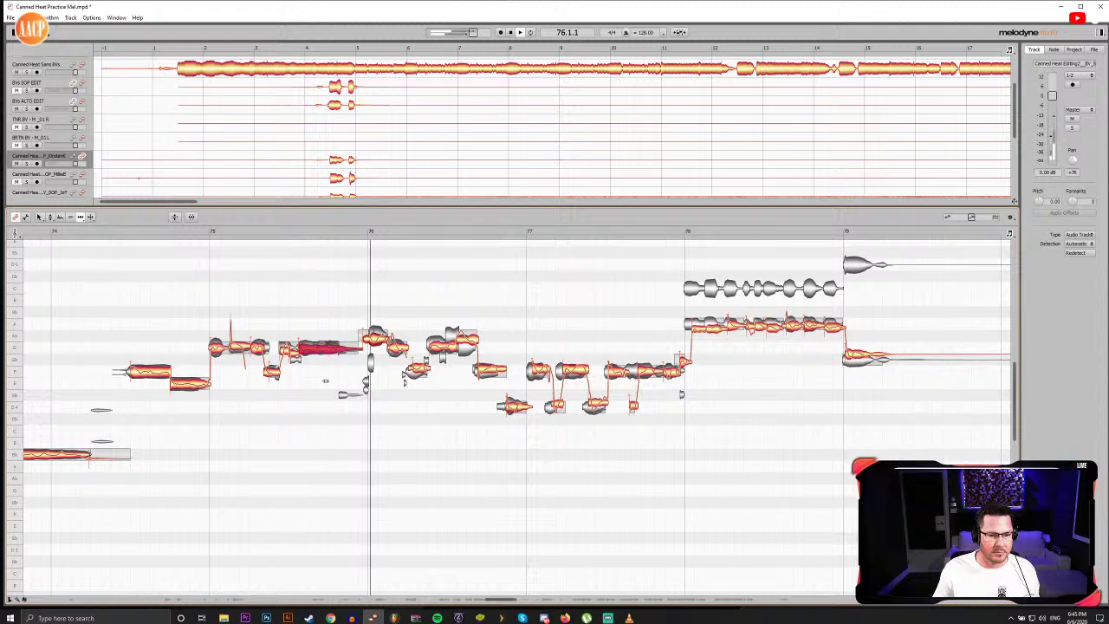
pyautogui.click(376, 336)
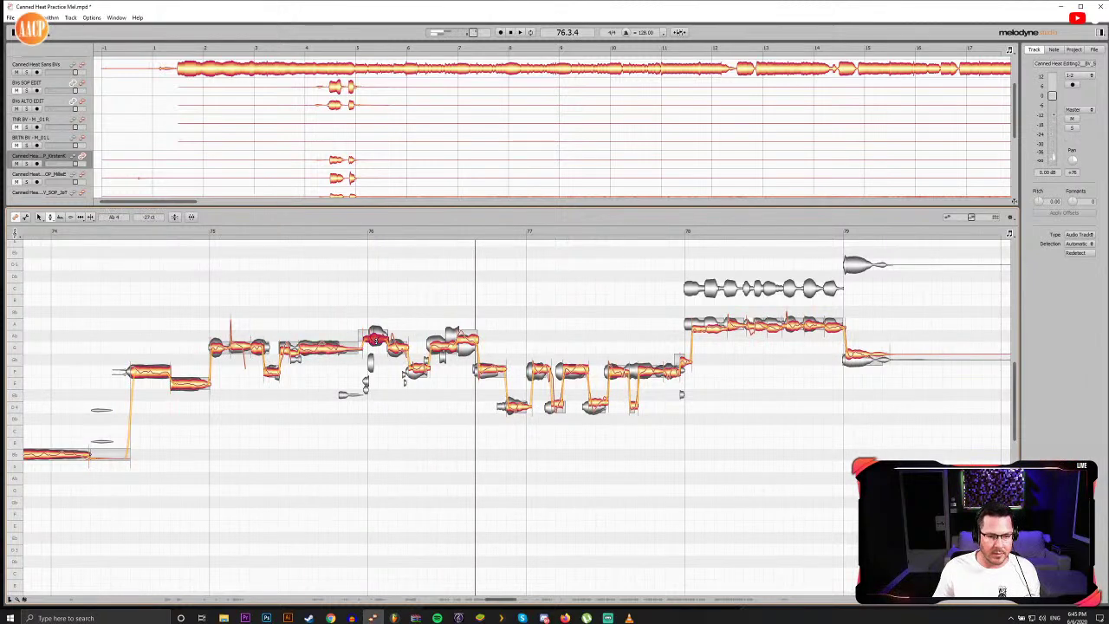
pyautogui.doubleClick(364, 232)
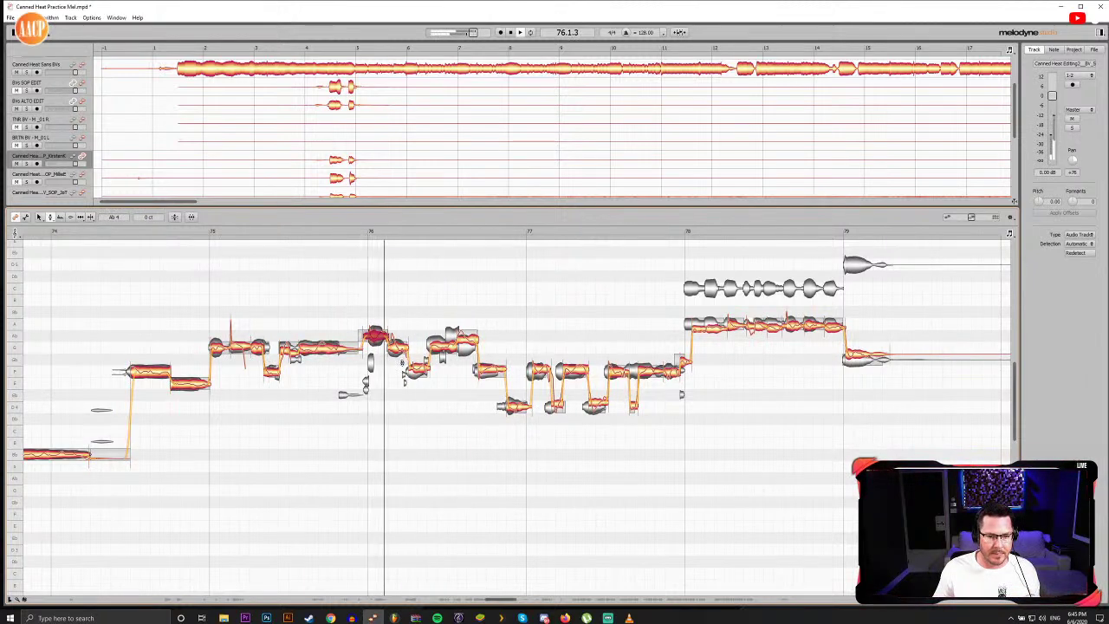
# Step: Shift the timing of the remaining bar 76 notes slightly earlier to match the reference, replaying from the bar 76 downbeat between adjustments
pyautogui.moveTo(411, 370); pyautogui.dragTo(408, 369)
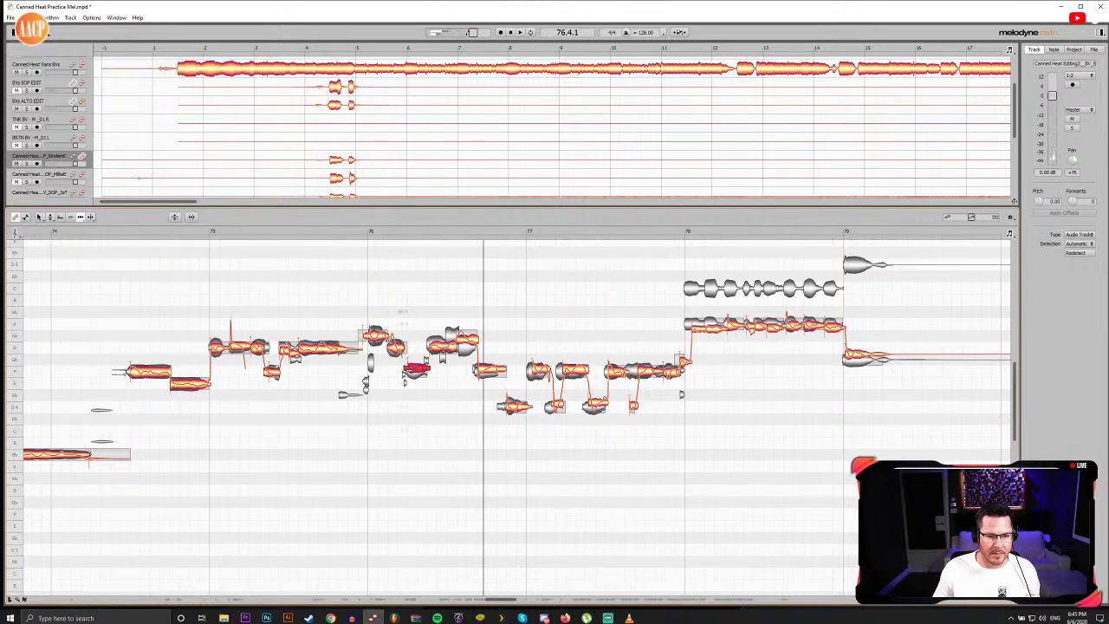
pyautogui.doubleClick(365, 233)
pyautogui.click(435, 347)
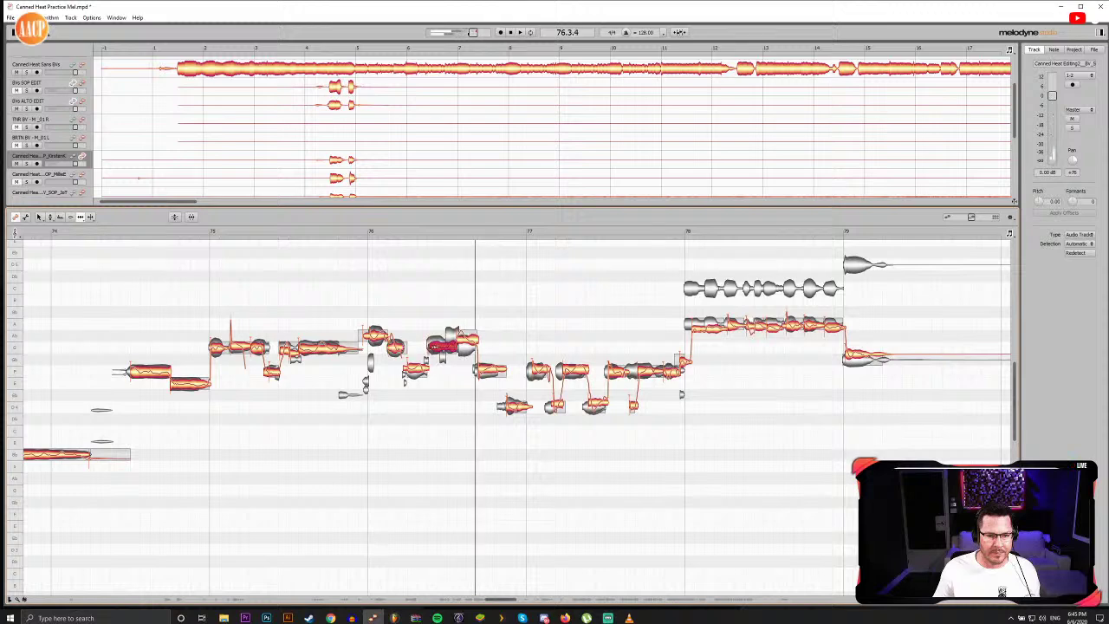
pyautogui.doubleClick(363, 232)
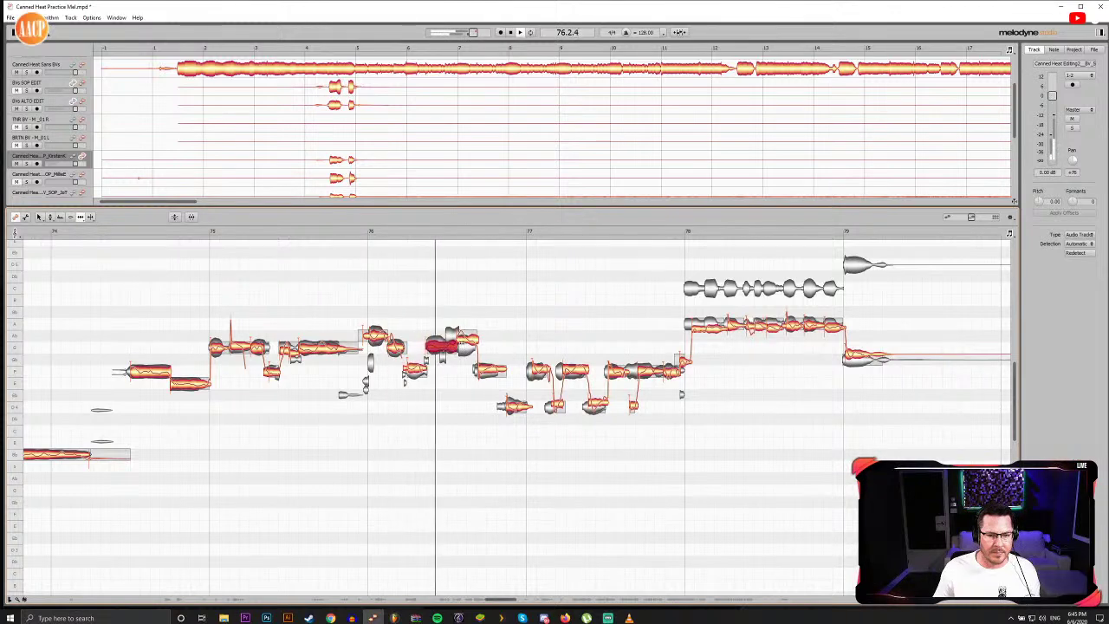
pyautogui.click(466, 340)
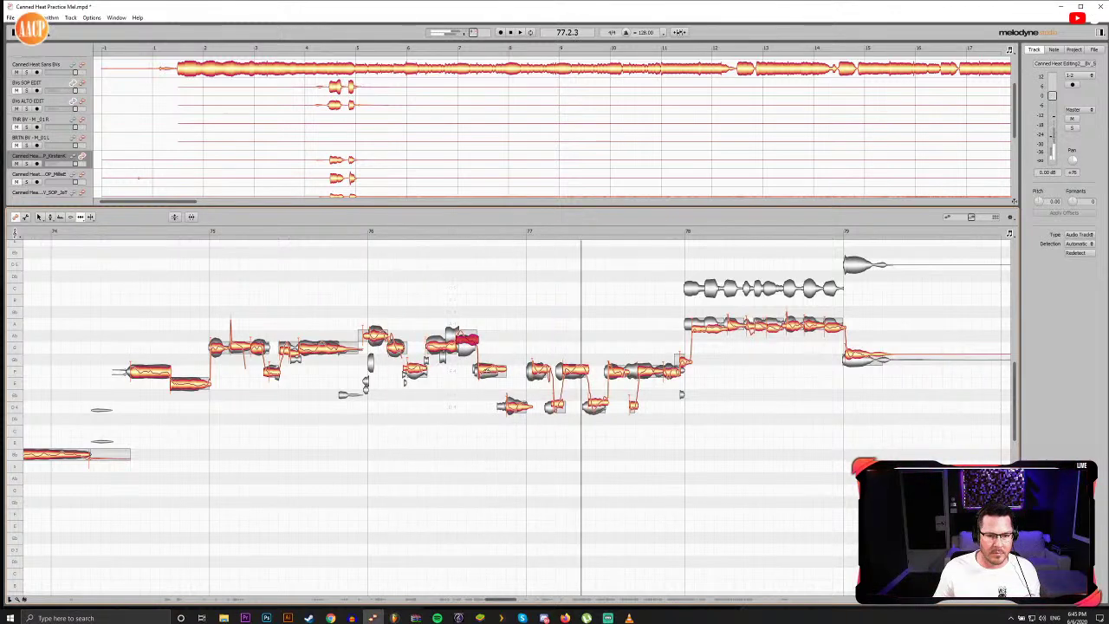
pyautogui.moveTo(487, 371); pyautogui.dragTo(483, 371)
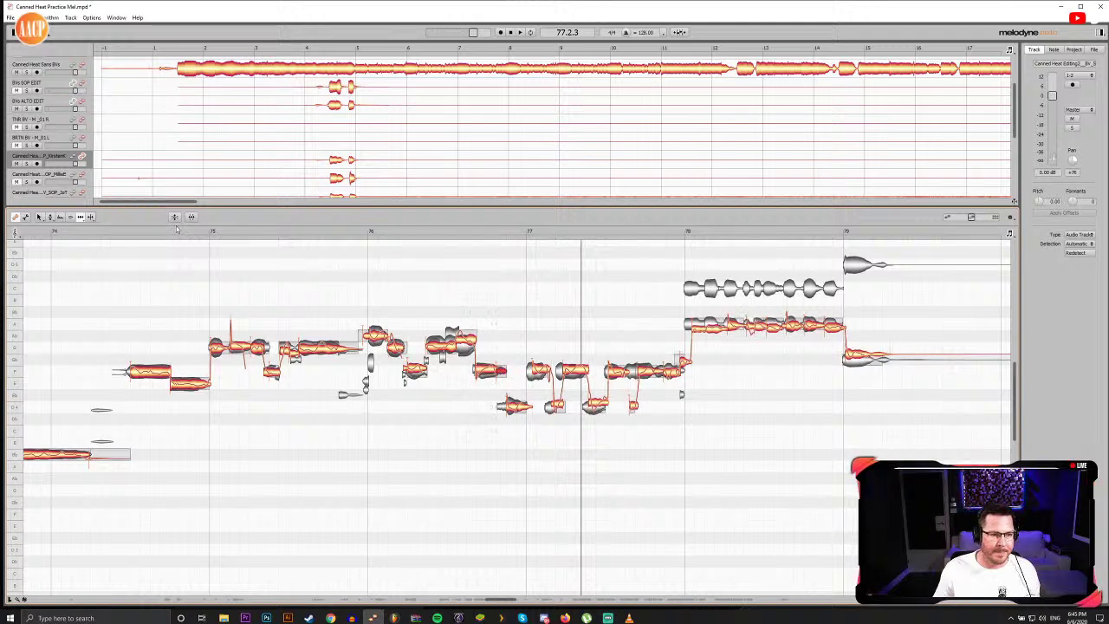
# Step: Play the soprano vocal from the second half of bar 74 to check the corrected notes
pyautogui.doubleClick(116, 232)
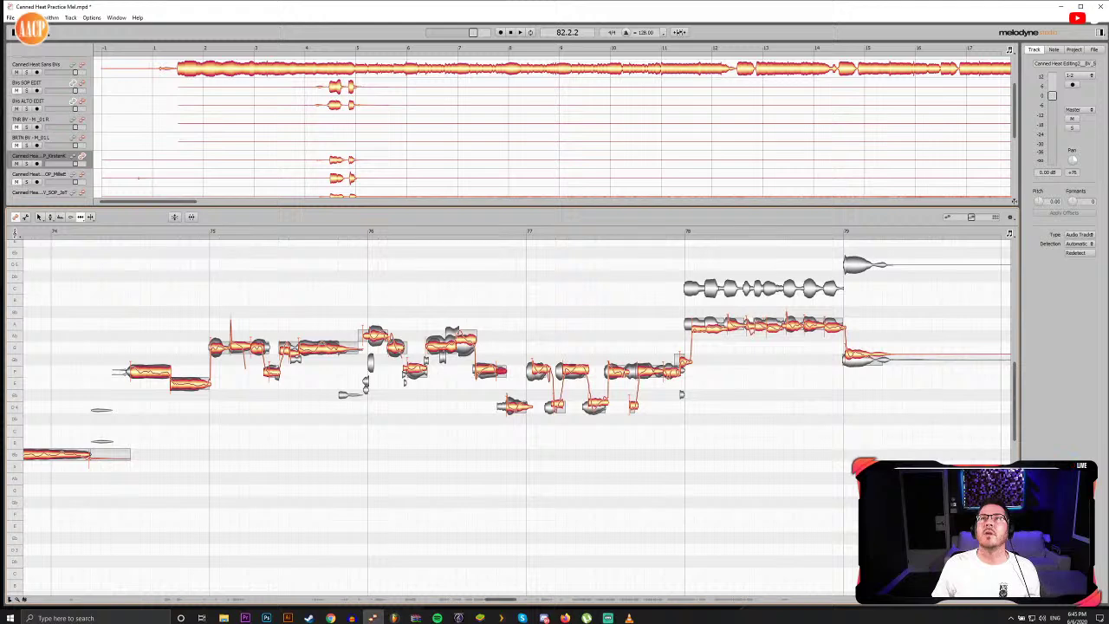
pyautogui.hotkey('alt', 'Tab')
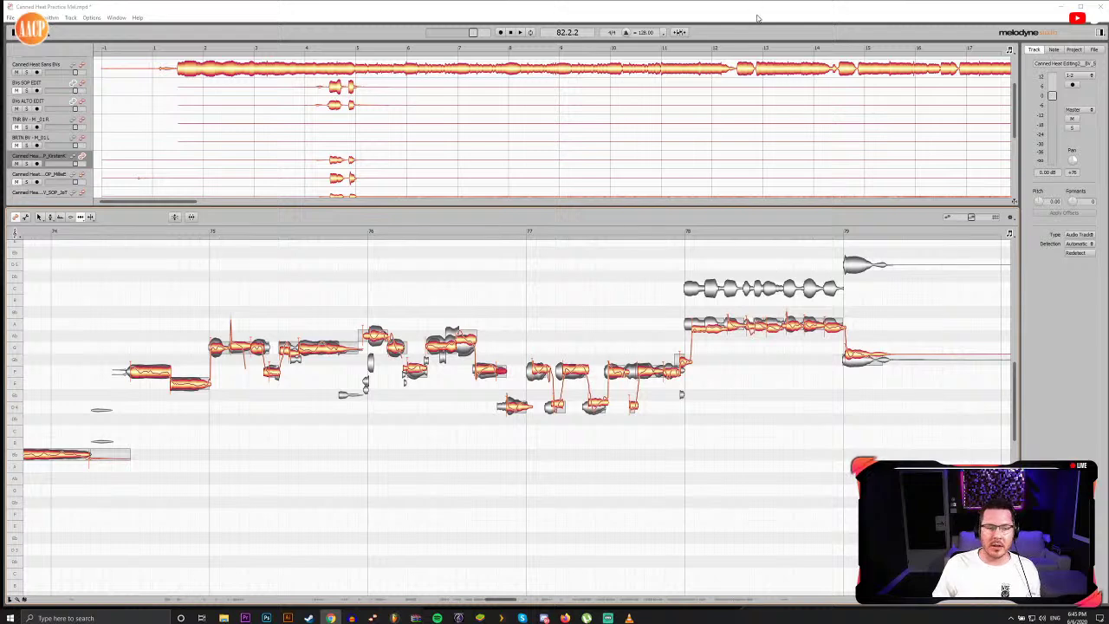
pyautogui.hotkey('alt', 'Tab')
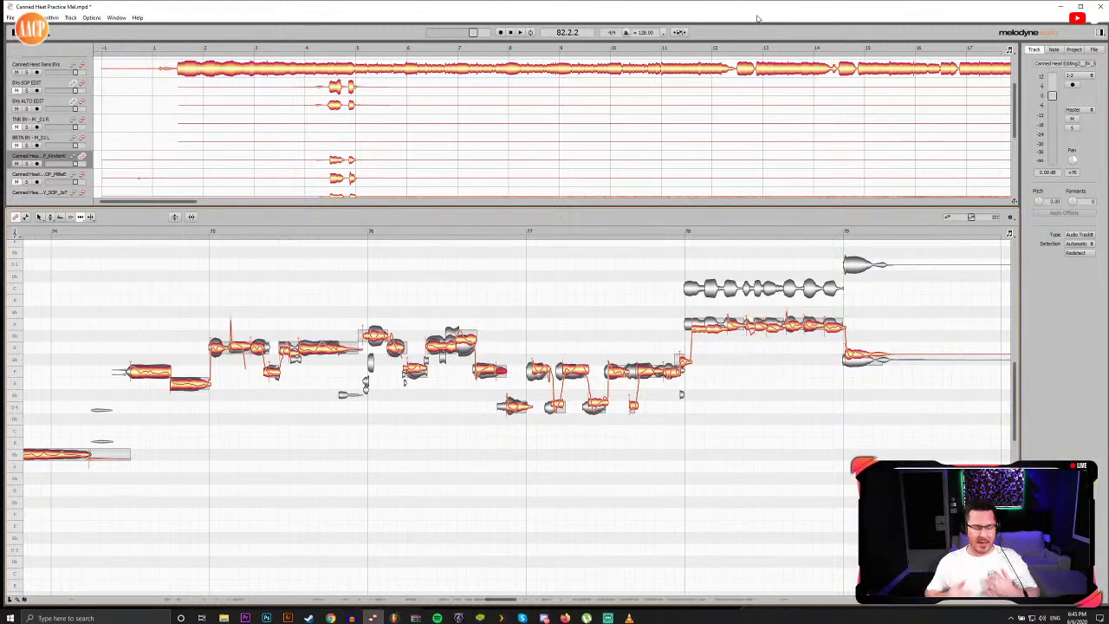
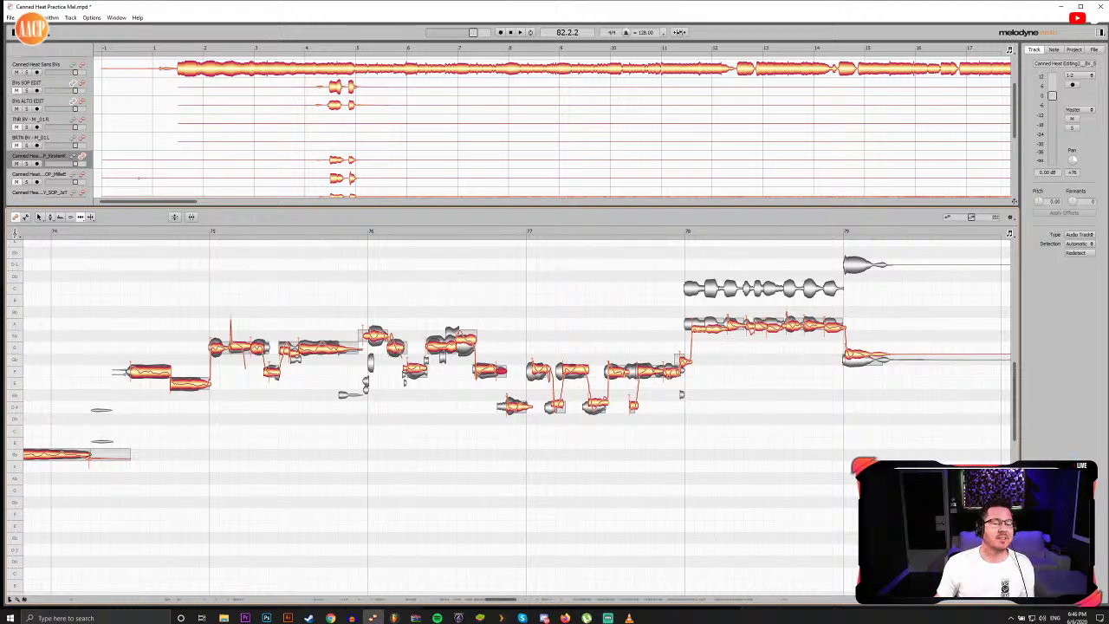
pyautogui.click(125, 235)
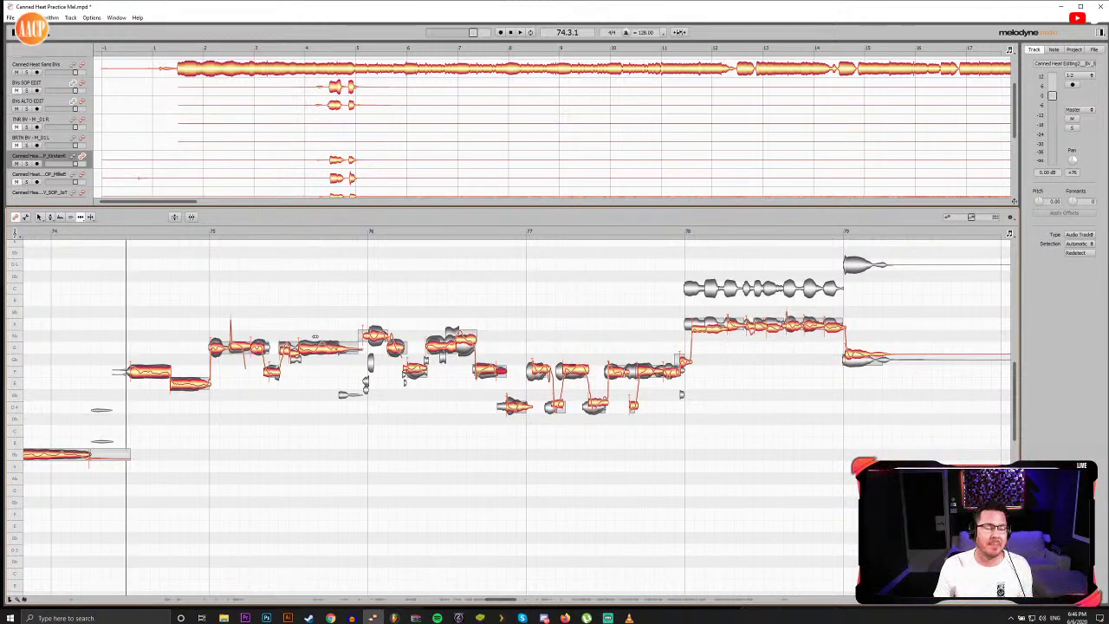
pyautogui.click(136, 372)
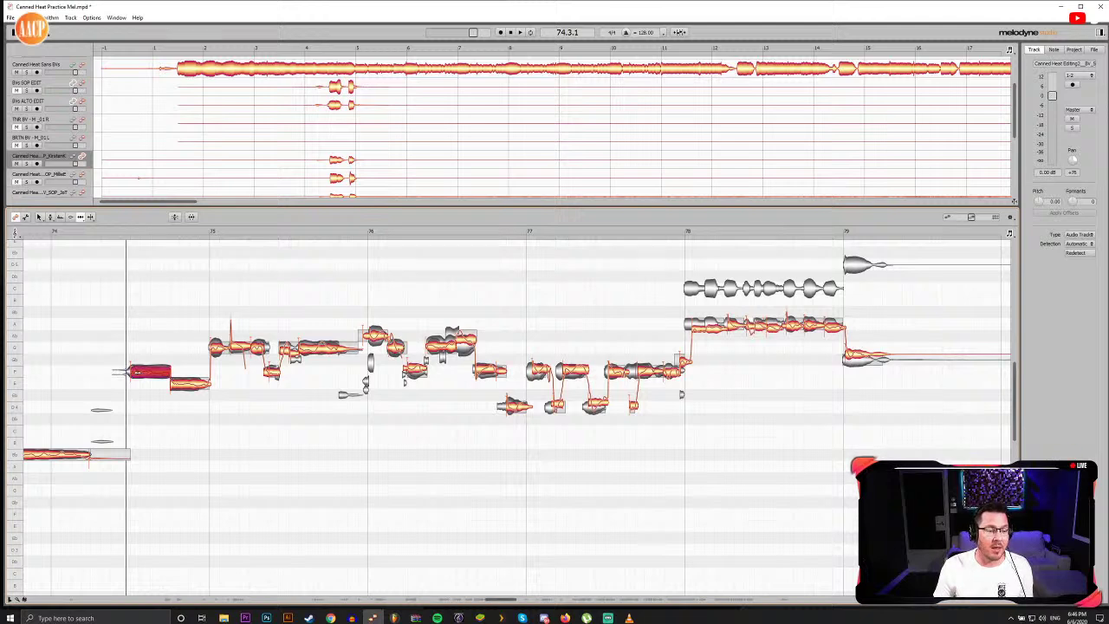
pyautogui.press('space')
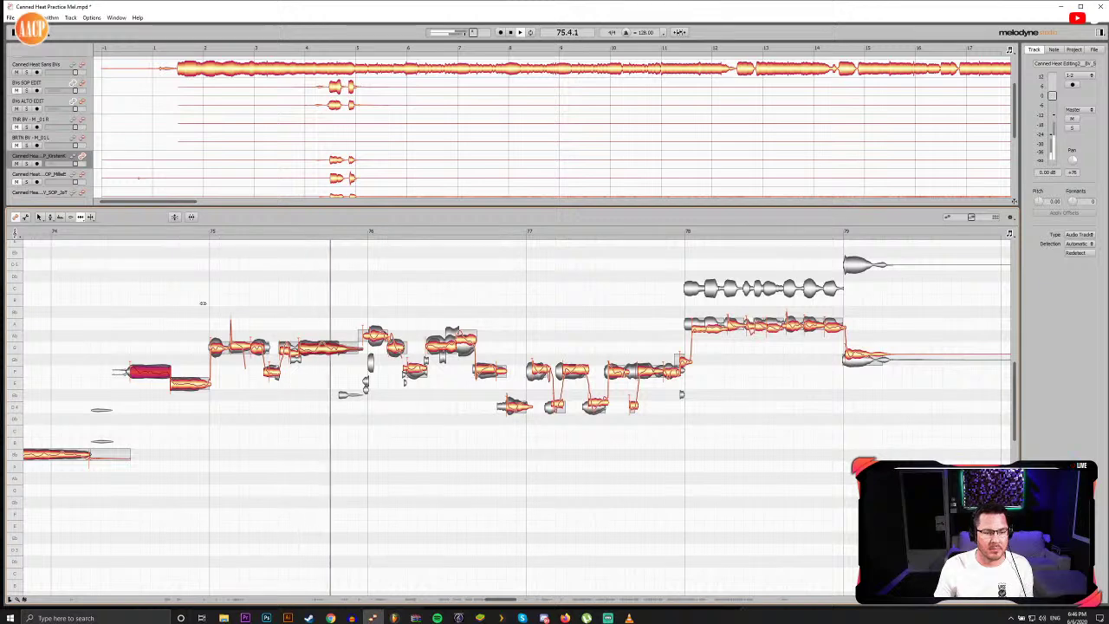
pyautogui.press('space')
# Step: Split the short low note of bar 75 near its start and raise the first part to G 4
pyautogui.moveTo(254, 234); pyautogui.dragTo(269, 236)
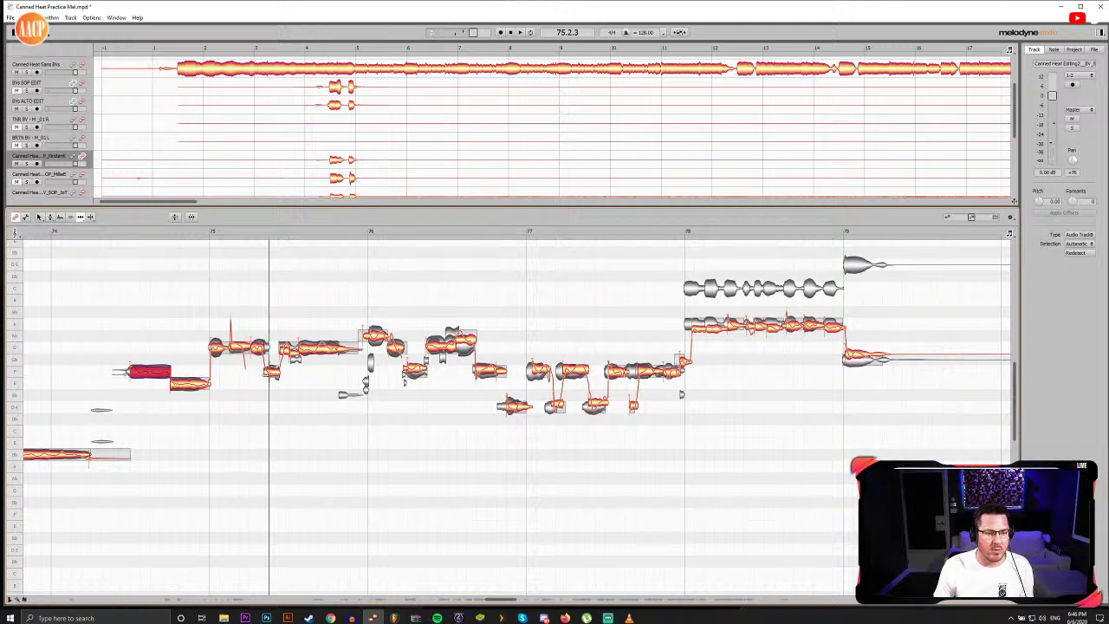
pyautogui.scroll(3, 275, 409)
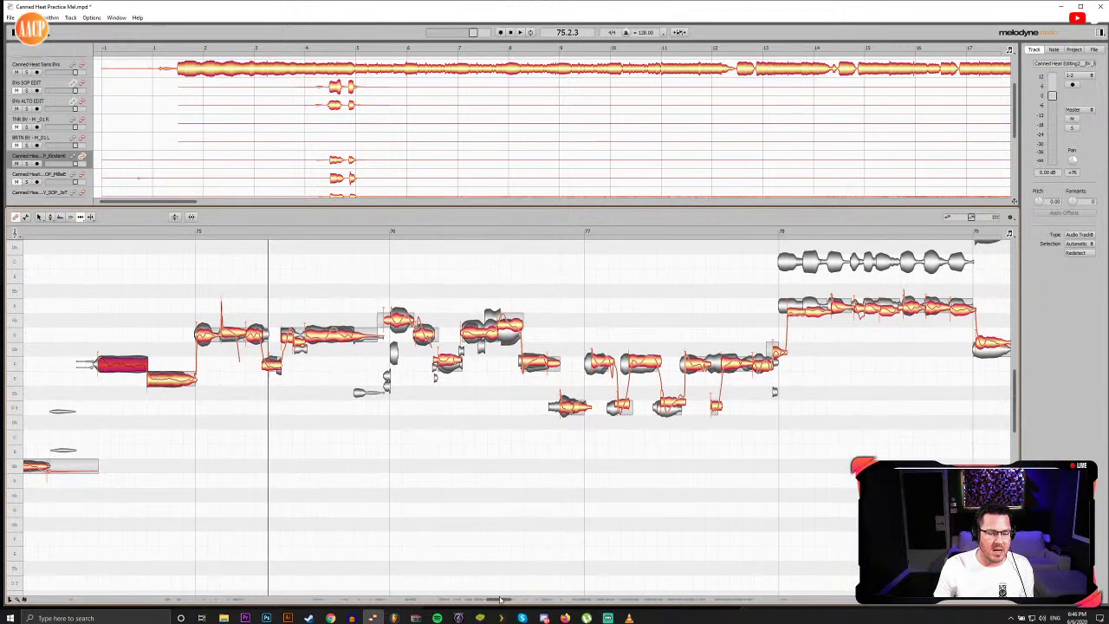
pyautogui.moveTo(509, 599); pyautogui.dragTo(493, 598)
pyautogui.moveTo(236, 232)
pyautogui.mouseDown()
pyautogui.moveTo(276, 234)
pyautogui.moveTo(253, 234)
pyautogui.mouseUp()
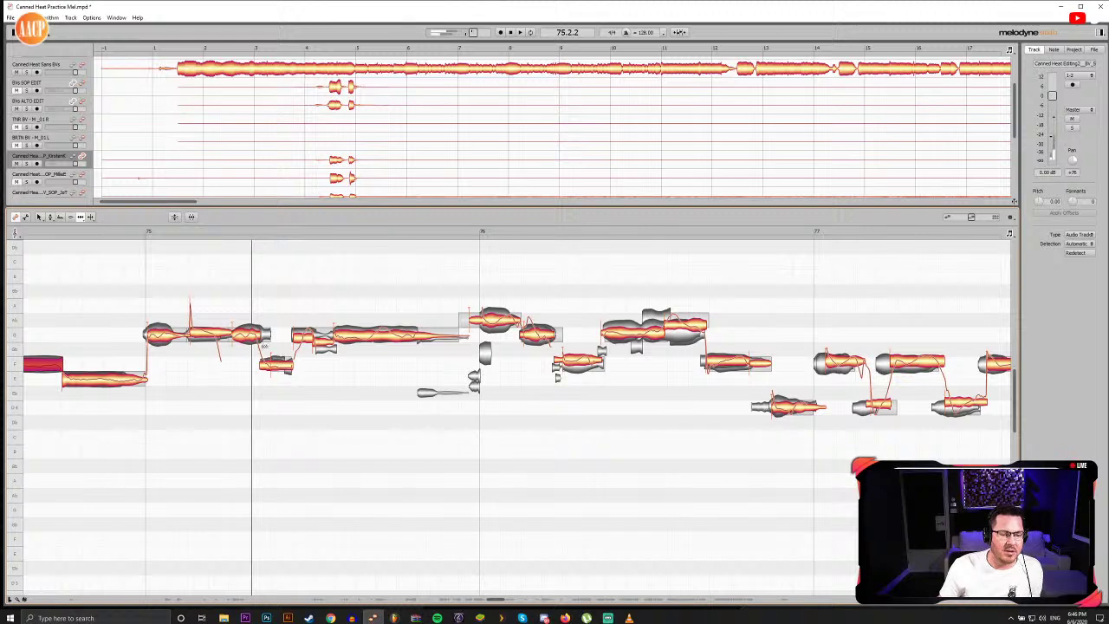
pyautogui.click(266, 365)
pyautogui.doubleClick(269, 366)
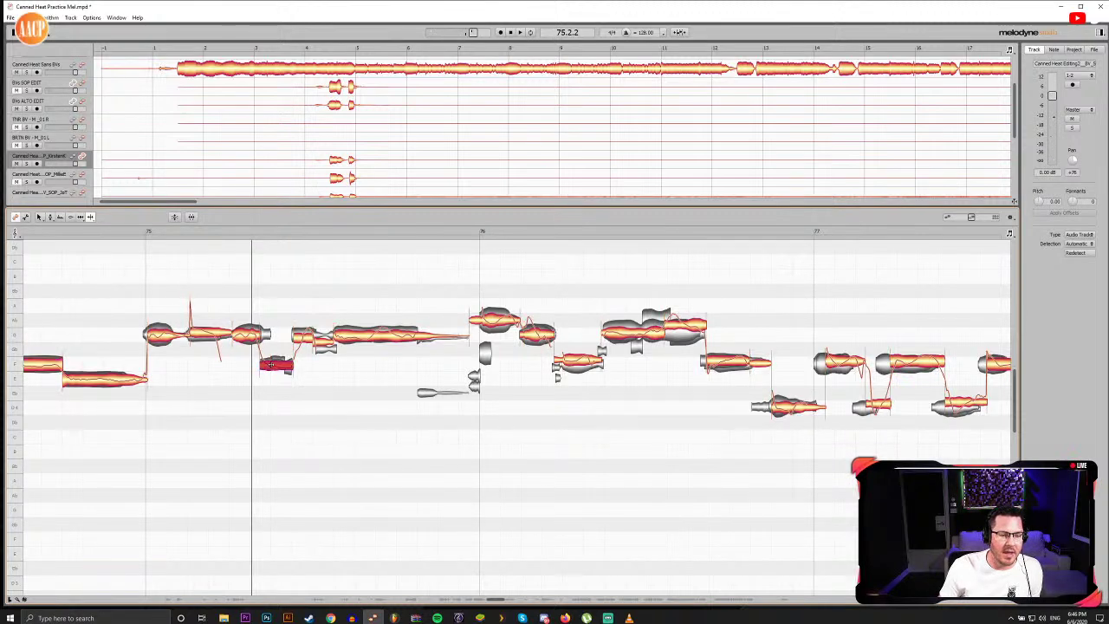
pyautogui.press('F2')
pyautogui.moveTo(265, 366); pyautogui.dragTo(265, 337)
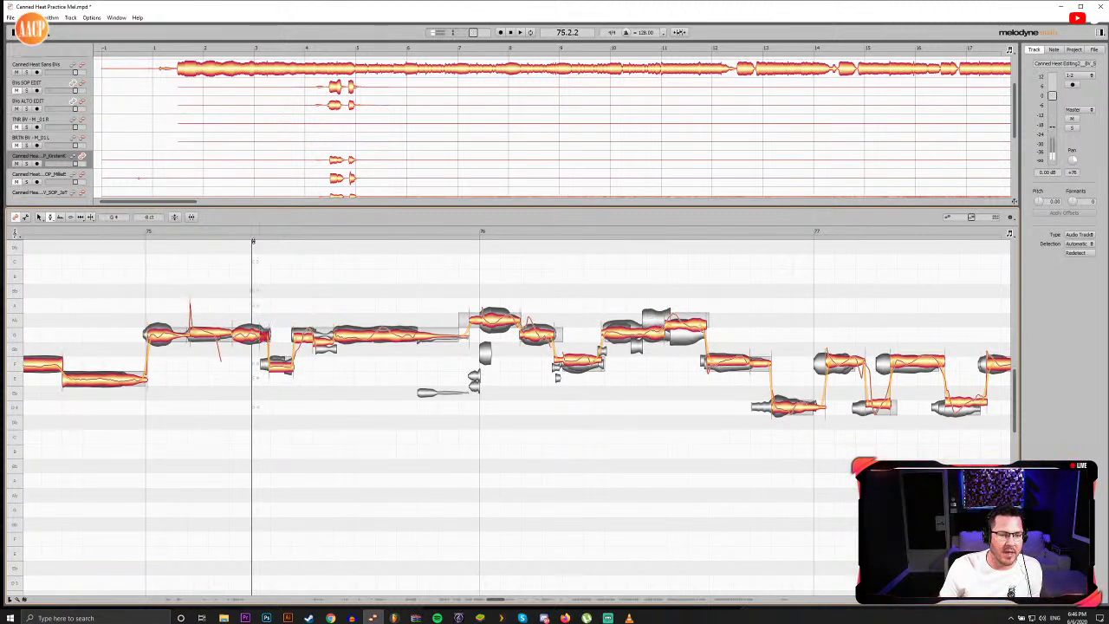
# Step: Start the remaining low note of bar 75 slightly earlier and replay the passage into bar 76
pyautogui.doubleClick(251, 233)
pyautogui.moveTo(248, 230)
pyautogui.mouseDown()
pyautogui.moveTo(276, 231)
pyautogui.moveTo(261, 233)
pyautogui.mouseUp()
pyautogui.moveTo(269, 232)
pyautogui.mouseDown()
pyautogui.moveTo(238, 234)
pyautogui.moveTo(279, 232)
pyautogui.mouseUp()
pyautogui.press('F5')
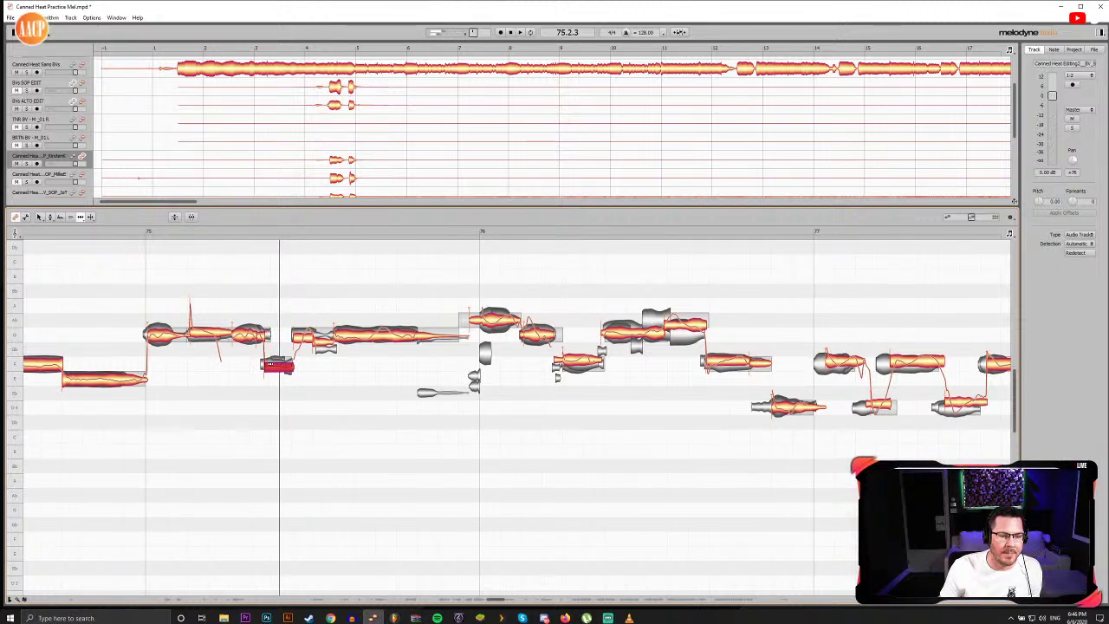
pyautogui.doubleClick(232, 233)
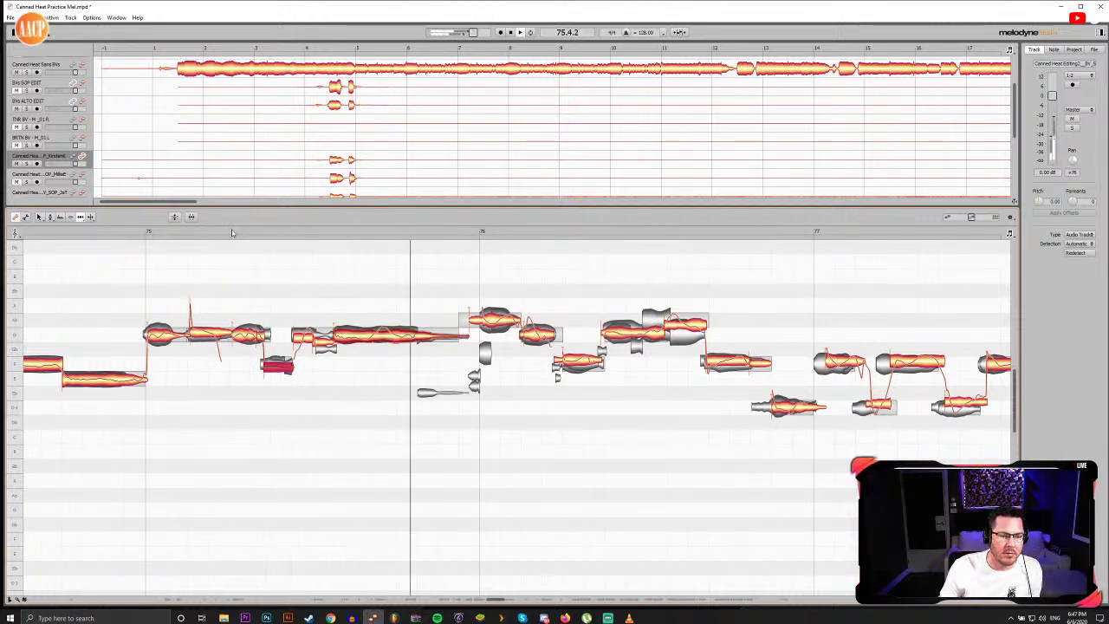
pyautogui.doubleClick(232, 233)
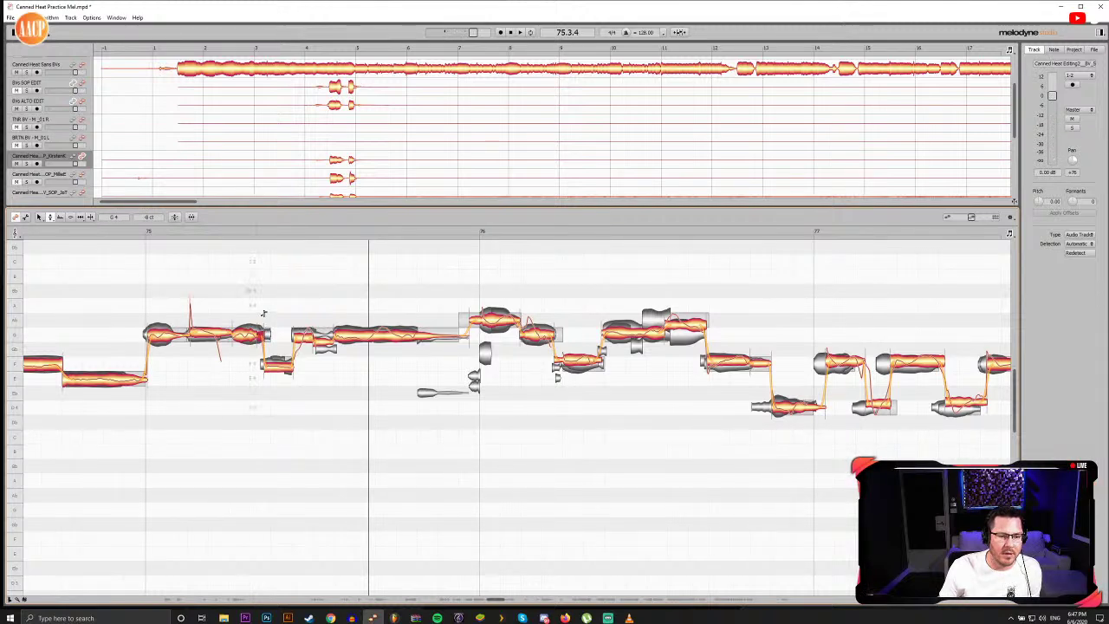
pyautogui.press('space')
pyautogui.press('space')
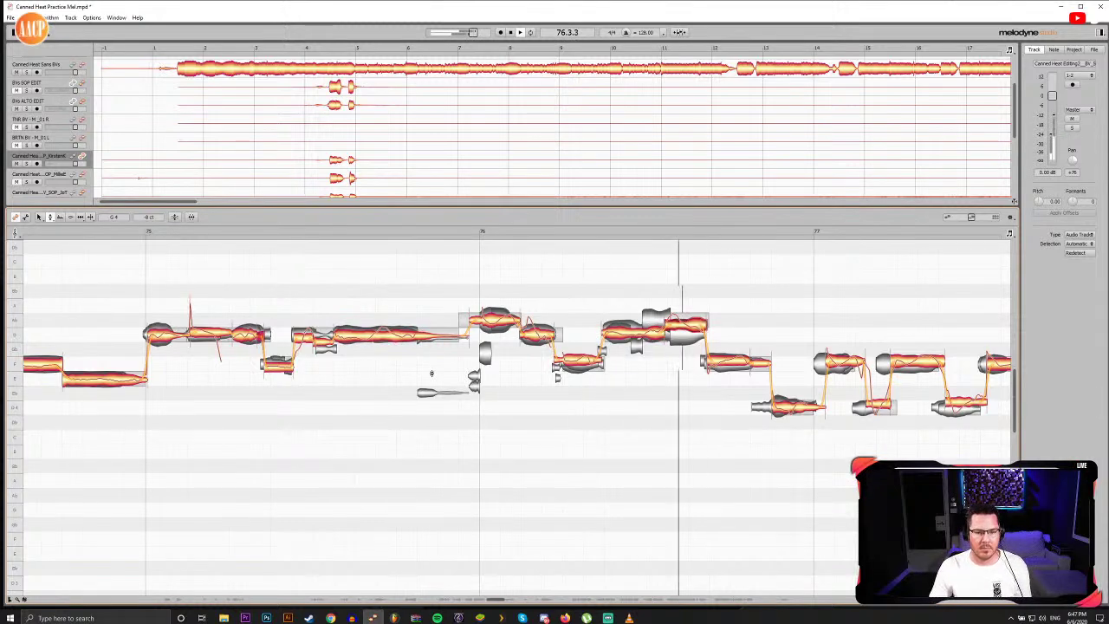
# Step: Start the second note of bar 76 slightly earlier, align the first bar 77 note with the downbeat, and replay from bar 76
pyautogui.press('space')
pyautogui.press('space')
pyautogui.press('space')
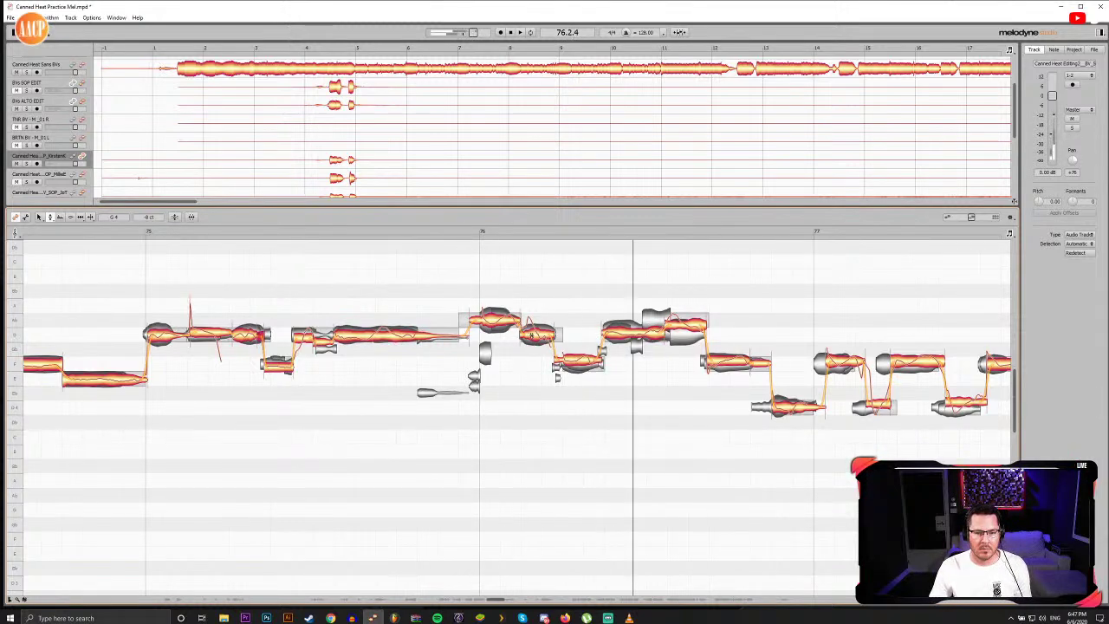
pyautogui.click(537, 334)
pyautogui.click(483, 234)
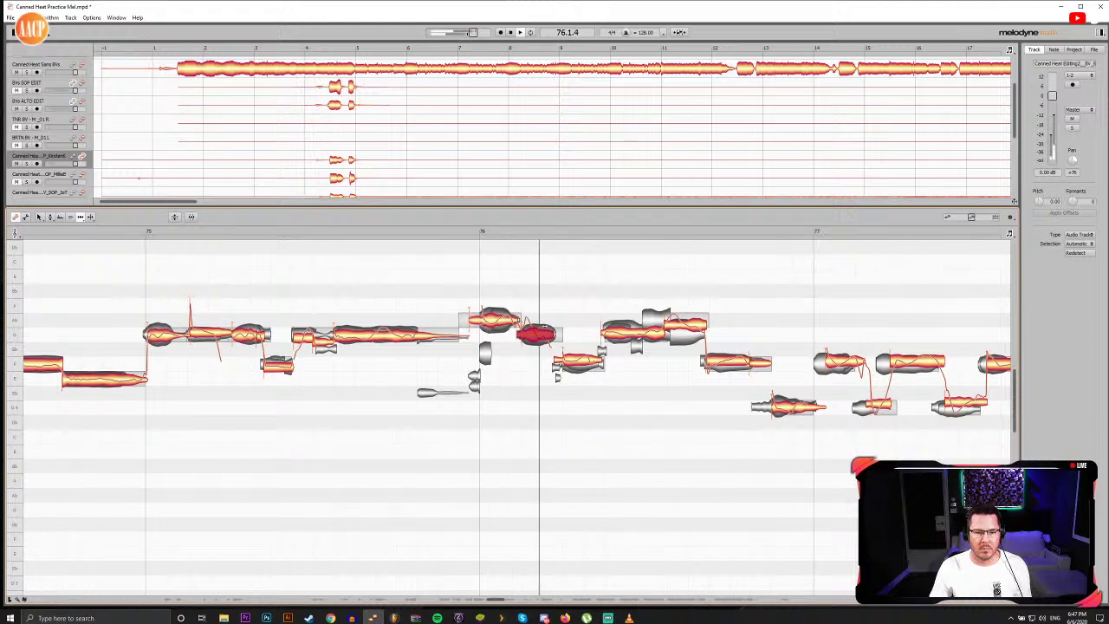
pyautogui.click(481, 236)
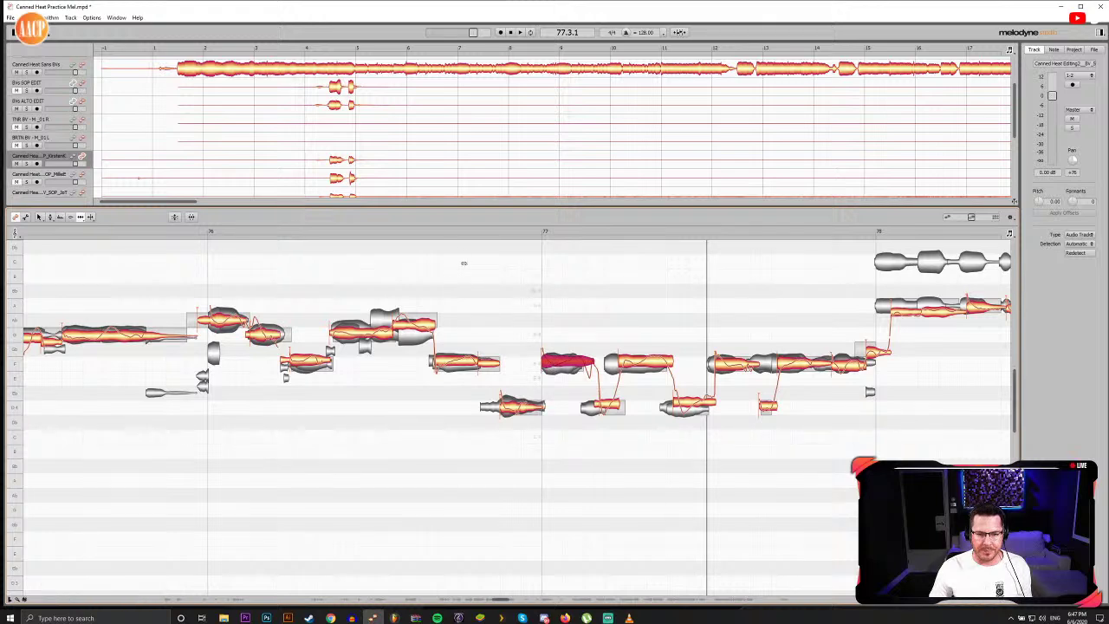
pyautogui.click(229, 230)
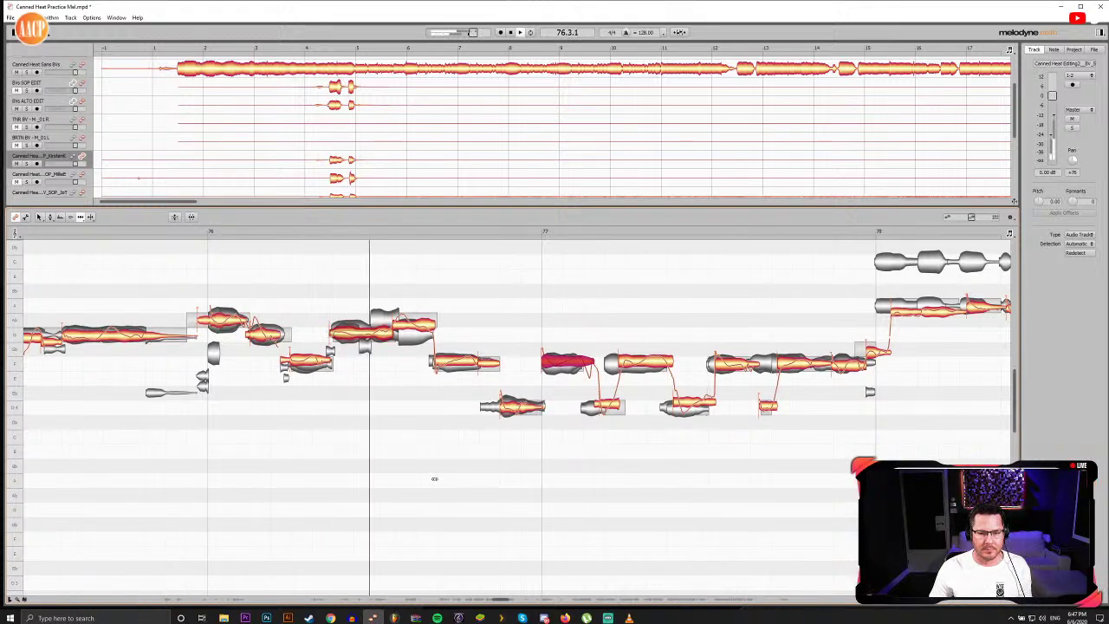
# Step: Start bar 77's first low note and the higher note following it earlier to match the reference, replaying from the downbeat
pyautogui.click(596, 406)
pyautogui.click(547, 229)
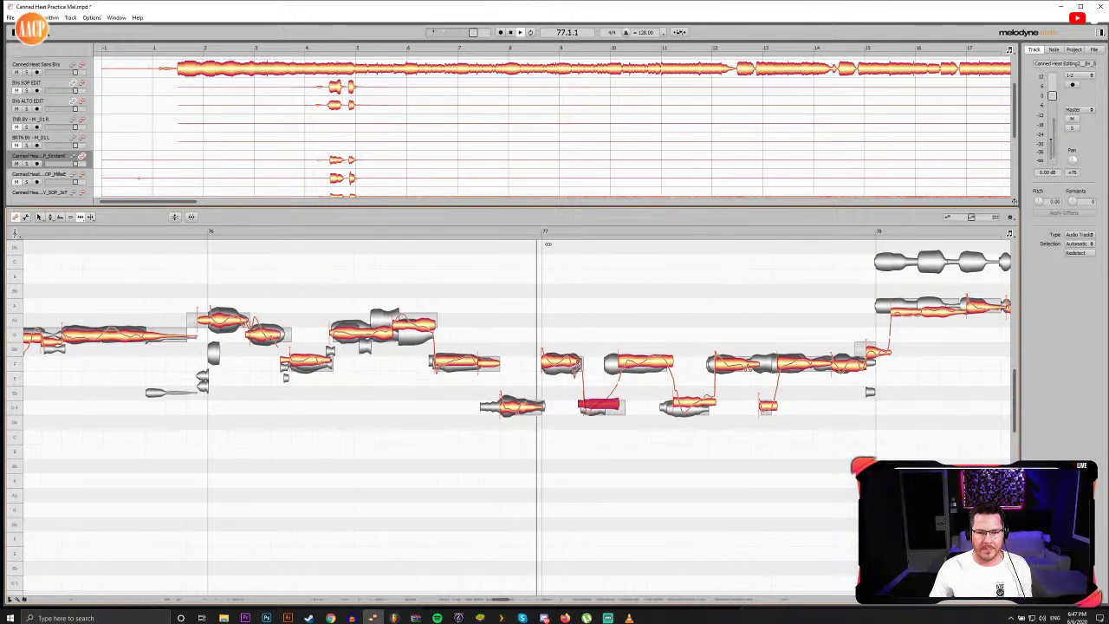
pyautogui.click(622, 364)
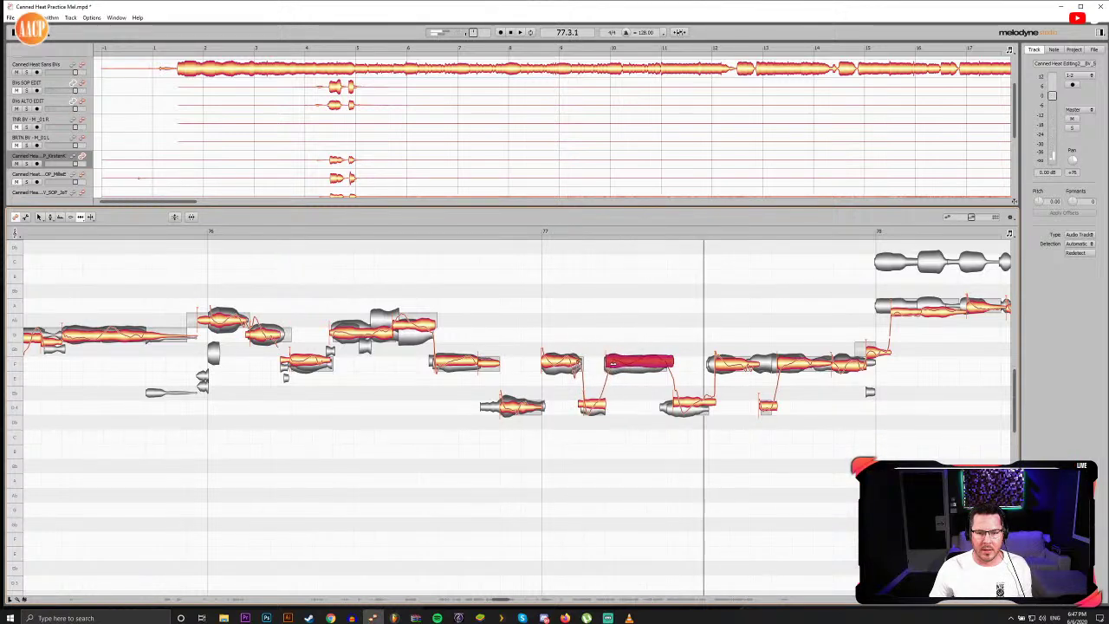
pyautogui.click(546, 232)
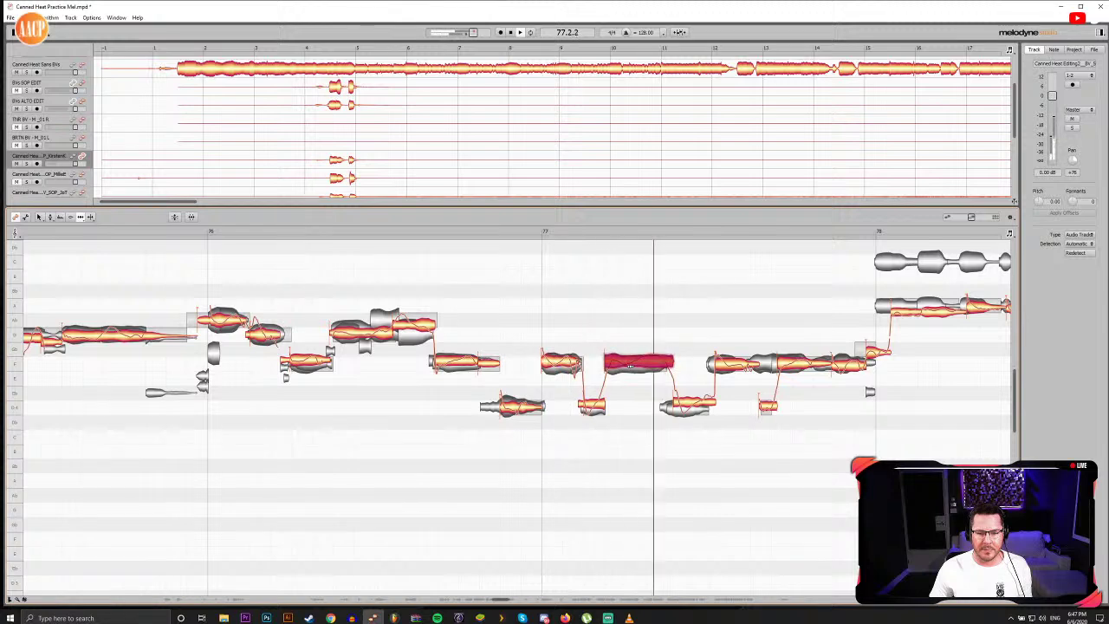
# Step: Start bar 77's second low note and all the notes after it slightly earlier to line up with the reference
pyautogui.click(691, 403)
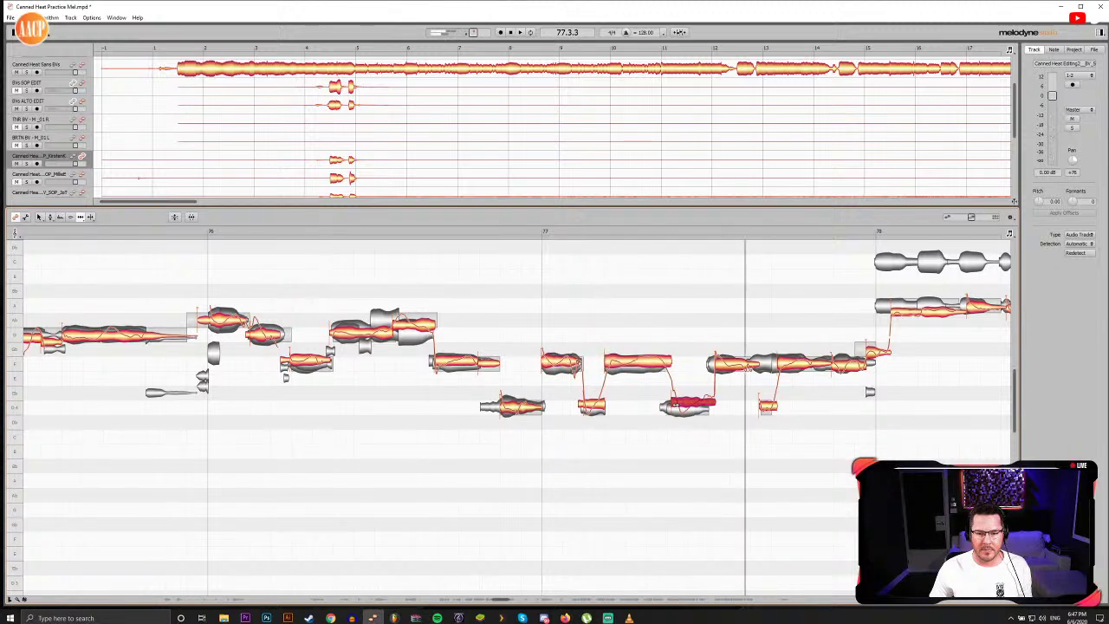
pyautogui.doubleClick(544, 231)
pyautogui.moveTo(723, 364); pyautogui.dragTo(714, 364)
pyautogui.click(786, 365)
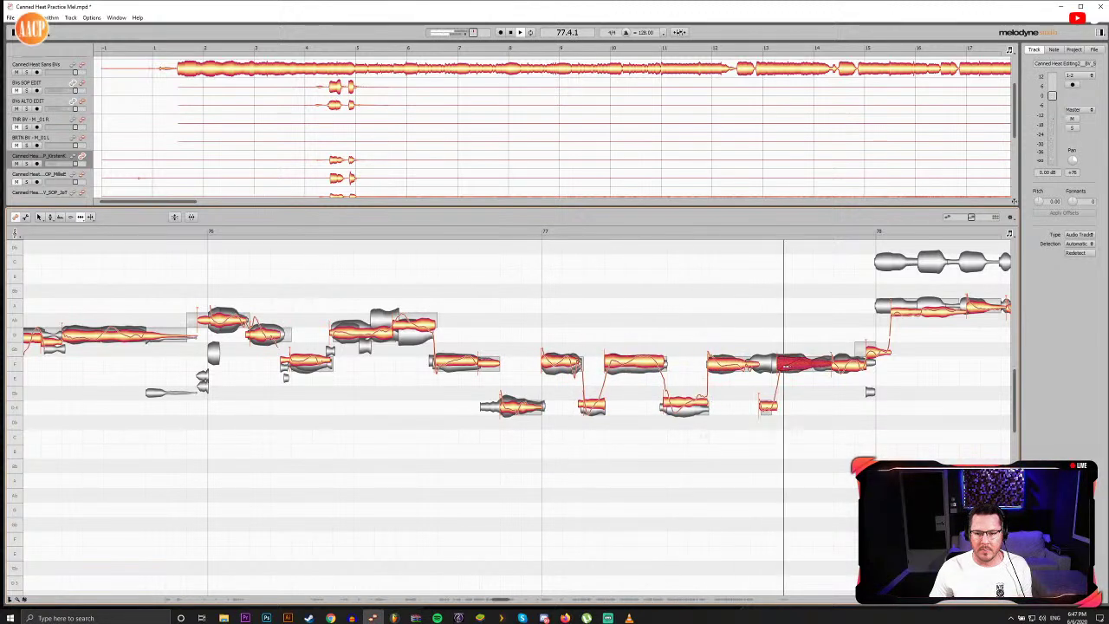
pyautogui.click(761, 405)
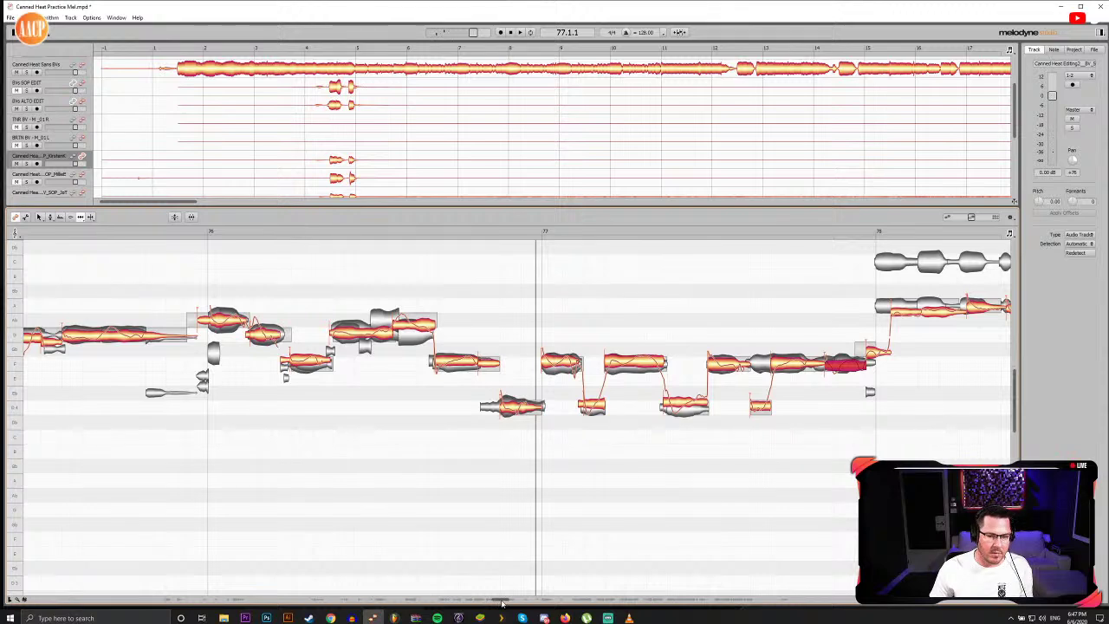
# Step: Listen to bar 77, raise its last short low note to F 4 like its neighbours, and replay from the downbeat
pyautogui.moveTo(505, 599); pyautogui.dragTo(505, 591)
pyautogui.scroll(2, 503, 599)
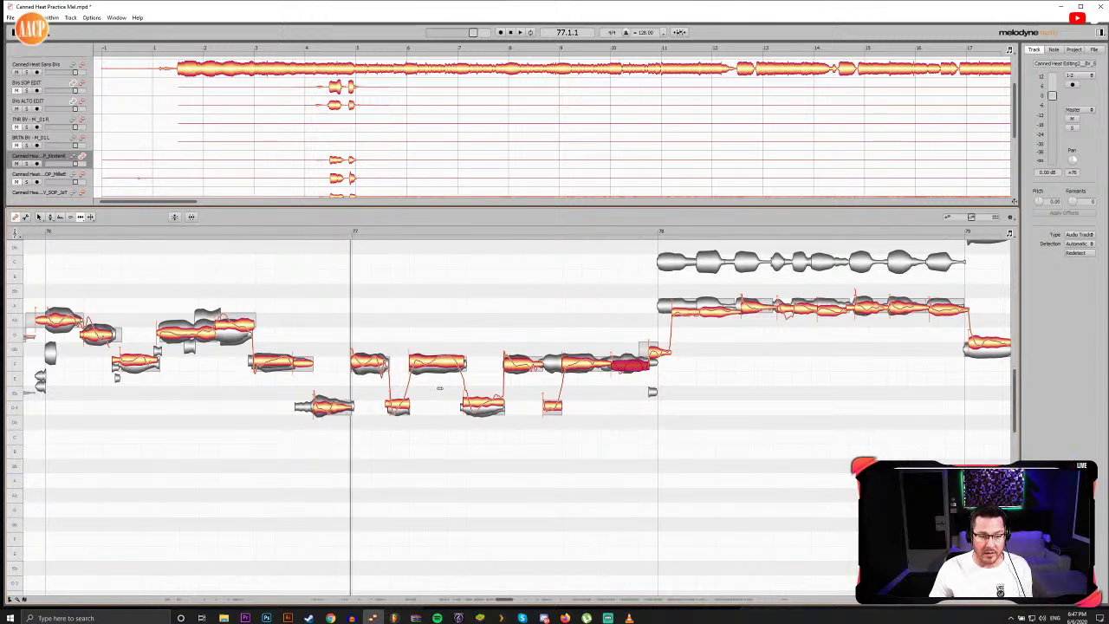
pyautogui.press('space')
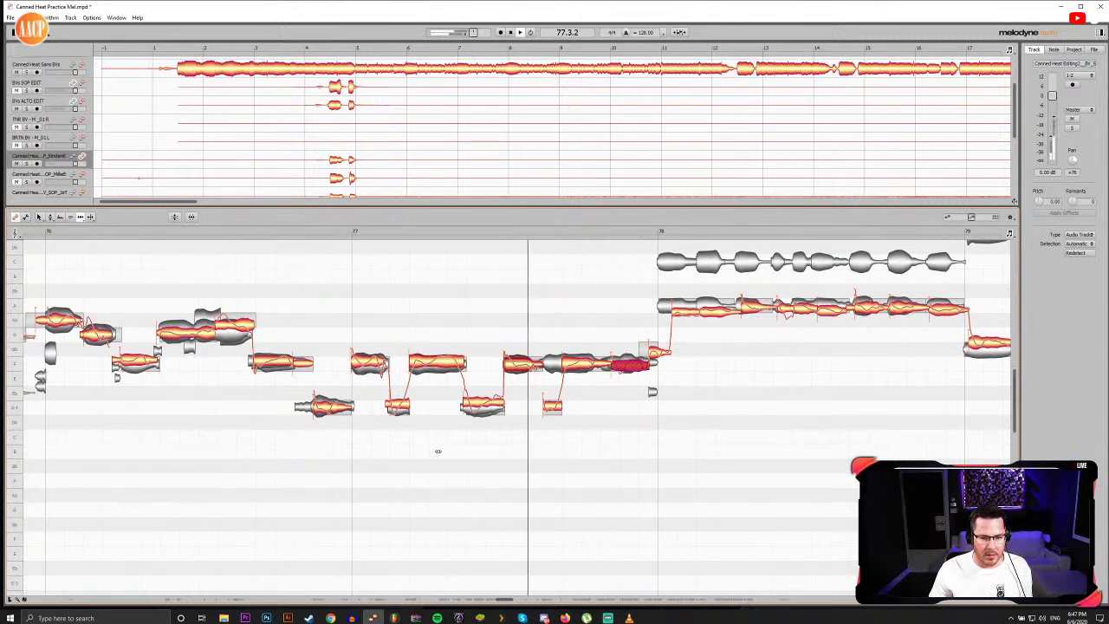
pyautogui.click(552, 406)
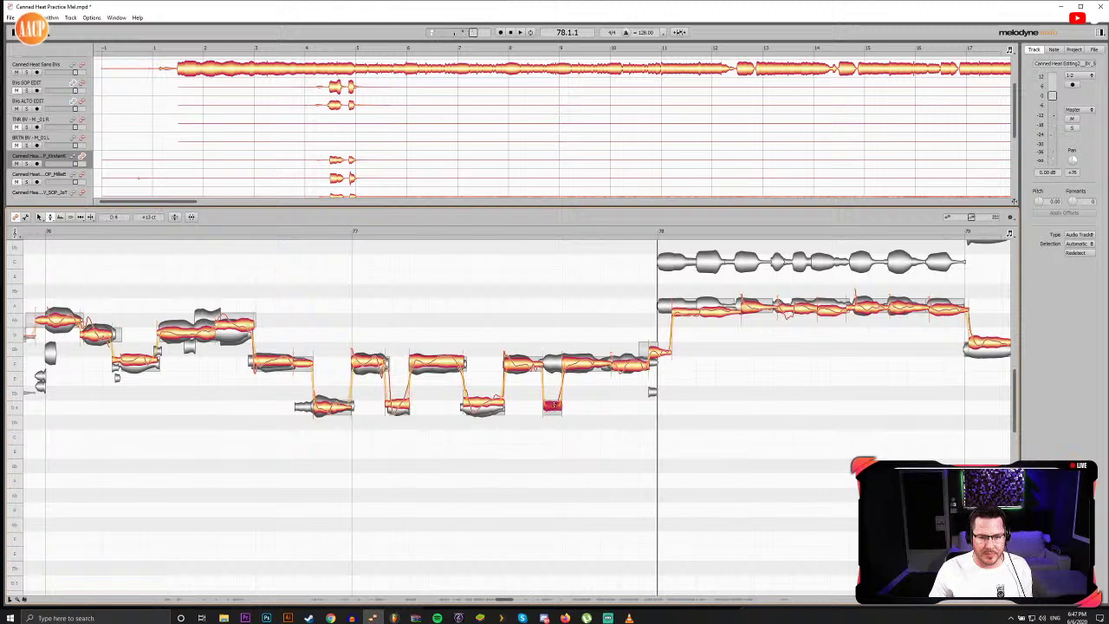
pyautogui.click(356, 230)
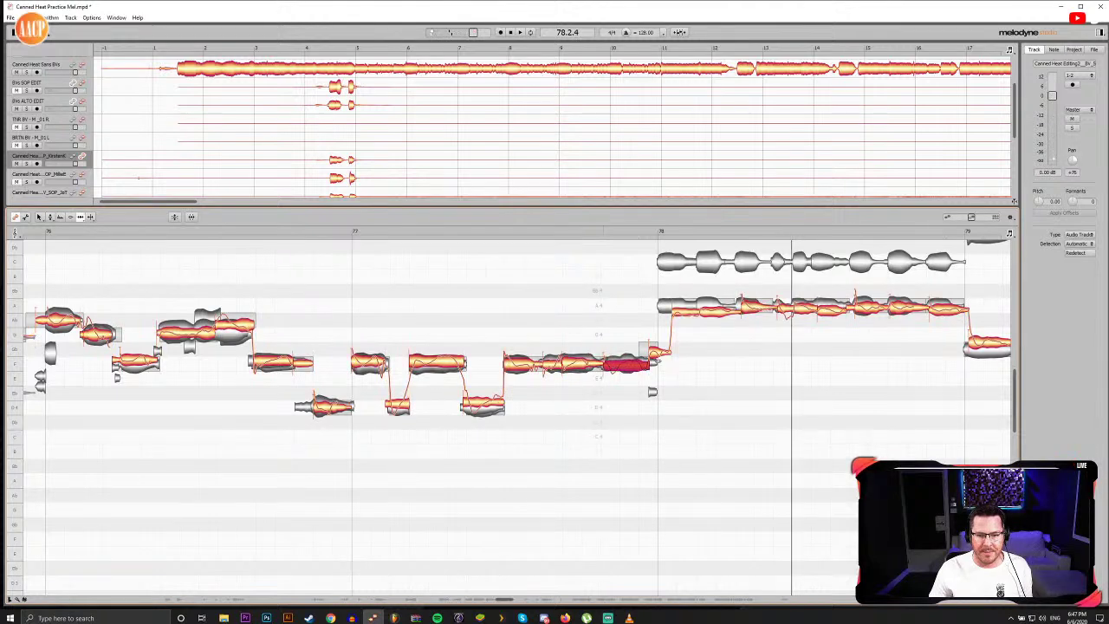
# Step: Start the first long note of bar 78 on the downbeat, end the last F 4 note before it earlier, and replay
pyautogui.click(684, 311)
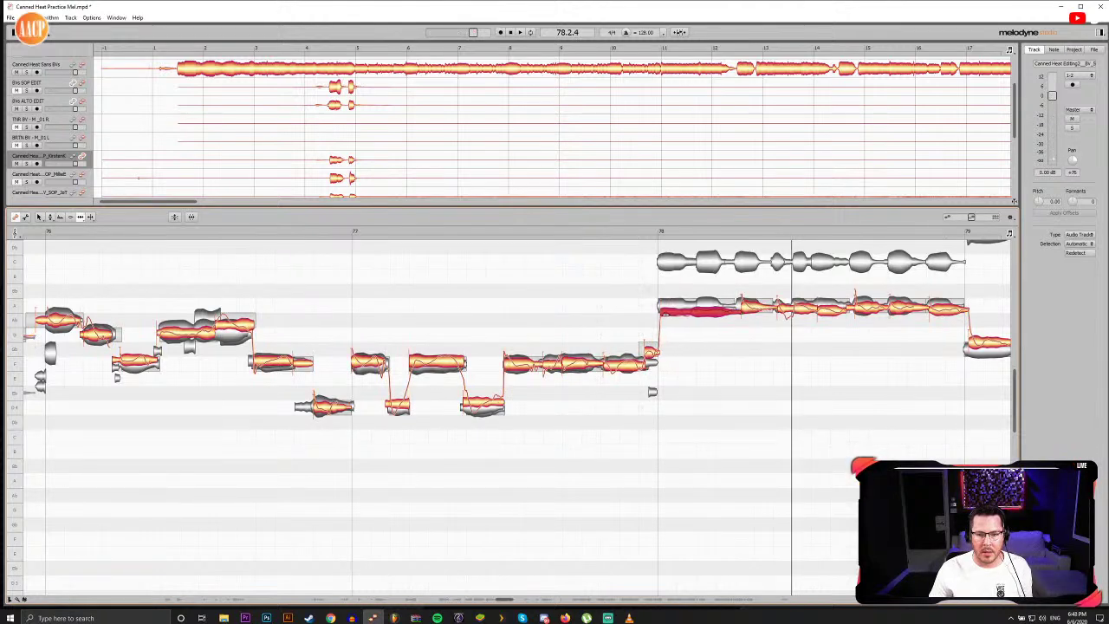
pyautogui.moveTo(638, 231); pyautogui.dragTo(675, 231)
pyautogui.click(642, 366)
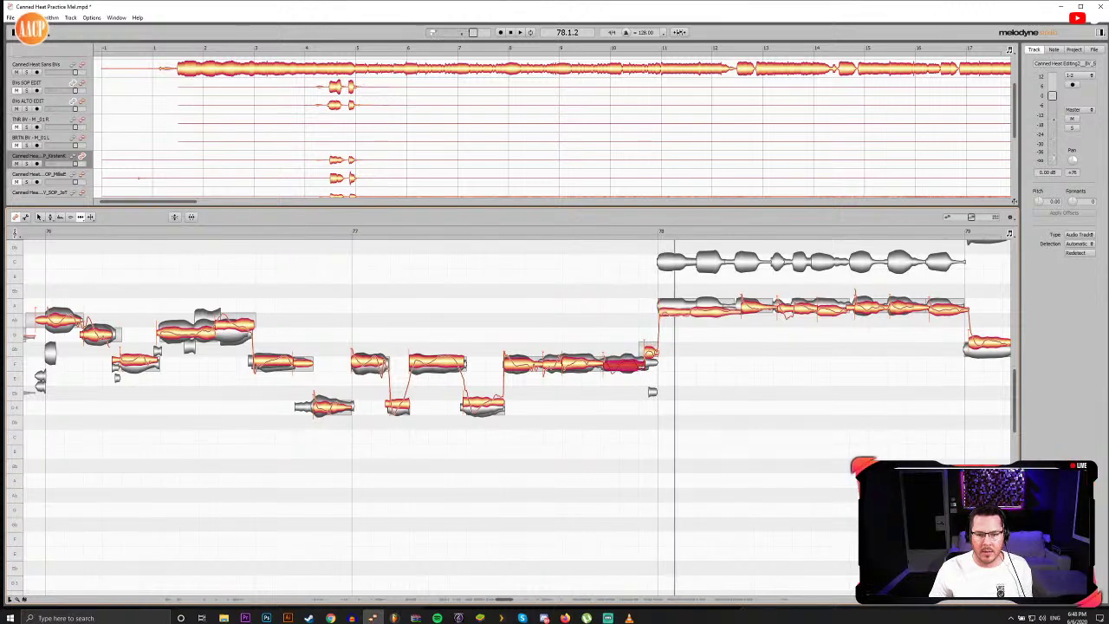
pyautogui.click(611, 232)
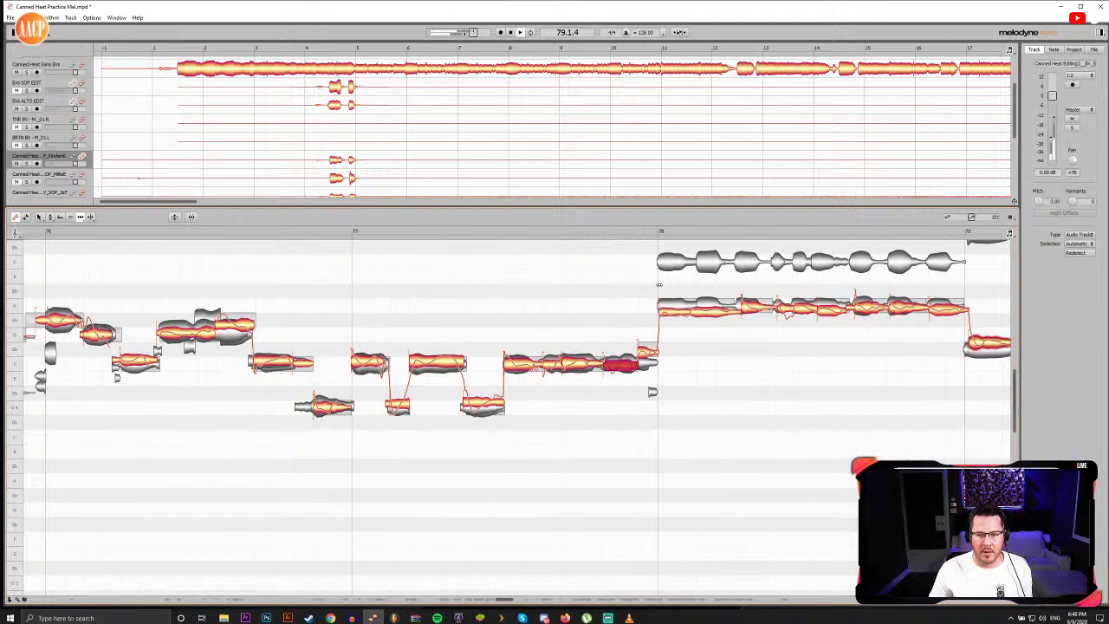
# Step: Snap the timing and pitch of all bar 78 notes and the first note of bar 79
pyautogui.moveTo(680, 280); pyautogui.dragTo(984, 374)
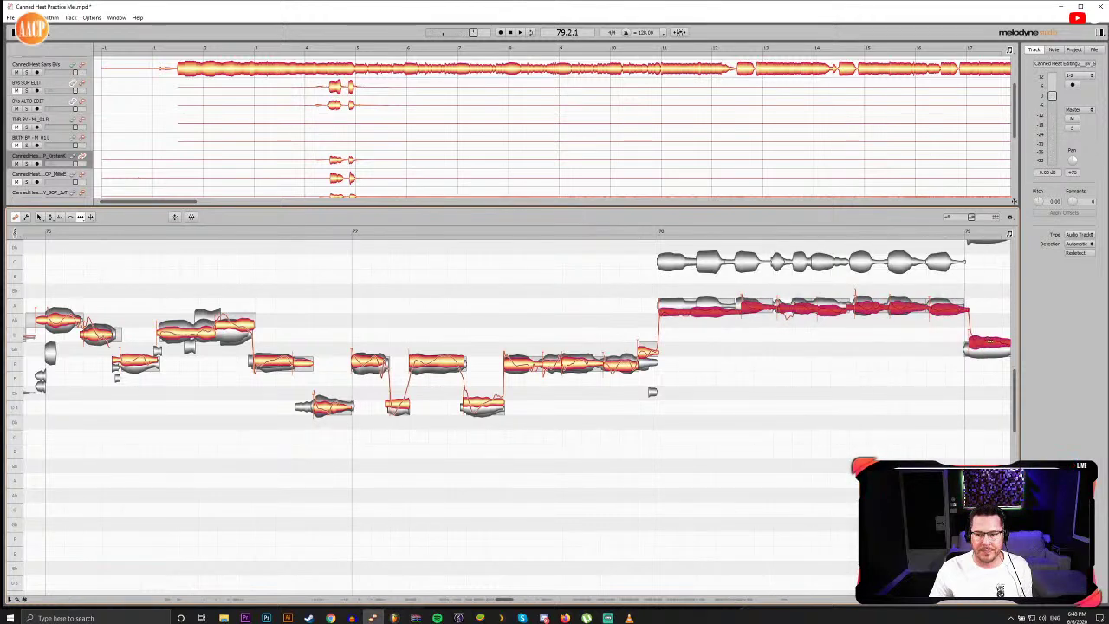
pyautogui.click(968, 387)
pyautogui.moveTo(699, 289); pyautogui.dragTo(979, 386)
pyautogui.click(845, 382)
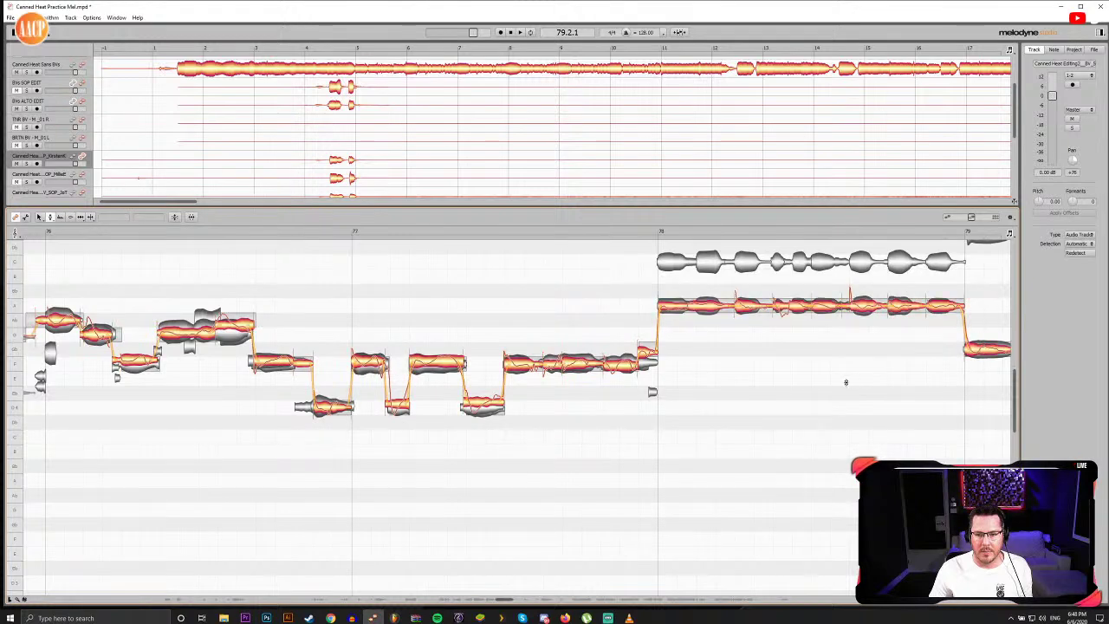
# Step: Play back bars 75 to 79 to check the edited notes against the reference vocals
pyautogui.click(657, 233)
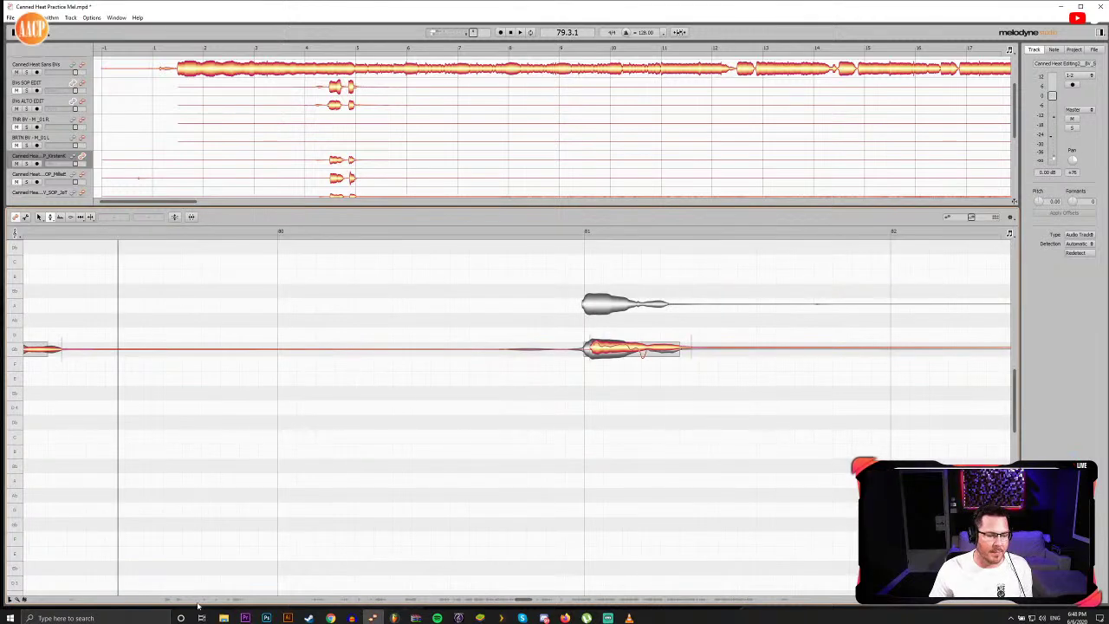
pyautogui.moveTo(523, 601); pyautogui.dragTo(502, 602)
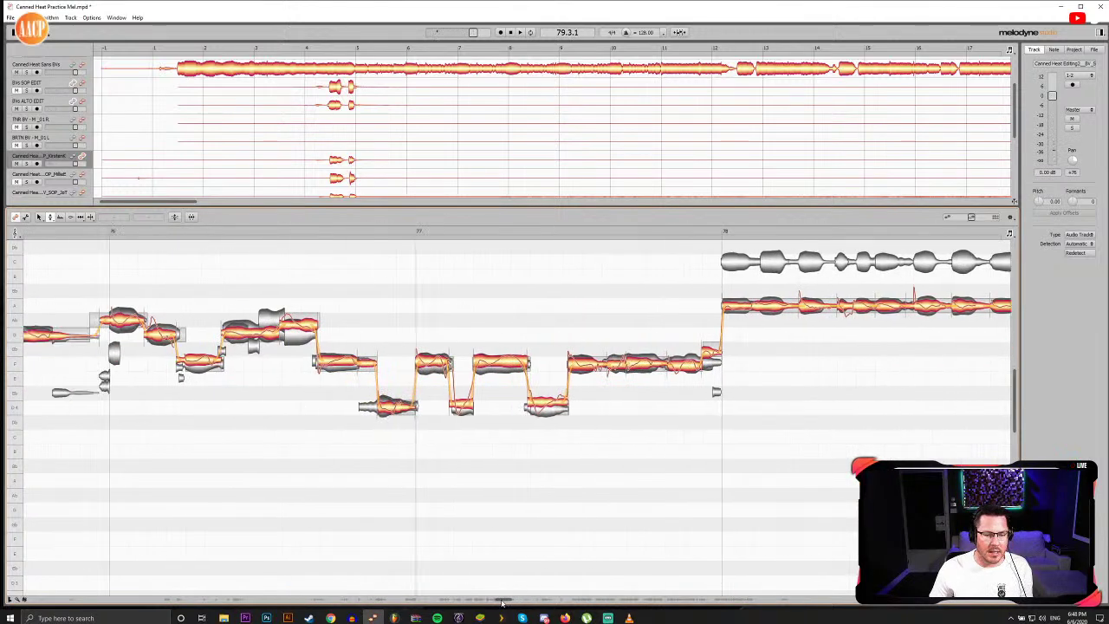
pyautogui.click(106, 232)
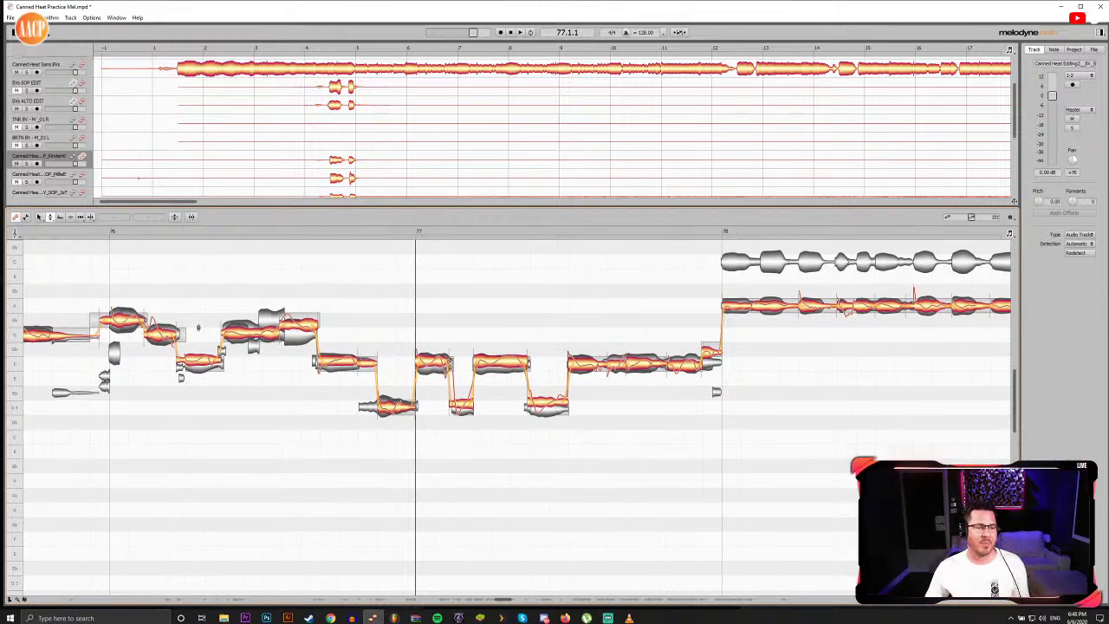
pyautogui.click(74, 231)
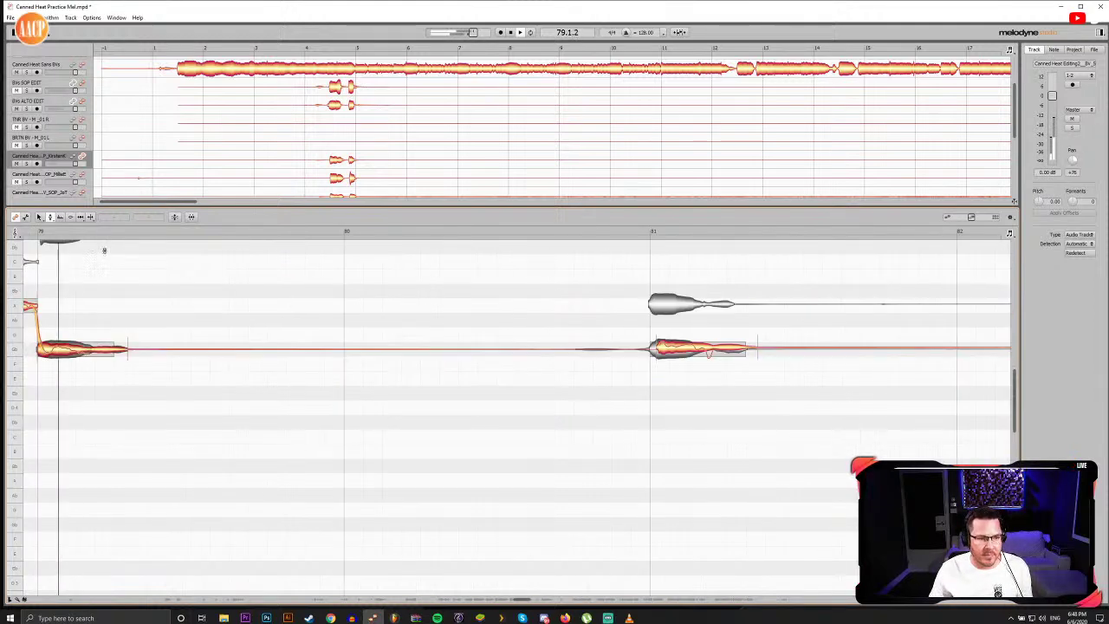
pyautogui.moveTo(525, 599); pyautogui.dragTo(498, 599)
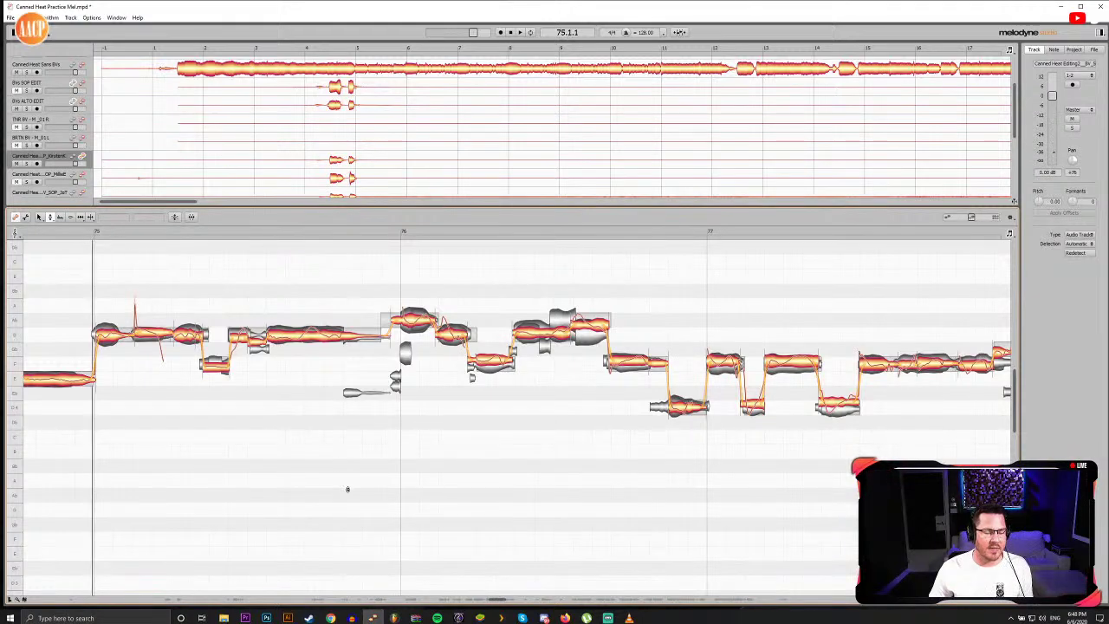
# Step: Start bar 75's short G note after the low note slightly earlier, replaying the phrase to check it
pyautogui.press('space')
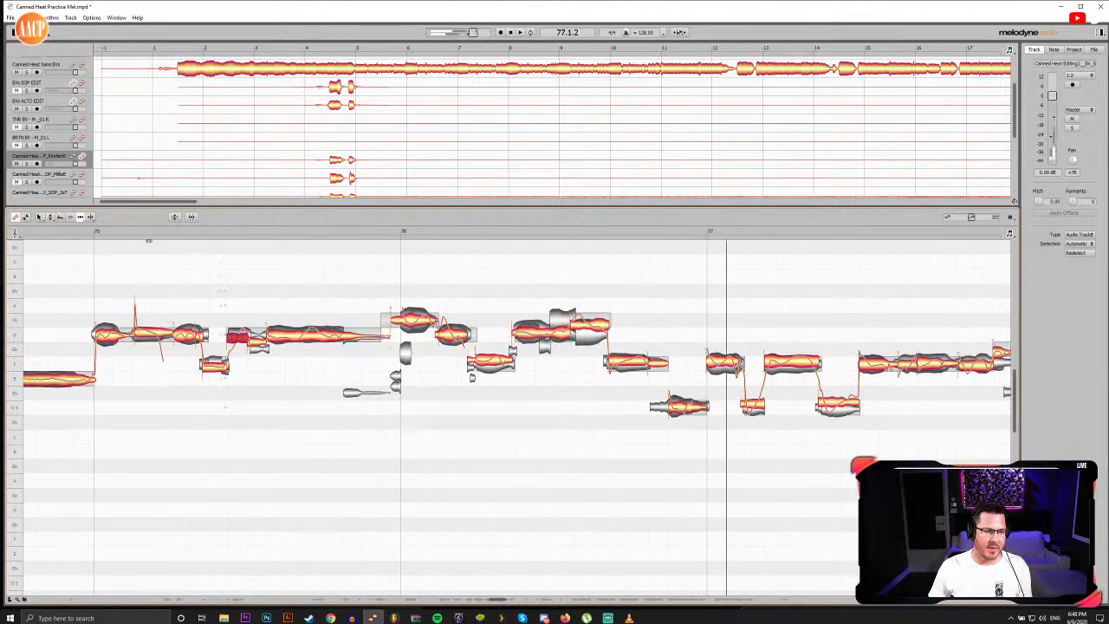
pyautogui.click(146, 231)
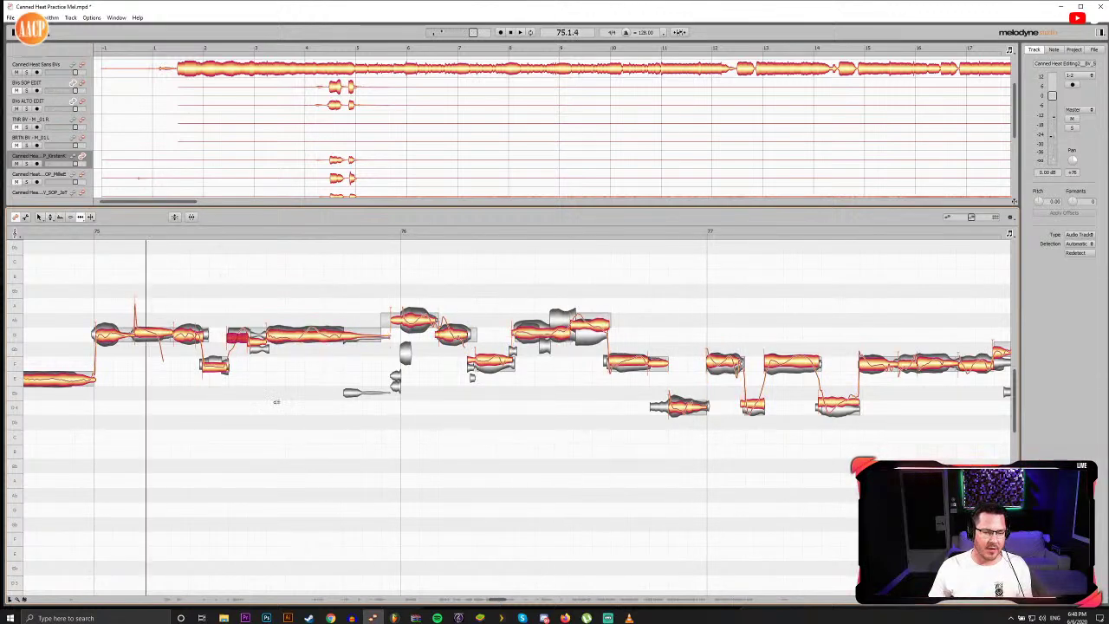
pyautogui.press('space')
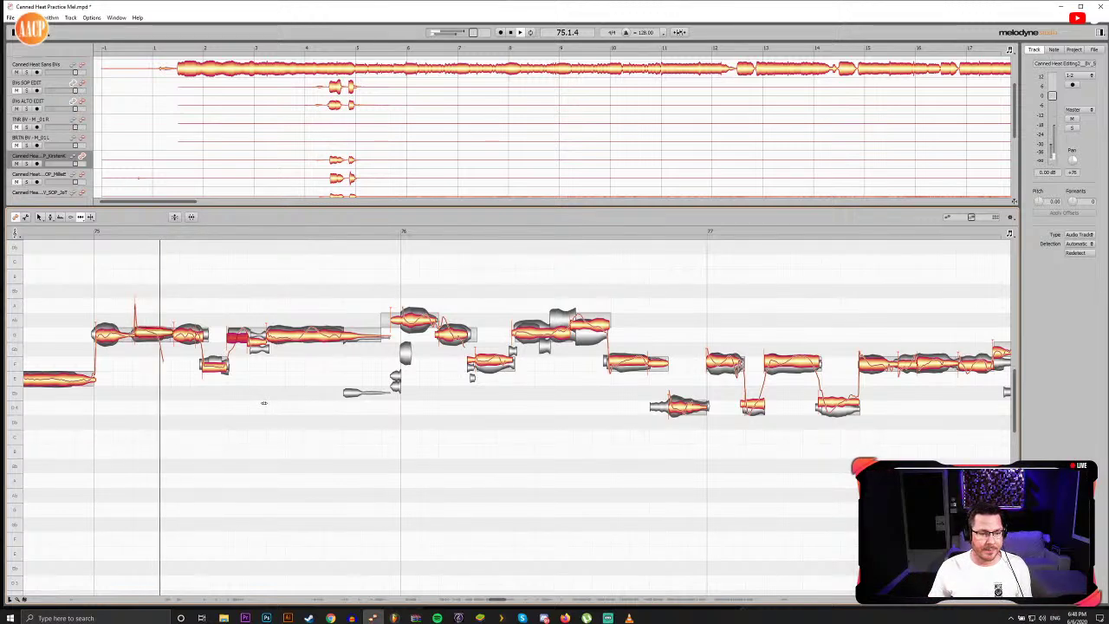
pyautogui.moveTo(195, 232); pyautogui.dragTo(245, 232)
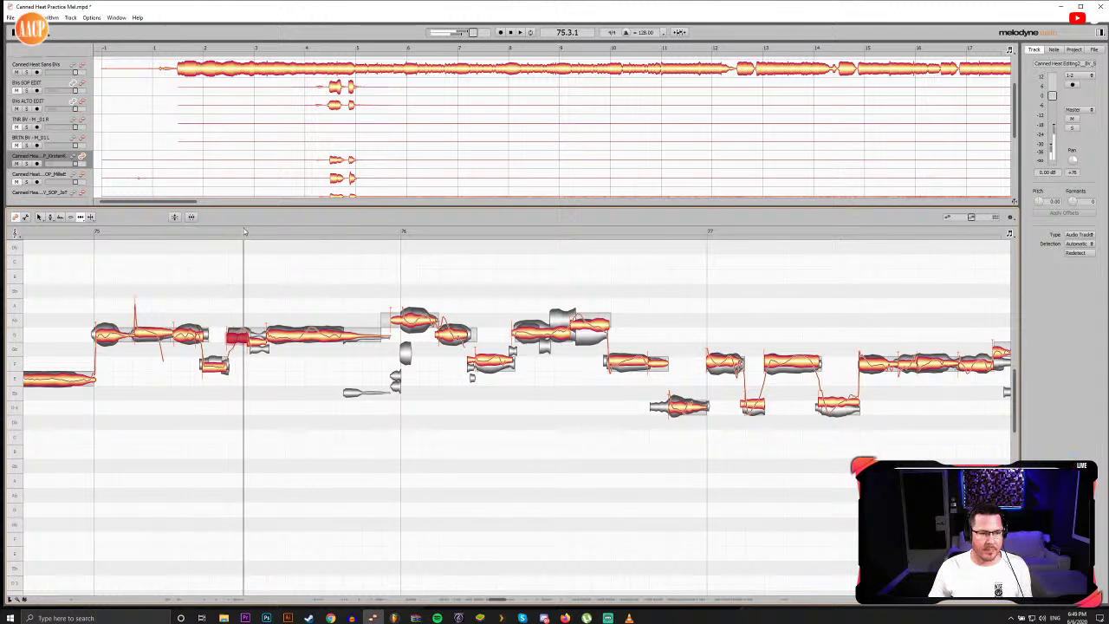
pyautogui.click(197, 236)
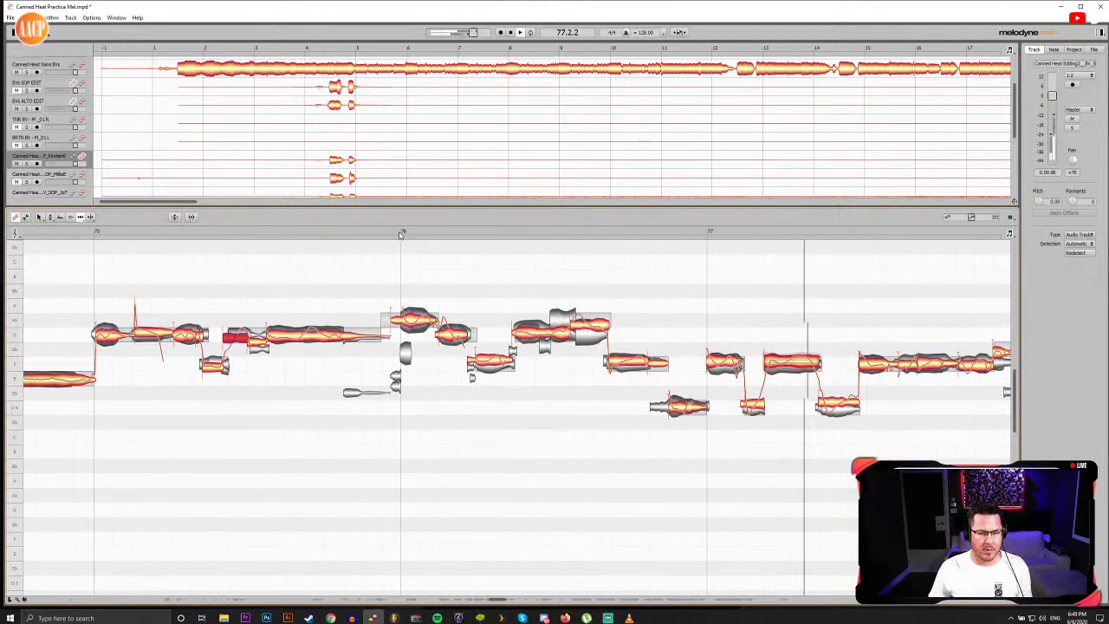
# Step: Snap the start of the bar 81 note to the downbeat and listen to it
pyautogui.moveTo(498, 599); pyautogui.dragTo(539, 598)
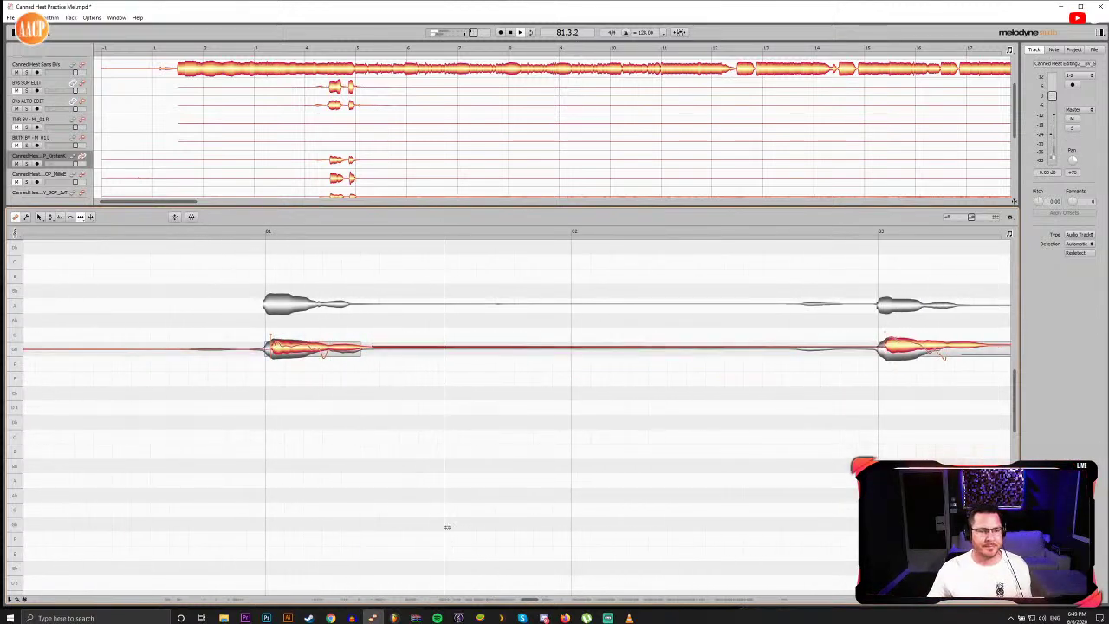
pyautogui.click(297, 340)
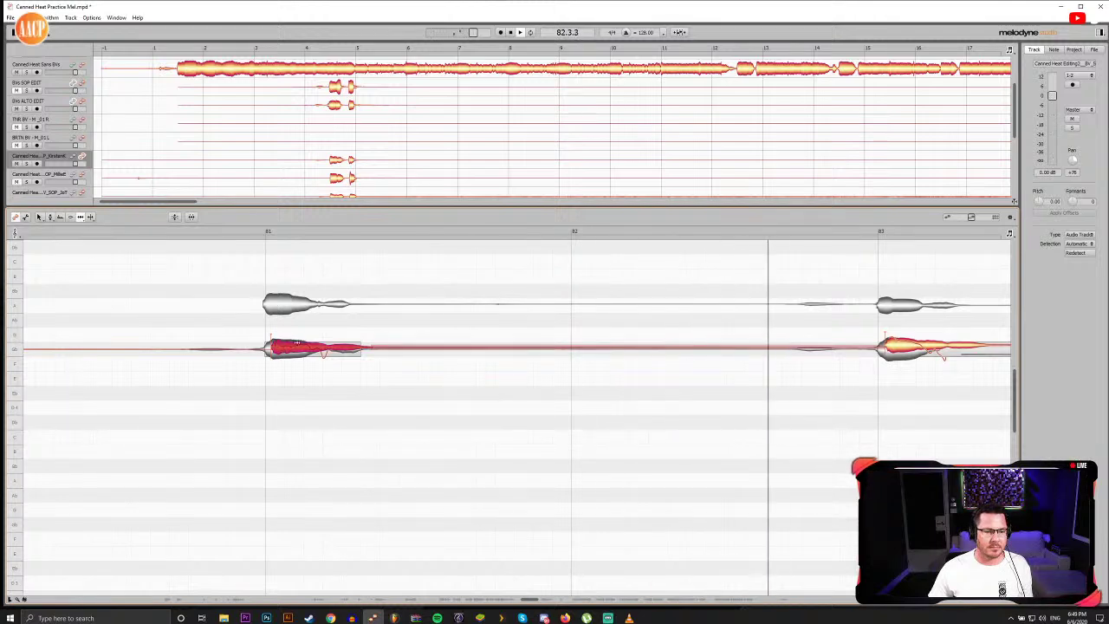
pyautogui.click(264, 232)
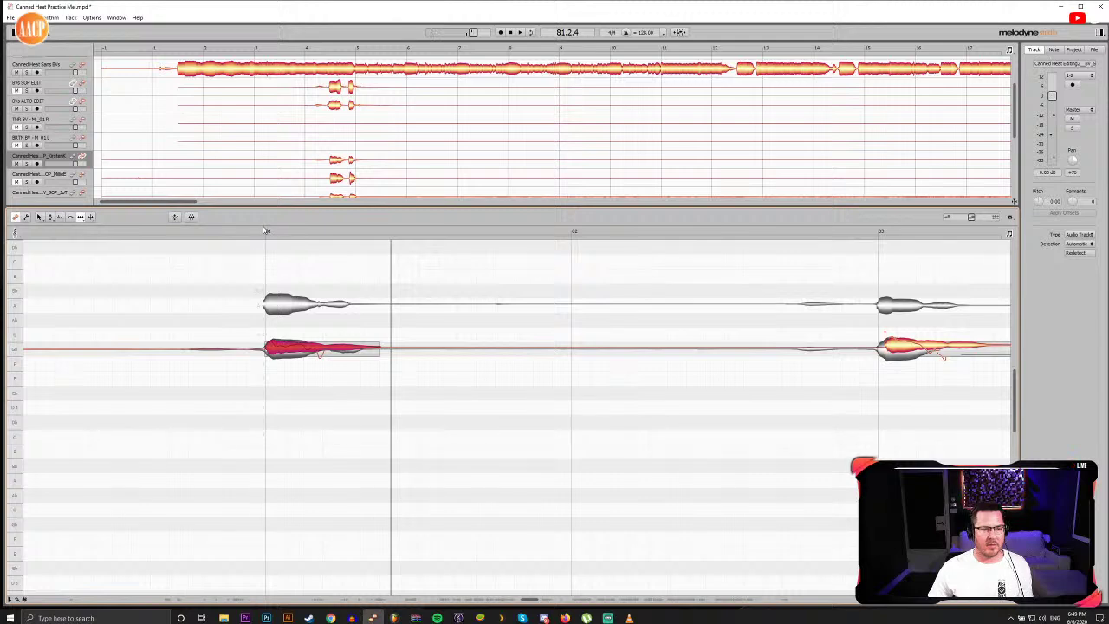
pyautogui.press('space')
pyautogui.press('space')
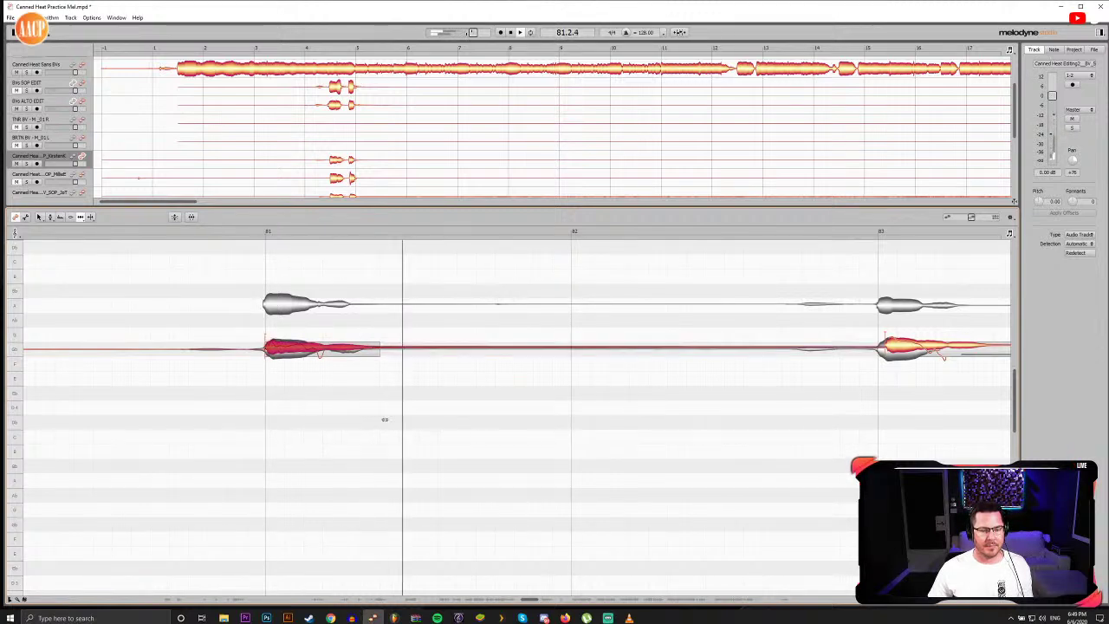
# Step: Separate the tail of the bar 81 note at its pitch dip and shift the tail slightly later
pyautogui.doubleClick(323, 348)
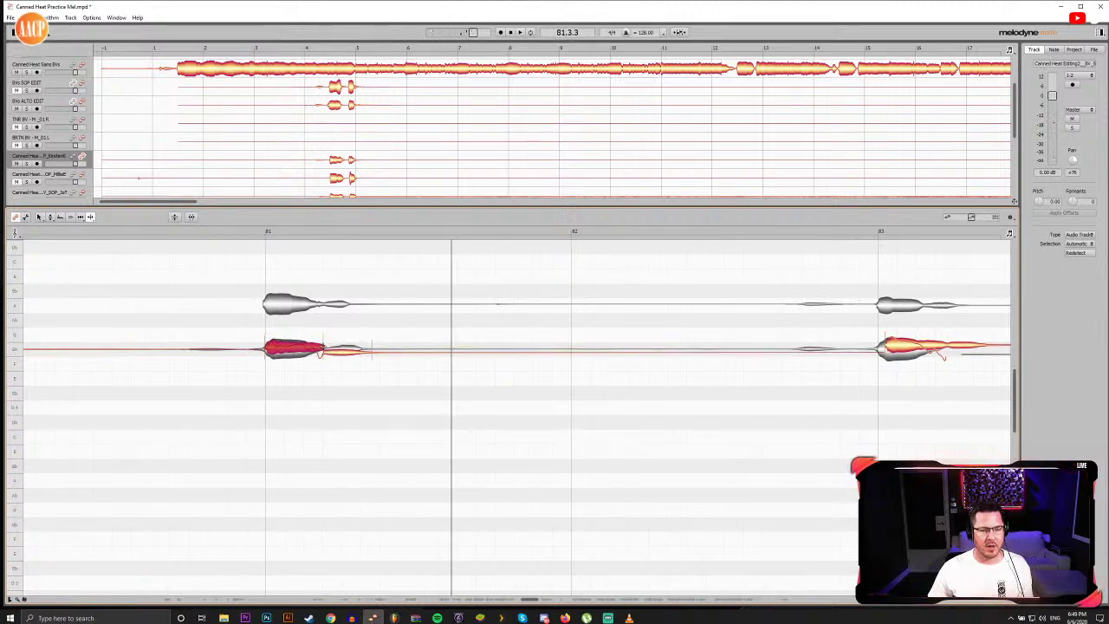
pyautogui.press('F5')
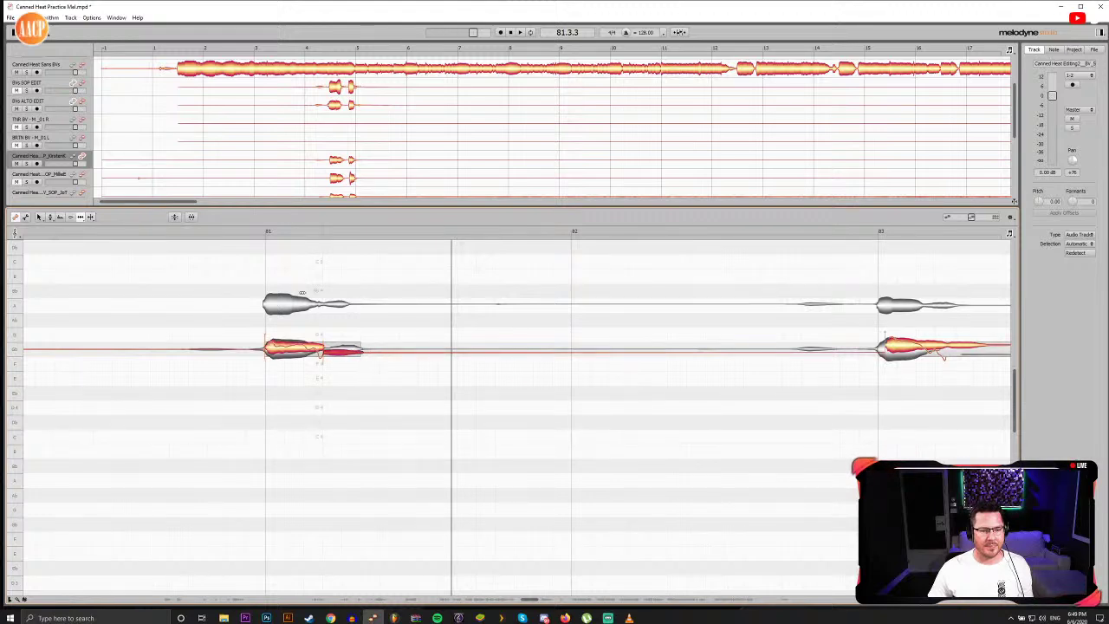
pyautogui.press('space')
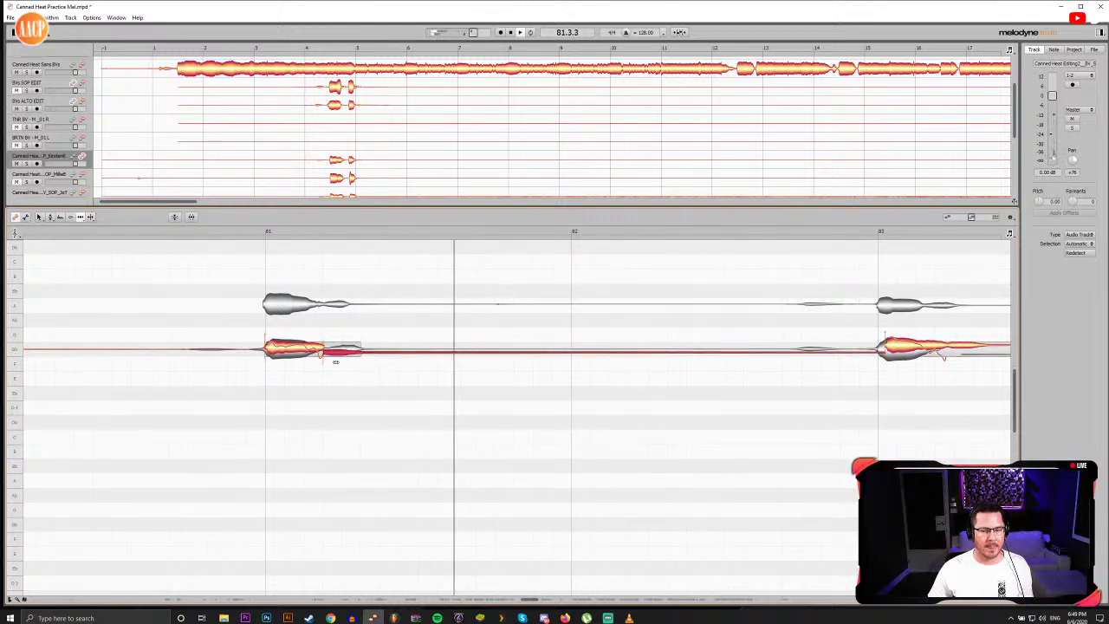
pyautogui.moveTo(335, 352); pyautogui.dragTo(340, 353)
pyautogui.press('space')
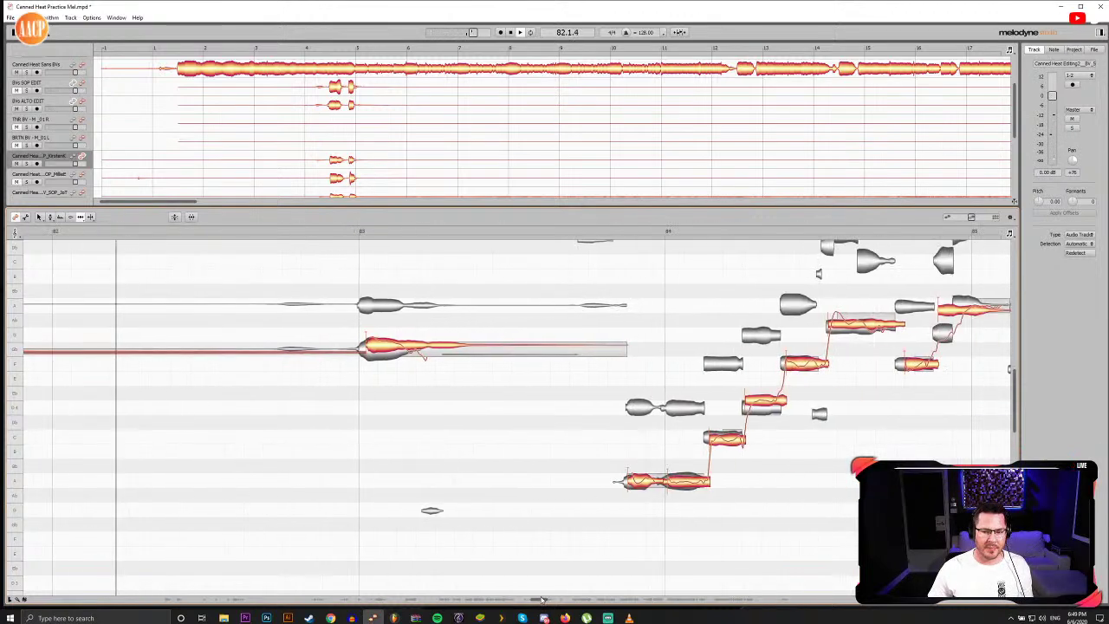
# Step: Snap the bar 83 note to the downbeat, separate its long tail, start the tail slightly earlier, and replay
pyautogui.click(400, 344)
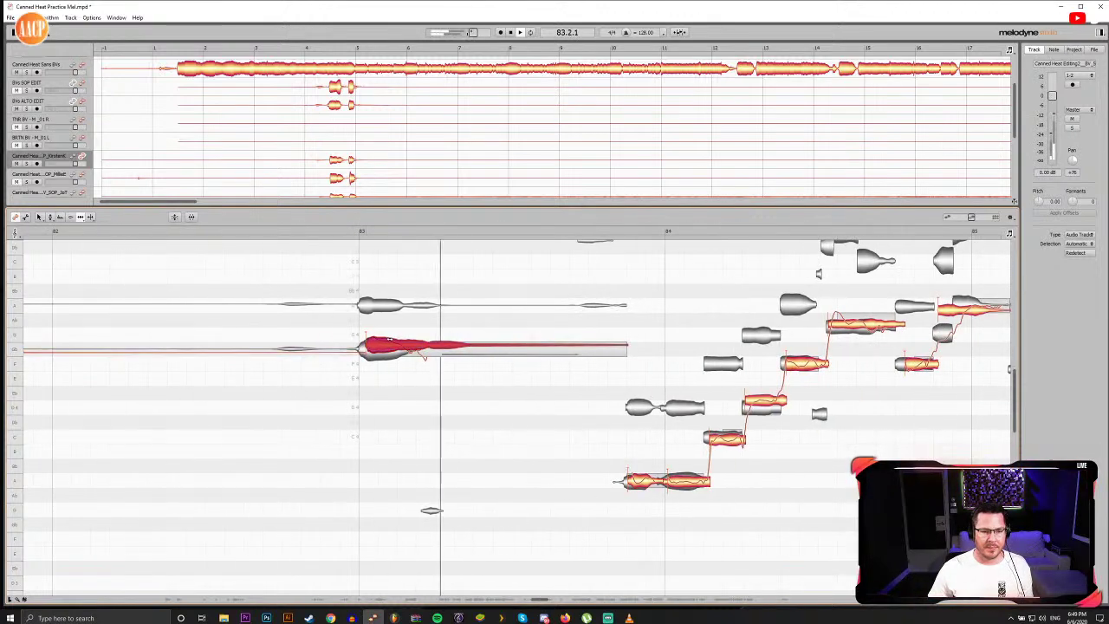
pyautogui.doubleClick(423, 347)
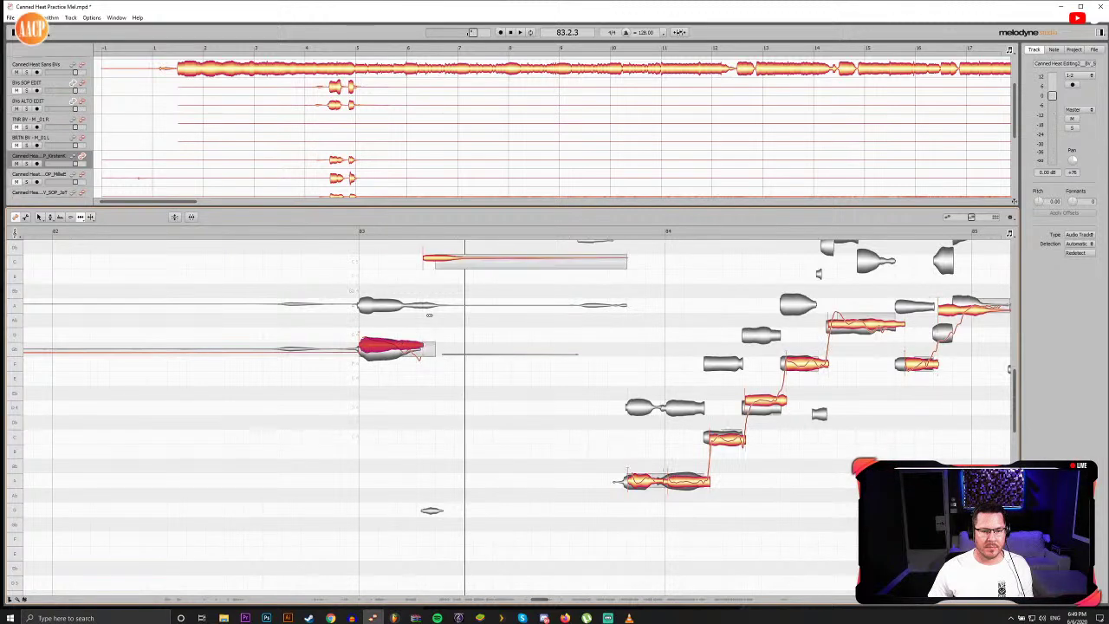
pyautogui.click(427, 258)
pyautogui.doubleClick(354, 231)
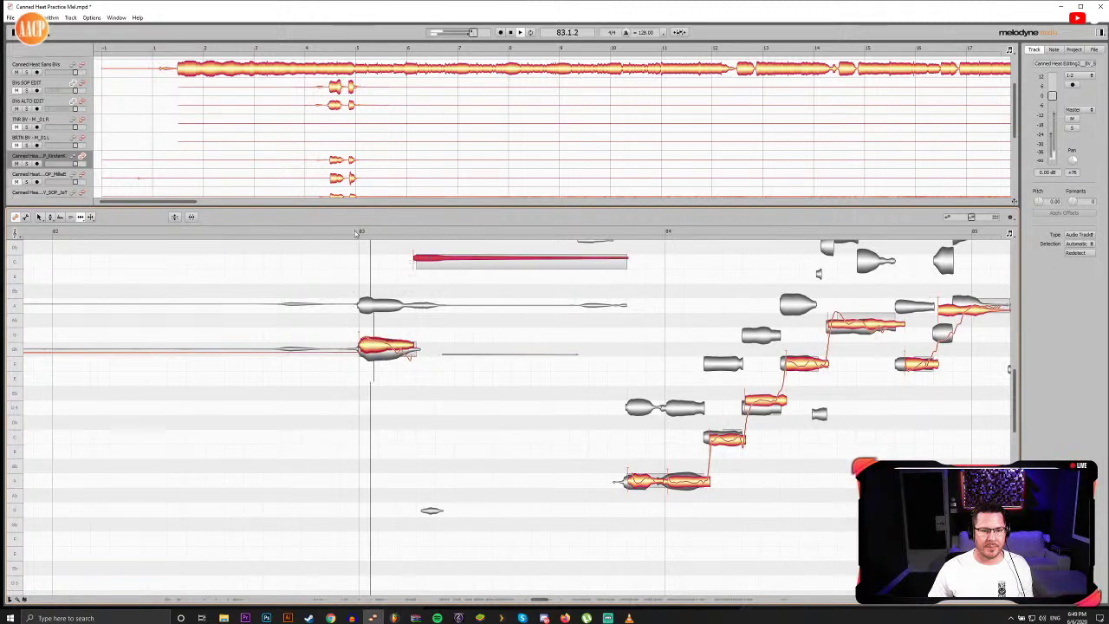
# Step: Center the first bar 83 note's pitch on the reference, start it slightly earlier, and replay
pyautogui.doubleClick(349, 231)
pyautogui.press('F2')
pyautogui.click(378, 347)
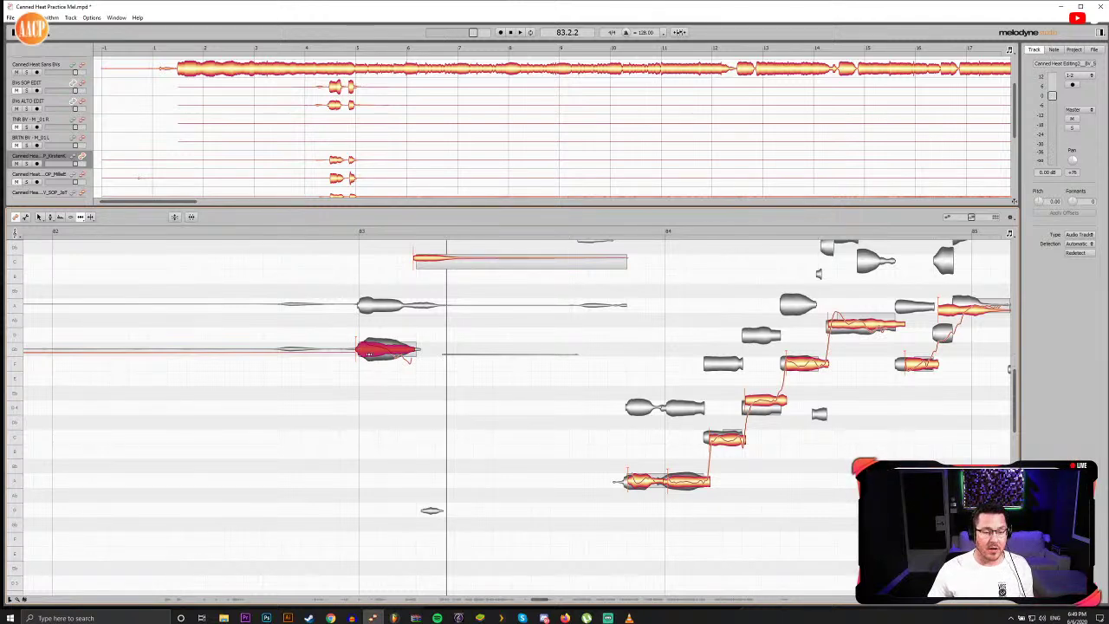
pyautogui.click(354, 242)
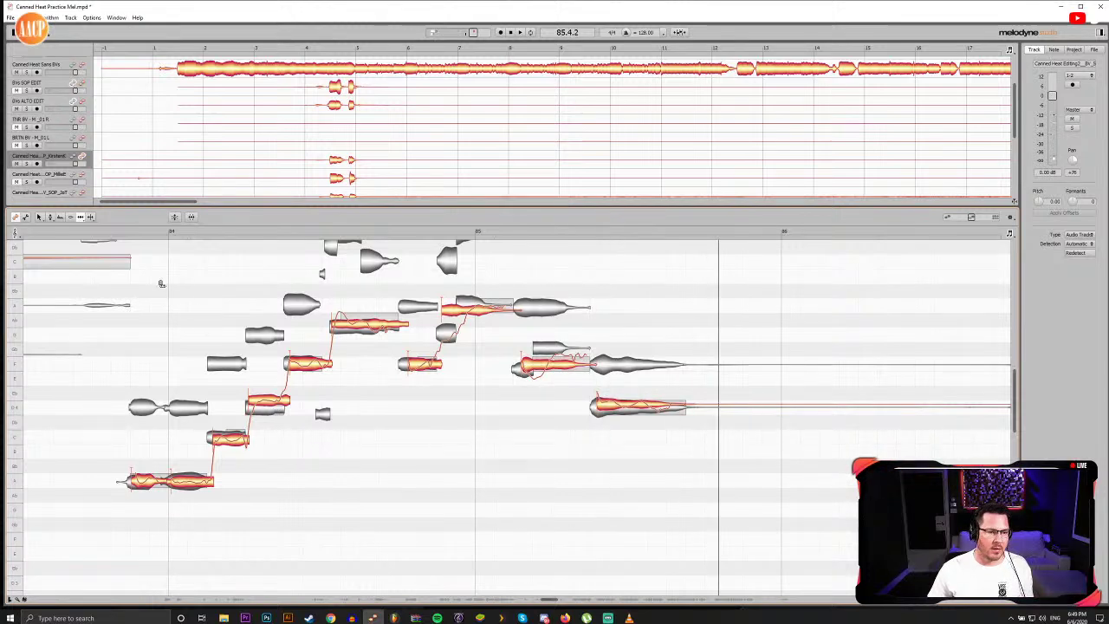
# Step: Snap the timing of all notes from the end of bar 83 through bar 85 and play the phrase
pyautogui.moveTo(161, 283); pyautogui.dragTo(655, 514)
pyautogui.doubleClick(627, 407)
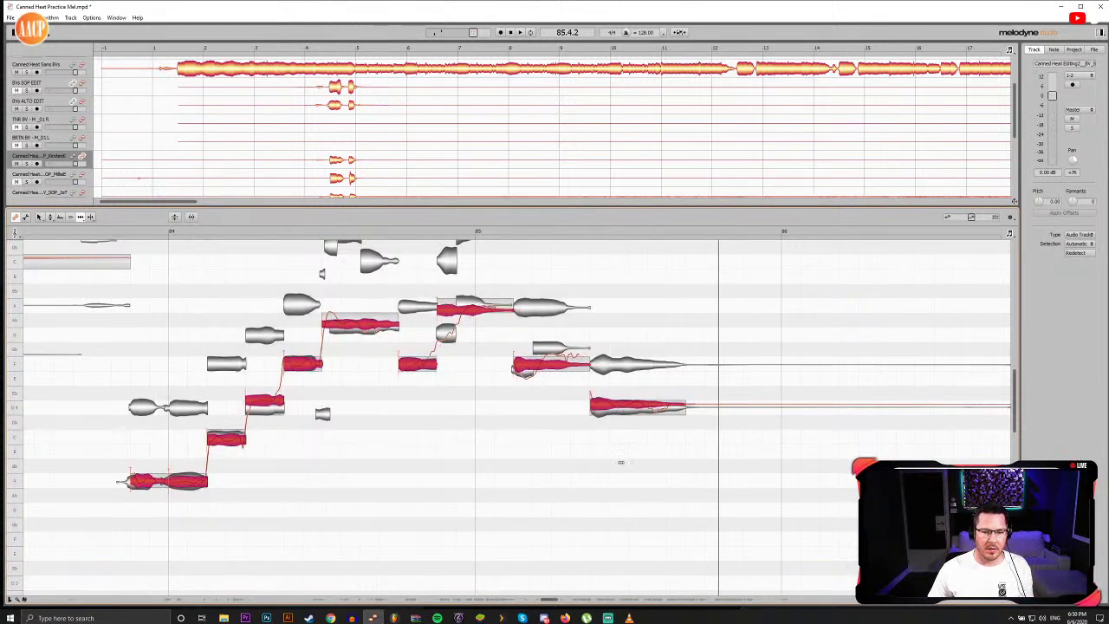
pyautogui.click(621, 461)
pyautogui.click(147, 232)
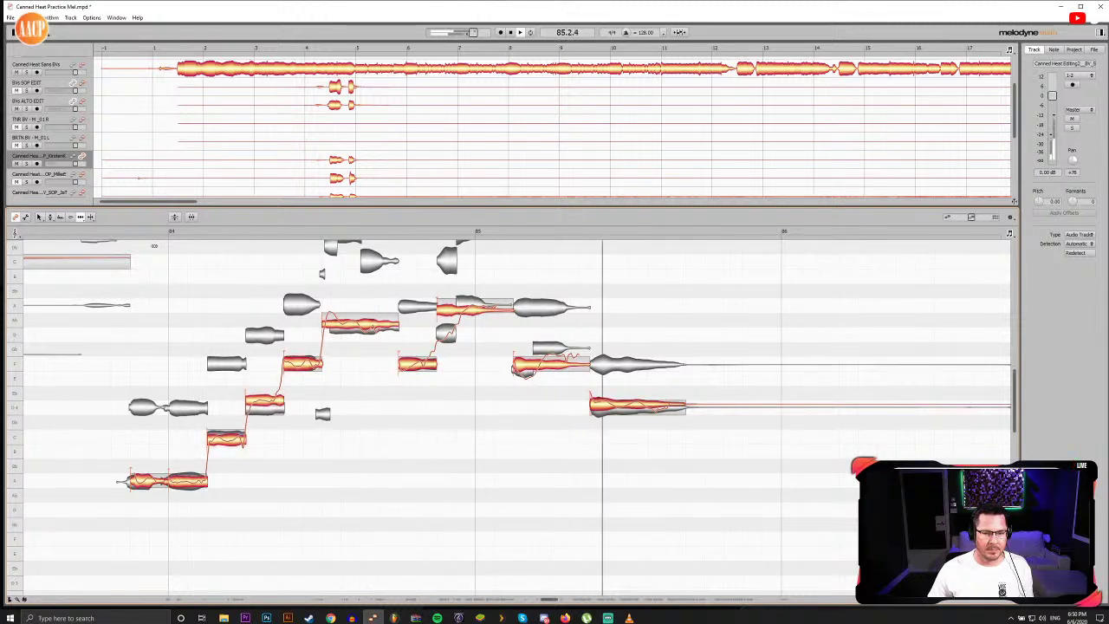
# Step: Split the blended notes in bars 84 and 85 where their pitch changes, matching the reference's separate notes
pyautogui.click(543, 367)
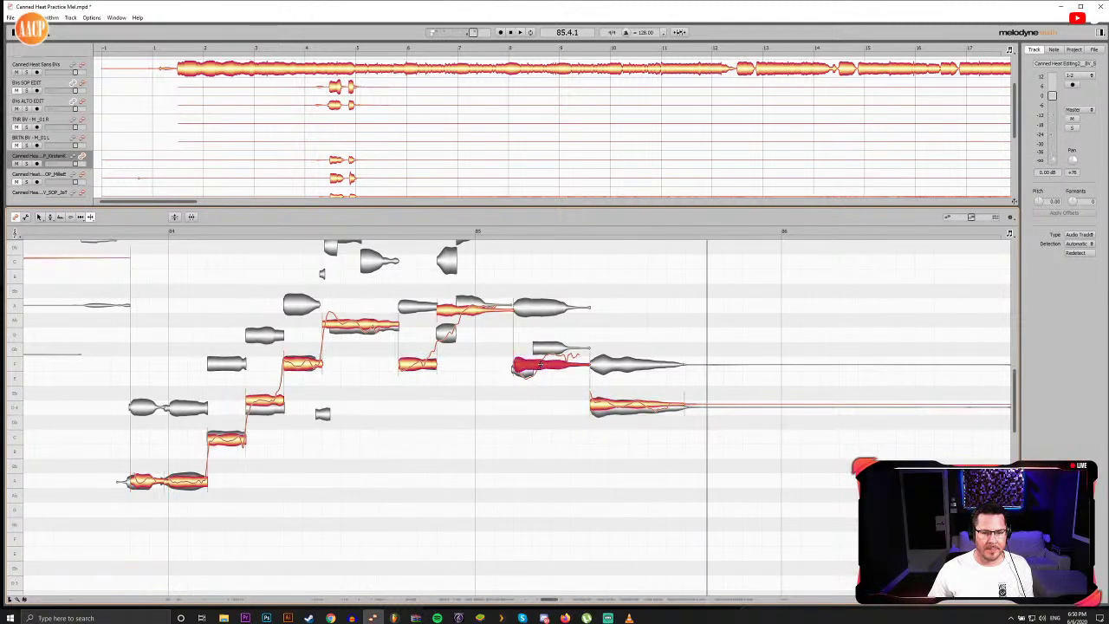
pyautogui.click(465, 312)
pyautogui.click(445, 335)
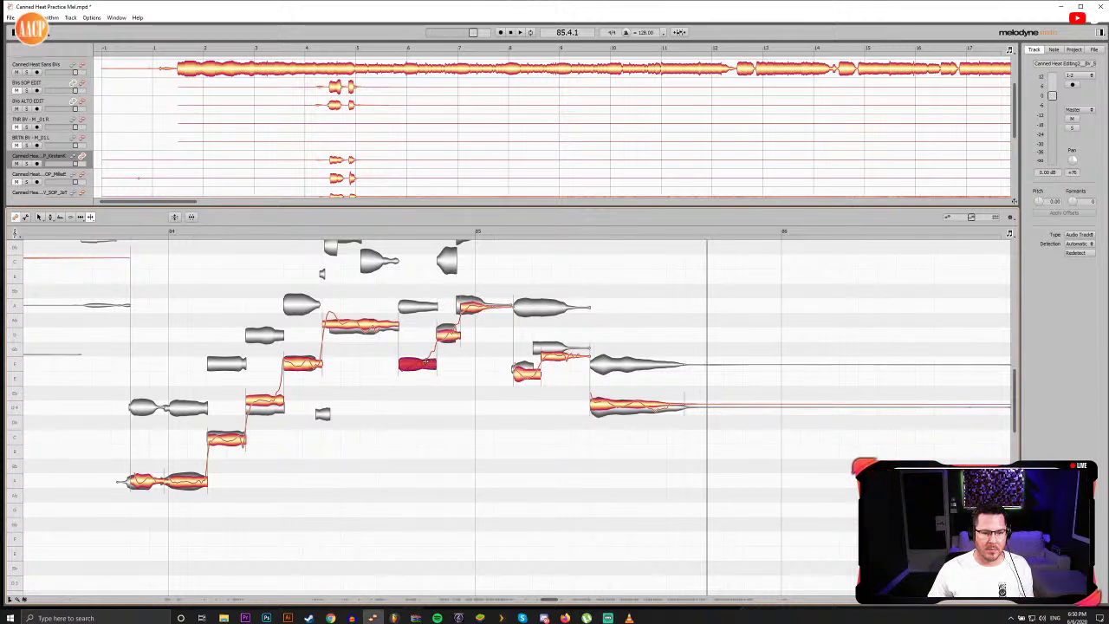
pyautogui.doubleClick(358, 324)
# Step: Snap the pitch of all notes from the end of bar 83 through bar 85 to the nearest semitone
pyautogui.press('F2')
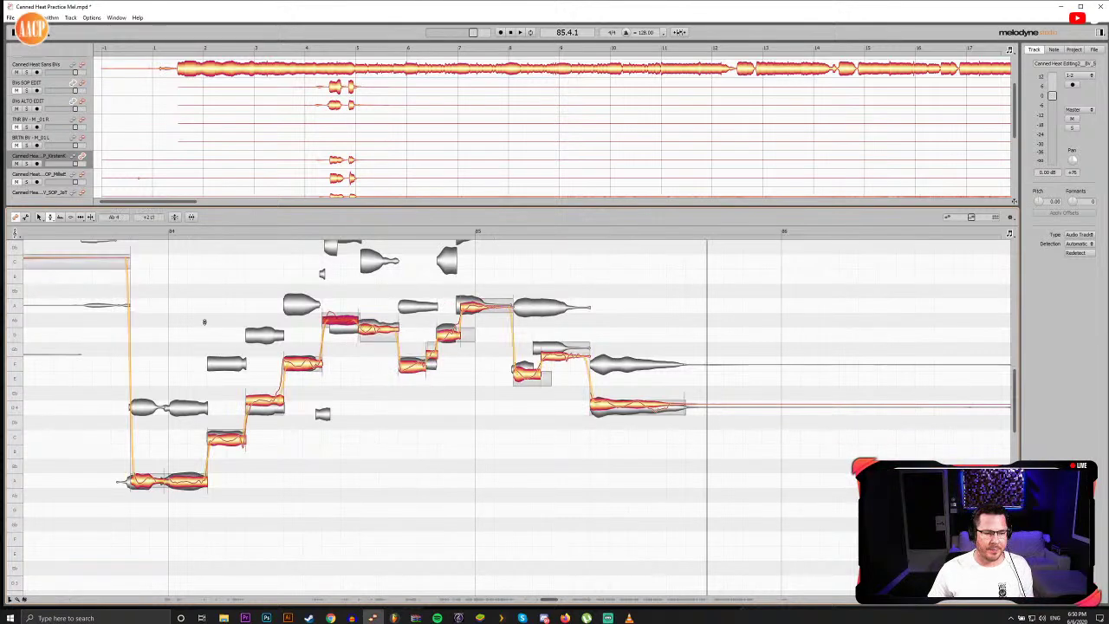
pyautogui.moveTo(524, 525); pyautogui.dragTo(637, 530)
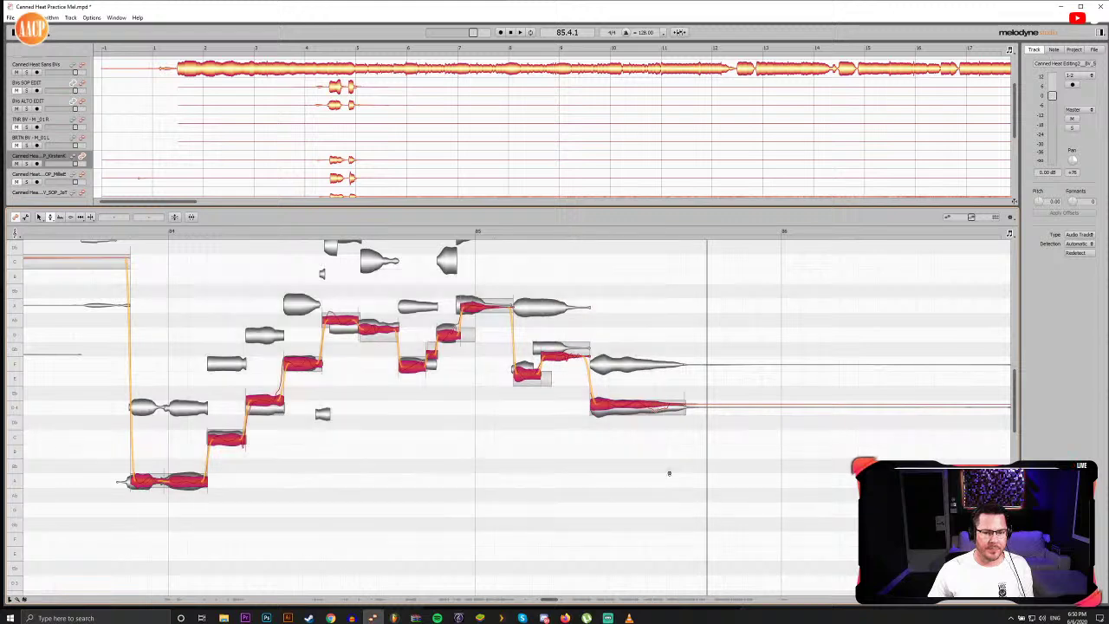
pyautogui.doubleClick(631, 405)
pyautogui.click(624, 435)
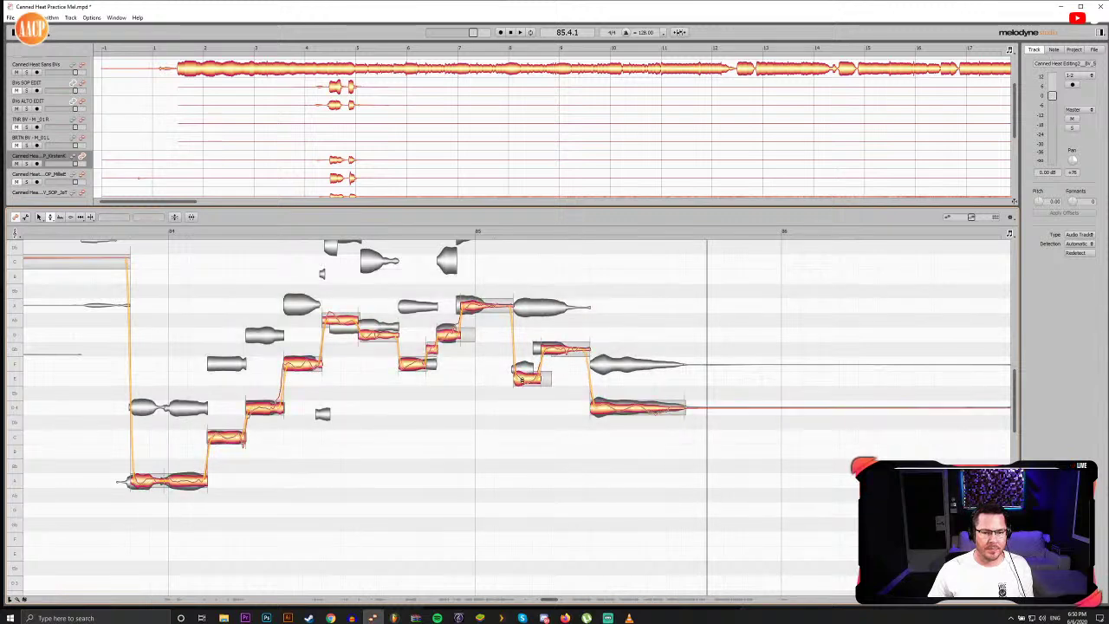
# Step: Raise the first short low note in bar 85 to F 4, replaying the bar to check it
pyautogui.moveTo(521, 379); pyautogui.dragTo(522, 375)
pyautogui.doubleClick(496, 233)
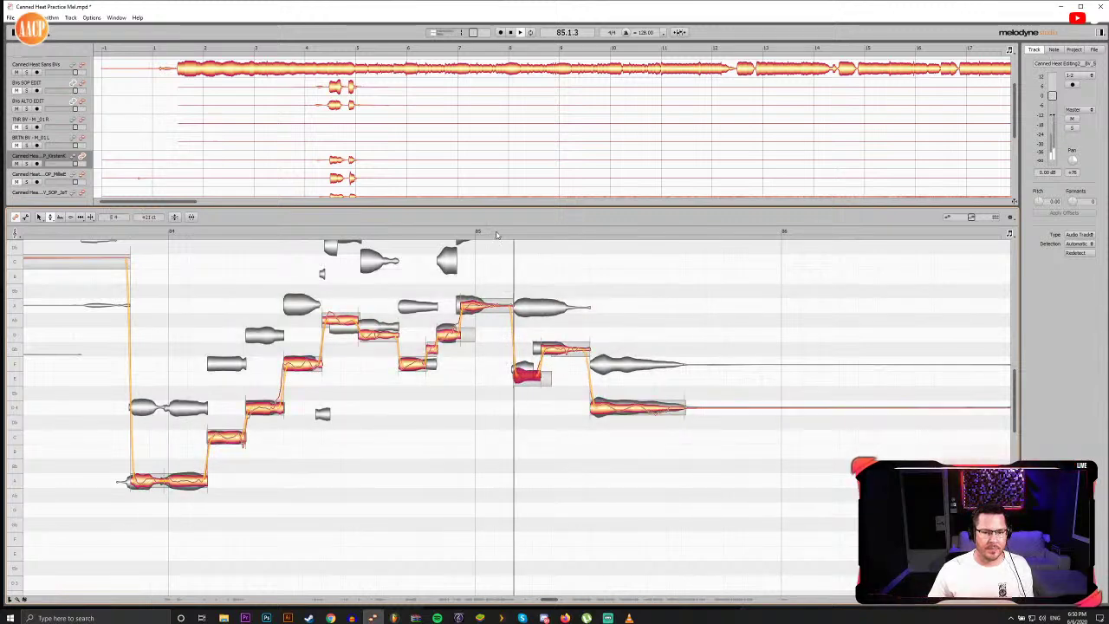
pyautogui.click(497, 233)
pyautogui.moveTo(544, 367); pyautogui.dragTo(545, 357)
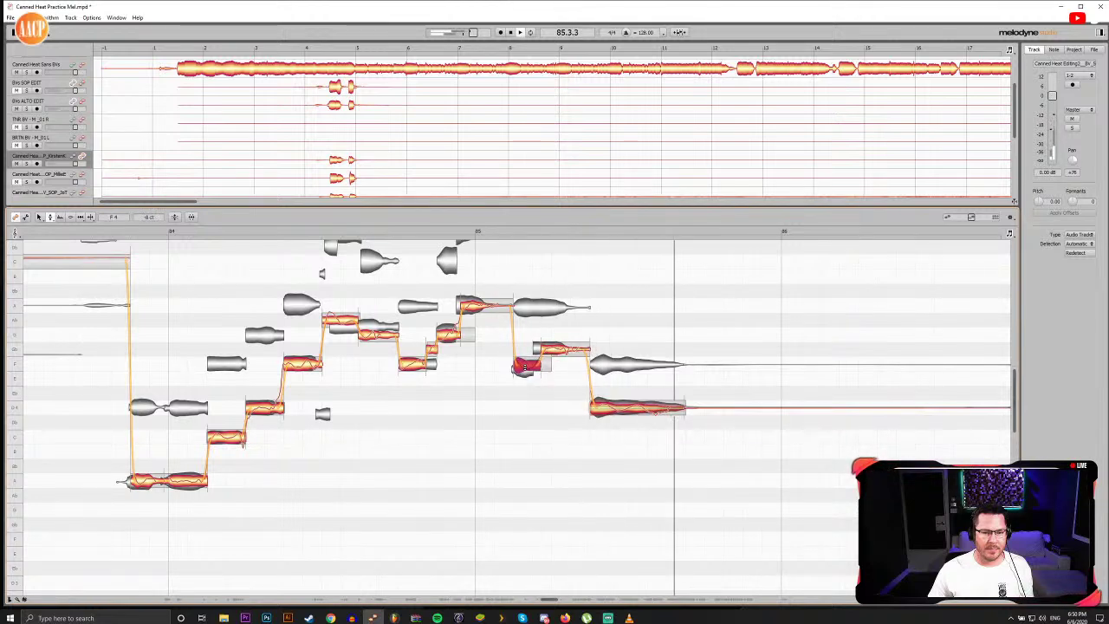
pyautogui.click(478, 232)
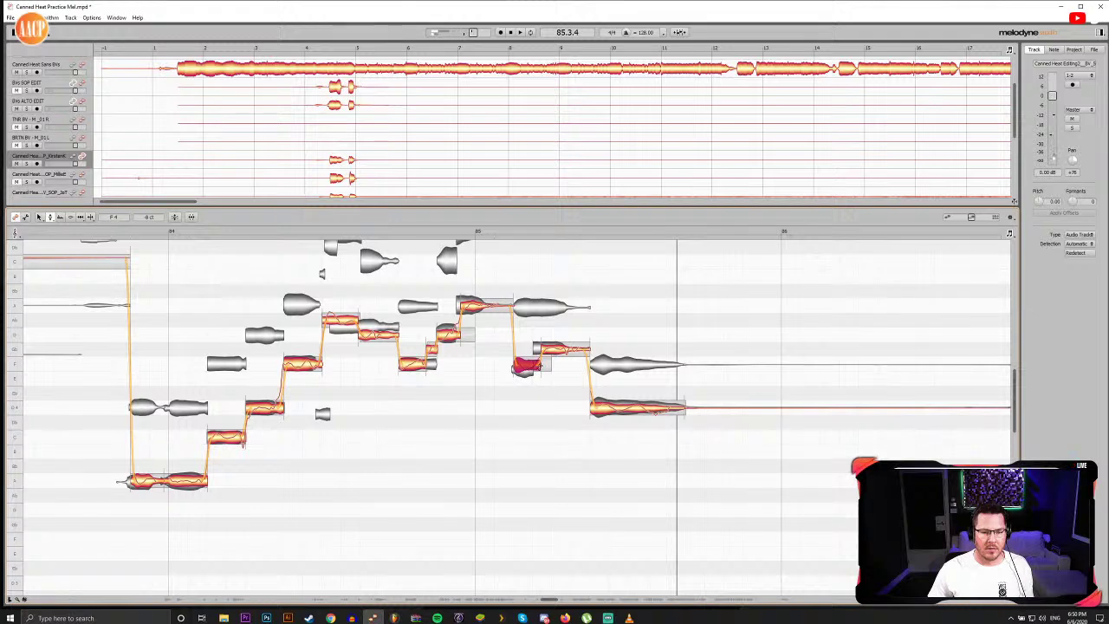
# Step: Try the note that tops the rising run in bar 84 at G 4, replaying it, and return it to Ab 4
pyautogui.doubleClick(105, 232)
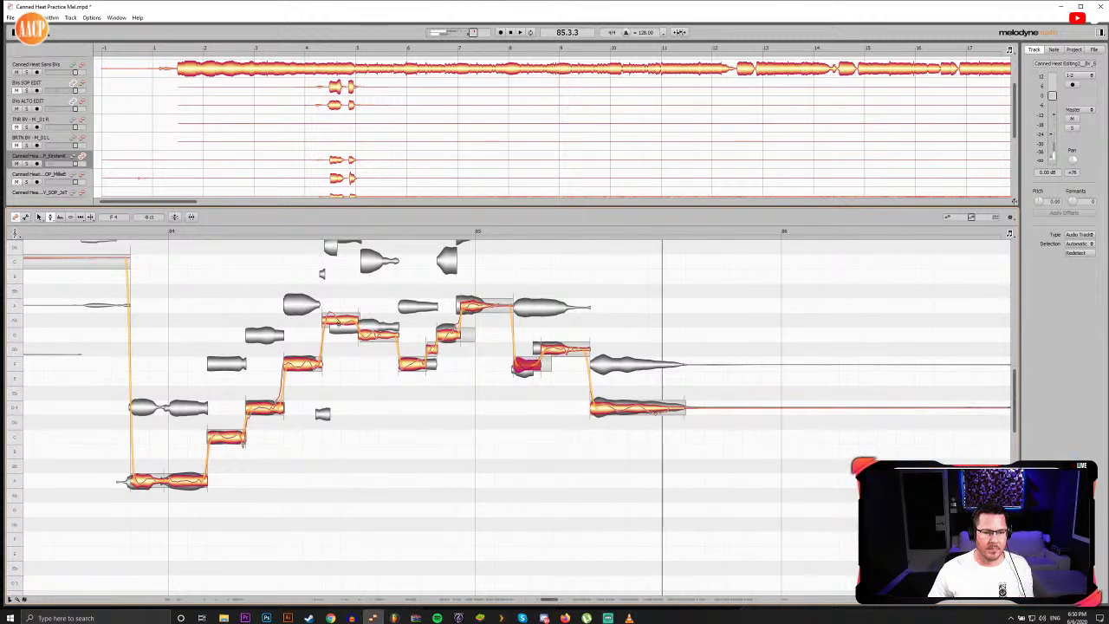
pyautogui.click(339, 321)
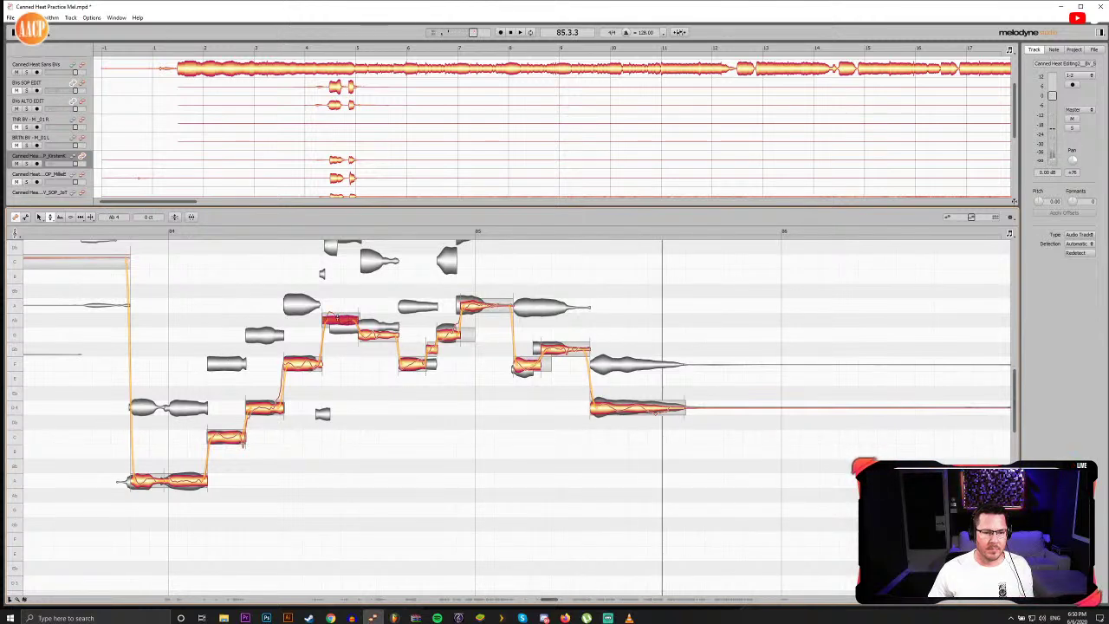
pyautogui.moveTo(340, 314)
pyautogui.mouseDown()
pyautogui.moveTo(341, 300)
pyautogui.moveTo(341, 328)
pyautogui.moveTo(340, 313)
pyautogui.mouseUp()
pyautogui.doubleClick(316, 231)
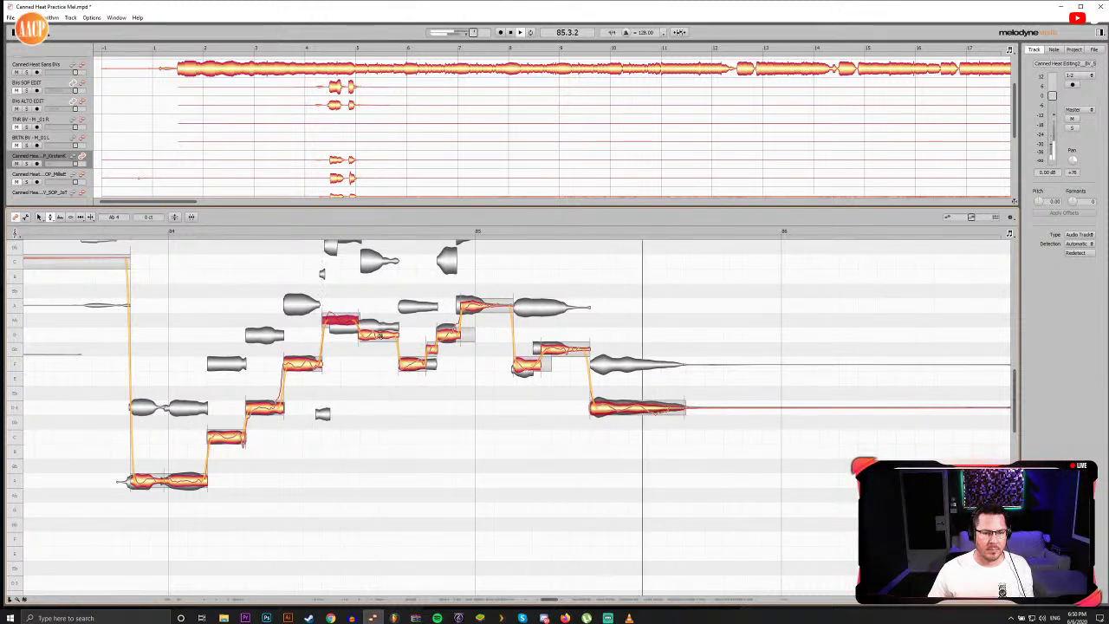
pyautogui.press('Down')
pyautogui.click(312, 231)
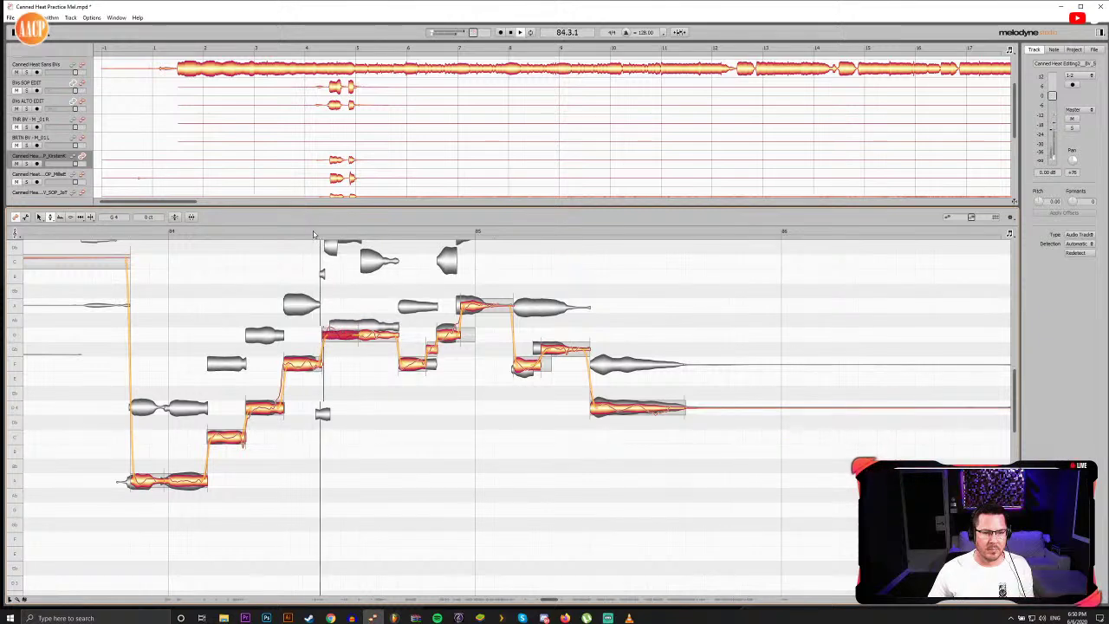
pyautogui.press('Up')
pyautogui.click(314, 232)
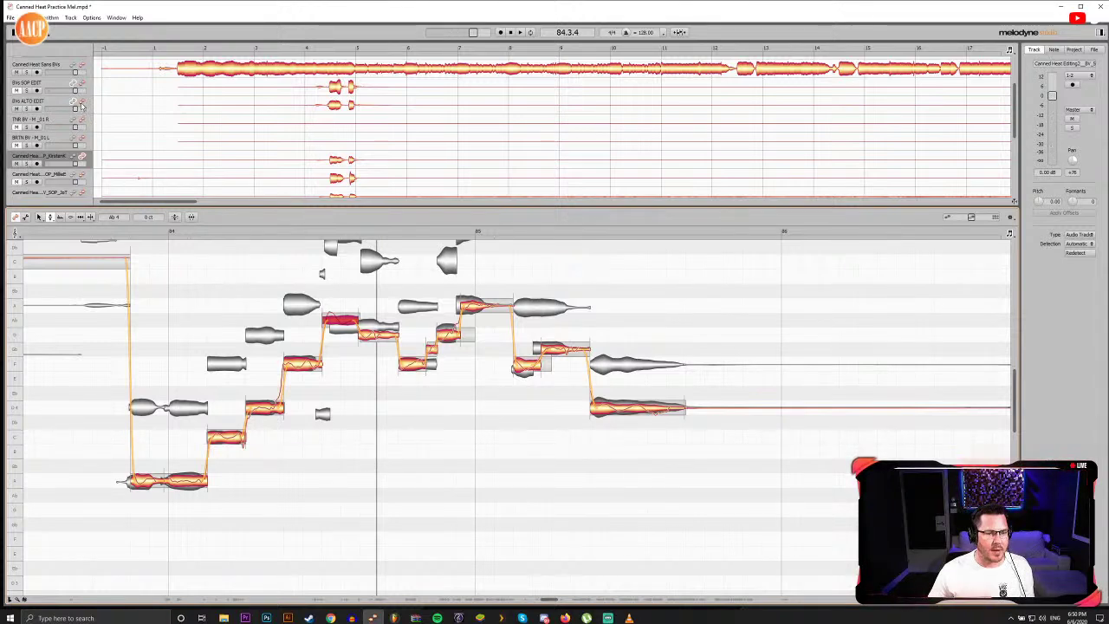
# Step: Compare bar 84 with the alto edit track, split the soprano's Ab 4 note near its start and replay the phrase
pyautogui.click(81, 104)
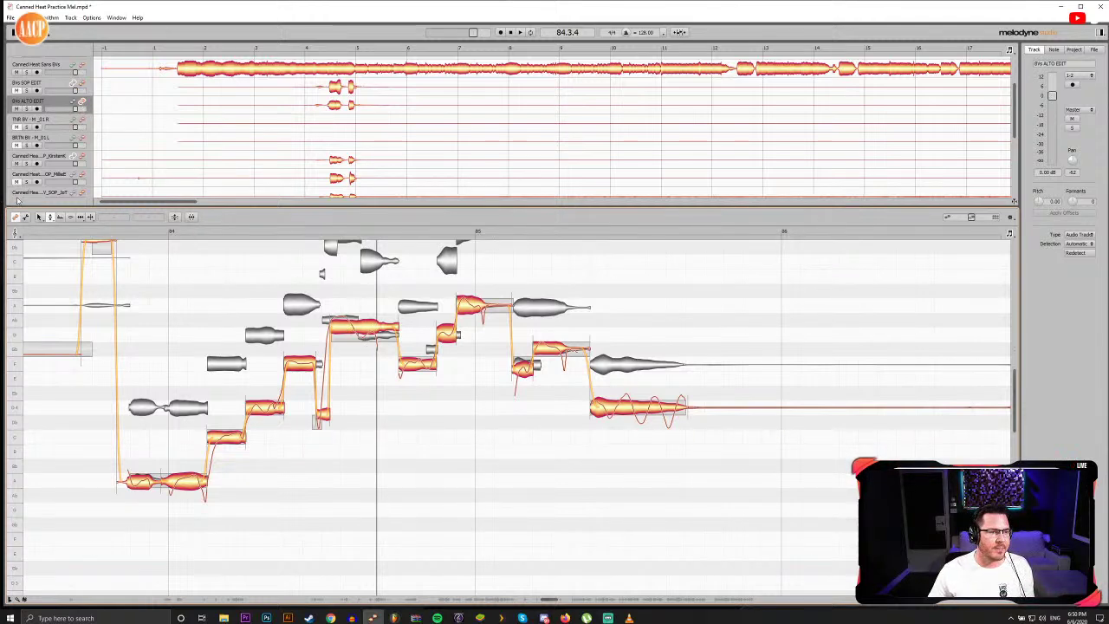
pyautogui.click(83, 156)
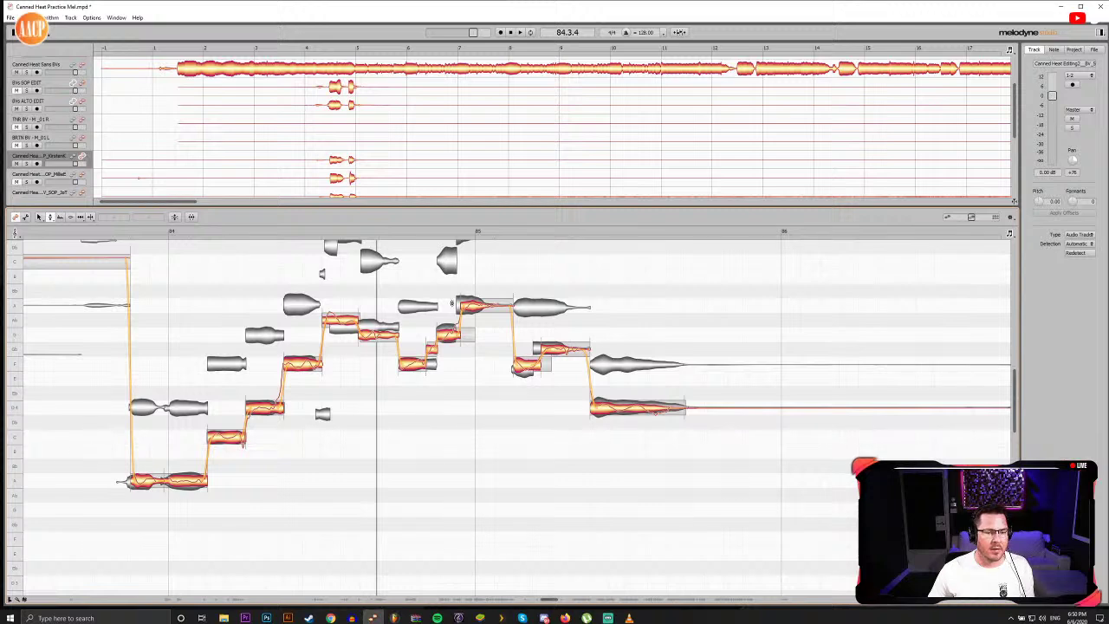
pyautogui.click(338, 320)
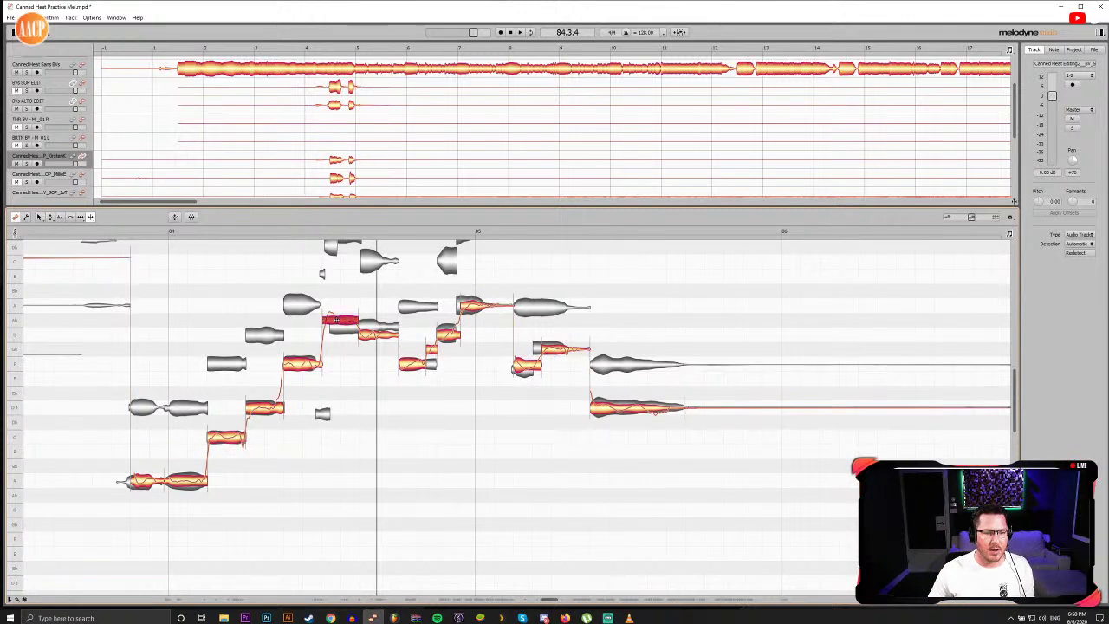
pyautogui.click(318, 232)
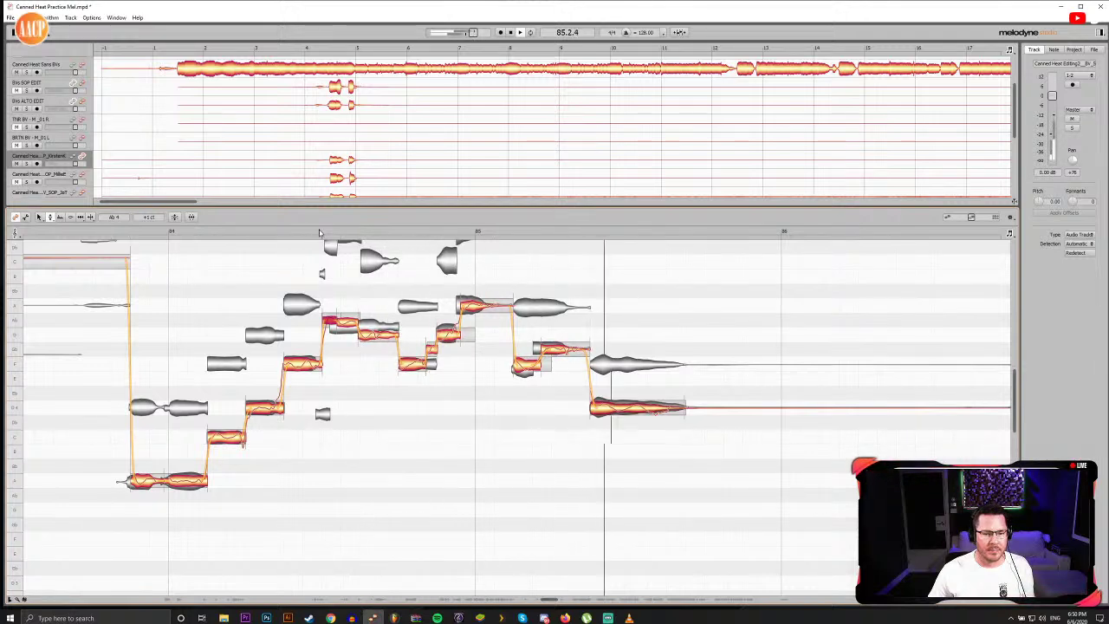
# Step: Move the start of the first short low note in bar 85 slightly earlier and replay the phrase
pyautogui.press('F5')
pyautogui.click(521, 365)
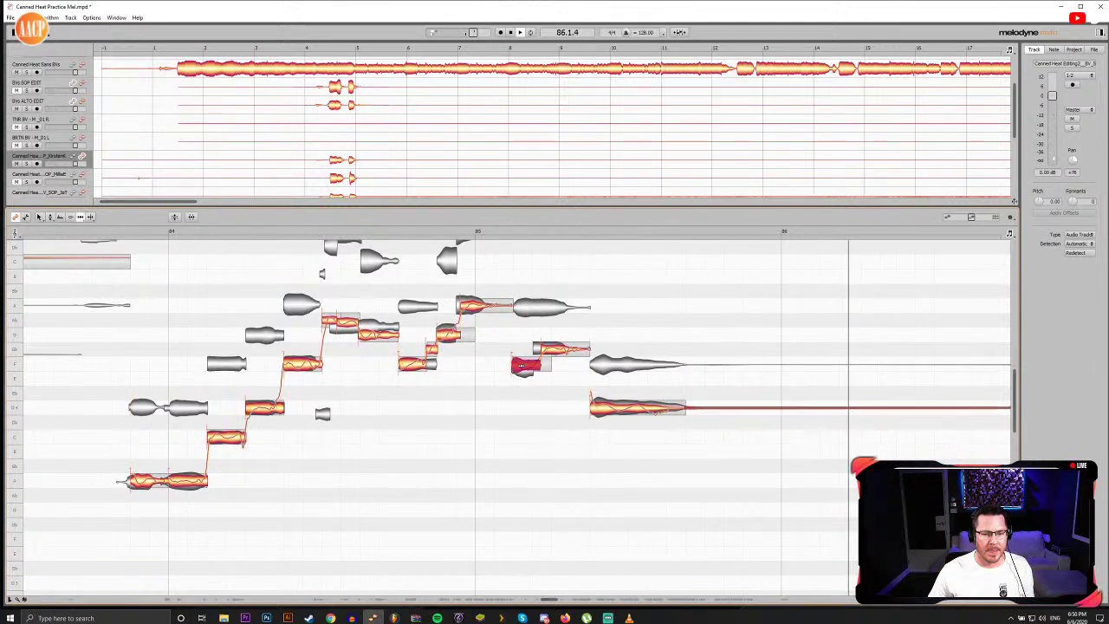
pyautogui.click(401, 232)
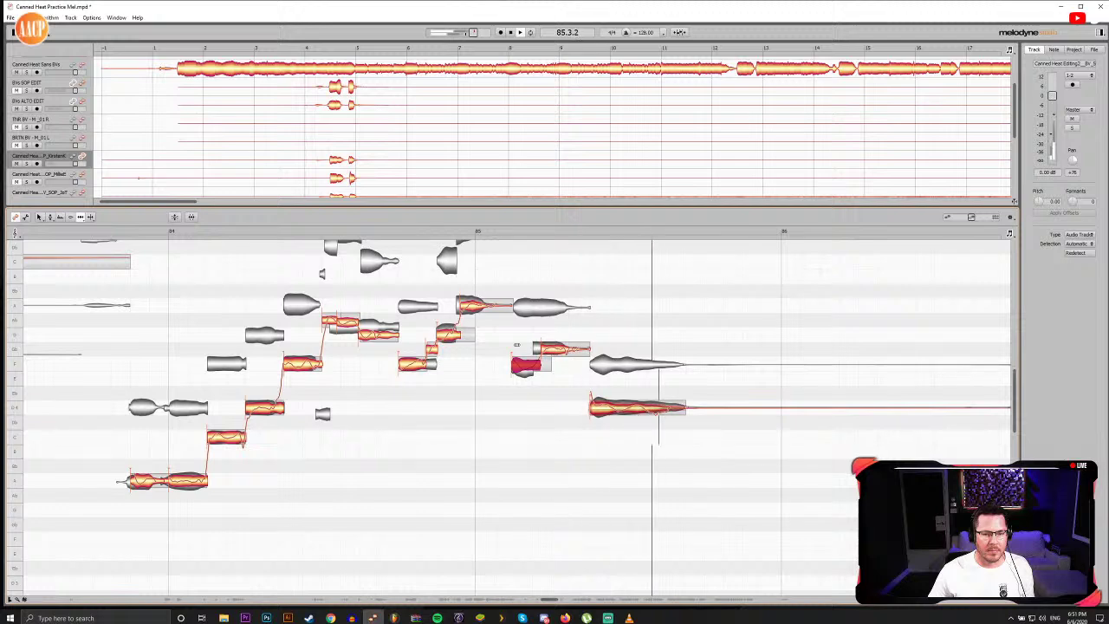
# Step: Split the fading tail off the last sustained note in bar 85, placing the separation near the note's end
pyautogui.press('space')
pyautogui.press('F6')
pyautogui.click(669, 407)
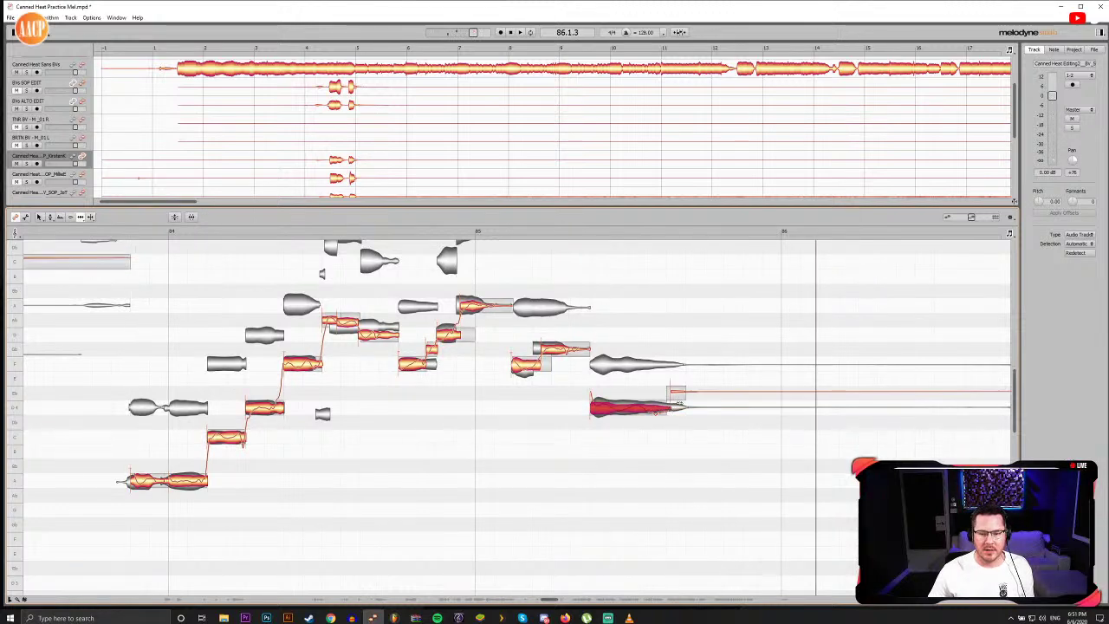
pyautogui.click(677, 392)
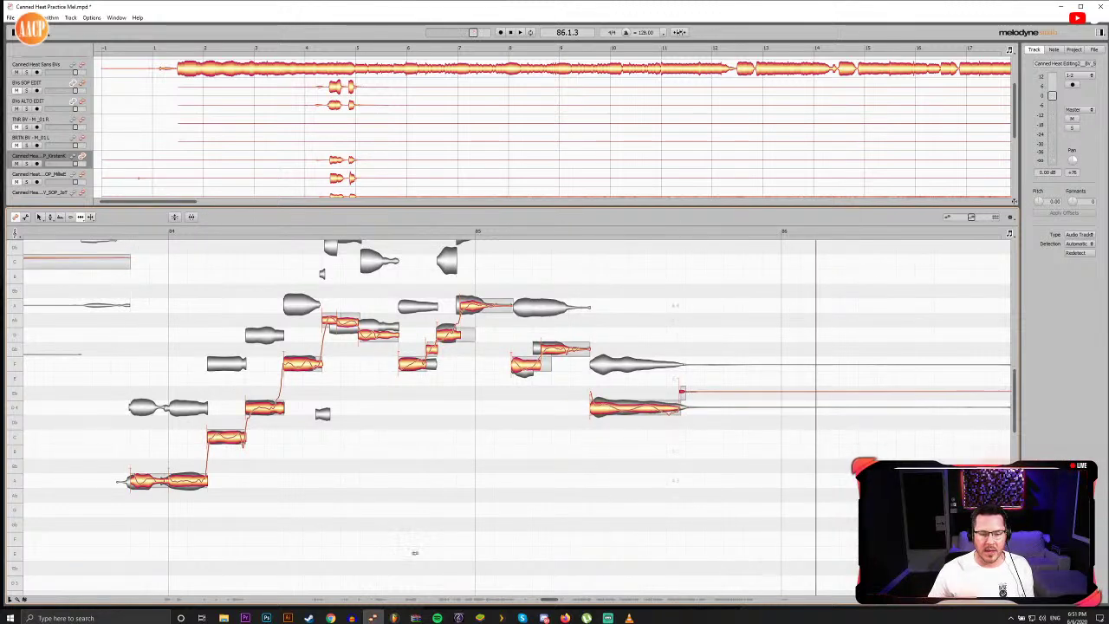
# Step: Separate the tail of the note at bar 87, align its start to the bar line and snap its main part to A 4
pyautogui.moveTo(549, 600); pyautogui.dragTo(576, 597)
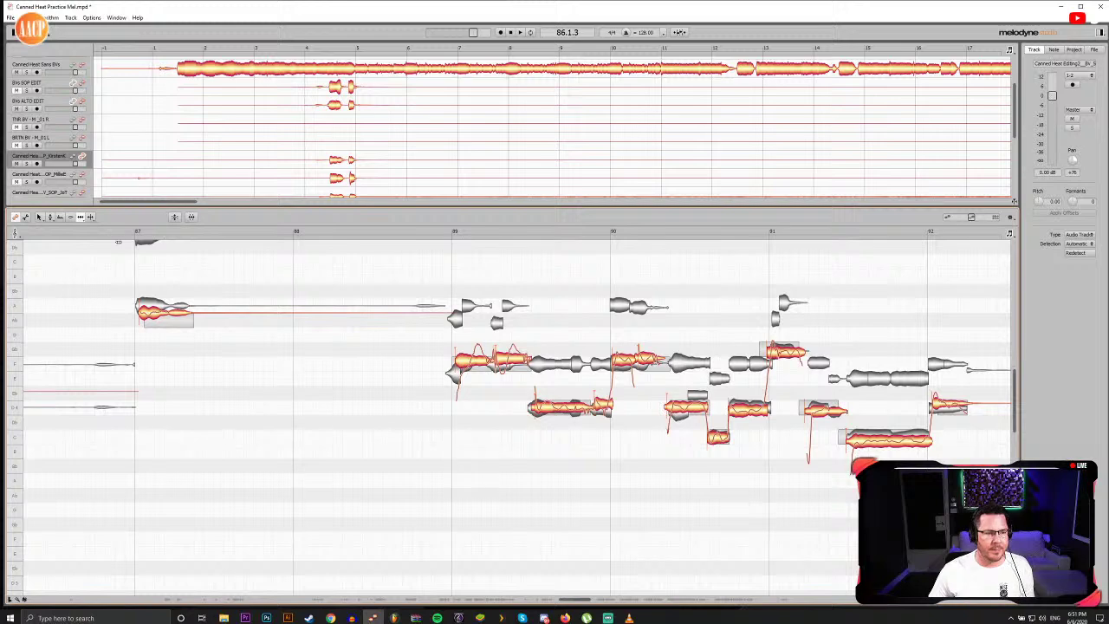
pyautogui.press('space')
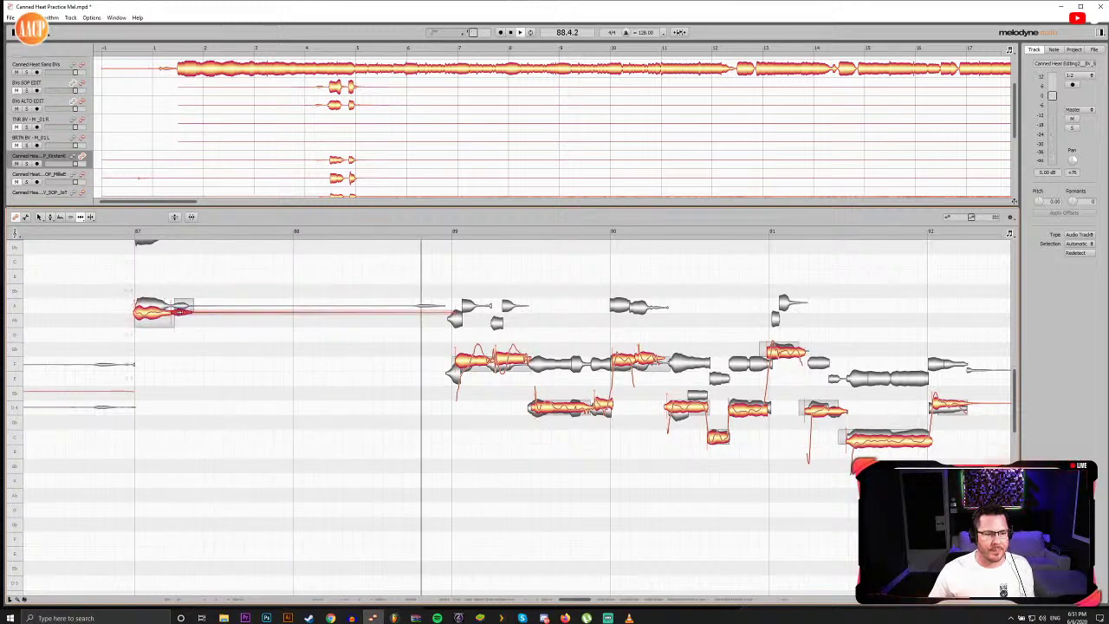
pyautogui.press('F2')
pyautogui.doubleClick(152, 313)
pyautogui.moveTo(153, 317); pyautogui.dragTo(152, 304)
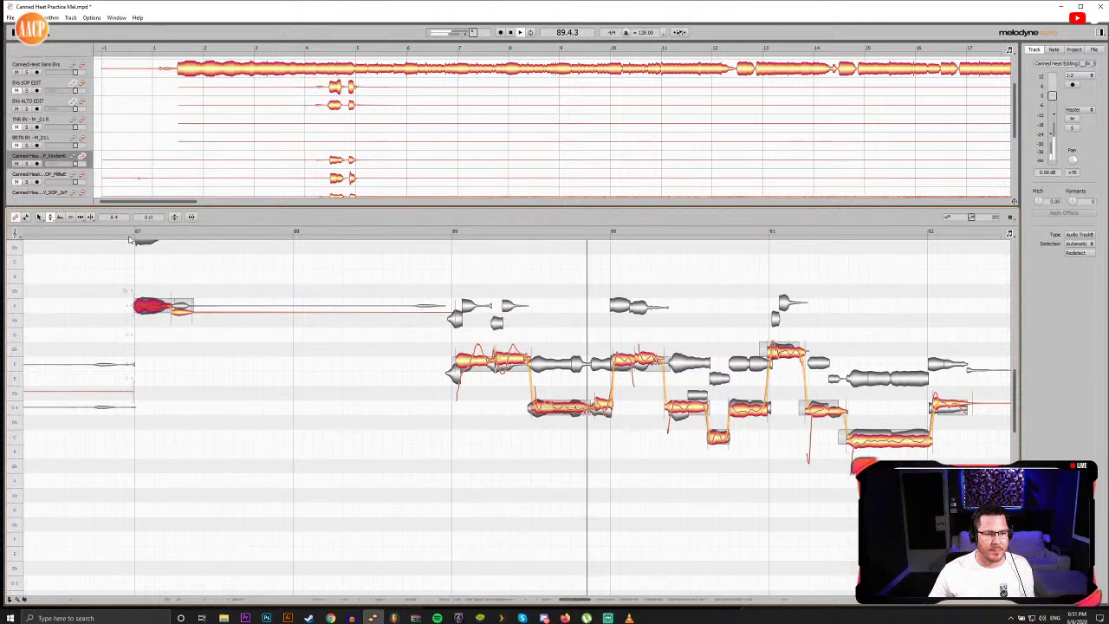
# Step: Snap the timing of all notes from bar 89 to the start of bar 92 and play the phrase
pyautogui.moveTo(575, 599); pyautogui.dragTo(585, 600)
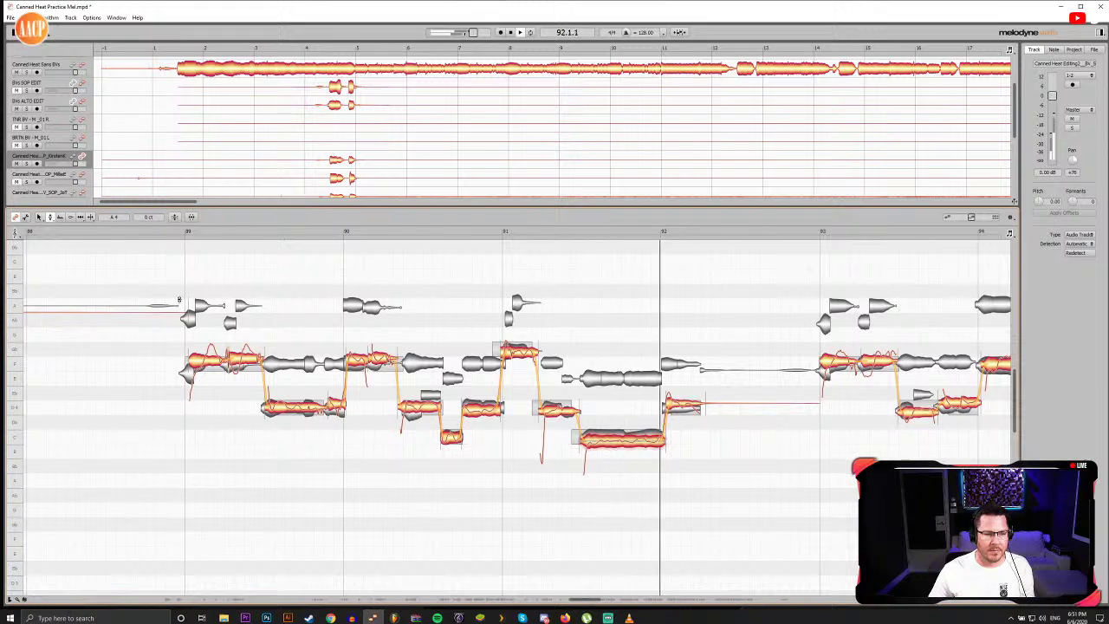
pyautogui.moveTo(192, 274); pyautogui.dragTo(702, 473)
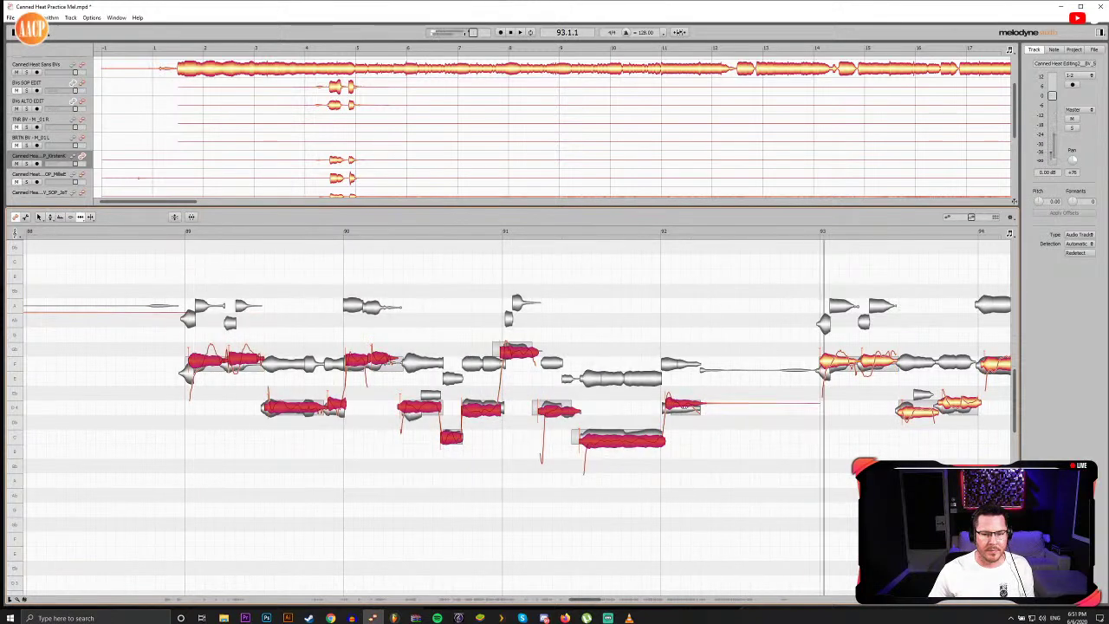
pyautogui.click(285, 256)
pyautogui.click(184, 233)
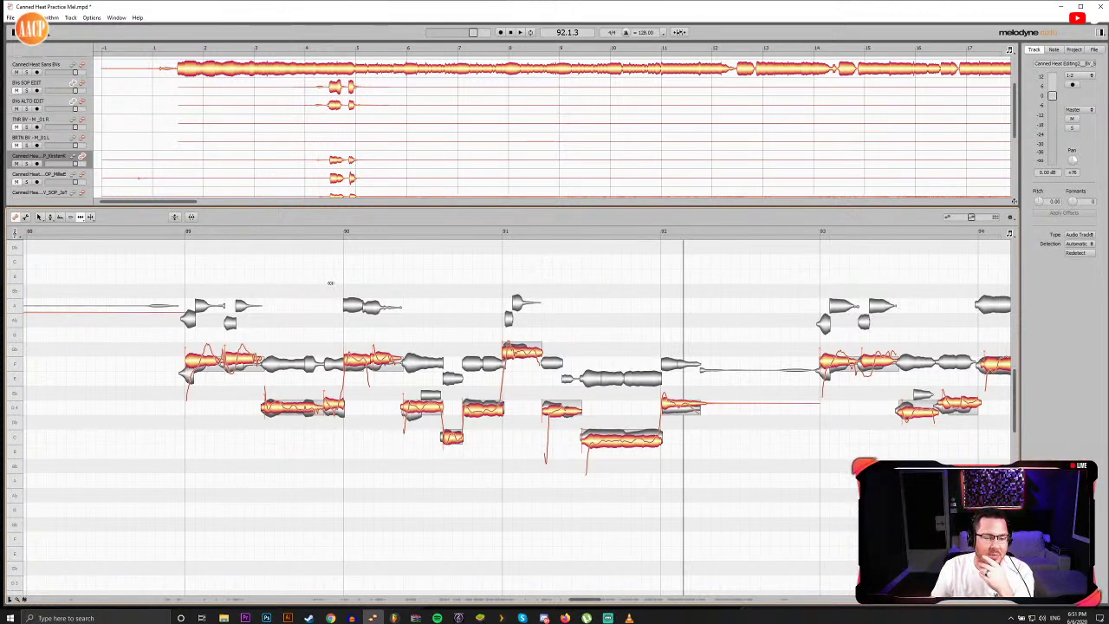
# Step: Replay bar 89 and split its opening note where the pitch changes and before its tail, matching the reference notes
pyautogui.click(172, 231)
pyautogui.press('space')
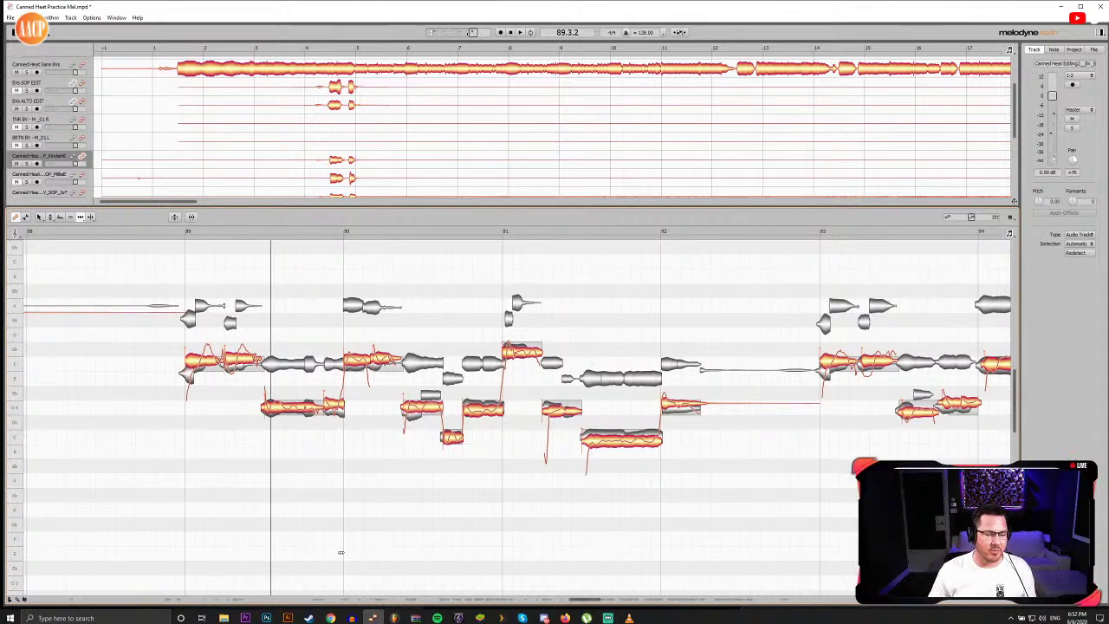
pyautogui.moveTo(596, 599); pyautogui.dragTo(578, 602)
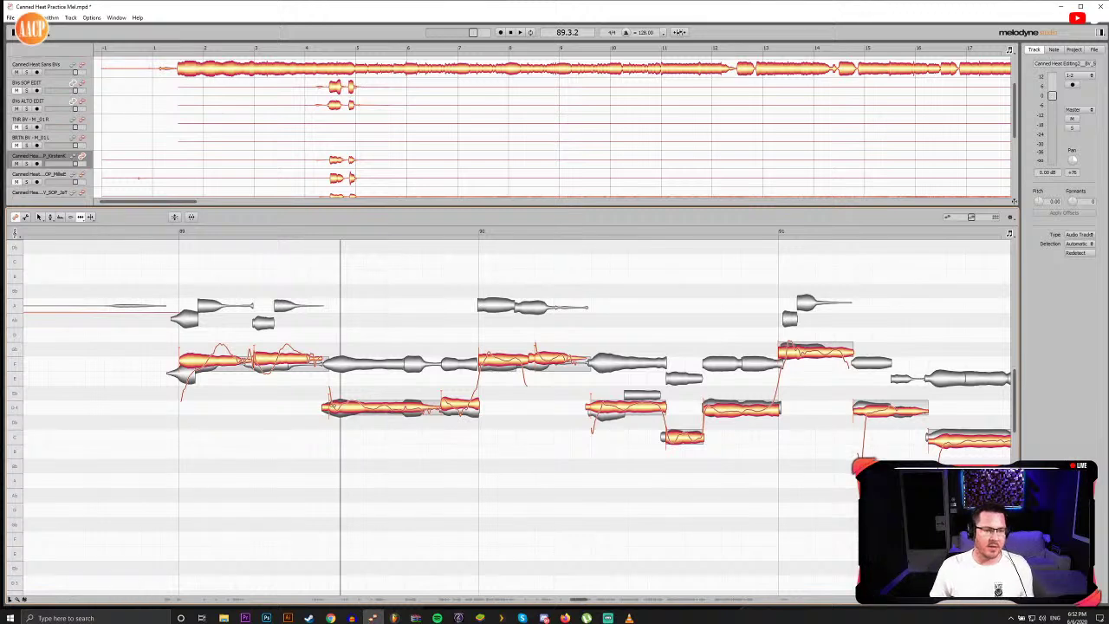
pyautogui.moveTo(156, 232); pyautogui.dragTo(257, 226)
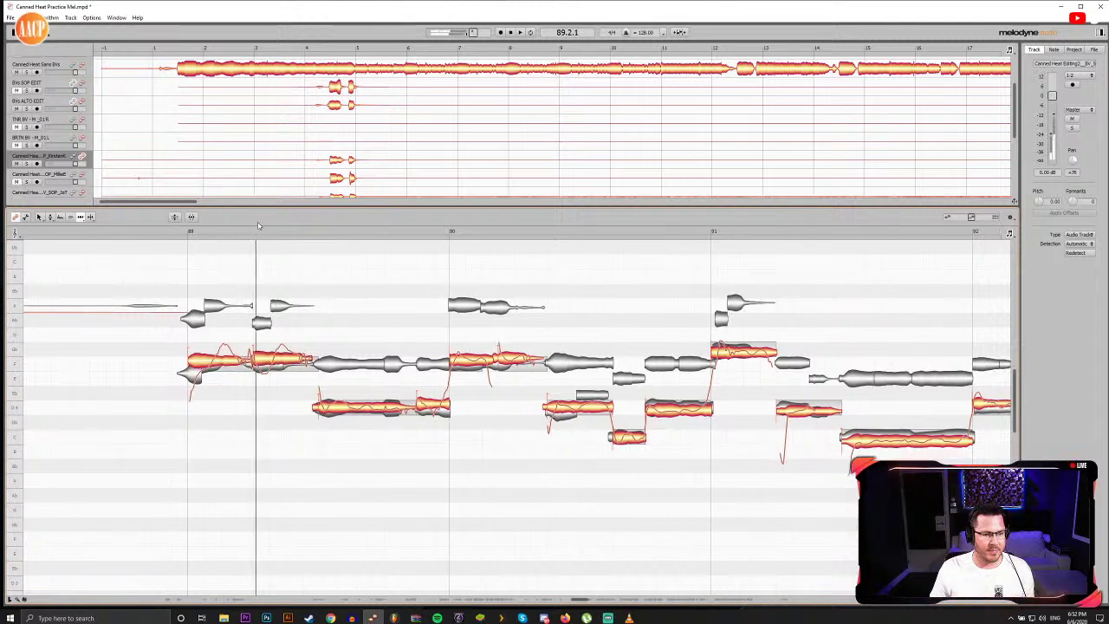
pyautogui.click(182, 236)
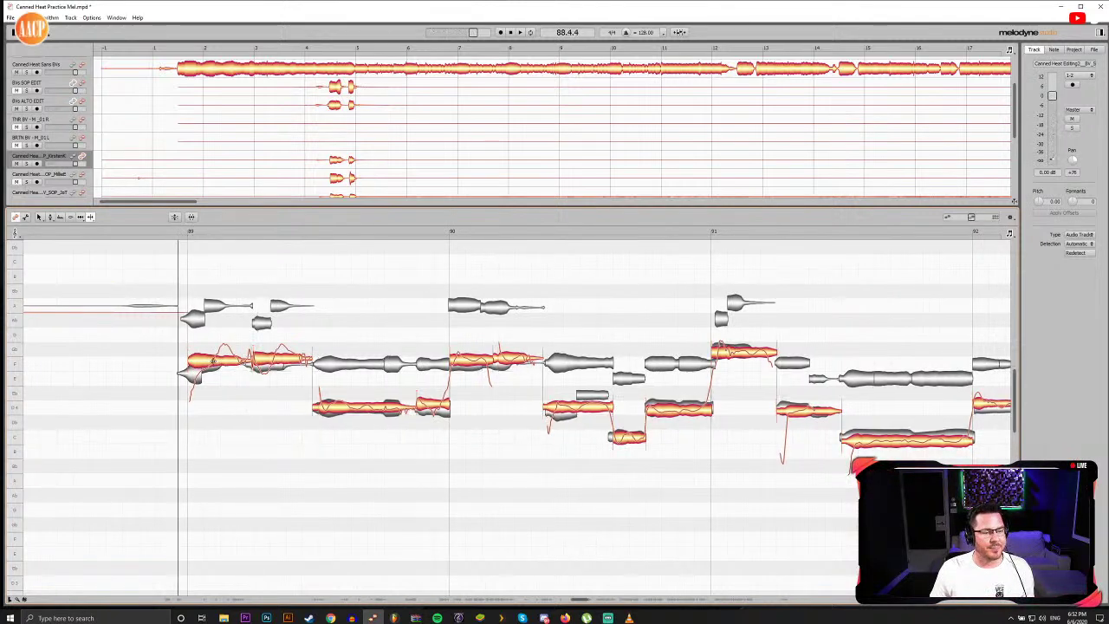
pyautogui.click(201, 371)
pyautogui.click(241, 355)
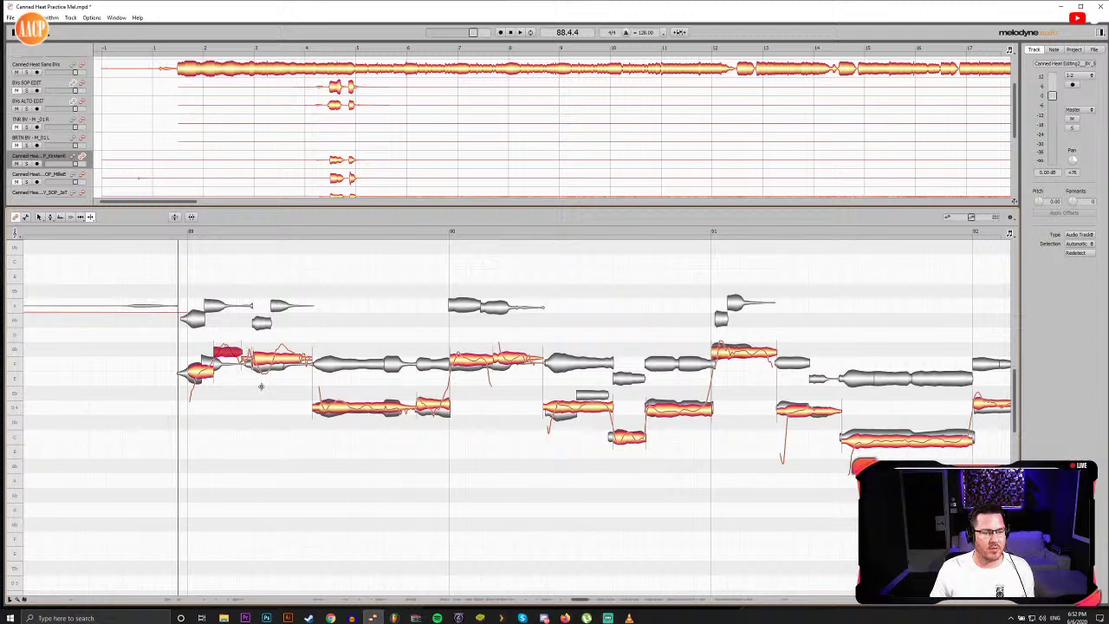
pyautogui.click(184, 232)
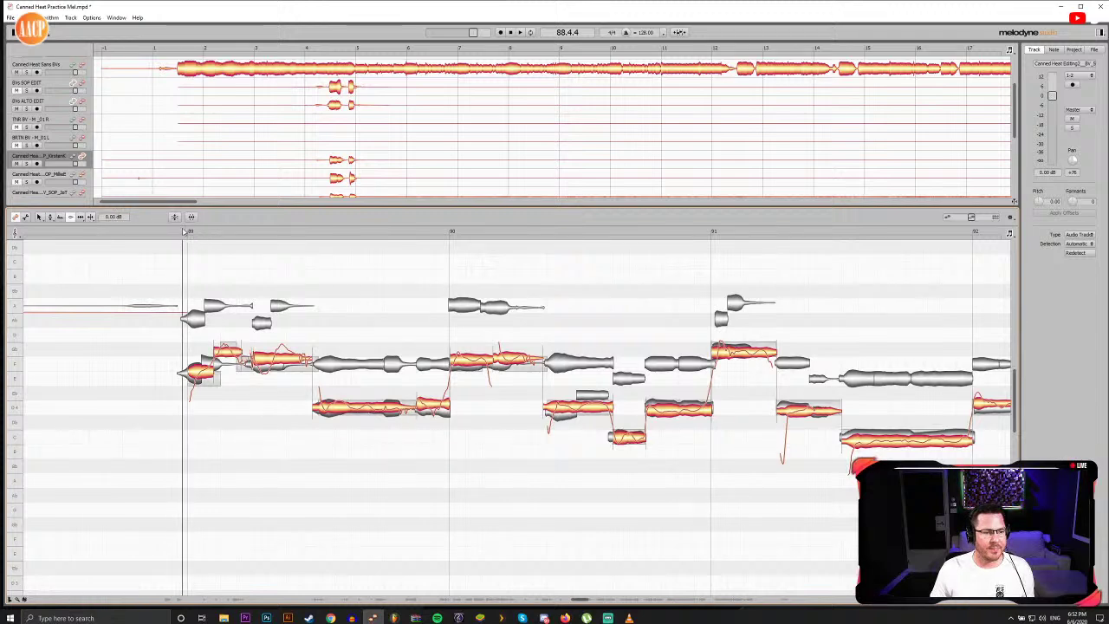
pyautogui.click(184, 233)
# Step: Move the start of the second note in bar 89 earlier to line up with the reference, replaying it to check
pyautogui.press('F5')
pyautogui.moveTo(222, 354); pyautogui.dragTo(212, 356)
pyautogui.press('space')
pyautogui.press('space')
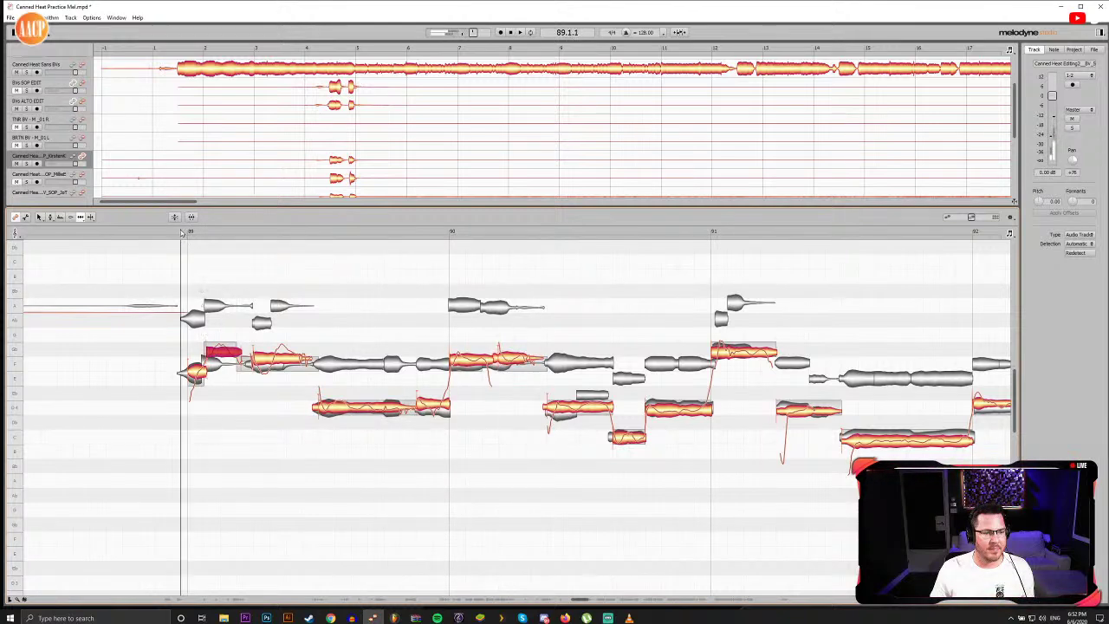
pyautogui.press('space')
pyautogui.doubleClick(176, 233)
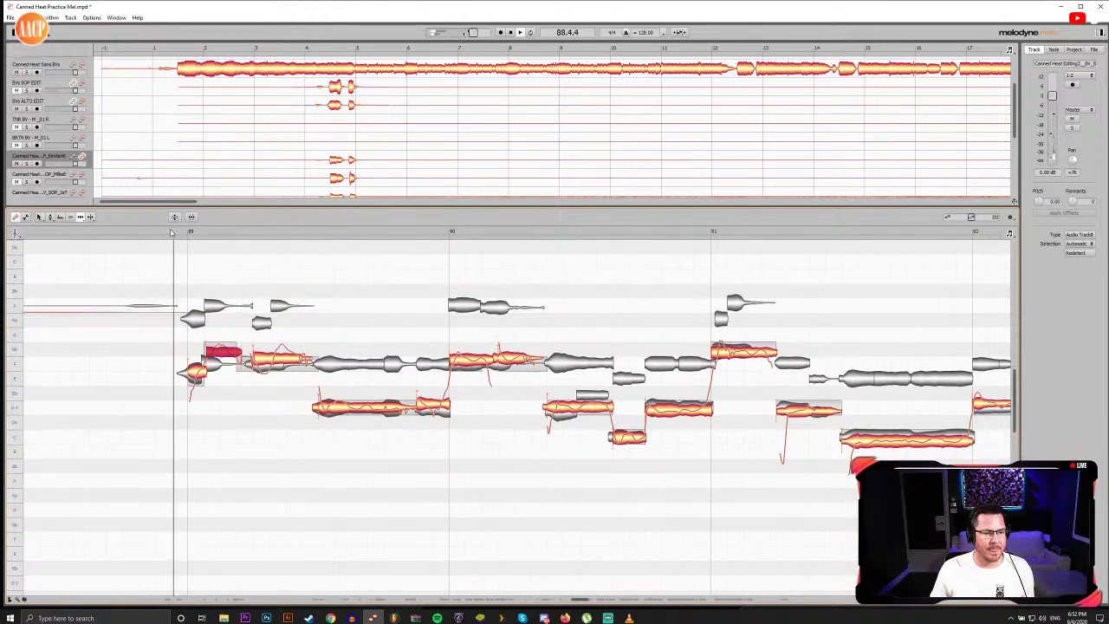
# Step: Start the first note of bar 89 slightly earlier, end the second note sooner and replay the bar
pyautogui.click(194, 371)
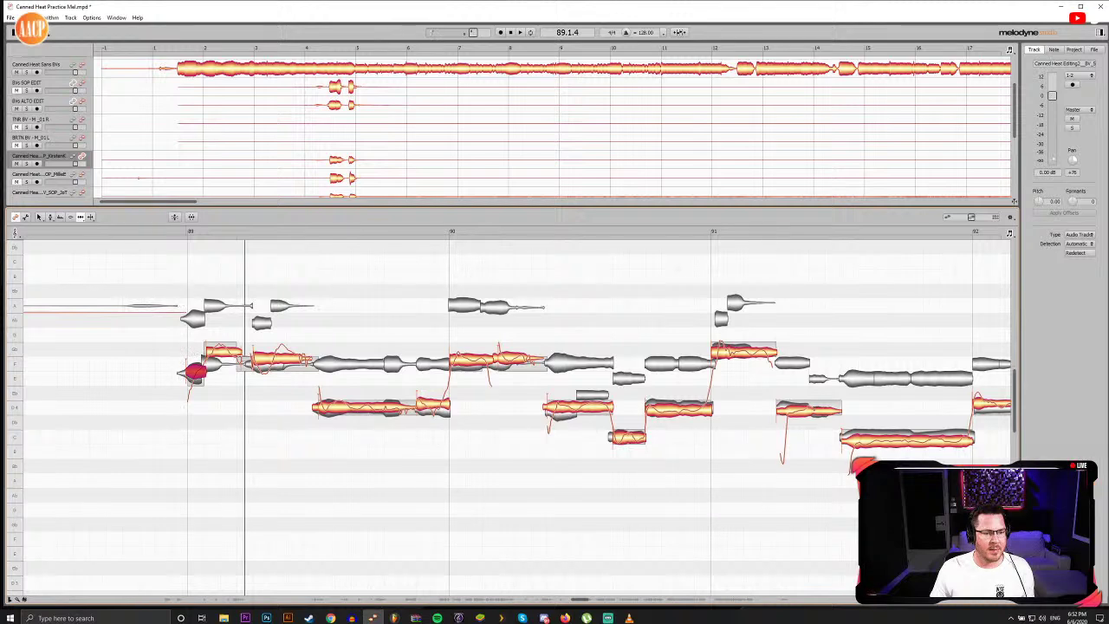
pyautogui.click(224, 352)
pyautogui.doubleClick(188, 233)
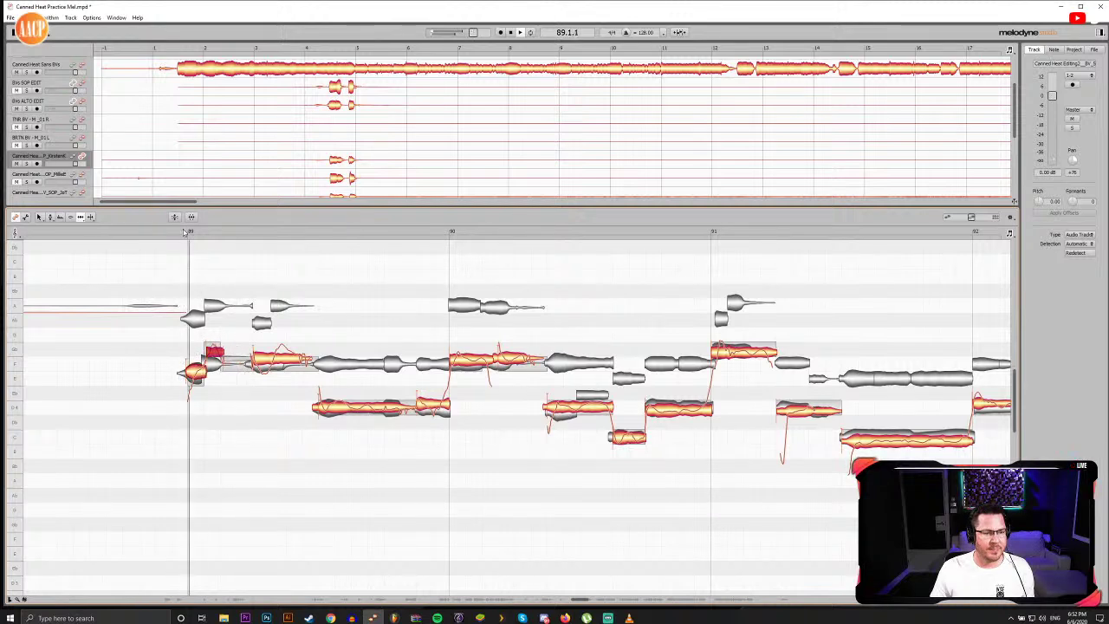
pyautogui.doubleClick(183, 233)
pyautogui.press('space')
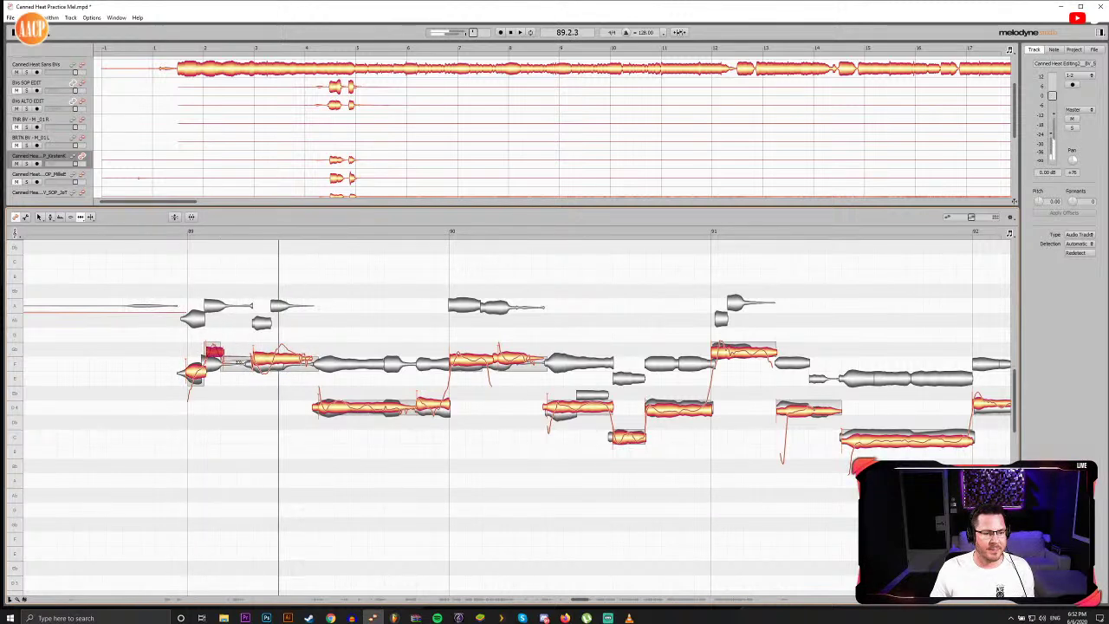
# Step: Split the quiet tail following the second note in bar 89 into two separate pieces
pyautogui.press('F6')
pyautogui.doubleClick(237, 359)
pyautogui.hotkey('ctrl', 'a')
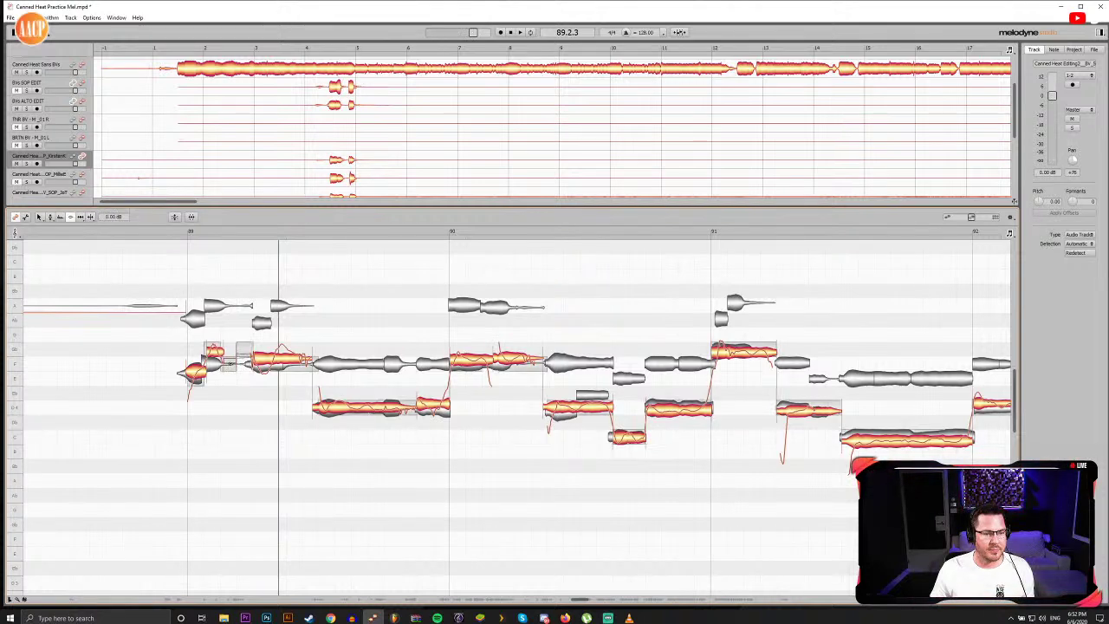
pyautogui.press('space')
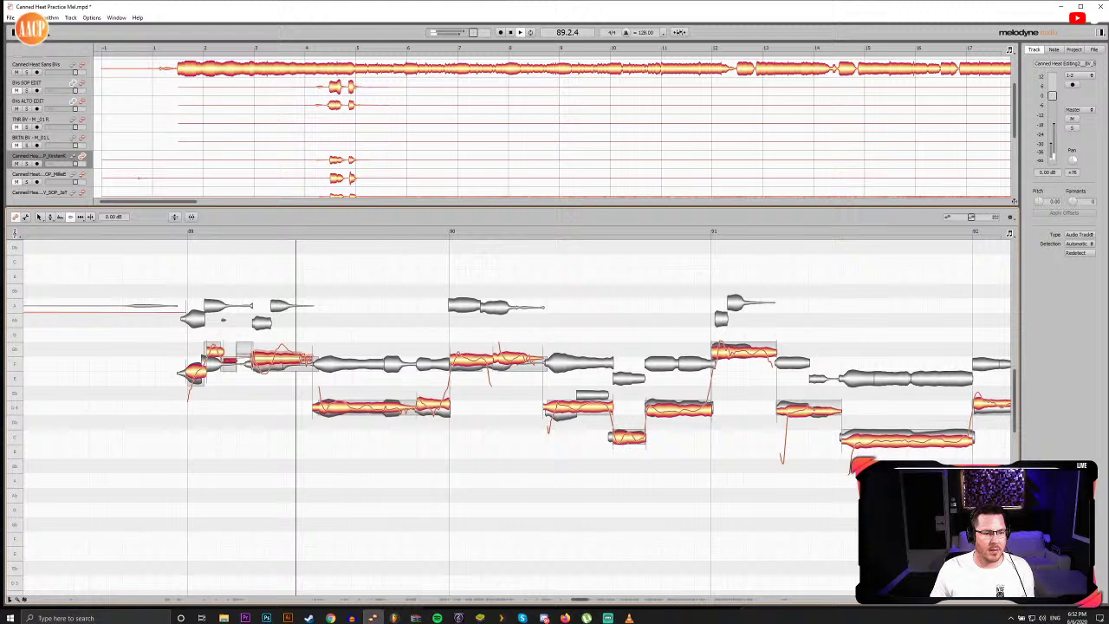
# Step: Replay bar 89 and raise the level of its short second note
pyautogui.click(183, 232)
pyautogui.click(182, 233)
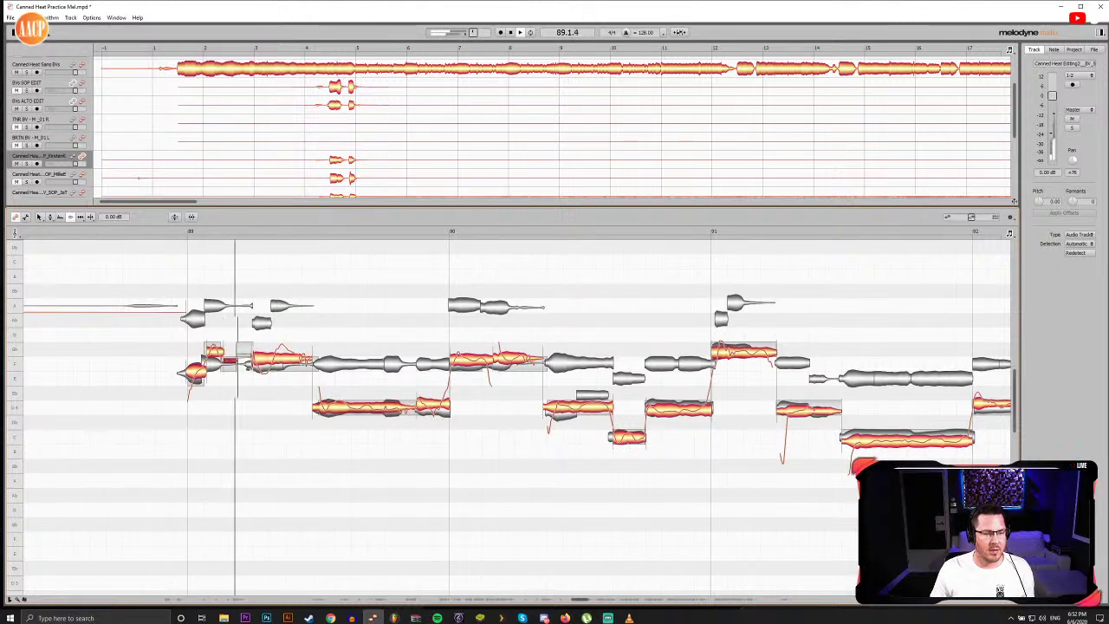
pyautogui.press('space')
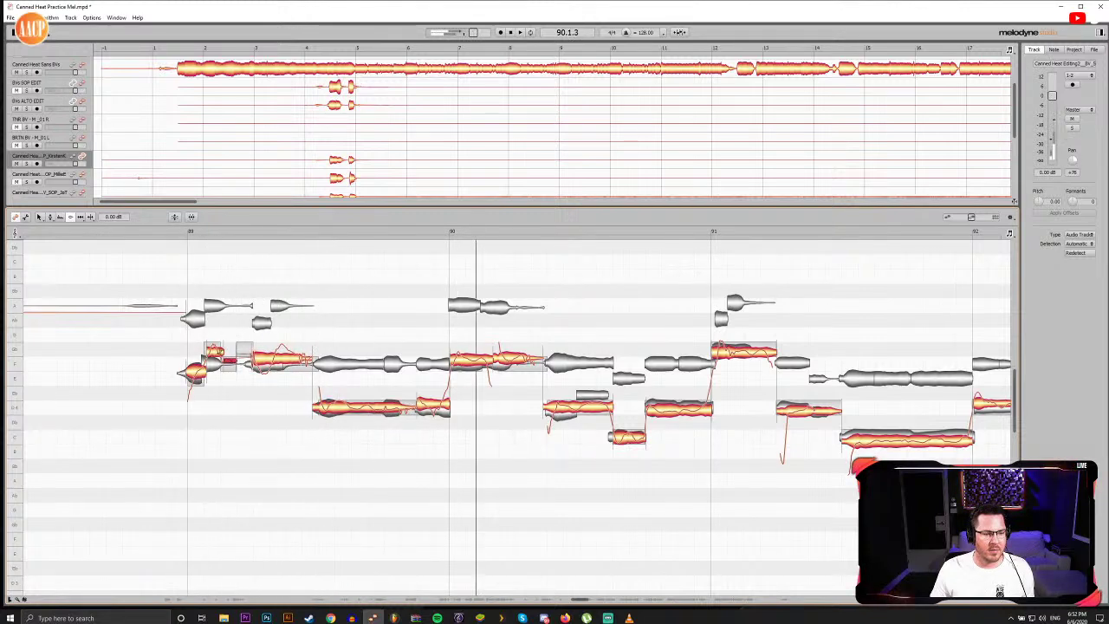
pyautogui.moveTo(214, 351); pyautogui.dragTo(214, 229)
pyautogui.scroll(-3, 249, 425)
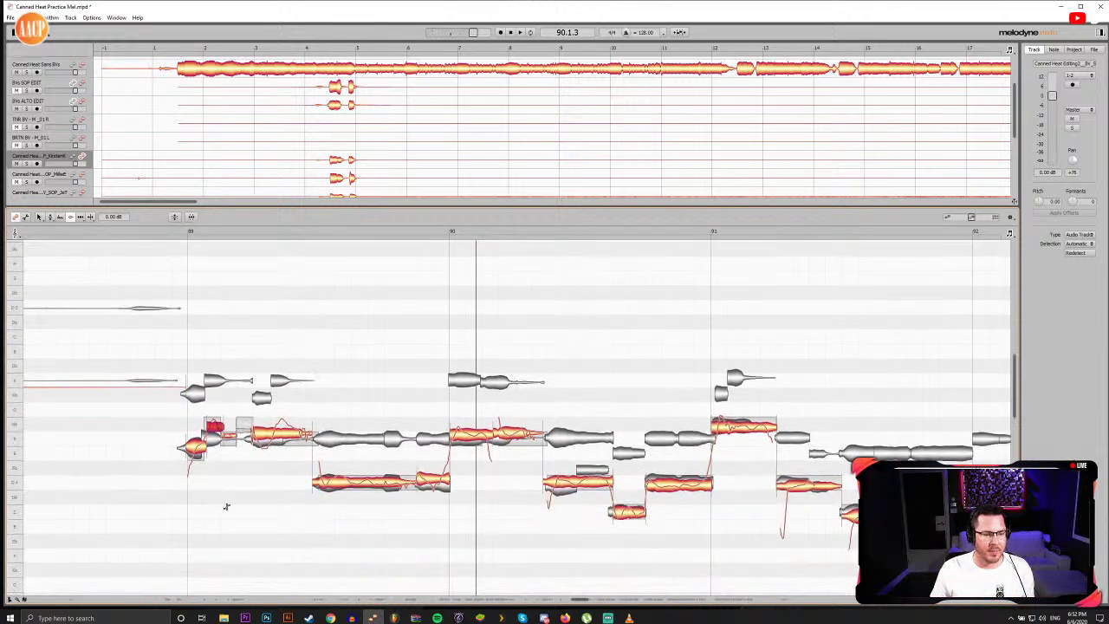
# Step: Compare the level of the short second note in bar 89 with its quiet tail while replaying the bar
pyautogui.click(214, 427)
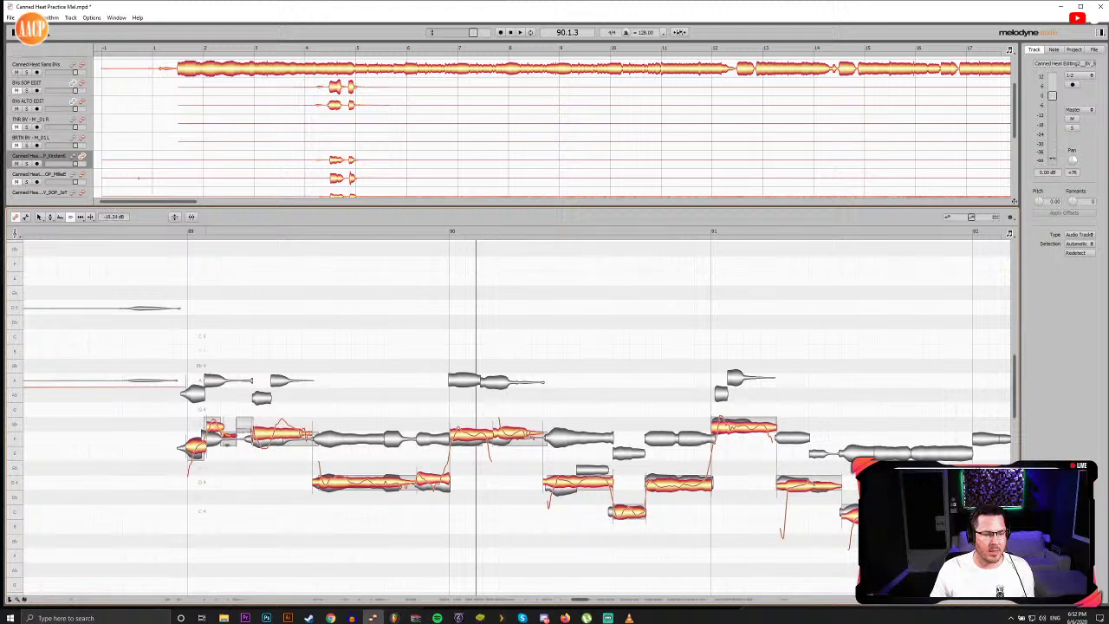
pyautogui.doubleClick(183, 233)
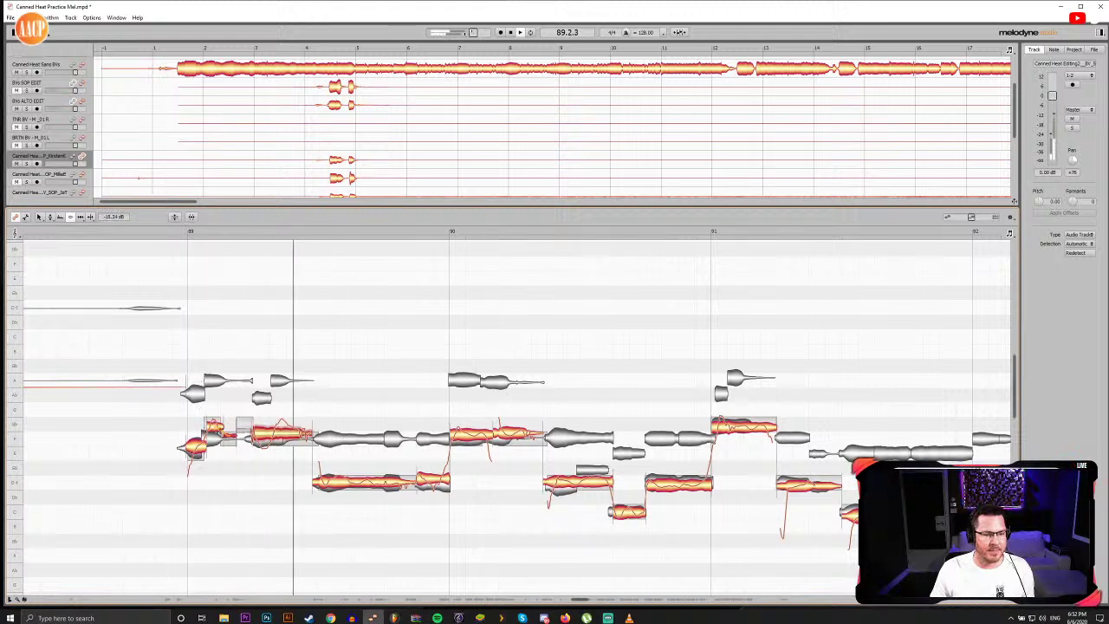
pyautogui.click(219, 424)
pyautogui.press('space')
pyautogui.press('space')
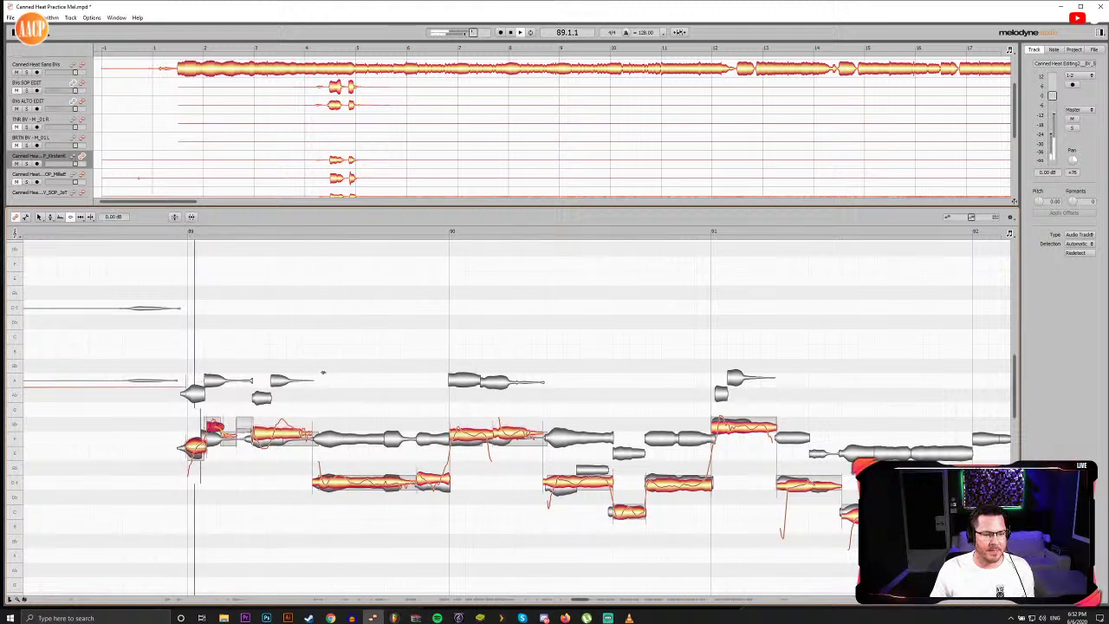
pyautogui.press('space')
# Step: Split off the tail of the third note in bar 89 and lower its level slightly
pyautogui.press('F6')
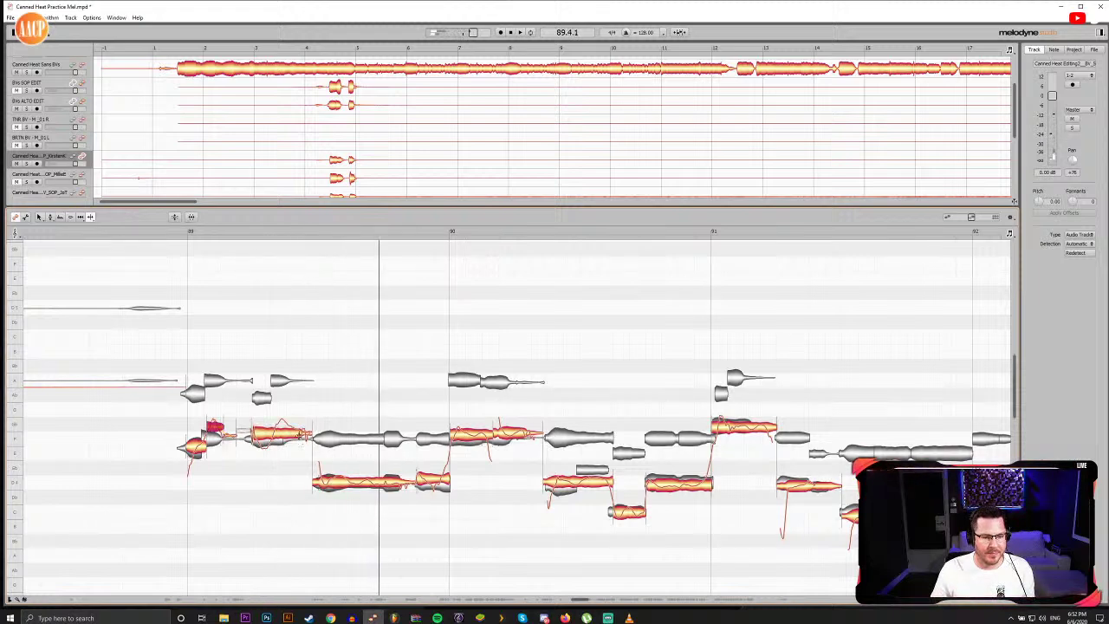
pyautogui.doubleClick(299, 437)
pyautogui.click(306, 435)
pyautogui.press('F4')
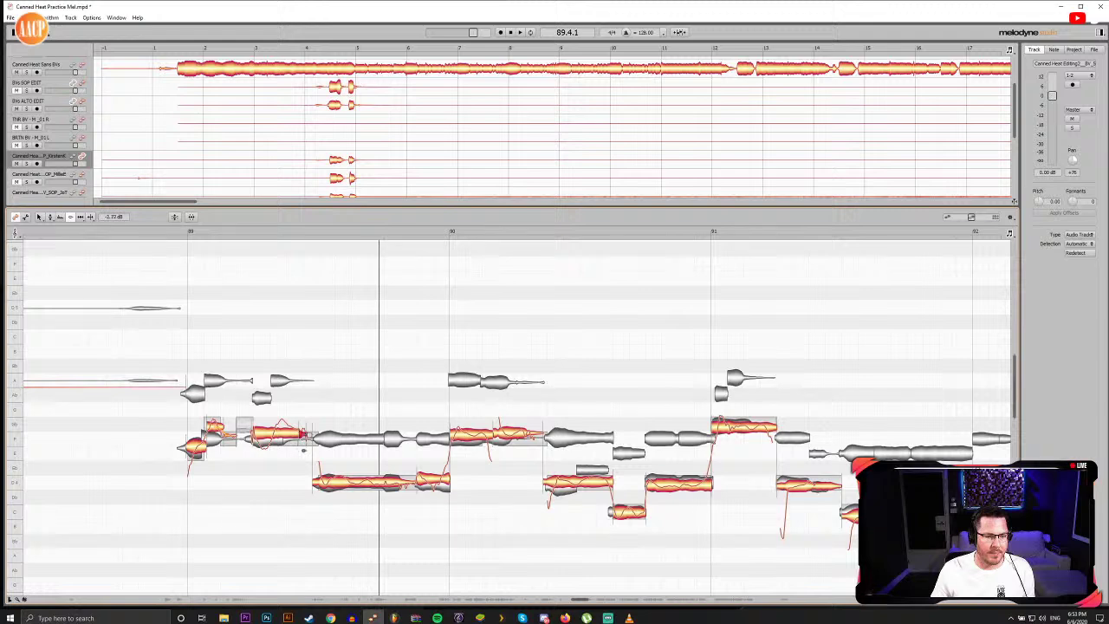
# Step: Move the start of the third note in bar 89 slightly earlier and replay the bar
pyautogui.click(295, 433)
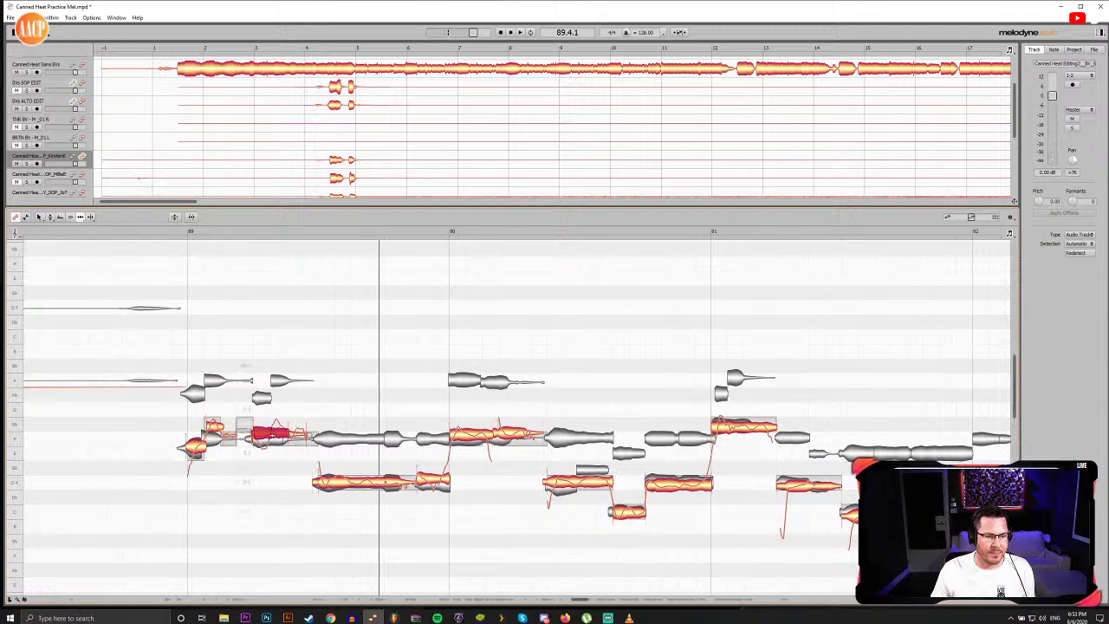
pyautogui.moveTo(264, 436); pyautogui.dragTo(259, 435)
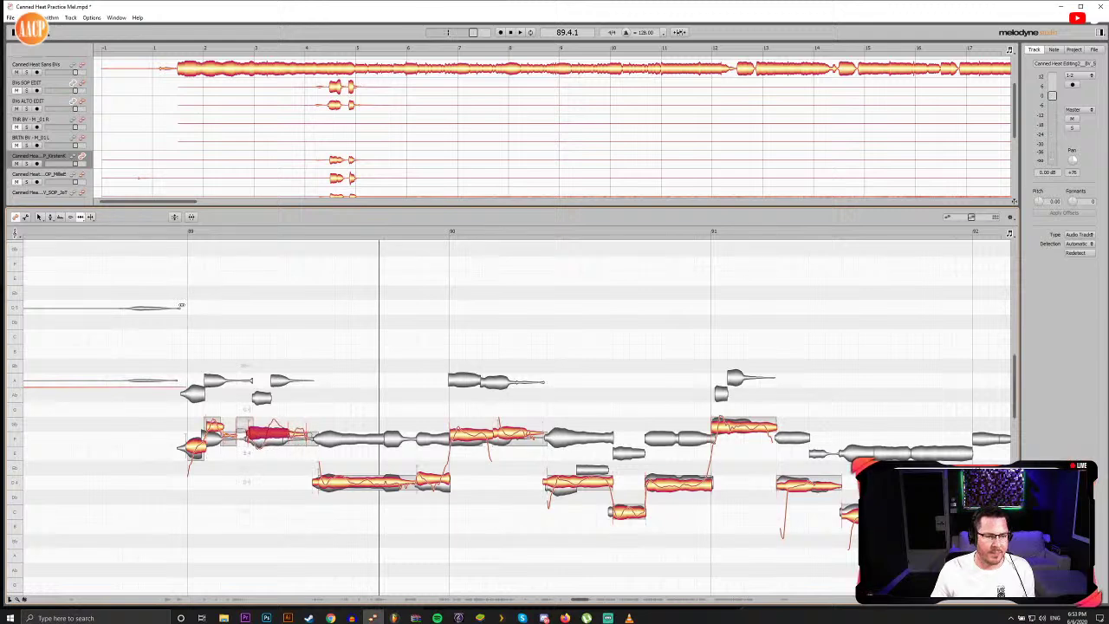
pyautogui.click(173, 232)
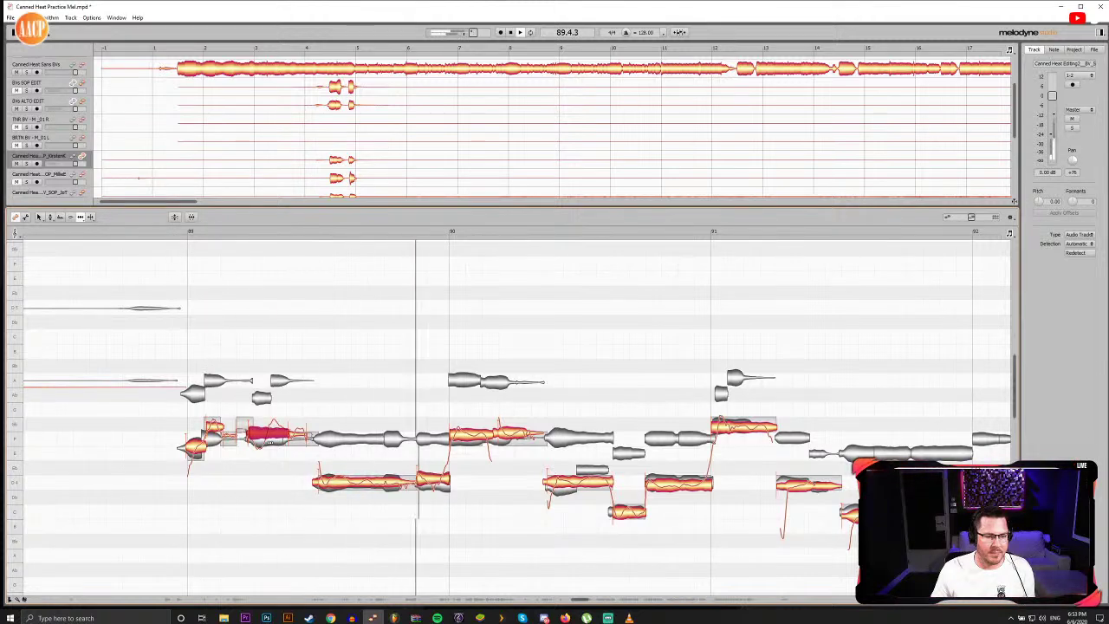
# Step: Split the third note of bar 89 in two, lowering the first part to E4 and the second to F4
pyautogui.moveTo(271, 439); pyautogui.dragTo(270, 446)
pyautogui.doubleClick(269, 440)
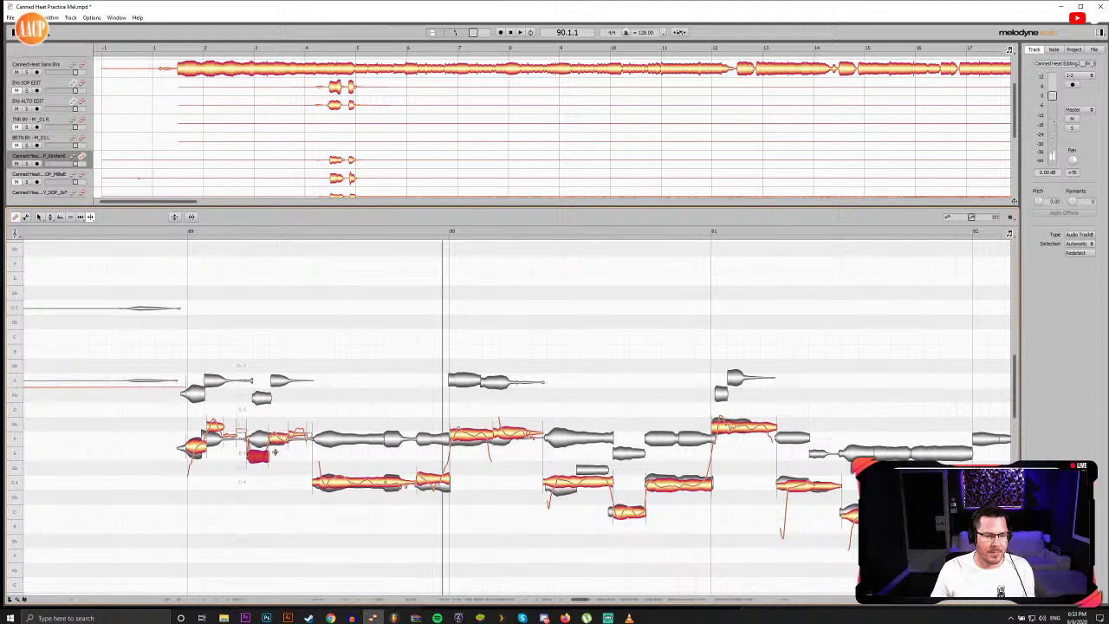
pyautogui.click(275, 439)
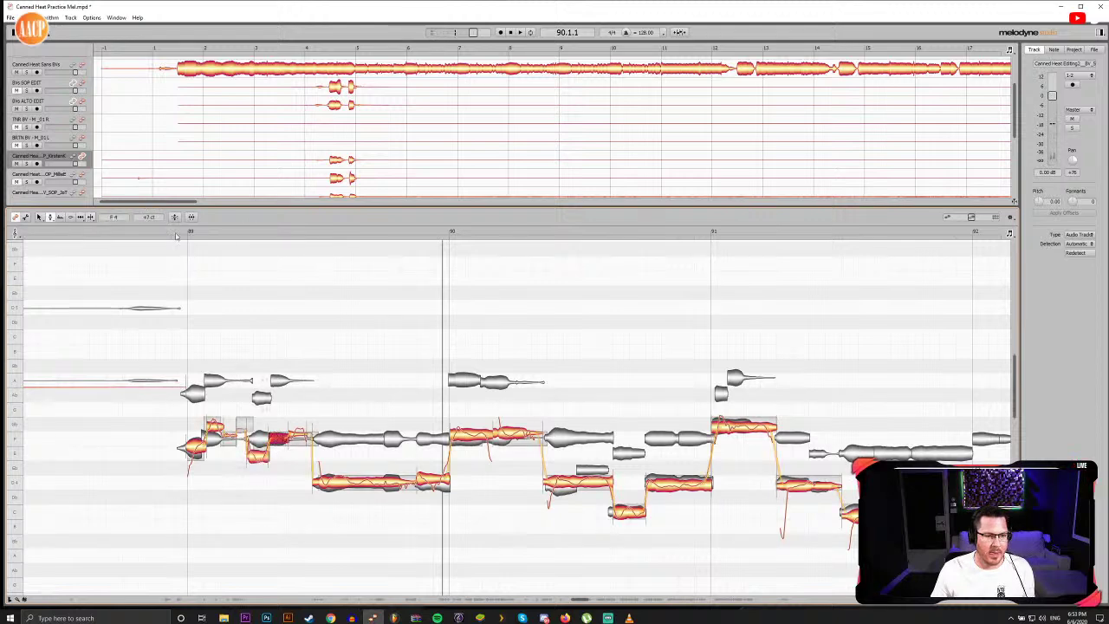
# Step: Lower the short second note of bar 89 to F4 and replay the phrase from the end of bar 88
pyautogui.moveTo(175, 230); pyautogui.dragTo(218, 234)
pyautogui.moveTo(214, 426); pyautogui.dragTo(214, 438)
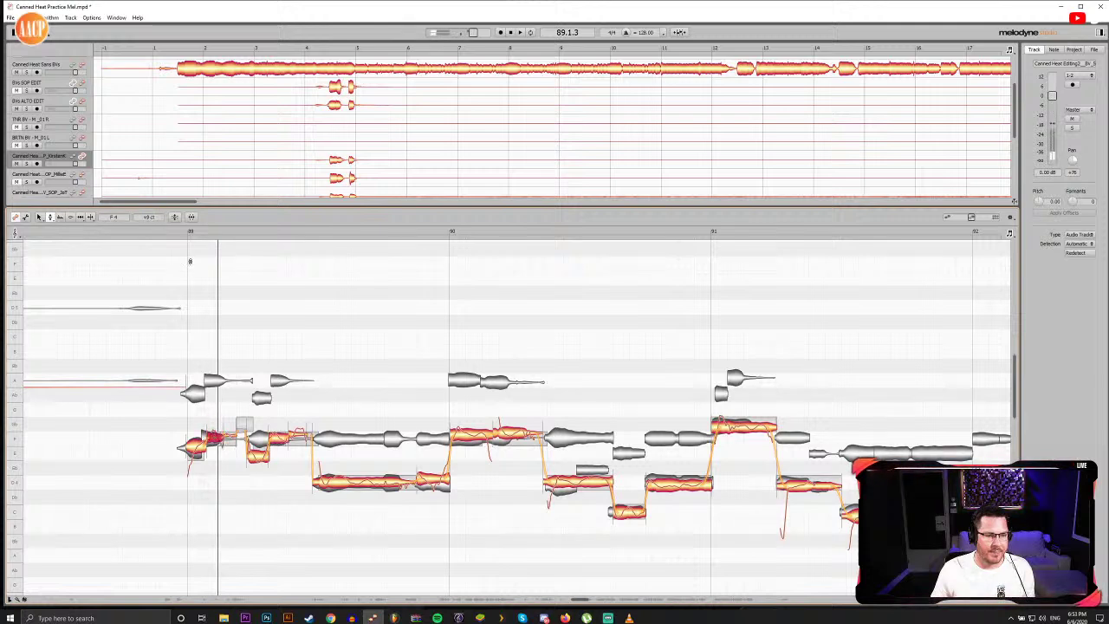
pyautogui.press('space')
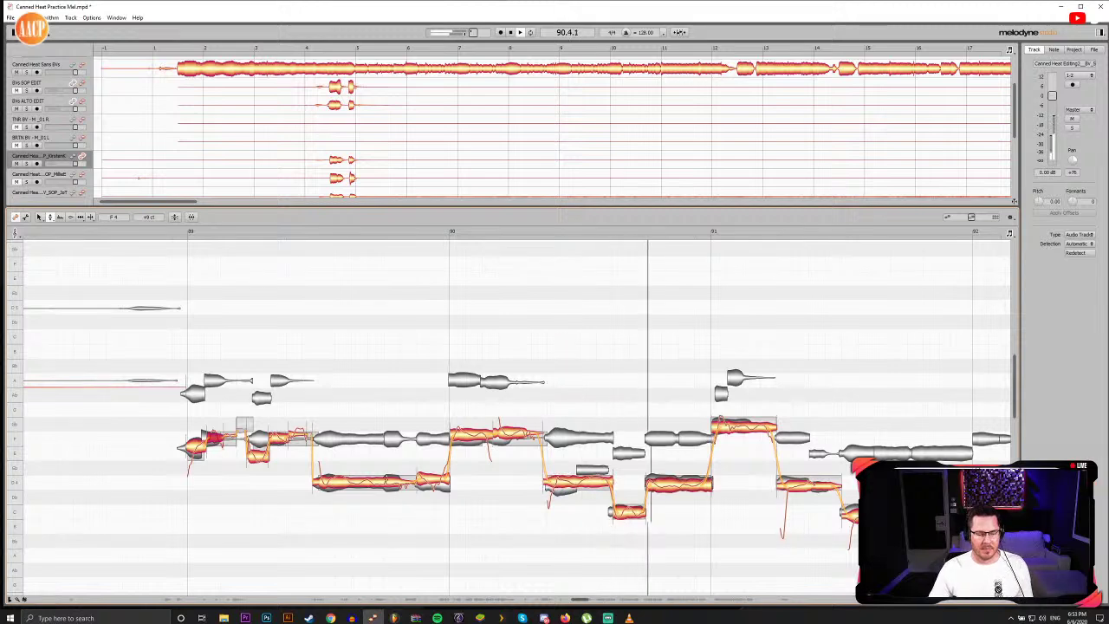
pyautogui.click(176, 232)
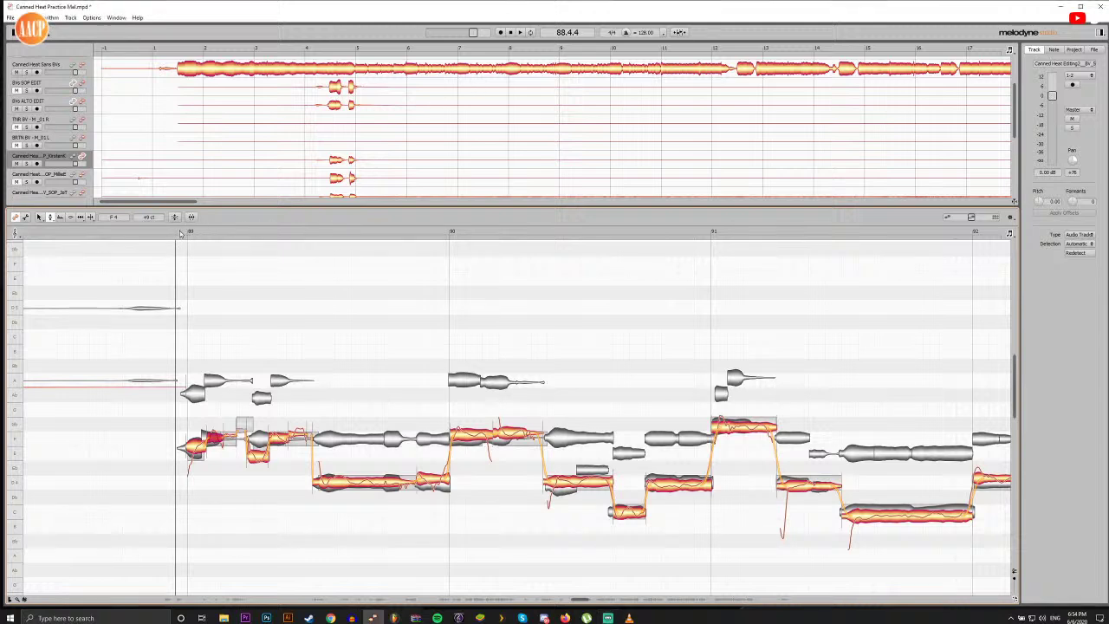
pyautogui.press('space')
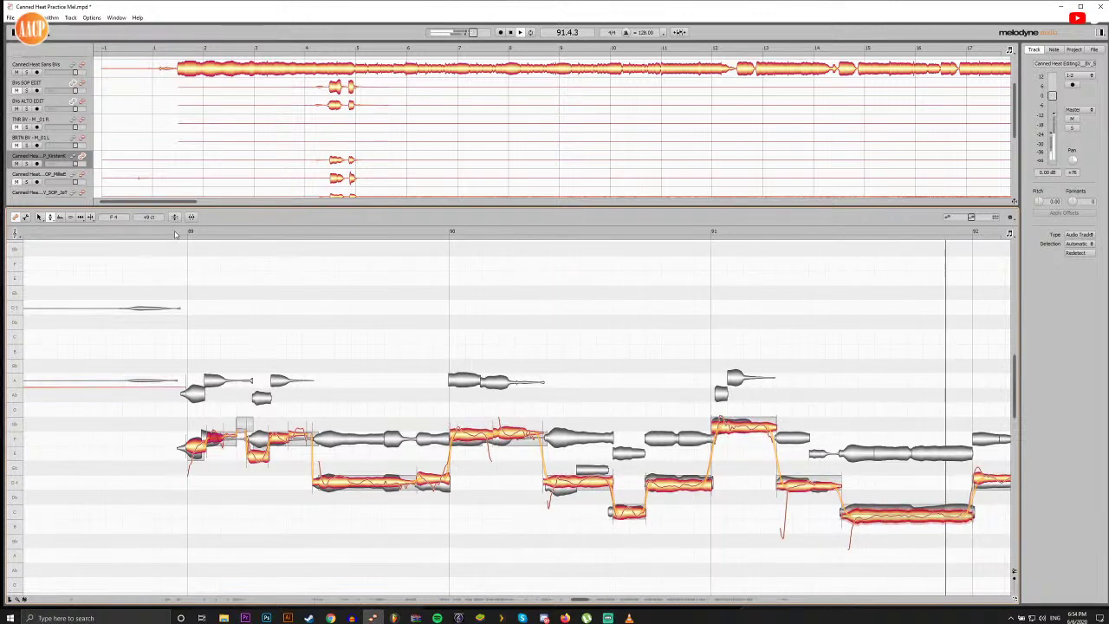
pyautogui.press('space')
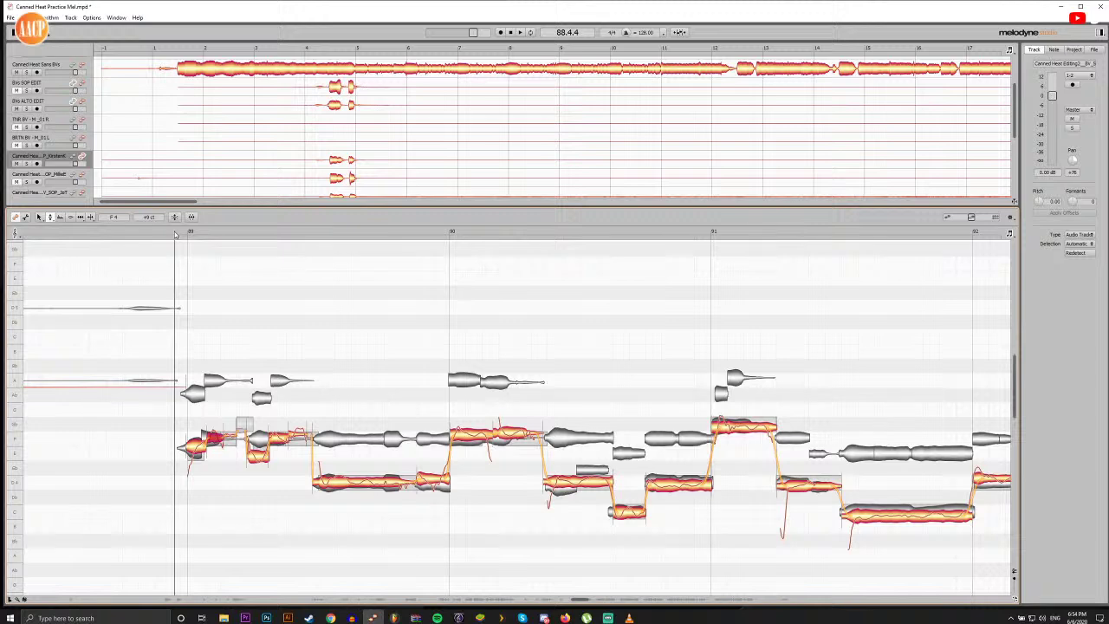
# Step: Nudge the start of the first note in bar 89 slightly earlier and replay the phrase
pyautogui.click(171, 236)
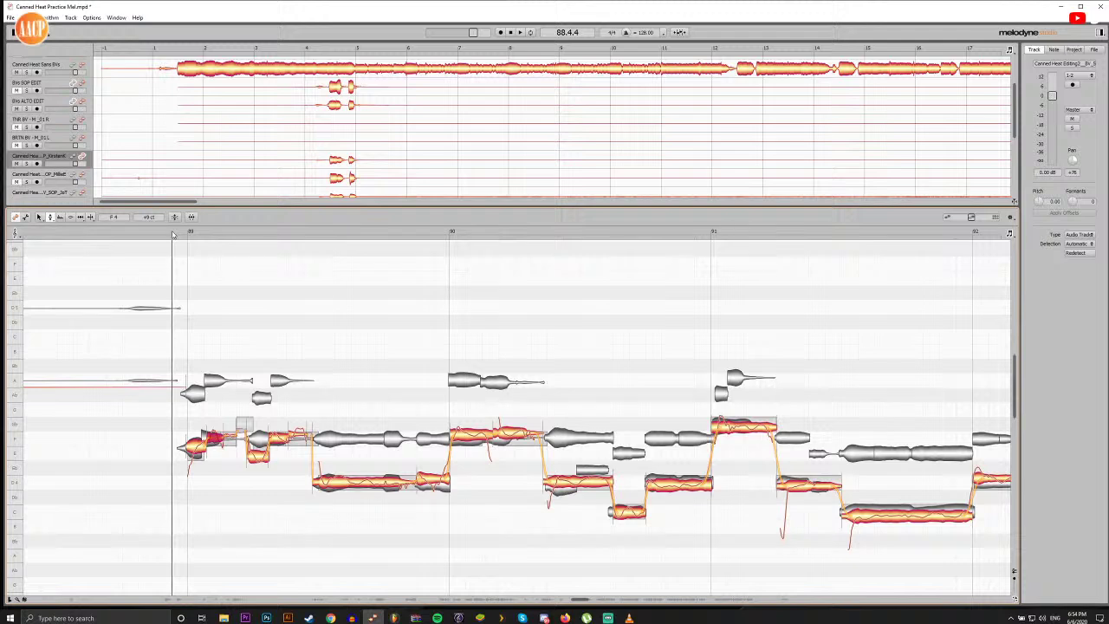
pyautogui.click(172, 232)
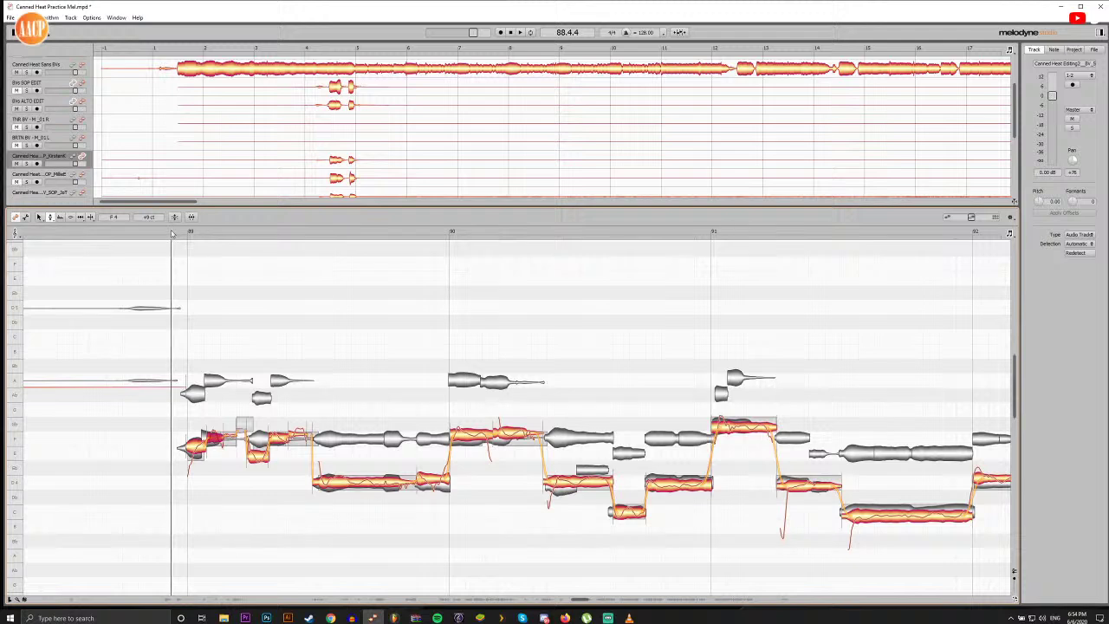
pyautogui.press('F5')
pyautogui.moveTo(195, 451); pyautogui.dragTo(194, 451)
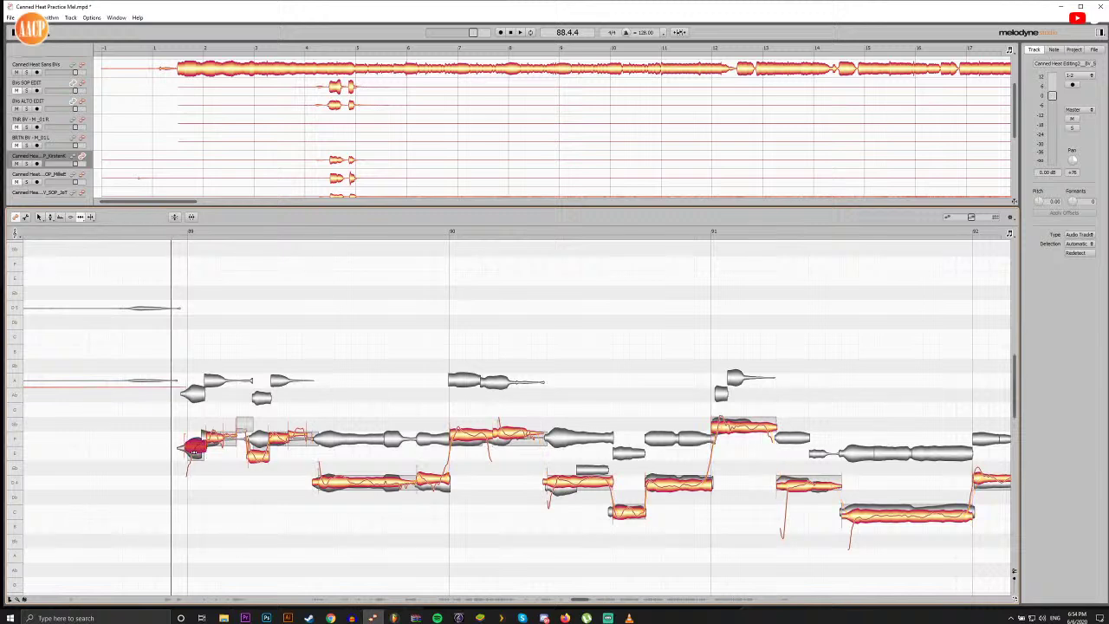
pyautogui.click(175, 232)
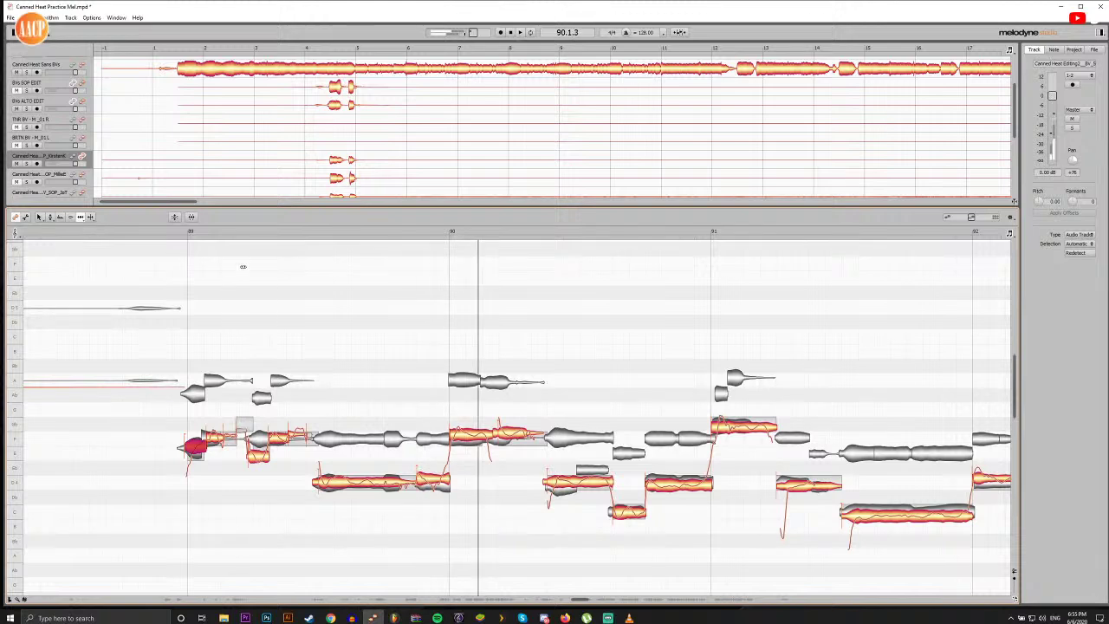
# Step: Start the short E4 note in bar 89 slightly later to line up with the reference and replay the bar
pyautogui.moveTo(232, 233); pyautogui.dragTo(252, 233)
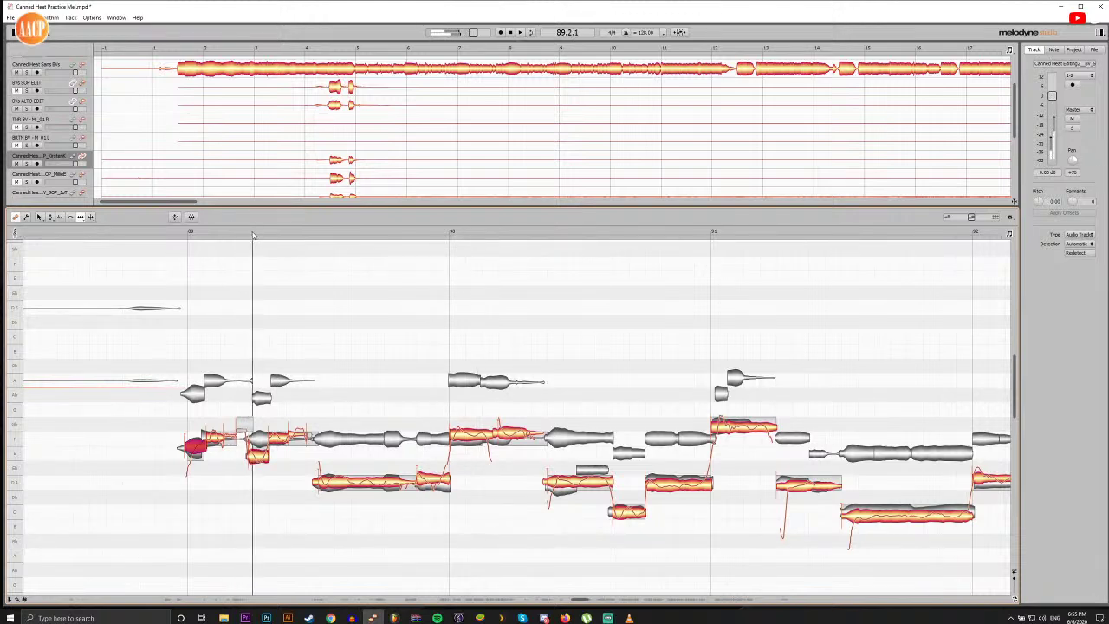
pyautogui.moveTo(251, 453); pyautogui.dragTo(256, 453)
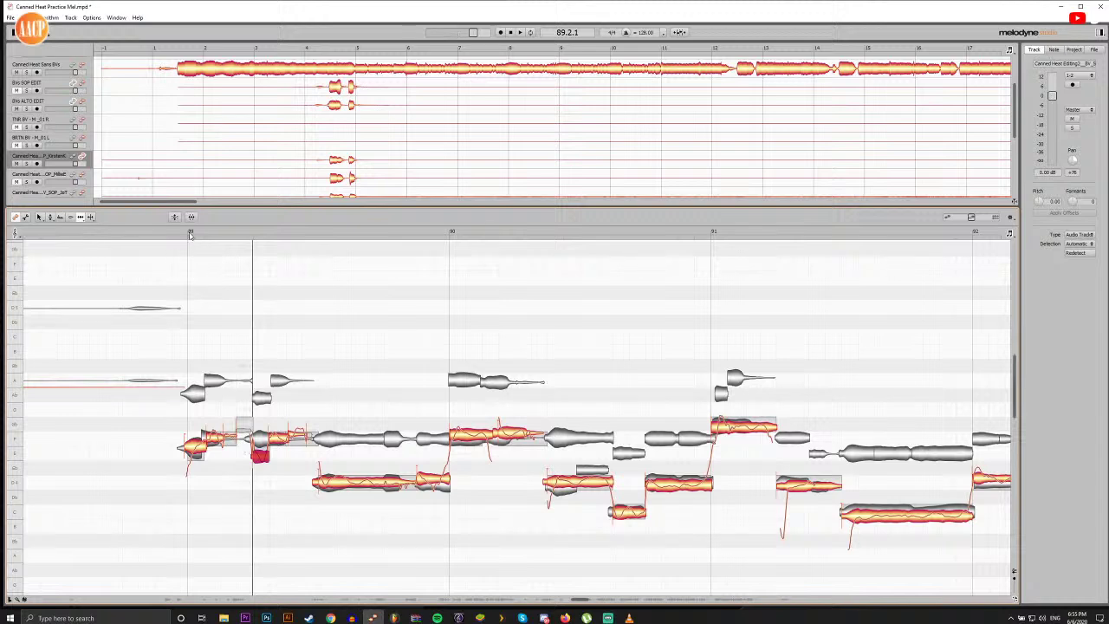
pyautogui.click(191, 234)
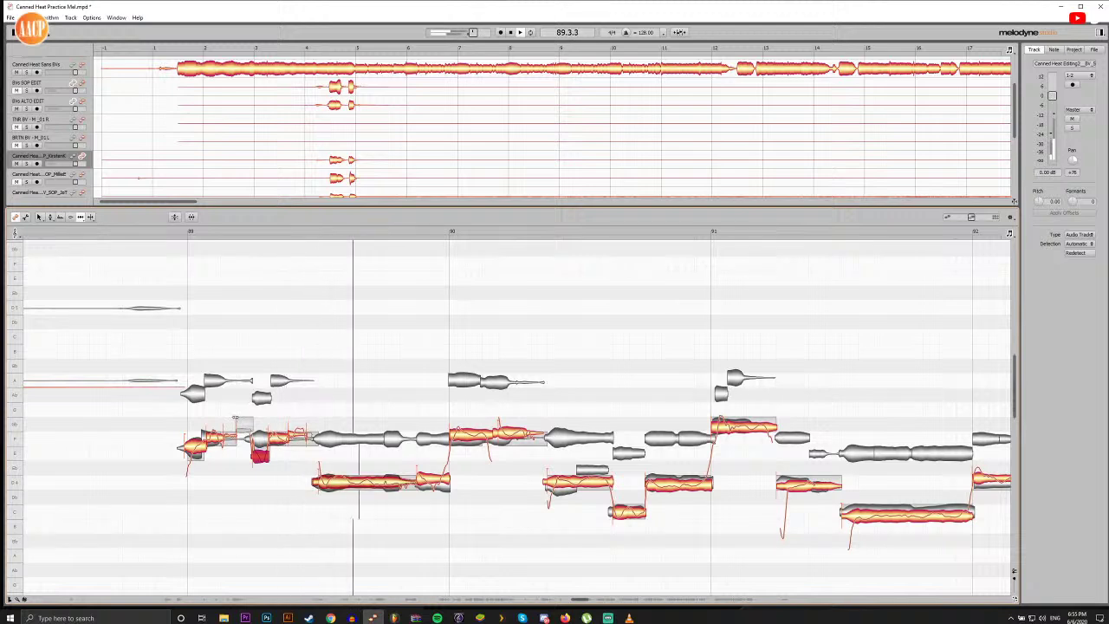
pyautogui.press('space')
# Step: Move the starts of the first two notes in bar 90 earlier, replaying bars 89 and 90 to check
pyautogui.moveTo(450, 435); pyautogui.dragTo(443, 435)
pyautogui.press('space')
pyautogui.click(422, 232)
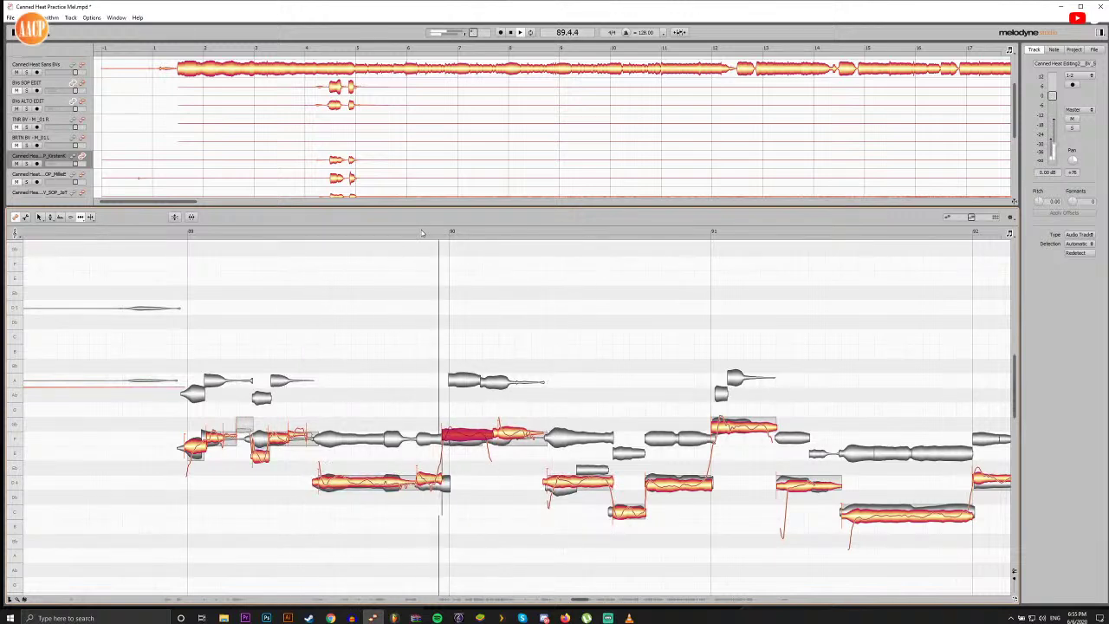
pyautogui.press('space')
pyautogui.click(501, 433)
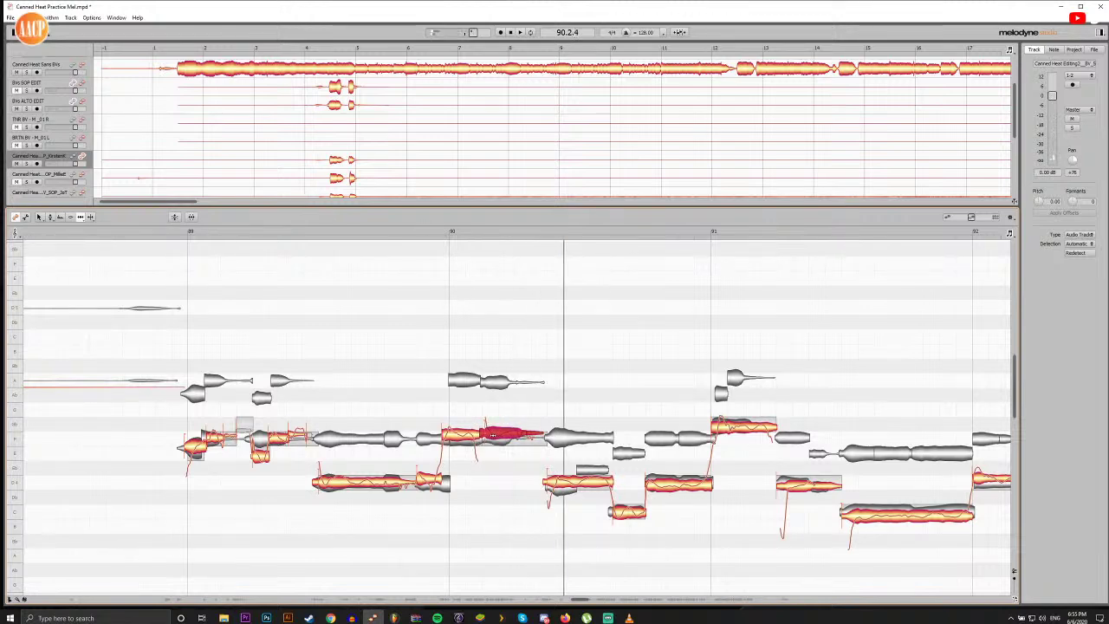
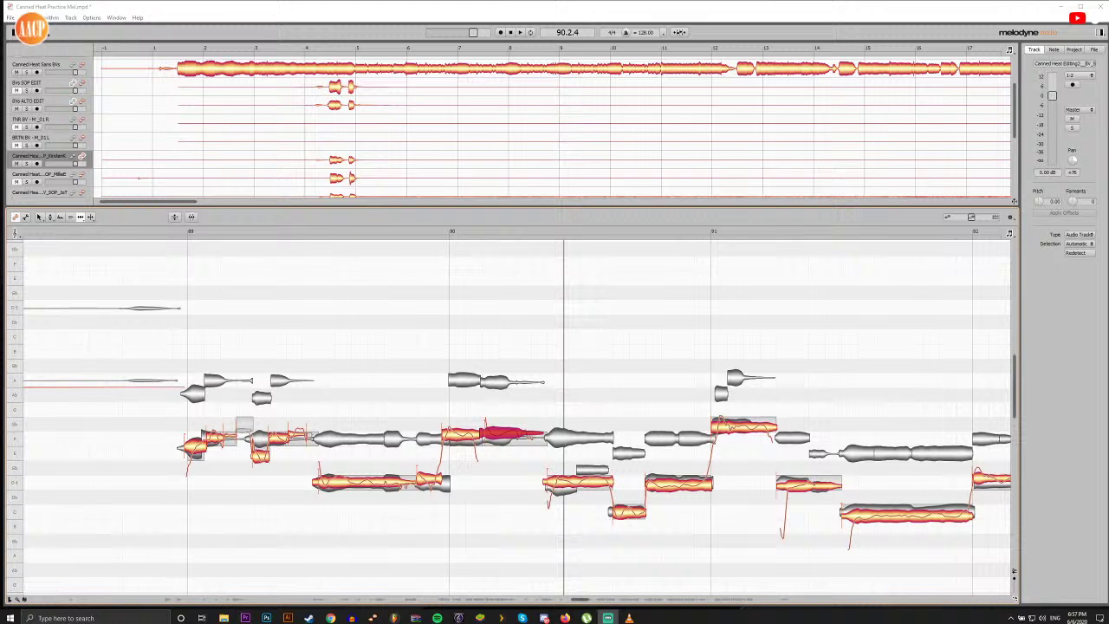
pyautogui.click(191, 232)
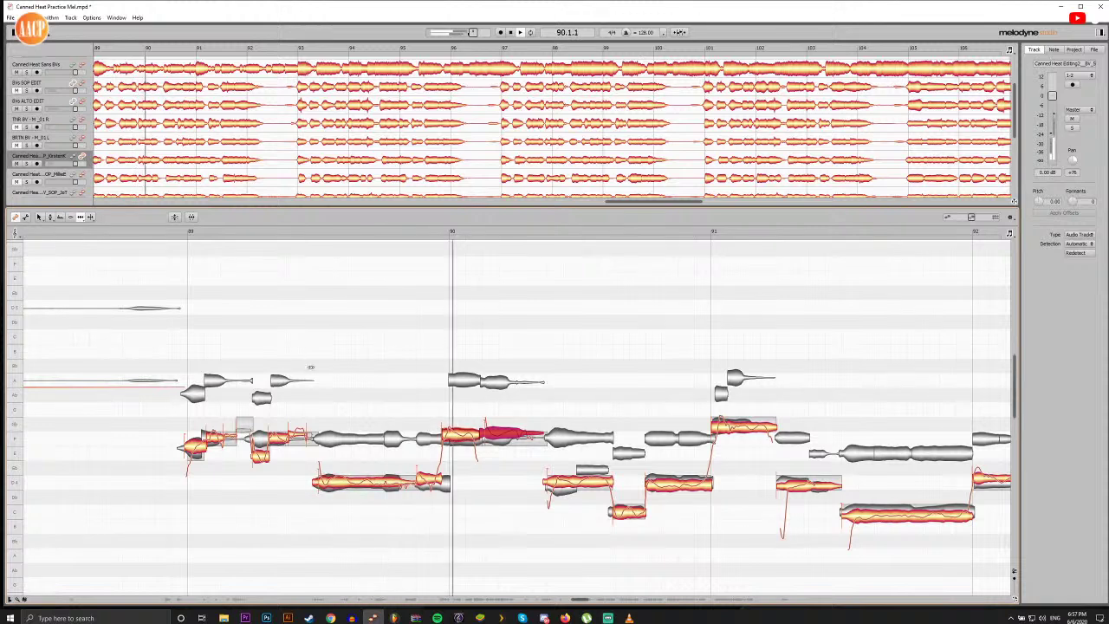
# Step: Listen to the transition into bar 90 and split off the short end of the last note in bar 89
pyautogui.click(426, 476)
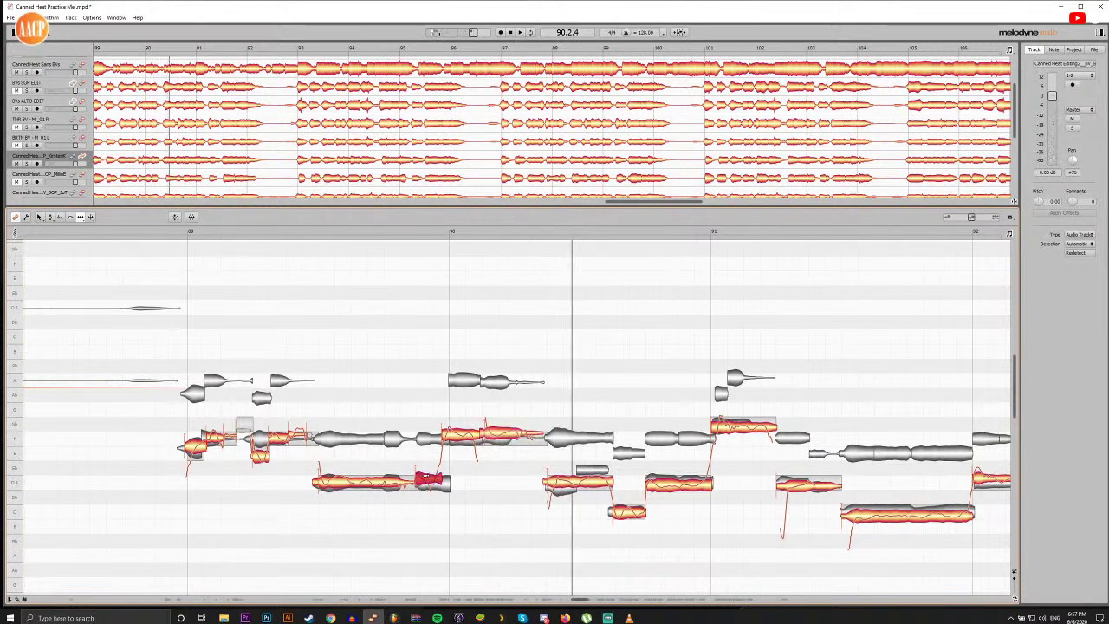
pyautogui.moveTo(410, 241); pyautogui.dragTo(452, 264)
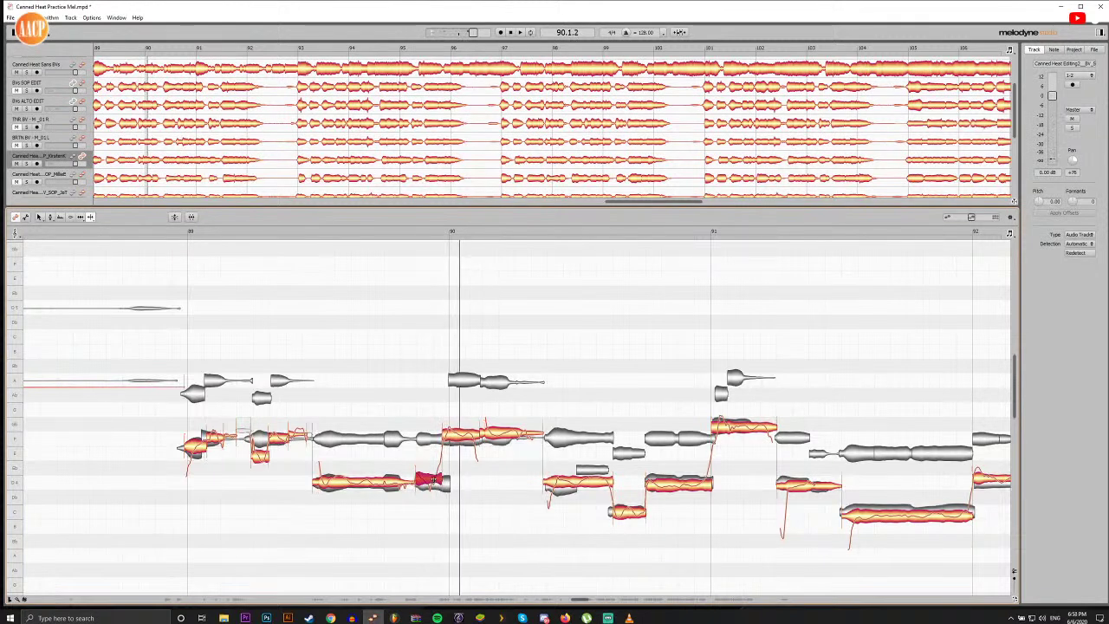
pyautogui.doubleClick(436, 479)
pyautogui.press('F5')
pyautogui.click(439, 470)
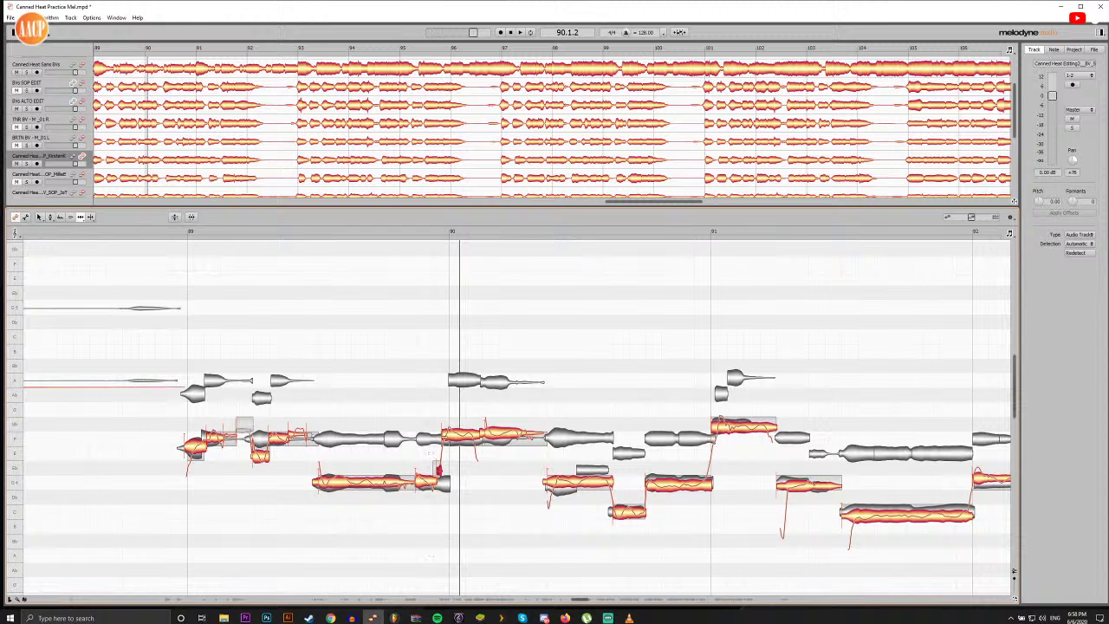
# Step: Try starting the first note of bar 90 slightly later, replaying the transition from bar 89
pyautogui.moveTo(443, 432); pyautogui.dragTo(448, 431)
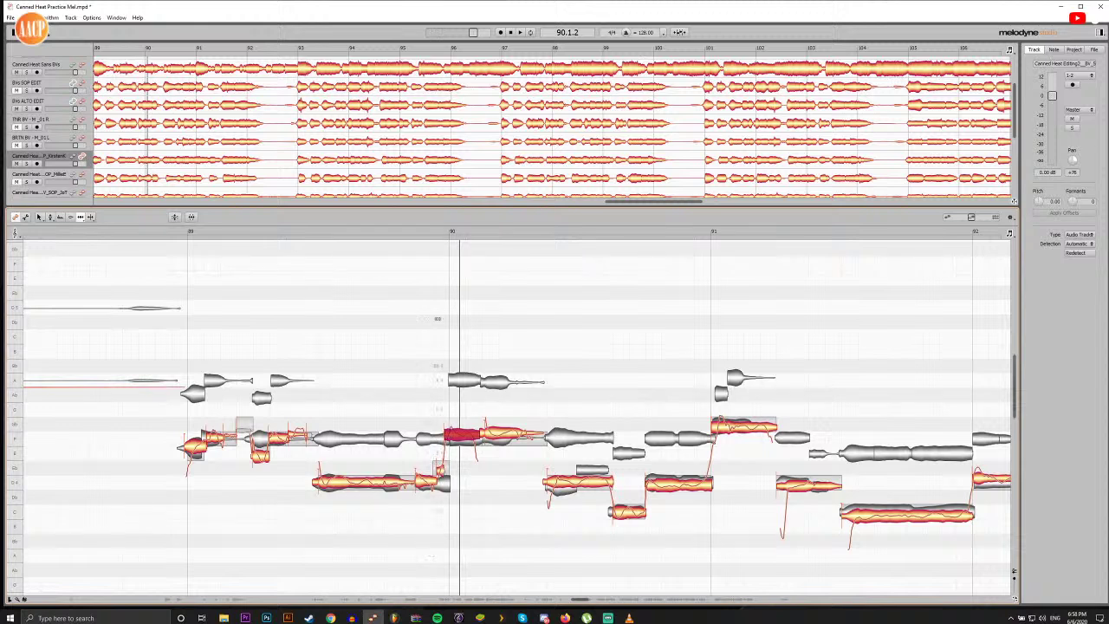
pyautogui.doubleClick(419, 233)
pyautogui.doubleClick(418, 233)
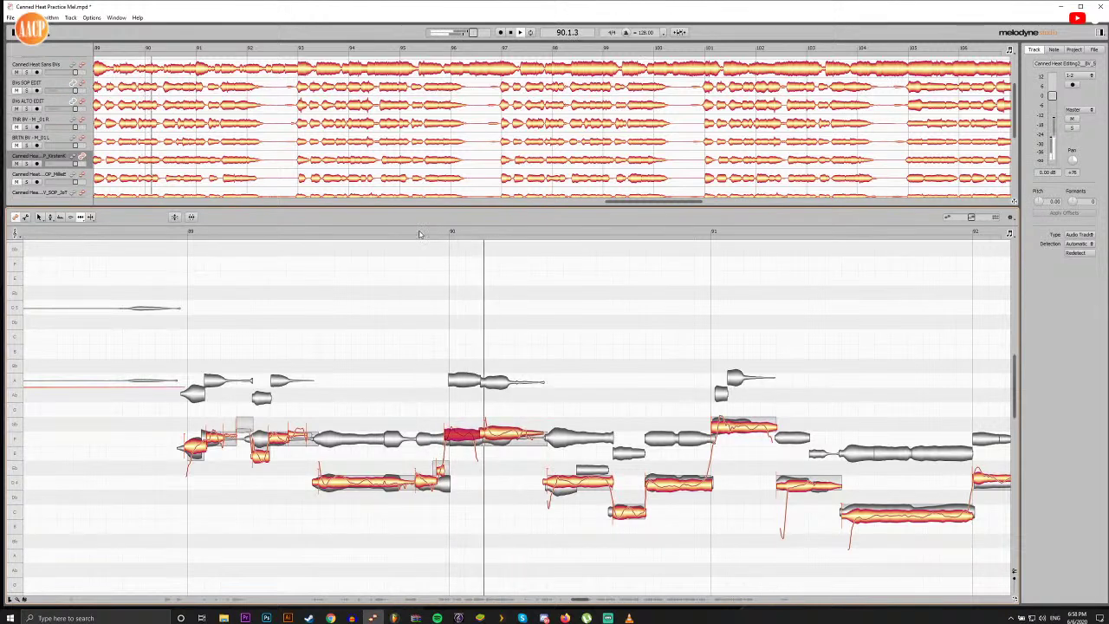
pyautogui.moveTo(418, 234); pyautogui.dragTo(449, 234)
# Step: Start the split-off end piece of bar 89 and the first note of bar 90 slightly earlier, then replay the transition
pyautogui.click(440, 471)
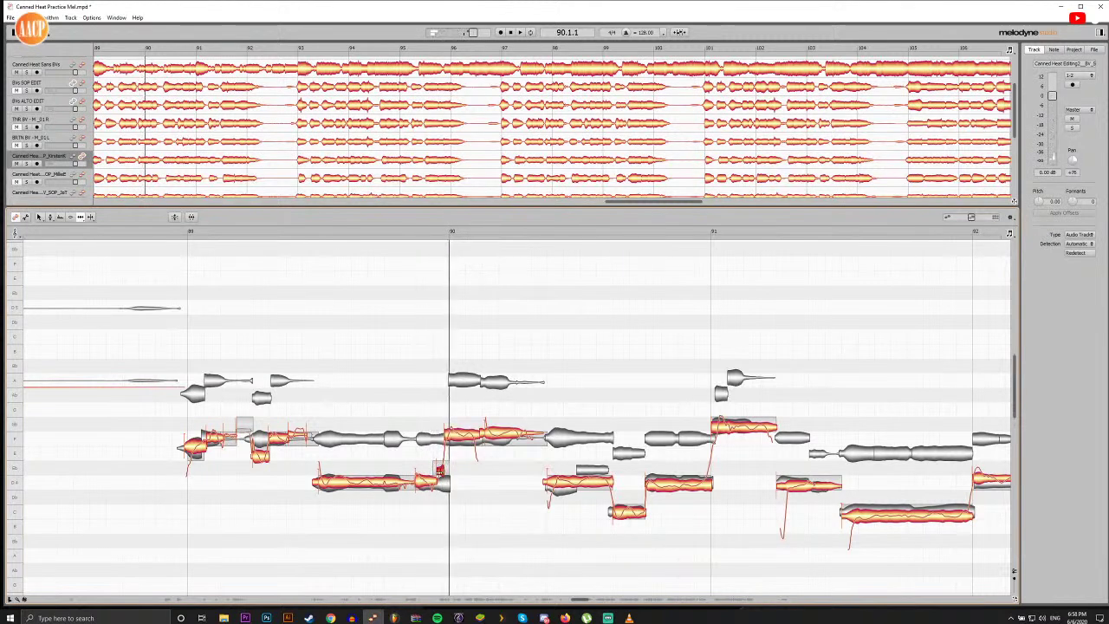
pyautogui.moveTo(439, 471); pyautogui.dragTo(437, 474)
pyautogui.click(446, 433)
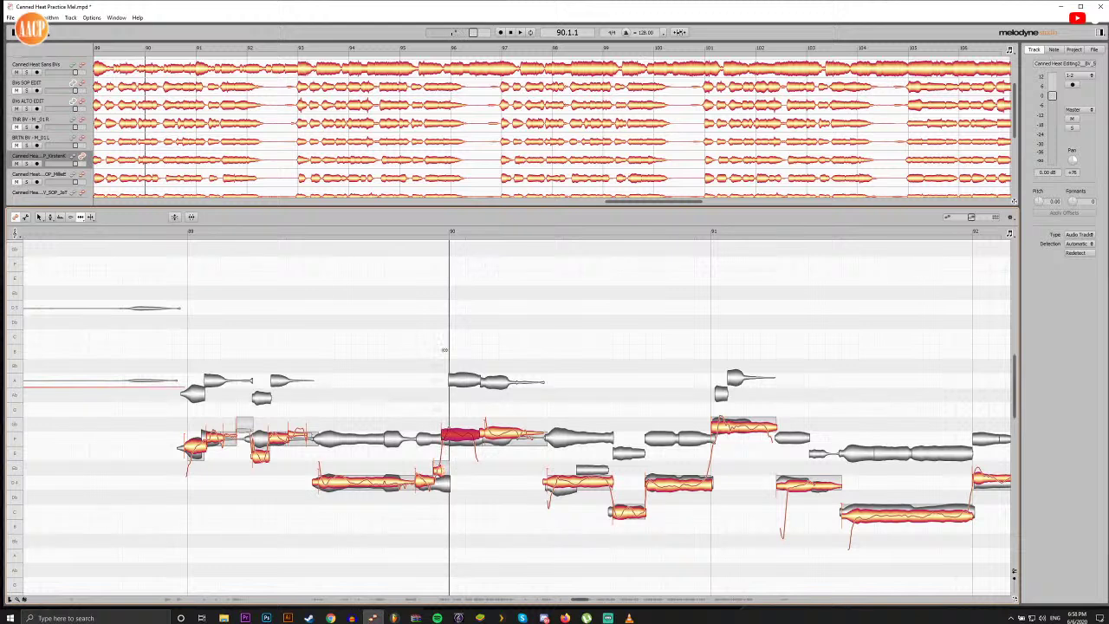
pyautogui.doubleClick(429, 233)
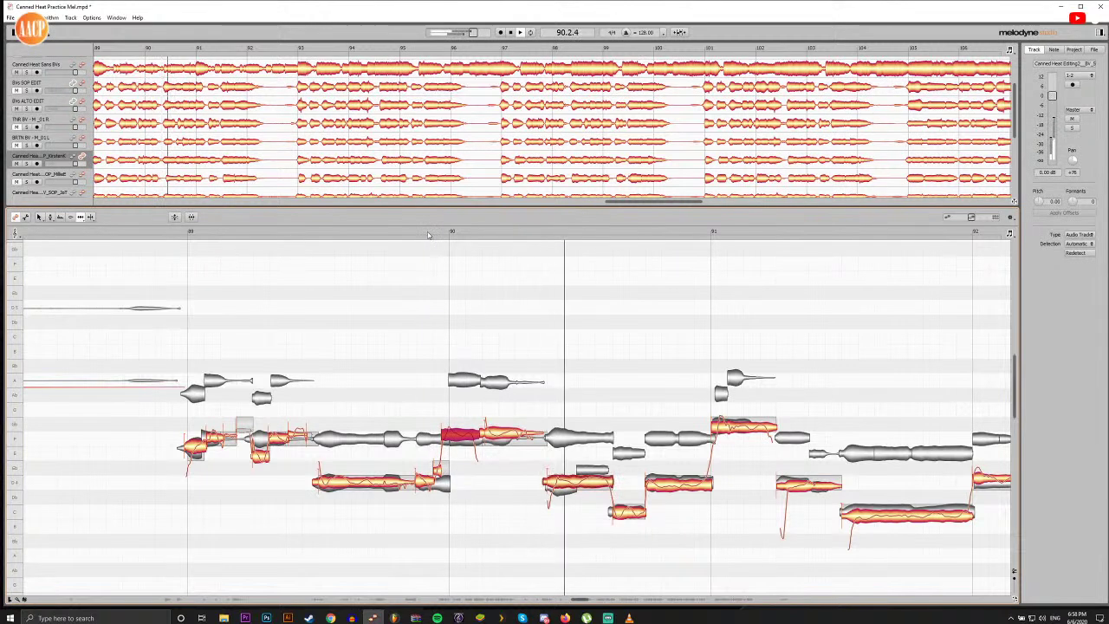
pyautogui.doubleClick(435, 233)
pyautogui.moveTo(436, 235); pyautogui.dragTo(489, 333)
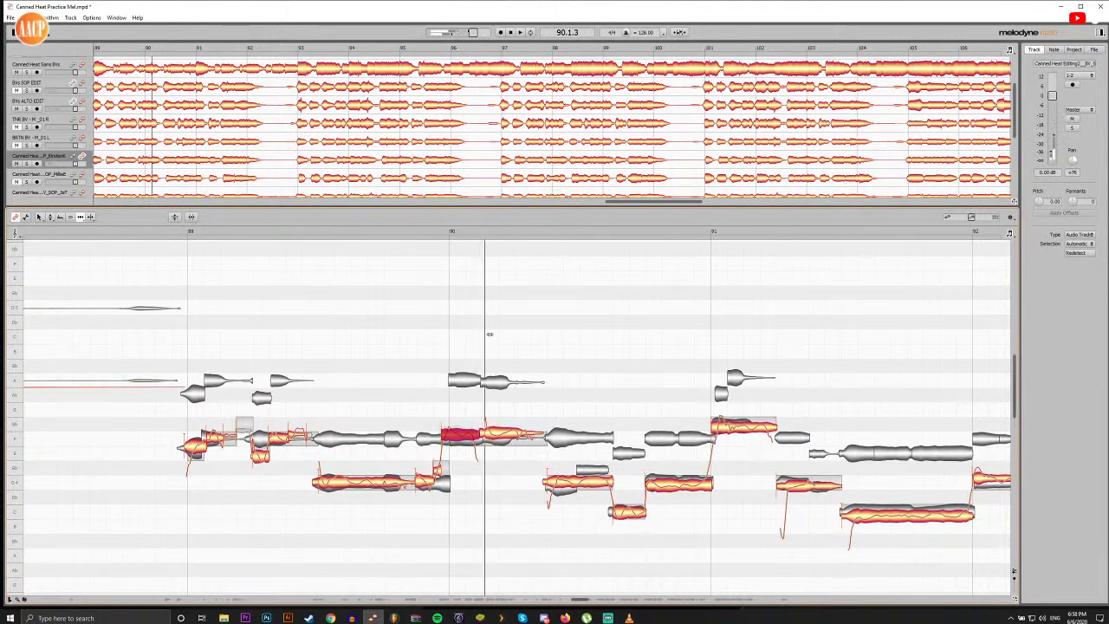
# Step: Separate a short piece between the first two notes of bar 90, start the following note slightly later, and replay the passage
pyautogui.press('F6')
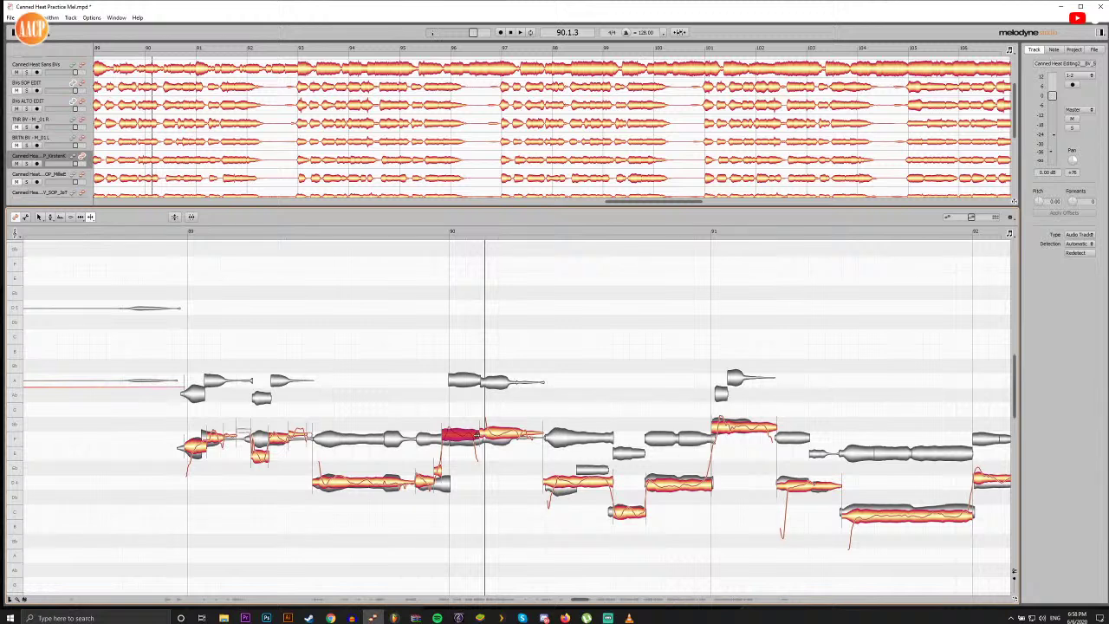
pyautogui.click(477, 435)
pyautogui.doubleClick(477, 435)
pyautogui.moveTo(475, 238); pyautogui.dragTo(498, 237)
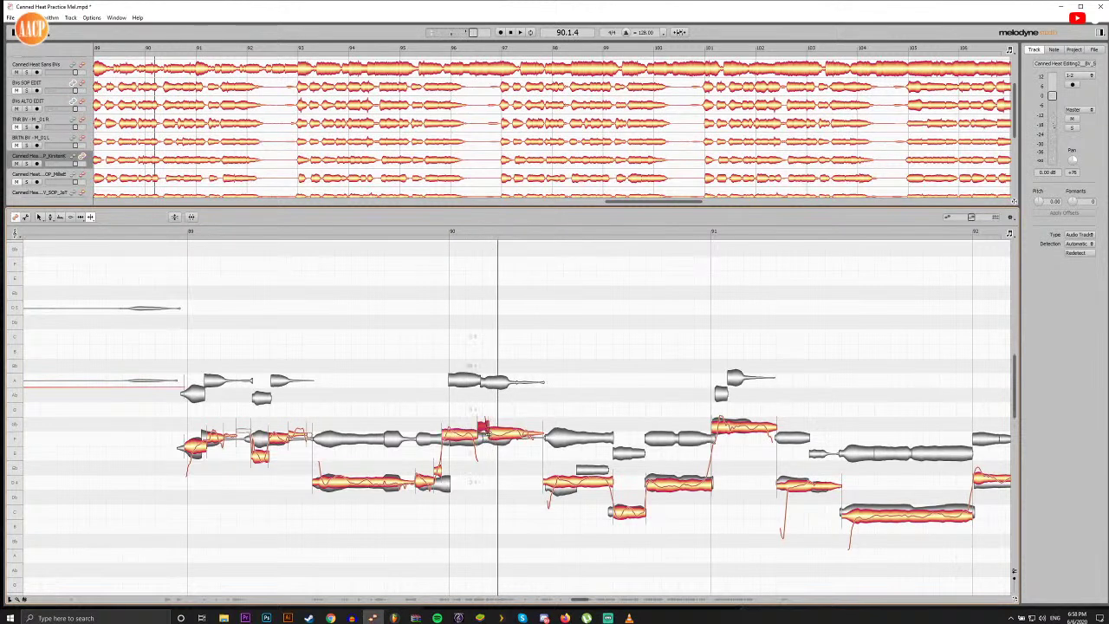
pyautogui.click(490, 432)
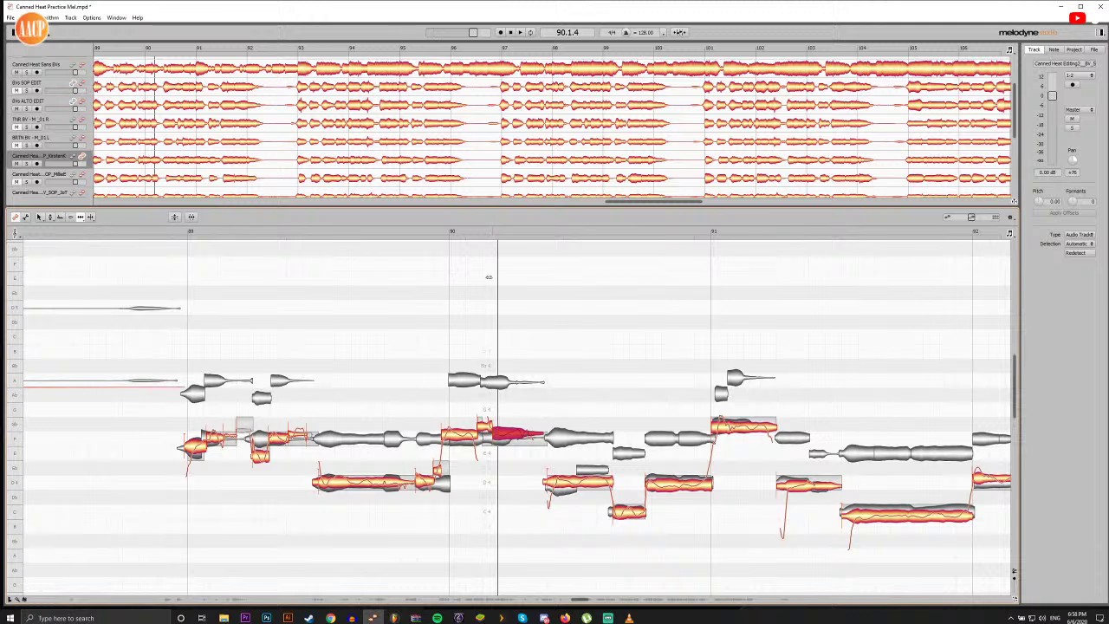
pyautogui.doubleClick(472, 233)
pyautogui.doubleClick(469, 233)
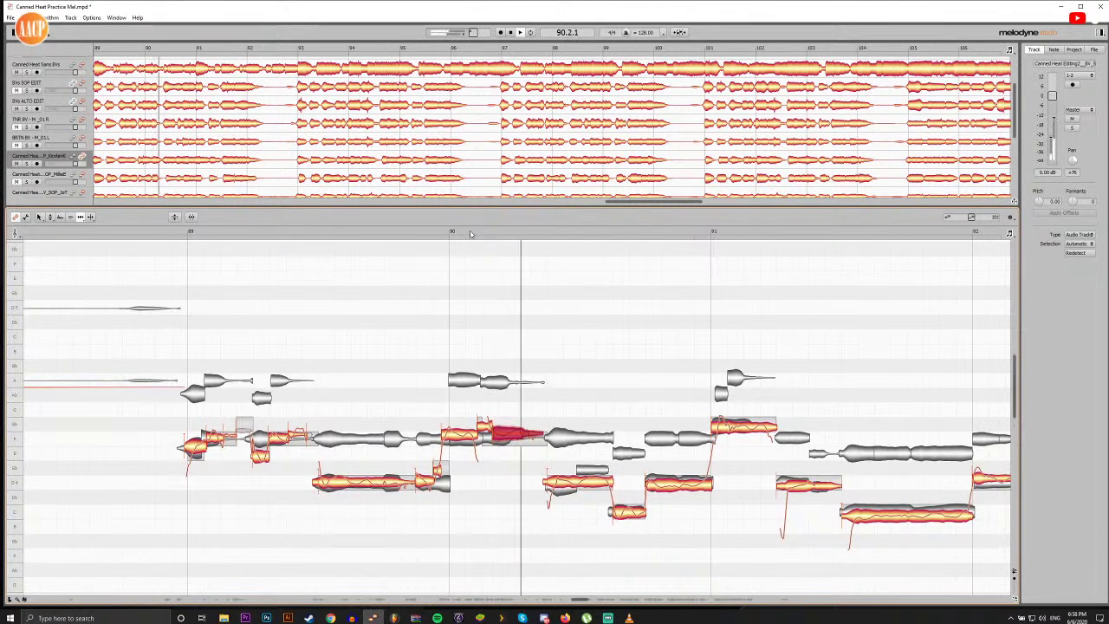
pyautogui.doubleClick(450, 233)
pyautogui.press('space')
# Step: Split off the thin tail of the second sung note in bar 90, start it earlier, and replay bars 89 to 91
pyautogui.press('F6')
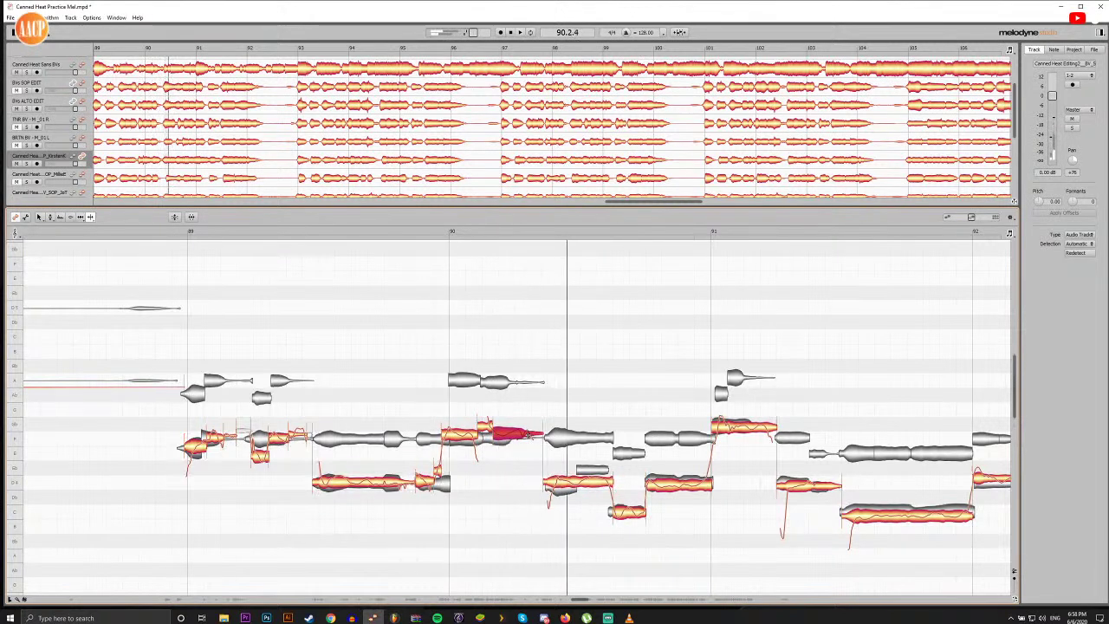
pyautogui.doubleClick(529, 438)
pyautogui.moveTo(531, 439); pyautogui.dragTo(511, 438)
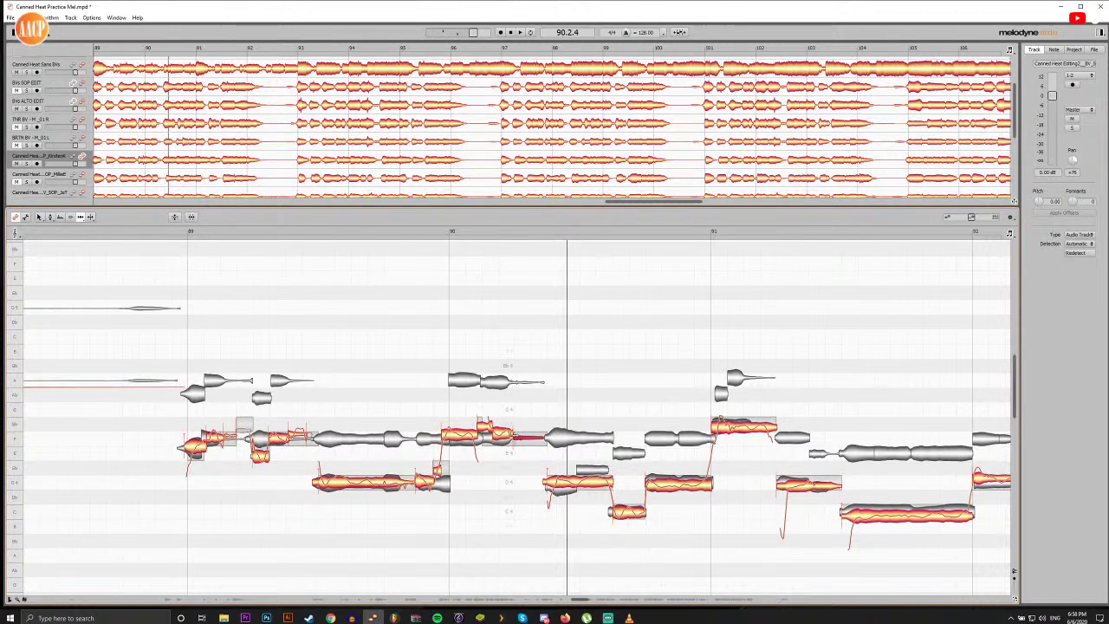
pyautogui.doubleClick(440, 234)
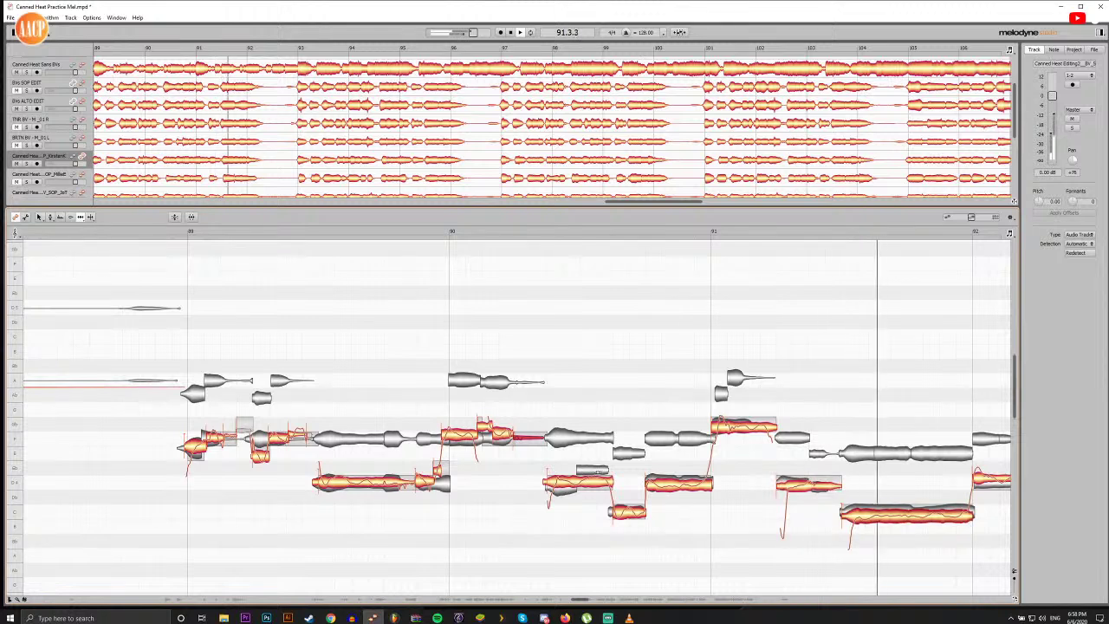
pyautogui.click(179, 233)
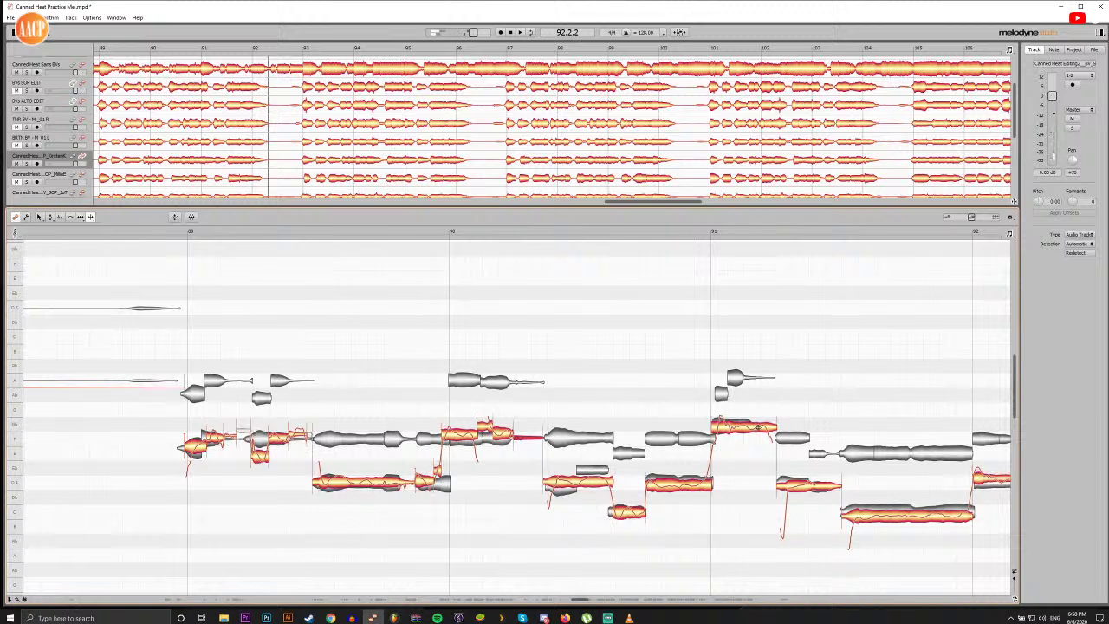
# Step: Split off the end of the first note in bar 91 and move the start of that piece earlier
pyautogui.click(751, 429)
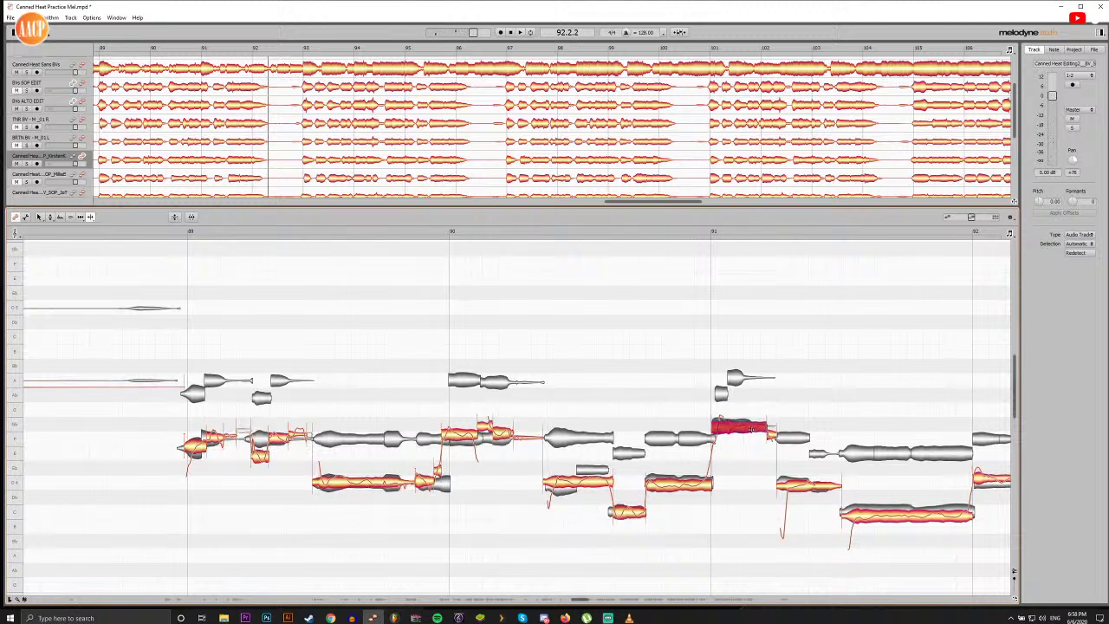
pyautogui.press('F5')
pyautogui.moveTo(757, 426); pyautogui.dragTo(759, 434)
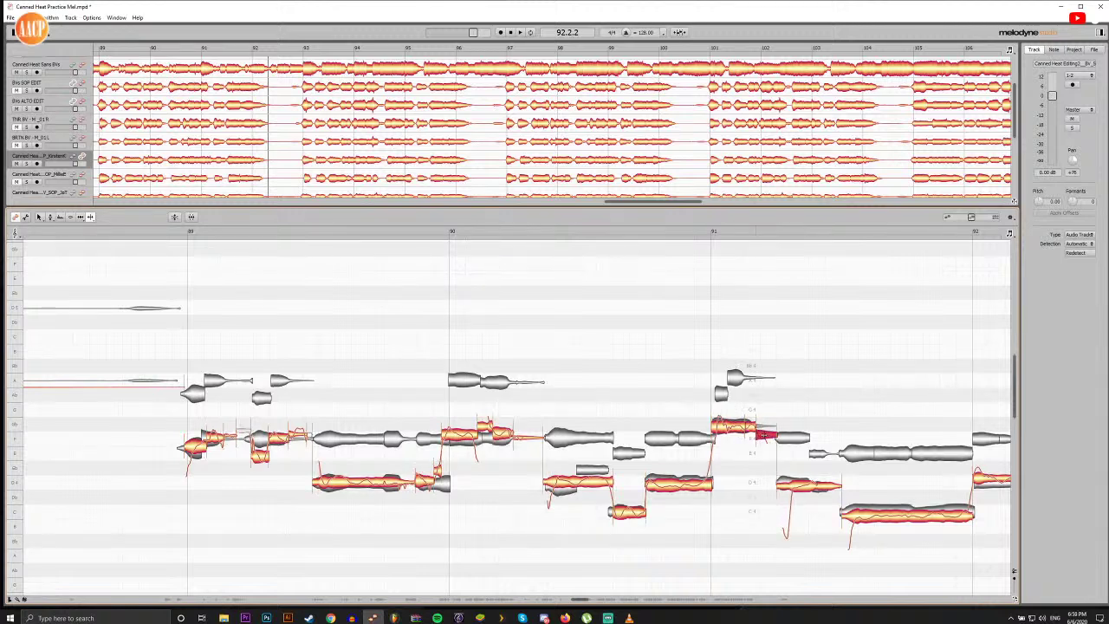
# Step: Split the end of bar 91's first note into shorter pieces, lower its level by 3.60 dB, and listen to the result
pyautogui.doubleClick(764, 435)
pyautogui.press('F4')
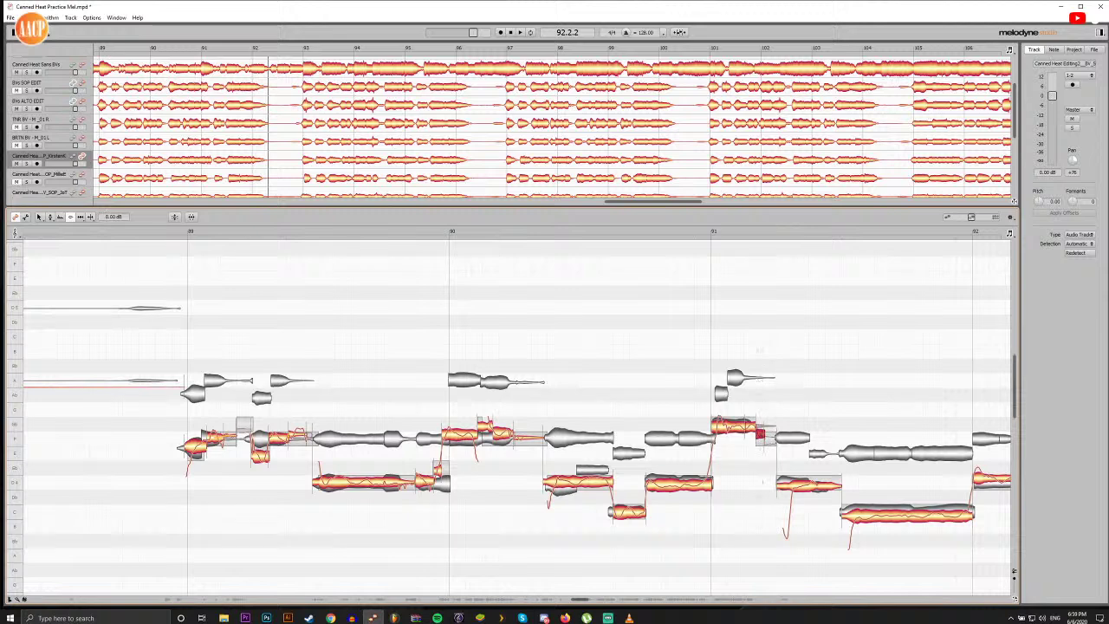
pyautogui.moveTo(761, 452); pyautogui.dragTo(762, 455)
pyautogui.click(738, 425)
pyautogui.moveTo(755, 429); pyautogui.dragTo(760, 504)
pyautogui.press('space')
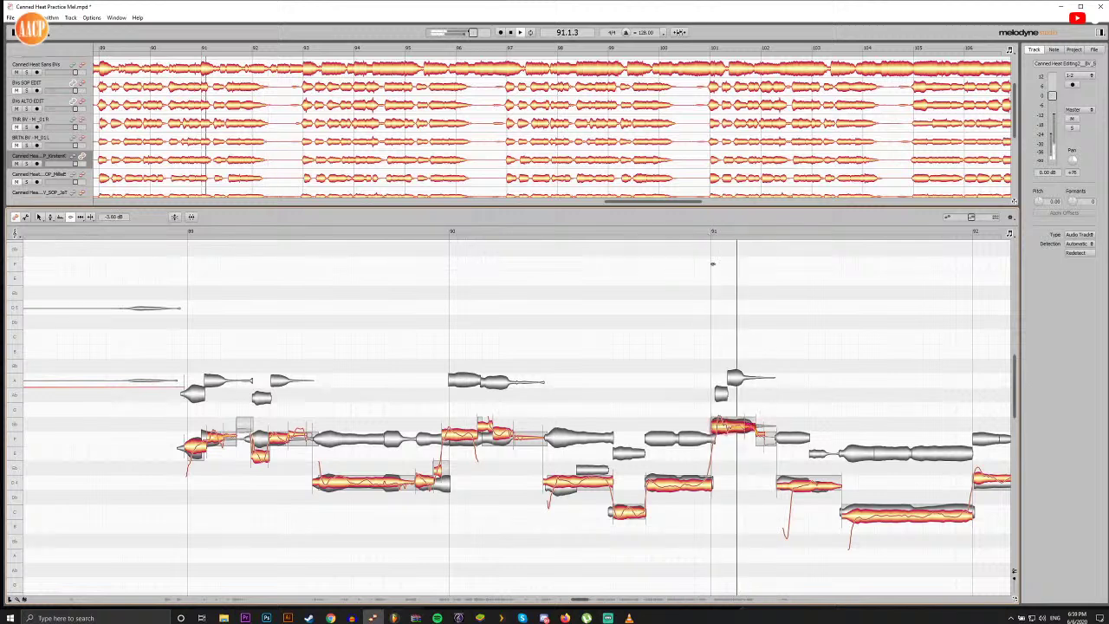
pyautogui.press('space')
# Step: Separate the low scoop before the second main note of bar 91, start both pieces slightly earlier, and replay the transition
pyautogui.press('F5')
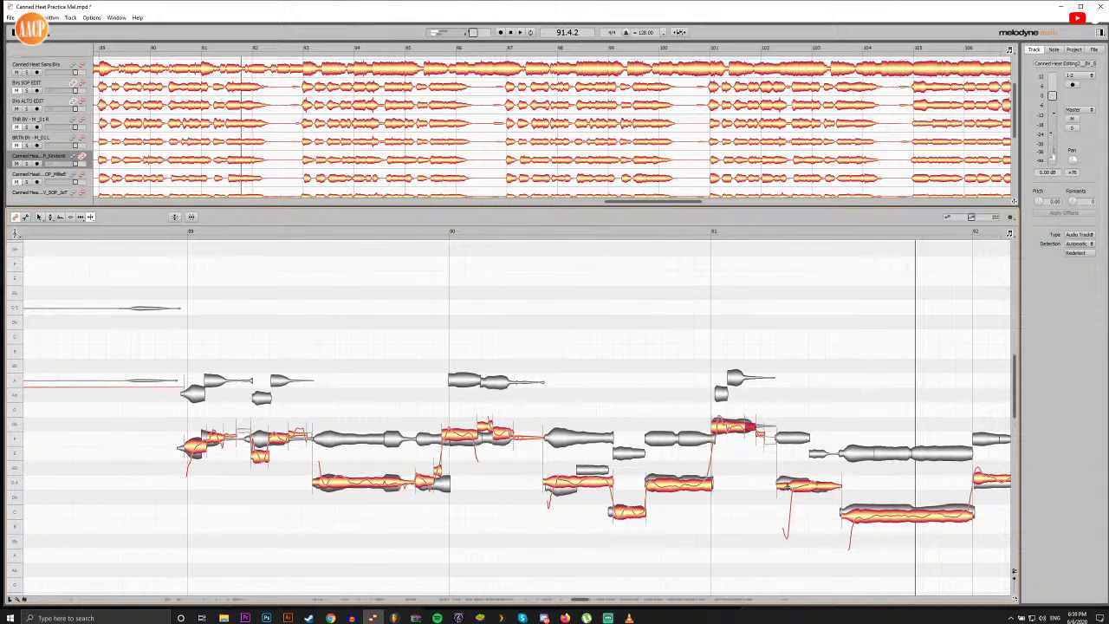
pyautogui.doubleClick(791, 481)
pyautogui.click(782, 483)
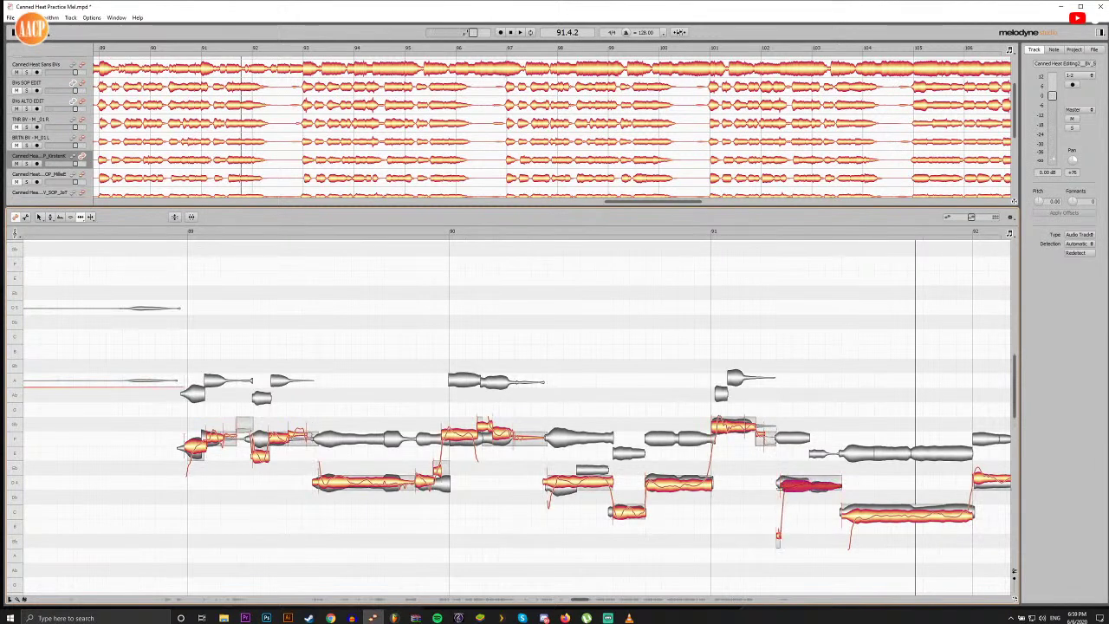
pyautogui.click(777, 535)
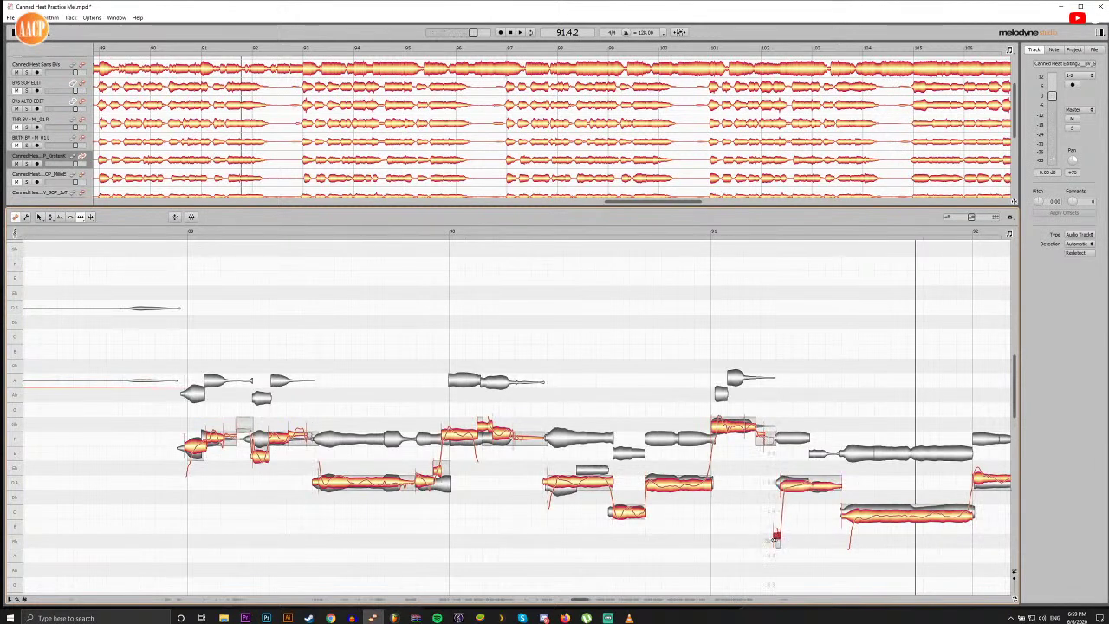
pyautogui.moveTo(794, 482); pyautogui.dragTo(790, 484)
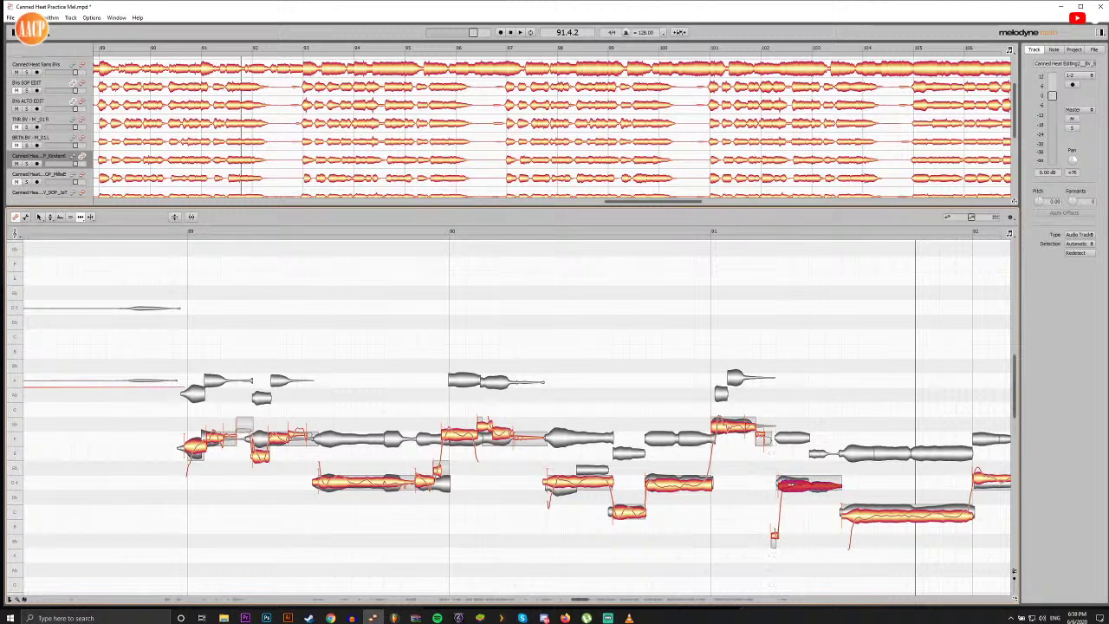
pyautogui.click(762, 232)
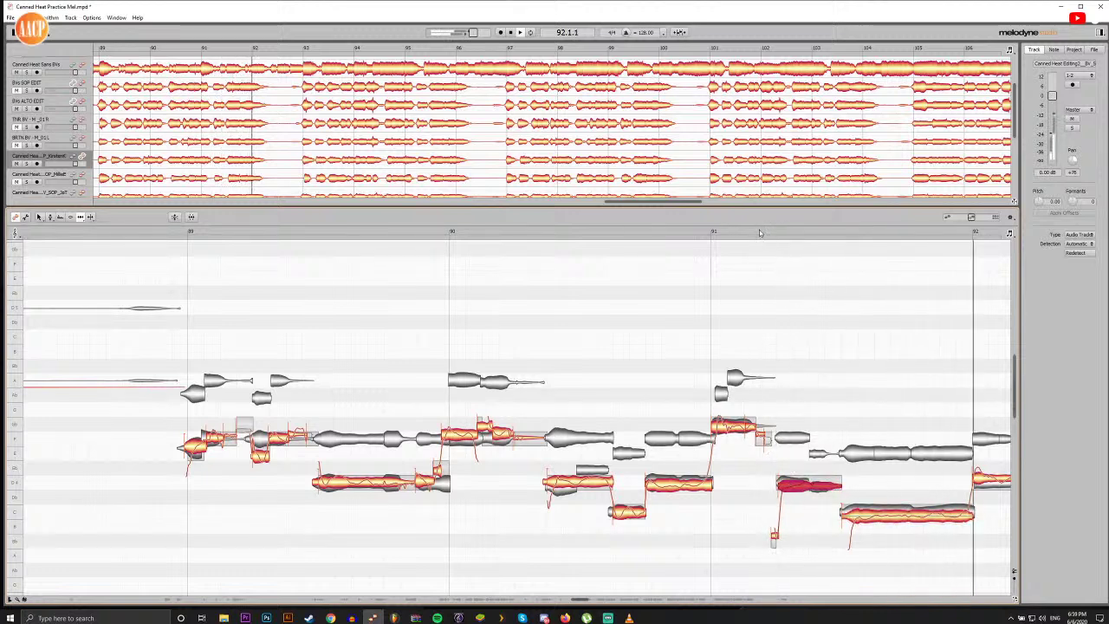
pyautogui.press('space')
# Step: Replay bars 89 to 91 and start the split-off end piece of bar 89 slightly earlier, checking the transition into bar 90
pyautogui.doubleClick(184, 232)
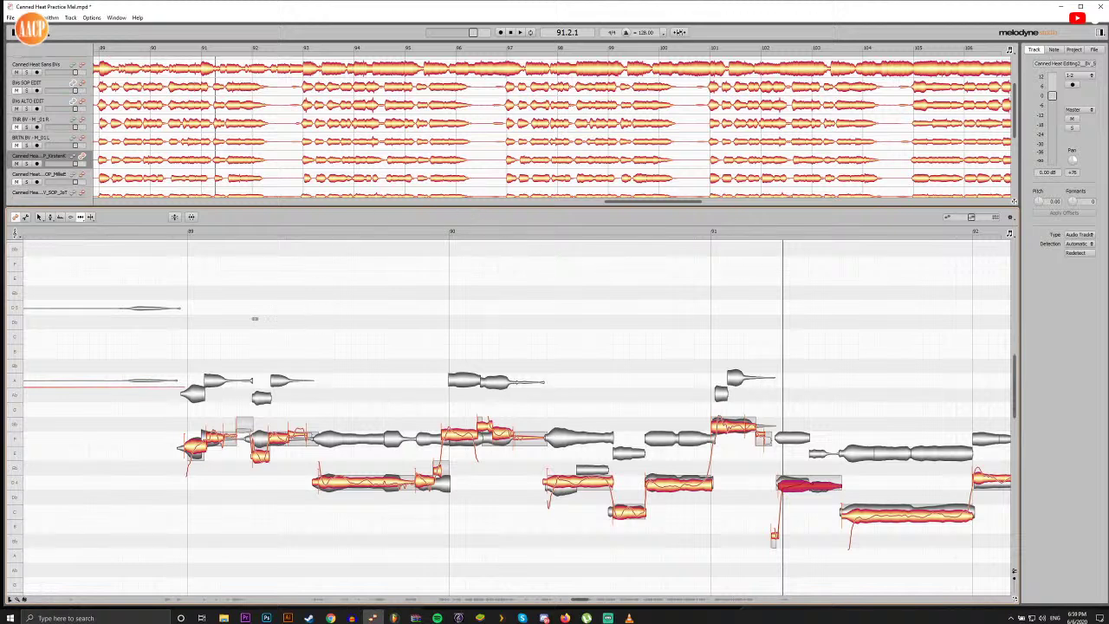
pyautogui.click(181, 233)
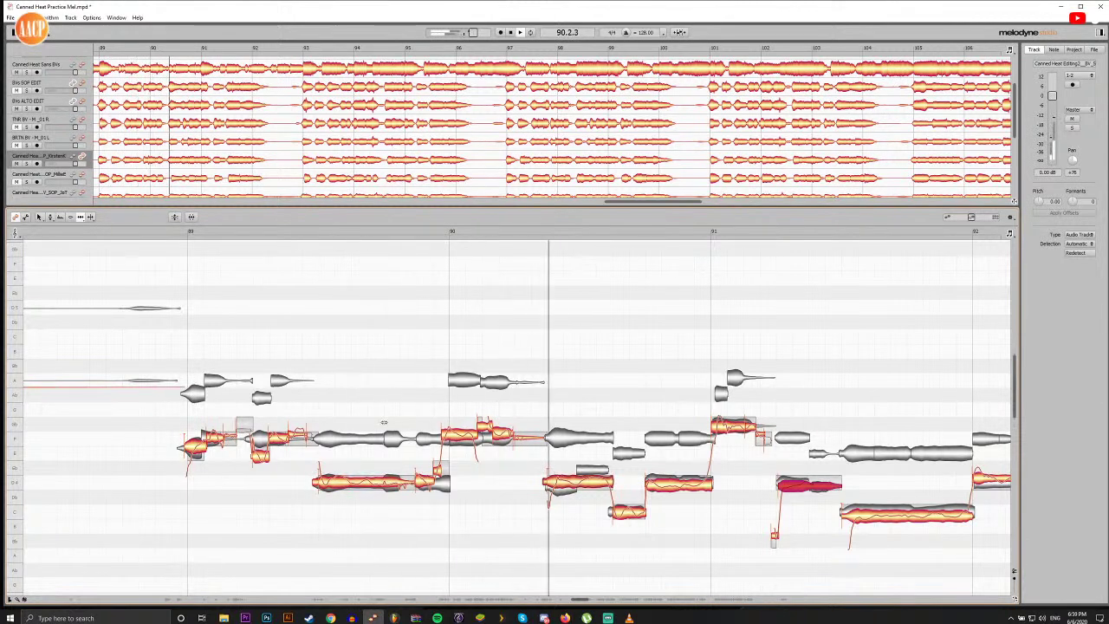
pyautogui.click(409, 233)
pyautogui.moveTo(415, 234); pyautogui.dragTo(438, 239)
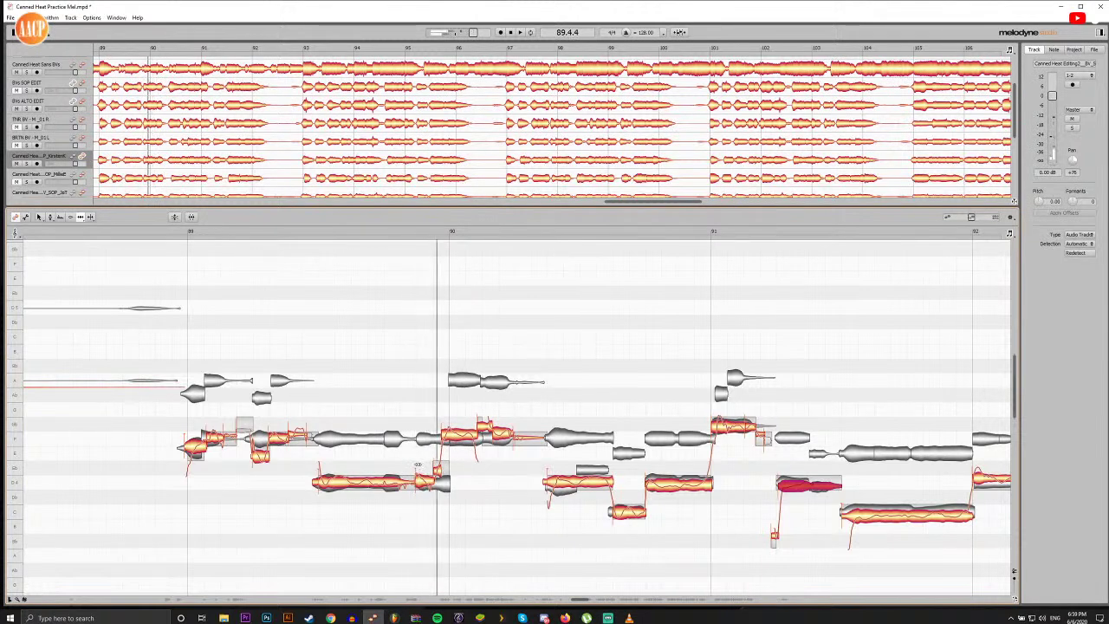
pyautogui.click(435, 470)
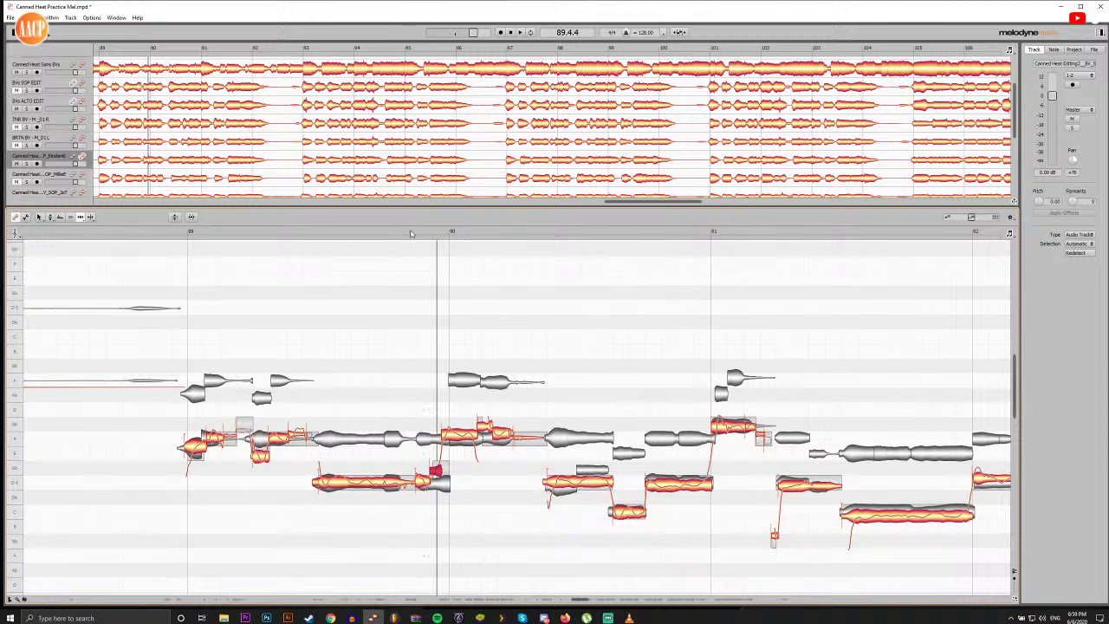
pyautogui.press('space')
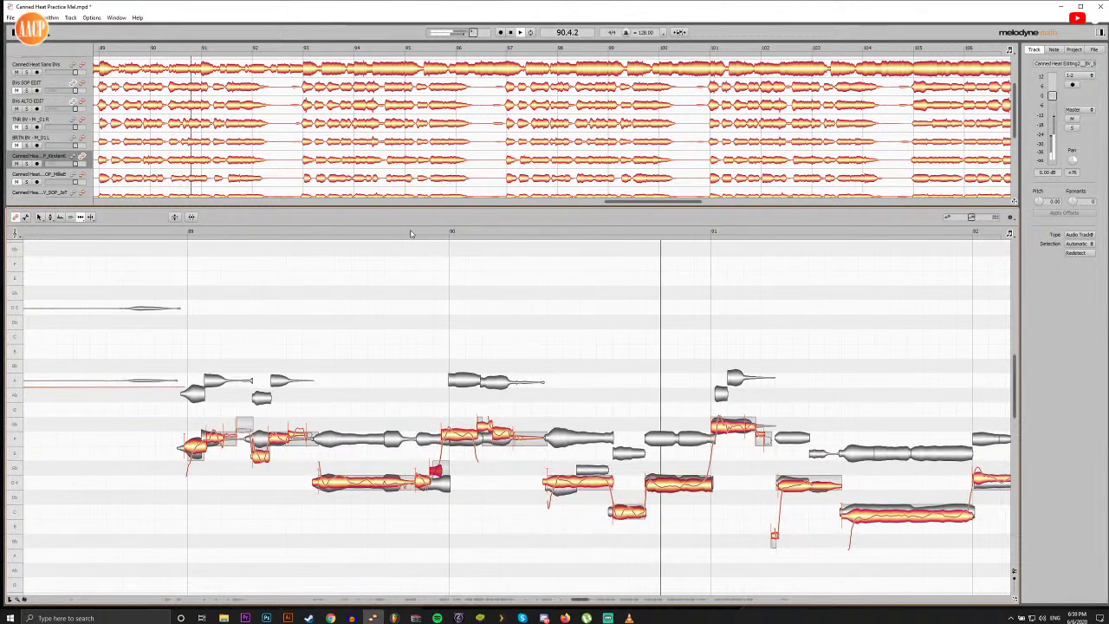
pyautogui.click(531, 235)
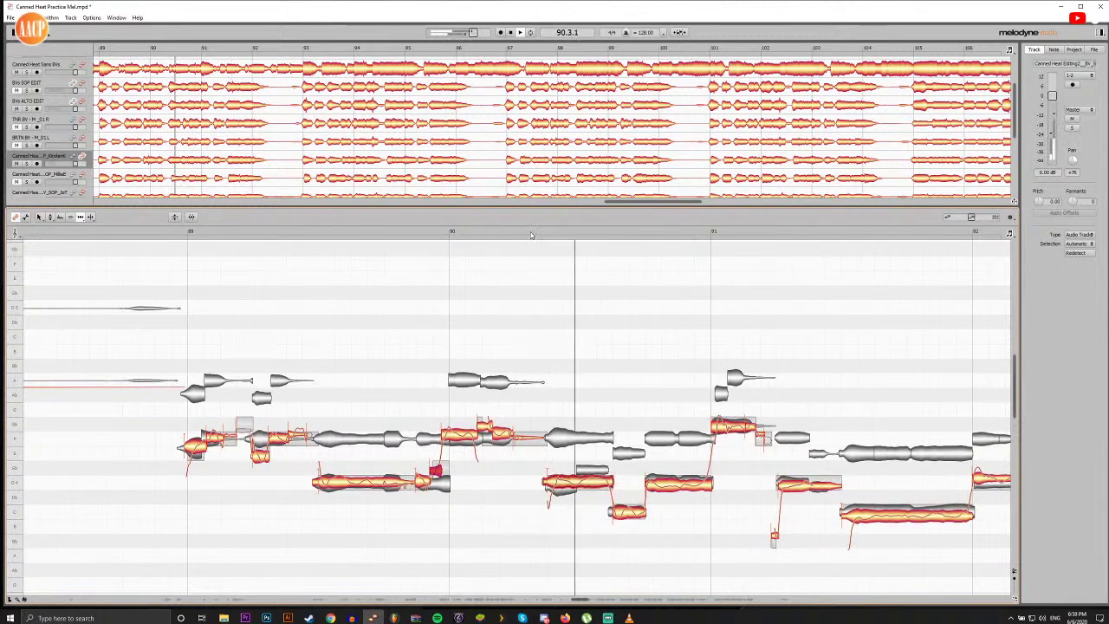
pyautogui.click(531, 234)
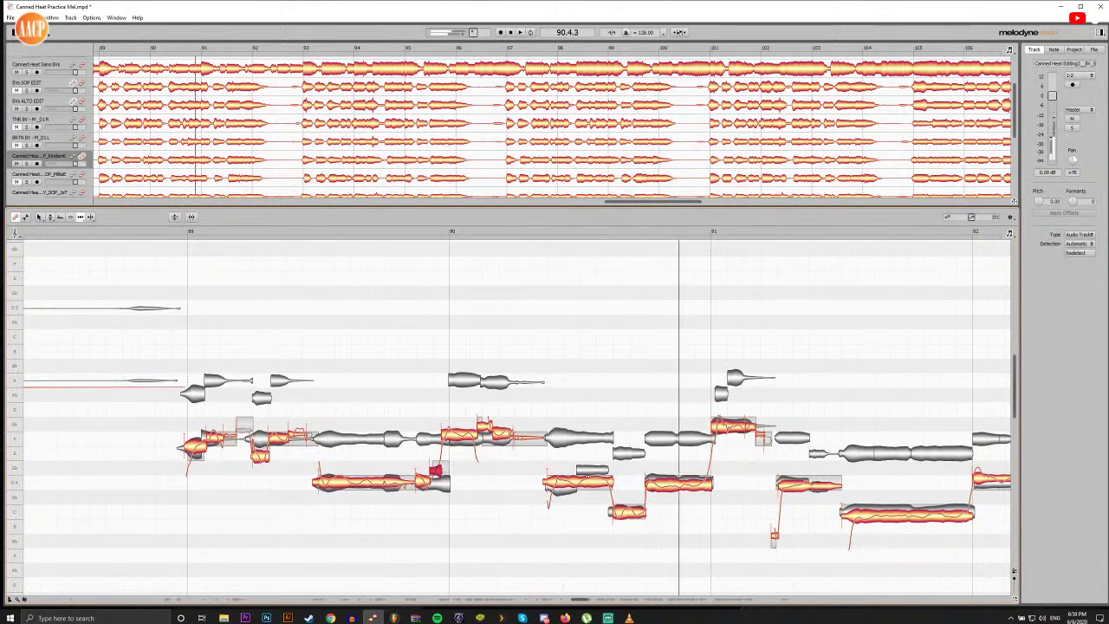
# Step: Split the D4 note in the middle of bar 90, lower its second half by about 8 dB, and replay it
pyautogui.click(571, 494)
pyautogui.press('F4')
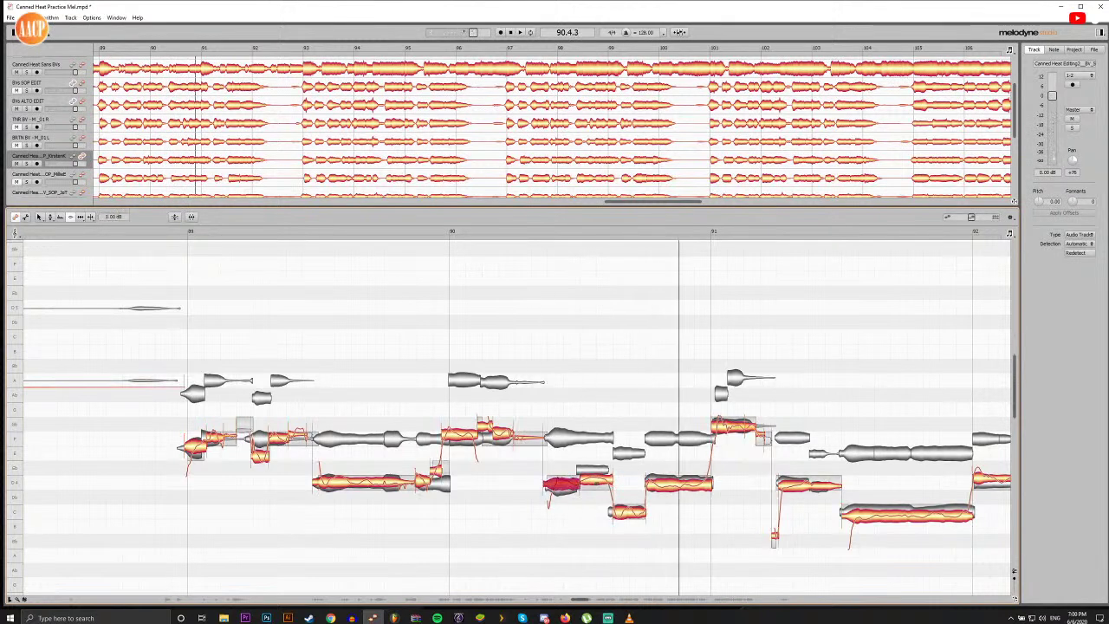
pyautogui.moveTo(593, 481); pyautogui.dragTo(598, 514)
pyautogui.click(537, 232)
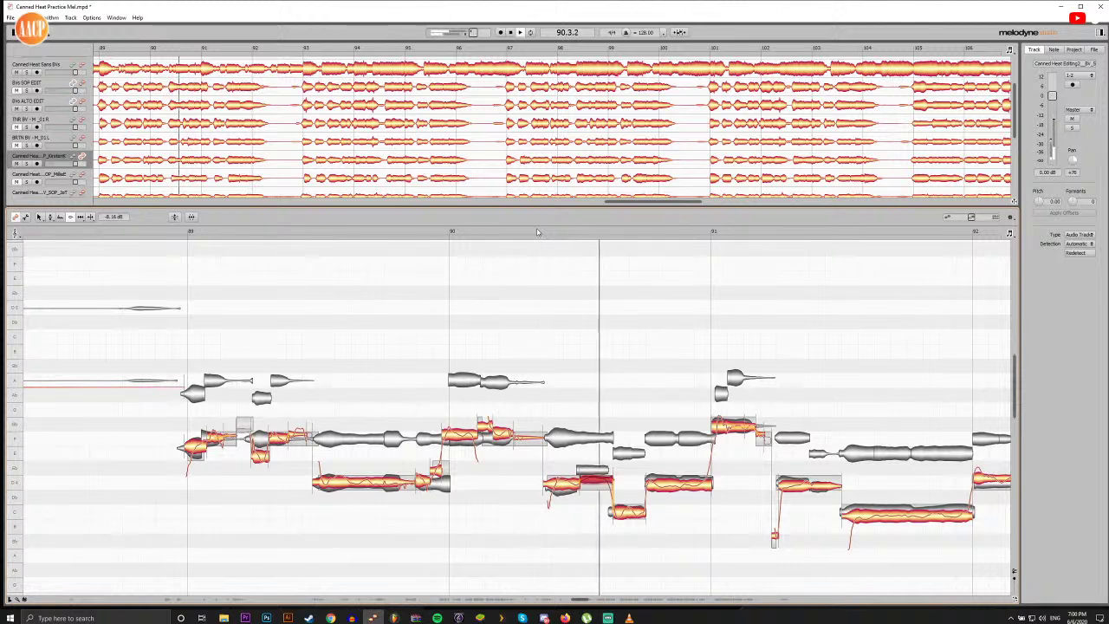
pyautogui.click(537, 233)
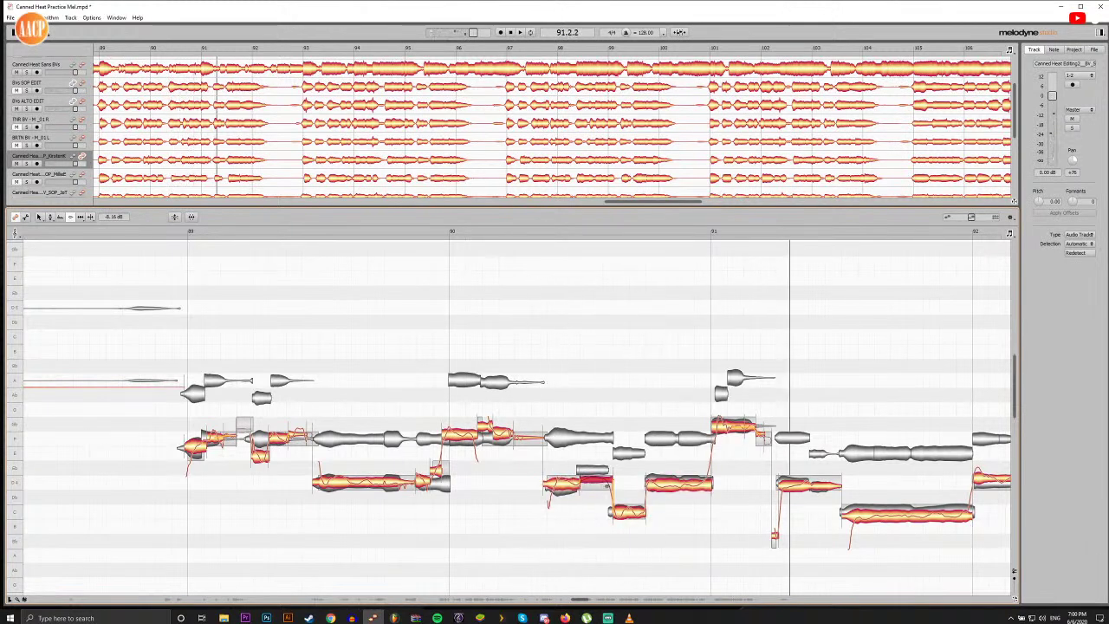
# Step: Start the quieter second half of the D4 note in bar 90 slightly earlier and replay it
pyautogui.press('F5')
pyautogui.moveTo(590, 482); pyautogui.dragTo(585, 482)
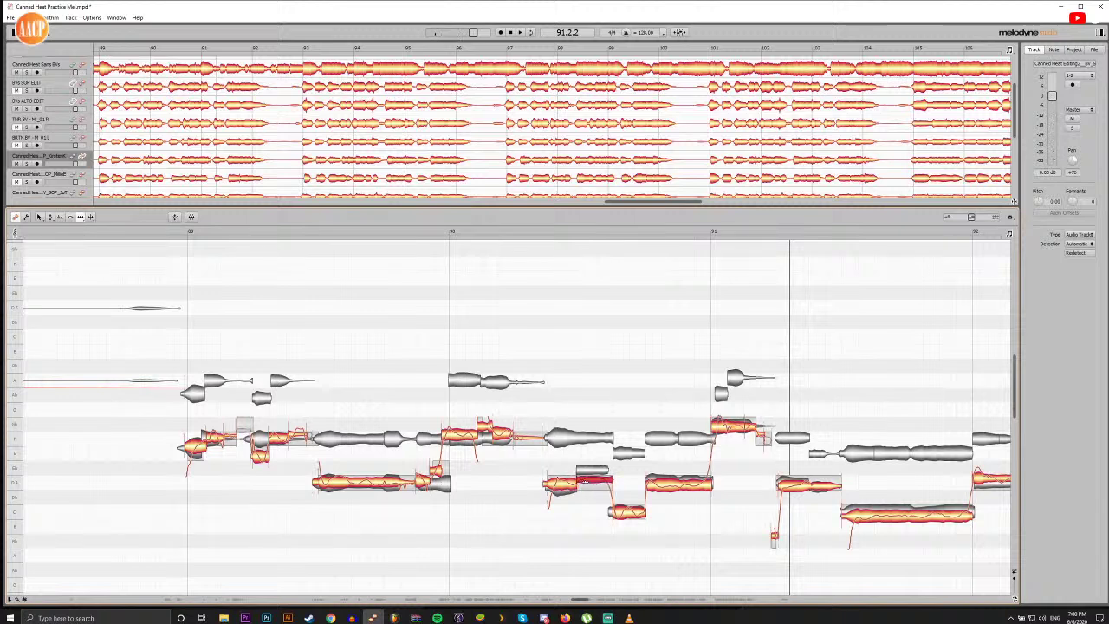
pyautogui.press('space')
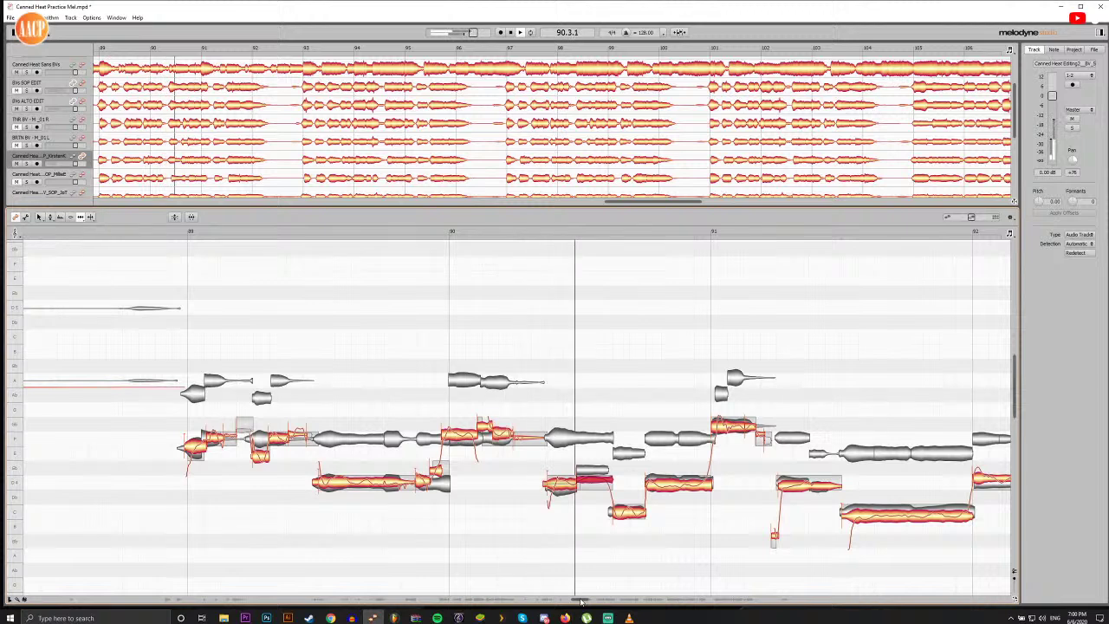
# Step: Centre the pitch of the long last note in bar 91 on C4
pyautogui.moveTo(582, 599); pyautogui.dragTo(582, 600)
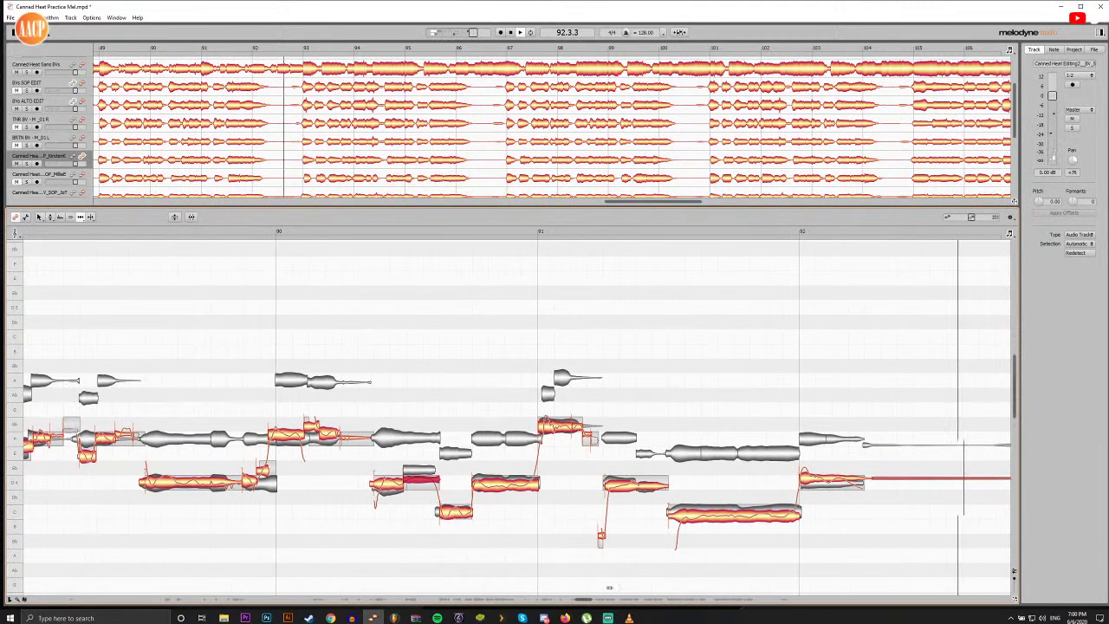
pyautogui.click(706, 518)
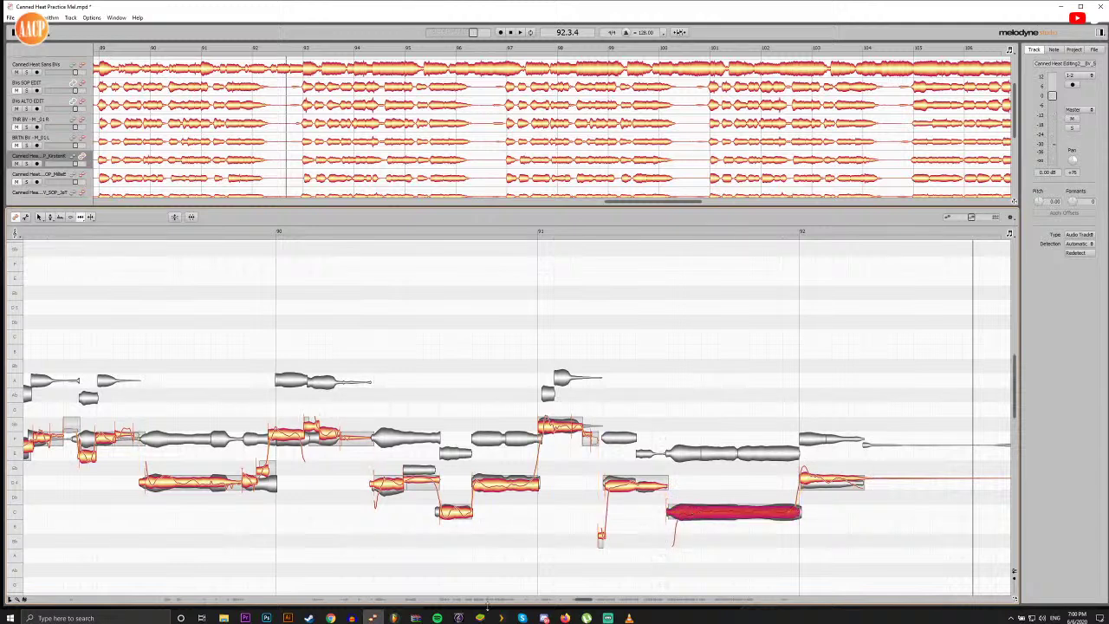
pyautogui.moveTo(584, 599); pyautogui.dragTo(588, 599)
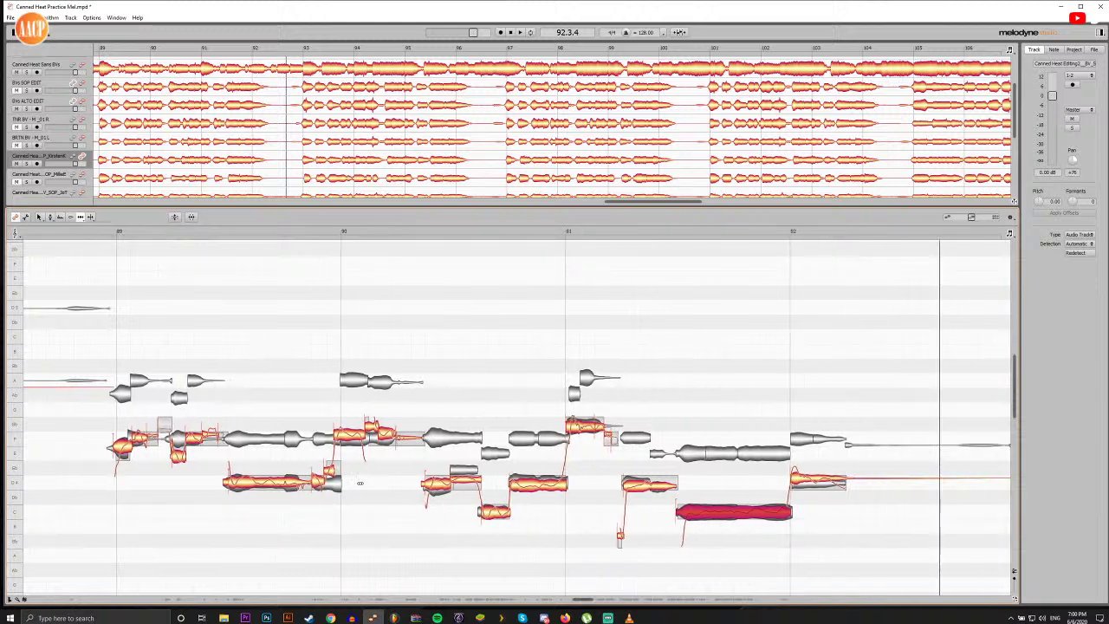
# Step: Select the D4 notes from bar 89 through bar 92 and snap their pitches to the note centre
pyautogui.click(112, 232)
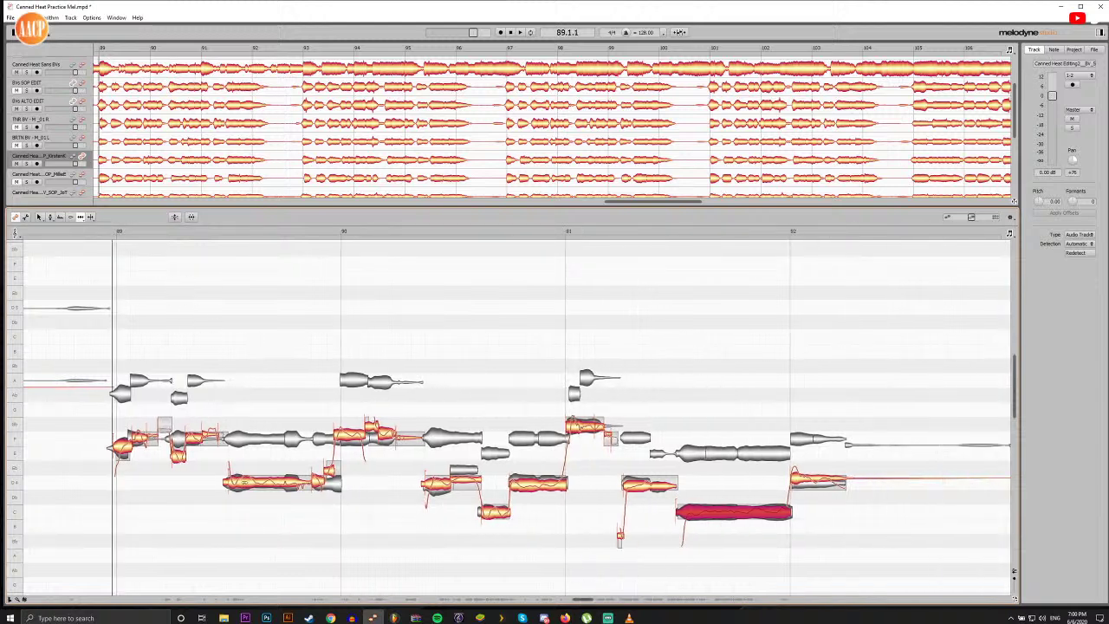
pyautogui.press('space')
pyautogui.press('space')
pyautogui.press('F2')
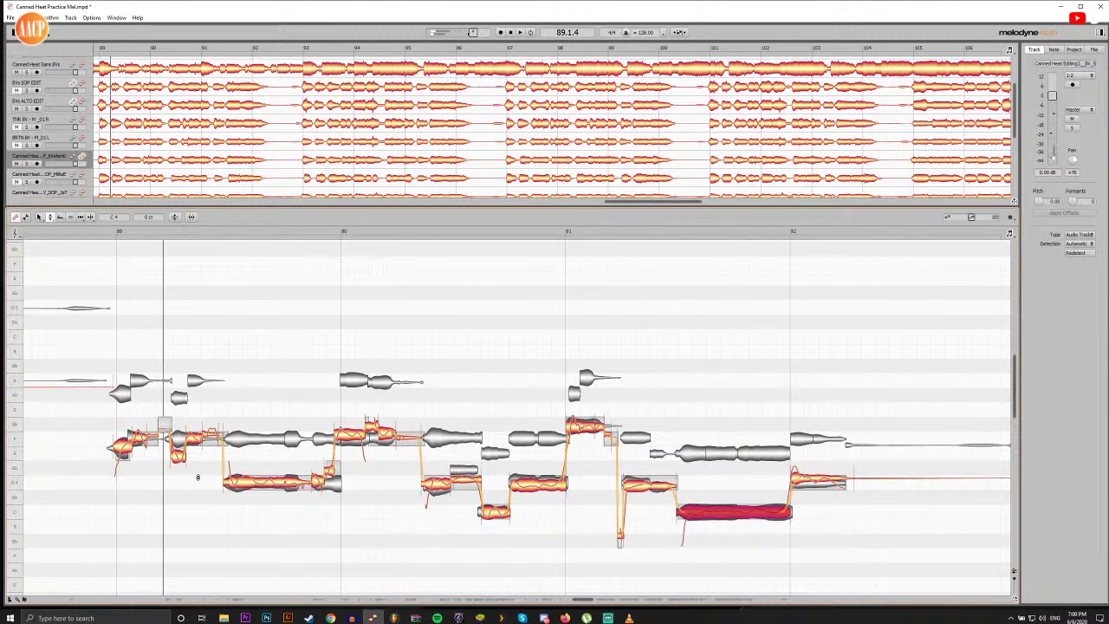
pyautogui.moveTo(196, 477); pyautogui.dragTo(845, 490)
pyautogui.doubleClick(813, 479)
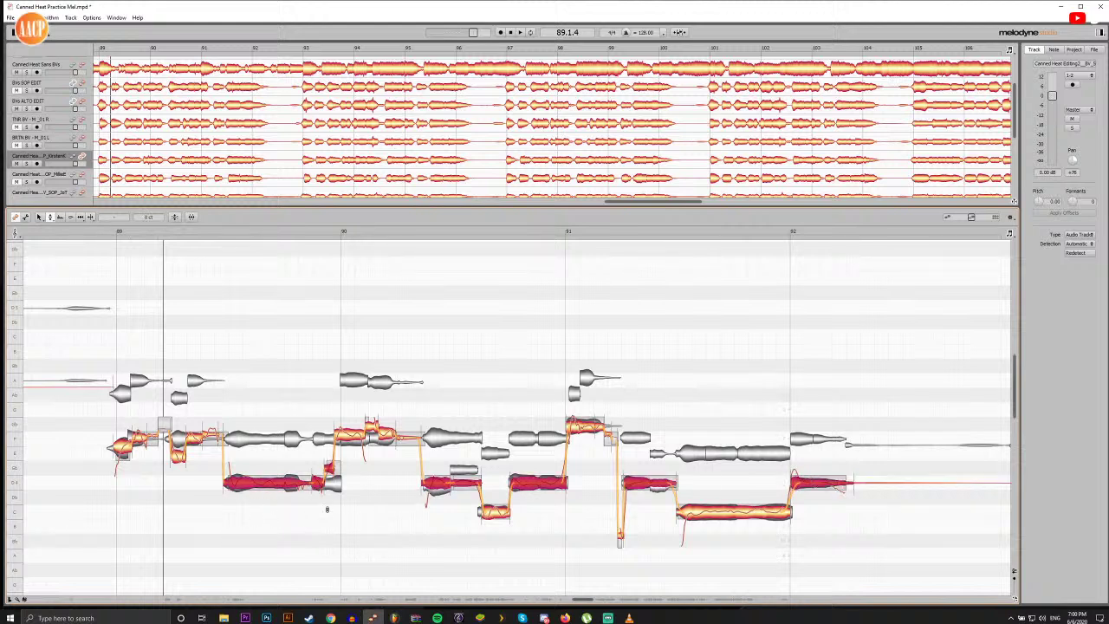
# Step: Lower the short high note near the start of bar 90 to F4 and replay the phrase from just before bar 89
pyautogui.click(104, 233)
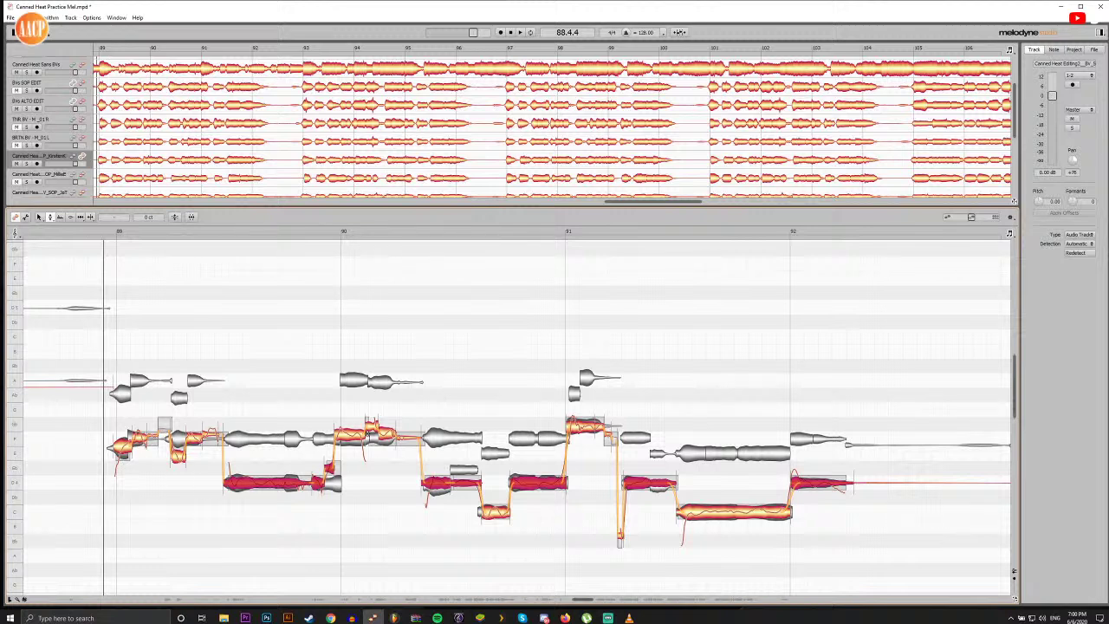
pyautogui.moveTo(374, 425); pyautogui.dragTo(374, 435)
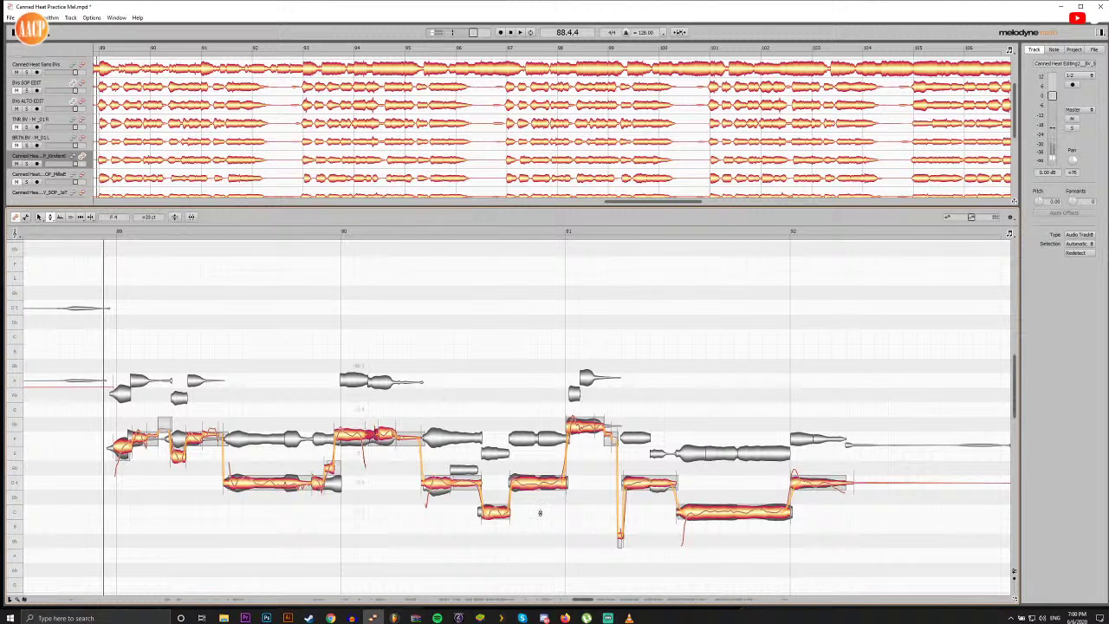
pyautogui.press('space')
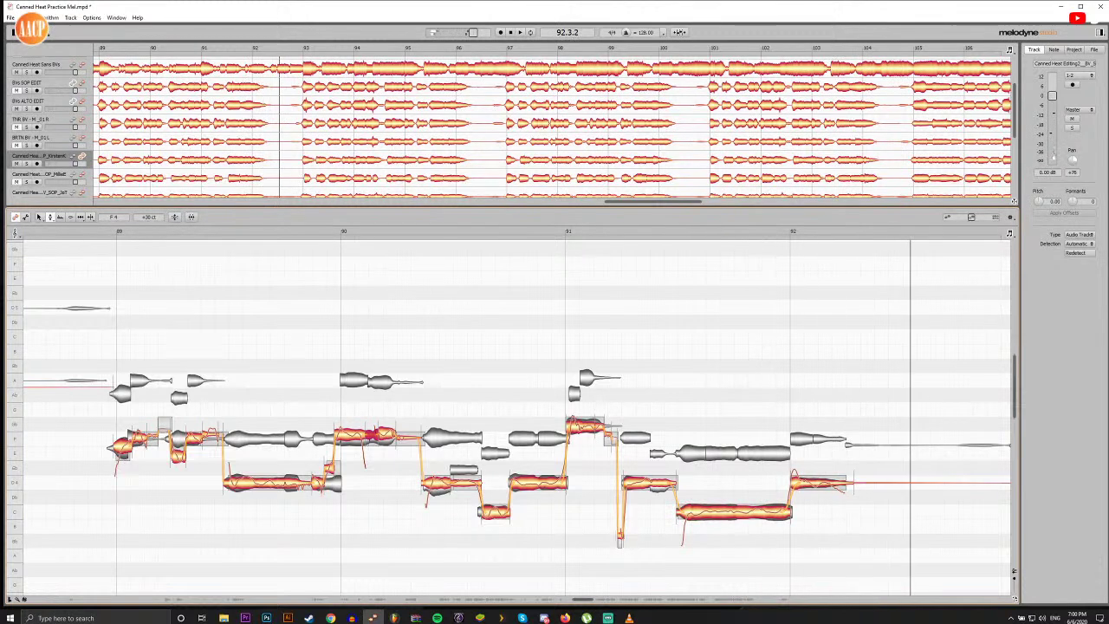
pyautogui.hotkey('alt', 'Tab')
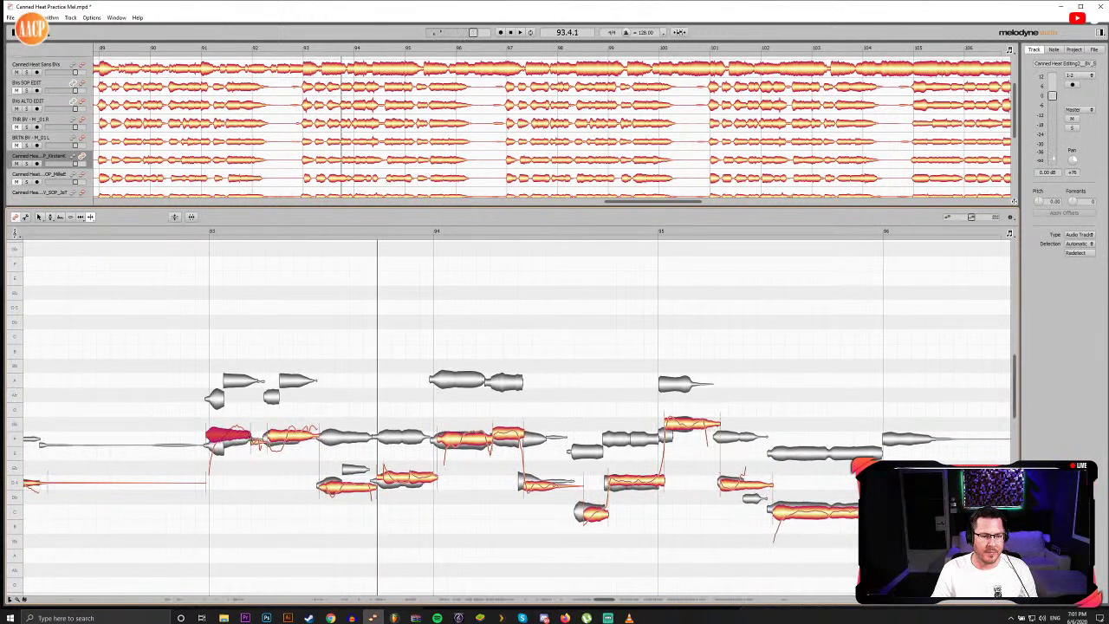
# Step: Separate the short tail after the first note of bar 93, adjust its timing, and replay from just before bar 93
pyautogui.click(257, 445)
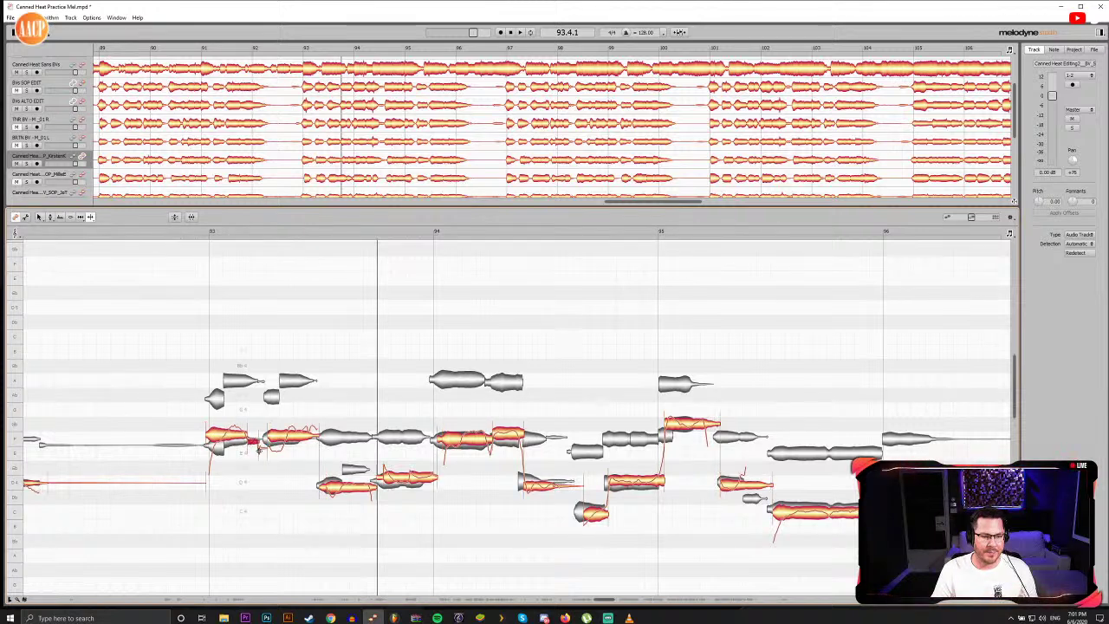
pyautogui.press('F5')
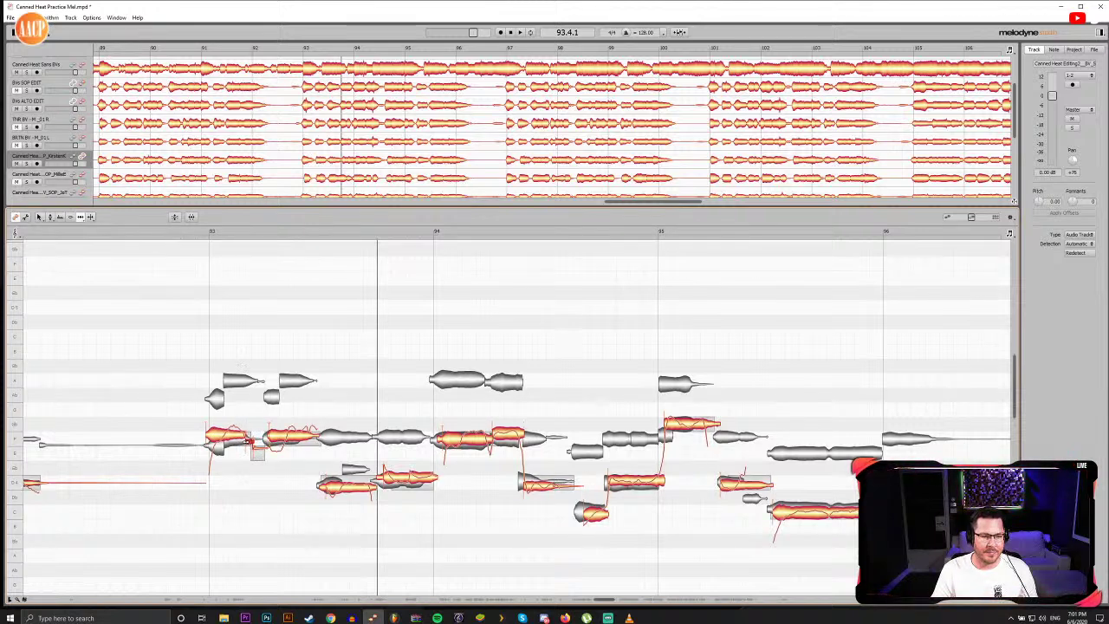
pyautogui.doubleClick(203, 233)
pyautogui.doubleClick(203, 233)
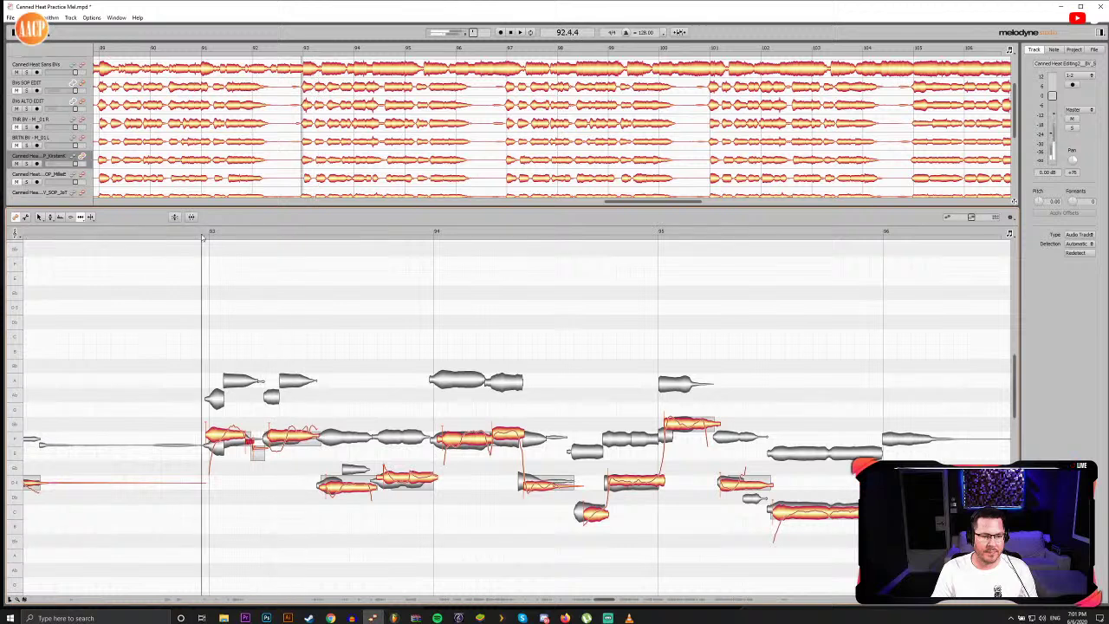
# Step: Split the first note of bar 93, place its first part on E4 and its second part on F4, and replay it
pyautogui.click(223, 433)
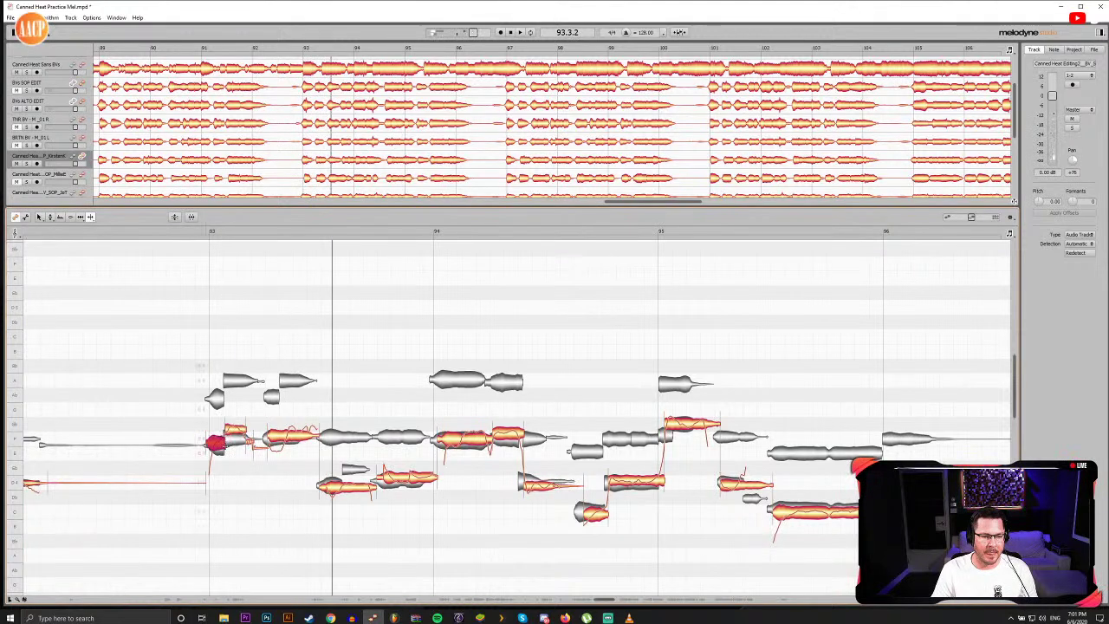
pyautogui.press('F2')
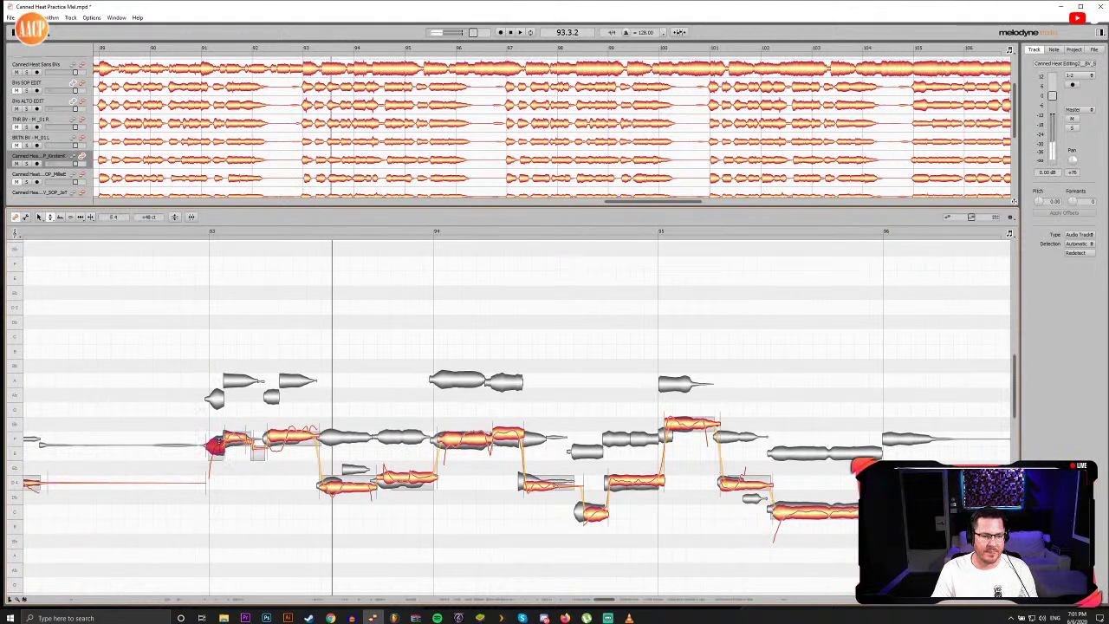
pyautogui.moveTo(211, 234); pyautogui.dragTo(255, 241)
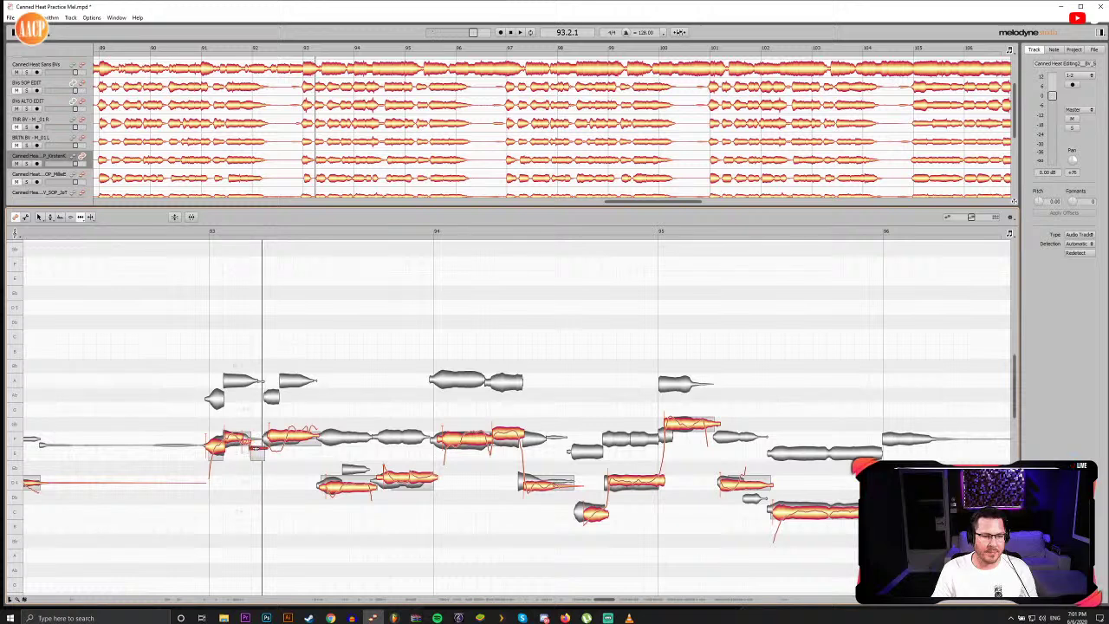
# Step: Replay bar 93, start its second D4 note slightly earlier, and play the bar again
pyautogui.press('space')
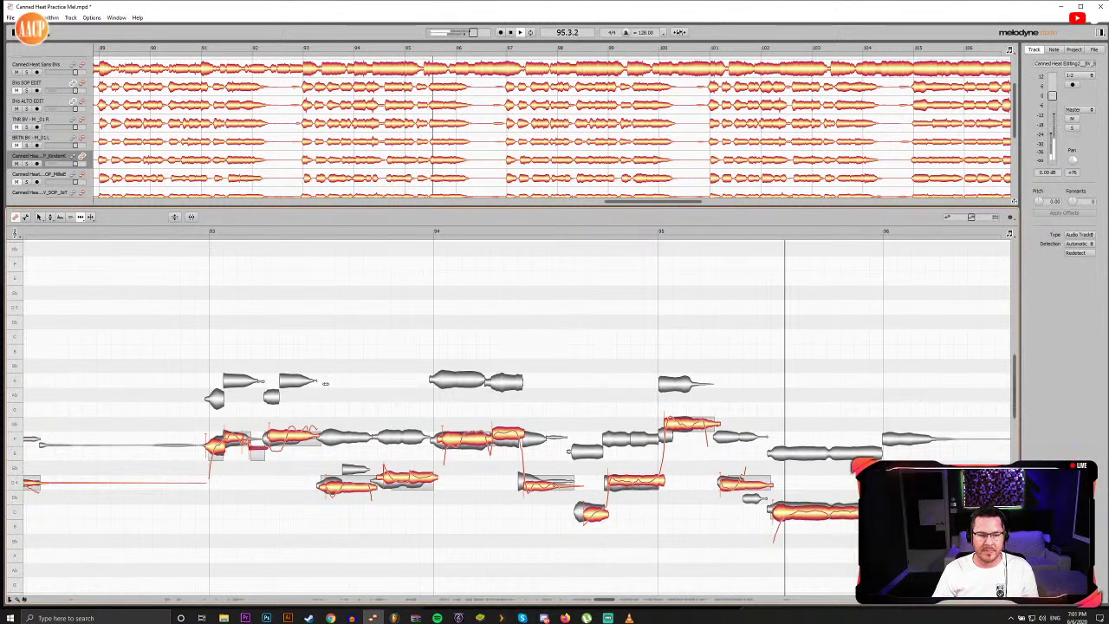
pyautogui.doubleClick(206, 234)
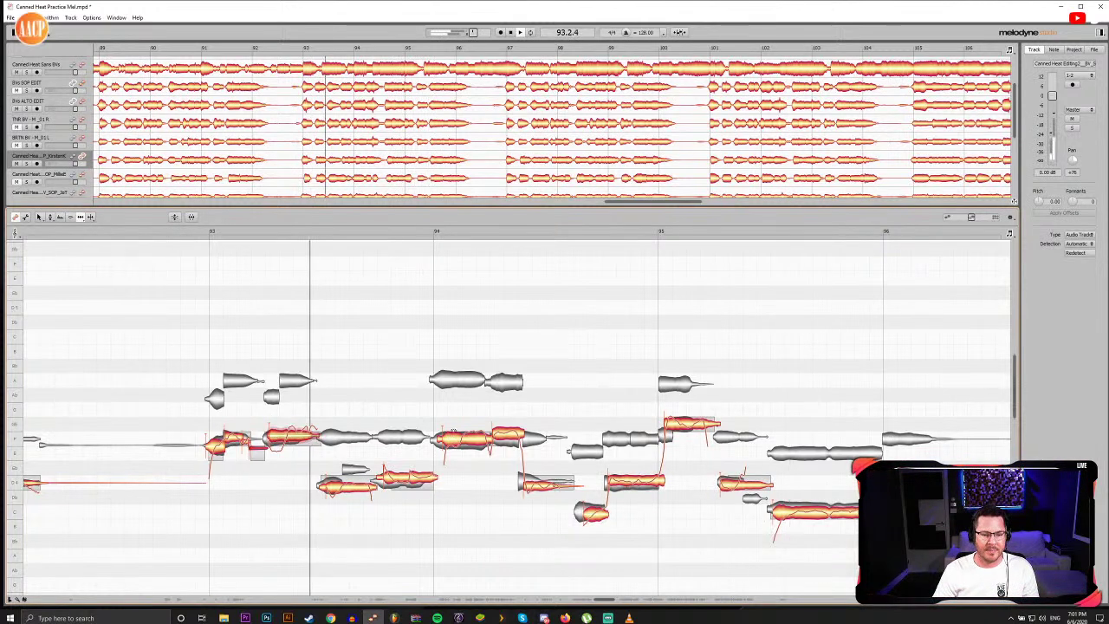
pyautogui.press('space')
pyautogui.click(389, 480)
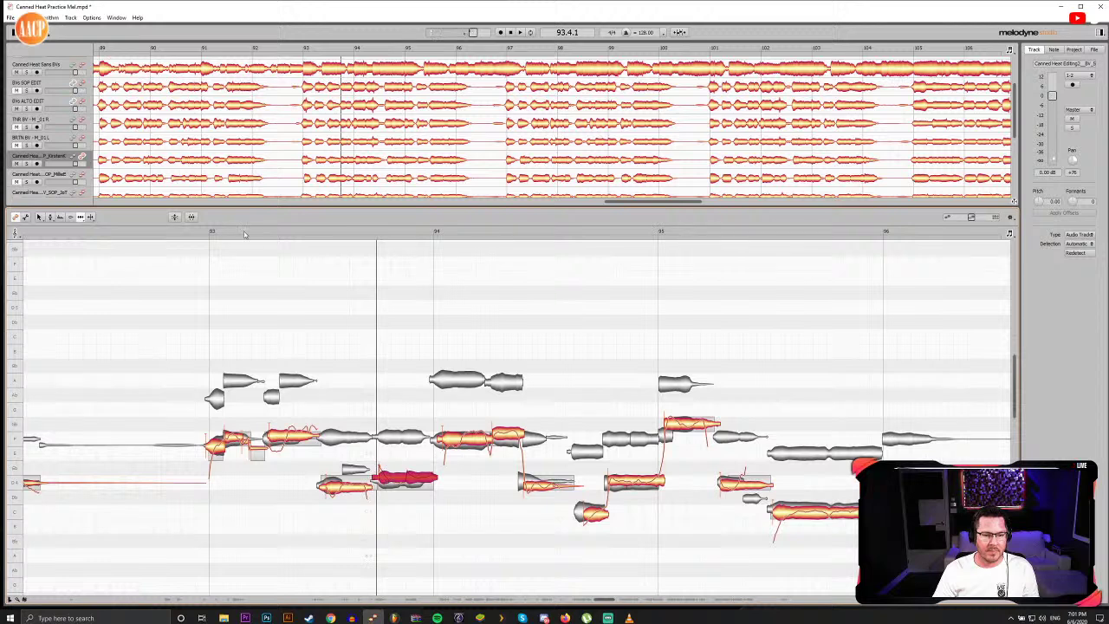
pyautogui.click(208, 234)
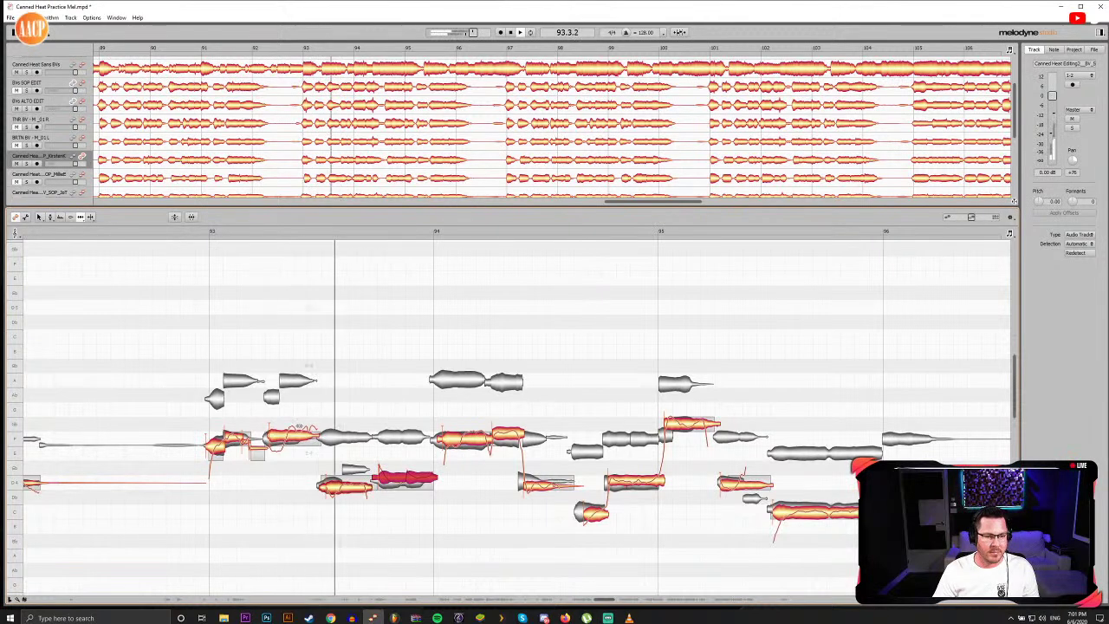
# Step: Split the longer F4 note before the D4 notes in bar 93 into E4 and F4 parts, move their boundary slightly earlier, and replay it
pyautogui.press('F2')
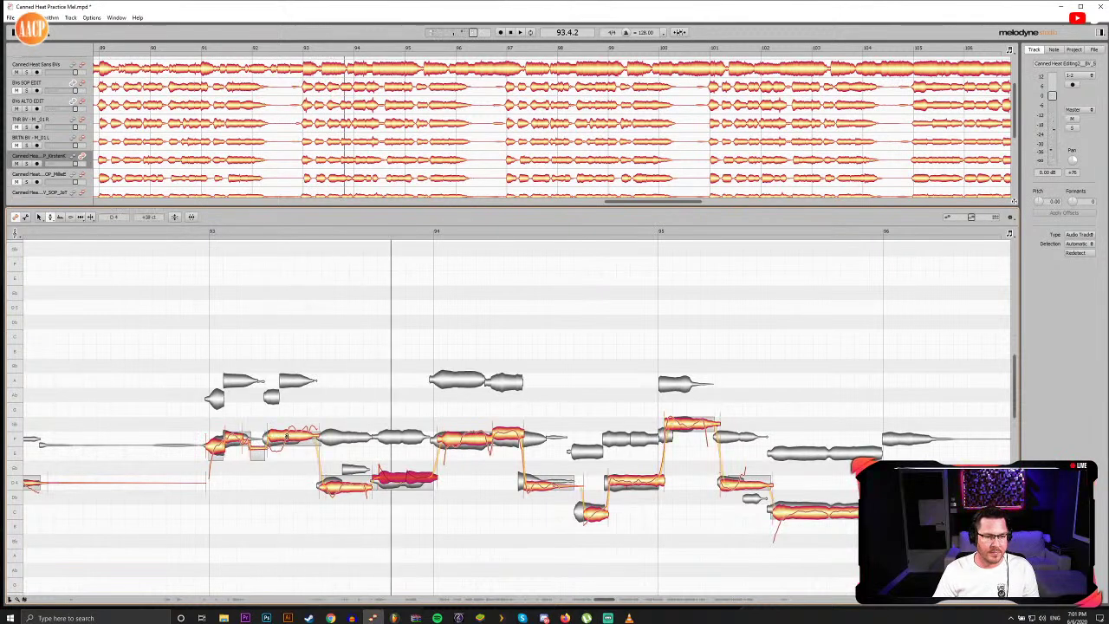
pyautogui.click(283, 438)
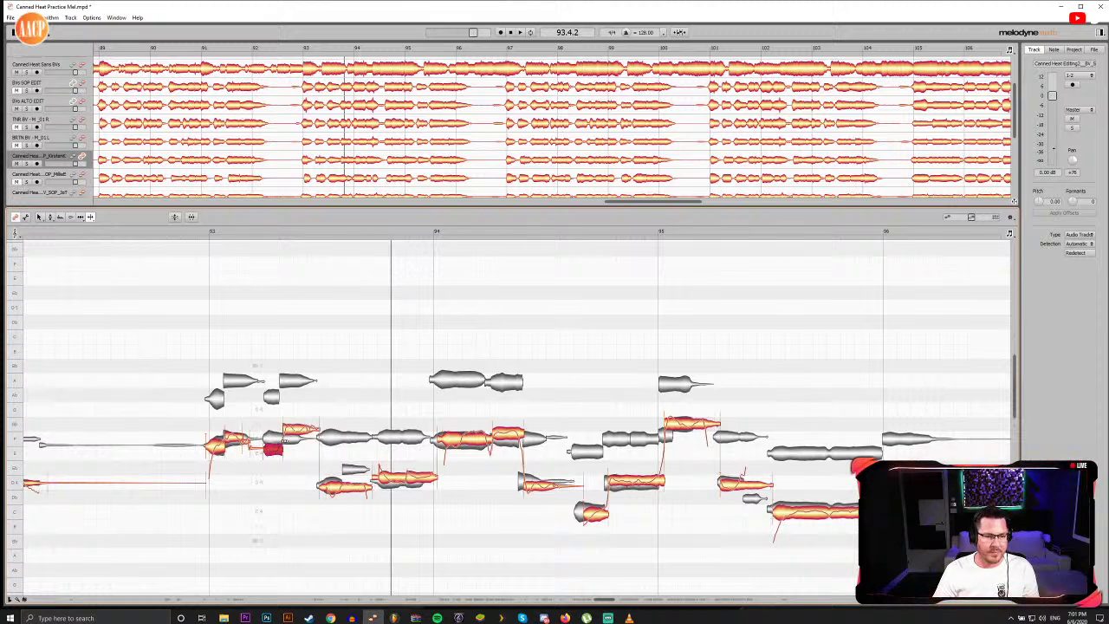
pyautogui.press('F5')
pyautogui.moveTo(284, 433); pyautogui.dragTo(281, 433)
pyautogui.press('F2')
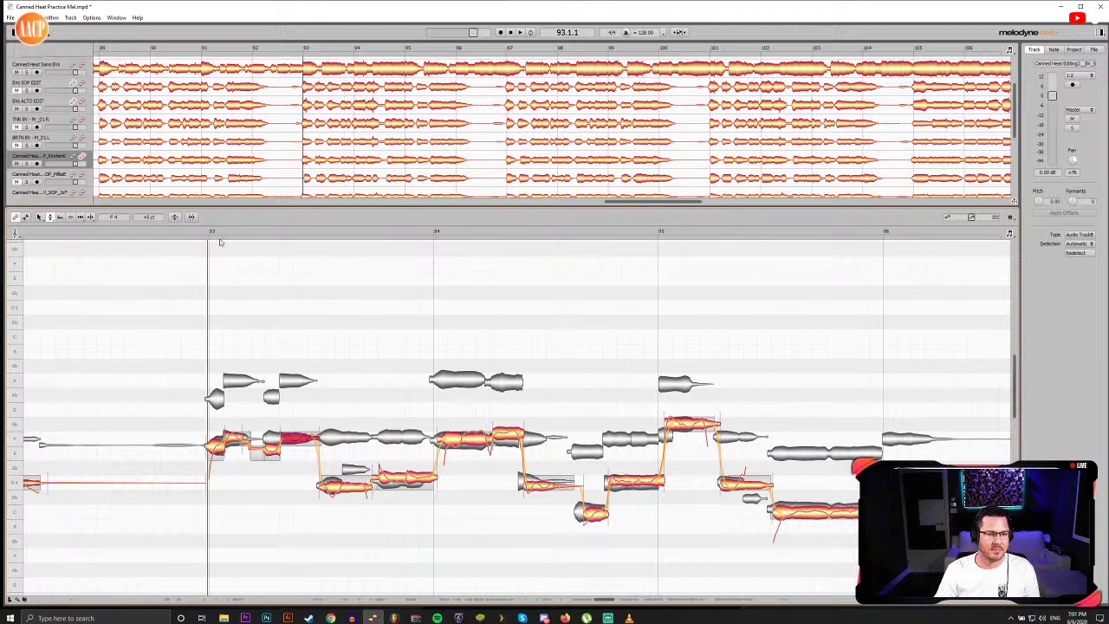
pyautogui.press('space')
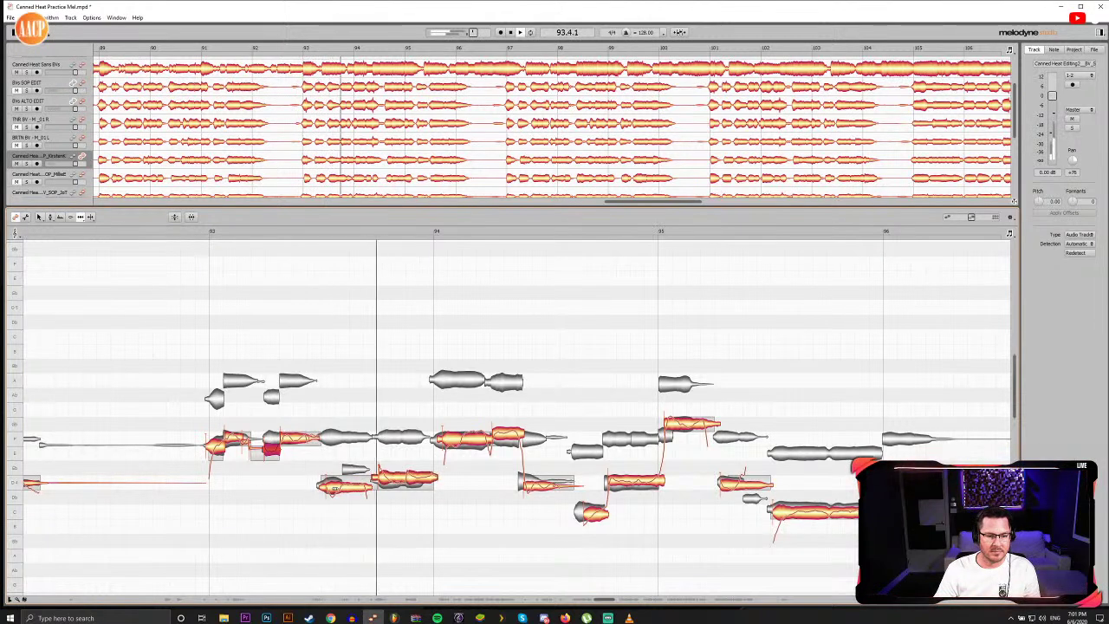
# Step: Start the two F4 notes and following D4 note of bar 94 slightly earlier and snap their pitches to the note centre
pyautogui.click(332, 488)
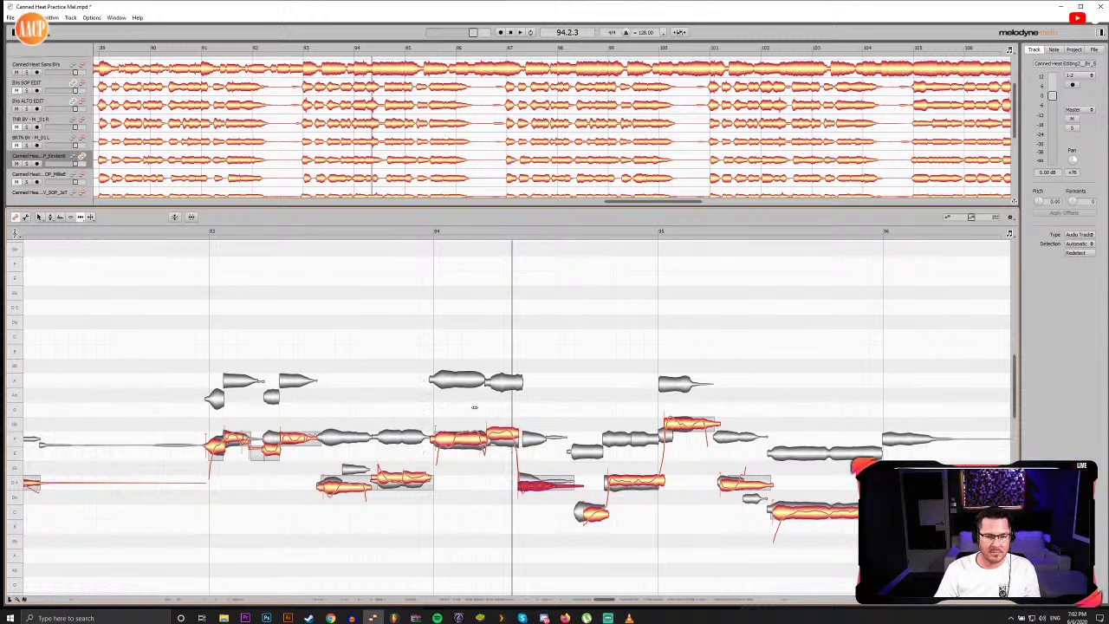
pyautogui.moveTo(473, 407); pyautogui.dragTo(535, 479)
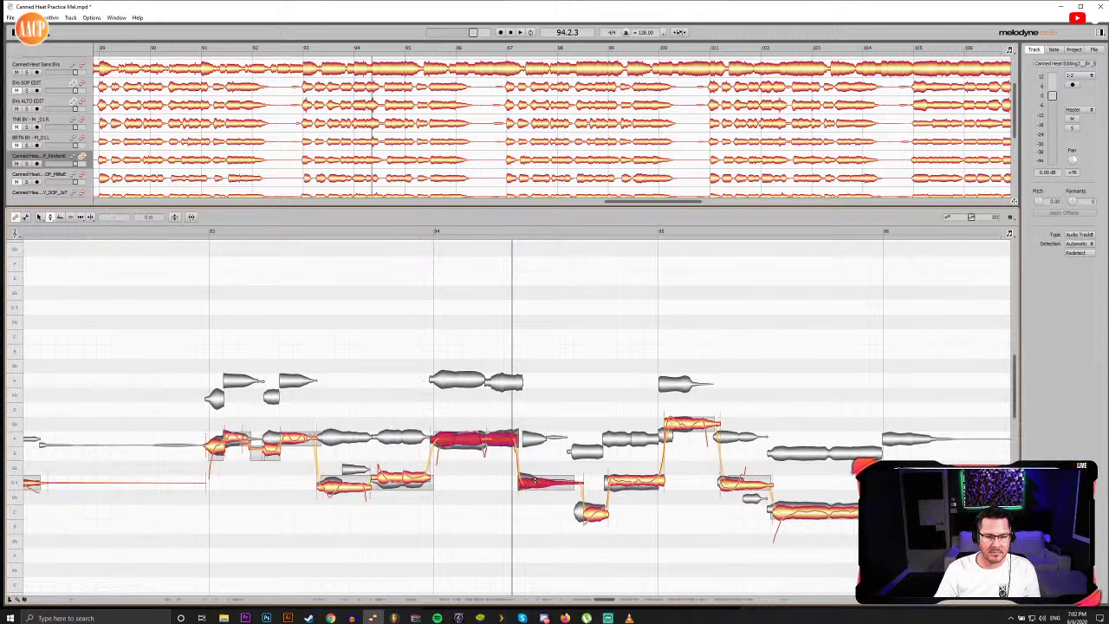
# Step: Separate the tail of the last high note in the first half of bar 93 and tighten its timing
pyautogui.click(203, 233)
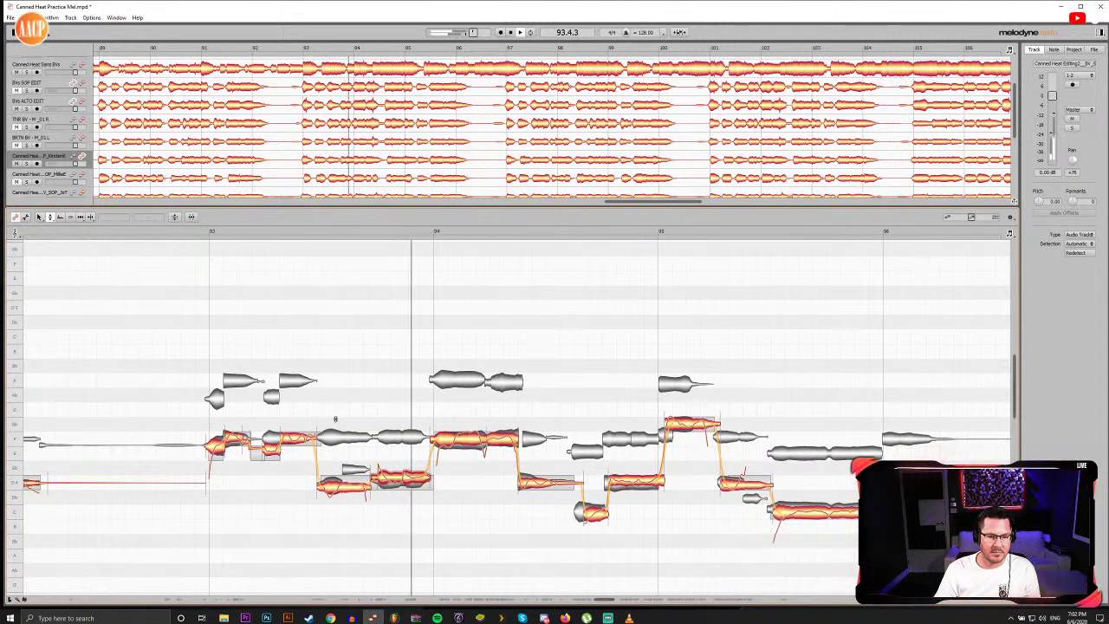
pyautogui.press('F5')
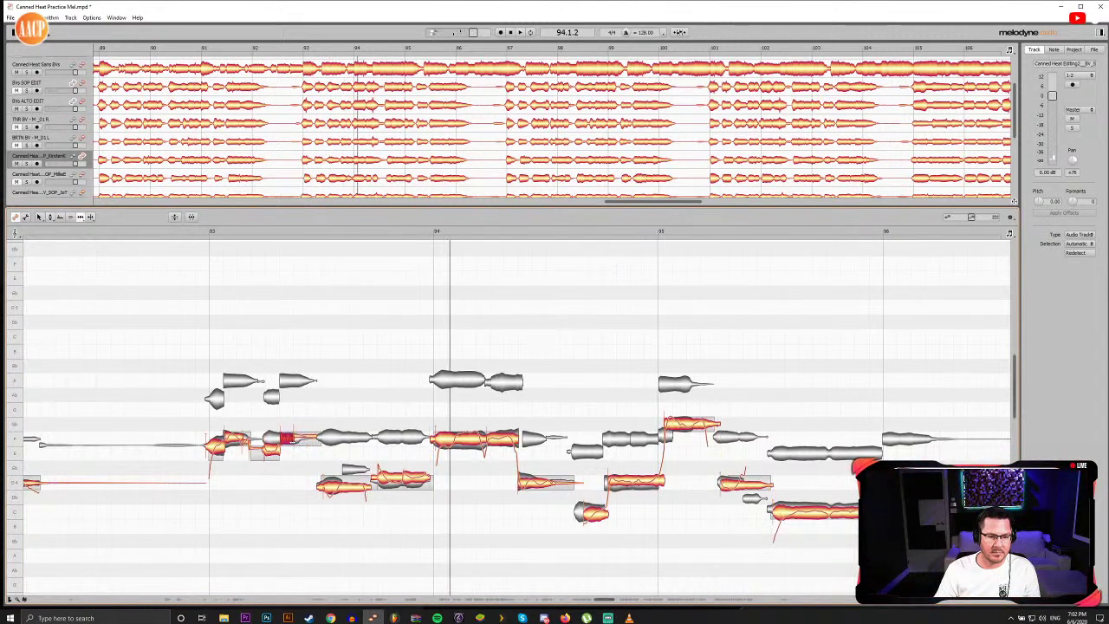
pyautogui.click(199, 235)
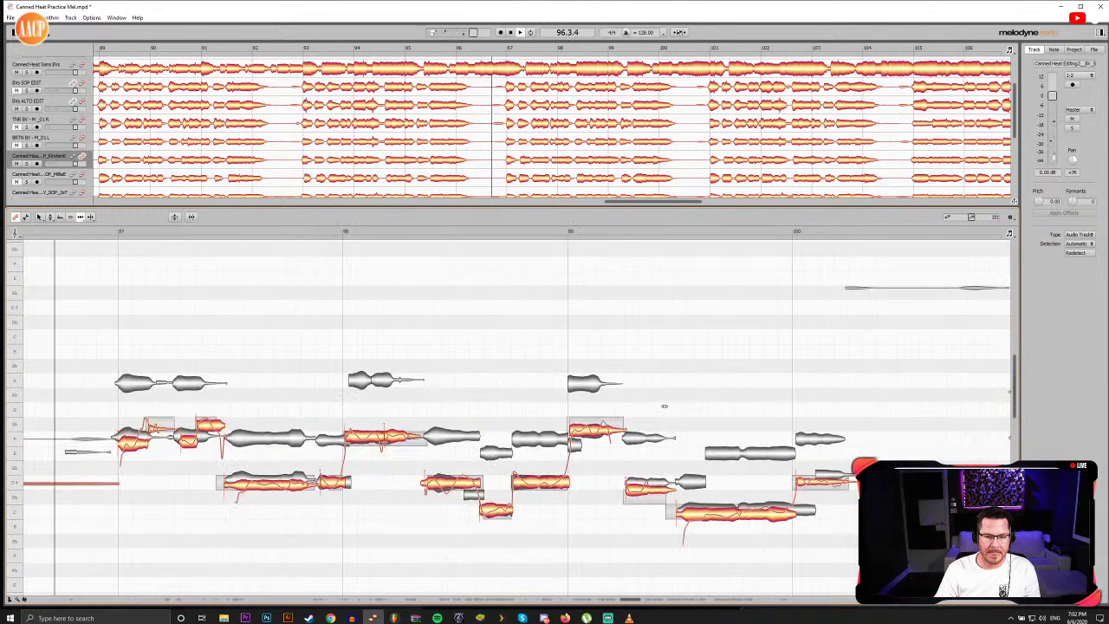
# Step: Shift the short low note in the middle of bar 94 slightly earlier and separate its fading tail
pyautogui.hscroll(-10, 386, 430)
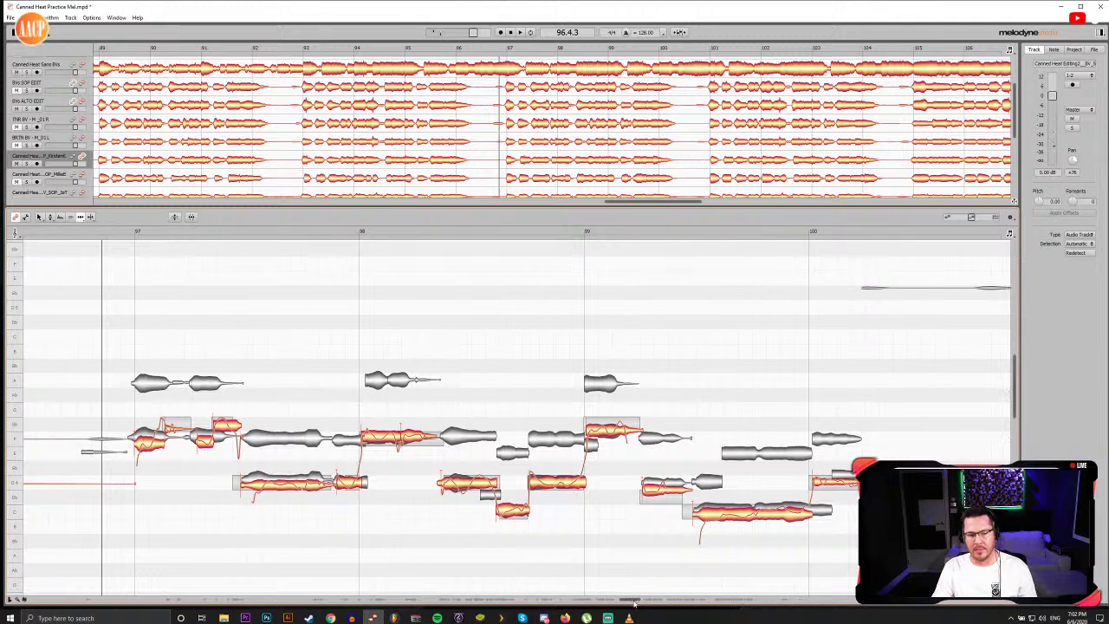
pyautogui.doubleClick(192, 232)
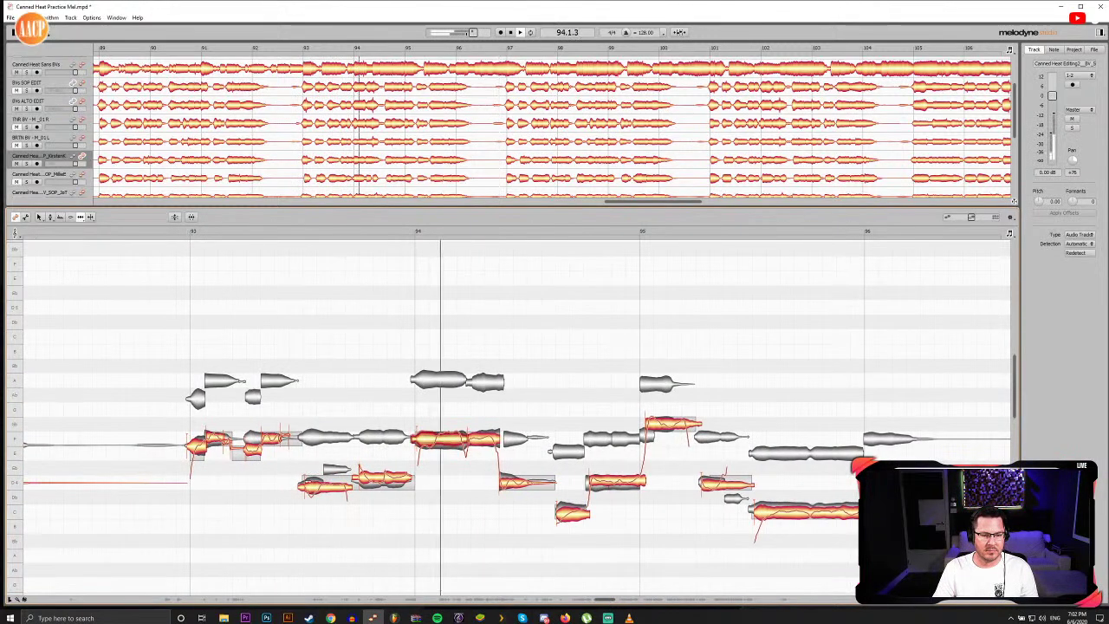
pyautogui.doubleClick(292, 232)
pyautogui.moveTo(327, 236); pyautogui.dragTo(504, 232)
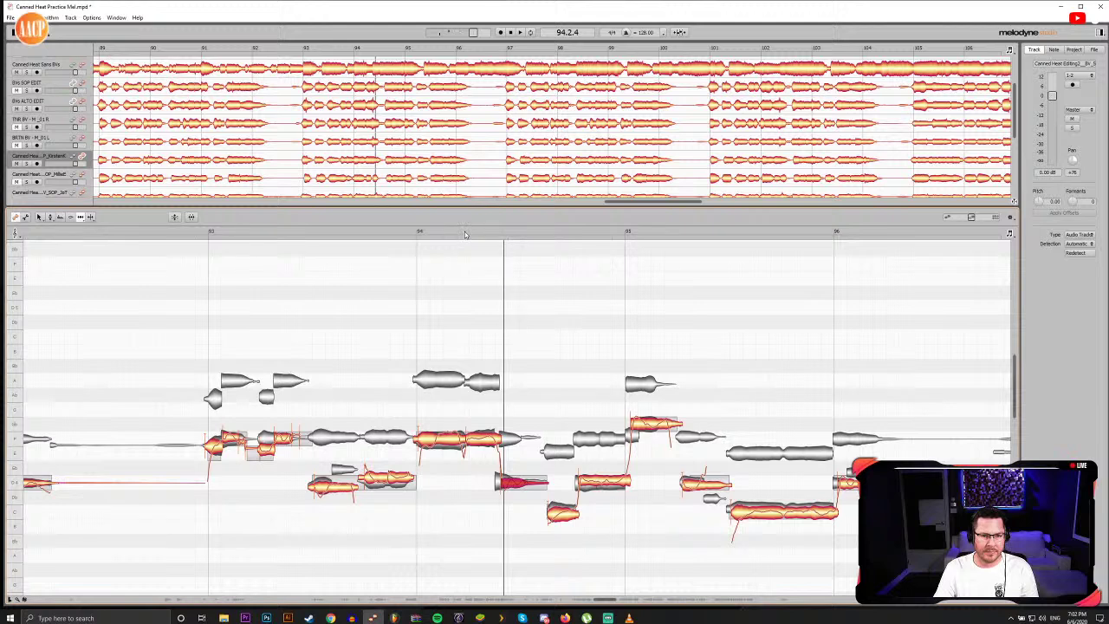
pyautogui.moveTo(464, 234); pyautogui.dragTo(552, 232)
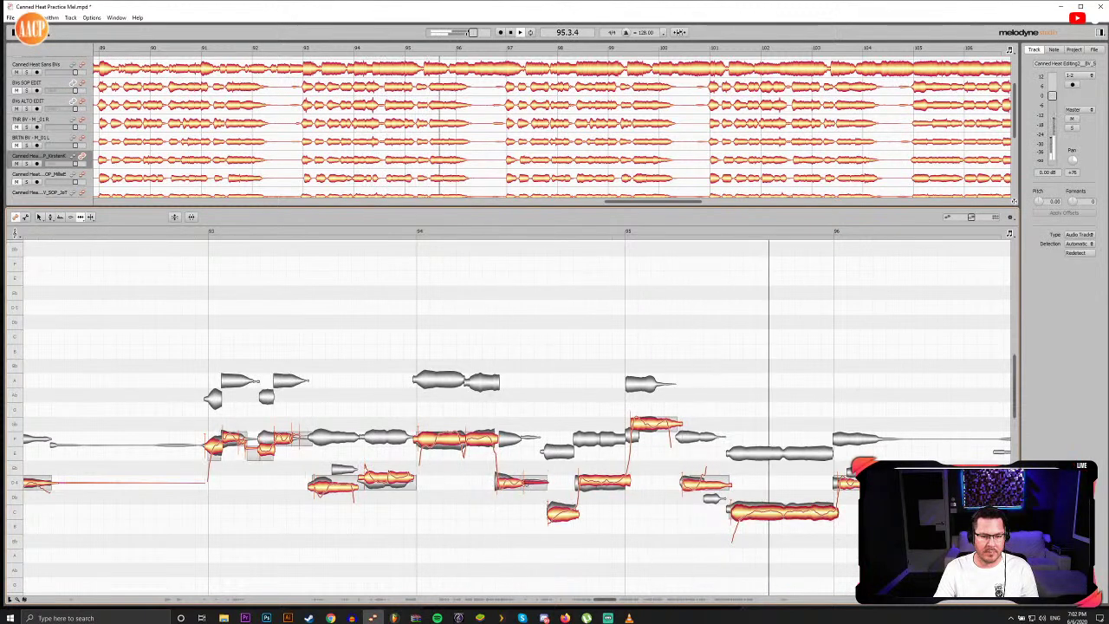
# Step: Separate the short transition between the two sustained notes at the start of bar 94 and adjust its timing
pyautogui.doubleClick(476, 231)
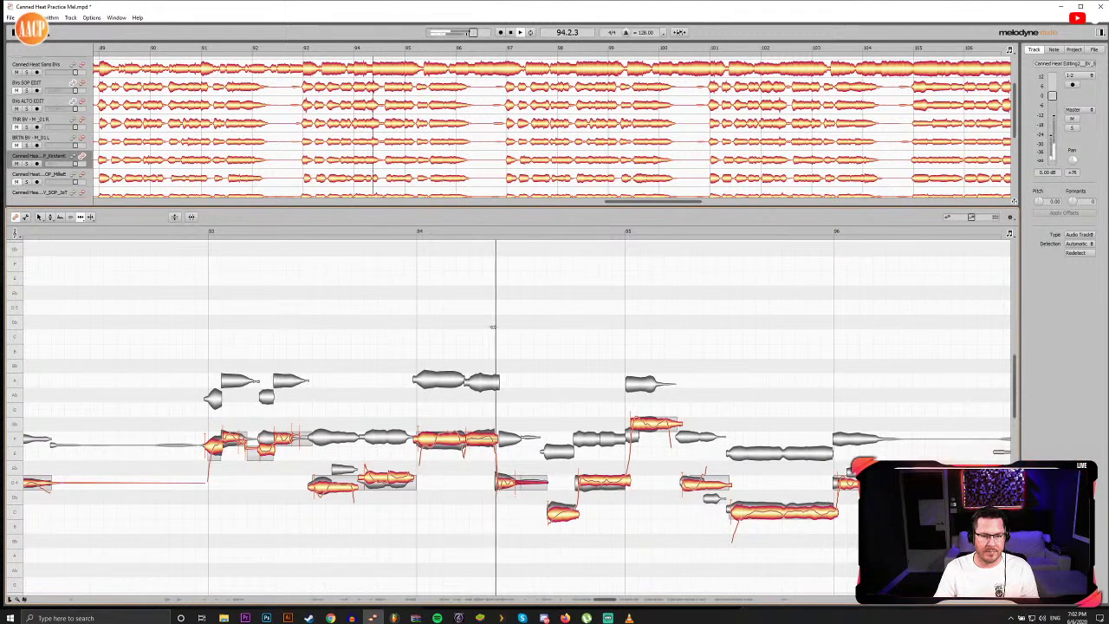
pyautogui.doubleClick(418, 231)
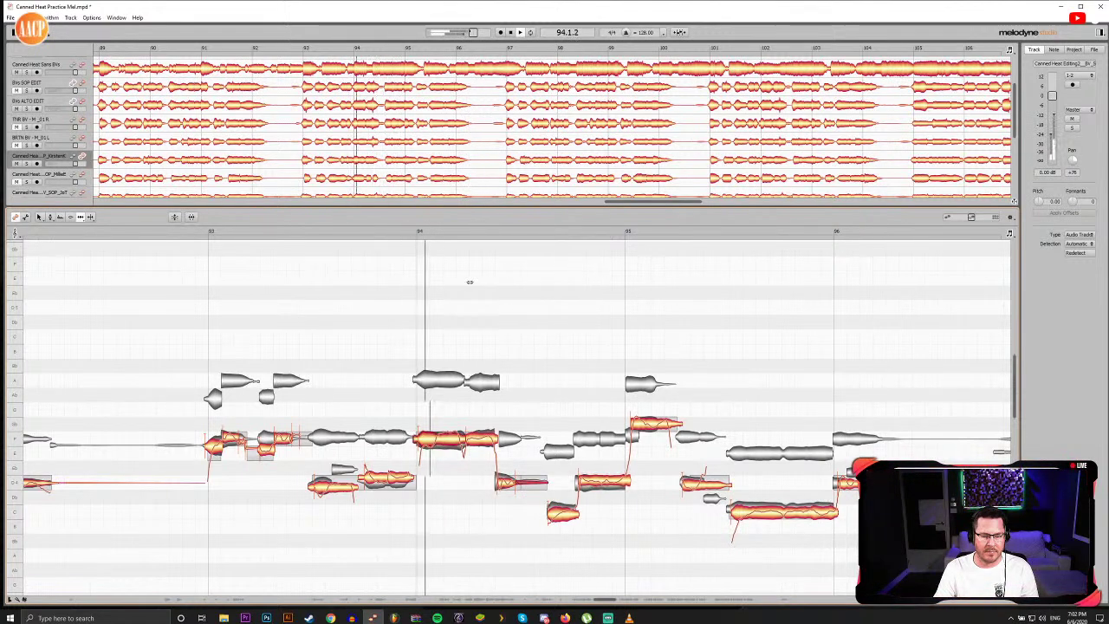
pyautogui.click(417, 231)
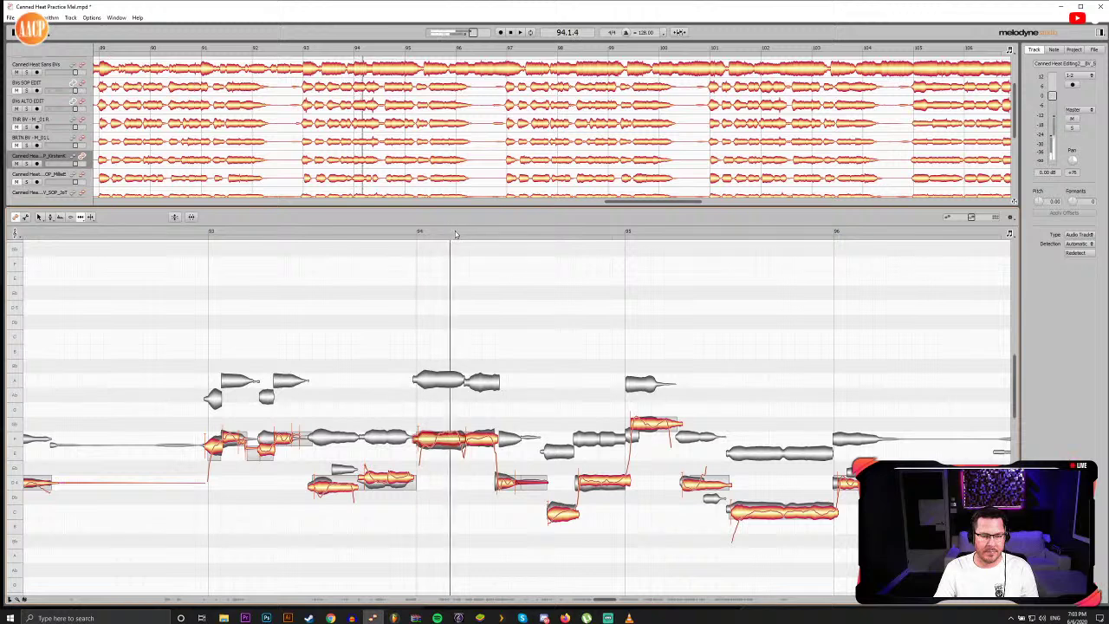
pyautogui.press('F6')
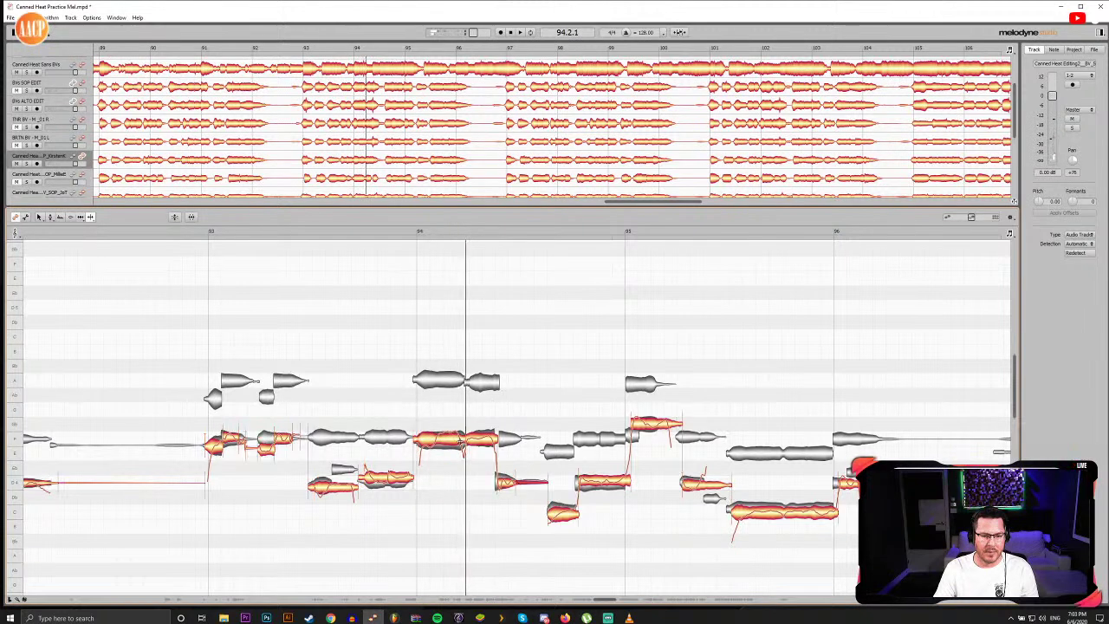
pyautogui.press('F5')
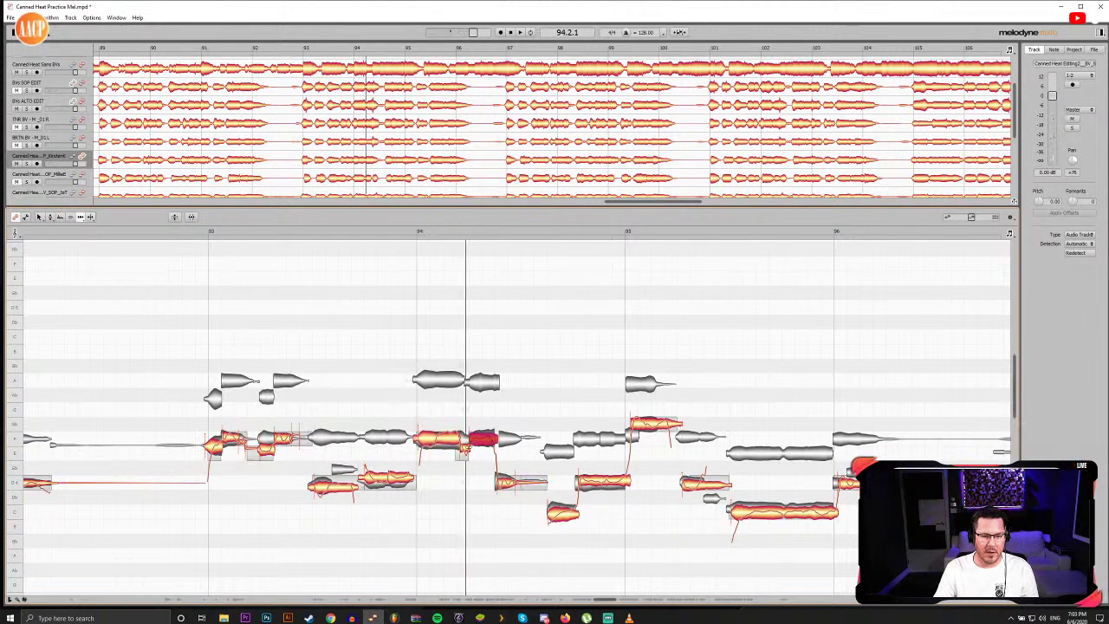
pyautogui.click(418, 232)
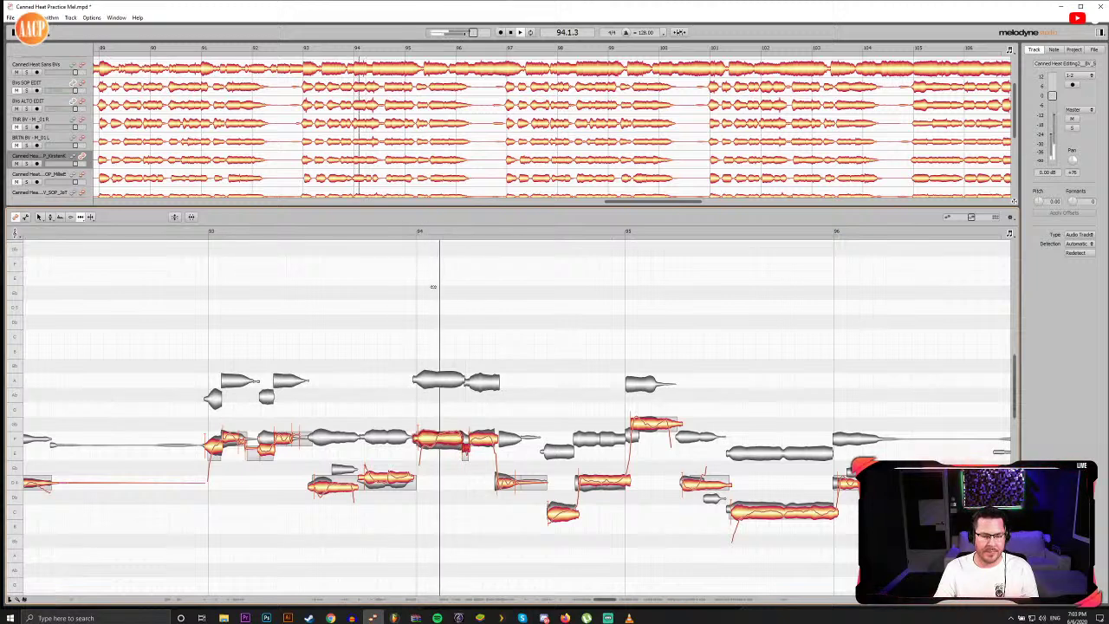
# Step: Align the first high note of bar 95 with the bar line and separate its falling end, shortening the main note
pyautogui.click(214, 234)
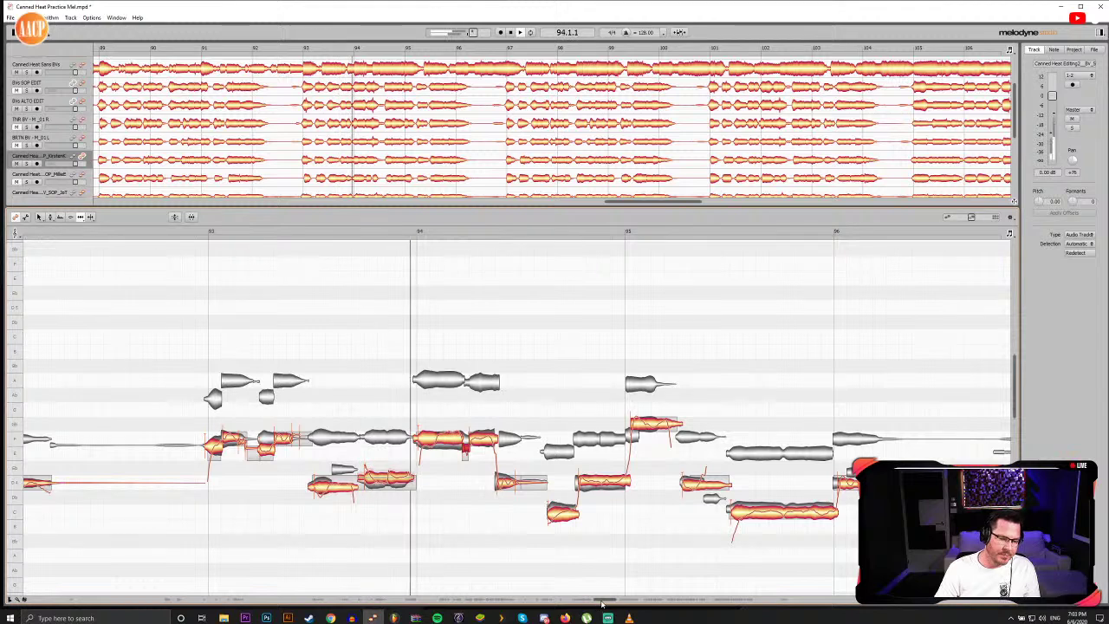
pyautogui.moveTo(602, 599); pyautogui.dragTo(611, 601)
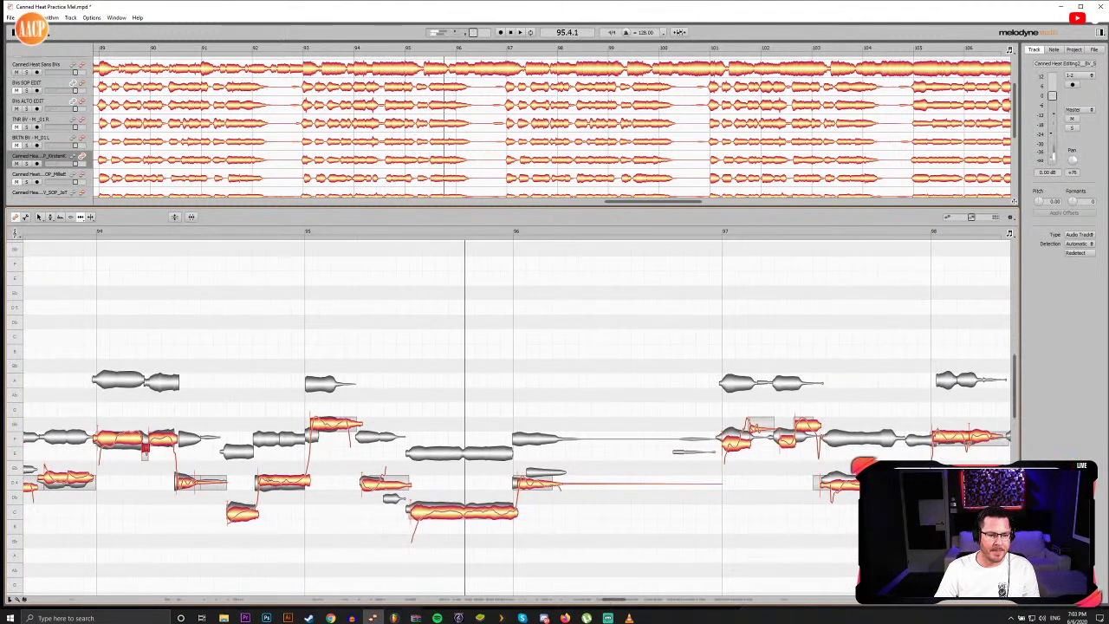
pyautogui.click(208, 233)
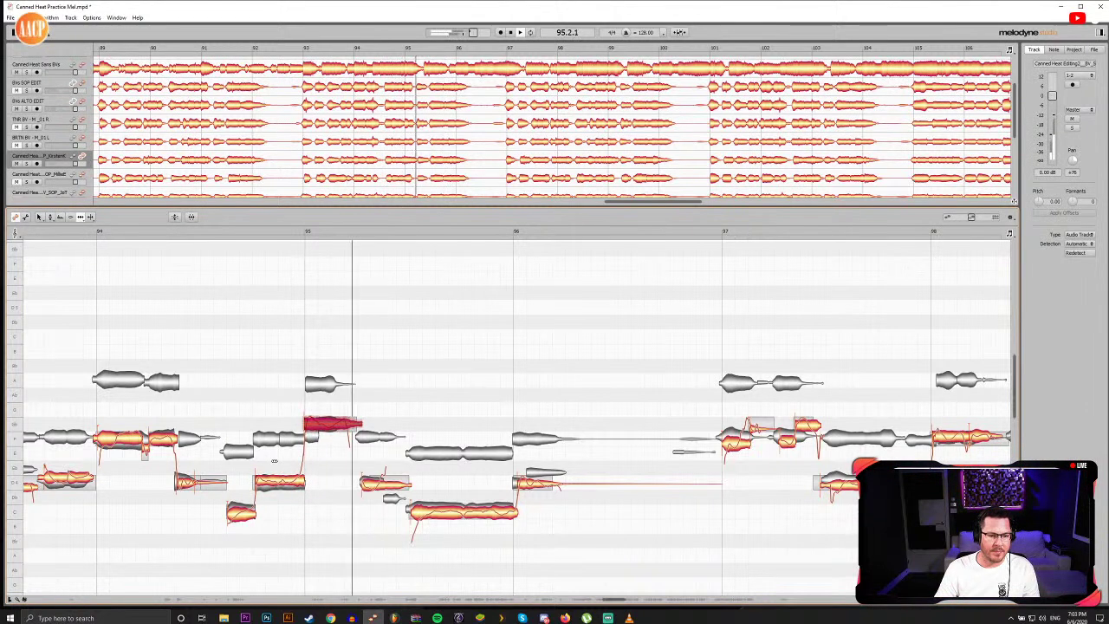
pyautogui.press('F5')
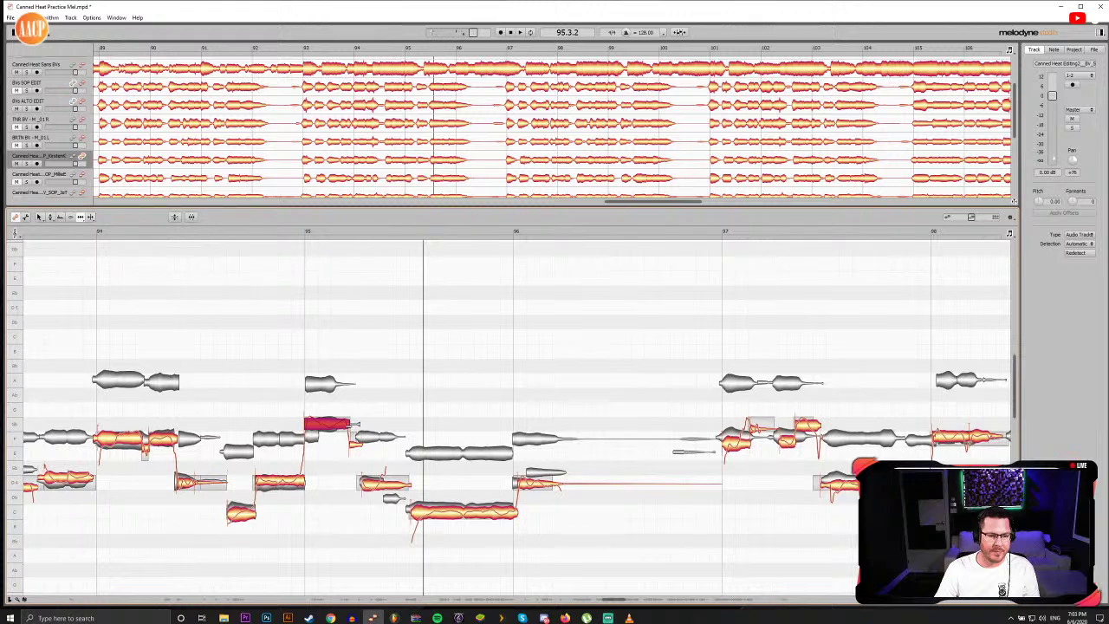
pyautogui.click(295, 232)
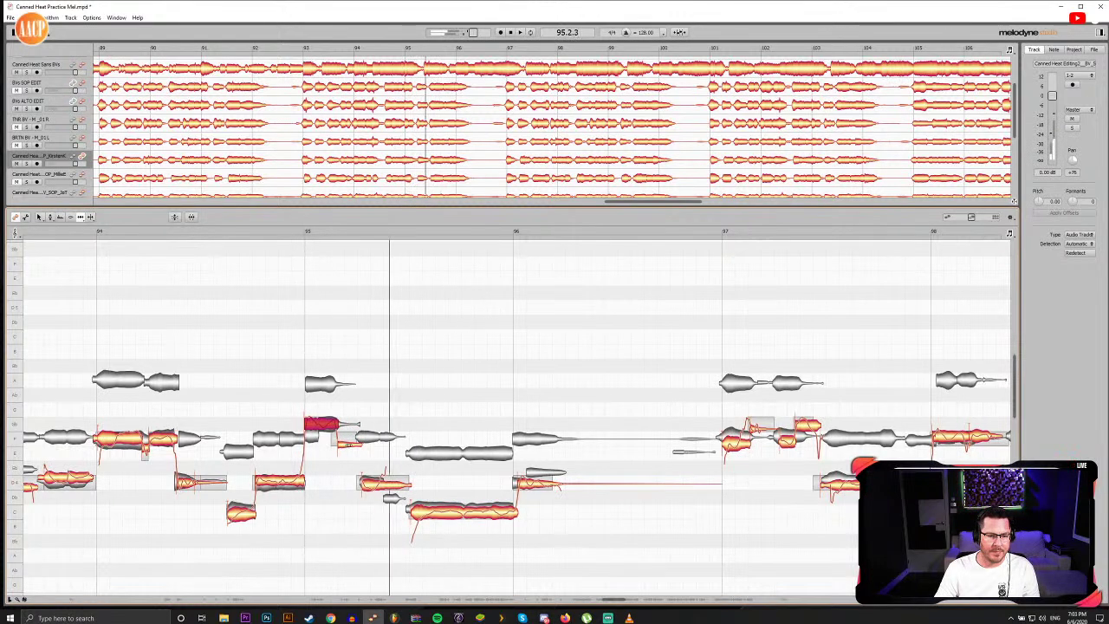
# Step: Split the falling end of bar 95's first note again and set the last fragment's amplitude to OFF
pyautogui.click(344, 442)
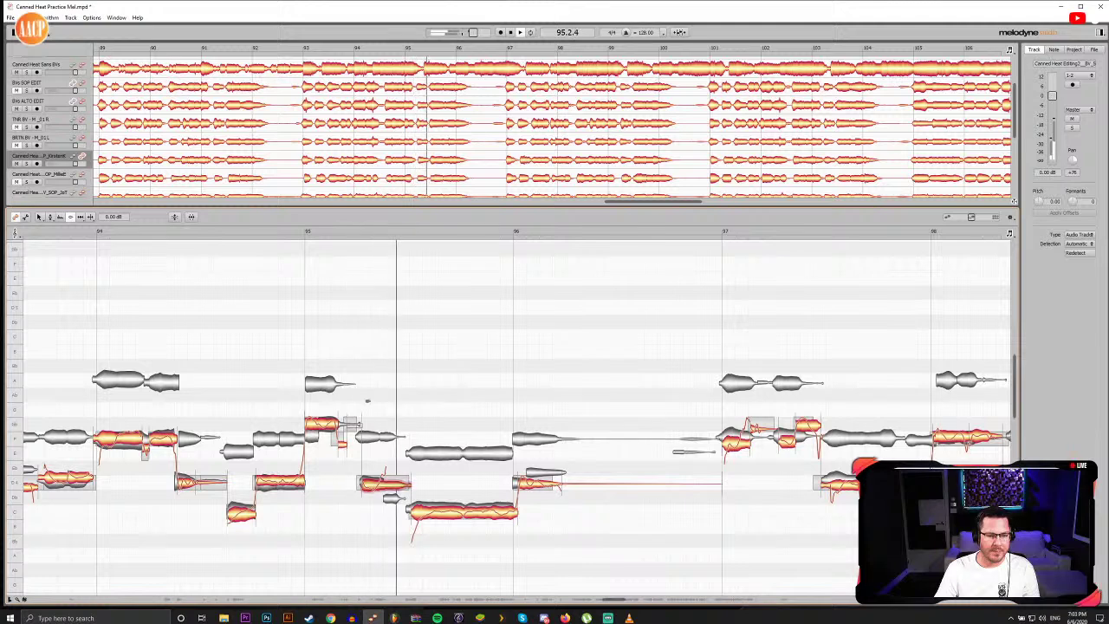
pyautogui.click(301, 232)
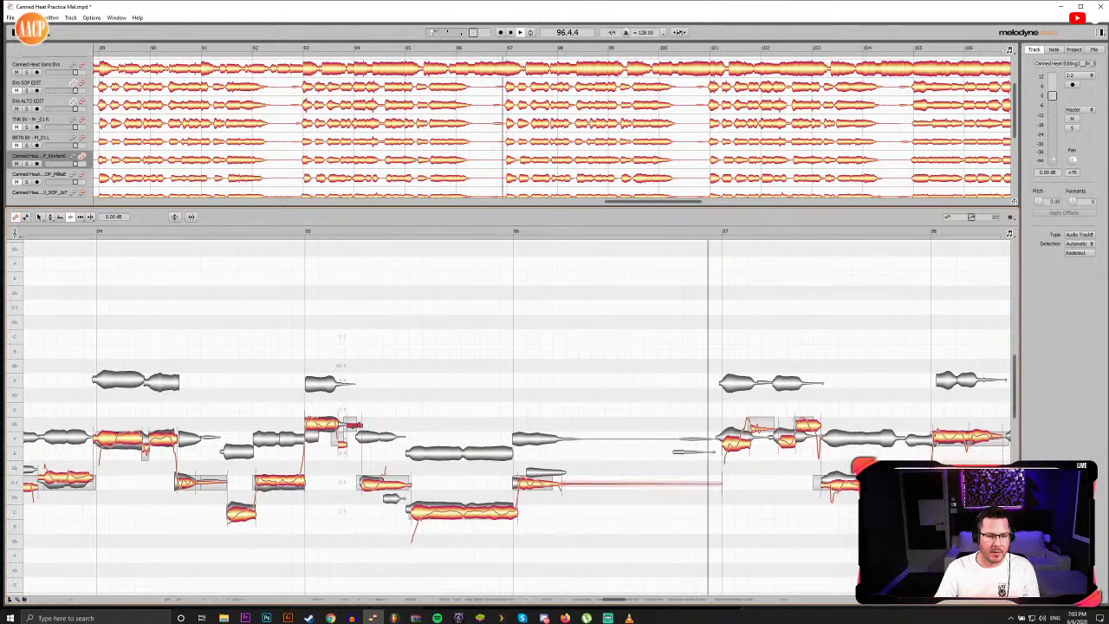
pyautogui.click(302, 232)
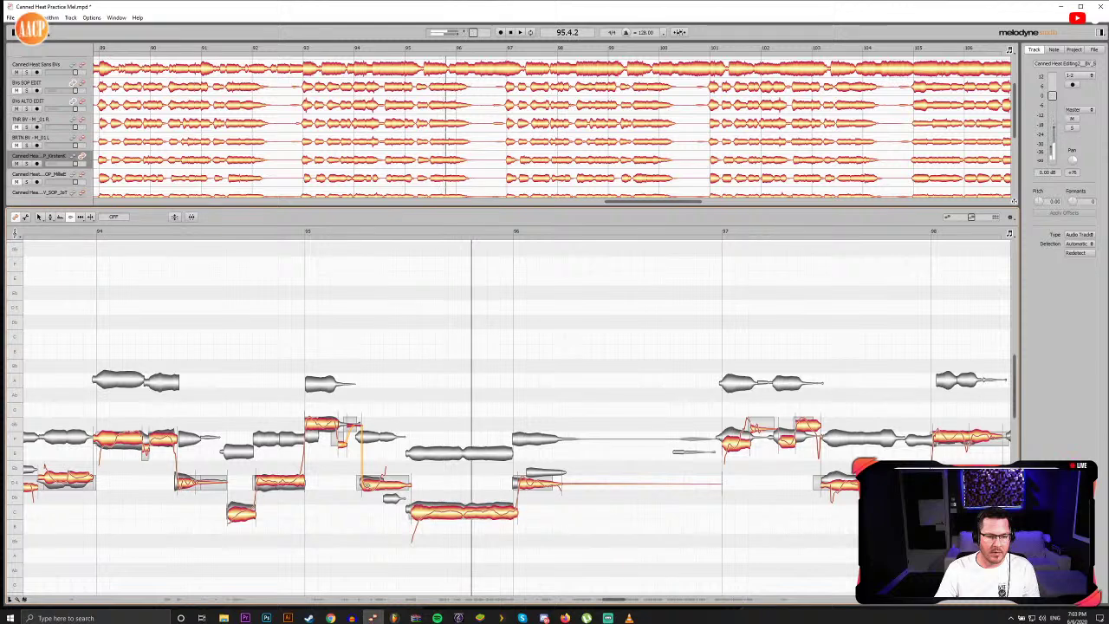
# Step: Move the second-beat note of bar 95 slightly earlier and align the start of the following long note with beat 3
pyautogui.click(381, 481)
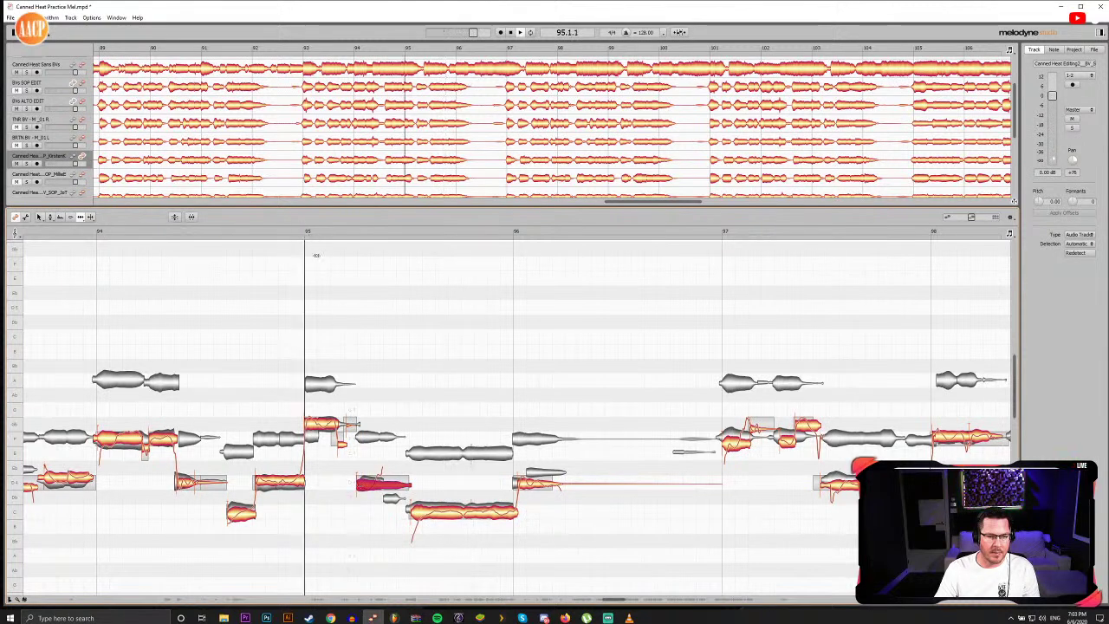
pyautogui.click(419, 513)
pyautogui.press('space')
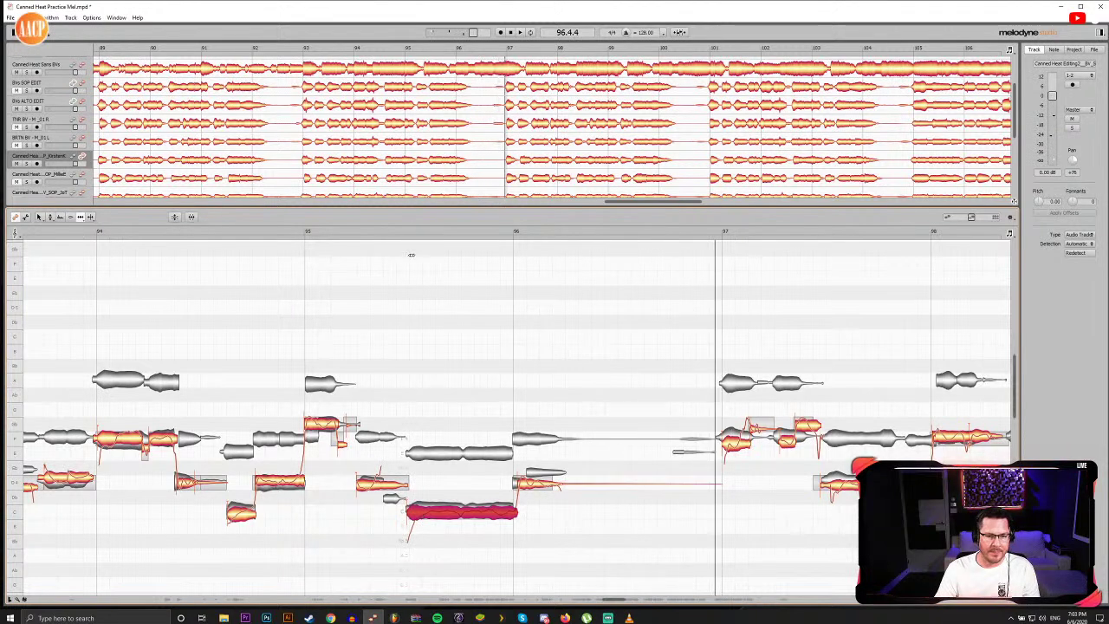
# Step: Split the long C4 note in the second half of bar 95 near its middle and fine-tune its timing and pitch
pyautogui.click(395, 234)
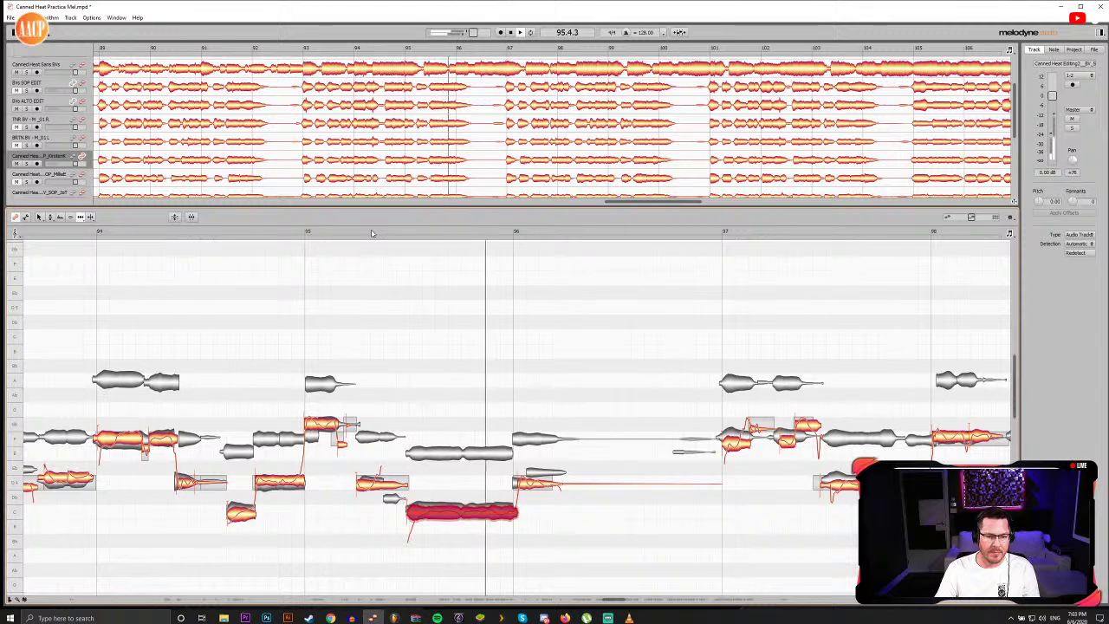
pyautogui.press('F6')
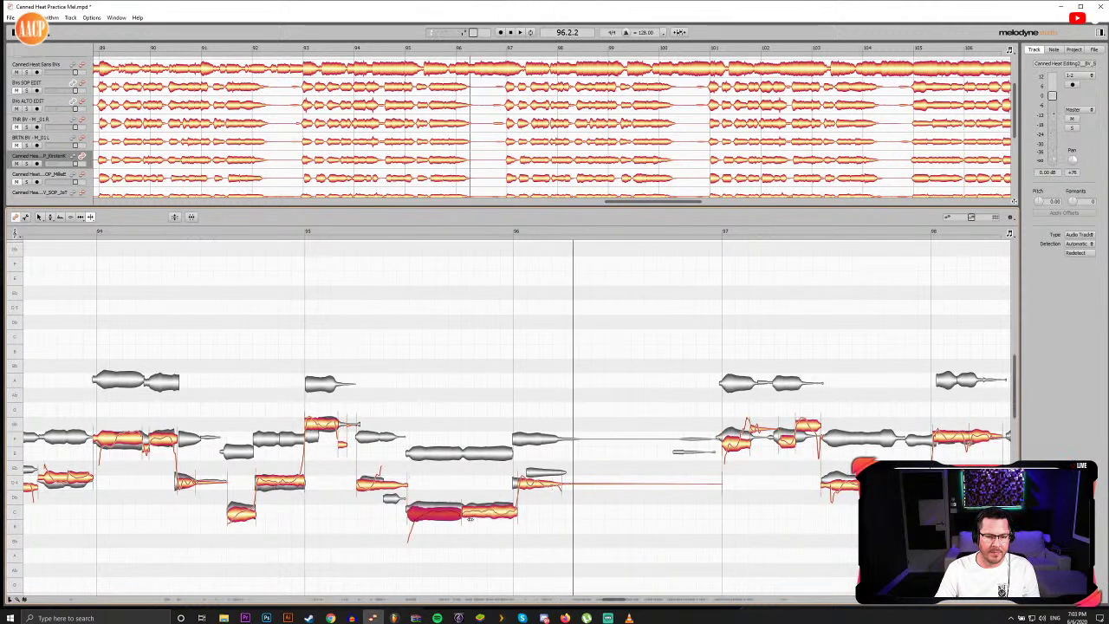
pyautogui.press('F5')
pyautogui.moveTo(470, 515); pyautogui.dragTo(472, 515)
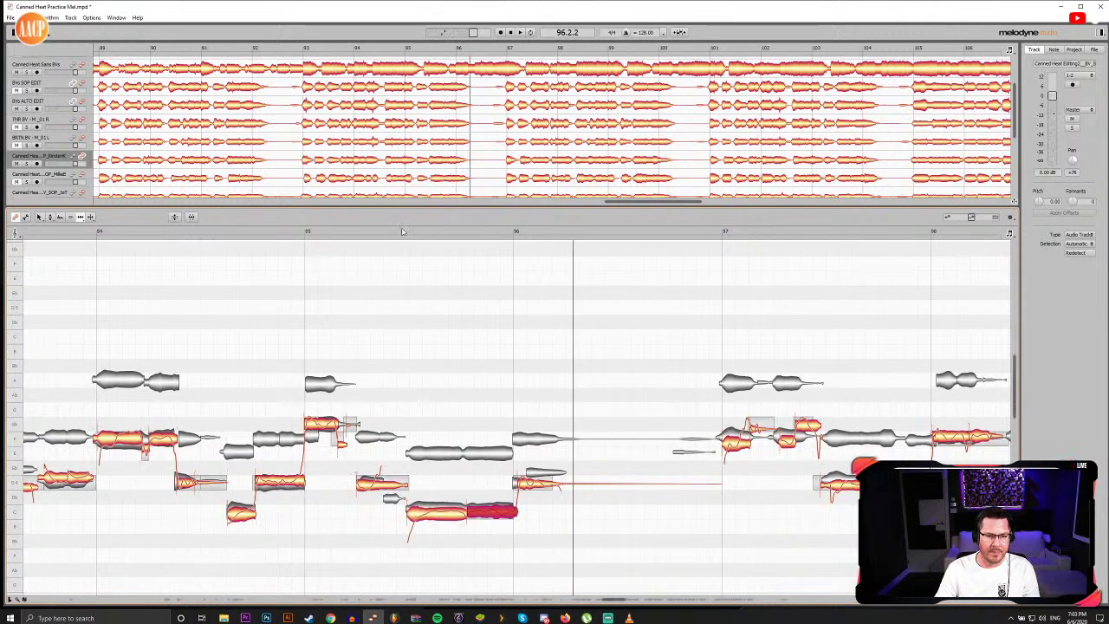
pyautogui.doubleClick(402, 232)
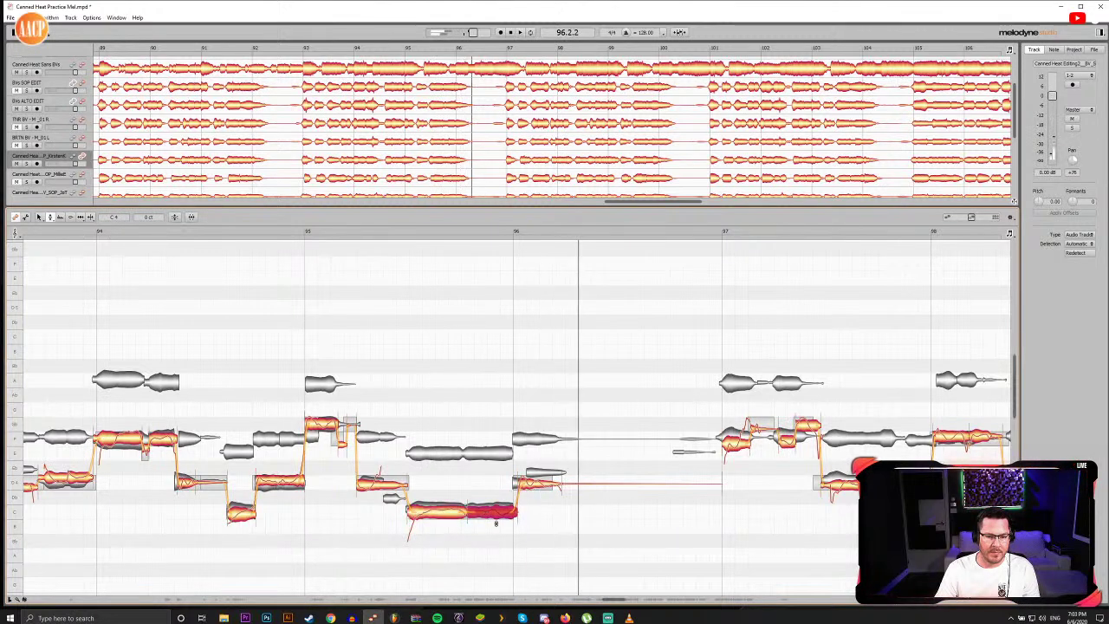
# Step: Separate the end of bar 95's long note and align it and the first note of bar 96 with the bar line
pyautogui.press('F6')
pyautogui.click(457, 235)
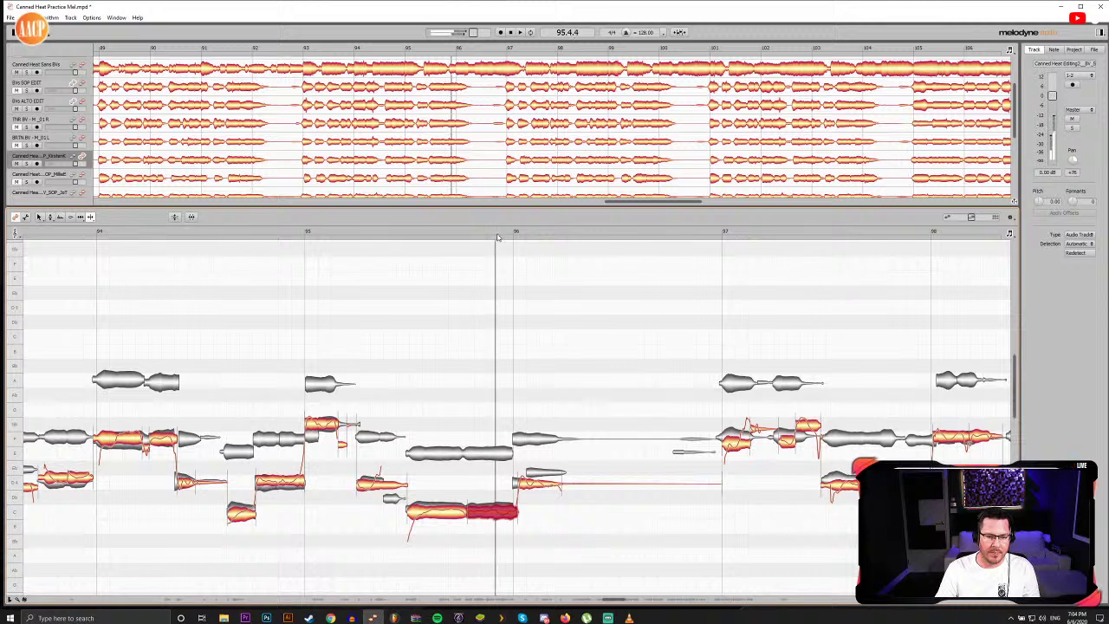
pyautogui.press('F5')
pyautogui.click(499, 515)
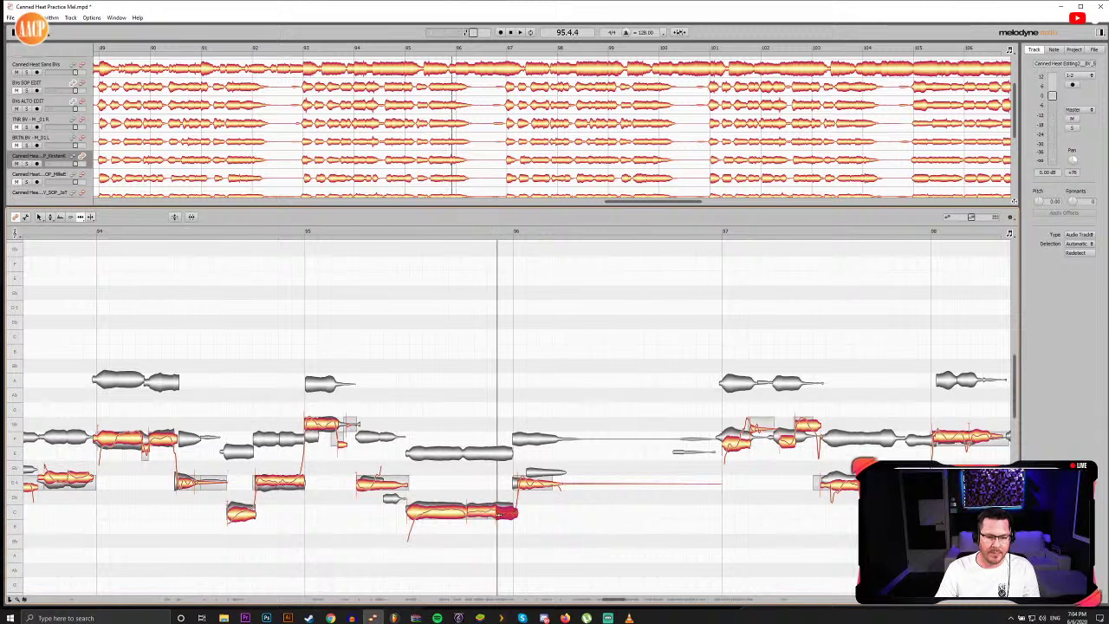
pyautogui.click(439, 232)
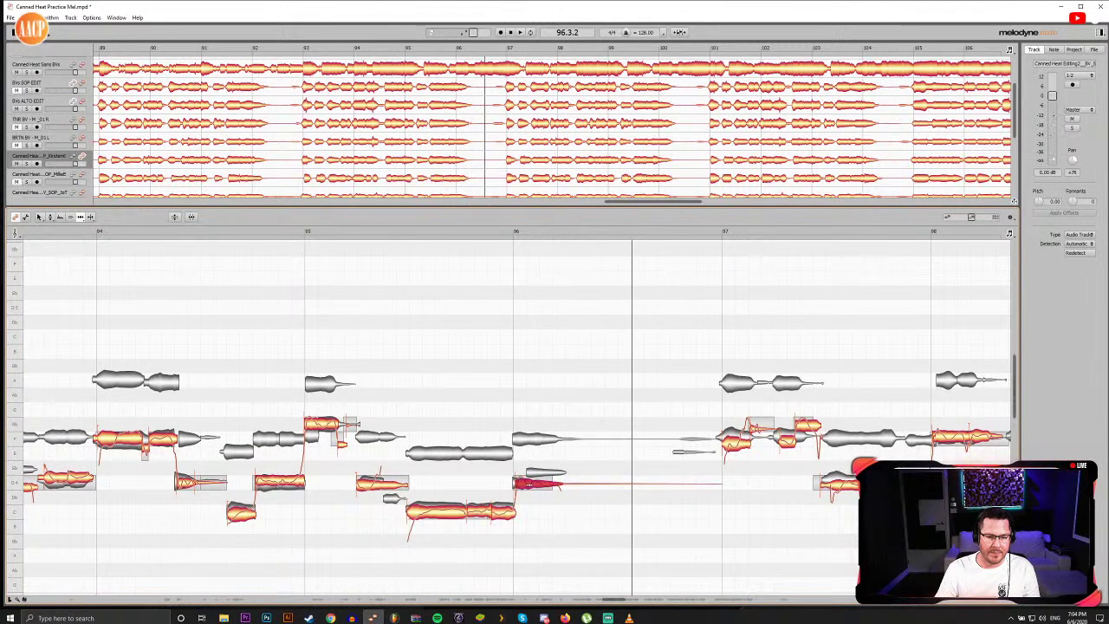
# Step: Play back the edited passage from just before bar 94 to check the timing against the reference voices
pyautogui.click(98, 233)
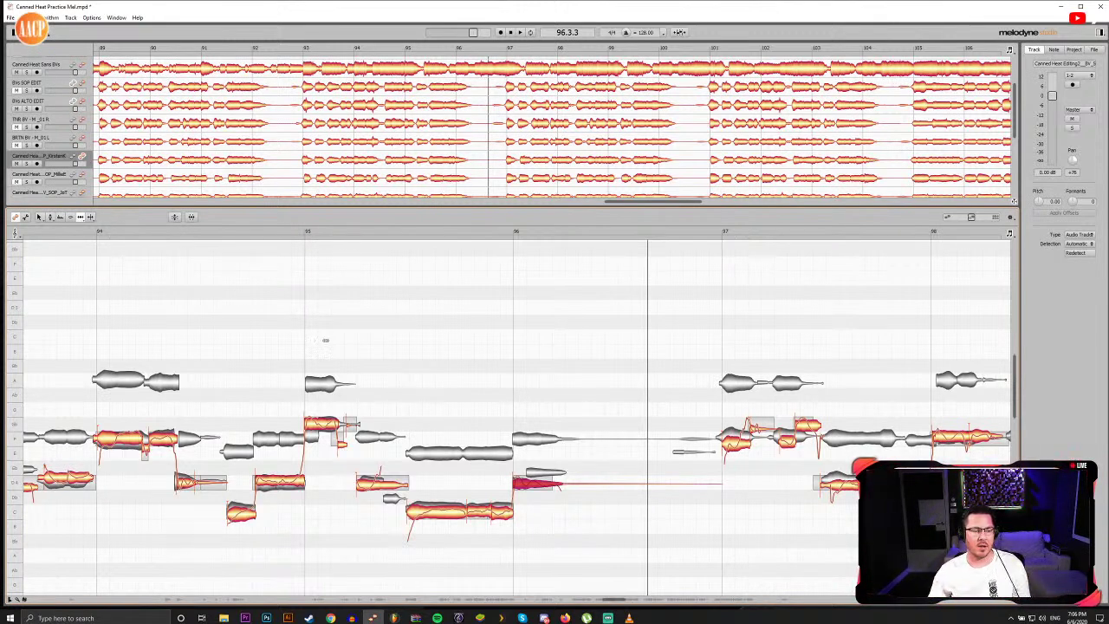
pyautogui.click(88, 232)
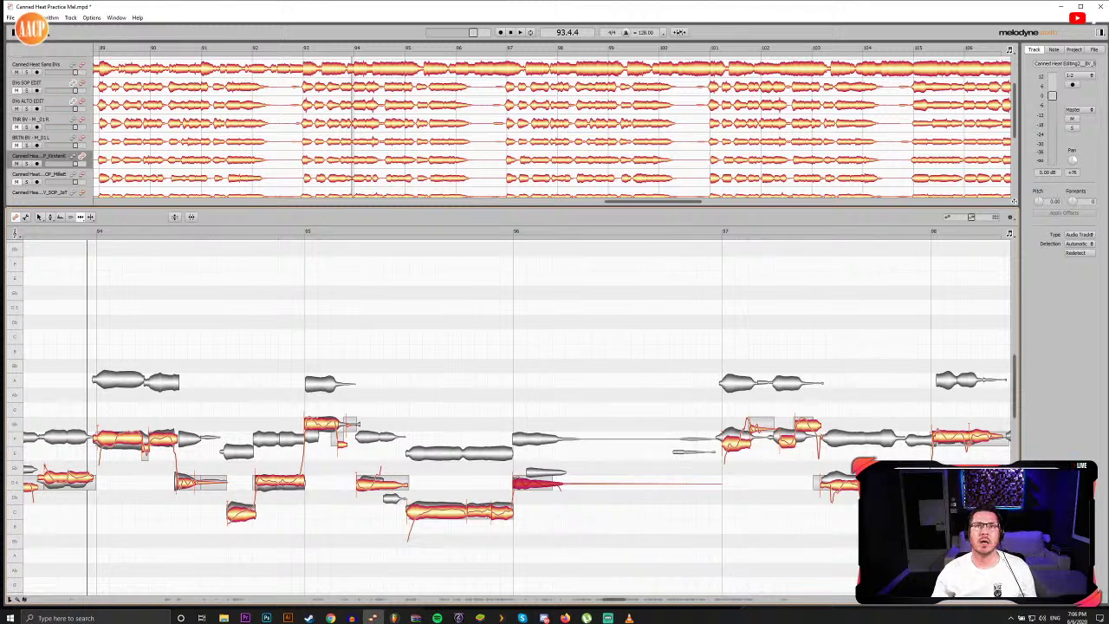
pyautogui.hotkey('alt', 'Tab')
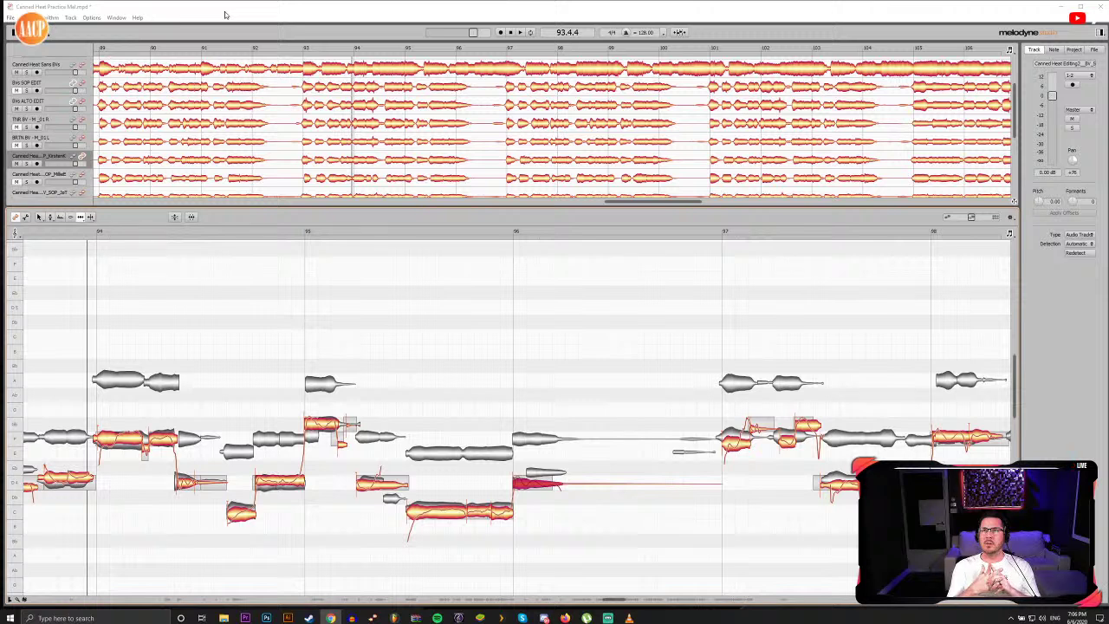
pyautogui.click(93, 232)
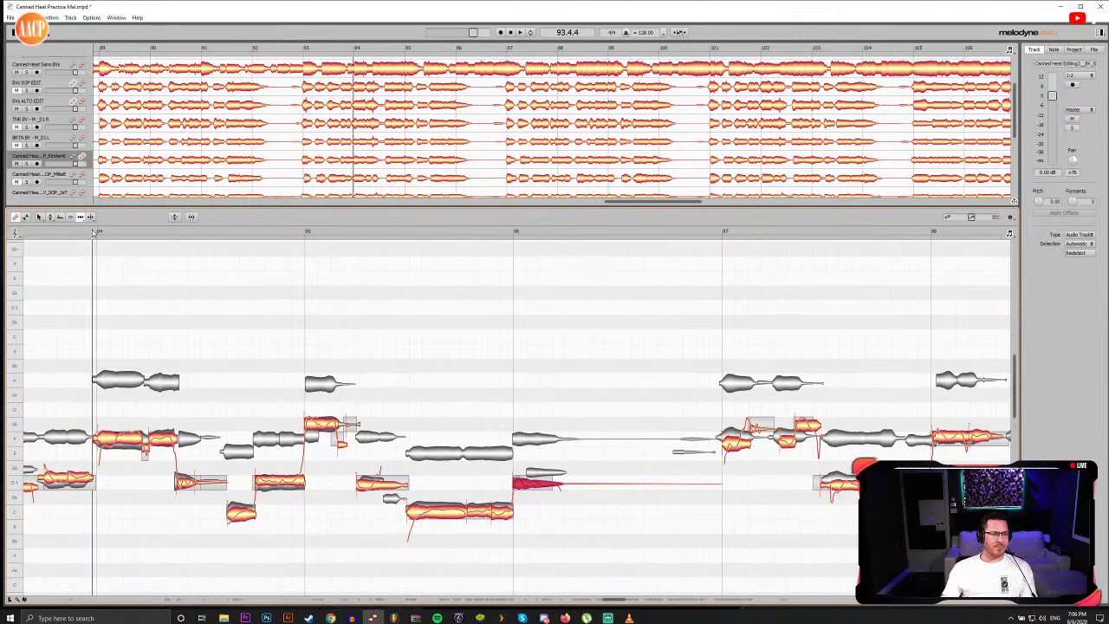
pyautogui.press('space')
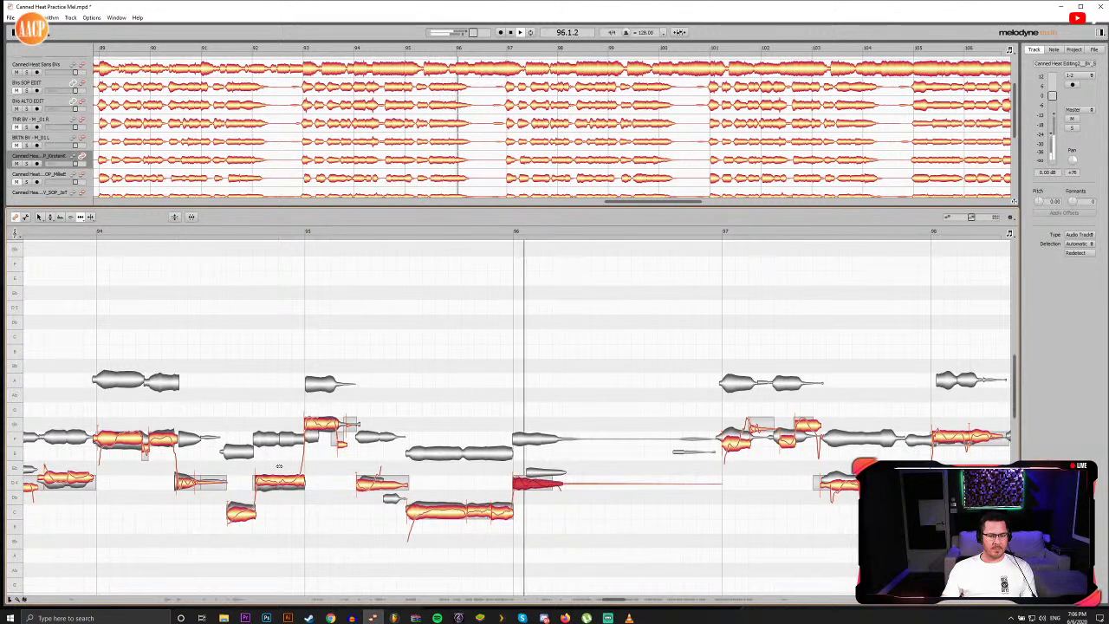
# Step: Fine-tune the start of the last fragment of bar 95's long C4 note and audition the transition into bar 96
pyautogui.press('space')
pyautogui.moveTo(449, 231); pyautogui.dragTo(501, 239)
pyautogui.moveTo(494, 513); pyautogui.dragTo(489, 513)
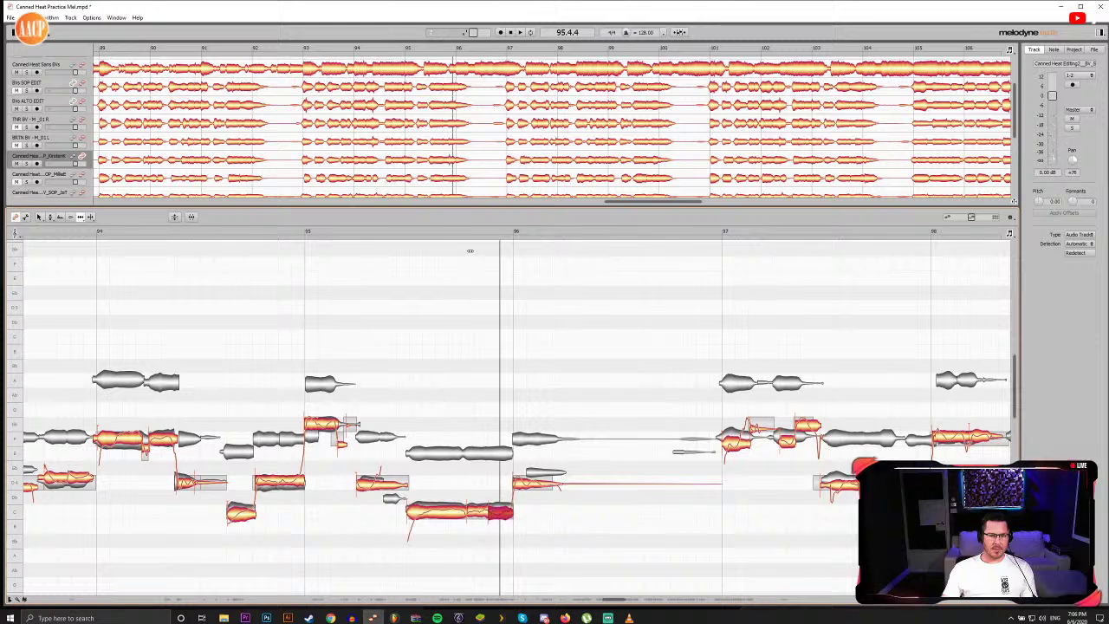
pyautogui.doubleClick(463, 237)
pyautogui.doubleClick(463, 236)
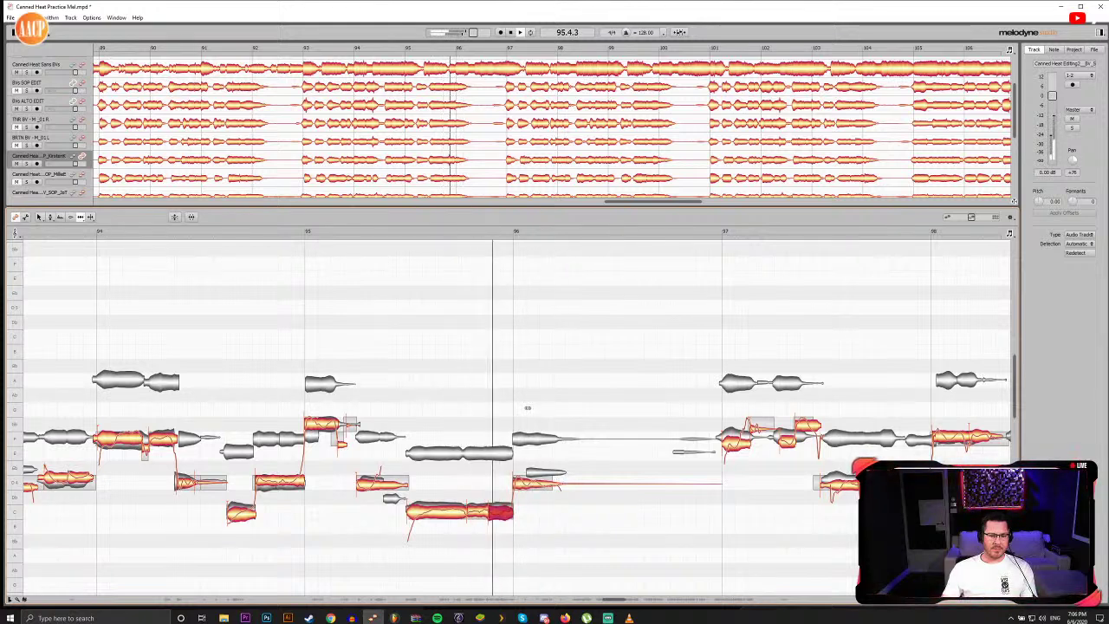
pyautogui.press('space')
pyautogui.press('space')
pyautogui.moveTo(468, 236); pyautogui.dragTo(476, 234)
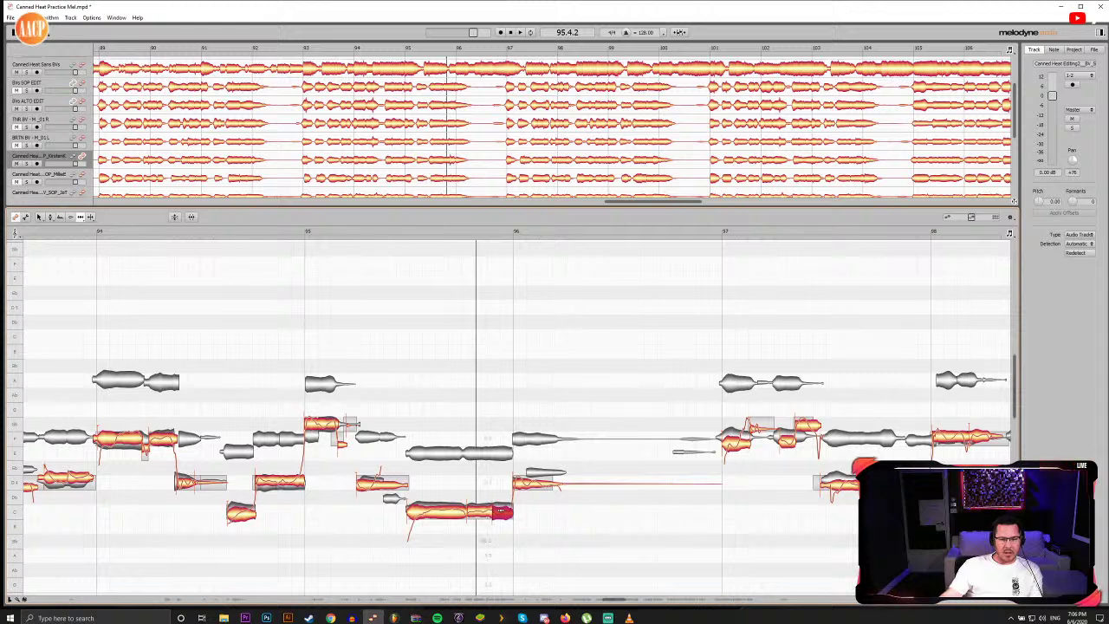
# Step: Adjust the note separation between bar 96's first note and its fading tail
pyautogui.click(527, 483)
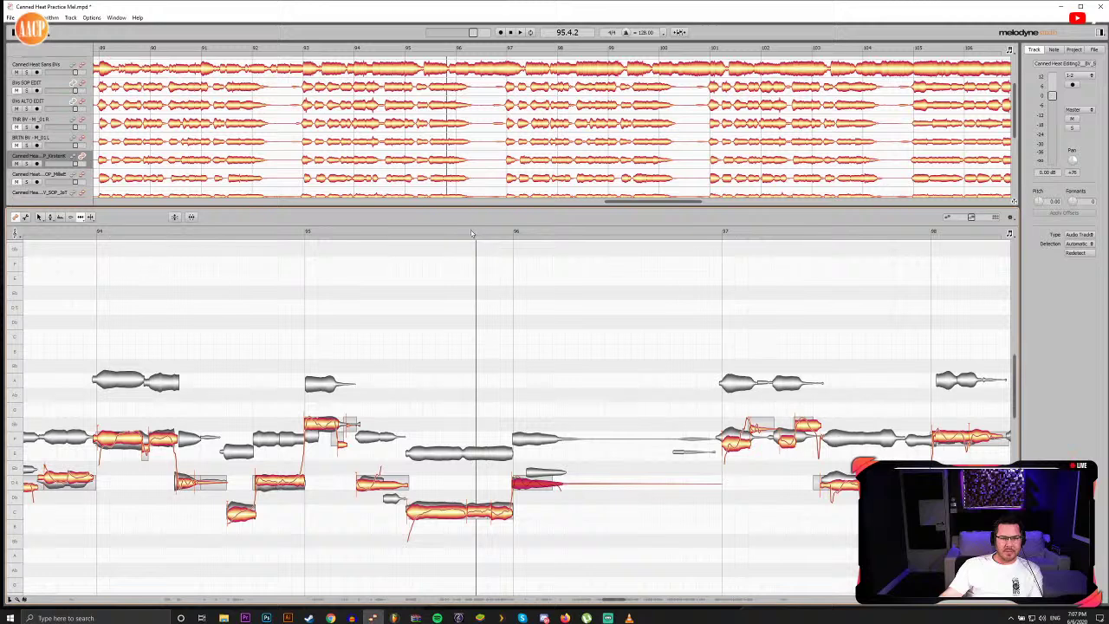
pyautogui.press('space')
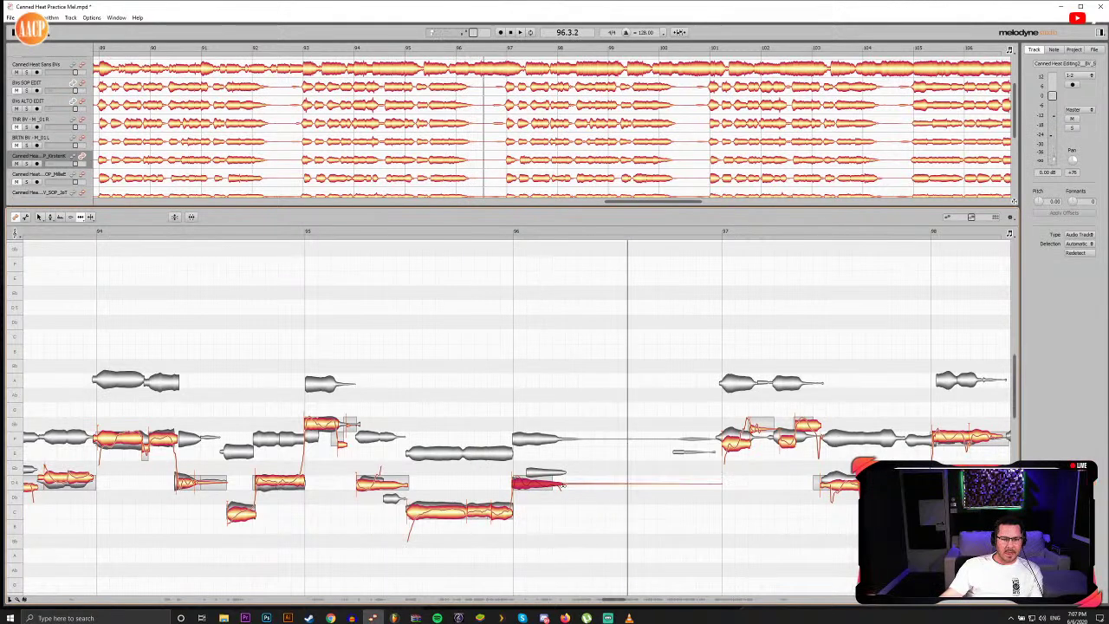
pyautogui.press('F6')
pyautogui.doubleClick(563, 485)
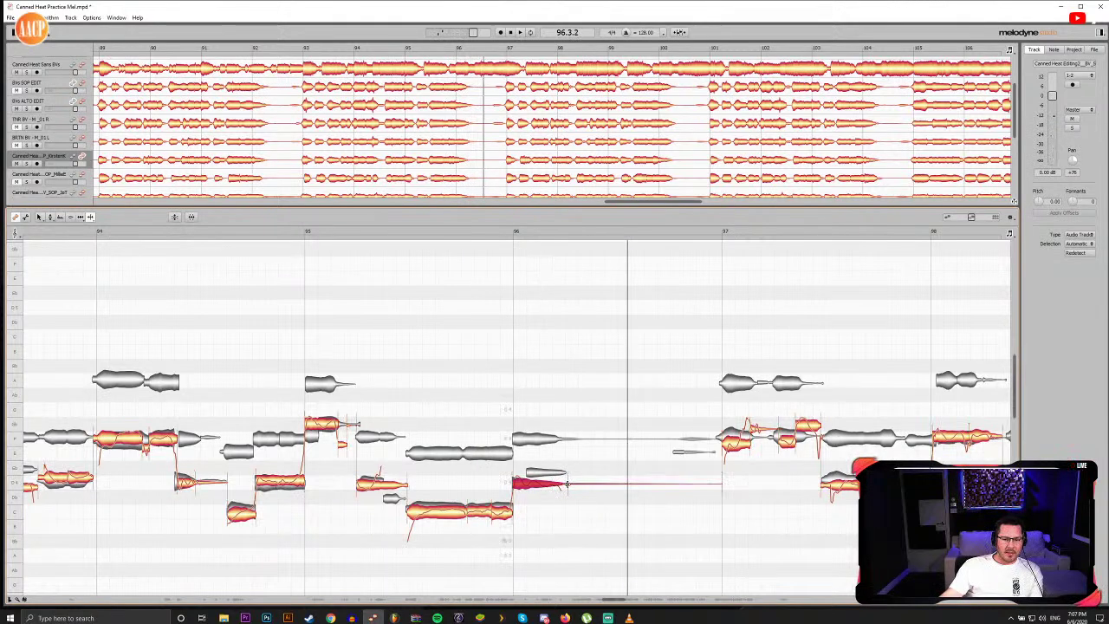
pyautogui.hotkey('ctrl', 'z')
pyautogui.doubleClick(562, 486)
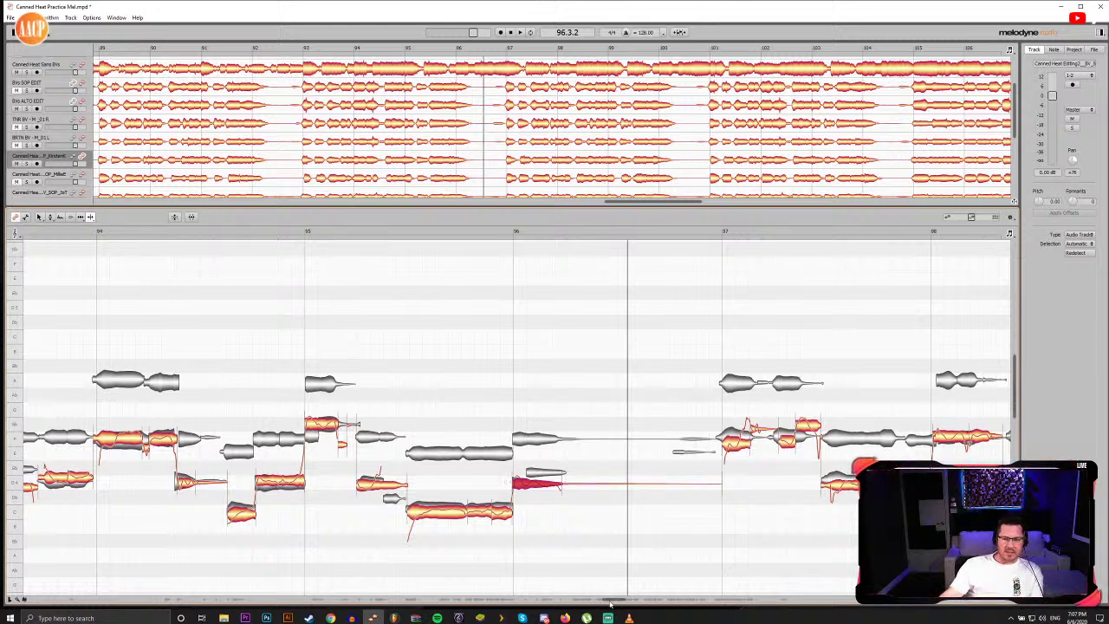
# Step: Audition bar 97 and move its first note slightly earlier to match the reference voices
pyautogui.moveTo(610, 600); pyautogui.dragTo(636, 600)
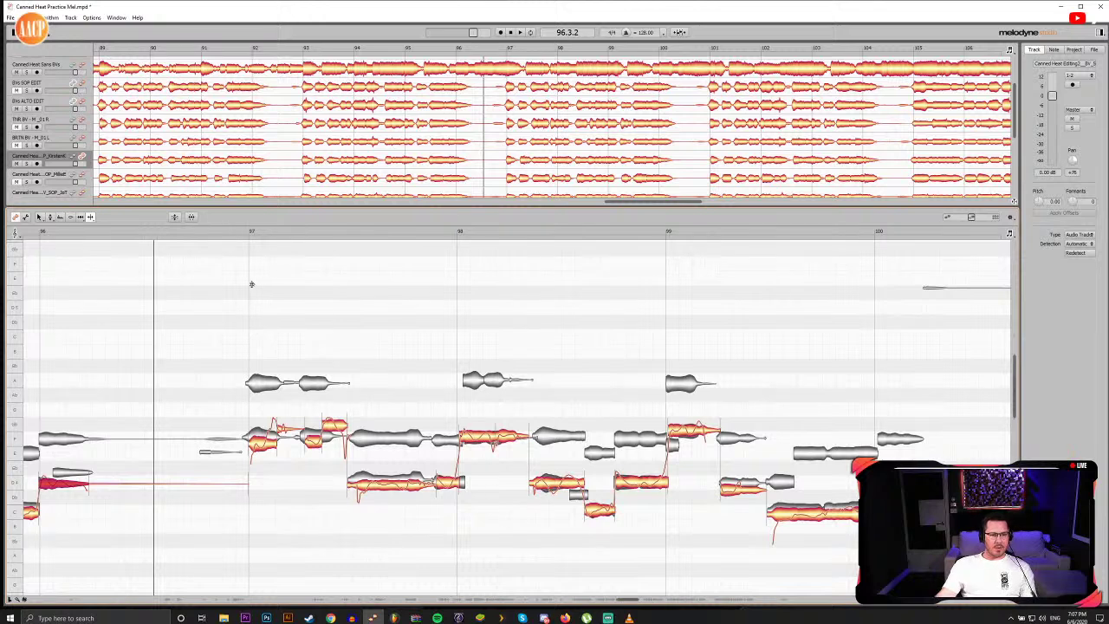
pyautogui.click(239, 232)
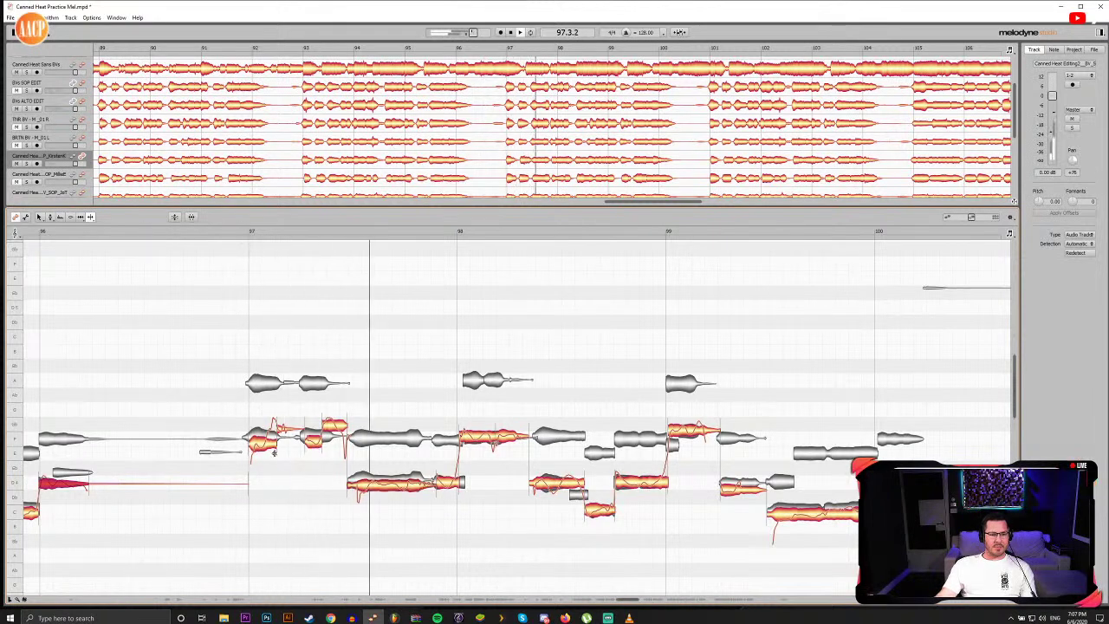
pyautogui.click(258, 443)
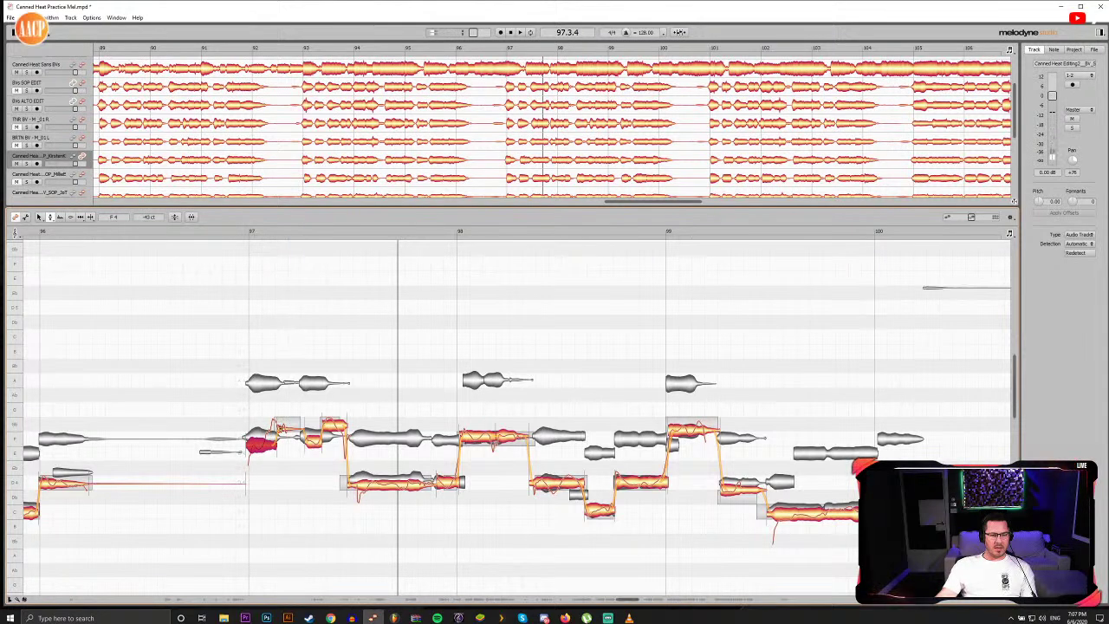
# Step: Split the short note after bar 97's first note, shift its first part earlier, and play back the passage
pyautogui.click(280, 428)
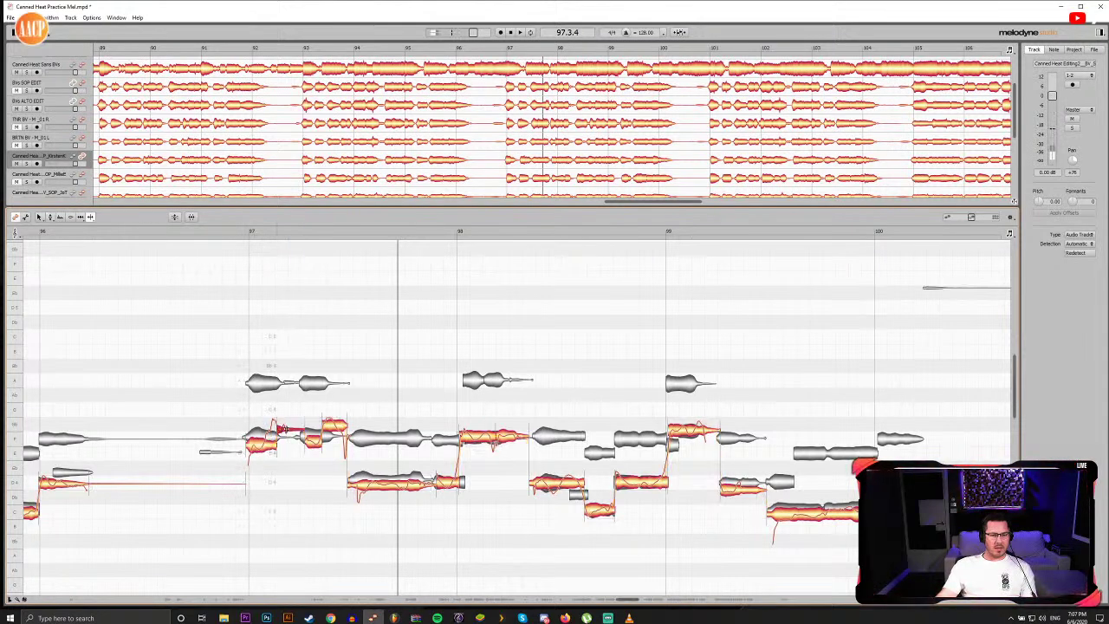
pyautogui.doubleClick(285, 429)
pyautogui.press('F5')
pyautogui.moveTo(285, 428); pyautogui.dragTo(275, 430)
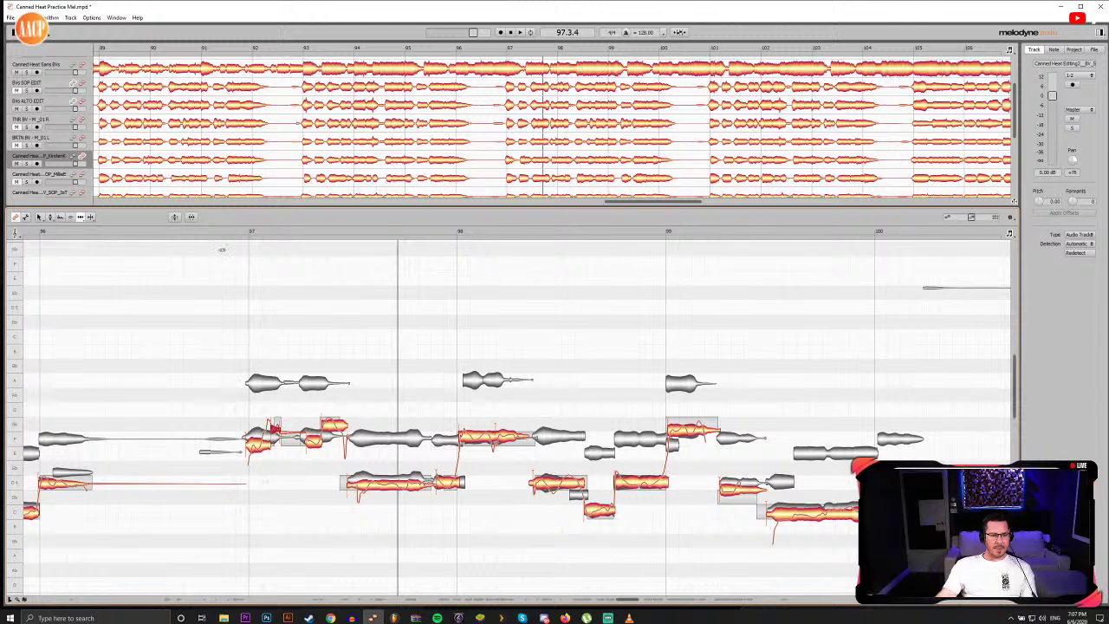
pyautogui.click(244, 234)
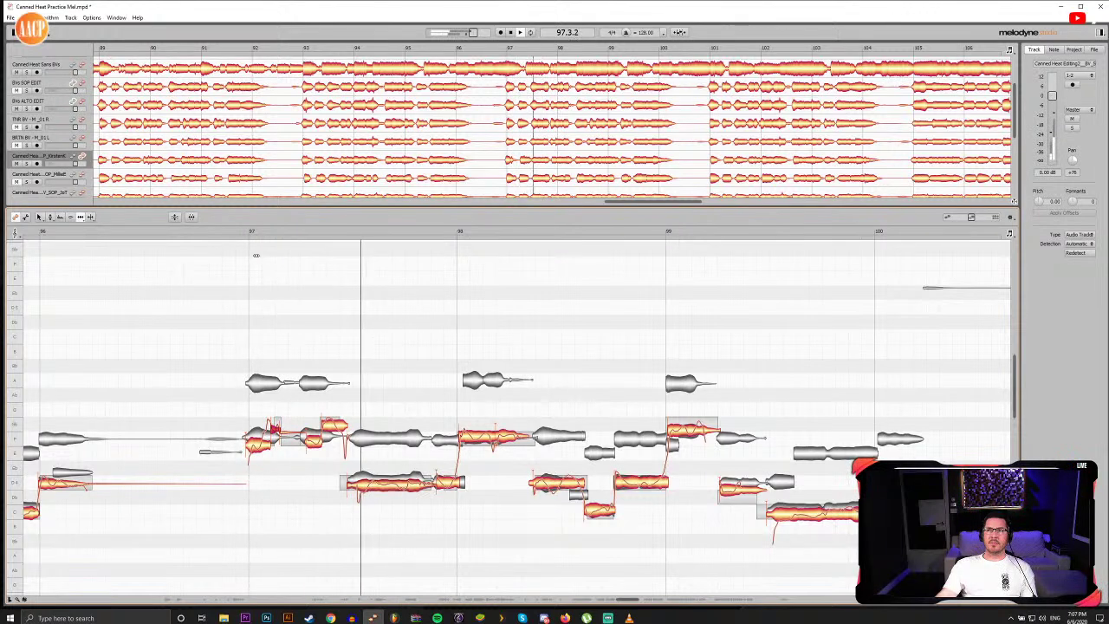
pyautogui.press('space')
pyautogui.press('space')
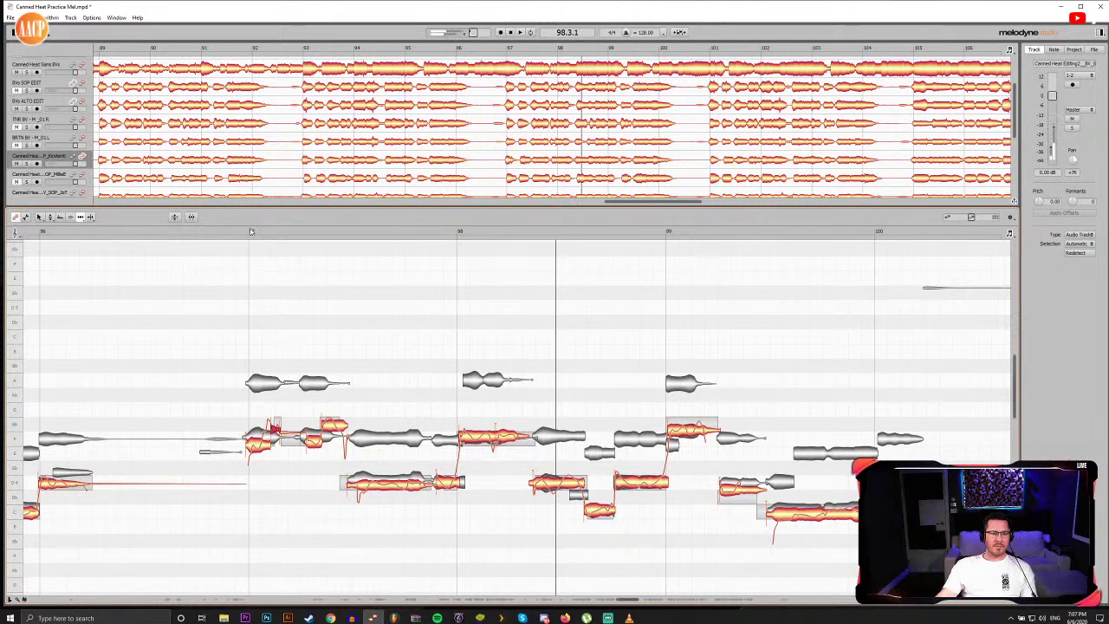
pyautogui.press('space')
# Step: Shift the two short notes around bar 97's second beat and the start of the following long D4 note slightly earlier, and audition them
pyautogui.moveTo(310, 441); pyautogui.dragTo(324, 423)
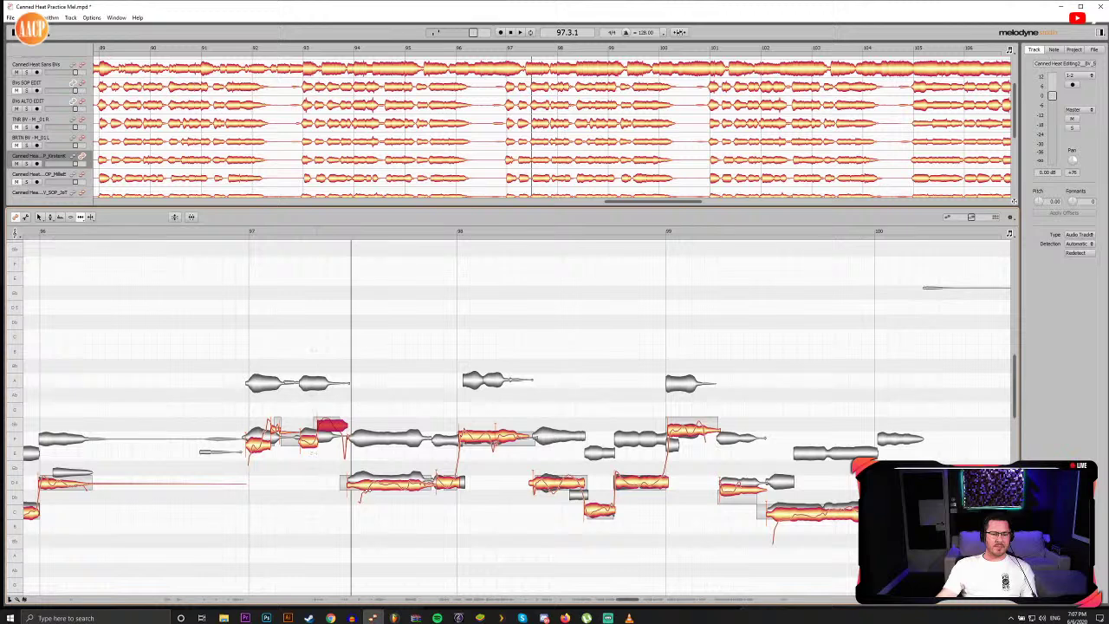
pyautogui.click(362, 483)
pyautogui.click(317, 232)
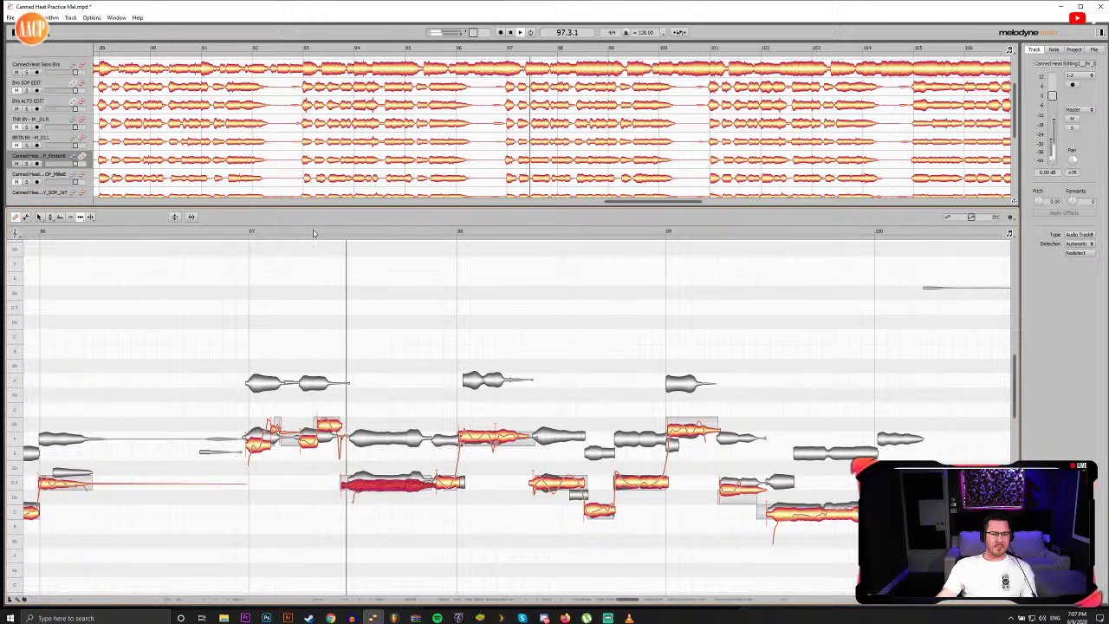
pyautogui.click(318, 236)
pyautogui.press('space')
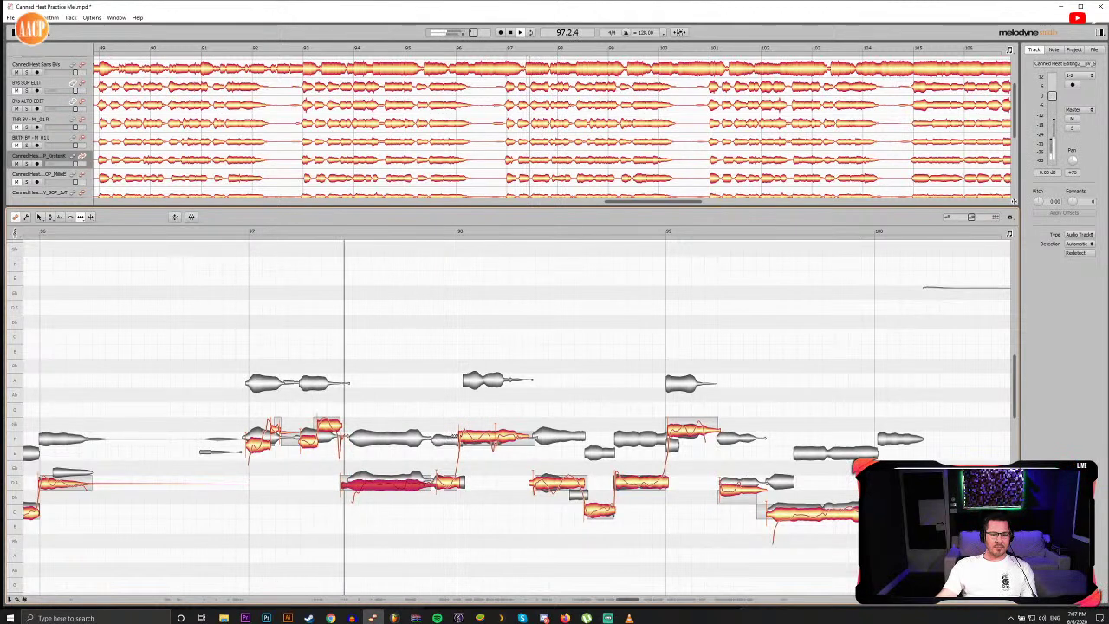
# Step: Move bar 98's first note and the short D4 note before it slightly earlier
pyautogui.moveTo(474, 438); pyautogui.dragTo(470, 437)
pyautogui.moveTo(445, 485); pyautogui.dragTo(443, 486)
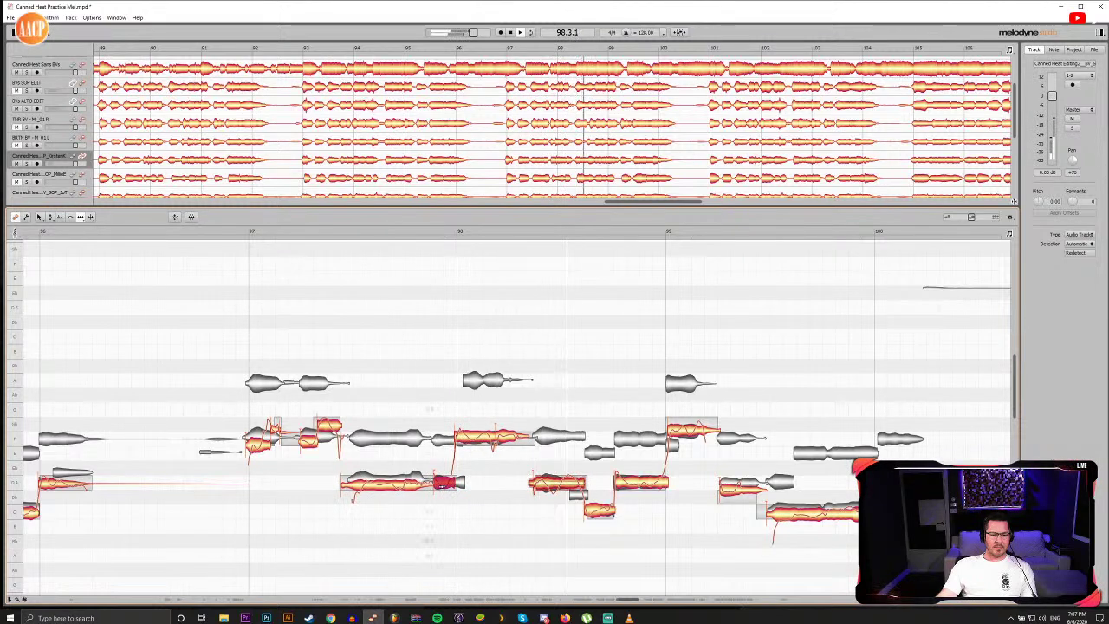
# Step: Start the second part of bar 98's first note earlier, separate its fading tail, and play it back
pyautogui.click(490, 437)
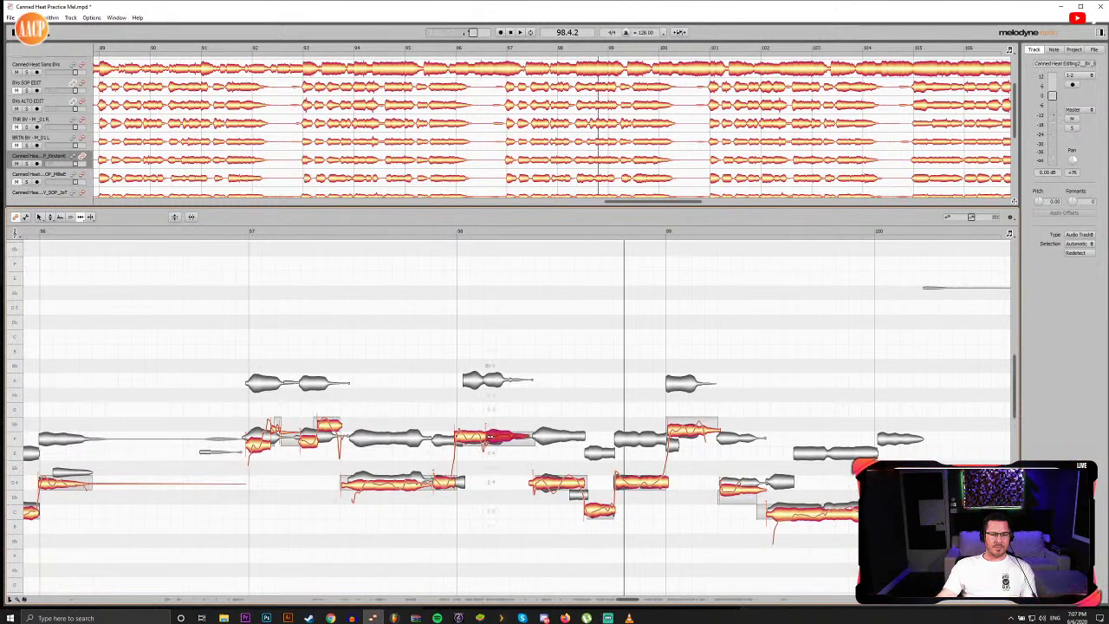
pyautogui.click(449, 231)
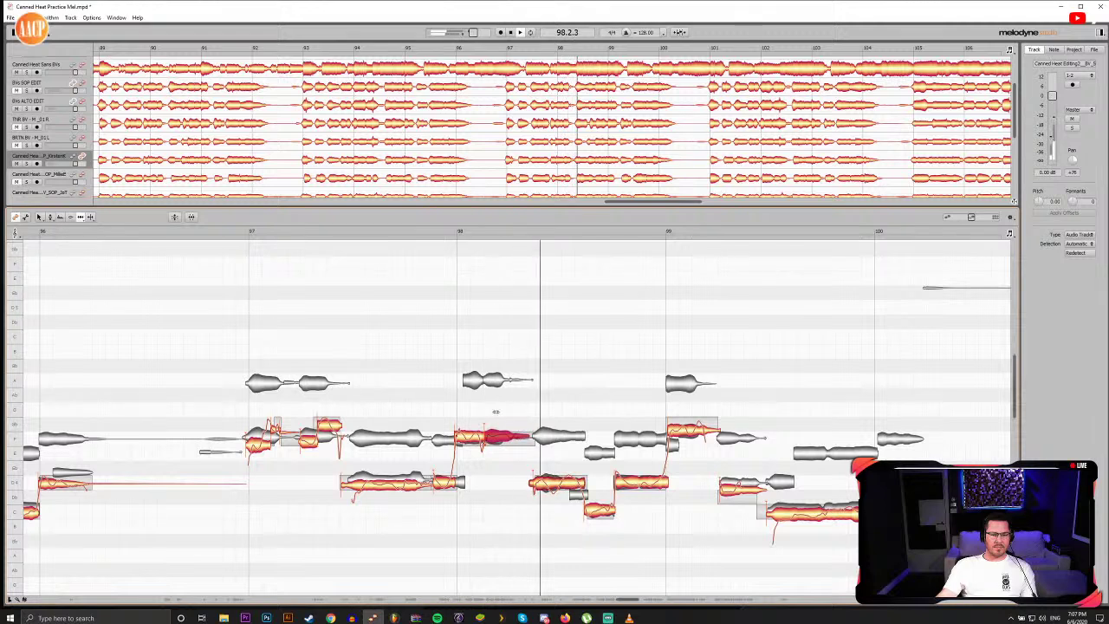
pyautogui.press('space')
pyautogui.press('F5')
pyautogui.click(515, 438)
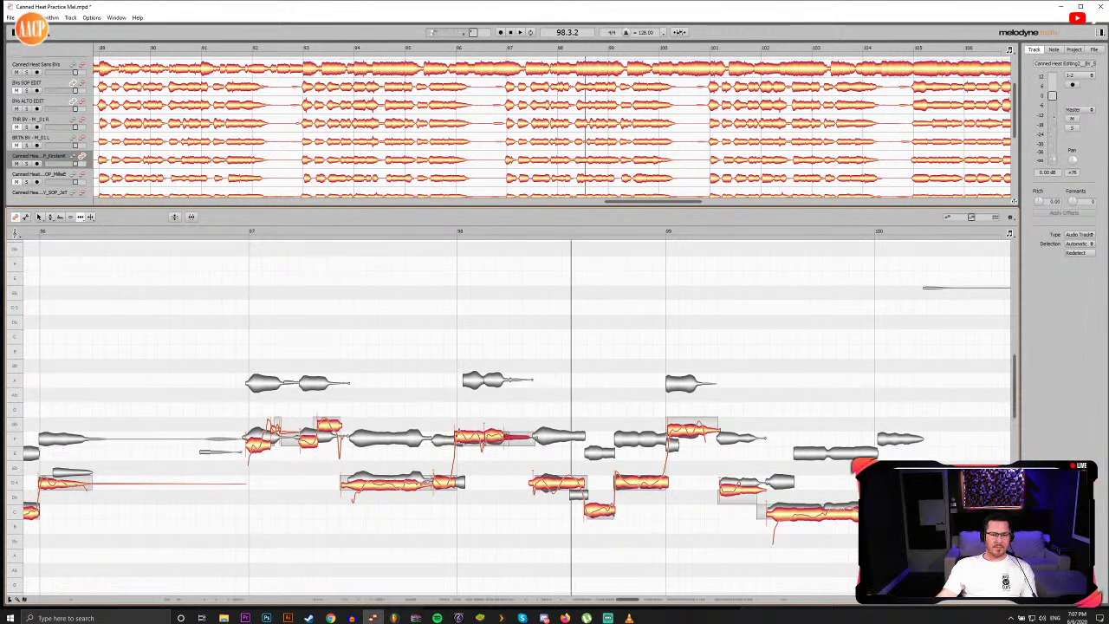
pyautogui.doubleClick(447, 231)
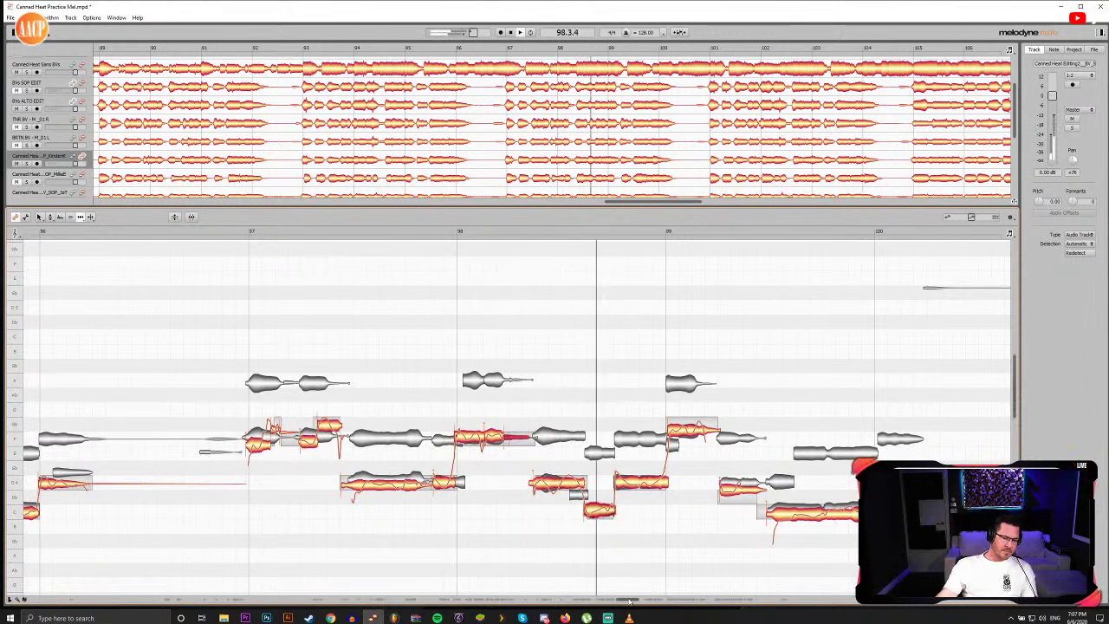
# Step: Split the long C4 note in the second half of bar 99 near its middle
pyautogui.moveTo(631, 599); pyautogui.dragTo(641, 601)
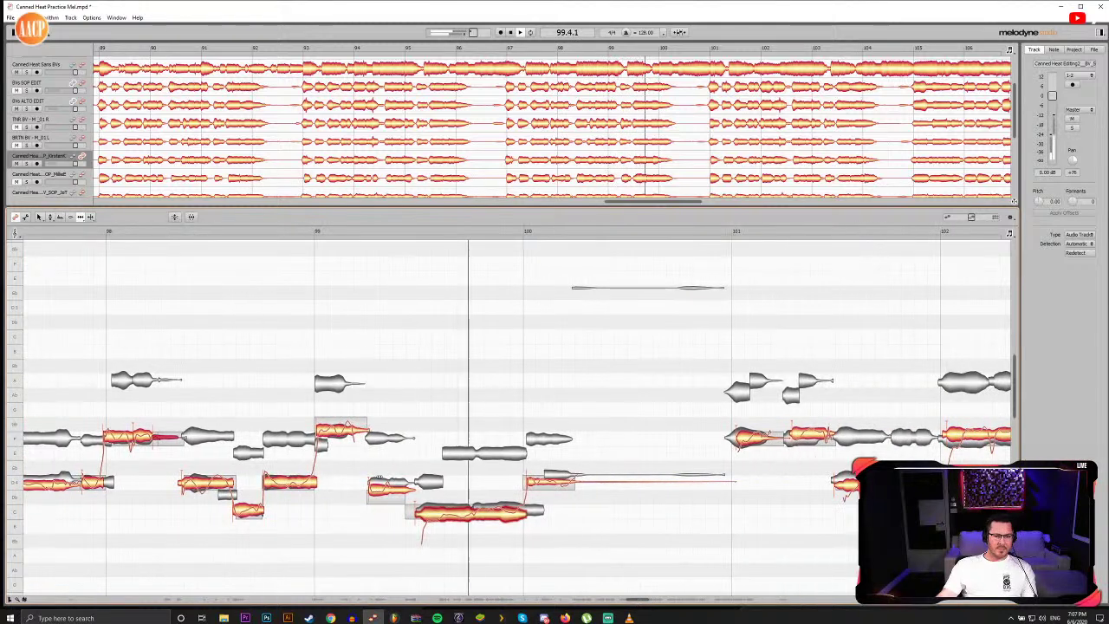
pyautogui.press('space')
pyautogui.press('F6')
pyautogui.doubleClick(475, 514)
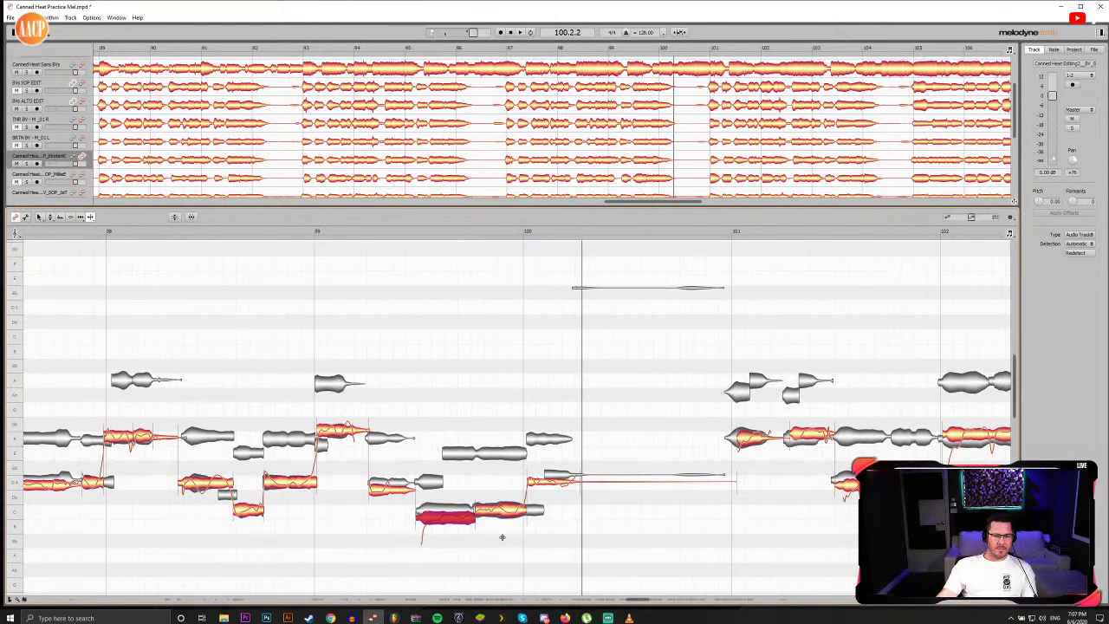
# Step: Play back the passage from the middle of bar 98 into bar 99 to check its timing
pyautogui.click(178, 231)
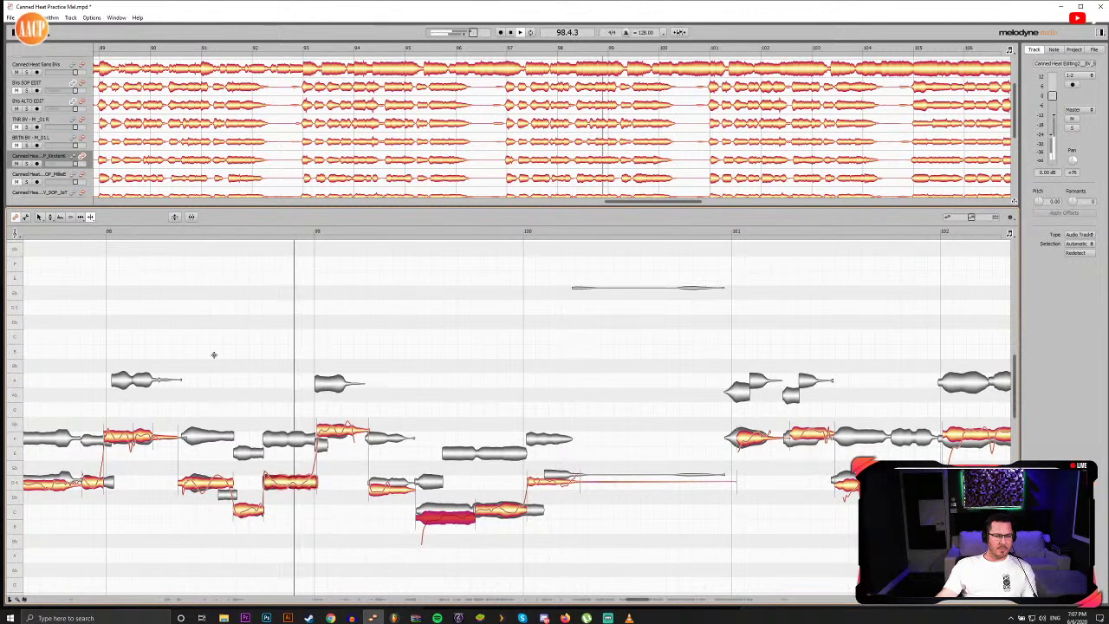
pyautogui.press('space')
pyautogui.doubleClick(183, 232)
pyautogui.press('space')
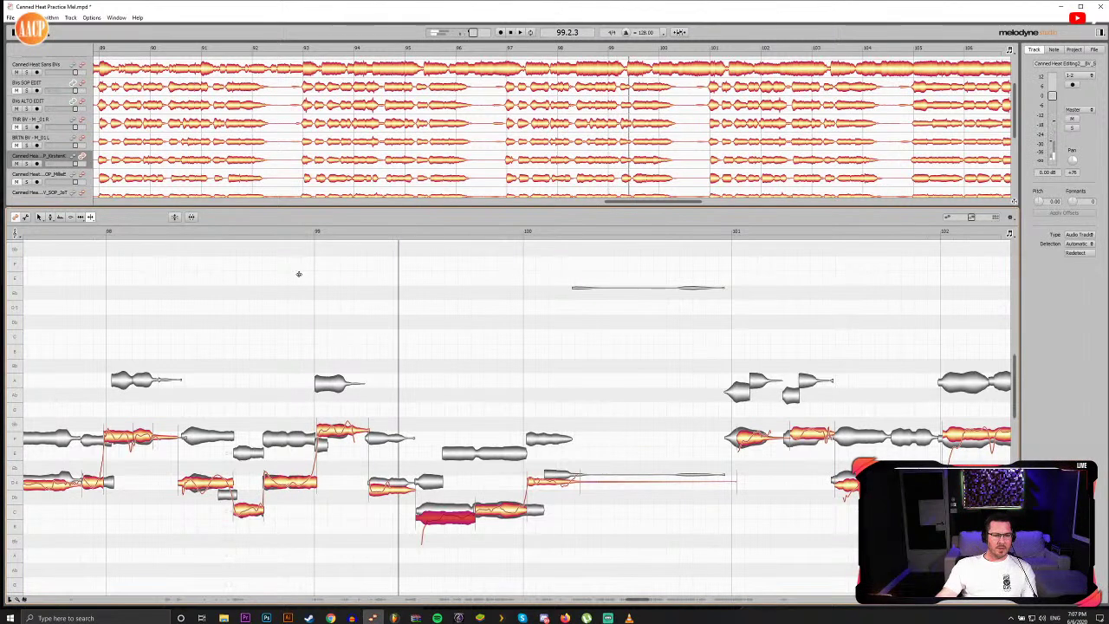
# Step: Separate the end of bar 98's last D4 note, move the start of bar 99's first note slightly later, and audition the transition
pyautogui.moveTo(276, 233); pyautogui.dragTo(334, 244)
pyautogui.click(309, 481)
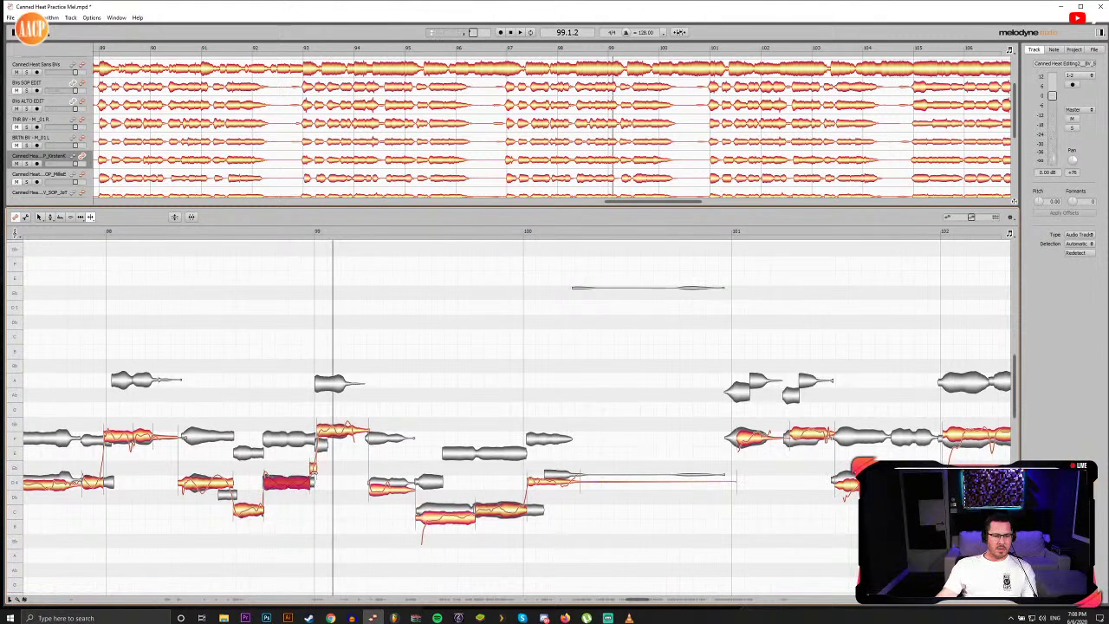
pyautogui.press('F5')
pyautogui.click(313, 469)
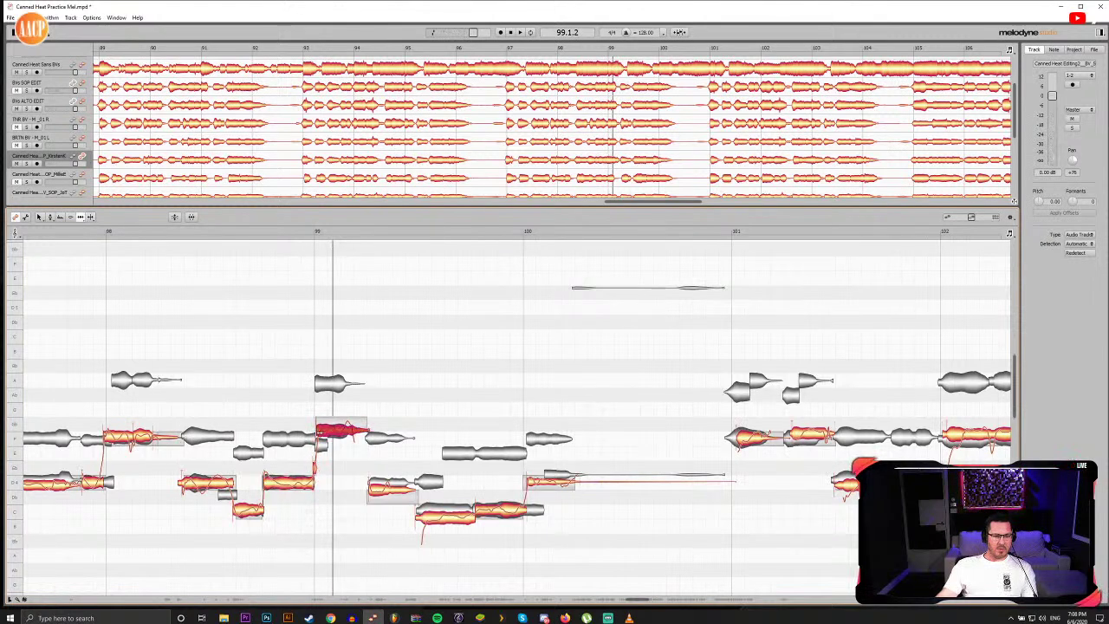
pyautogui.doubleClick(236, 235)
pyautogui.doubleClick(237, 235)
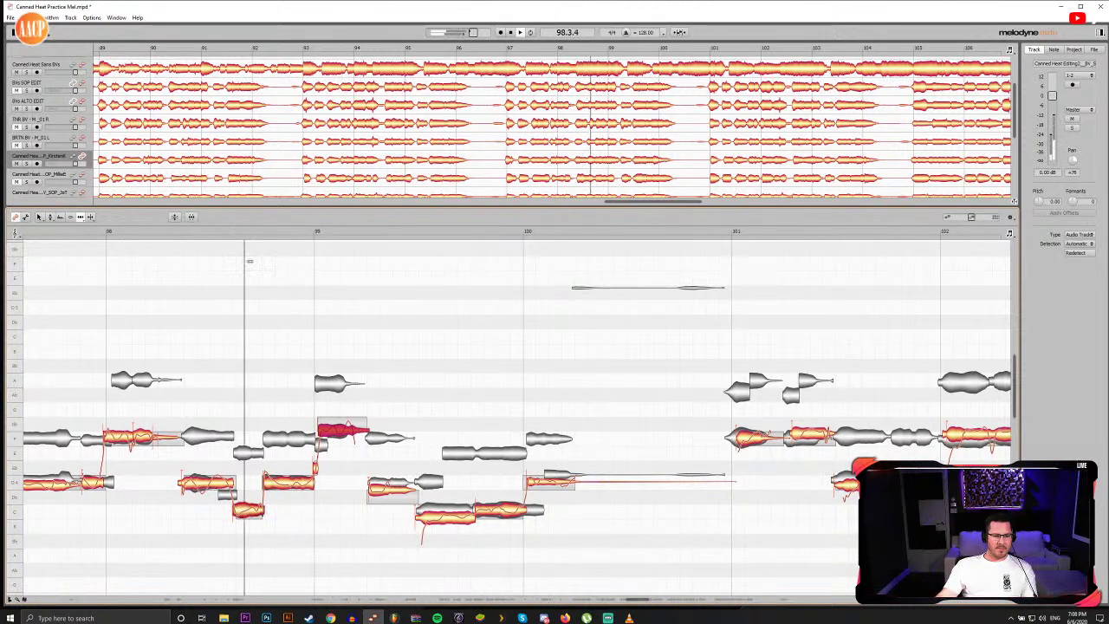
pyautogui.press('space')
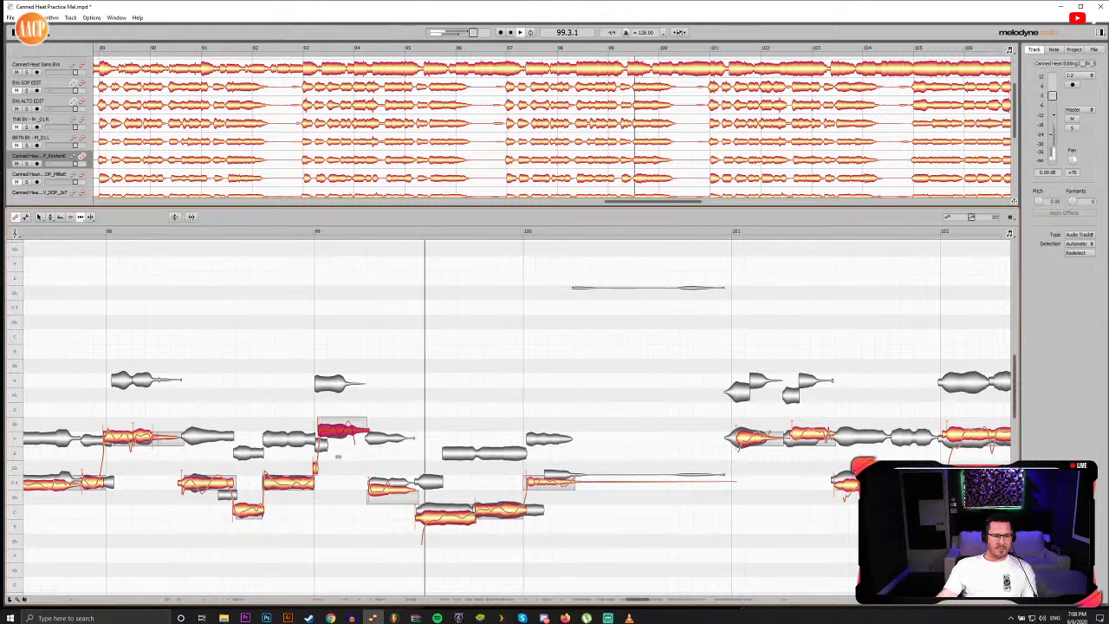
# Step: Split the note on bar 99's second beat and raise the pitch of its first part to D4
pyautogui.click(388, 492)
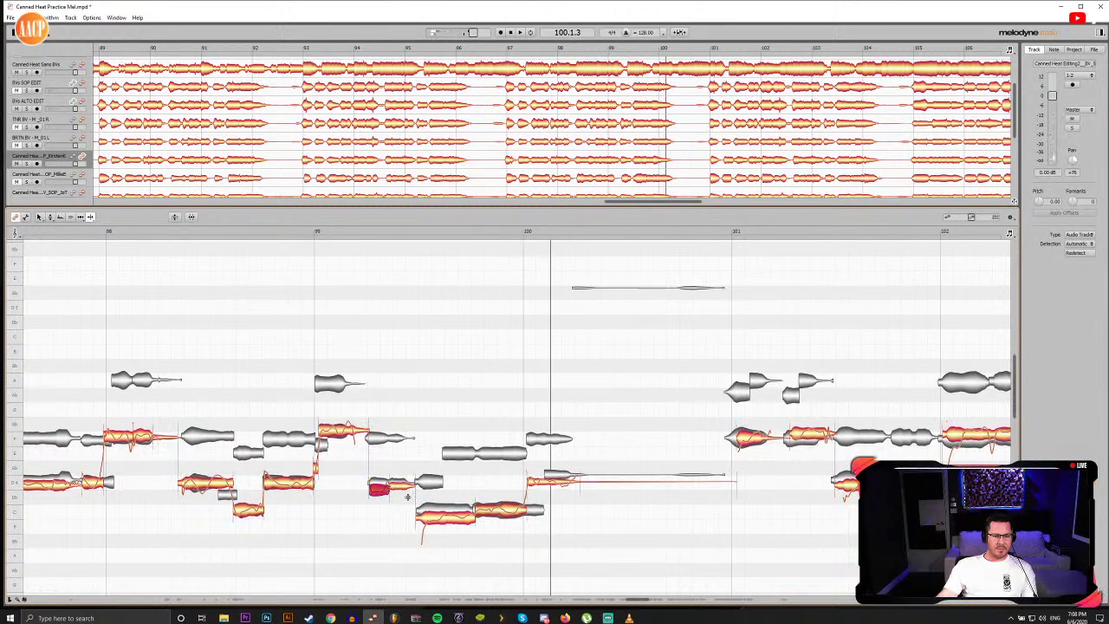
pyautogui.press('F2')
pyautogui.moveTo(377, 490); pyautogui.dragTo(377, 487)
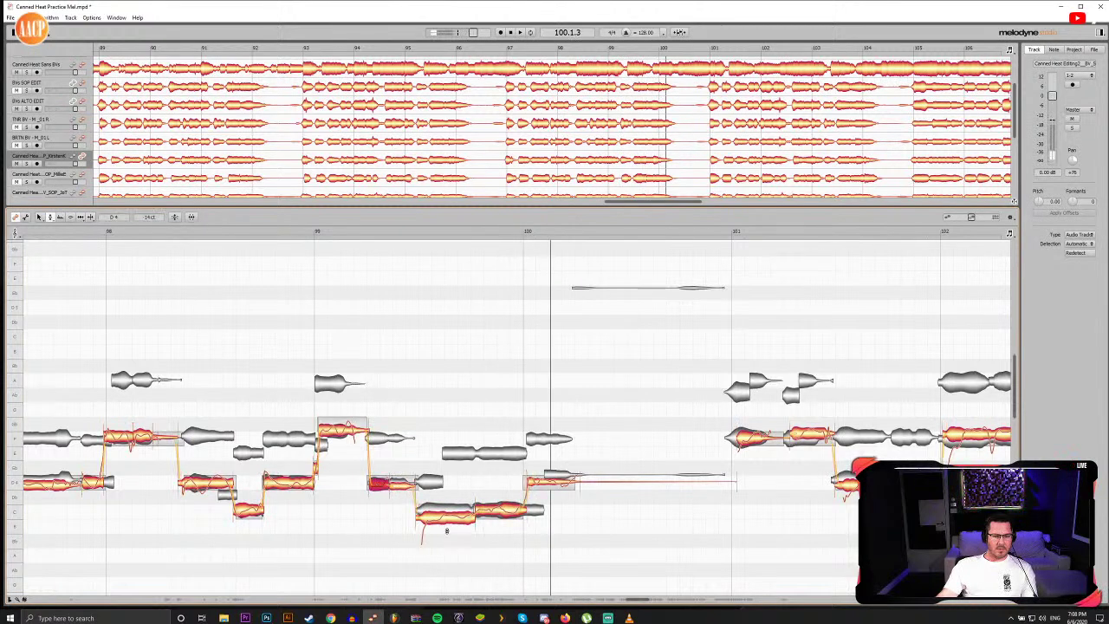
# Step: Raise the first half of bar 99's long note to C4 and move bar 100's first note onto the bar line
pyautogui.click(442, 510)
pyautogui.click(416, 229)
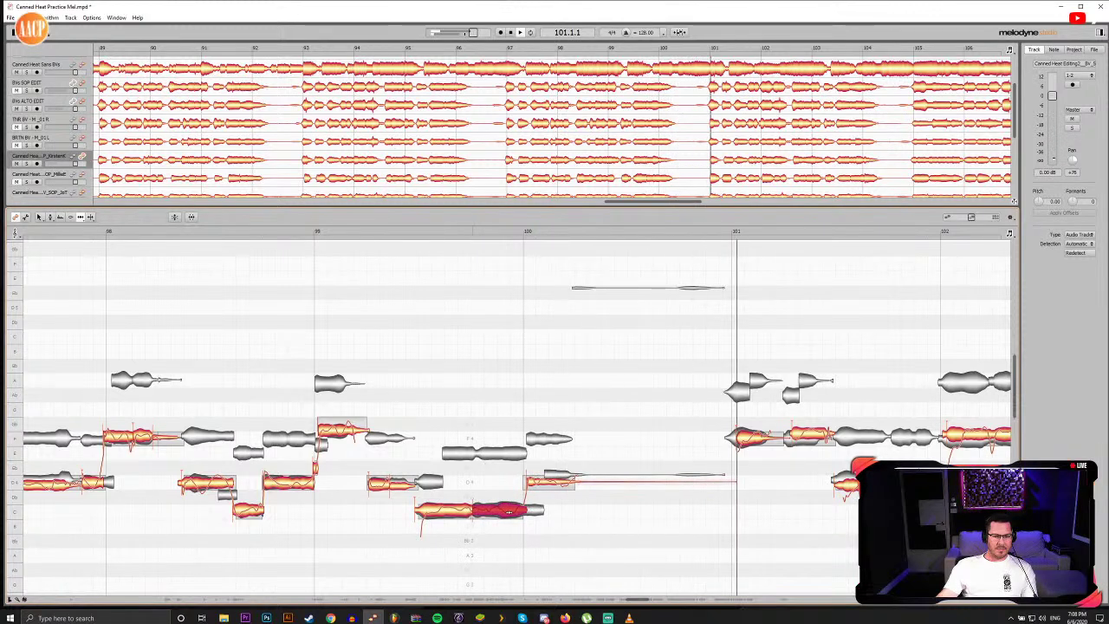
pyautogui.click(532, 480)
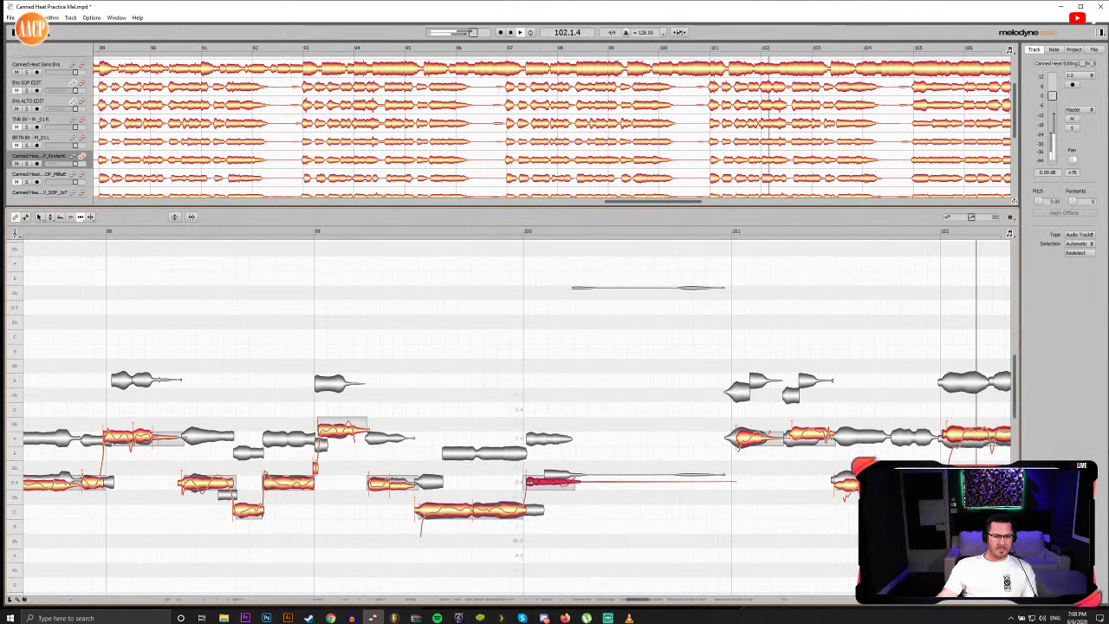
pyautogui.doubleClick(414, 232)
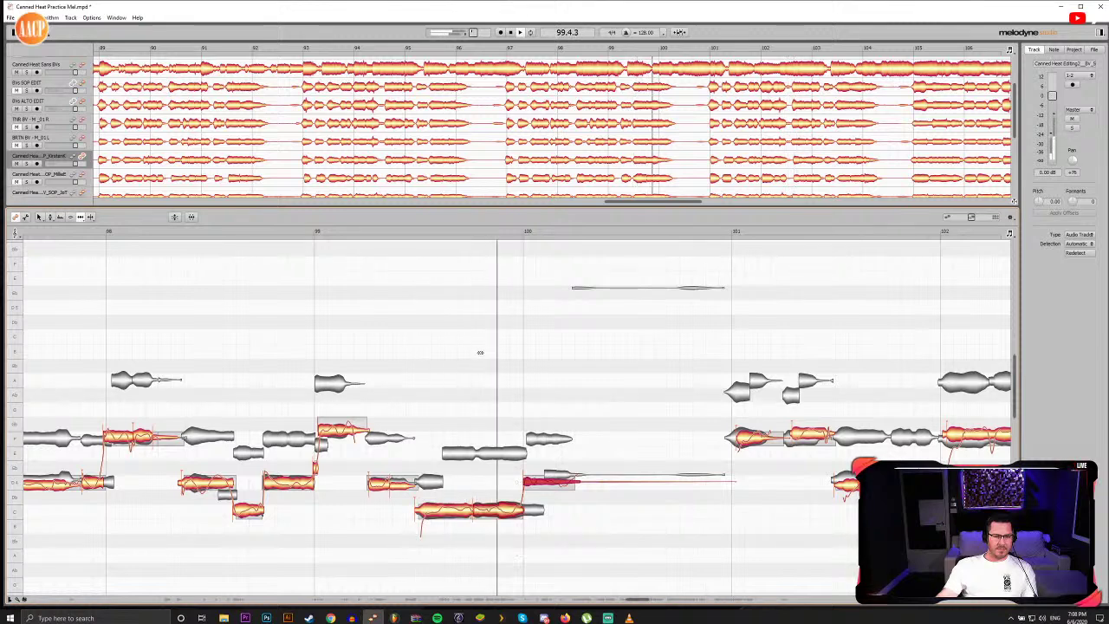
# Step: Play back the edited vocal from before bar 89 through bar 103 and compare it with the reference vocals
pyautogui.press('space')
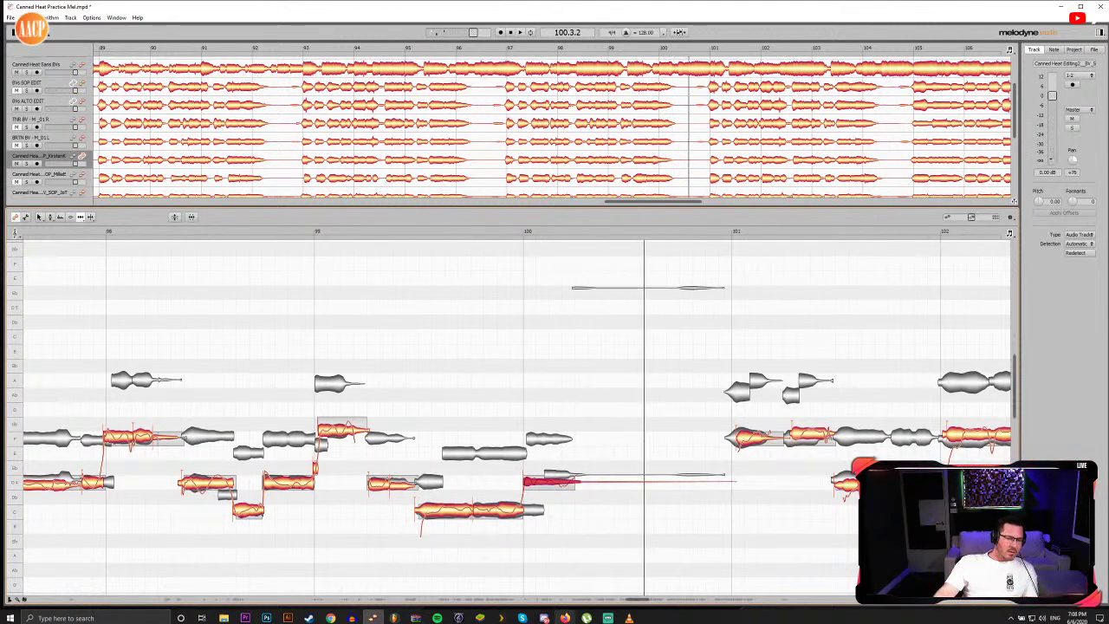
pyautogui.moveTo(626, 599); pyautogui.dragTo(571, 611)
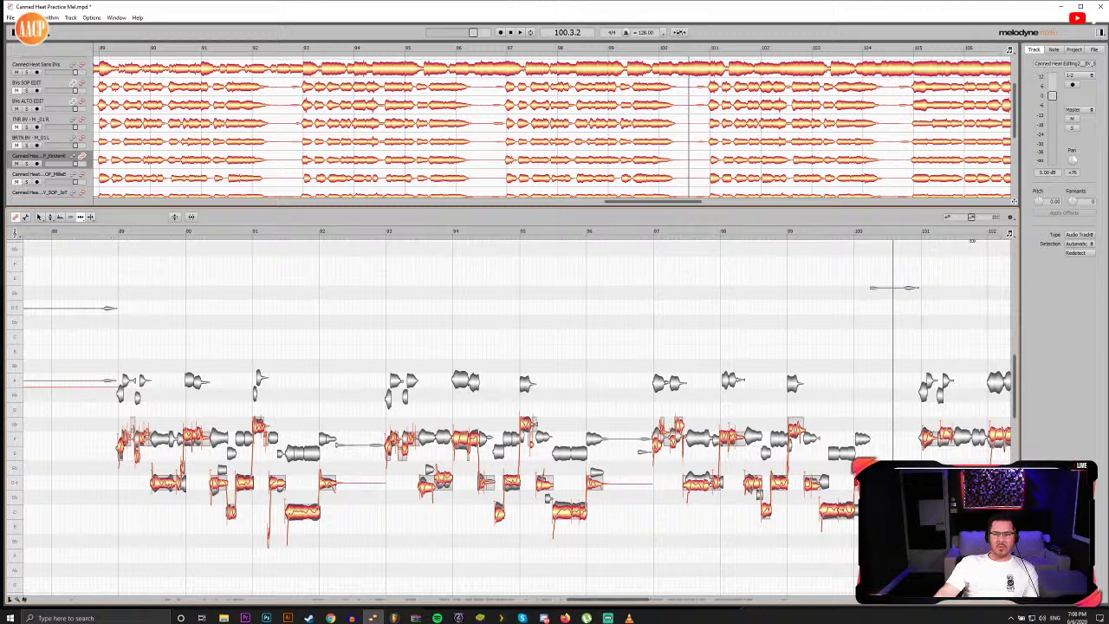
pyautogui.click(95, 228)
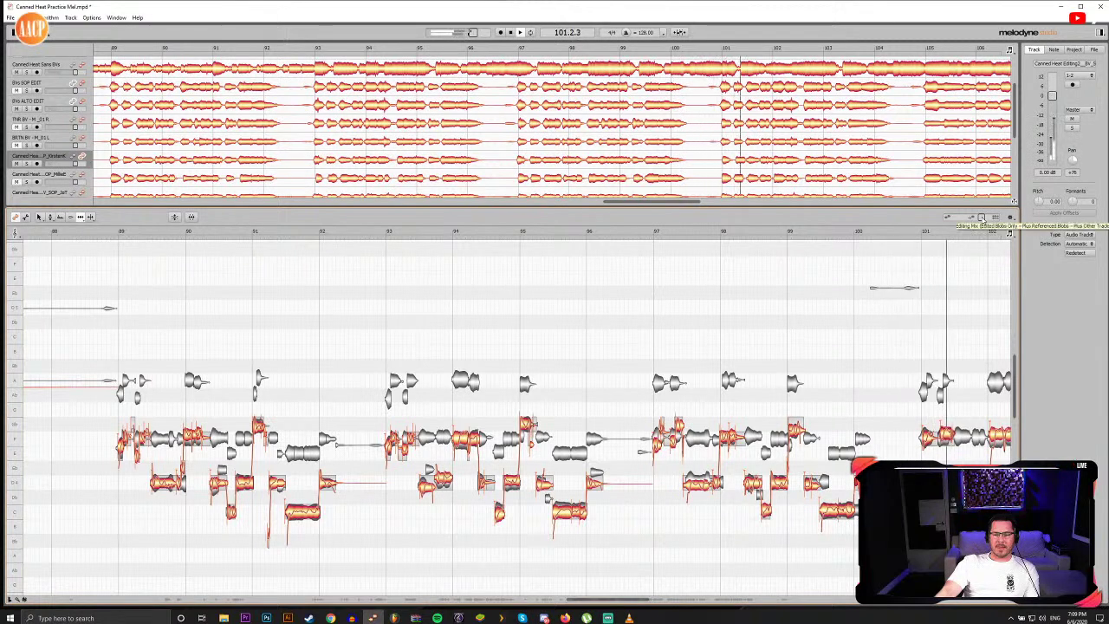
pyautogui.click(113, 233)
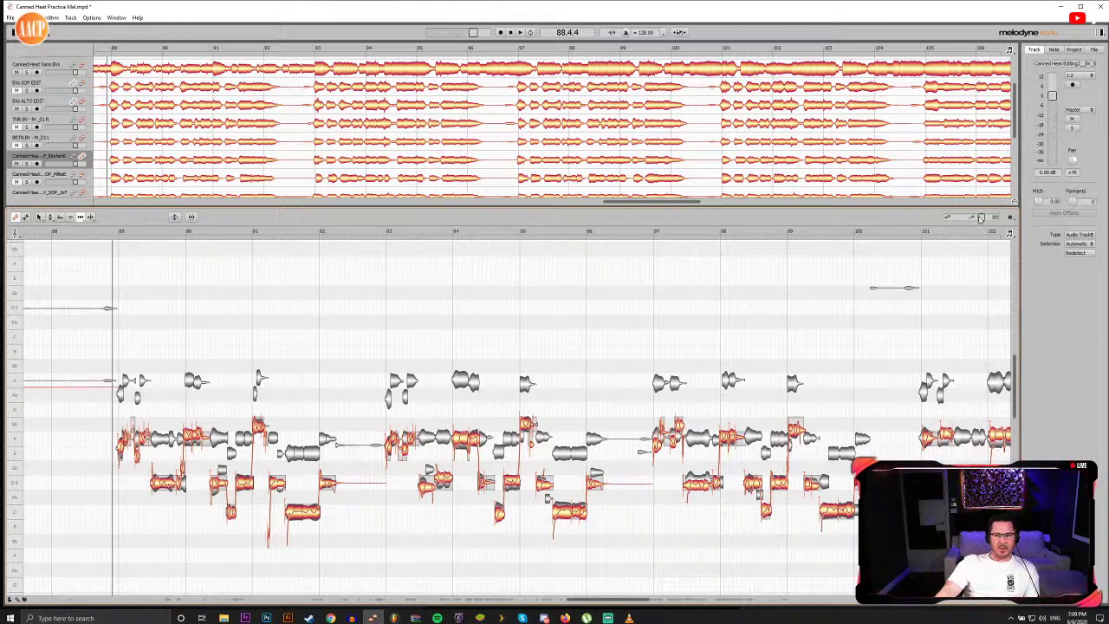
pyautogui.press('space')
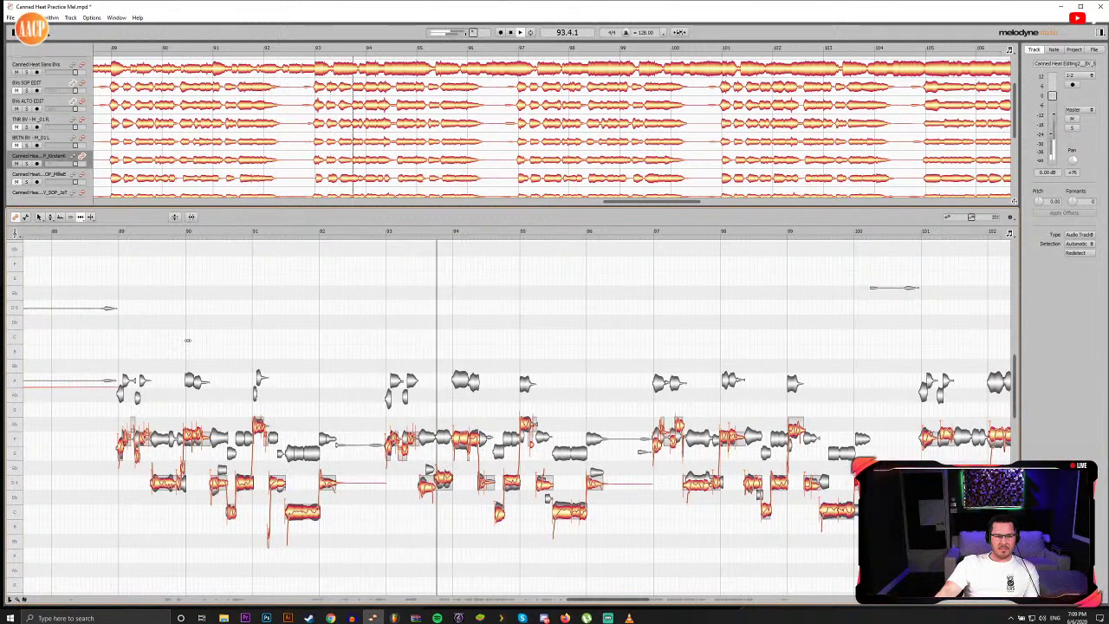
pyautogui.moveTo(582, 600); pyautogui.dragTo(611, 592)
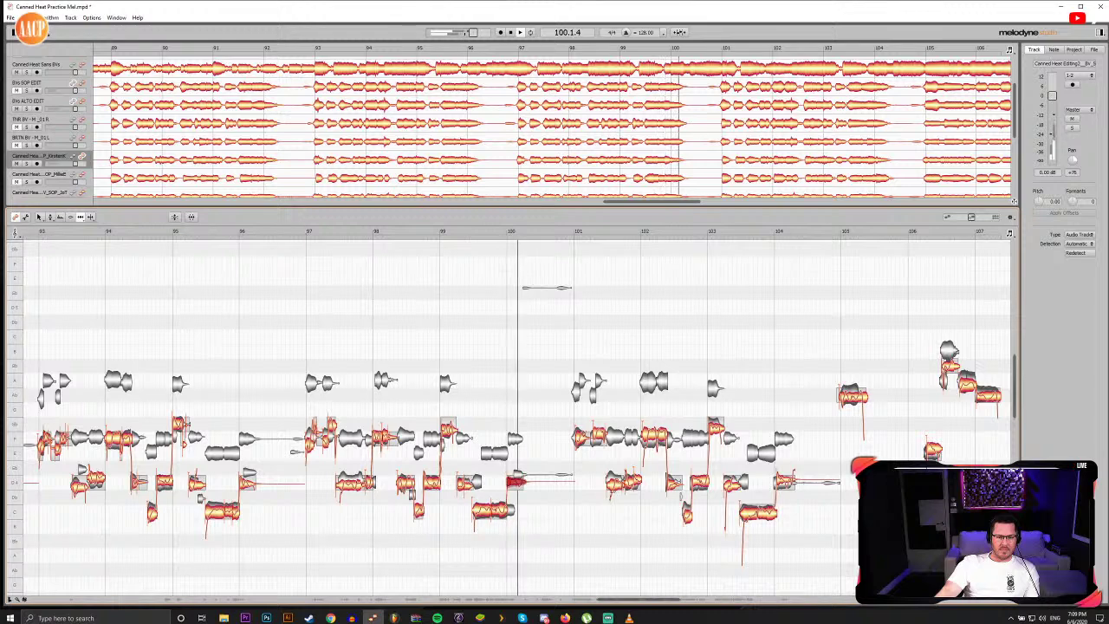
pyautogui.moveTo(613, 599); pyautogui.dragTo(645, 599)
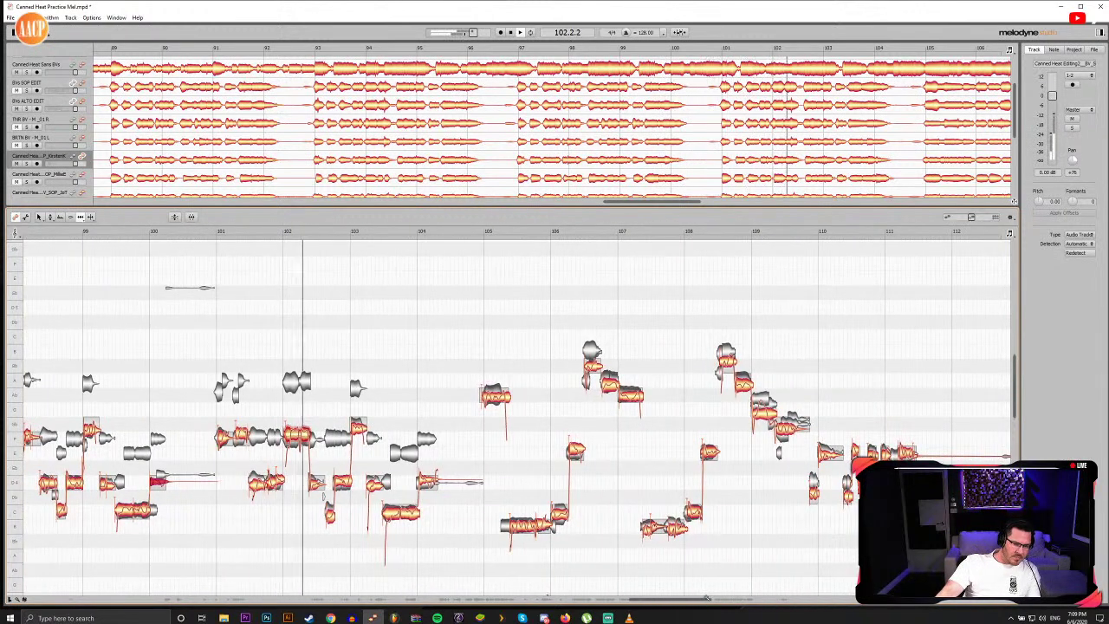
pyautogui.moveTo(698, 593); pyautogui.dragTo(663, 598)
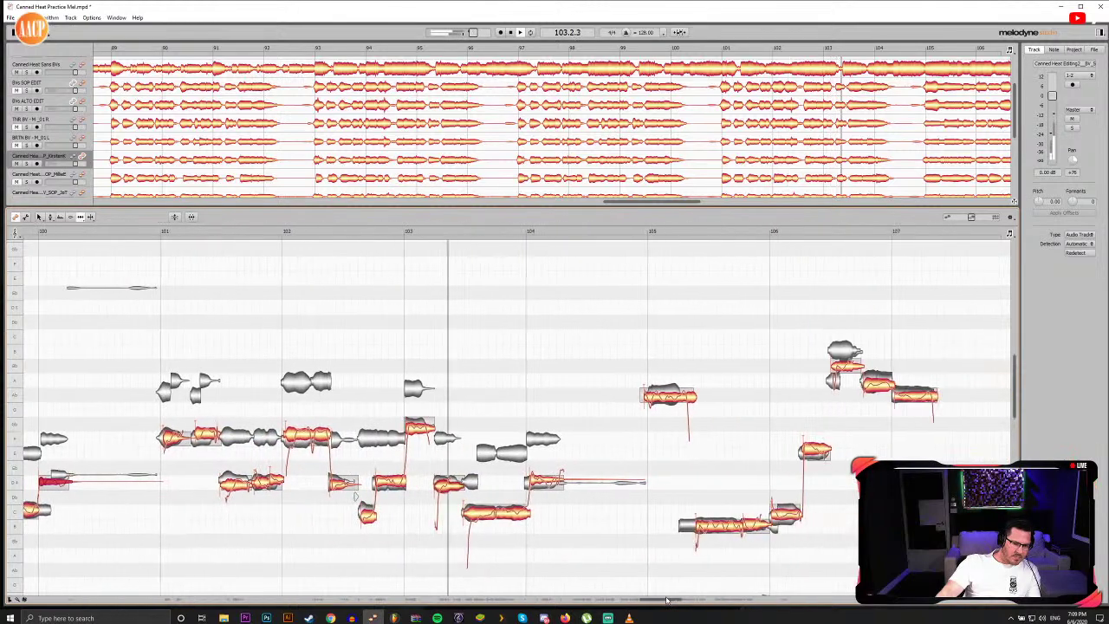
# Step: Move the start of bar 101's first note onto the bar line and audition the passage leading into it
pyautogui.scroll(3, 351, 500)
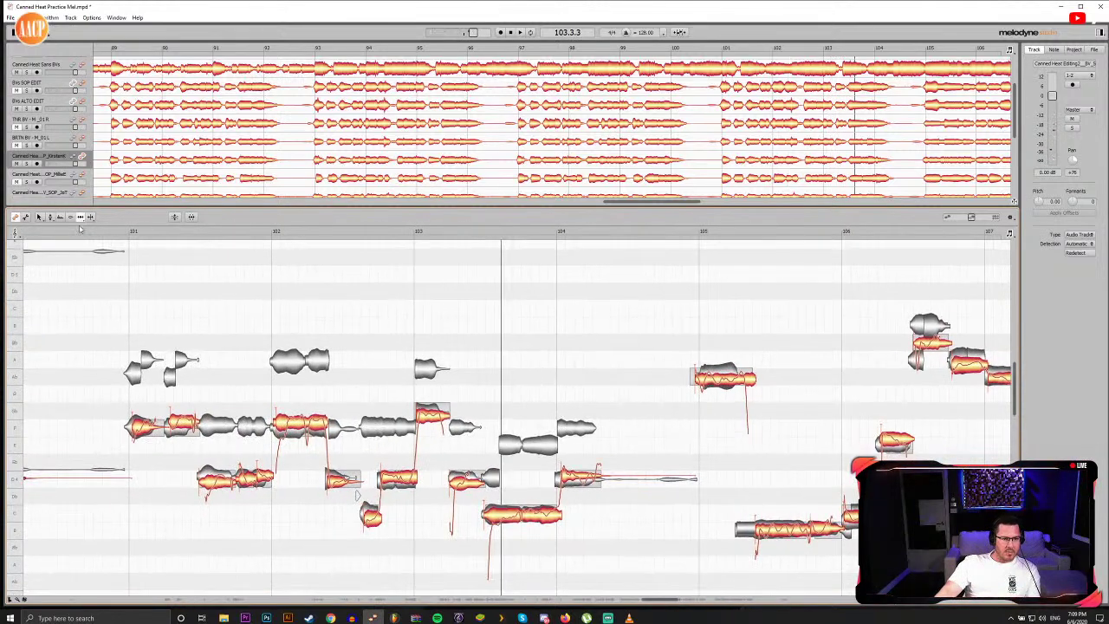
pyautogui.click(115, 233)
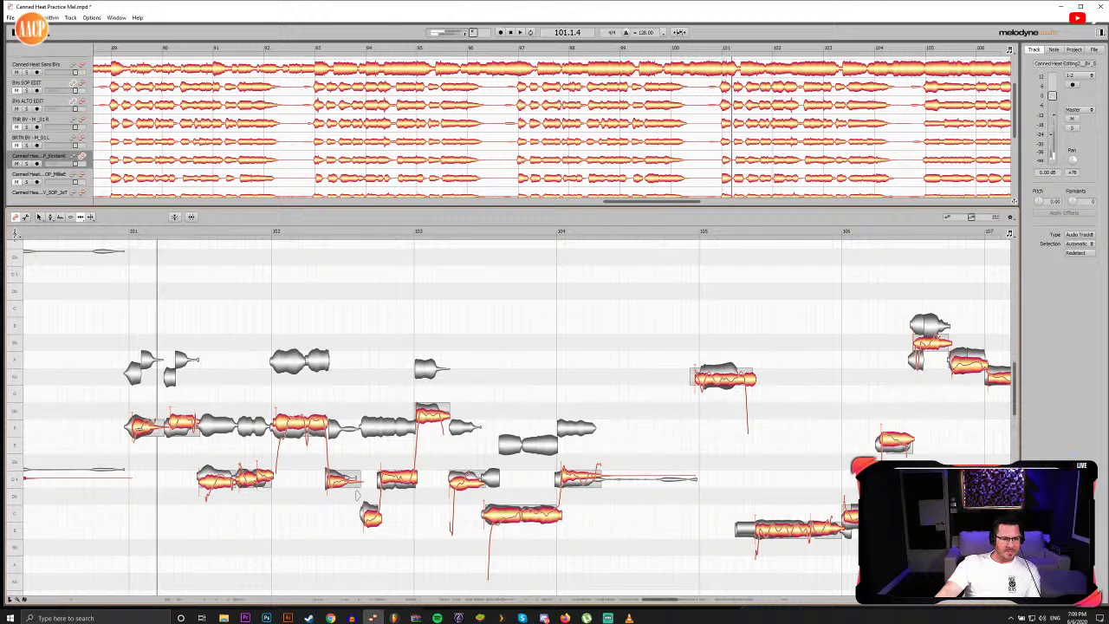
pyautogui.press('F5')
pyautogui.press('F2')
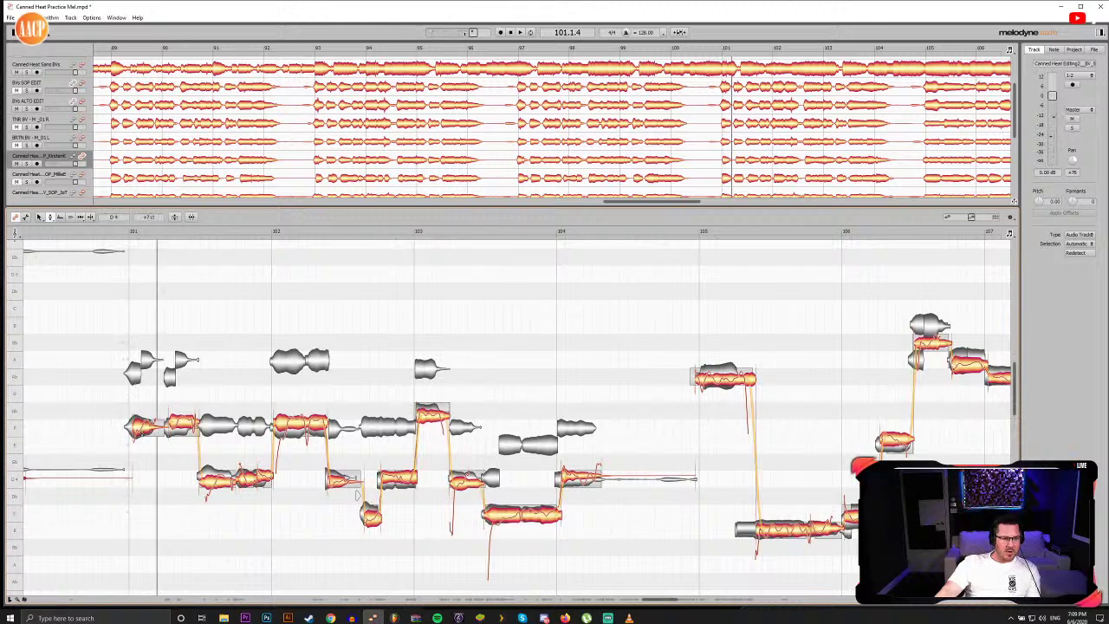
pyautogui.press('F5')
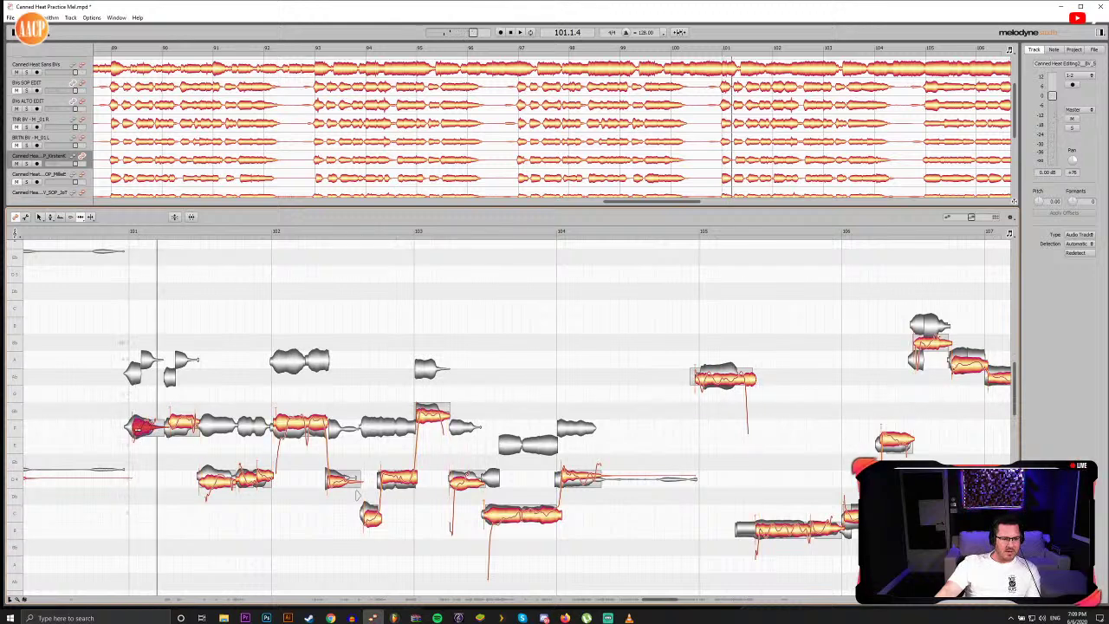
pyautogui.click(108, 234)
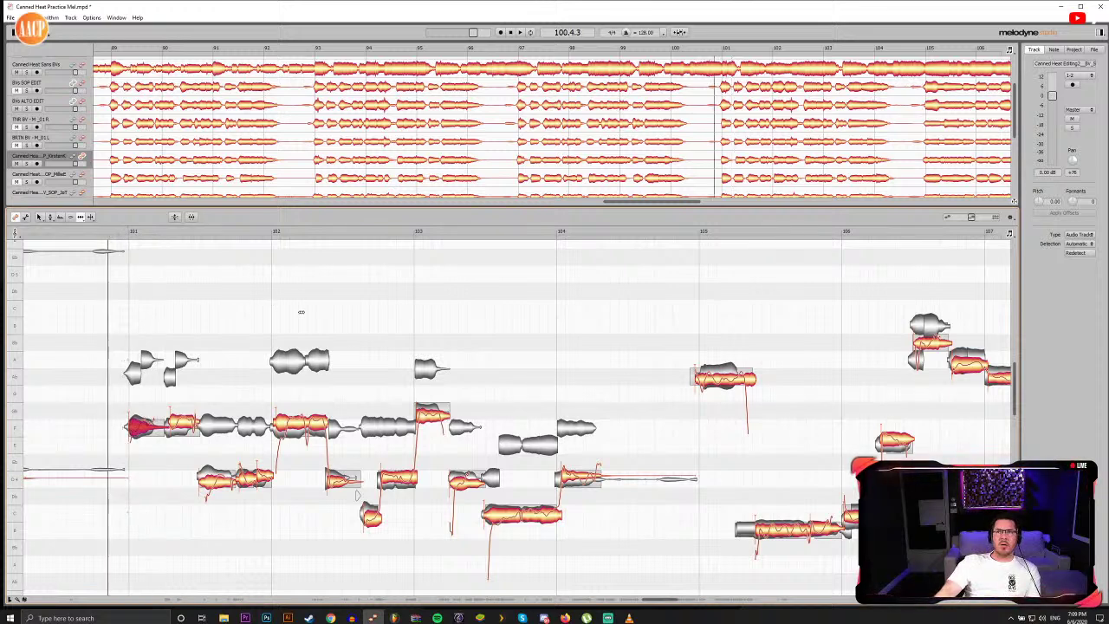
pyautogui.press('space')
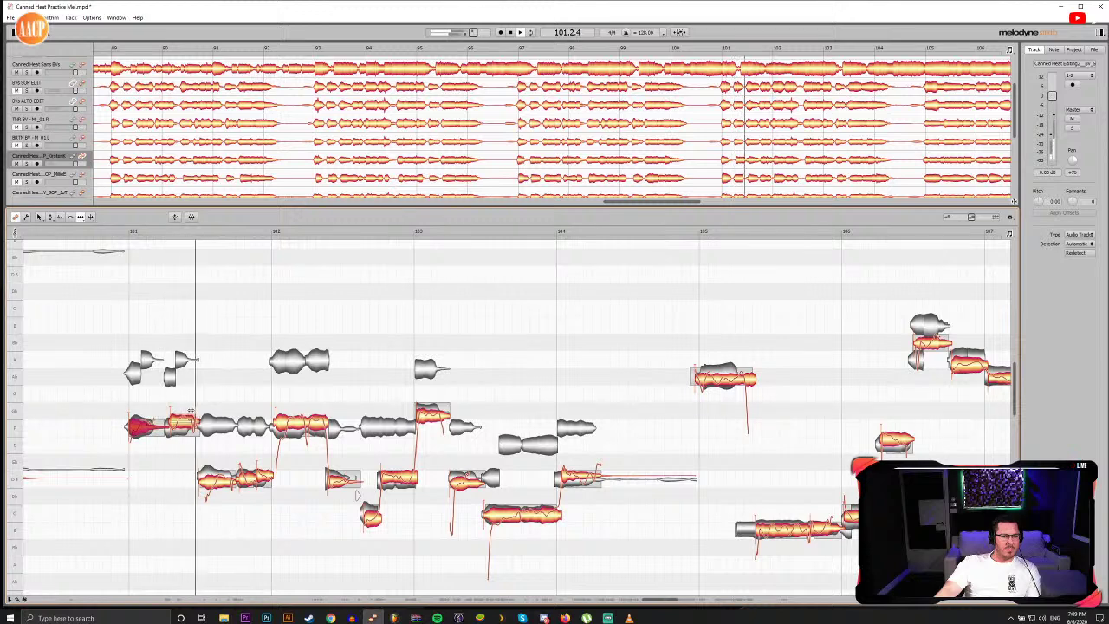
# Step: Center the pitch of bar 101's second note on F4 at 0 ct
pyautogui.press('Tab')
pyautogui.press('F2')
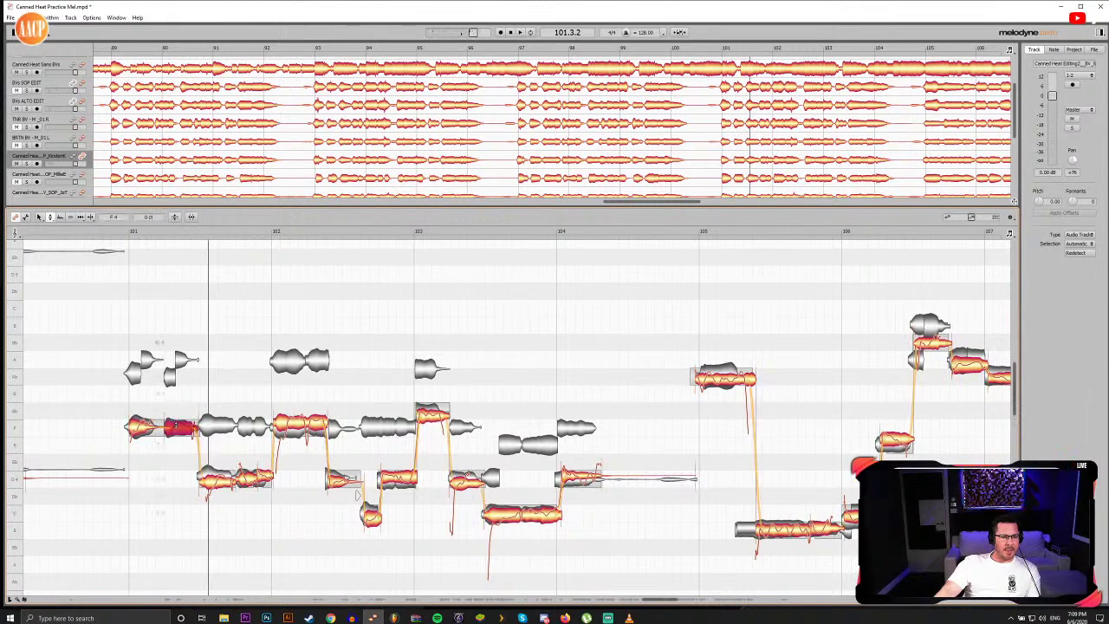
pyautogui.press('F5')
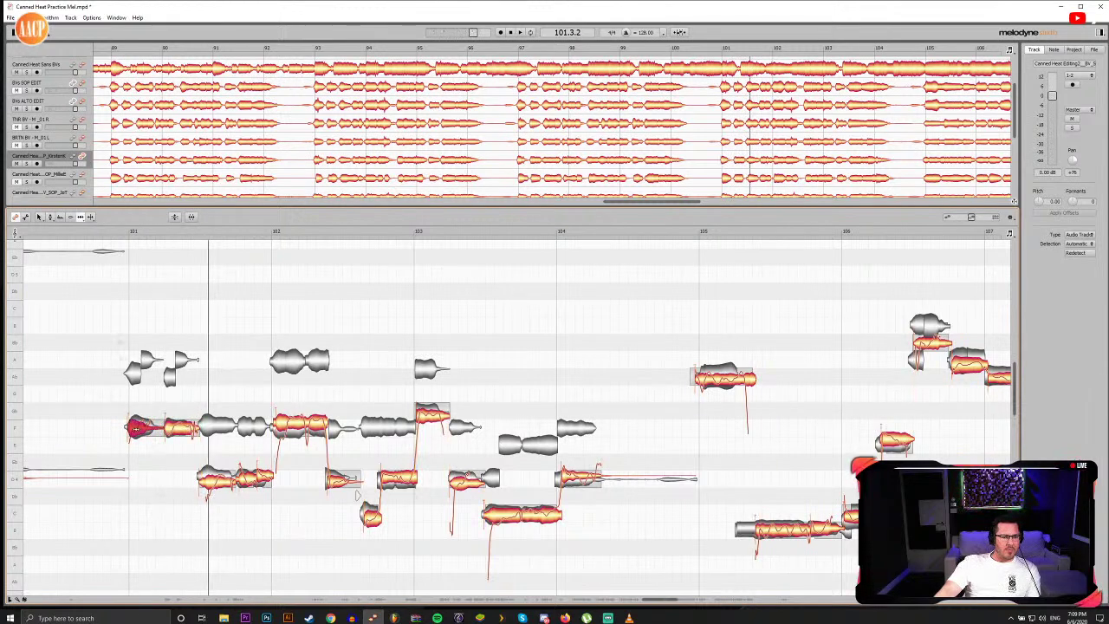
# Step: Audition bar 101, start its D4 notes slightly earlier, and center their pitch on D4 at 0 ct
pyautogui.press('space')
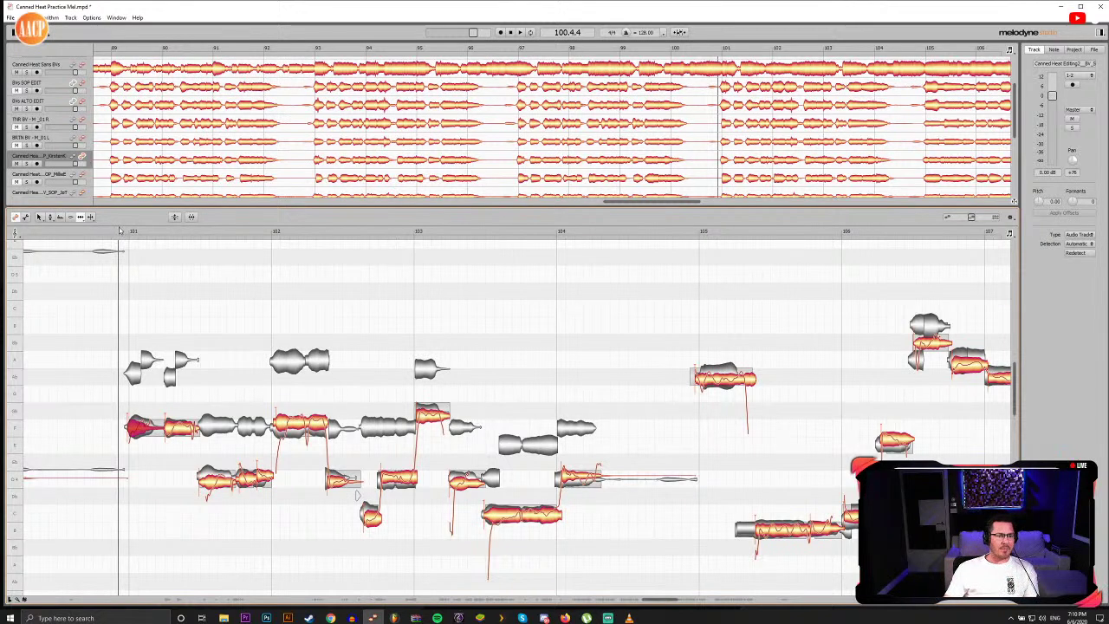
pyautogui.click(112, 232)
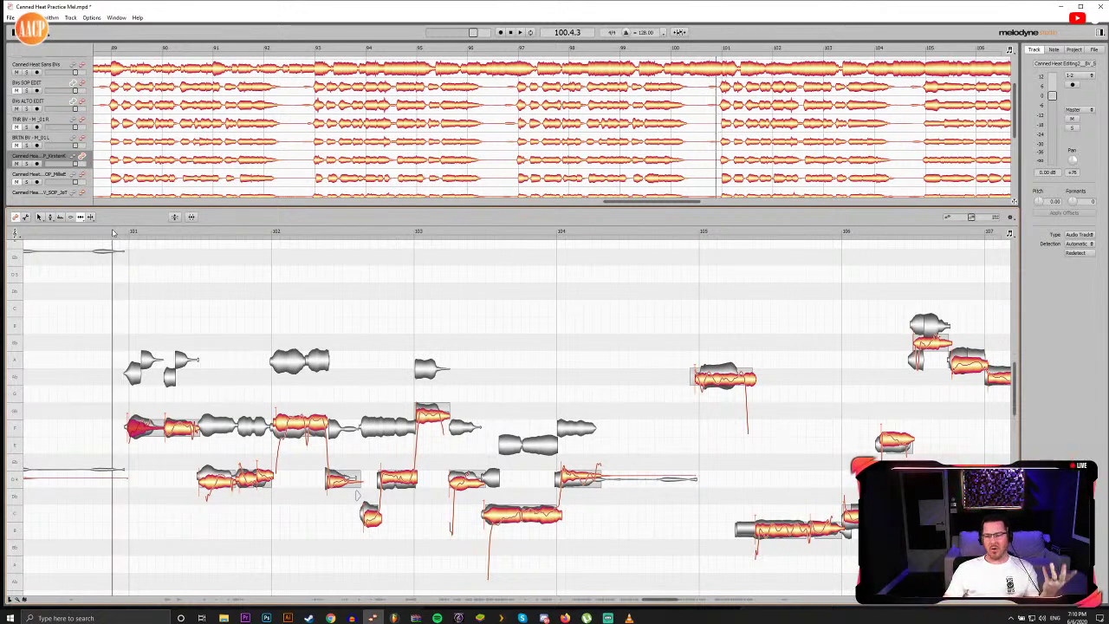
pyautogui.click(112, 232)
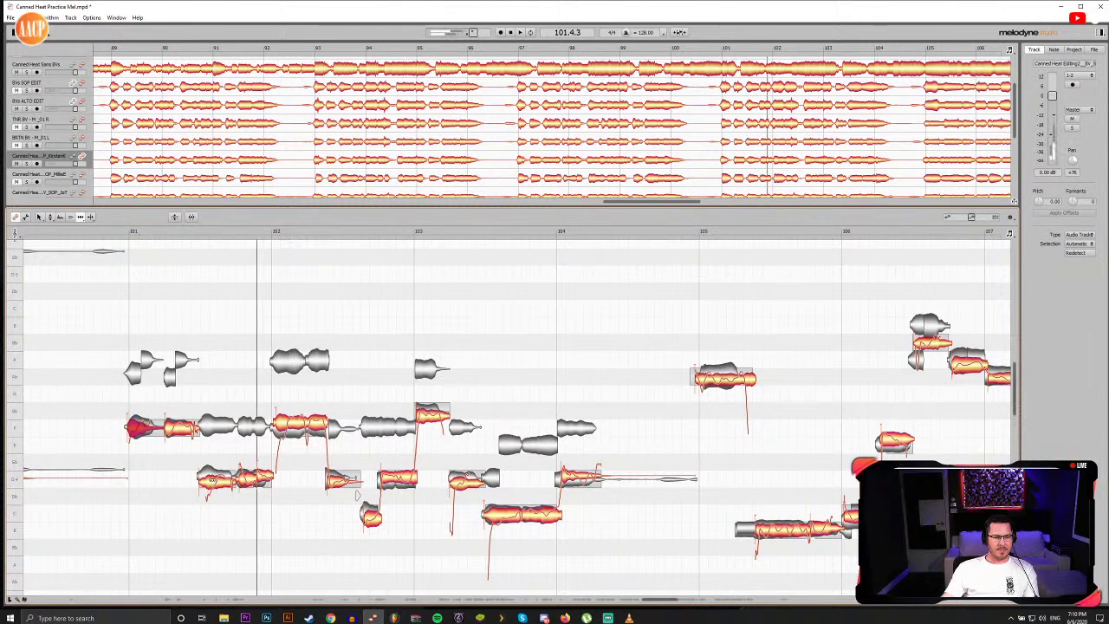
pyautogui.click(127, 232)
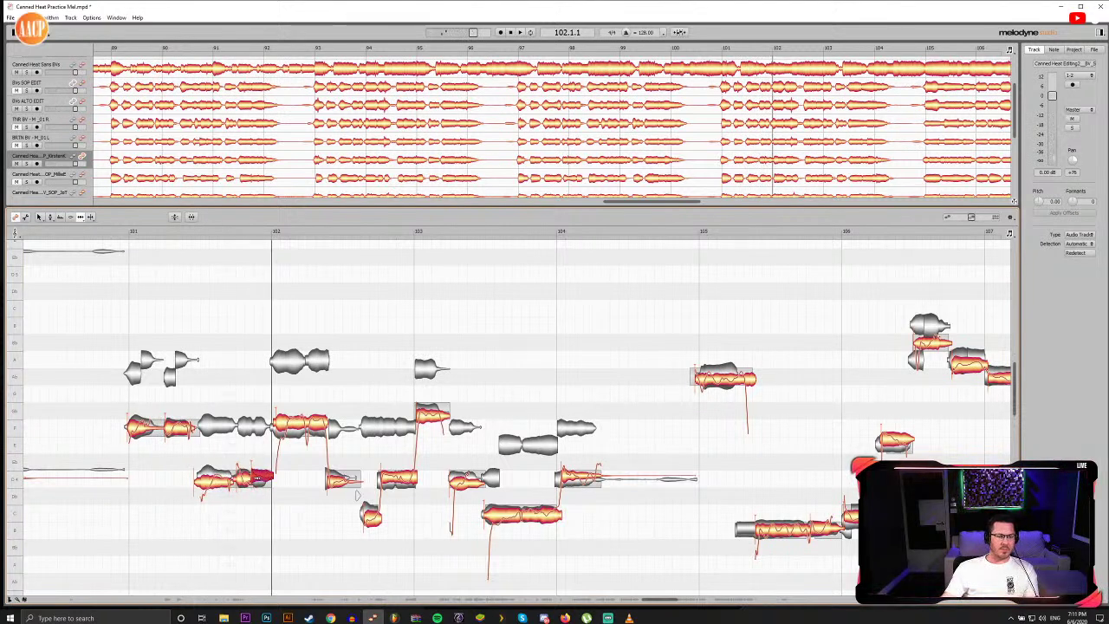
pyautogui.click(257, 474)
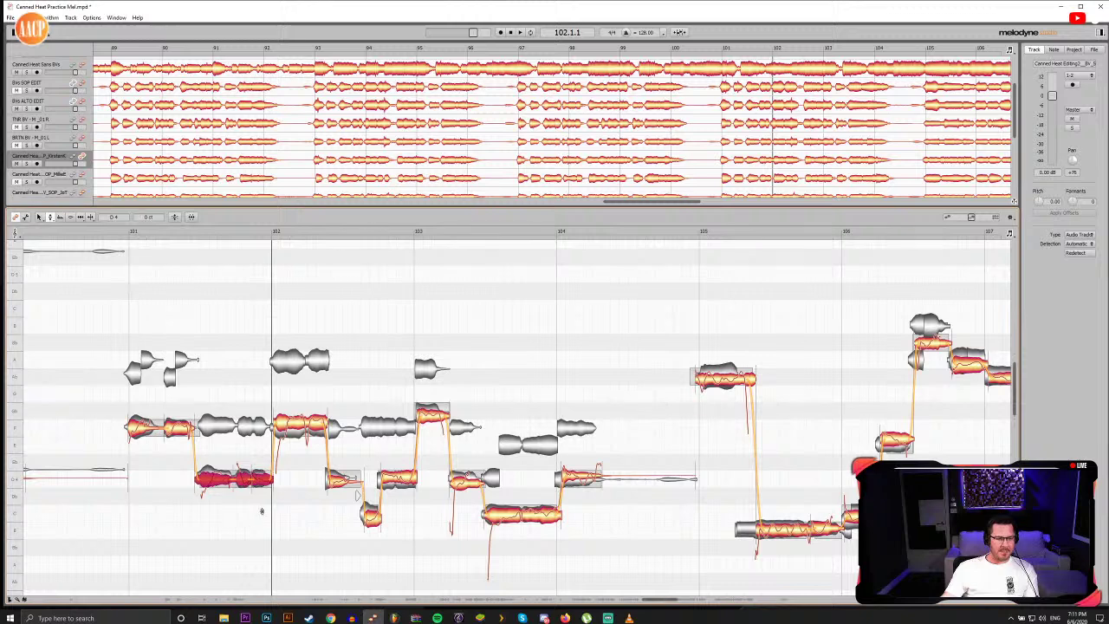
pyautogui.click(127, 232)
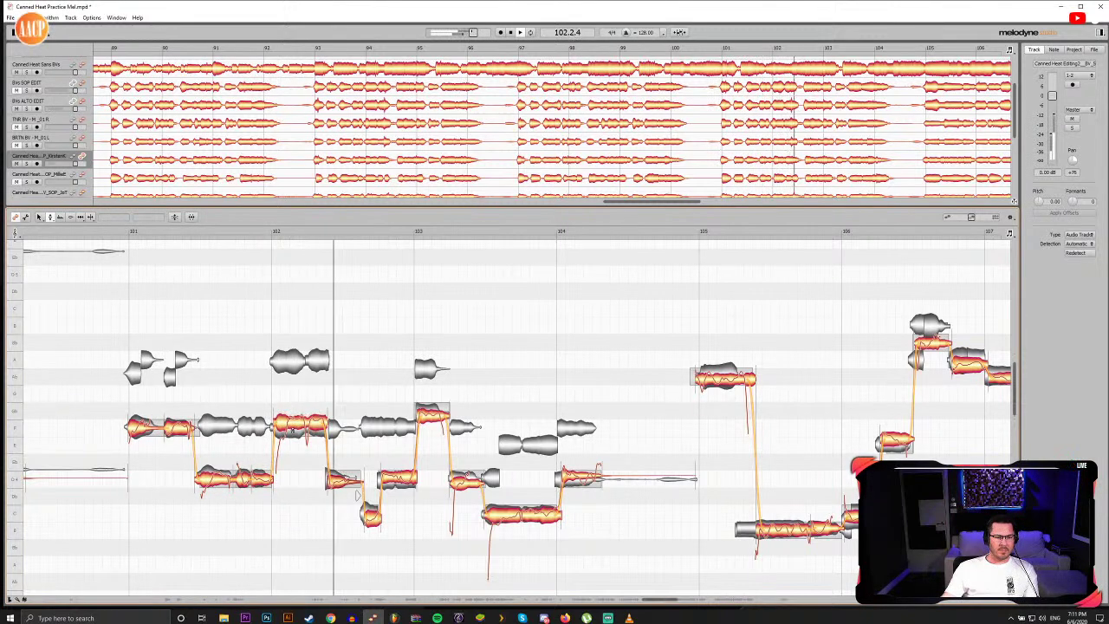
# Step: Center the pitch of bar 102's first note on F4 at 0 ct and replay it
pyautogui.click(294, 424)
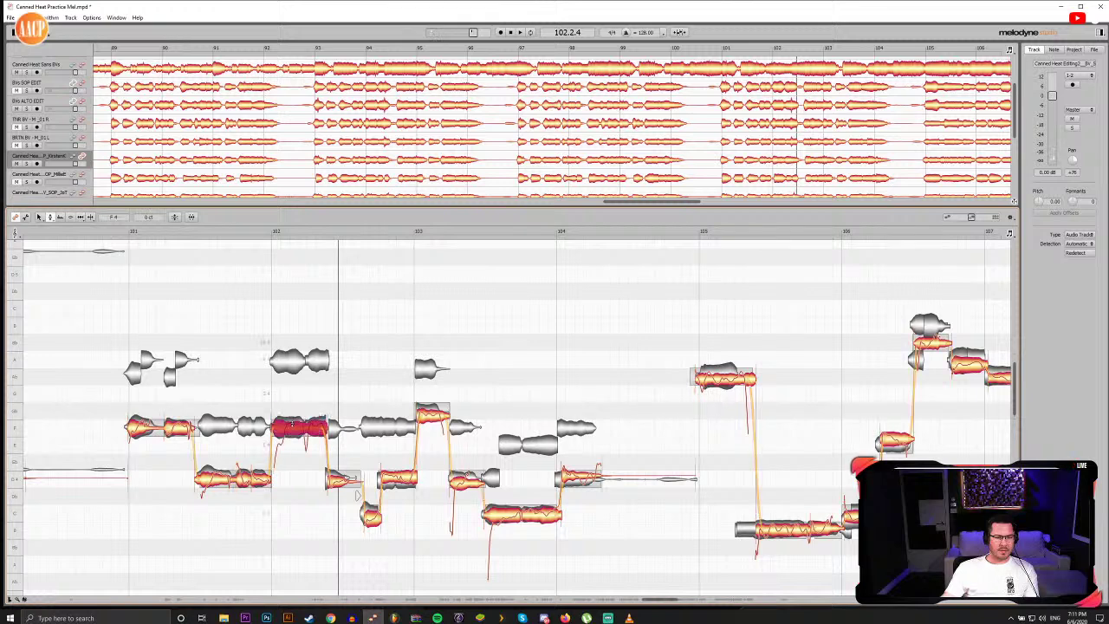
pyautogui.doubleClick(272, 232)
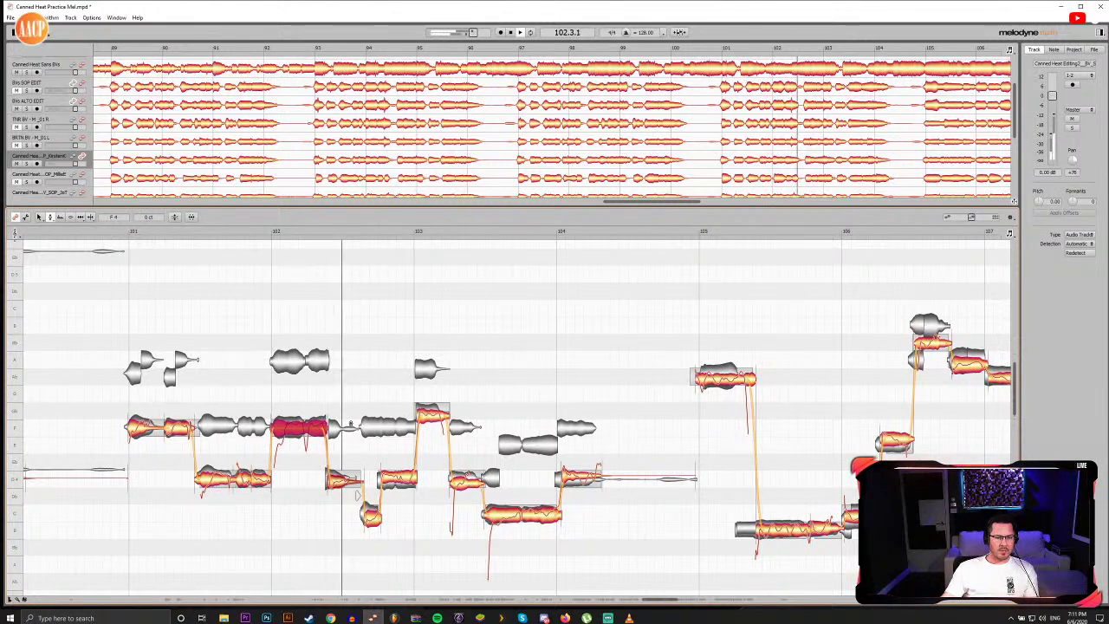
pyautogui.click(276, 395)
# Step: Separate the thin tail of the short D4 note in the middle of bar 102
pyautogui.press('space')
pyautogui.press('F5')
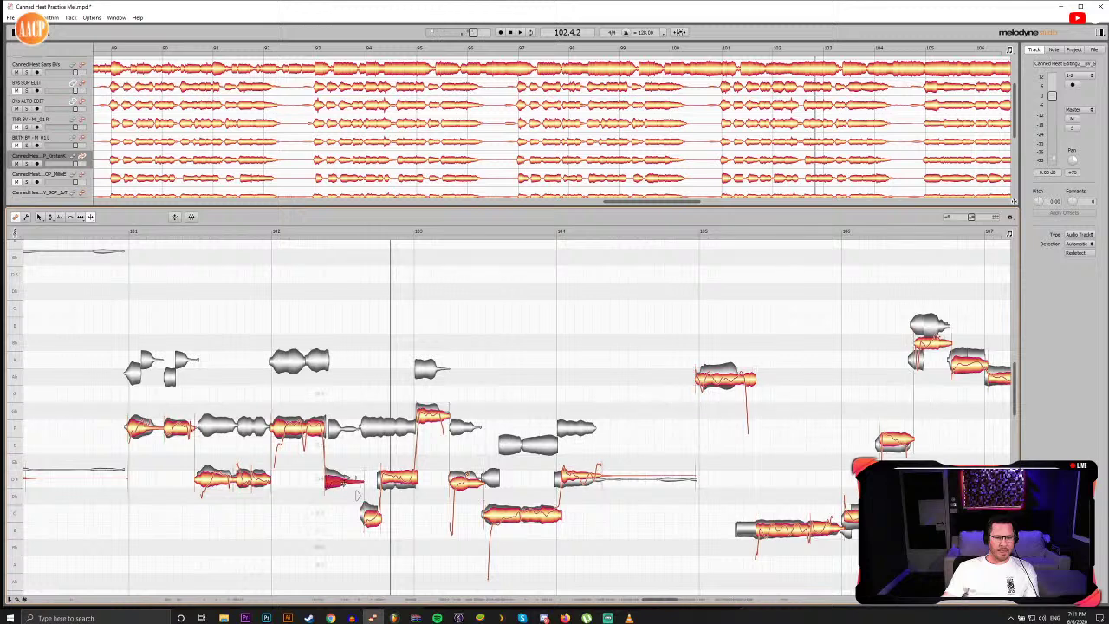
pyautogui.moveTo(362, 482); pyautogui.dragTo(349, 486)
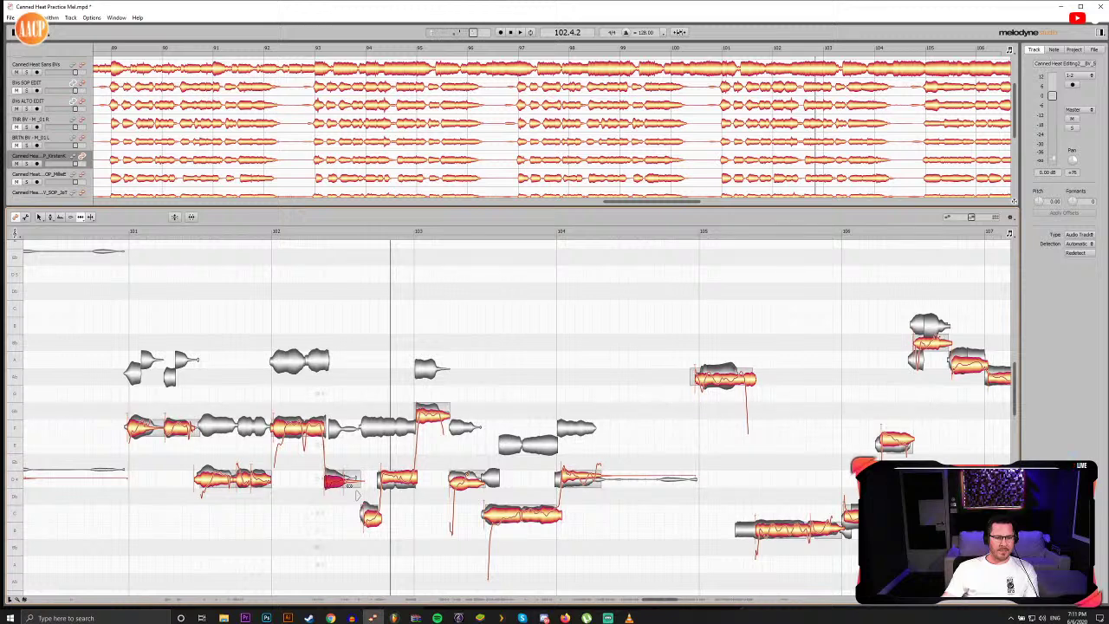
# Step: Audition bars 101 and 102, start bar 102's short D4 note slightly later, and tighten the C4 note after it
pyautogui.click(312, 231)
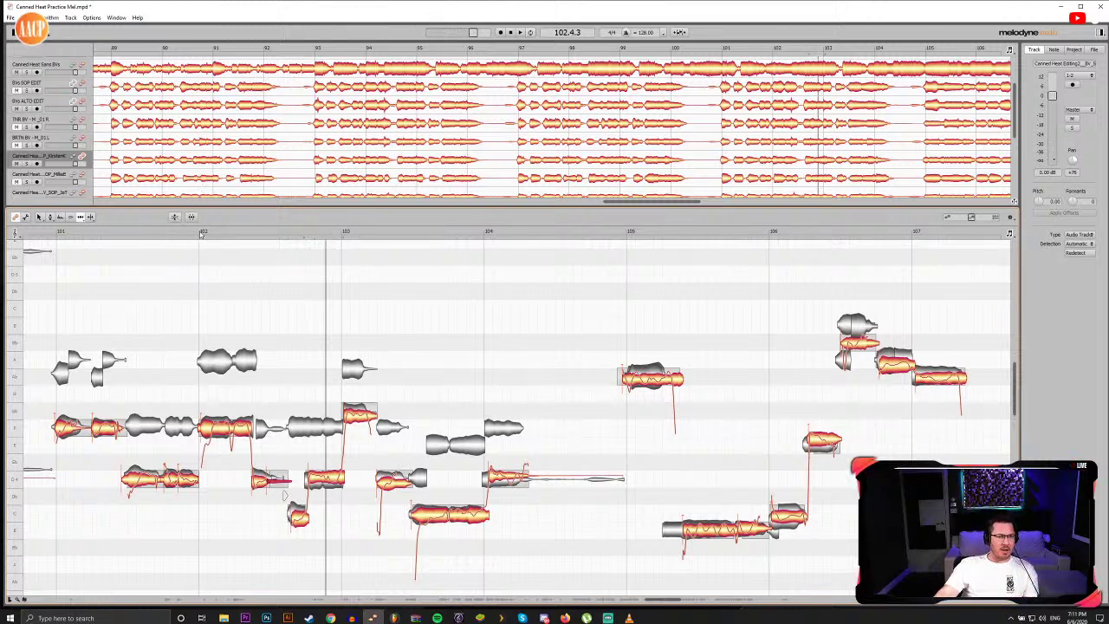
pyautogui.click(200, 233)
pyautogui.doubleClick(55, 234)
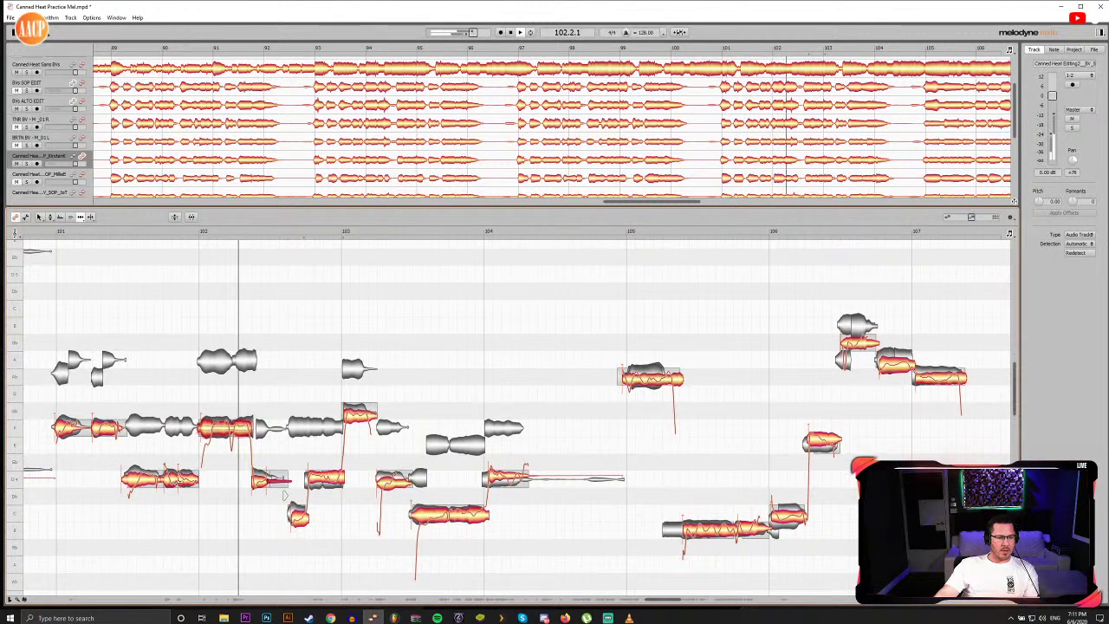
pyautogui.moveTo(200, 233); pyautogui.dragTo(301, 235)
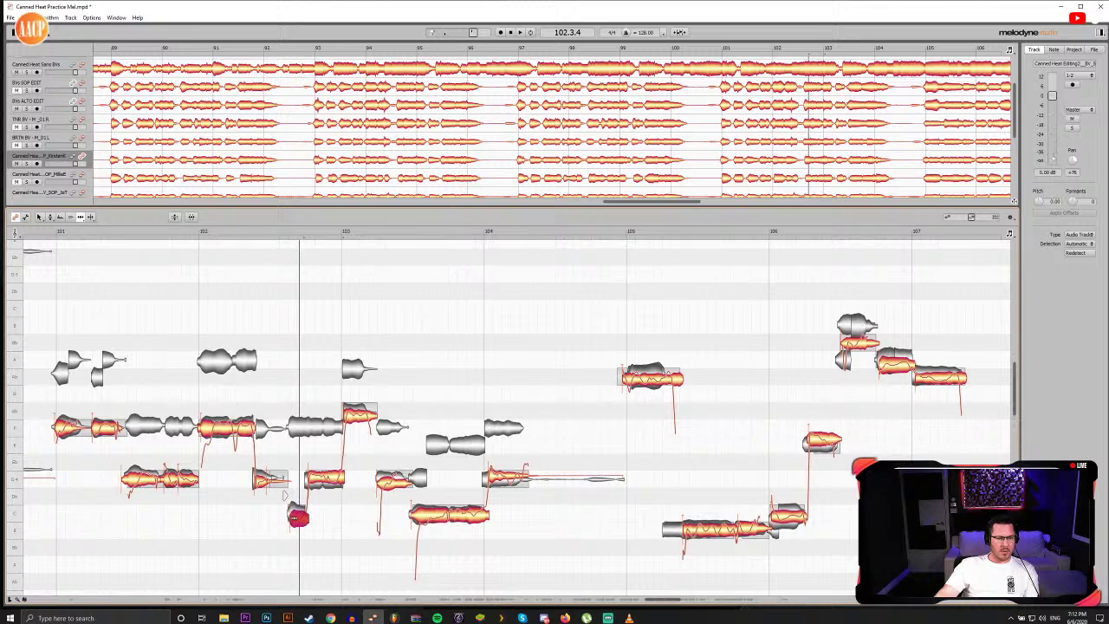
pyautogui.moveTo(196, 235); pyautogui.dragTo(400, 236)
# Step: Split the F4 tail off bar 103's first note
pyautogui.moveTo(315, 233); pyautogui.dragTo(412, 234)
pyautogui.press('F6')
pyautogui.doubleClick(369, 419)
pyautogui.press('F5')
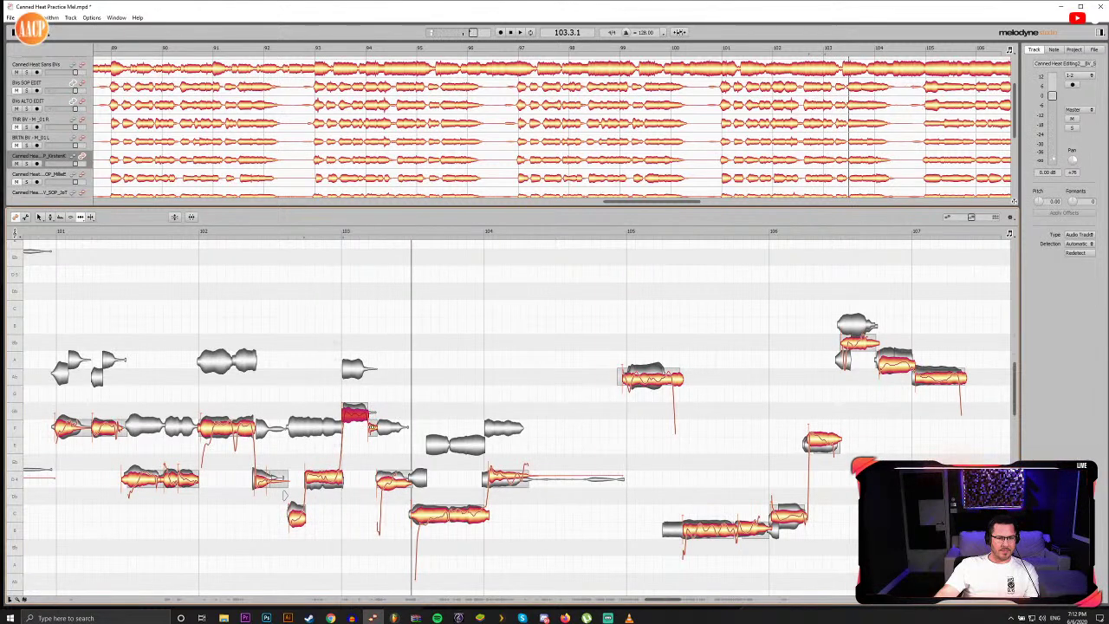
# Step: Play back from the end of bar 102 and start bar 103's long C4 note and bar 104's first note slightly earlier
pyautogui.click(335, 232)
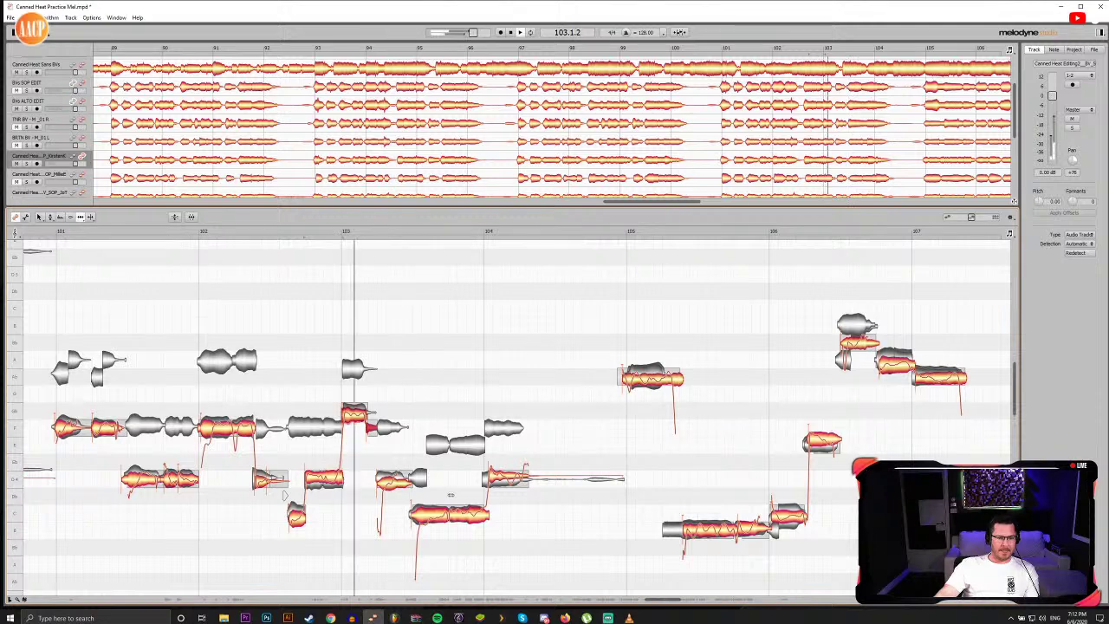
pyautogui.click(417, 516)
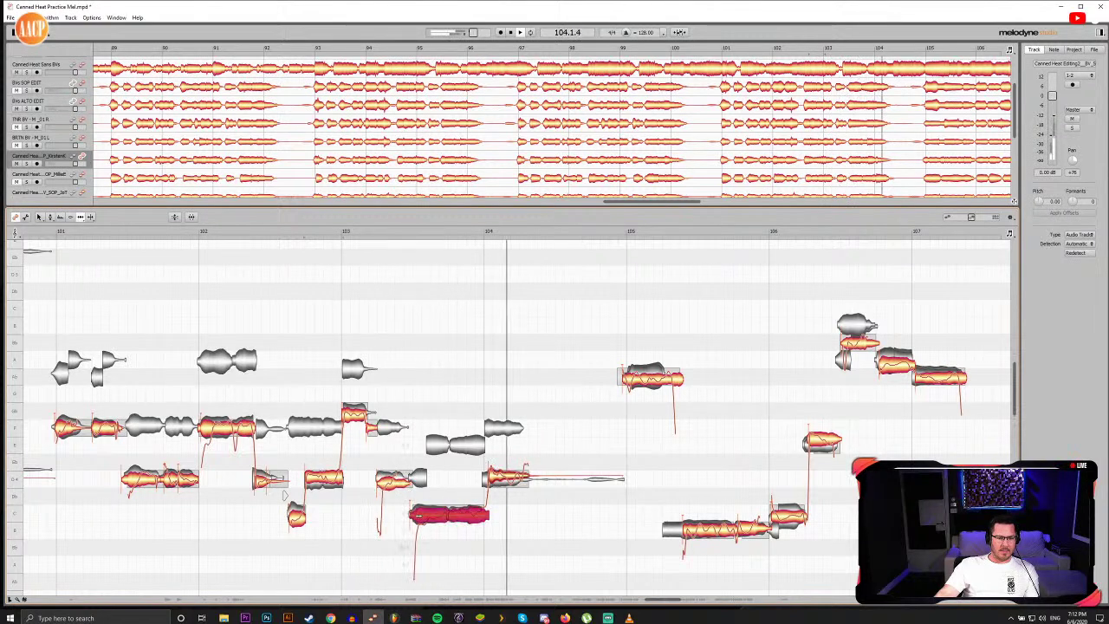
pyautogui.click(502, 475)
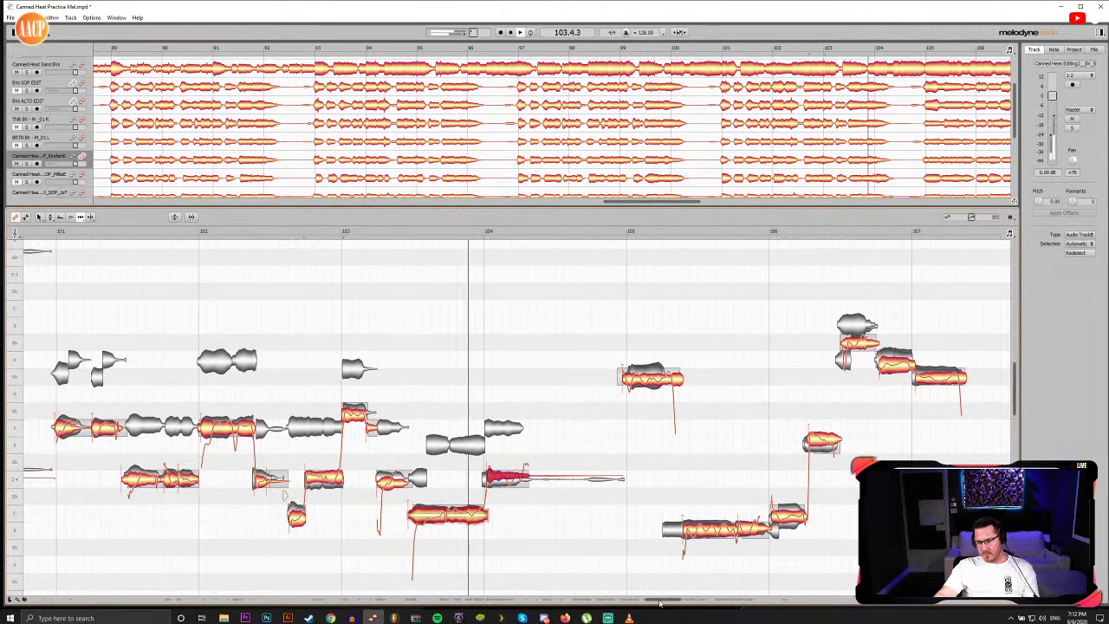
# Step: Bring bars 105 to 110 into view and remove the BVs SOP EDIT notes from the reference display
pyautogui.moveTo(661, 599); pyautogui.dragTo(671, 600)
pyautogui.hscroll(2, 671, 599)
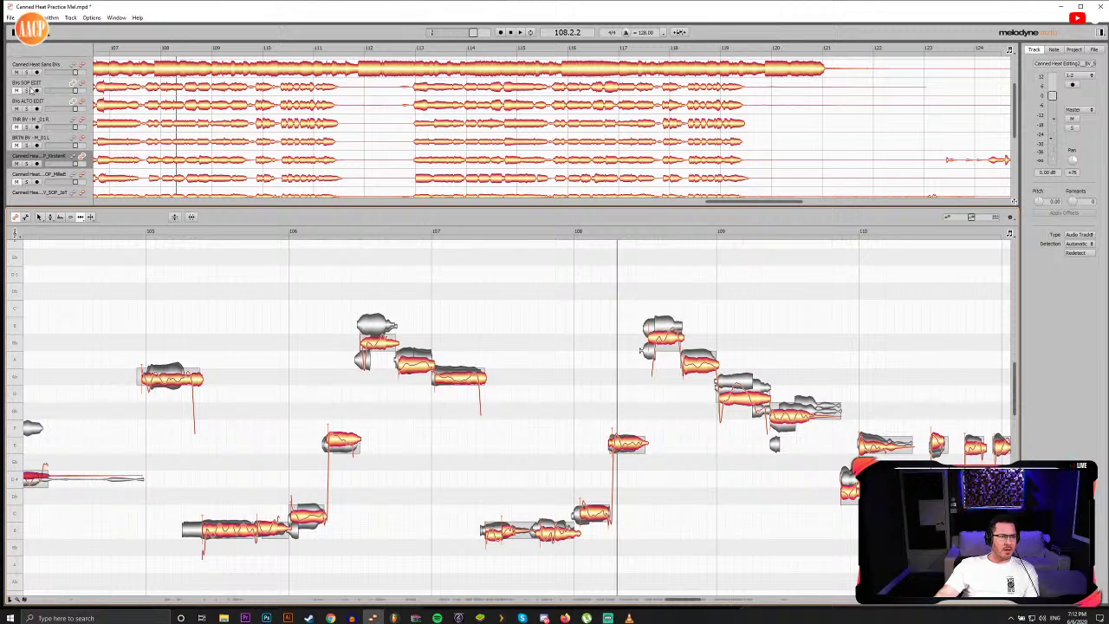
pyautogui.scroll(1, 43, 83)
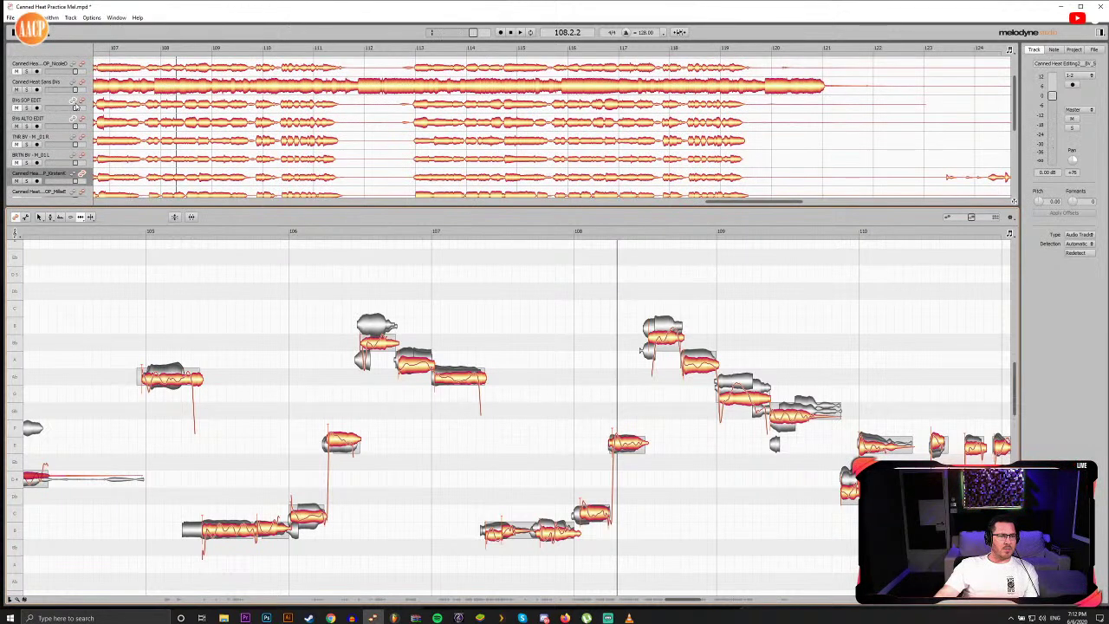
pyautogui.click(74, 101)
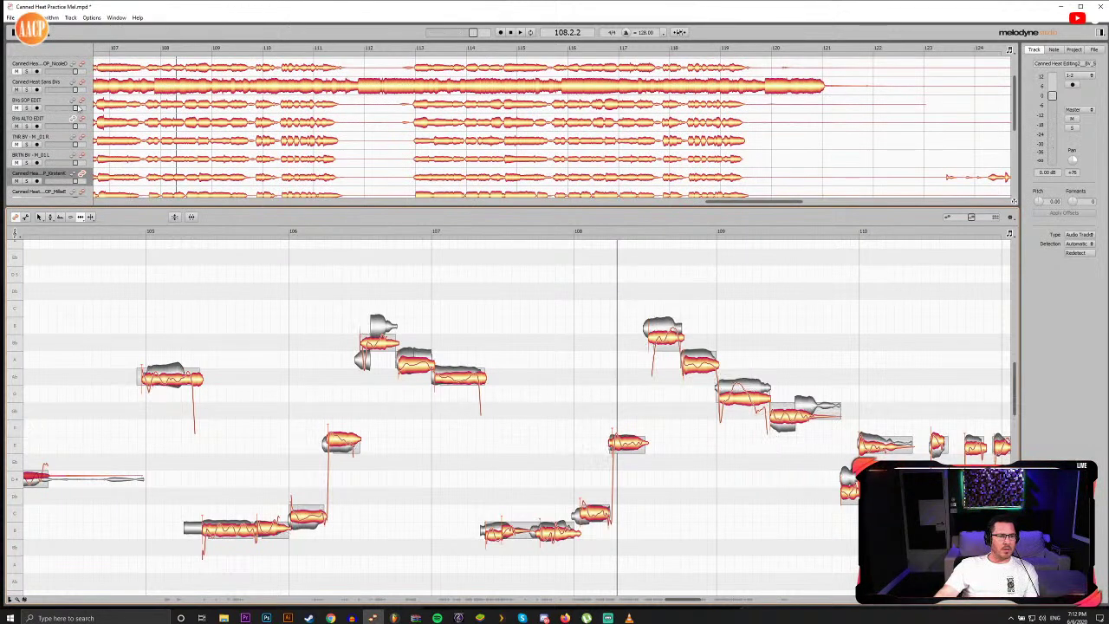
# Step: Play back from the end of bar 104 and align the start of bar 105's first note with the bar line
pyautogui.click(143, 231)
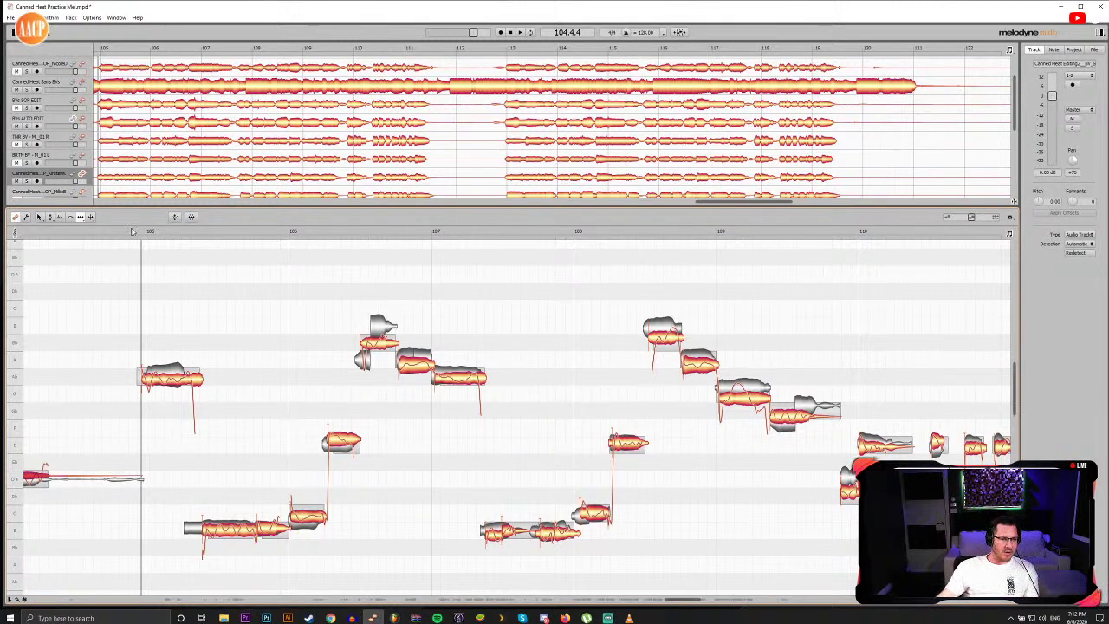
pyautogui.click(131, 230)
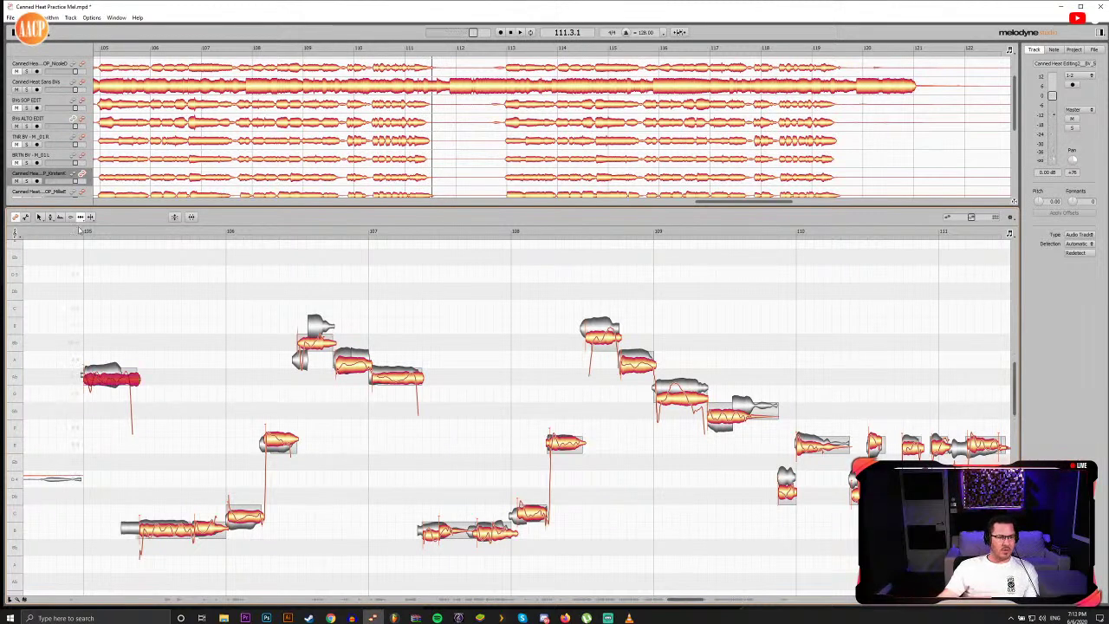
pyautogui.click(80, 233)
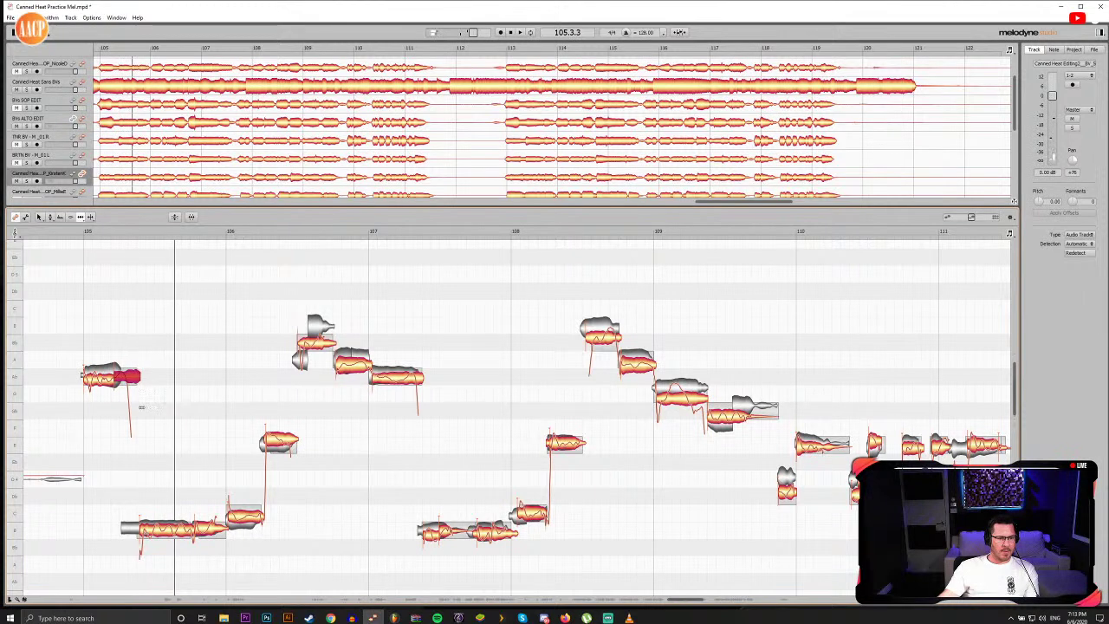
# Step: Separate the lower G4 tail of bar 105's first note and move the tail's start slightly earlier
pyautogui.moveTo(110, 237); pyautogui.dragTo(147, 238)
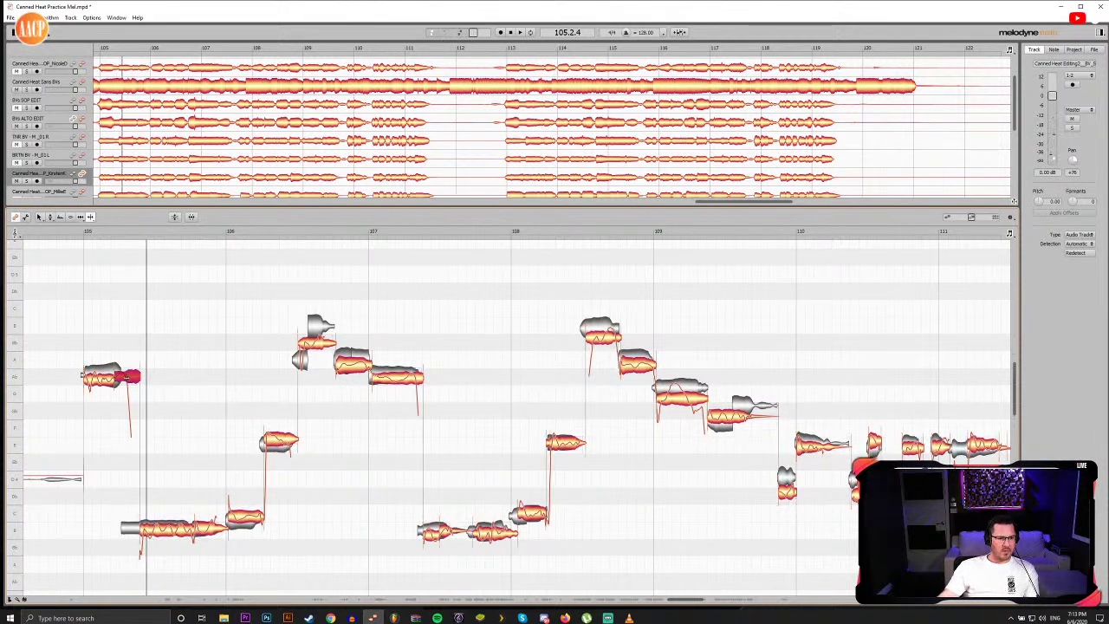
pyautogui.press('F5')
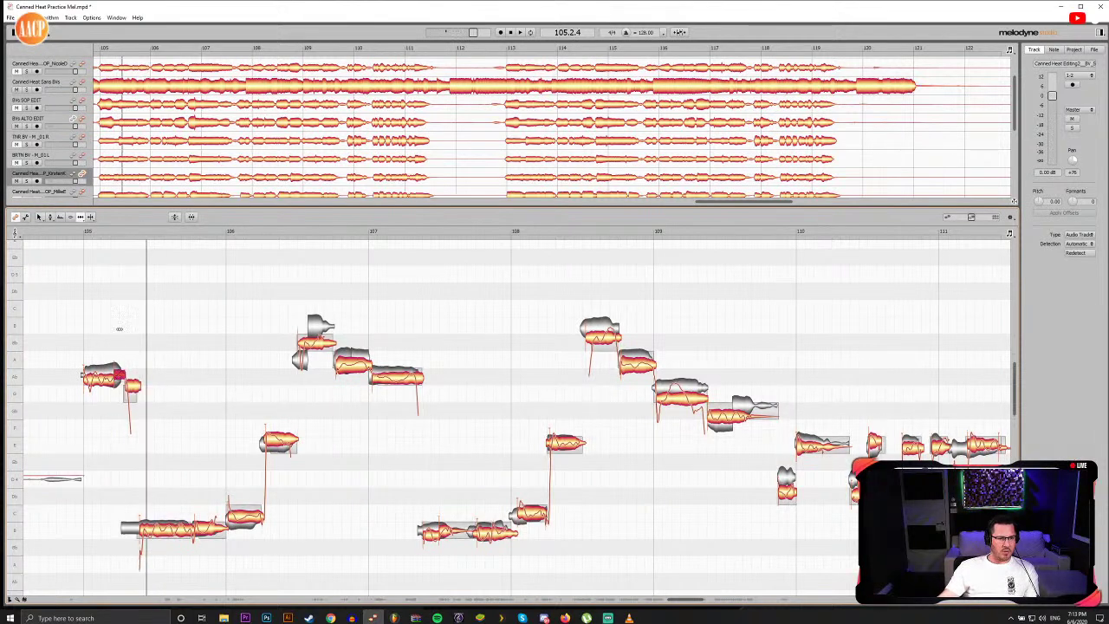
pyautogui.moveTo(98, 233); pyautogui.dragTo(136, 237)
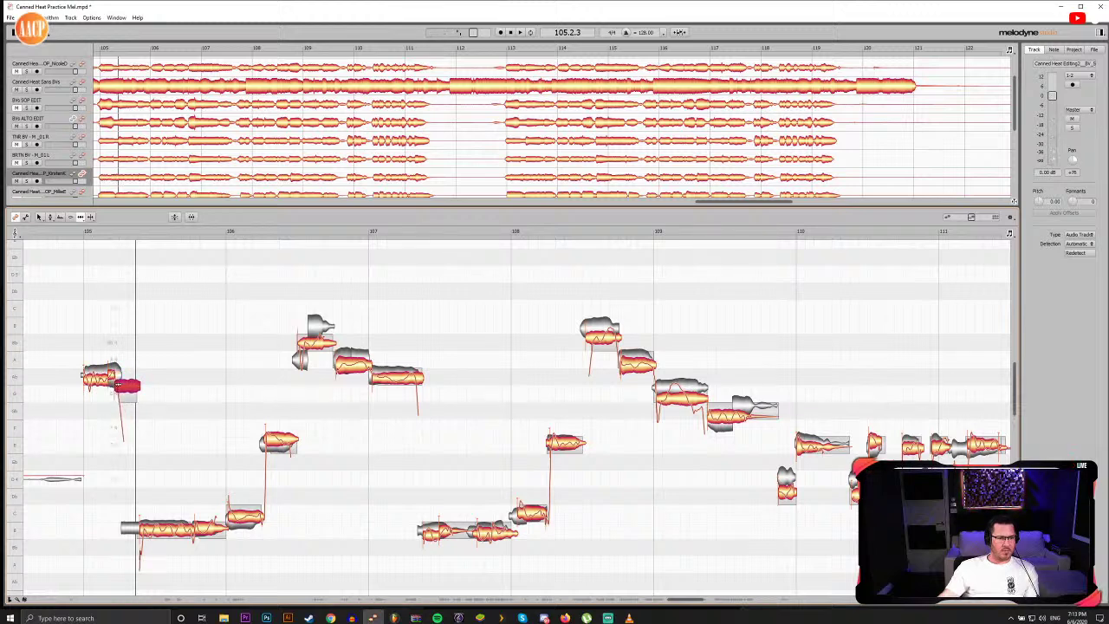
# Step: Audition the phrase from the start of bar 105 through bar 107 to check the retimed notes
pyautogui.doubleClick(83, 234)
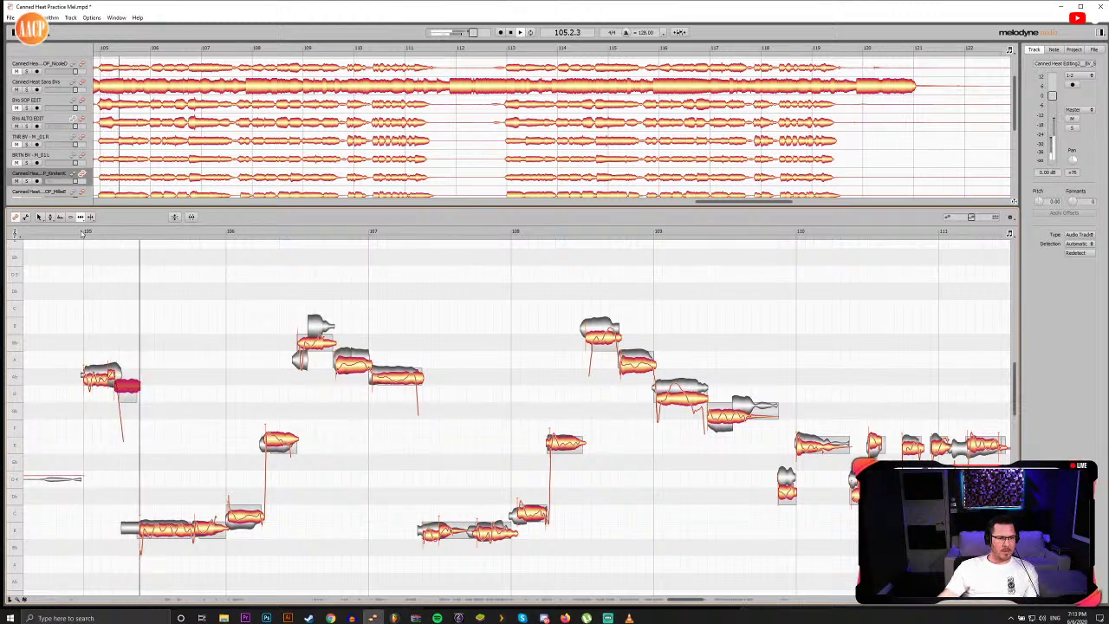
pyautogui.press('space')
pyautogui.press('space')
pyautogui.press('space')
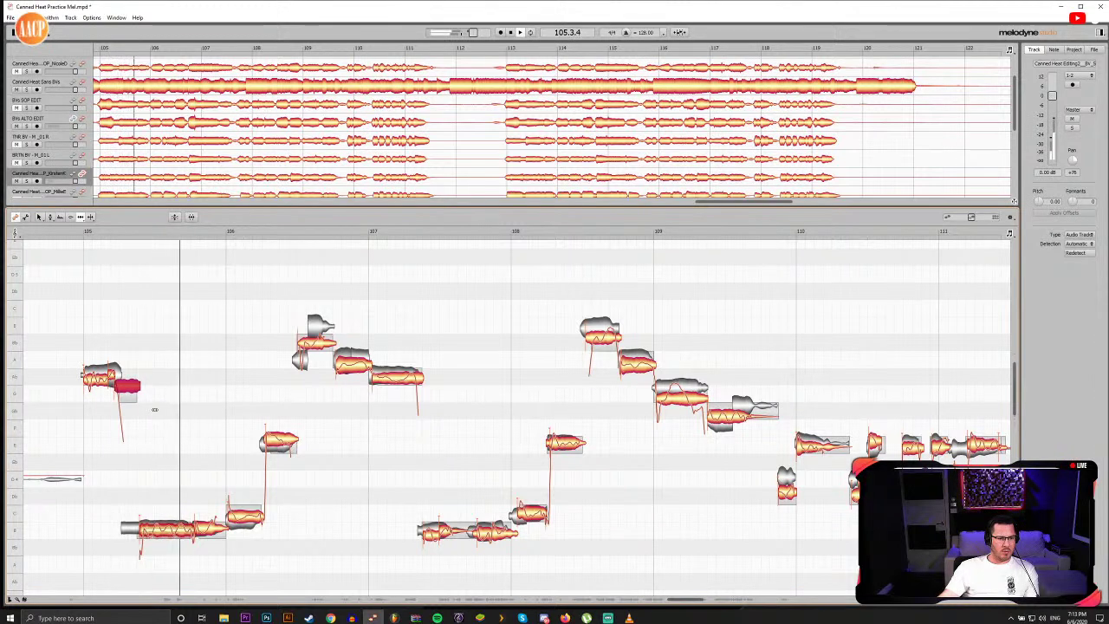
pyautogui.press('space')
pyautogui.press('space')
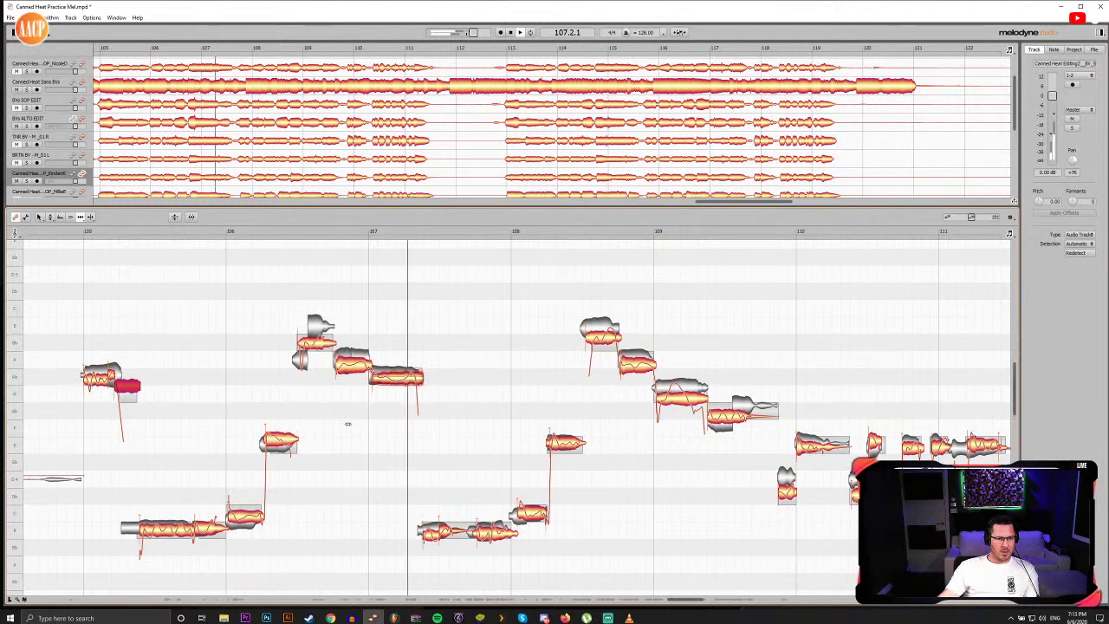
pyautogui.press('space')
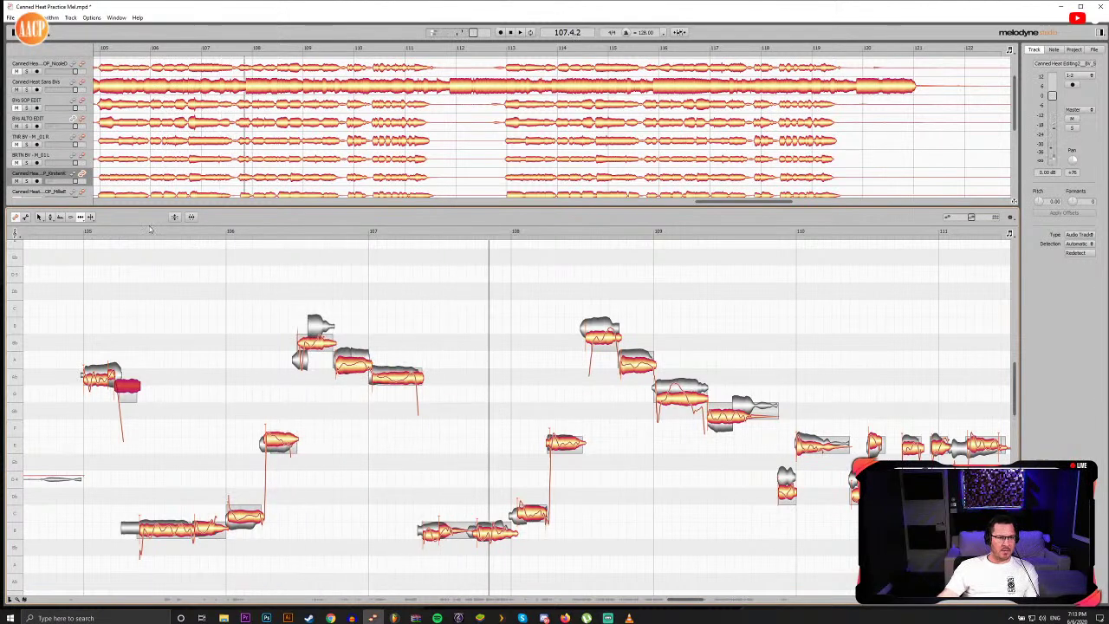
# Step: Locate the pitch rise just before bar 106 and separate the short C4 tail of bar 105's long B3 note
pyautogui.click(149, 229)
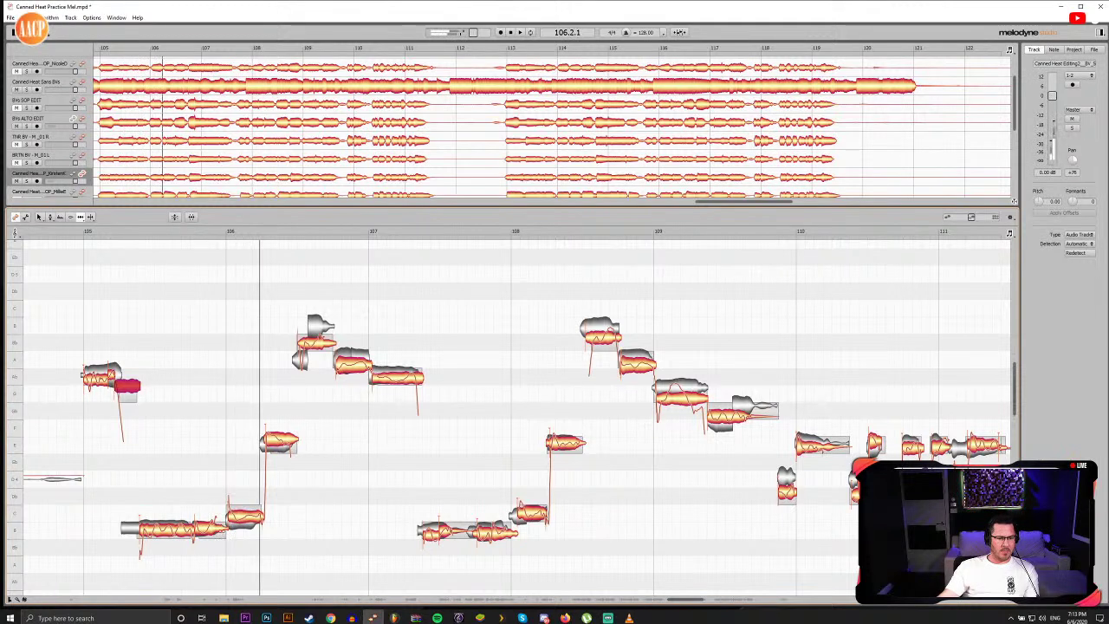
pyautogui.moveTo(182, 239); pyautogui.dragTo(220, 239)
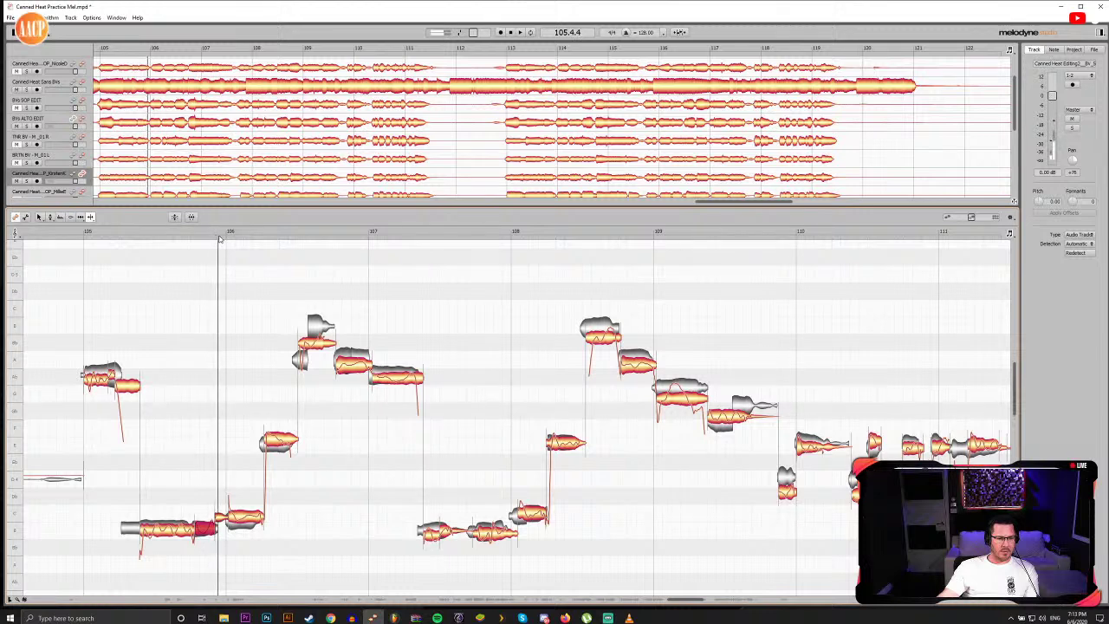
pyautogui.press('F5')
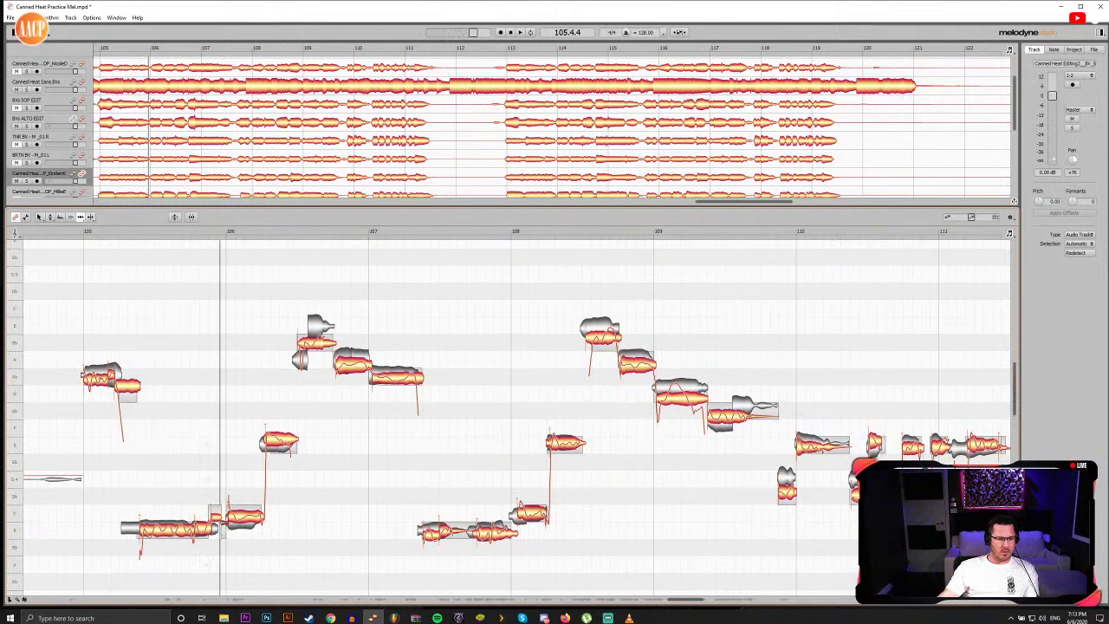
# Step: Play back from bar 105 and start bar 106's notes and bar 107's first note slightly earlier
pyautogui.click(97, 234)
pyautogui.press('space')
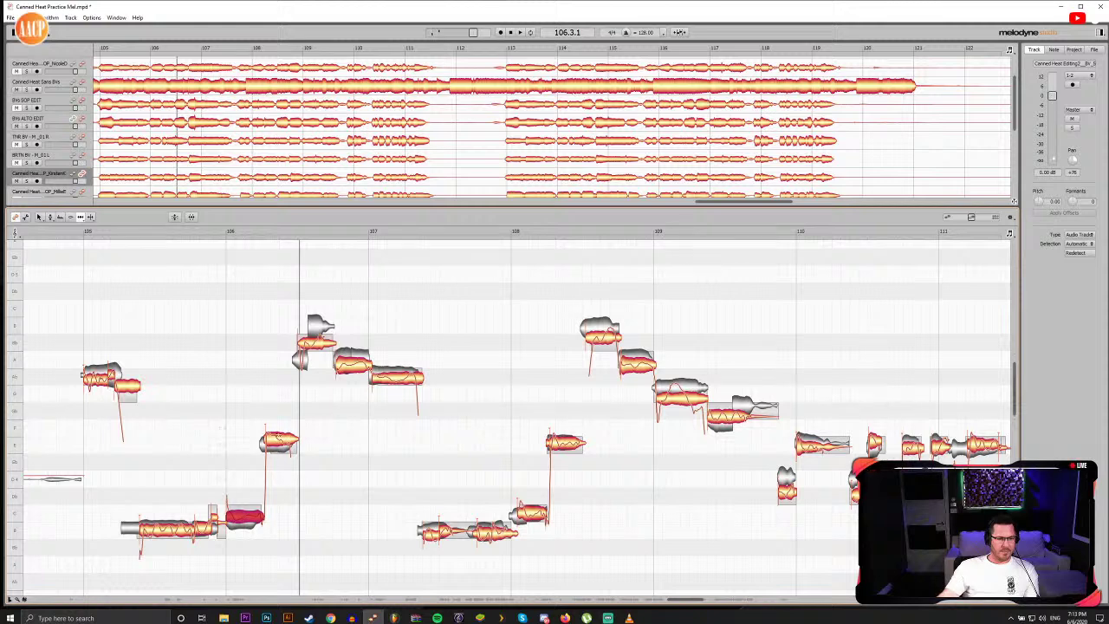
pyautogui.click(271, 438)
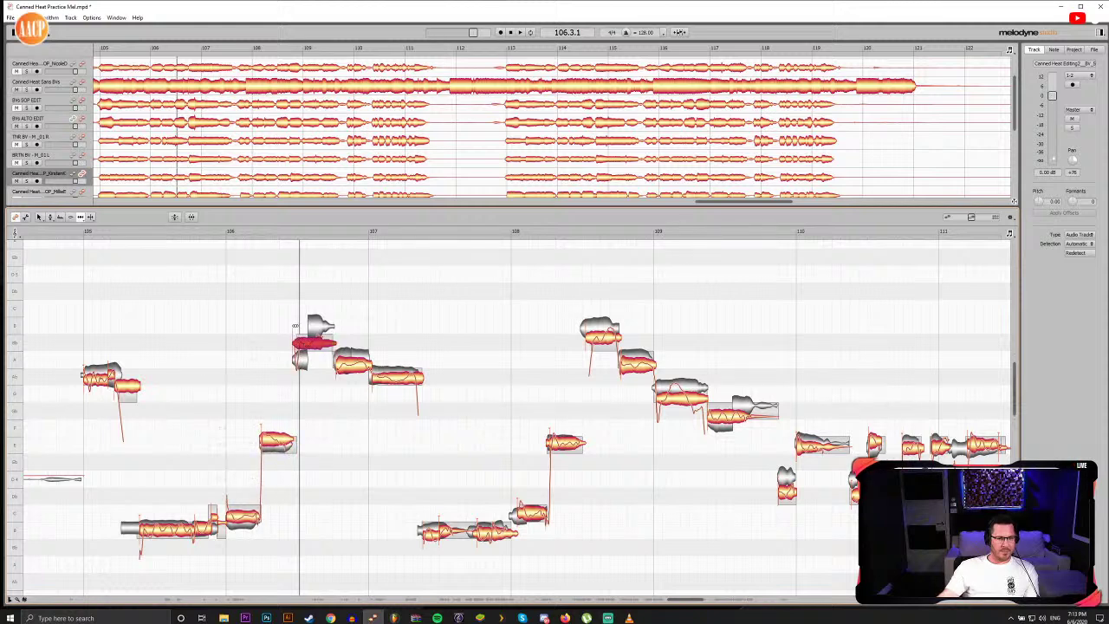
pyautogui.click(225, 233)
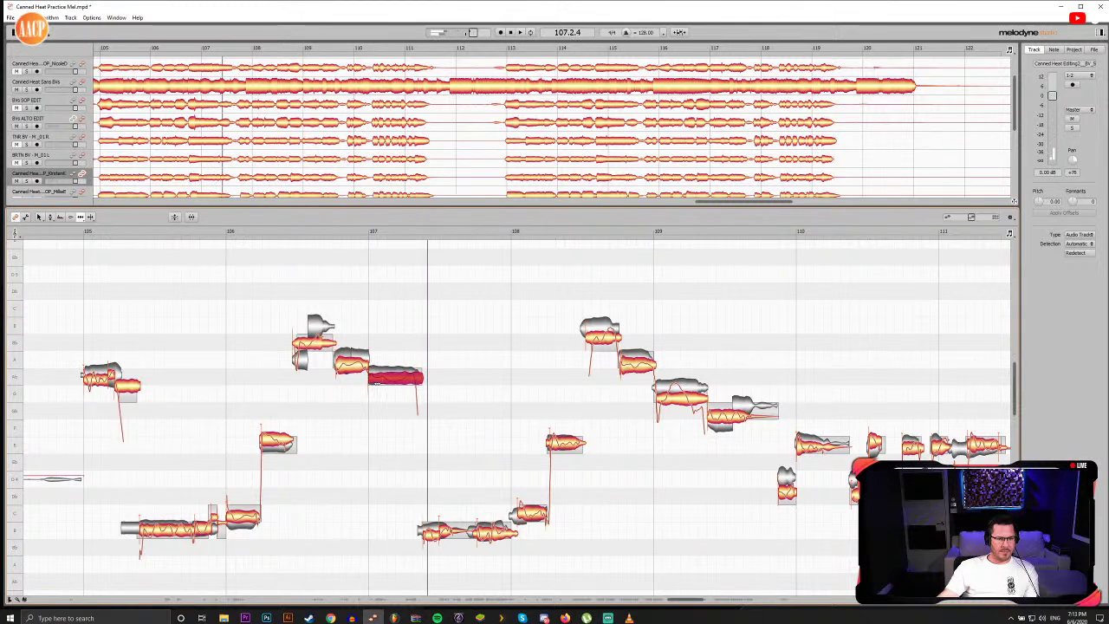
pyautogui.click(276, 231)
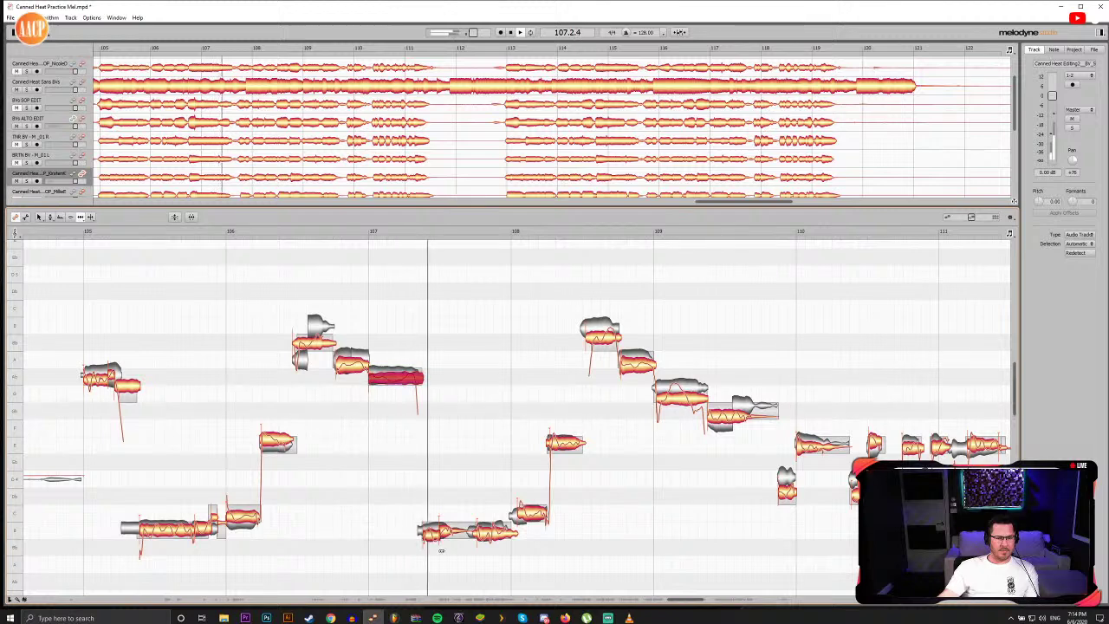
# Step: Separate the tails of the two low B3 notes in the second half of bar 107
pyautogui.click(451, 536)
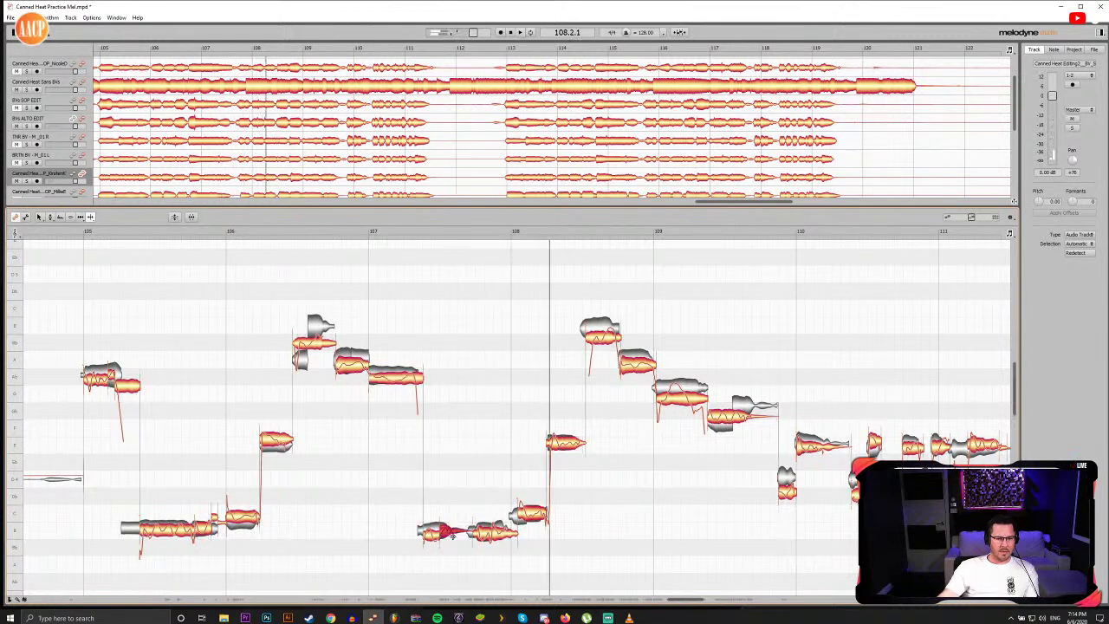
pyautogui.click(488, 535)
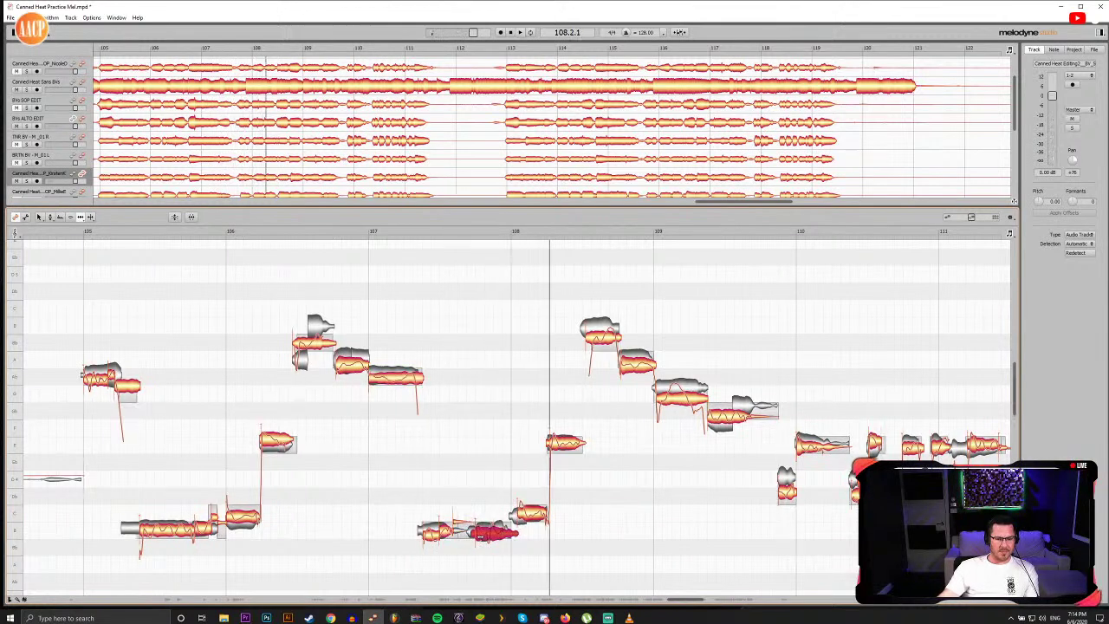
pyautogui.doubleClick(459, 233)
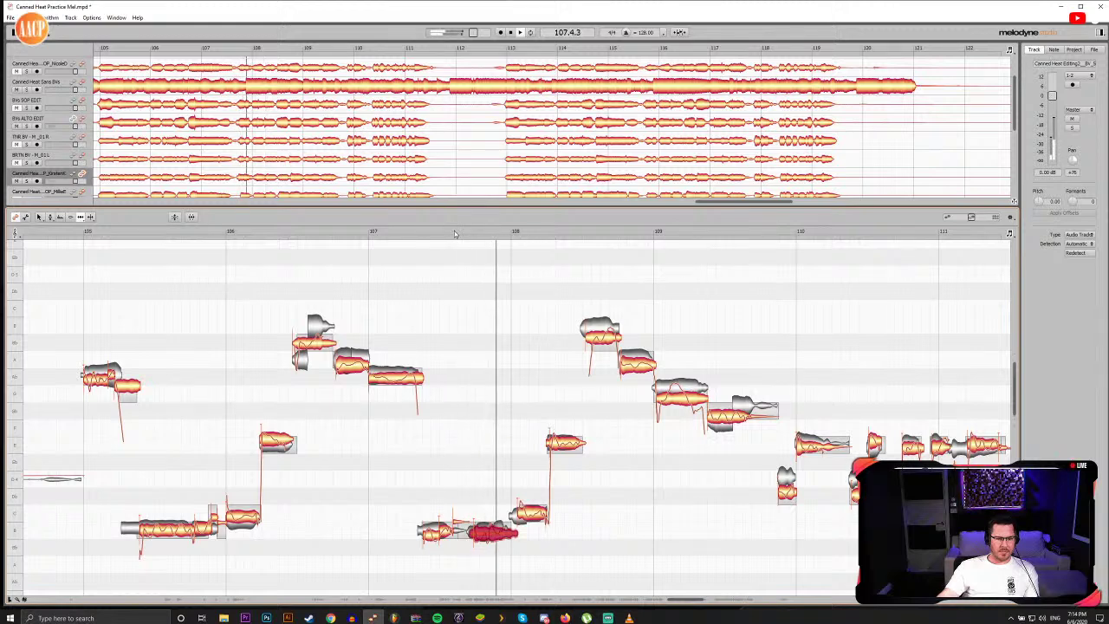
pyautogui.doubleClick(460, 233)
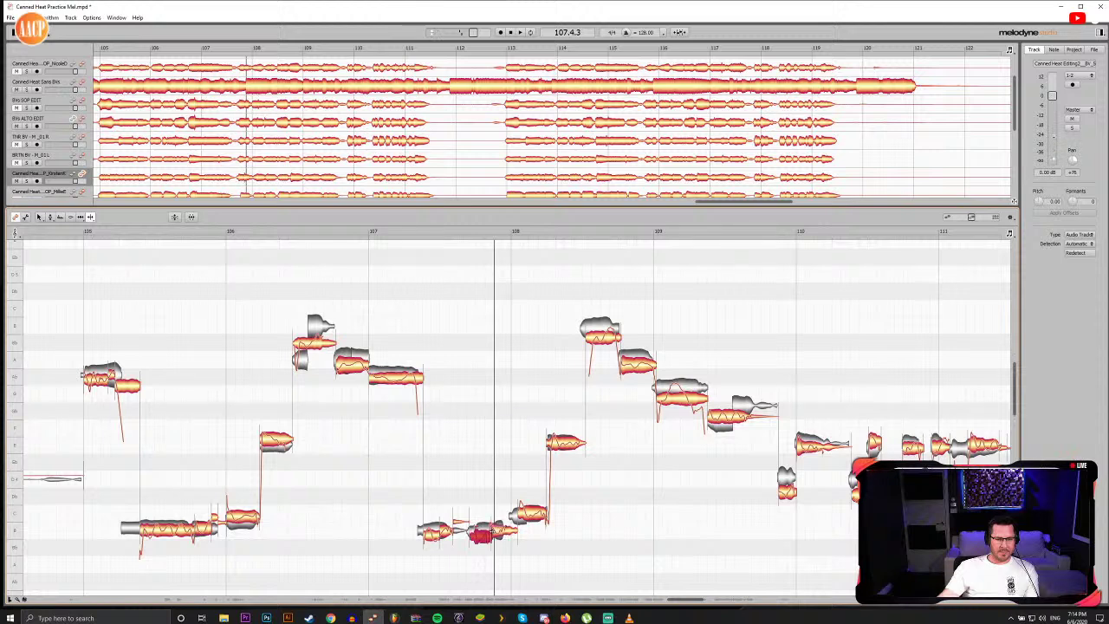
pyautogui.moveTo(481, 533); pyautogui.dragTo(504, 525)
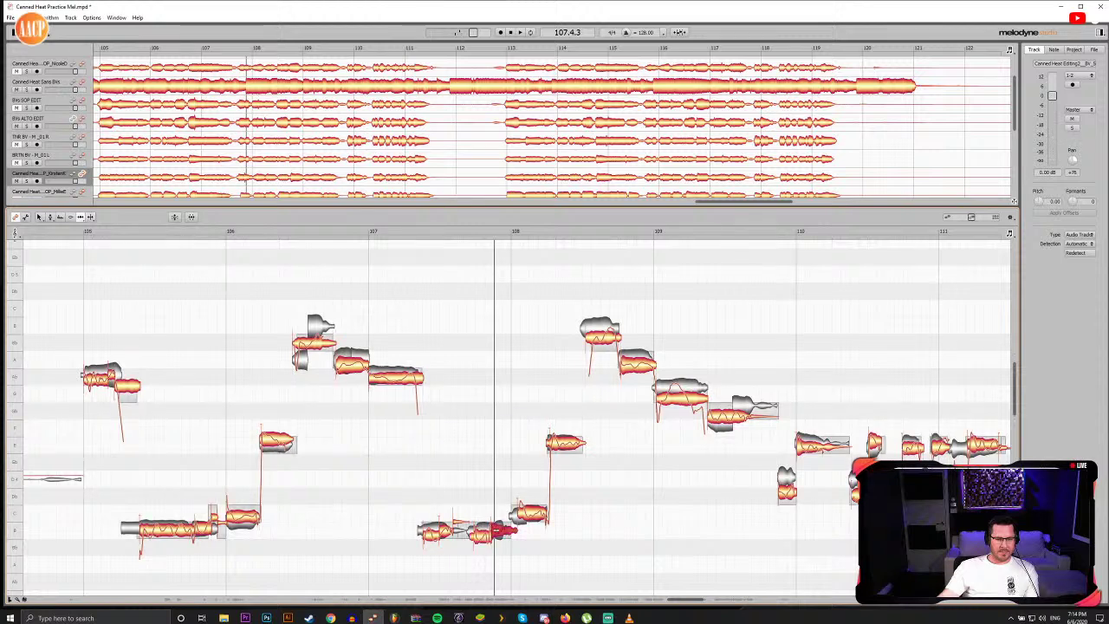
# Step: Audition bars 107 and 108 and start the notes of bars 108 and 109 slightly earlier to match the reference
pyautogui.click(435, 235)
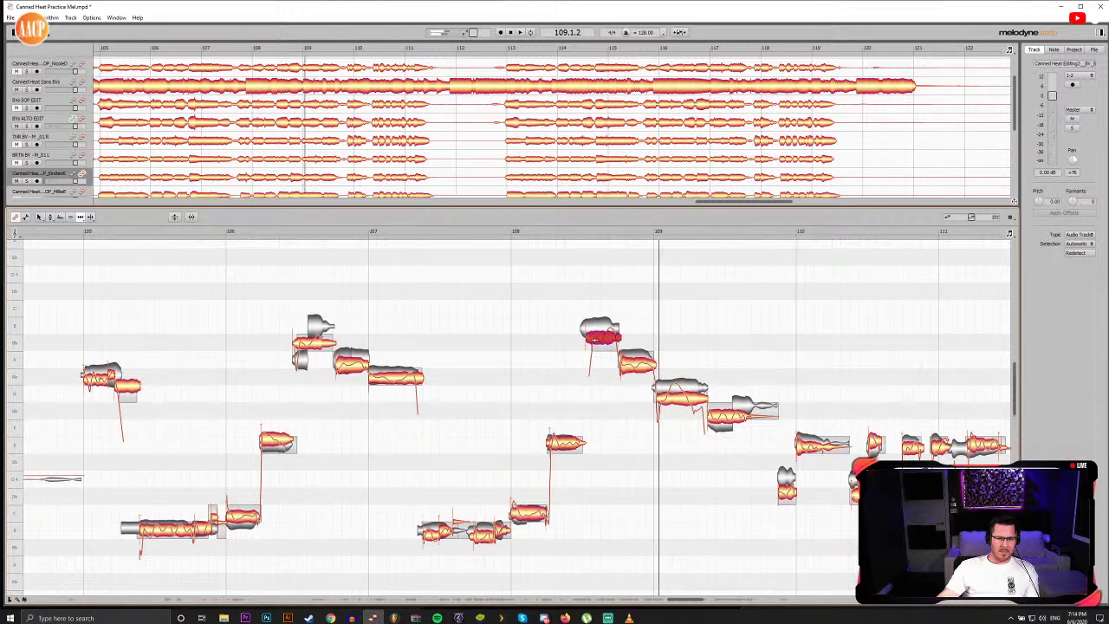
pyautogui.click(584, 231)
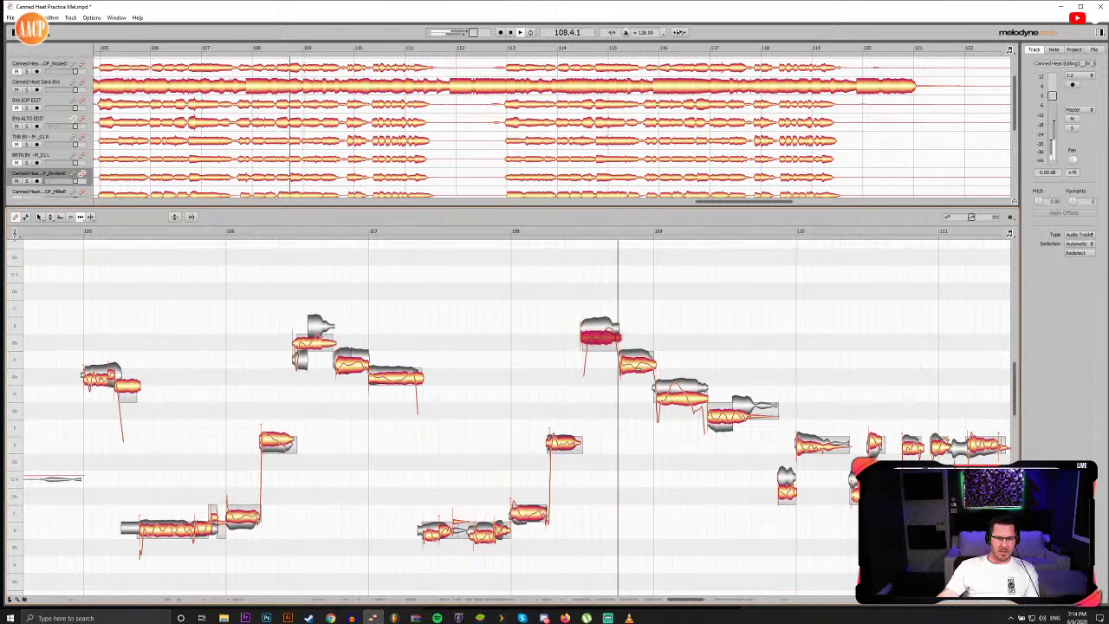
pyautogui.click(585, 232)
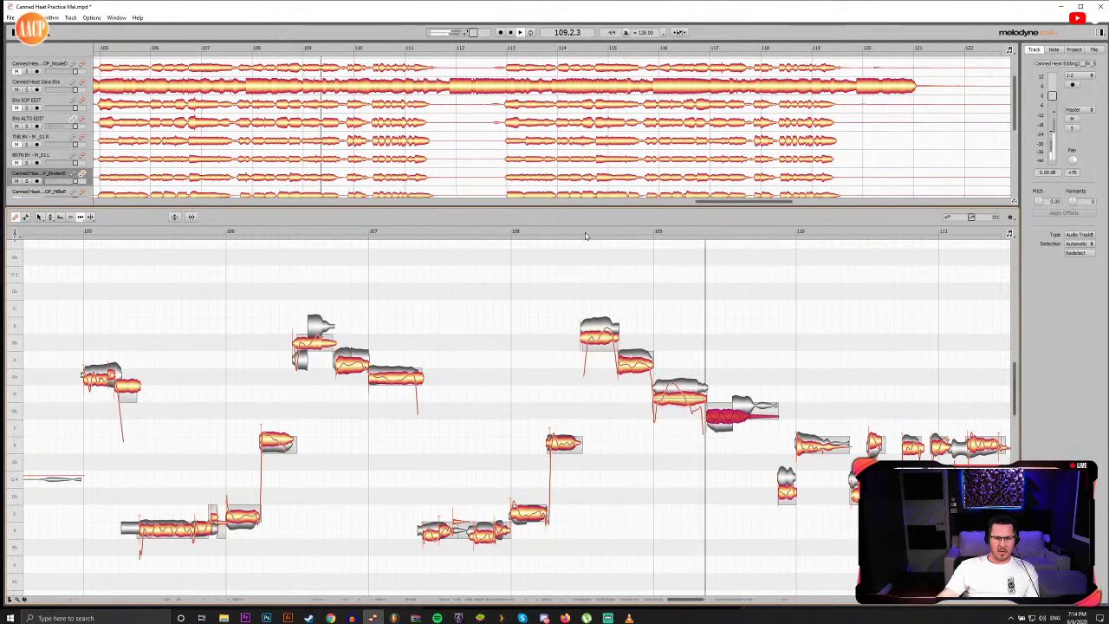
# Step: Locate the pitch drop in bar 109's first note by ear and separate its lower tail there
pyautogui.click(655, 232)
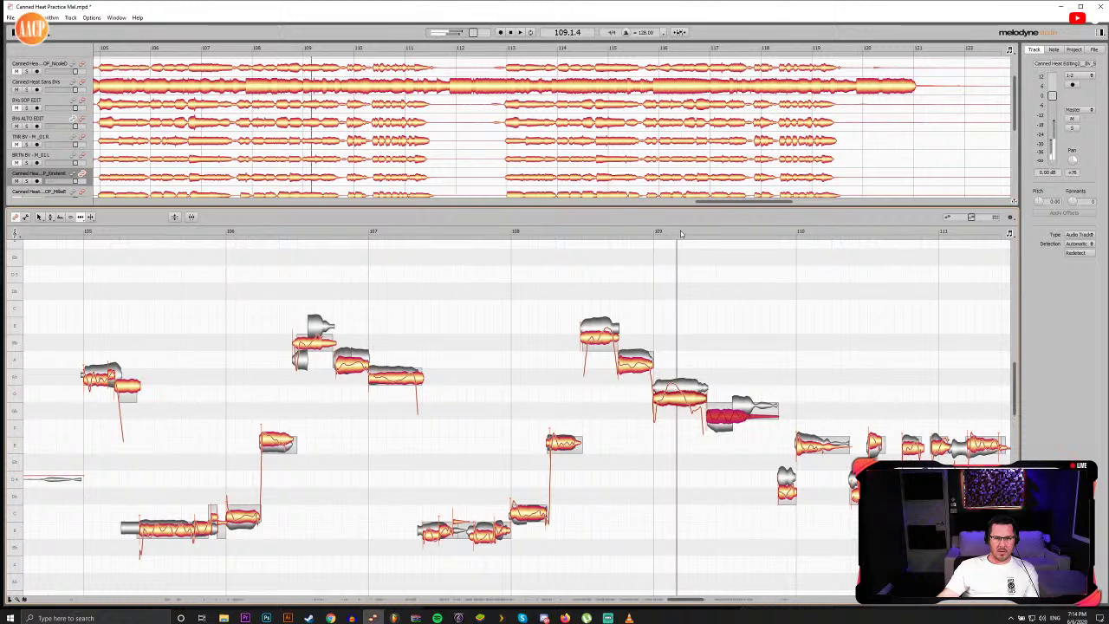
pyautogui.click(677, 234)
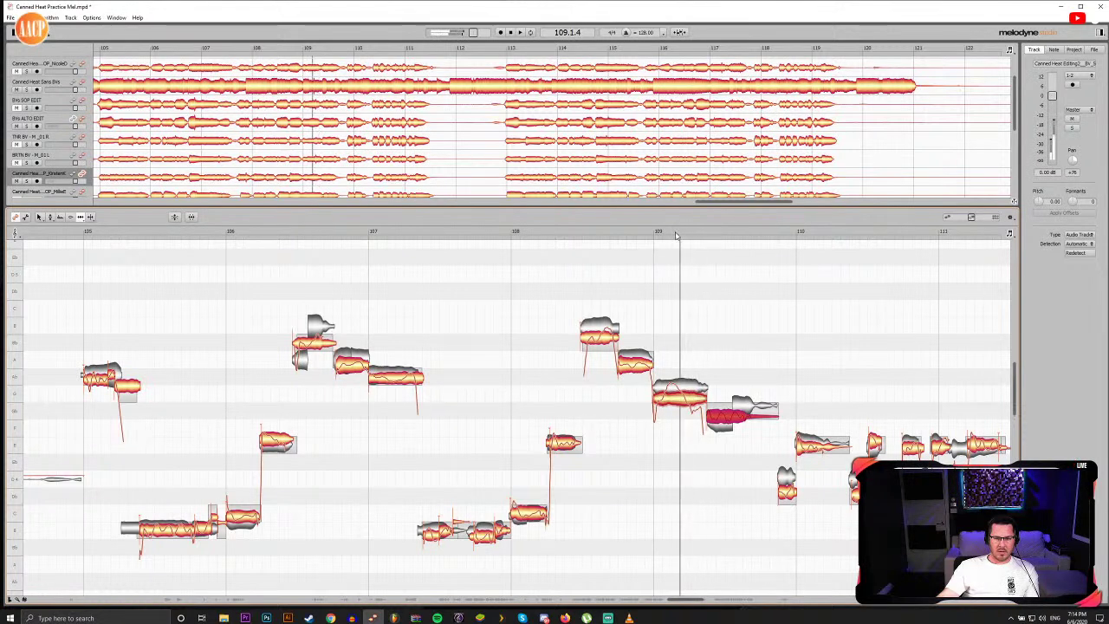
pyautogui.click(674, 236)
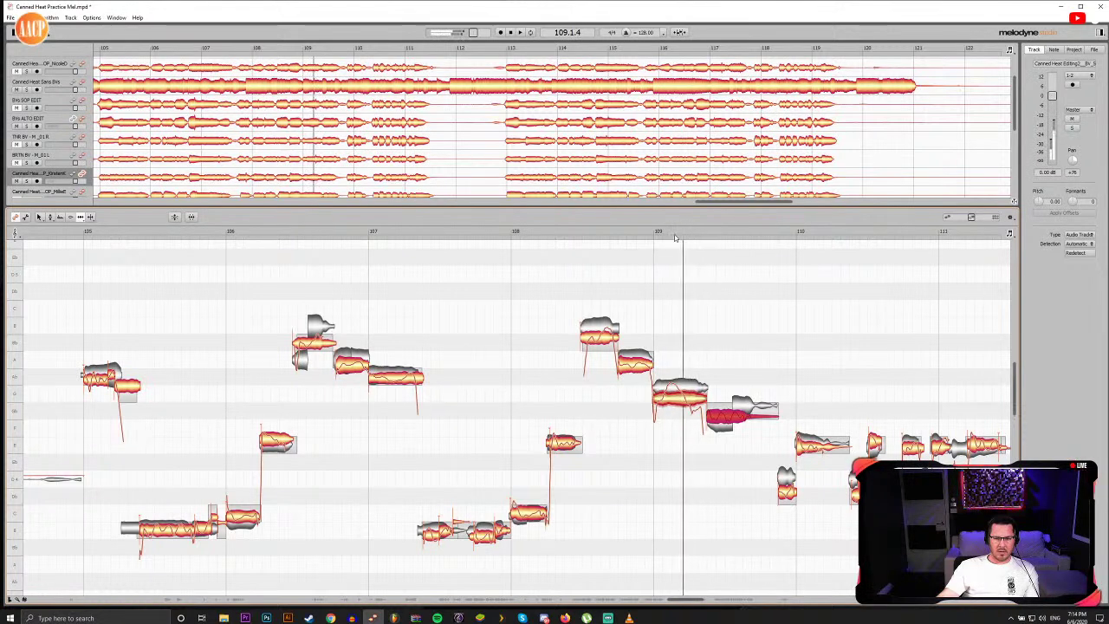
pyautogui.click(677, 235)
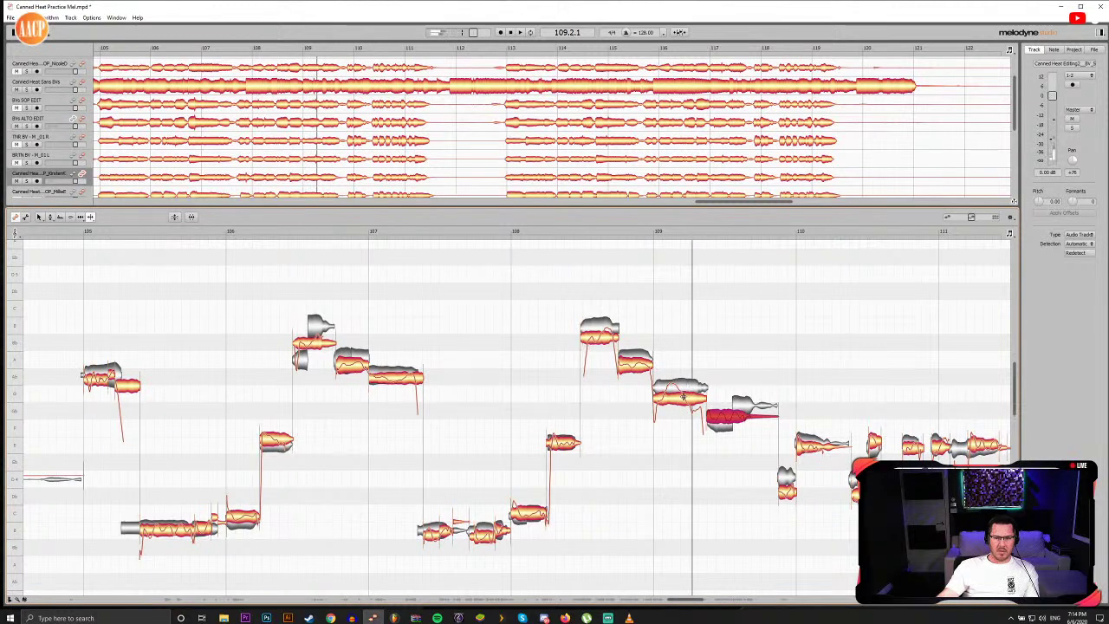
pyautogui.press('F5')
pyautogui.click(682, 409)
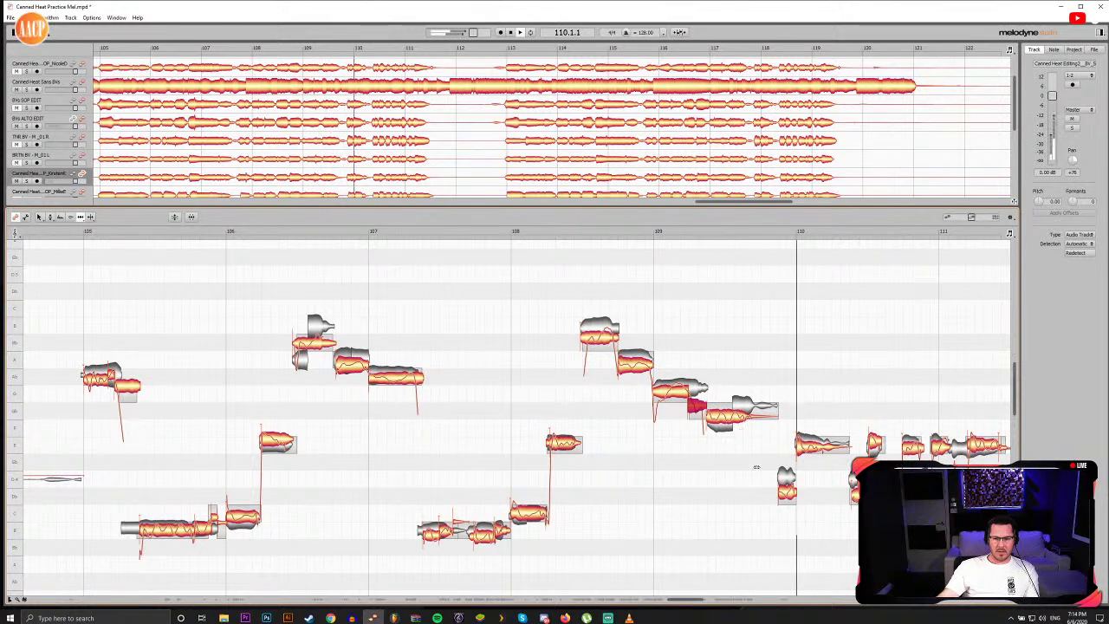
# Step: Raise the short notes just before bar 110 and in the middle of bar 110 to D4
pyautogui.press('space')
pyautogui.press('F2')
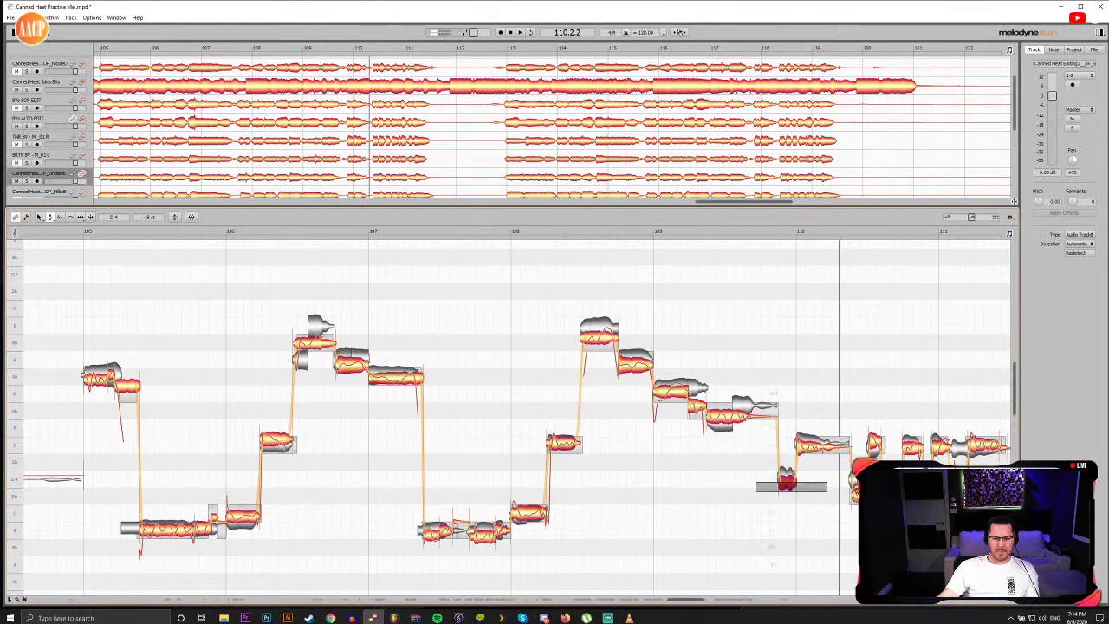
pyautogui.moveTo(826, 491); pyautogui.dragTo(881, 508)
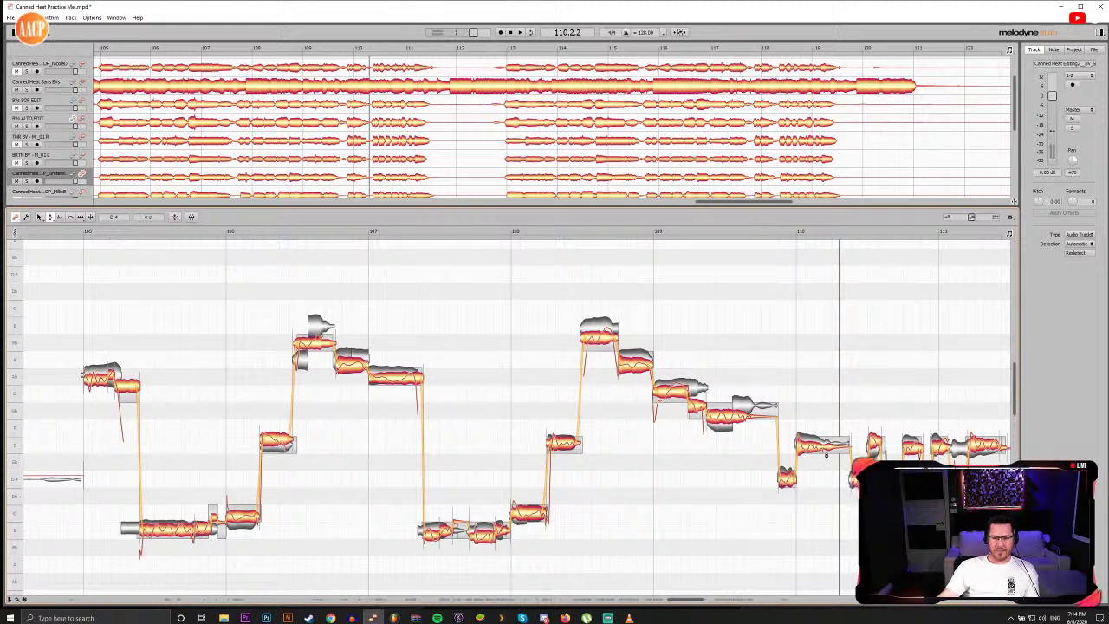
# Step: Audition the phrase from bar 105 and shift the short notes from mid-bar 110 through bar 111 slightly earlier to match the reference
pyautogui.moveTo(825, 455); pyautogui.dragTo(970, 417)
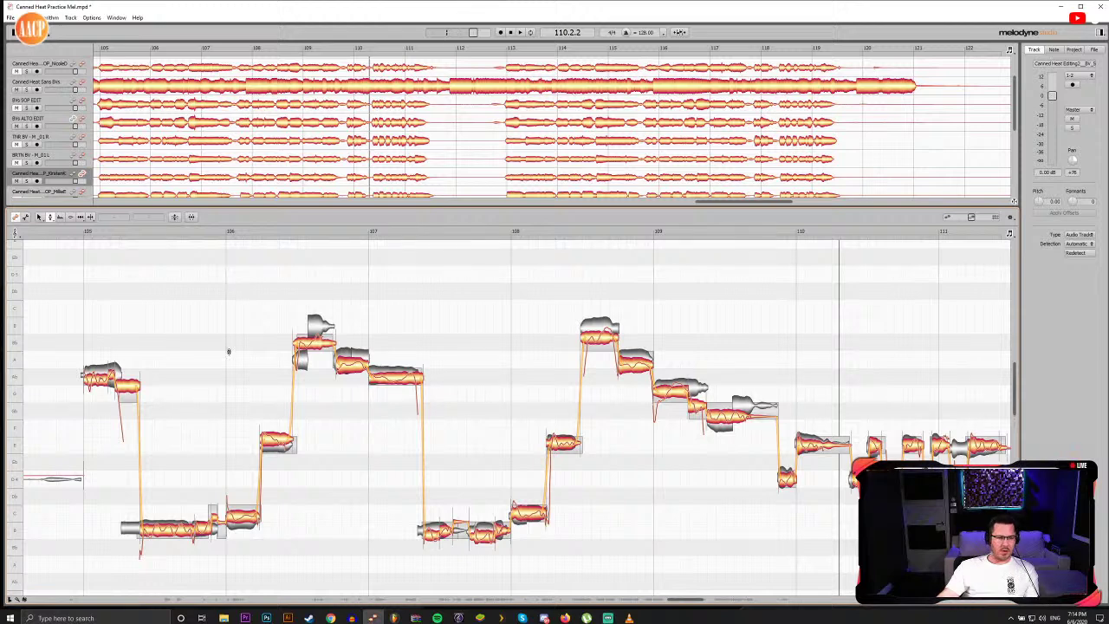
pyautogui.click(82, 232)
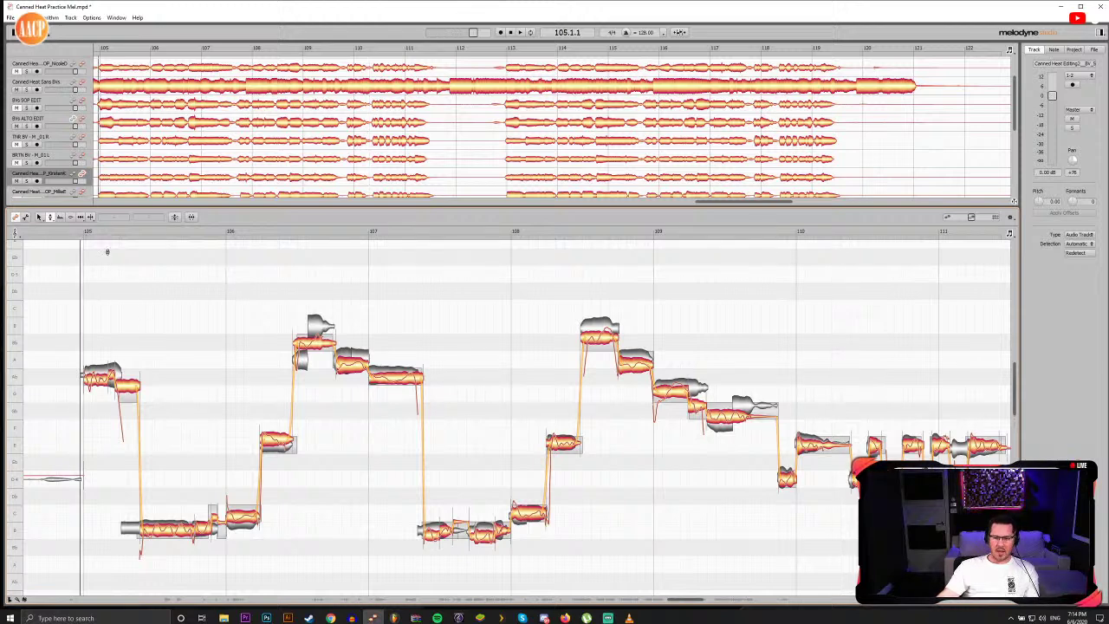
pyautogui.doubleClick(772, 232)
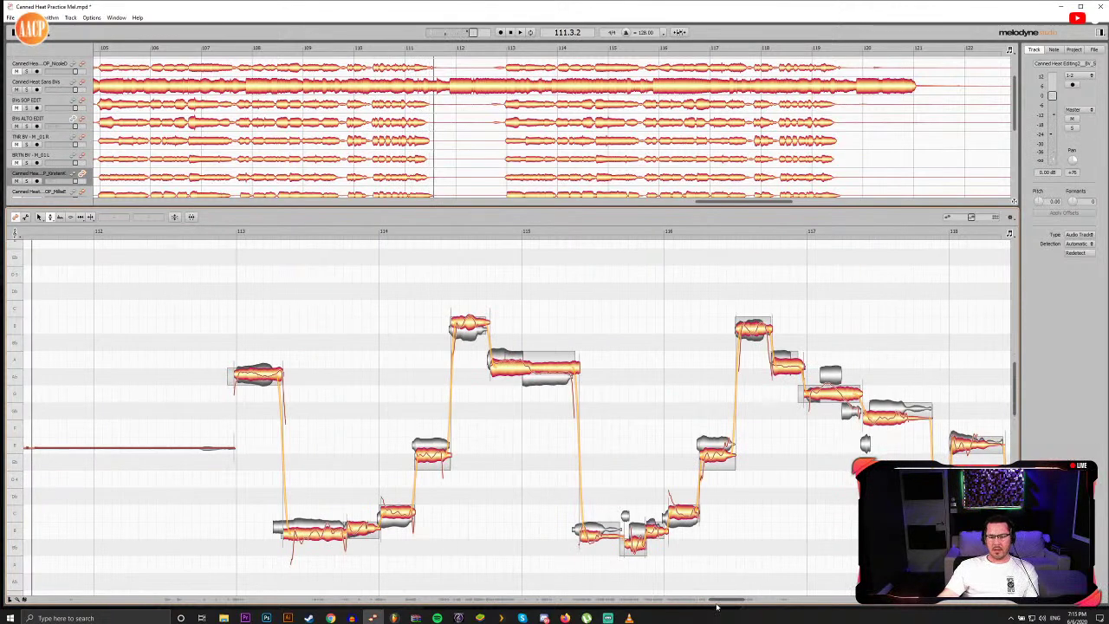
pyautogui.moveTo(720, 603); pyautogui.dragTo(696, 603)
pyautogui.moveTo(576, 492); pyautogui.dragTo(418, 426)
pyautogui.moveTo(546, 447); pyautogui.dragTo(543, 447)
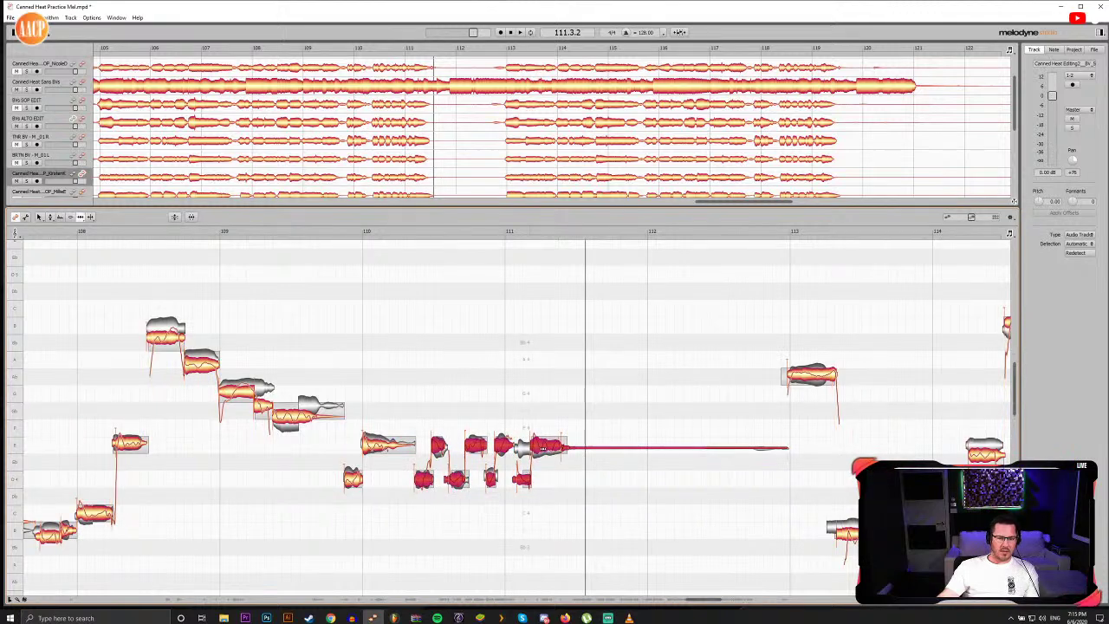
pyautogui.click(402, 233)
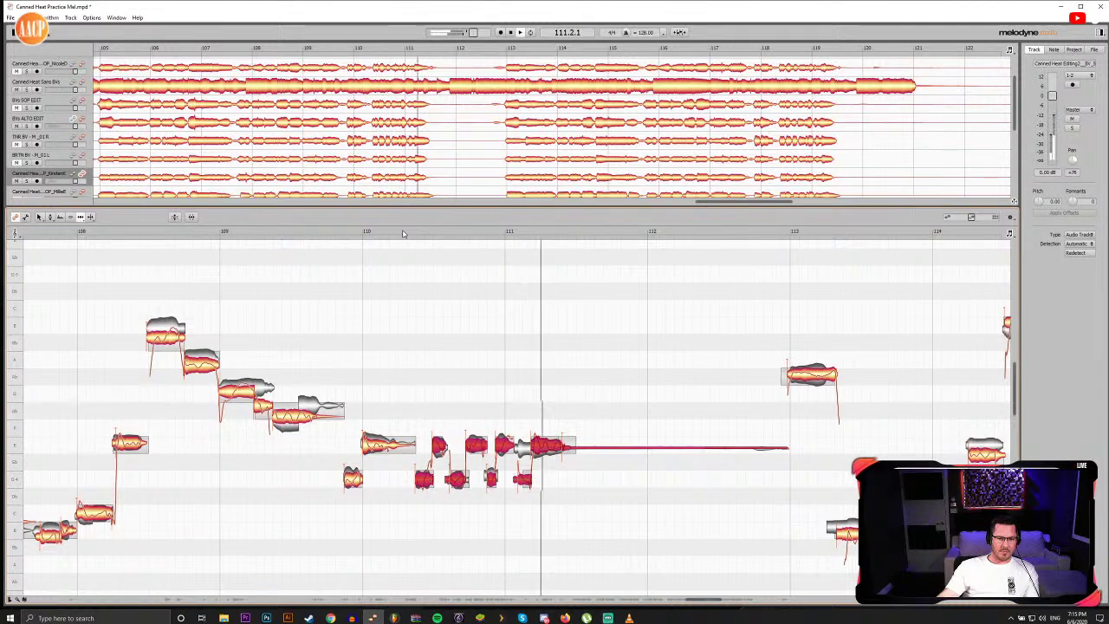
# Step: Split the sustained note in the middle of bar 109, tuning its first part to F4 and the remainder to Gb4
pyautogui.click(147, 234)
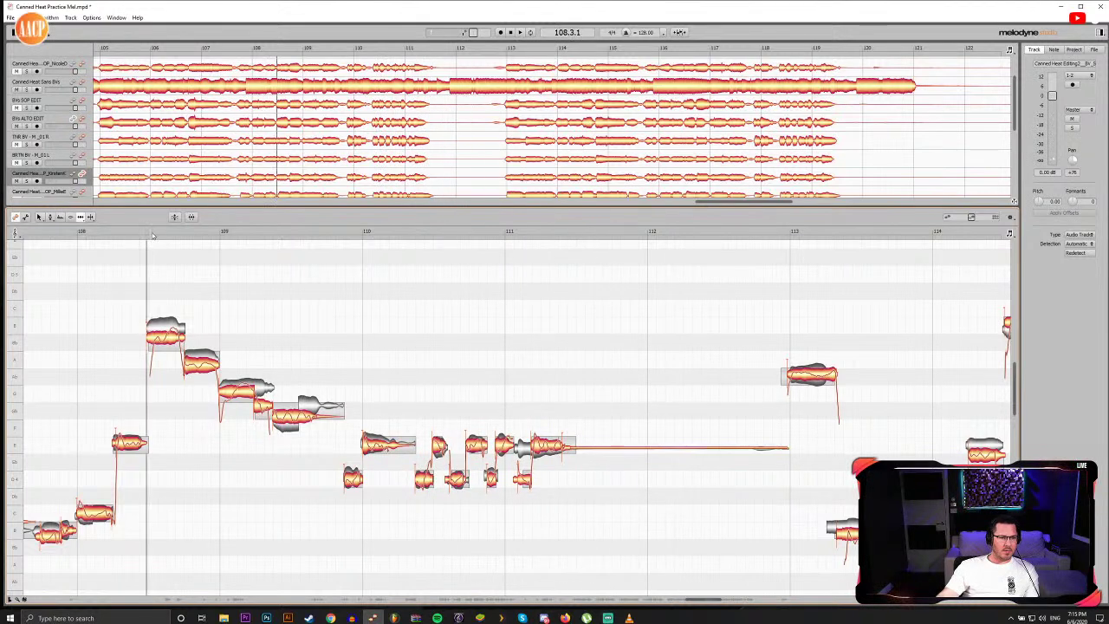
pyautogui.moveTo(706, 600); pyautogui.dragTo(700, 602)
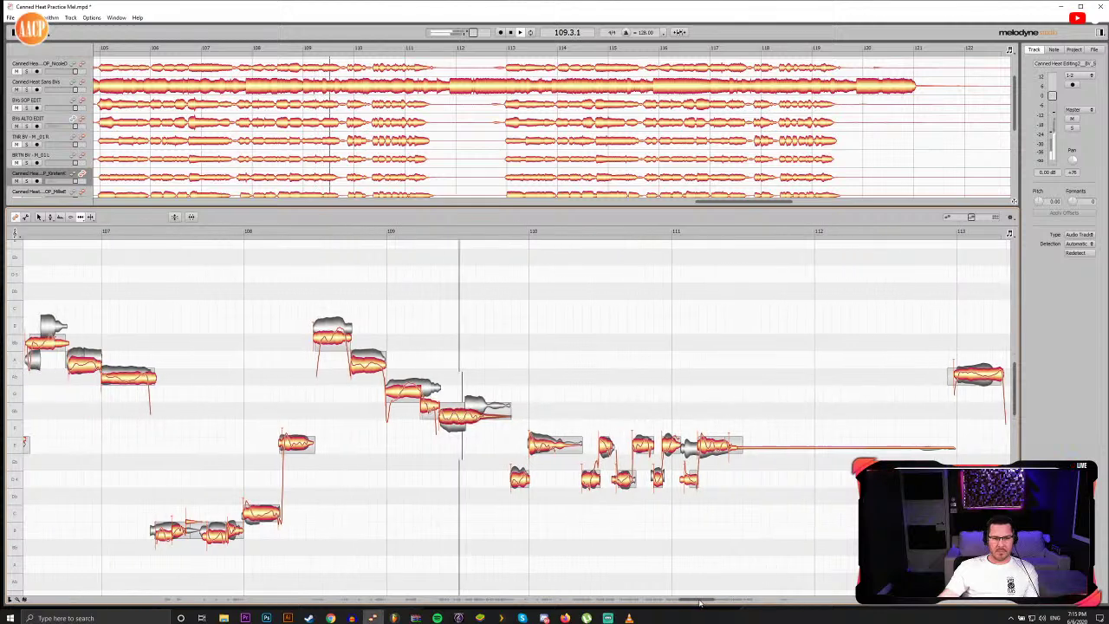
pyautogui.click(408, 247)
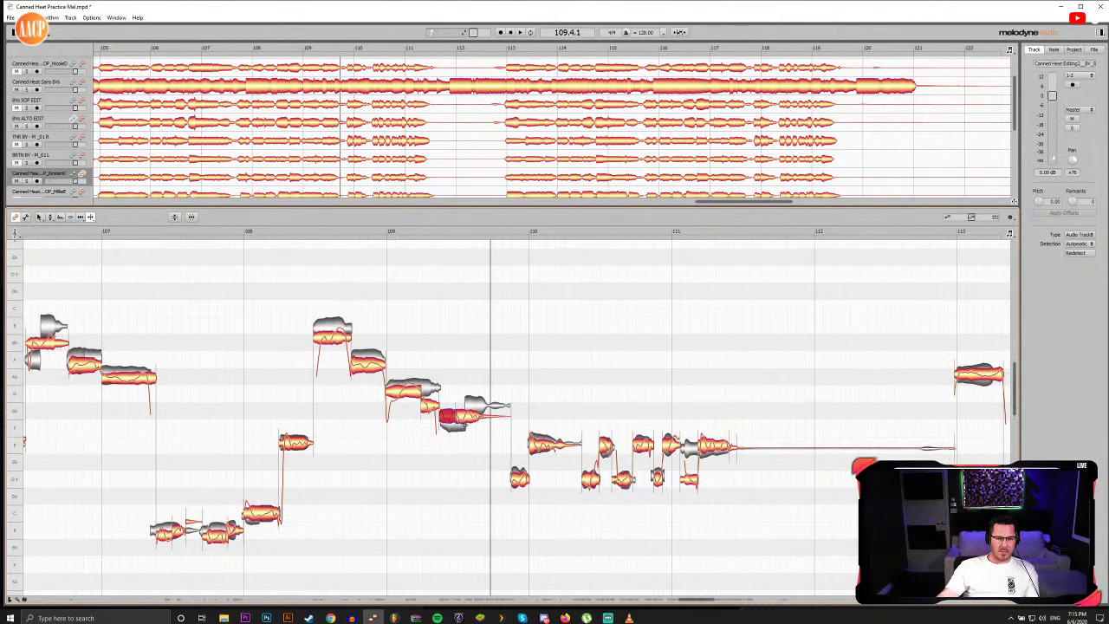
pyautogui.press('F1')
pyautogui.press('F2')
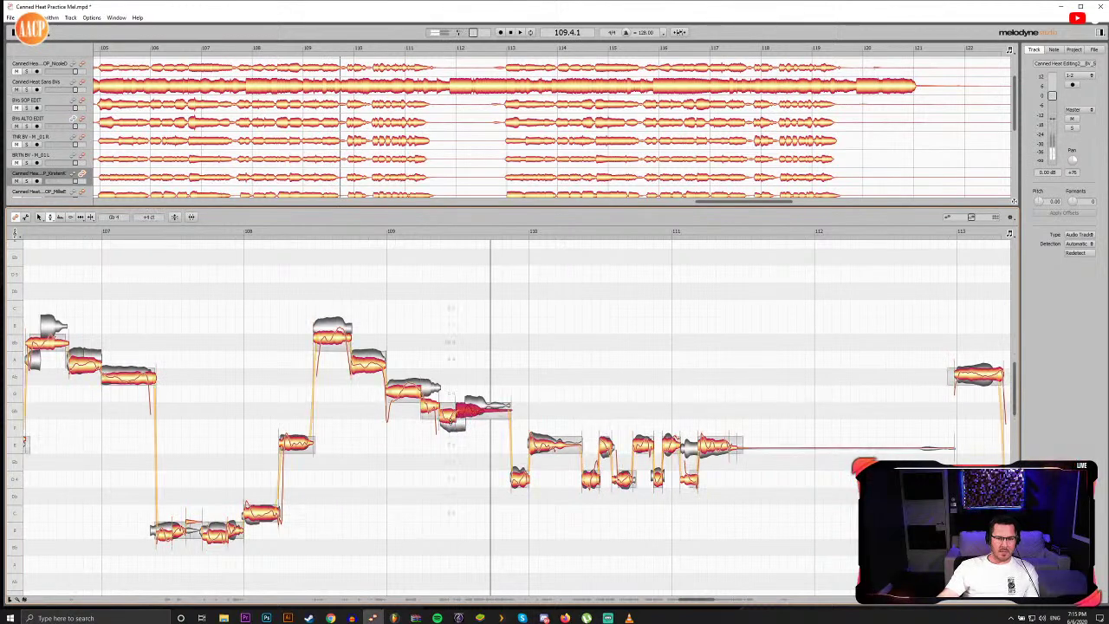
pyautogui.click(449, 423)
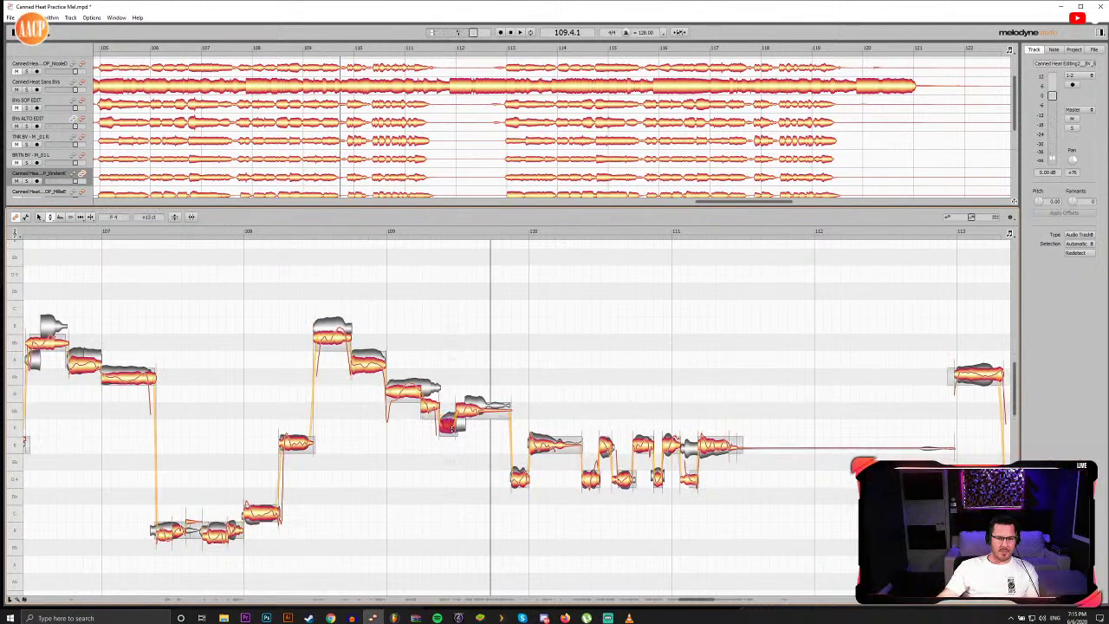
# Step: Audition bar 109 and separate the thin tail of the Gb4 note late in the bar
pyautogui.doubleClick(420, 235)
pyautogui.click(403, 234)
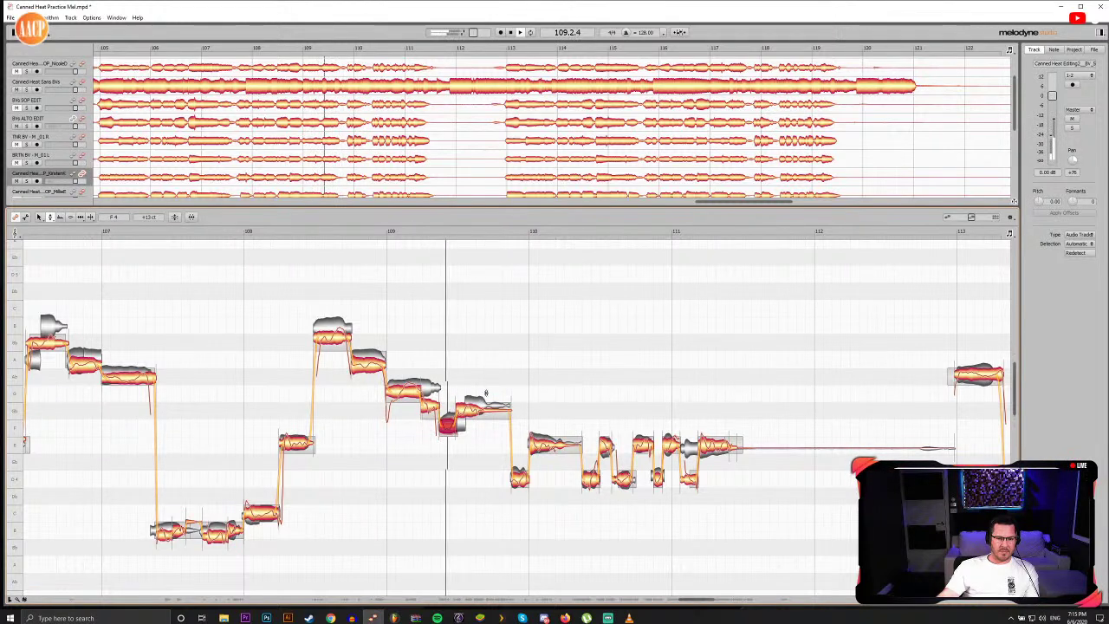
pyautogui.click(486, 403)
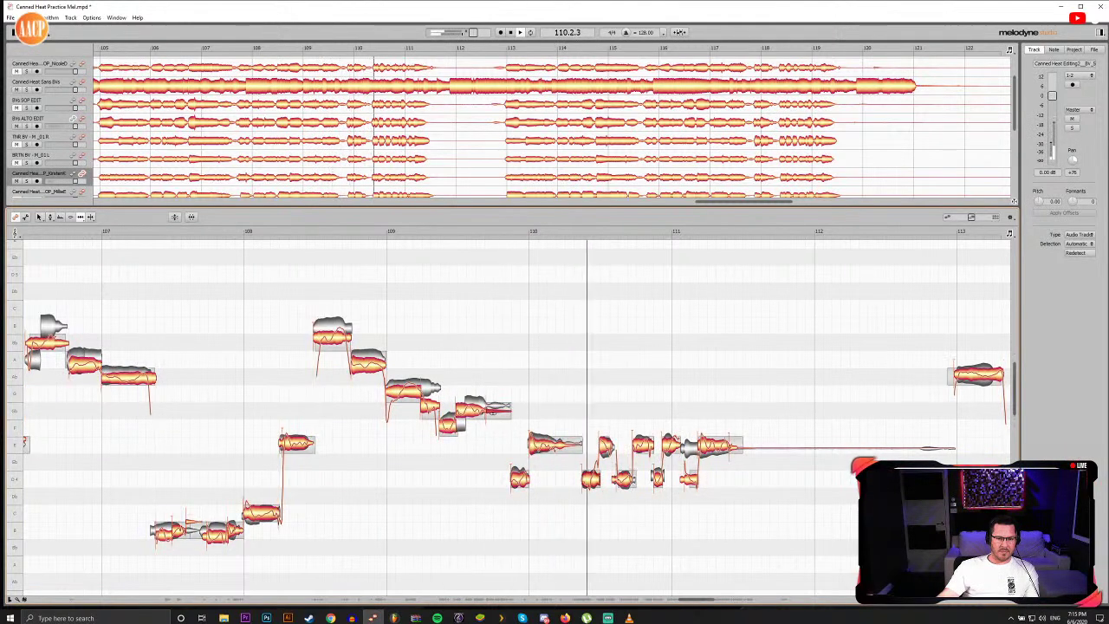
pyautogui.click(434, 232)
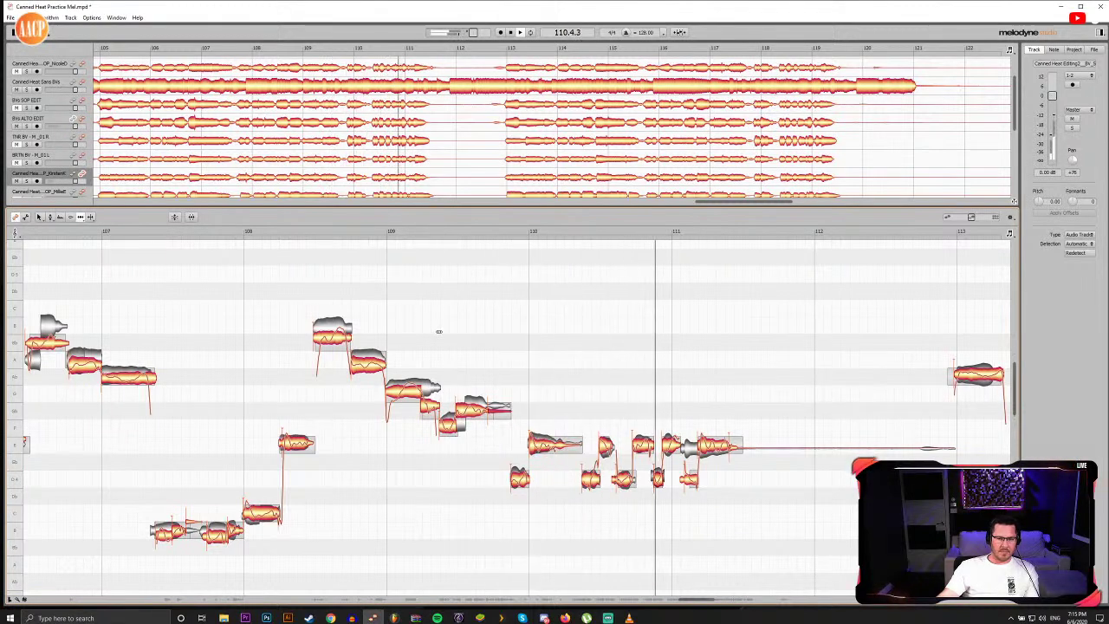
# Step: Split the highest note of bar 108 and tune its second half to B4
pyautogui.click(290, 232)
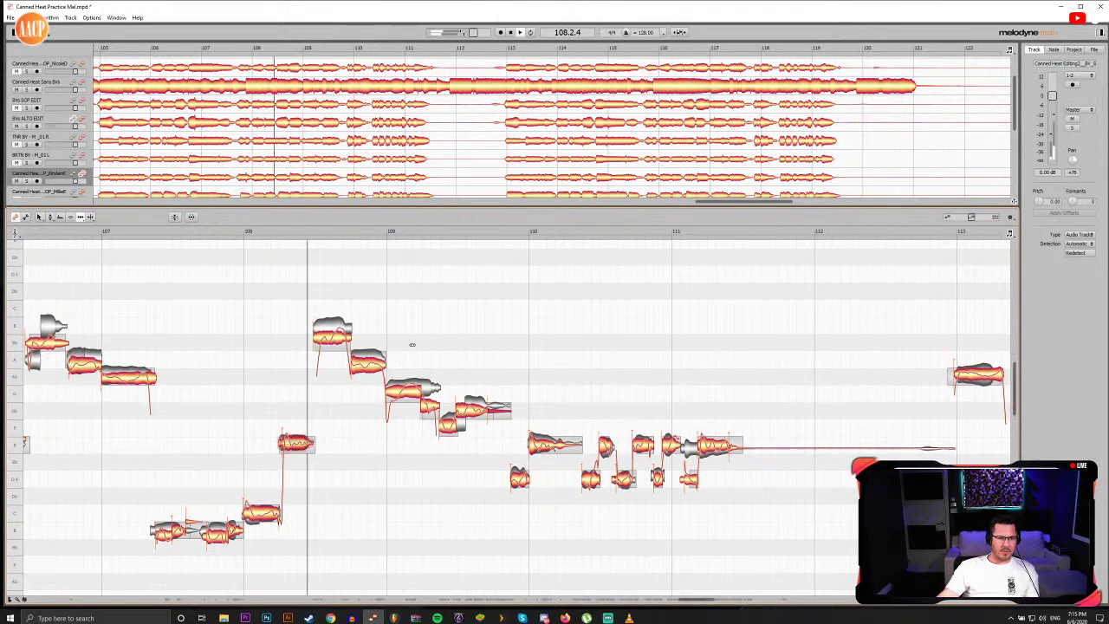
pyautogui.click(333, 339)
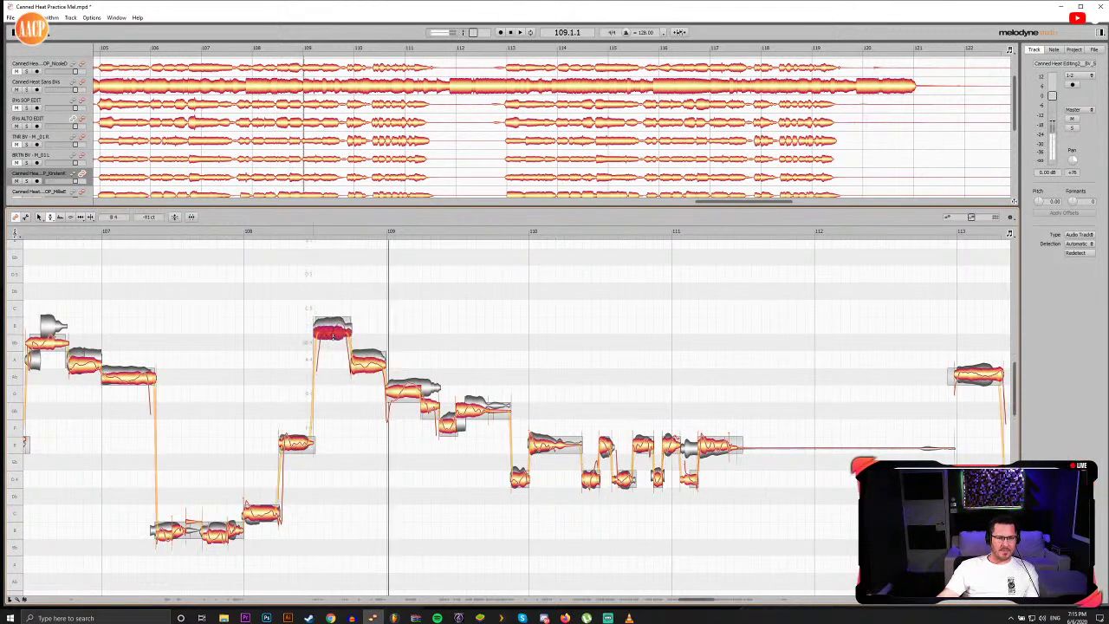
pyautogui.doubleClick(332, 328)
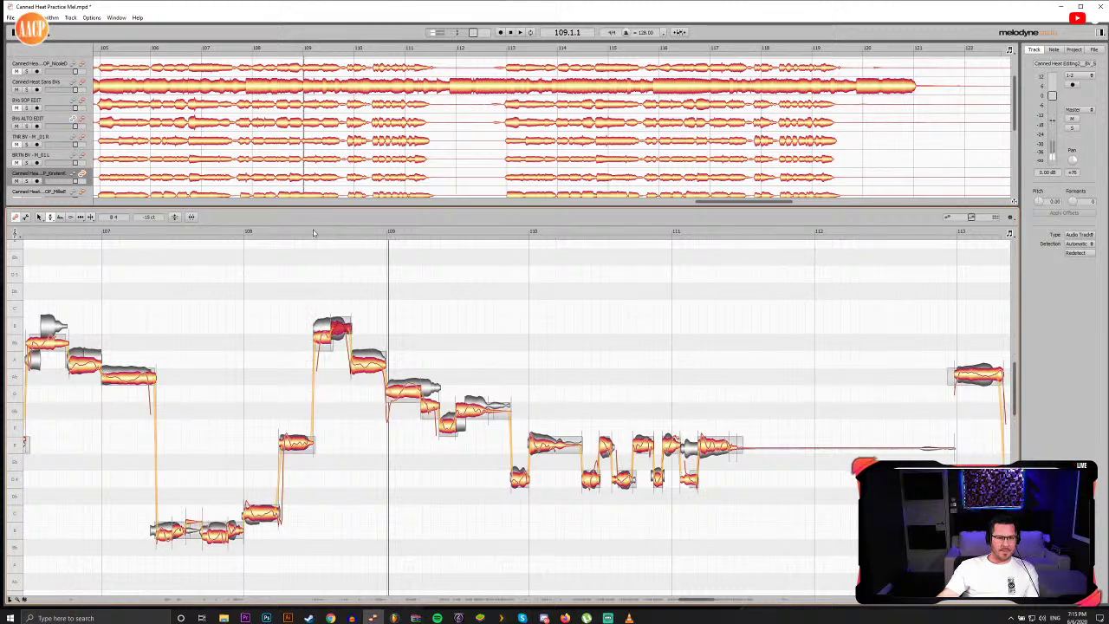
# Step: Raise the last note of bar 108 to A4 and the first note of bar 109 to G4, checking them by ear
pyautogui.click(359, 364)
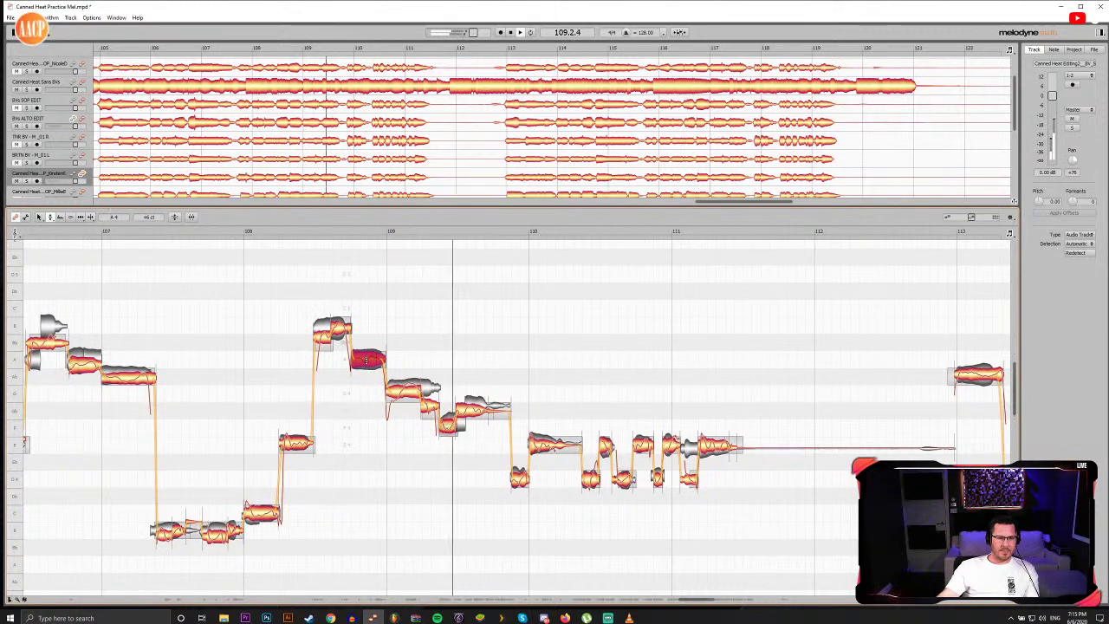
pyautogui.click(403, 392)
pyautogui.click(348, 229)
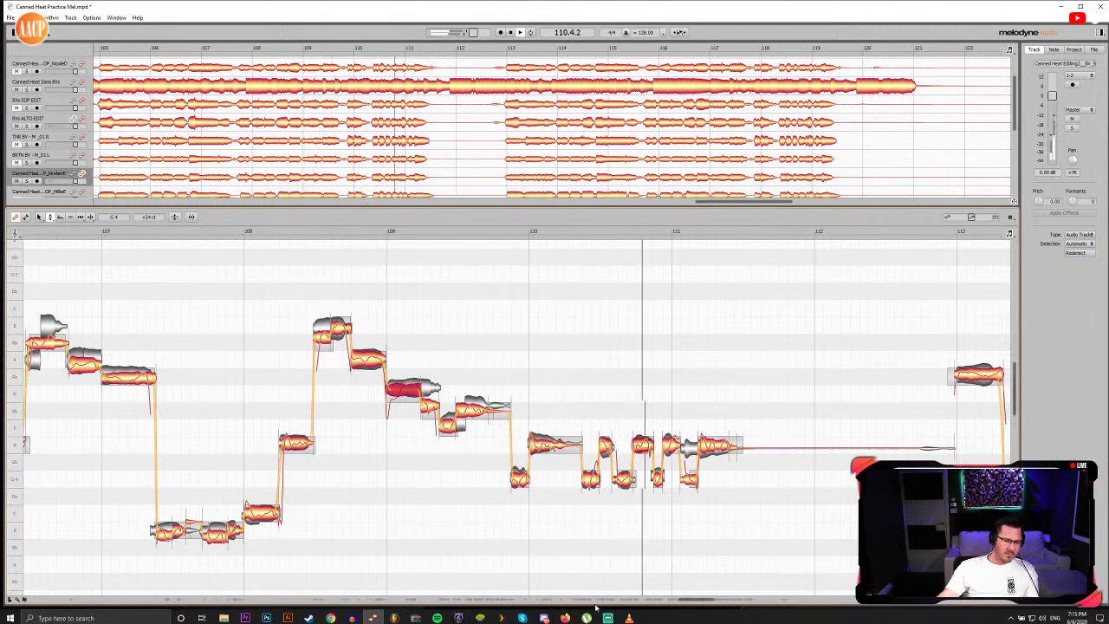
pyautogui.press('space')
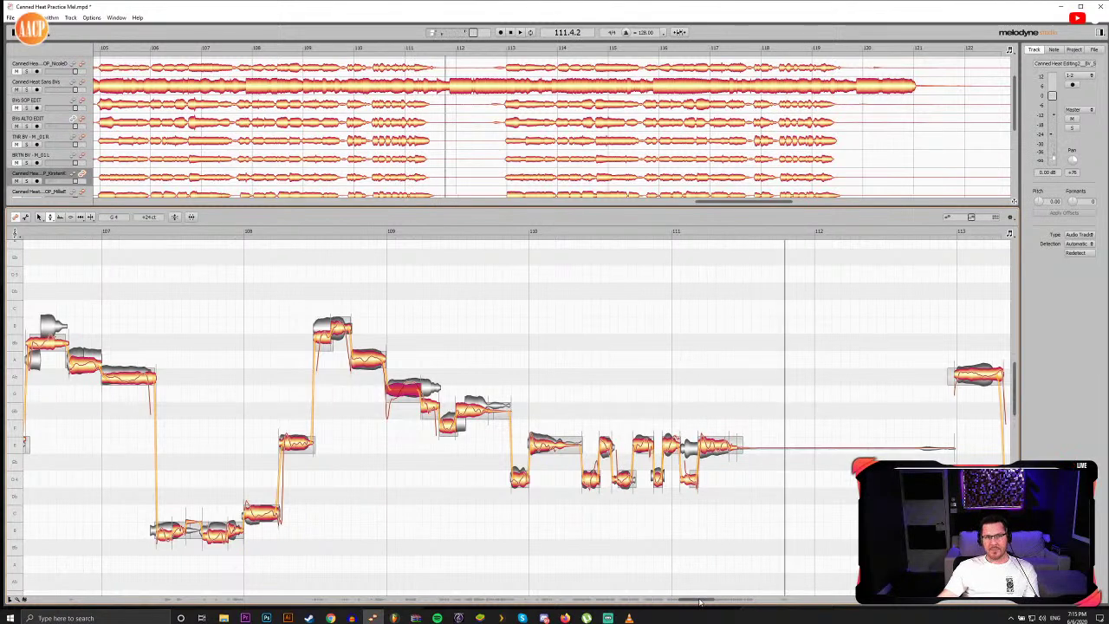
# Step: Audition the phrases starting at bars 101 and 105
pyautogui.moveTo(700, 600); pyautogui.dragTo(655, 608)
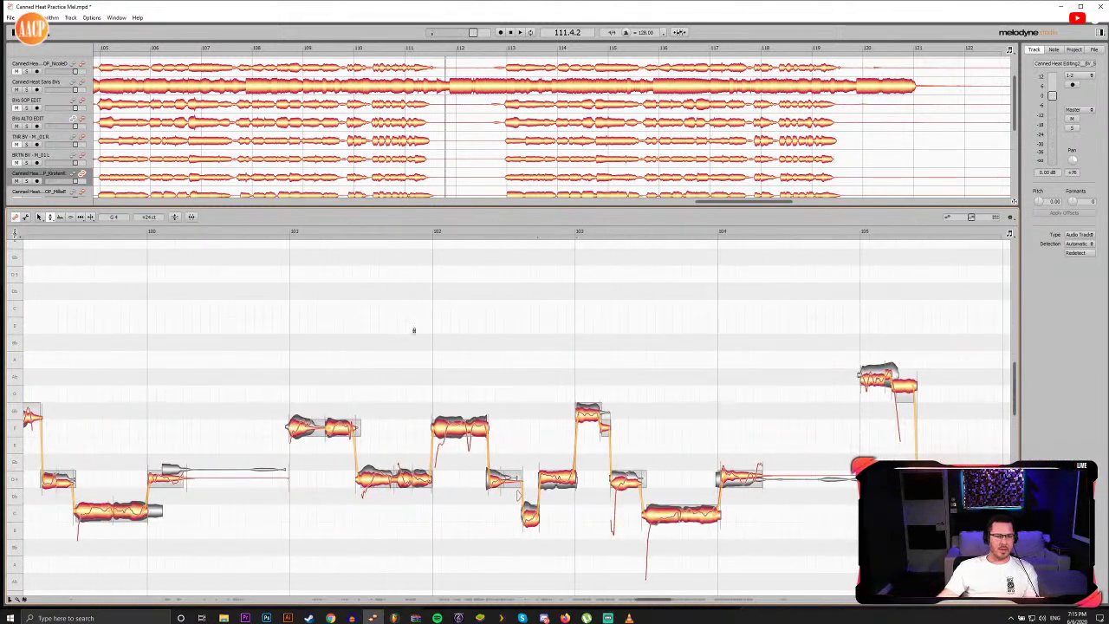
pyautogui.click(289, 232)
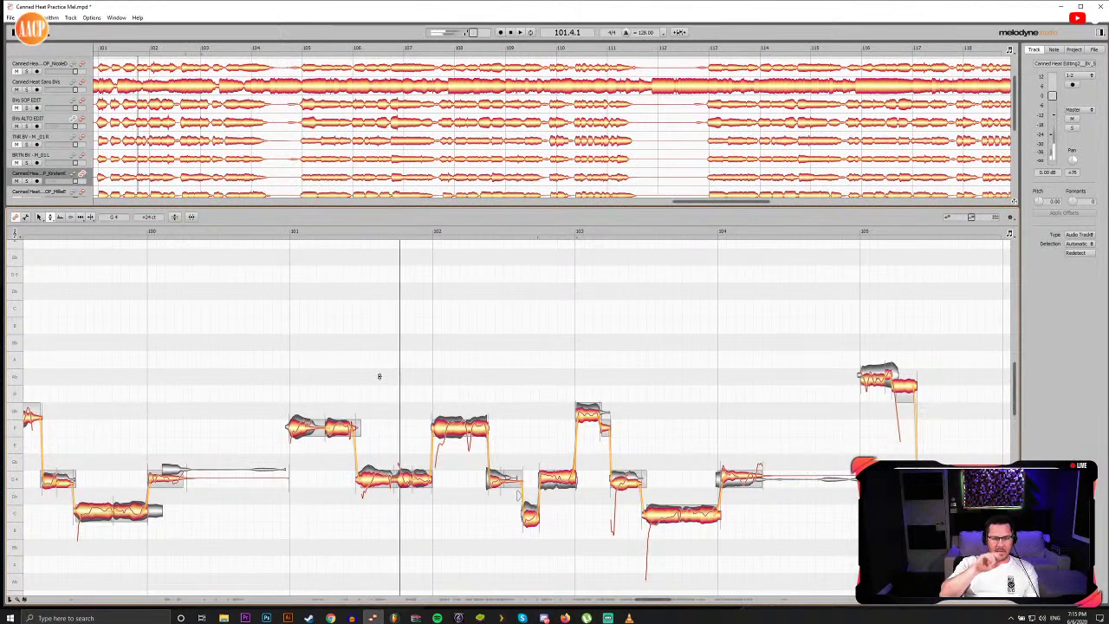
pyautogui.moveTo(647, 599); pyautogui.dragTo(712, 599)
pyautogui.click(205, 231)
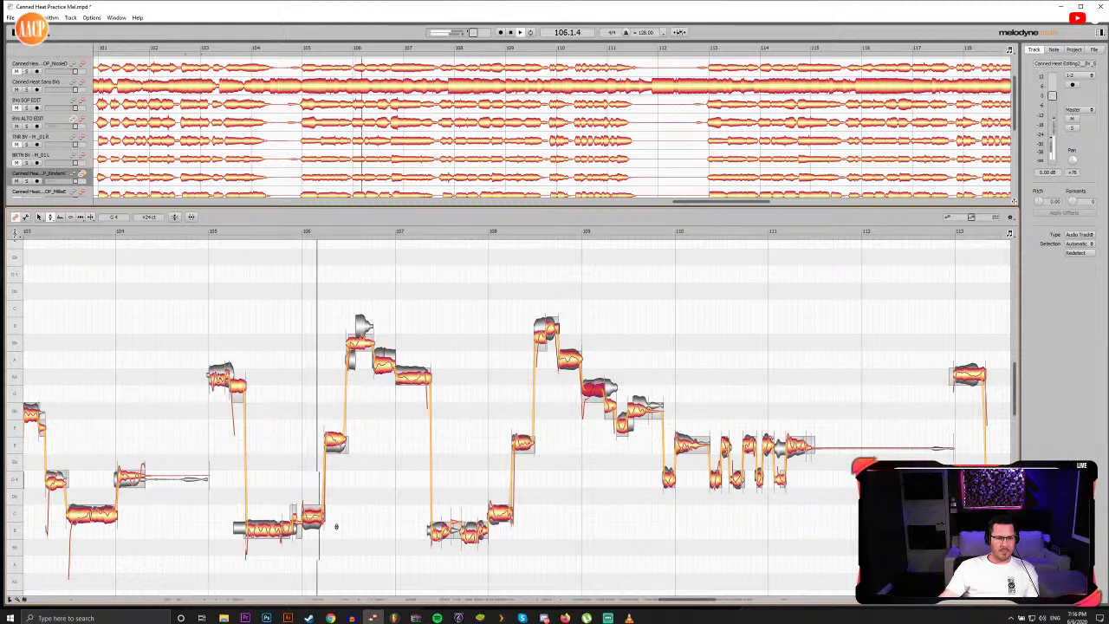
# Step: Snap the second note of bar 106 to E4 and the low notes in bars 105 and 107 to B3
pyautogui.doubleClick(336, 441)
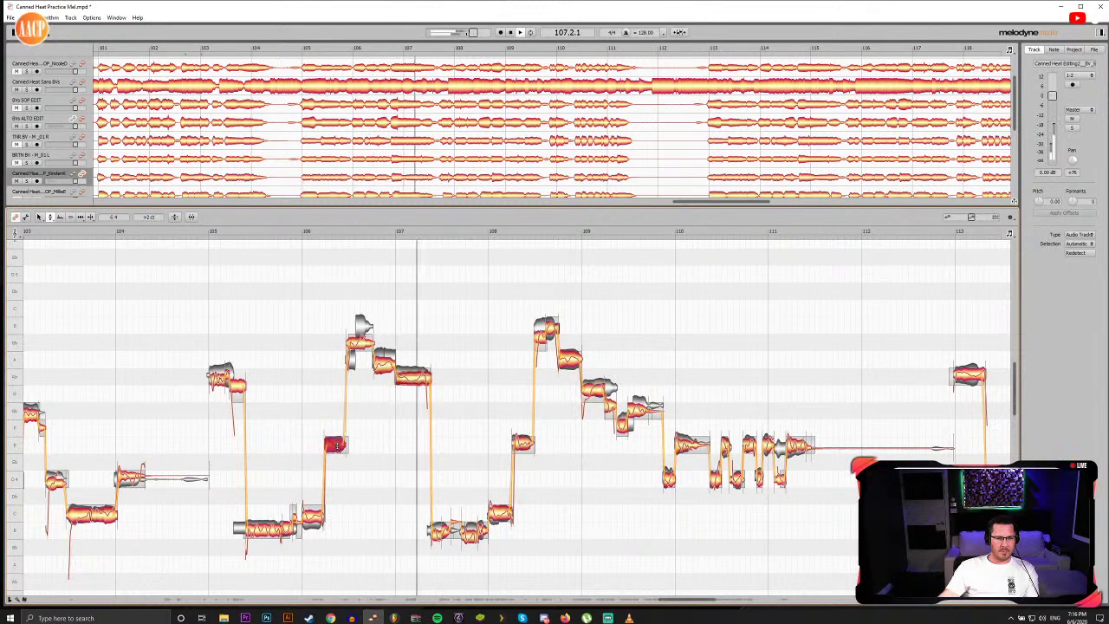
pyautogui.doubleClick(279, 530)
pyautogui.moveTo(317, 533); pyautogui.dragTo(487, 551)
pyautogui.doubleClick(472, 531)
pyautogui.click(487, 557)
# Step: Audition bar 105 and separate the end of its second note where the pitch falls to the low notes
pyautogui.click(213, 232)
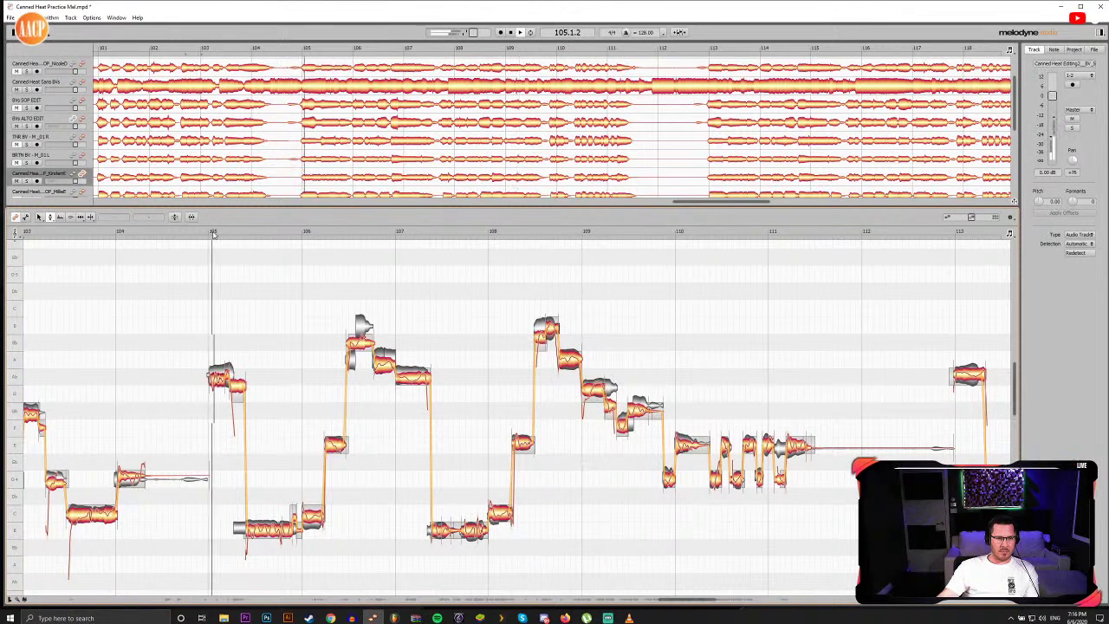
pyautogui.press('space')
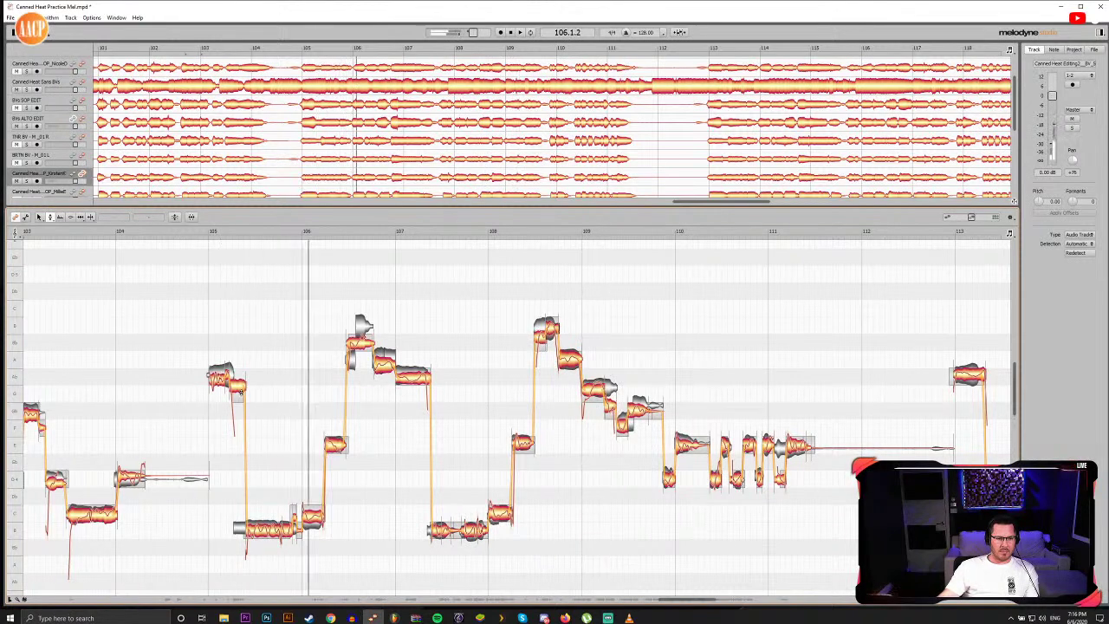
pyautogui.press('F6')
pyautogui.doubleClick(238, 386)
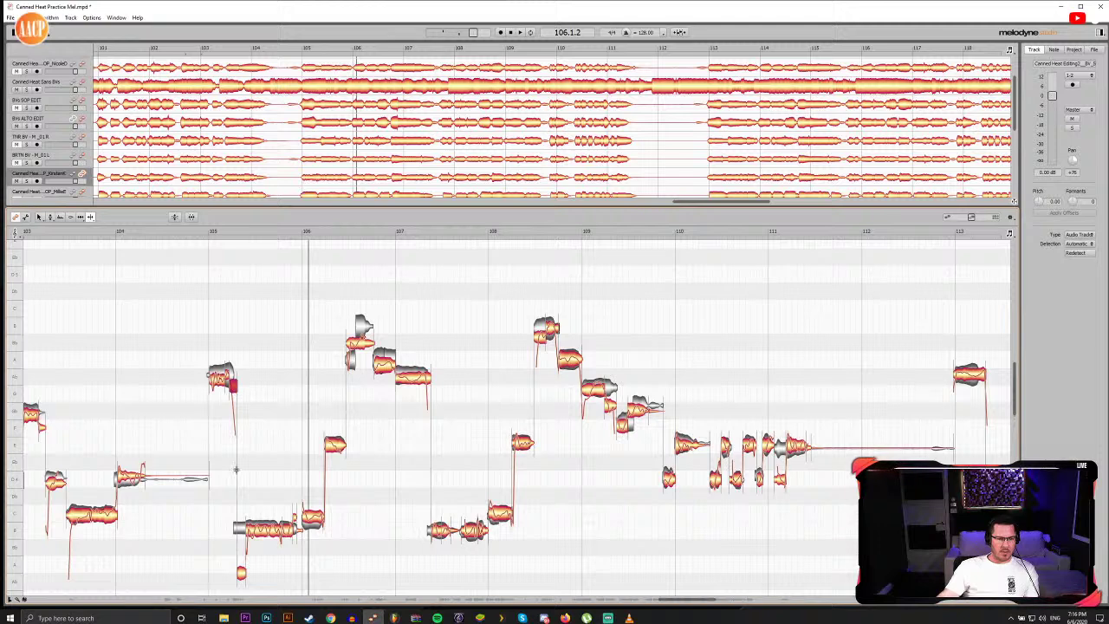
pyautogui.press('F4')
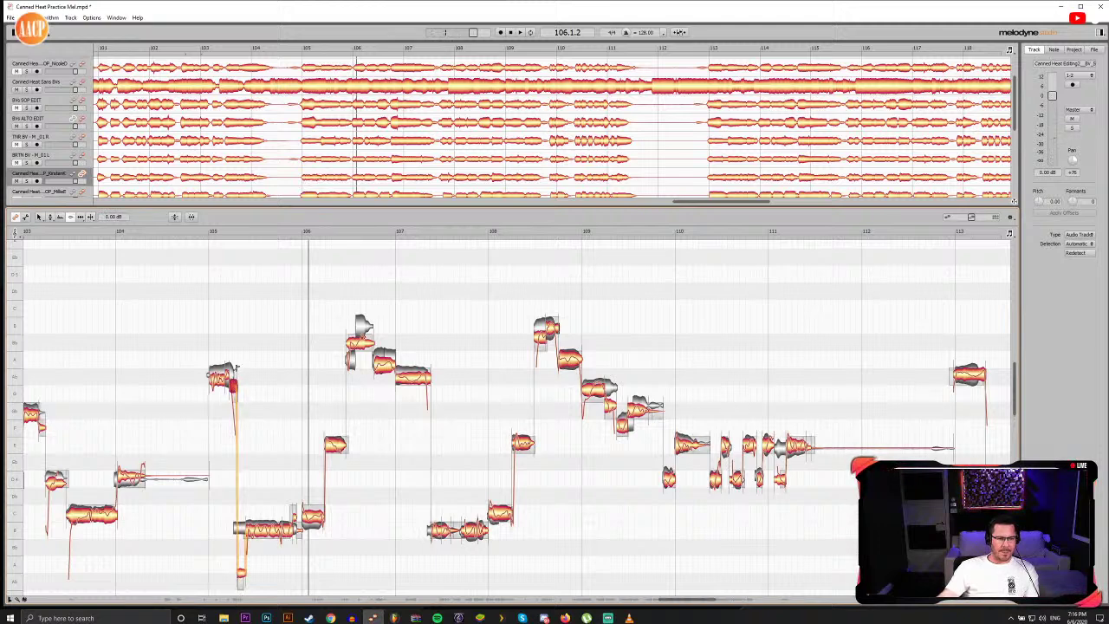
# Step: Split the highest note of bar 106, tuning its second half to B4 and the following note to A4
pyautogui.click(223, 232)
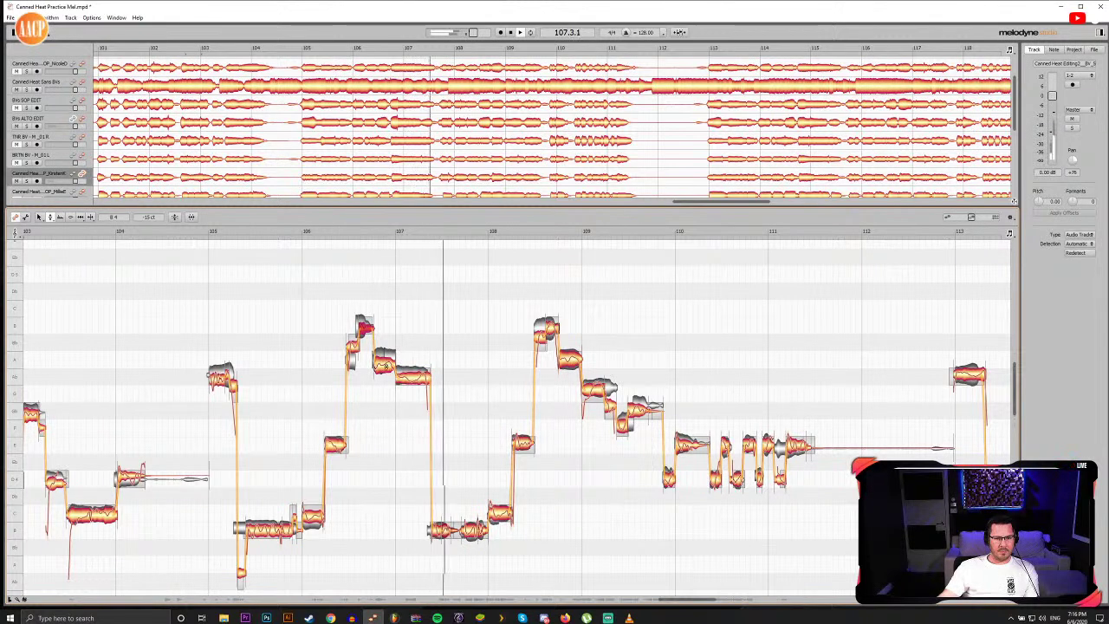
pyautogui.click(384, 362)
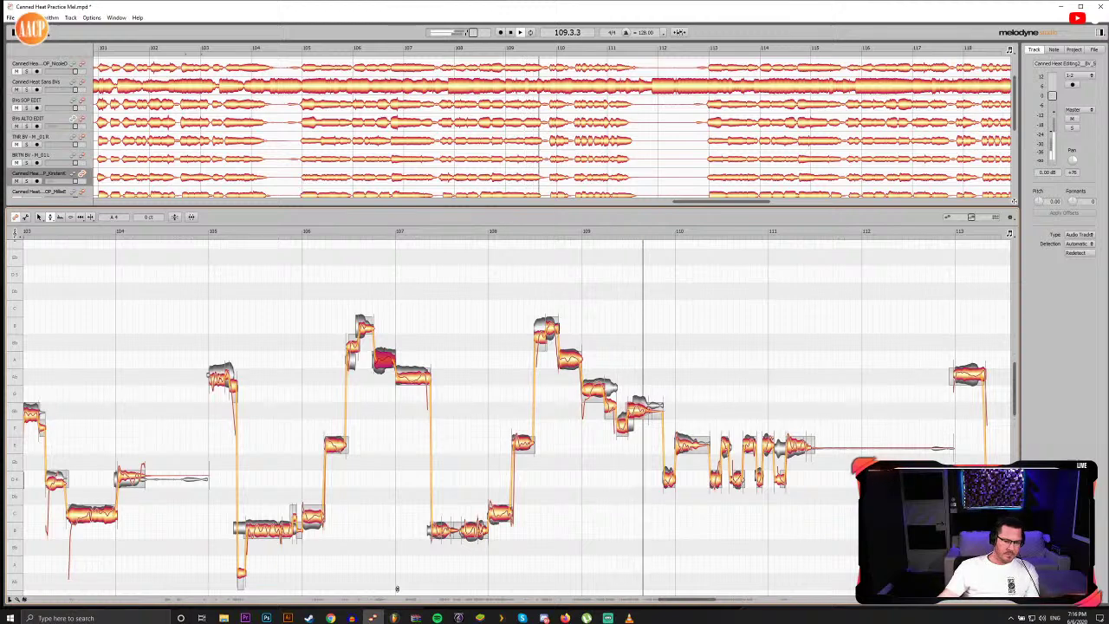
# Step: Audition the phrase starting at bar 113 and delete all of its notes through bar 119
pyautogui.moveTo(682, 599); pyautogui.dragTo(740, 599)
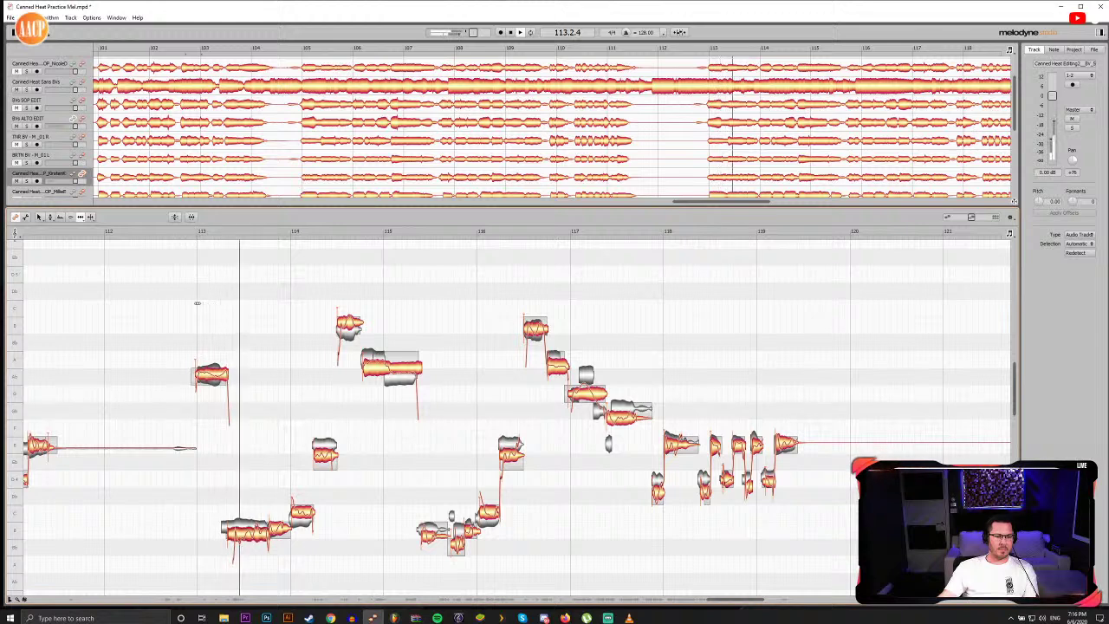
pyautogui.click(198, 233)
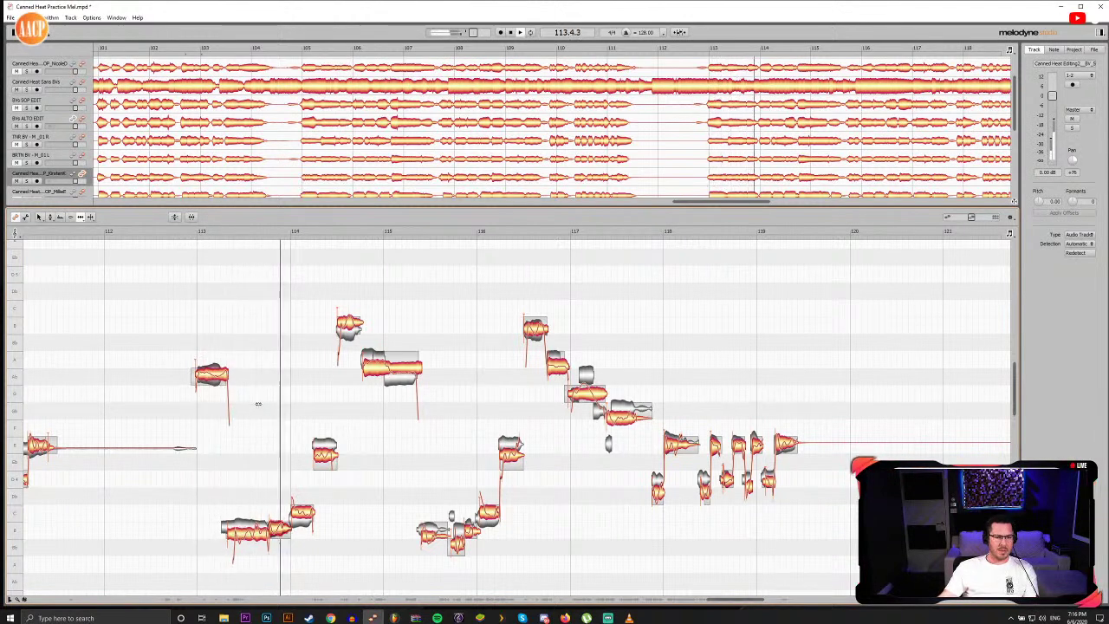
pyautogui.moveTo(214, 276); pyautogui.dragTo(810, 563)
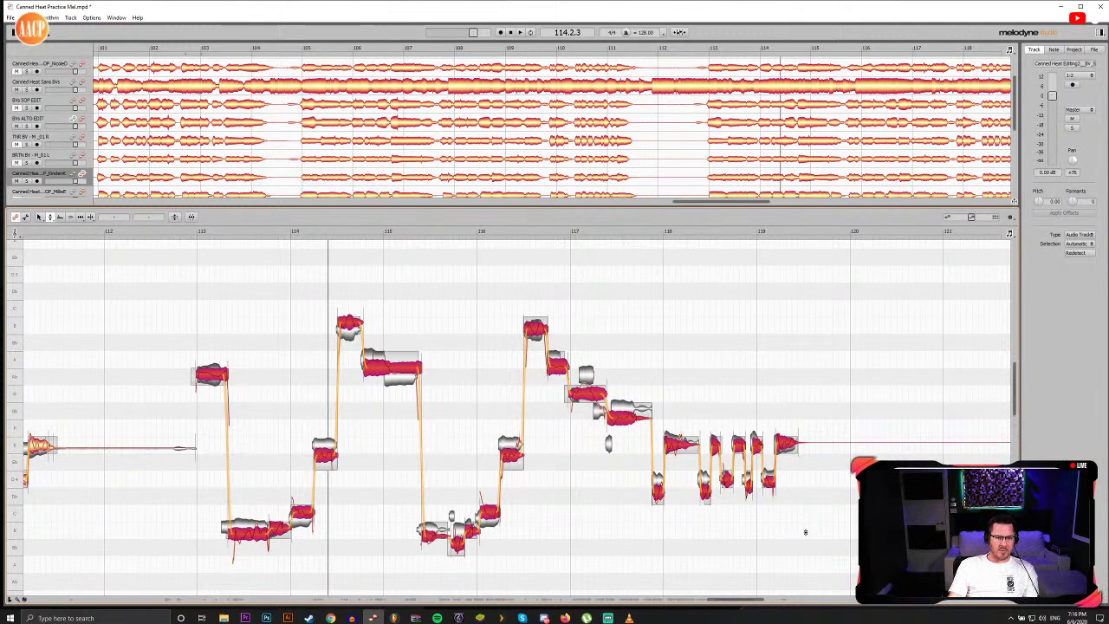
pyautogui.click(805, 532)
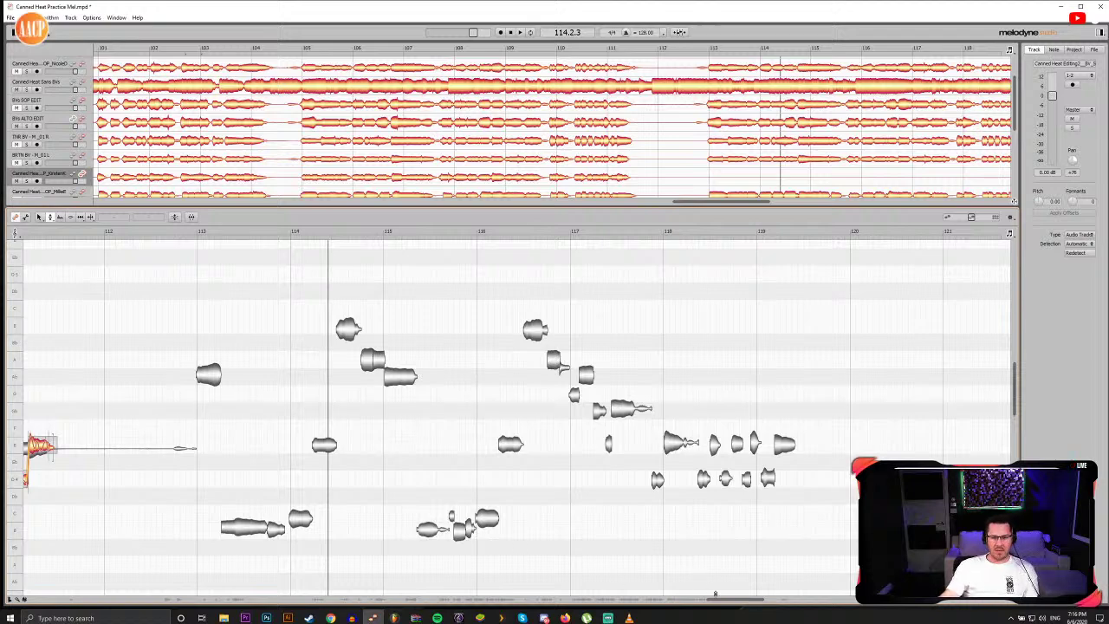
# Step: Audition the corrected phrase, copy its notes from bar 105 through bar 111, and try to paste them at bar 113
pyautogui.moveTo(708, 598); pyautogui.dragTo(676, 599)
pyautogui.doubleClick(519, 231)
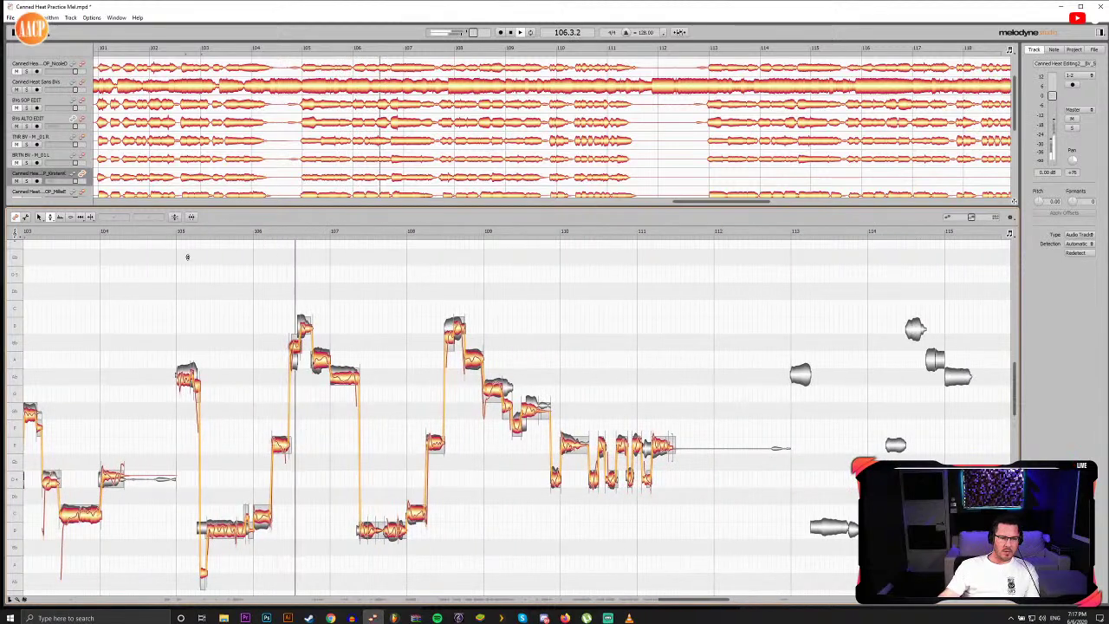
pyautogui.moveTo(177, 262); pyautogui.dragTo(708, 590)
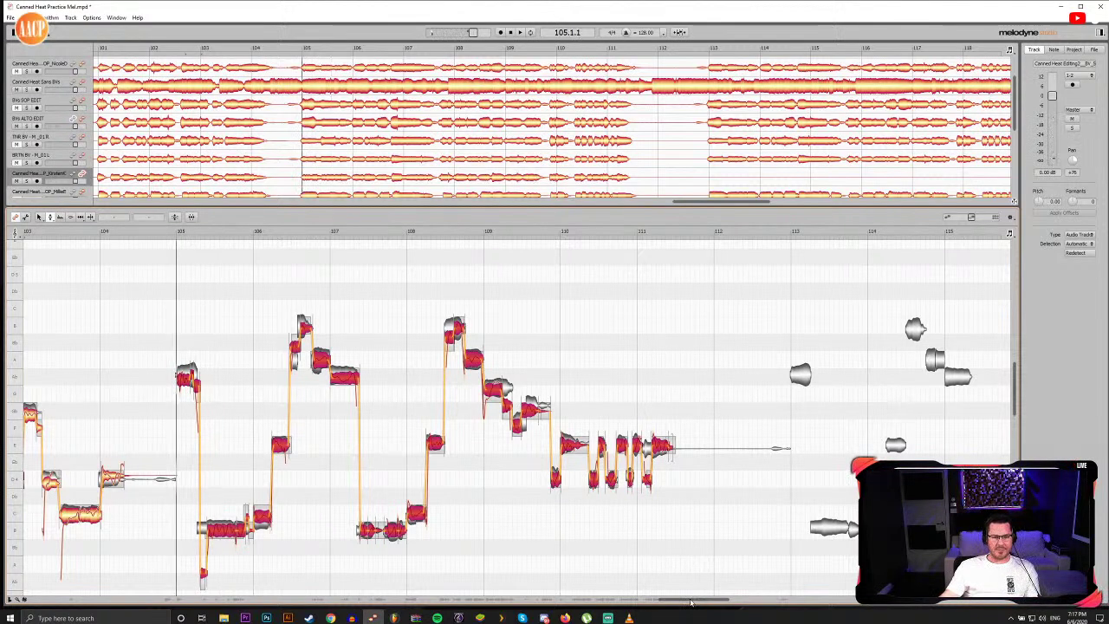
pyautogui.moveTo(691, 600); pyautogui.dragTo(722, 598)
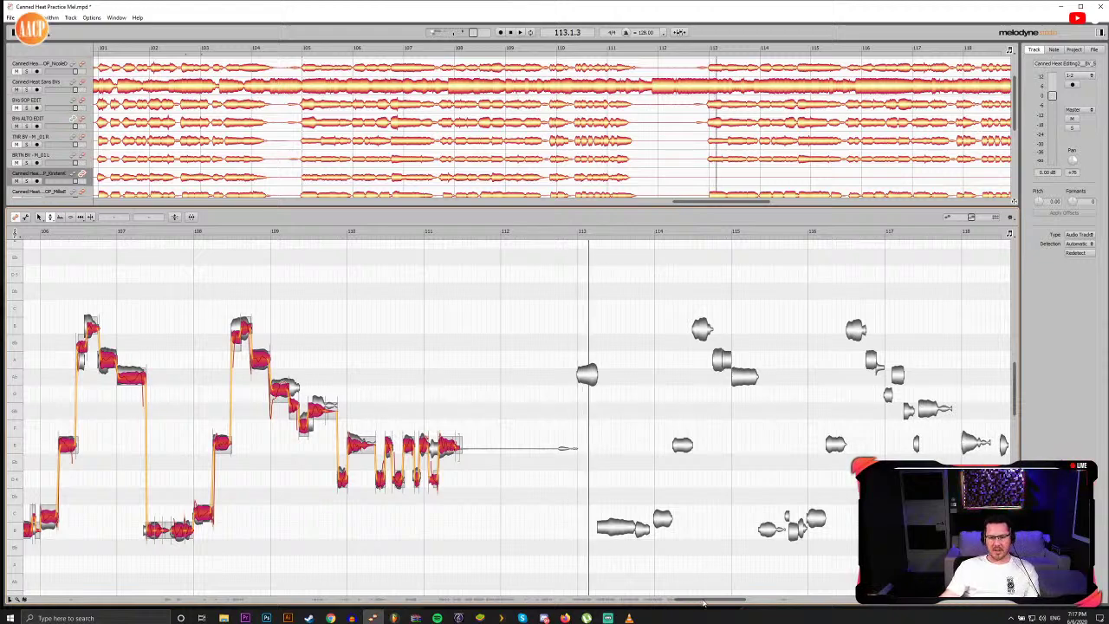
pyautogui.moveTo(703, 603)
pyautogui.mouseDown()
pyautogui.moveTo(648, 601)
pyautogui.moveTo(710, 599)
pyautogui.mouseUp()
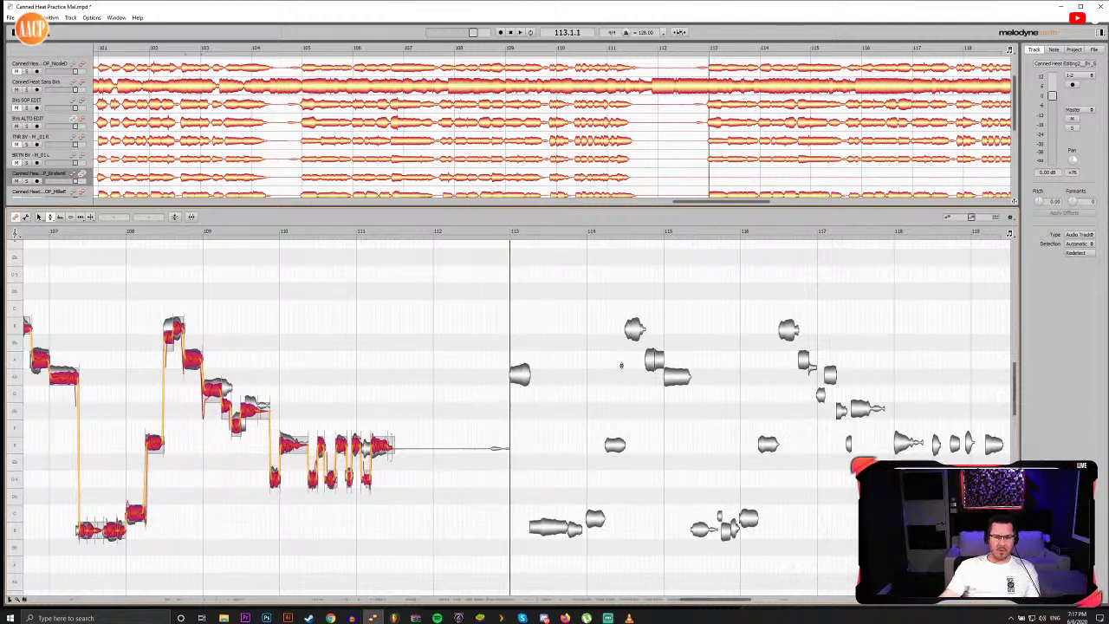
pyautogui.hotkey('ctrl', 'v')
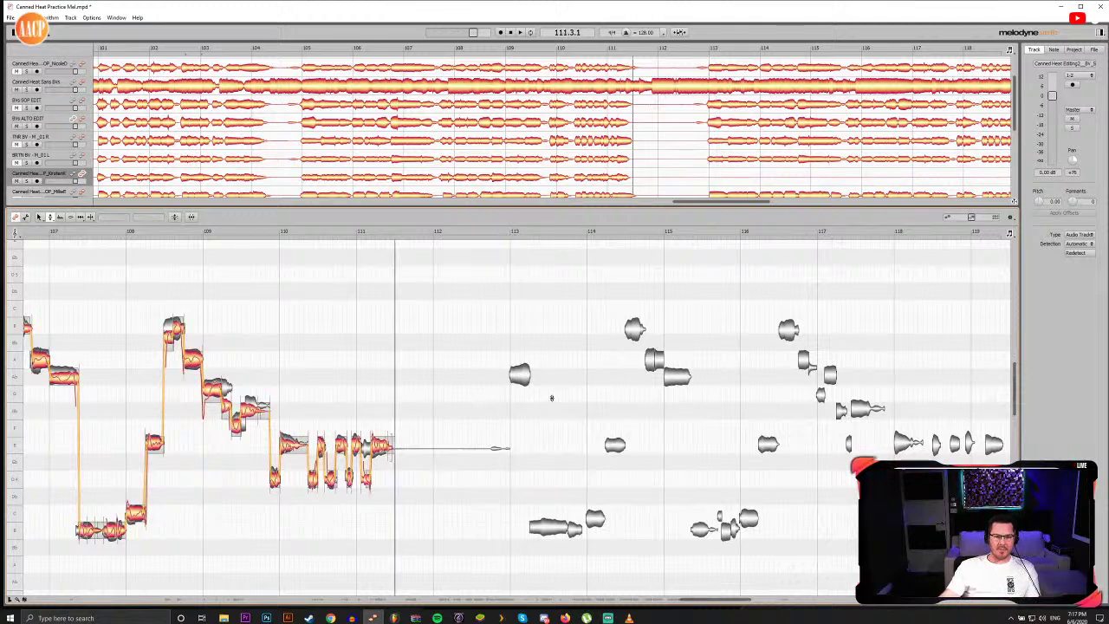
# Step: Paste the copied phrase with its first note starting exactly at bar 113
pyautogui.click(512, 236)
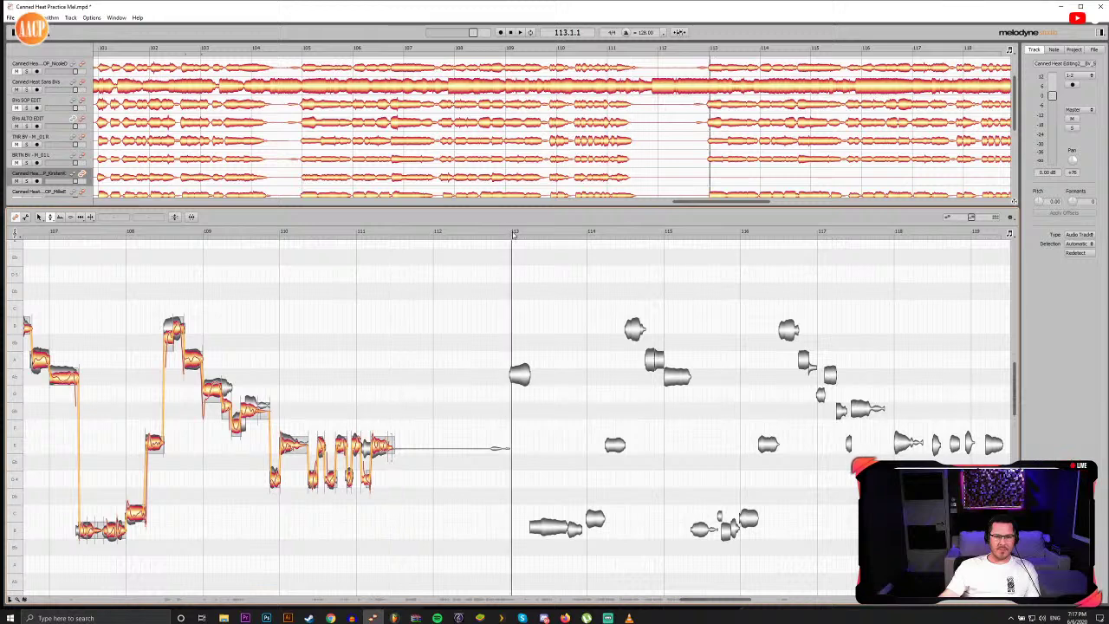
pyautogui.click(510, 235)
pyautogui.doubleClick(511, 234)
pyautogui.doubleClick(510, 234)
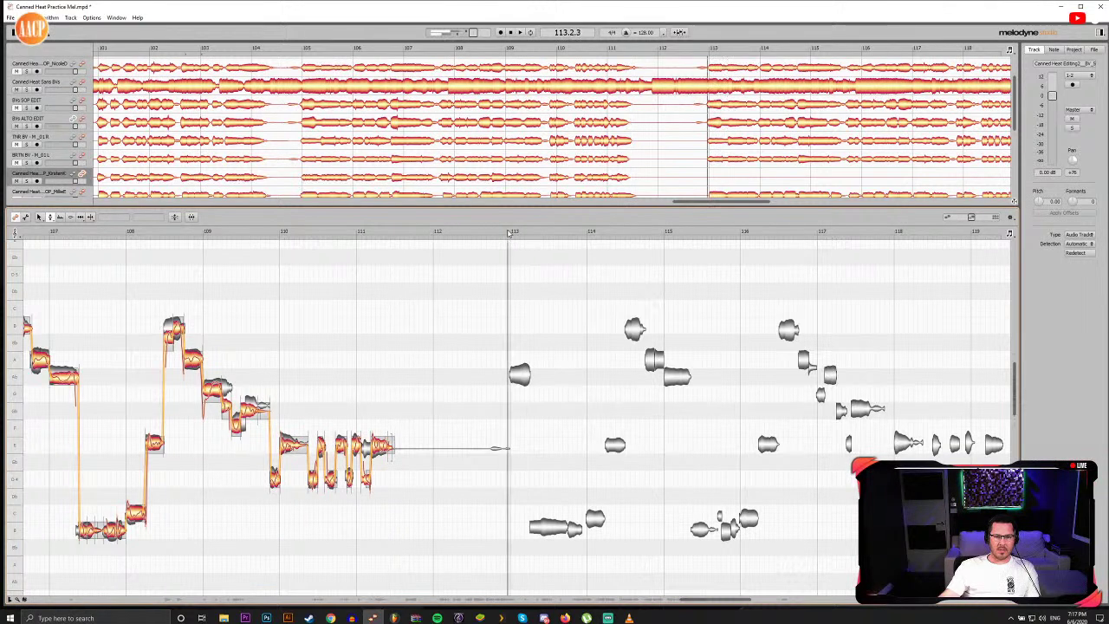
pyautogui.doubleClick(512, 233)
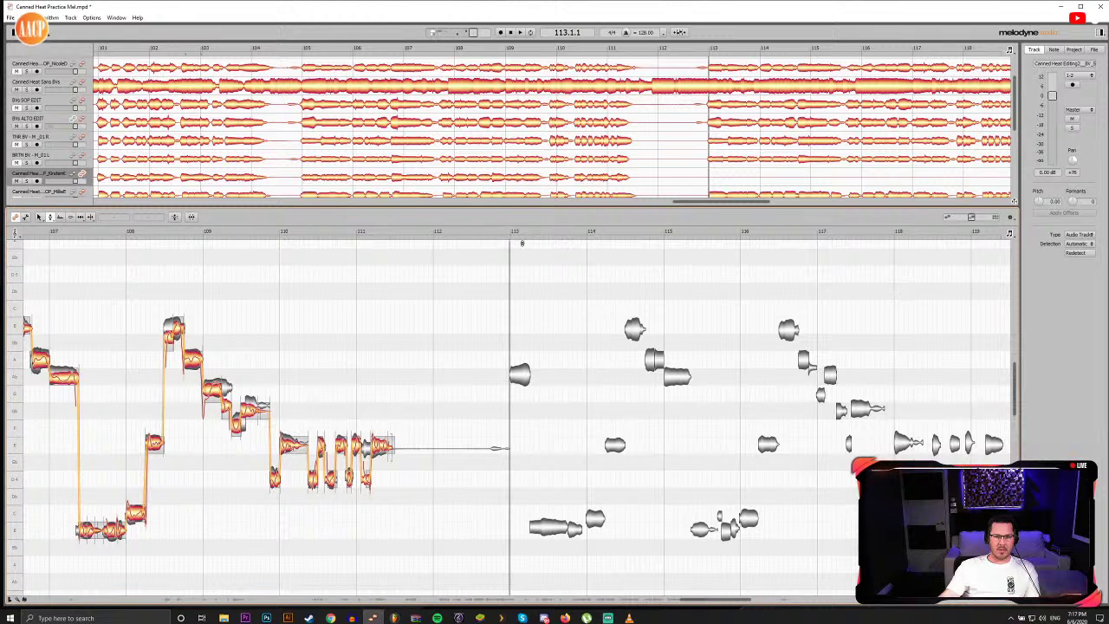
pyautogui.hotkey('ctrl', 'v')
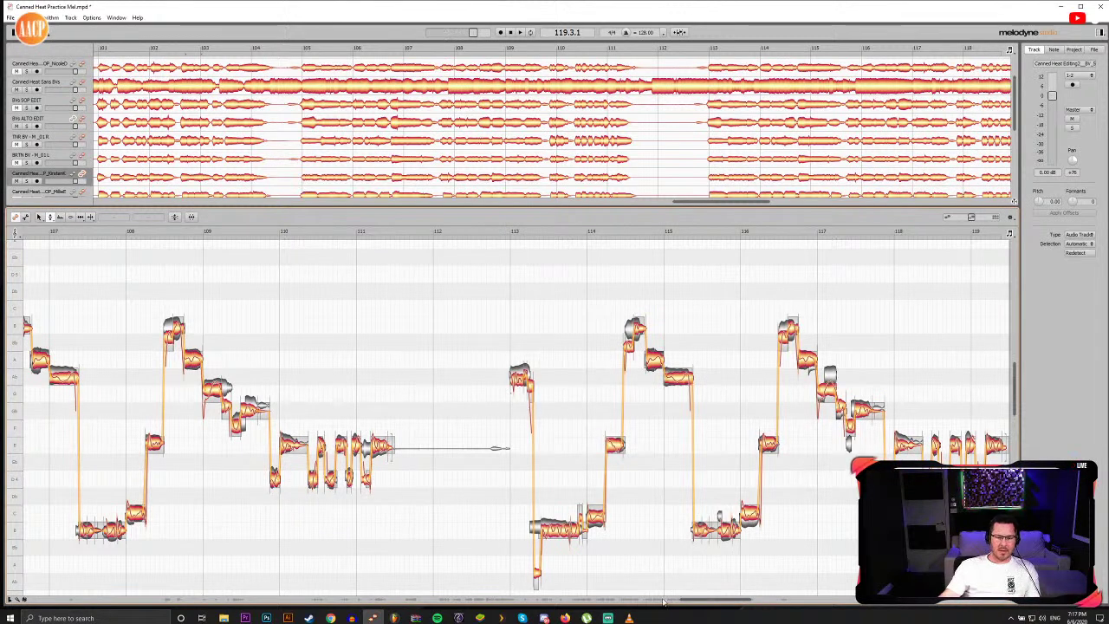
# Step: Audition the pasted phrase from bar 113 and select all of its notes through bar 119 with the Time tool
pyautogui.hscroll(4, 659, 522)
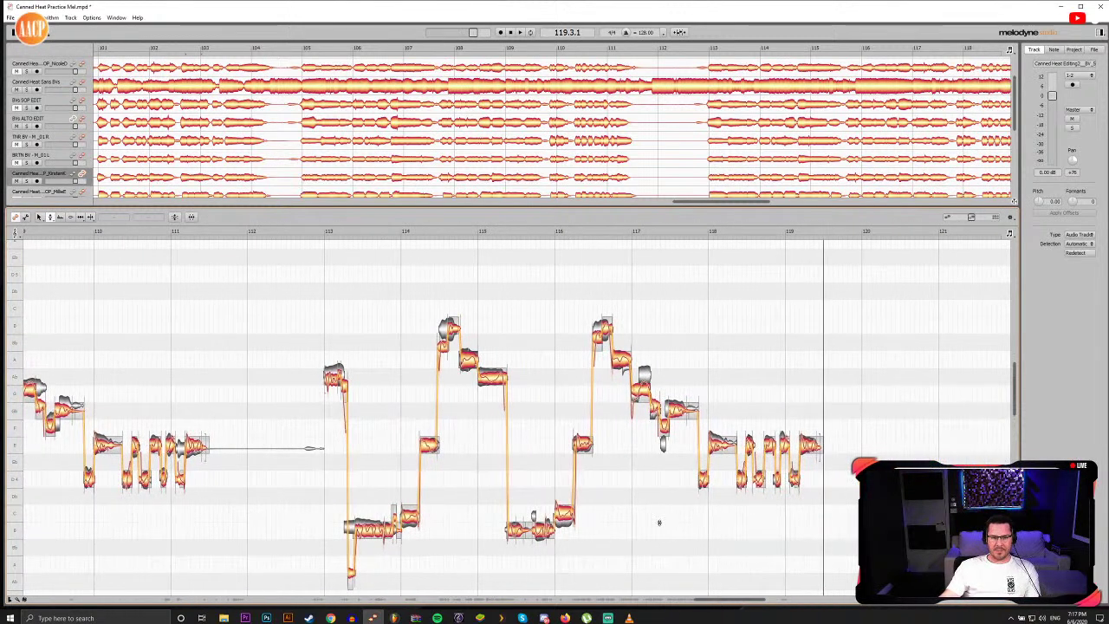
pyautogui.click(316, 233)
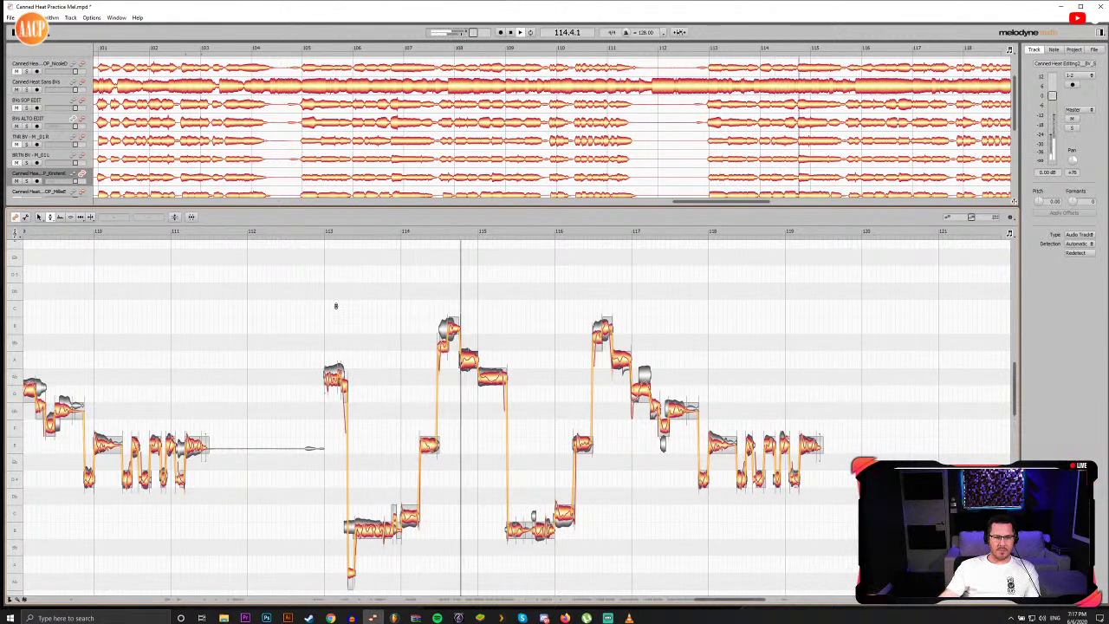
pyautogui.moveTo(330, 276); pyautogui.dragTo(869, 594)
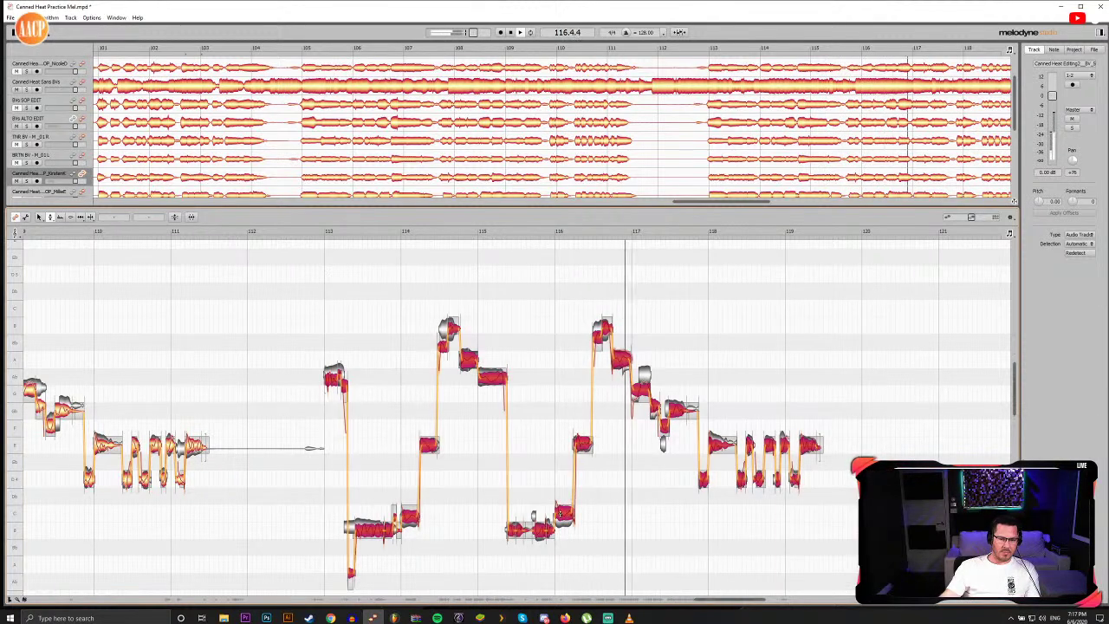
pyautogui.press('F4')
pyautogui.press('super')
pyautogui.press('super')
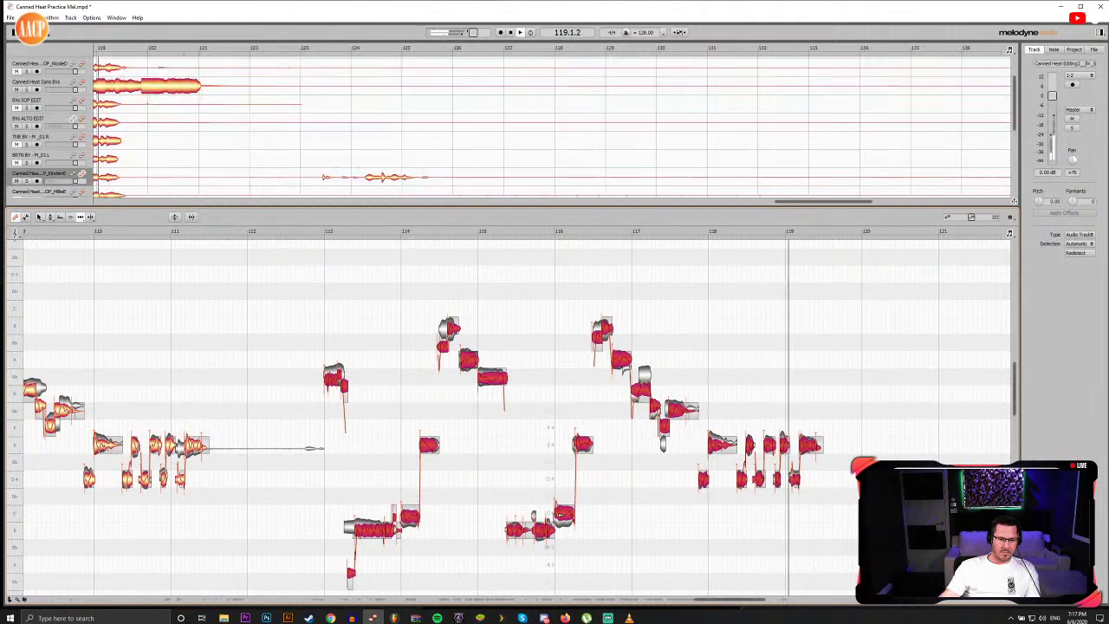
pyautogui.click(330, 232)
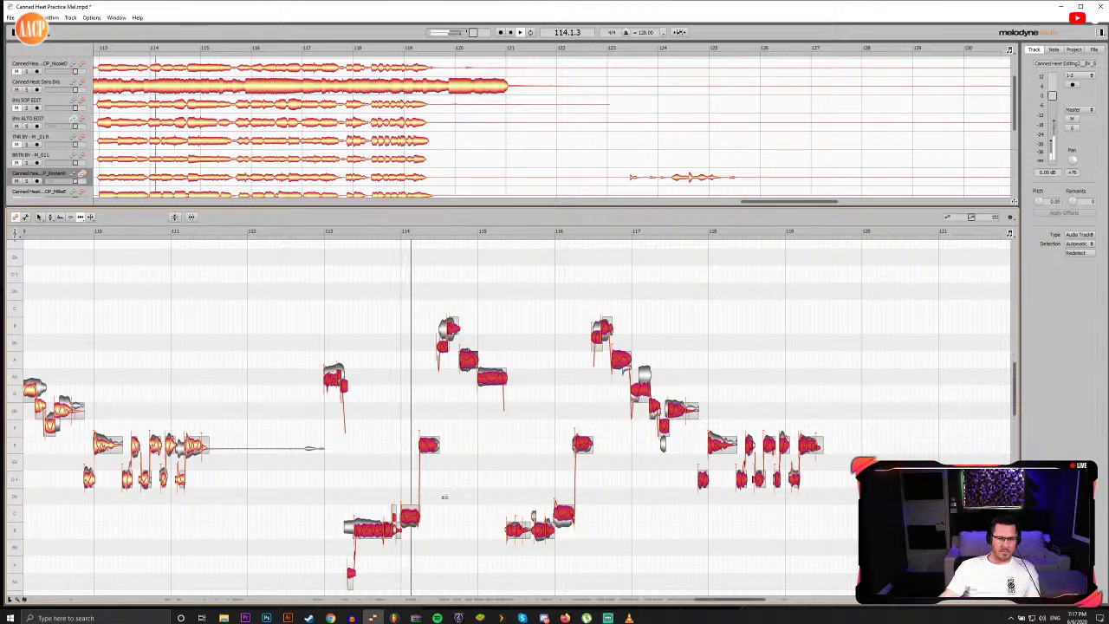
pyautogui.press('space')
# Step: Return to the start of the song and try to move the edited backing vocal track below the next soprano track
pyautogui.moveTo(701, 601); pyautogui.dragTo(71, 564)
pyautogui.click(292, 233)
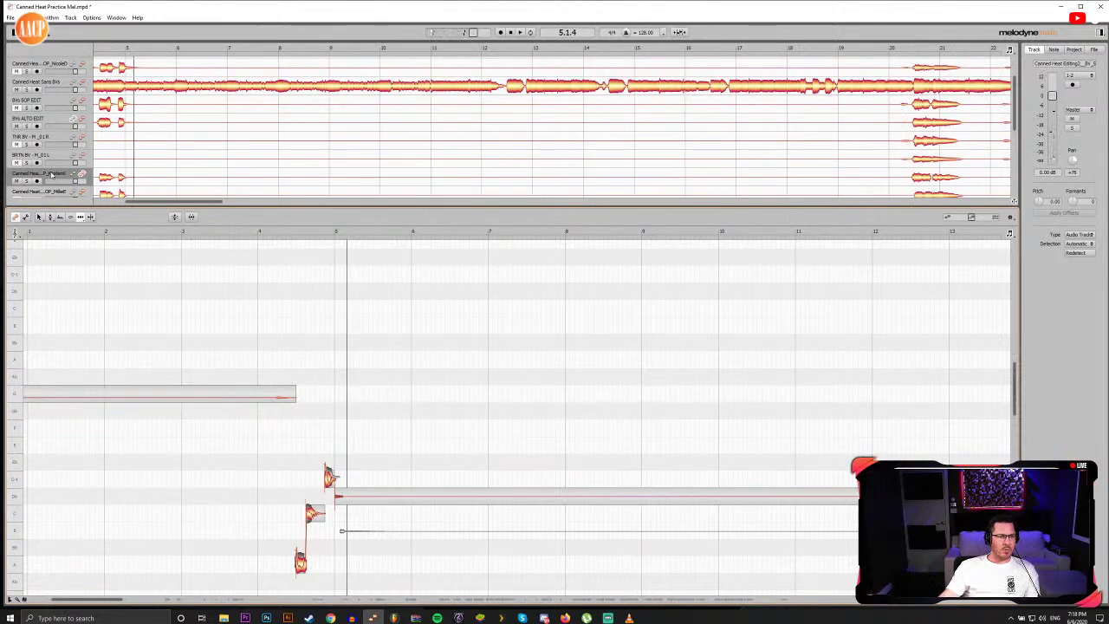
pyautogui.moveTo(49, 175); pyautogui.dragTo(53, 199)
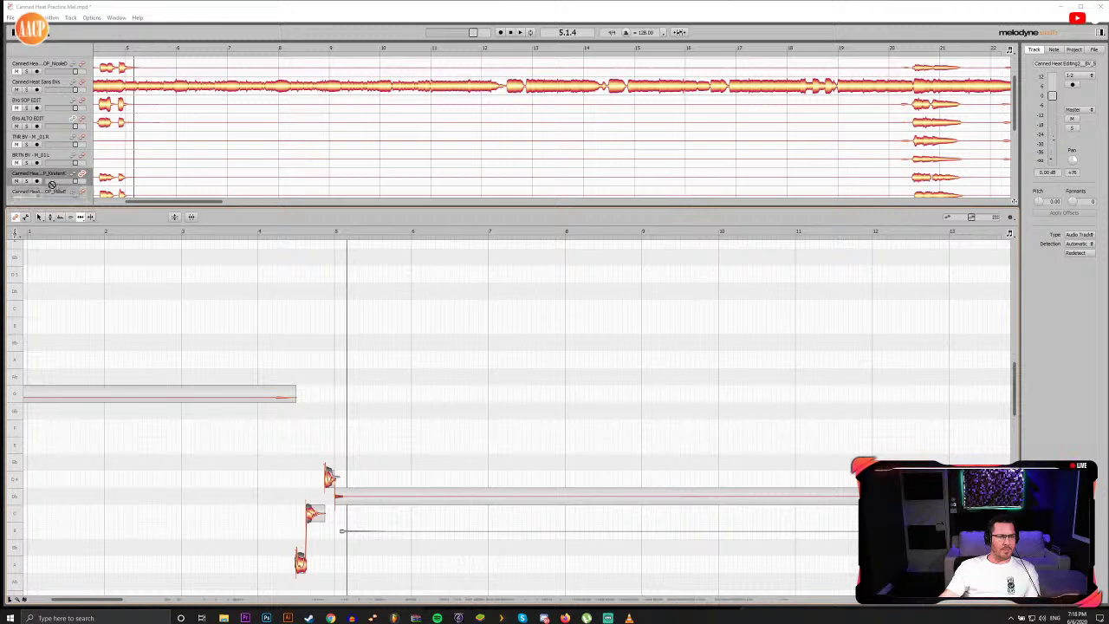
pyautogui.scroll(-1, 52, 177)
pyautogui.rightClick(55, 166)
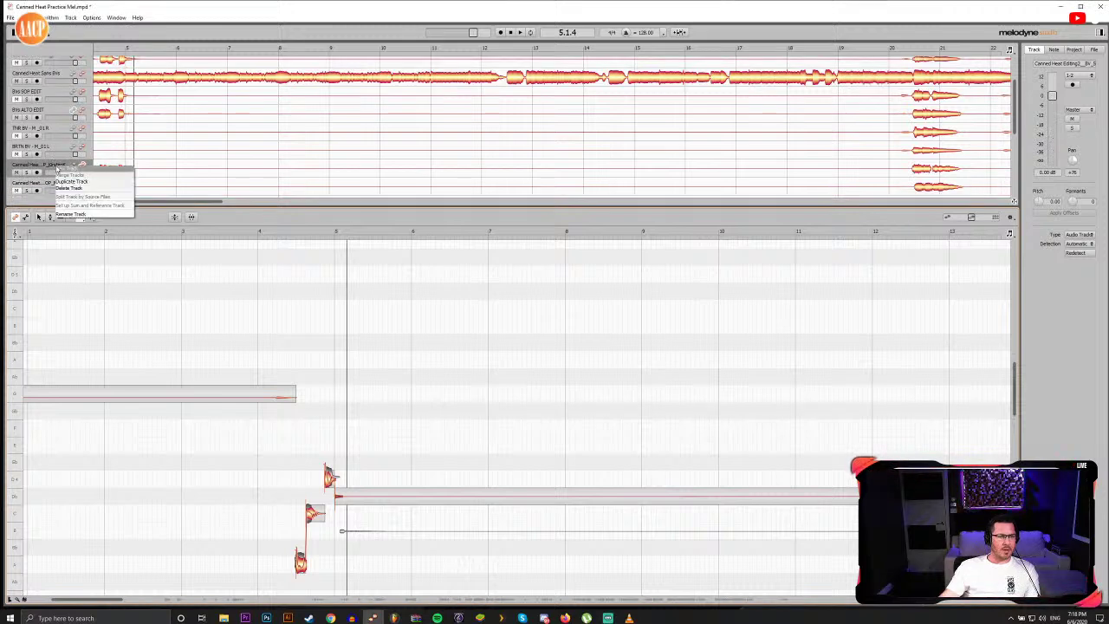
pyautogui.click(73, 214)
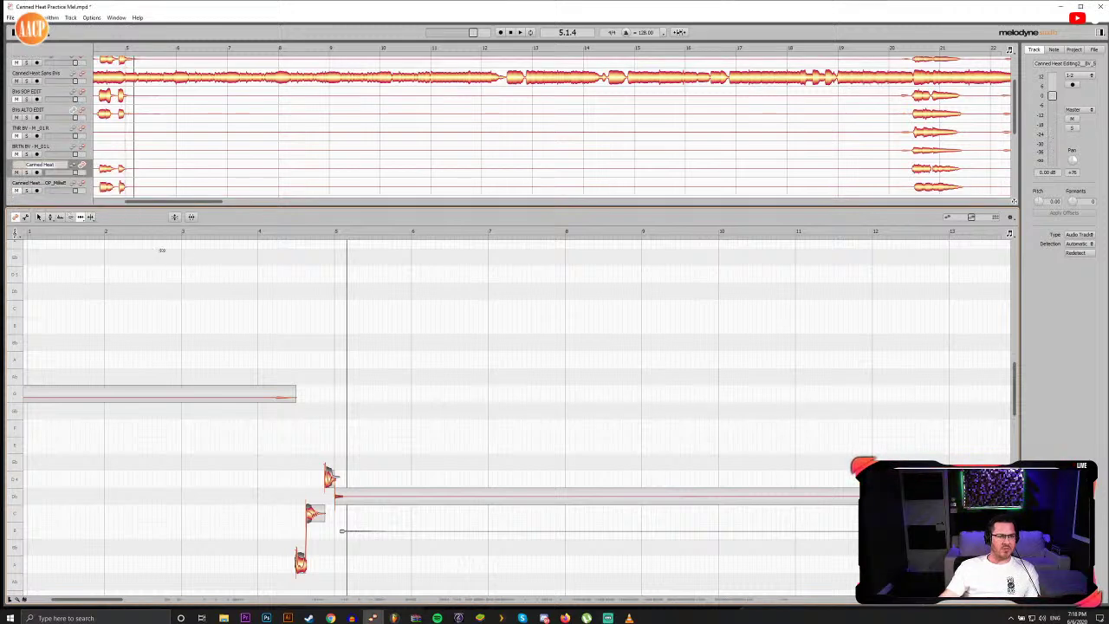
pyautogui.click(52, 171)
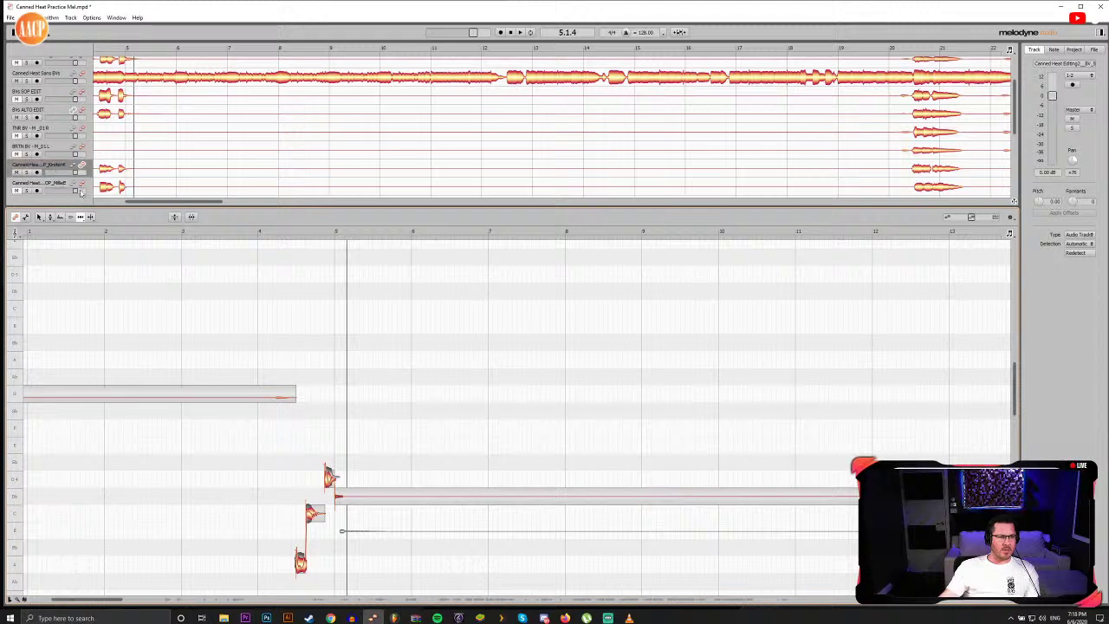
pyautogui.rightClick(58, 169)
pyautogui.click(70, 214)
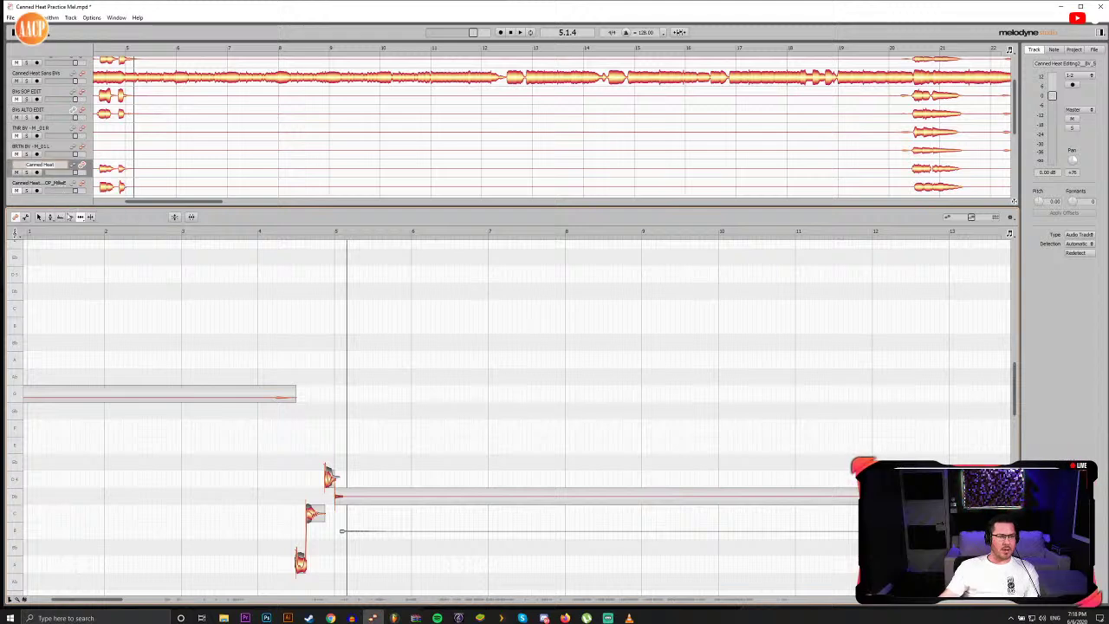
# Step: Add a new empty track below the edited backing vocal track
pyautogui.click(49, 164)
pyautogui.rightClick(49, 164)
pyautogui.click(60, 166)
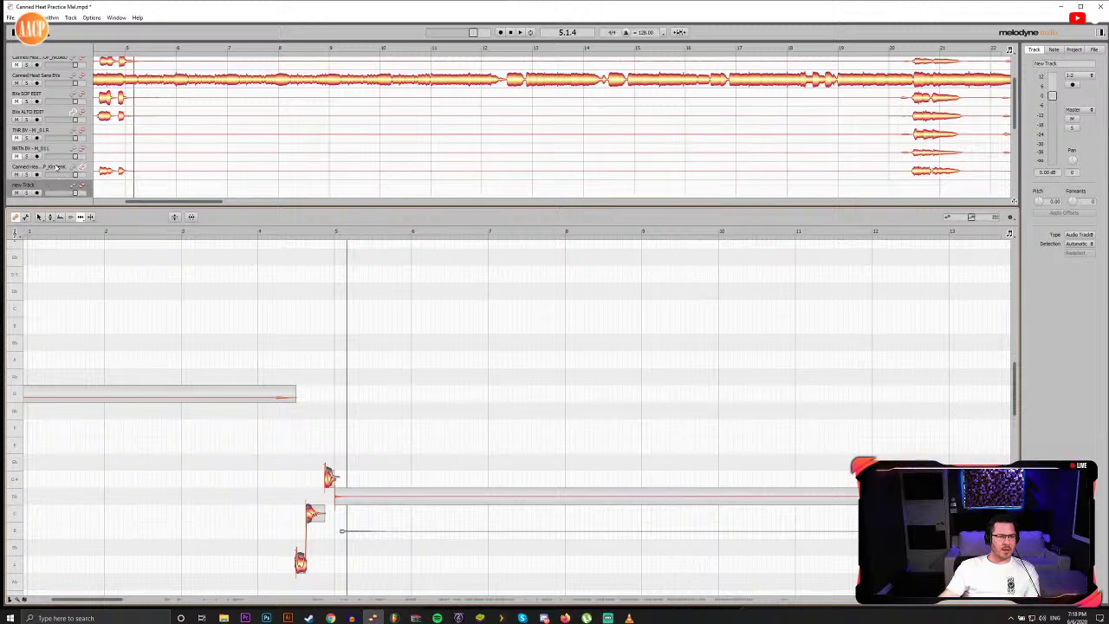
# Step: Rename the edited backing vocal track by replacing SOP with Alto in its name
pyautogui.rightClick(57, 167)
pyautogui.rightClick(50, 167)
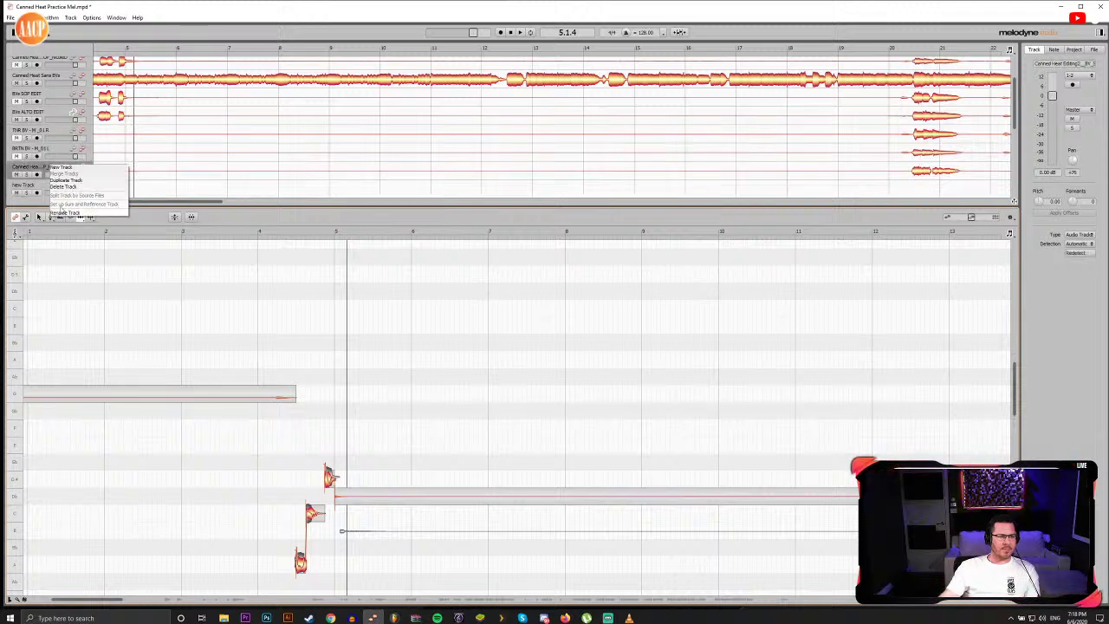
pyautogui.click(65, 212)
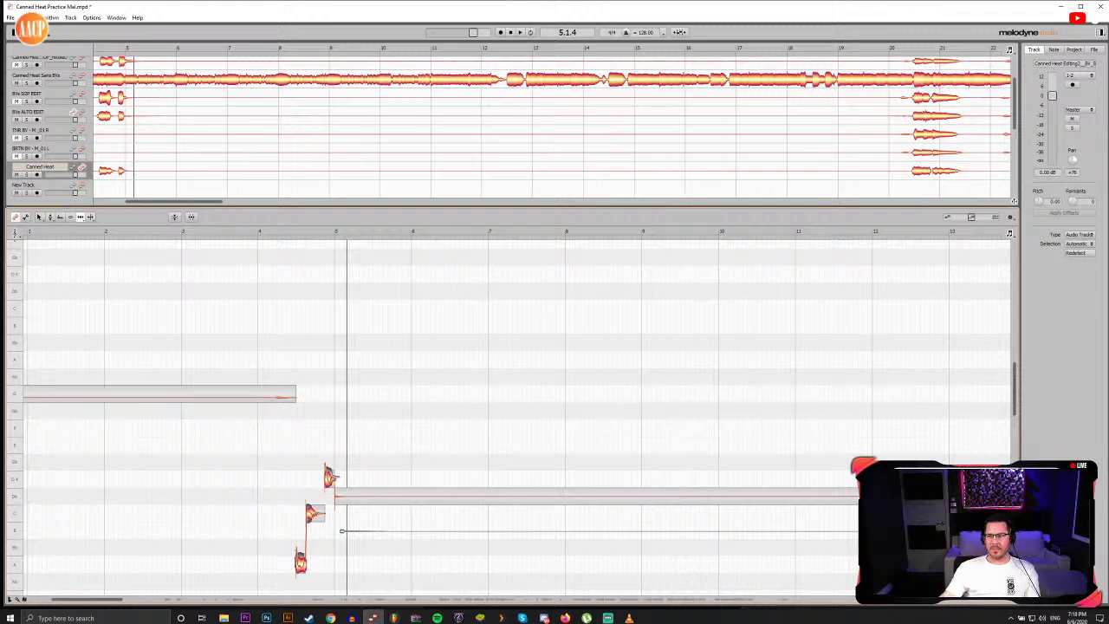
pyautogui.click(1047, 64)
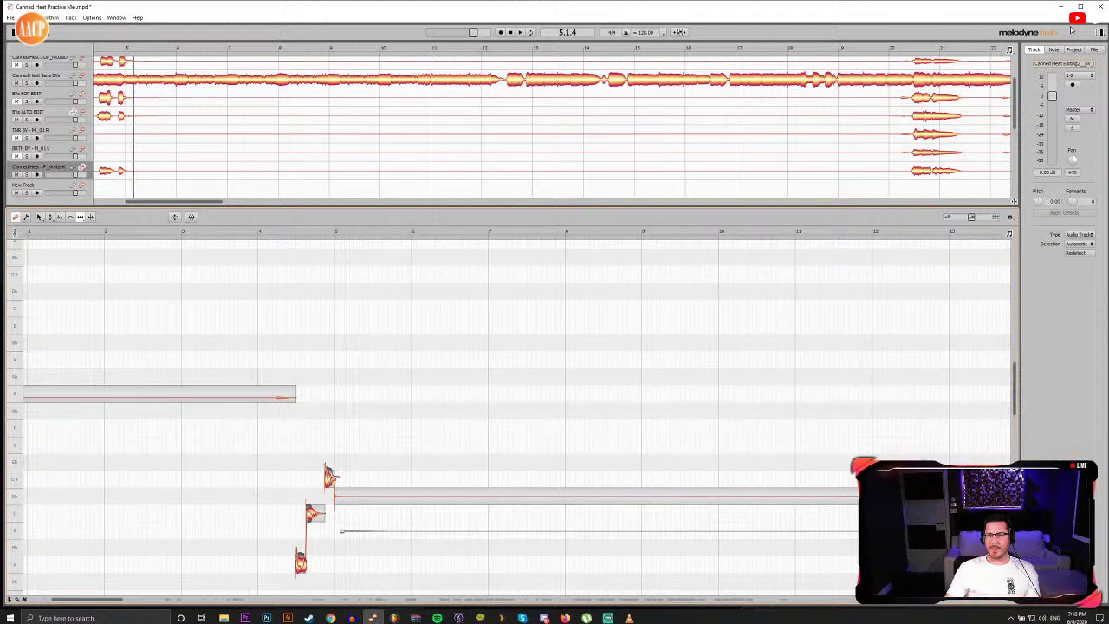
pyautogui.press('Right')
pyautogui.press('Right')
pyautogui.press('Right')
pyautogui.press('Right')
pyautogui.press('Right')
pyautogui.press('Right')
pyautogui.press('Right')
pyautogui.press('Right')
pyautogui.press('Right')
pyautogui.press('Right')
pyautogui.press('Right')
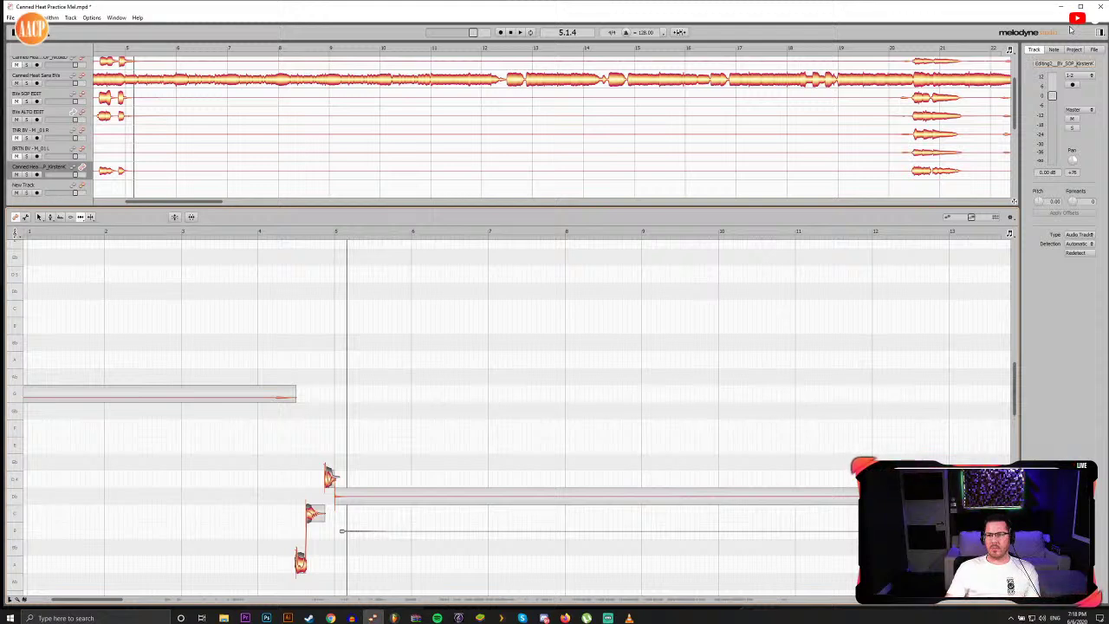
pyautogui.press('BackSpace')
pyautogui.press('BackSpace')
pyautogui.press('BackSpace')
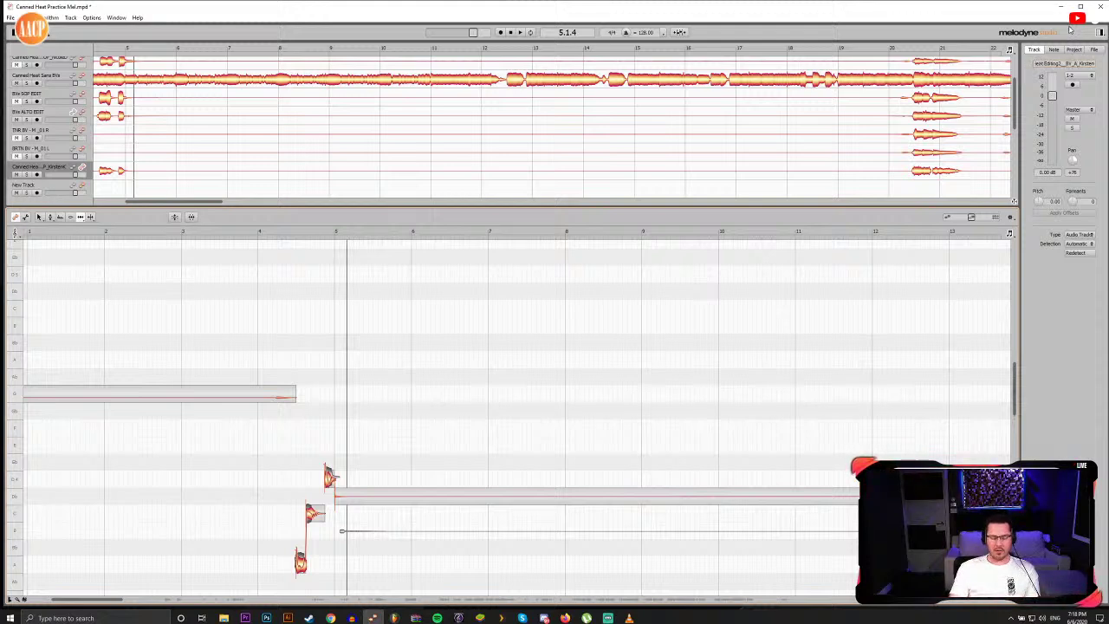
pyautogui.write('Alto')
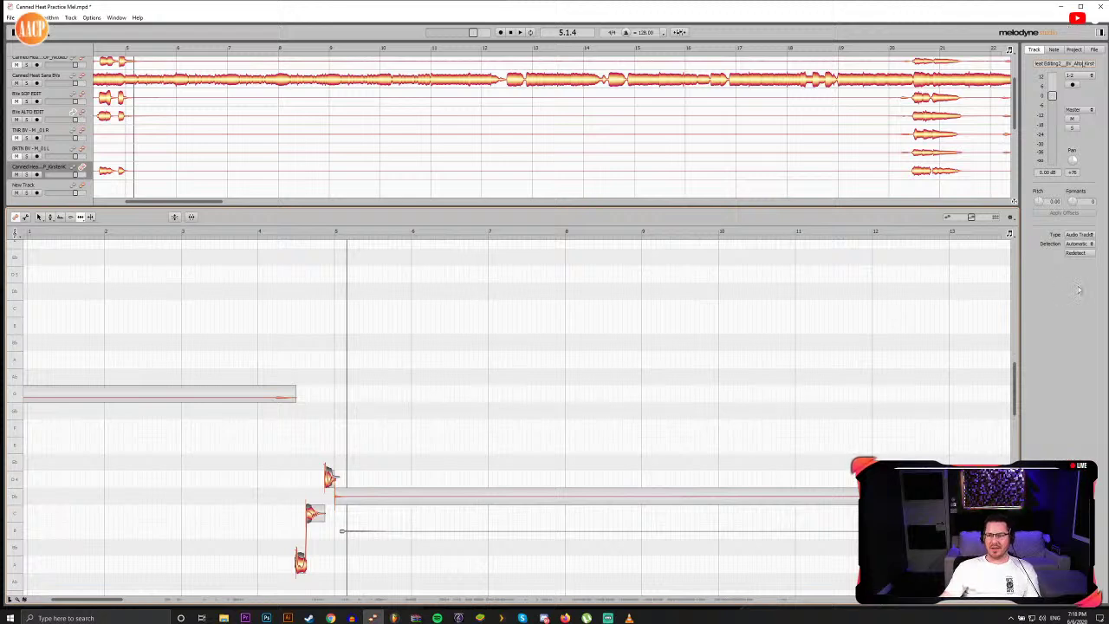
pyautogui.press('Return')
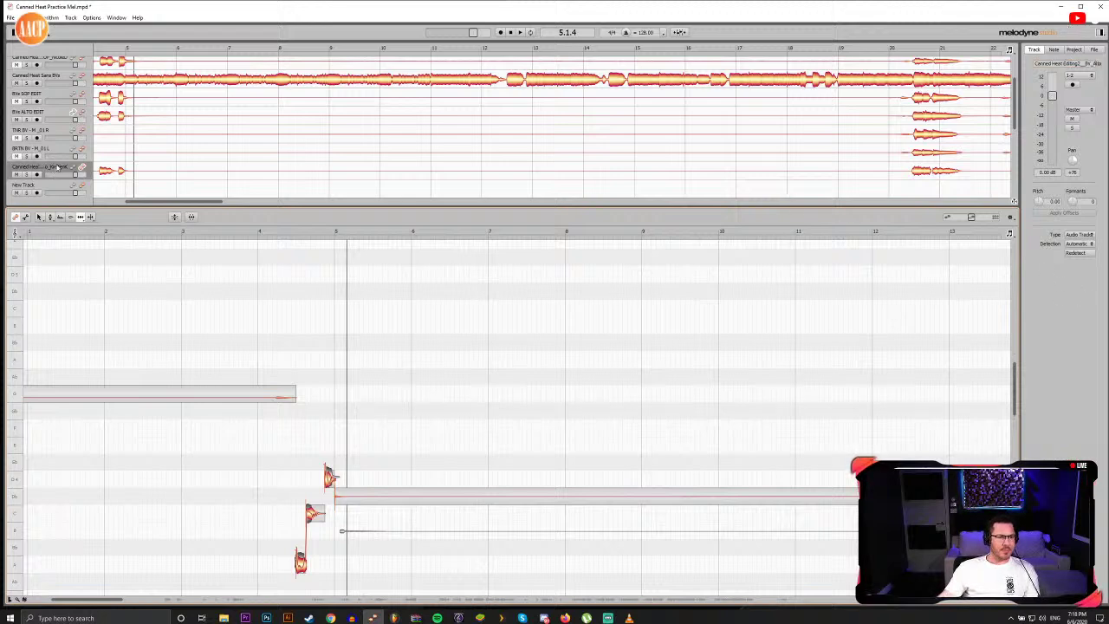
# Step: Delete the empty new track below the renamed alto track
pyautogui.scroll(-1, 57, 175)
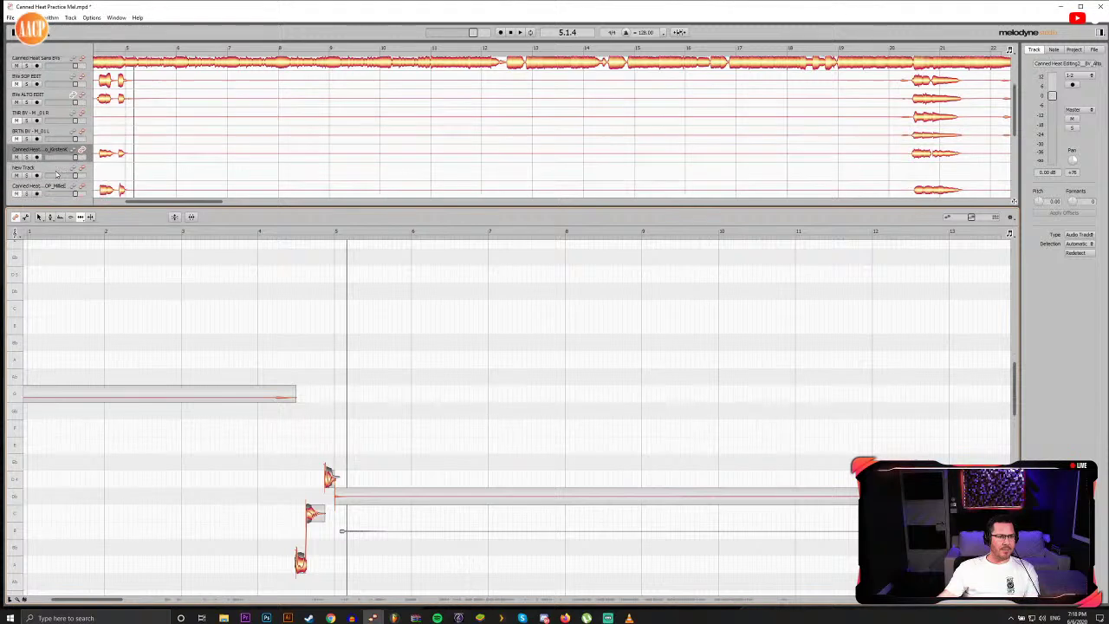
pyautogui.scroll(-2, 57, 175)
pyautogui.click(52, 142)
pyautogui.rightClick(52, 142)
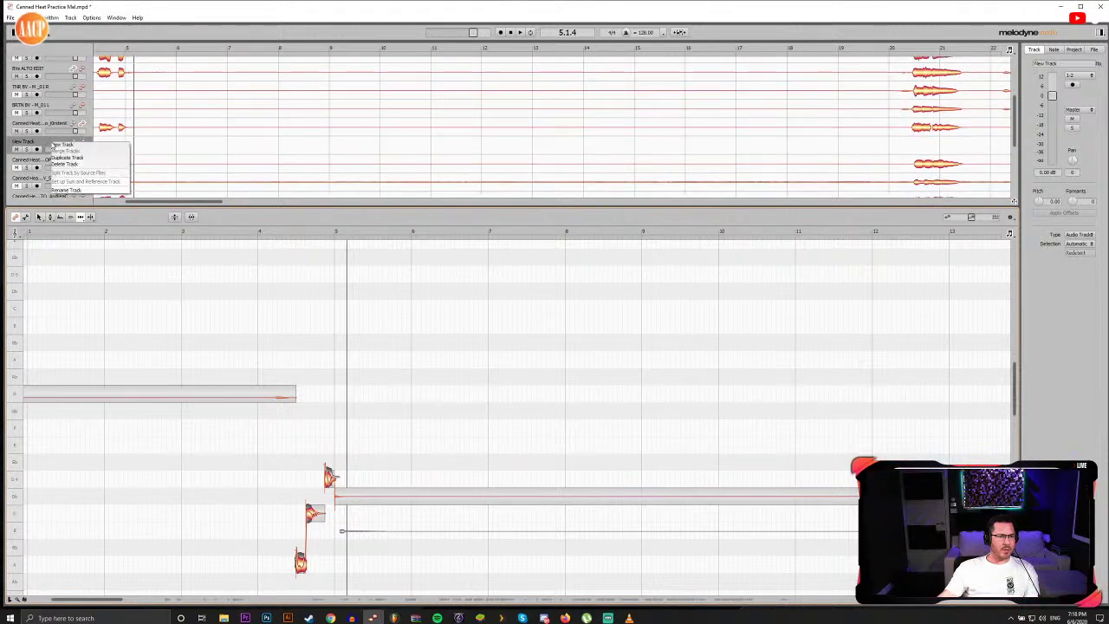
pyautogui.click(57, 163)
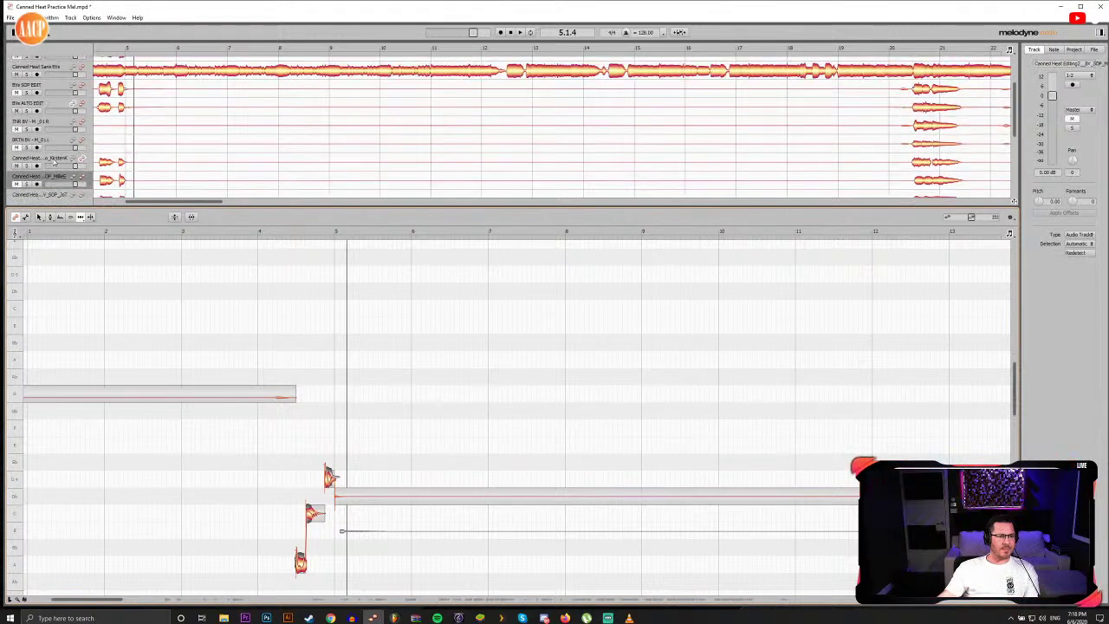
# Step: Reorder the track list so that the first soprano track below the renamed alto track sits directly above it
pyautogui.scroll(-4, 55, 161)
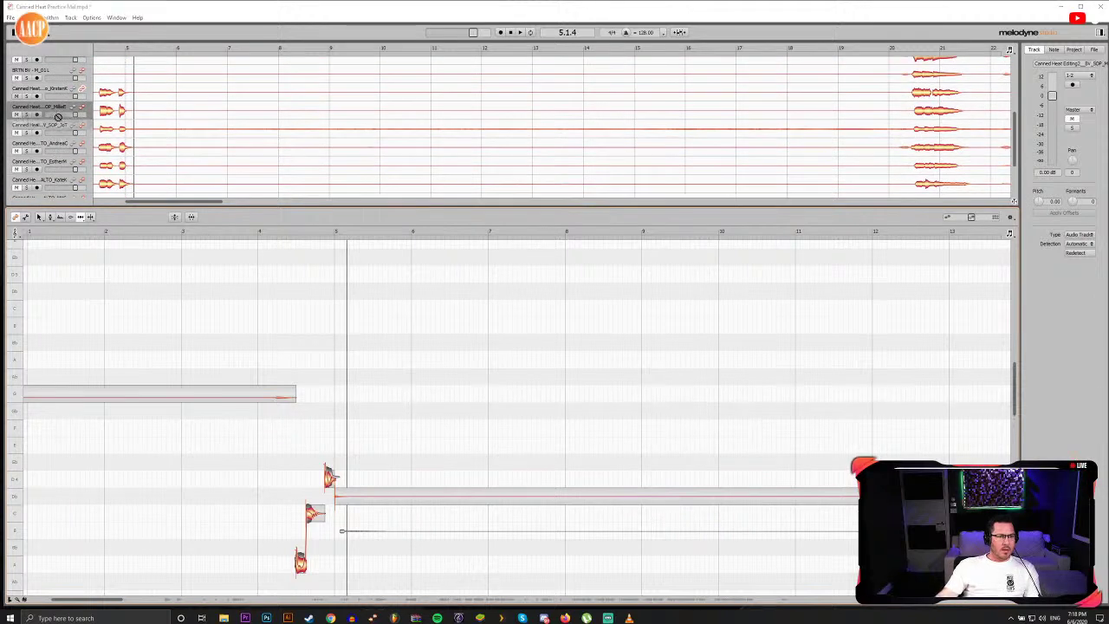
pyautogui.moveTo(57, 116); pyautogui.dragTo(60, 142)
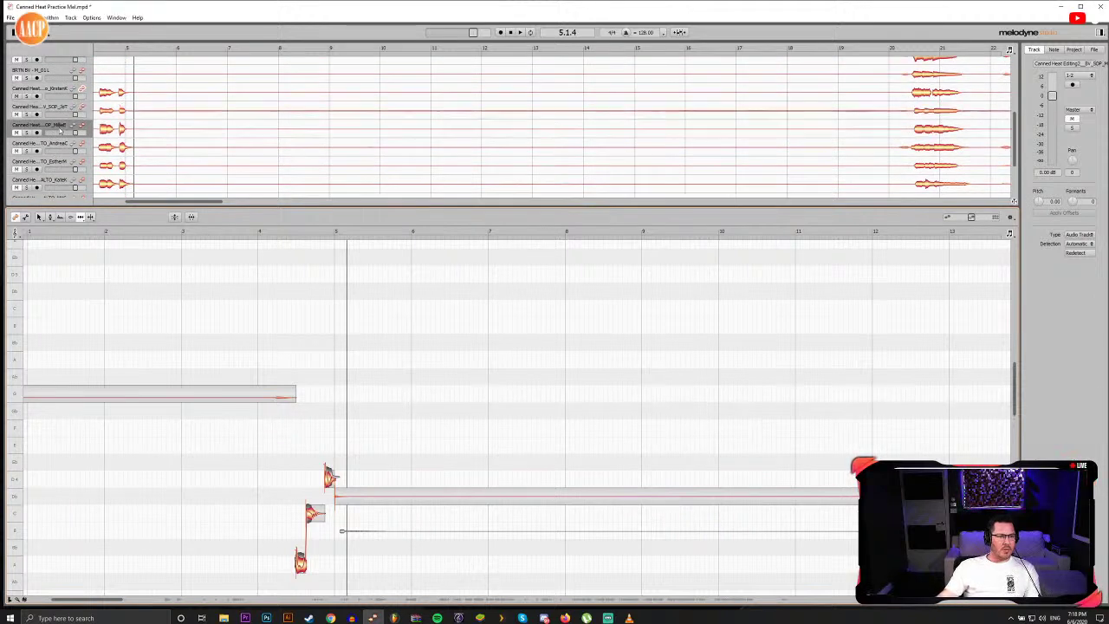
pyautogui.click(57, 90)
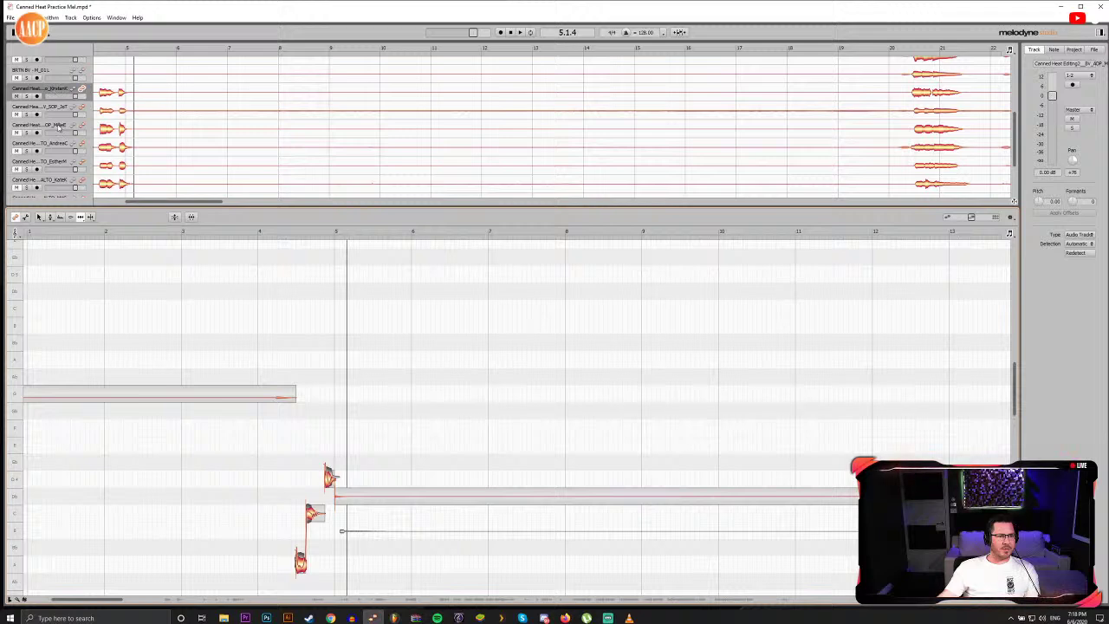
pyautogui.moveTo(58, 127)
pyautogui.mouseDown()
pyautogui.moveTo(59, 97)
pyautogui.moveTo(61, 110)
pyautogui.mouseUp()
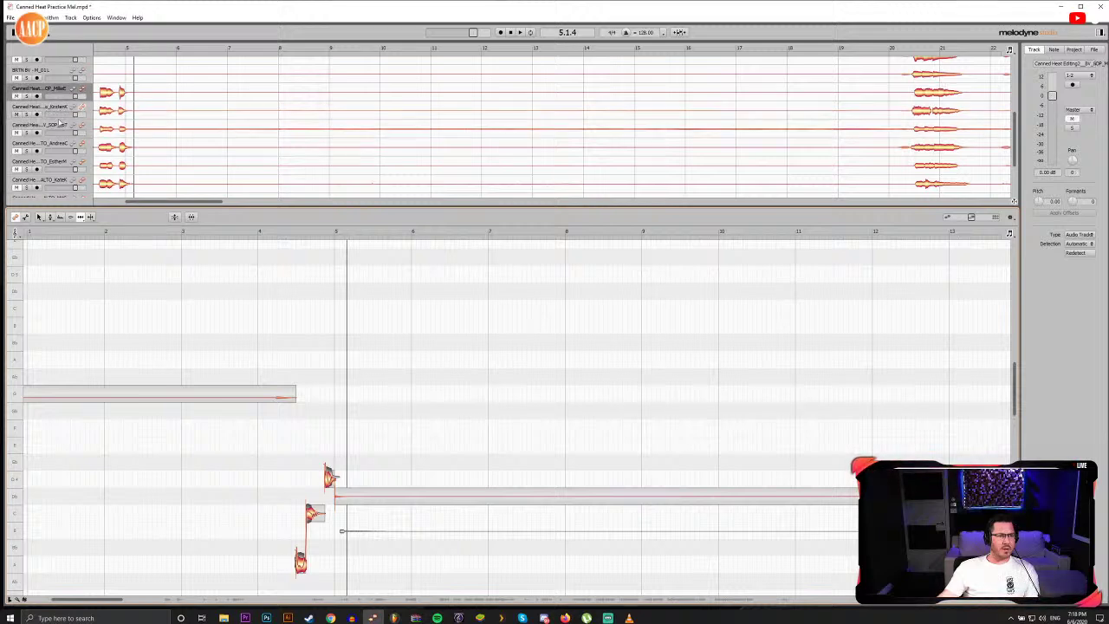
# Step: Move the renamed alto track below the second soprano track and select that soprano track
pyautogui.click(58, 109)
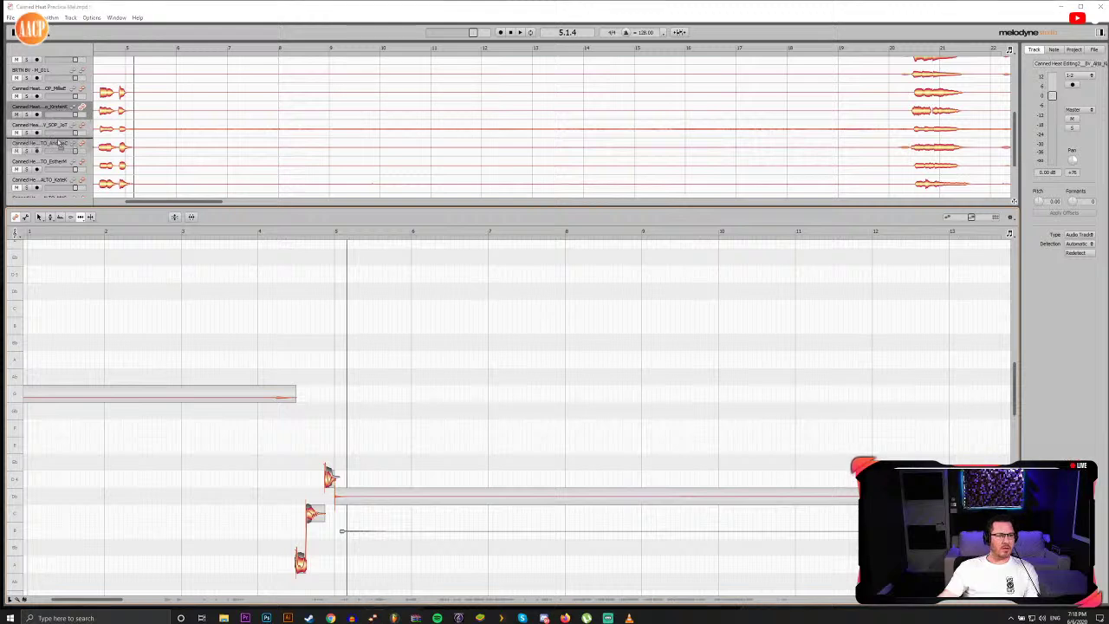
pyautogui.moveTo(58, 109); pyautogui.dragTo(58, 142)
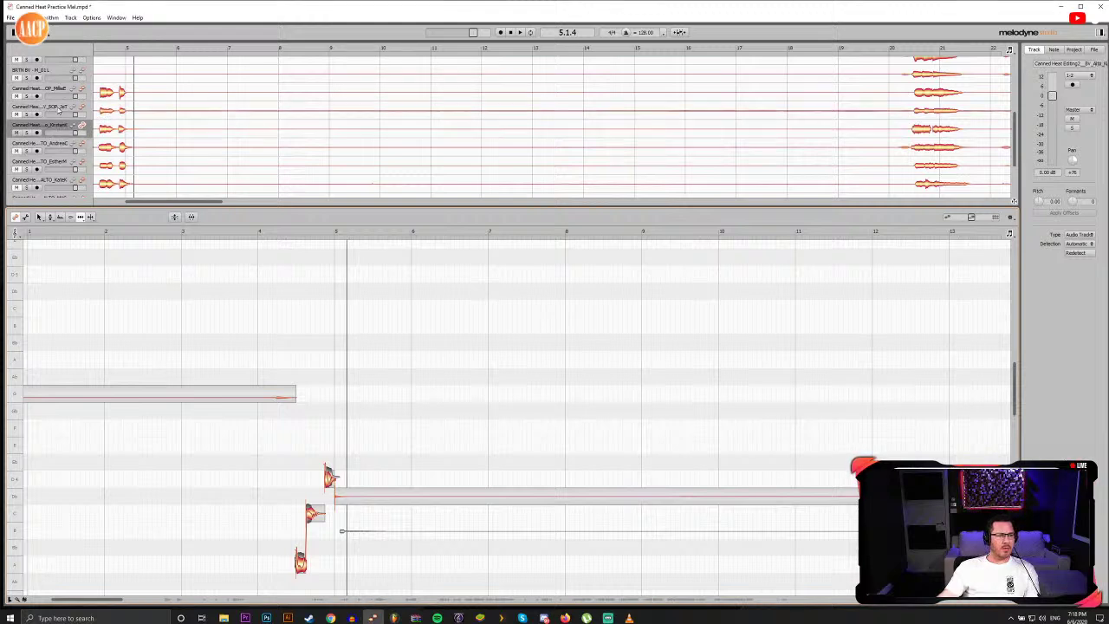
pyautogui.click(59, 108)
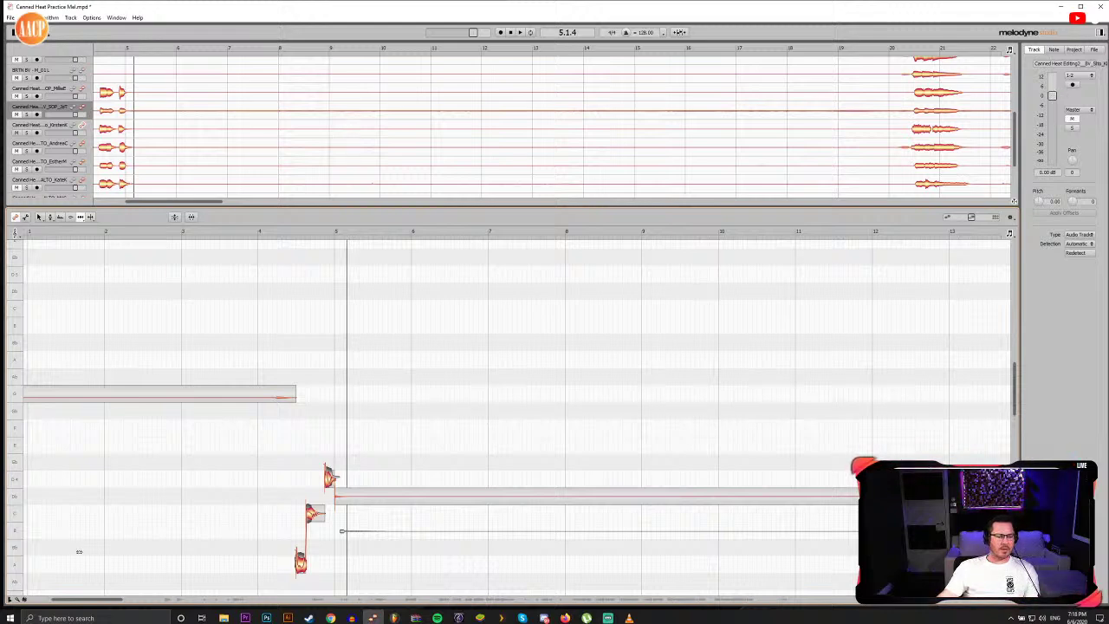
pyautogui.moveTo(77, 602); pyautogui.dragTo(77, 602)
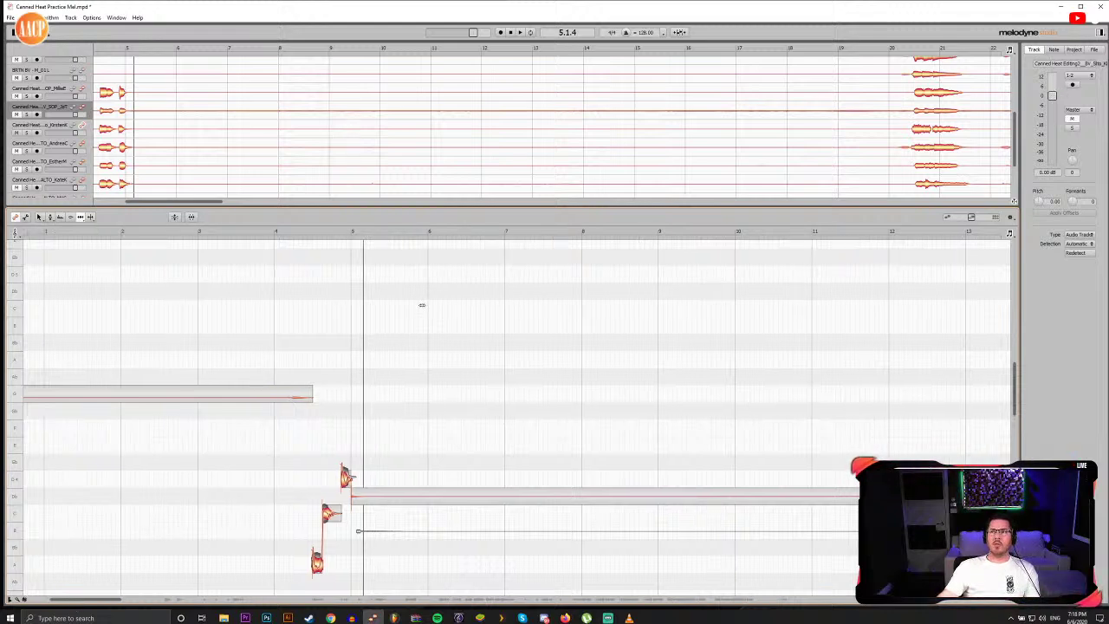
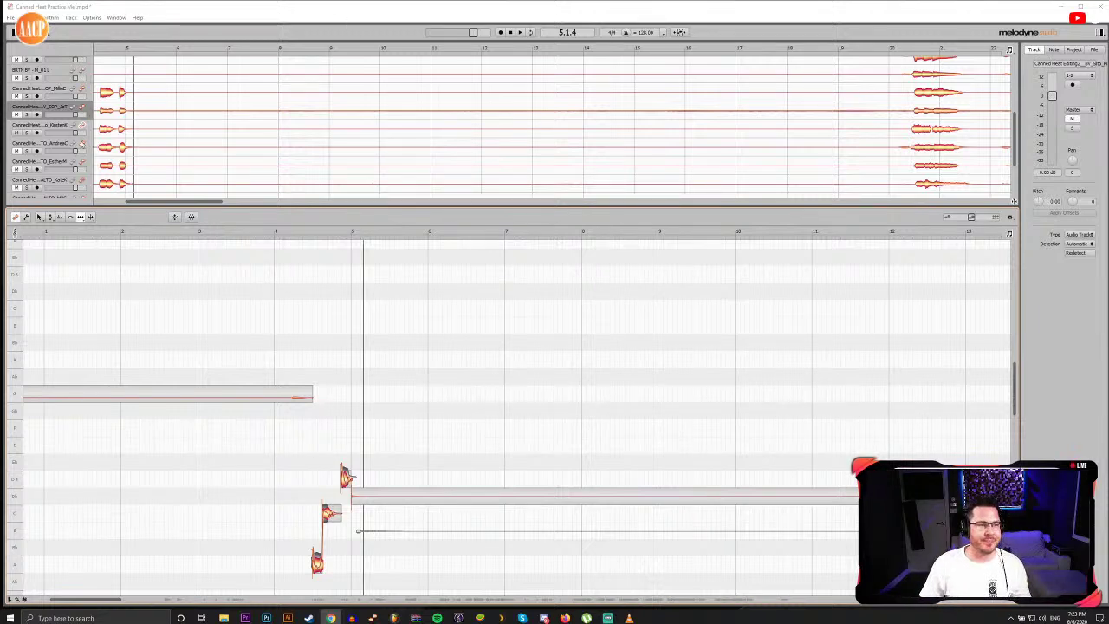
# Step: Unmute the baritone backing vocal near the end of the track list and open its notes for editing
pyautogui.scroll(-5, 57, 162)
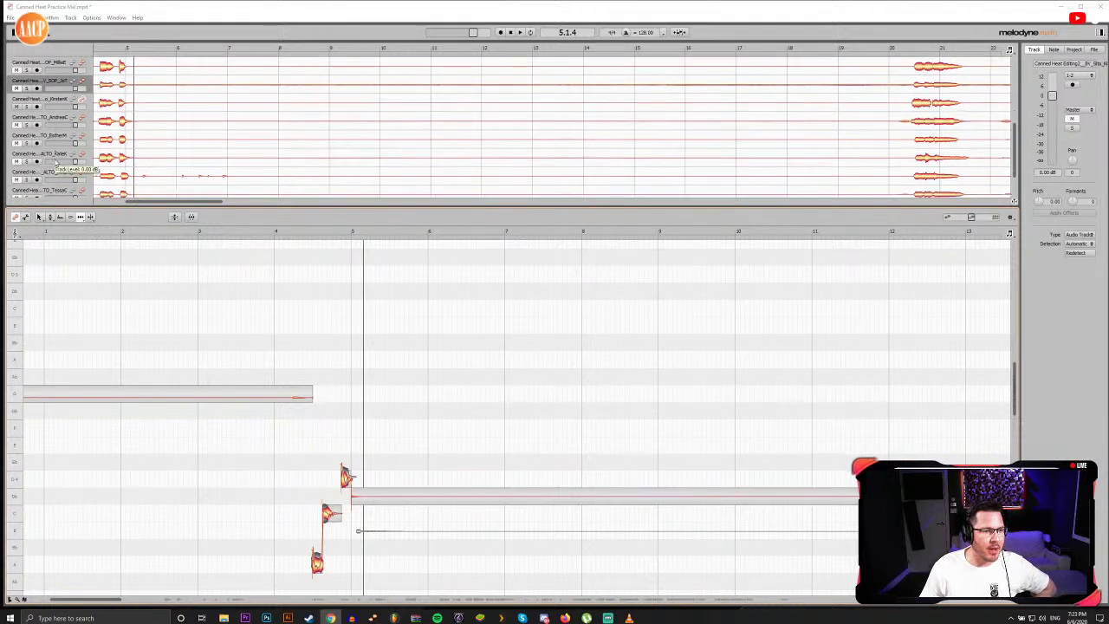
pyautogui.scroll(-1, 55, 162)
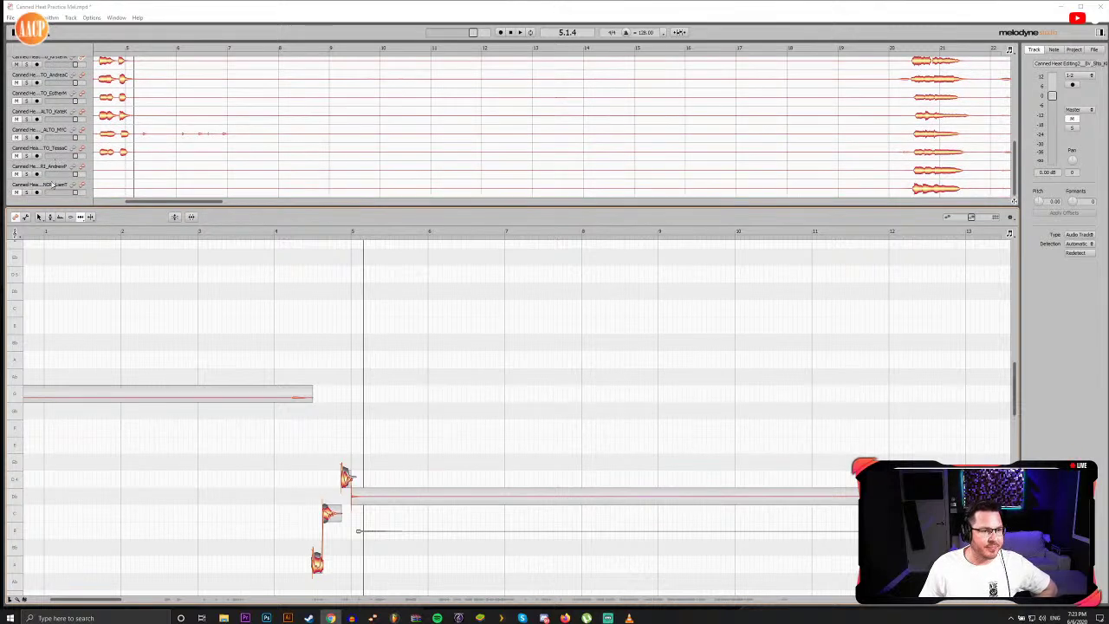
pyautogui.click(58, 186)
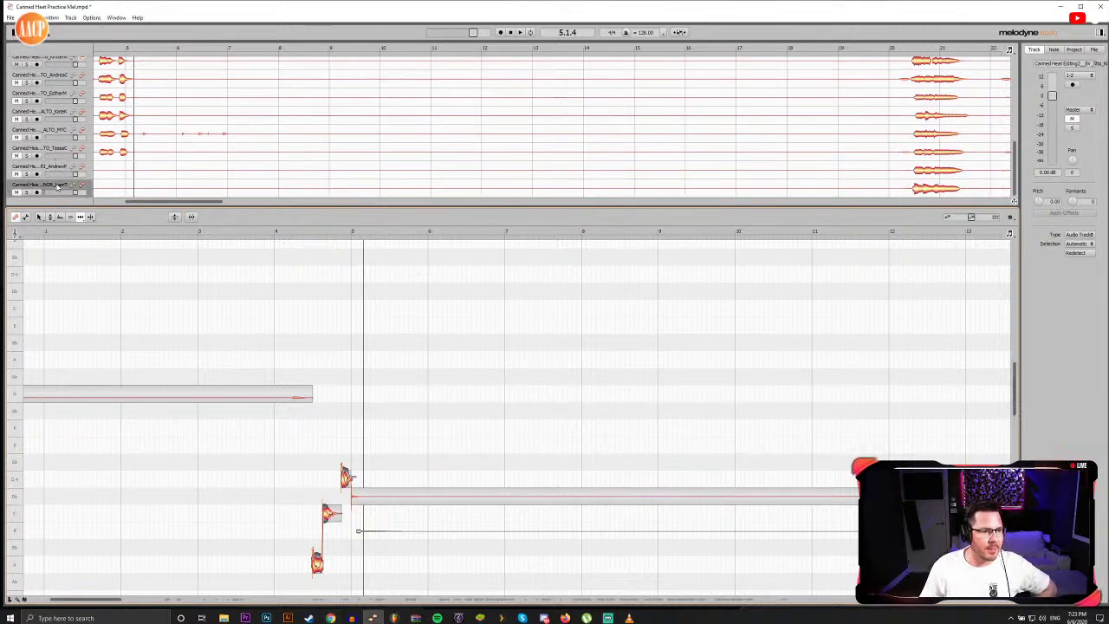
pyautogui.click(55, 174)
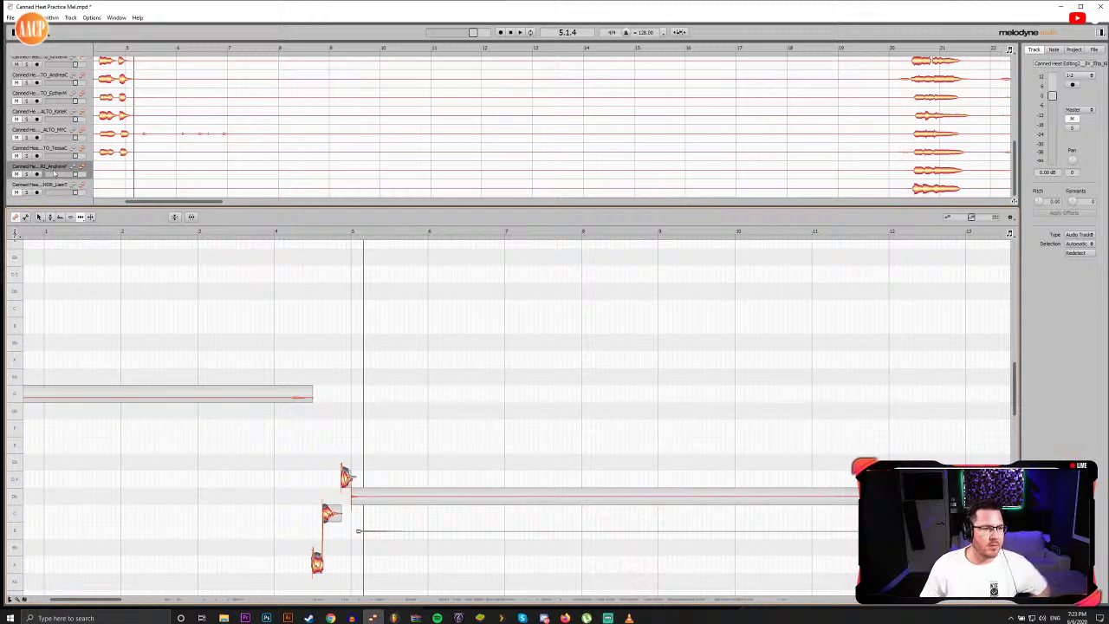
pyautogui.click(16, 175)
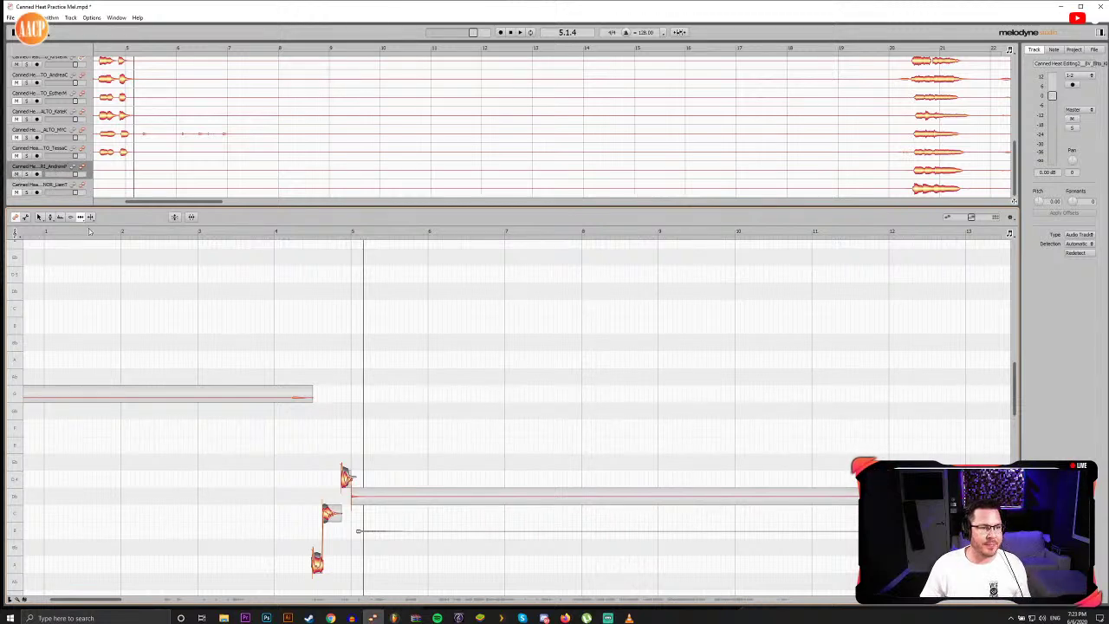
pyautogui.click(79, 172)
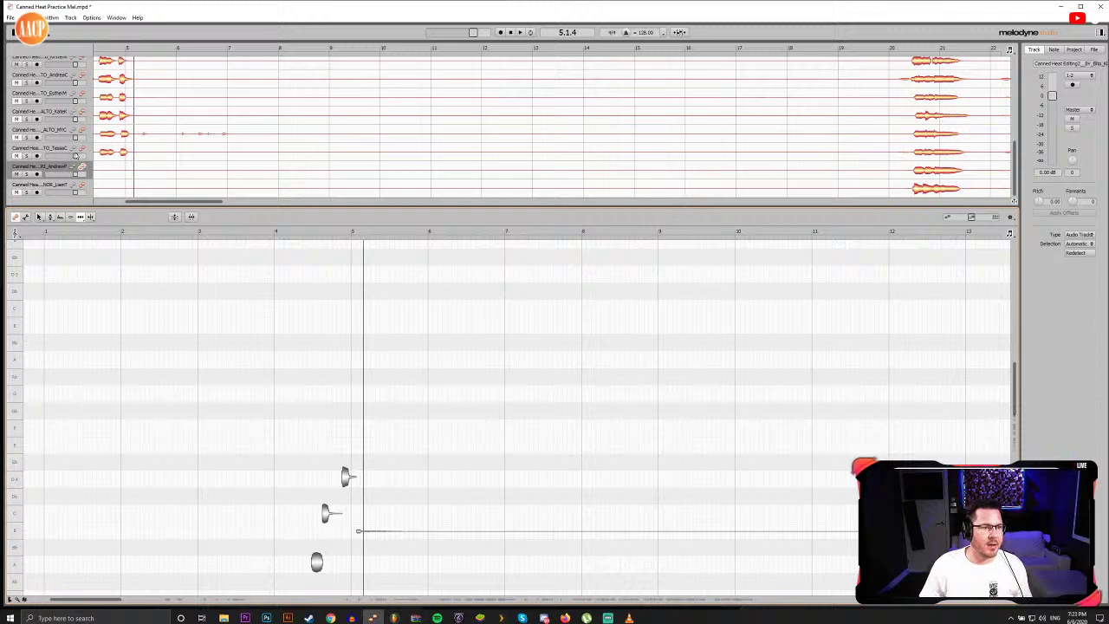
# Step: Display the TNR BV - M_01R, BVs ALTO EDIT and BVs SOP EDIT notes as references in the editor
pyautogui.scroll(5, 76, 154)
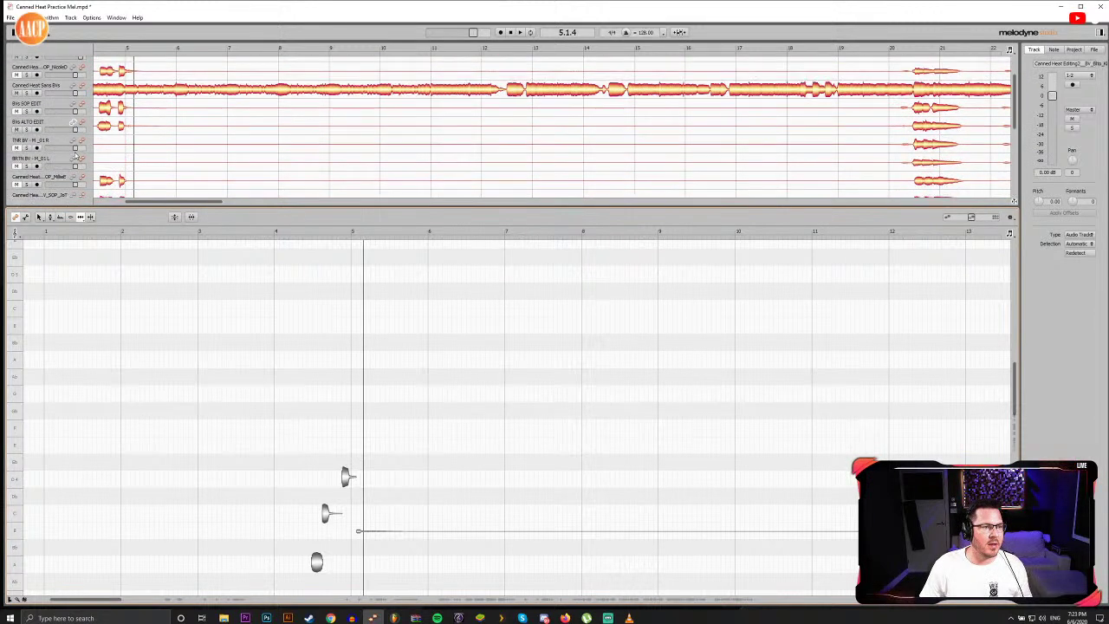
pyautogui.scroll(2, 77, 154)
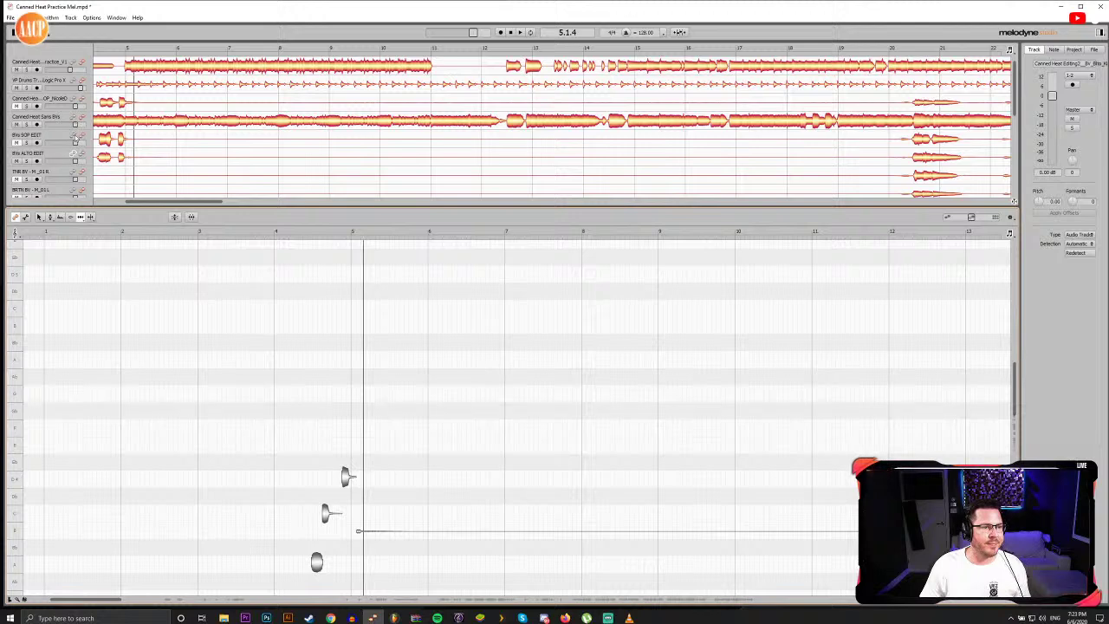
pyautogui.click(74, 173)
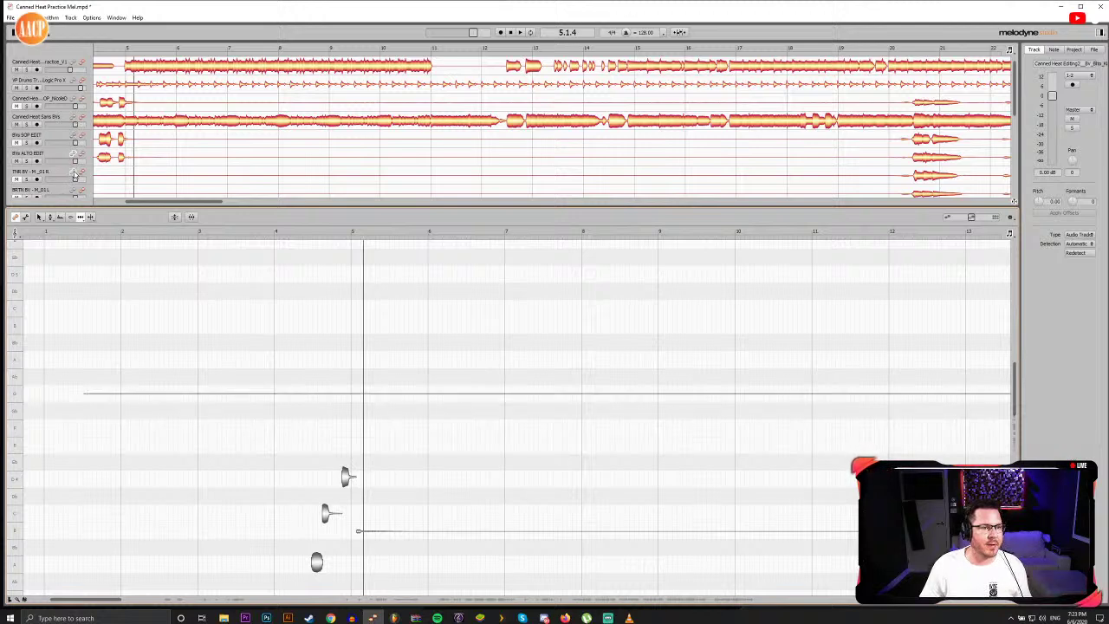
pyautogui.click(75, 158)
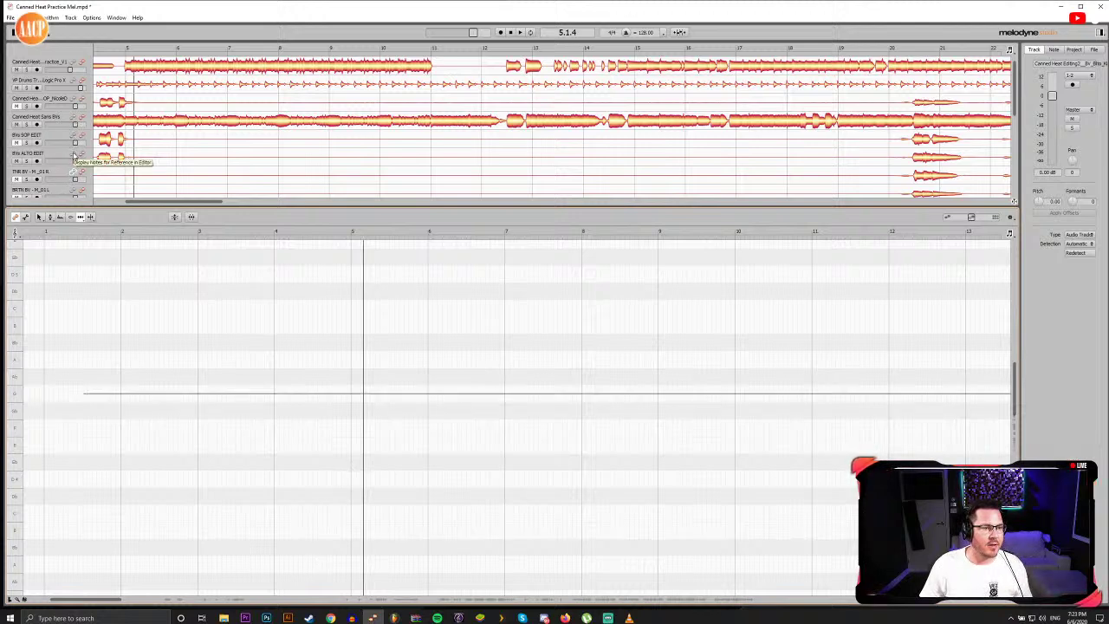
pyautogui.click(75, 159)
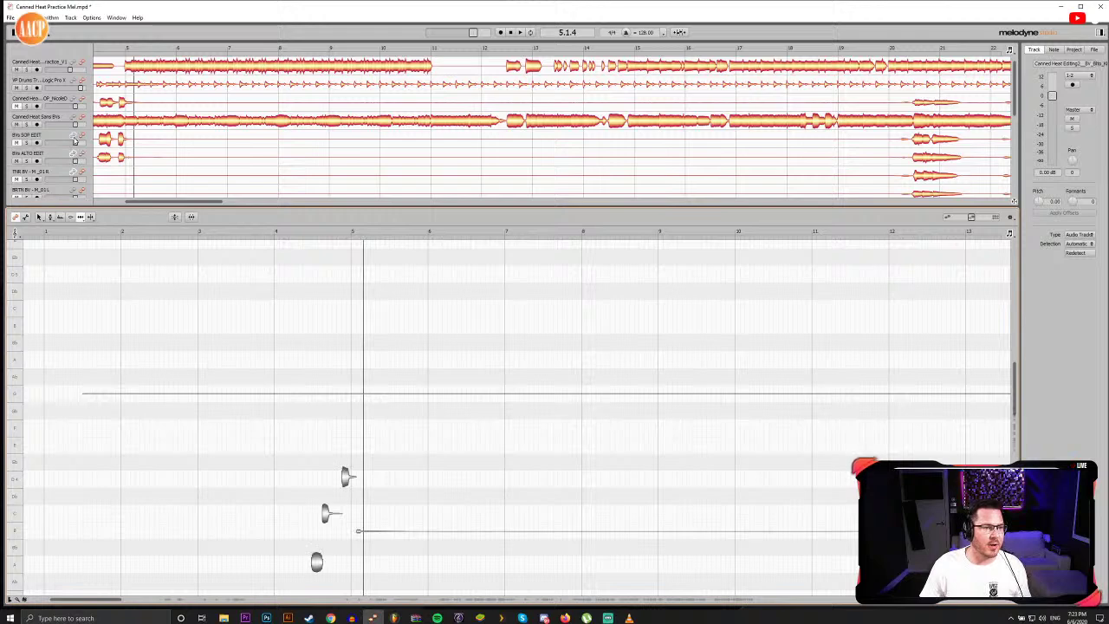
pyautogui.click(75, 138)
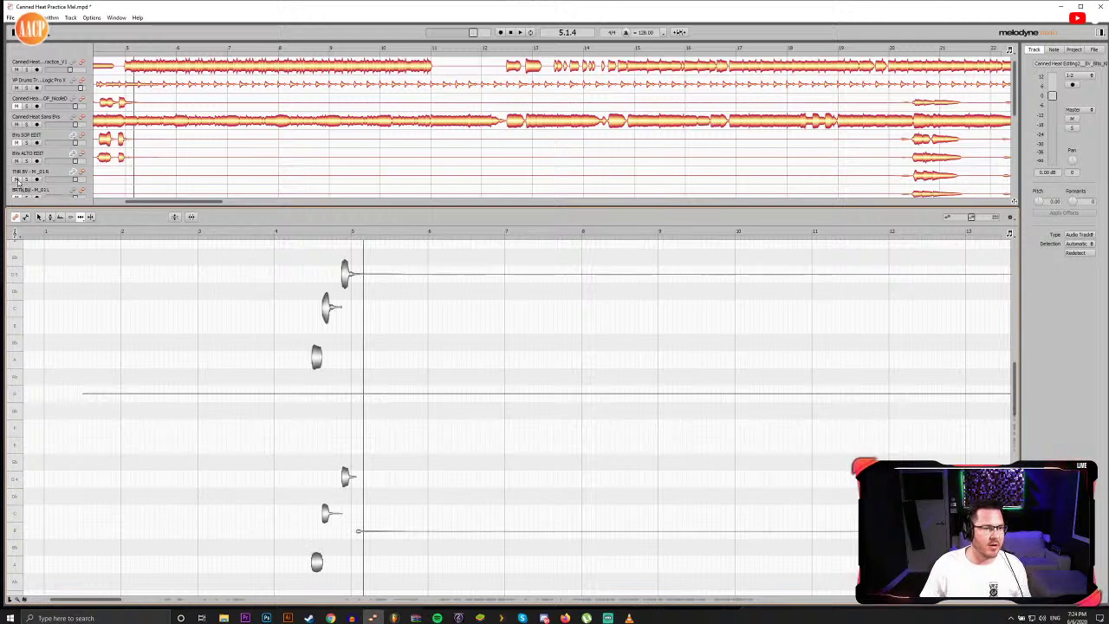
# Step: Play the phrase from bar 20 to compare the baritone track's notes with the reference vocals
pyautogui.press('space')
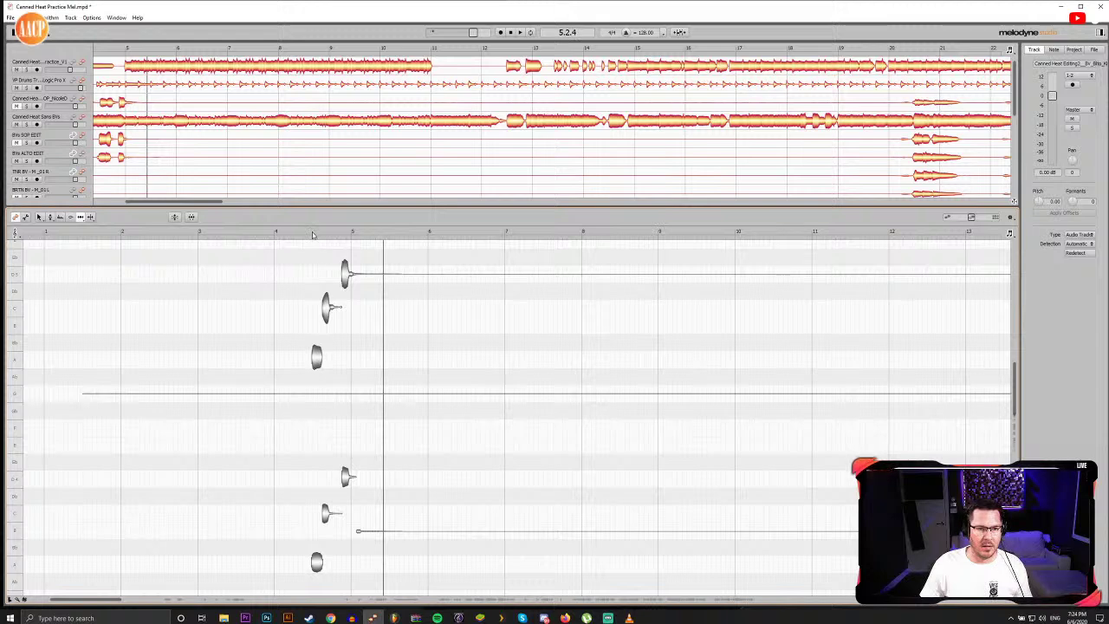
pyautogui.click(314, 233)
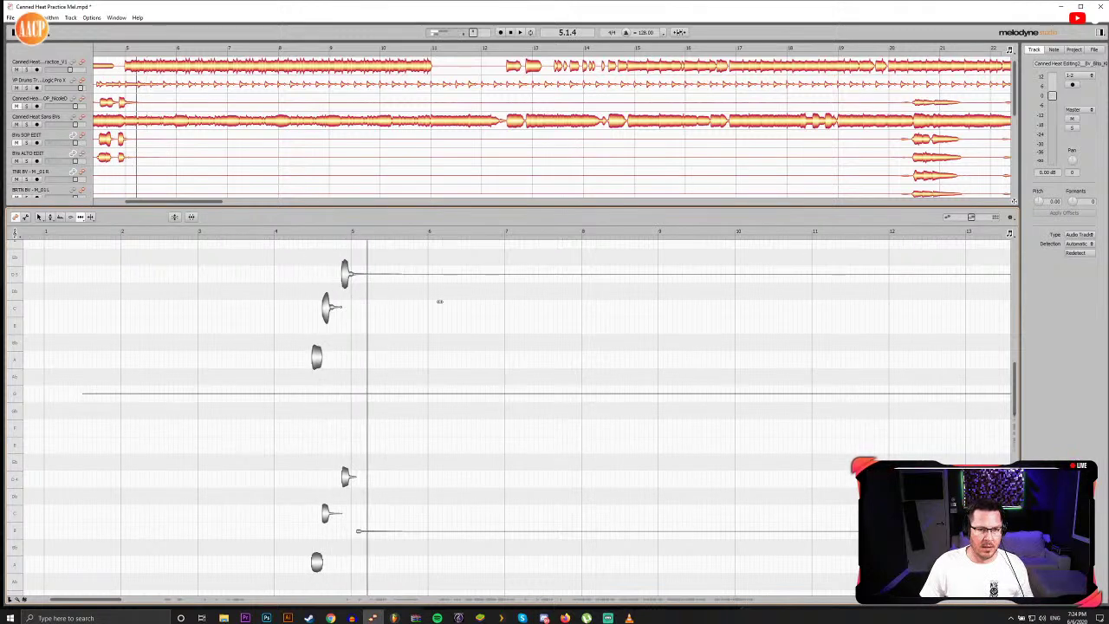
pyautogui.moveTo(106, 600); pyautogui.dragTo(195, 599)
pyautogui.click(388, 232)
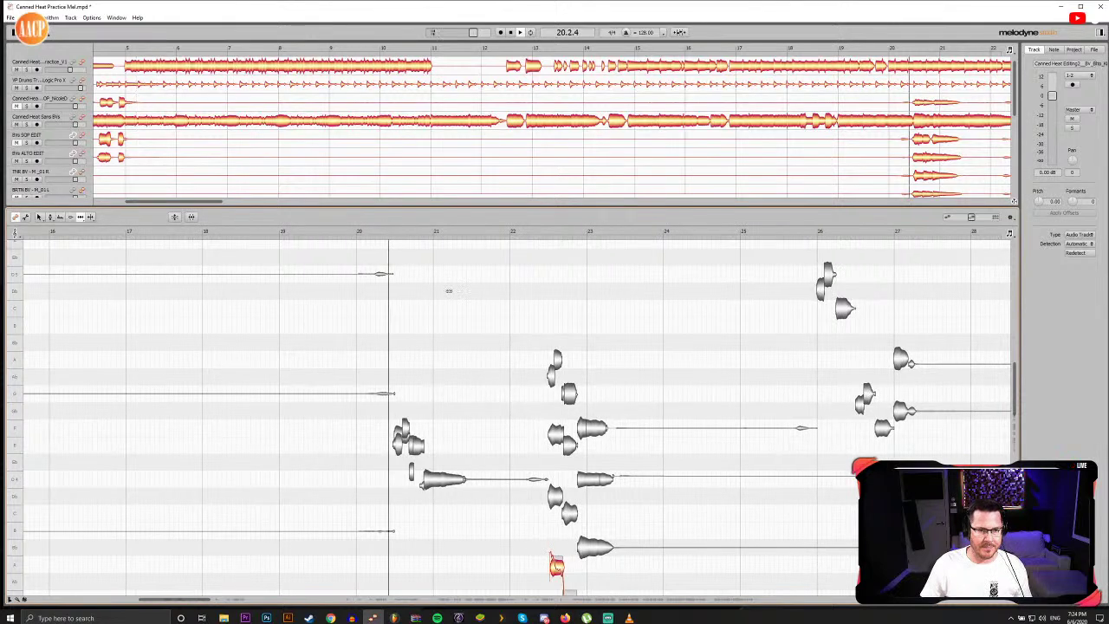
pyautogui.scroll(-3, 536, 440)
pyautogui.scroll(-3, 530, 440)
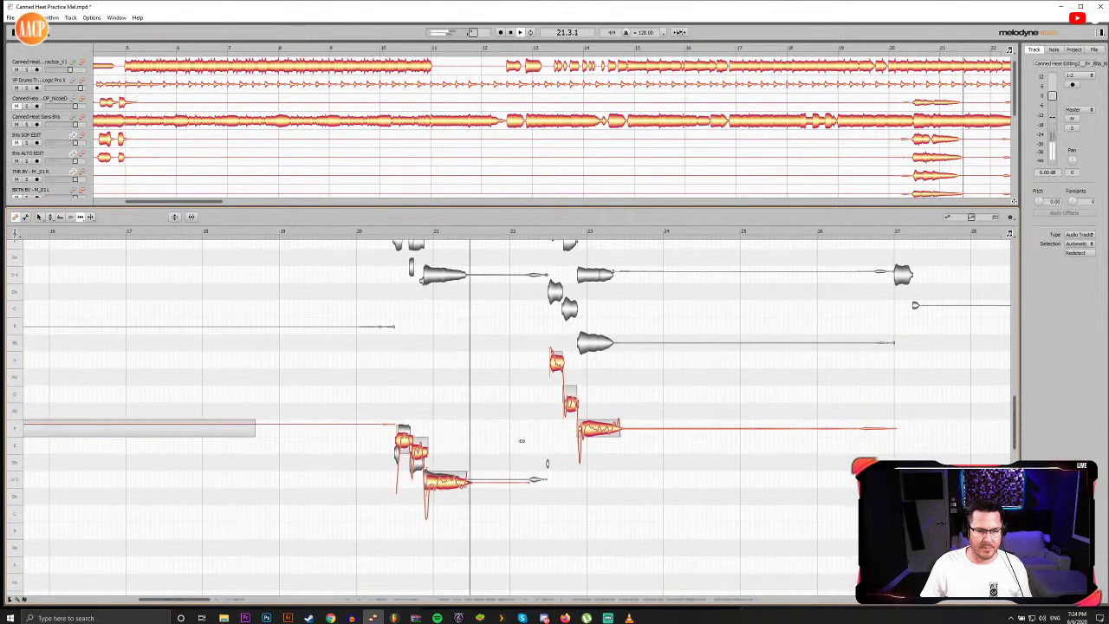
pyautogui.scroll(1, 521, 438)
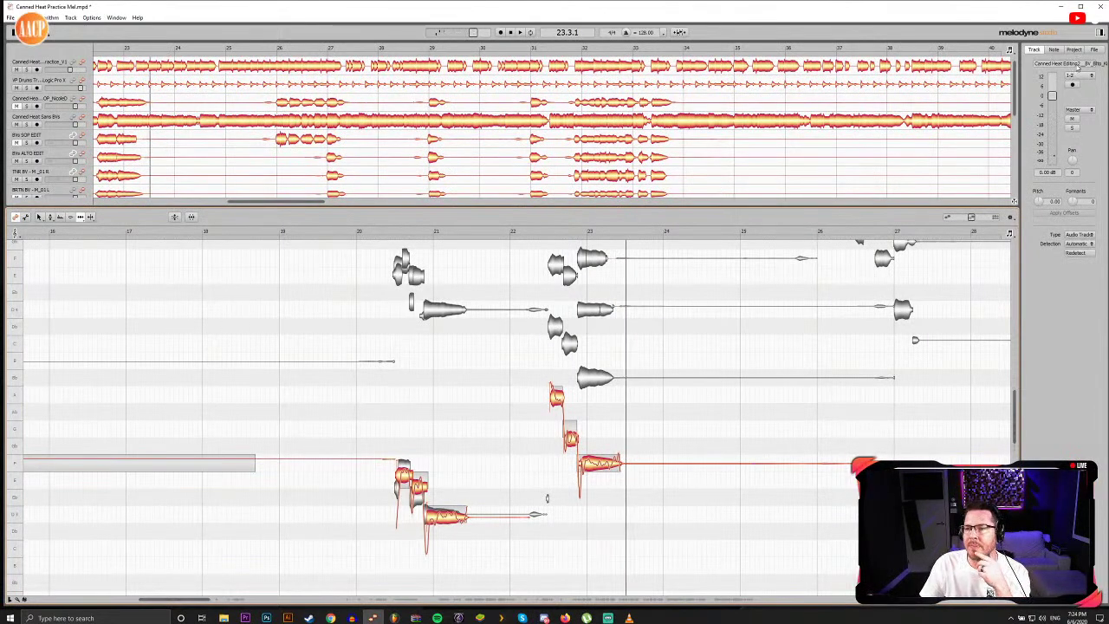
# Step: Open the last tenor backing vocal track for editing and move it directly above the baritone track
pyautogui.scroll(-5, 45, 187)
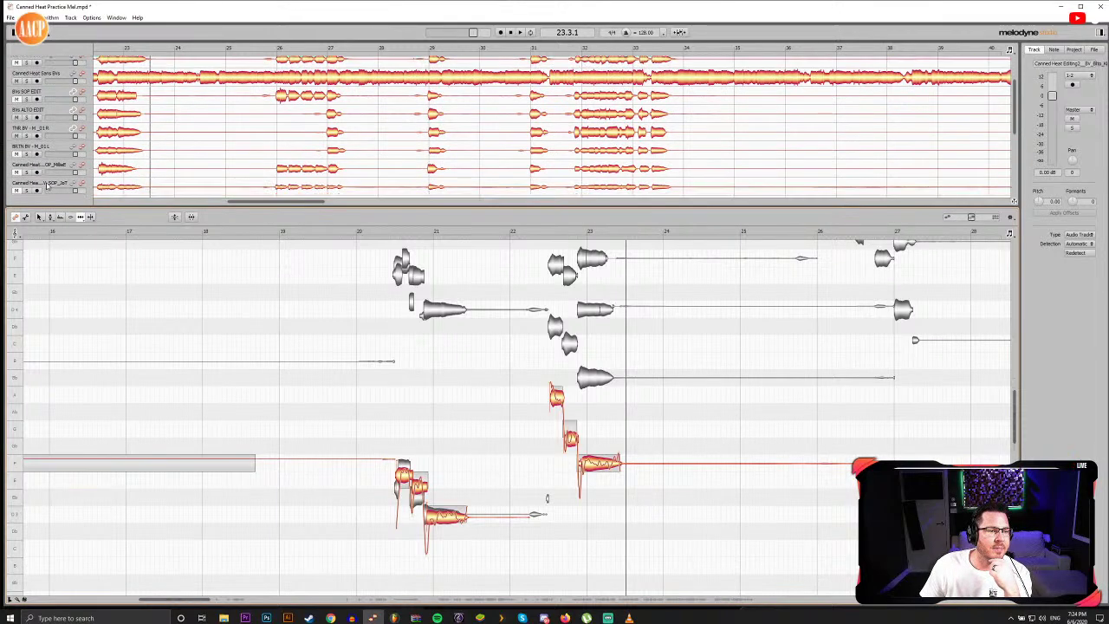
pyautogui.scroll(-5, 47, 184)
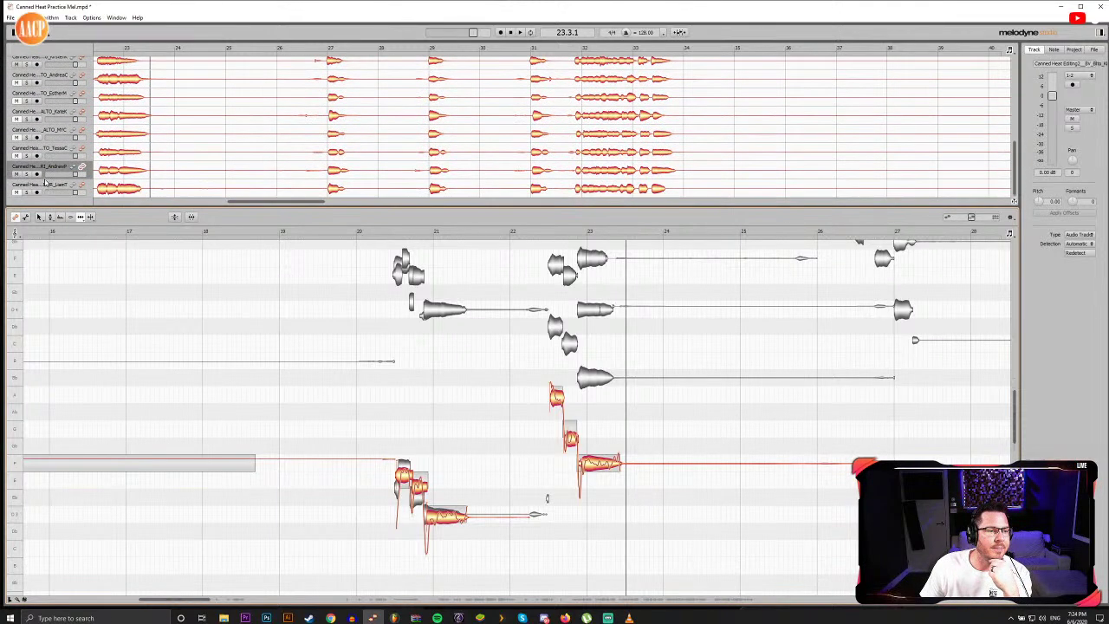
pyautogui.click(81, 187)
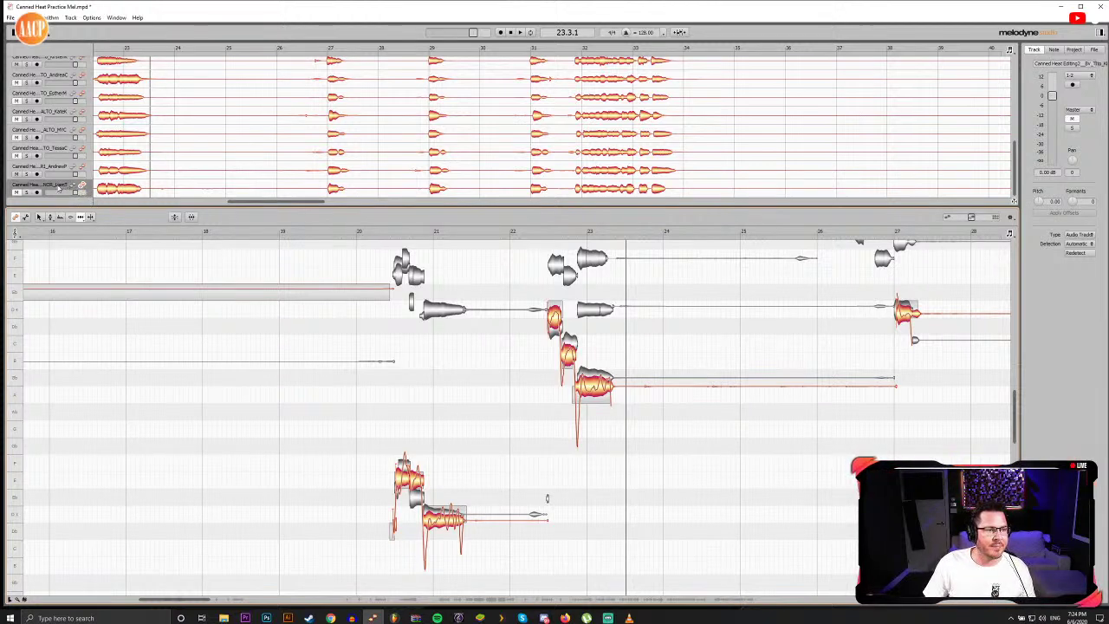
pyautogui.moveTo(59, 187); pyautogui.dragTo(60, 170)
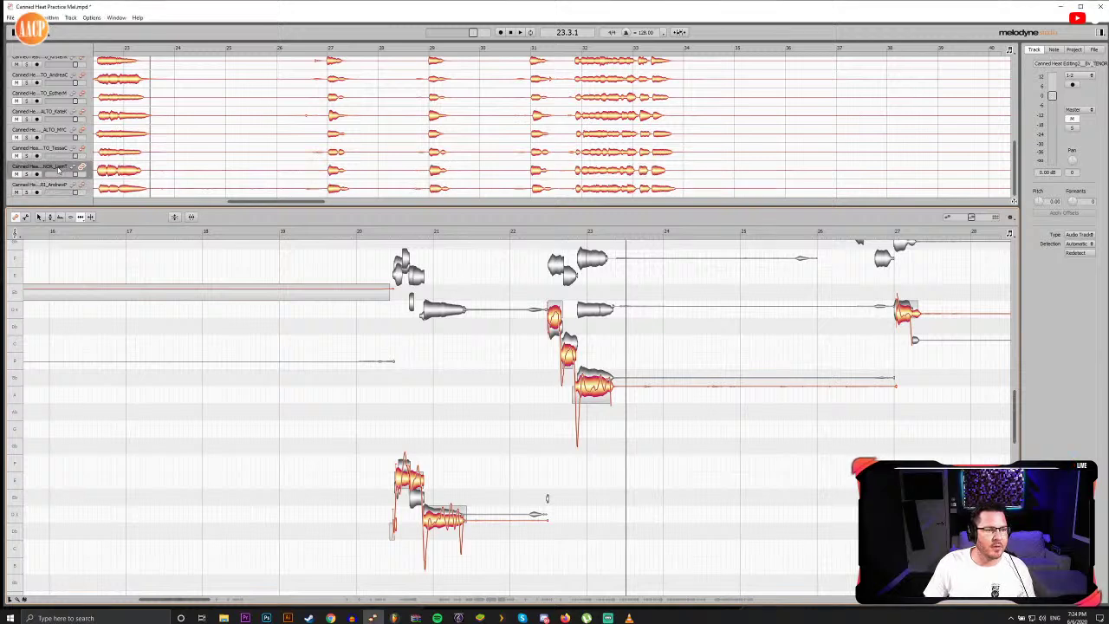
# Step: Pan the tenor backing vocal track to +72 while playing the phrase from bar 20
pyautogui.click(398, 236)
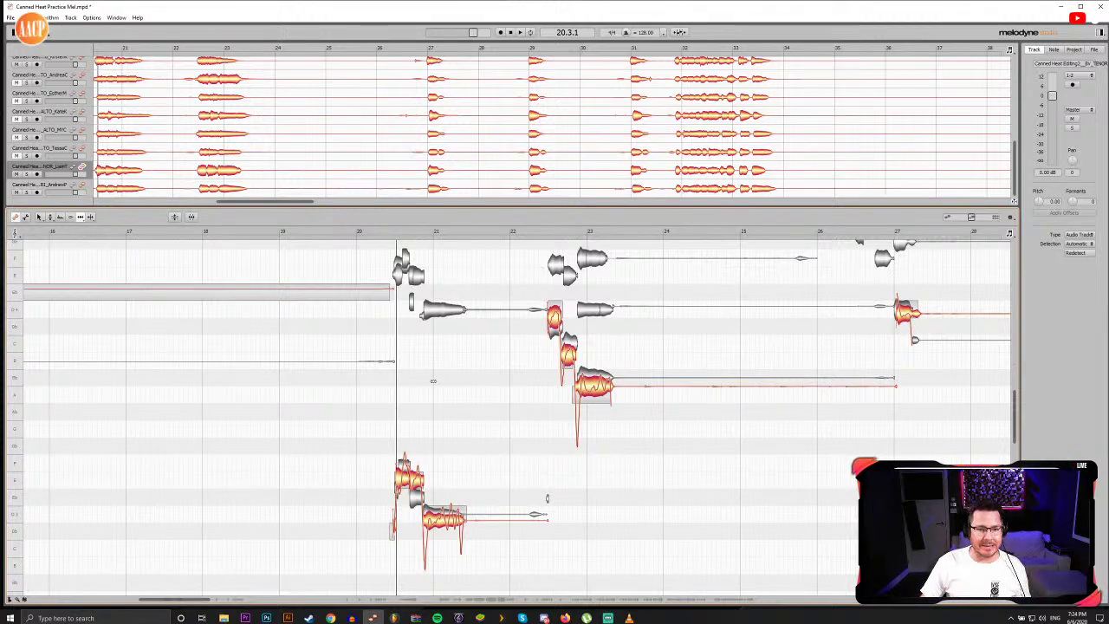
pyautogui.press('space')
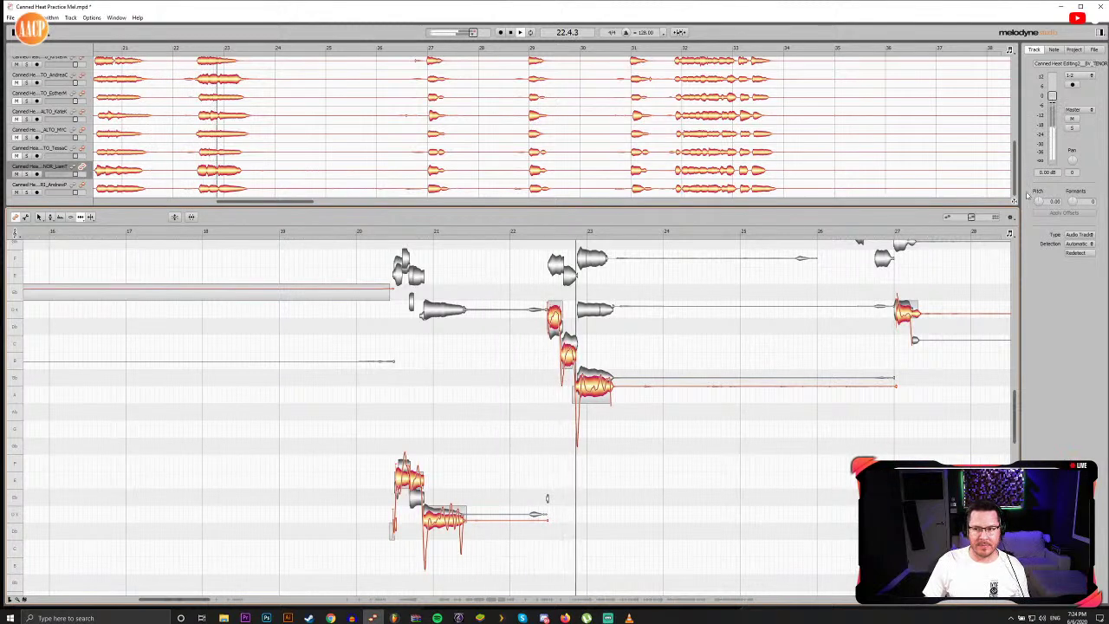
pyautogui.moveTo(1072, 167); pyautogui.dragTo(1070, 150)
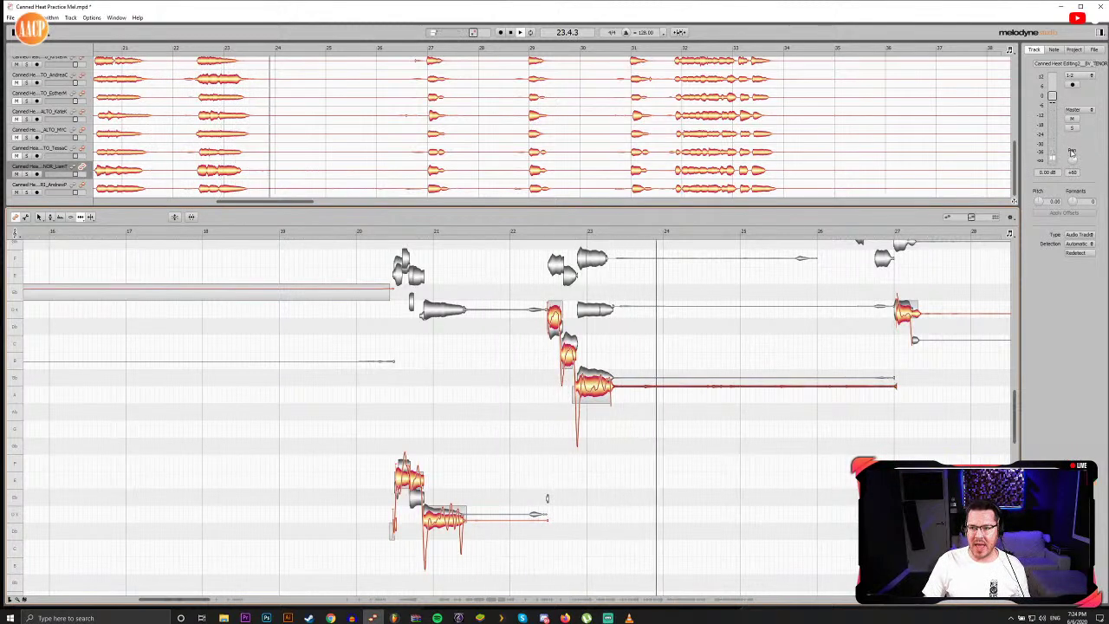
pyautogui.press('space')
# Step: Pan the TNR BV - M_01R reference track to -56 and listen to it against the tenor from bar 20
pyautogui.scroll(5, 43, 176)
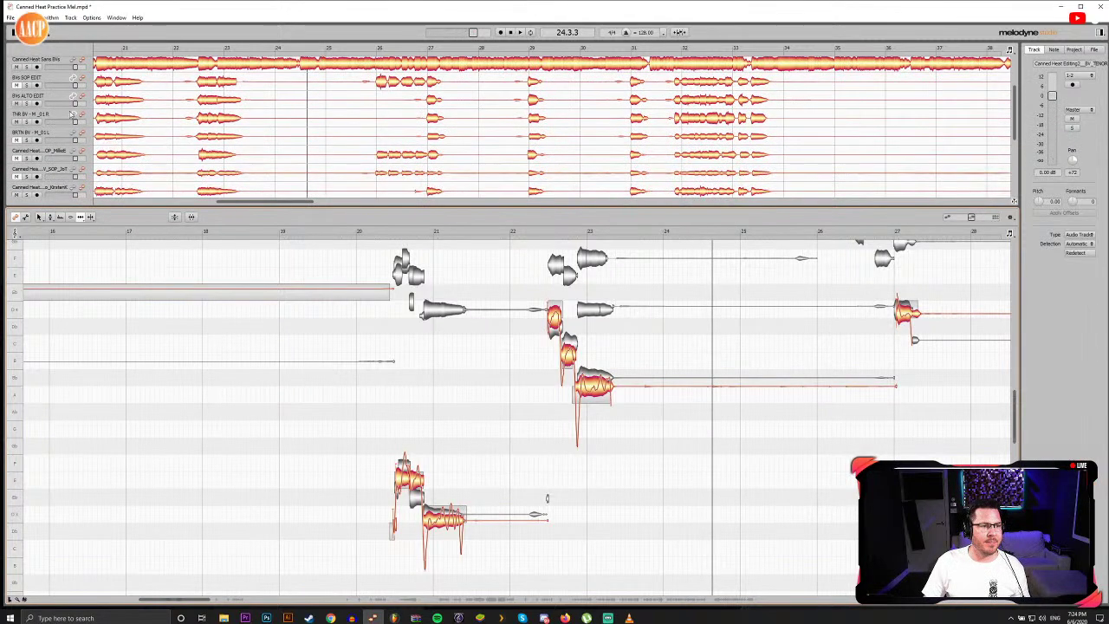
pyautogui.click(40, 116)
pyautogui.moveTo(1074, 161); pyautogui.dragTo(1075, 164)
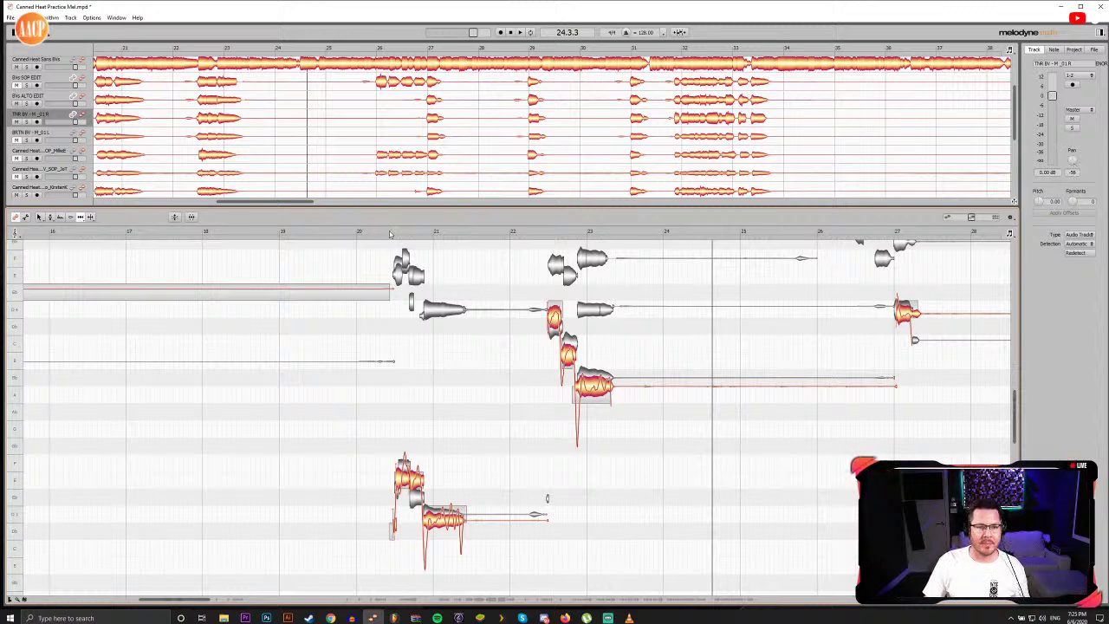
pyautogui.click(390, 234)
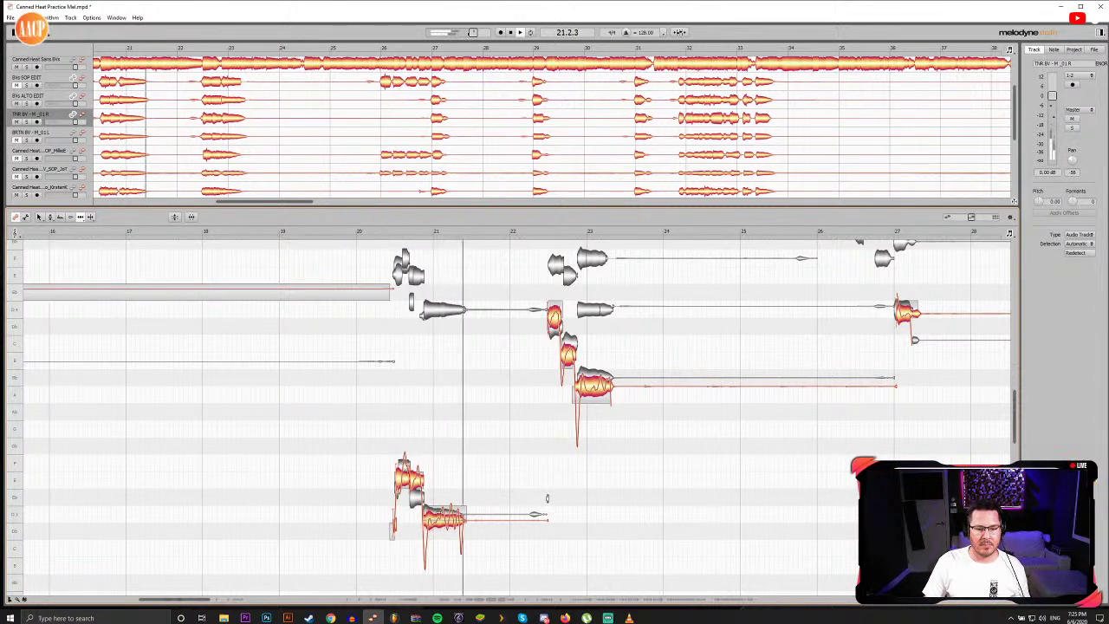
pyautogui.press('space')
# Step: Shift the start of the tenor's long note near bar 21 slightly earlier and split the short note before it in two
pyautogui.moveTo(425, 519); pyautogui.dragTo(421, 520)
pyautogui.press('F6')
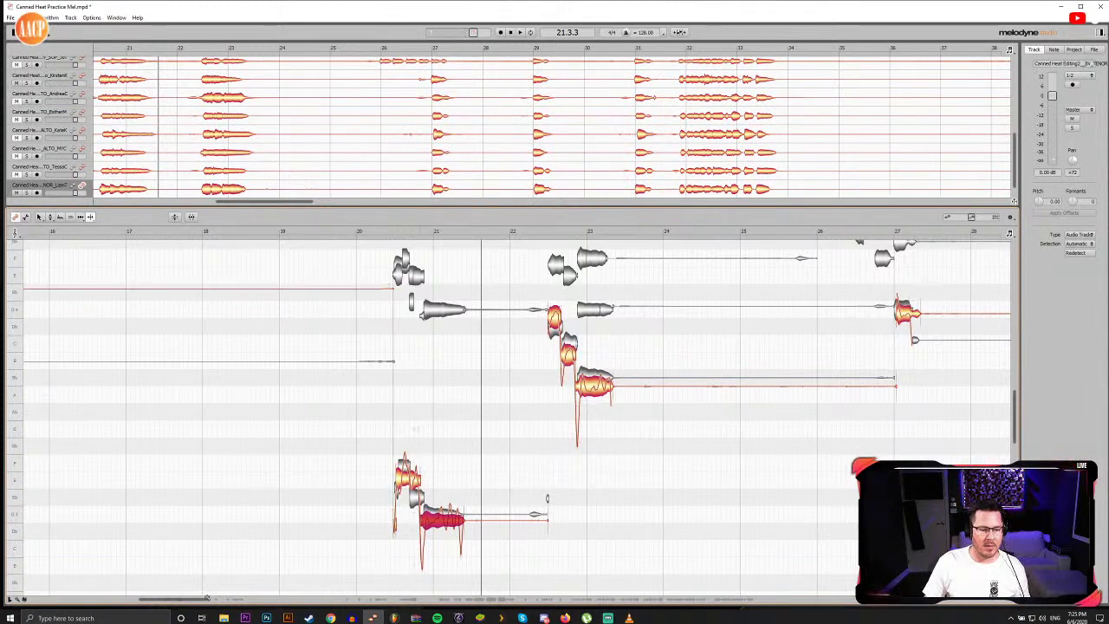
pyautogui.moveTo(206, 597)
pyautogui.mouseDown()
pyautogui.moveTo(179, 600)
pyautogui.moveTo(189, 599)
pyautogui.mouseUp()
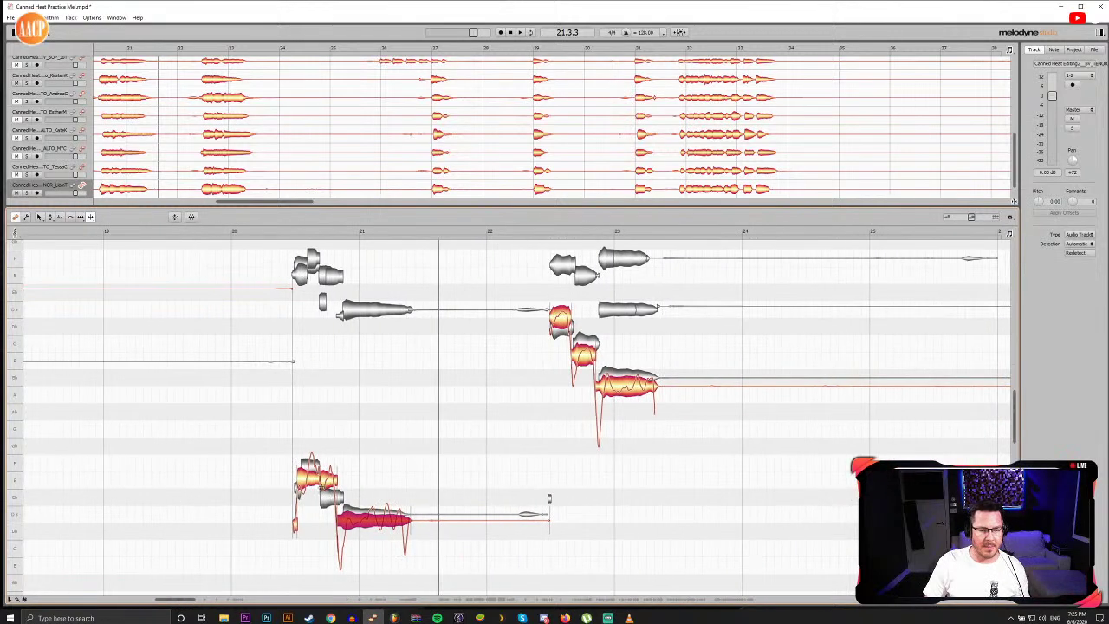
pyautogui.click(317, 478)
pyautogui.doubleClick(320, 483)
pyautogui.press('F2')
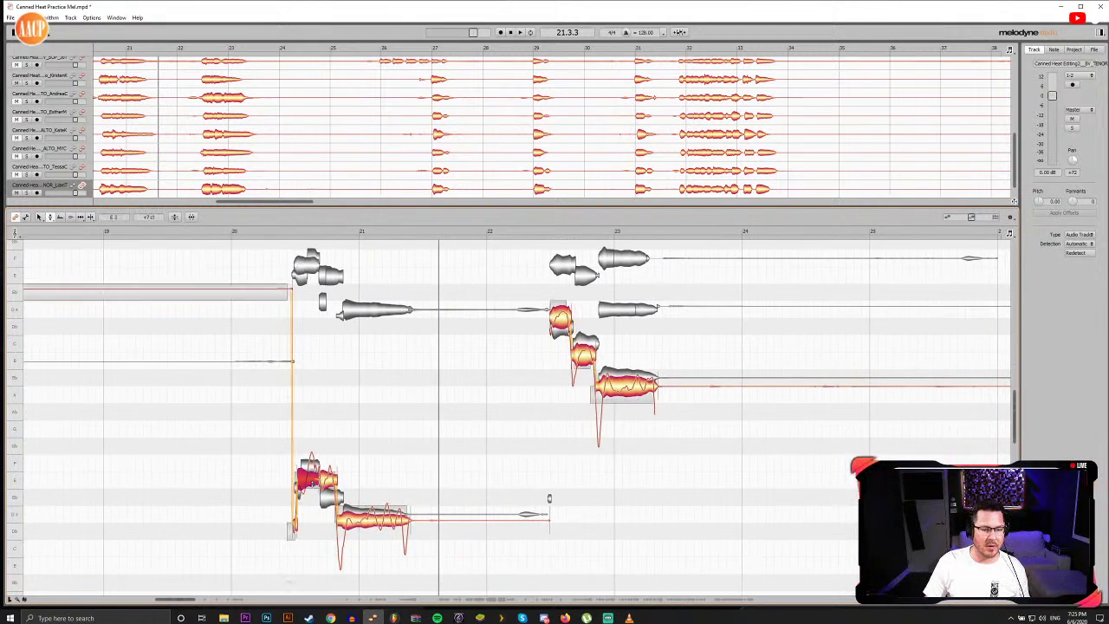
# Step: Lower the two halves of the split tenor note before bar 21 toward the reference pitches and play through bar 23
pyautogui.moveTo(311, 483); pyautogui.dragTo(317, 505)
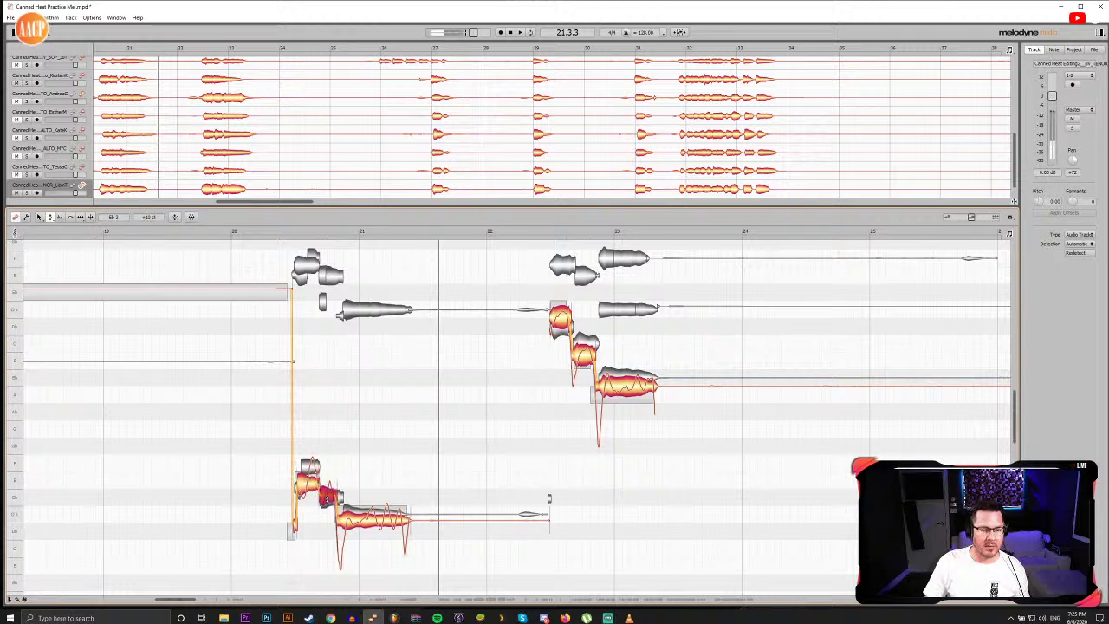
pyautogui.press('space')
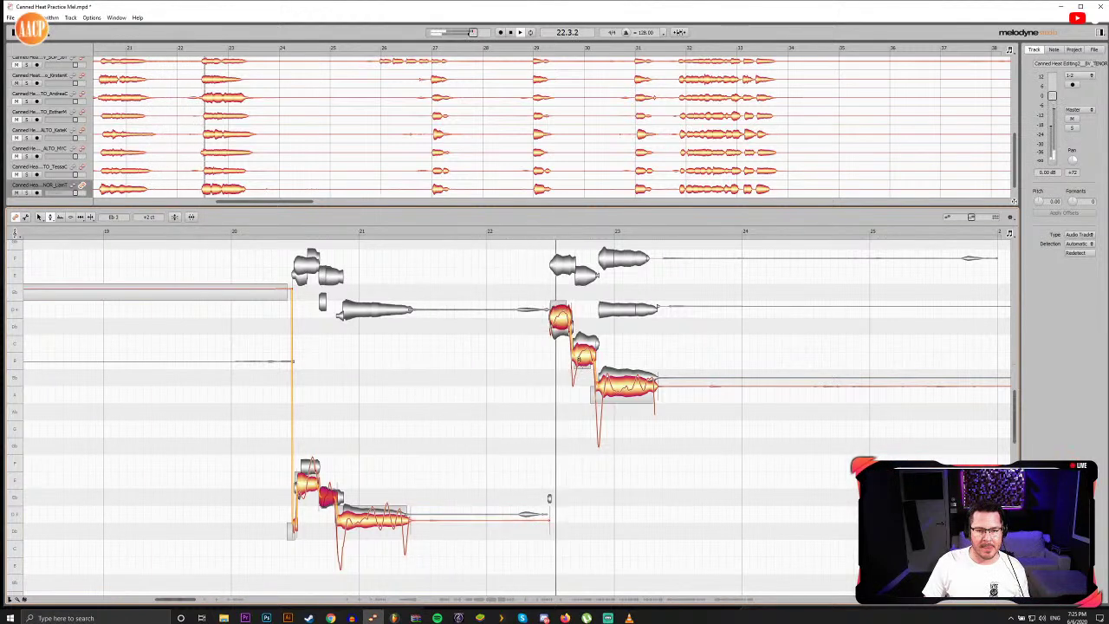
pyautogui.press('space')
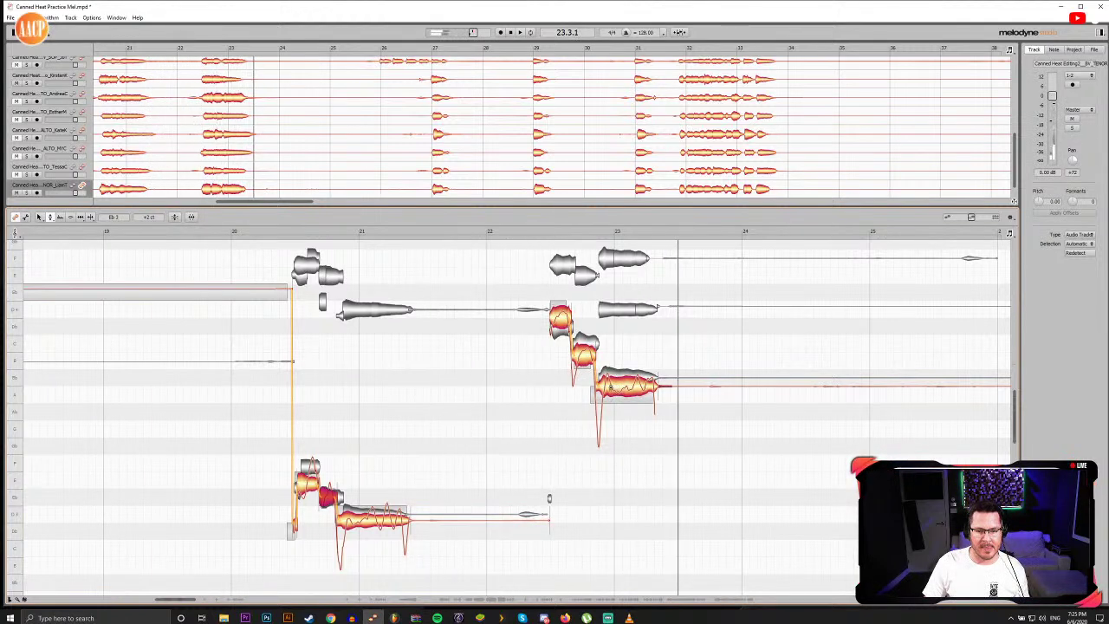
# Step: Split the scoop off the tenor's long note at bar 23, raise the remainder to Bb 3, and shorten its end slightly
pyautogui.press('F6')
pyautogui.click(605, 389)
pyautogui.doubleClick(606, 387)
pyautogui.press('F2')
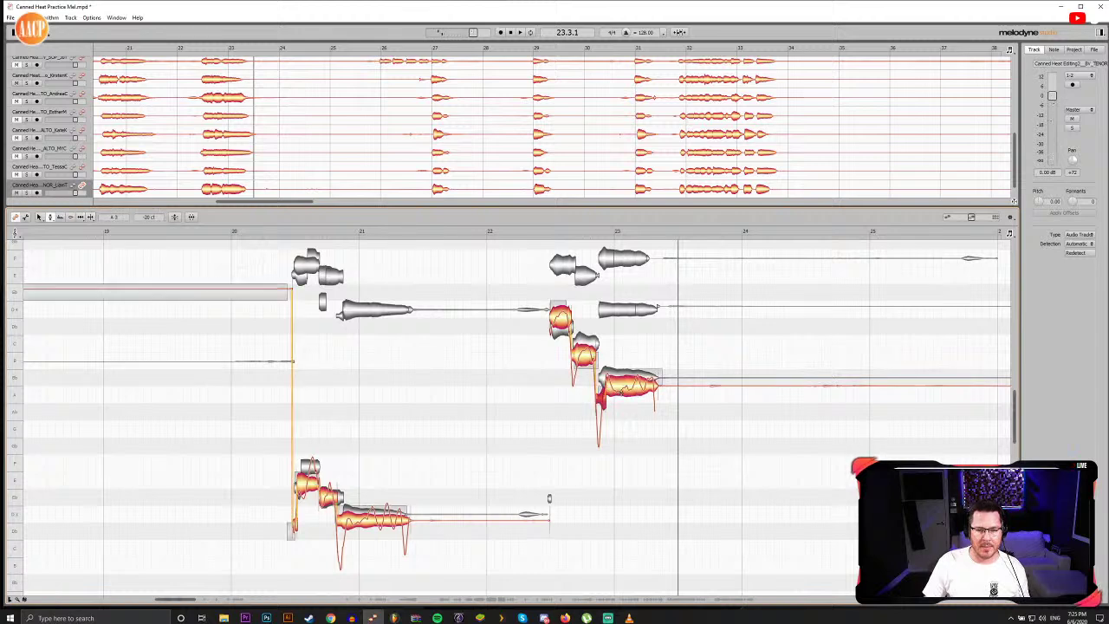
pyautogui.moveTo(622, 392); pyautogui.dragTo(622, 385)
pyautogui.doubleClick(593, 233)
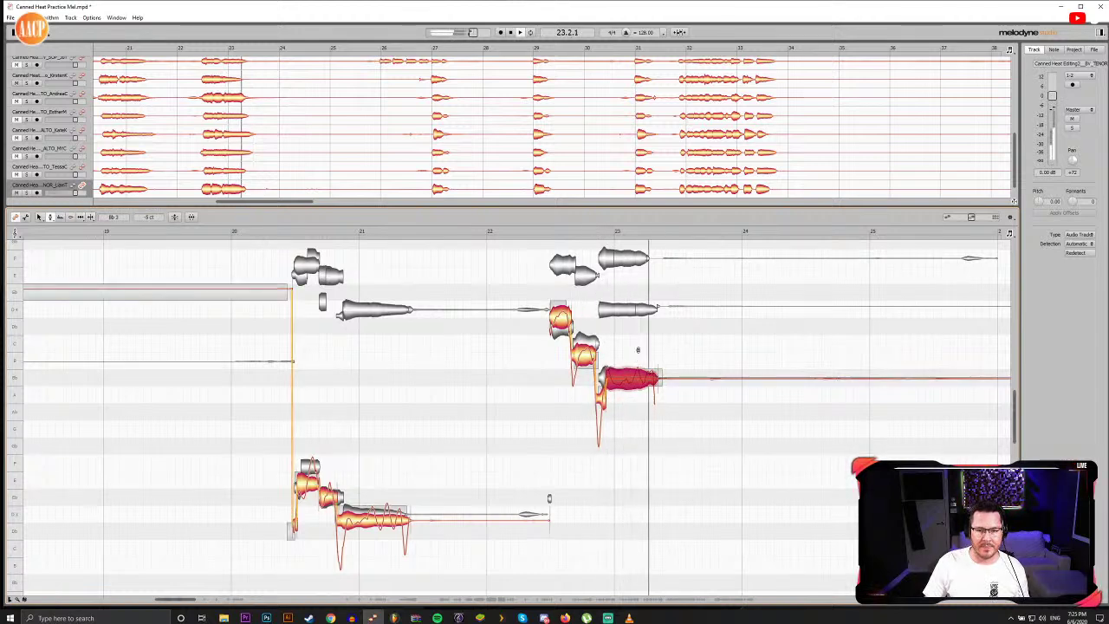
pyautogui.press('space')
pyautogui.press('F5')
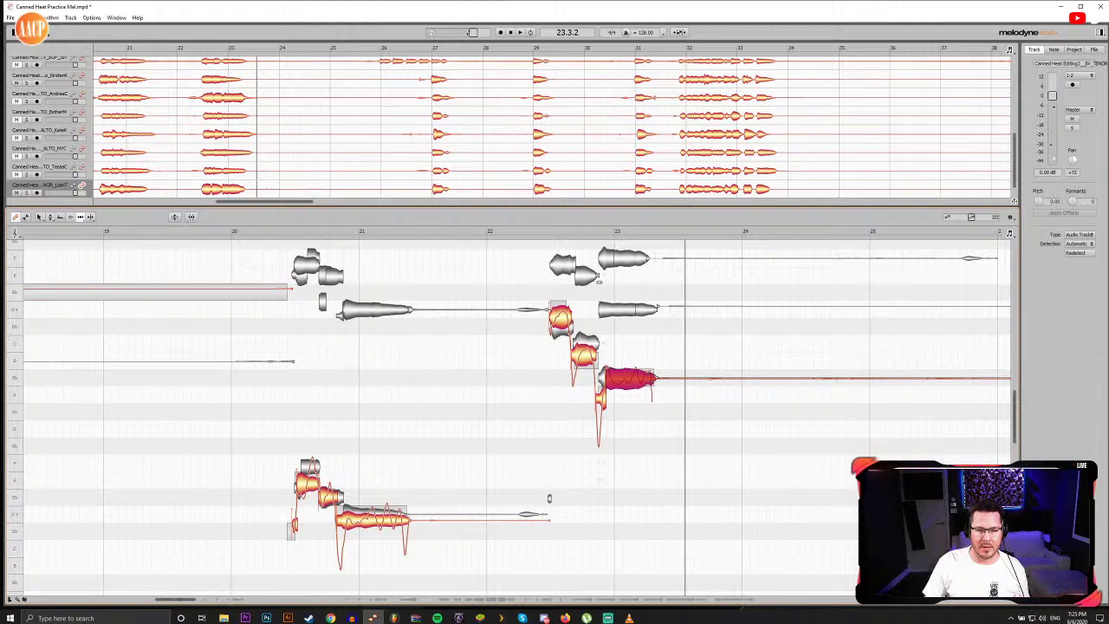
pyautogui.click(552, 231)
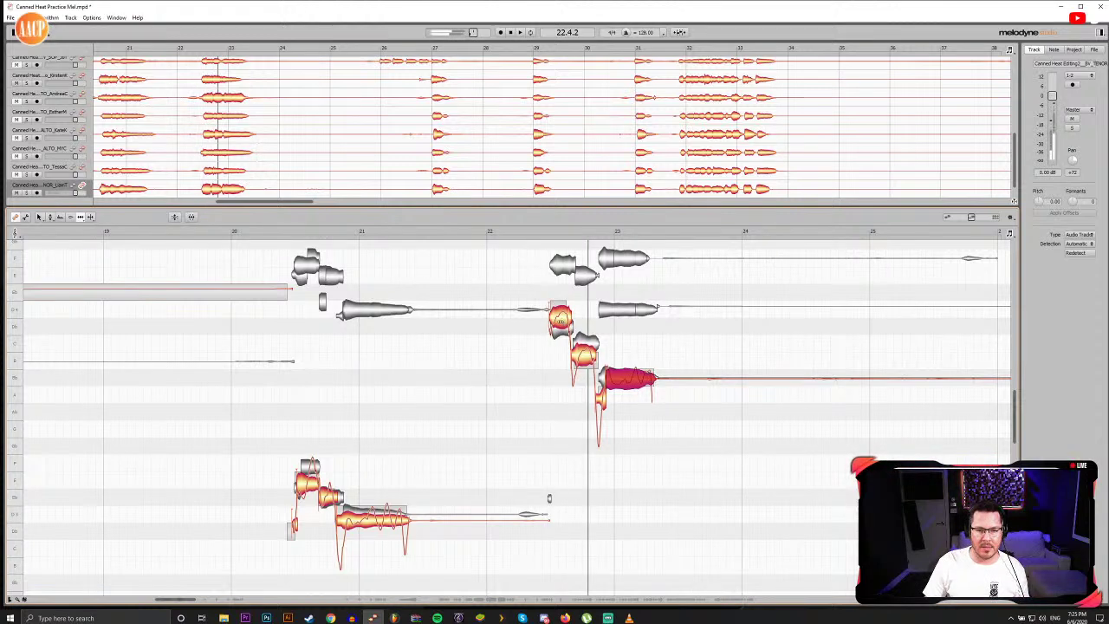
# Step: Nudge the tenor's two short notes before bar 23 upward on D 4 and C 4, playing the phrase to check
pyautogui.click(561, 322)
pyautogui.moveTo(561, 323); pyautogui.dragTo(561, 313)
pyautogui.press('space')
pyautogui.press('space')
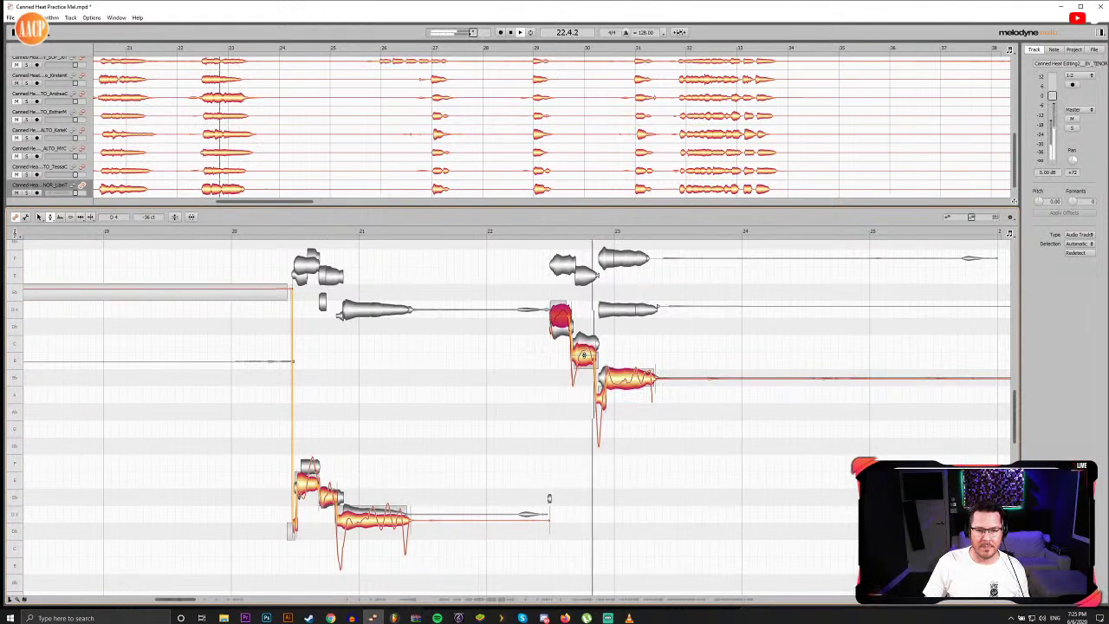
pyautogui.press('space')
pyautogui.click(583, 351)
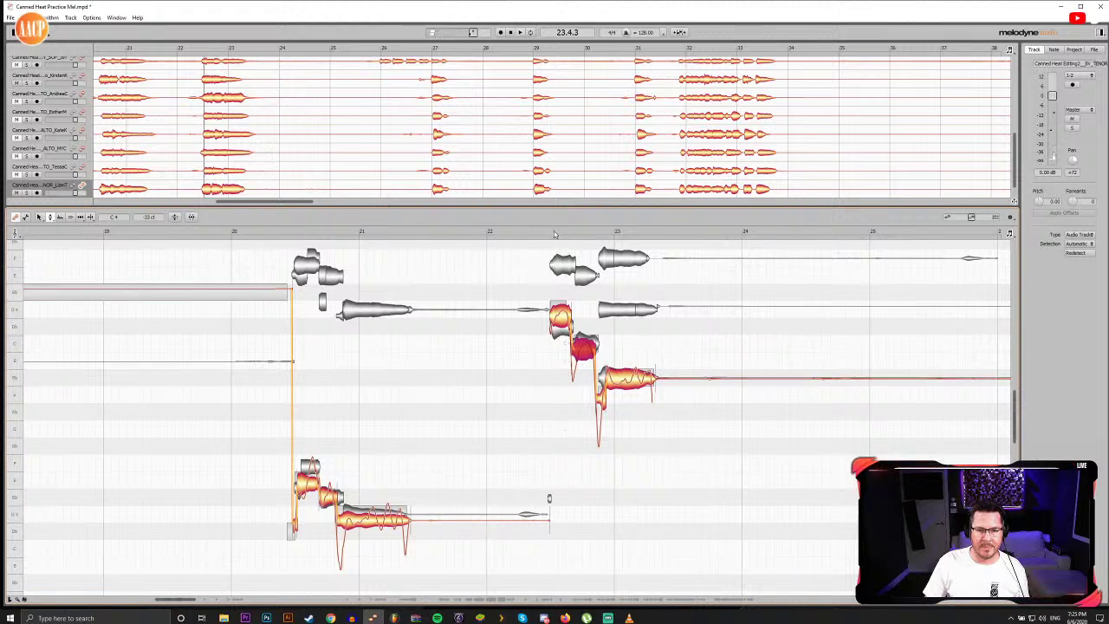
pyautogui.press('space')
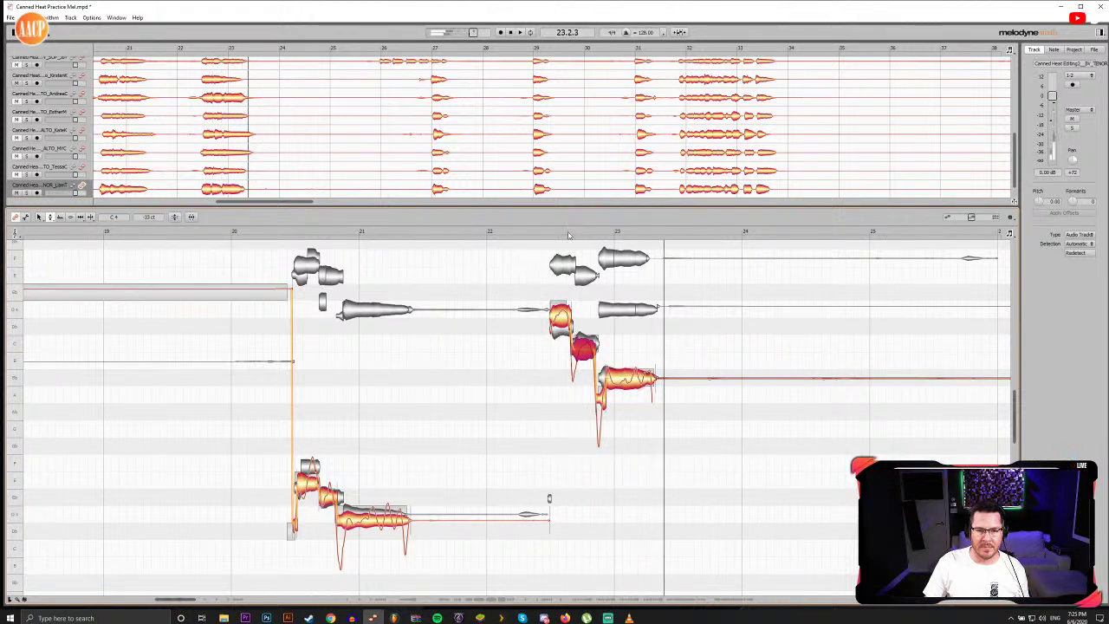
# Step: Separate the low scoop fragment leading into the tenor's long note at bar 23, reduce its volume, and replay the phrase
pyautogui.moveTo(568, 234); pyautogui.dragTo(610, 239)
pyautogui.press('F6')
pyautogui.doubleClick(600, 399)
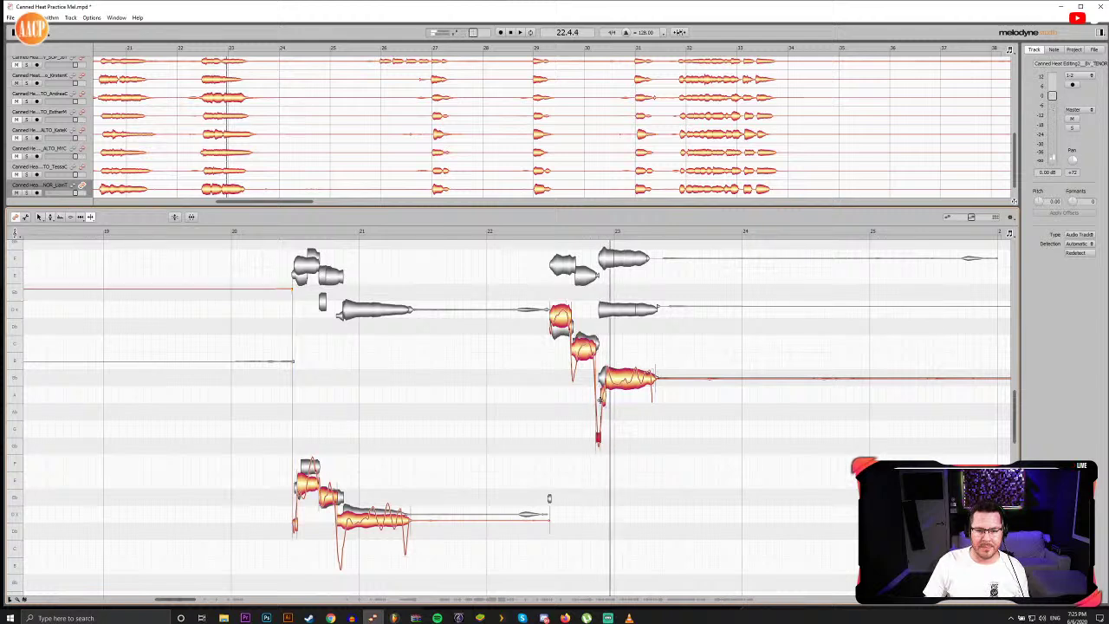
pyautogui.press('F4')
pyautogui.moveTo(597, 438); pyautogui.dragTo(600, 489)
pyautogui.moveTo(590, 238)
pyautogui.mouseDown()
pyautogui.moveTo(575, 239)
pyautogui.moveTo(598, 239)
pyautogui.mouseUp()
pyautogui.press('space')
pyautogui.moveTo(595, 345); pyautogui.dragTo(594, 240)
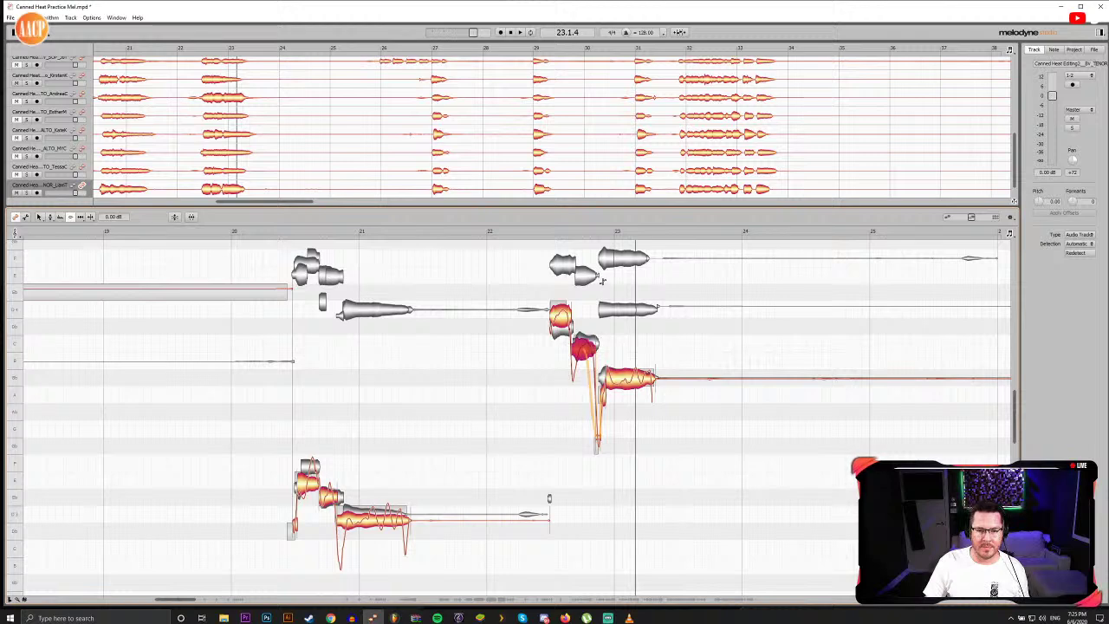
pyautogui.doubleClick(561, 230)
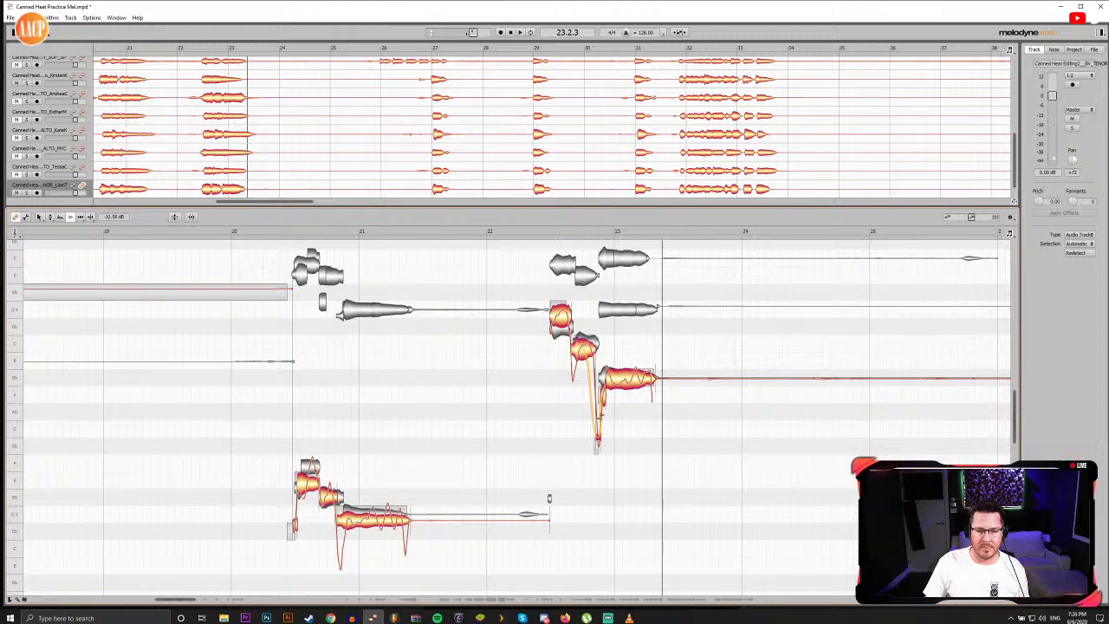
pyautogui.doubleClick(575, 232)
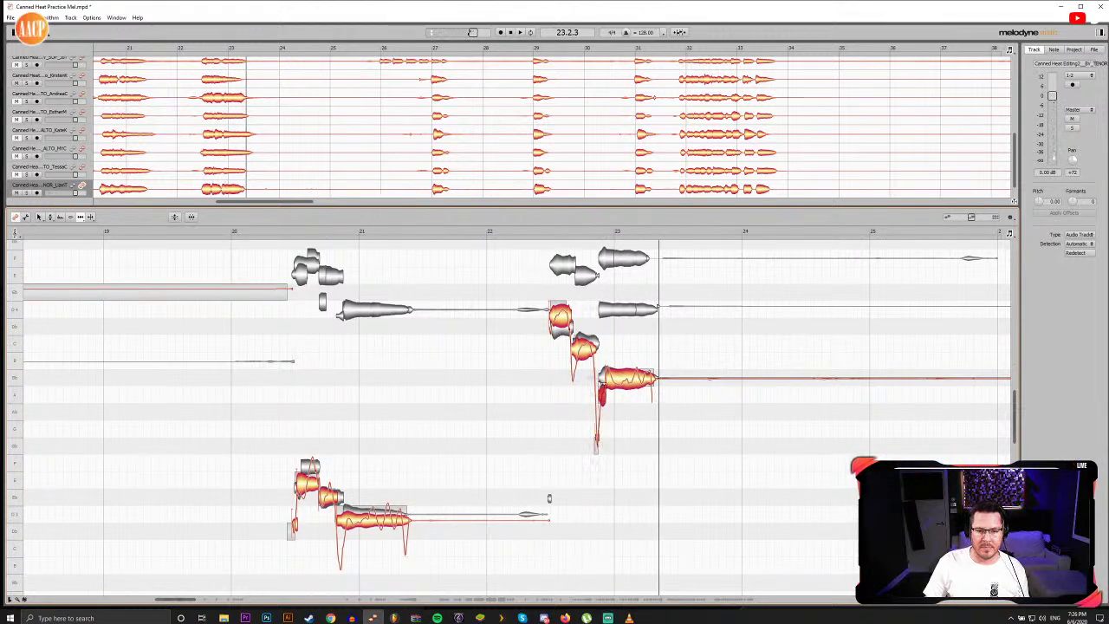
pyautogui.doubleClick(578, 231)
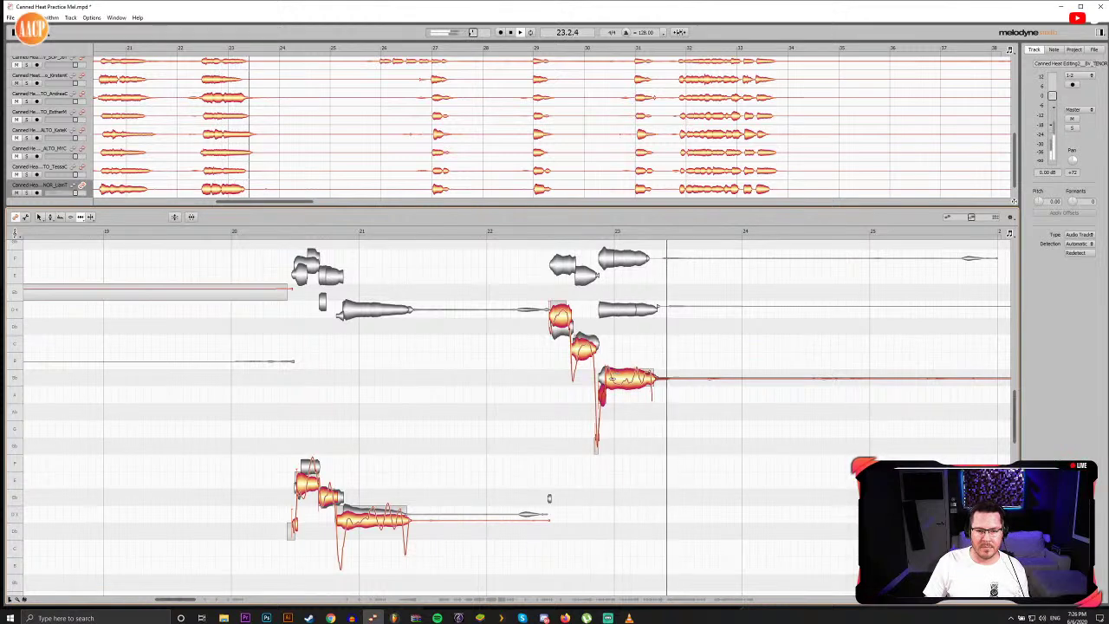
# Step: Split off and soften the tail of the tenor's long note at bar 23, and fine-tune both parts to Bb 3
pyautogui.doubleClick(588, 230)
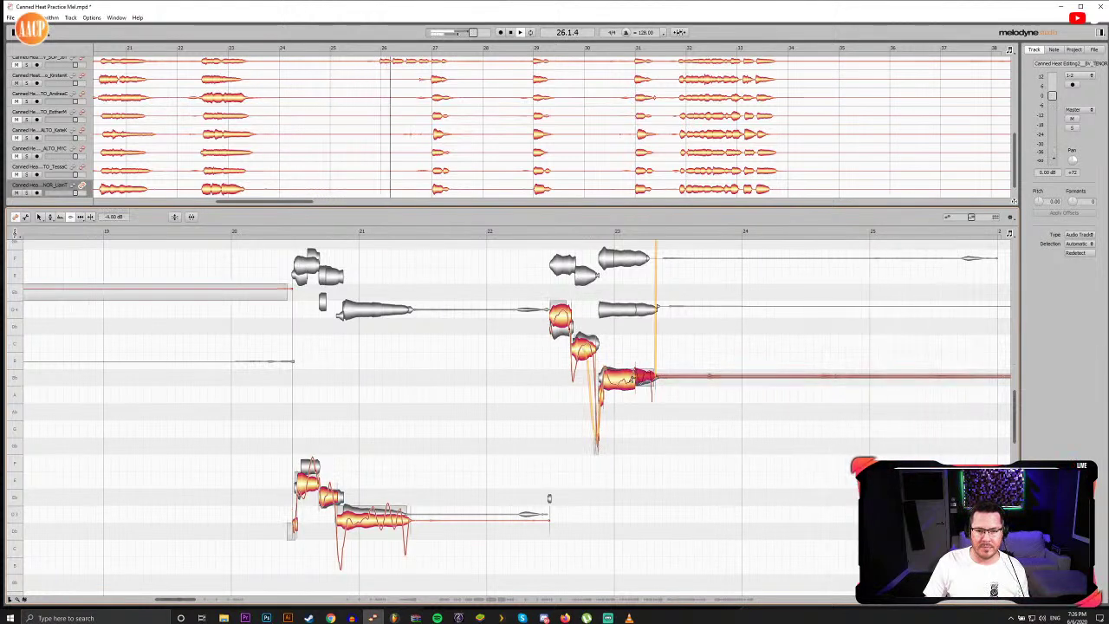
pyautogui.click(628, 378)
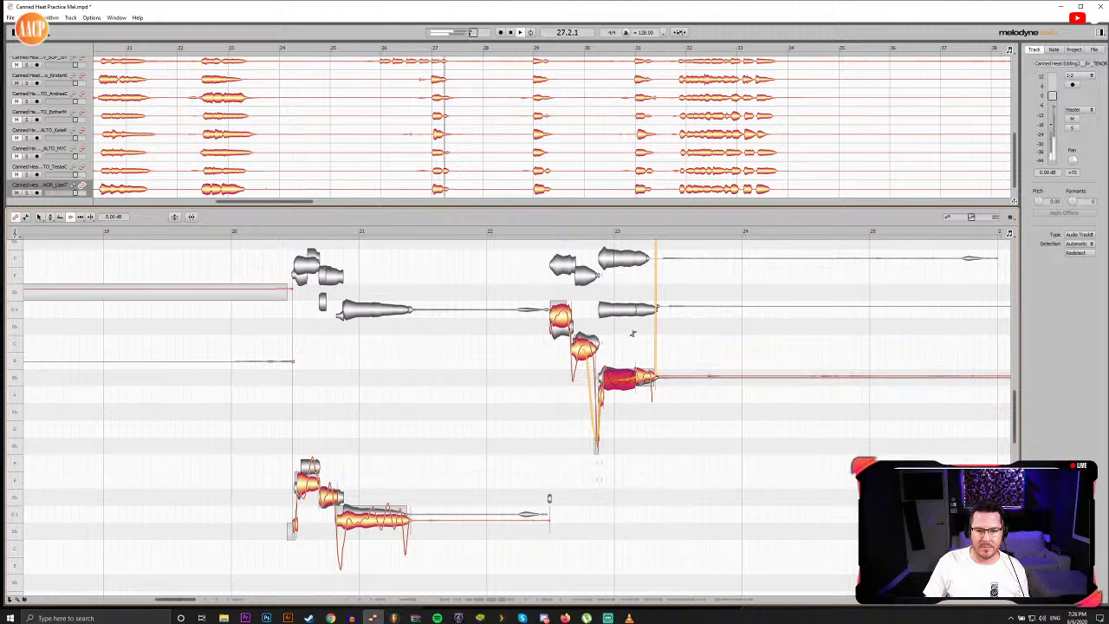
pyautogui.press('F2')
pyautogui.doubleClick(622, 379)
pyautogui.click(642, 378)
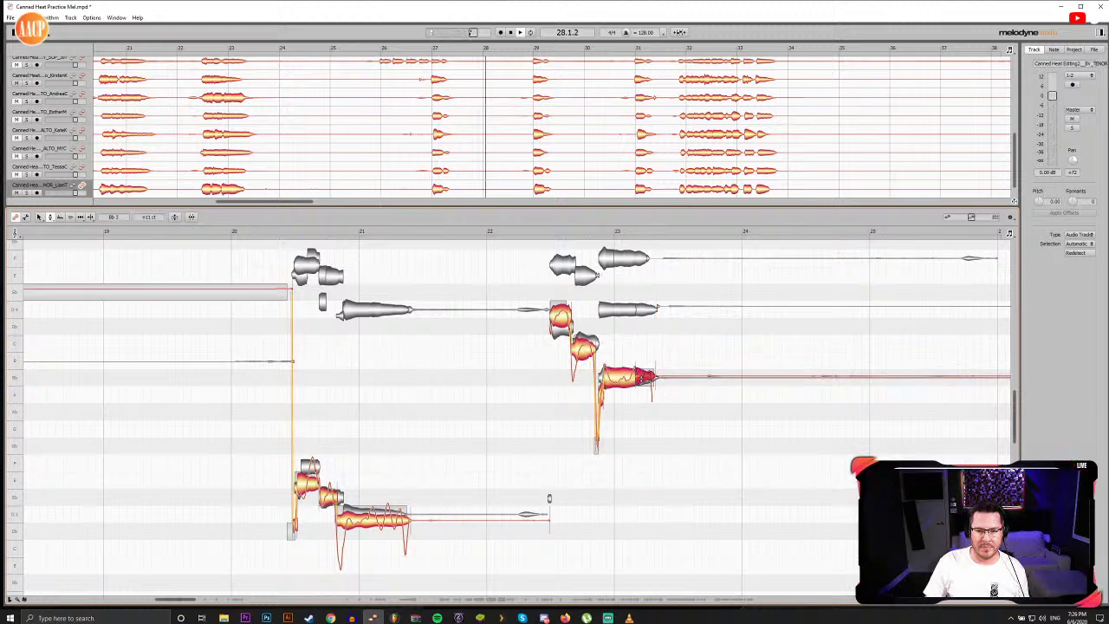
pyautogui.click(600, 235)
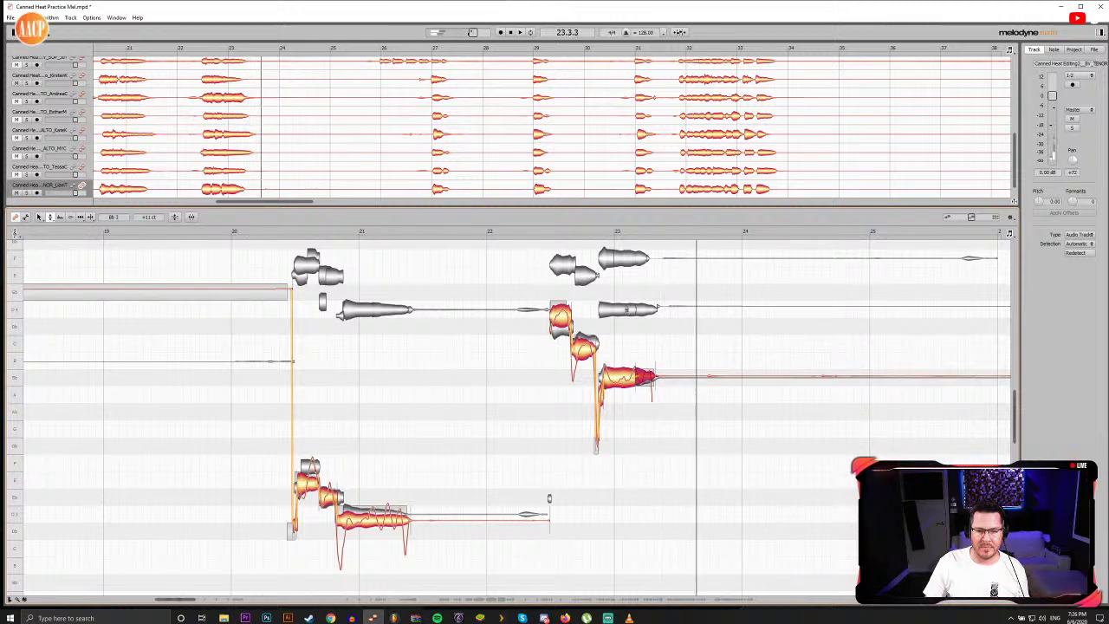
# Step: Shorten the end of the tenor's long note after bar 21 slightly and compare its release with the reference from bar 20
pyautogui.click(284, 232)
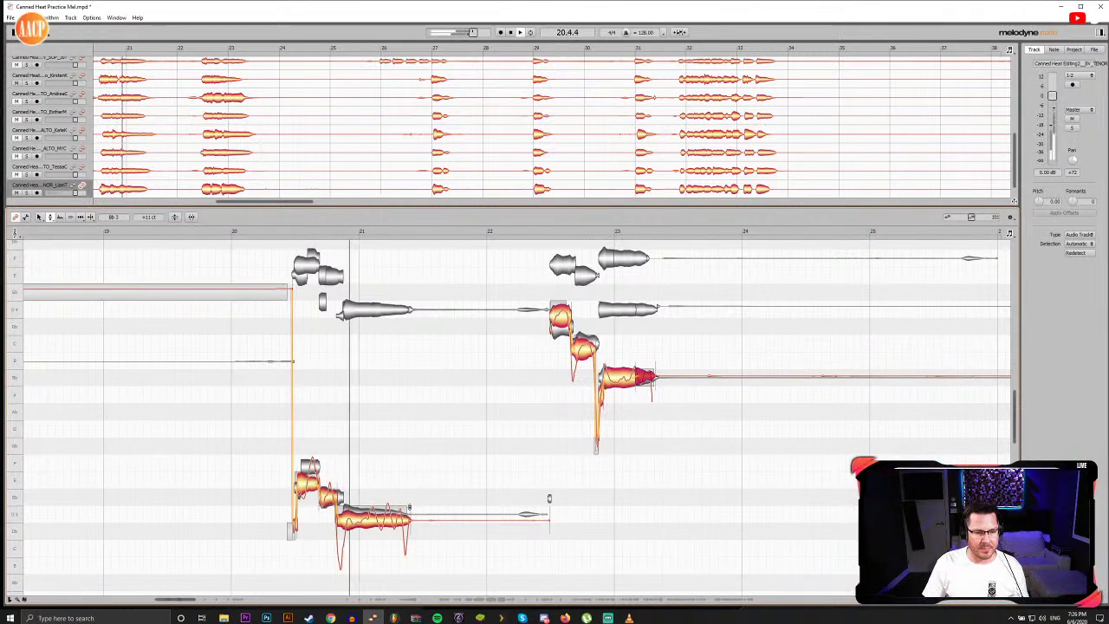
pyautogui.press('space')
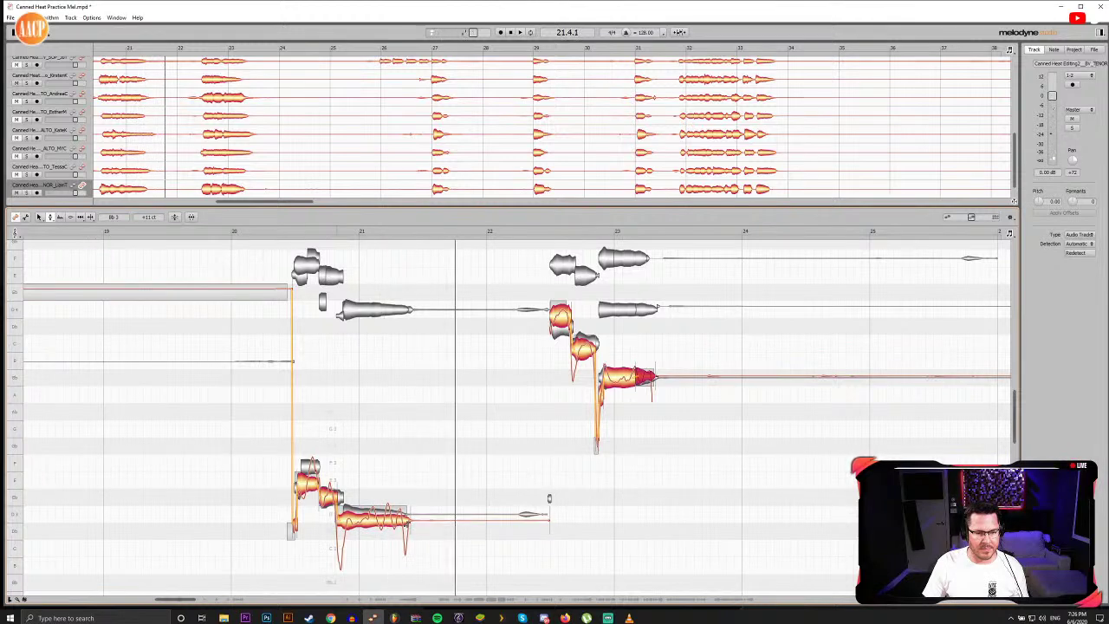
pyautogui.press('F5')
pyautogui.moveTo(410, 521); pyautogui.dragTo(409, 521)
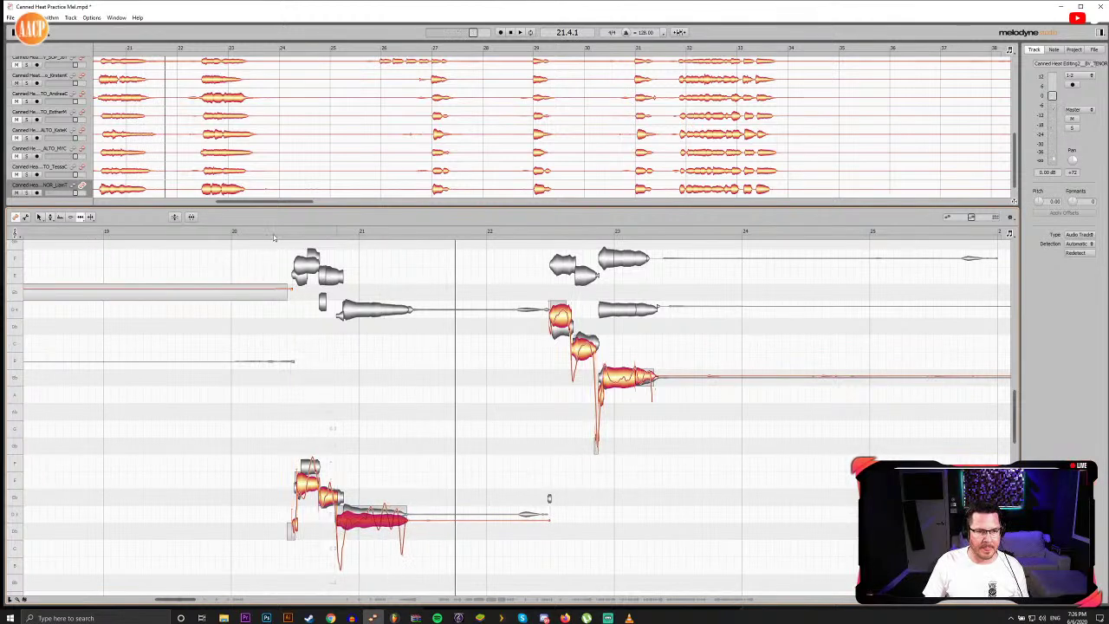
pyautogui.click(276, 232)
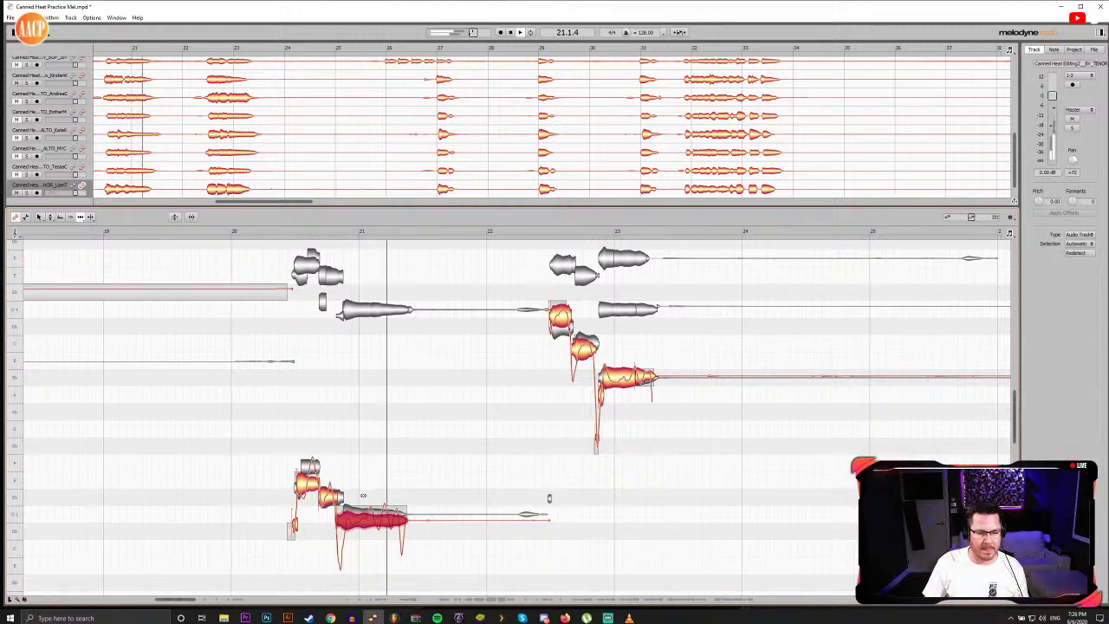
pyautogui.click(377, 233)
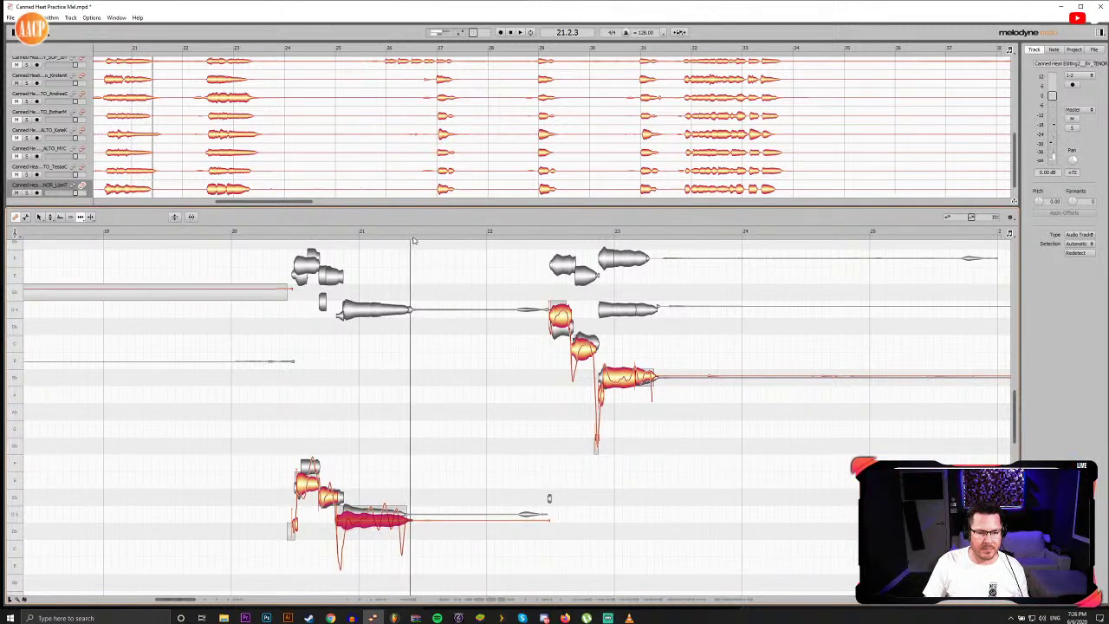
pyautogui.click(291, 233)
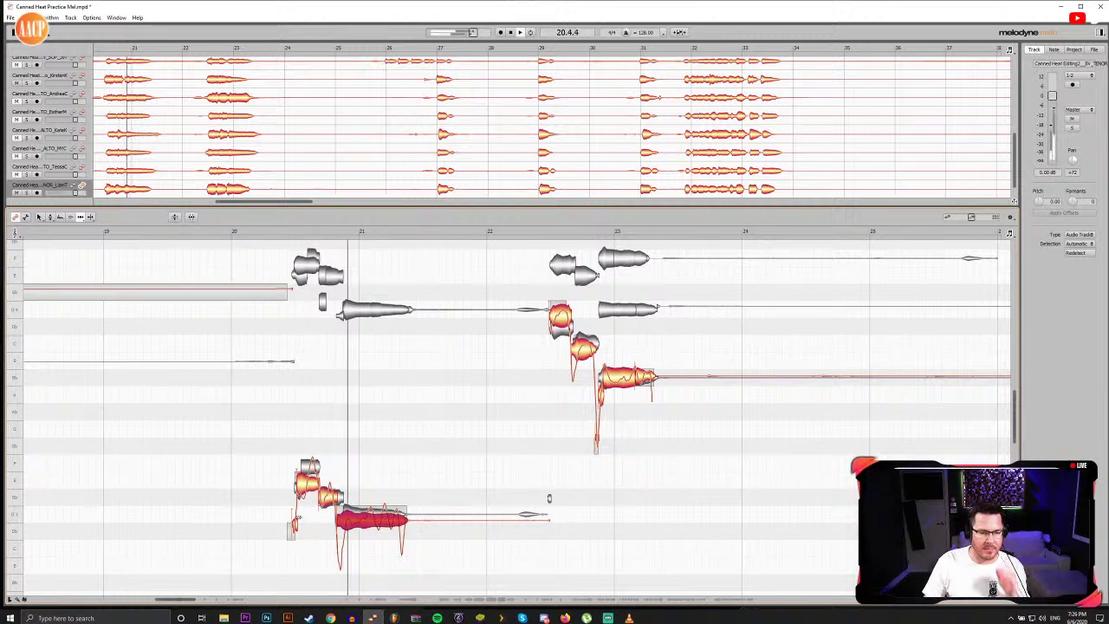
# Step: Correct the pitch of the tenor's three short notes at bars 27, 29 and 31 to the centre of D 4
pyautogui.moveTo(188, 602); pyautogui.dragTo(230, 601)
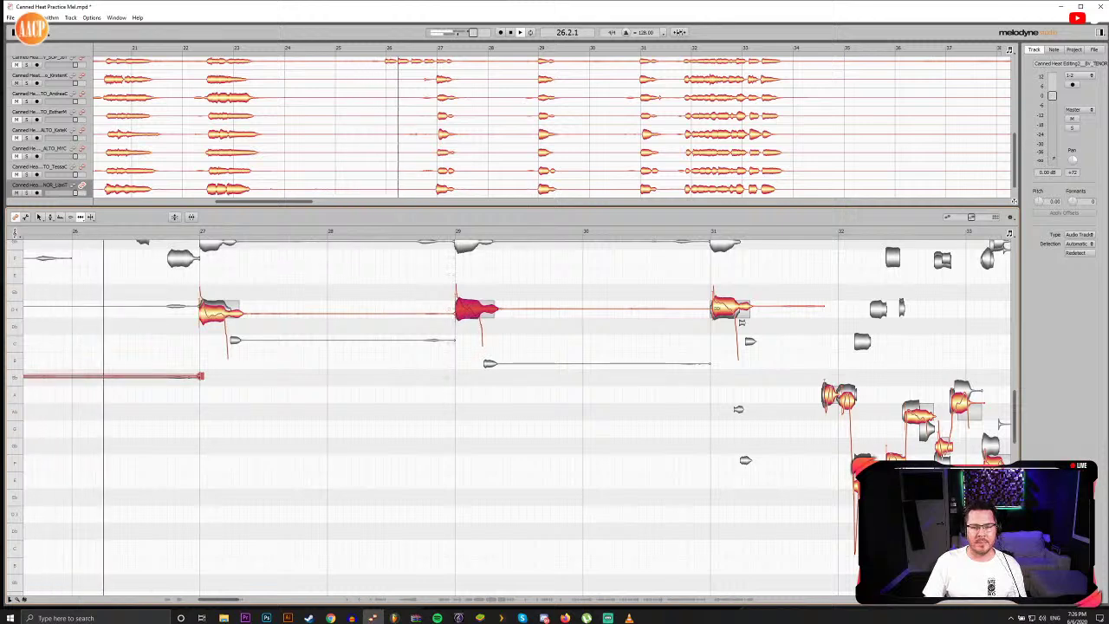
pyautogui.moveTo(200, 281); pyautogui.dragTo(752, 382)
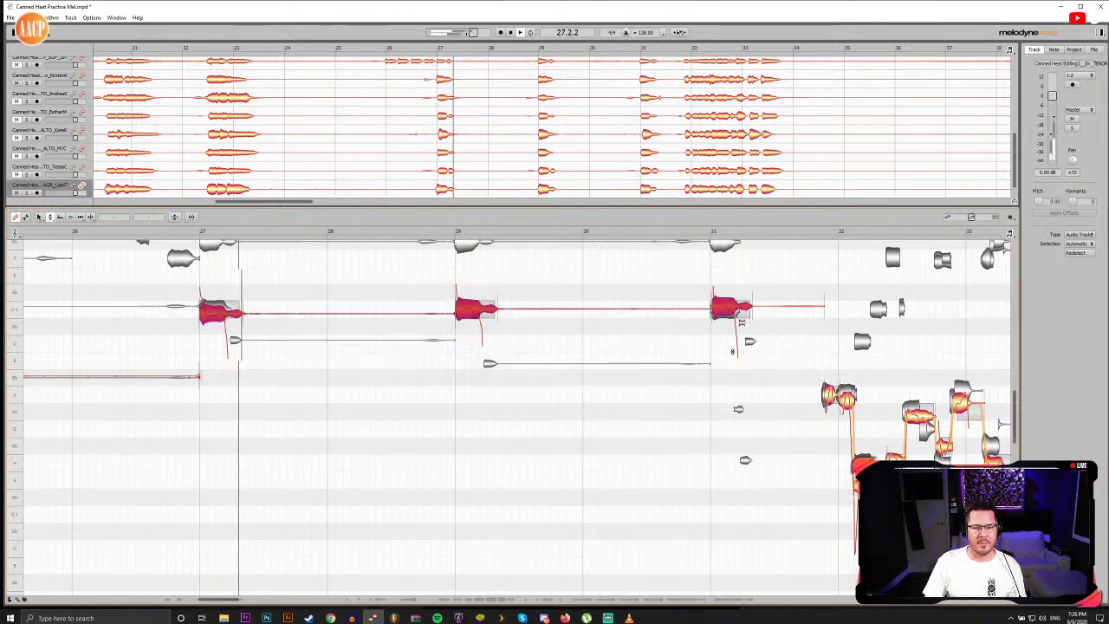
pyautogui.doubleClick(726, 307)
pyautogui.click(700, 363)
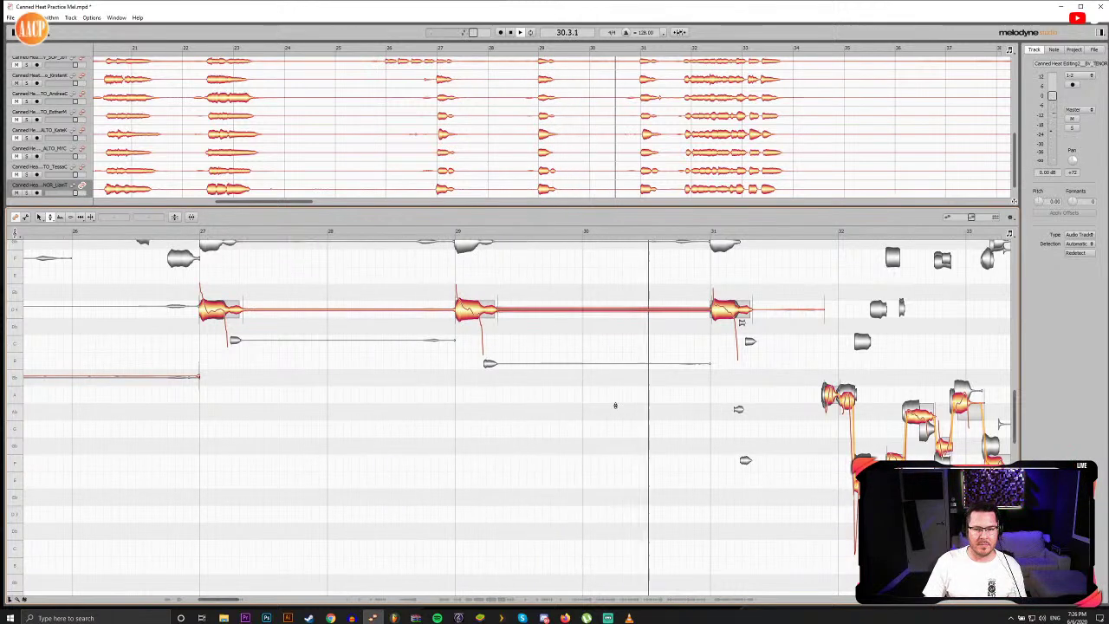
pyautogui.click(726, 310)
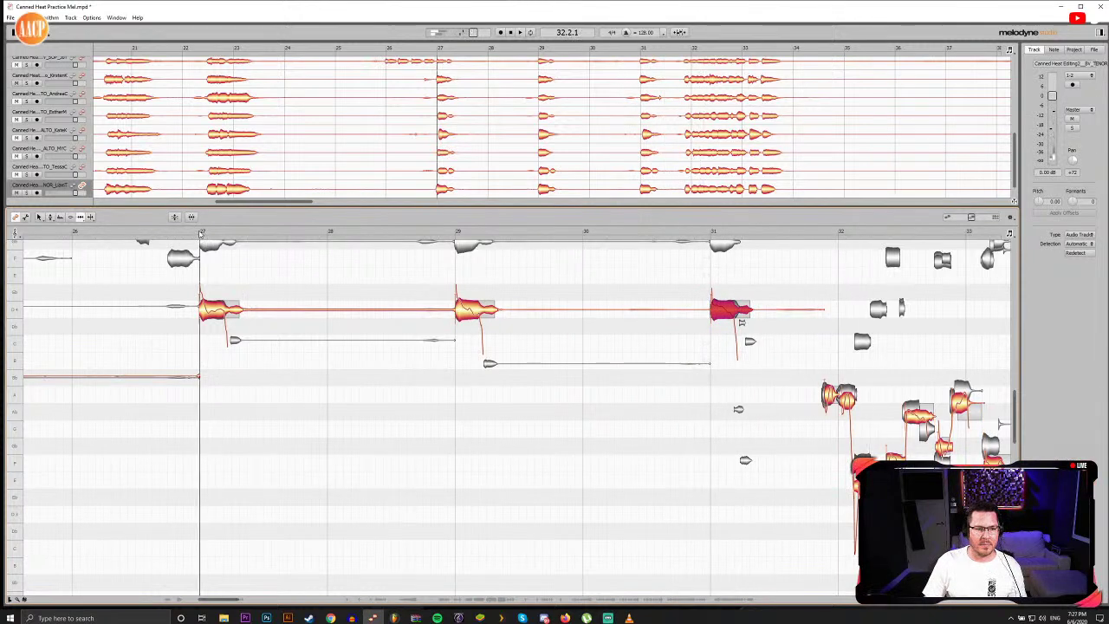
# Step: Split the tails off the tenor's short notes at bars 27, 29 and 31
pyautogui.click(227, 310)
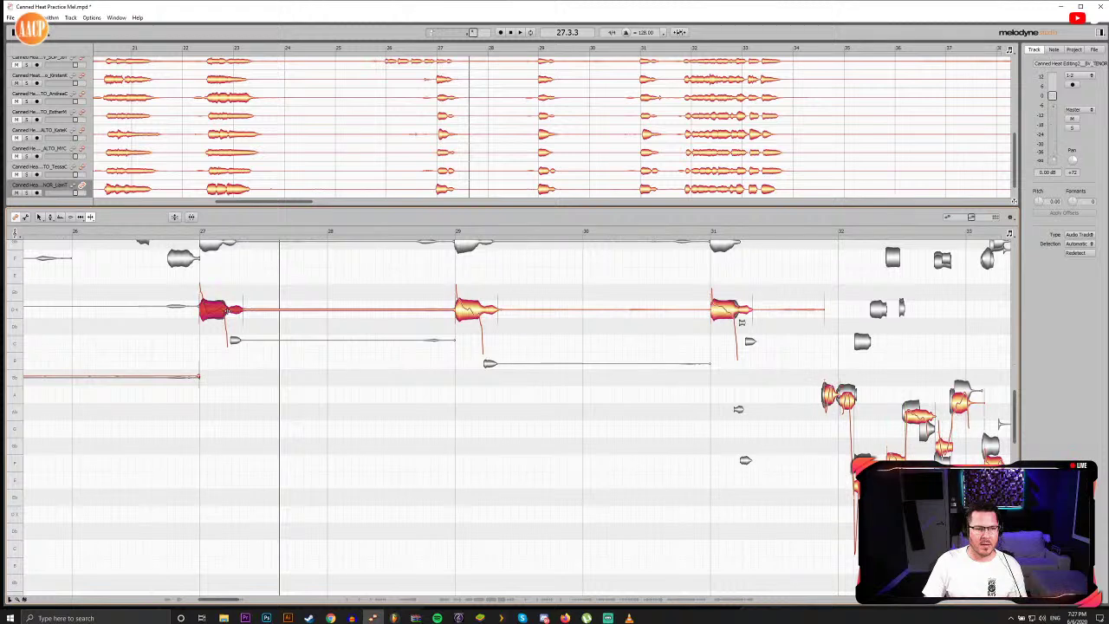
pyautogui.doubleClick(227, 310)
pyautogui.click(481, 309)
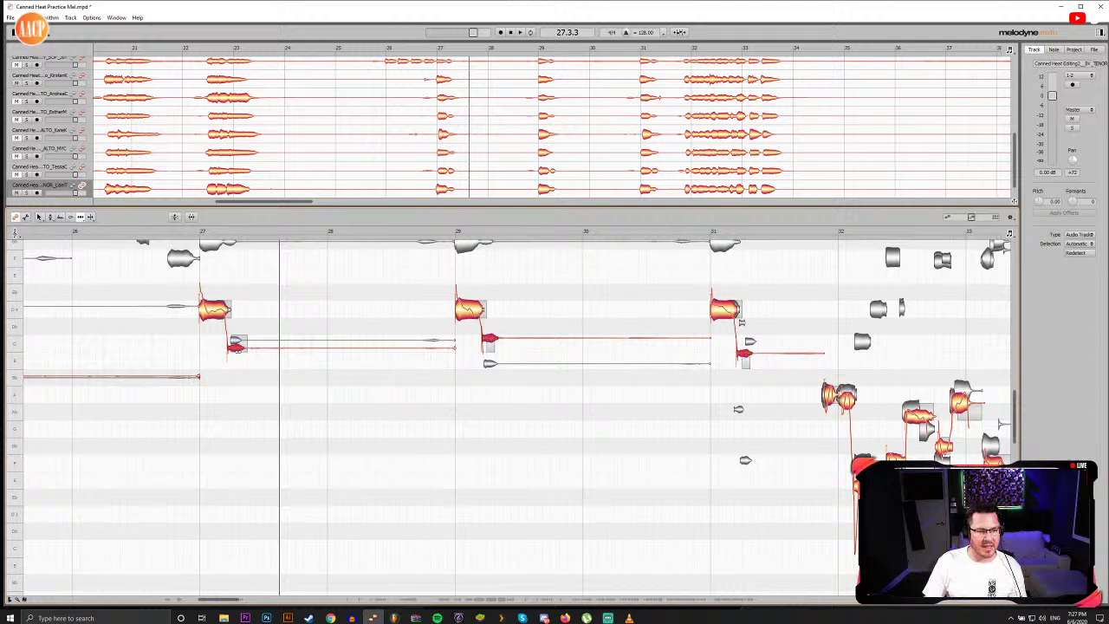
# Step: Shift the starts of the three split tails after bars 27, 29 and 31 slightly earlier while replaying from bar 27
pyautogui.click(219, 234)
pyautogui.click(198, 232)
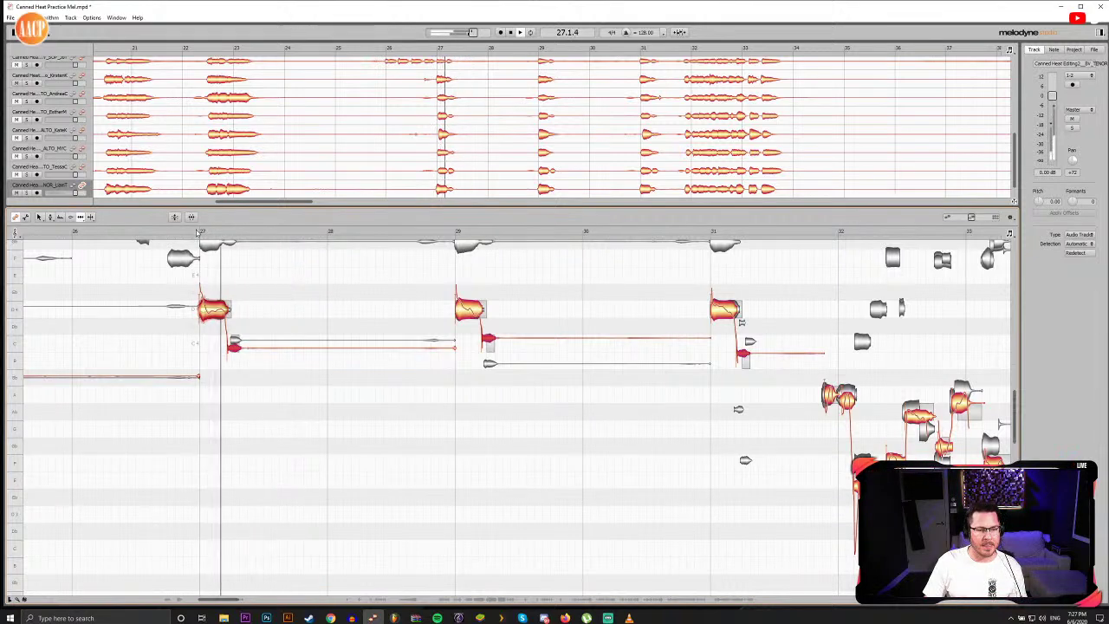
pyautogui.press('space')
pyautogui.click(198, 232)
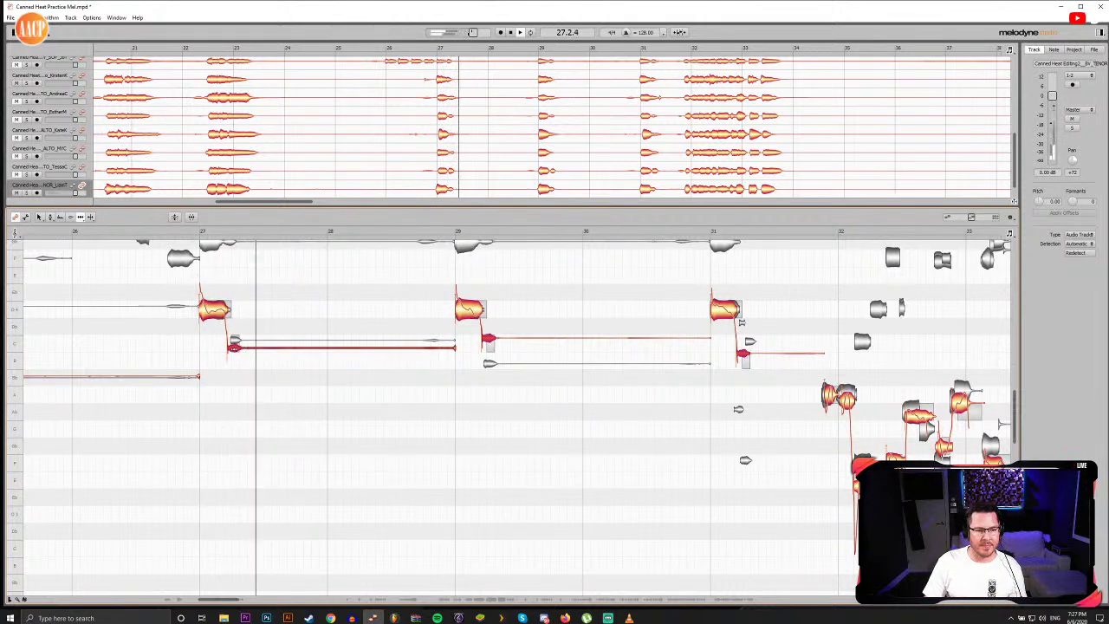
pyautogui.click(196, 234)
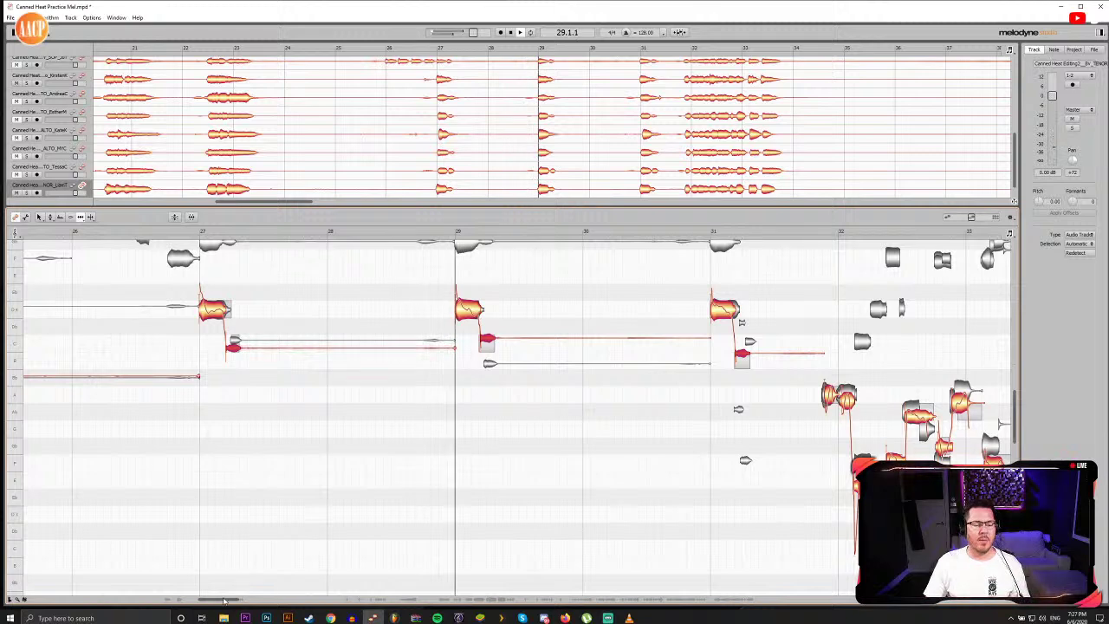
pyautogui.moveTo(225, 600); pyautogui.dragTo(239, 600)
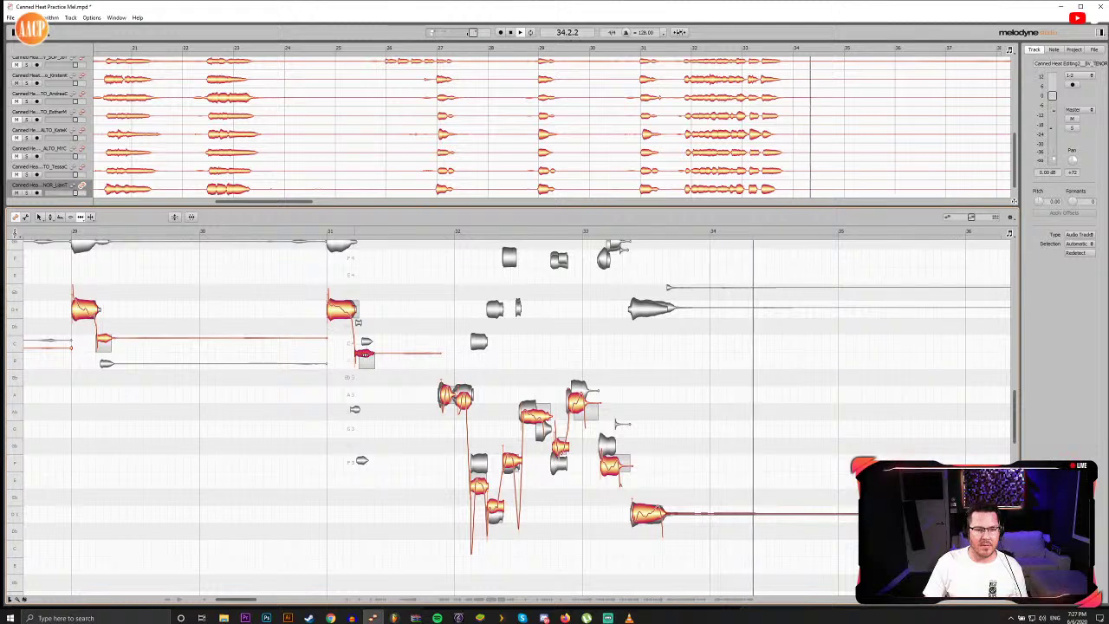
# Step: Shorten the tenor's split tail after bar 31 slightly while replaying from bar 31
pyautogui.click(328, 231)
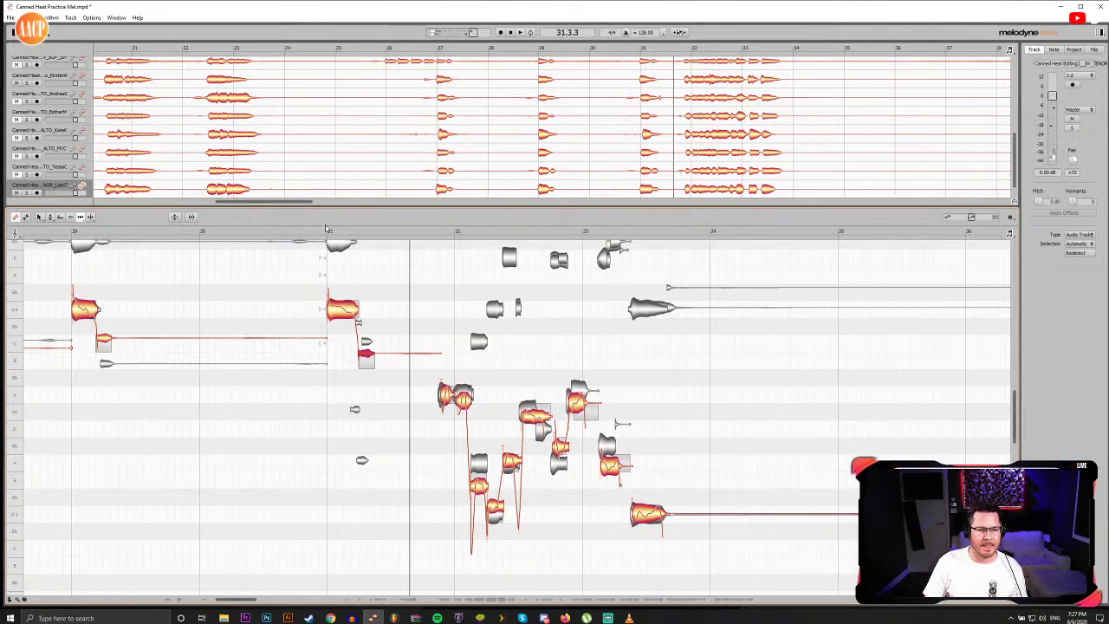
pyautogui.click(327, 230)
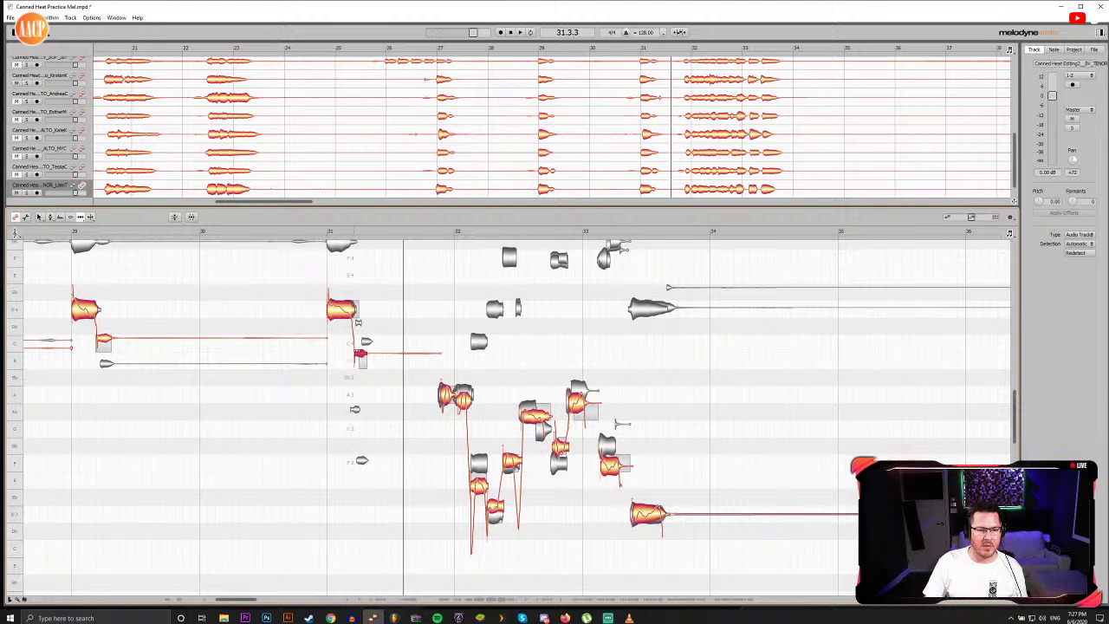
# Step: Shift the tail after bar 31 slightly earlier on the TNR BV - M_01 R reference track, and compare it with the tenor from bar 31
pyautogui.scroll(5, 50, 173)
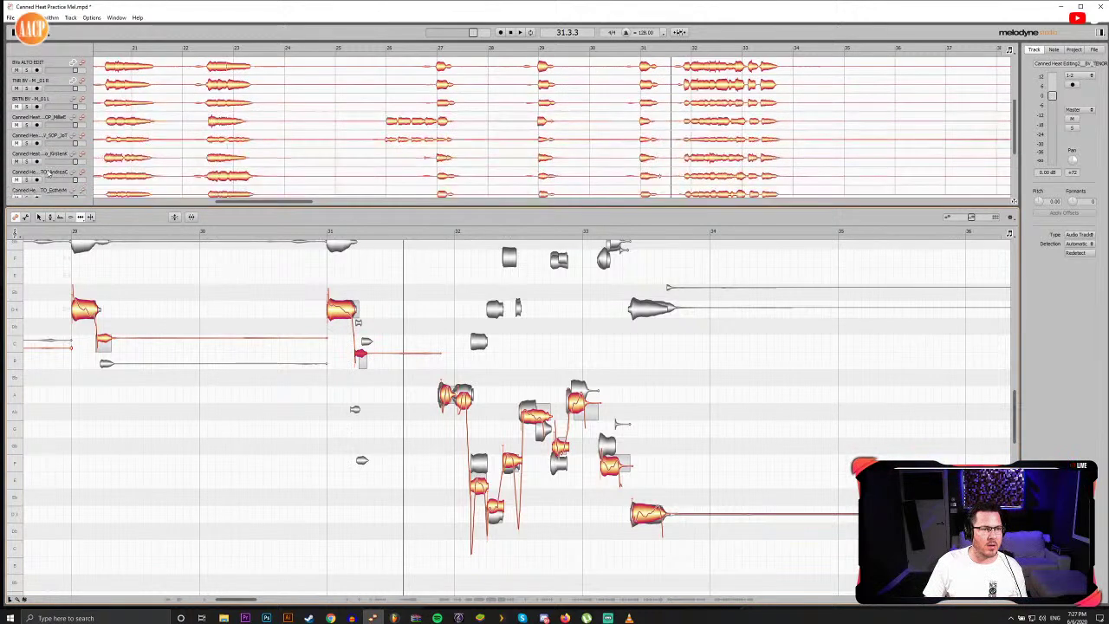
pyautogui.click(54, 137)
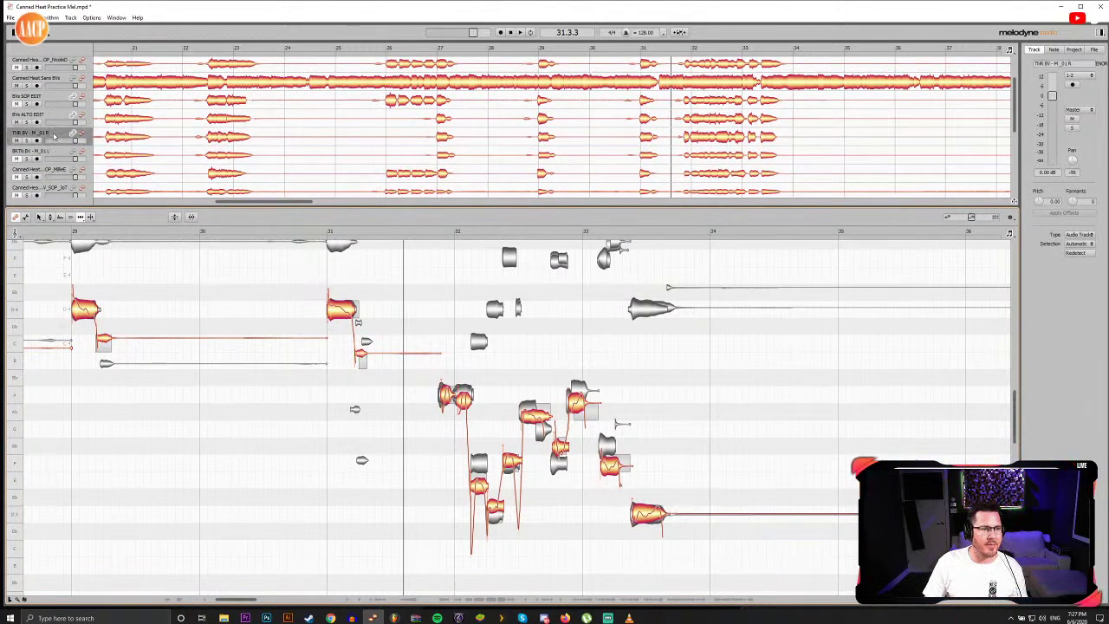
pyautogui.click(80, 135)
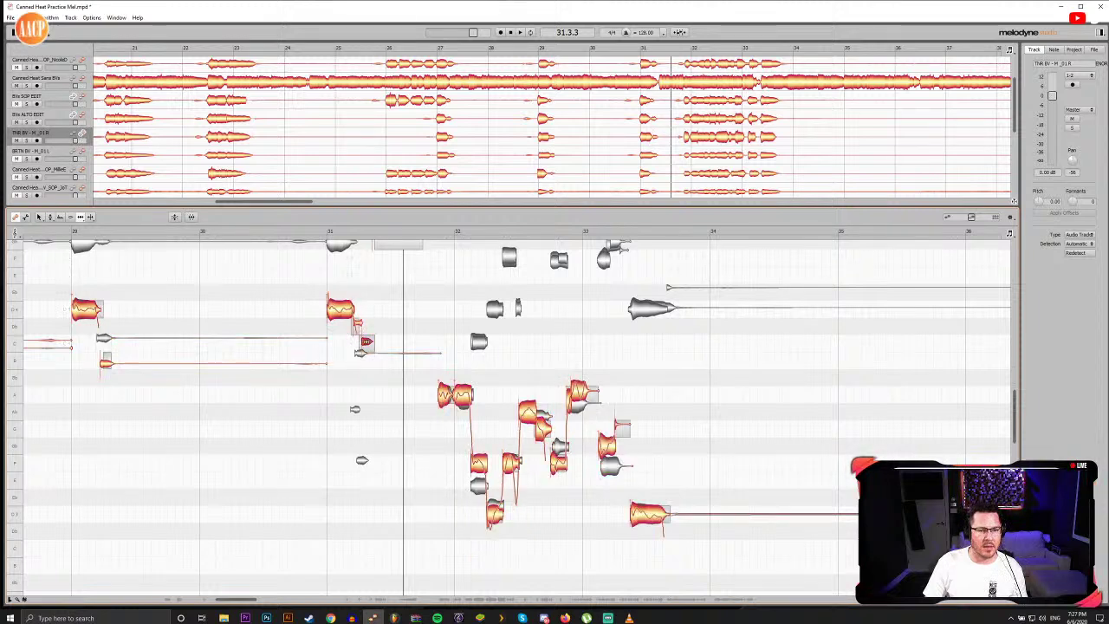
pyautogui.click(351, 235)
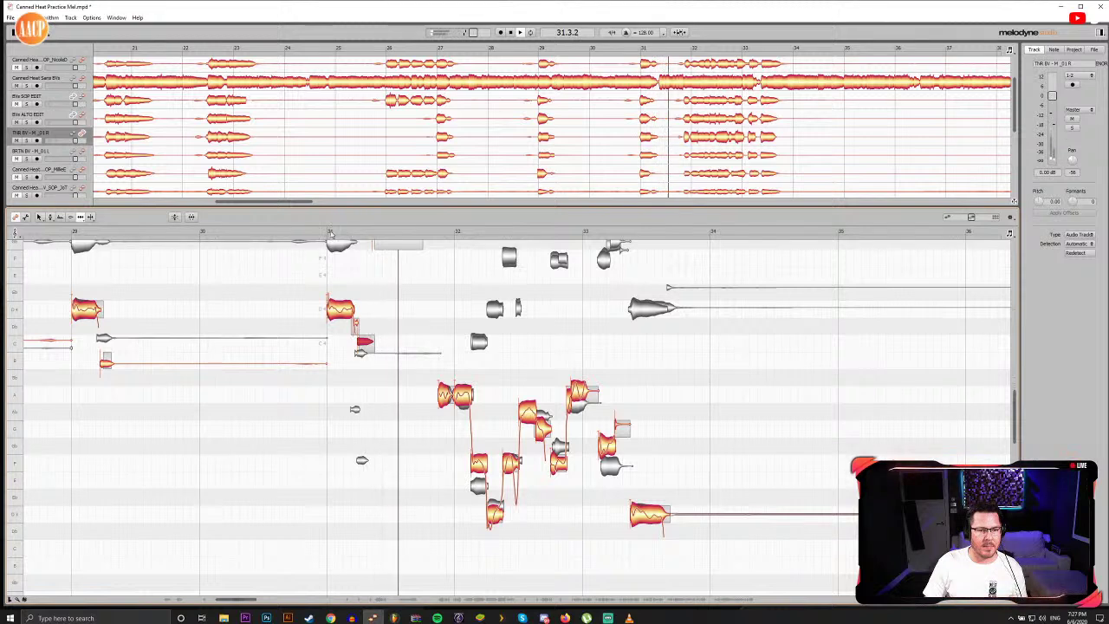
pyautogui.click(327, 234)
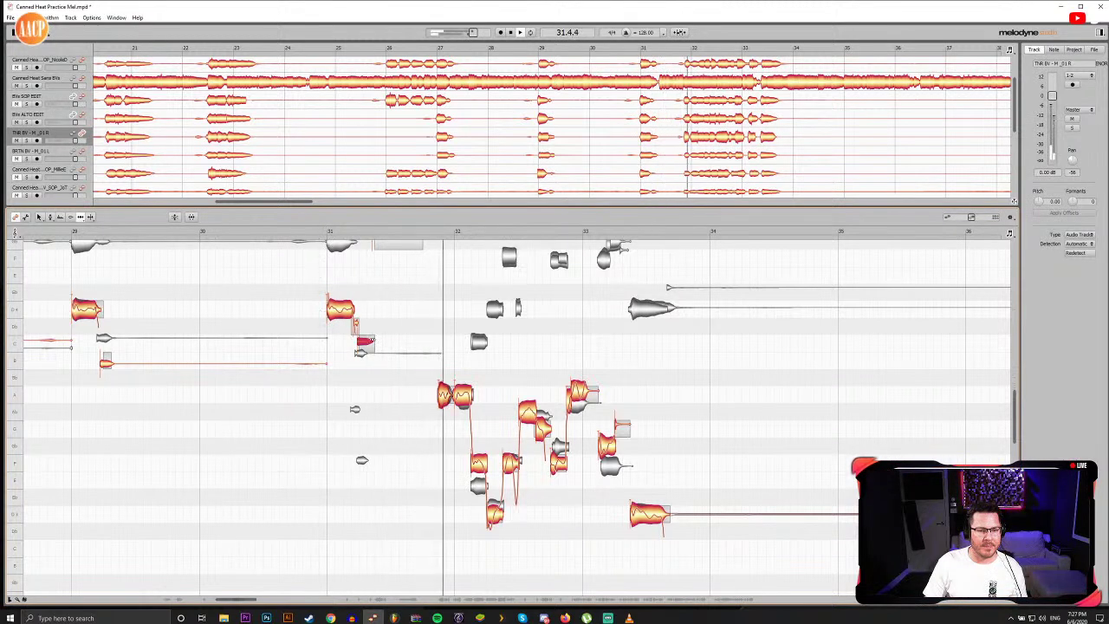
pyautogui.press('space')
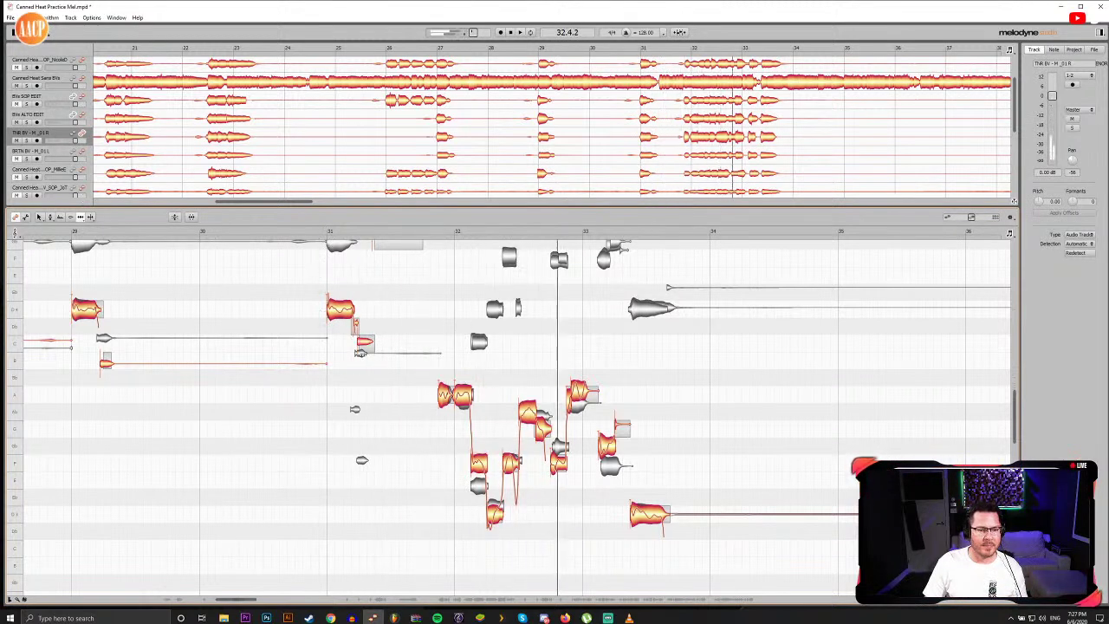
pyautogui.doubleClick(362, 353)
pyautogui.click(327, 231)
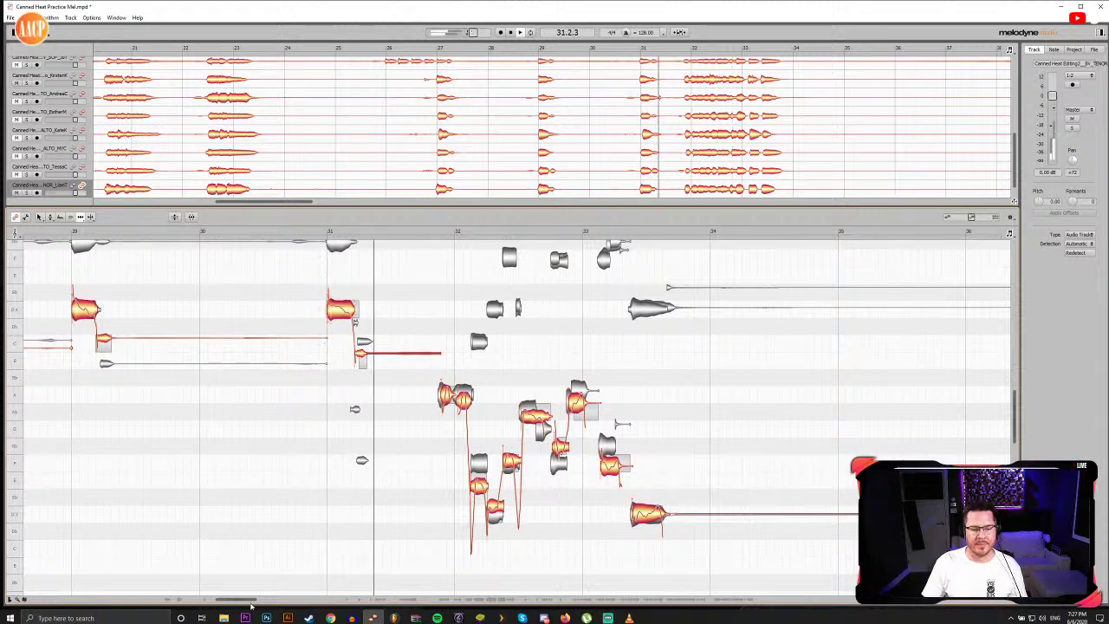
pyautogui.moveTo(239, 599); pyautogui.dragTo(253, 599)
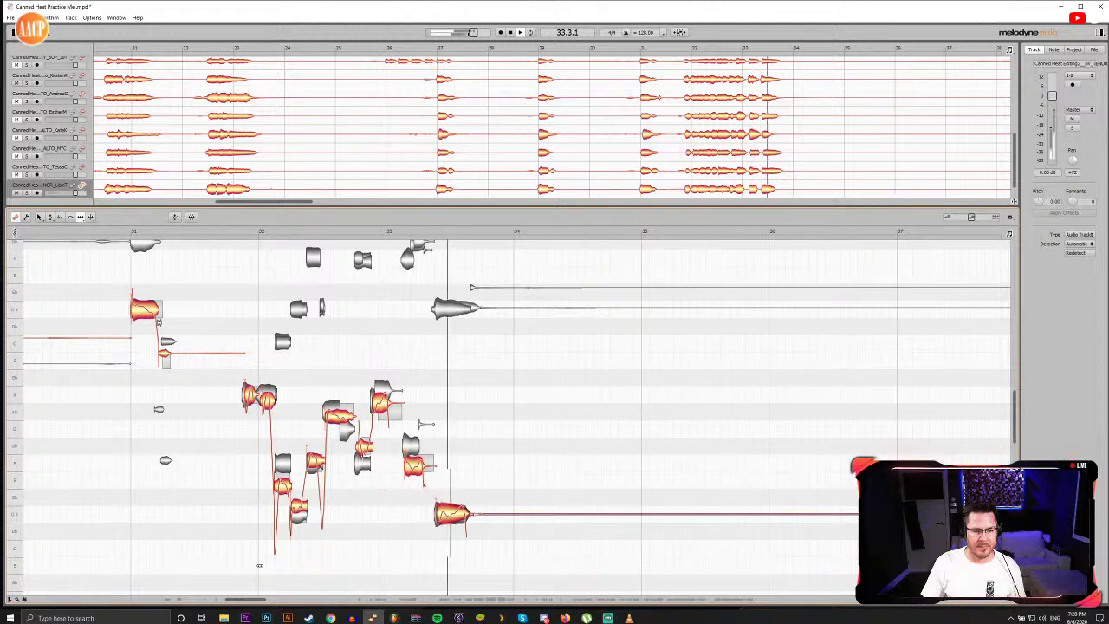
pyautogui.moveTo(250, 362); pyautogui.dragTo(463, 542)
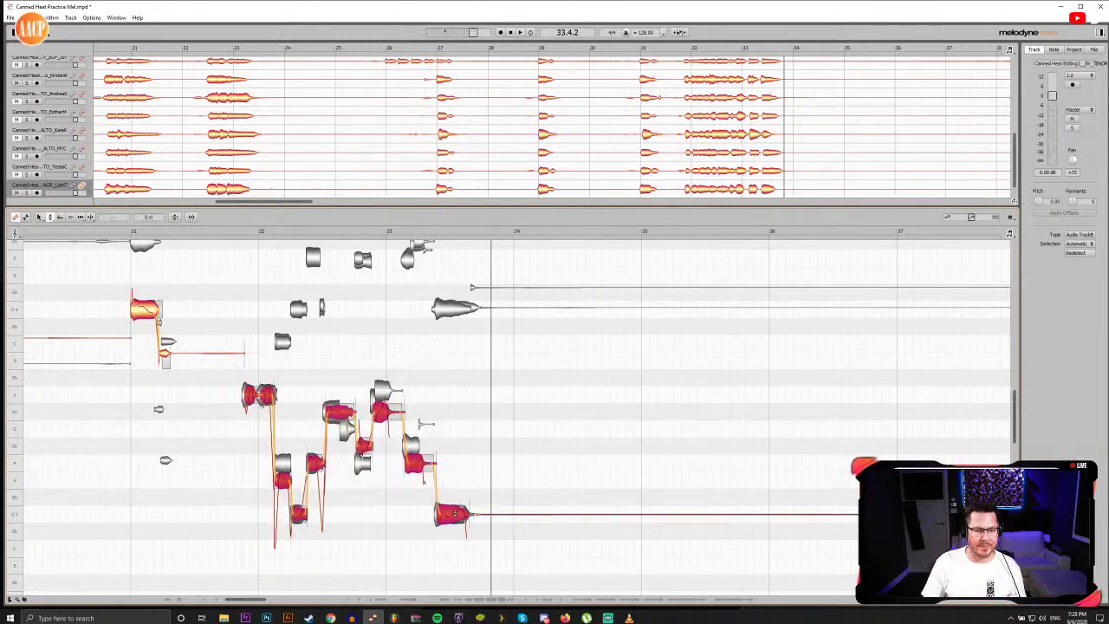
pyautogui.hotkey('ctrl', 'z')
pyautogui.hotkey('ctrl', 'z')
pyautogui.hotkey('ctrl', 'z')
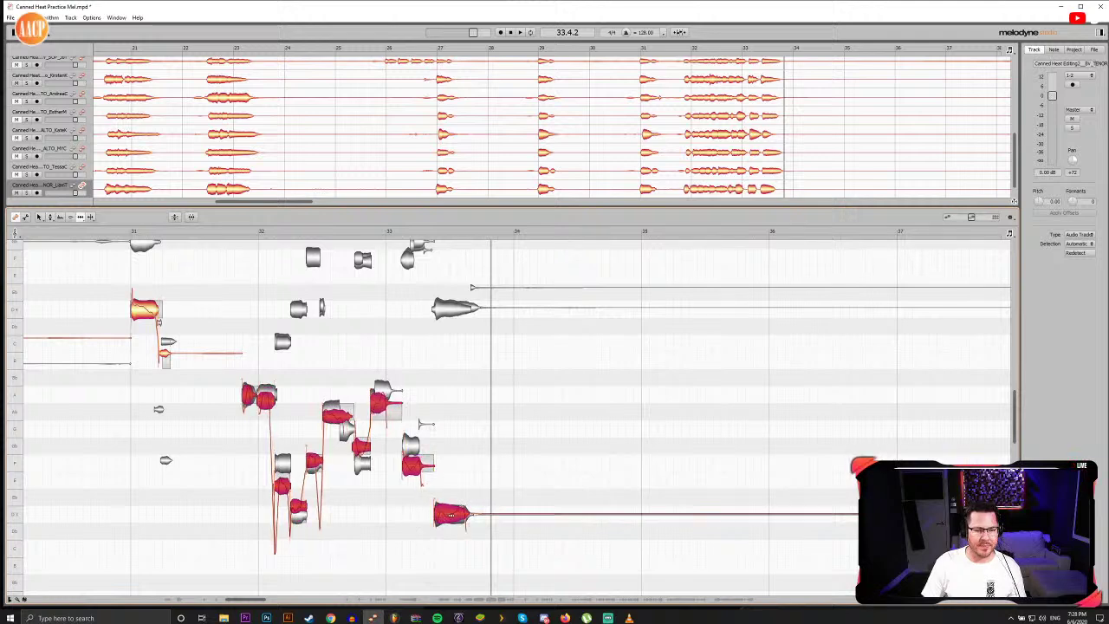
# Step: Retune the tenor's opening notes in bar 32: the second towards A 3, the third up to F 3 and the fourth to D 3
pyautogui.click(306, 320)
pyautogui.click(252, 232)
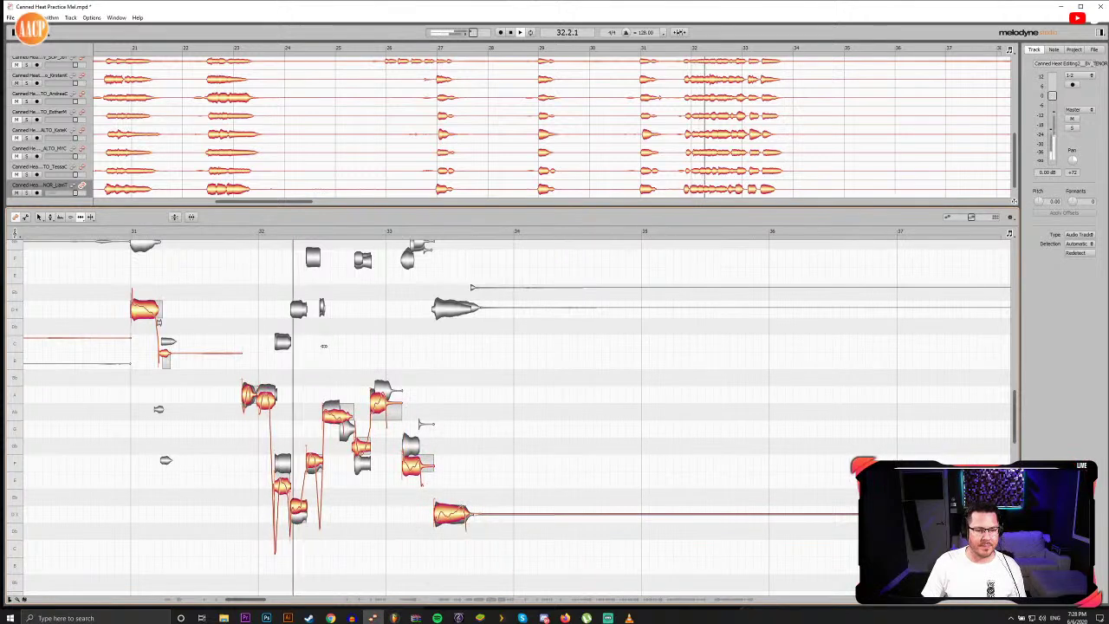
pyautogui.moveTo(283, 485); pyautogui.dragTo(283, 464)
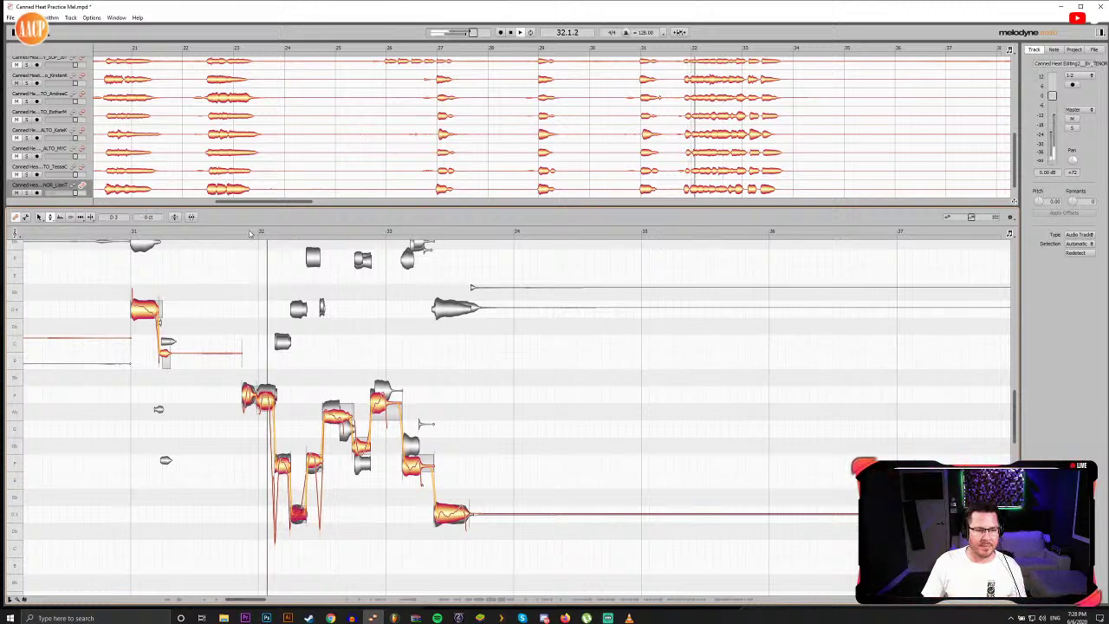
pyautogui.click(262, 401)
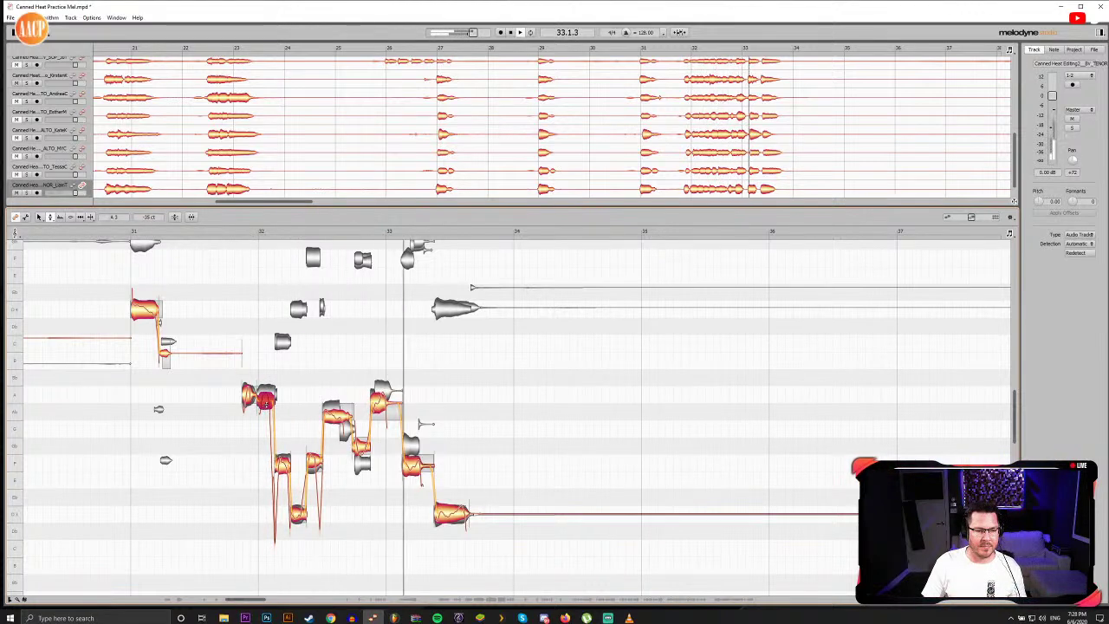
# Step: Split the tenor's longer note in the second half of bar 32 in two and replay the passage from there
pyautogui.click(328, 233)
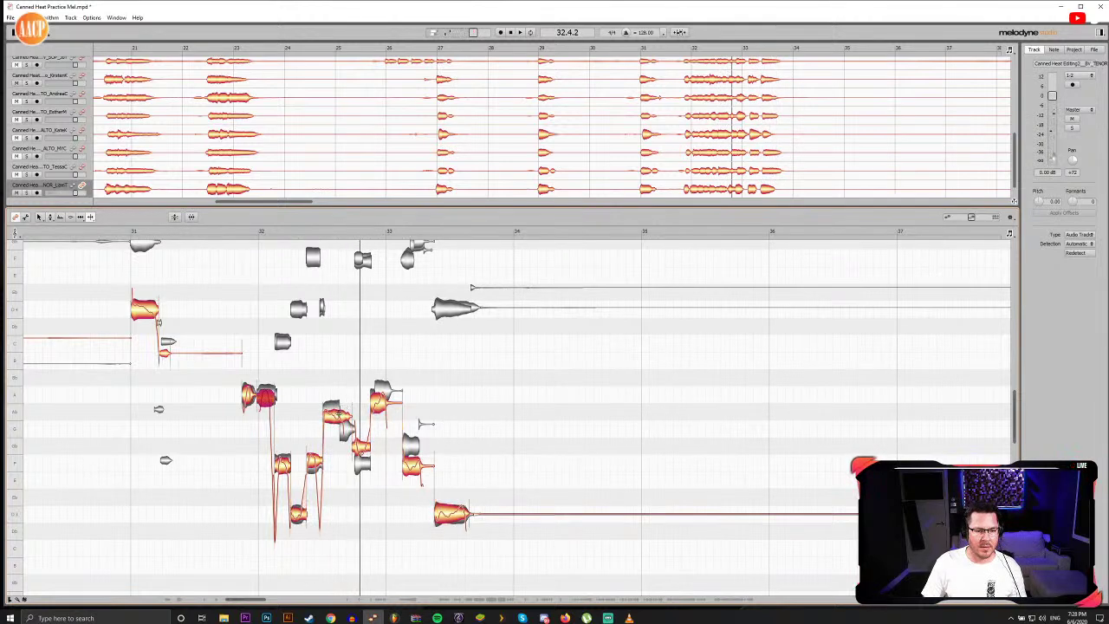
pyautogui.press('F5')
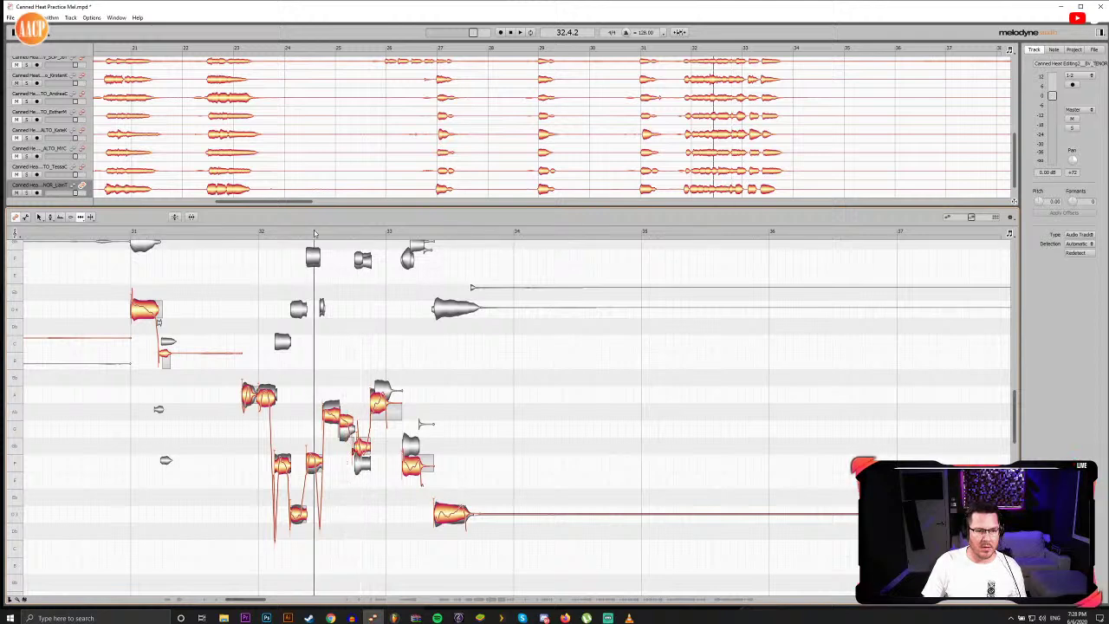
pyautogui.press('space')
pyautogui.press('space')
pyautogui.press('space')
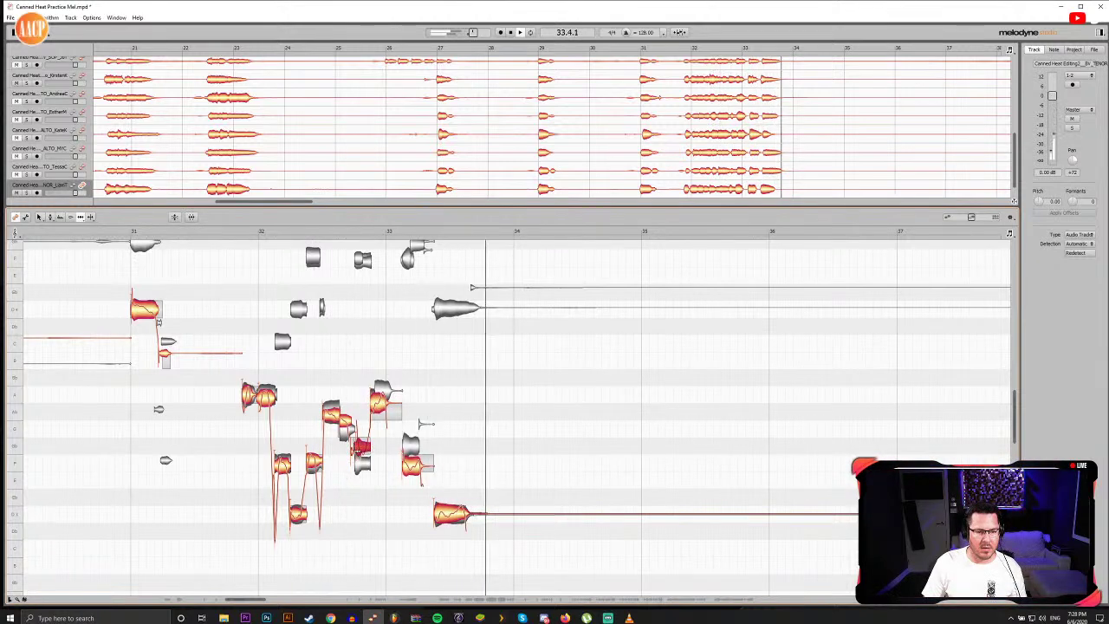
pyautogui.click(327, 231)
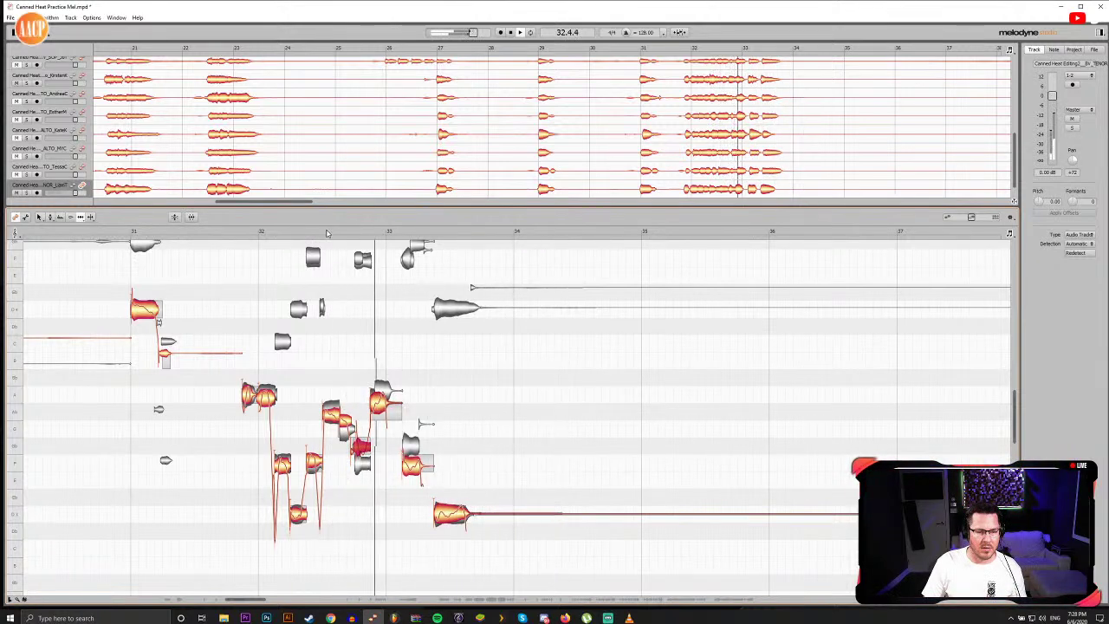
# Step: Retune the tenor's split-off note in bar 32 to G 3, the following note to F 3 and the one before bar 33 closer to A 3
pyautogui.click(321, 232)
pyautogui.press('space')
pyautogui.press('F2')
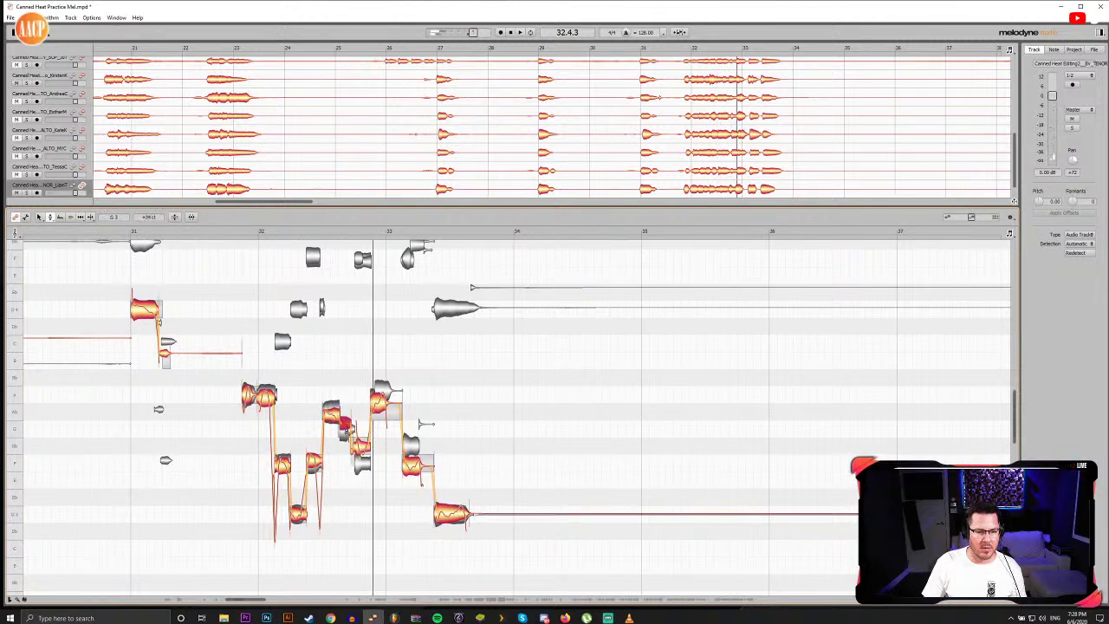
pyautogui.click(322, 228)
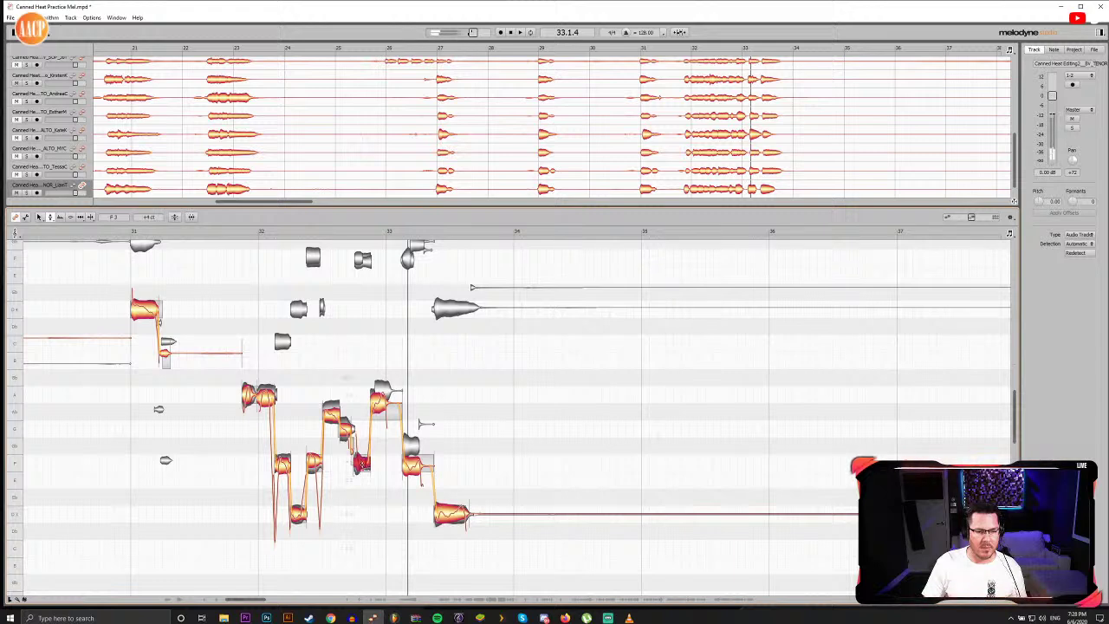
pyautogui.click(217, 233)
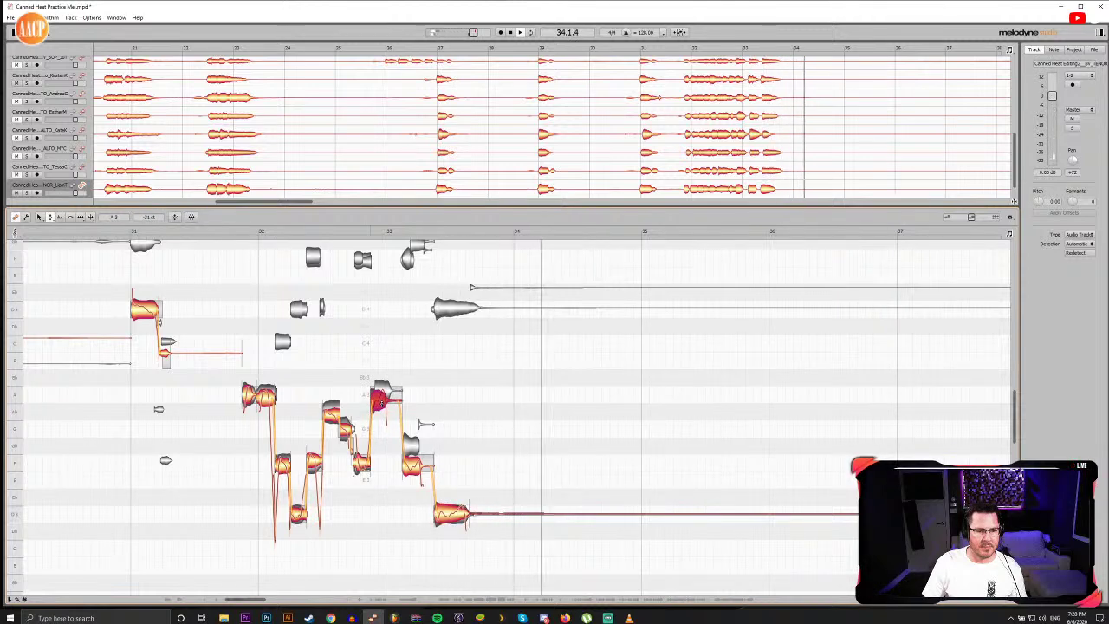
pyautogui.click(376, 280)
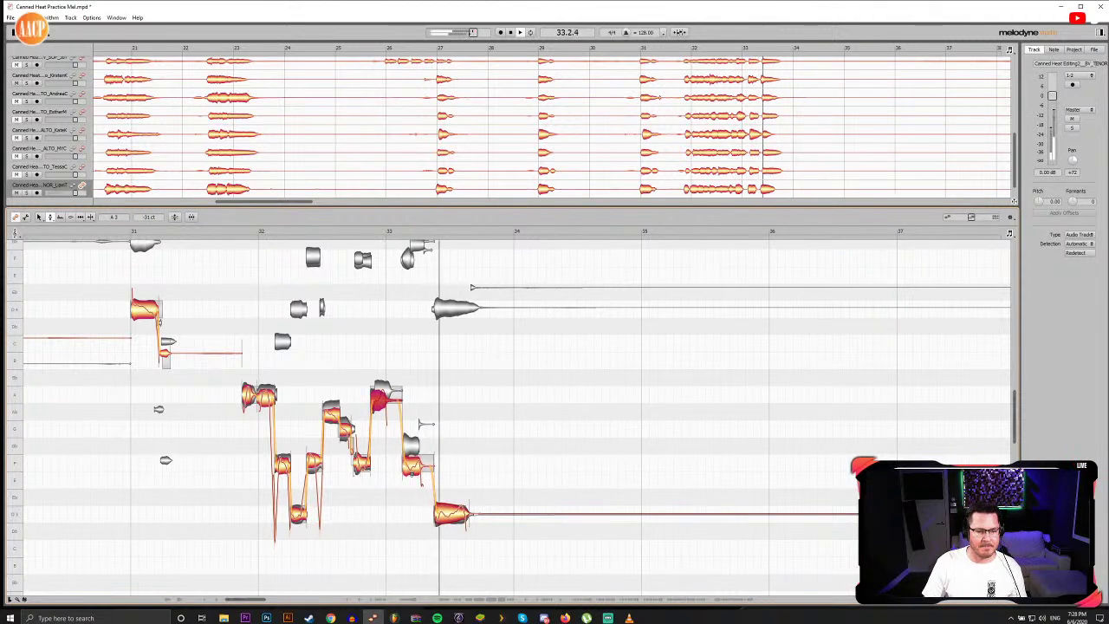
# Step: Split the tail off the tenor's first note after bar 33 and replay from bar 33
pyautogui.click(418, 469)
pyautogui.press('F5')
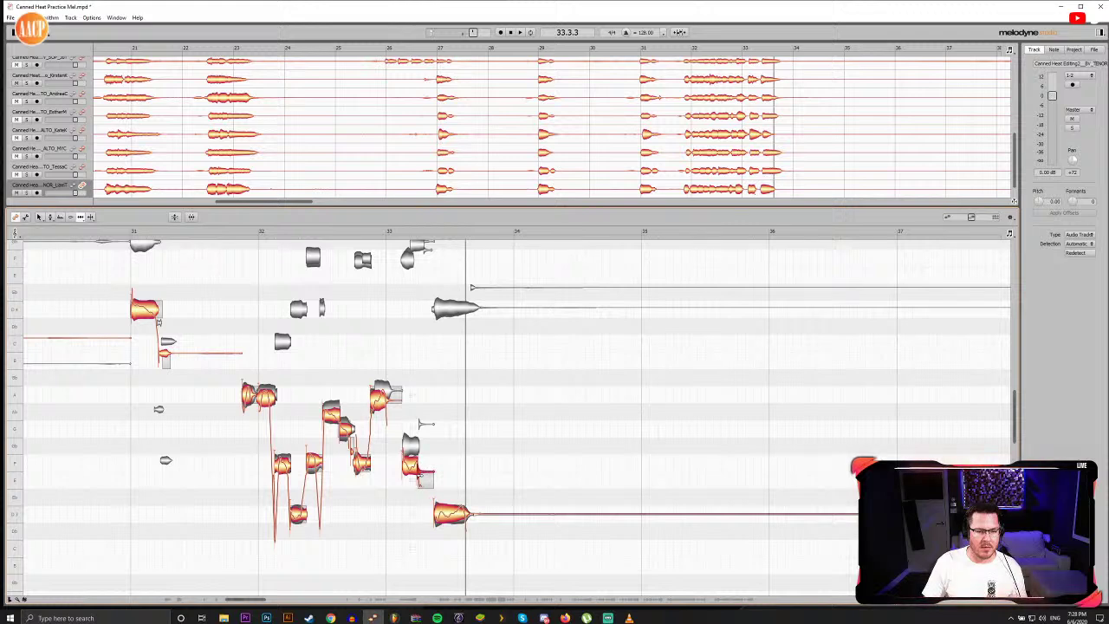
pyautogui.click(395, 232)
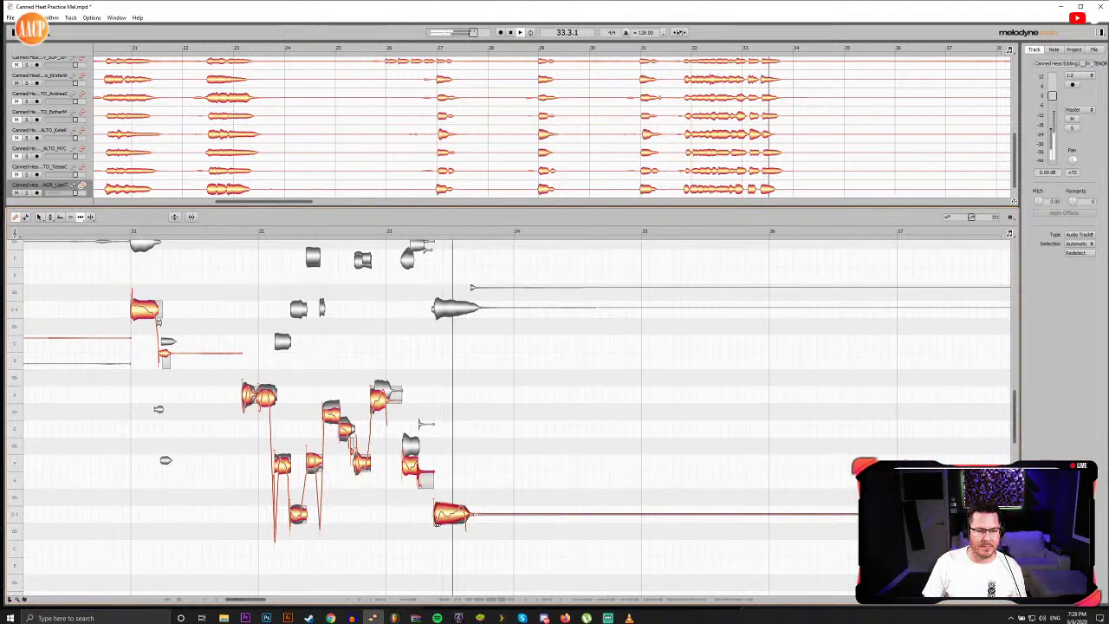
# Step: Extend the end of the tenor's final note in bar 33 slightly to match the reference, and replay the phrase
pyautogui.doubleClick(452, 515)
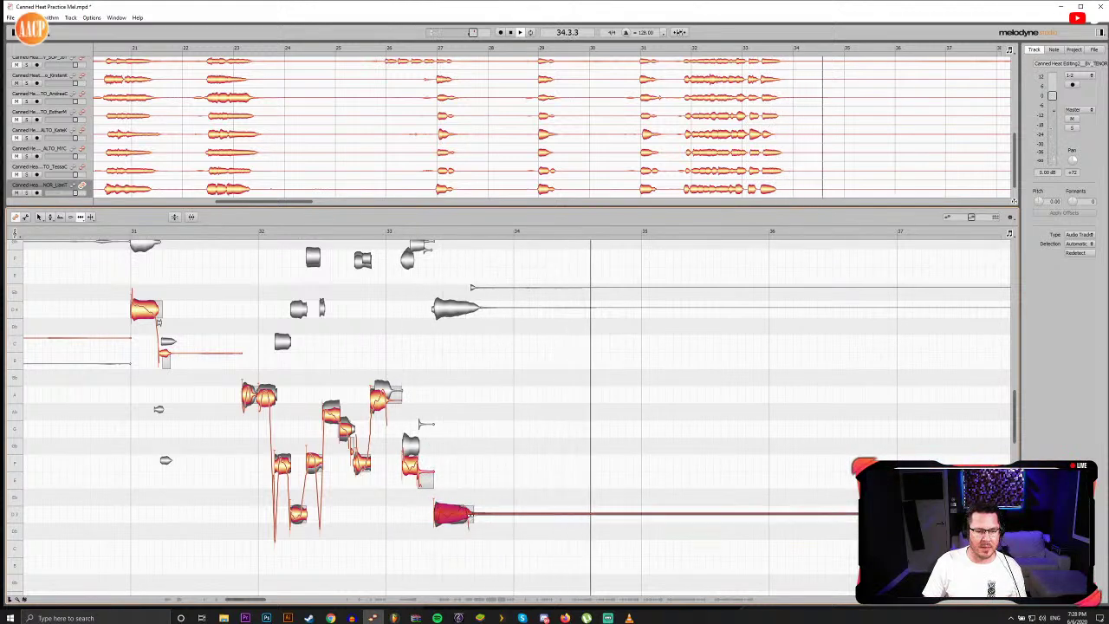
pyautogui.click(418, 232)
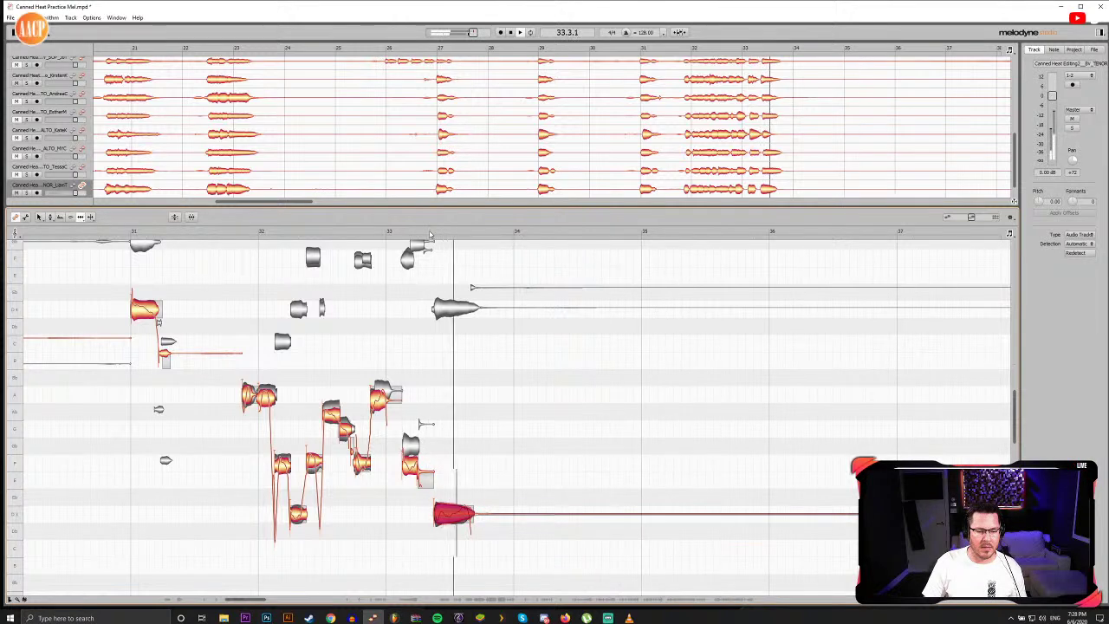
pyautogui.click(223, 233)
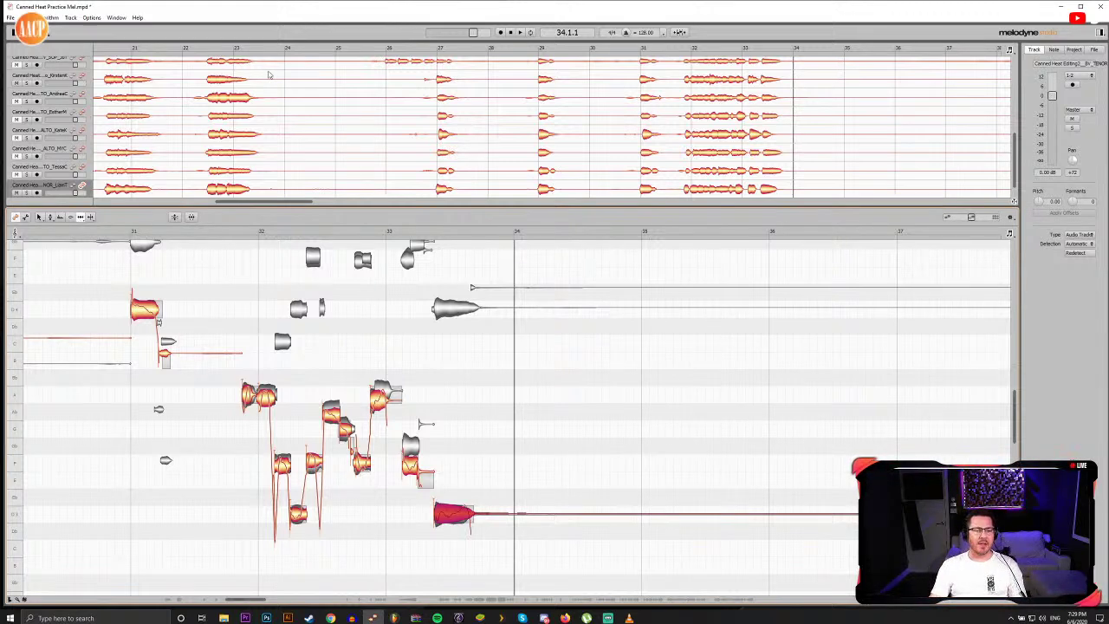
# Step: Fine-tune the tenor's two mid-bar 32 notes to F 3 and Ab 3, and raise the note after bar 33 to the reference pitch
pyautogui.click(244, 232)
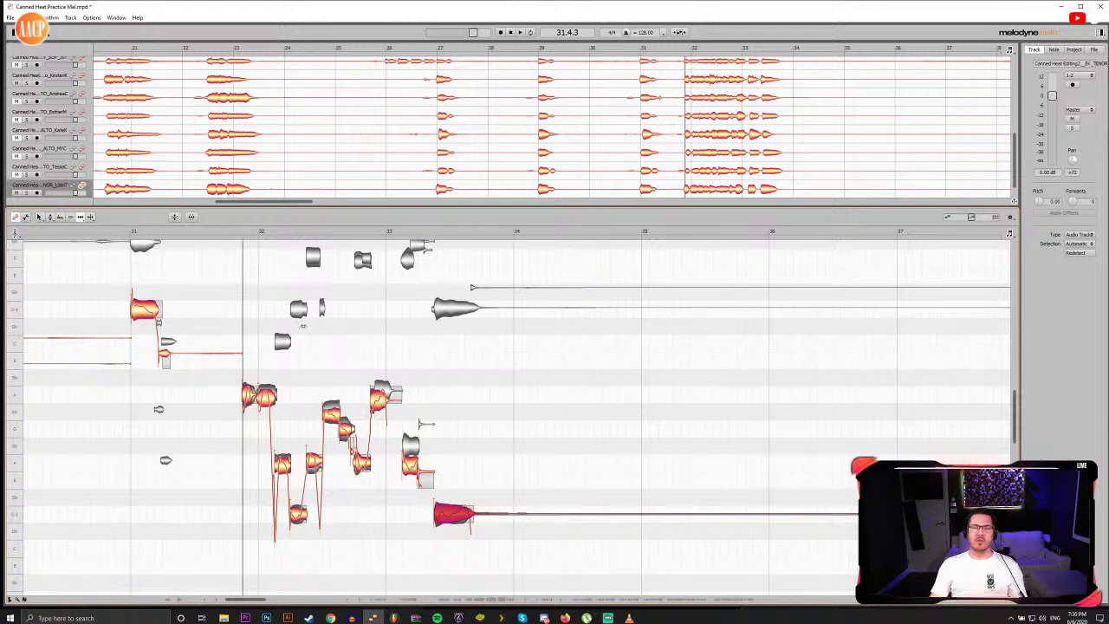
pyautogui.press('space')
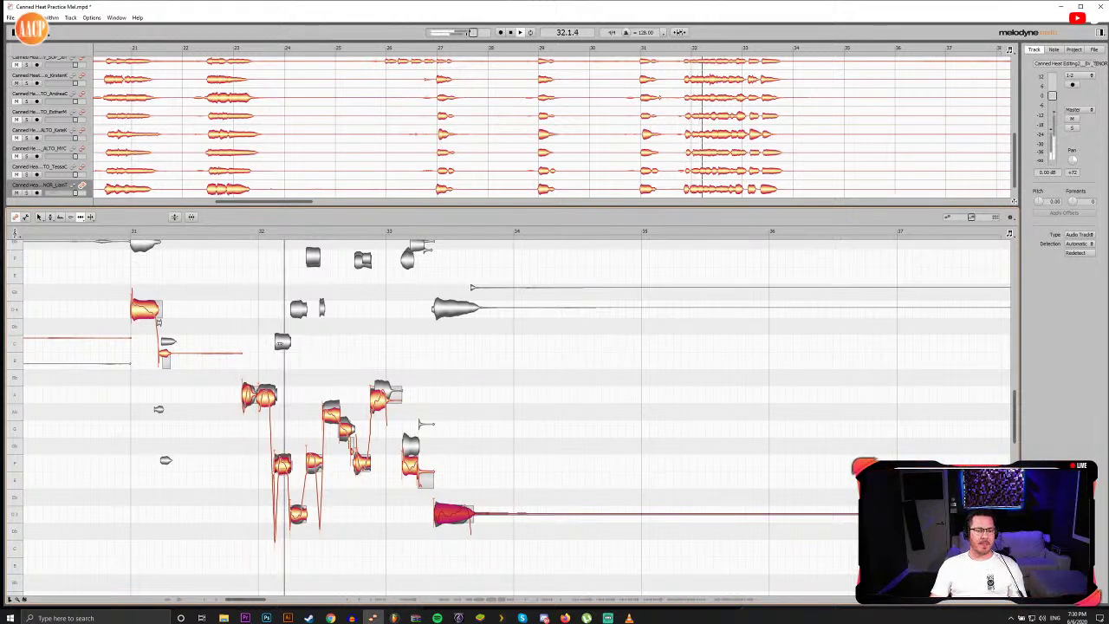
pyautogui.click(315, 232)
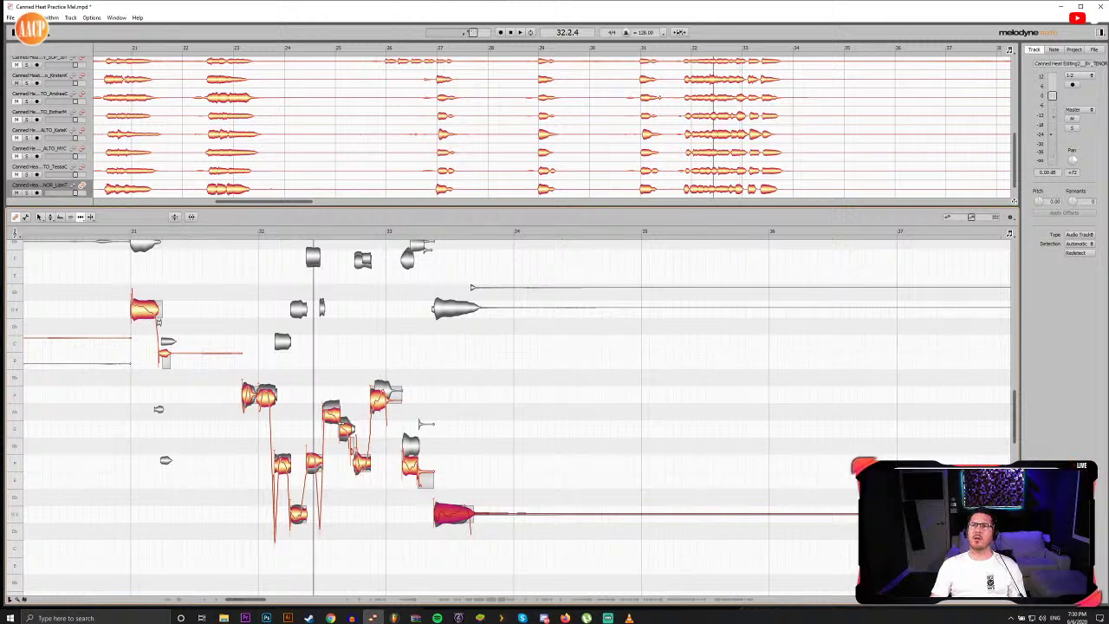
pyautogui.press('F2')
pyautogui.click(332, 410)
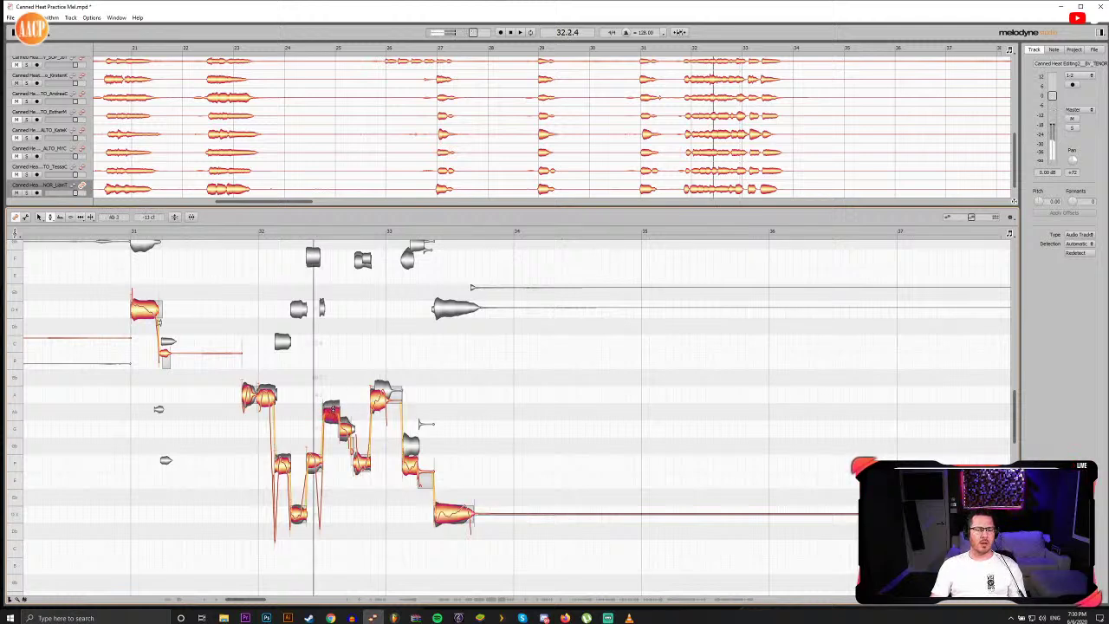
pyautogui.click(244, 232)
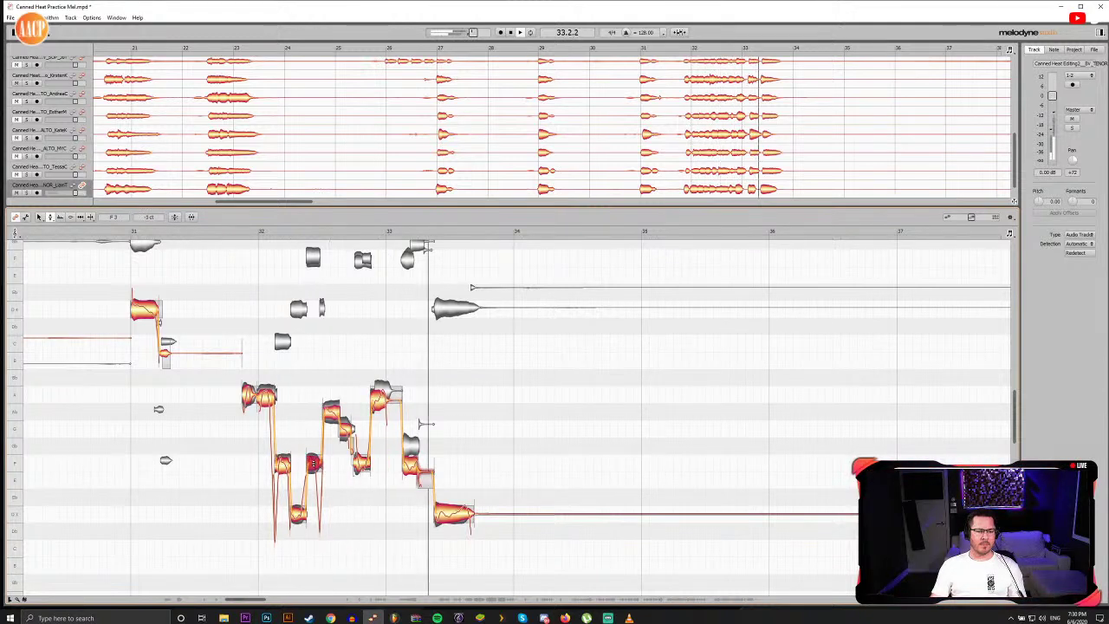
pyautogui.moveTo(412, 468); pyautogui.dragTo(412, 448)
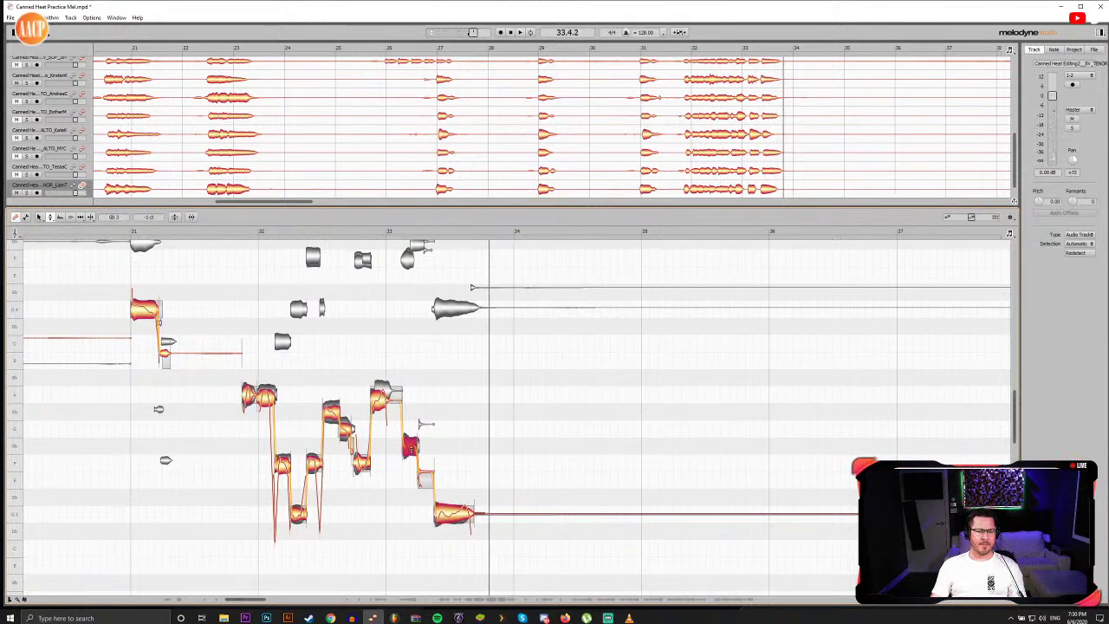
pyautogui.click(379, 236)
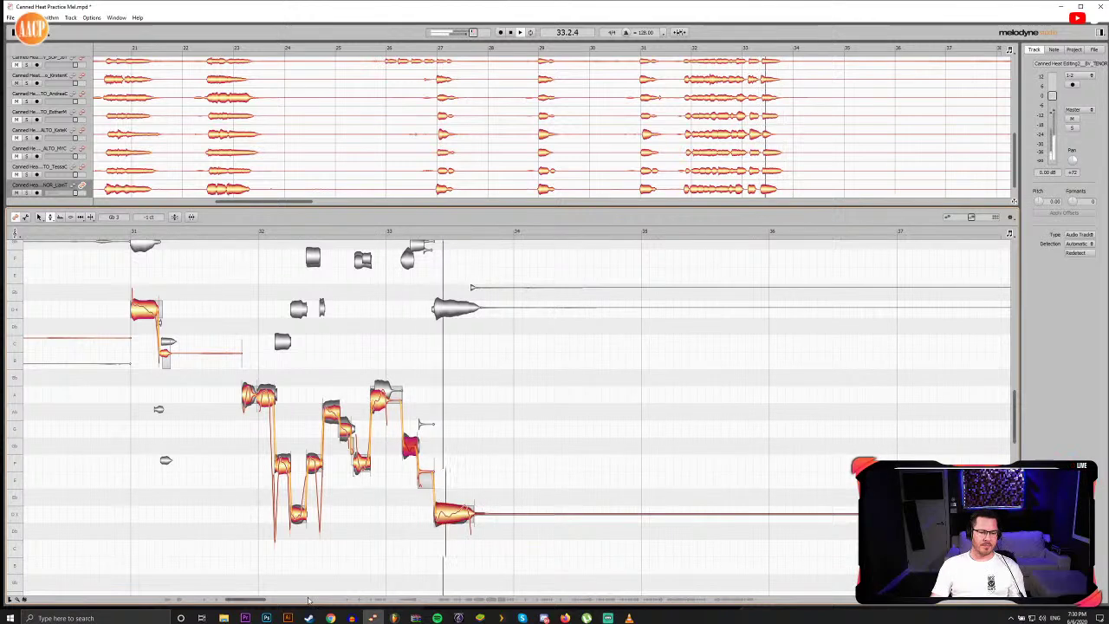
# Step: Play the tenor from bar 51 and split the tails off its notes at bars 51, 53 and 55
pyautogui.moveTo(255, 601); pyautogui.dragTo(373, 584)
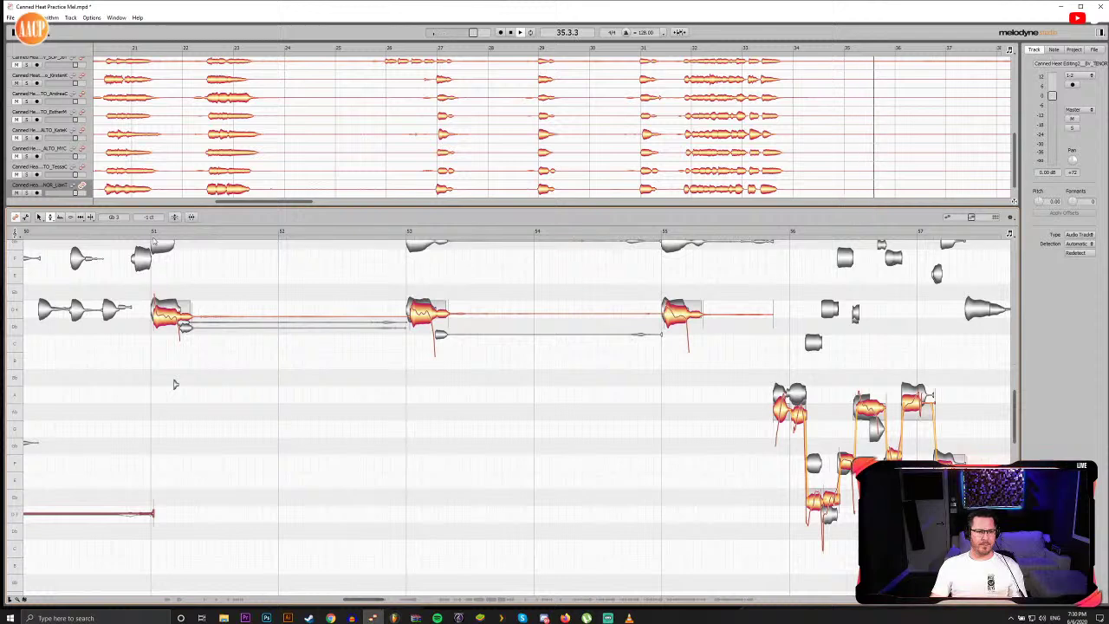
pyautogui.click(150, 233)
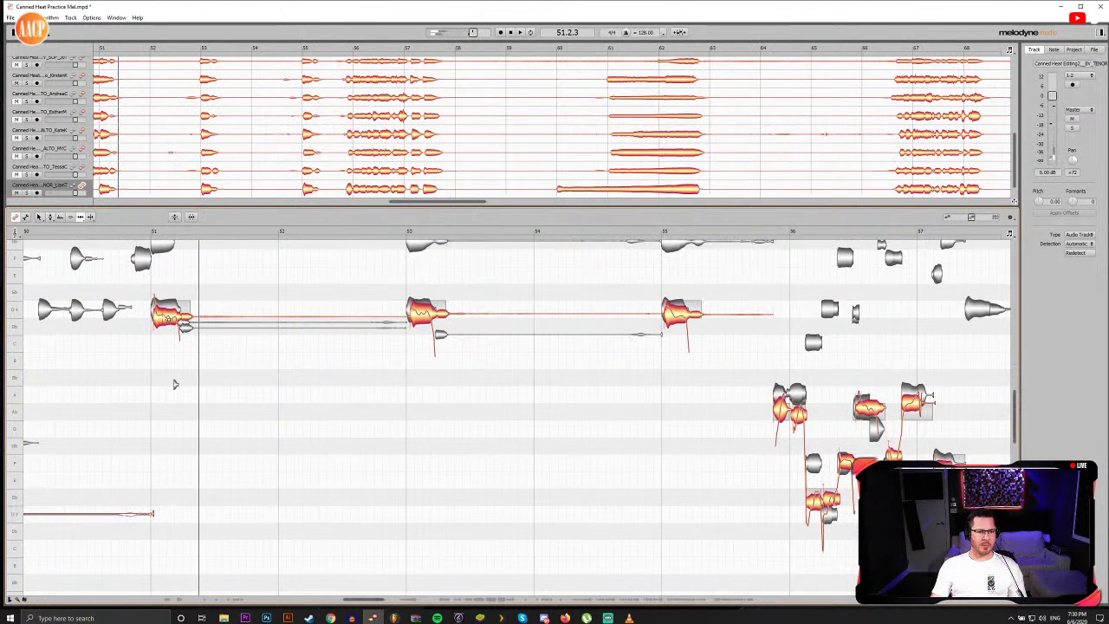
pyautogui.moveTo(164, 276); pyautogui.dragTo(693, 376)
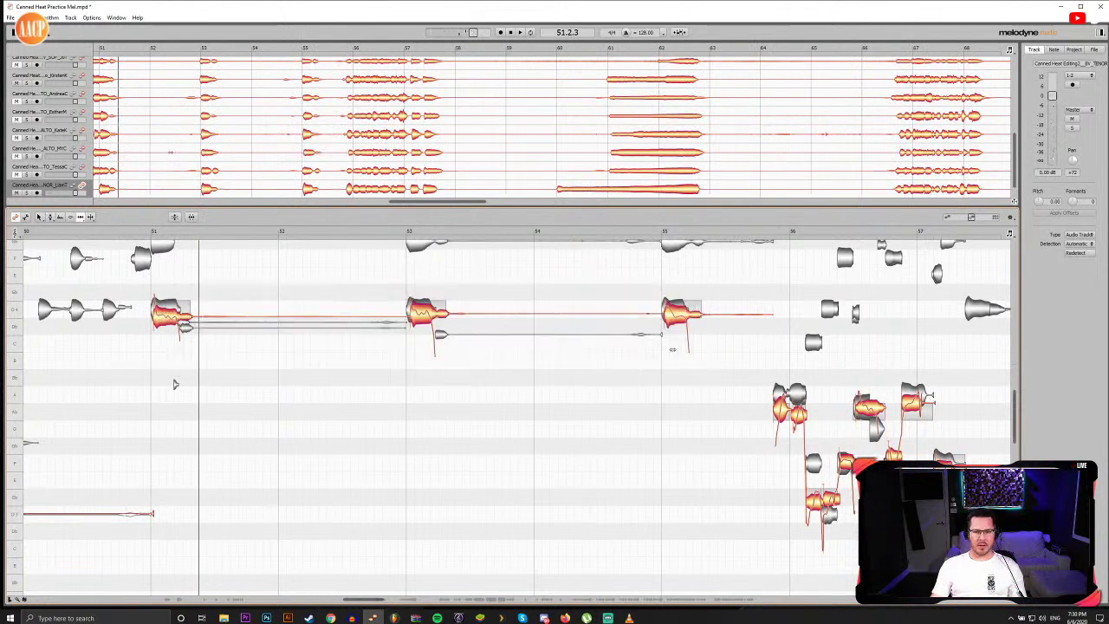
pyautogui.doubleClick(689, 317)
pyautogui.doubleClick(435, 314)
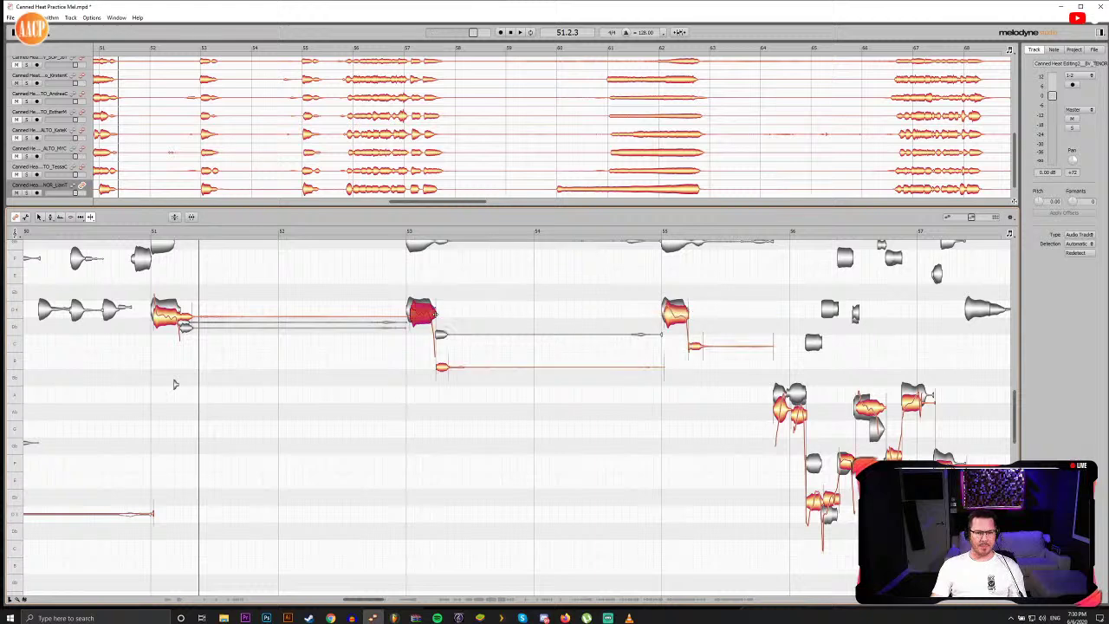
pyautogui.press('Left')
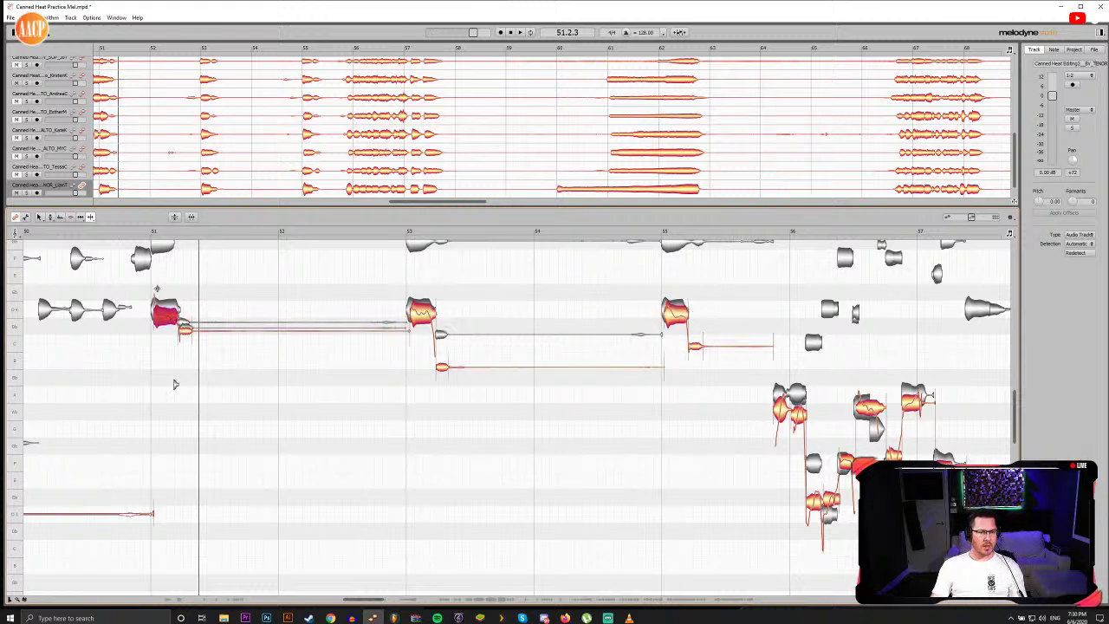
# Step: Align the tenor's main notes at bars 51, 53 and 55 to the beat and snap their pitch to D 4
pyautogui.moveTo(157, 284); pyautogui.dragTo(681, 319)
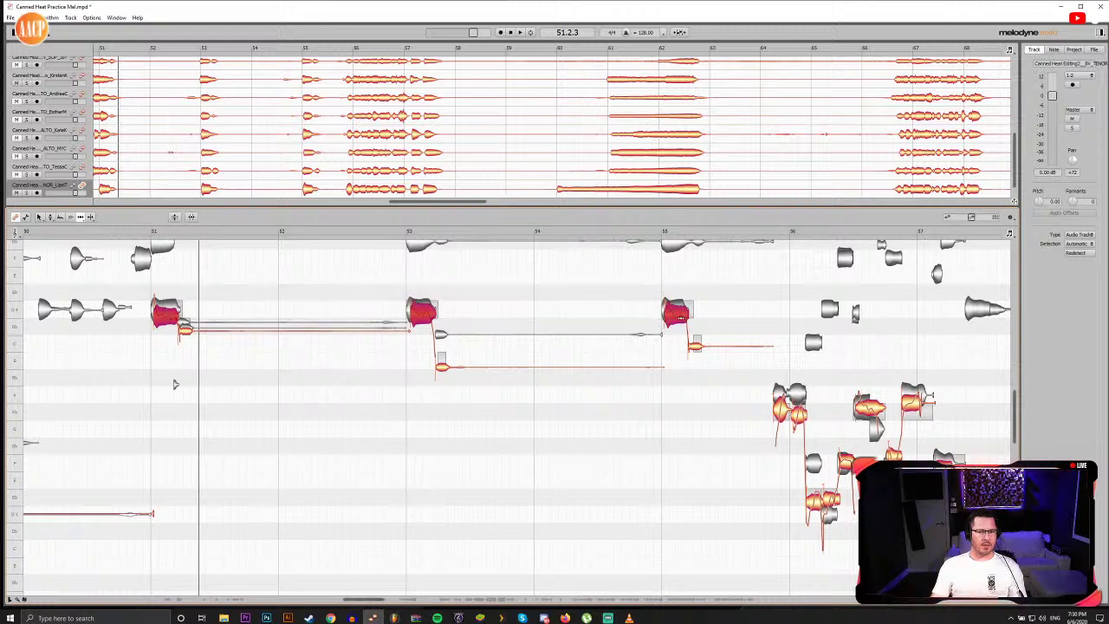
pyautogui.click(349, 399)
pyautogui.doubleClick(155, 233)
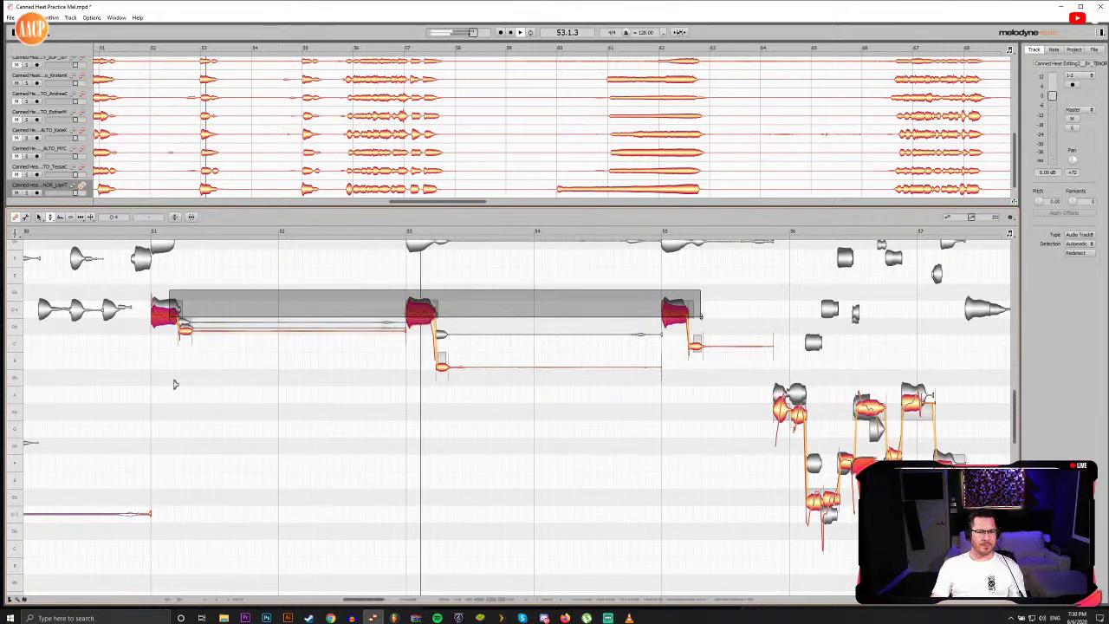
pyautogui.doubleClick(678, 315)
pyautogui.click(605, 422)
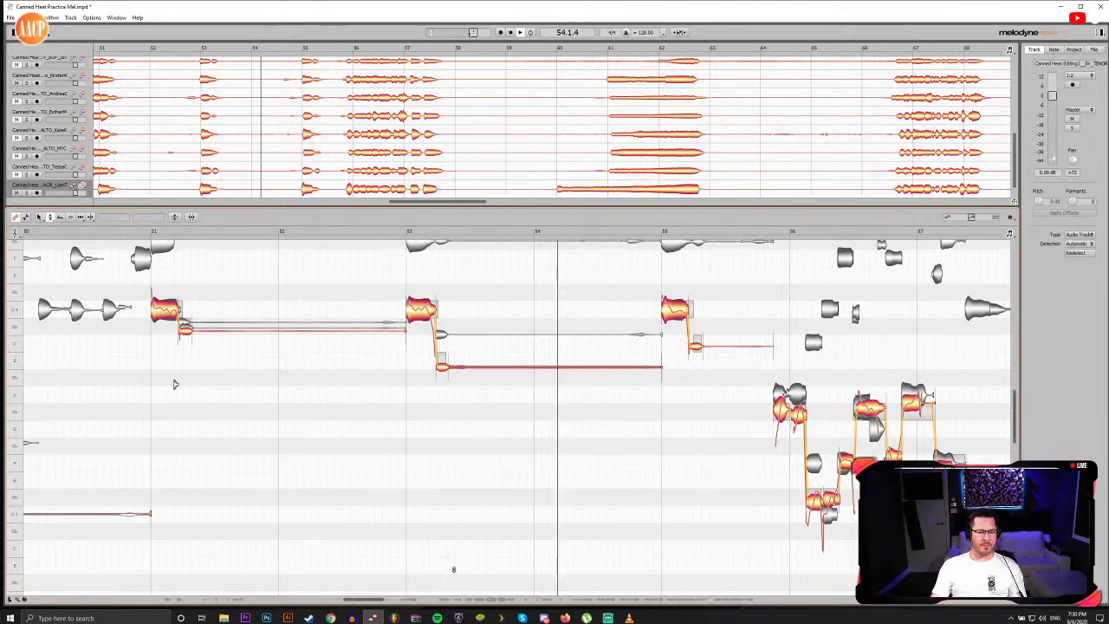
# Step: Retune the tenor's two low notes at the start of bar 56 to F 3 and D 3
pyautogui.moveTo(372, 599); pyautogui.dragTo(402, 600)
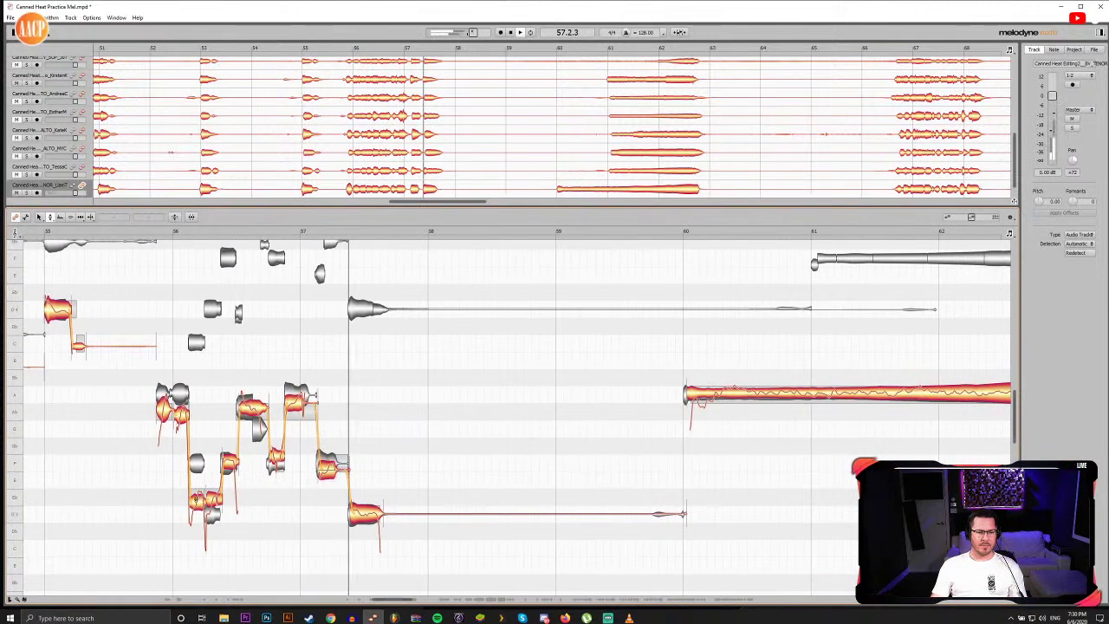
pyautogui.moveTo(198, 500); pyautogui.dragTo(198, 463)
pyautogui.click(212, 511)
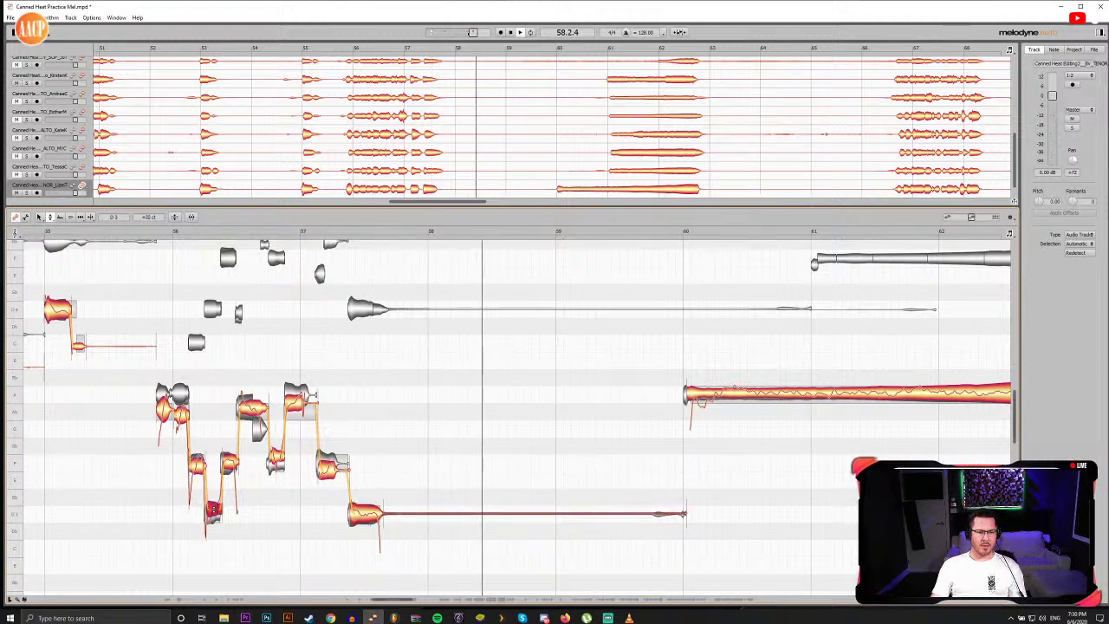
# Step: Correct the pitch of the tenor's bar 56 to 57 phrase, set the note before bar 57 to A 3, and replay
pyautogui.moveTo(165, 370); pyautogui.dragTo(366, 549)
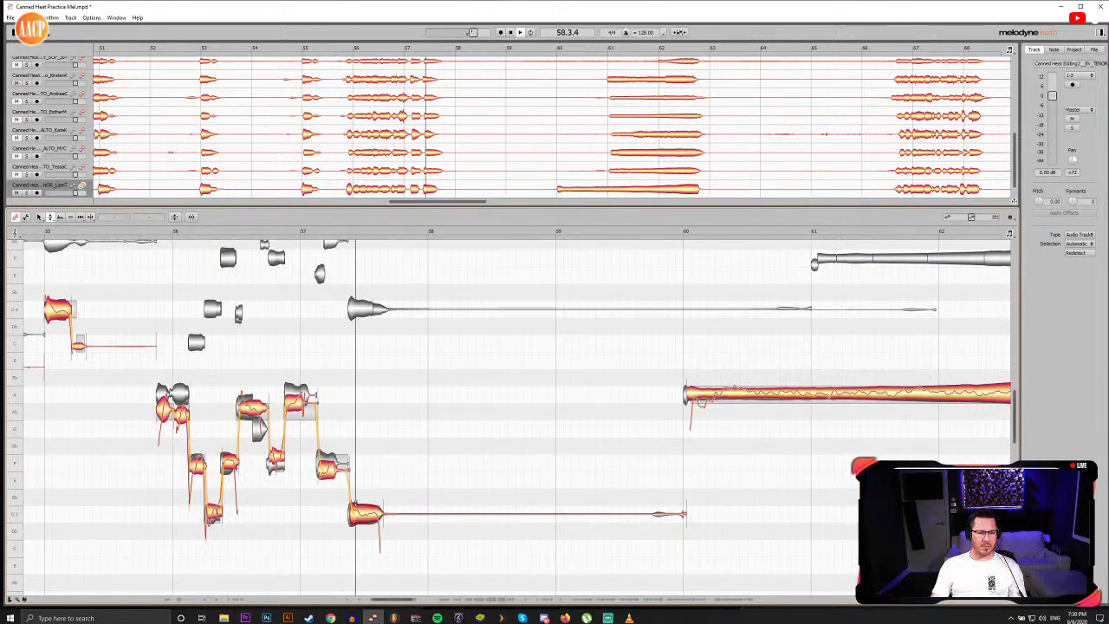
pyautogui.moveTo(180, 387); pyautogui.dragTo(370, 530)
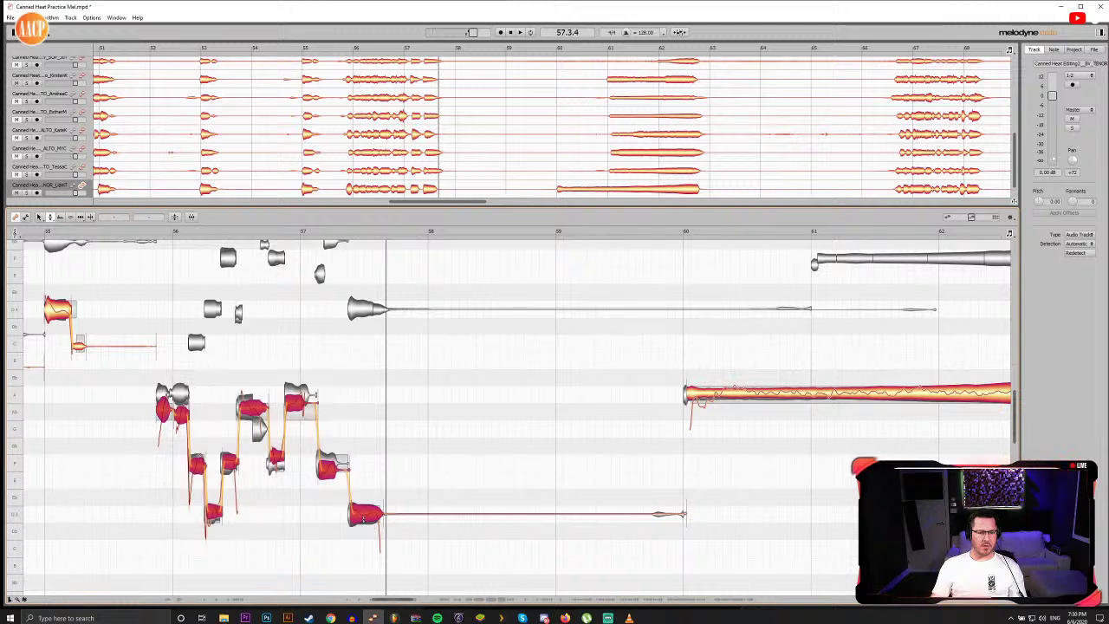
pyautogui.click(334, 534)
pyautogui.moveTo(299, 412); pyautogui.dragTo(299, 395)
pyautogui.click(150, 234)
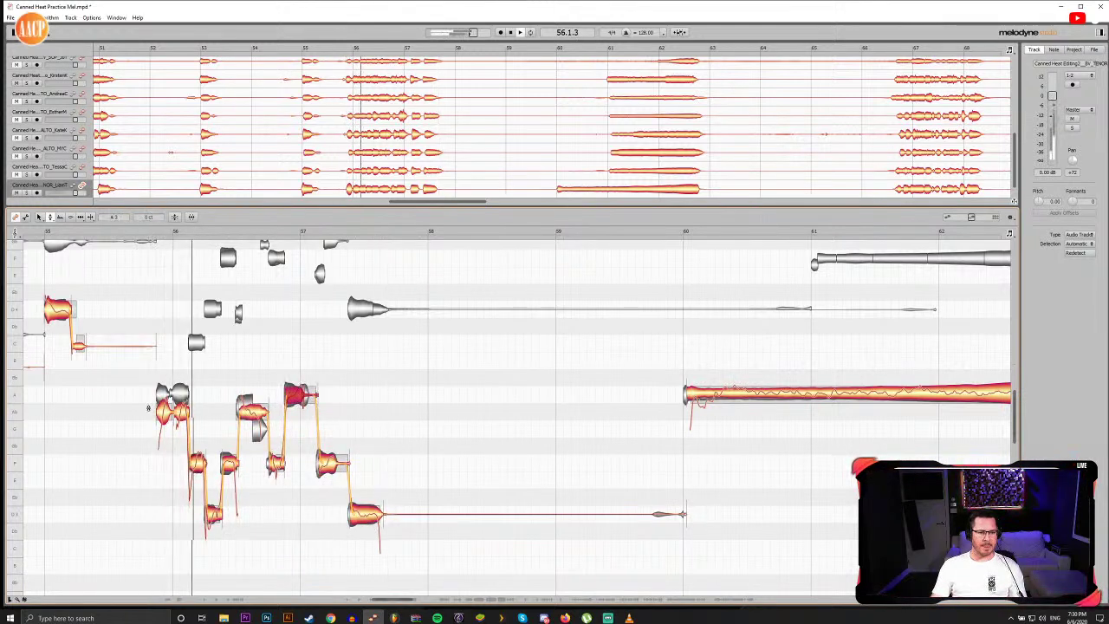
# Step: Raise the tenor's two notes around the start of bar 56 closer to A 3 and set the following note slightly below F 3
pyautogui.click(176, 401)
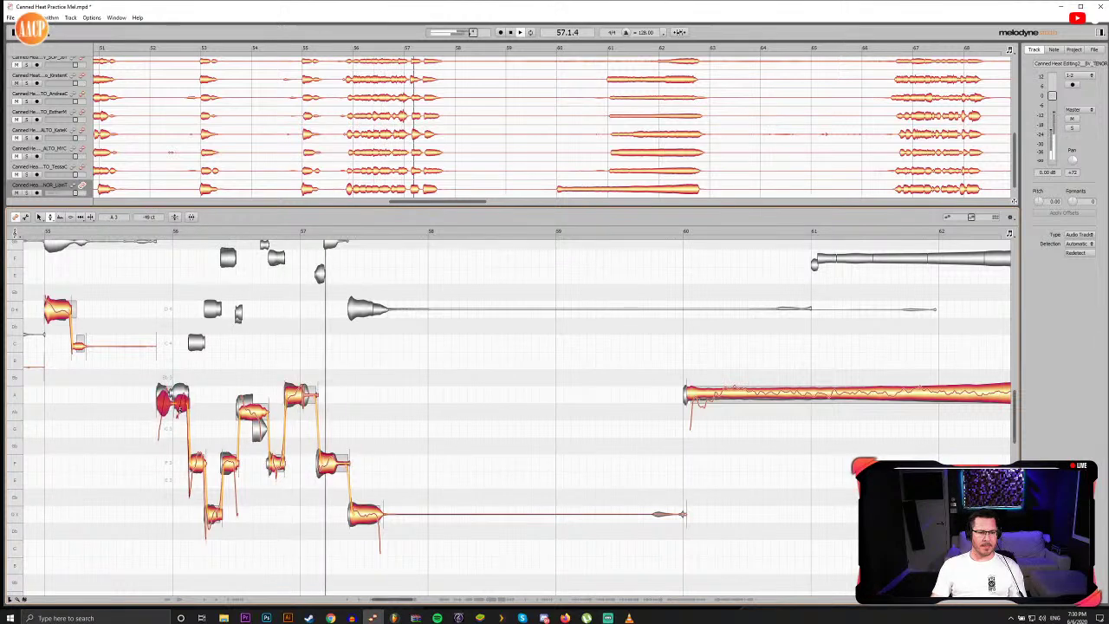
pyautogui.click(154, 234)
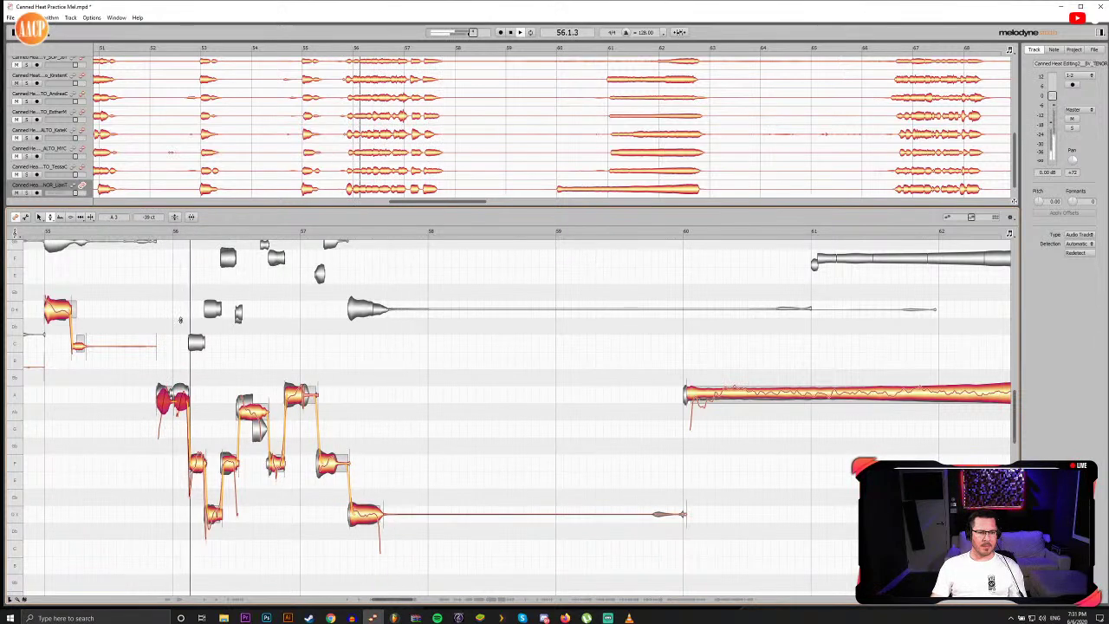
pyautogui.click(200, 462)
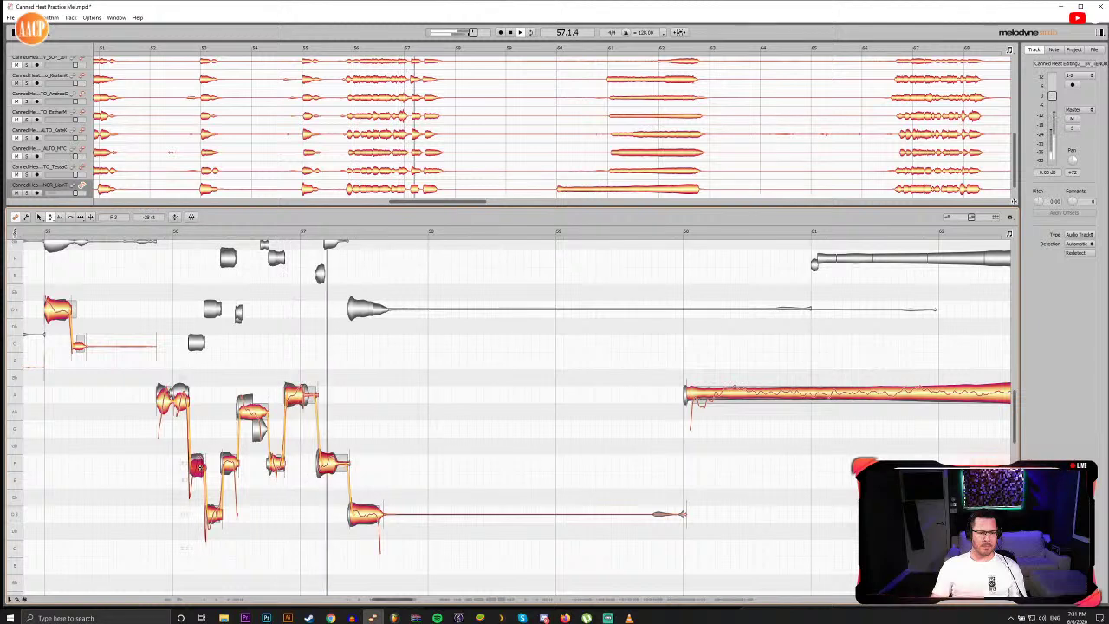
# Step: Replay bar 56 and fine-tune the timing of the tenor's F 3 note just before the A 3 leading into bar 57
pyautogui.click(236, 234)
pyautogui.click(254, 234)
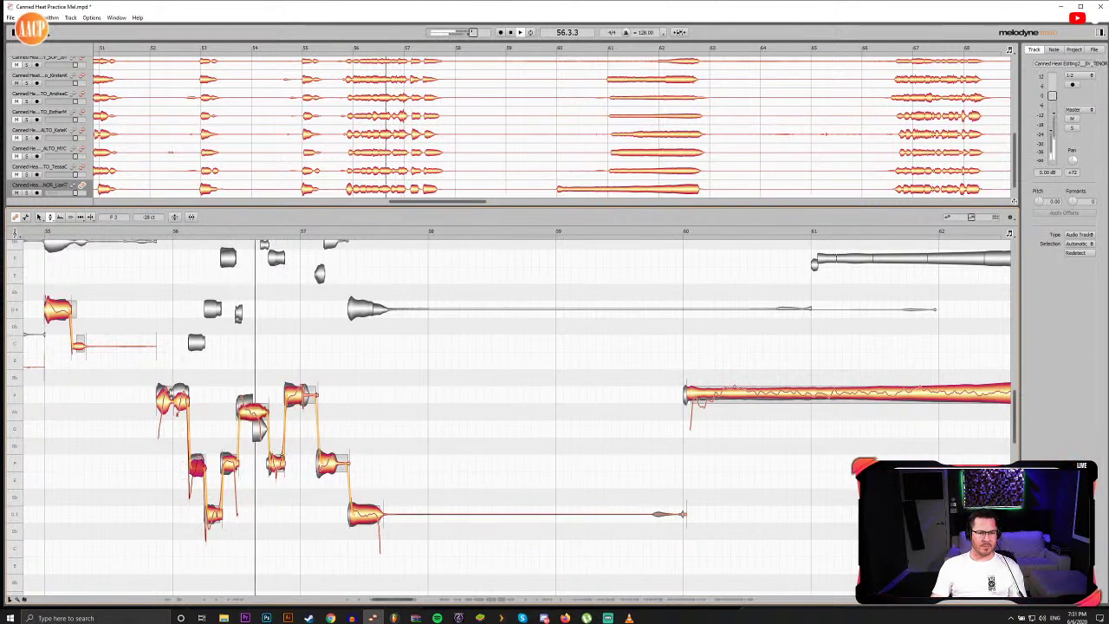
pyautogui.click(275, 463)
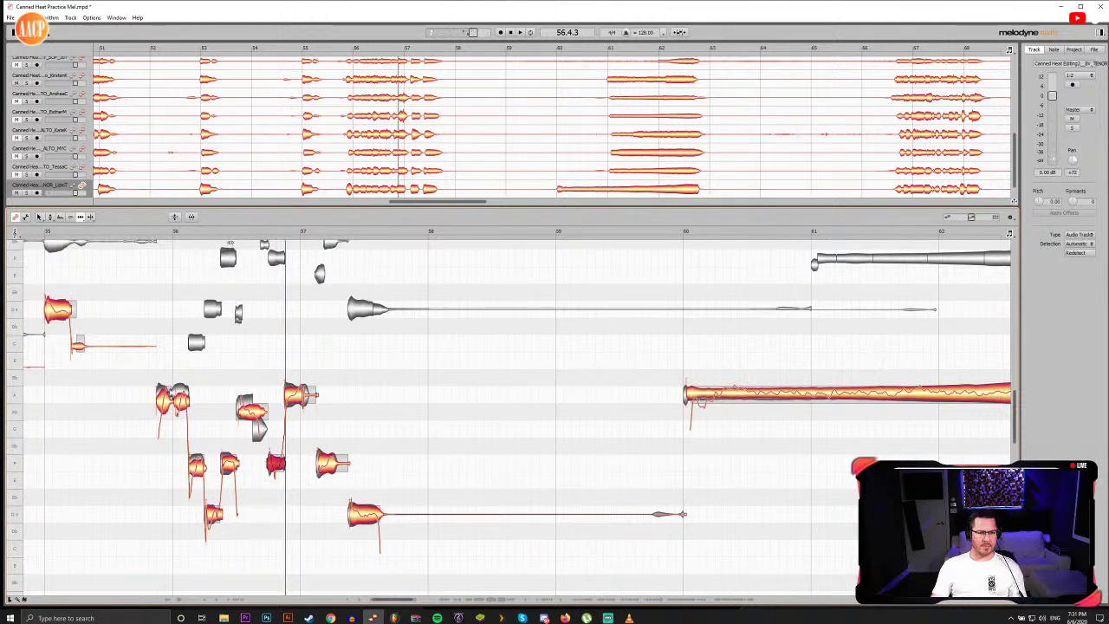
pyautogui.click(225, 234)
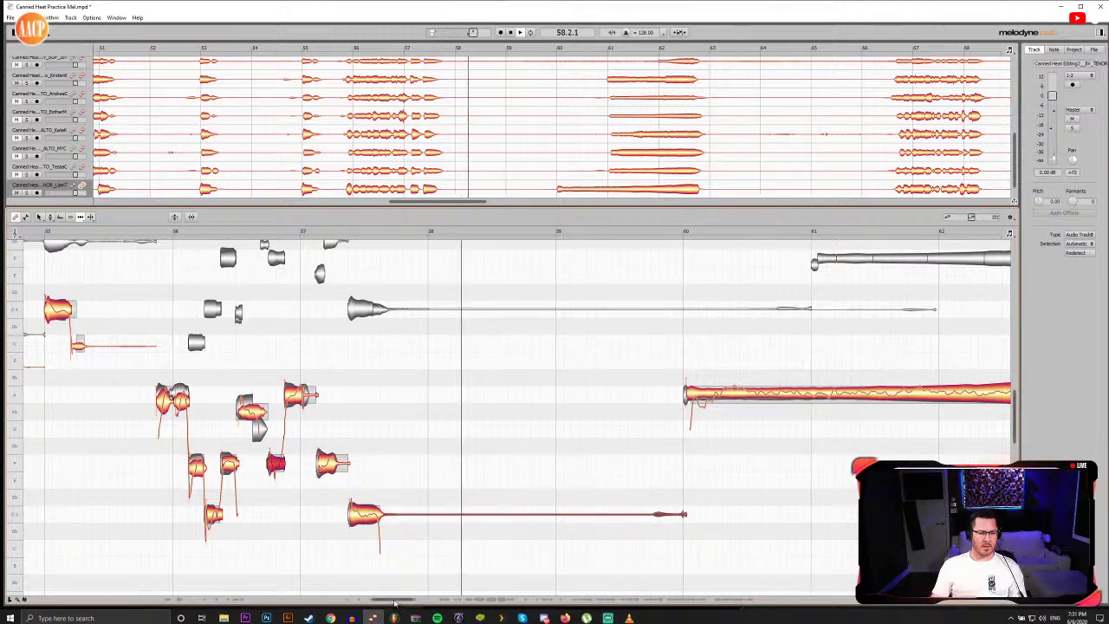
# Step: Play the tenor's long note from bar 60 and align its start to the beginning of the bar
pyautogui.moveTo(394, 601); pyautogui.dragTo(416, 600)
pyautogui.click(195, 234)
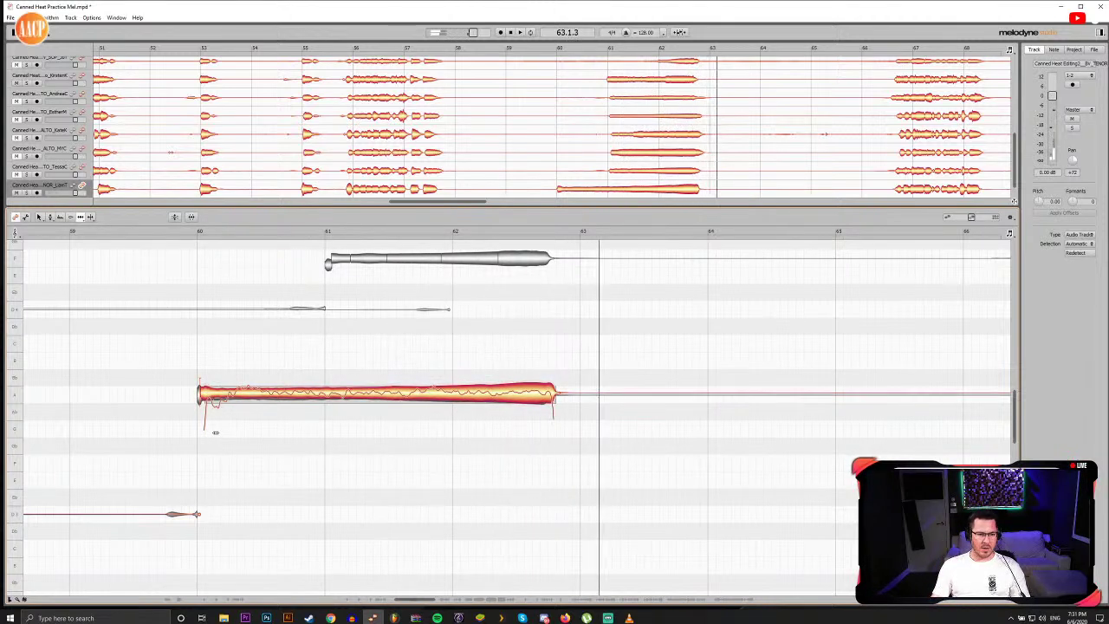
pyautogui.doubleClick(214, 398)
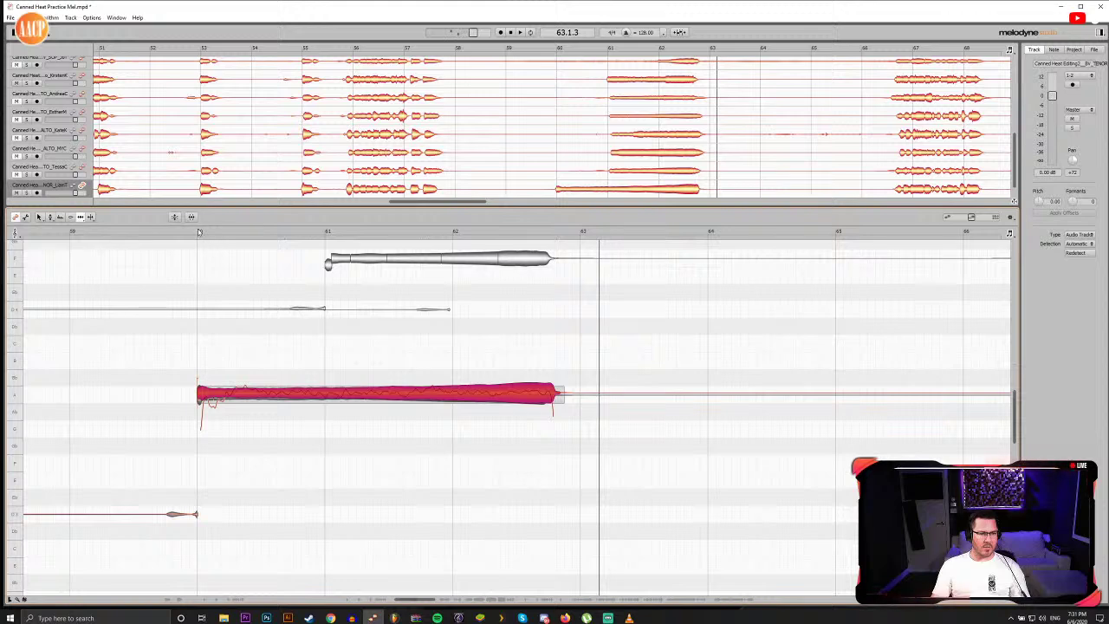
pyautogui.press('space')
pyautogui.press('space')
# Step: Split the tenor's long note into five segments with two cuts in bar 60, one in bar 61 and one in bar 62
pyautogui.press('F6')
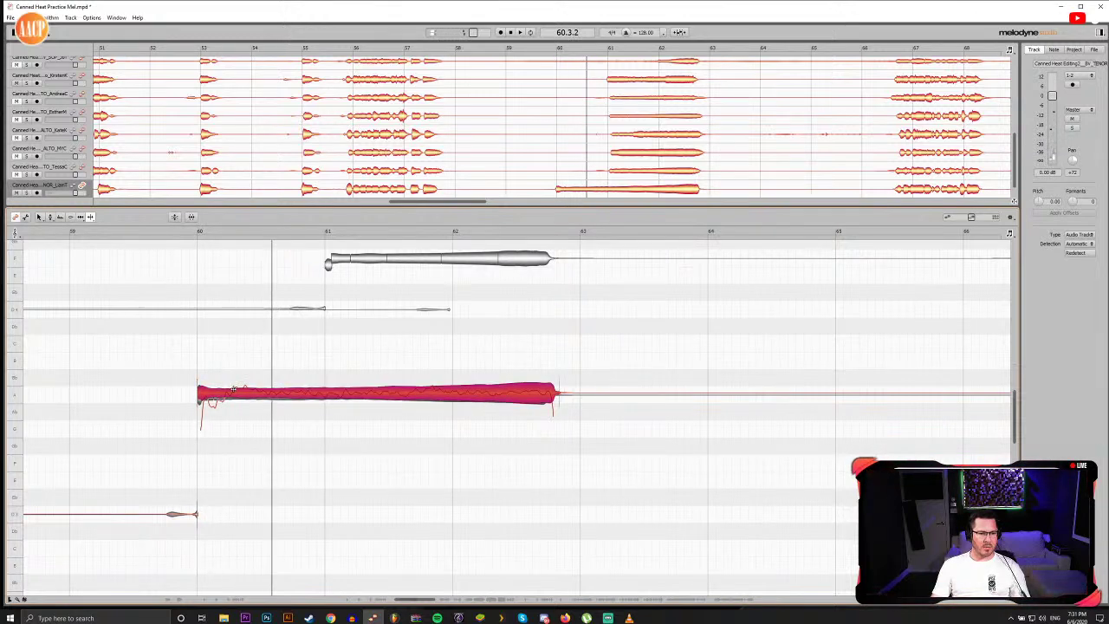
pyautogui.doubleClick(234, 396)
pyautogui.click(270, 392)
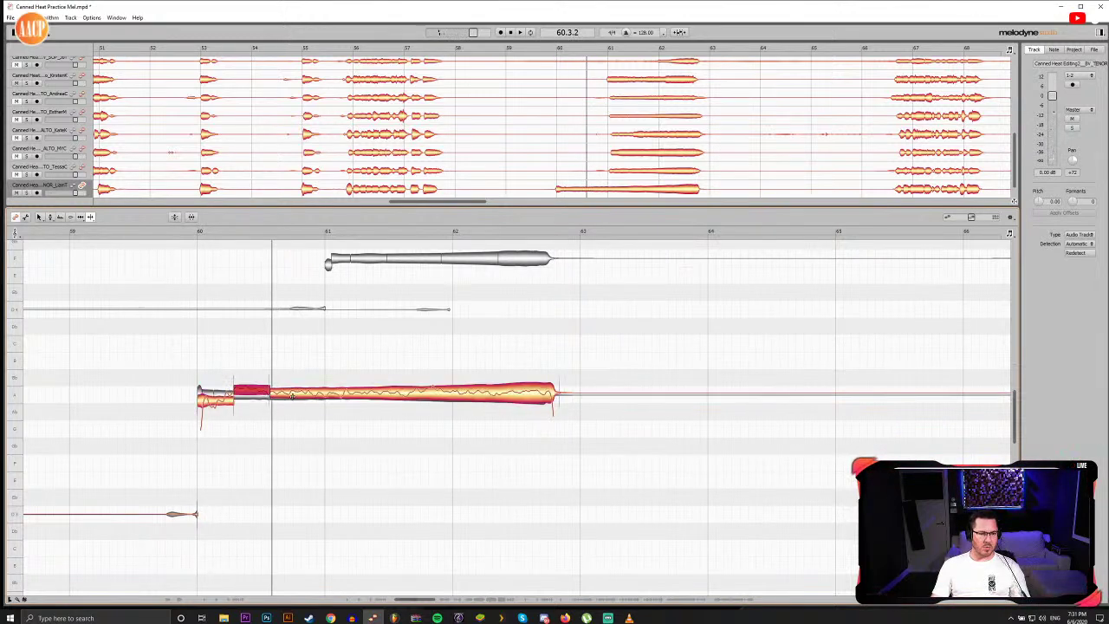
pyautogui.click(199, 233)
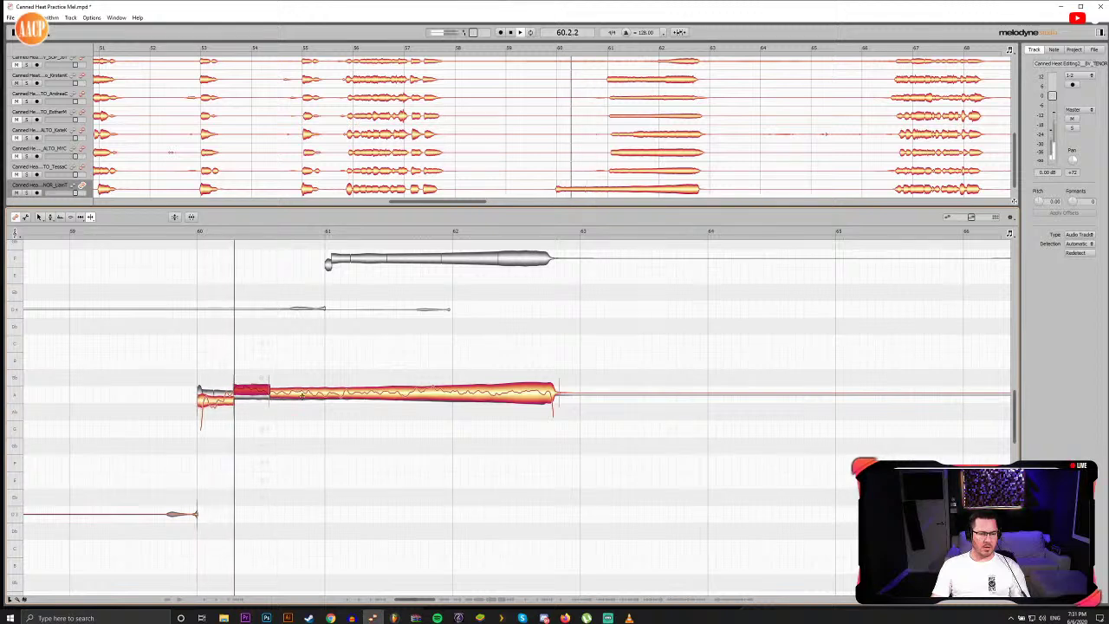
pyautogui.click(407, 400)
pyautogui.doubleClick(491, 397)
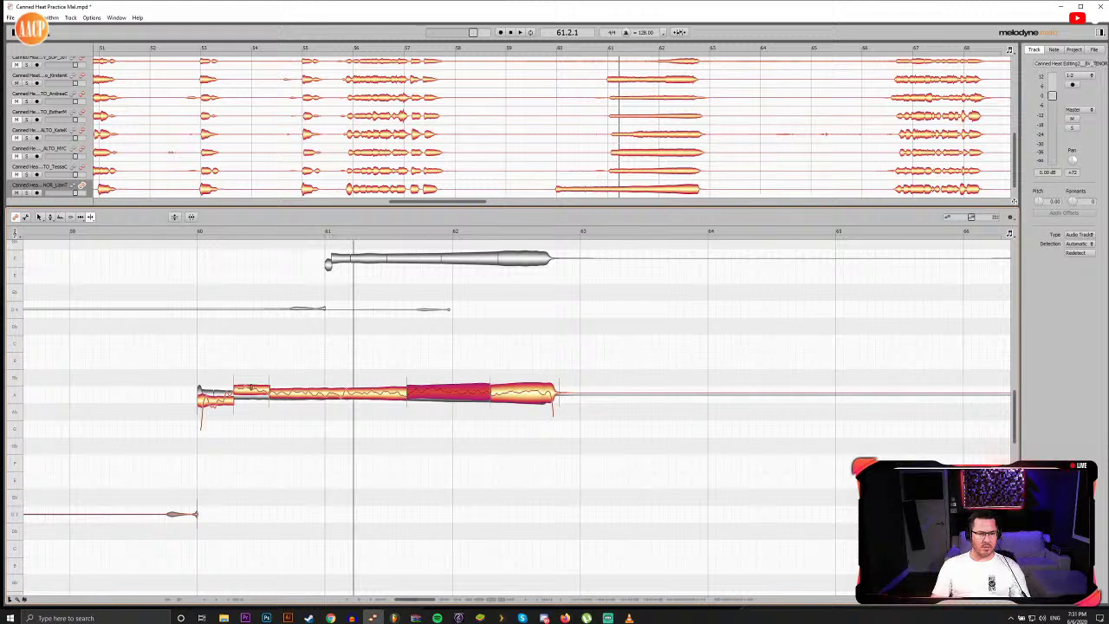
# Step: Select all segments of the tenor's long note and snap their pitch to A 3
pyautogui.press('F2')
pyautogui.moveTo(217, 360); pyautogui.dragTo(549, 418)
pyautogui.click(257, 421)
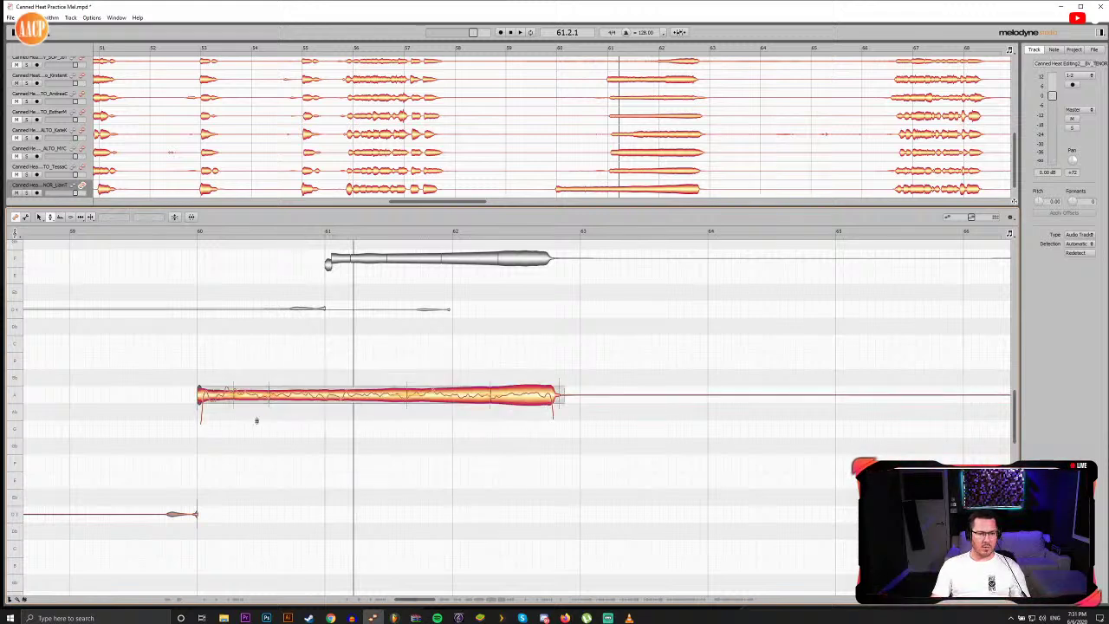
# Step: Split the long note's opening segment in two, set the first part slightly below A 3 with a slightly earlier start, and replay
pyautogui.click(214, 398)
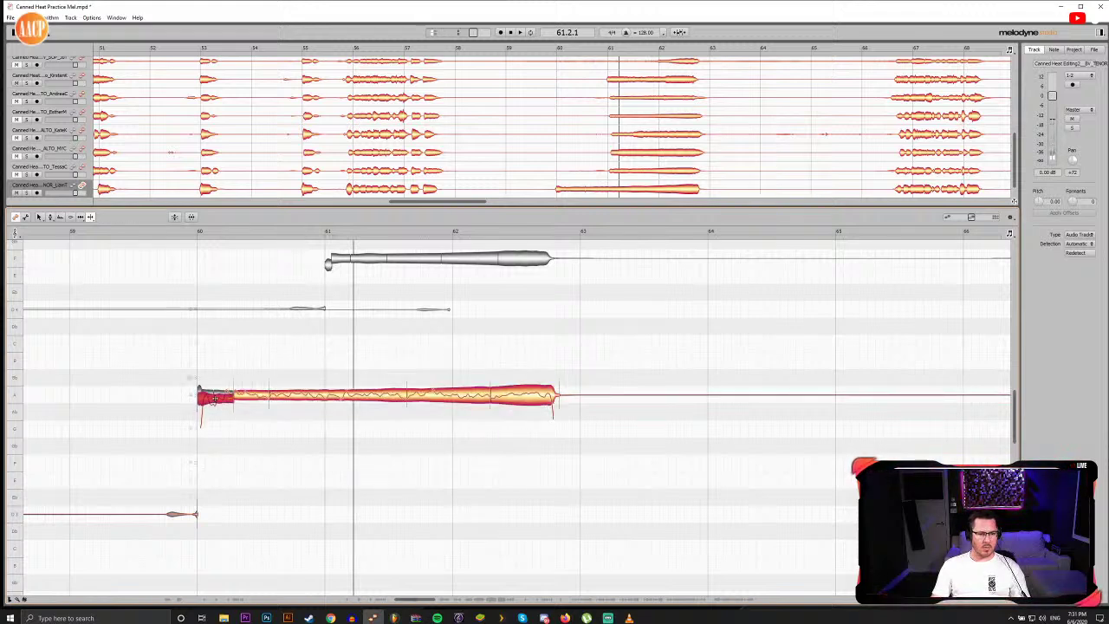
pyautogui.doubleClick(215, 398)
pyautogui.press('F2')
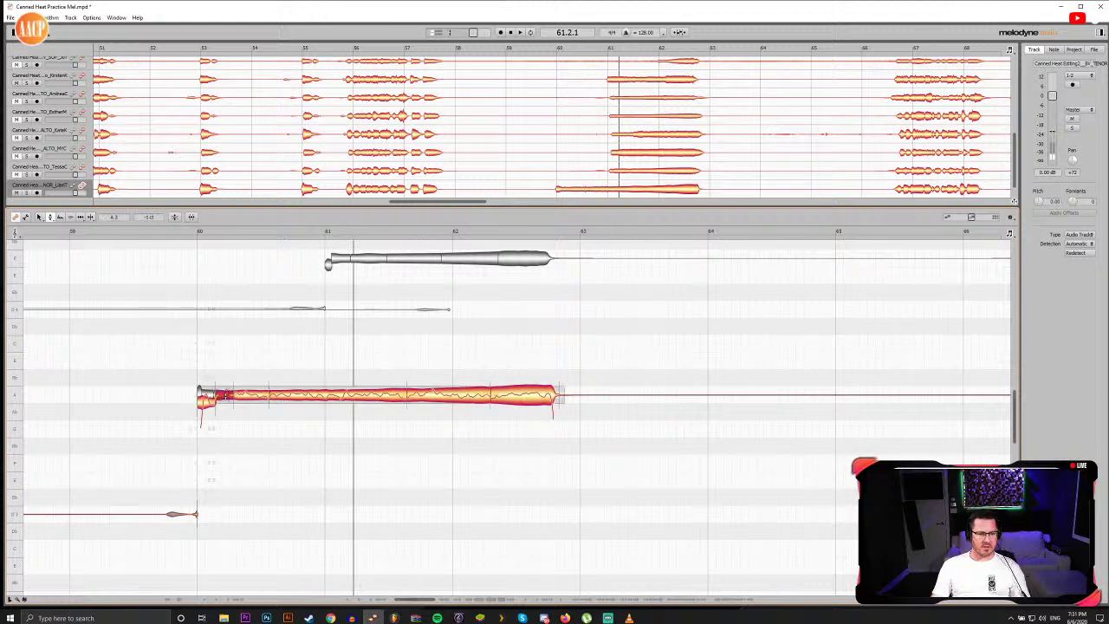
pyautogui.click(222, 416)
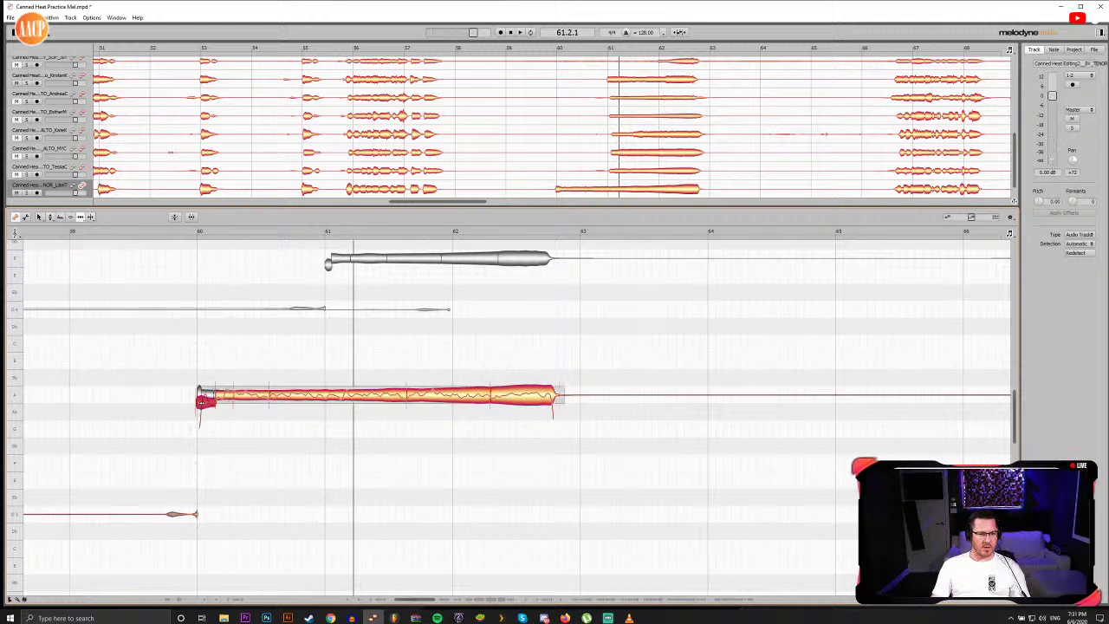
pyautogui.doubleClick(187, 232)
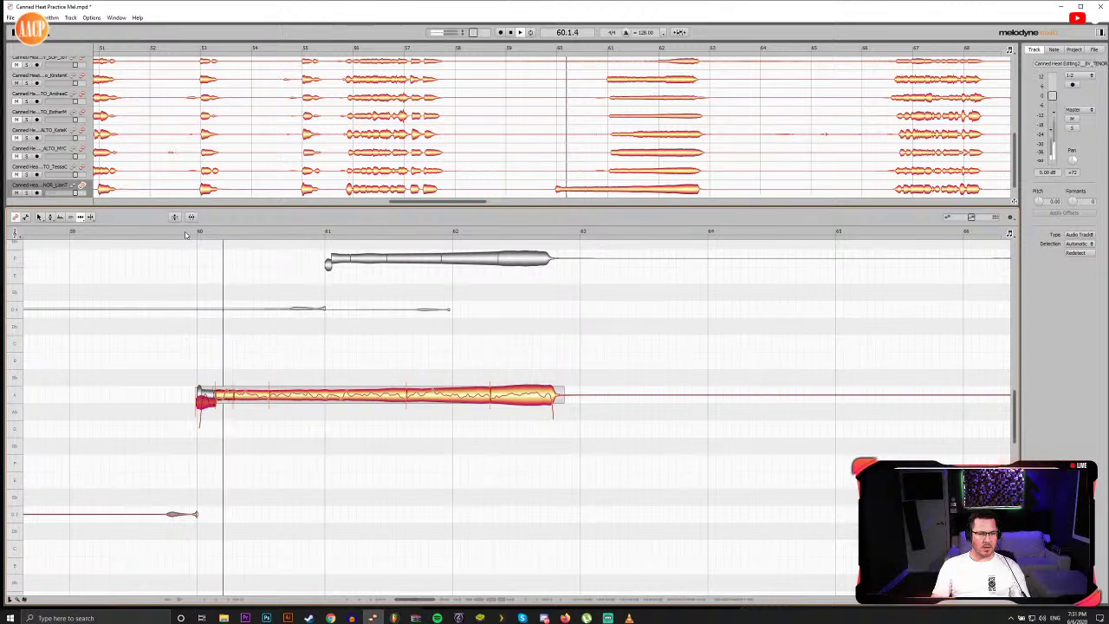
pyautogui.doubleClick(186, 232)
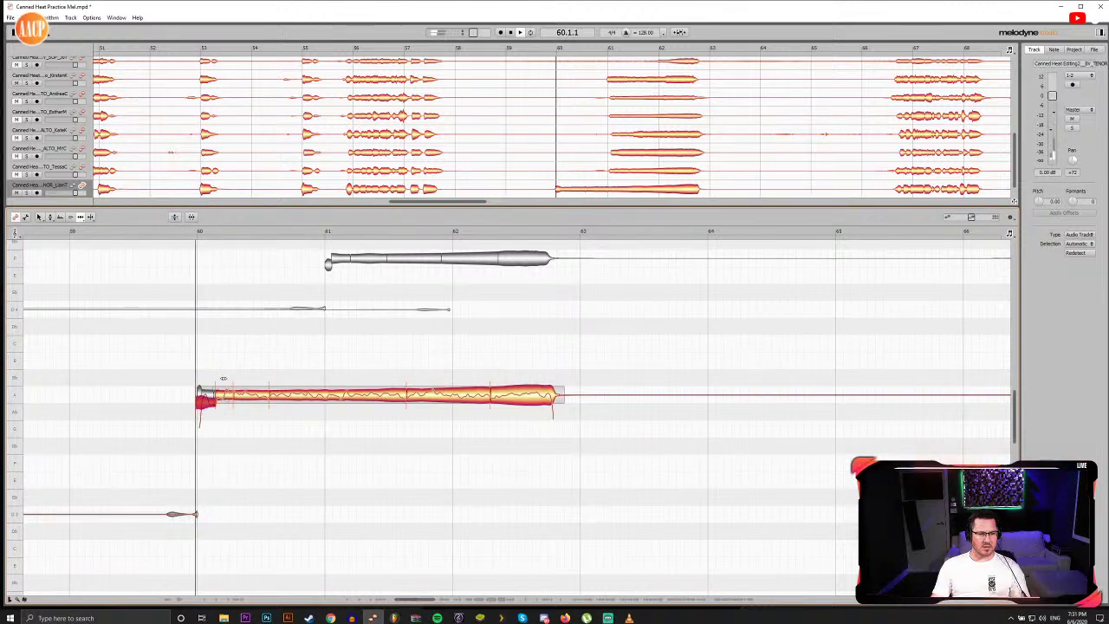
pyautogui.doubleClick(149, 232)
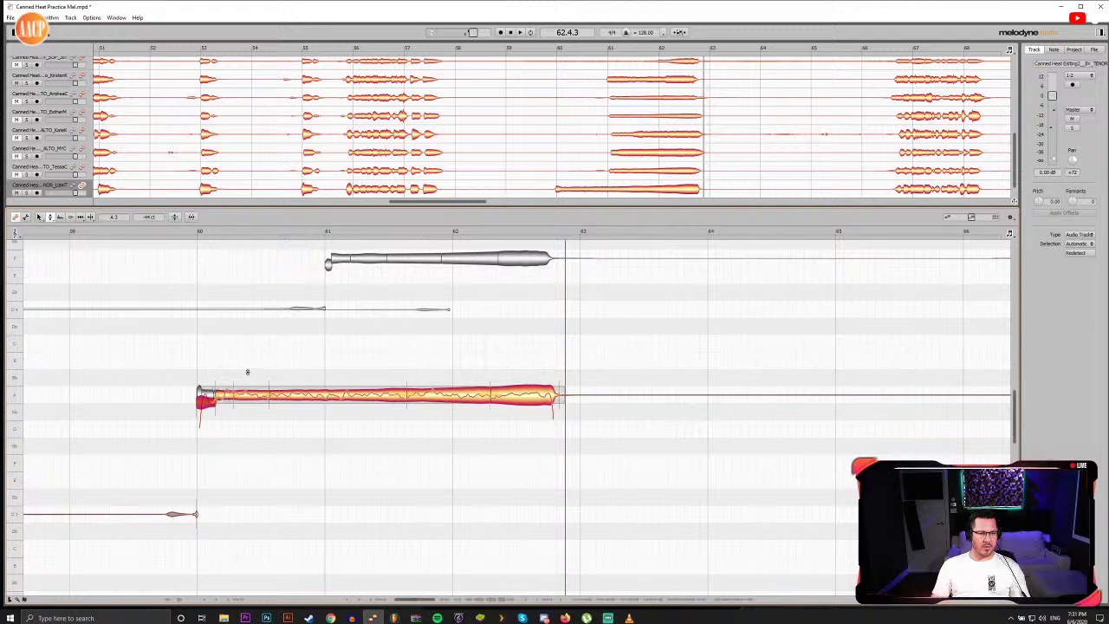
# Step: Reduce the pitch modulation of the long note's middle segments to 42 % and fine-tune the pitch of its two opening segments
pyautogui.moveTo(246, 372); pyautogui.dragTo(427, 402)
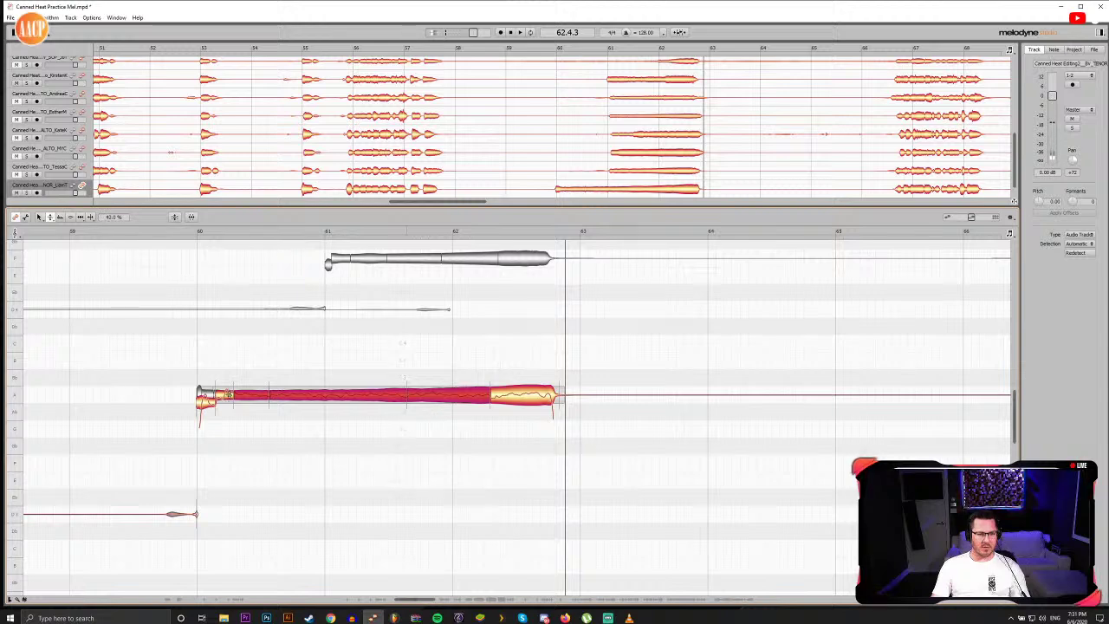
pyautogui.click(228, 397)
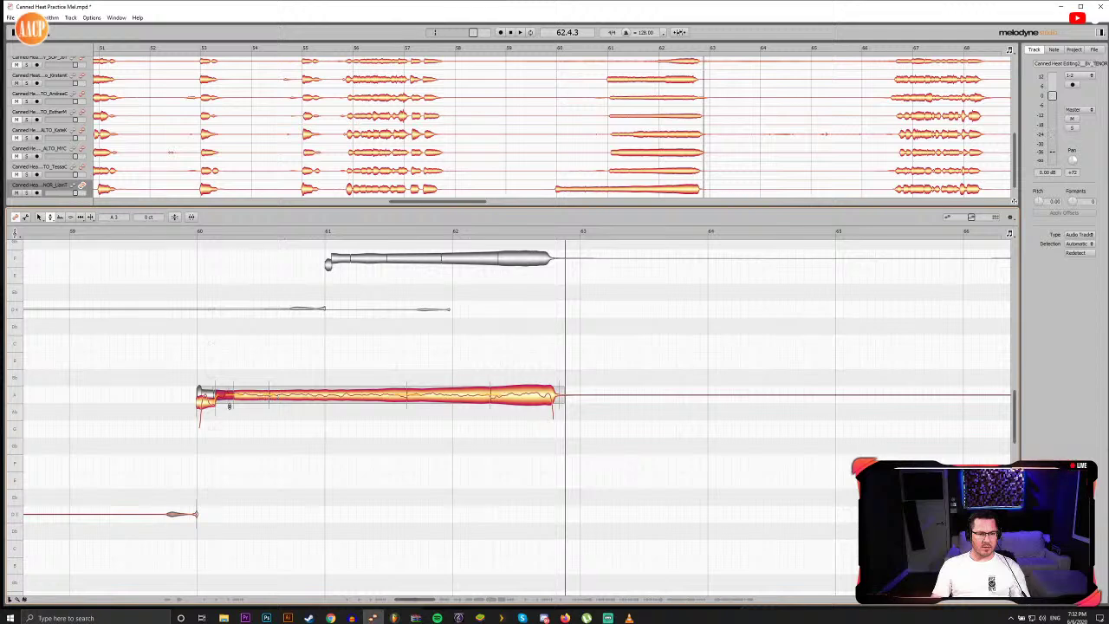
pyautogui.click(209, 391)
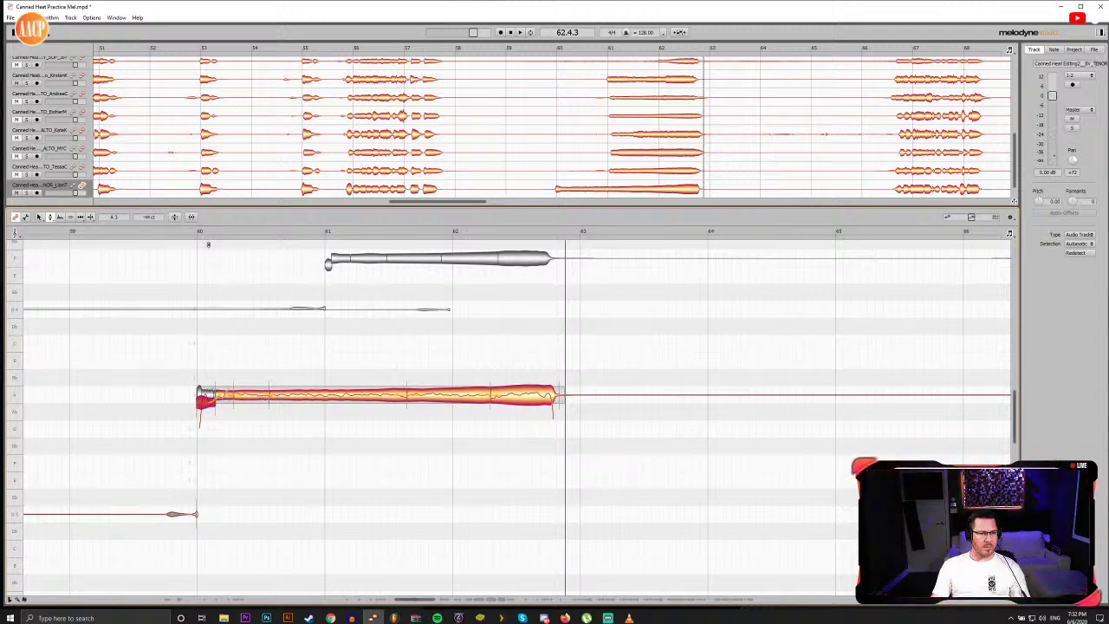
# Step: Play the tenor's long note from bar 60, move its final segment's ending slightly earlier to match the reference, and replay the ending
pyautogui.click(197, 231)
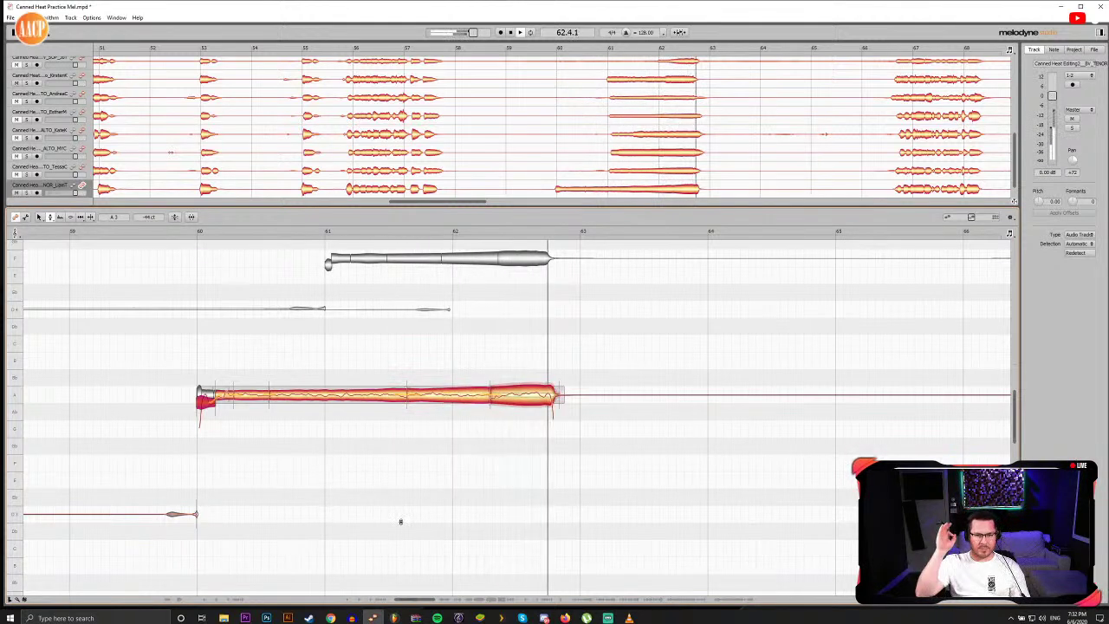
pyautogui.press('space')
pyautogui.press('F5')
pyautogui.click(555, 395)
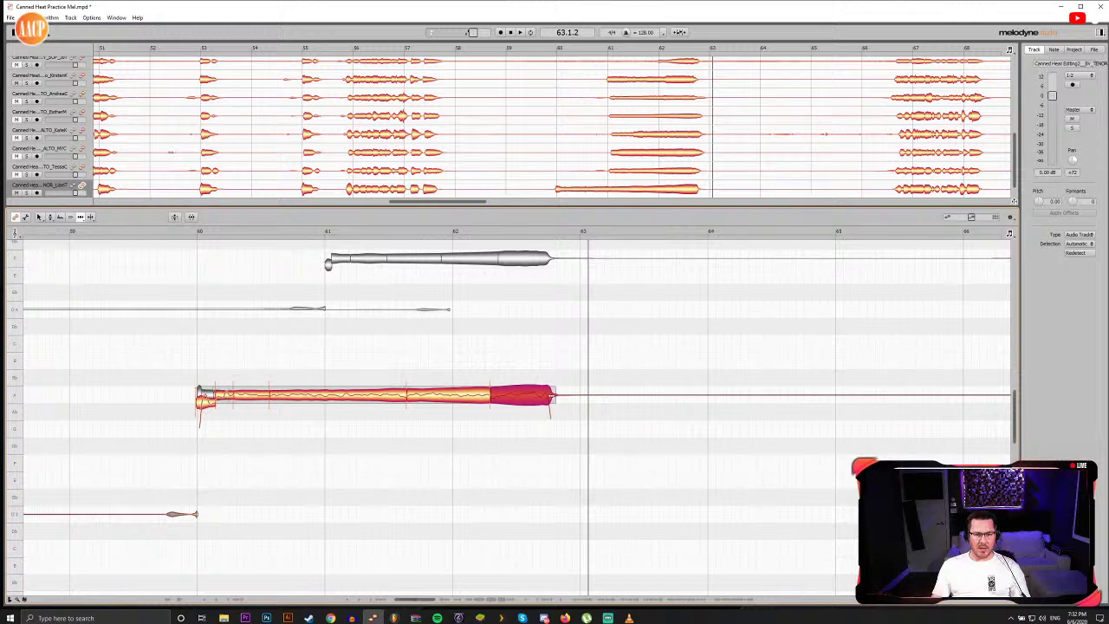
pyautogui.moveTo(552, 396); pyautogui.dragTo(549, 396)
pyautogui.doubleClick(514, 231)
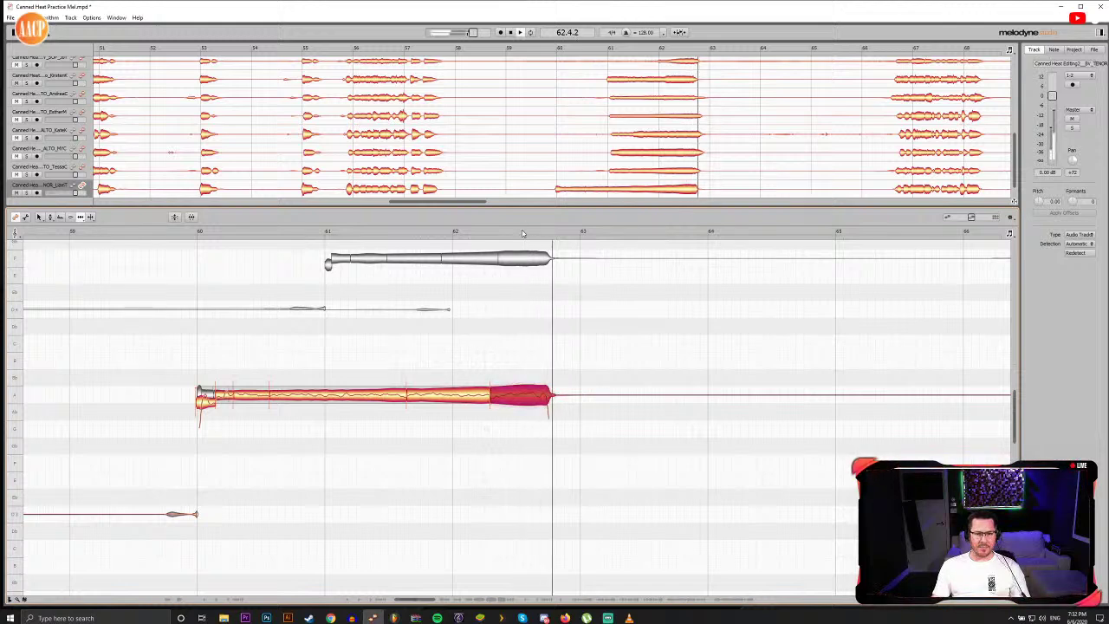
pyautogui.click(486, 231)
pyautogui.doubleClick(486, 231)
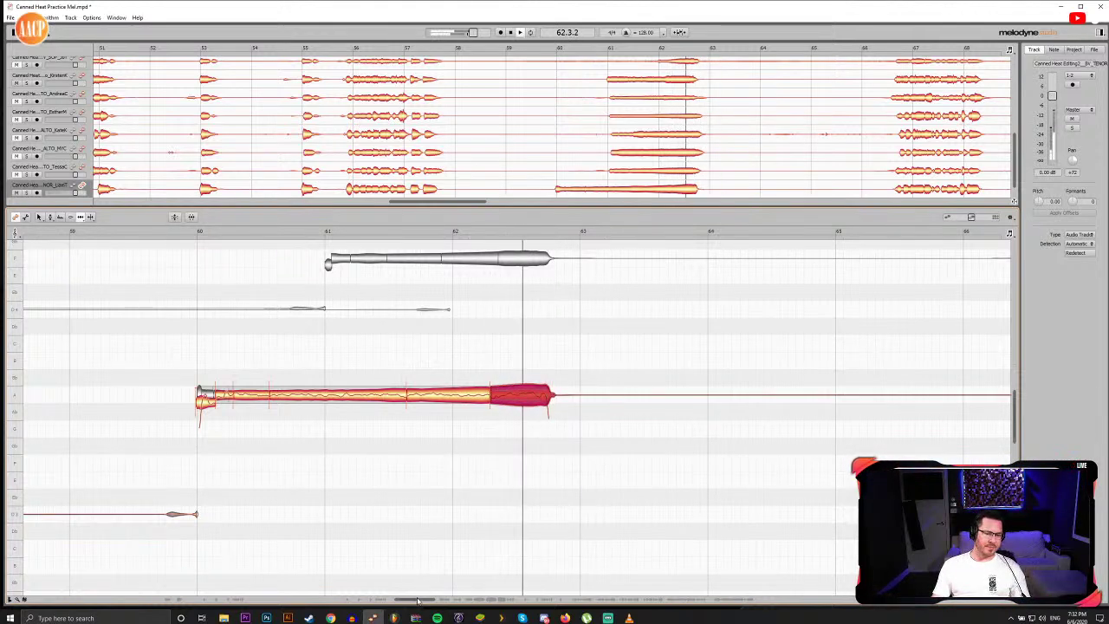
# Step: Play the tenor phrase starting late in bar 66, set its first note to D 3 and second note to F 3, and replay
pyautogui.moveTo(418, 599); pyautogui.dragTo(454, 599)
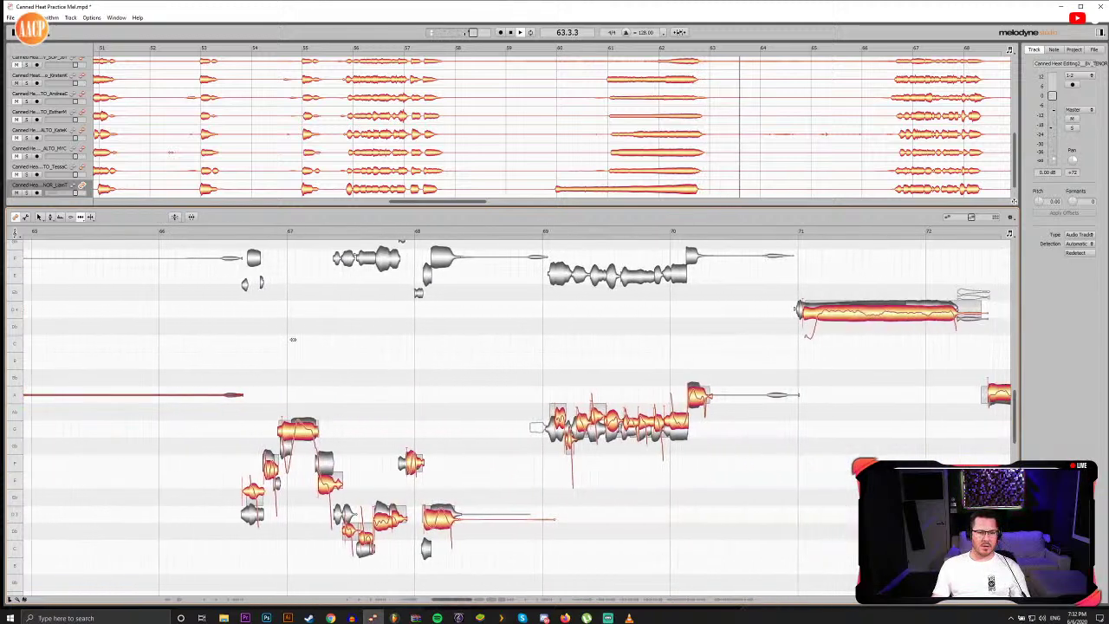
pyautogui.click(251, 236)
pyautogui.doubleClick(248, 235)
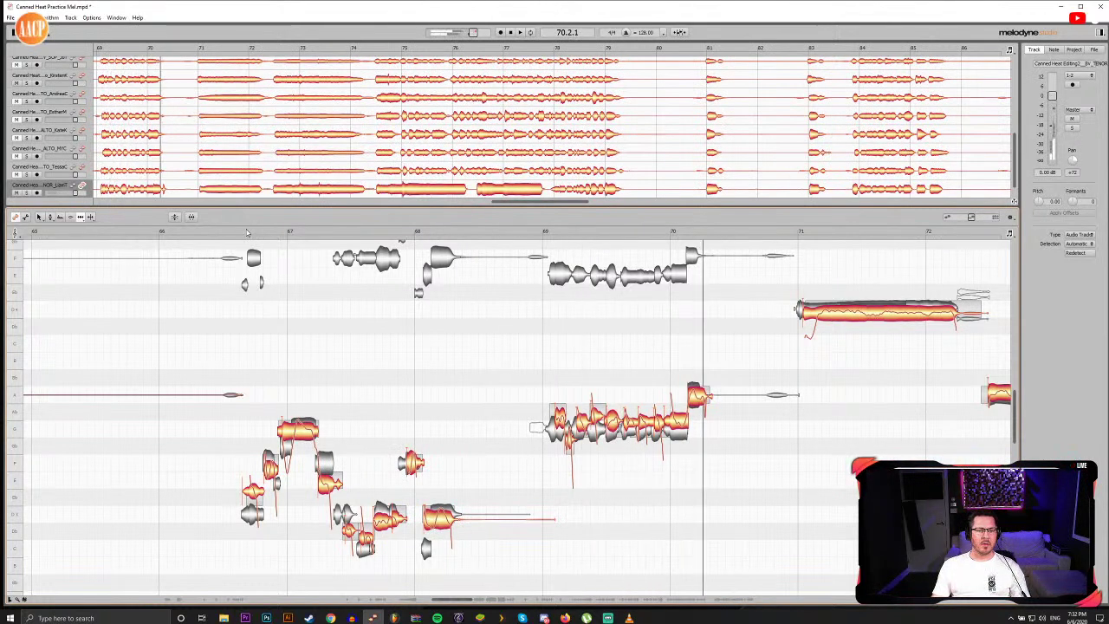
pyautogui.press('space')
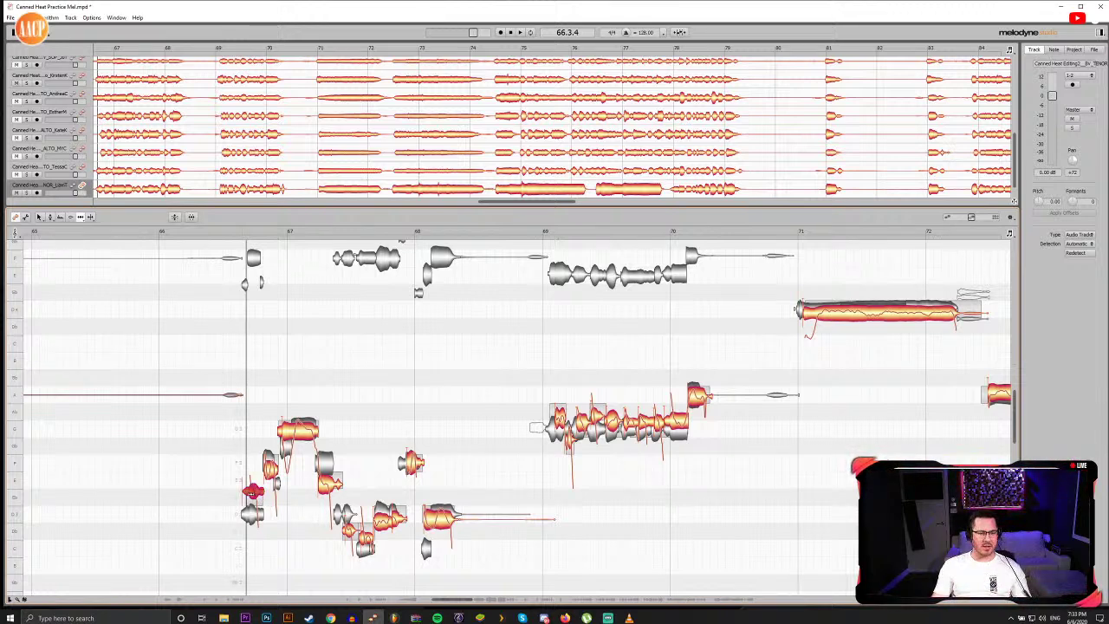
pyautogui.press('F2')
pyautogui.moveTo(255, 494); pyautogui.dragTo(256, 499)
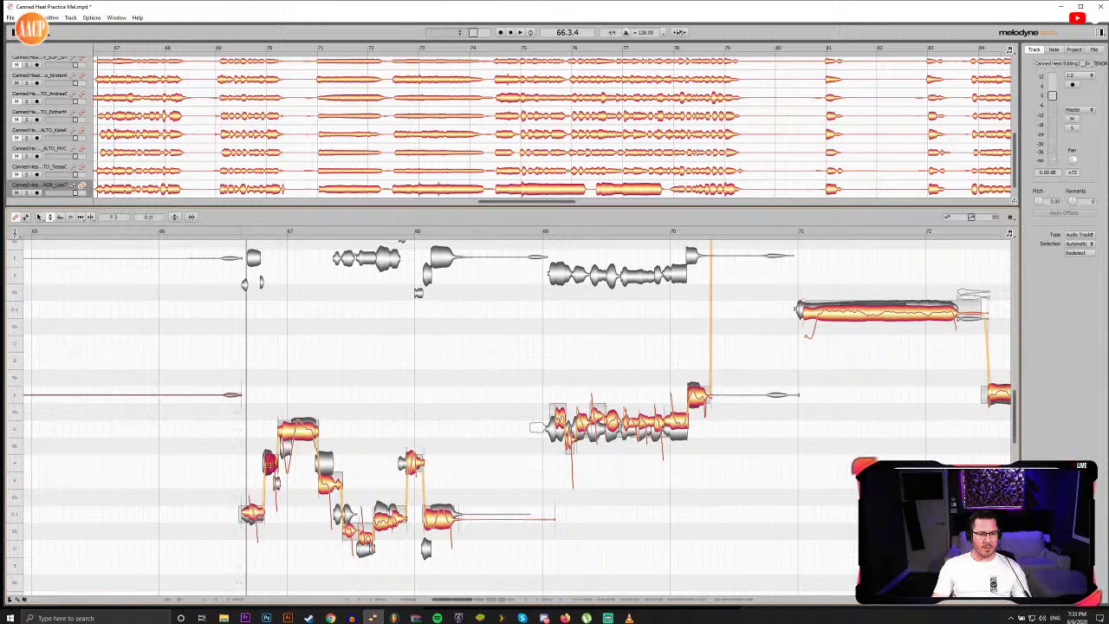
pyautogui.press('F5')
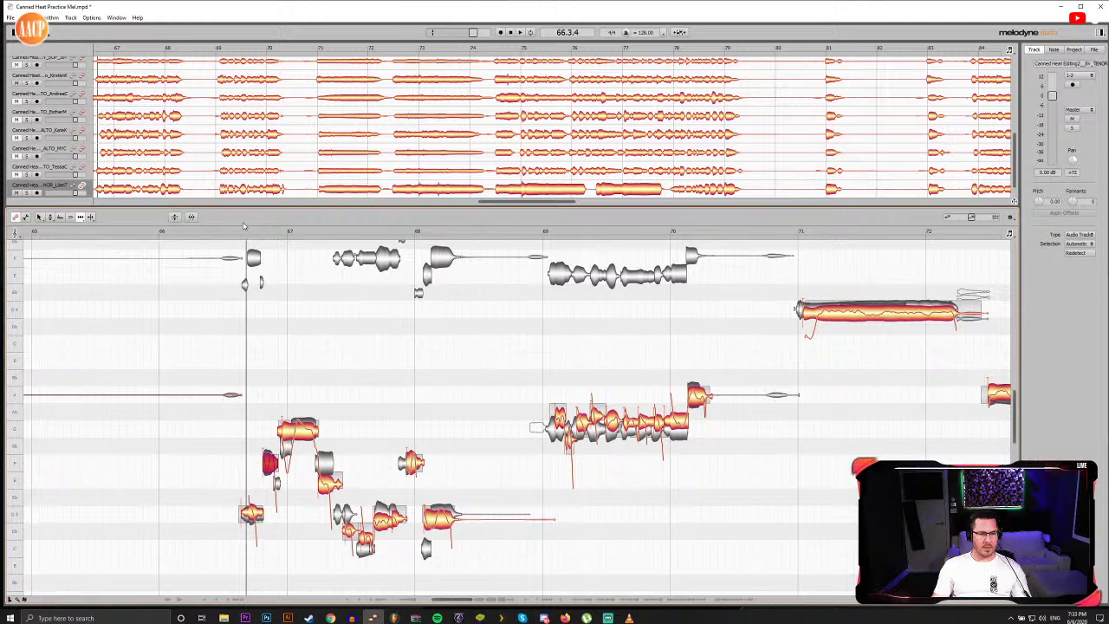
pyautogui.doubleClick(240, 231)
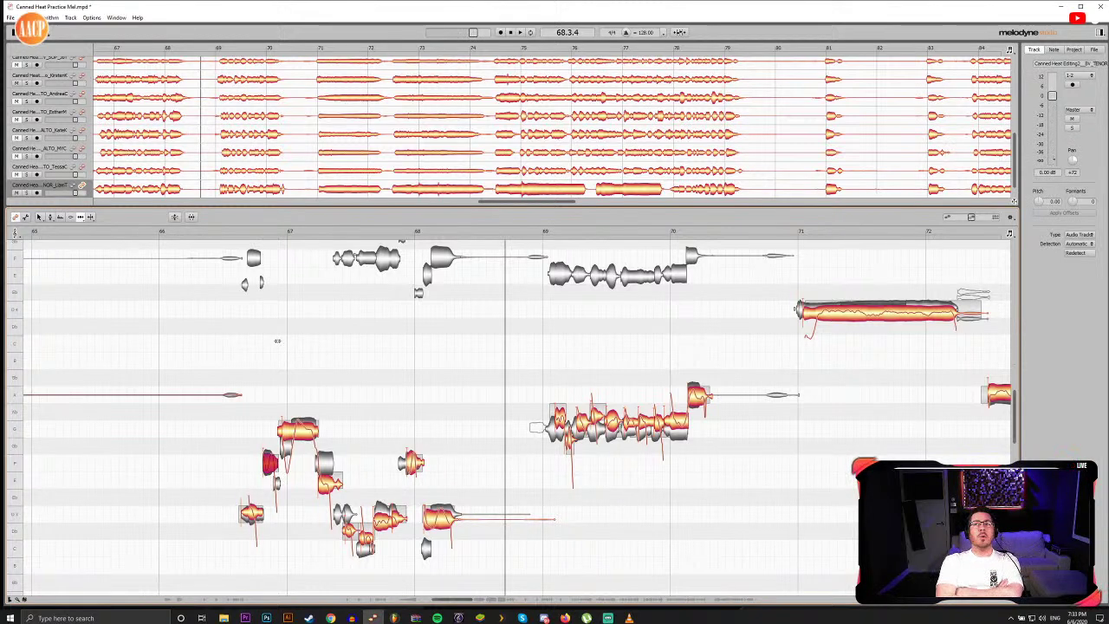
# Step: Replay the phrase from bar 66, split its third note just after the start of bar 67, and lower the first part to F 3
pyautogui.click(253, 234)
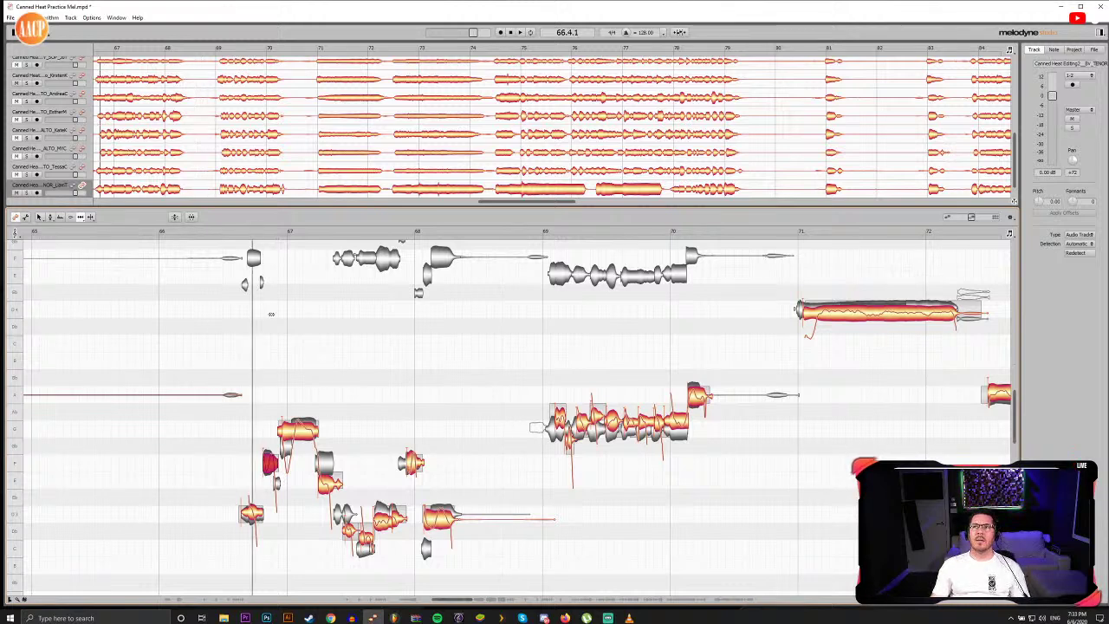
pyautogui.press('space')
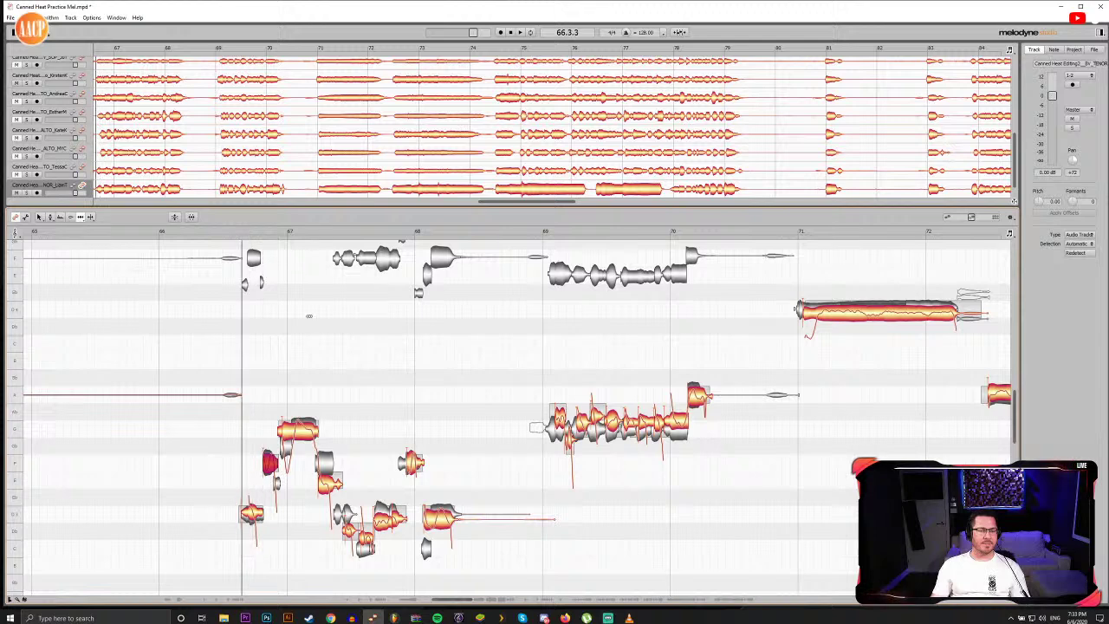
pyautogui.click(294, 430)
pyautogui.doubleClick(294, 430)
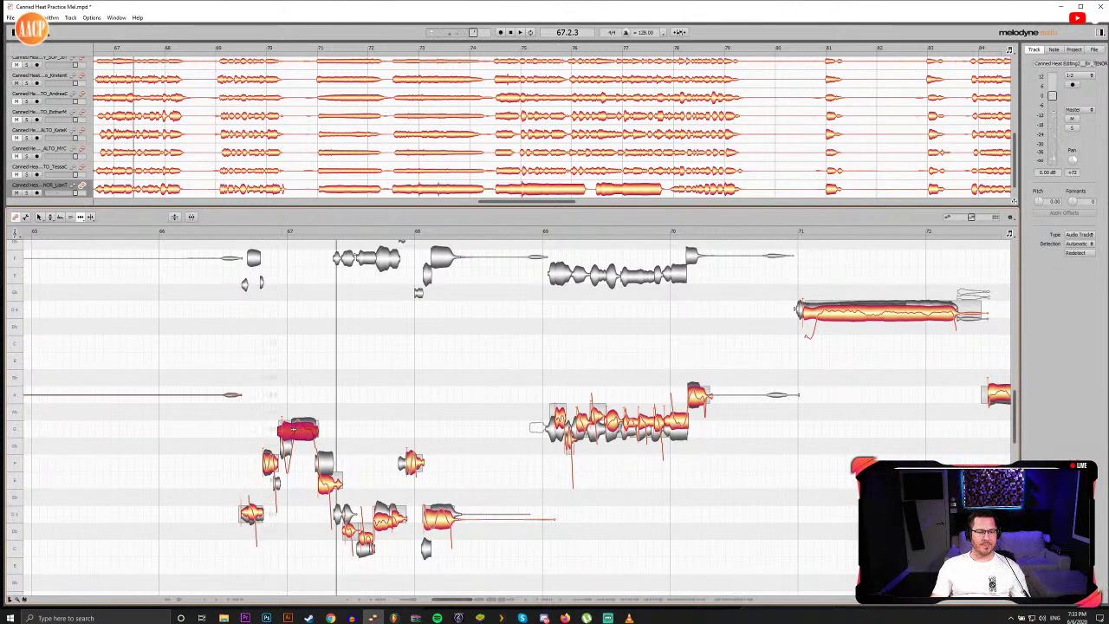
pyautogui.click(277, 461)
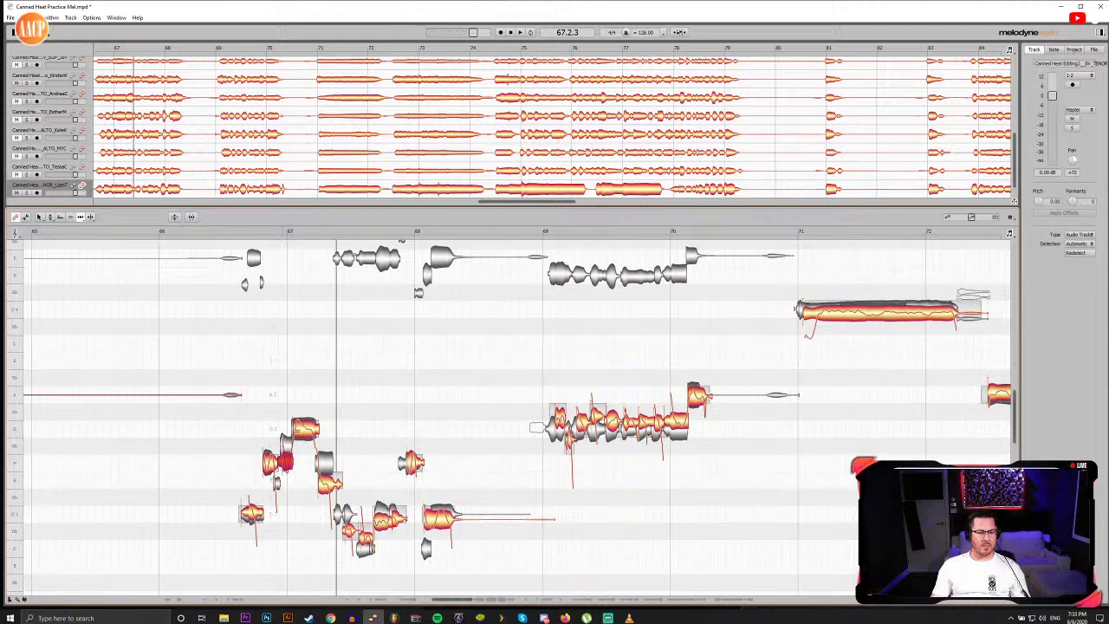
# Step: Raise the tenor note following the G note in bar 67 to F and play the phrase back
pyautogui.click(239, 233)
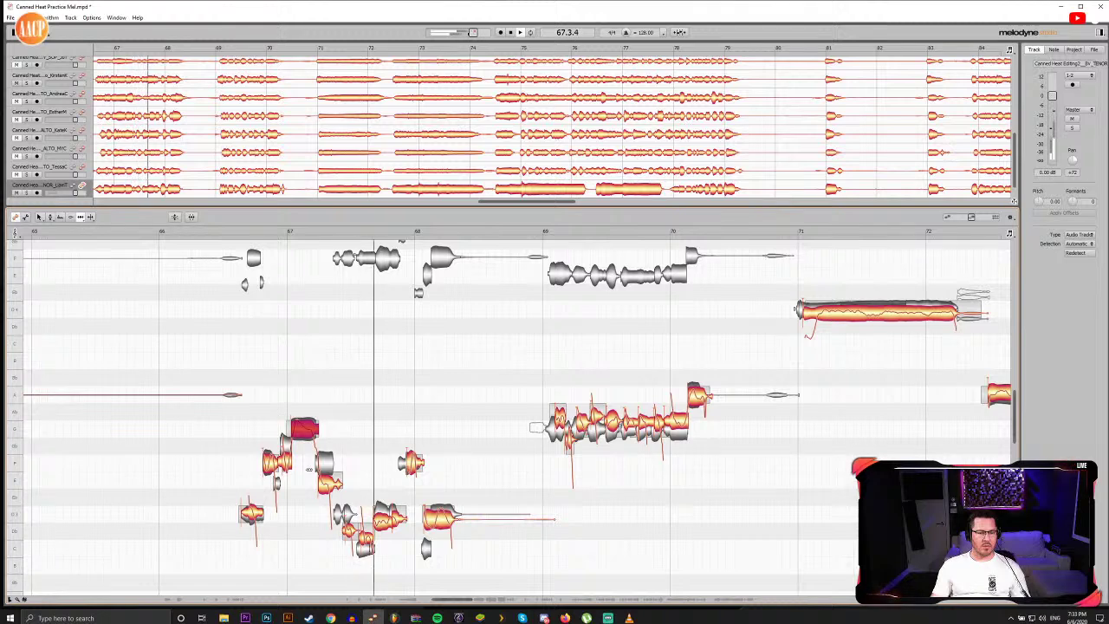
pyautogui.press('space')
pyautogui.moveTo(326, 483); pyautogui.dragTo(325, 461)
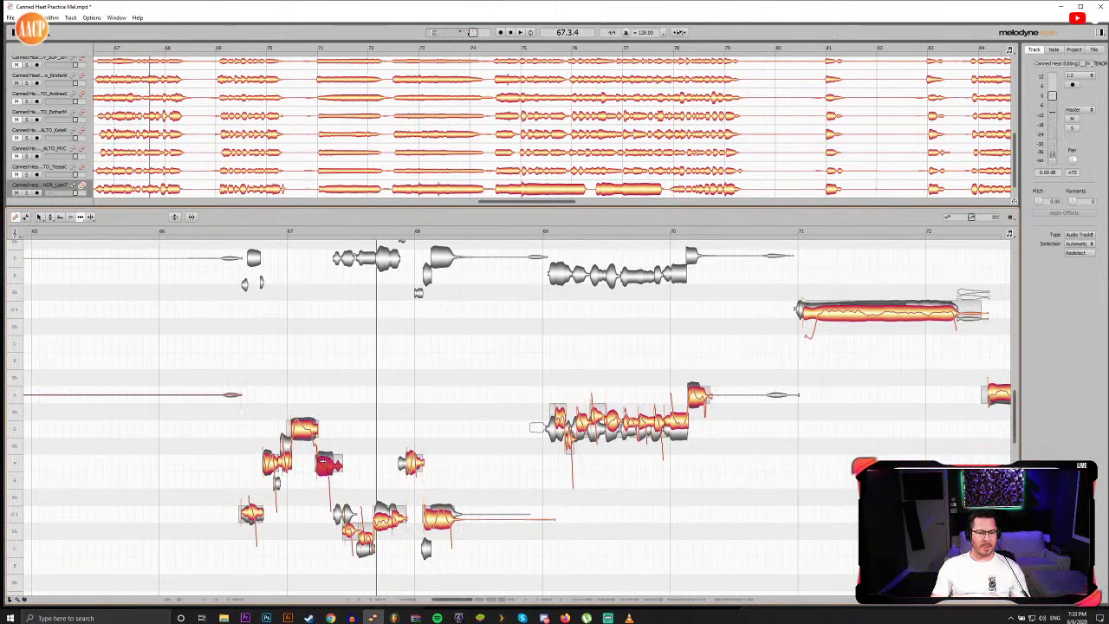
pyautogui.doubleClick(303, 234)
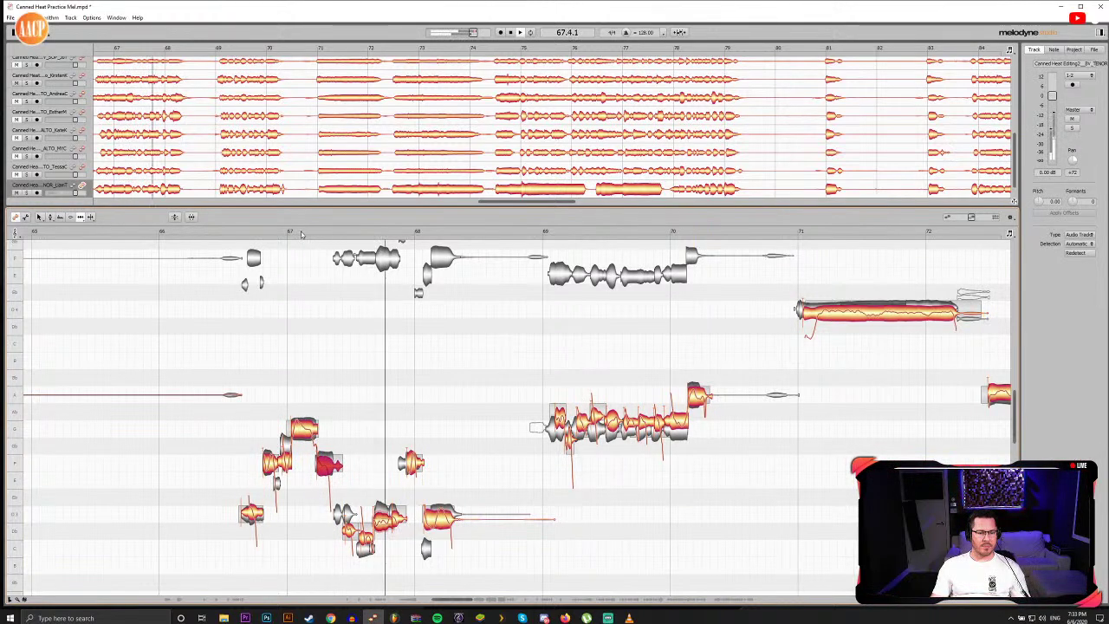
pyautogui.doubleClick(302, 234)
# Step: Set the next two low tenor notes in bar 67 to D3 and C3 and play the correction back
pyautogui.press('F2')
pyautogui.moveTo(349, 530)
pyautogui.mouseDown()
pyautogui.moveTo(349, 518)
pyautogui.moveTo(370, 547)
pyautogui.moveTo(348, 518)
pyautogui.mouseUp()
pyautogui.press('F5')
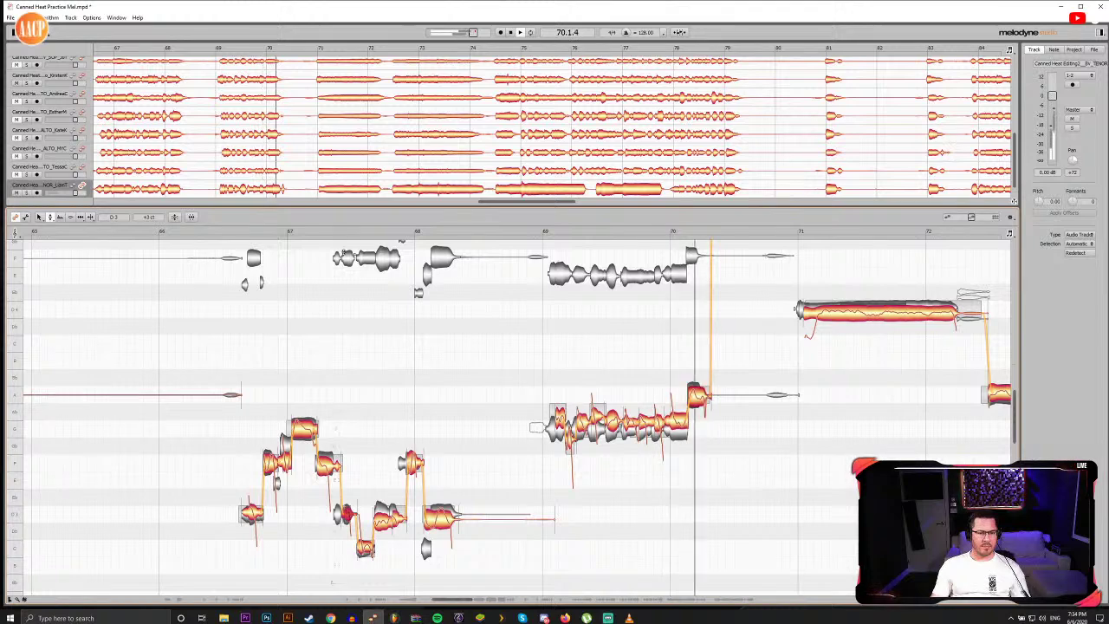
pyautogui.click(324, 234)
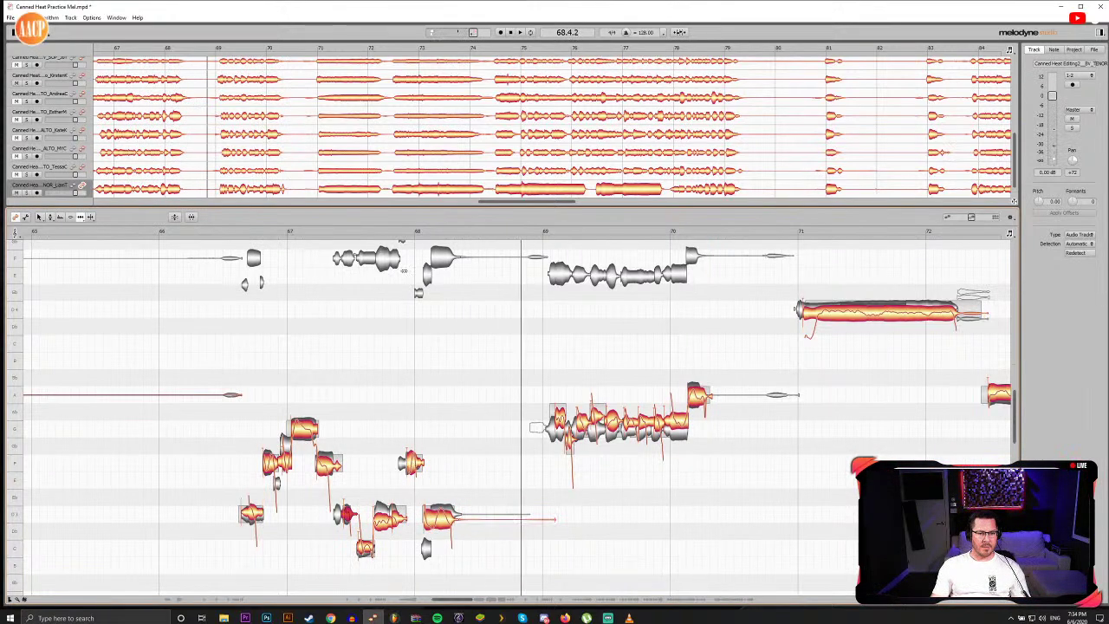
# Step: Separate the tail of the F note at the start of bar 68 and play back the phrase around it
pyautogui.click(390, 234)
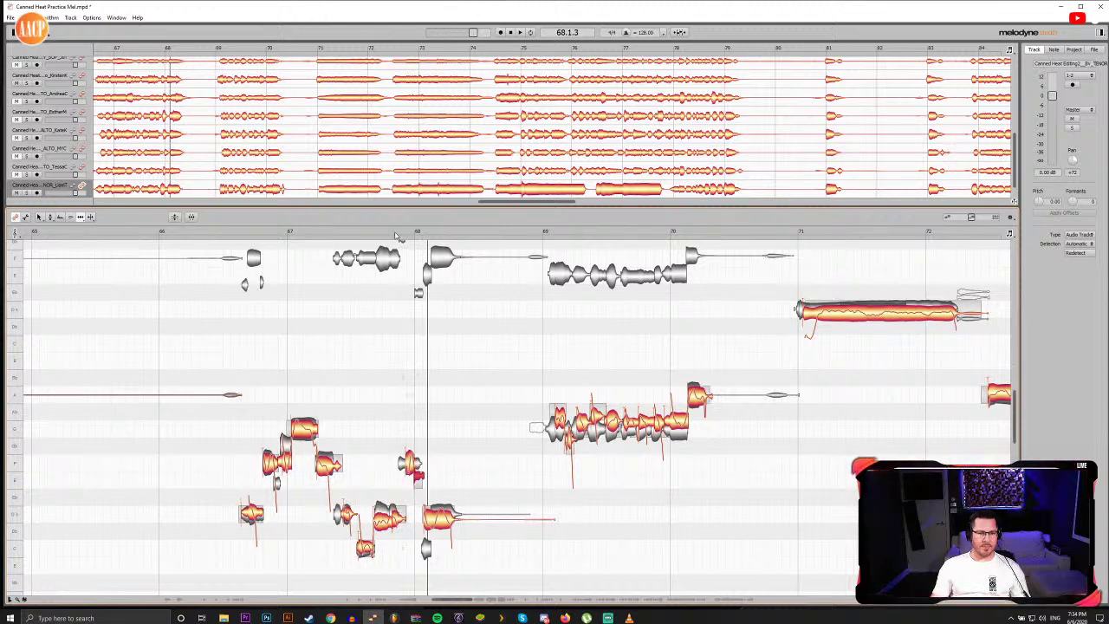
pyautogui.doubleClick(395, 234)
pyautogui.click(395, 235)
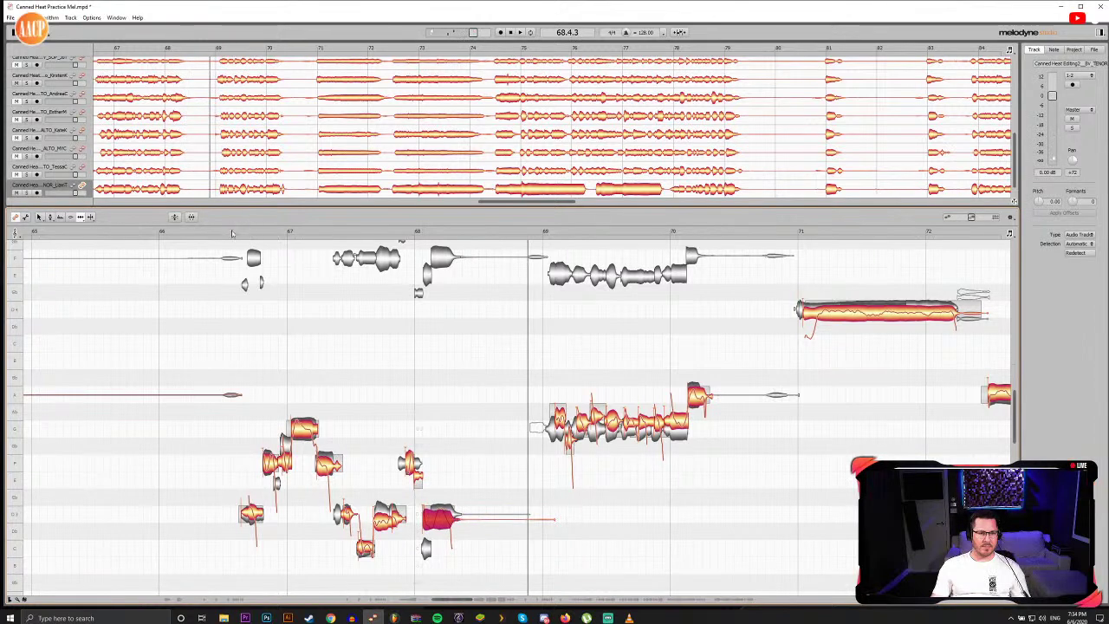
pyautogui.click(232, 234)
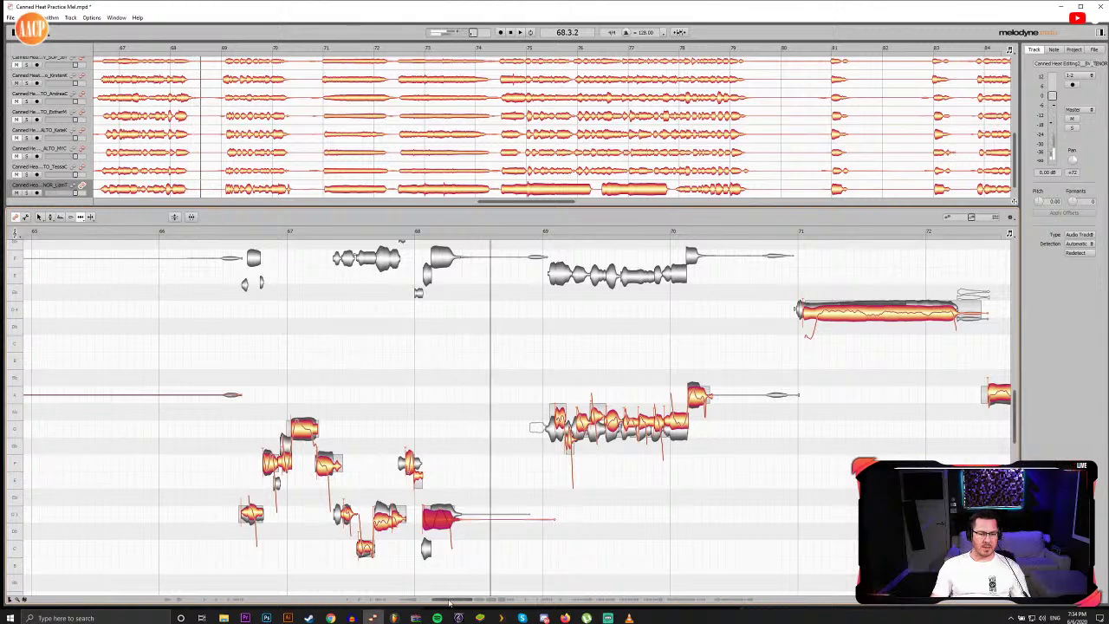
pyautogui.press('space')
# Step: Audition bars 68 to 70 and pull the end of the A note in bar 70 earlier
pyautogui.moveTo(449, 599); pyautogui.dragTo(453, 586)
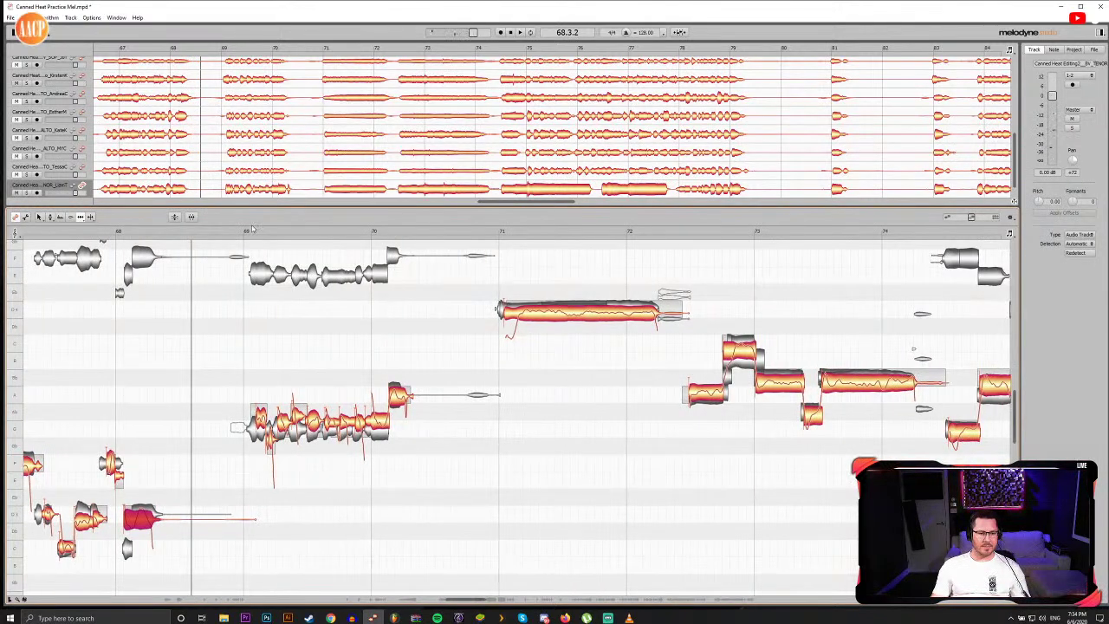
pyautogui.scroll(5, 318, 476)
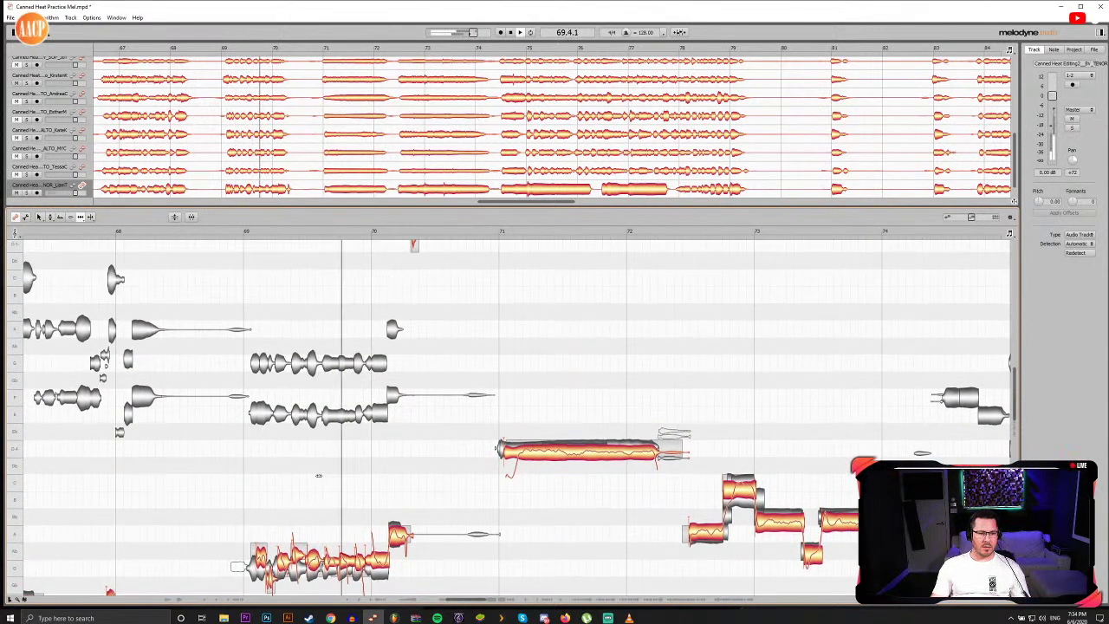
pyautogui.scroll(-6, 318, 476)
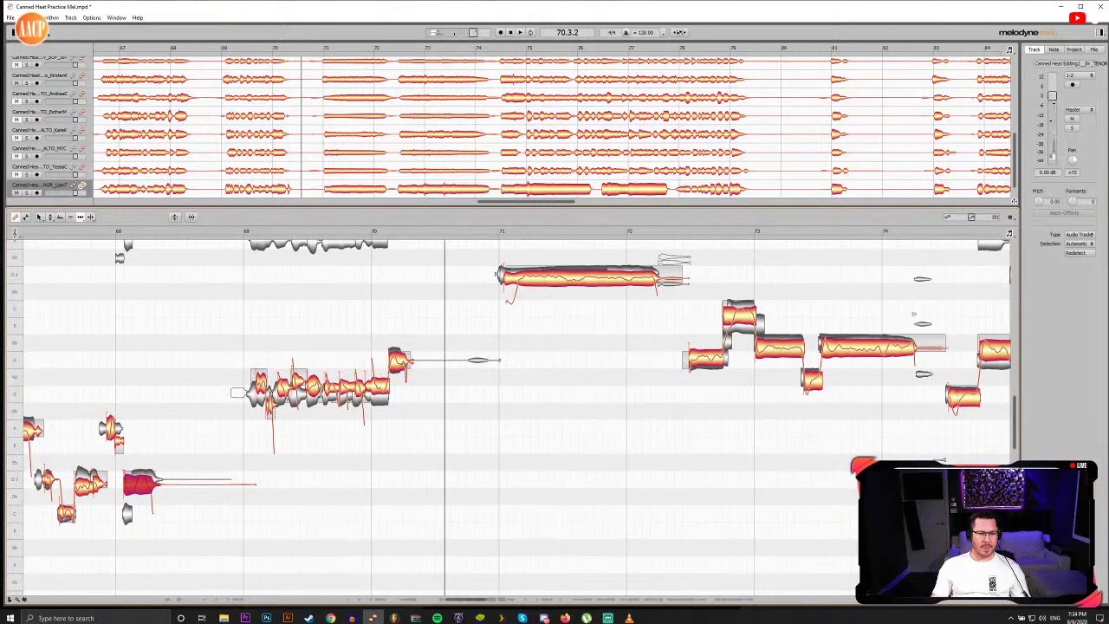
pyautogui.click(368, 233)
pyautogui.click(368, 233)
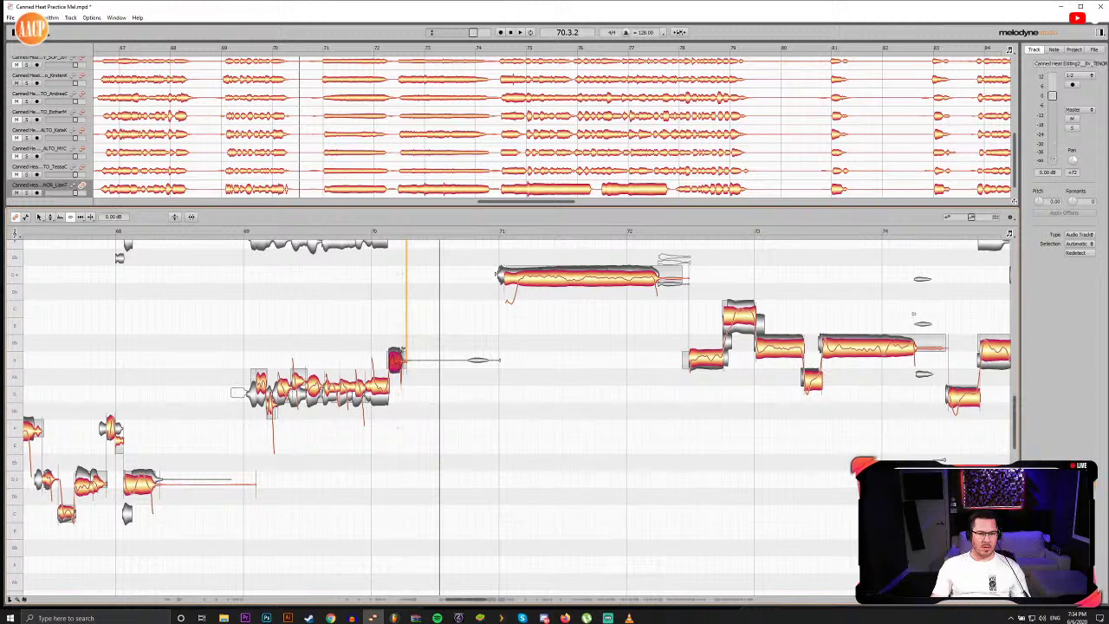
# Step: Lower the amplitude of the stray high note following the A note in bar 70 and play the passage back
pyautogui.scroll(6, 401, 313)
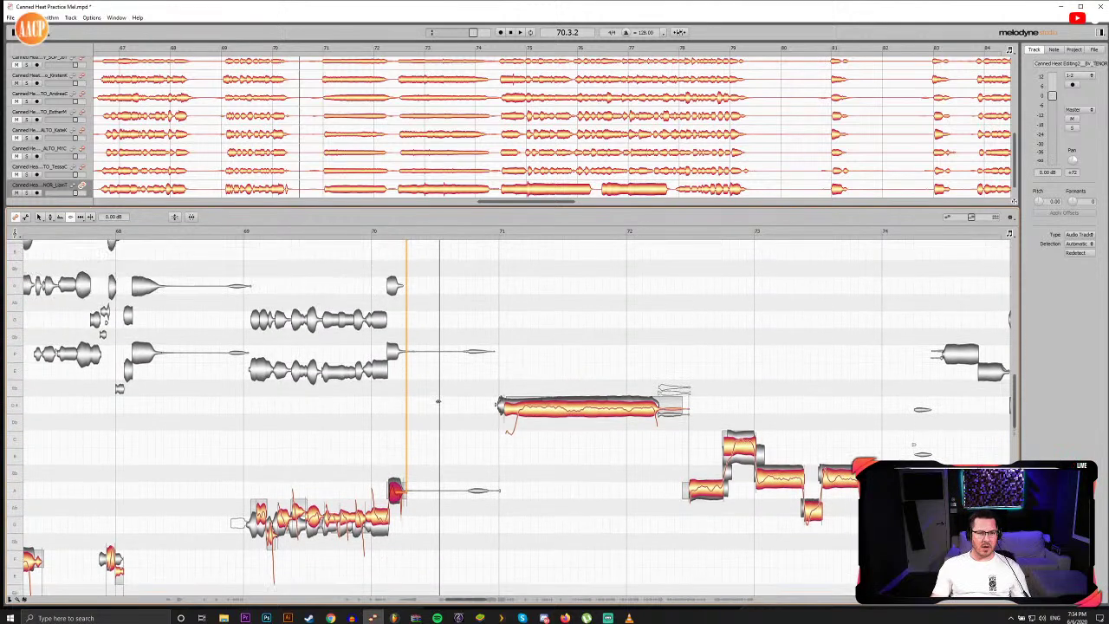
pyautogui.scroll(1, 414, 315)
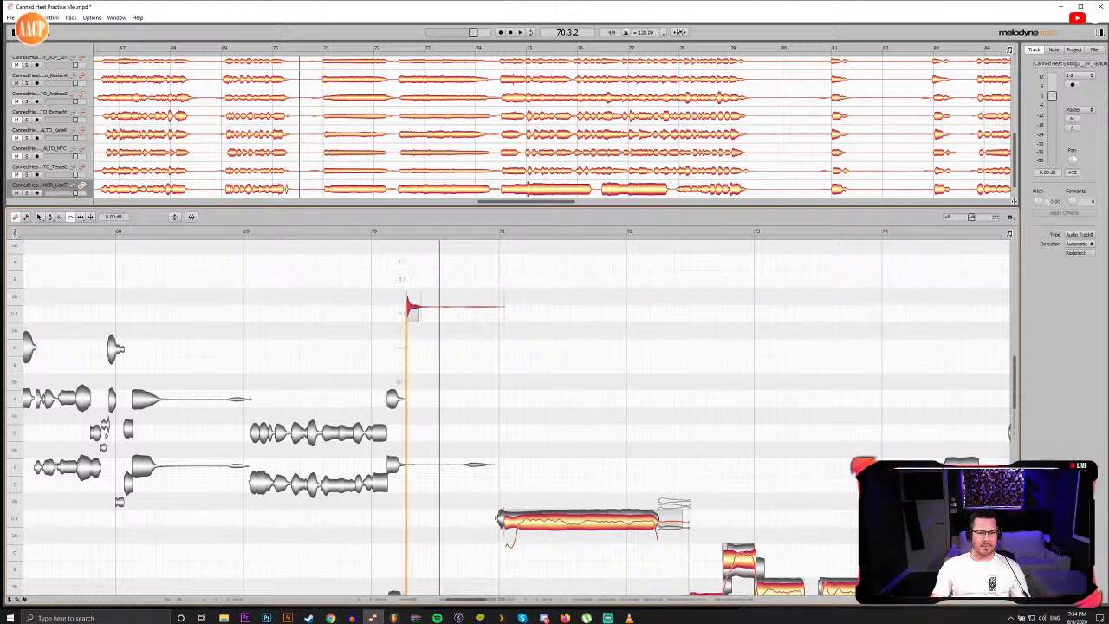
pyautogui.click(374, 234)
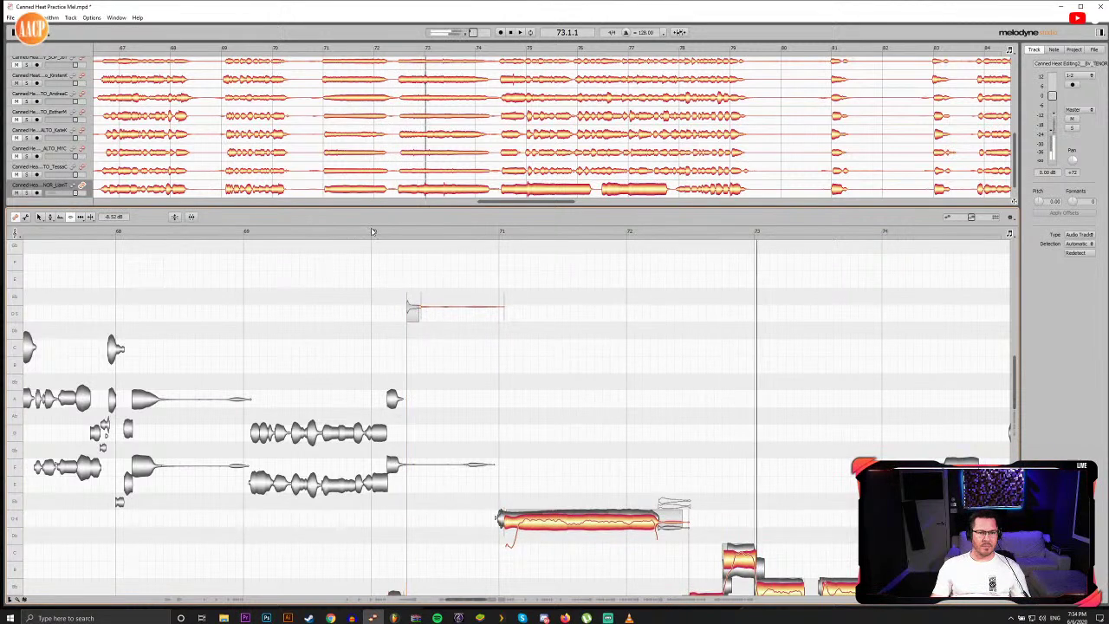
pyautogui.scroll(-4, 454, 422)
pyautogui.scroll(-1, 454, 422)
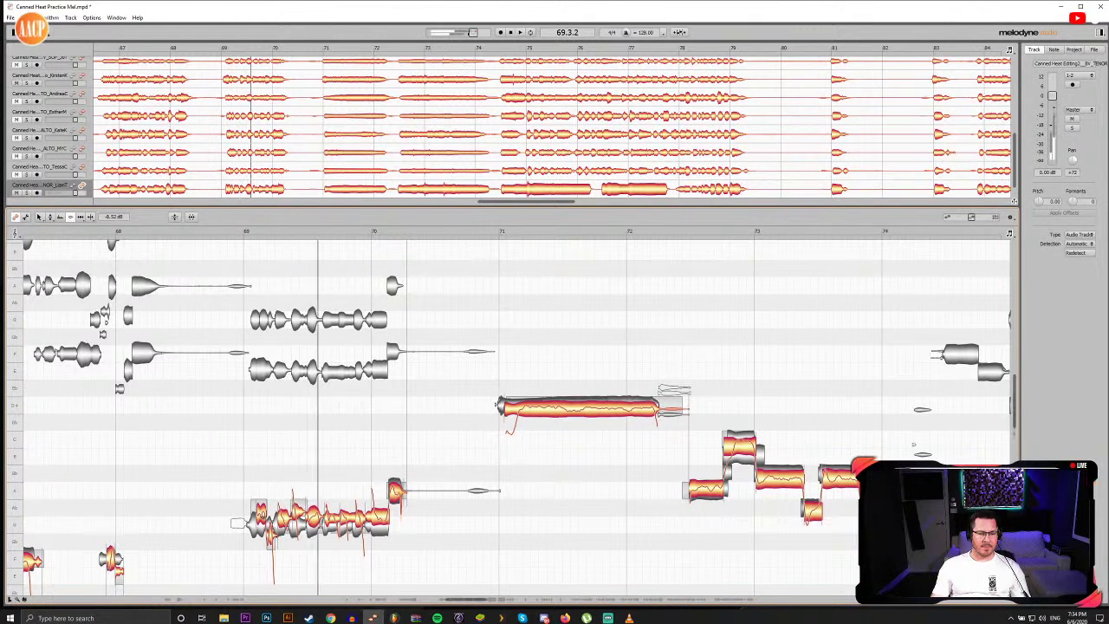
# Step: Move the start of the first note in bar 69 slightly earlier and audition it up close
pyautogui.press('F5')
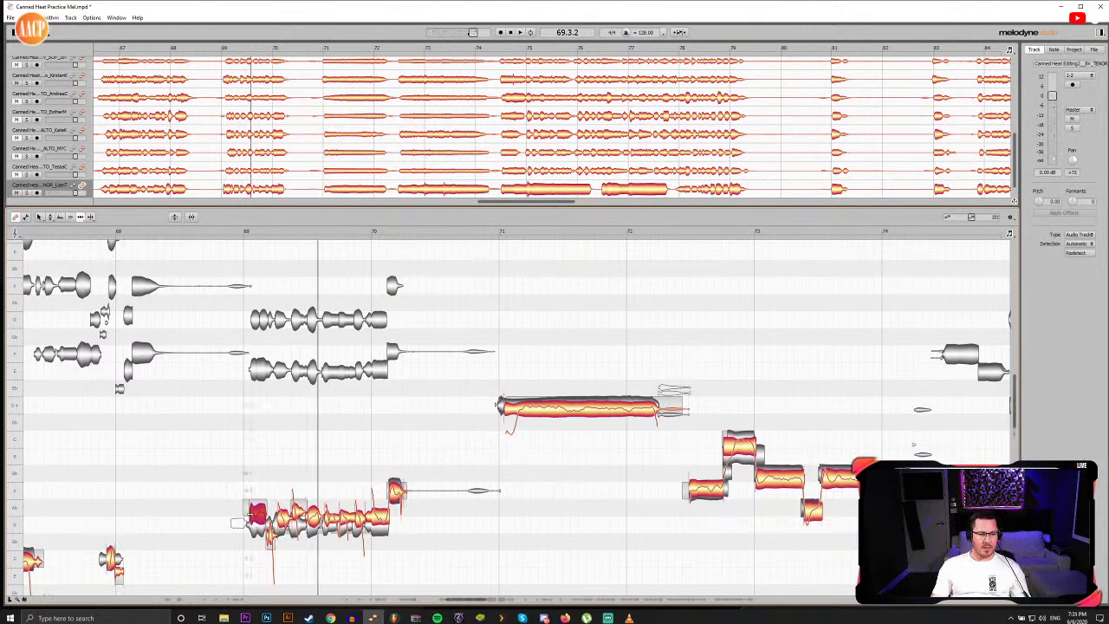
pyautogui.doubleClick(243, 234)
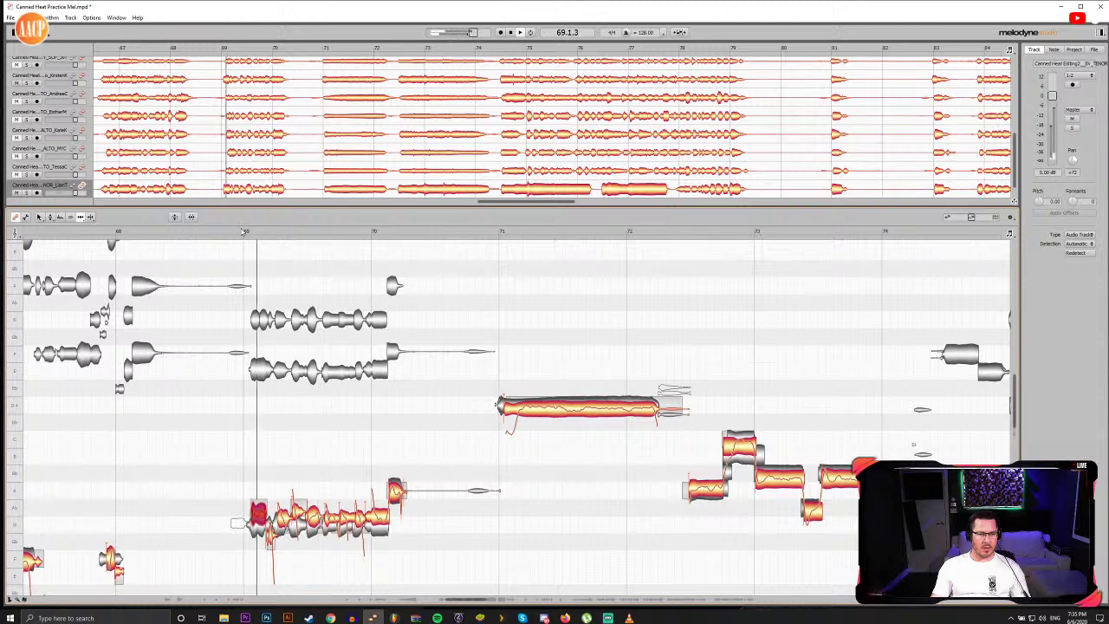
pyautogui.moveTo(244, 234); pyautogui.dragTo(285, 237)
pyautogui.scroll(3, 258, 559)
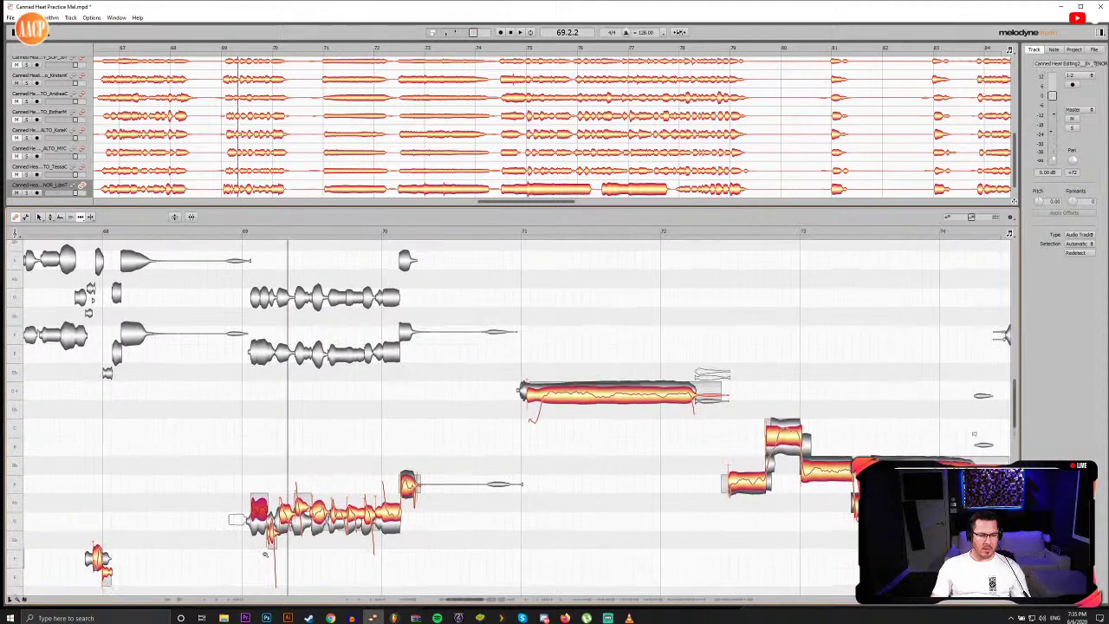
# Step: Separate the low tail of the second note in bar 69 and audition the notes that follow it
pyautogui.press('F6')
pyautogui.press('F5')
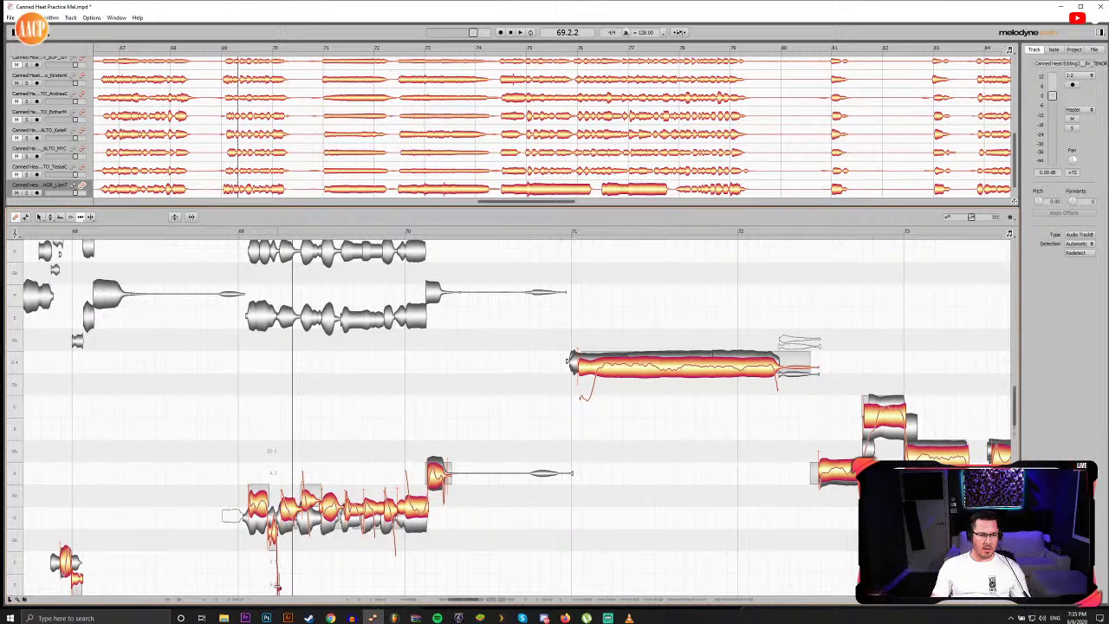
pyautogui.press('space')
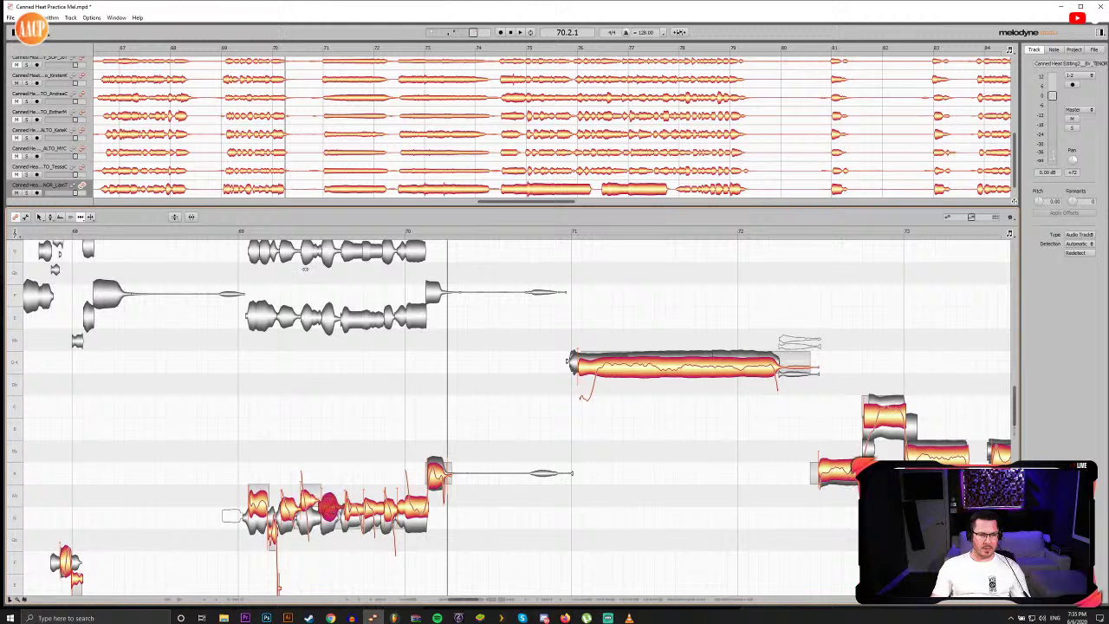
pyautogui.click(290, 231)
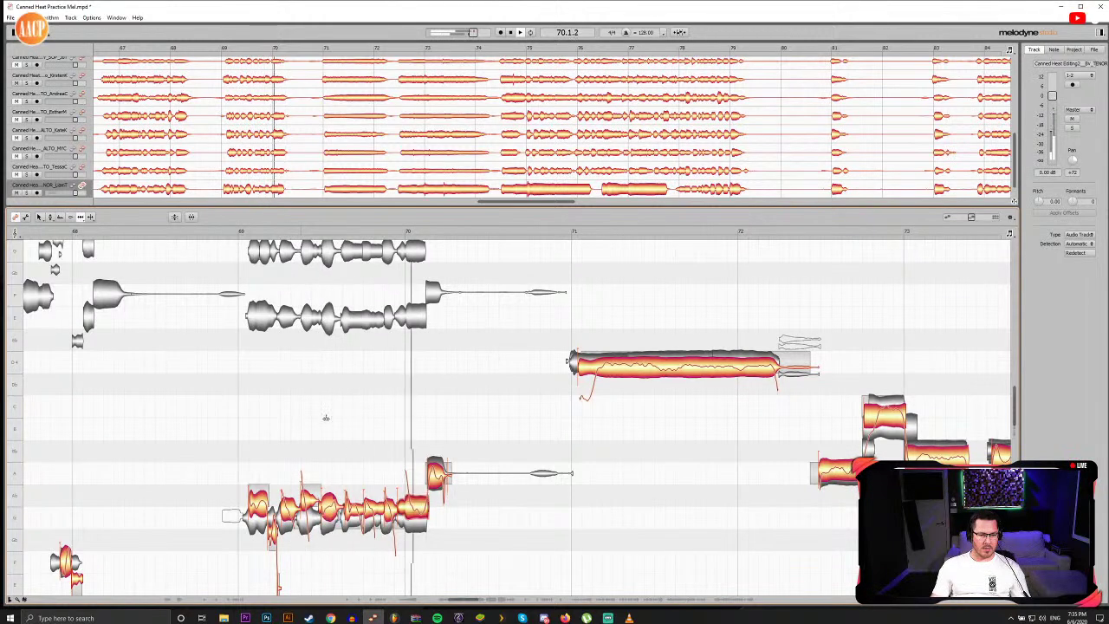
# Step: Adjust the timing of the last short repeated notes leading into bar 70, playing the phrase back between changes
pyautogui.moveTo(326, 414); pyautogui.dragTo(448, 543)
pyautogui.click(401, 430)
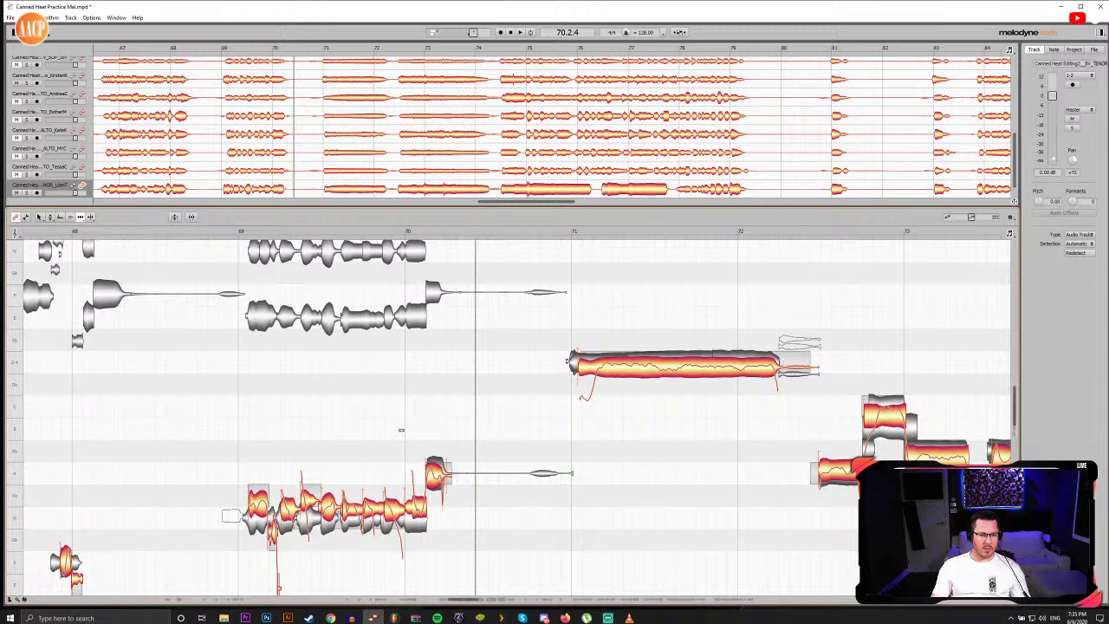
pyautogui.click(264, 230)
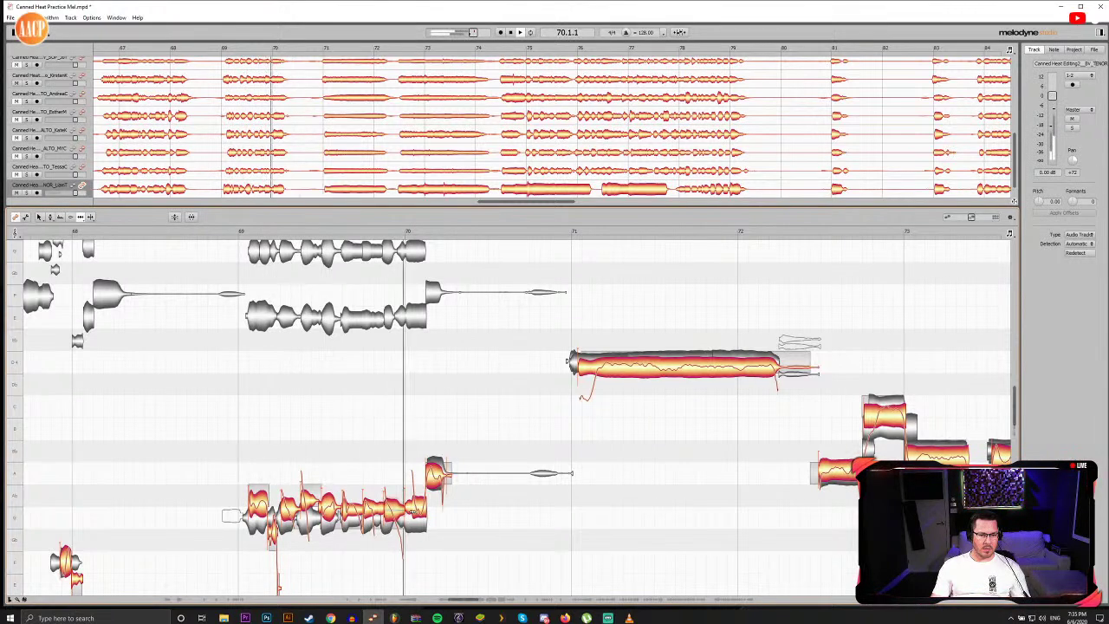
pyautogui.click(366, 230)
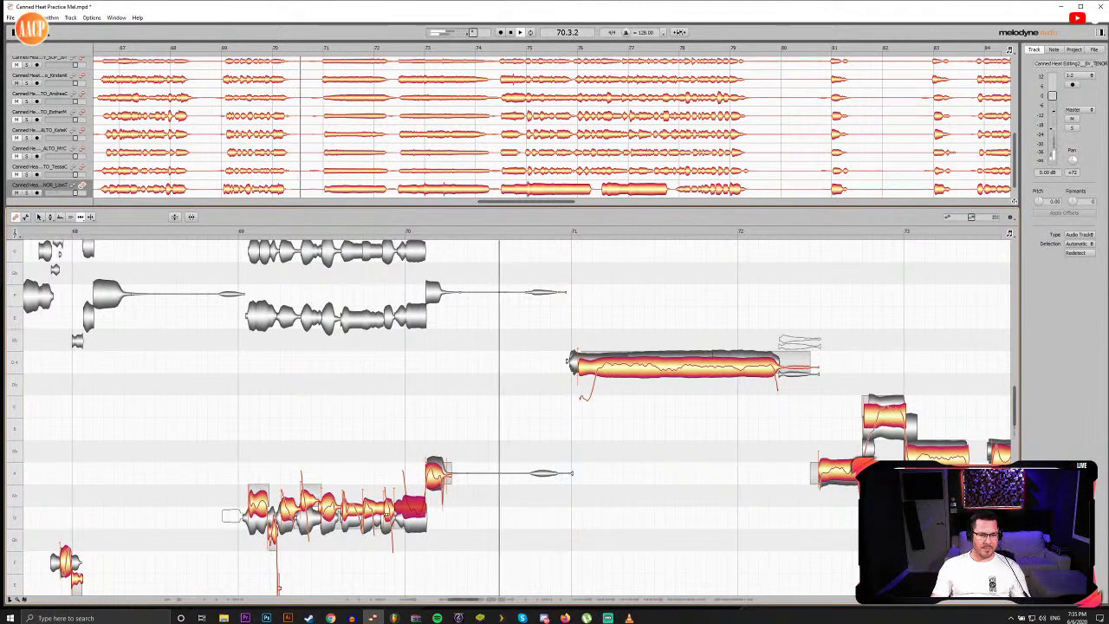
pyautogui.click(336, 231)
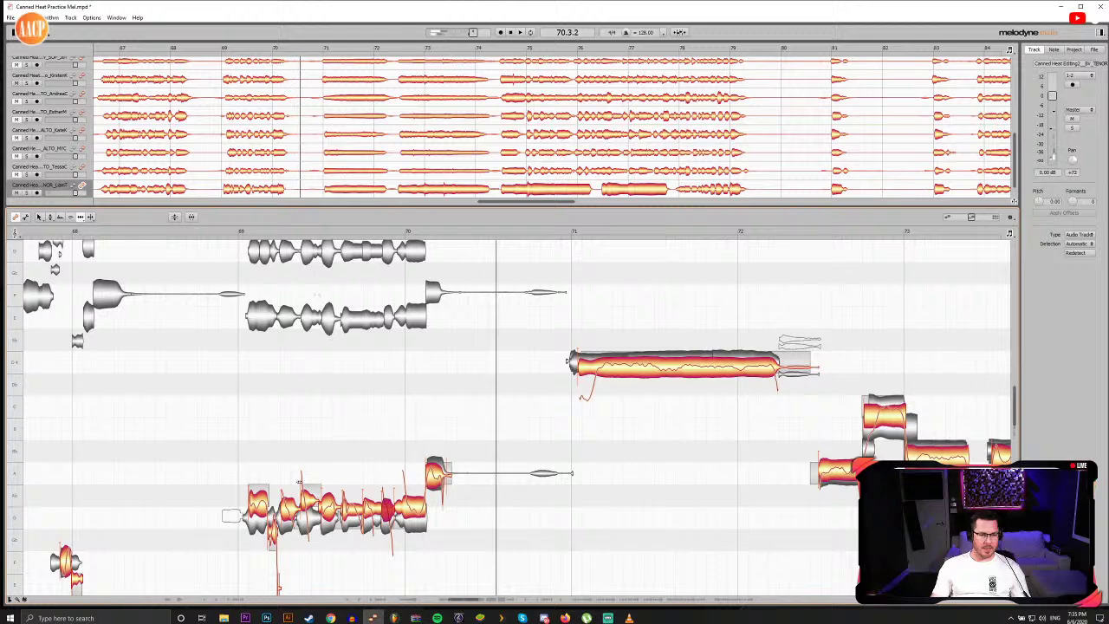
# Step: Move the run of repeated notes in bar 69, including its first note, down to G and play it back
pyautogui.moveTo(223, 491); pyautogui.dragTo(423, 550)
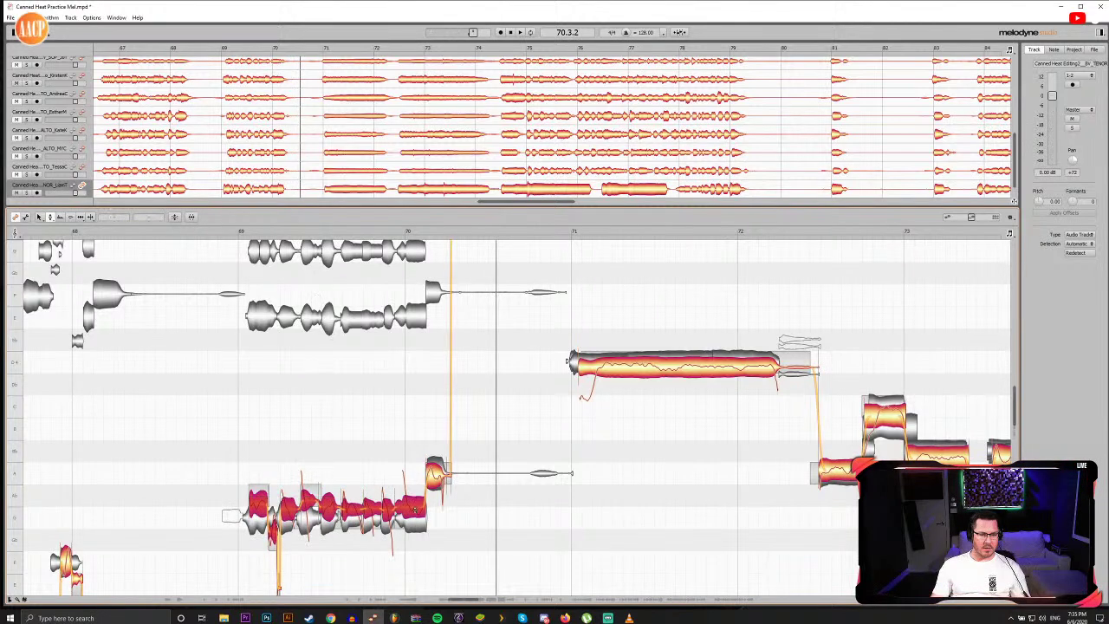
pyautogui.click(385, 554)
pyautogui.moveTo(309, 497); pyautogui.dragTo(309, 519)
pyautogui.moveTo(257, 493); pyautogui.dragTo(258, 511)
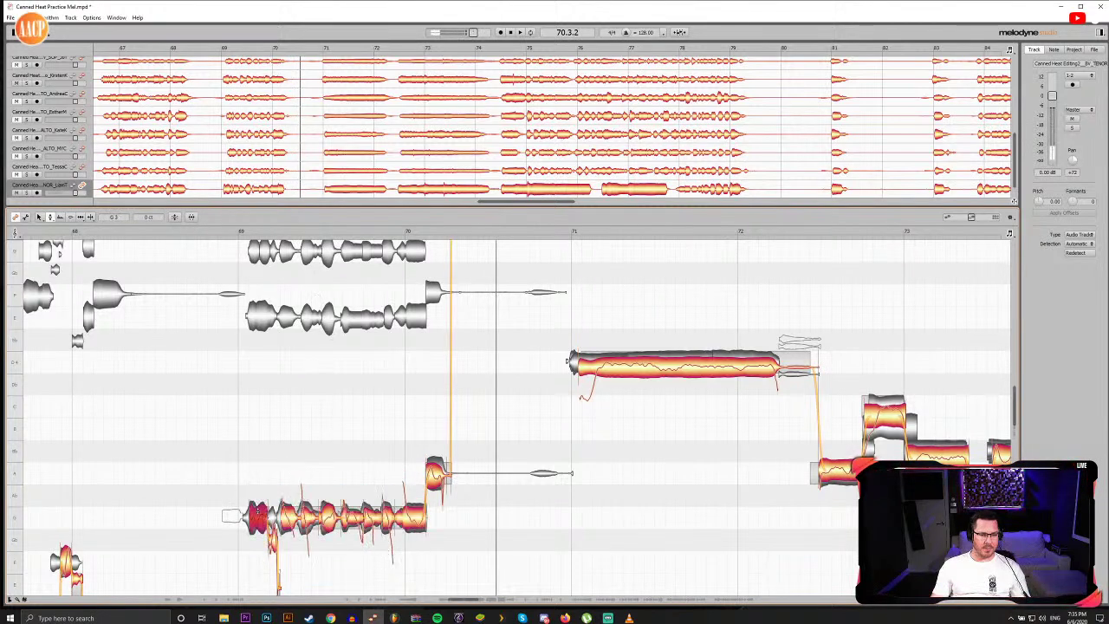
pyautogui.click(236, 234)
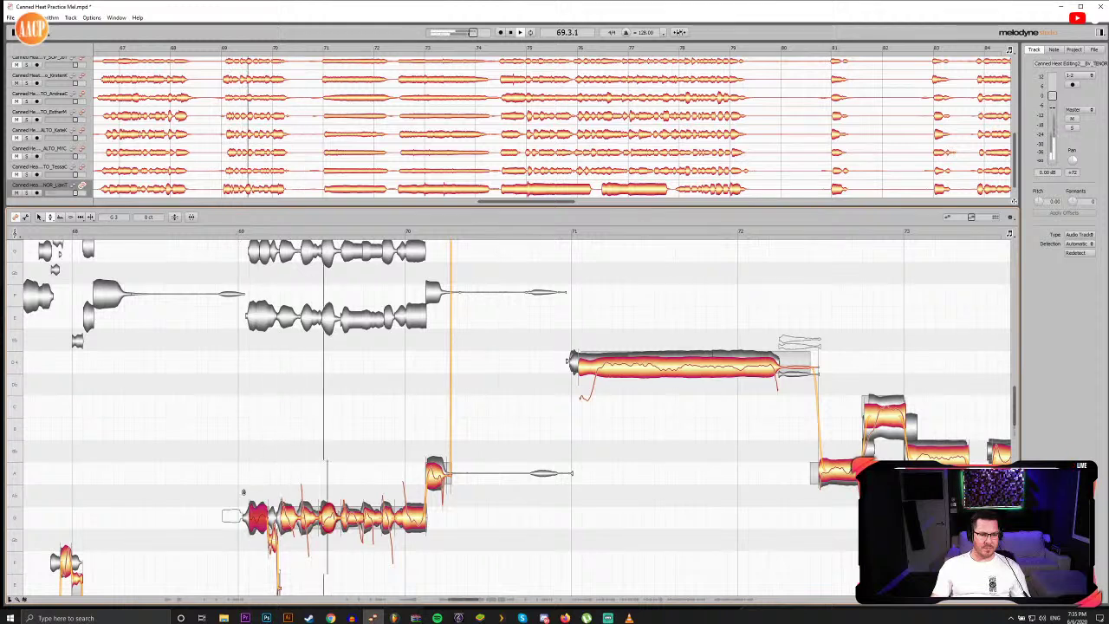
# Step: Split the long tail of the D note before bar 69 and adjust its end against the next note, checking by playback
pyautogui.scroll(-6, 250, 515)
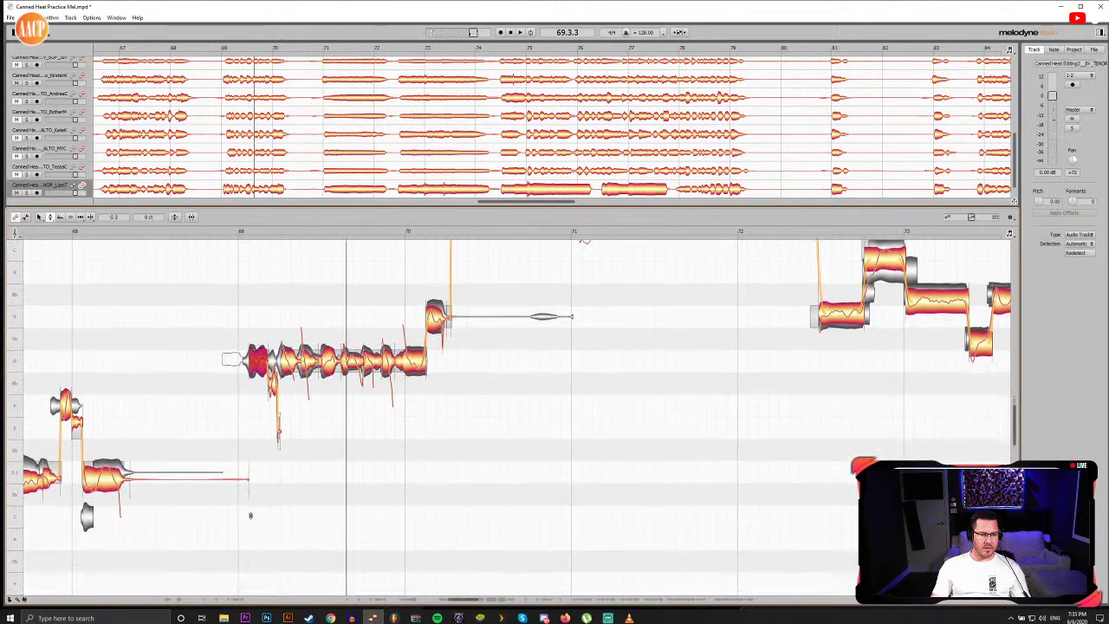
pyautogui.press('F6')
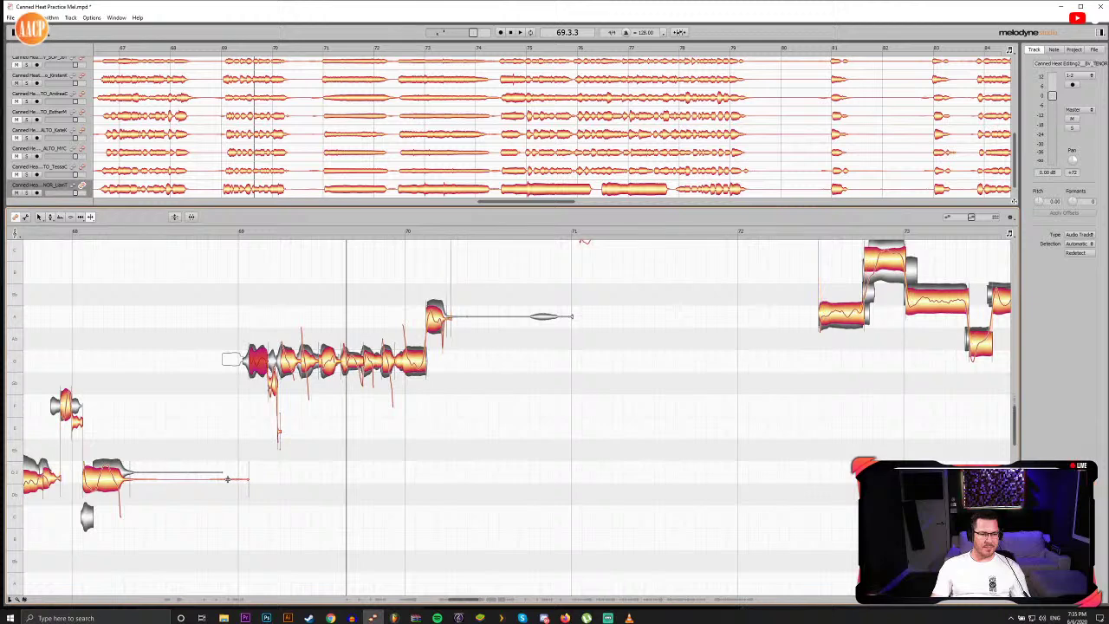
pyautogui.doubleClick(207, 480)
pyautogui.press('F5')
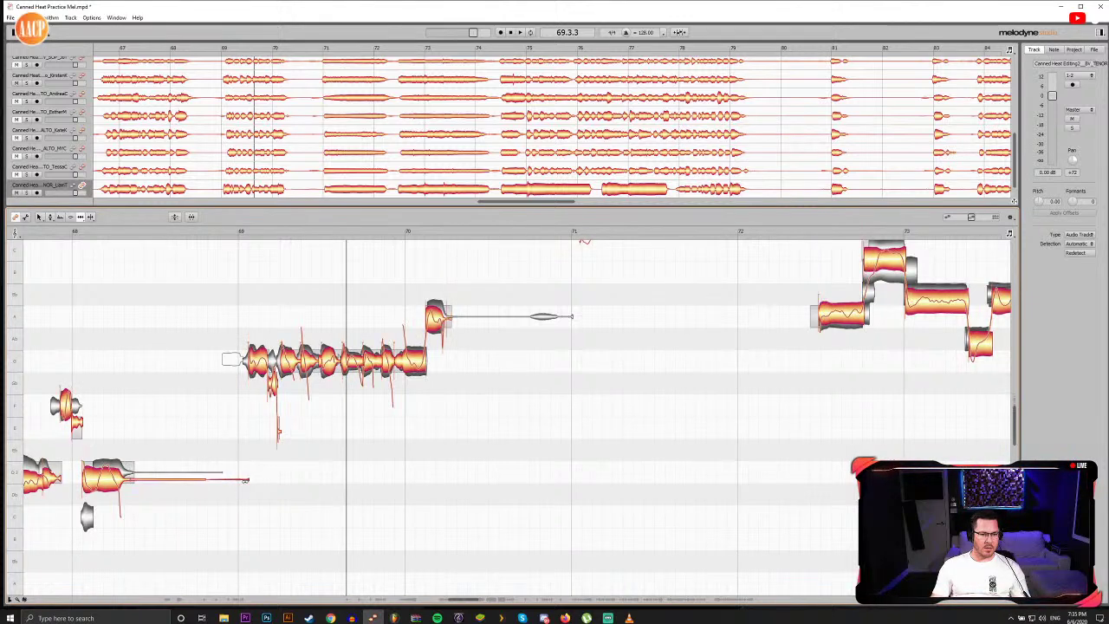
pyautogui.moveTo(245, 480); pyautogui.dragTo(240, 480)
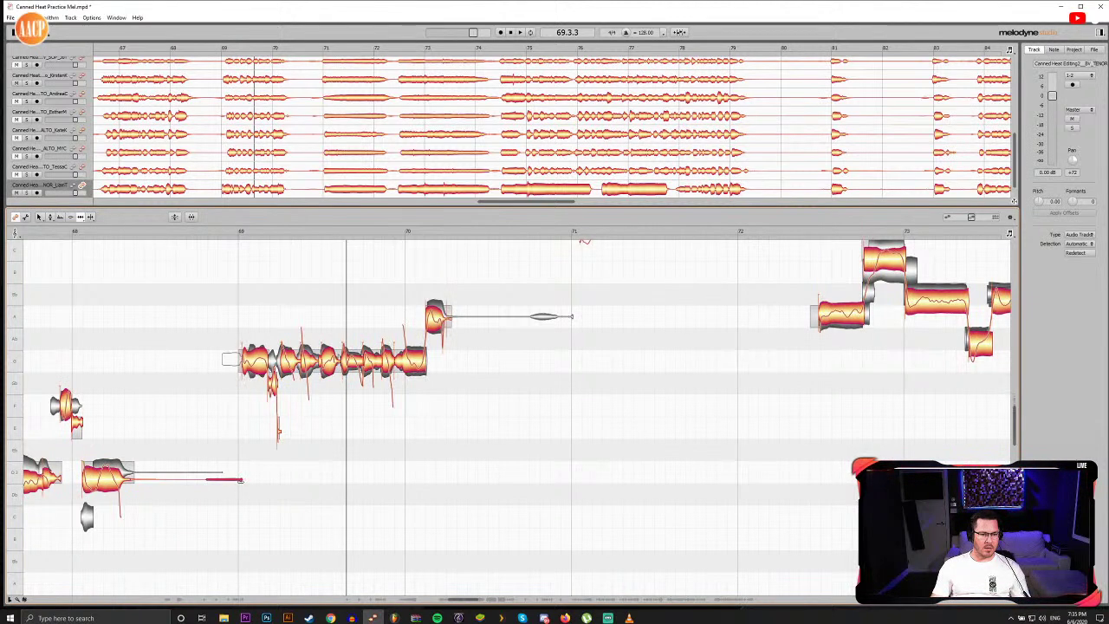
pyautogui.click(227, 235)
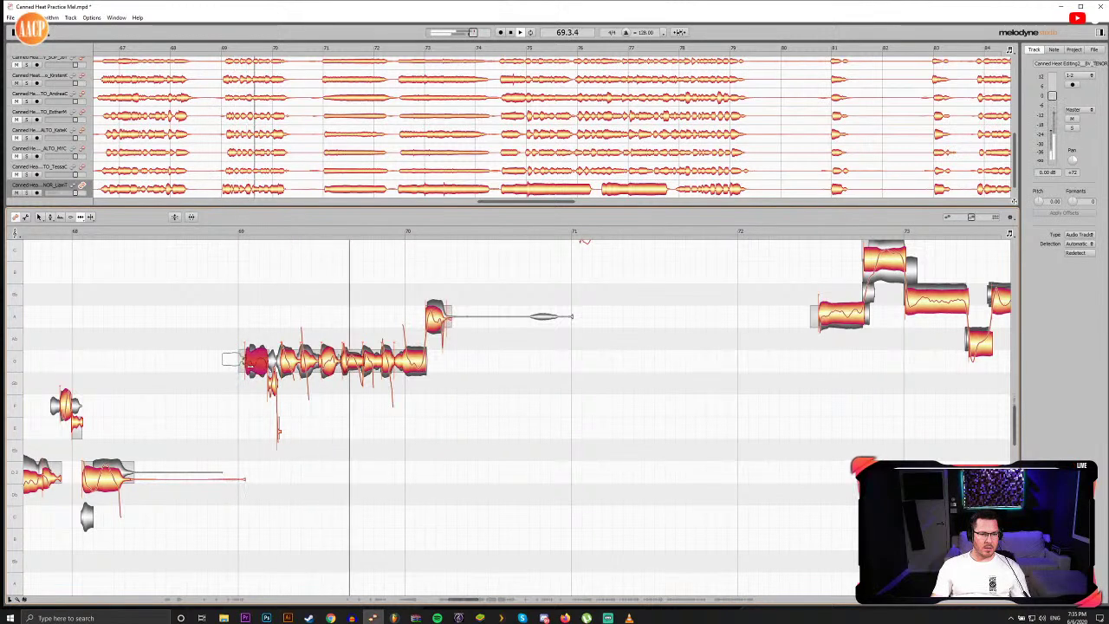
pyautogui.click(228, 235)
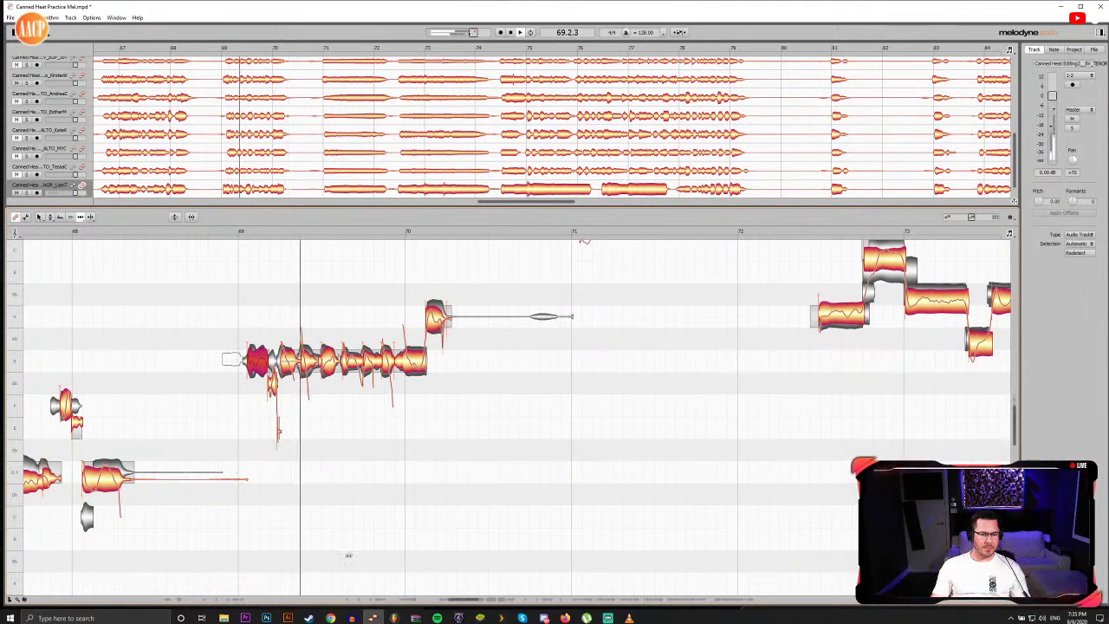
# Step: Align the start of the long D note with the downbeat of bar 71 and play it back
pyautogui.moveTo(460, 599); pyautogui.dragTo(482, 603)
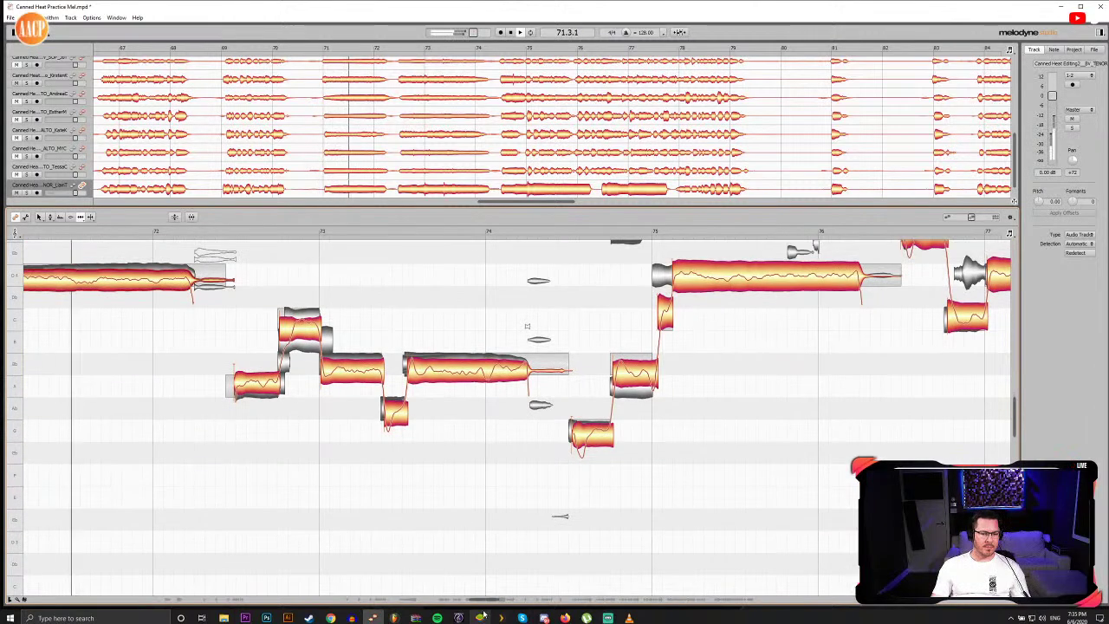
pyautogui.click(230, 278)
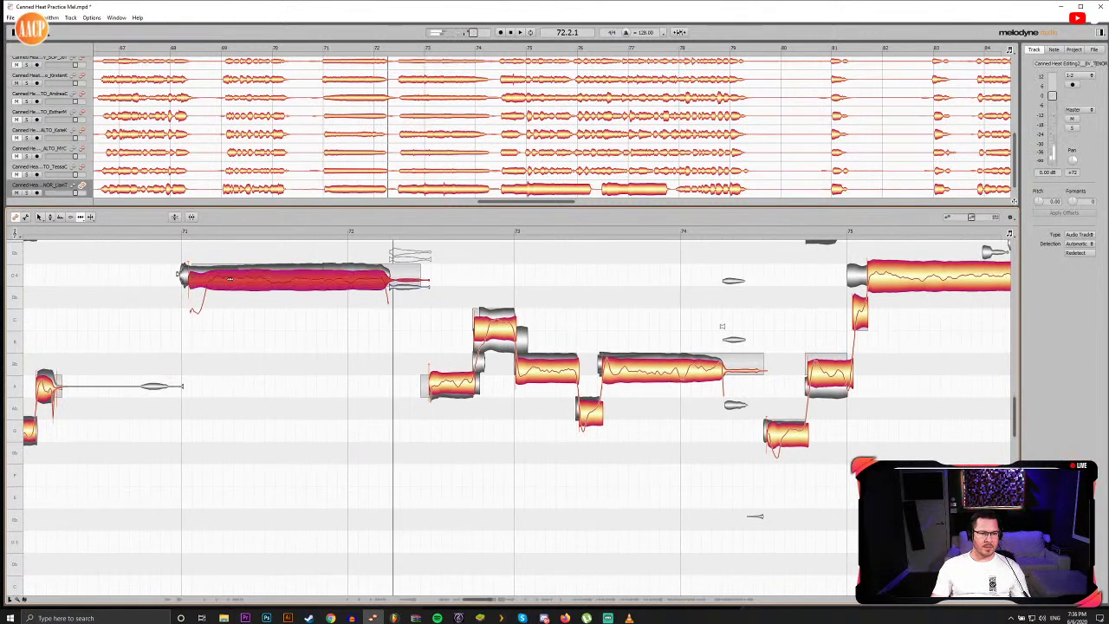
pyautogui.doubleClick(230, 278)
pyautogui.click(173, 234)
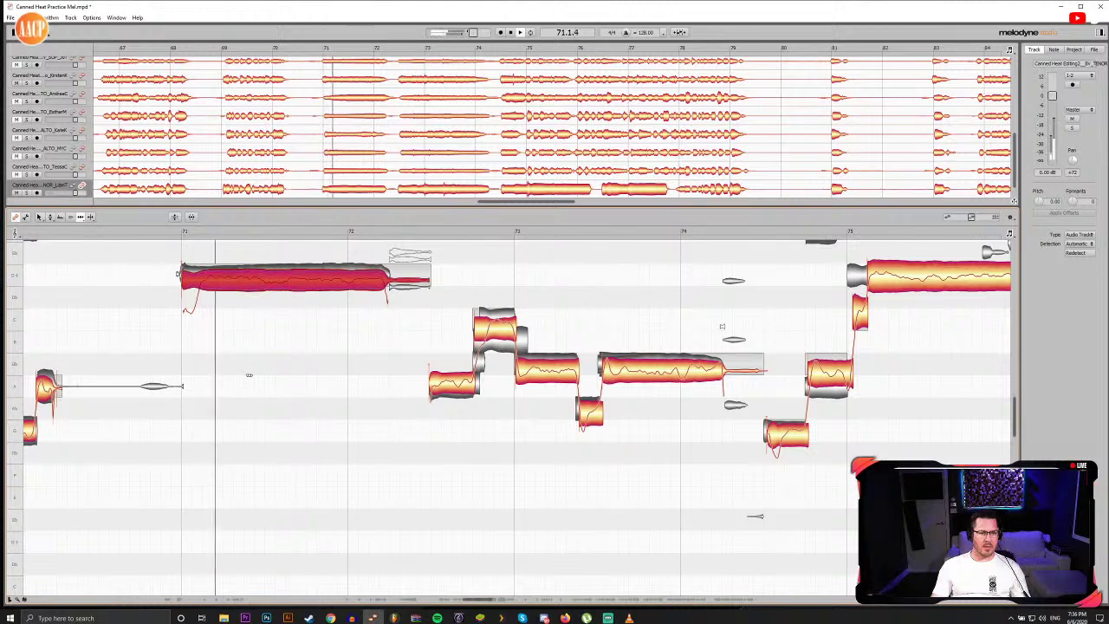
# Step: Split the low onset off the long D note at bar 71
pyautogui.press('F2')
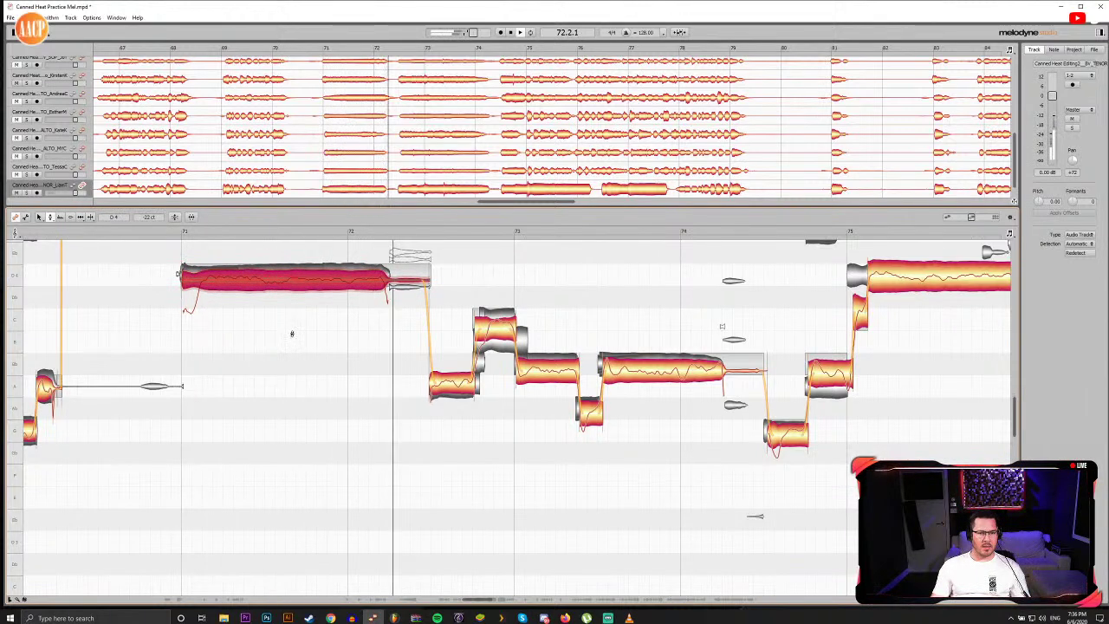
pyautogui.press('F1')
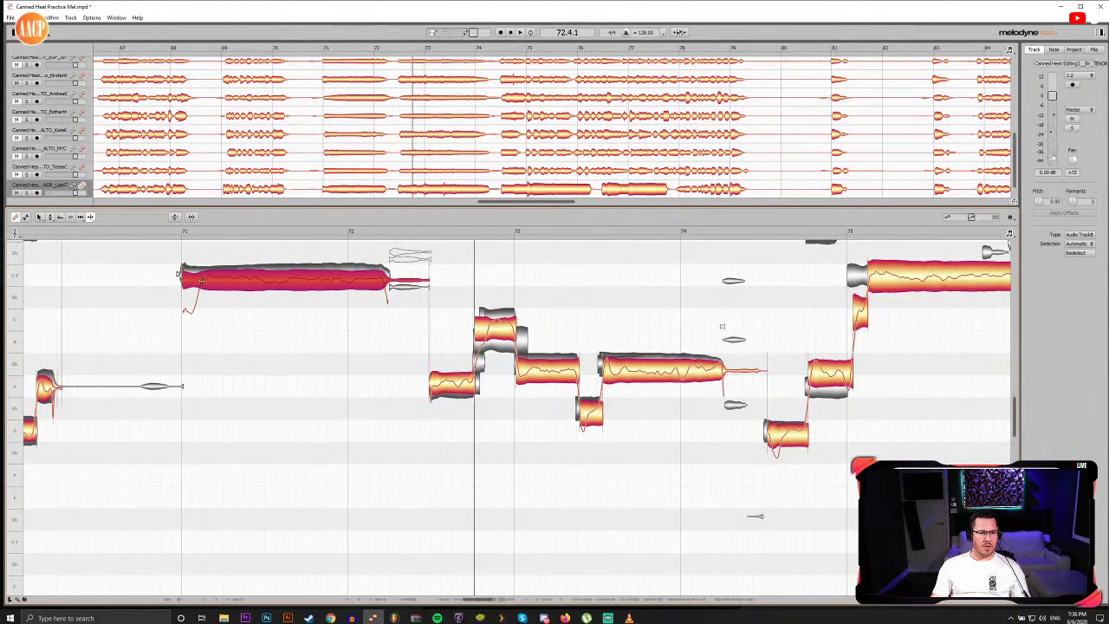
pyautogui.doubleClick(201, 280)
pyautogui.press('F2')
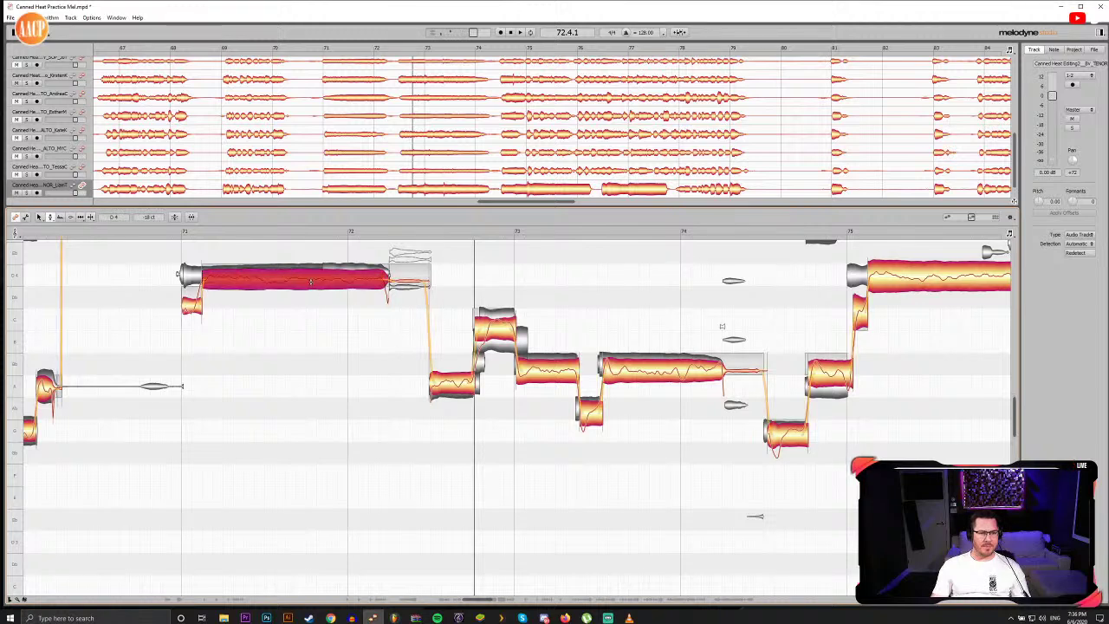
# Step: Split the sustained D note after bar 71 into three sections and centre each section's pitch on D4
pyautogui.press('F1')
pyautogui.doubleClick(260, 280)
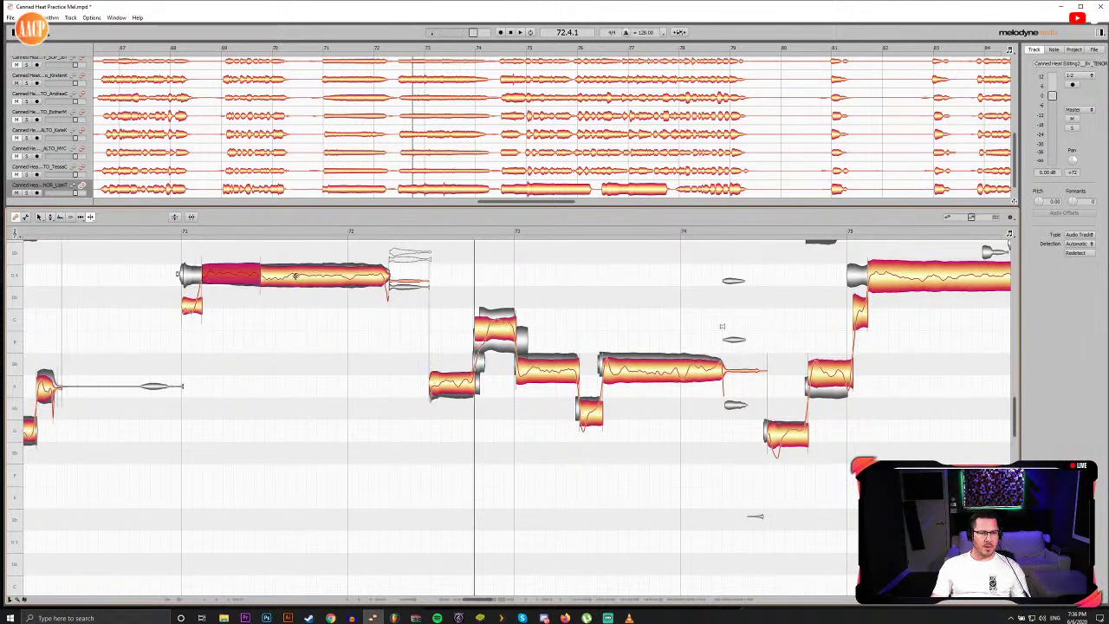
pyautogui.doubleClick(338, 278)
pyautogui.press('F2')
pyautogui.moveTo(238, 303); pyautogui.dragTo(365, 284)
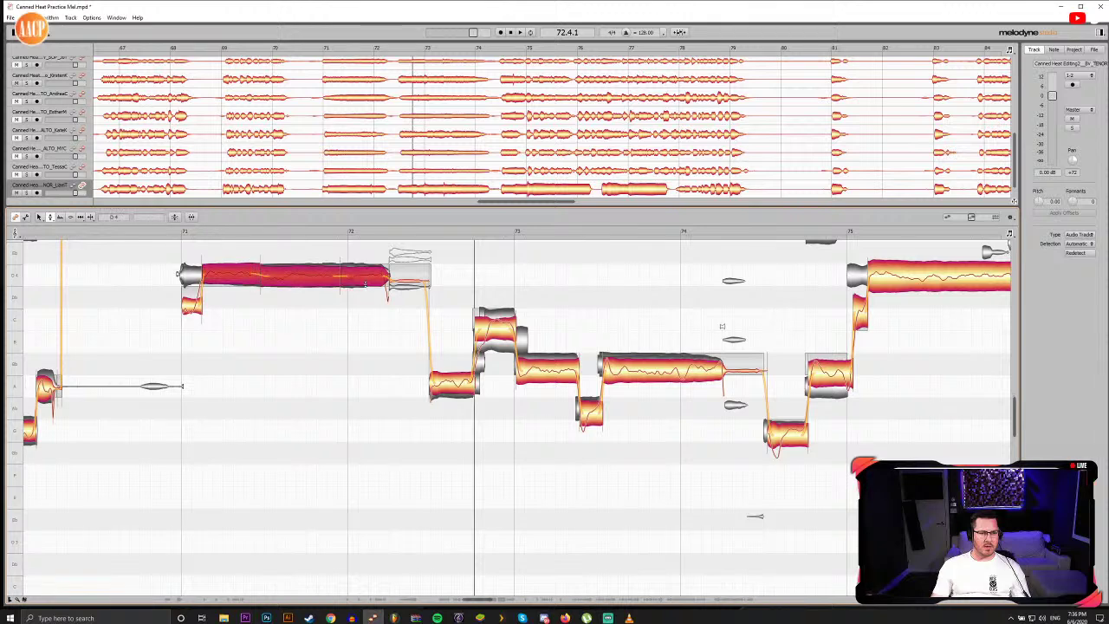
# Step: Raise the short onset note at bar 71 to D4 in small amounts, playing it back after each change
pyautogui.click(252, 311)
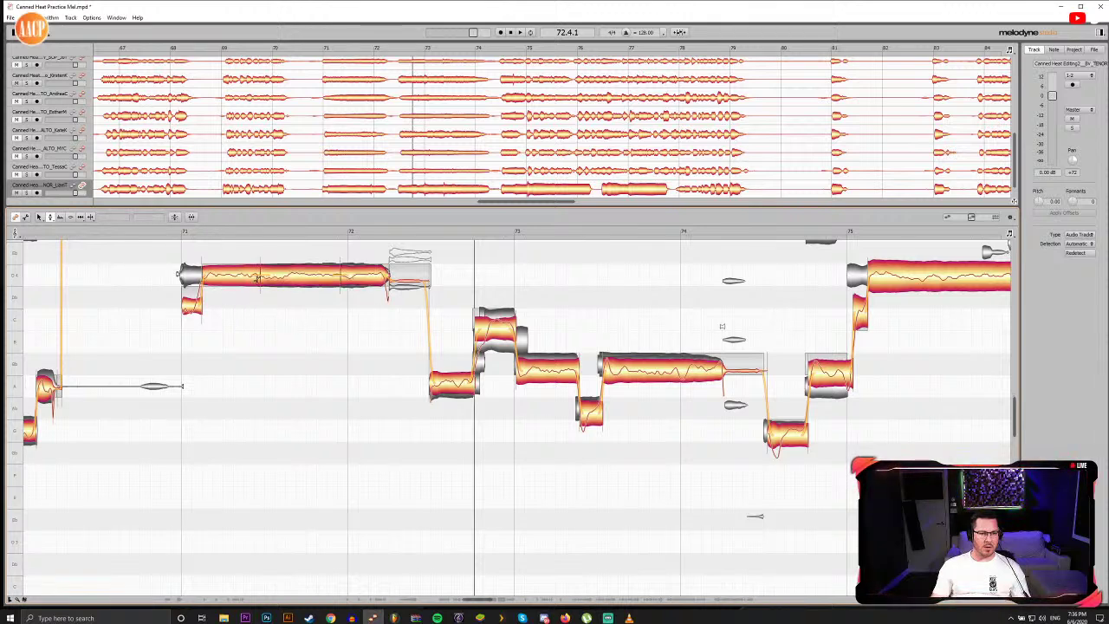
pyautogui.click(256, 279)
pyautogui.click(250, 327)
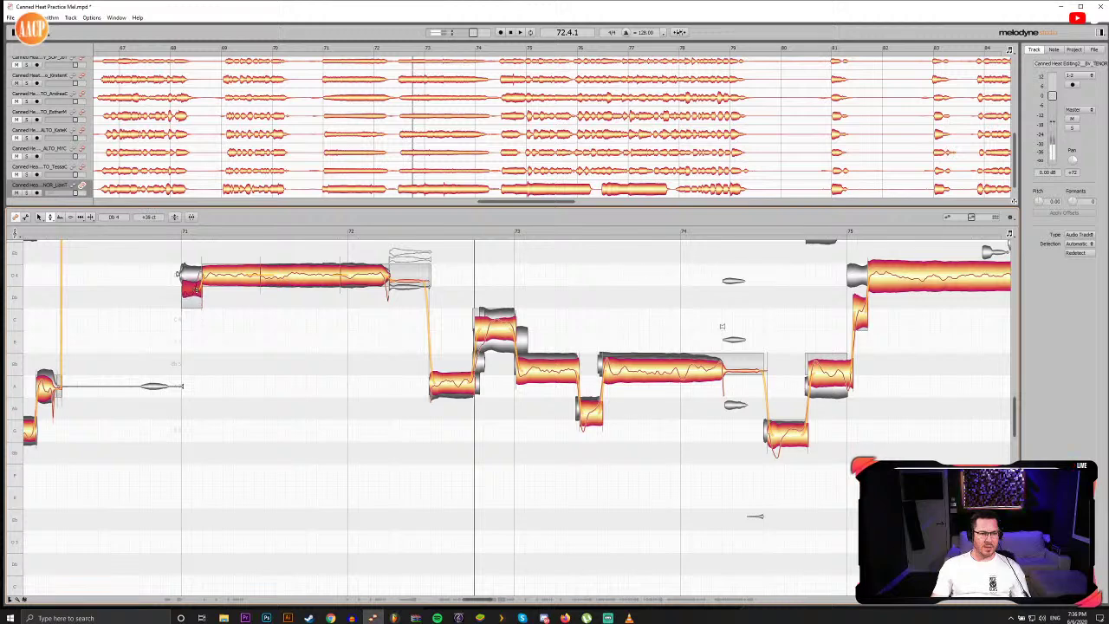
pyautogui.doubleClick(182, 233)
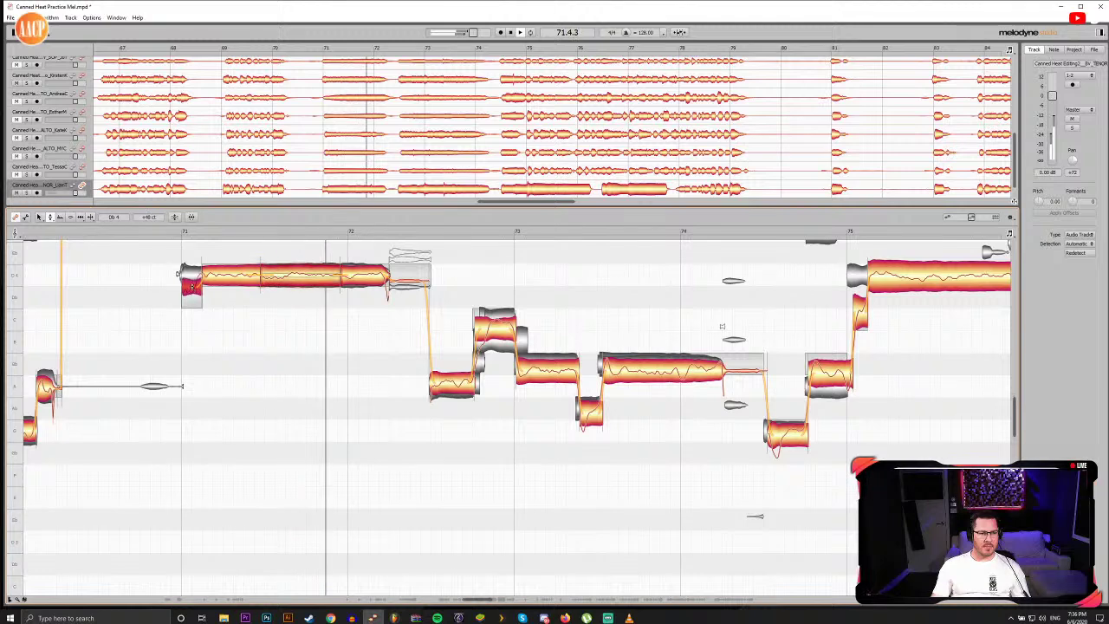
pyautogui.moveTo(197, 295); pyautogui.dragTo(197, 288)
pyautogui.doubleClick(178, 232)
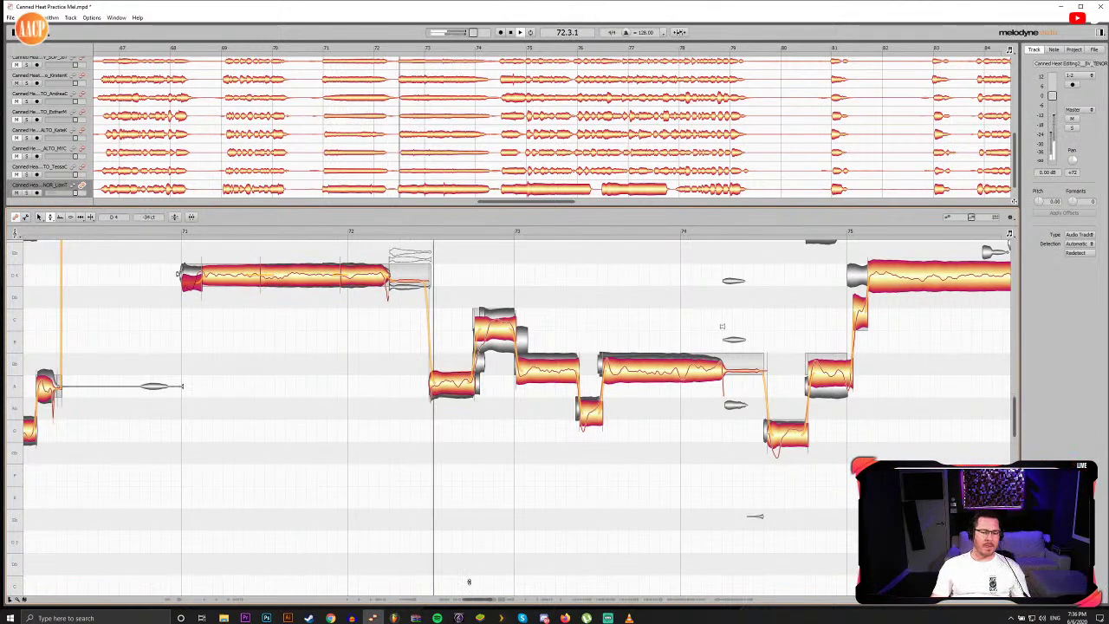
# Step: Snap the pitch and timing of the phrase between bars 72 and 74 and delay the start of the B flat at bar 73, checking by playback
pyautogui.moveTo(479, 600); pyautogui.dragTo(485, 594)
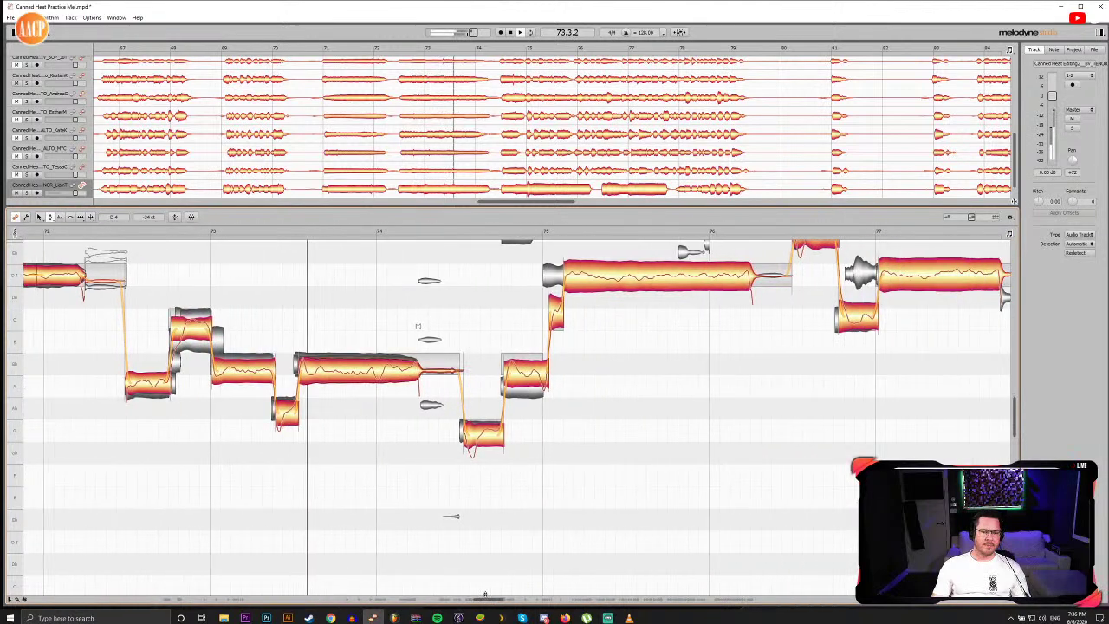
pyautogui.moveTo(149, 291); pyautogui.dragTo(418, 448)
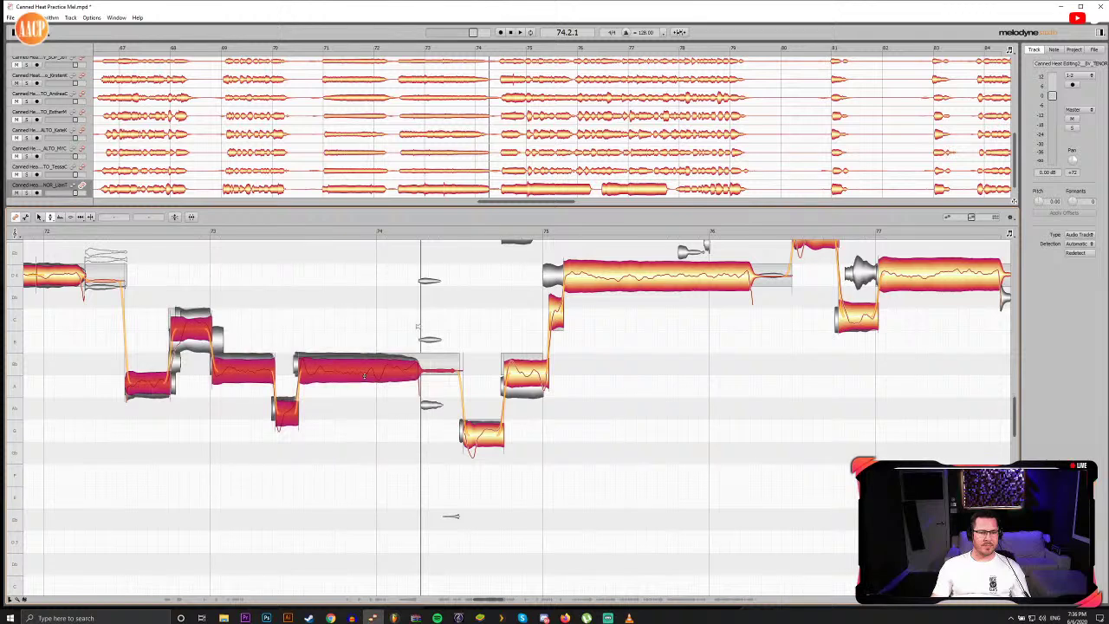
pyautogui.press('F5')
pyautogui.doubleClick(372, 370)
pyautogui.click(146, 251)
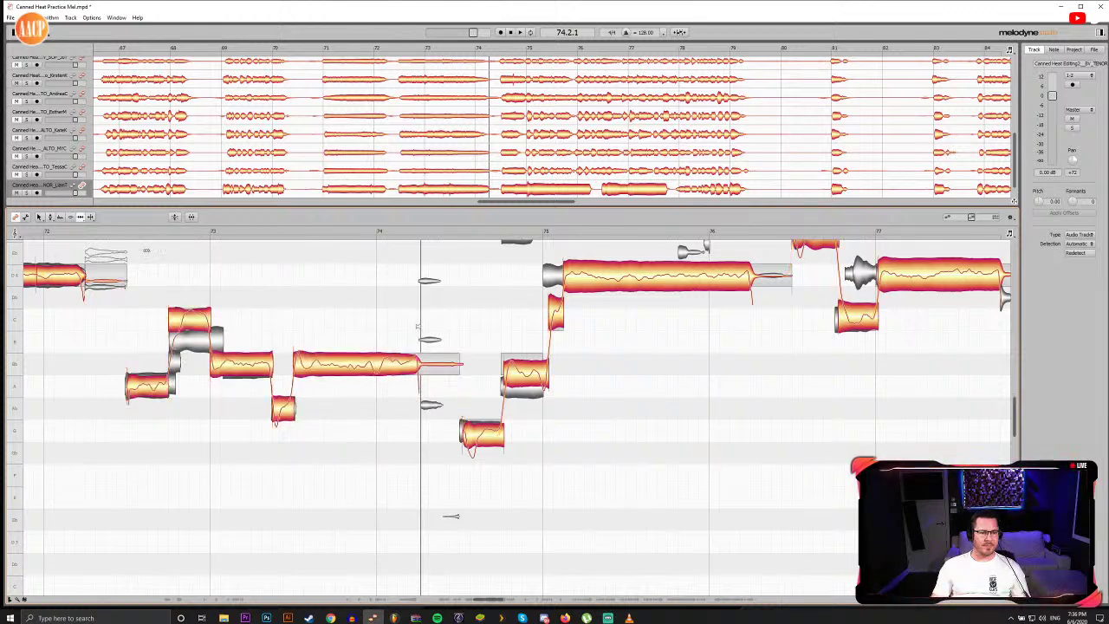
pyautogui.click(123, 234)
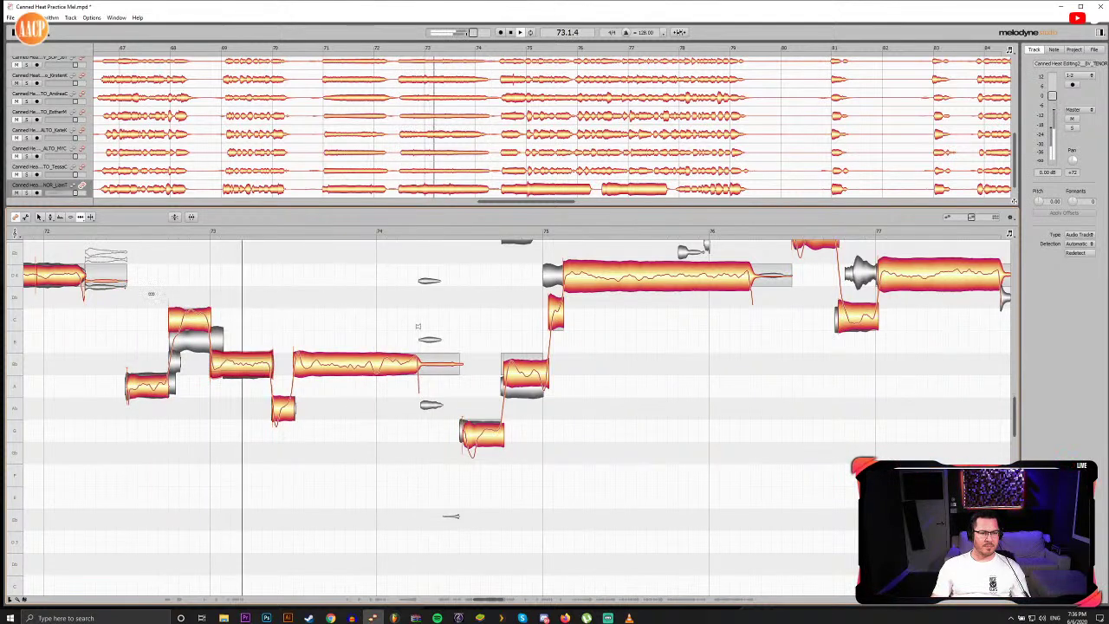
pyautogui.moveTo(205, 367); pyautogui.dragTo(215, 367)
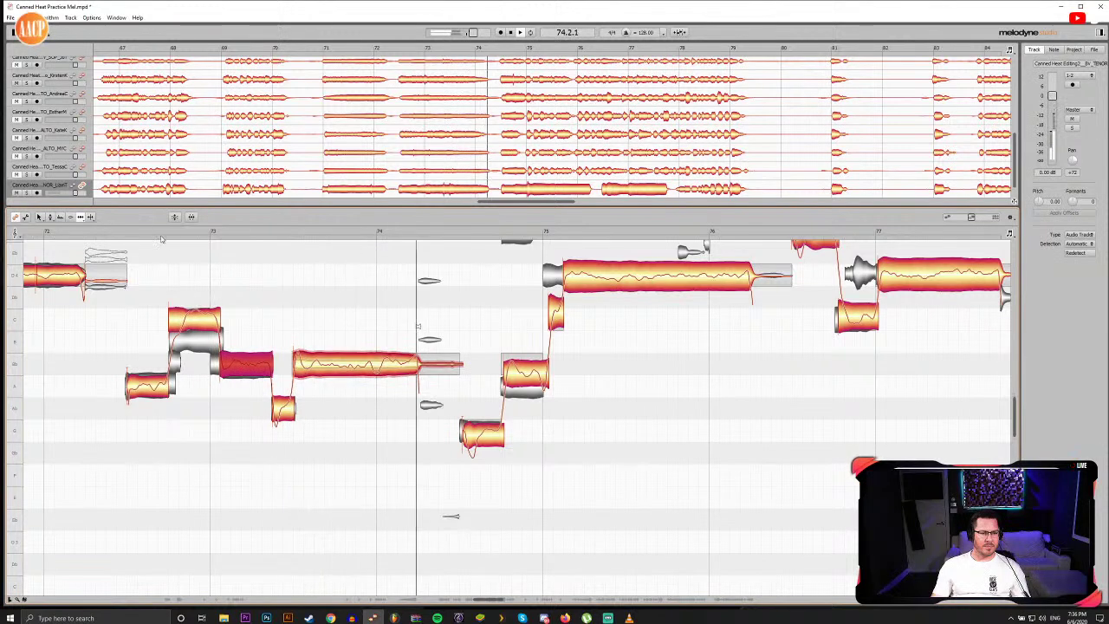
pyautogui.click(159, 232)
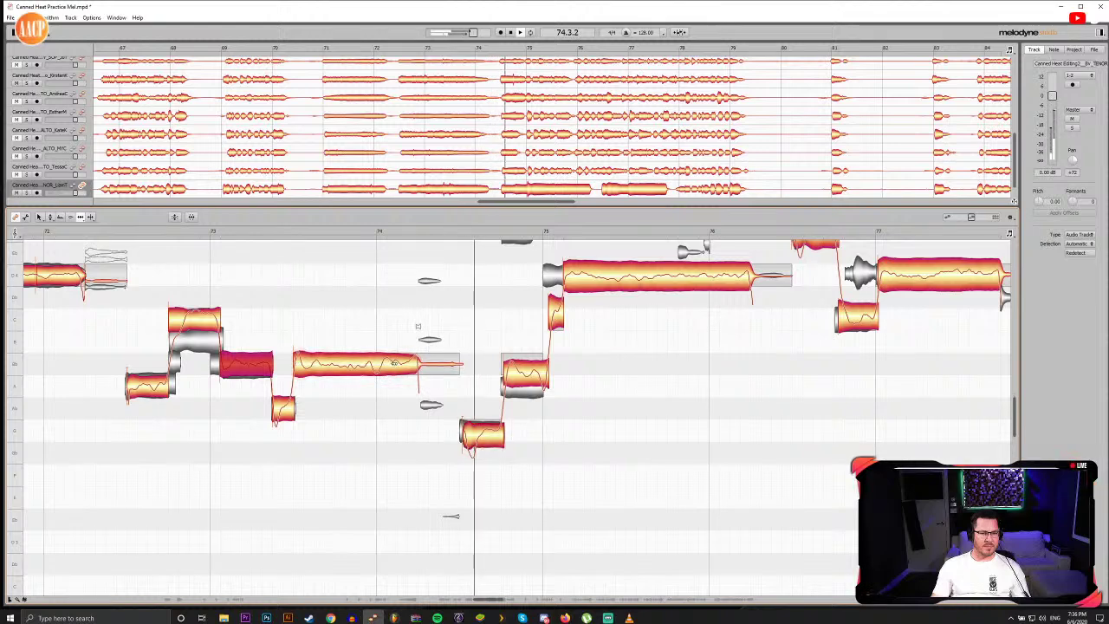
# Step: Isolate the short low section of the long B flat note around bar 74, centre the parts beside it, and play the phrase back
pyautogui.doubleClick(383, 363)
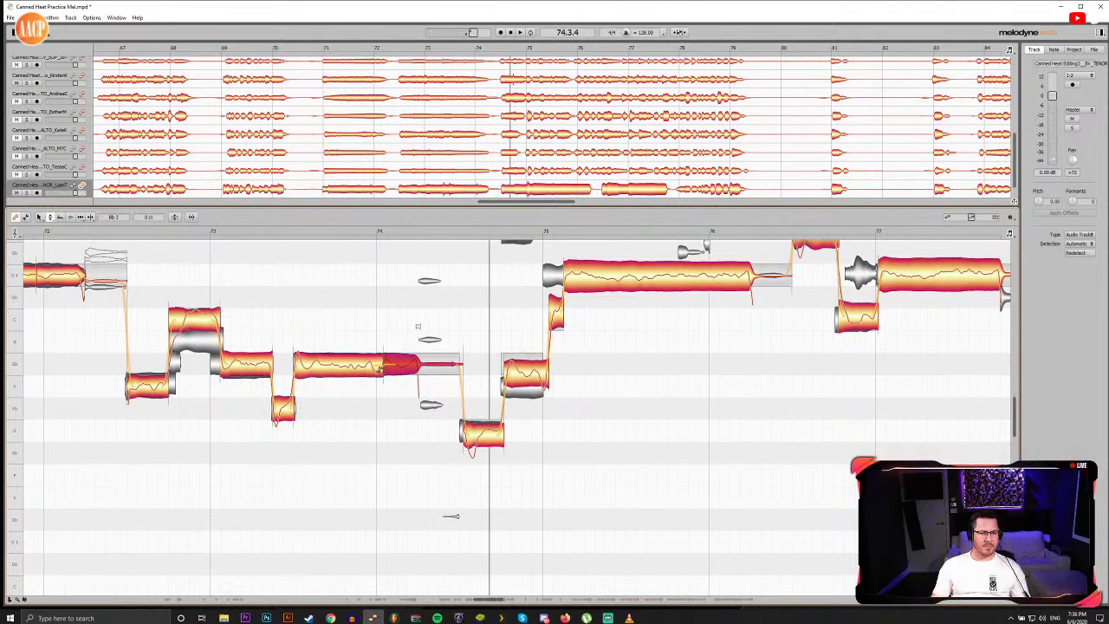
pyautogui.doubleClick(379, 368)
pyautogui.doubleClick(376, 368)
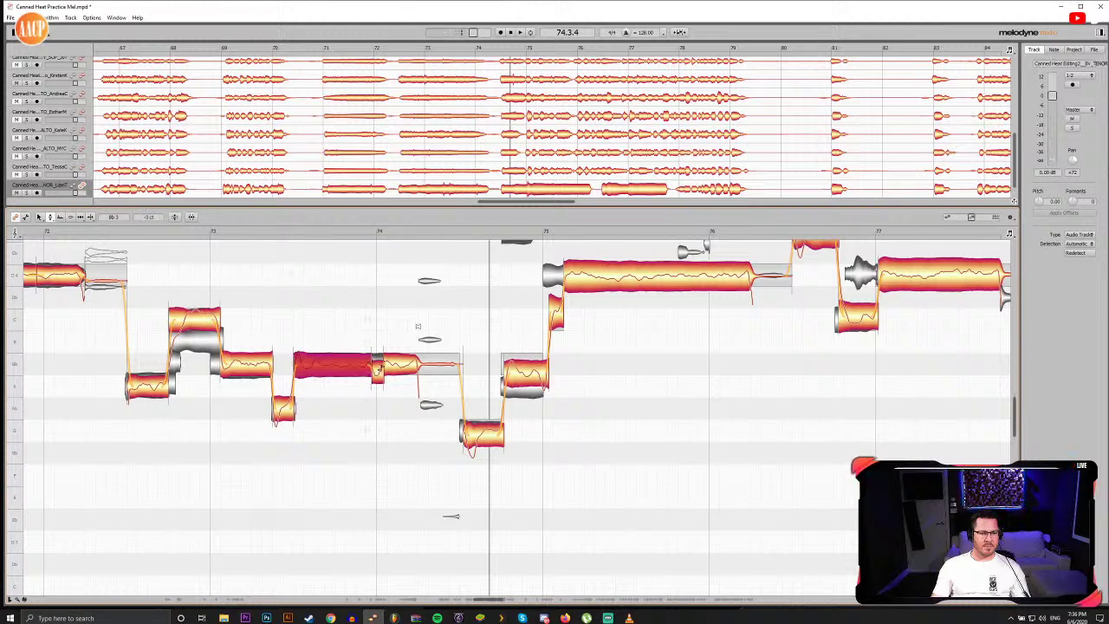
pyautogui.click(351, 231)
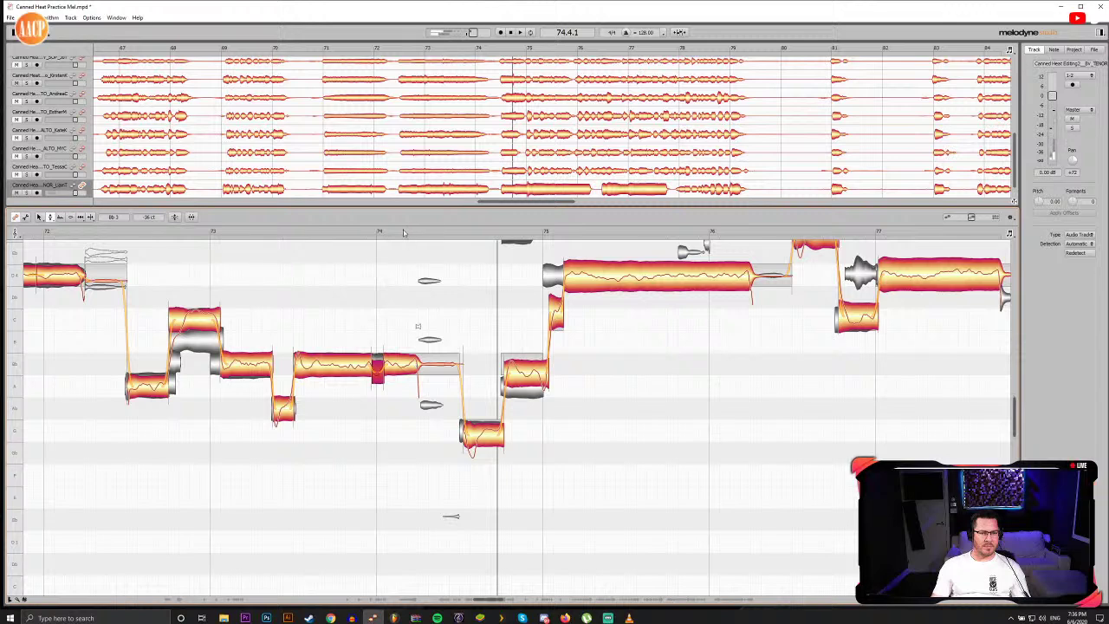
pyautogui.click(403, 232)
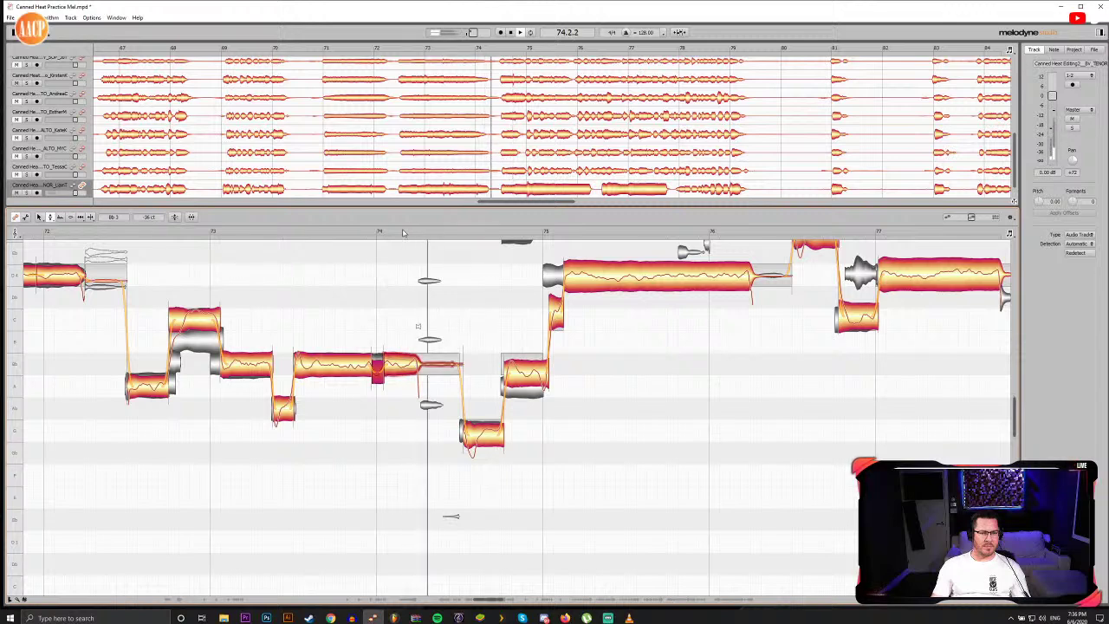
pyautogui.click(127, 232)
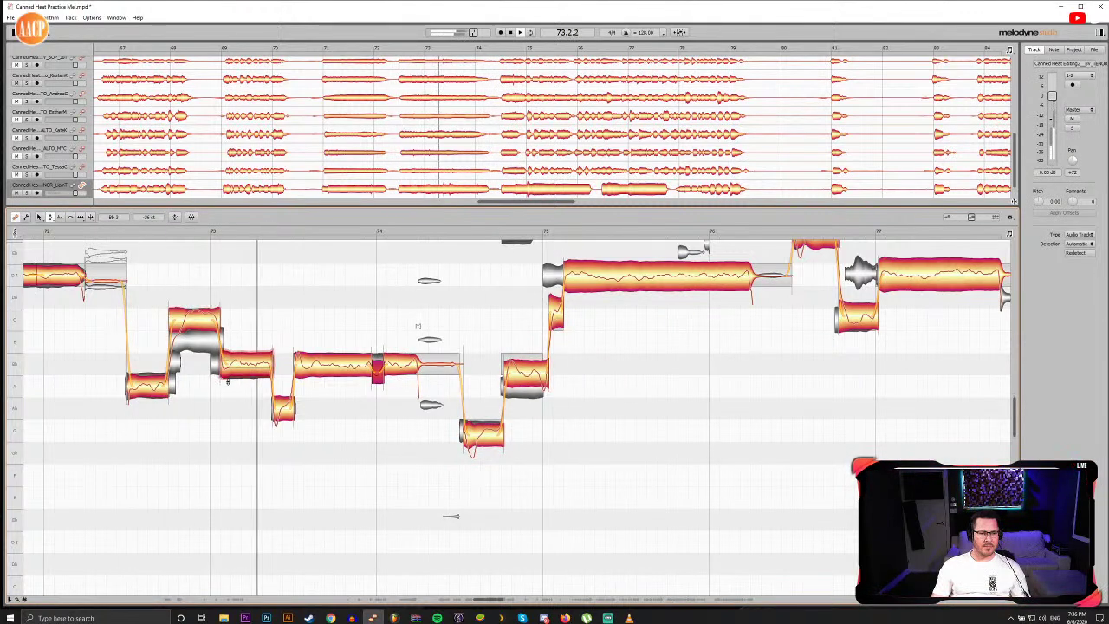
# Step: Separate the onset of the C note before bar 73 and shift the split between its two parts earlier, checking by playback
pyautogui.click(176, 342)
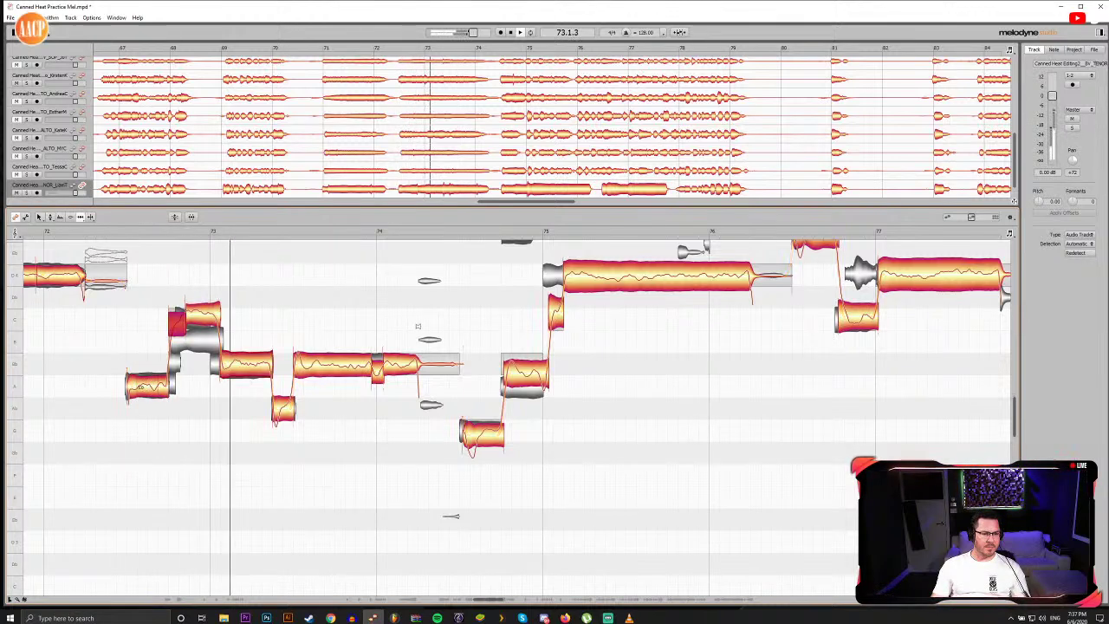
pyautogui.click(138, 387)
pyautogui.press('space')
pyautogui.doubleClick(157, 233)
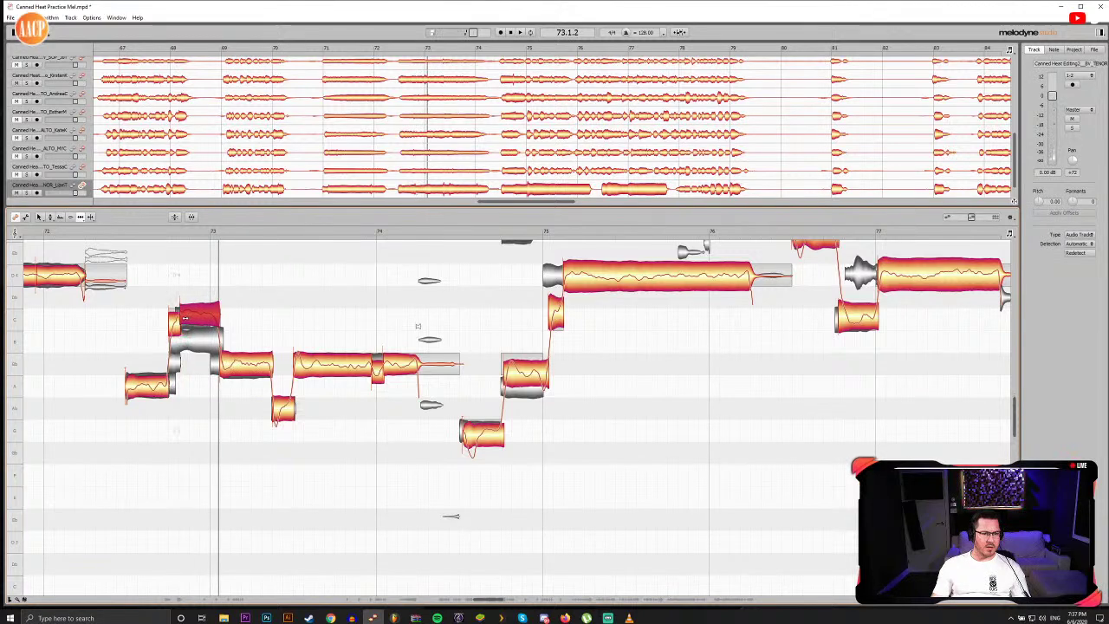
pyautogui.click(156, 233)
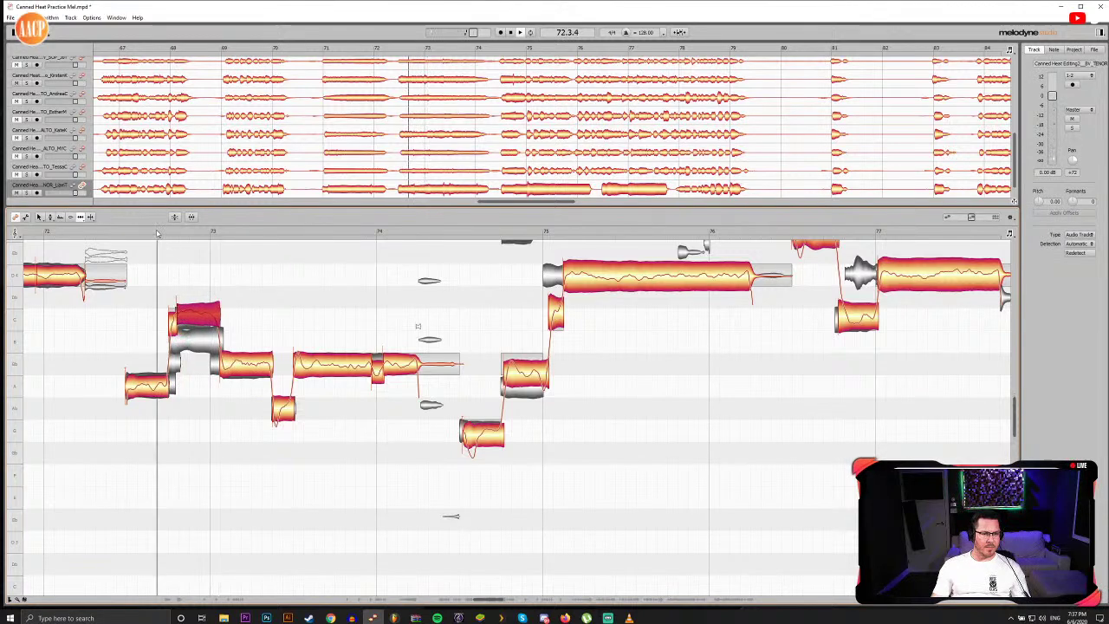
# Step: Audition the move from C to B flat at bar 73 and start the B flat note slightly earlier
pyautogui.click(106, 229)
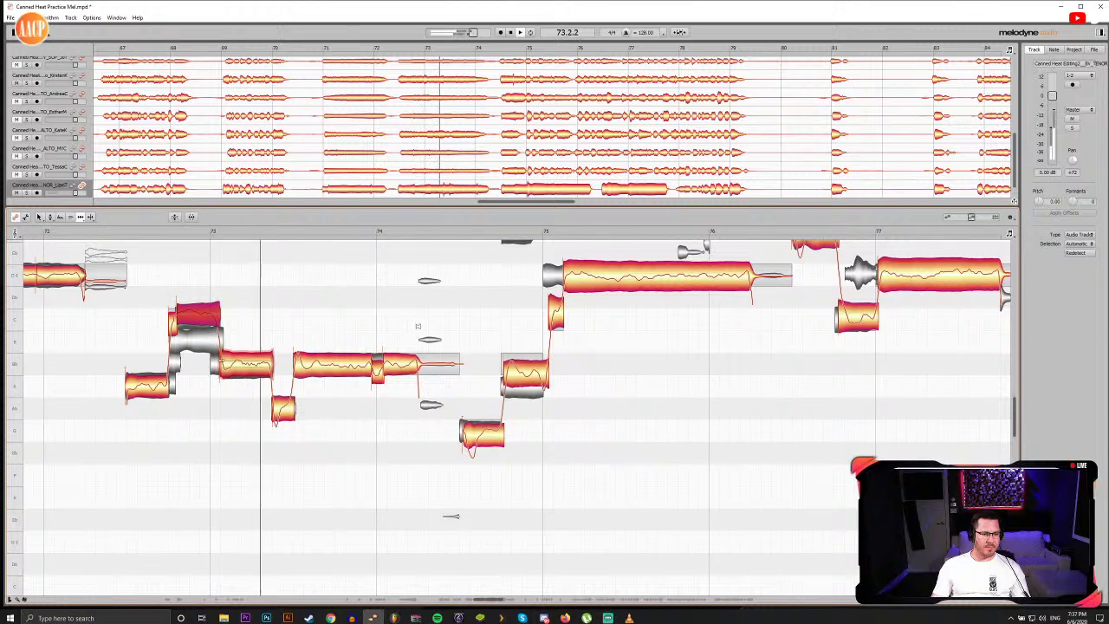
pyautogui.click(210, 232)
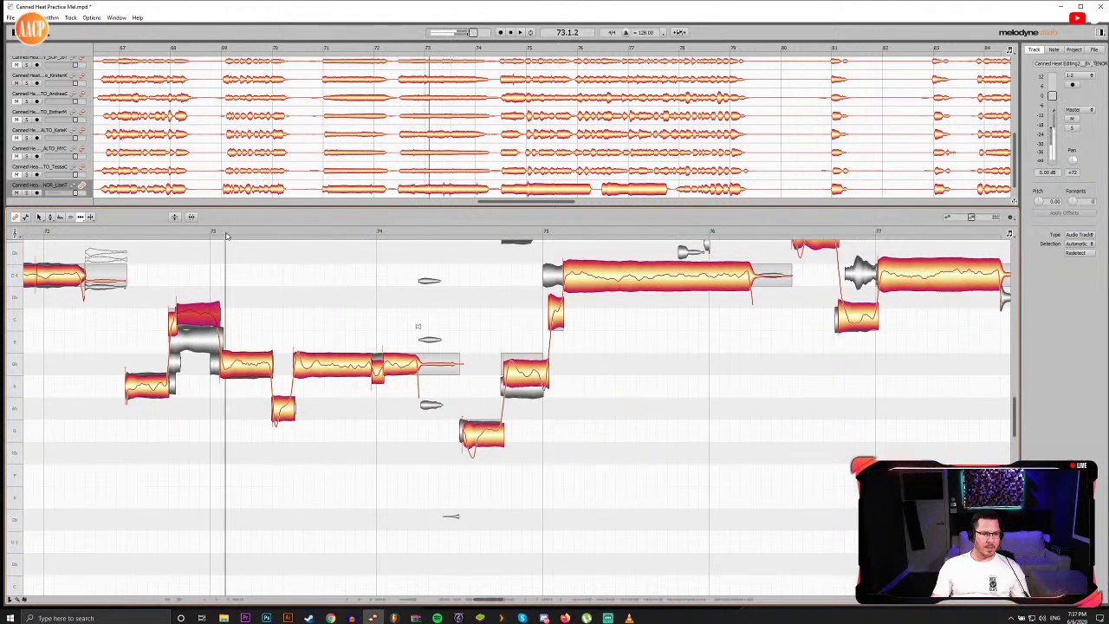
pyautogui.click(129, 232)
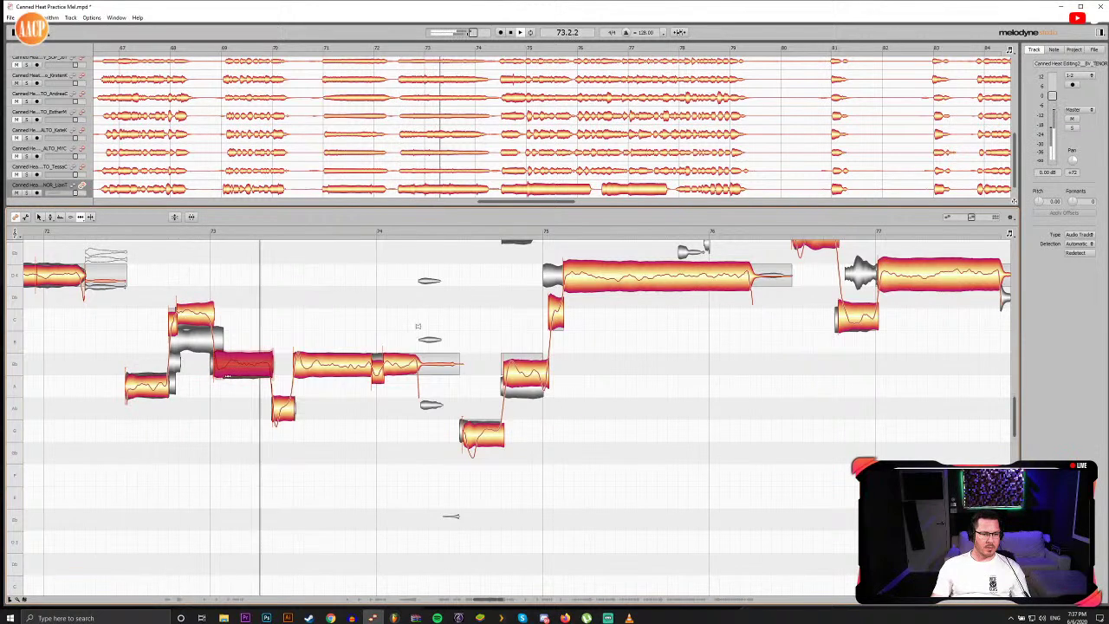
pyautogui.moveTo(227, 376); pyautogui.dragTo(224, 376)
pyautogui.click(127, 232)
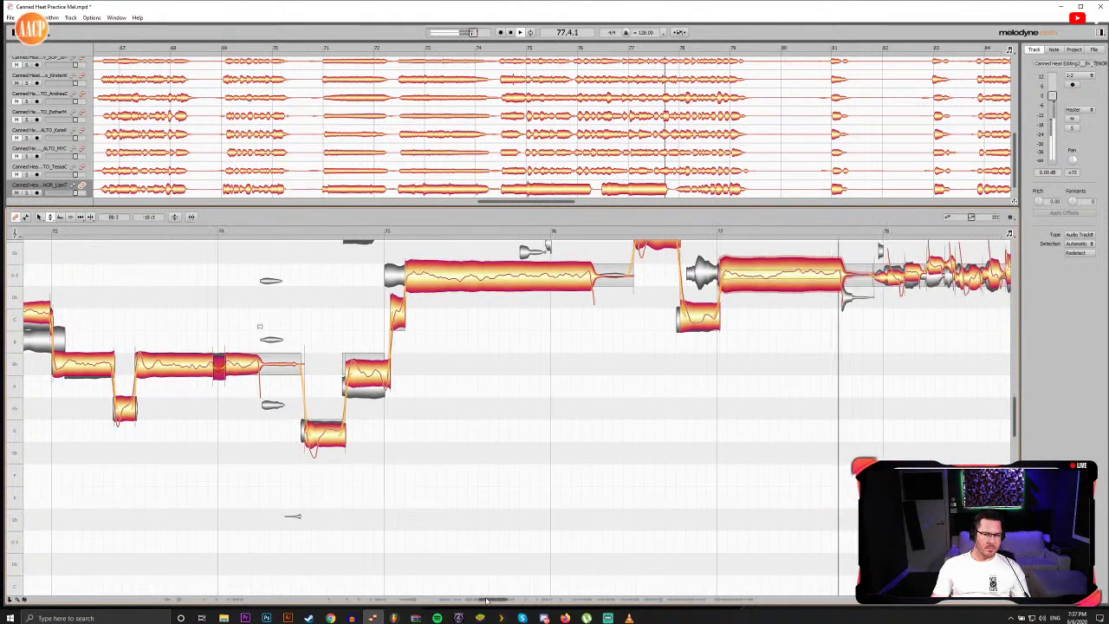
# Step: Tighten the timing of the two notes leading into bar 75, move the second down to A3, and play them back
pyautogui.scroll(3, 469, 549)
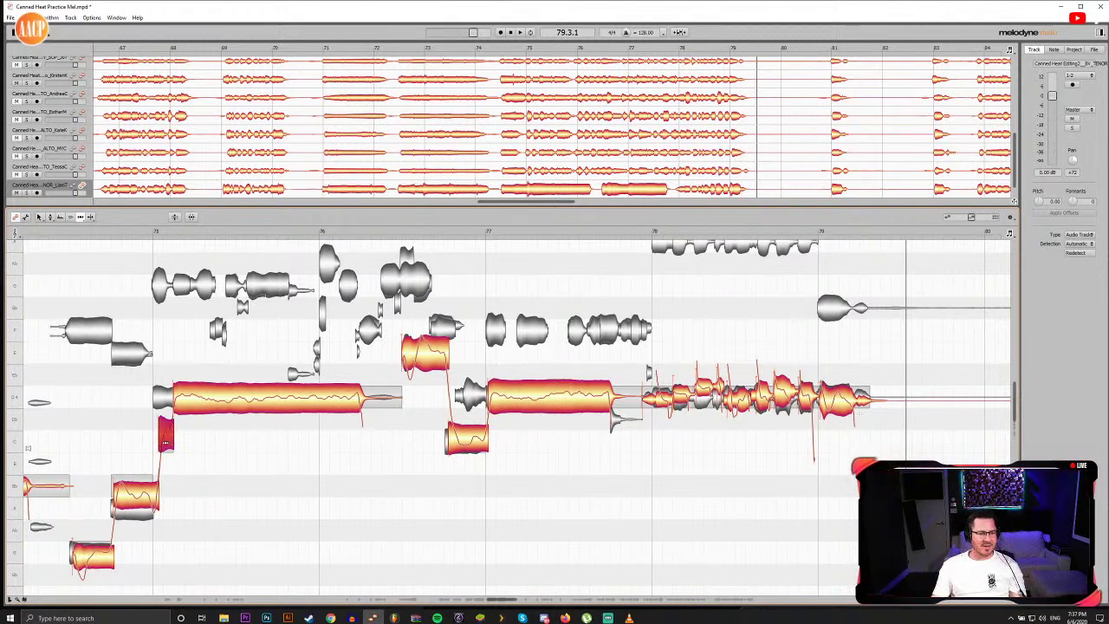
pyautogui.click(82, 561)
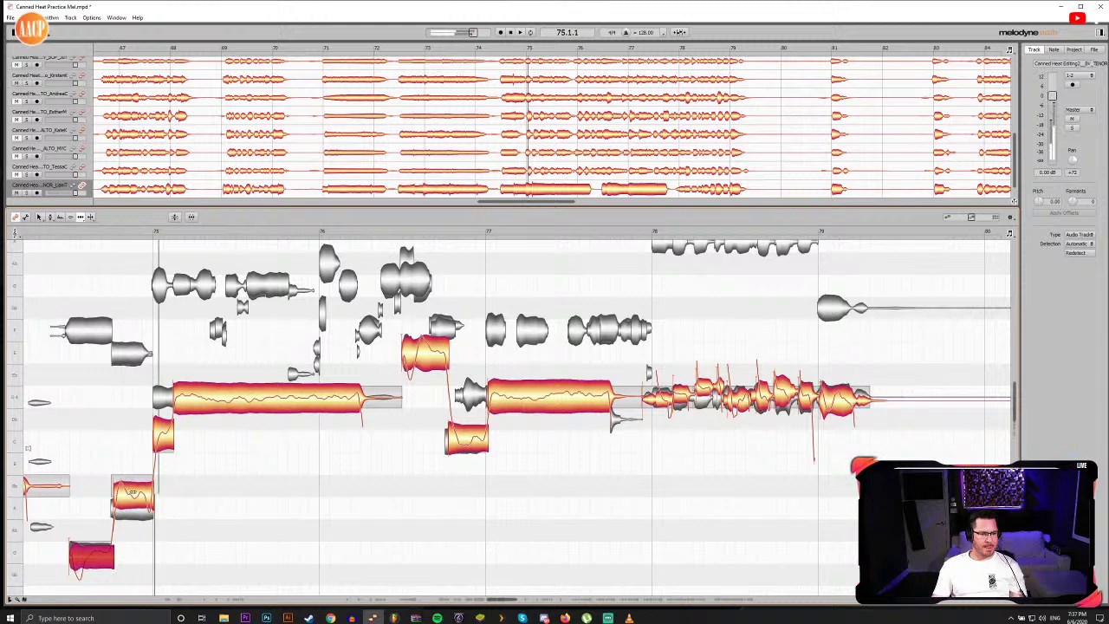
pyautogui.moveTo(132, 492); pyautogui.dragTo(134, 501)
pyautogui.press('F5')
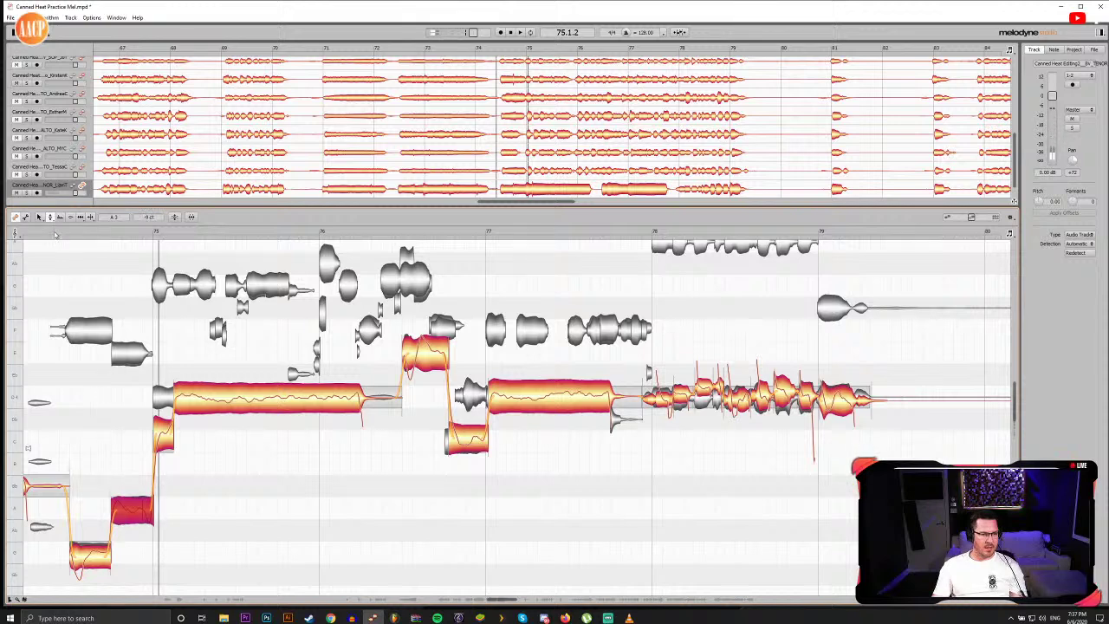
pyautogui.doubleClick(55, 233)
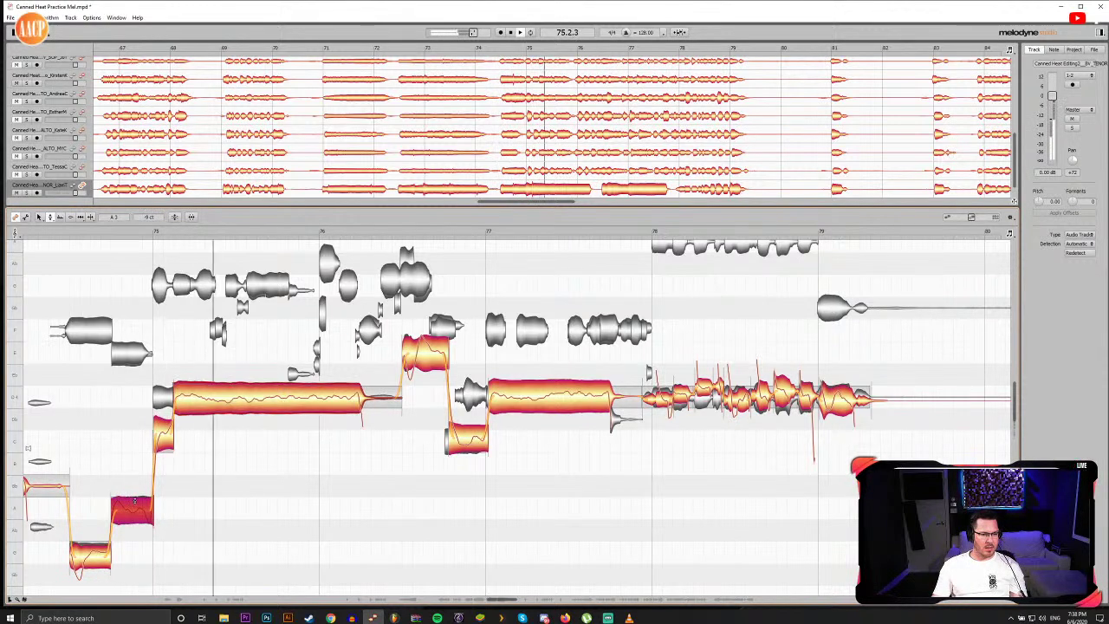
# Step: Raise the short note at the start of bar 75 to D flat 4 and audition its move into the long note
pyautogui.click(163, 417)
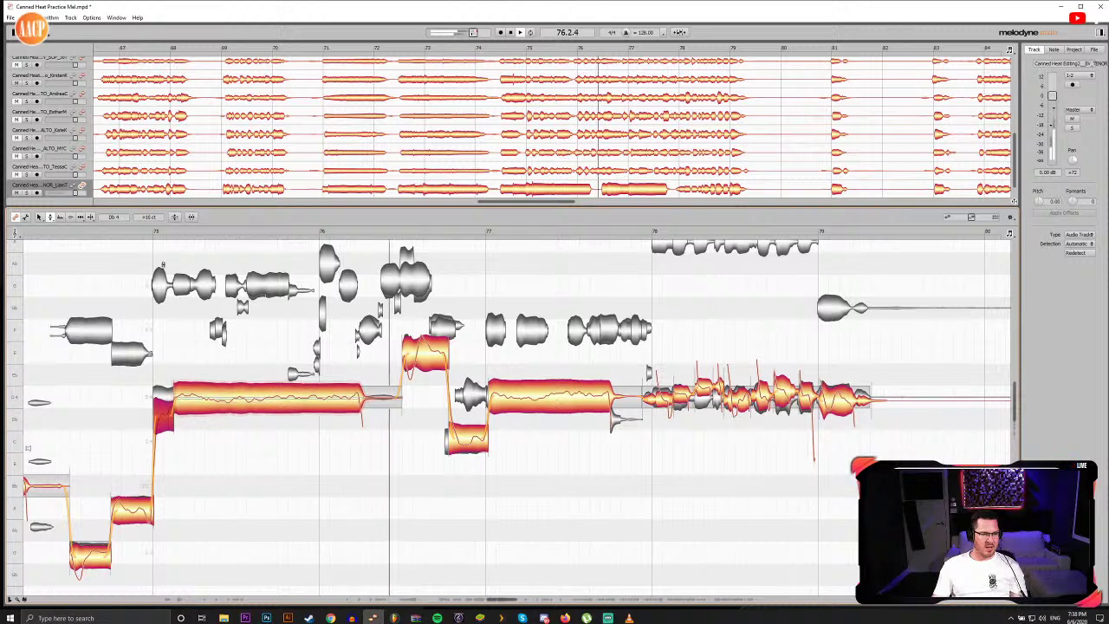
pyautogui.doubleClick(134, 232)
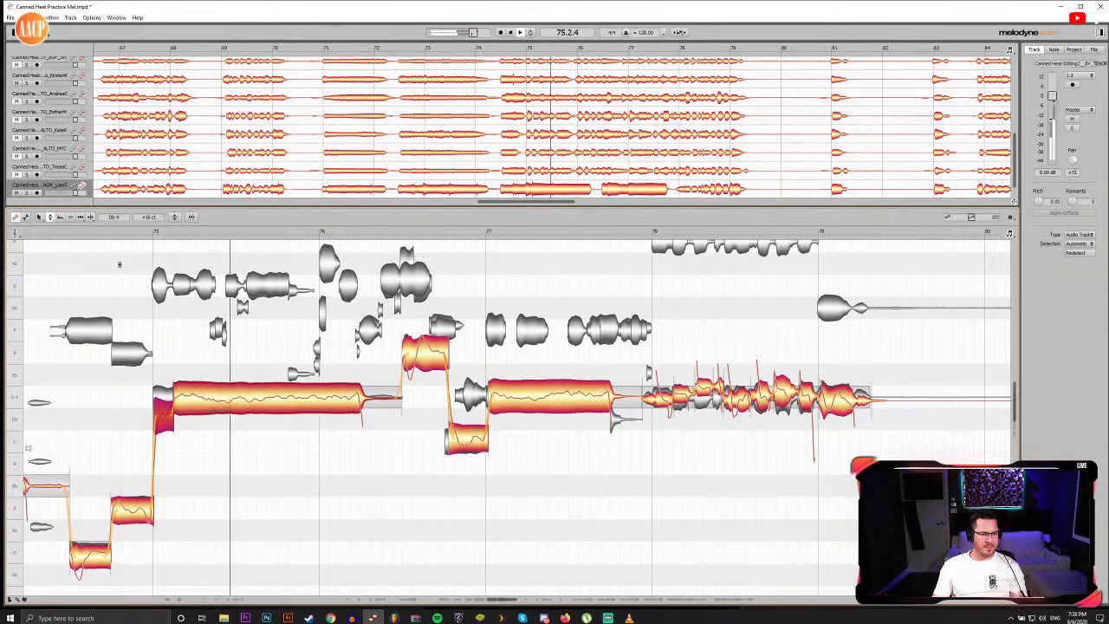
pyautogui.doubleClick(101, 232)
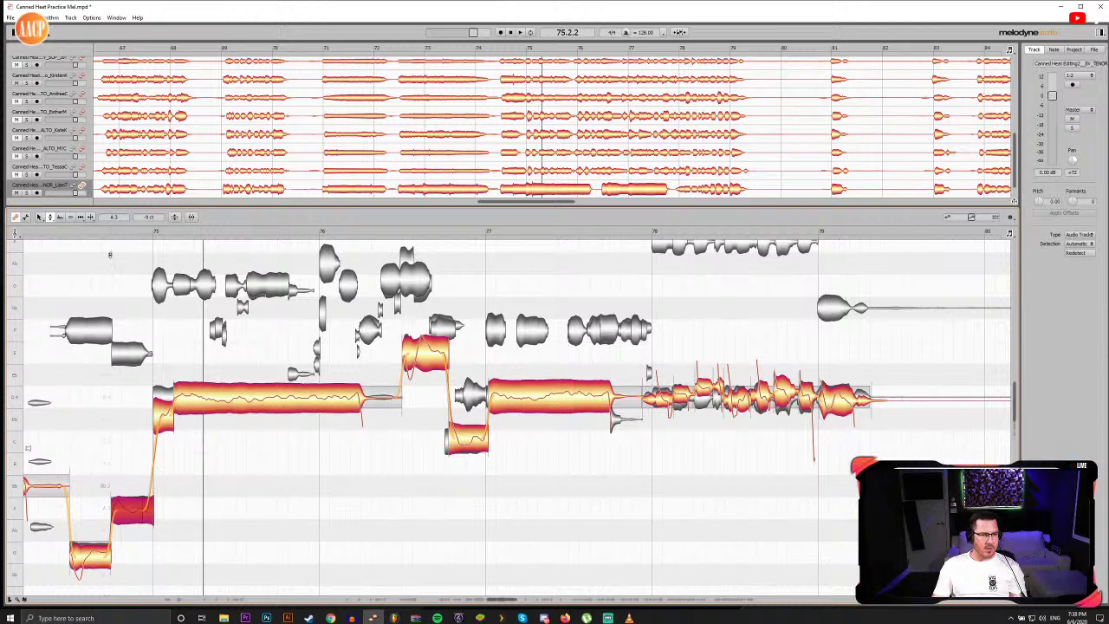
pyautogui.doubleClick(103, 232)
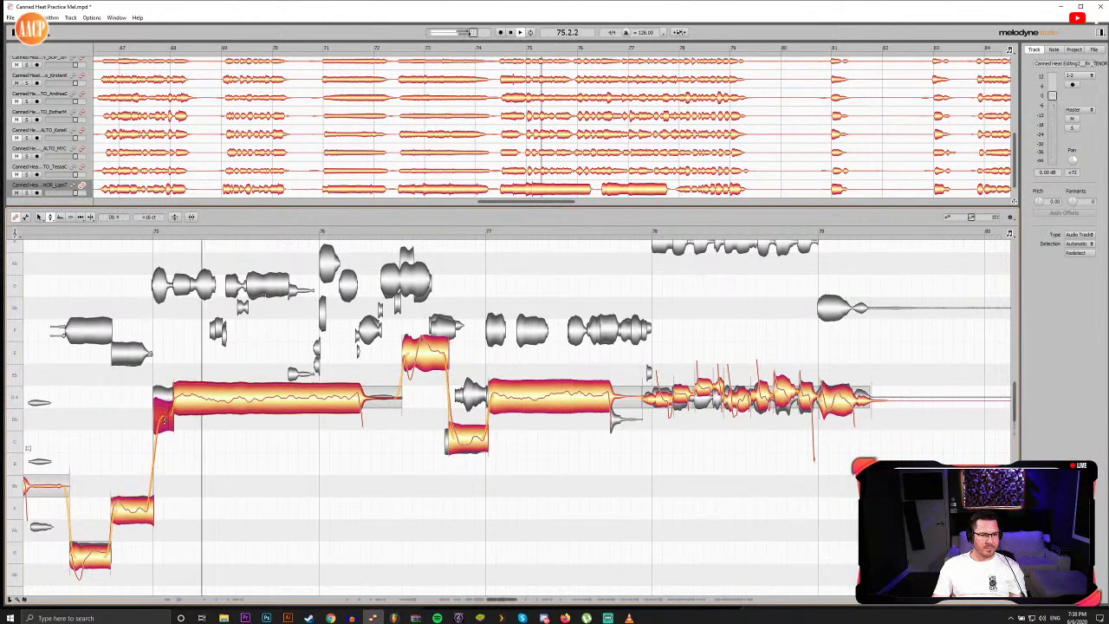
# Step: Fine-tune the short D flat 4 note at bar 75 to -3 cents, comparing it by repeated playback
pyautogui.click(162, 414)
pyautogui.moveTo(163, 415)
pyautogui.mouseDown()
pyautogui.moveTo(163, 403)
pyautogui.moveTo(163, 417)
pyautogui.mouseUp()
pyautogui.press('space')
pyautogui.press('space')
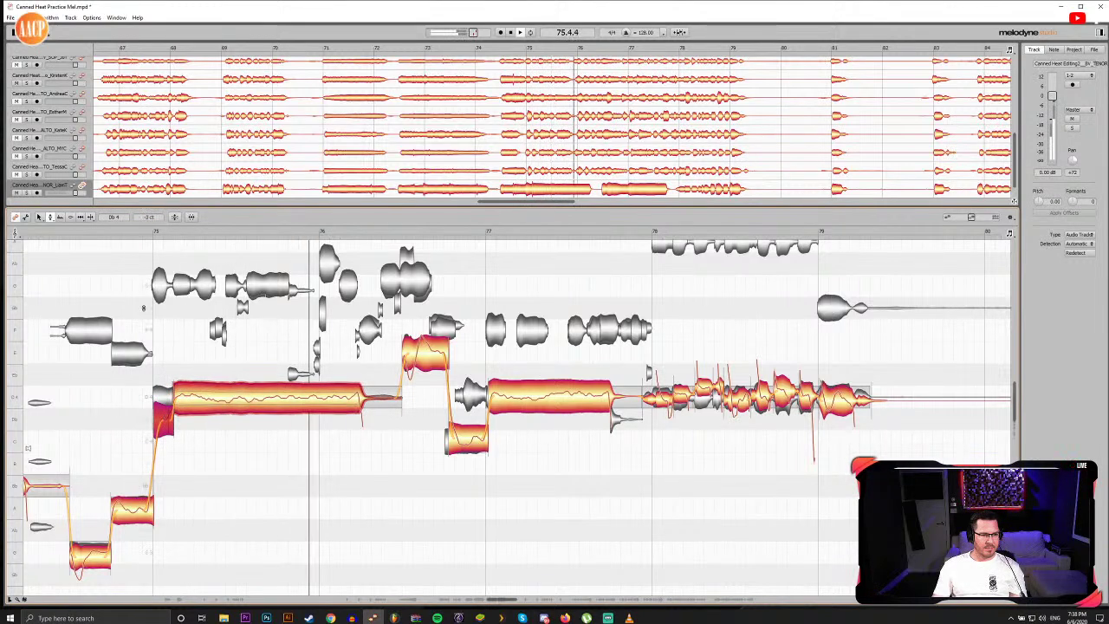
pyautogui.doubleClick(103, 234)
pyautogui.click(103, 234)
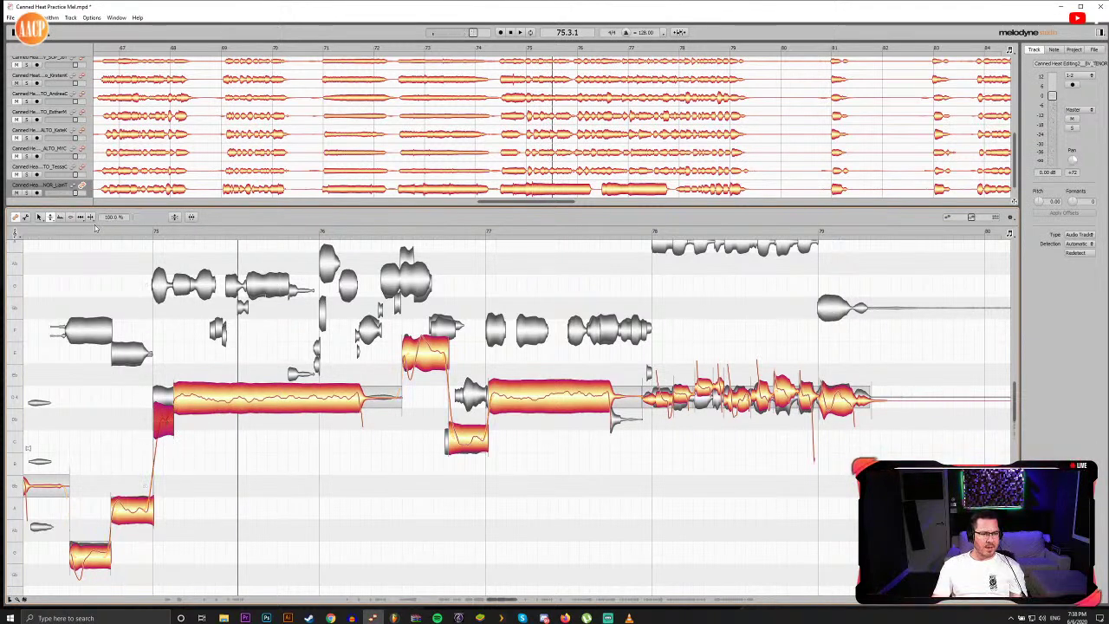
pyautogui.click(46, 234)
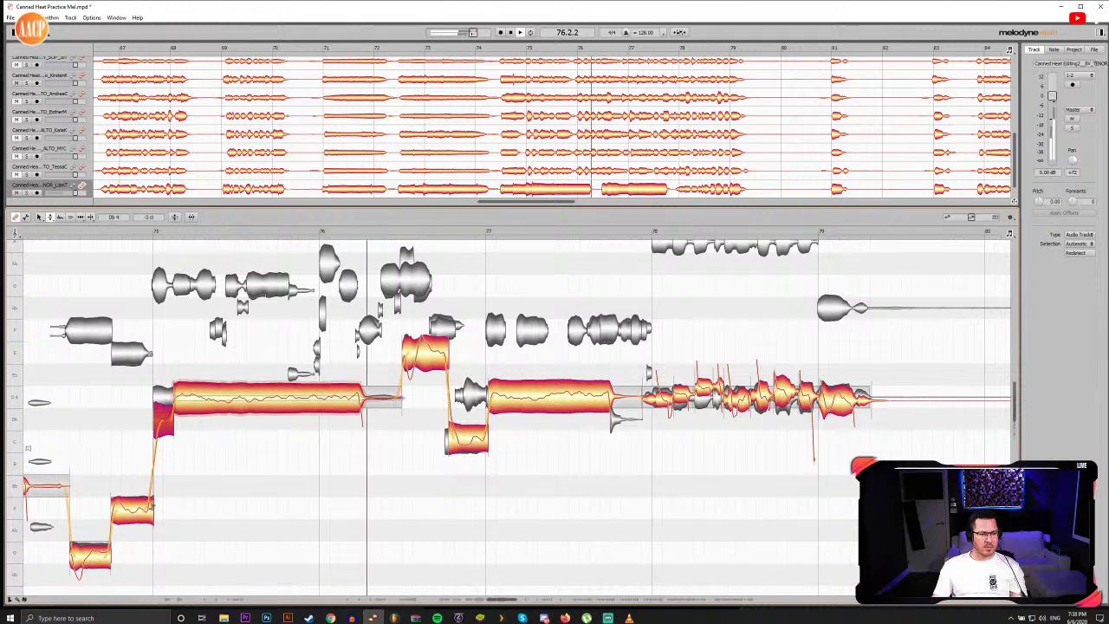
pyautogui.press('space')
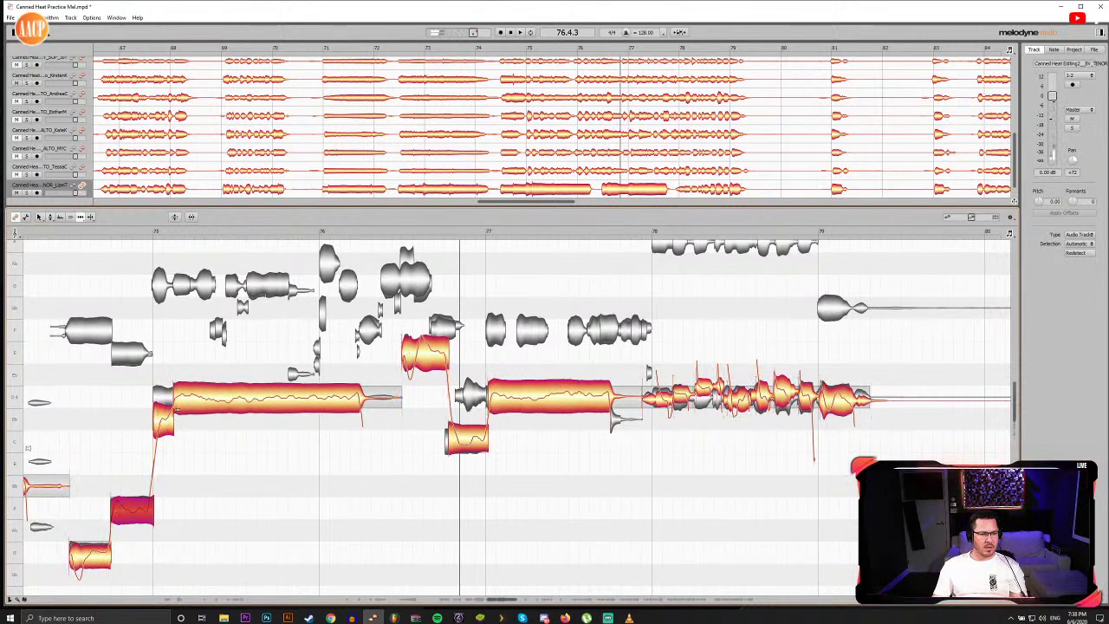
# Step: Start the long D4 note earlier, shortening the note at the start of bar 75, and play back the transition
pyautogui.click(171, 403)
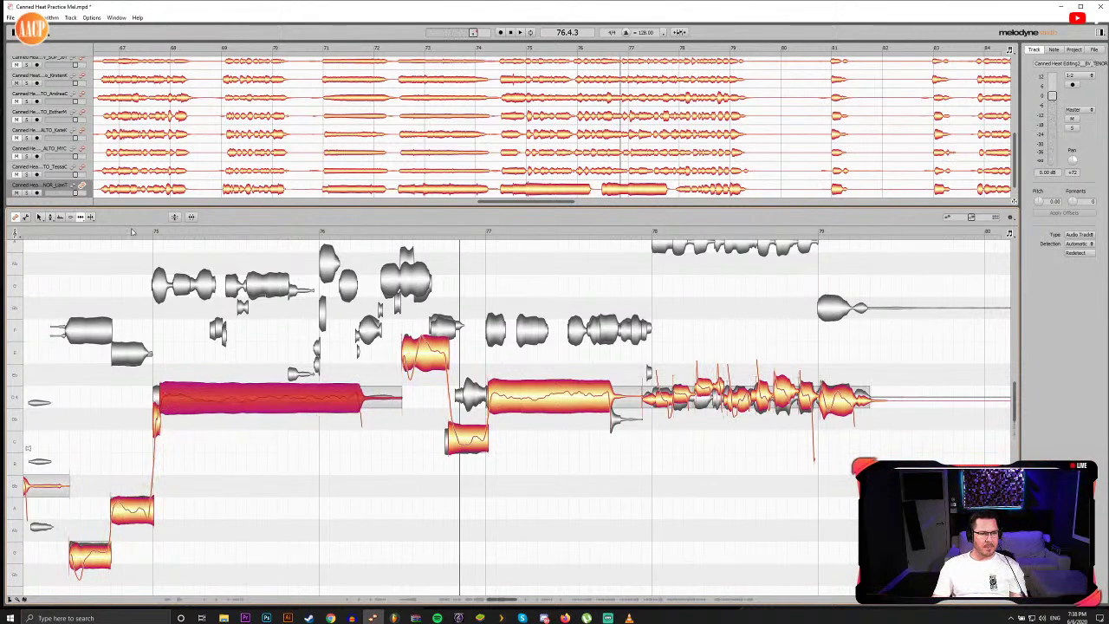
pyautogui.doubleClick(132, 231)
pyautogui.doubleClick(57, 232)
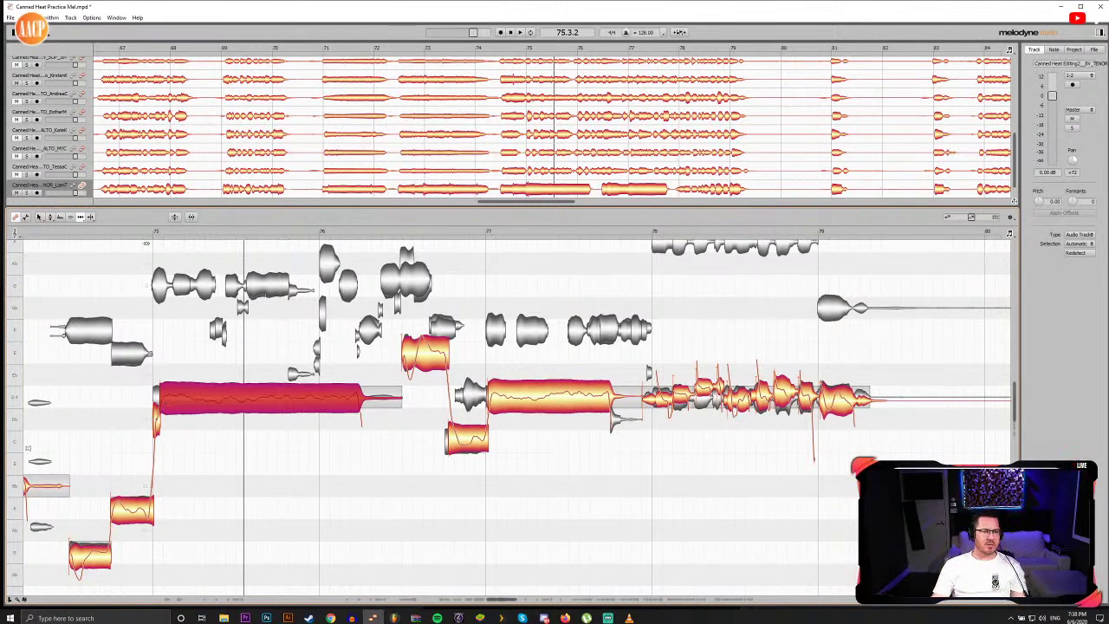
pyautogui.press('space')
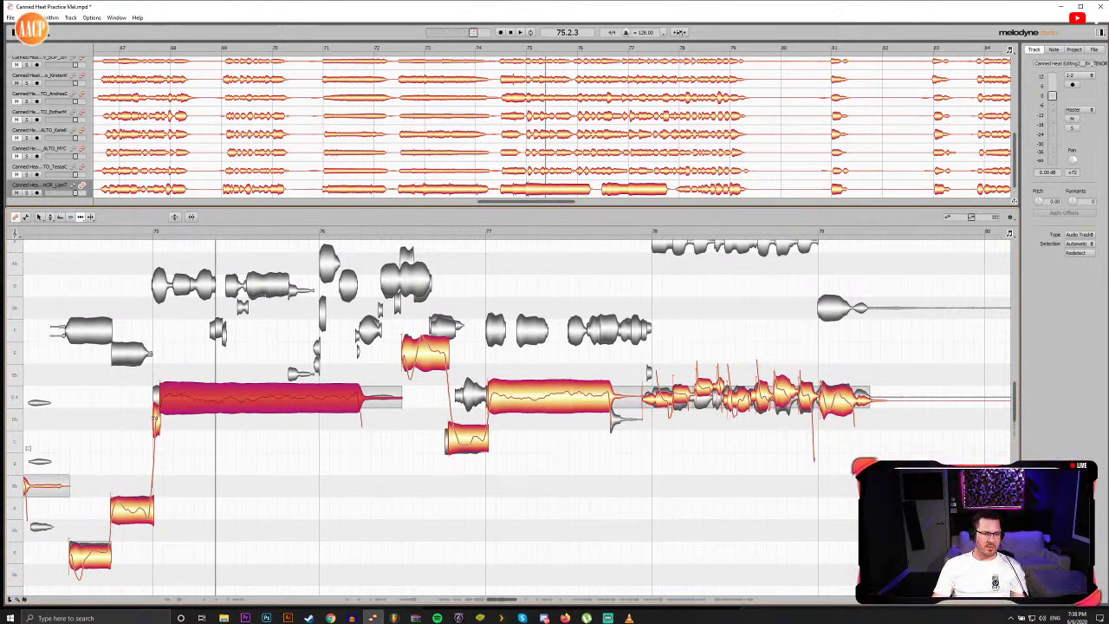
pyautogui.click(59, 232)
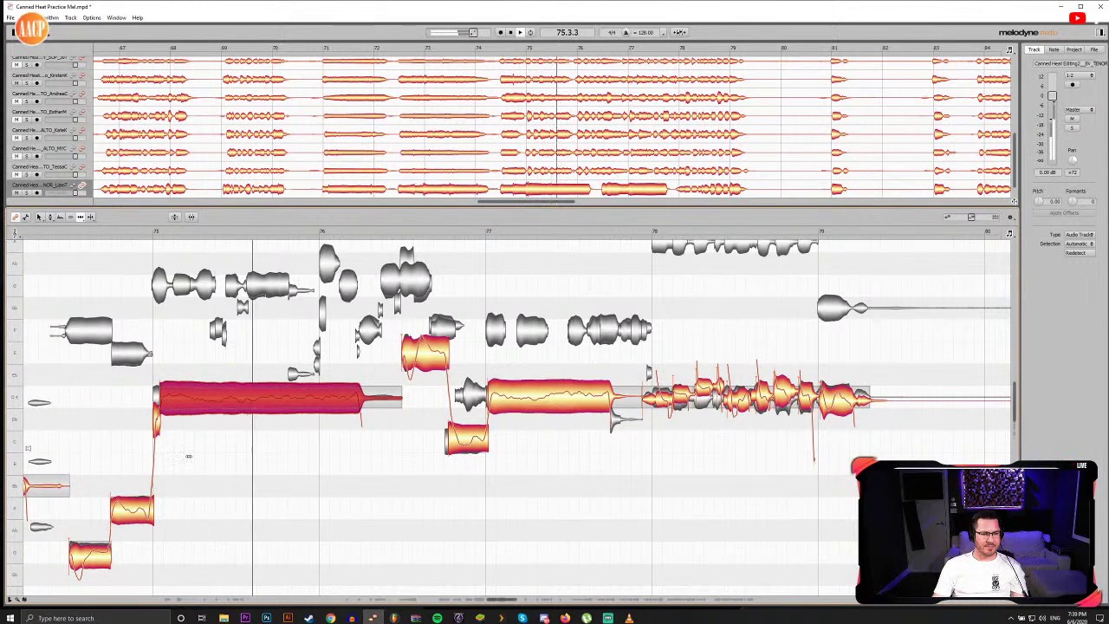
# Step: Lower the level of the short note at the start of bar 75 to -6.65 dB and audition the run into it
pyautogui.press('F4')
pyautogui.click(157, 423)
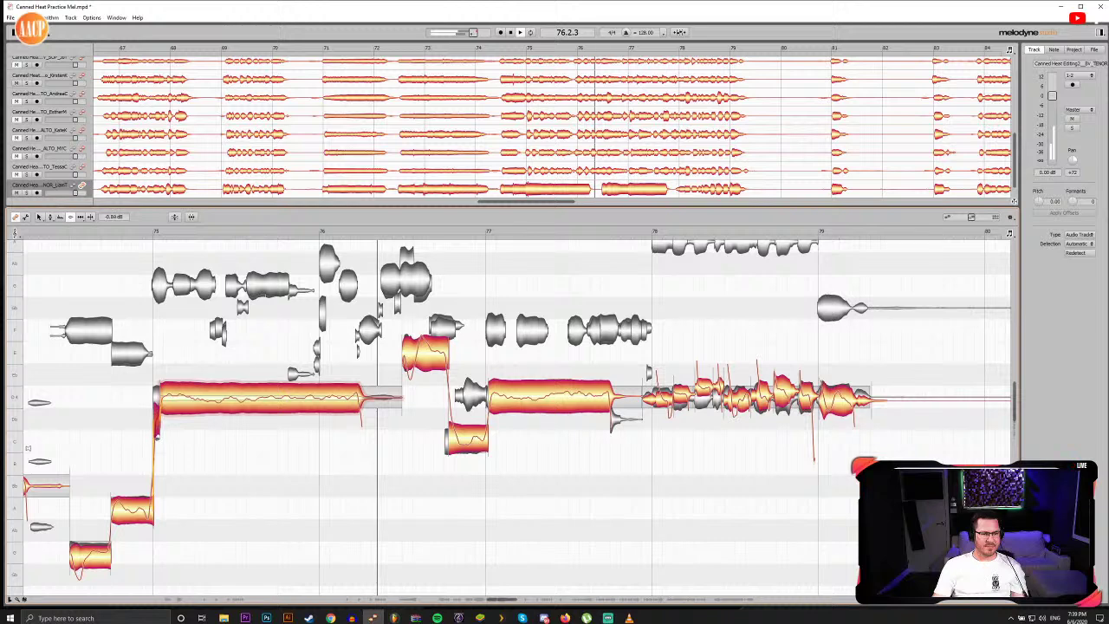
pyautogui.click(118, 232)
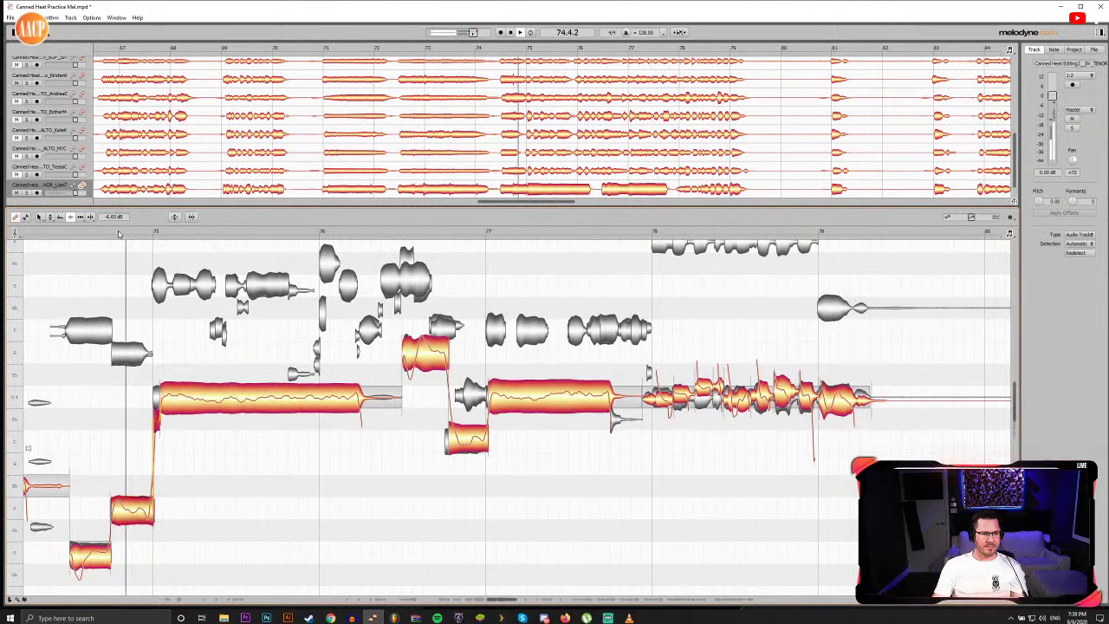
pyautogui.click(94, 233)
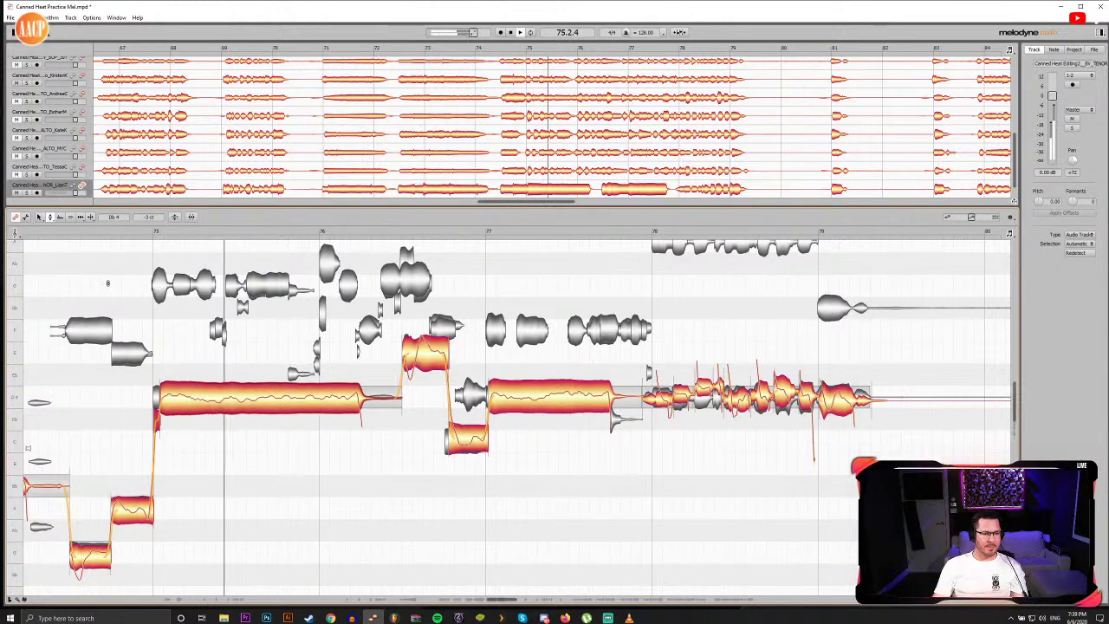
pyautogui.click(58, 232)
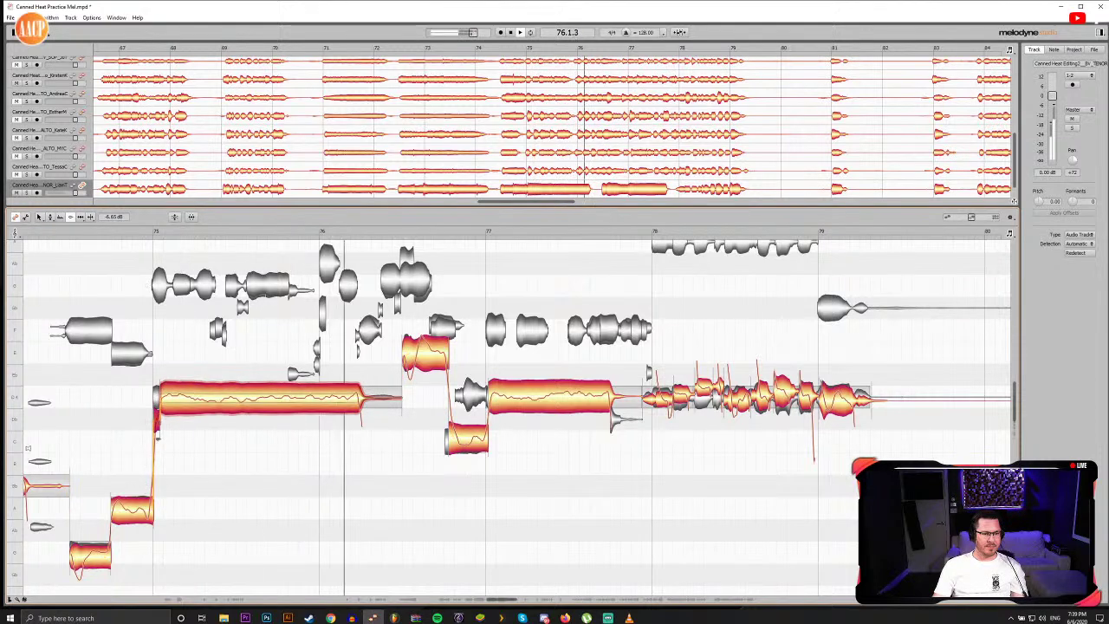
pyautogui.press('F4')
pyautogui.click(151, 497)
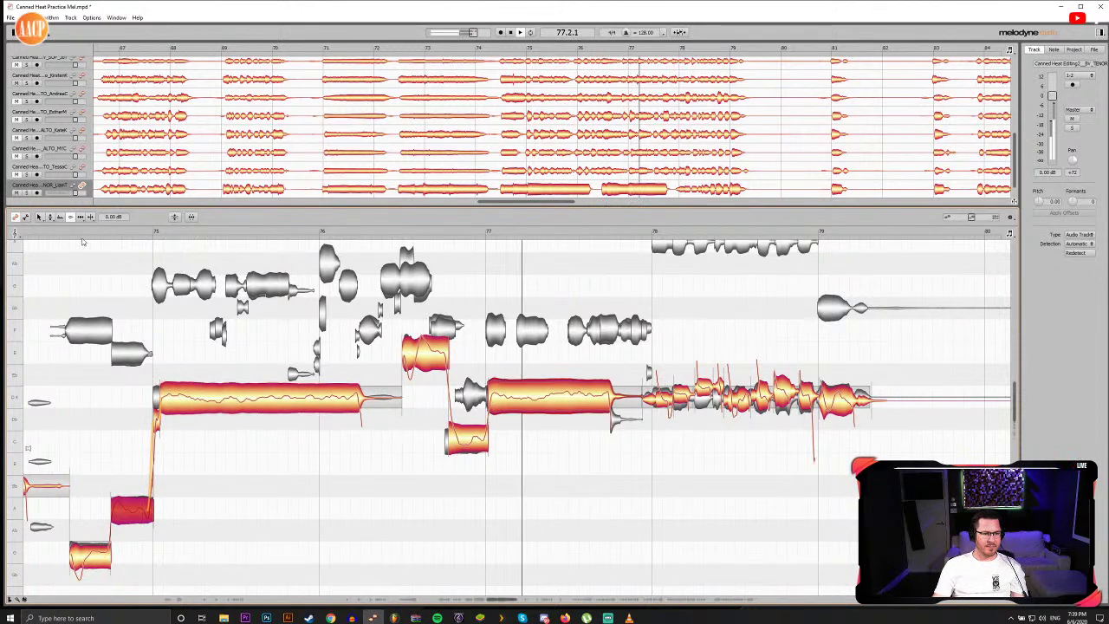
pyautogui.click(71, 233)
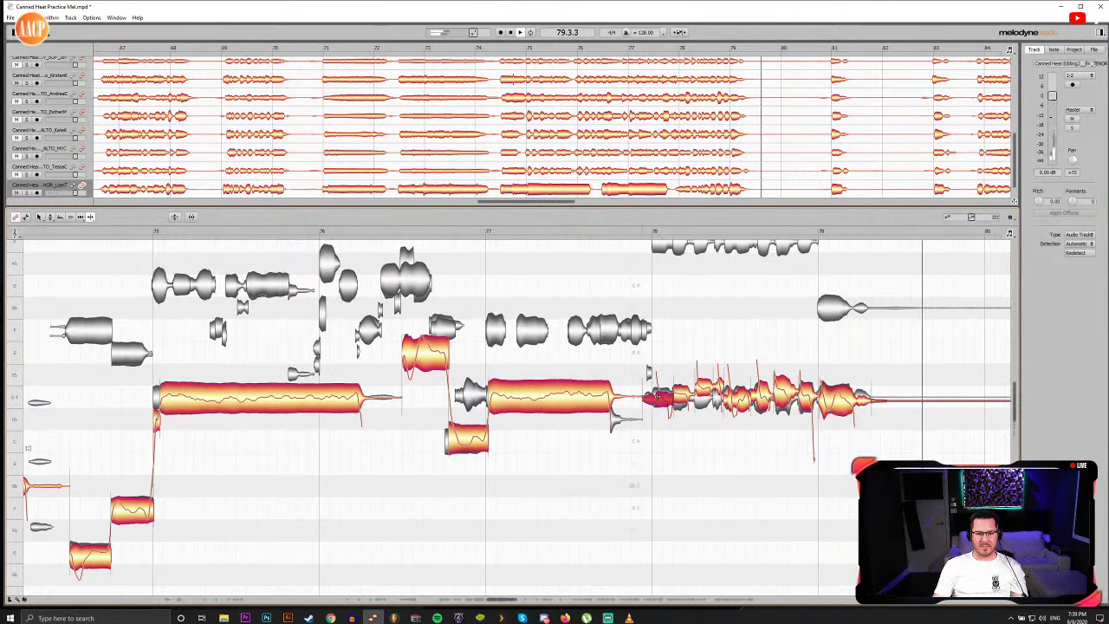
# Step: Separate the onset before bar 78, snap the repeated notes through bar 79 to D4, and play them back
pyautogui.click(646, 231)
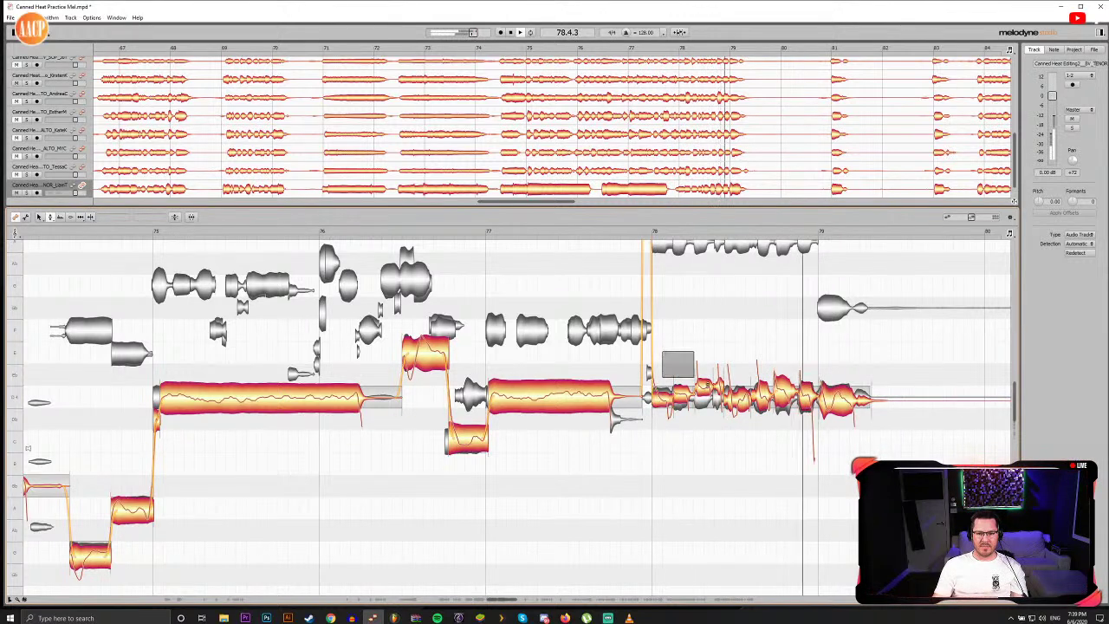
pyautogui.moveTo(707, 384); pyautogui.dragTo(902, 443)
pyautogui.press('space')
pyautogui.doubleClick(838, 399)
pyautogui.click(846, 448)
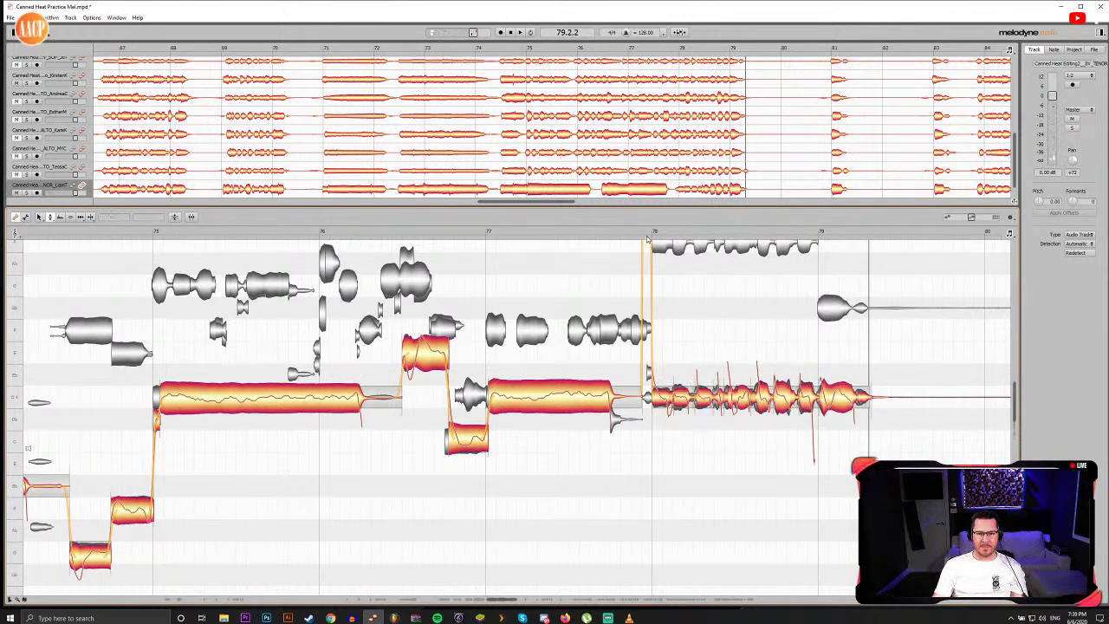
pyautogui.doubleClick(644, 233)
# Step: Tighten the timing of the short repeated notes around the middle of bar 78, checking by playback
pyautogui.press('F5')
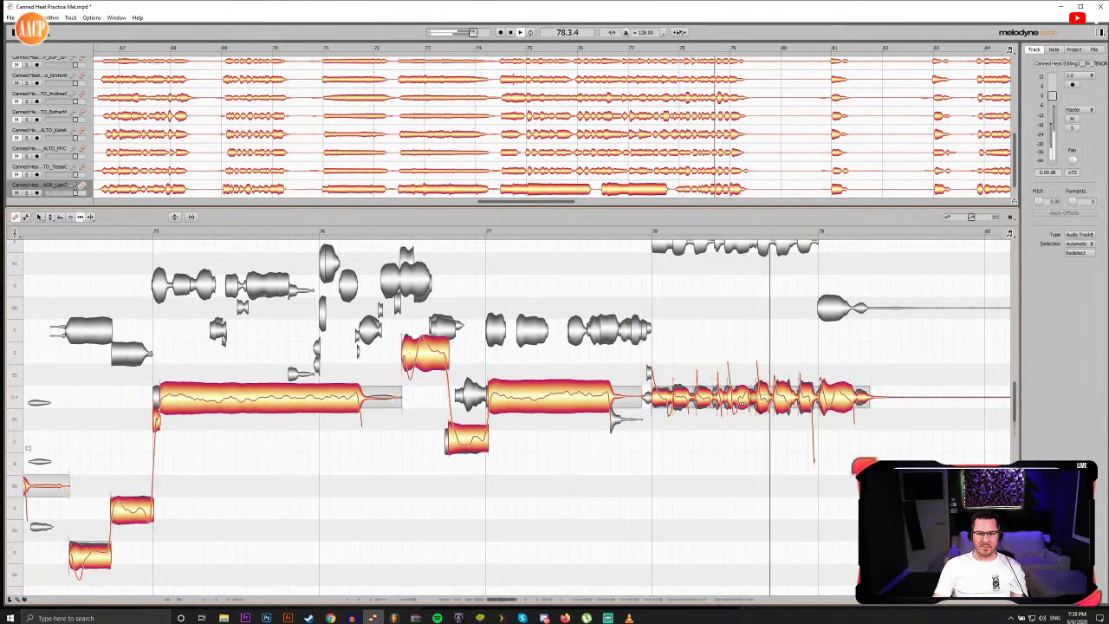
pyautogui.click(734, 399)
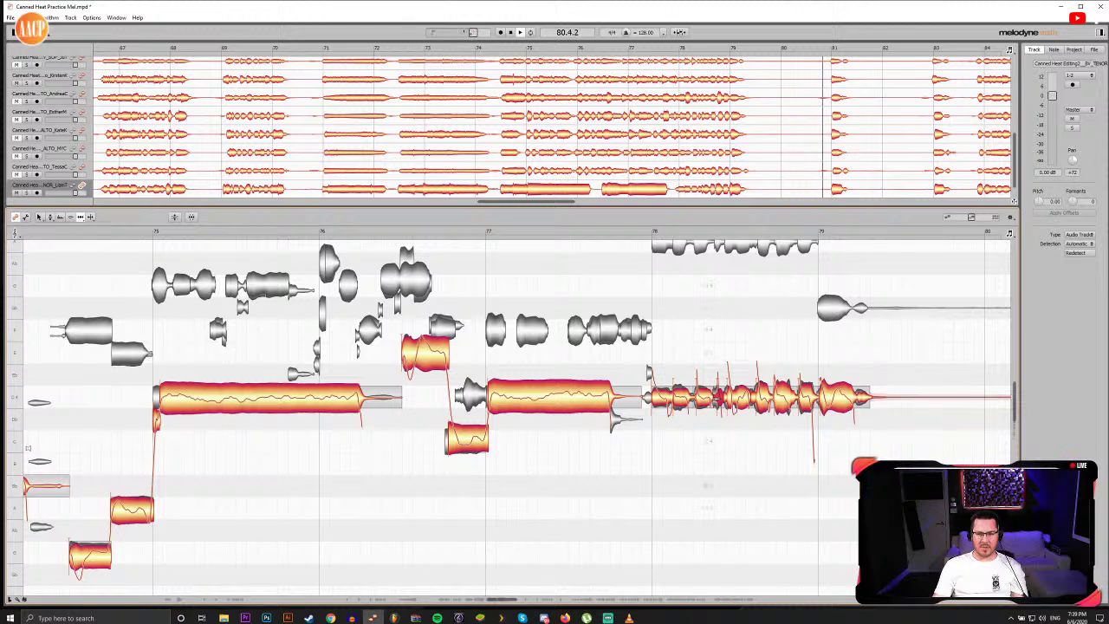
pyautogui.click(651, 232)
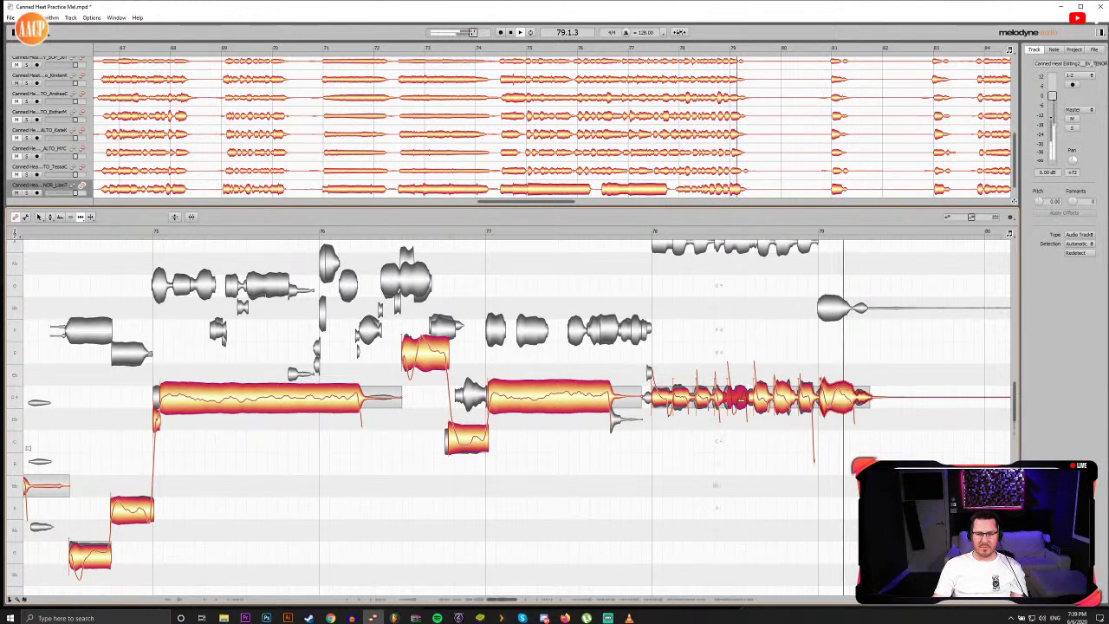
pyautogui.click(649, 234)
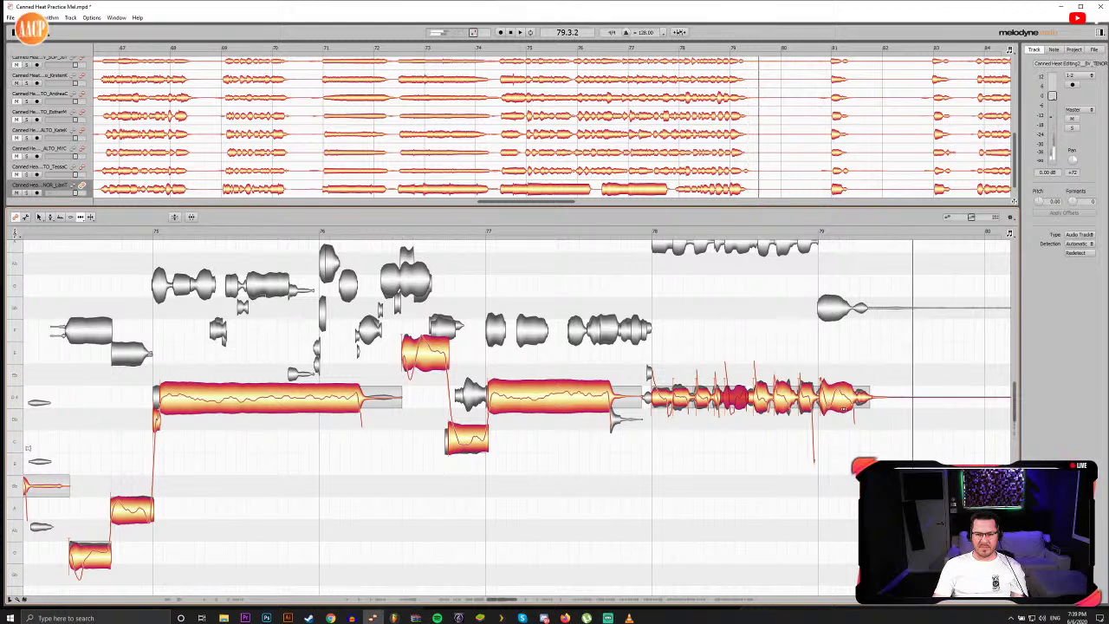
# Step: Split the last D4 note at bar 79 into two parts, adjust the first part's pitch modulation, and audition it
pyautogui.press('F6')
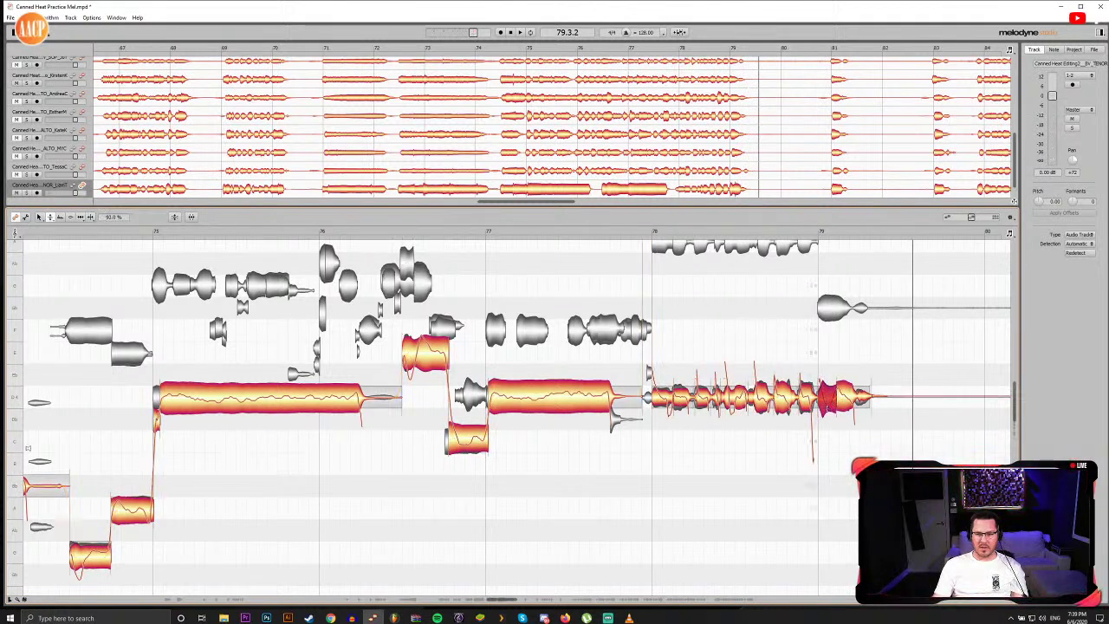
pyautogui.doubleClick(819, 232)
pyautogui.doubleClick(820, 233)
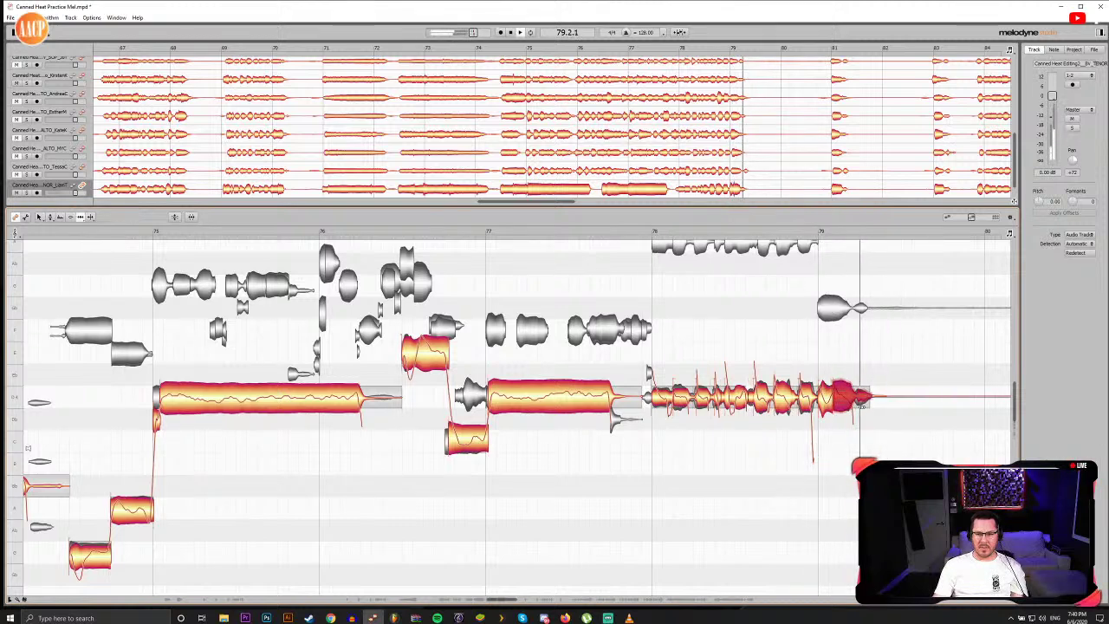
# Step: Lower the level of the first part of the bar 79 note to -4.20 dB and play back the ending
pyautogui.press('space')
pyautogui.doubleClick(787, 232)
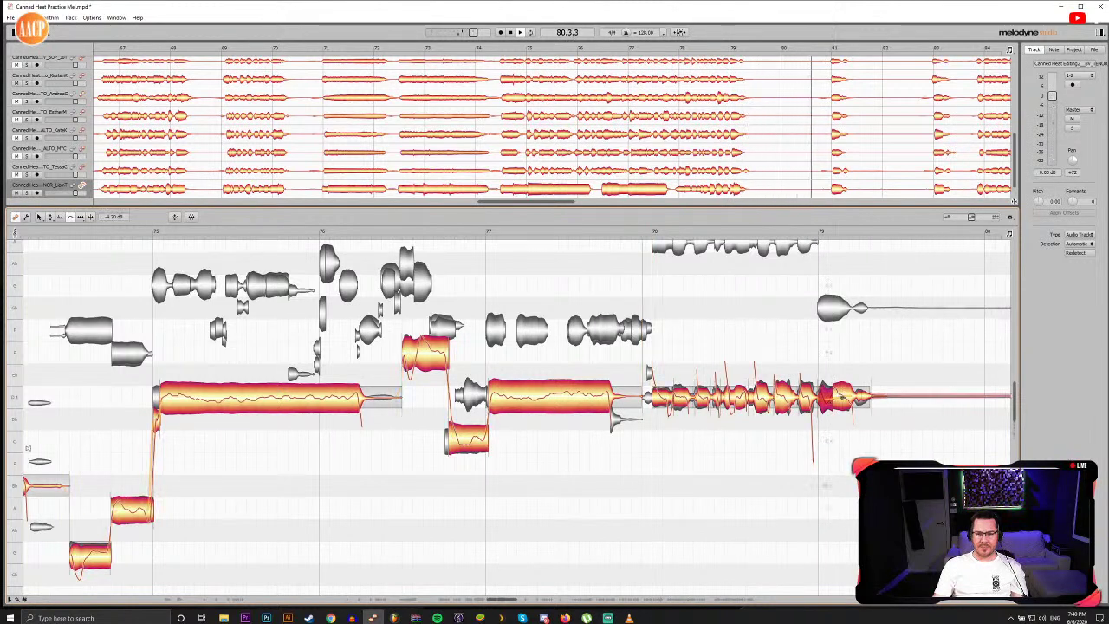
pyautogui.click(807, 233)
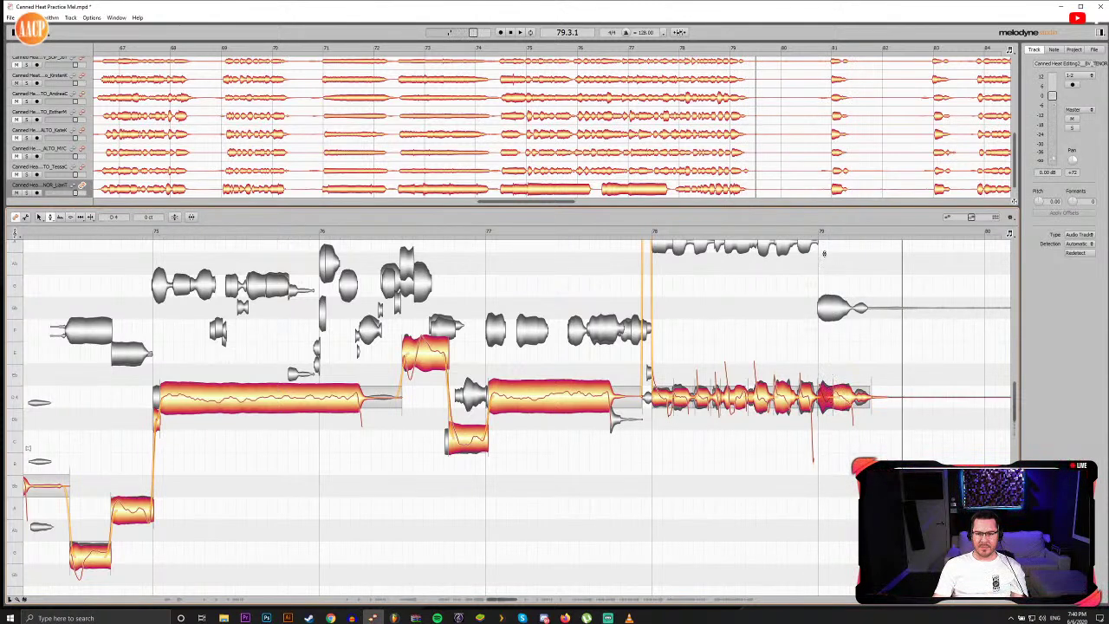
pyautogui.doubleClick(814, 233)
pyautogui.press('space')
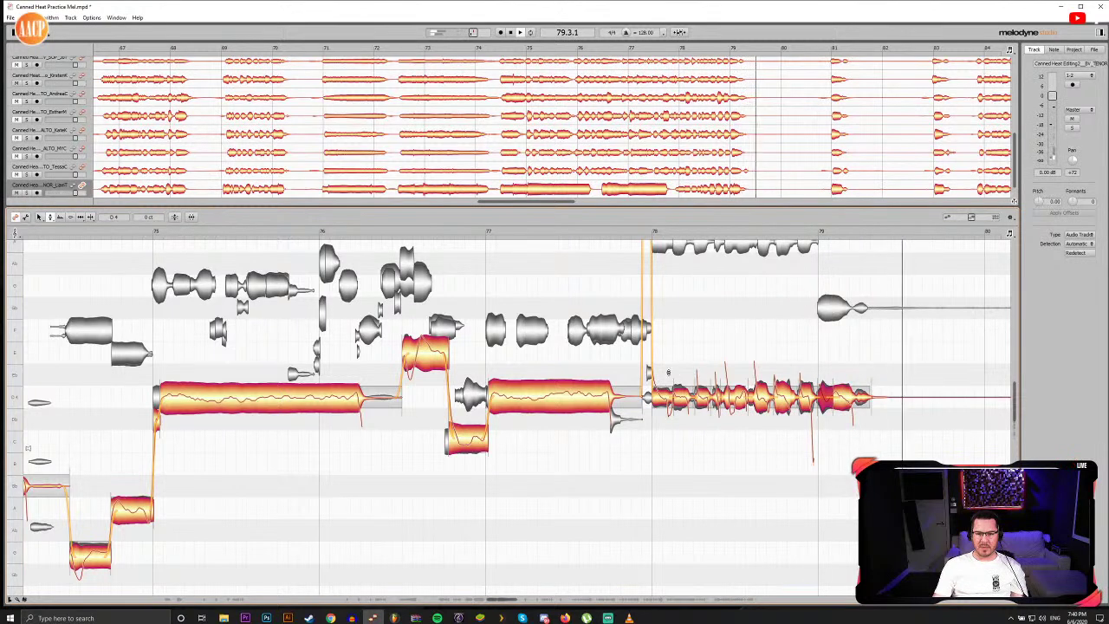
# Step: Reduce the pitch fluctuation of all the repeated notes from bar 78 to bar 79 and play the phrase
pyautogui.moveTo(668, 373); pyautogui.dragTo(857, 440)
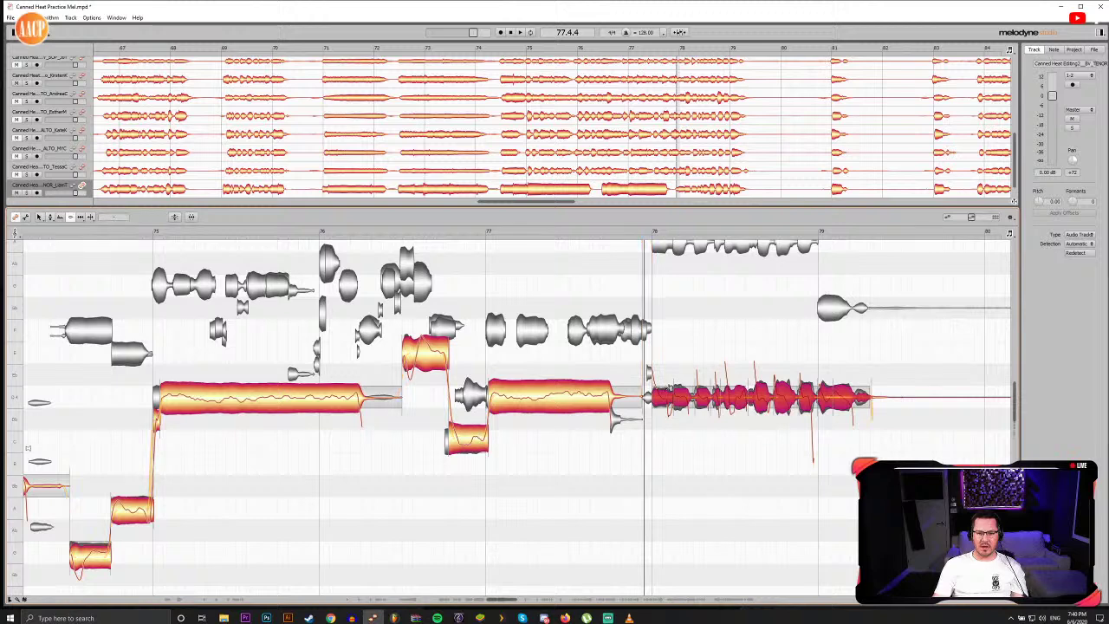
pyautogui.moveTo(664, 370); pyautogui.dragTo(849, 429)
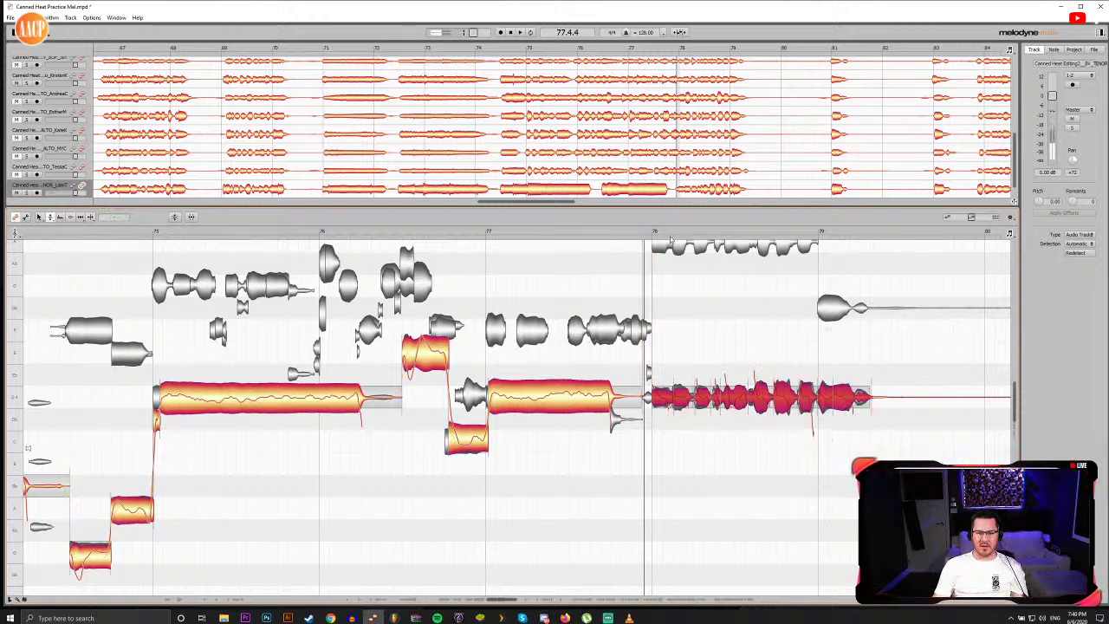
pyautogui.press('space')
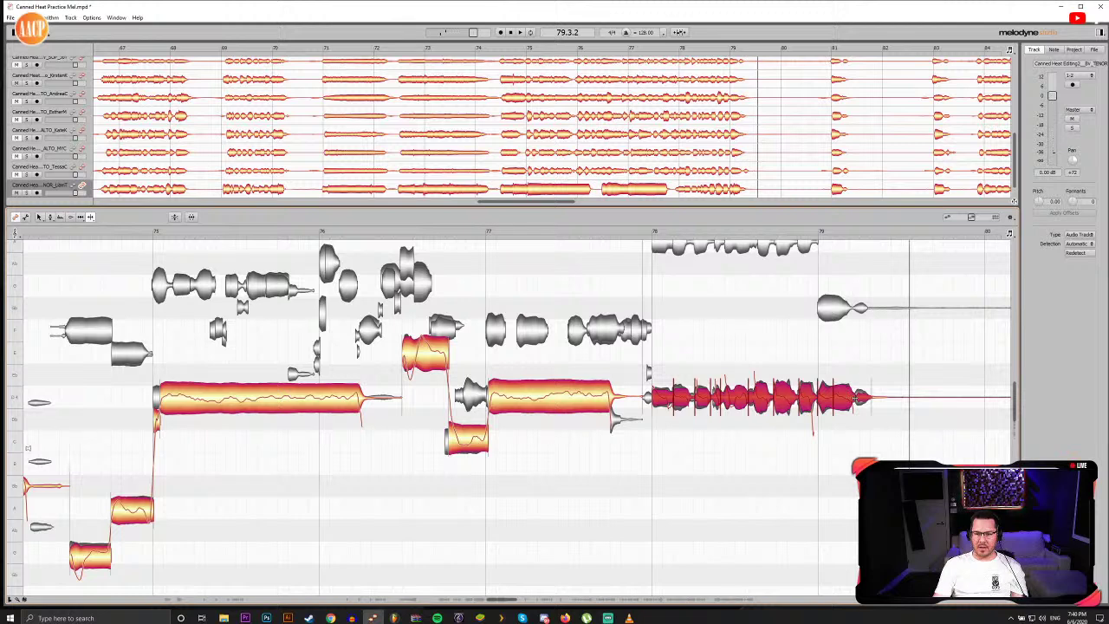
# Step: Separate the tail of the last note after bar 79, tune it to D4 at 0 cents, and play from bar 75
pyautogui.doubleClick(855, 397)
pyautogui.press('F5')
pyautogui.press('F2')
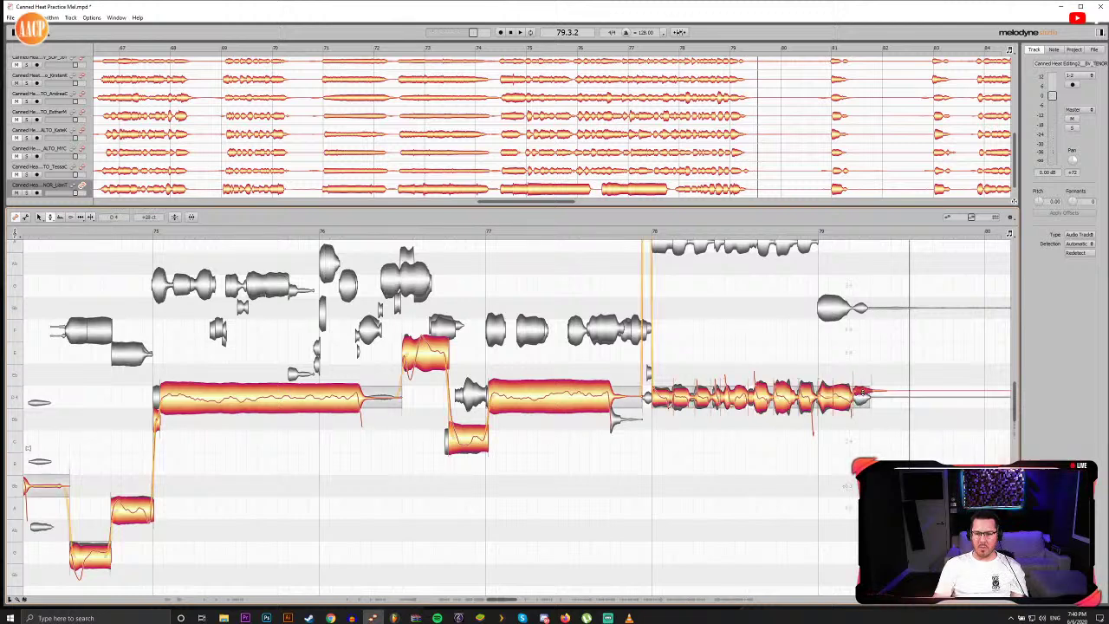
pyautogui.press('F2')
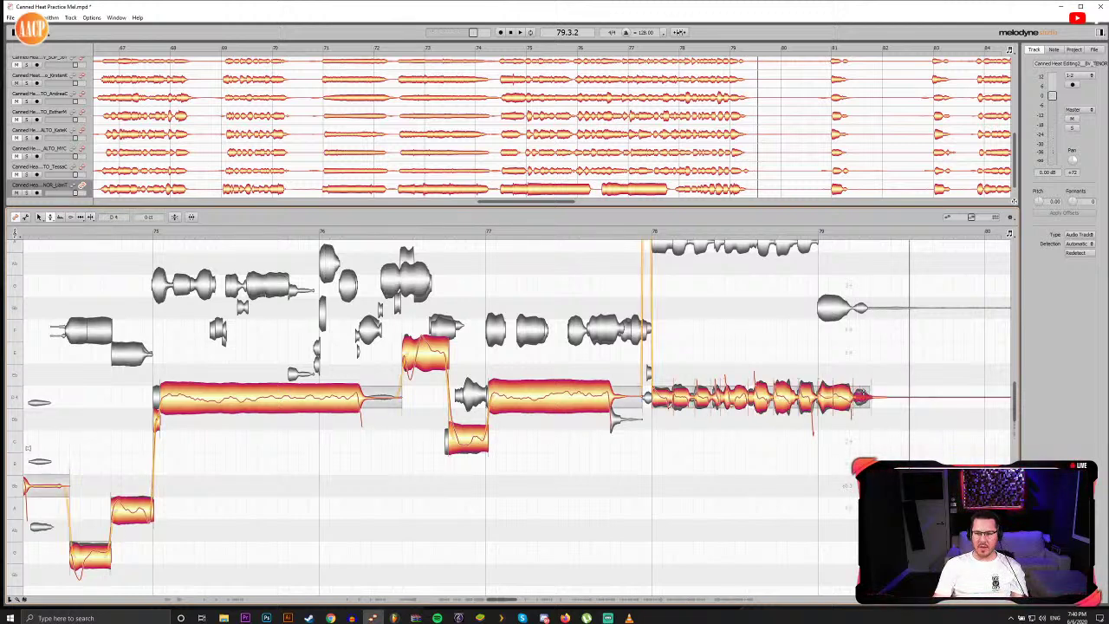
pyautogui.doubleClick(149, 234)
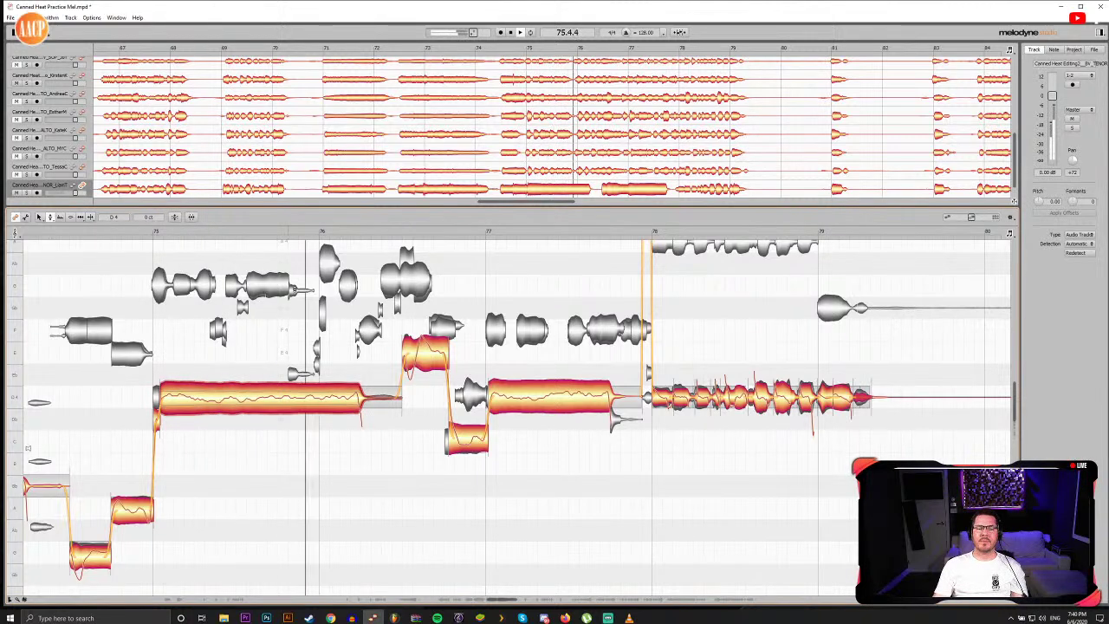
# Step: Split the long D4 note from bar 75 into four parts, correct the parts' pitch to D4, and play the passage
pyautogui.click(229, 400)
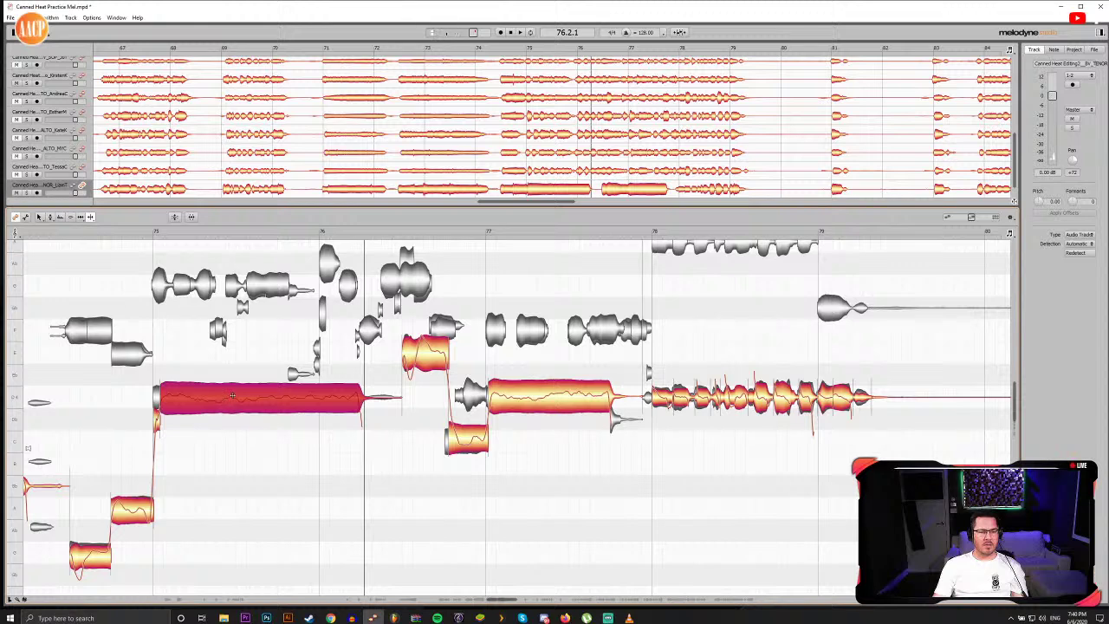
pyautogui.doubleClick(196, 399)
pyautogui.doubleClick(231, 399)
pyautogui.doubleClick(302, 400)
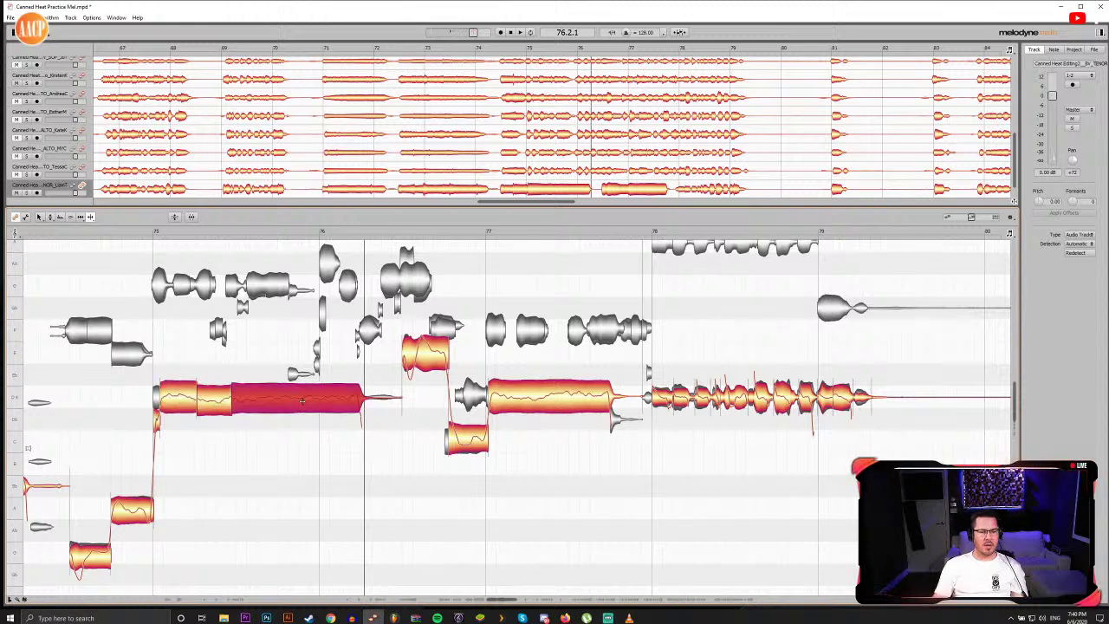
pyautogui.press('F2')
pyautogui.moveTo(188, 366); pyautogui.dragTo(333, 405)
pyautogui.doubleClick(333, 401)
pyautogui.click(346, 465)
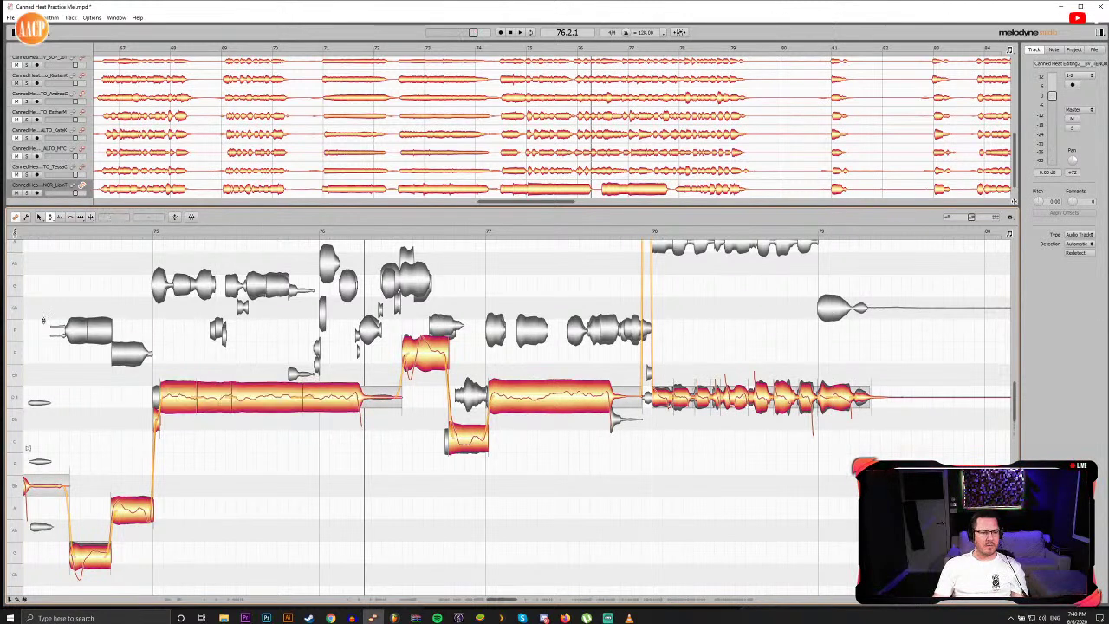
pyautogui.click(50, 232)
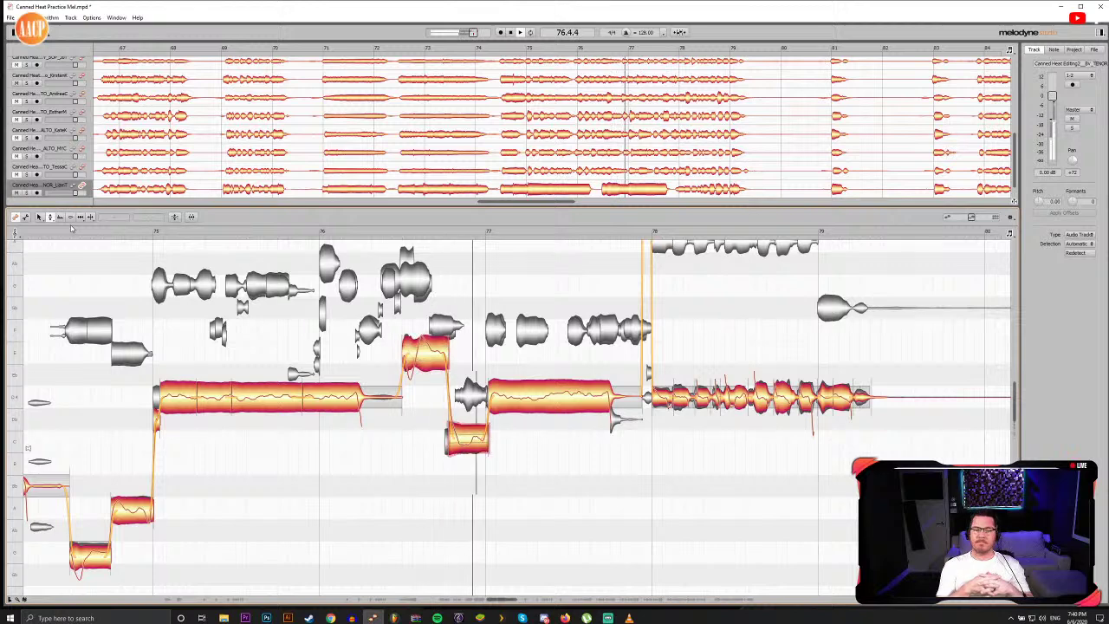
# Step: Adjust the timing of the notes leading into bar 77, split the C4 note just before it, and play from bar 76
pyautogui.click(81, 218)
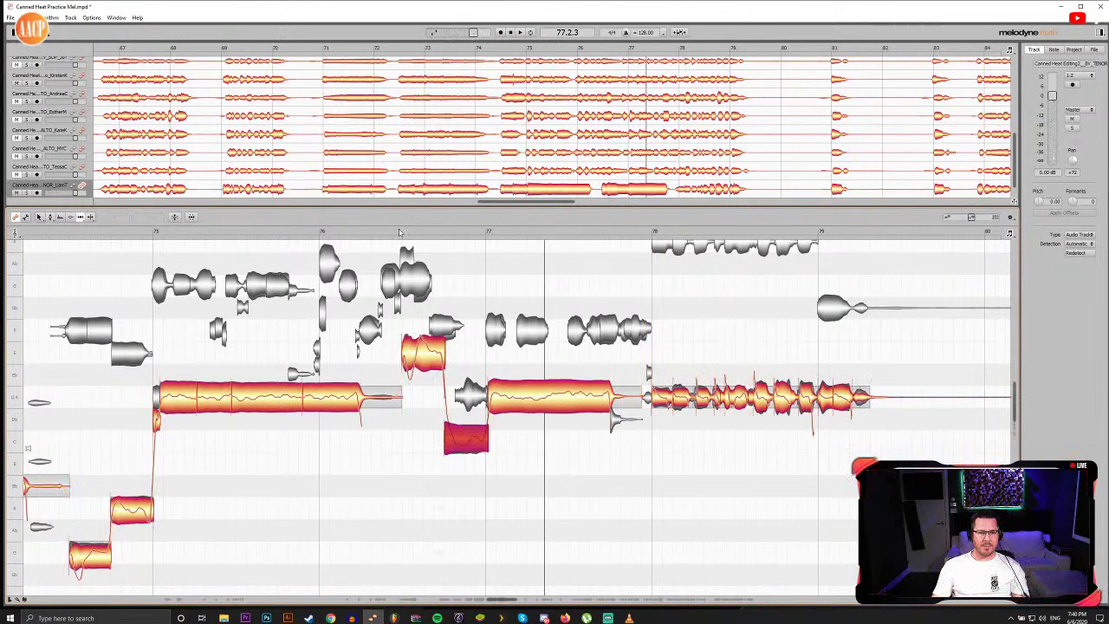
pyautogui.click(399, 233)
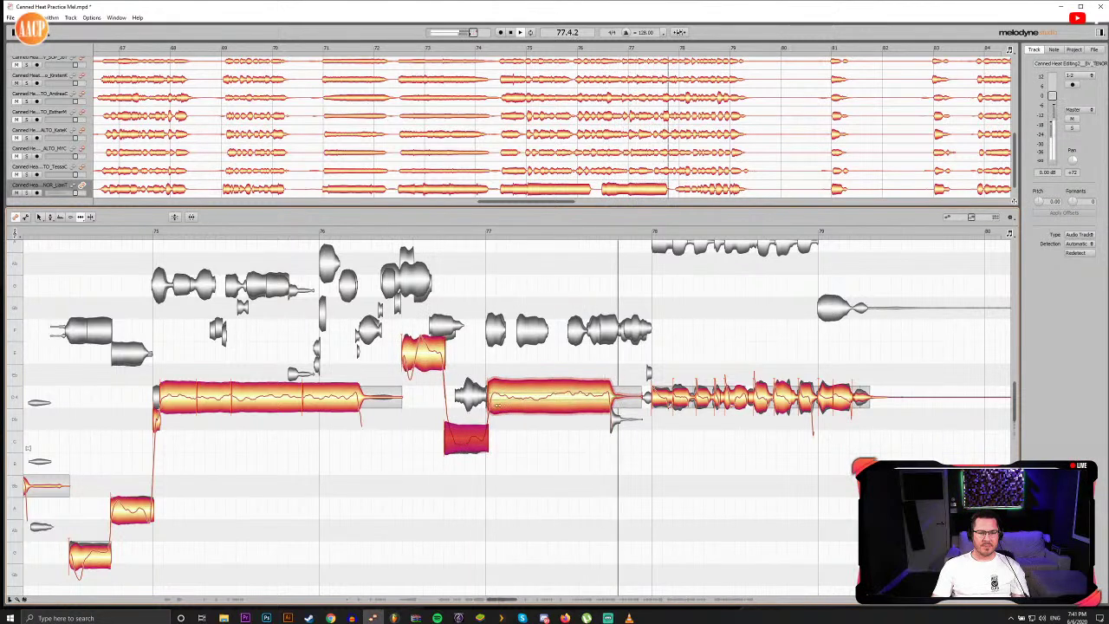
pyautogui.doubleClick(498, 400)
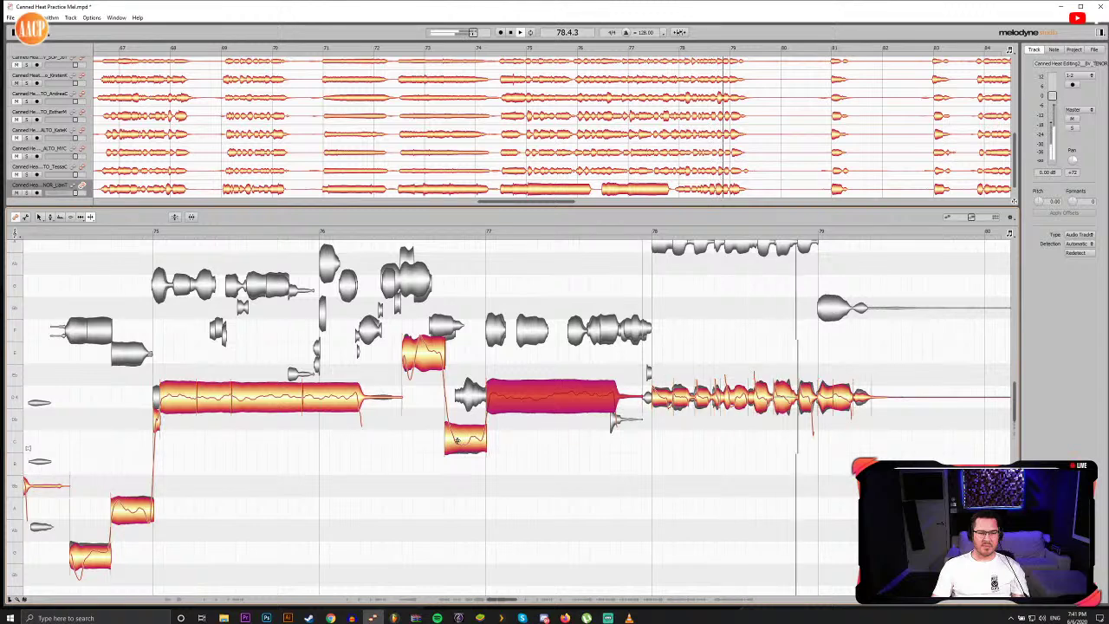
pyautogui.hotkey('alt', 'Left')
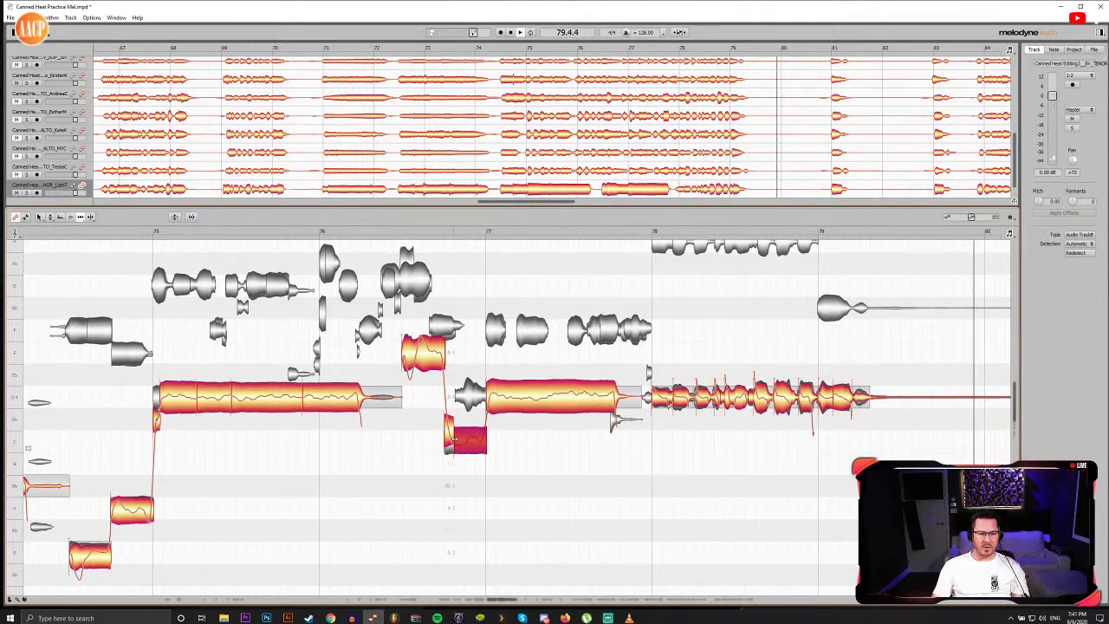
pyautogui.click(418, 233)
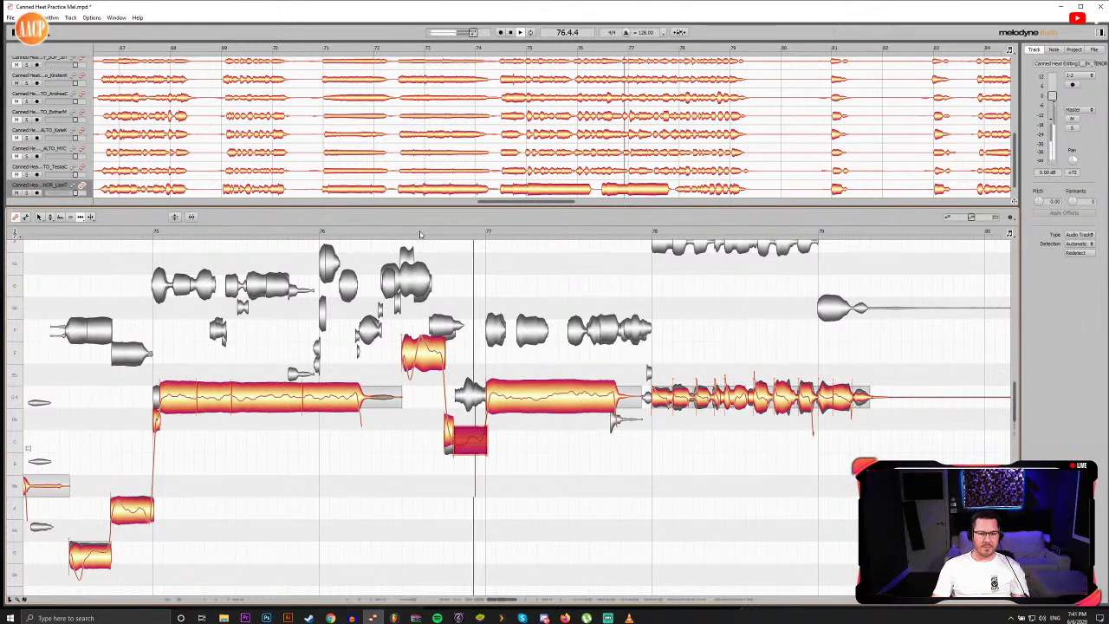
pyautogui.click(390, 232)
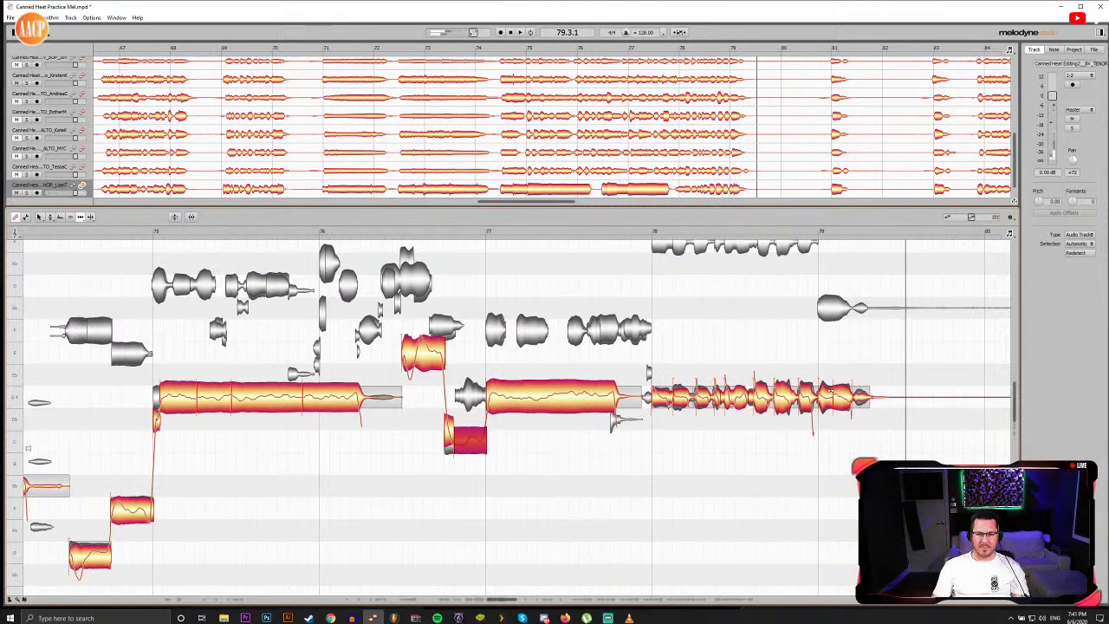
# Step: Refine the last note at bar 79, set the short note at the start of bar 75 to -6.65 dB, and play back
pyautogui.press('space')
pyautogui.press('F2')
pyautogui.click(837, 396)
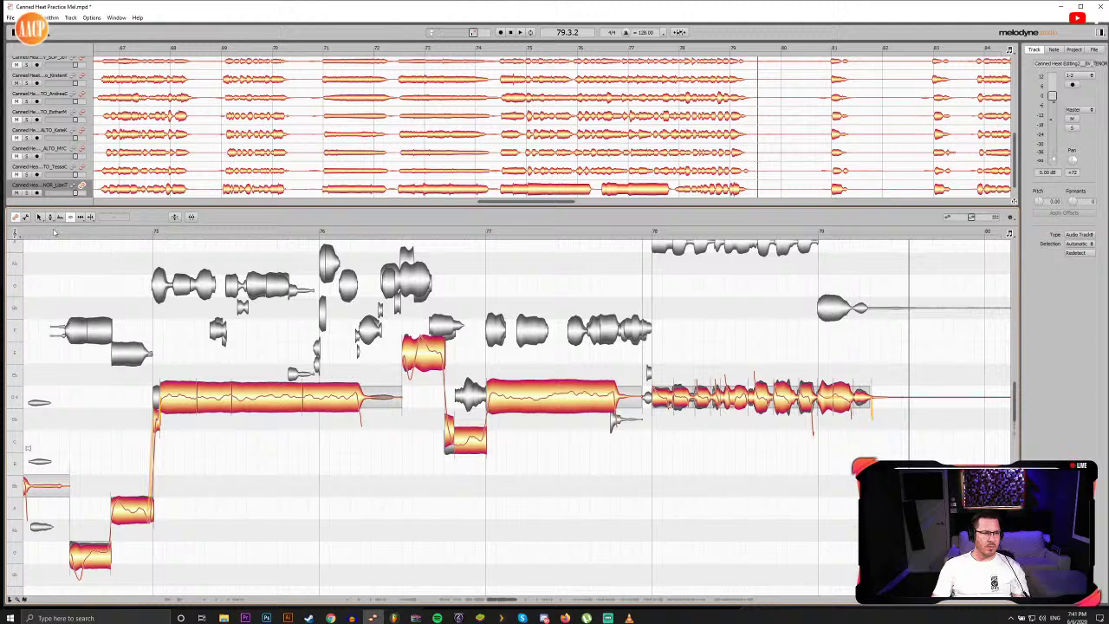
pyautogui.click(54, 232)
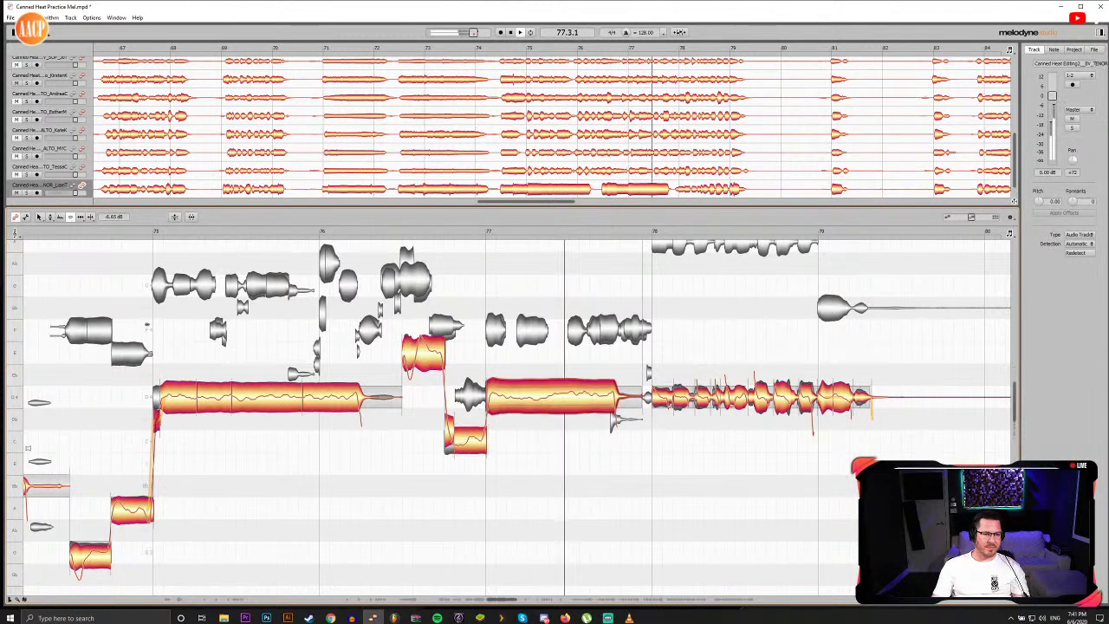
pyautogui.click(143, 232)
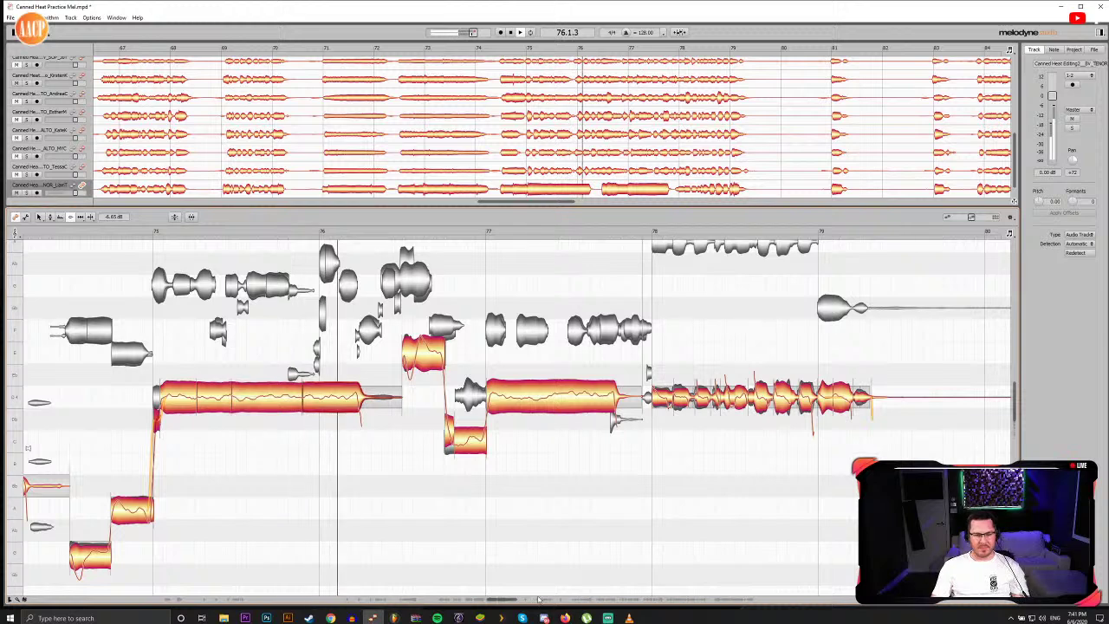
# Step: Align the notes at bars 81 and 83 with the reference timing and tune the bar 83 note to D4
pyautogui.moveTo(500, 600); pyautogui.dragTo(511, 600)
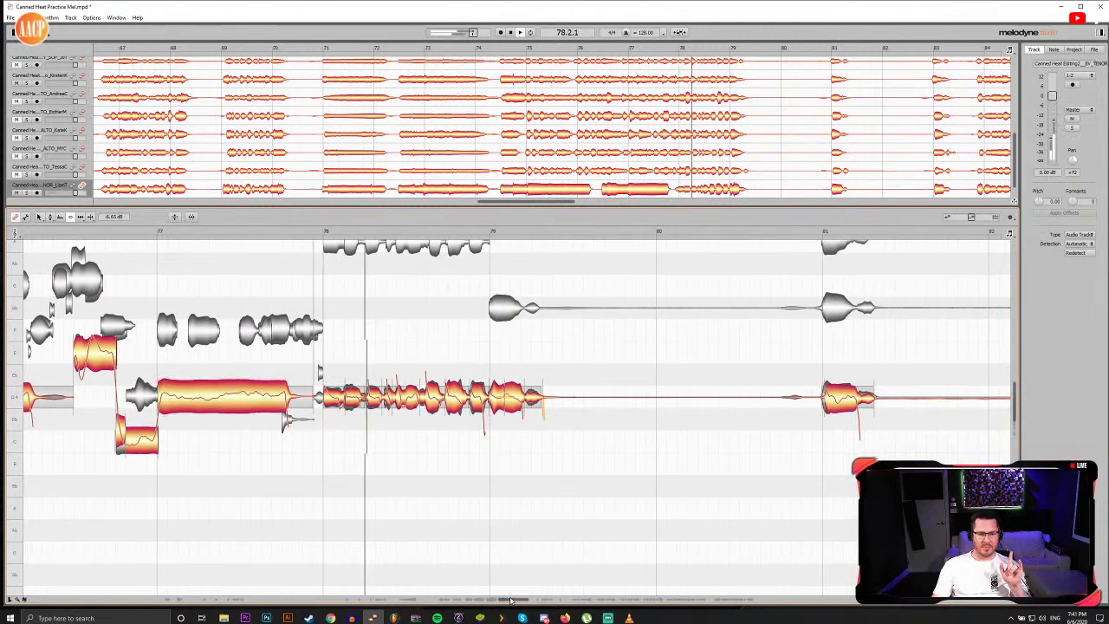
pyautogui.hscroll(3, 520, 600)
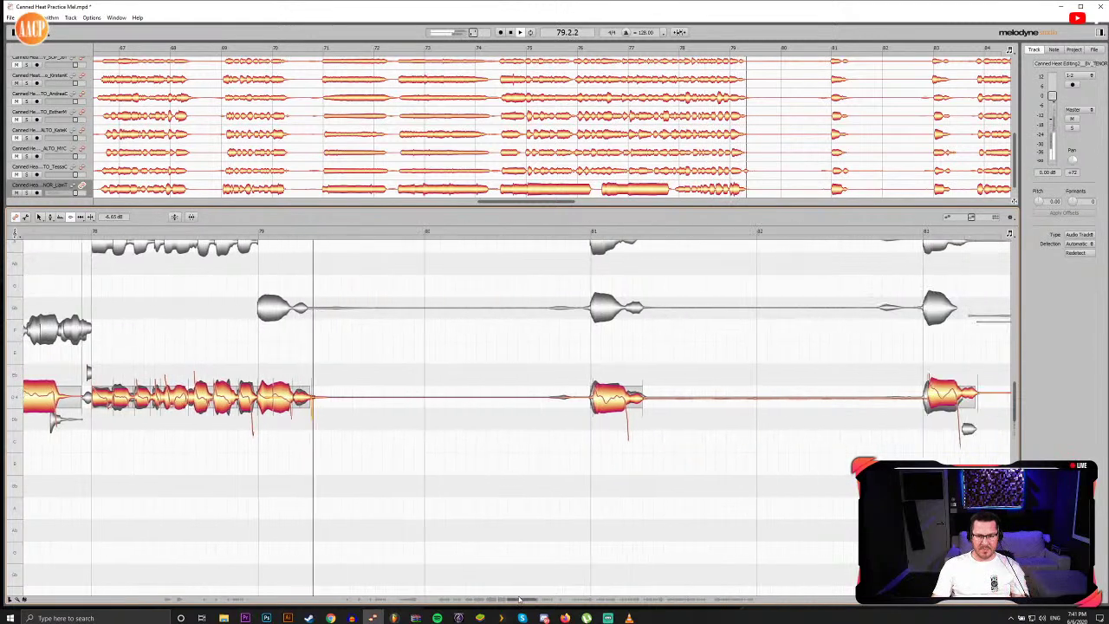
pyautogui.moveTo(520, 600); pyautogui.dragTo(534, 599)
pyautogui.click(190, 398)
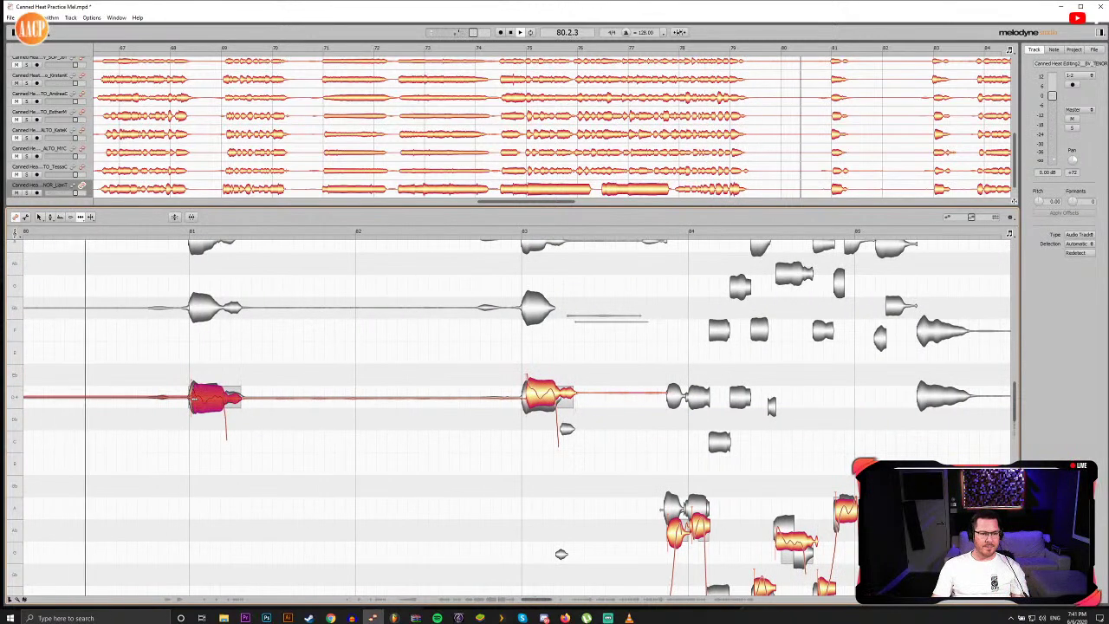
pyautogui.click(544, 390)
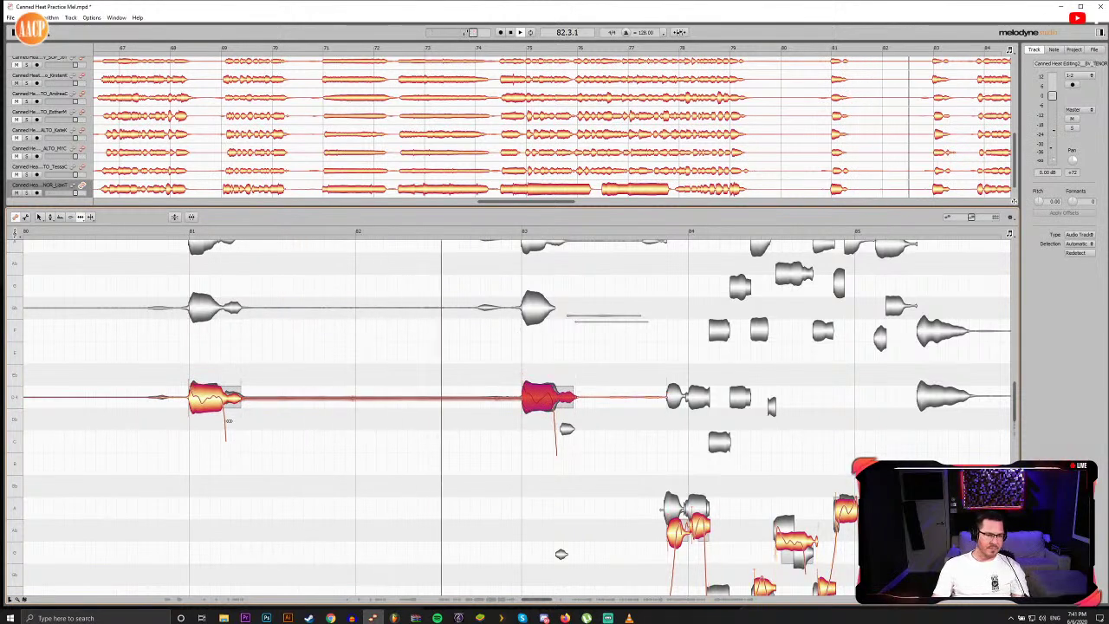
pyautogui.doubleClick(227, 391)
pyautogui.press('F5')
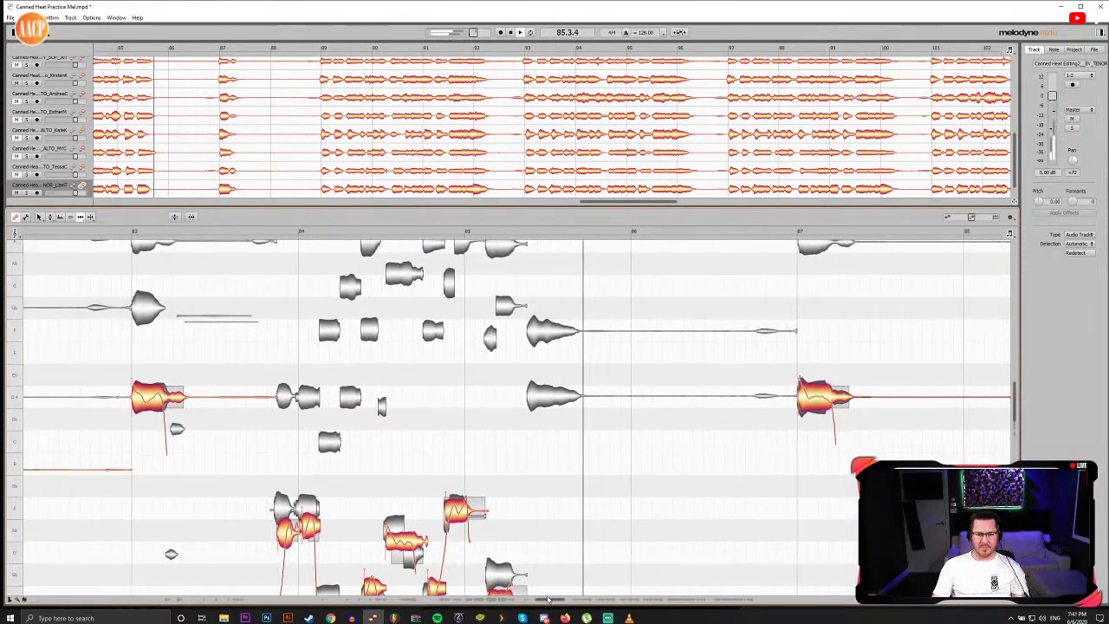
# Step: Raise the two notes just before bar 84 to A3 and shift their timing earlier to match the reference
pyautogui.scroll(-4, 588, 463)
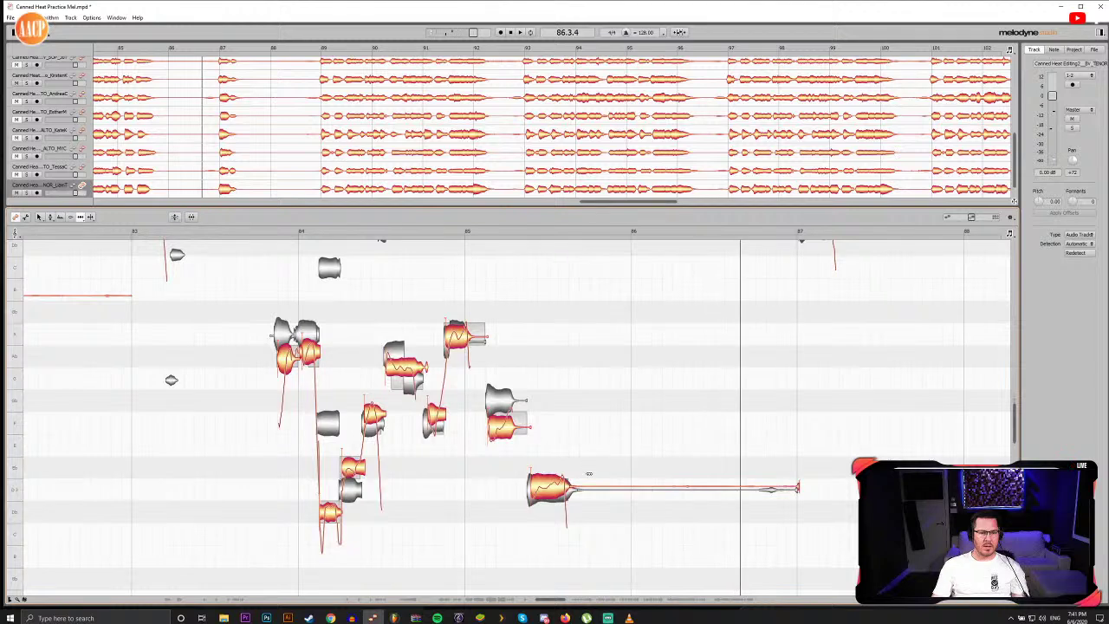
pyautogui.click(247, 231)
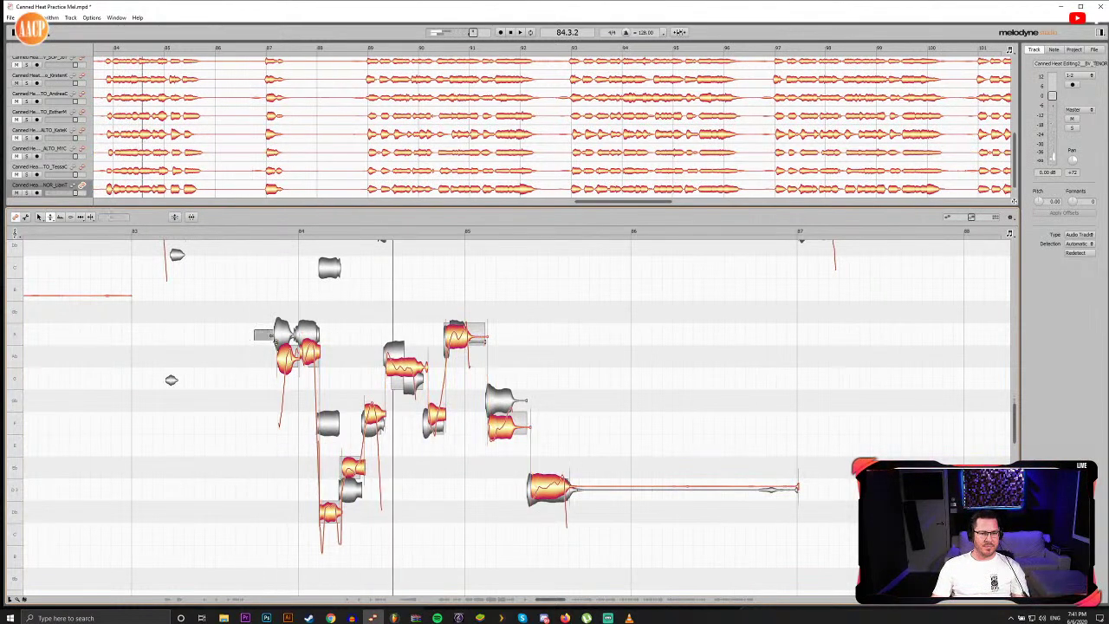
pyautogui.moveTo(274, 339); pyautogui.dragTo(306, 351)
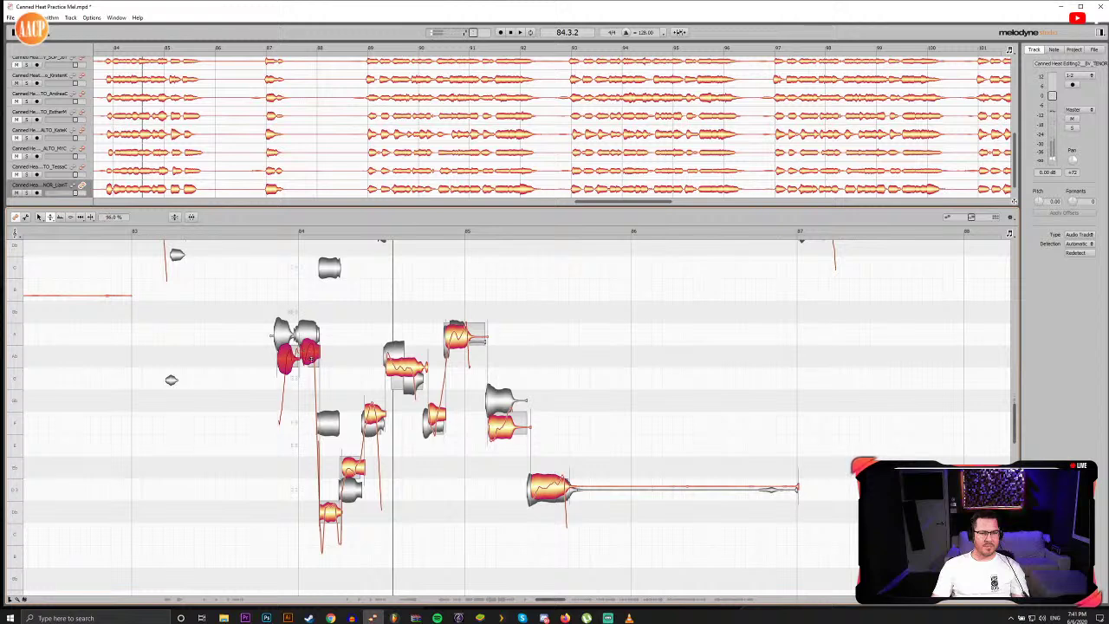
pyautogui.moveTo(308, 344); pyautogui.dragTo(308, 334)
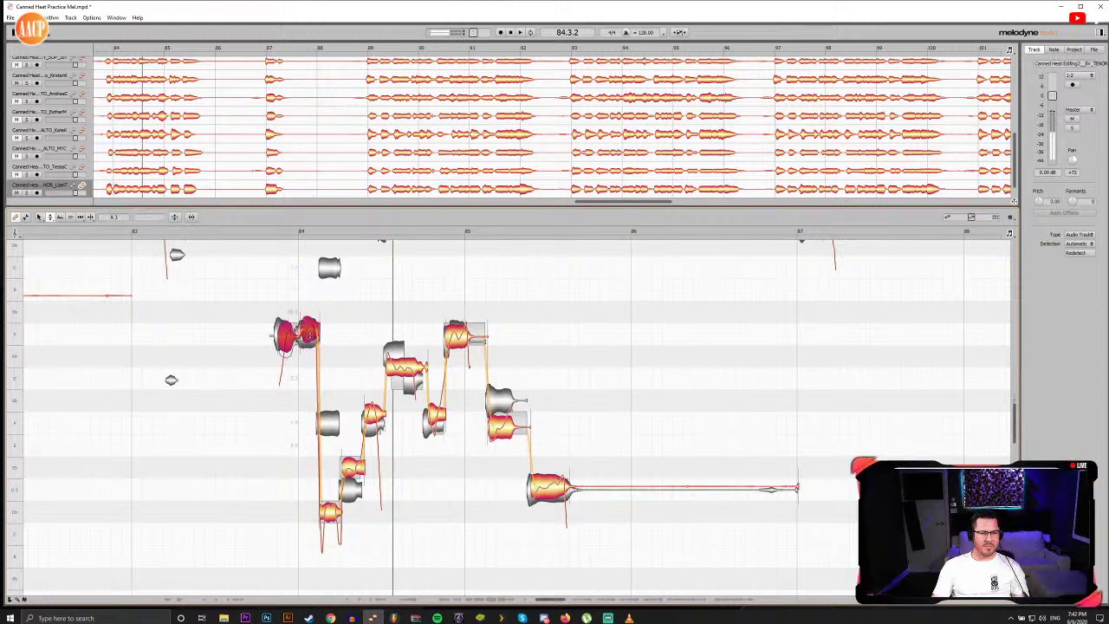
pyautogui.click(281, 336)
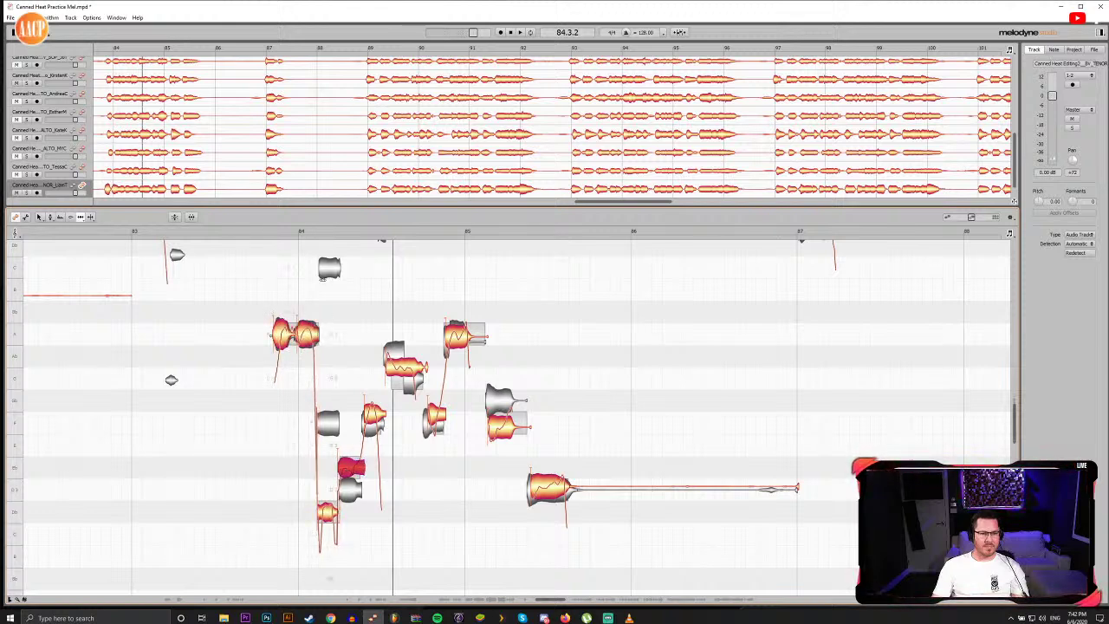
# Step: Play the phrase around bar 84 and raise the first note of bar 84 to F3
pyautogui.doubleClick(299, 227)
pyautogui.press('space')
pyautogui.press('F2')
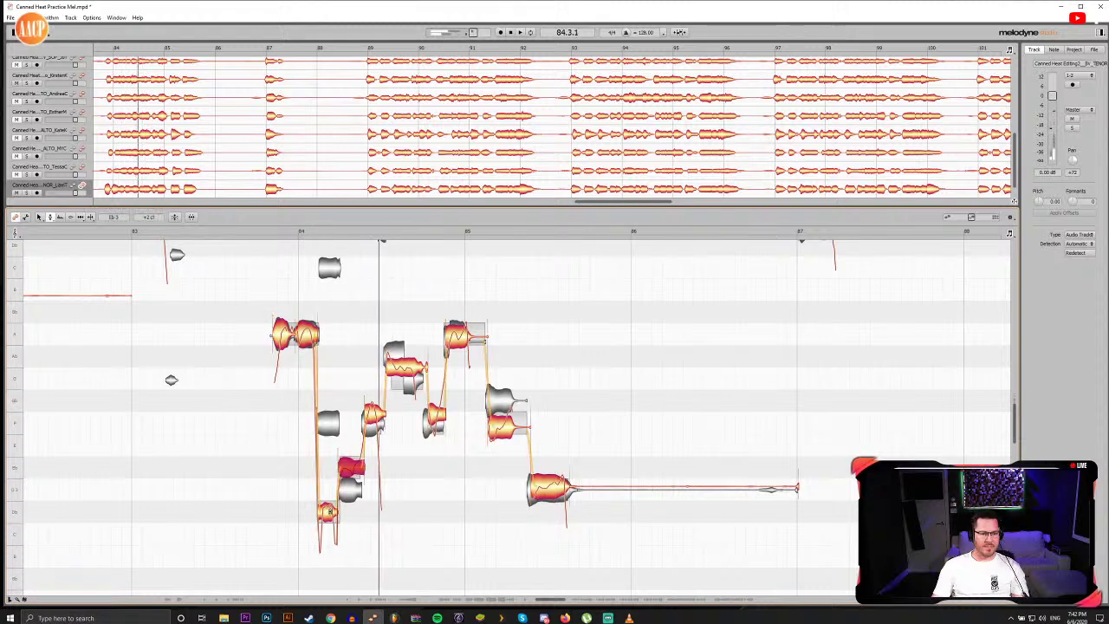
pyautogui.moveTo(331, 507); pyautogui.dragTo(332, 439)
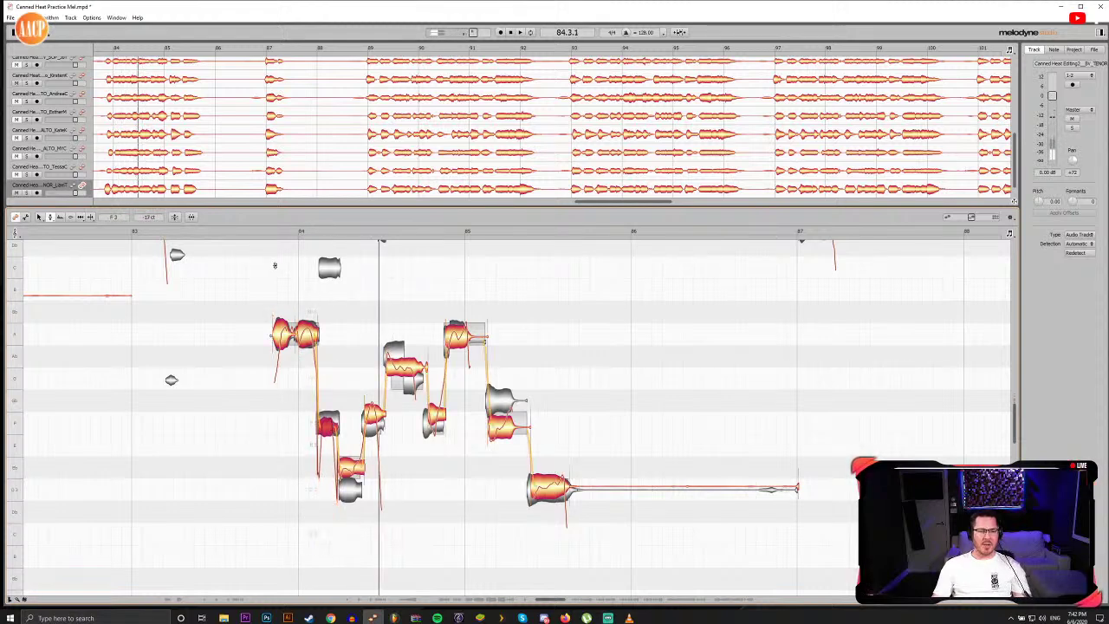
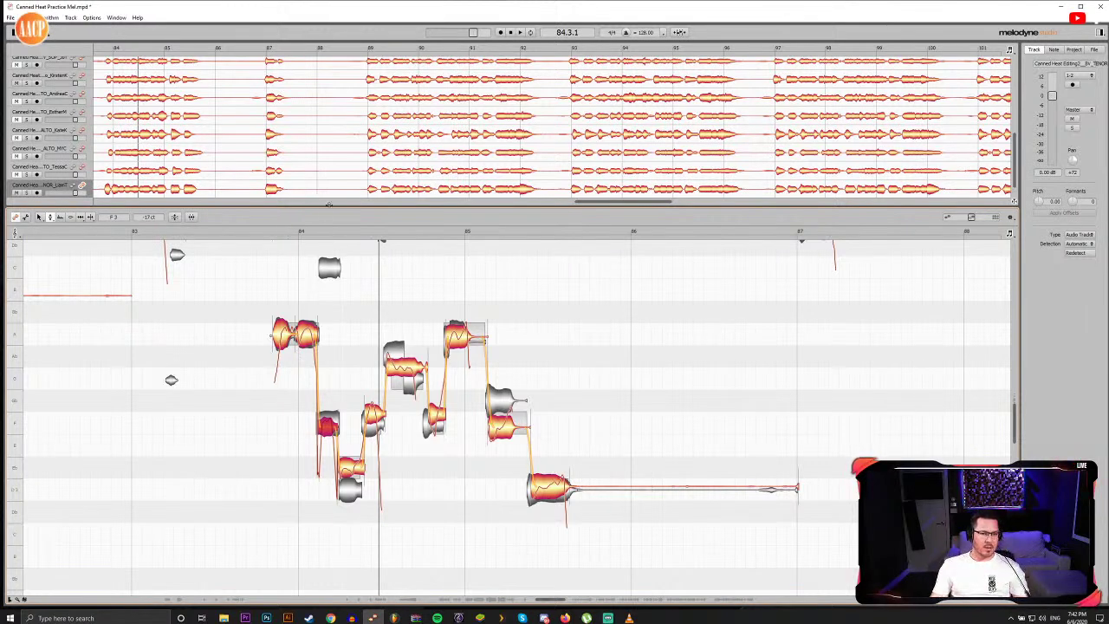
# Step: Lower the second note of bar 84 to D3, separating its end, tune the following note to F3, and play from before bar 84
pyautogui.click(254, 232)
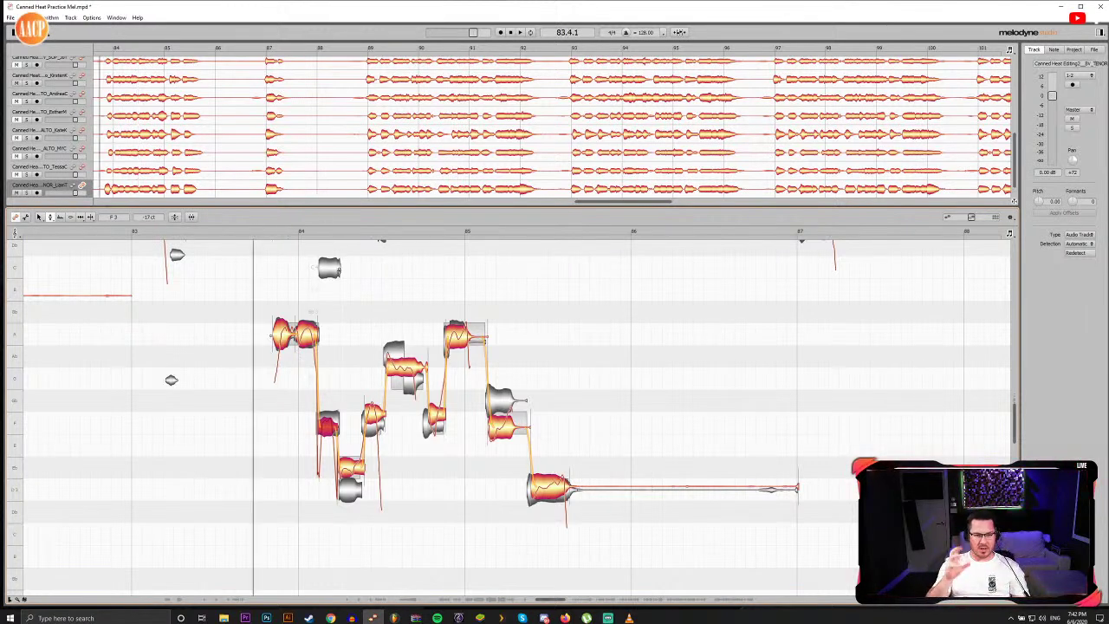
pyautogui.press('space')
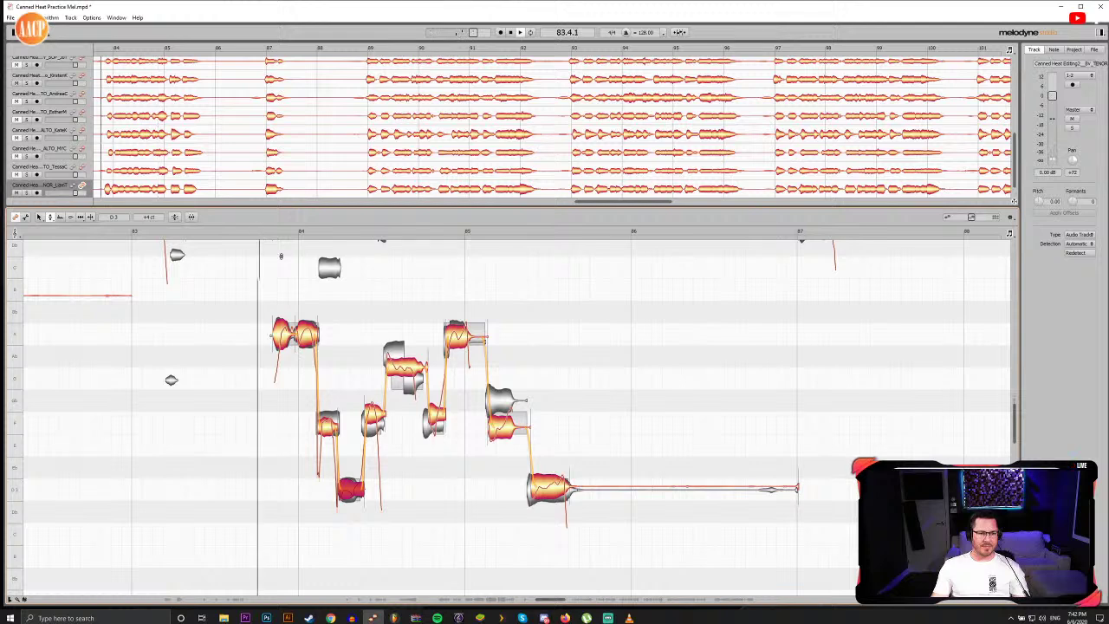
pyautogui.press('space')
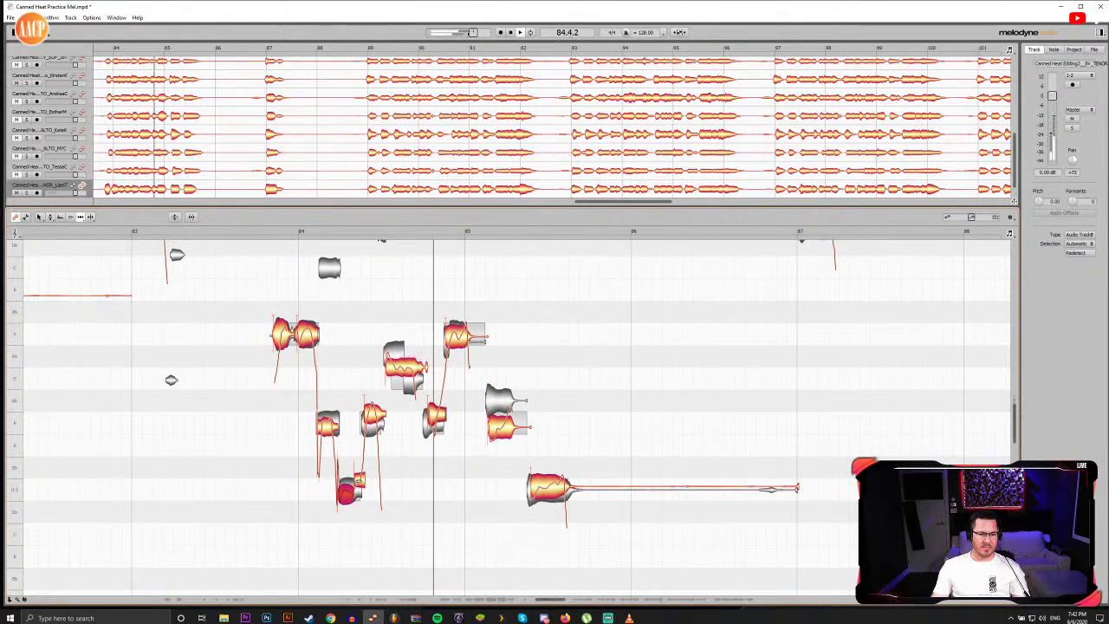
pyautogui.click(371, 414)
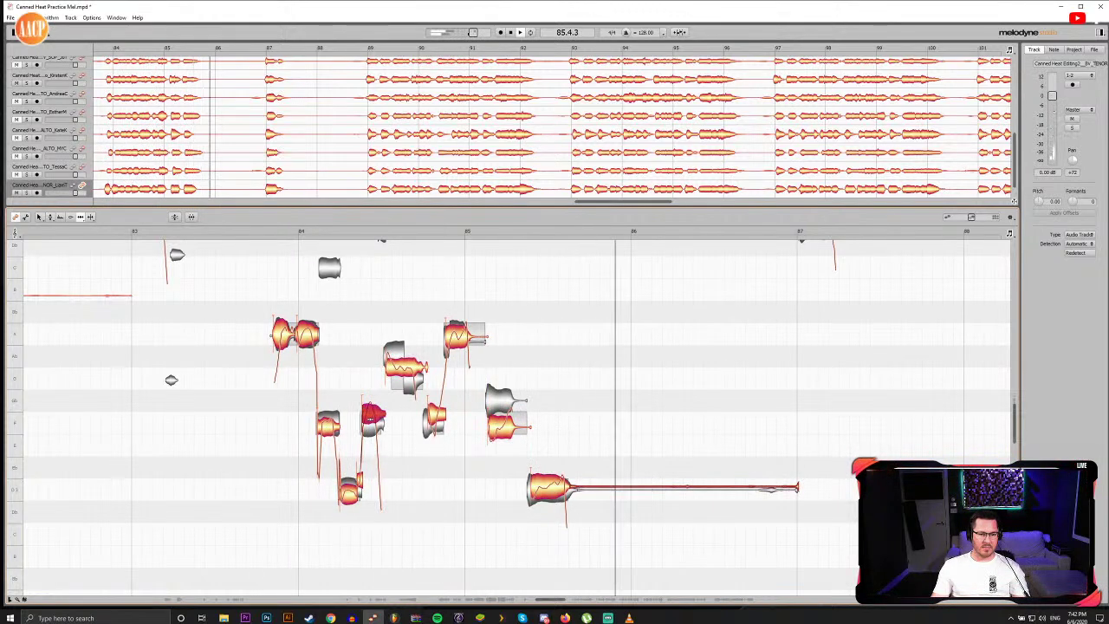
pyautogui.press('space')
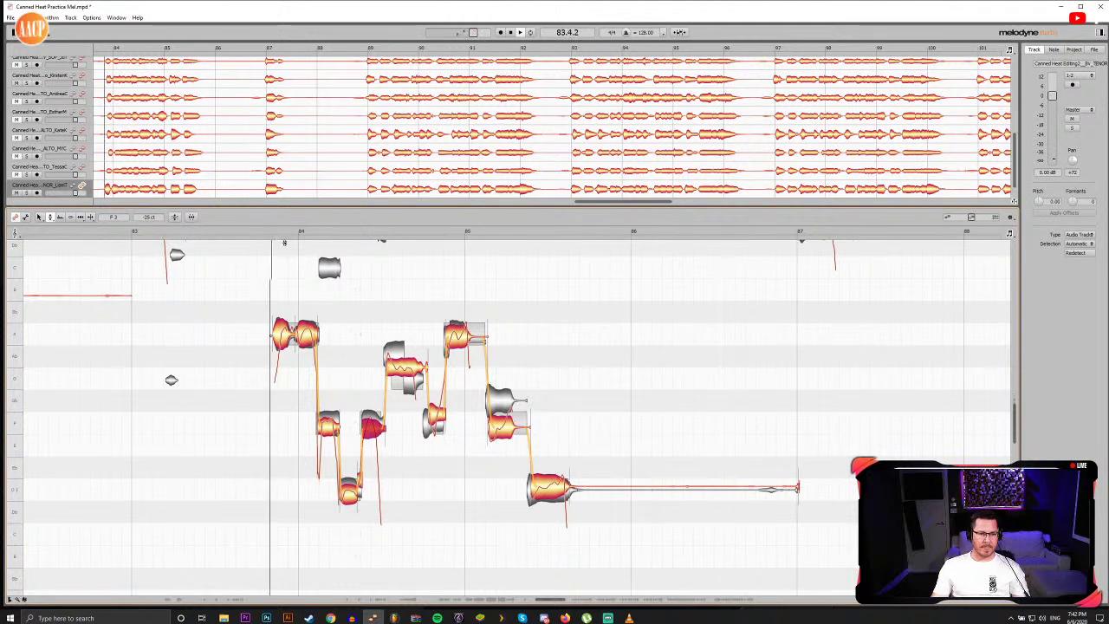
pyautogui.press('space')
# Step: Split the held note in the middle of bar 84, tune its first part to Ab3, align its timing, and play the phrase
pyautogui.click(397, 360)
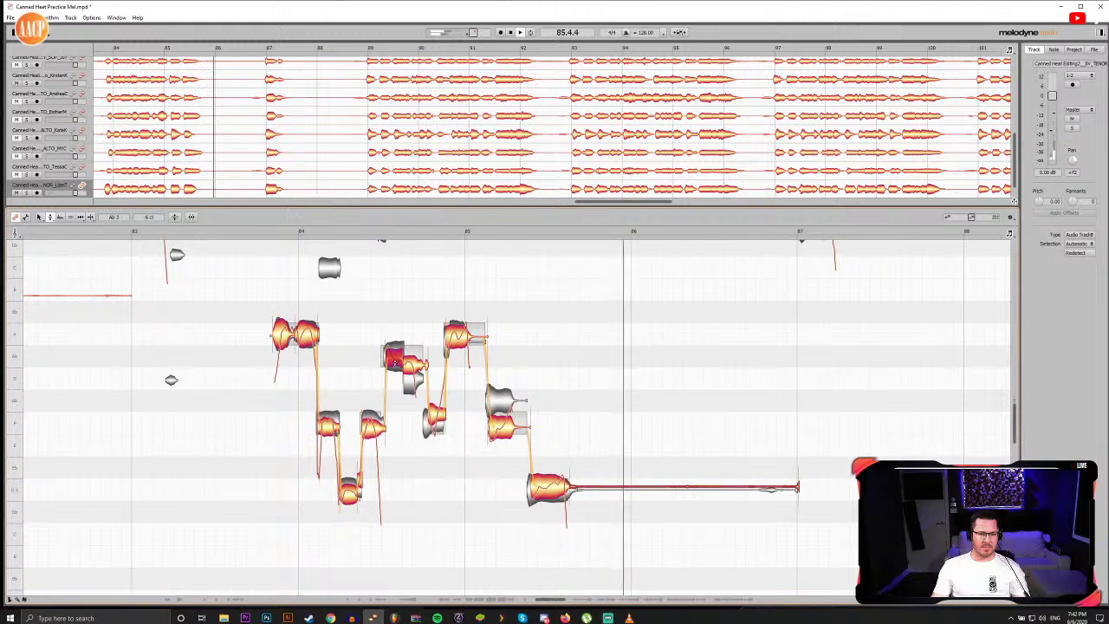
pyautogui.press('F5')
pyautogui.click(255, 235)
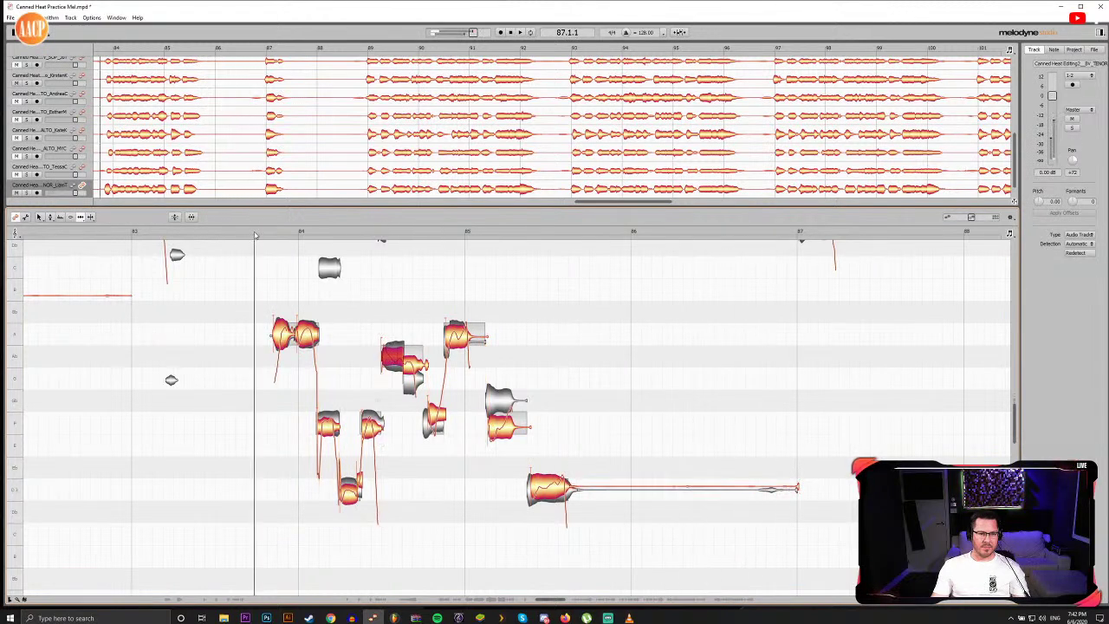
pyautogui.press('space')
# Step: Shift the two notes just before bar 85 earlier to match the reference and raise the first note inside bar 85 to Gb3
pyautogui.click(430, 417)
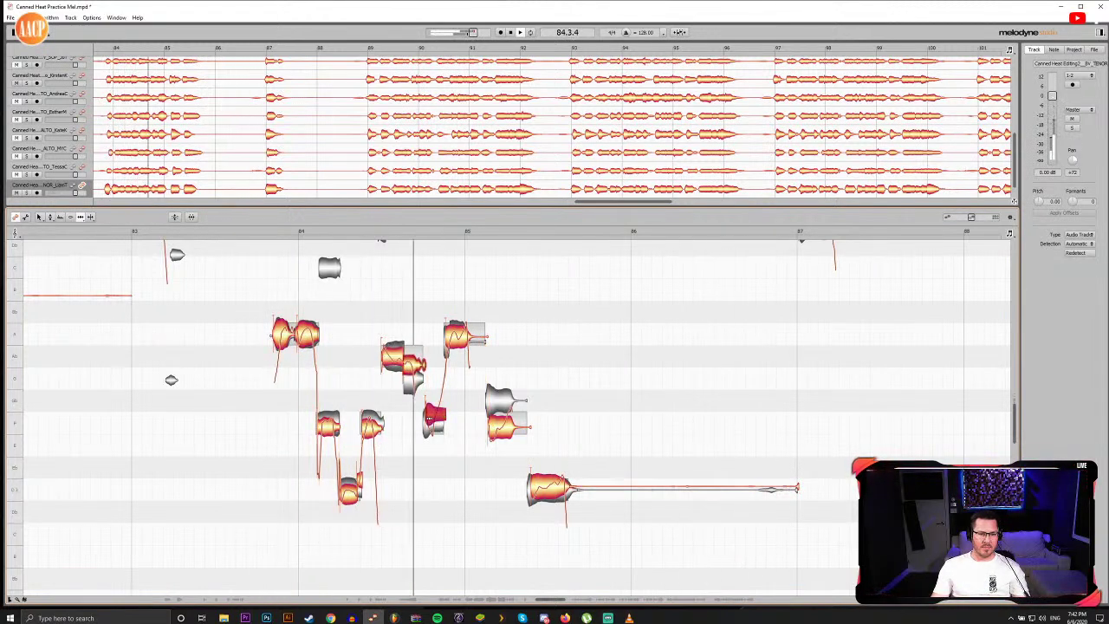
pyautogui.click(456, 336)
pyautogui.press('F2')
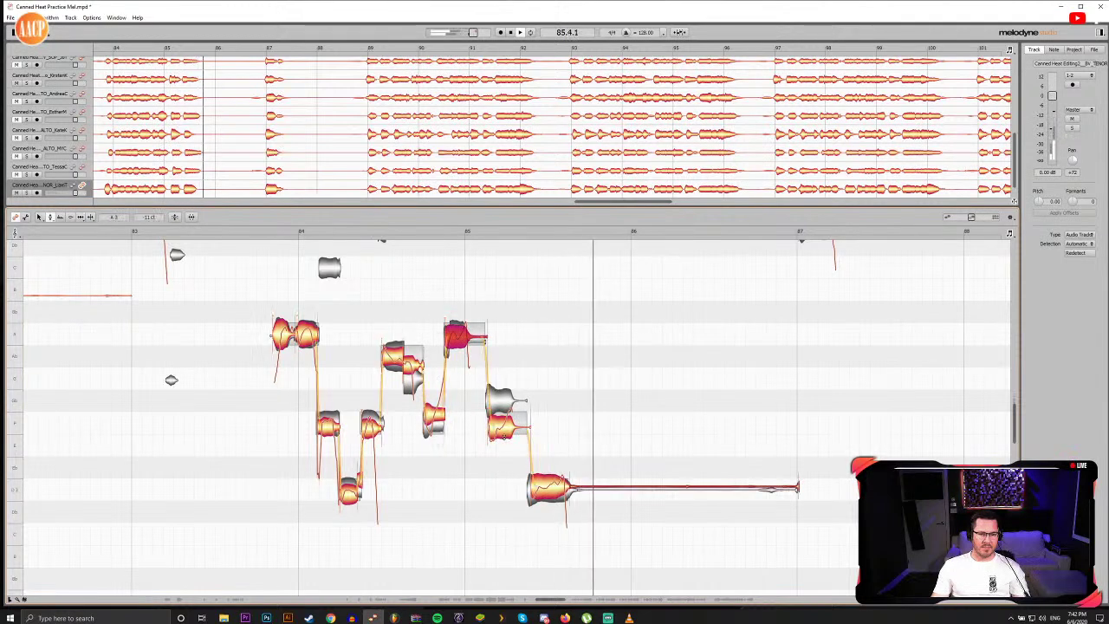
pyautogui.moveTo(504, 435); pyautogui.dragTo(504, 413)
pyautogui.press('F5')
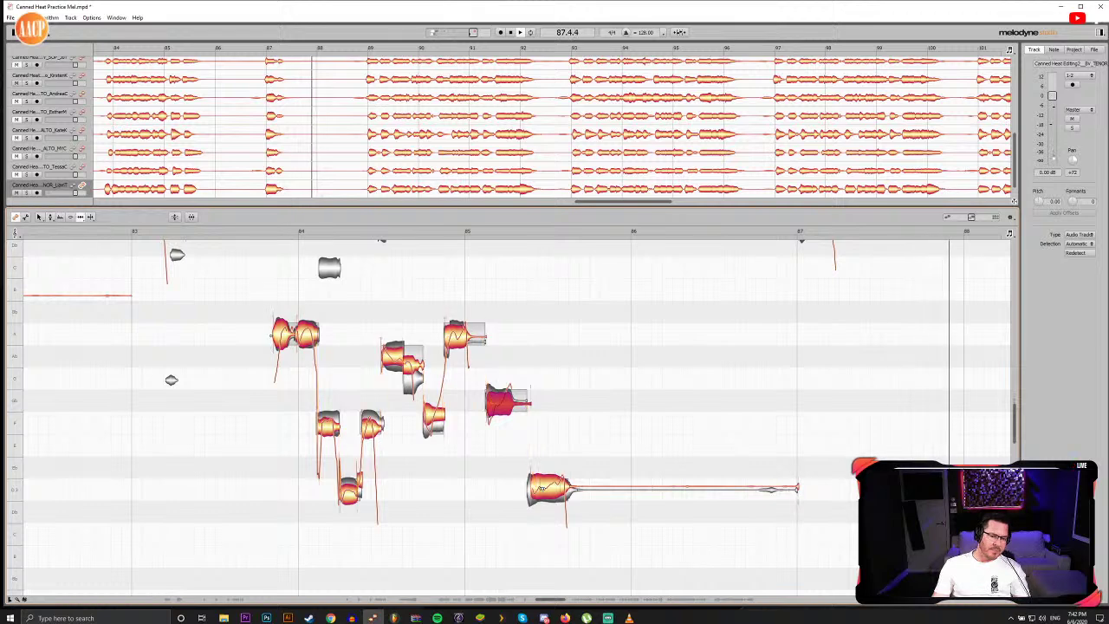
# Step: Tune the held note in bar 85 to D3, set the preceding note's pitch modulation to 42%, and play the passage
pyautogui.click(538, 488)
pyautogui.moveTo(537, 488); pyautogui.dragTo(544, 492)
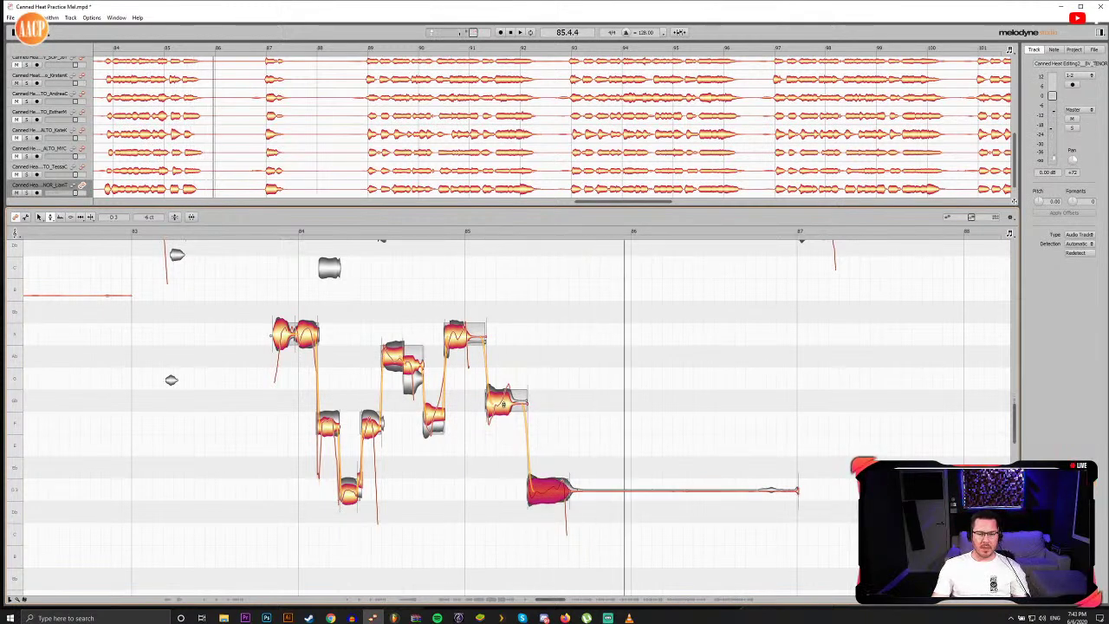
pyautogui.click(501, 404)
pyautogui.doubleClick(453, 235)
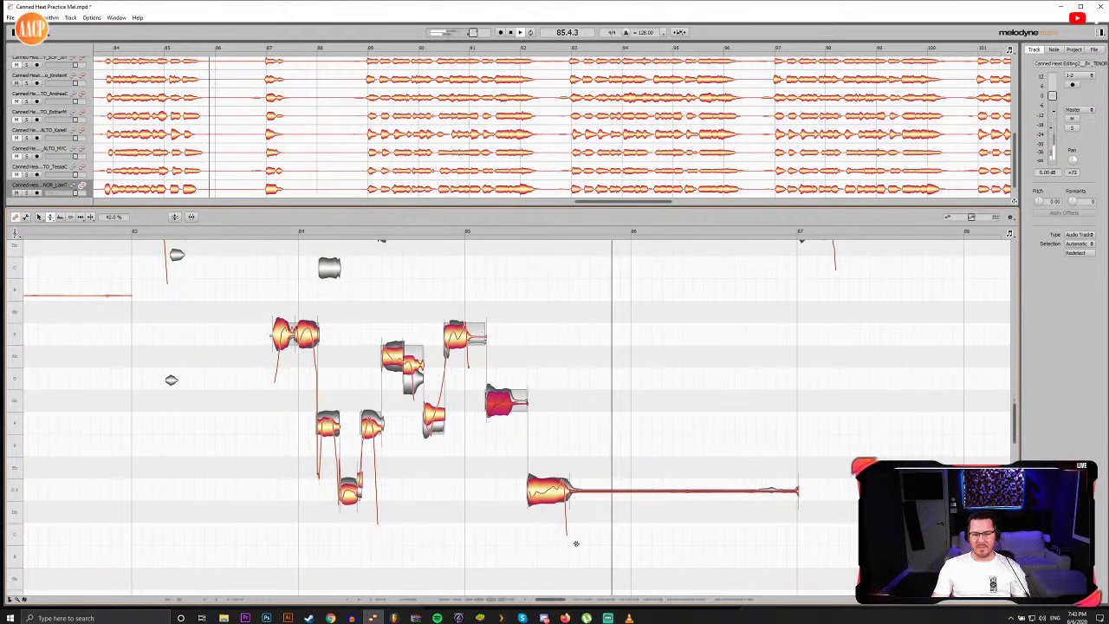
# Step: Align the note at the start of bar 87 with the reference and separate its tail
pyautogui.moveTo(560, 599); pyautogui.dragTo(581, 601)
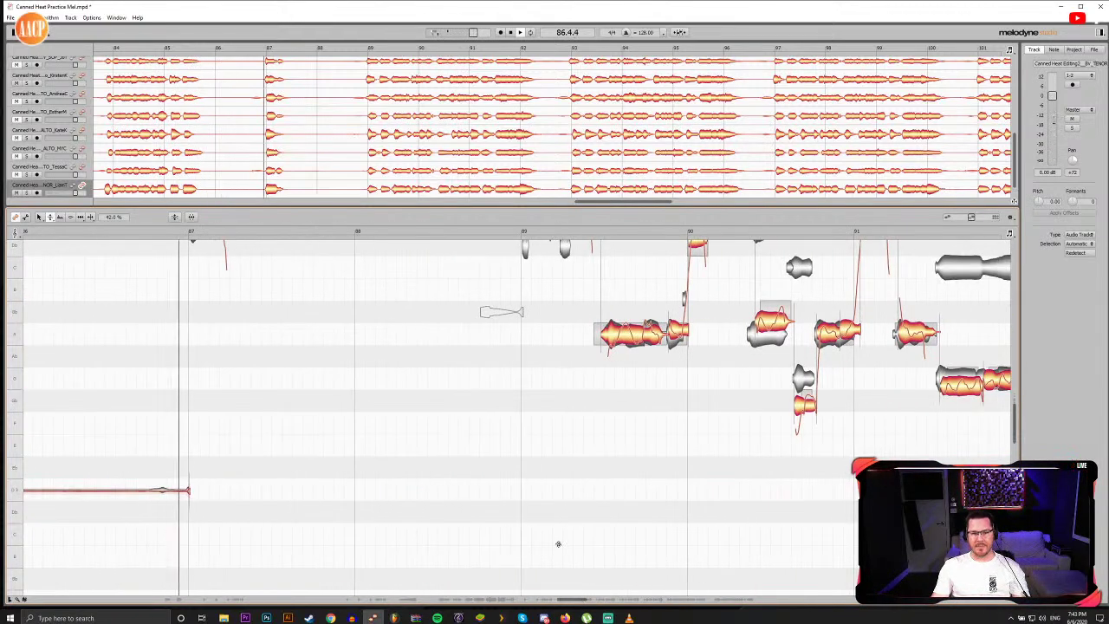
pyautogui.scroll(4, 554, 511)
pyautogui.press('F5')
pyautogui.doubleClick(227, 328)
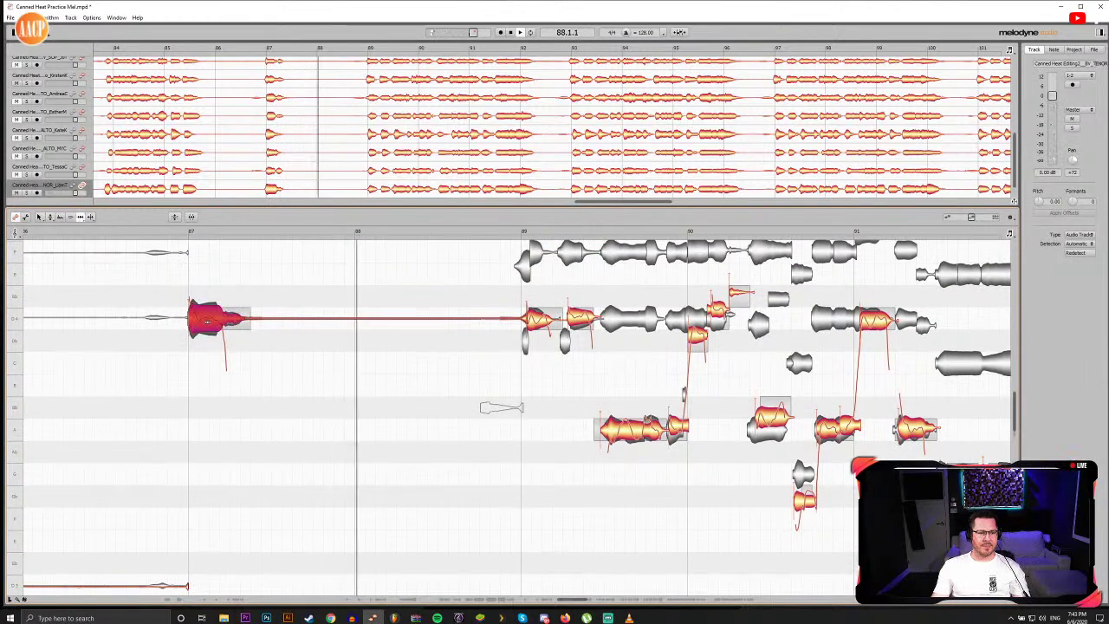
pyautogui.moveTo(229, 350); pyautogui.dragTo(225, 350)
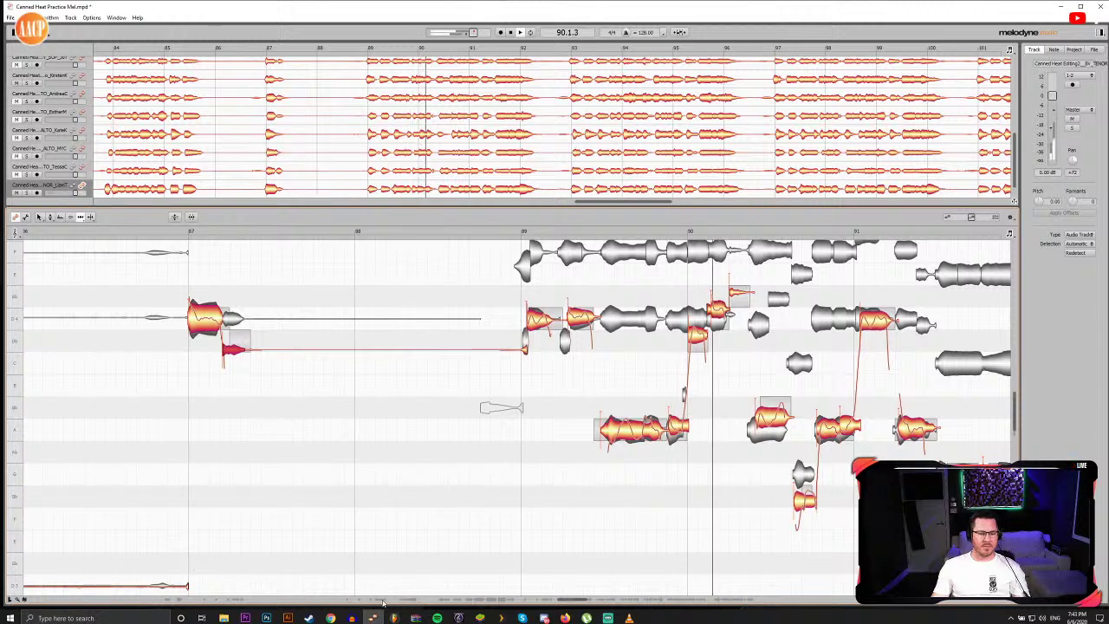
# Step: Shift the first note of bar 89 slightly earlier to match the reference and play from bar 89
pyautogui.moveTo(569, 601); pyautogui.dragTo(581, 602)
pyautogui.scroll(3, 556, 538)
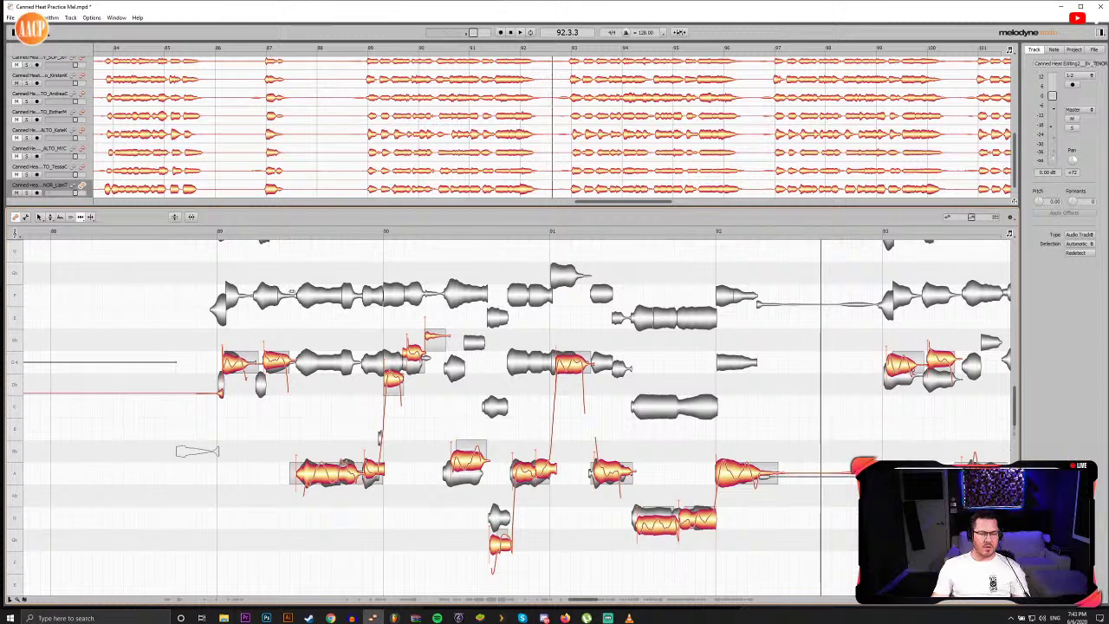
pyautogui.click(222, 229)
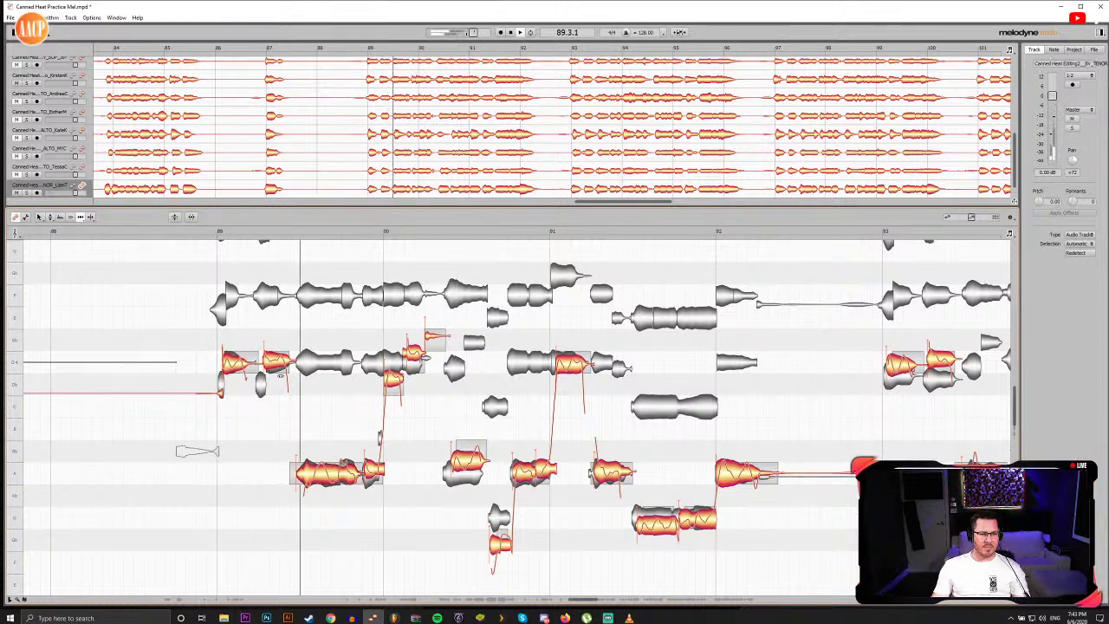
pyautogui.click(211, 232)
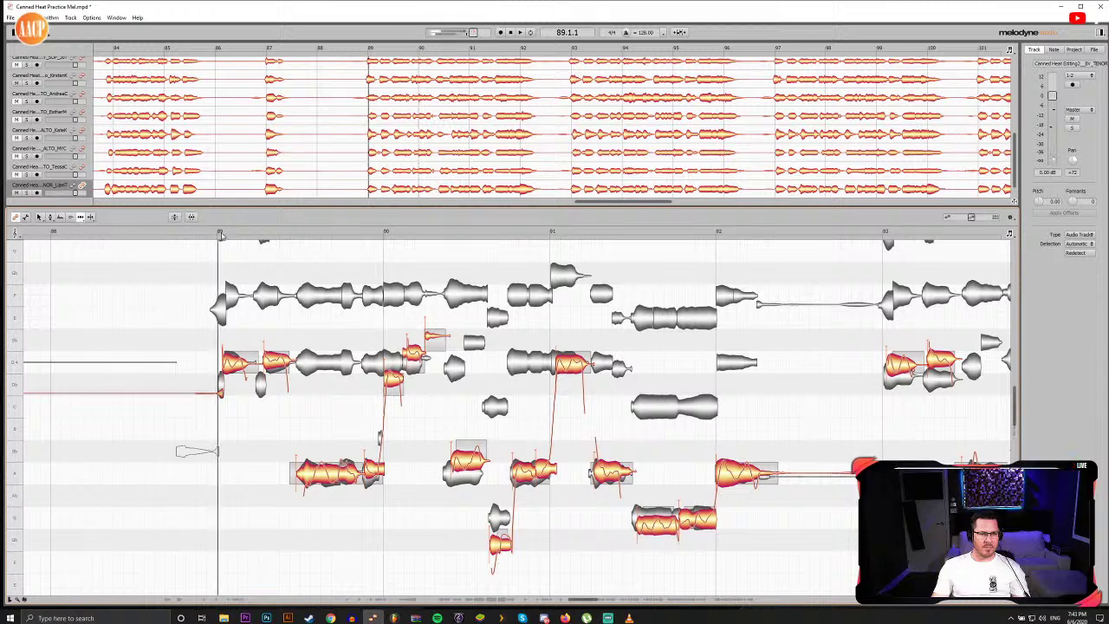
pyautogui.moveTo(222, 394); pyautogui.dragTo(219, 394)
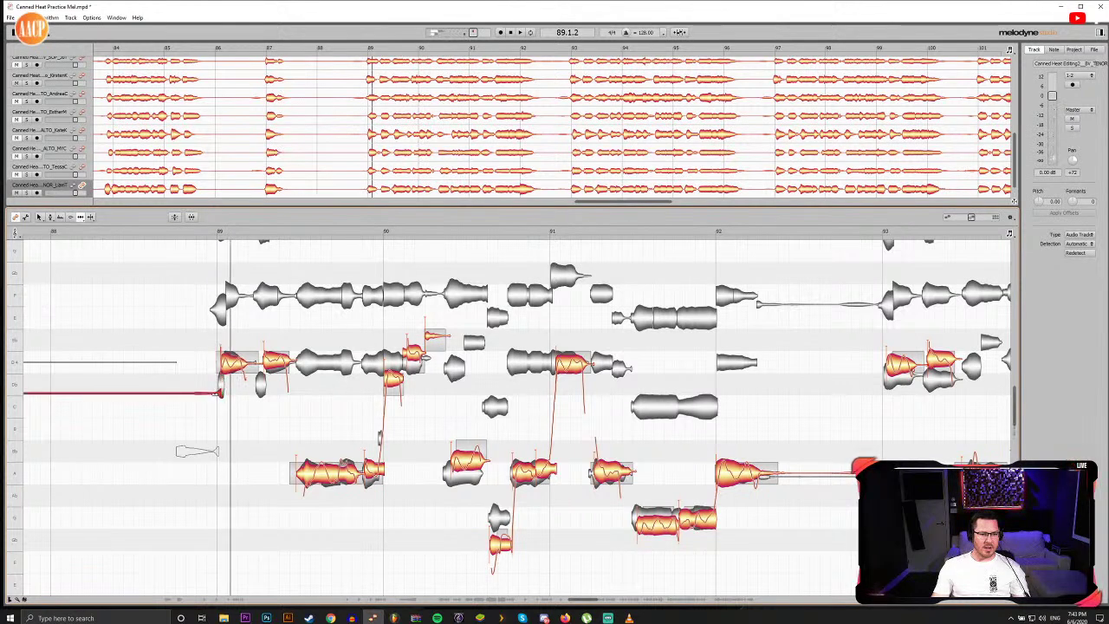
pyautogui.doubleClick(211, 232)
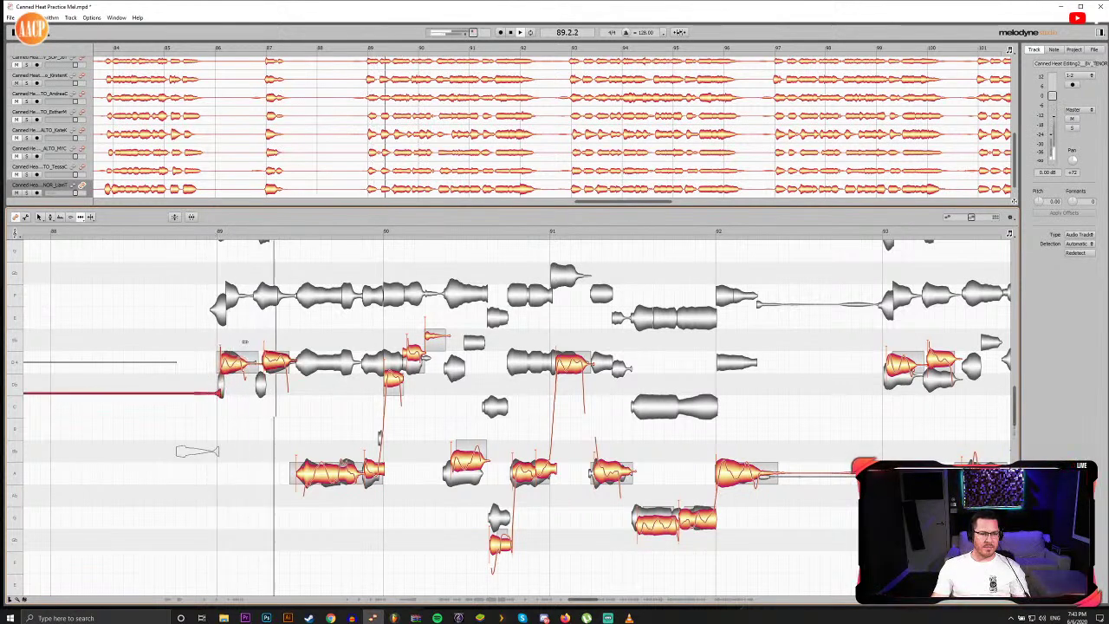
# Step: Move the starts of bar 89's second note, the last note before bar 90 and the note mid-bar 90 earlier, playing each change
pyautogui.click(262, 357)
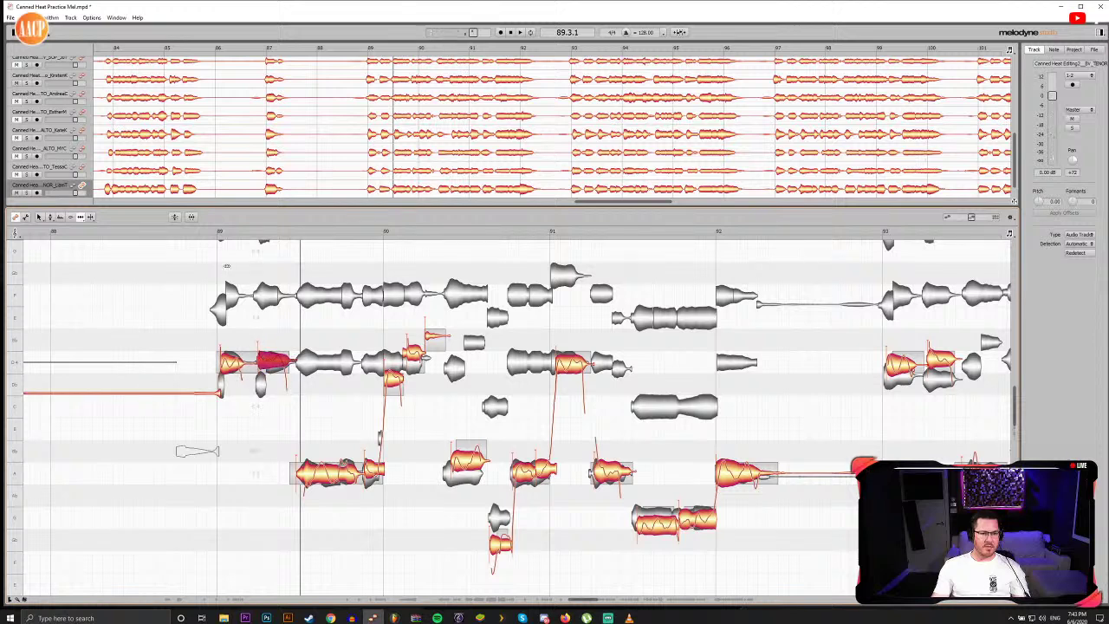
pyautogui.click(215, 233)
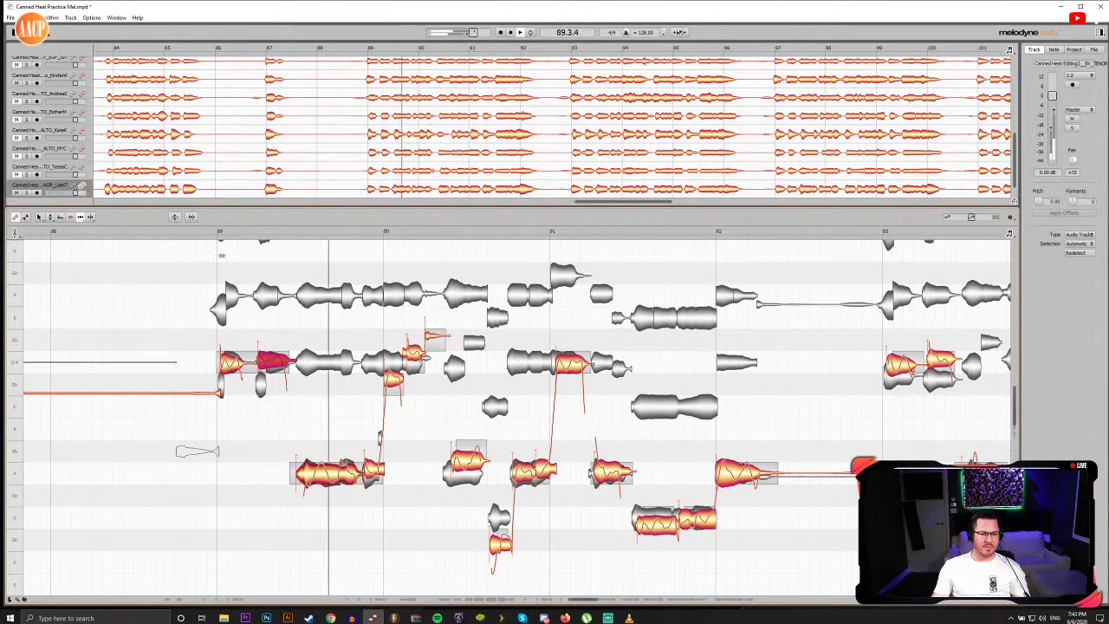
pyautogui.click(372, 470)
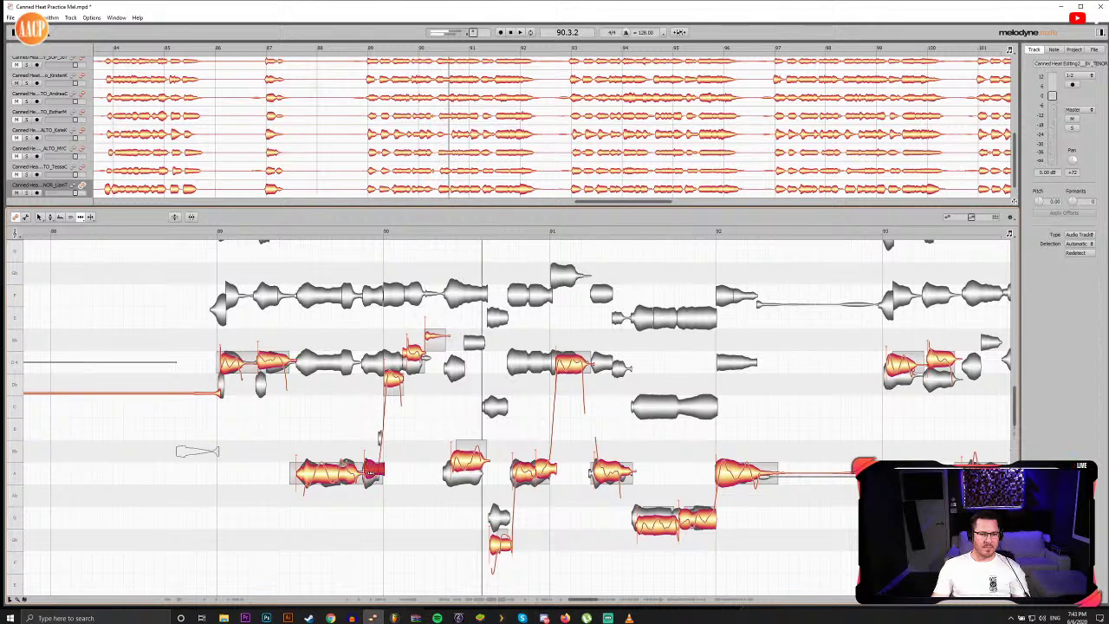
pyautogui.click(256, 233)
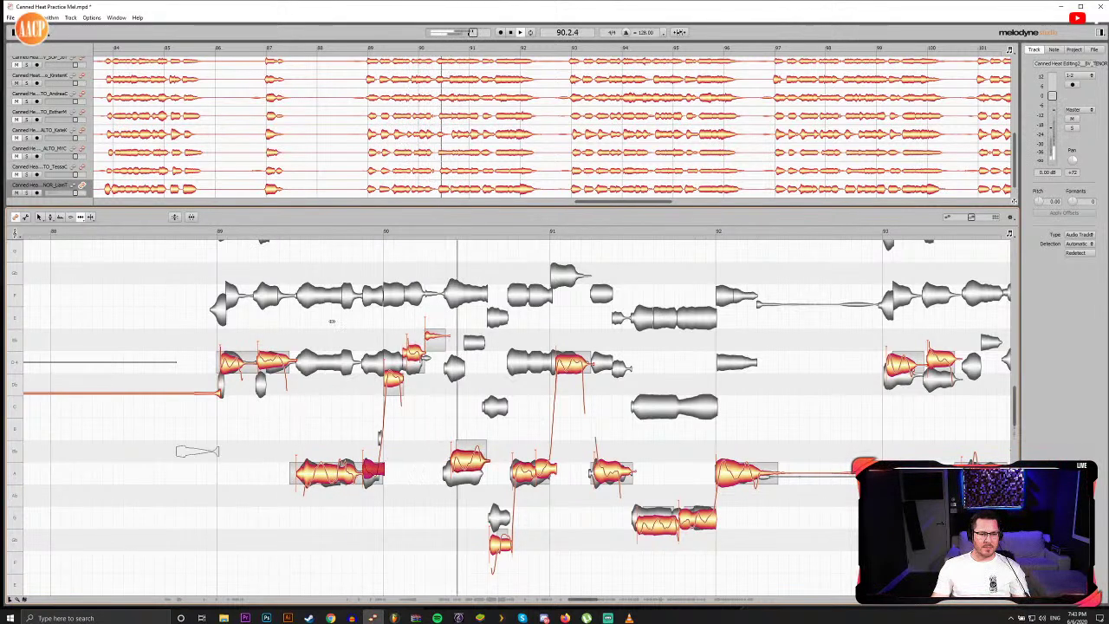
pyautogui.click(452, 463)
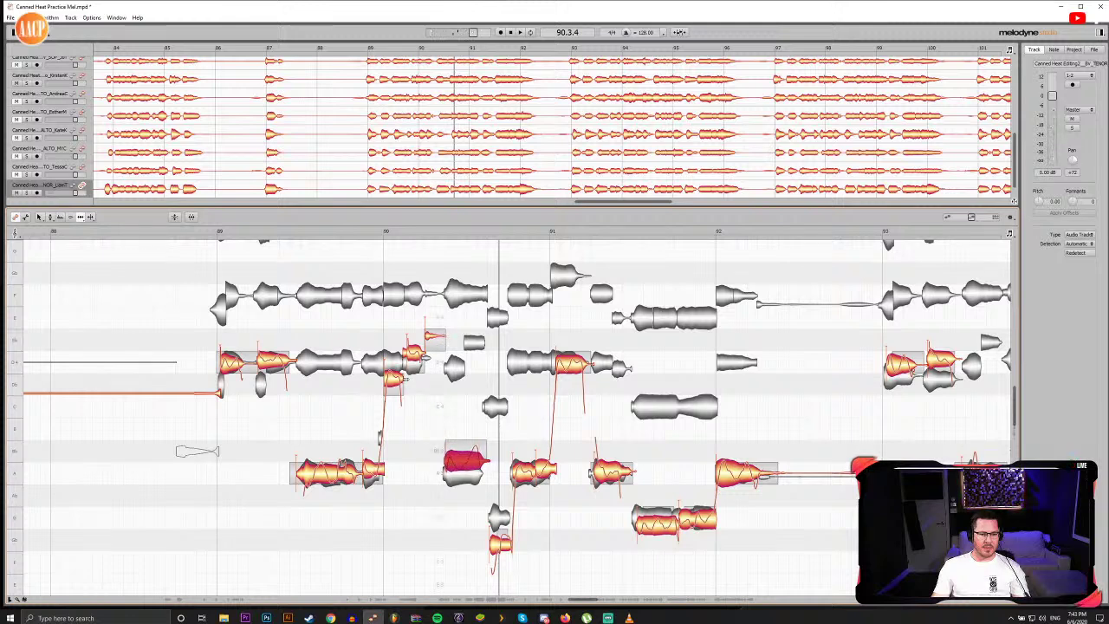
pyautogui.click(326, 228)
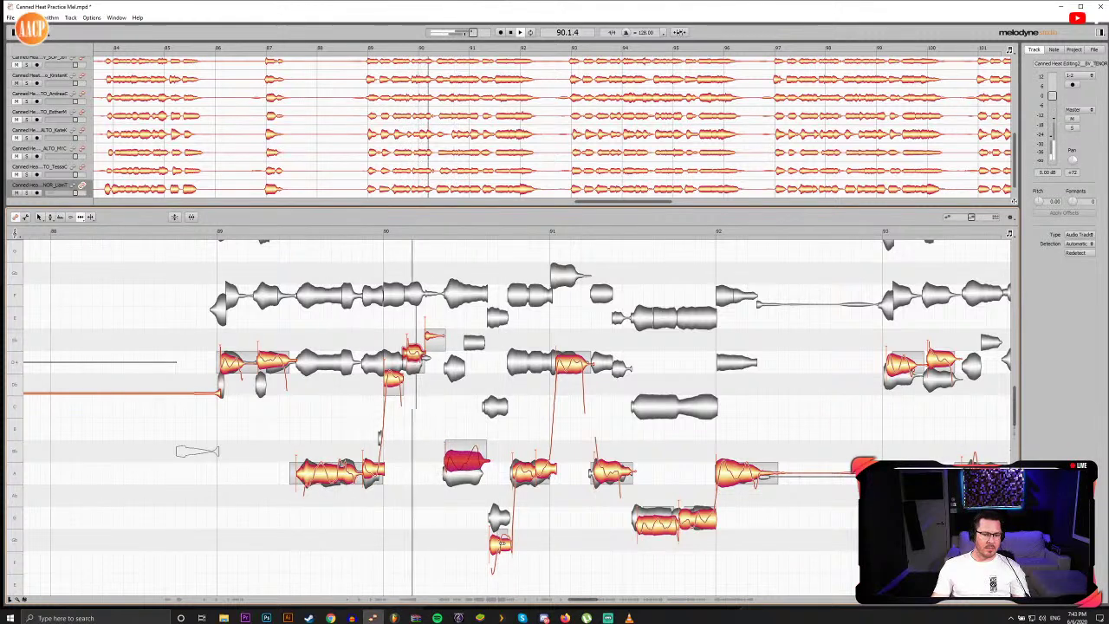
# Step: Align the timing of the notes from late bar 90 into the first half of bar 91 with the reference
pyautogui.click(501, 541)
pyautogui.click(522, 472)
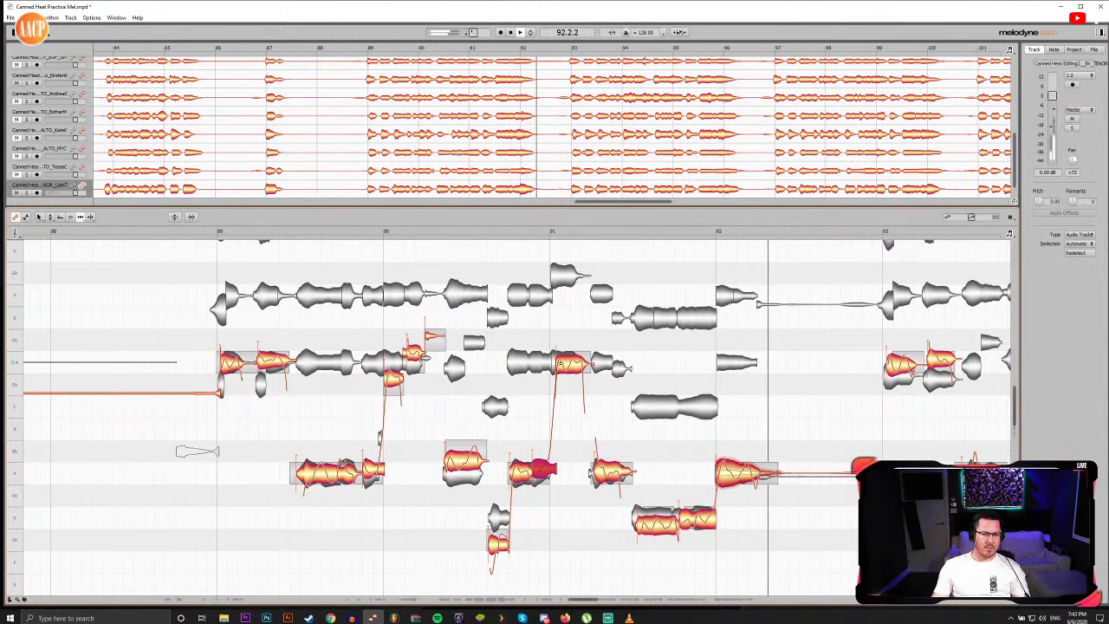
pyautogui.click(555, 365)
pyautogui.click(600, 468)
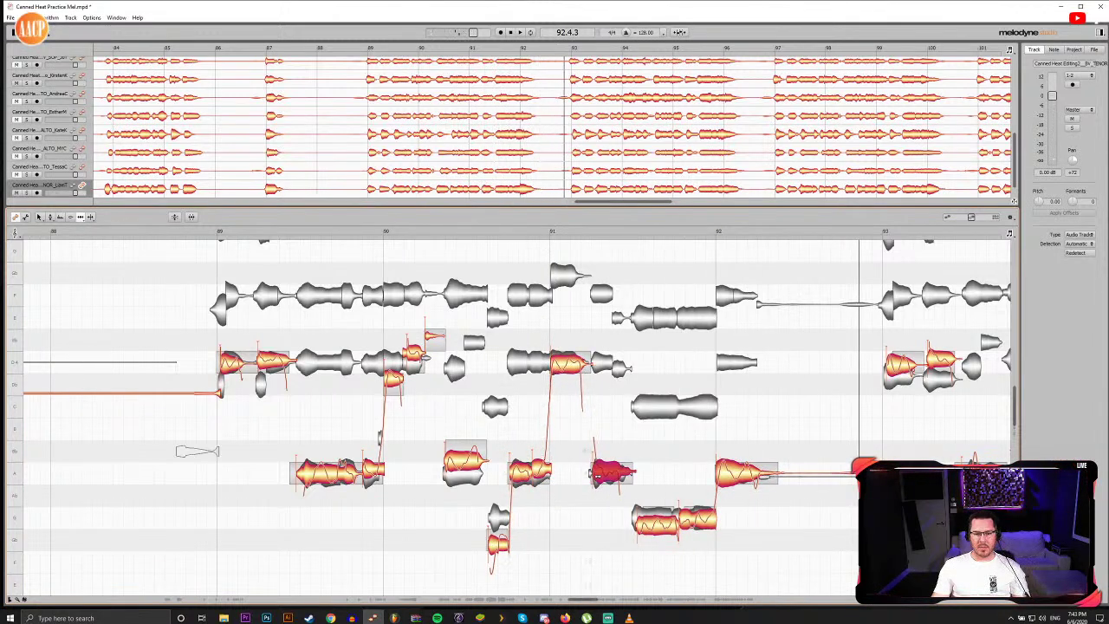
# Step: Align the two low notes before bar 92 and the note at bar 92 with the reference, and play from bar 89
pyautogui.click(637, 519)
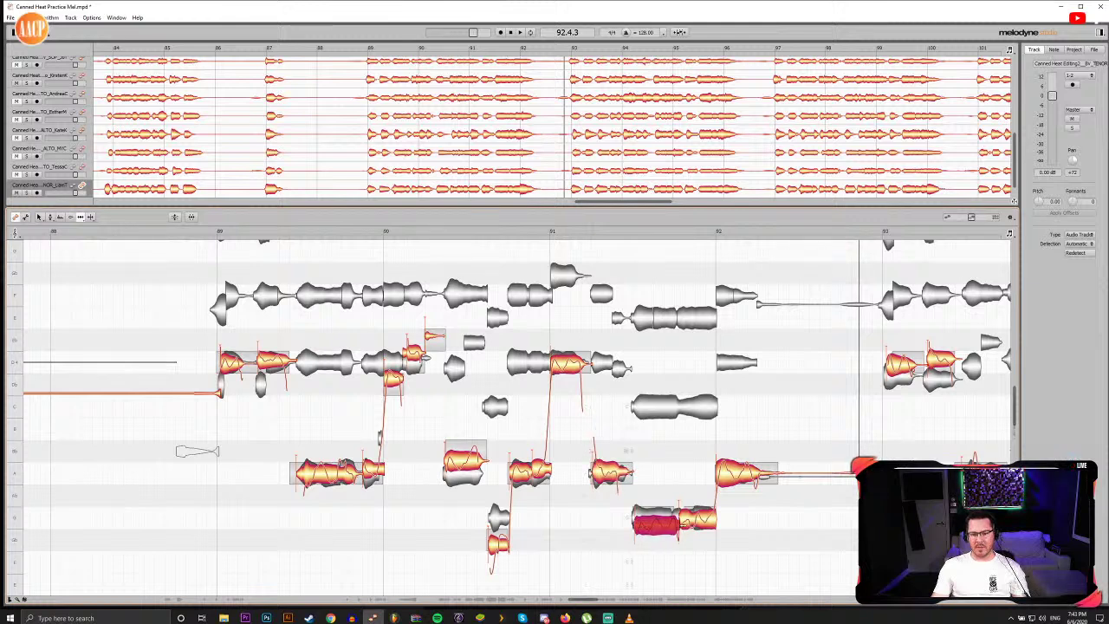
pyautogui.doubleClick(682, 524)
pyautogui.click(728, 475)
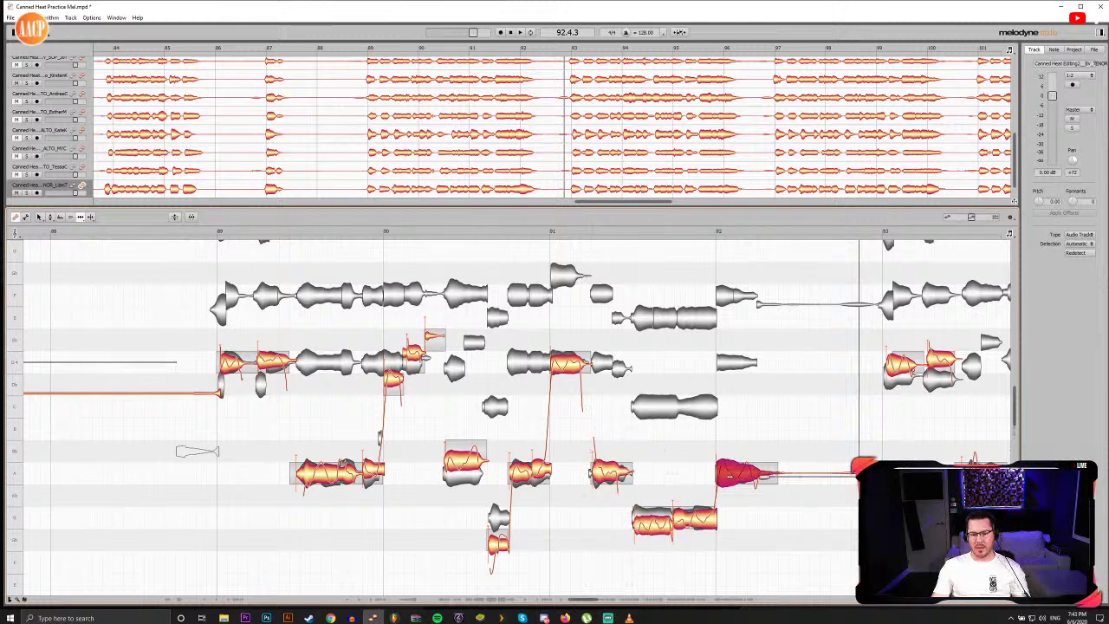
pyautogui.click(212, 234)
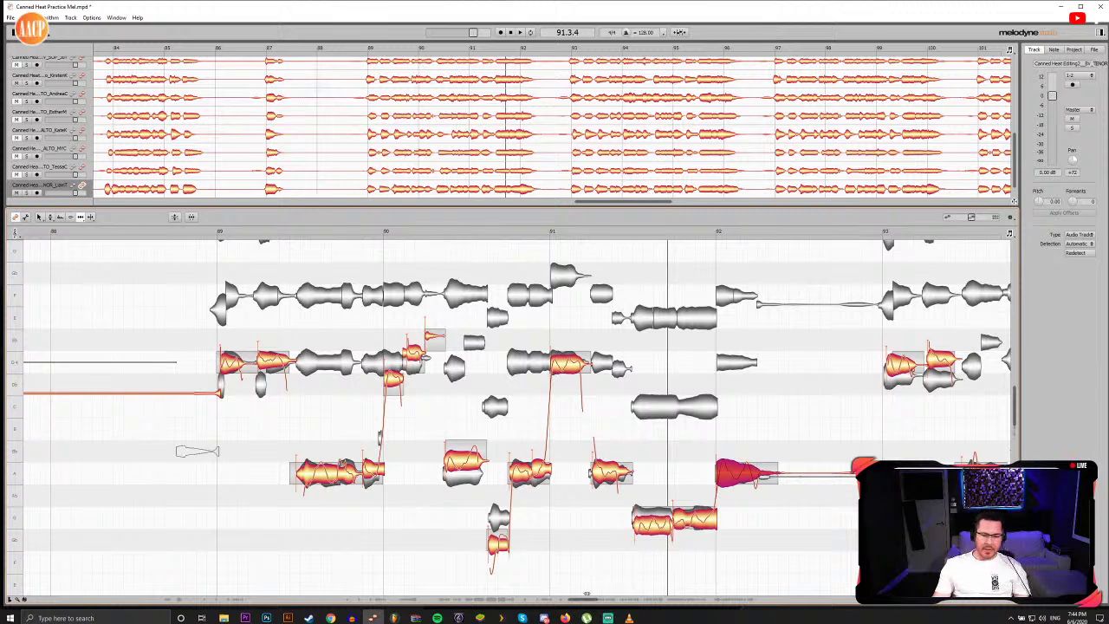
# Step: Play the edited tenor part from bar 83, and again from just before bar 75 through bar 79
pyautogui.moveTo(581, 600); pyautogui.dragTo(545, 603)
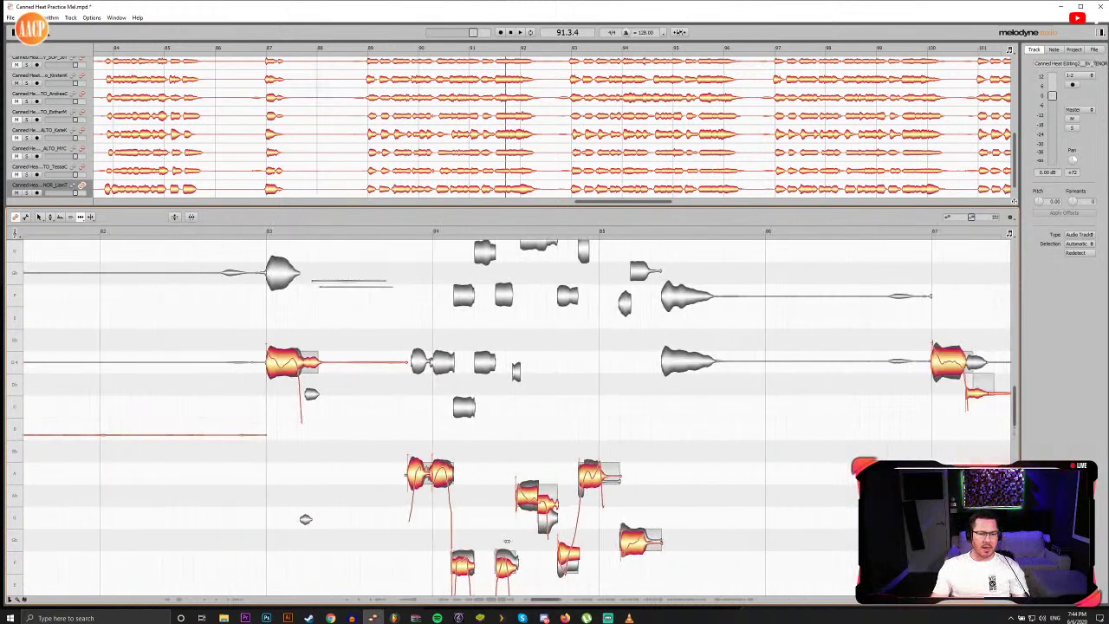
pyautogui.click(261, 233)
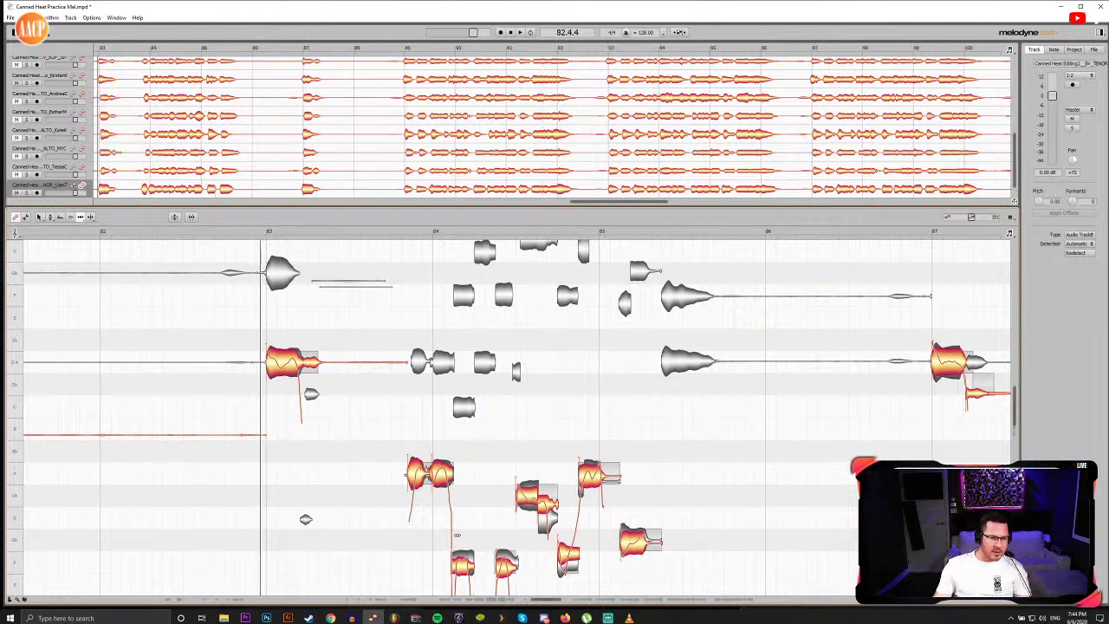
pyautogui.press('space')
pyautogui.press('space')
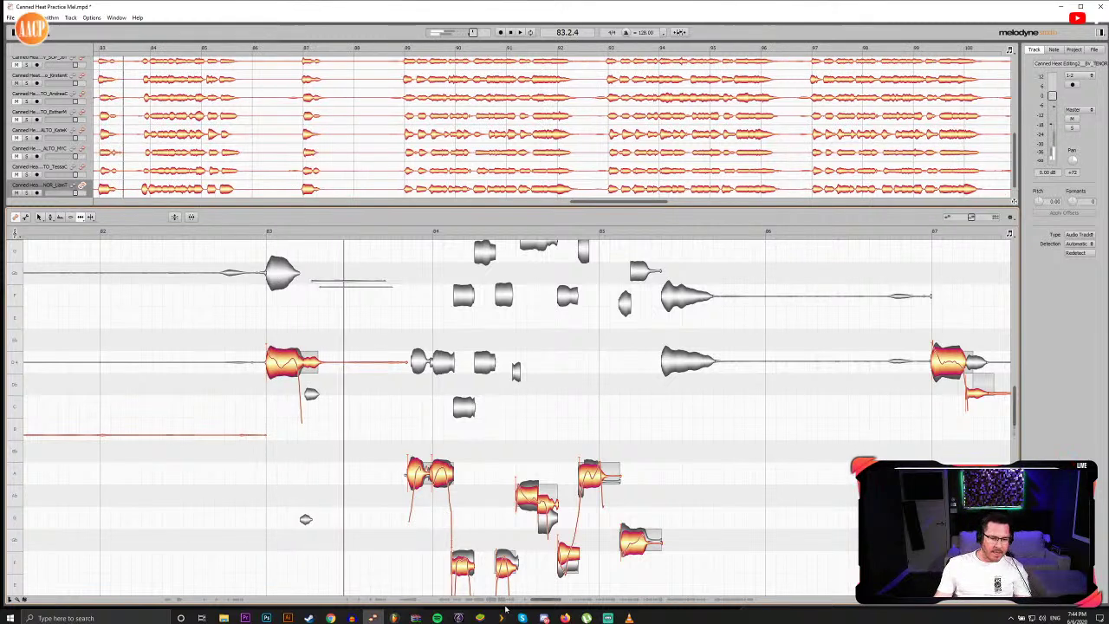
pyautogui.moveTo(545, 599); pyautogui.dragTo(501, 597)
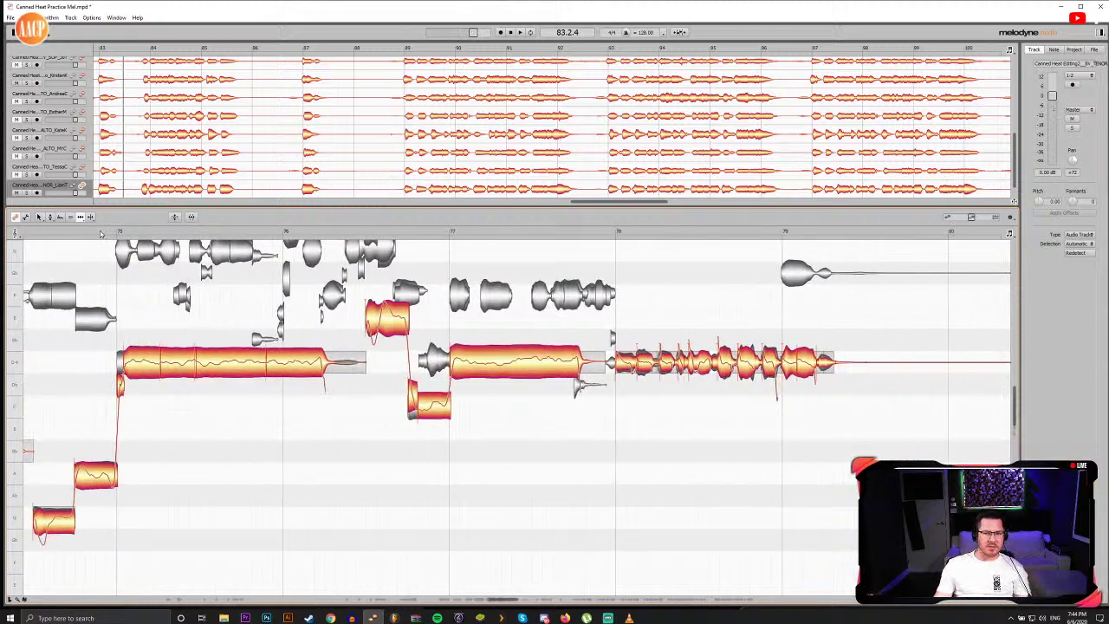
pyautogui.doubleClick(99, 233)
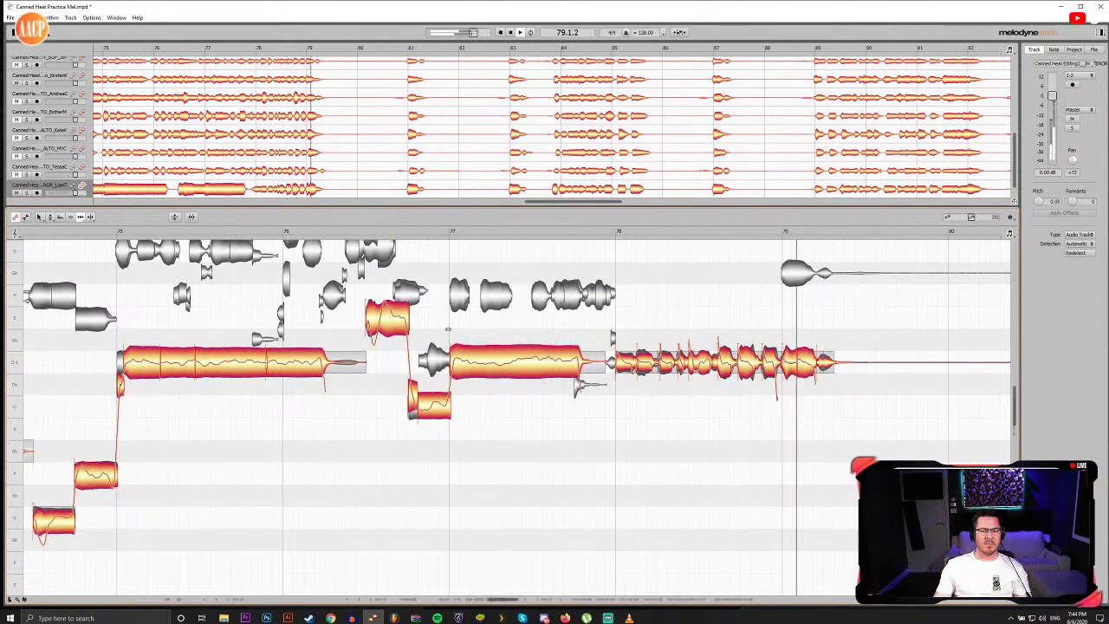
pyautogui.press('space')
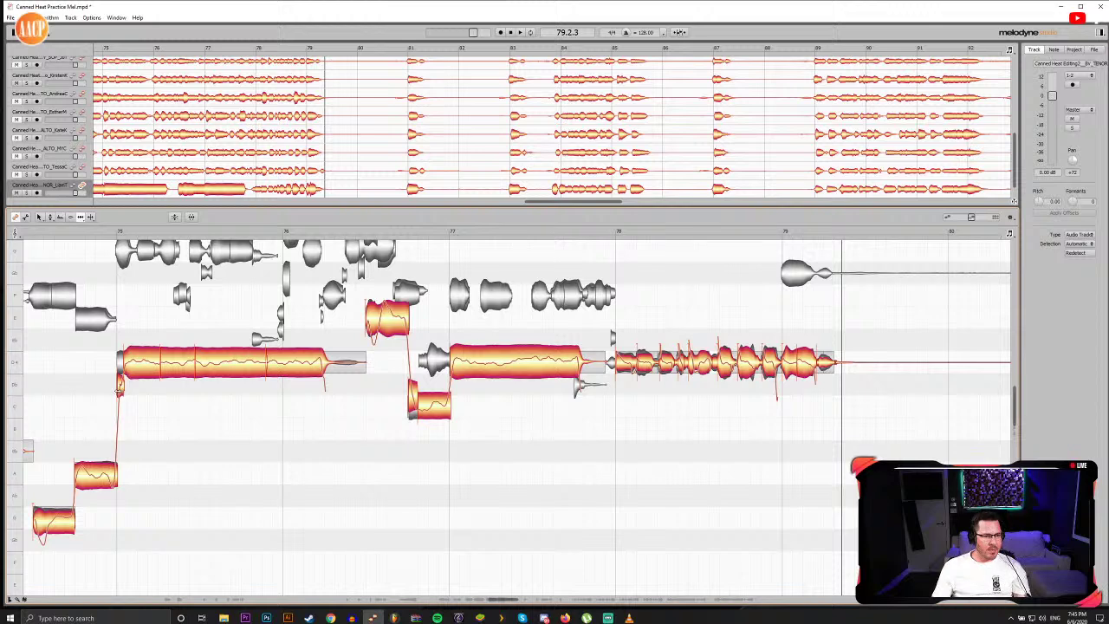
# Step: Try moving the end of the note just before bar 75 earlier, playing the transition into bar 75
pyautogui.click(95, 475)
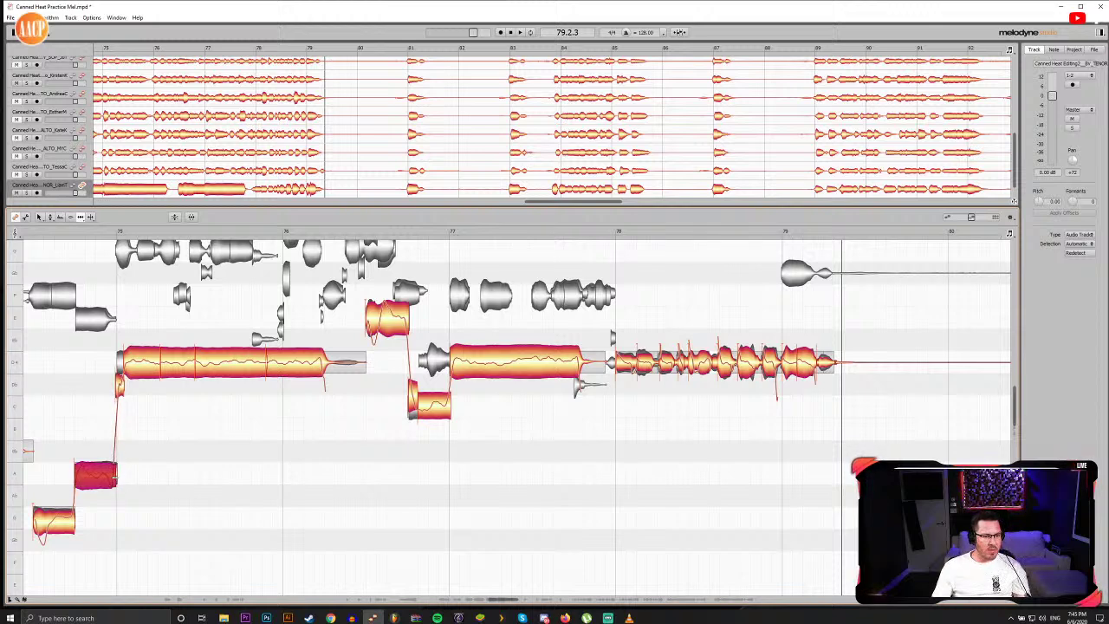
pyautogui.click(77, 232)
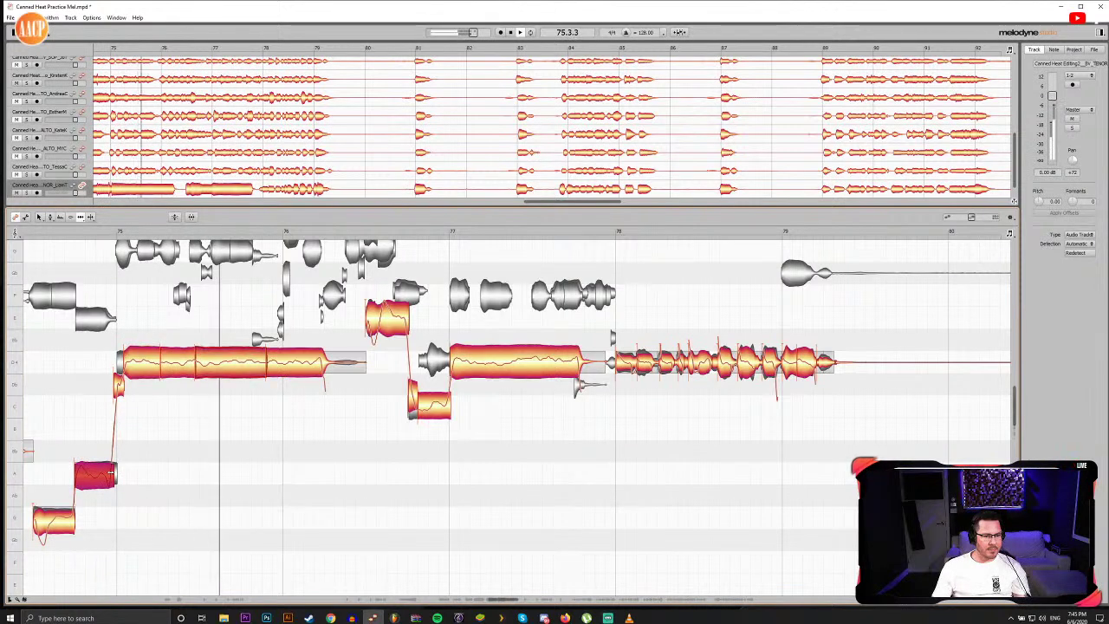
pyautogui.click(70, 233)
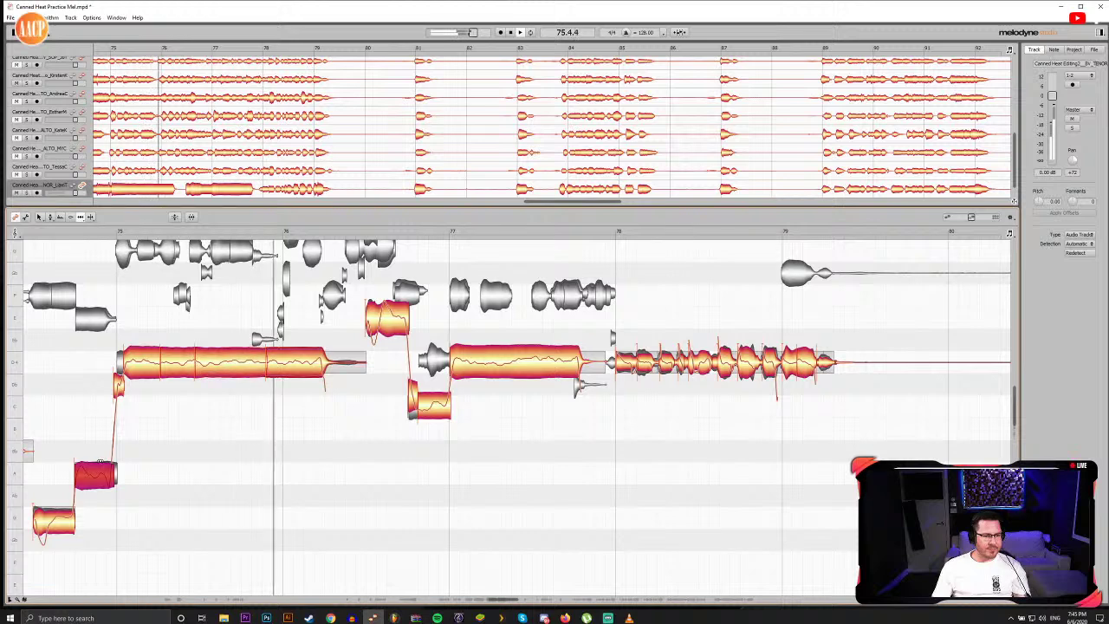
pyautogui.click(86, 232)
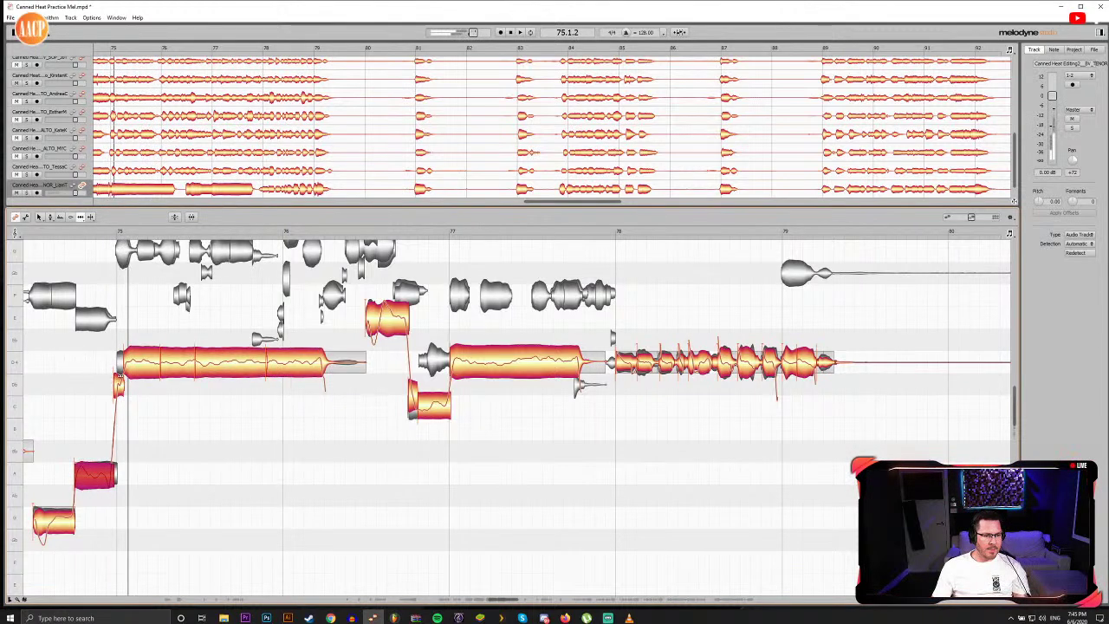
# Step: Move the boundaries of the short note at the start of bar 75 later and play the transition
pyautogui.moveTo(116, 377); pyautogui.dragTo(133, 371)
pyautogui.click(129, 372)
pyautogui.doubleClick(98, 234)
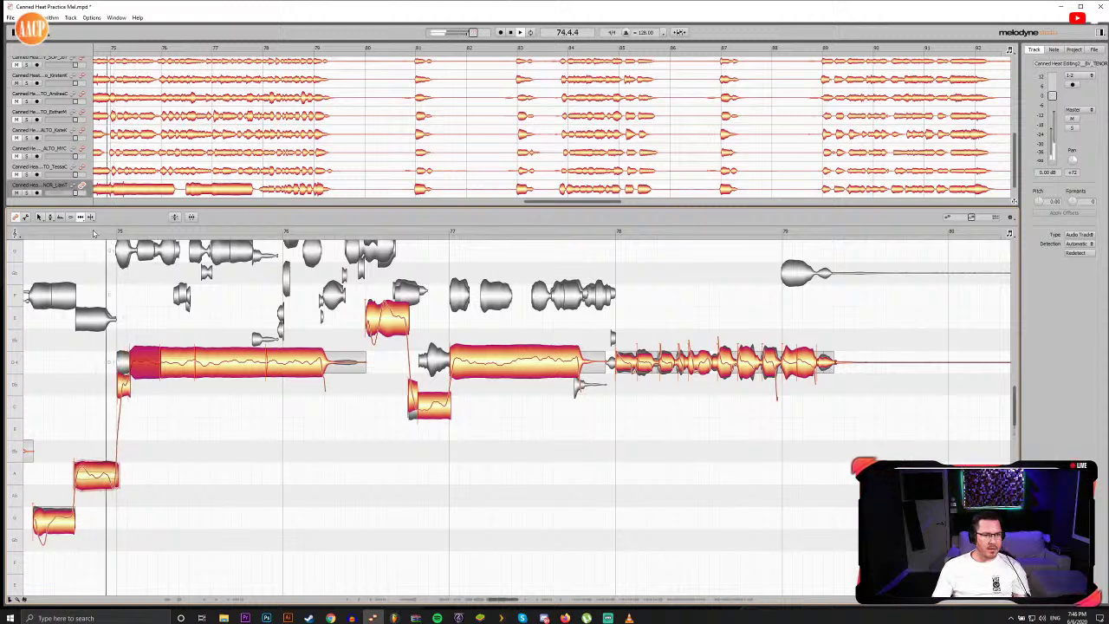
# Step: Move the start of the long note in bar 75 earlier, and play the transition from just before bar 75
pyautogui.moveTo(136, 358); pyautogui.dragTo(129, 361)
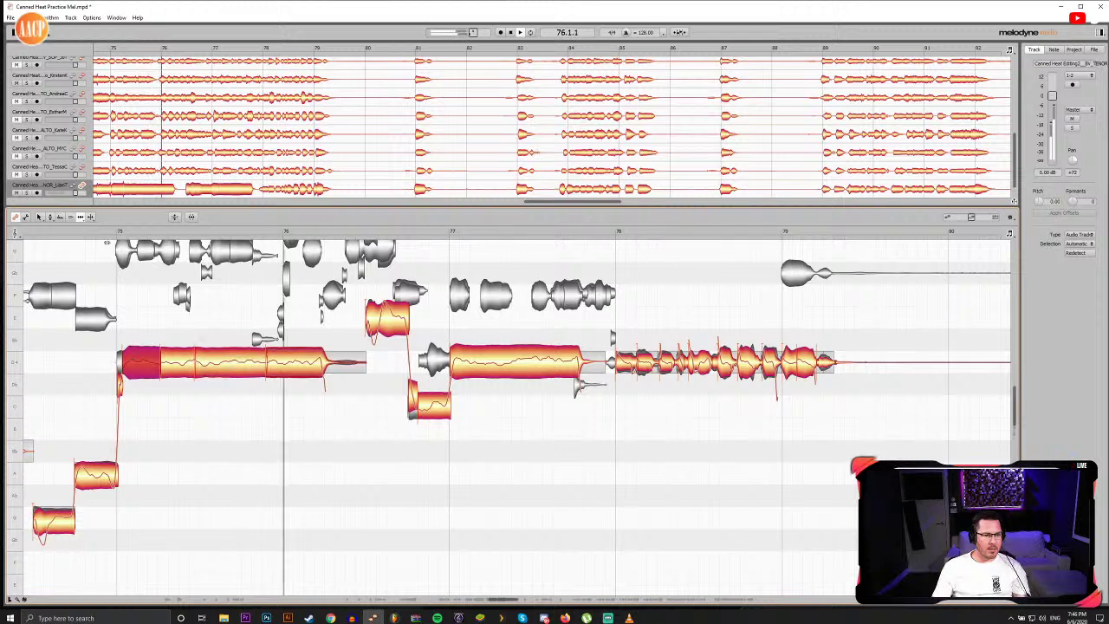
pyautogui.press('space')
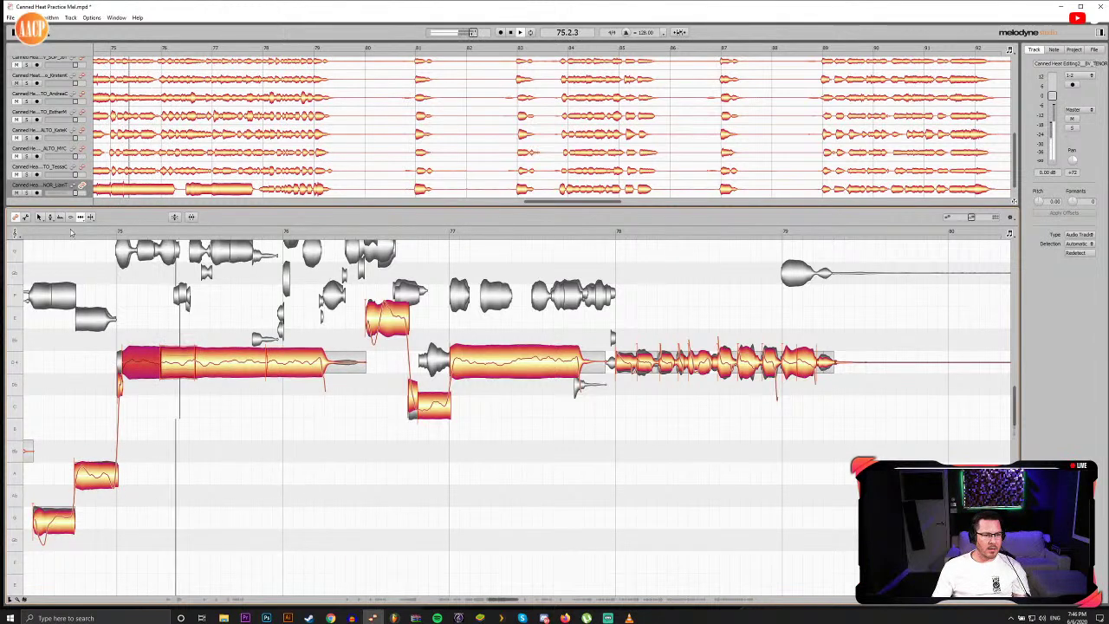
pyautogui.doubleClick(66, 233)
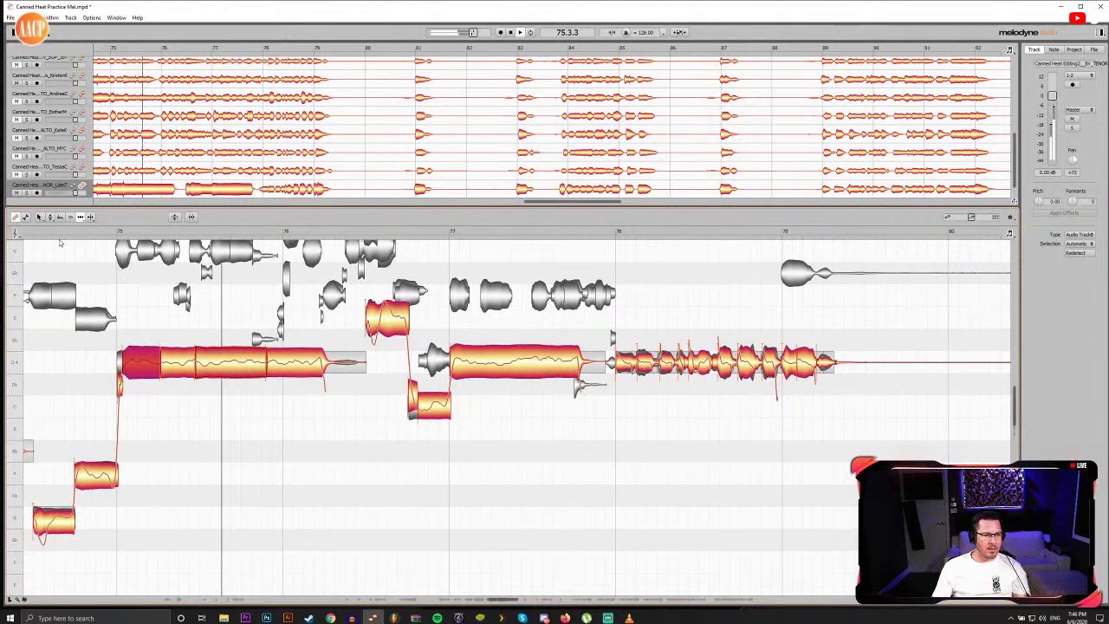
pyautogui.press('space')
pyautogui.click(41, 233)
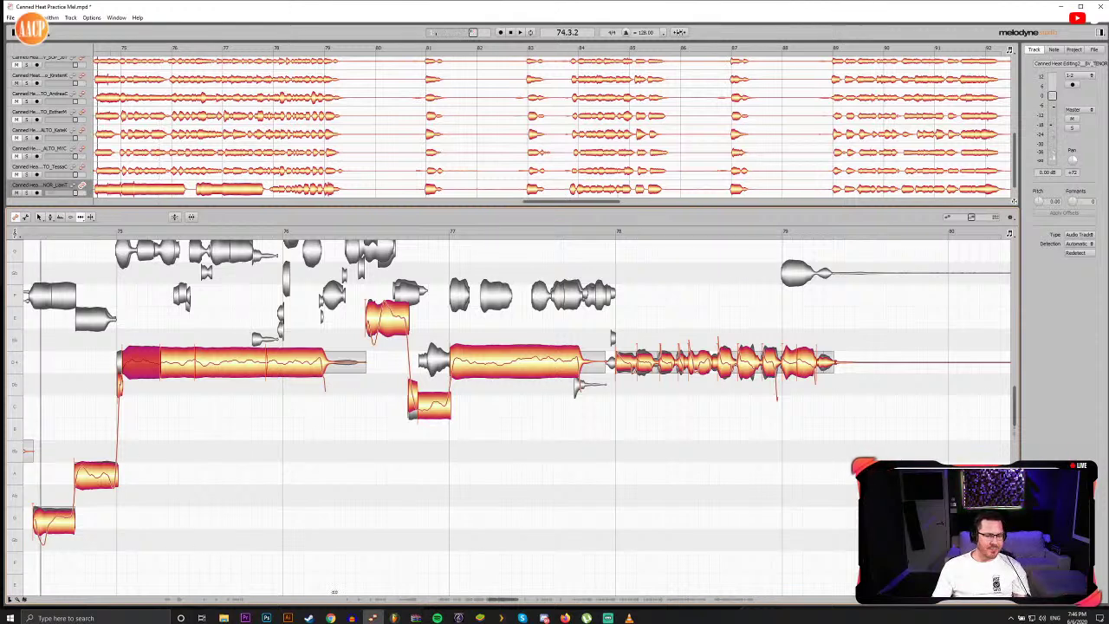
# Step: Lengthen the amplitude transition from the low note just before bar 75 into bar 75, and play it
pyautogui.moveTo(506, 600); pyautogui.dragTo(500, 599)
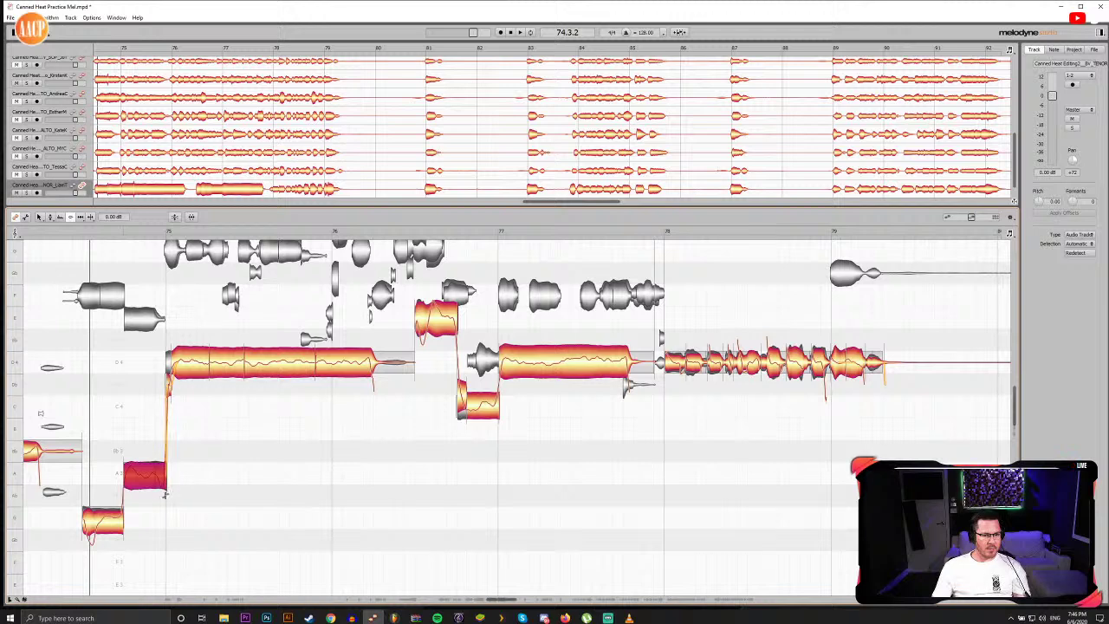
pyautogui.press('space')
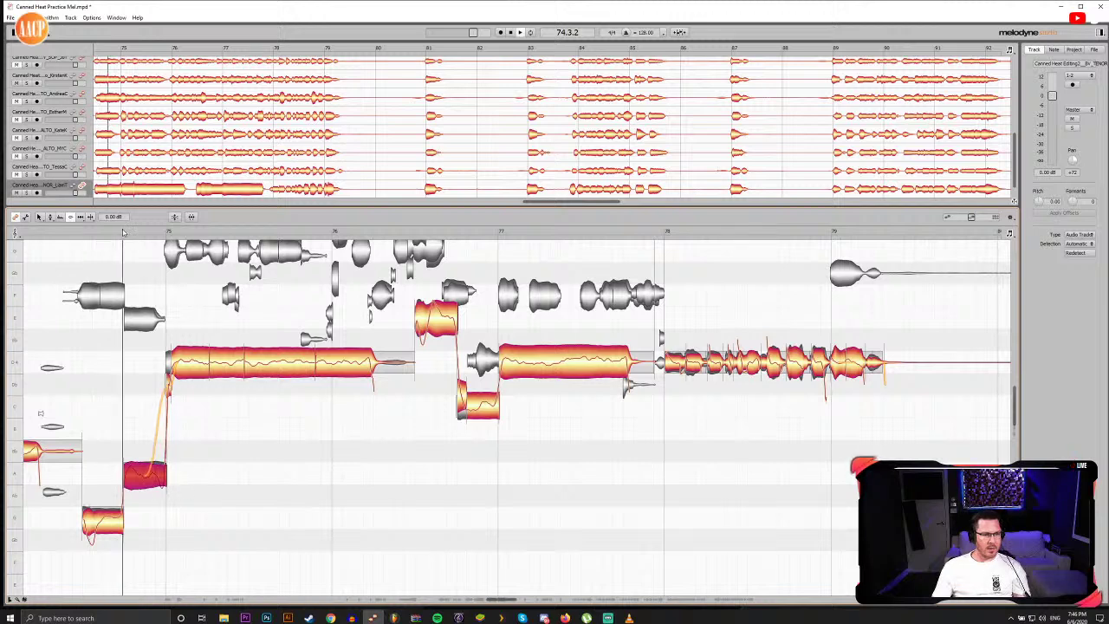
pyautogui.doubleClick(120, 233)
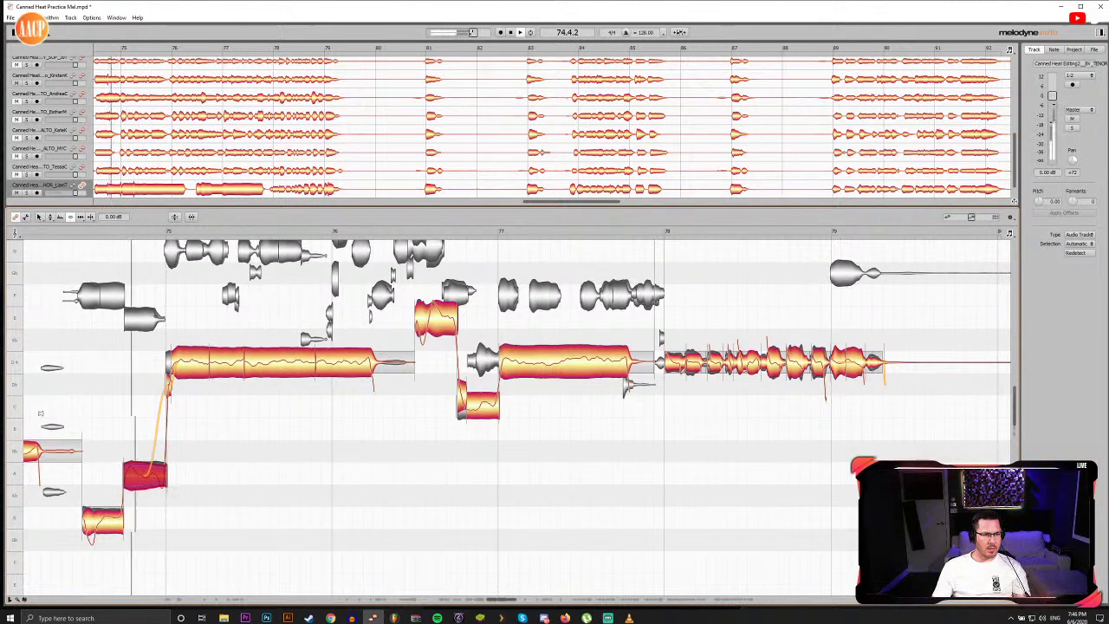
# Step: Move the starts of the short note at bar 75 and the long note following it slightly earlier, playing the transition
pyautogui.click(81, 217)
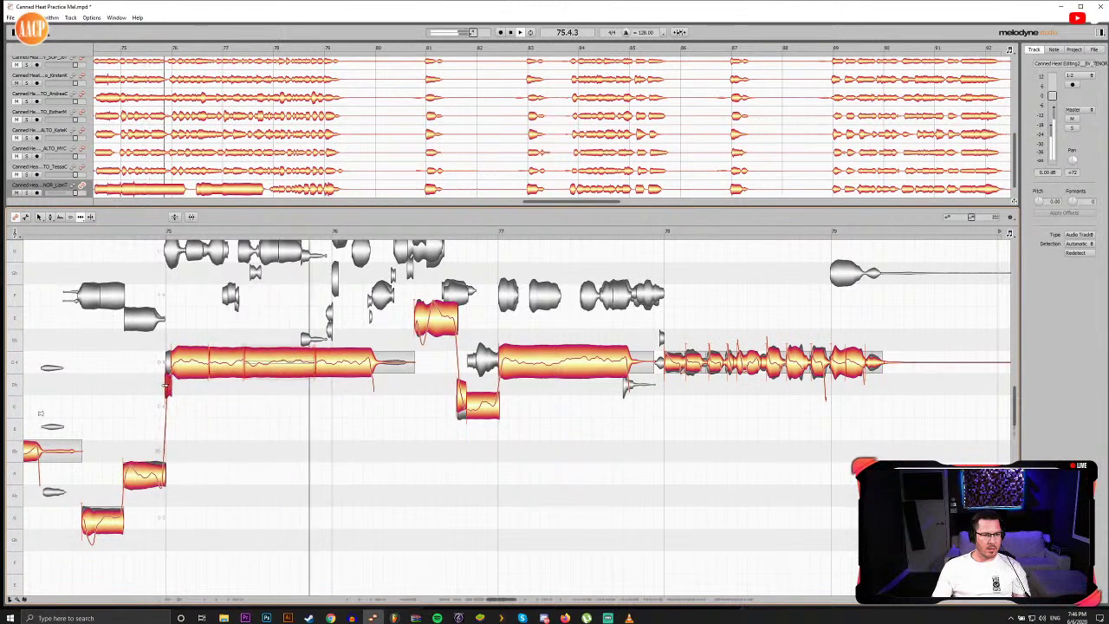
pyautogui.click(137, 231)
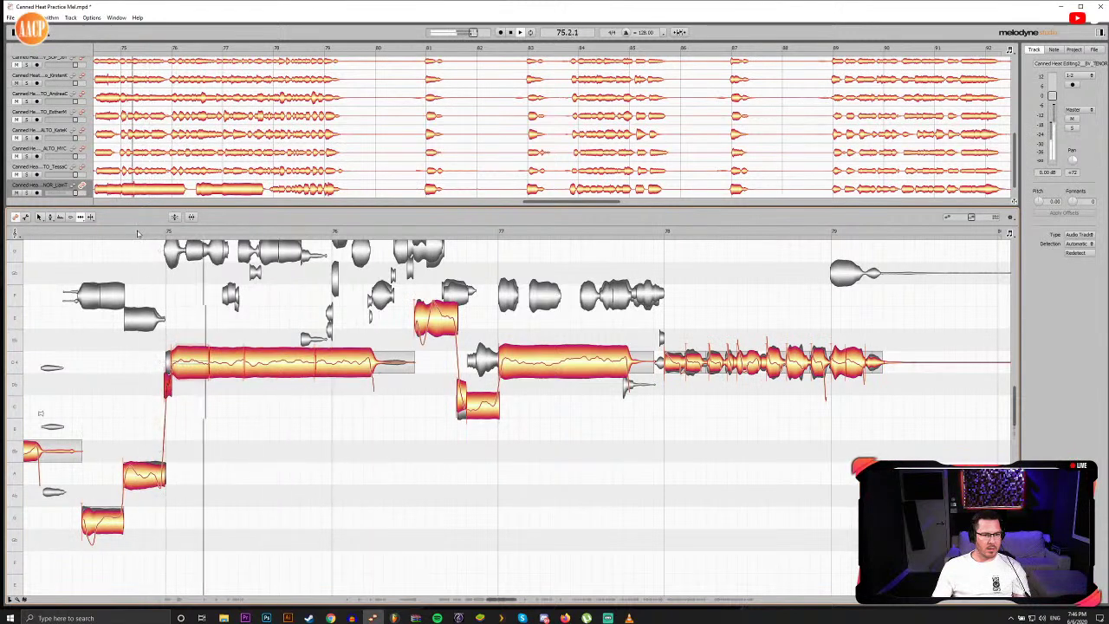
pyautogui.click(119, 232)
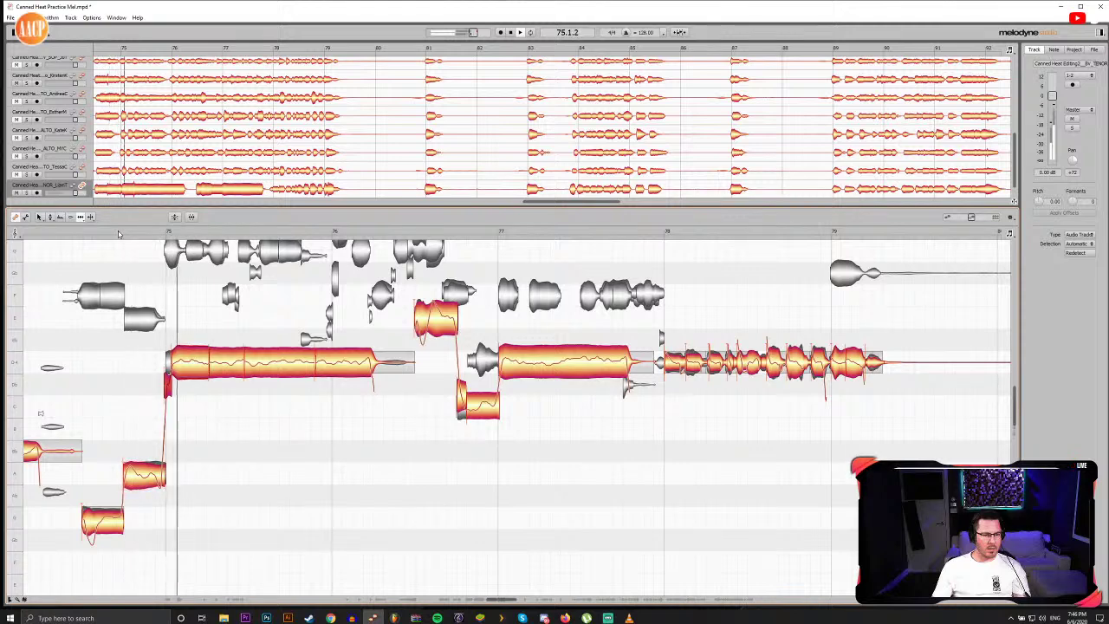
pyautogui.click(173, 361)
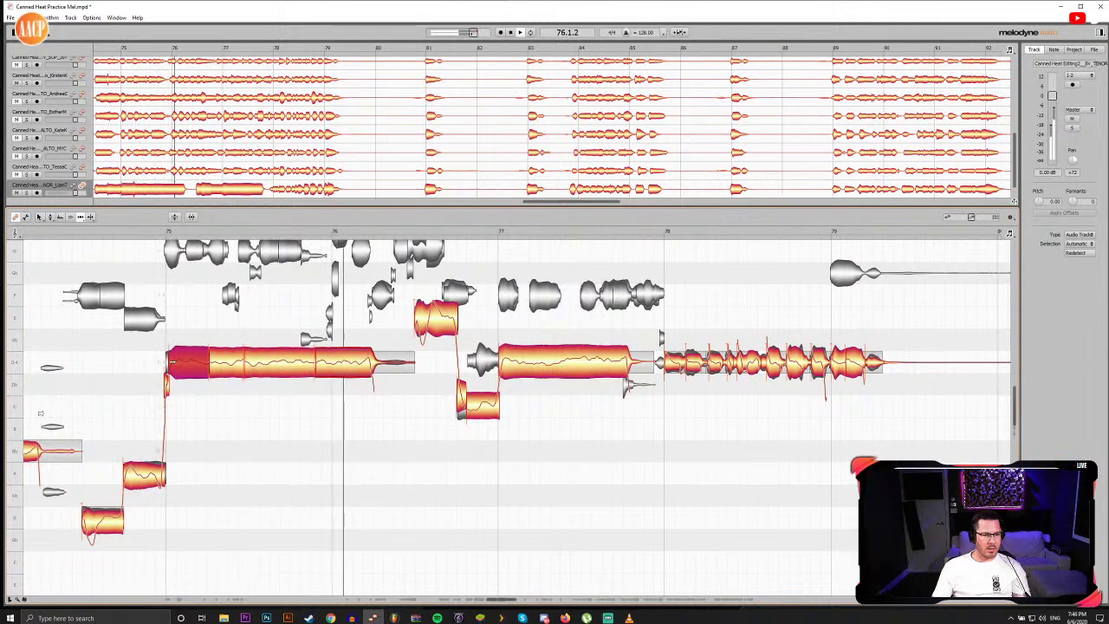
pyautogui.click(121, 233)
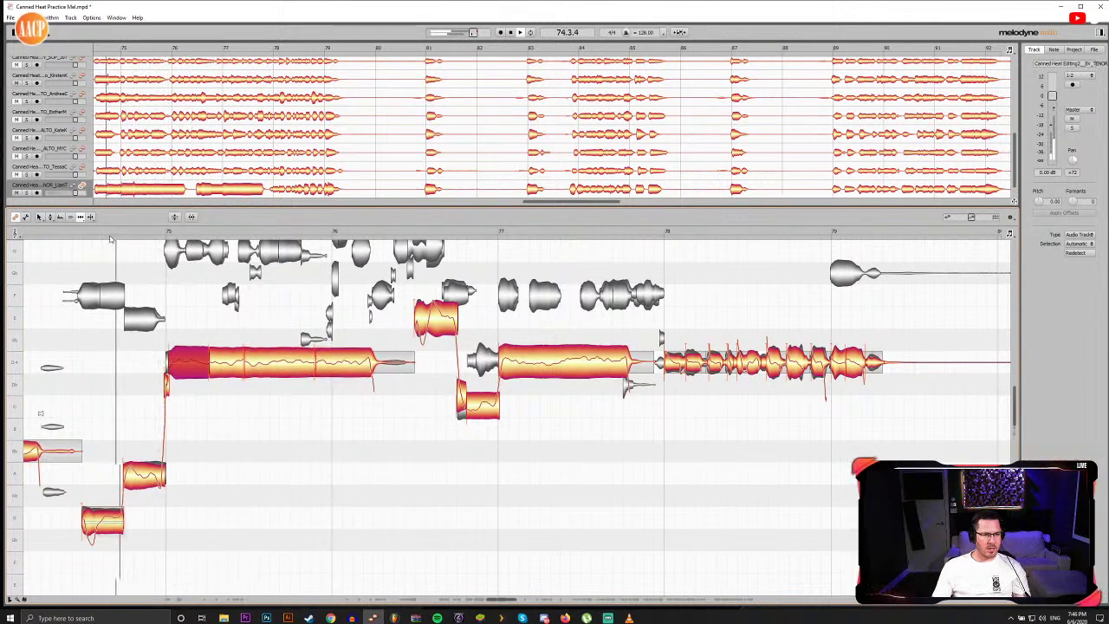
# Step: Check the pitch of the low note just before bar 75, and play the transition into bar 75
pyautogui.press('F2')
pyautogui.click(160, 429)
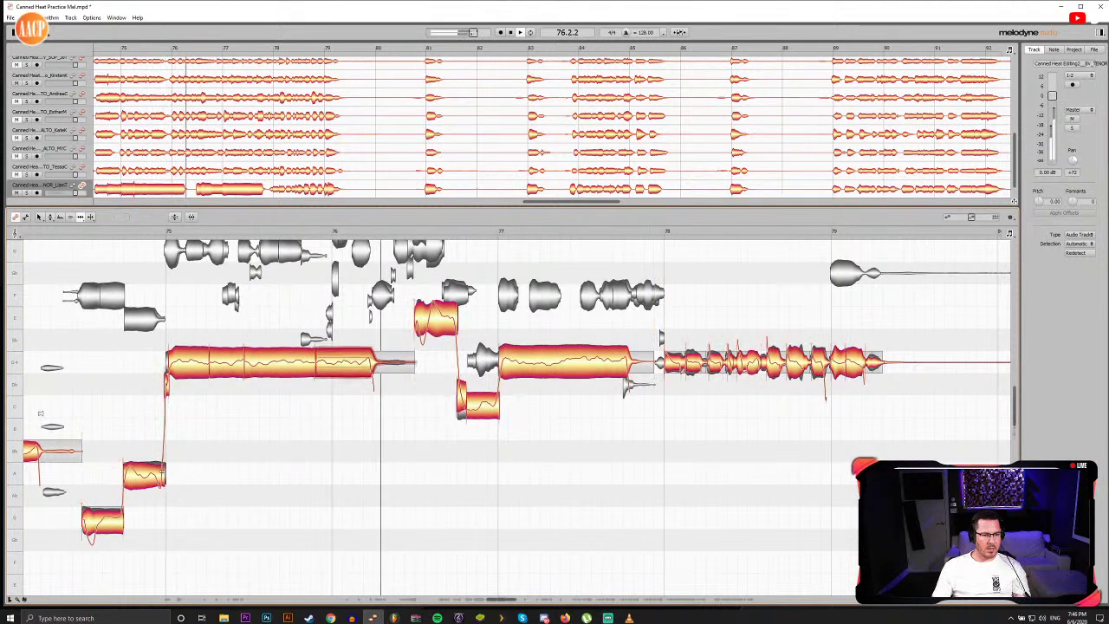
pyautogui.press('F2')
pyautogui.click(162, 472)
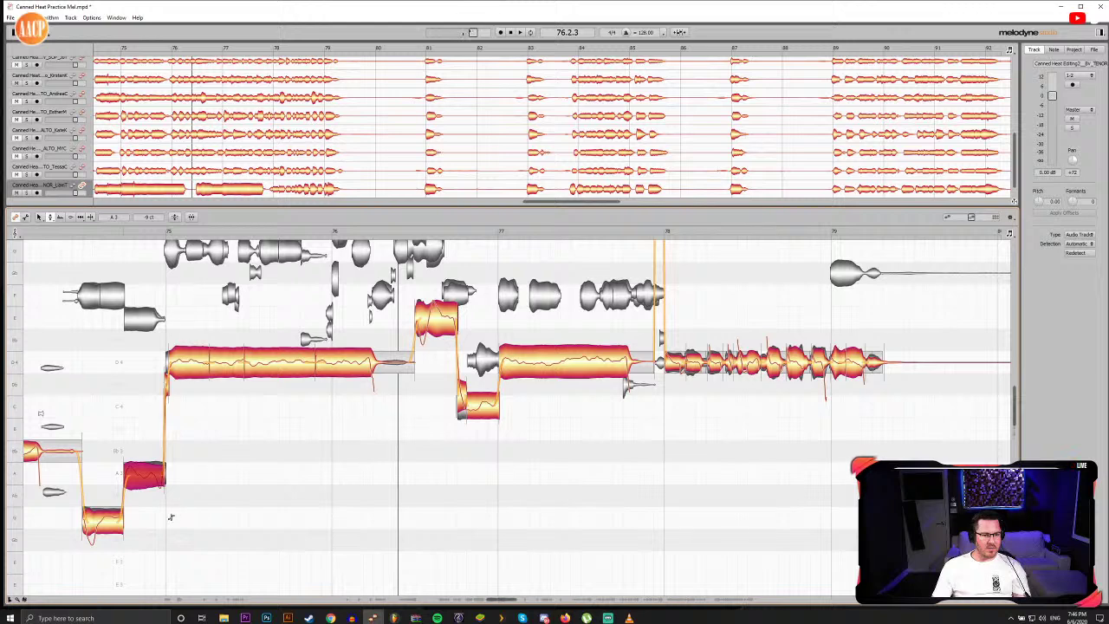
pyautogui.doubleClick(115, 237)
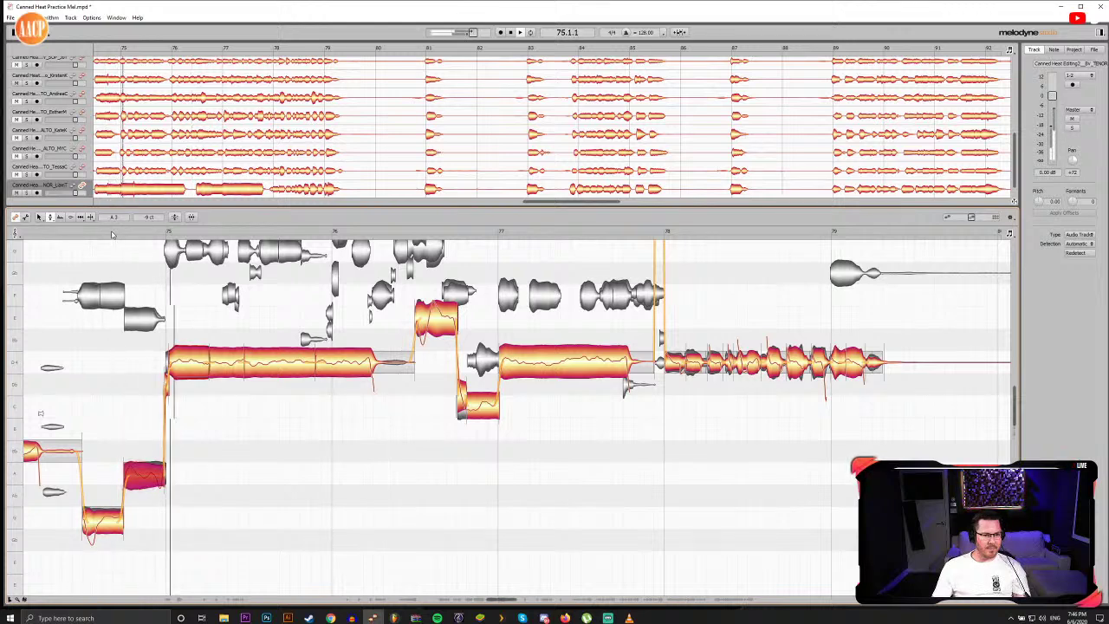
pyautogui.click(115, 237)
# Step: Move the start of the short note at bar 75 earlier and then slightly back later, playing the passage
pyautogui.press('F5')
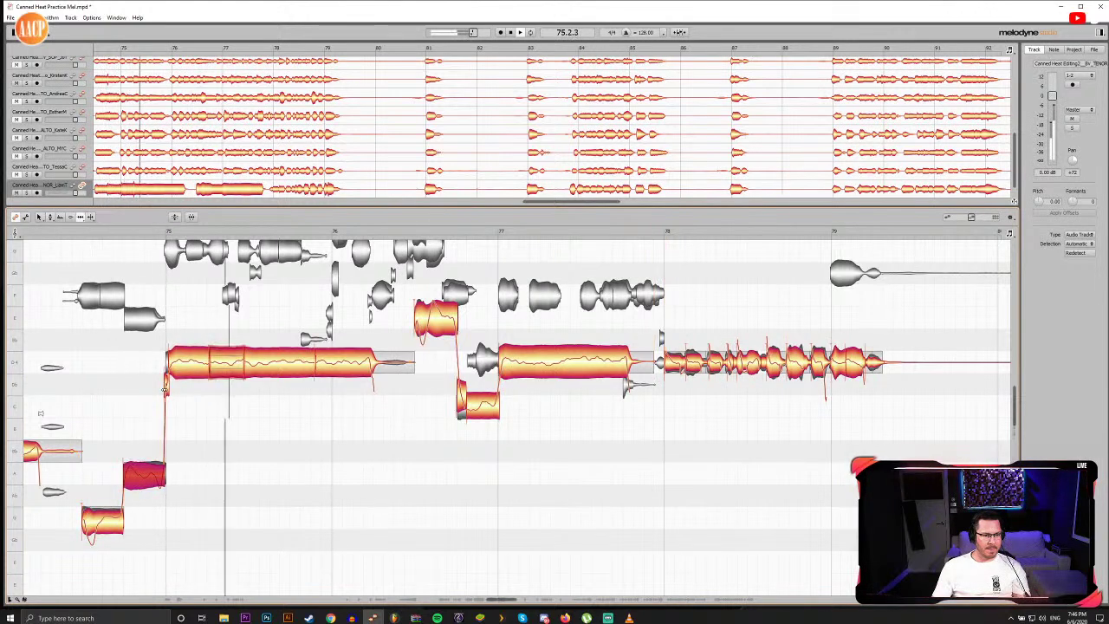
pyautogui.moveTo(165, 390); pyautogui.dragTo(160, 390)
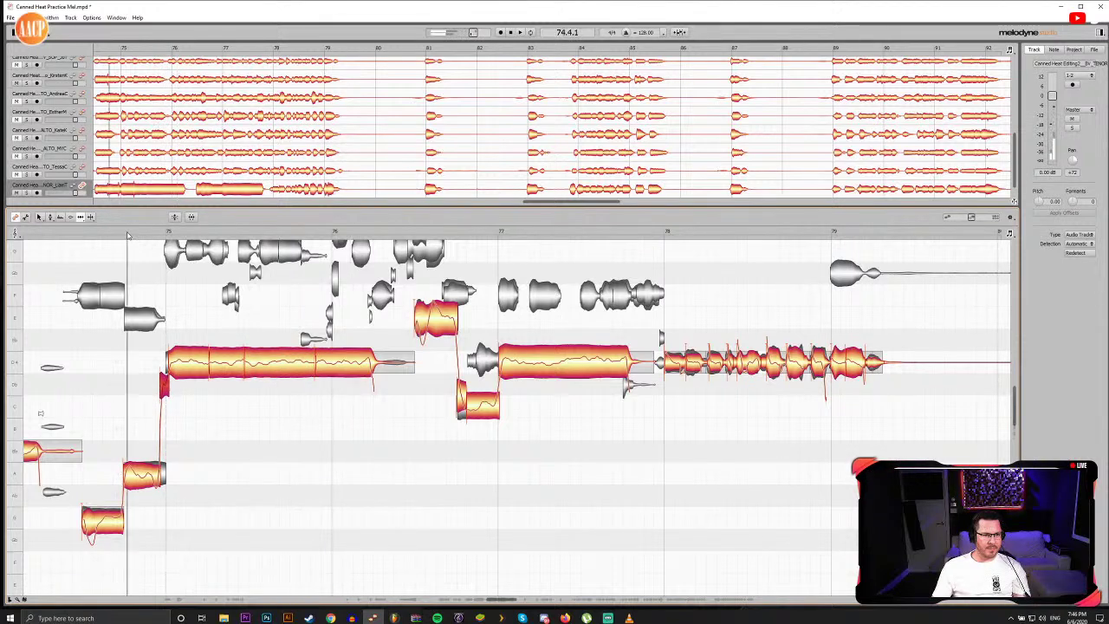
pyautogui.click(126, 232)
pyautogui.click(126, 232)
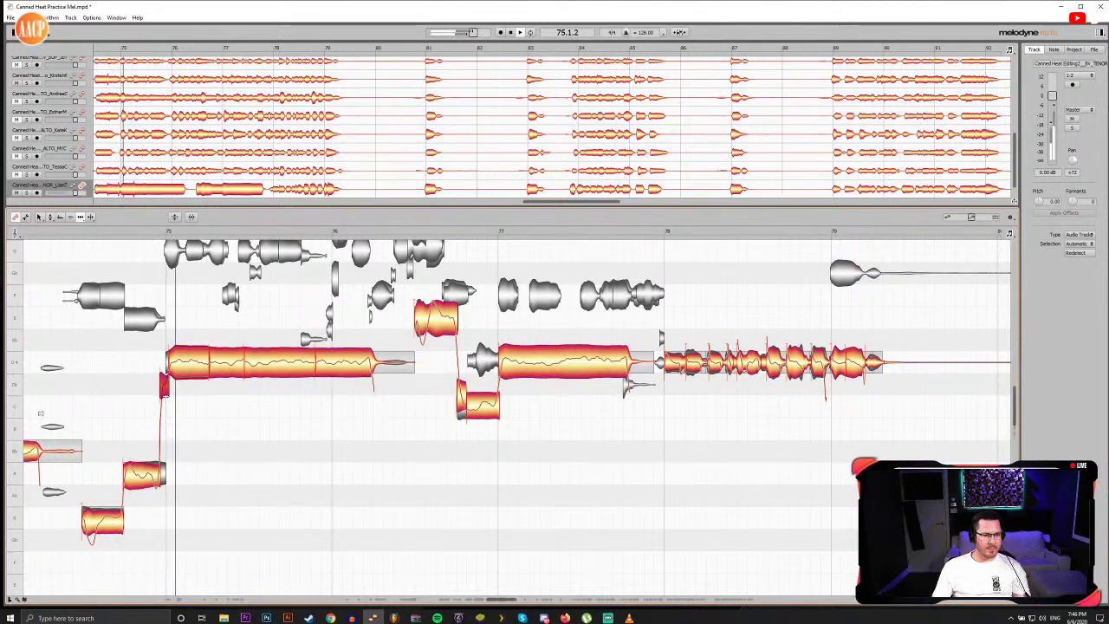
pyautogui.moveTo(162, 389); pyautogui.dragTo(165, 389)
pyautogui.press('space')
pyautogui.press('space')
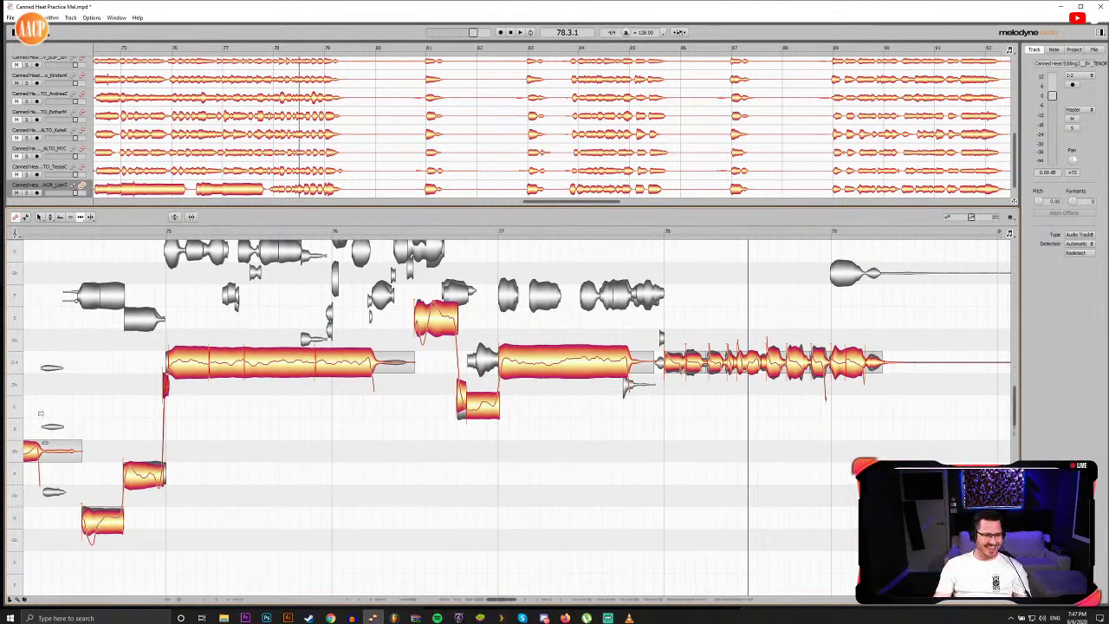
# Step: Play the tenor part from the low notes before bar 75 into bar 76
pyautogui.click(76, 233)
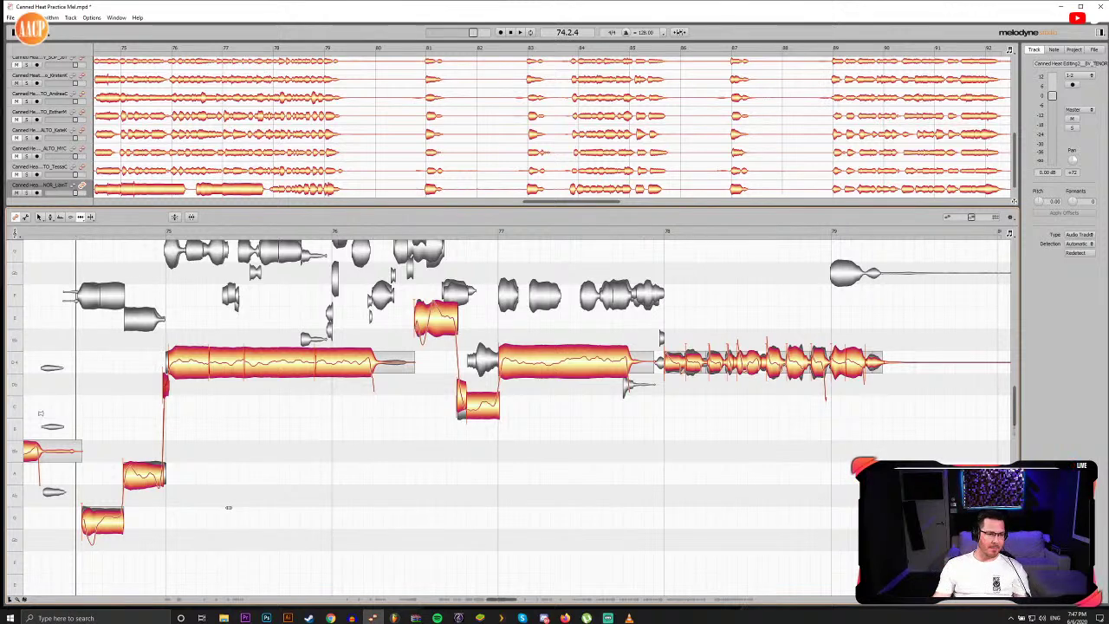
pyautogui.press('space')
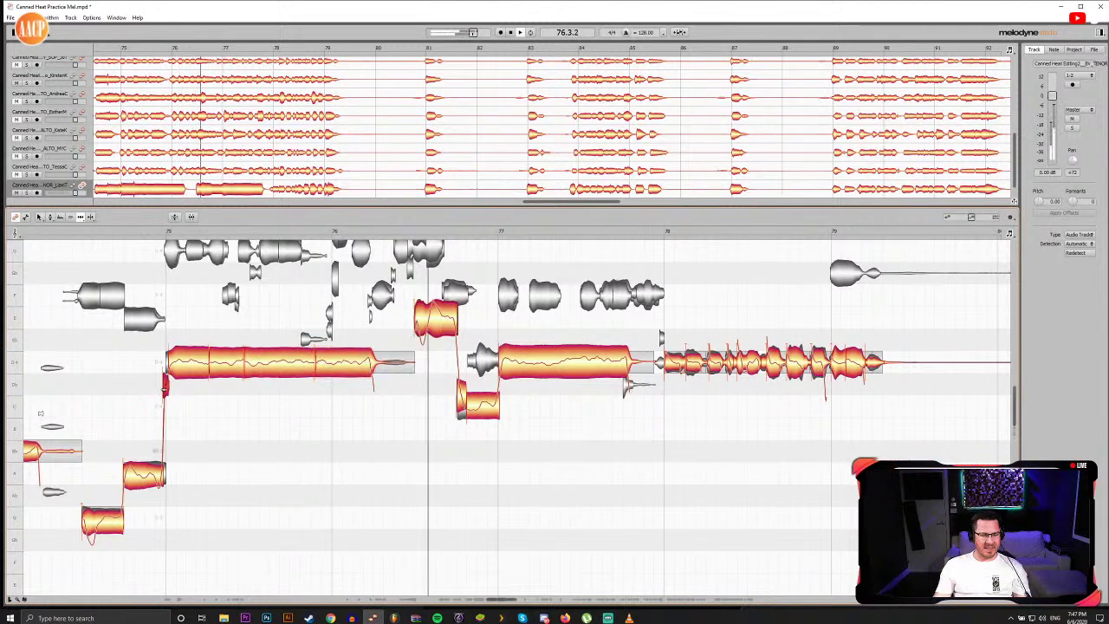
pyautogui.press('space')
pyautogui.press('space')
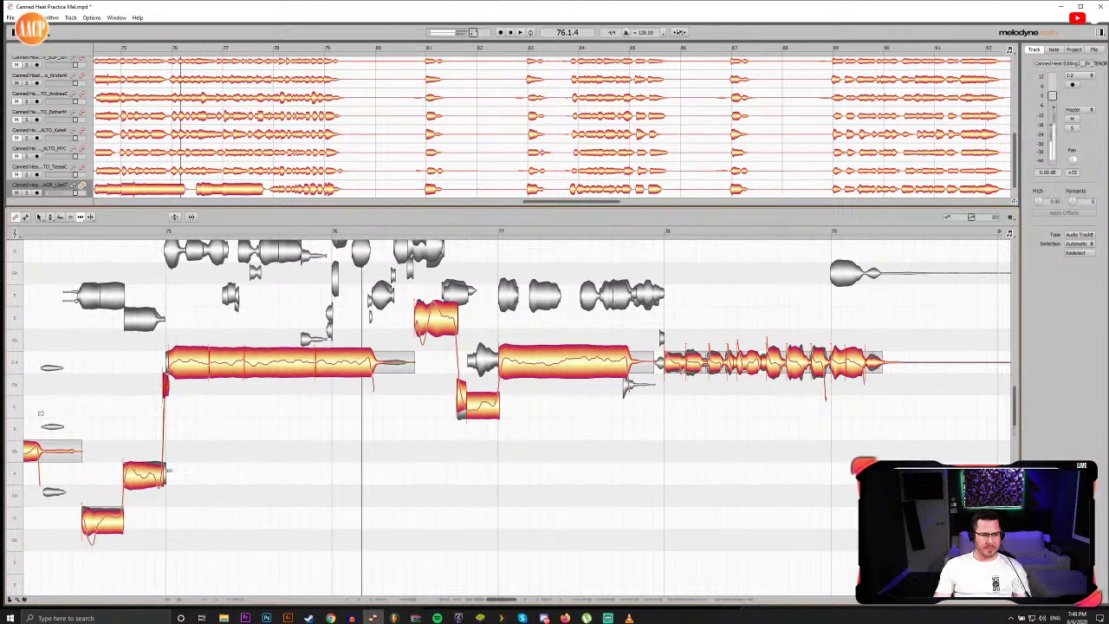
# Step: Split off the end of the low note just before bar 75 and play the transition into bar 75
pyautogui.click(156, 473)
pyautogui.press('F2')
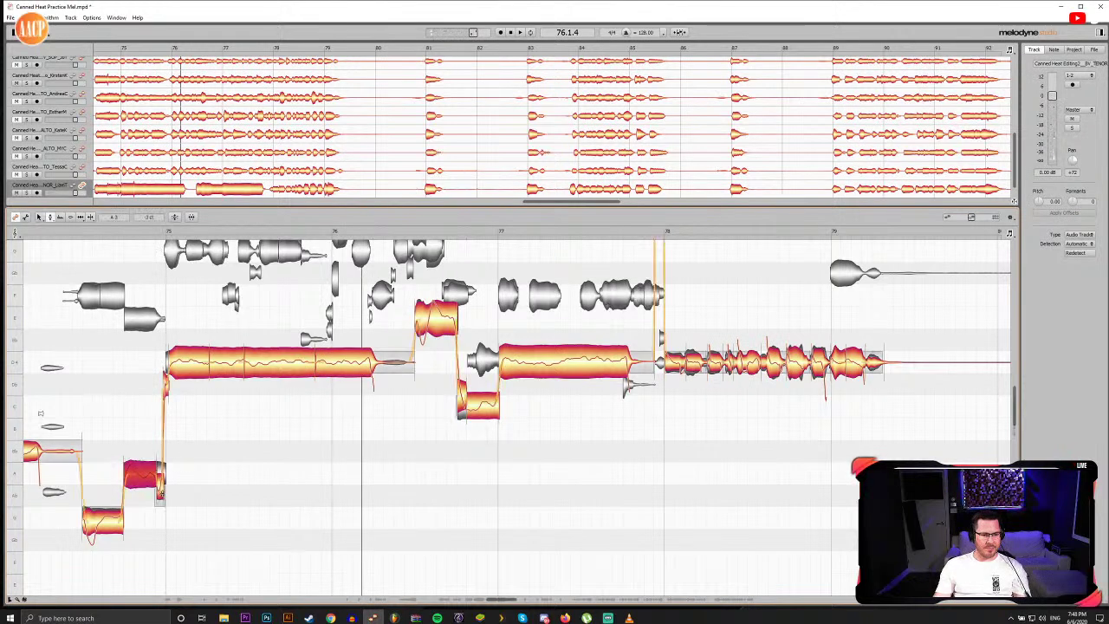
pyautogui.click(126, 230)
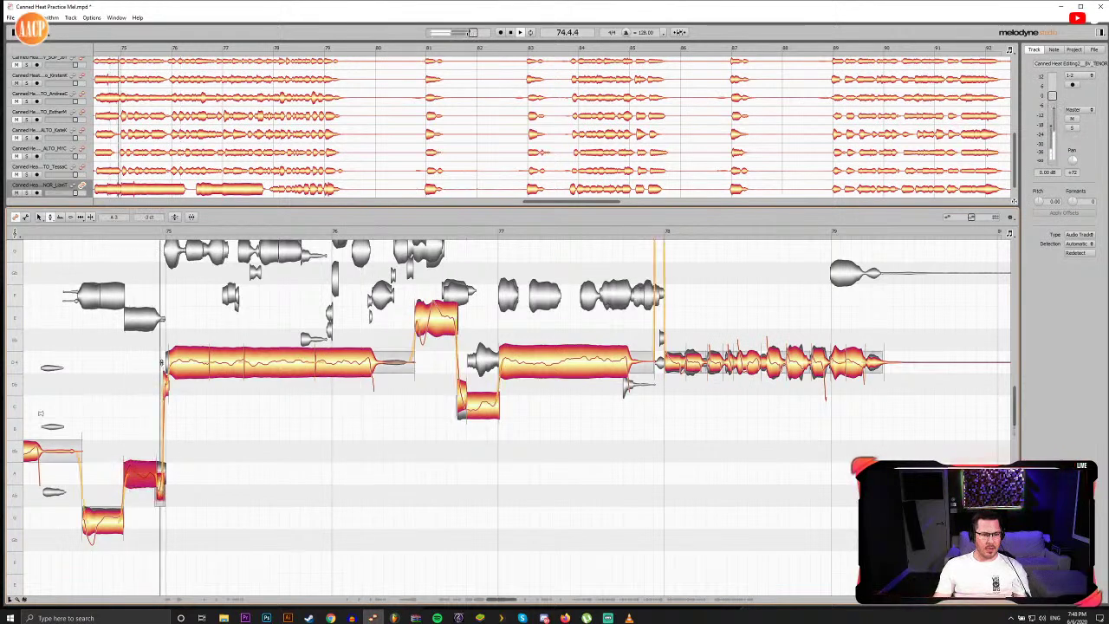
pyautogui.click(160, 489)
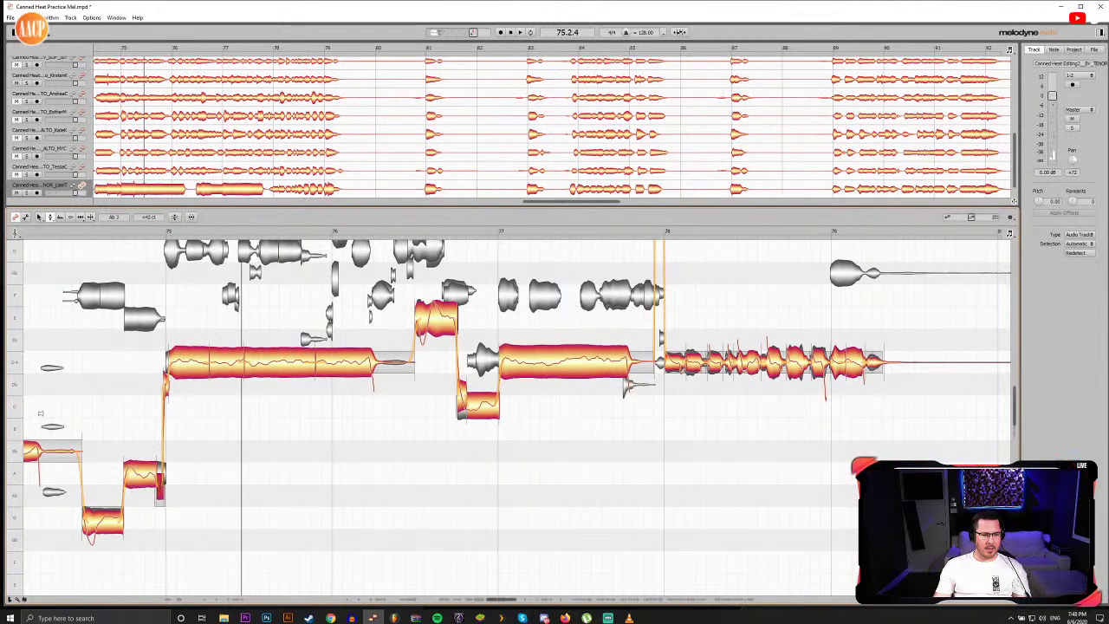
pyautogui.doubleClick(128, 231)
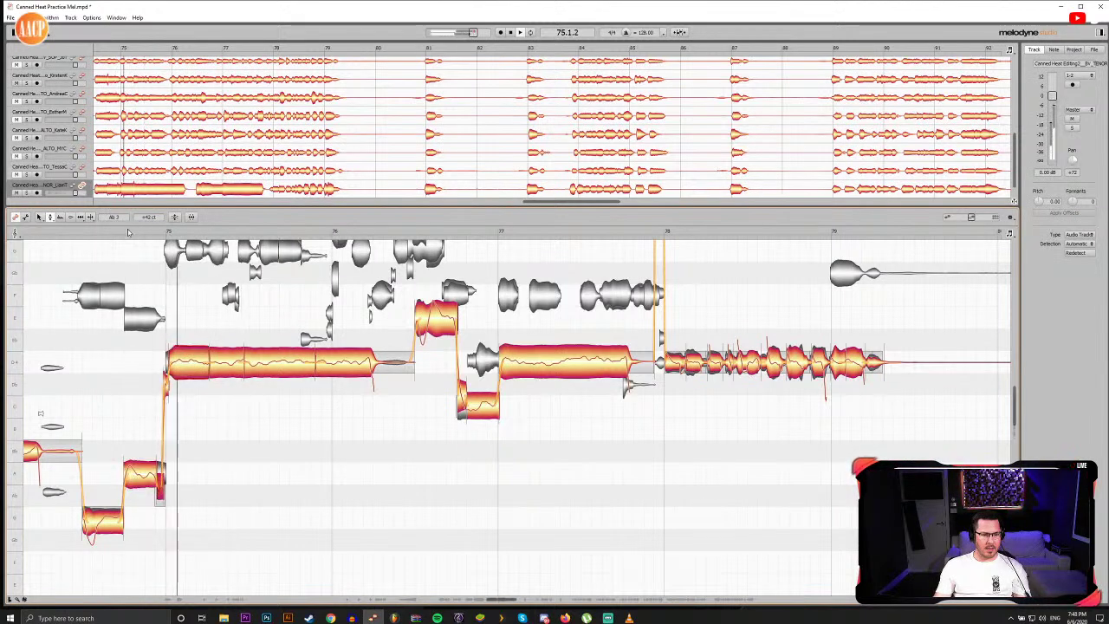
pyautogui.click(126, 231)
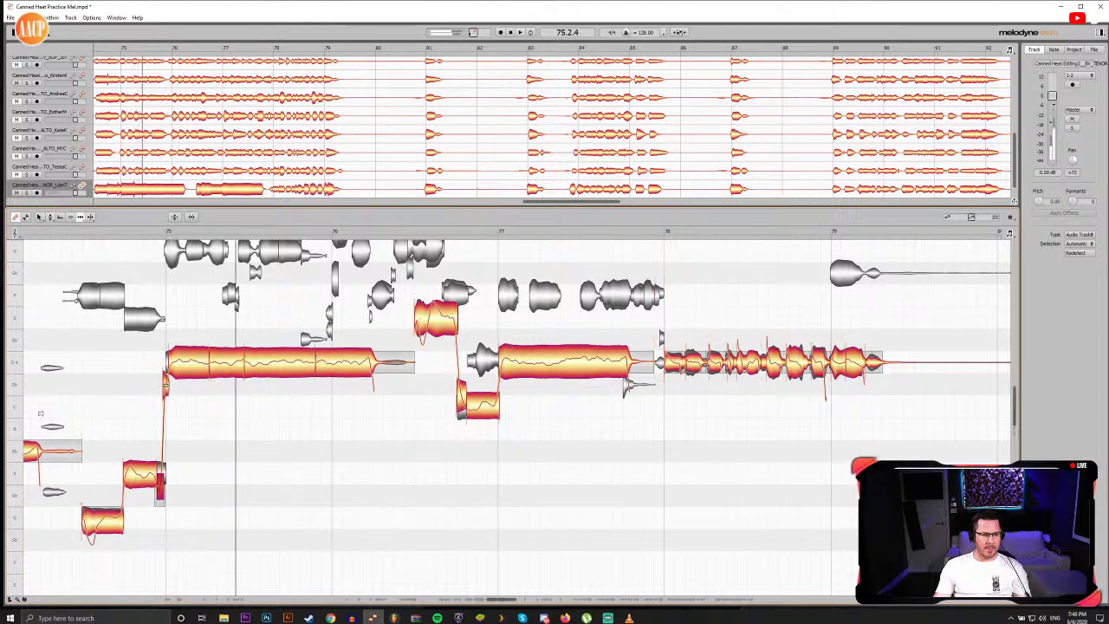
# Step: Move the start of the long note in bar 75 later, align the short note's start with bar 75, and play the transition
pyautogui.click(148, 231)
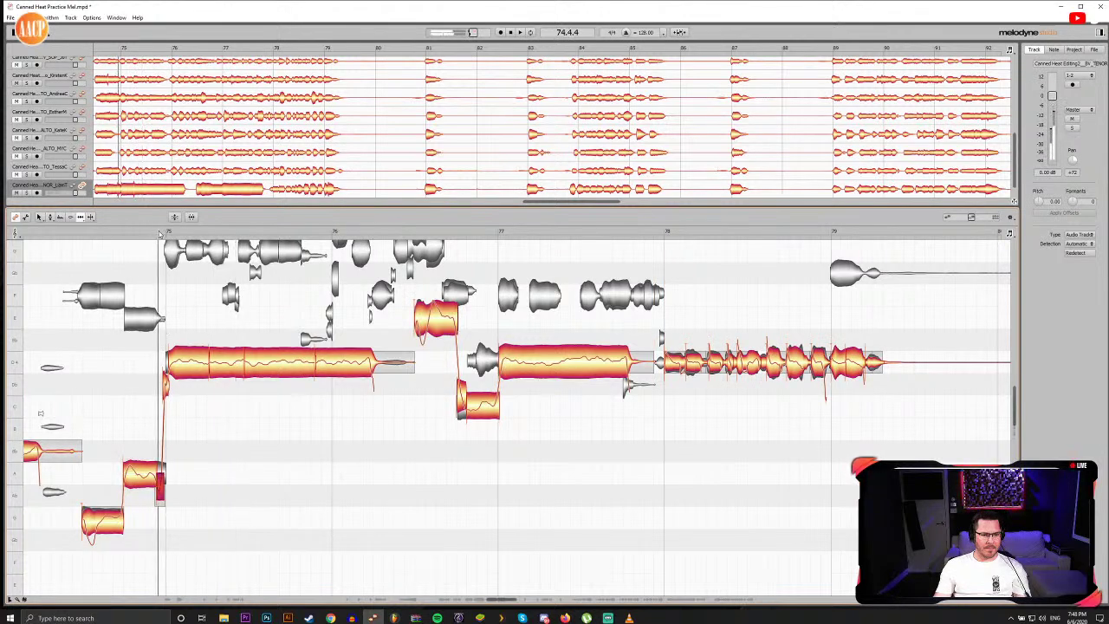
pyautogui.moveTo(161, 234); pyautogui.dragTo(177, 234)
pyautogui.click(171, 364)
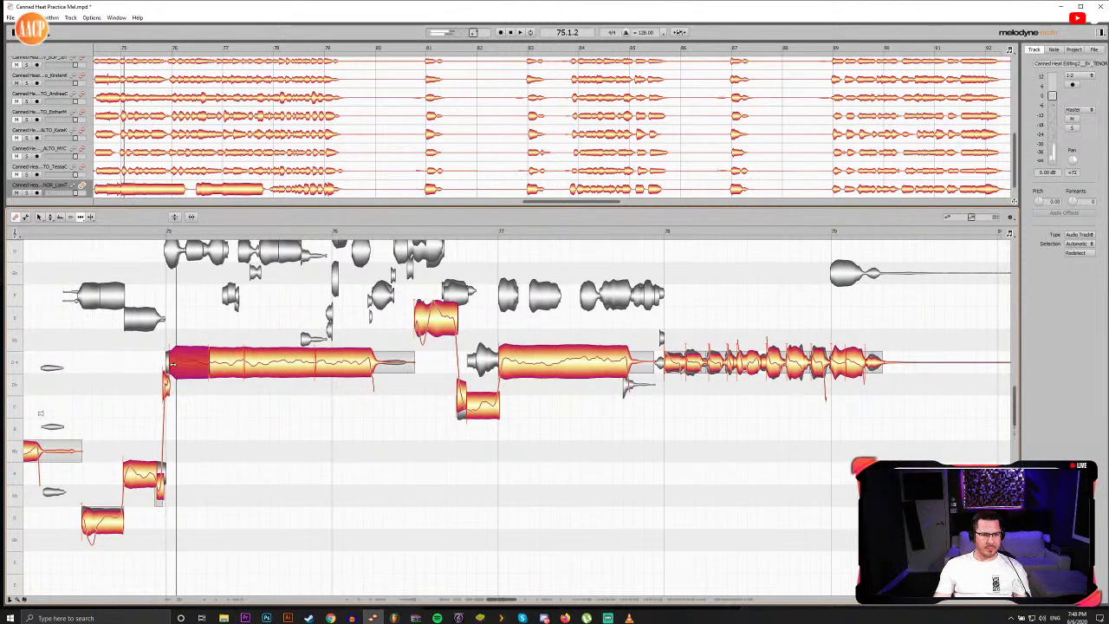
pyautogui.click(166, 381)
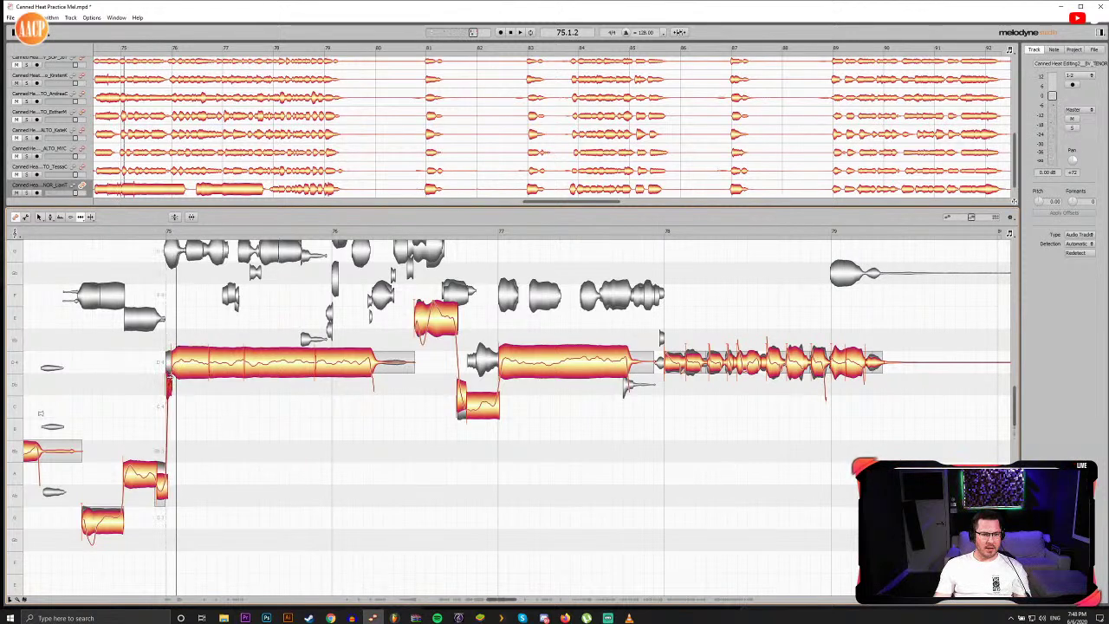
pyautogui.doubleClick(134, 234)
pyautogui.doubleClick(130, 234)
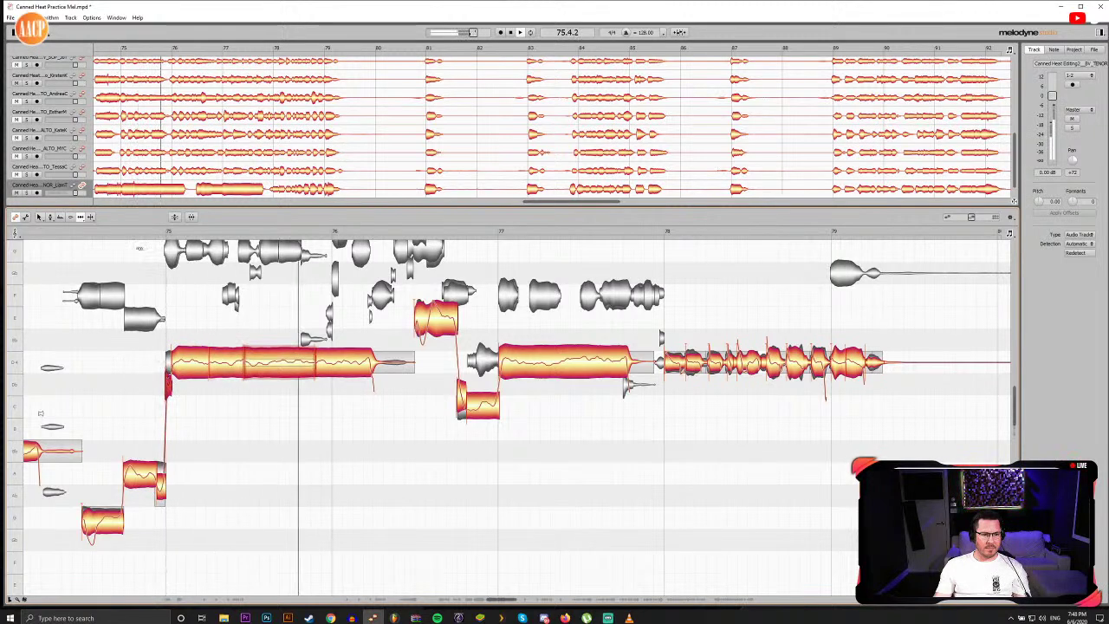
pyautogui.click(134, 233)
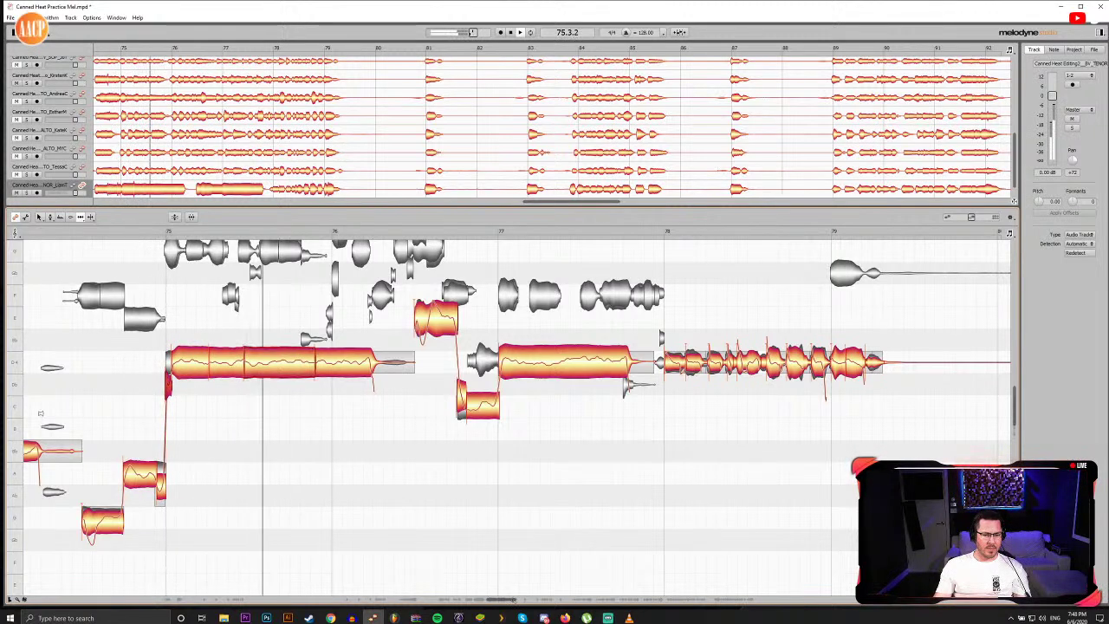
# Step: Replay the bar 75 transition and raise the split-off tail before it towards the pitch of the note it came from
pyautogui.moveTo(512, 600); pyautogui.dragTo(497, 601)
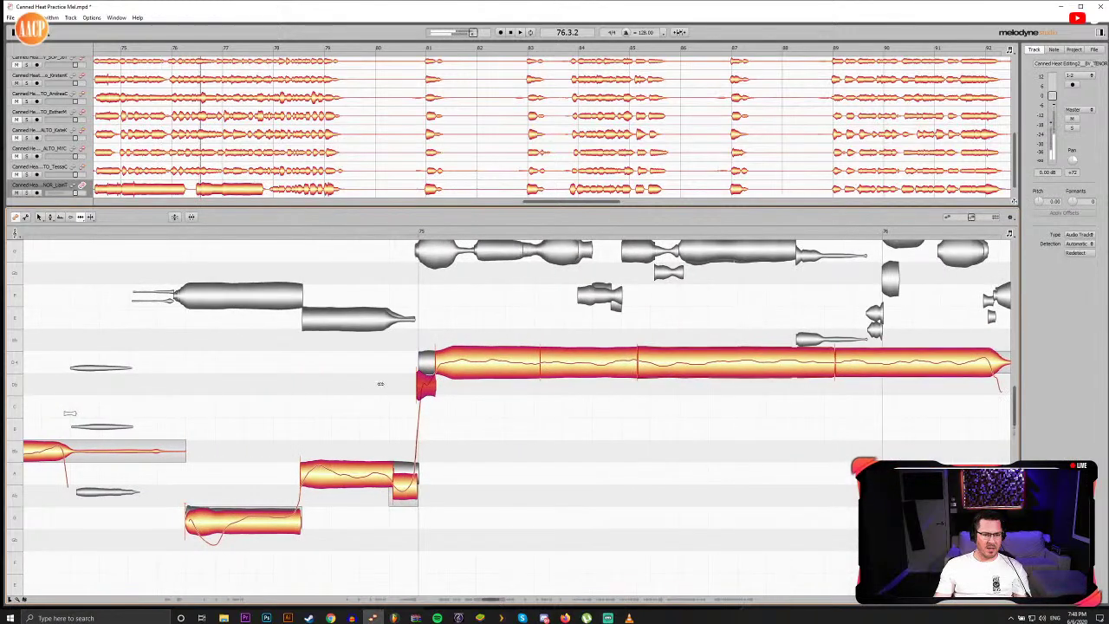
pyautogui.click(359, 232)
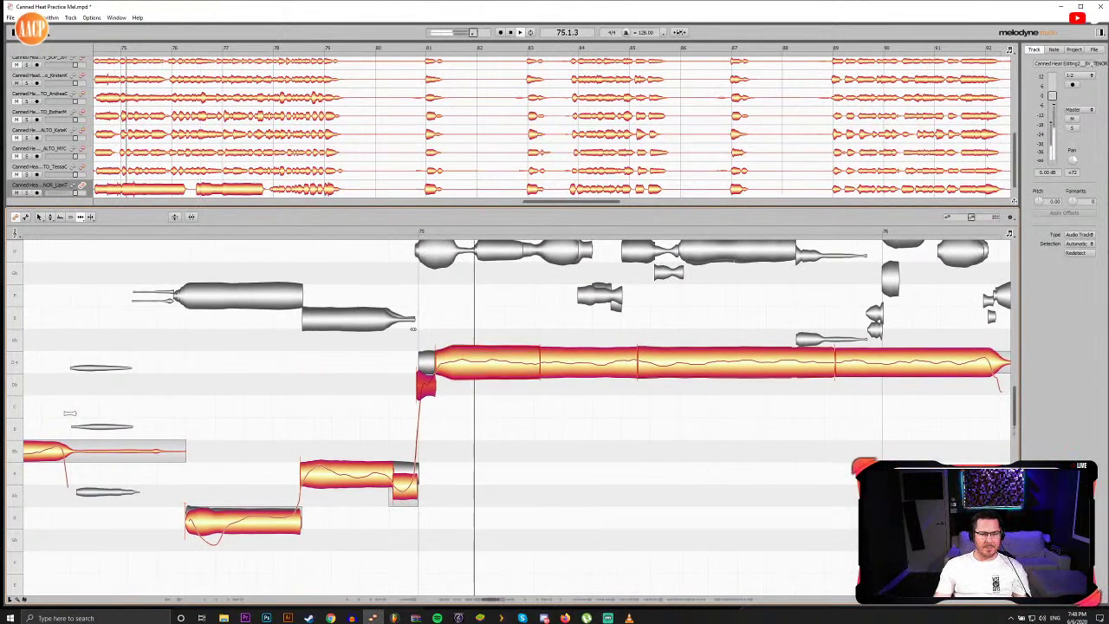
pyautogui.click(355, 233)
pyautogui.moveTo(354, 232); pyautogui.dragTo(468, 244)
pyautogui.click(406, 481)
# Step: Lengthen the short note at bar 75 by moving its boundary with the long note later, and play the transition
pyautogui.press('F5')
pyautogui.moveTo(441, 361); pyautogui.dragTo(475, 360)
pyautogui.click(416, 233)
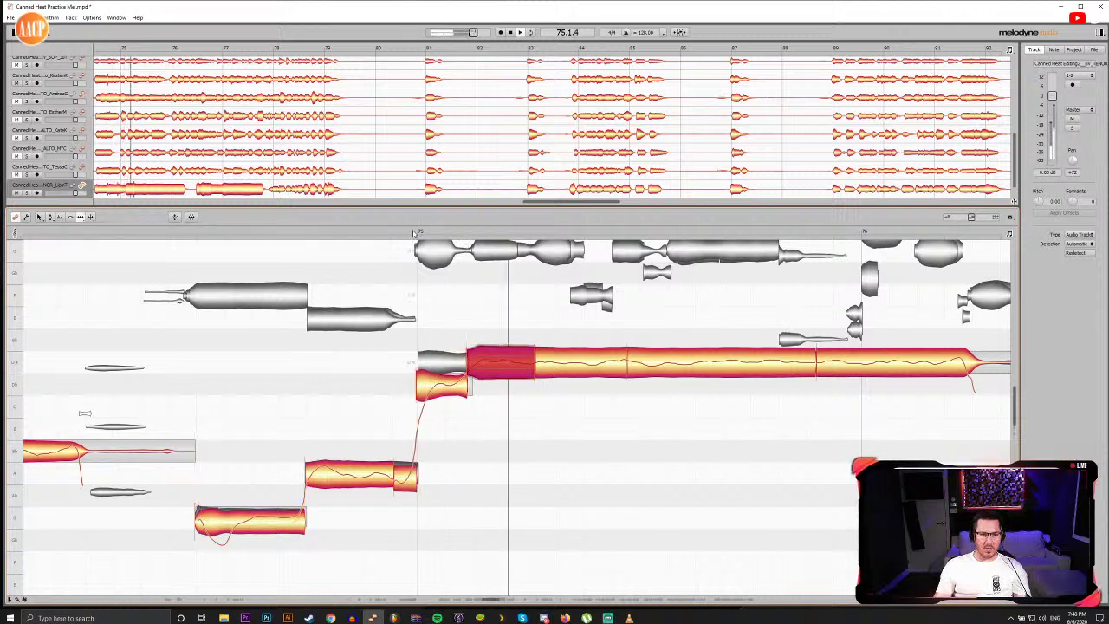
# Step: Fine-tune the pitch of the short note at bar 75 to Db4, -3 ct, and play the transition into it
pyautogui.click(414, 234)
pyautogui.press('F2')
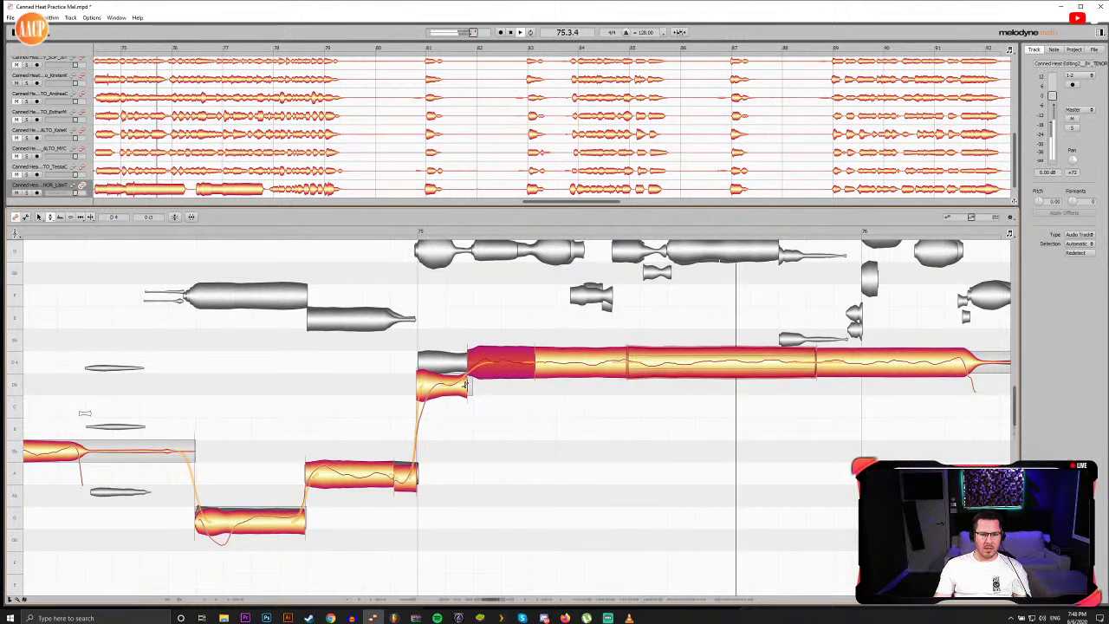
pyautogui.click(443, 384)
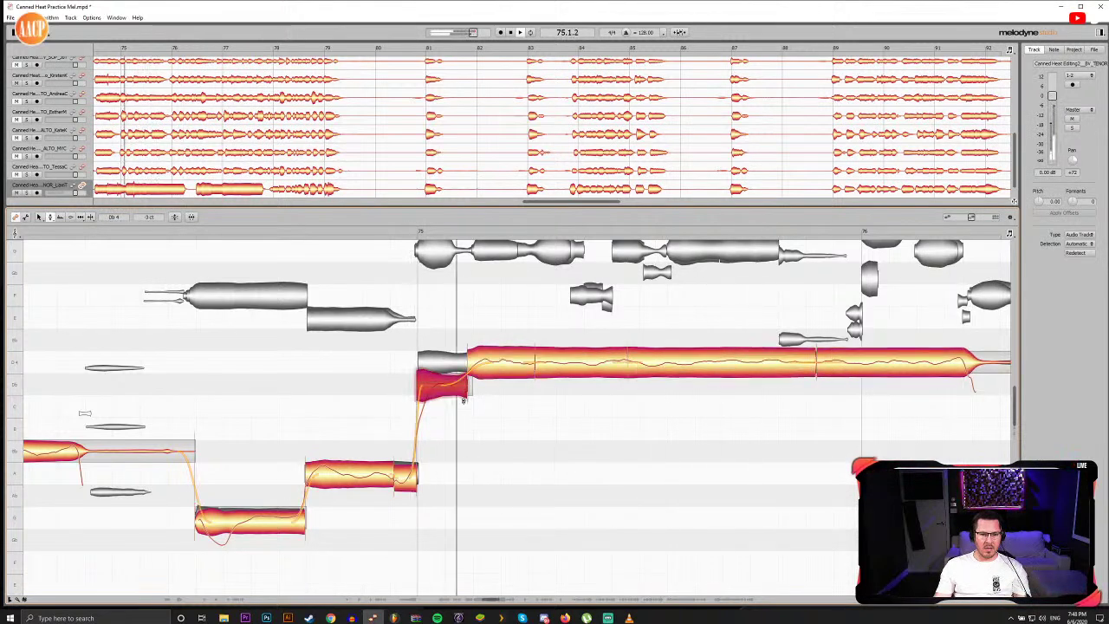
pyautogui.click(243, 233)
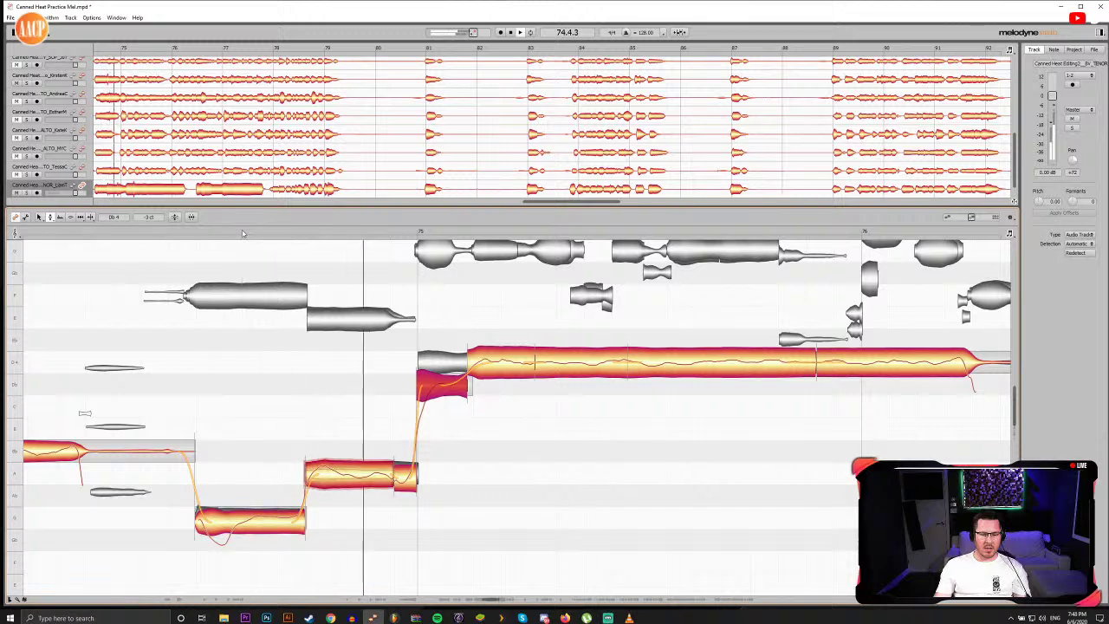
pyautogui.click(180, 233)
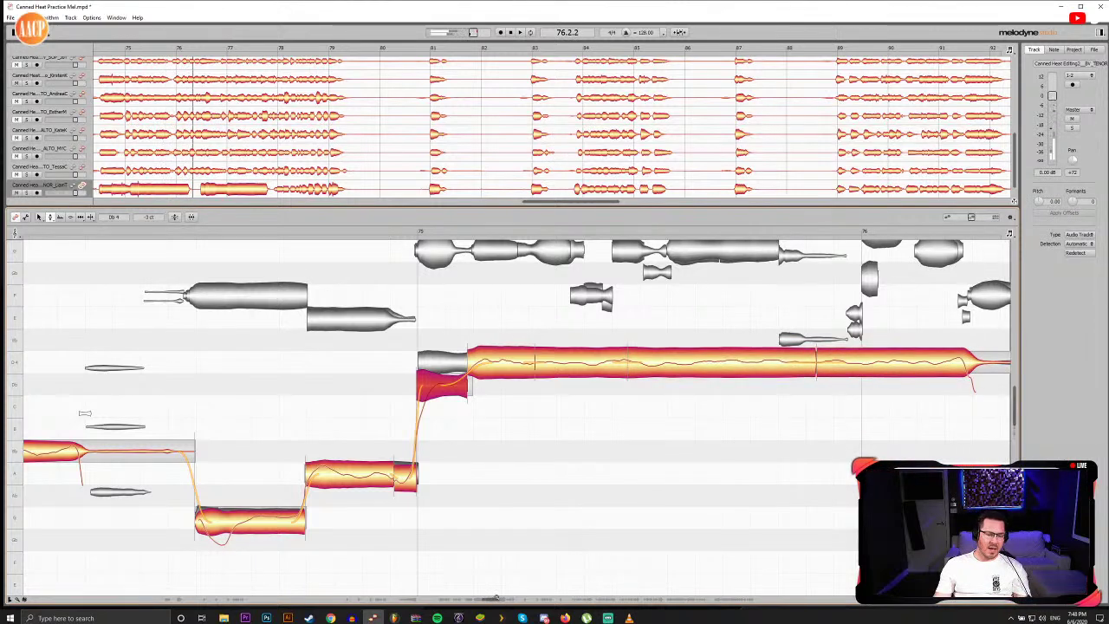
# Step: Set the level of the short note at bar 75 to -5.93 dB and play the transition
pyautogui.moveTo(498, 597); pyautogui.dragTo(522, 599)
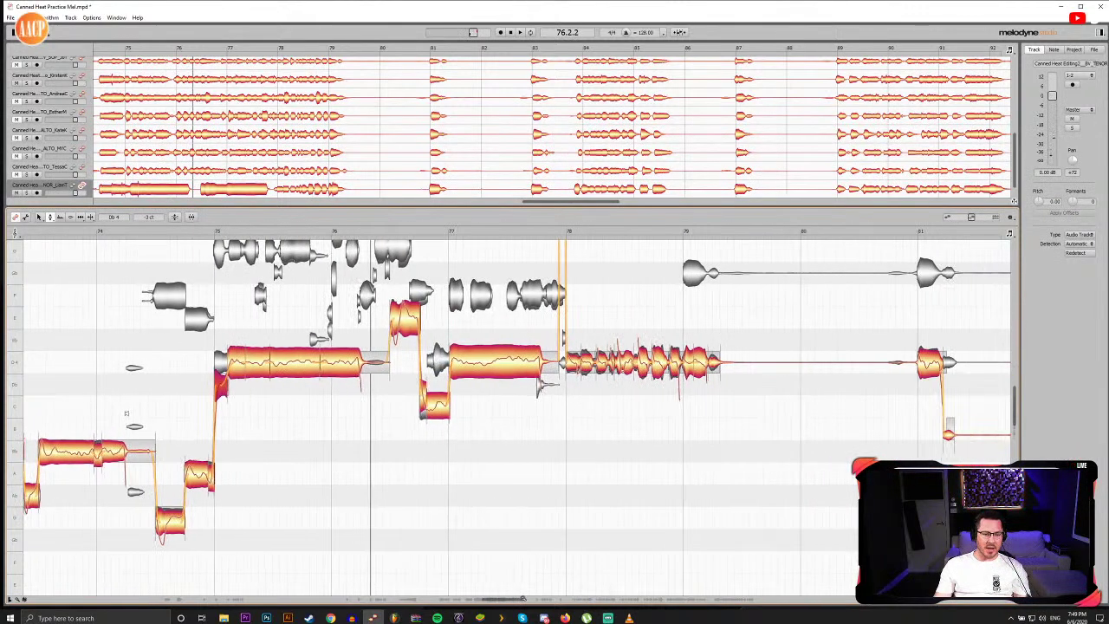
pyautogui.press('F4')
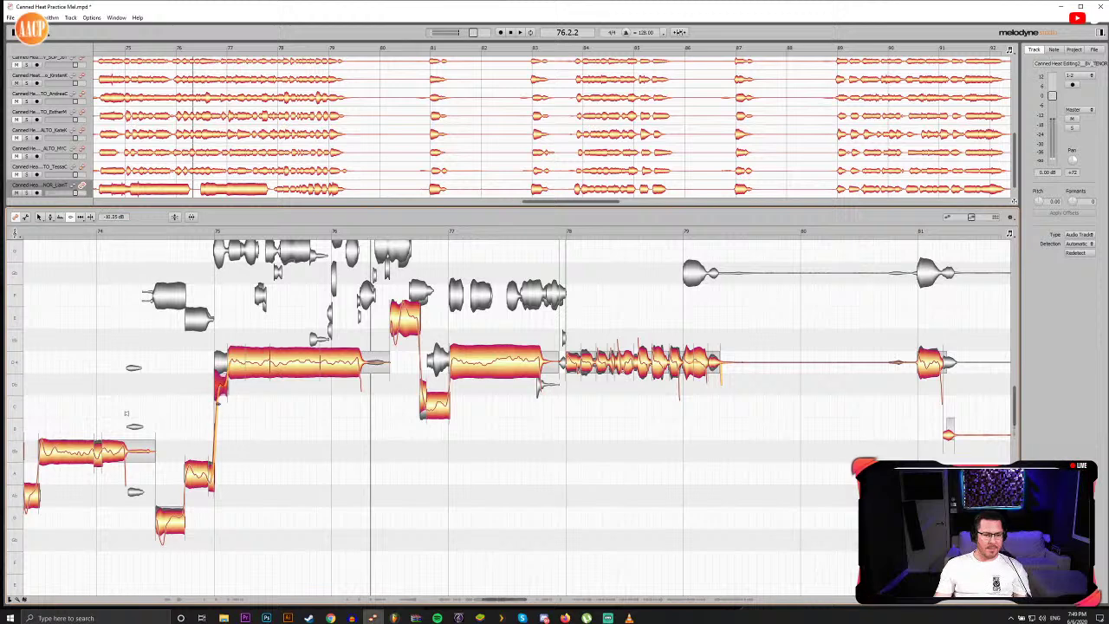
pyautogui.doubleClick(194, 233)
pyautogui.doubleClick(194, 233)
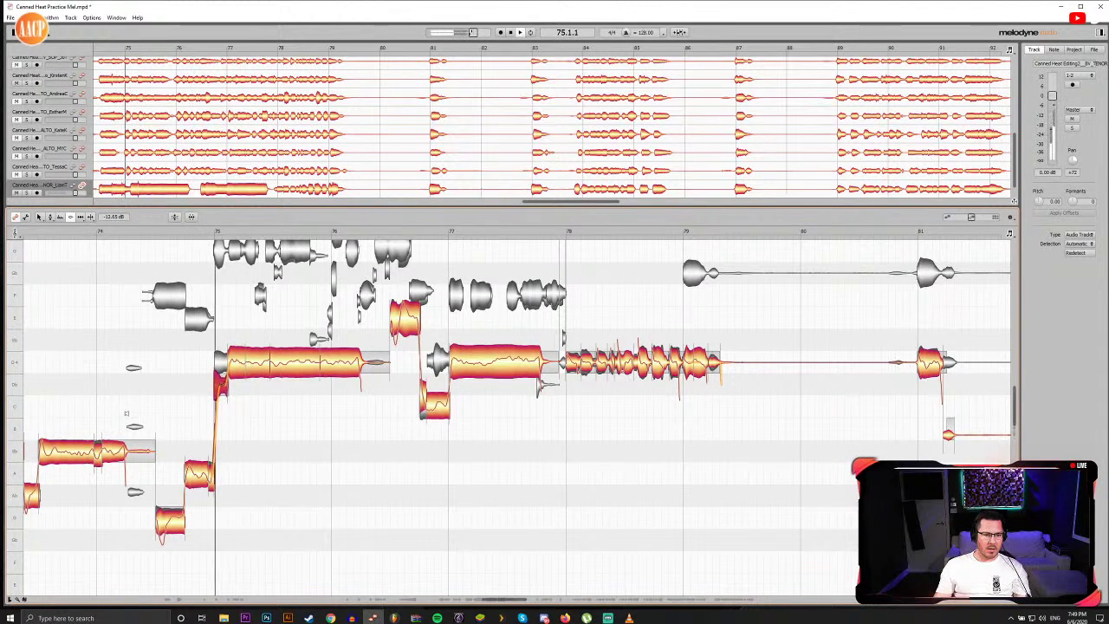
pyautogui.press('space')
pyautogui.press('space')
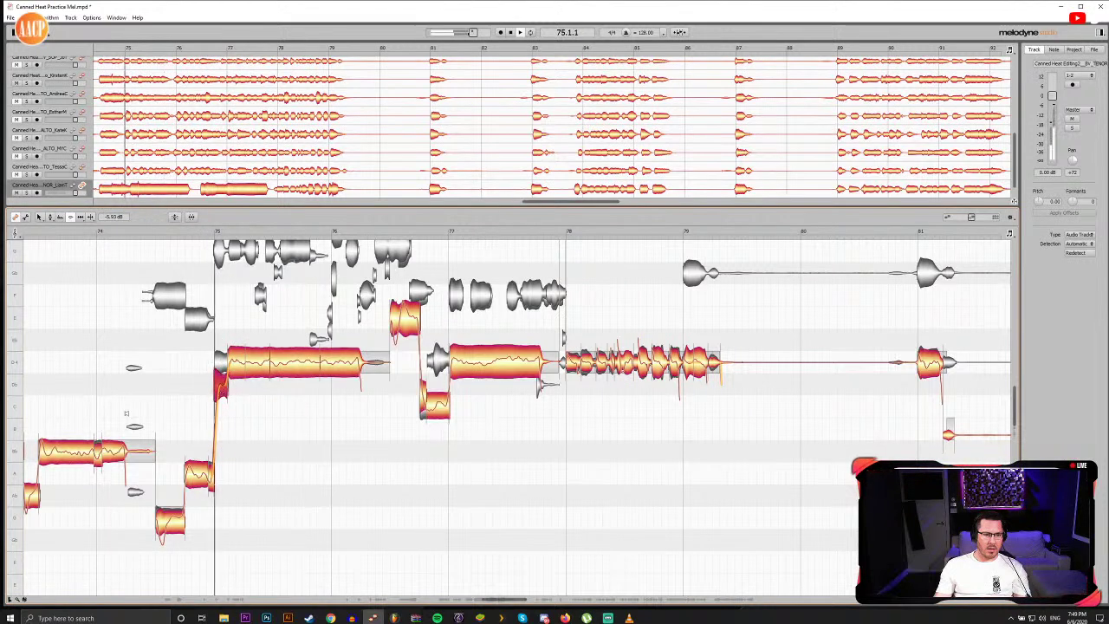
# Step: Set the first segment of the long note in bar 75 to -3.00 dB and replay the transition from bar 74
pyautogui.press('space')
pyautogui.press('space')
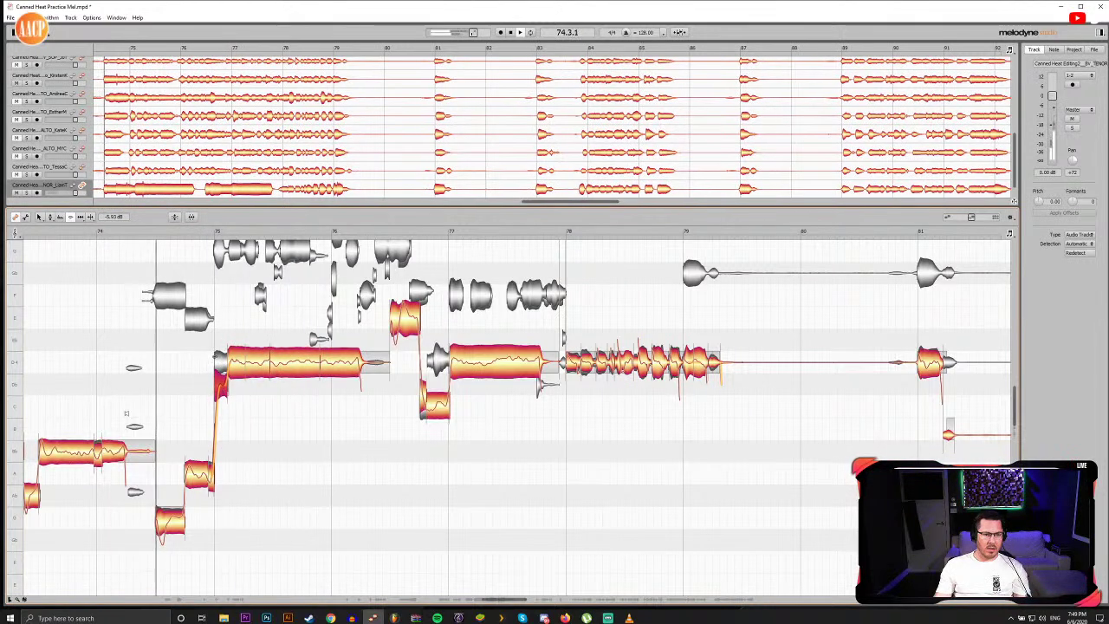
pyautogui.press('space')
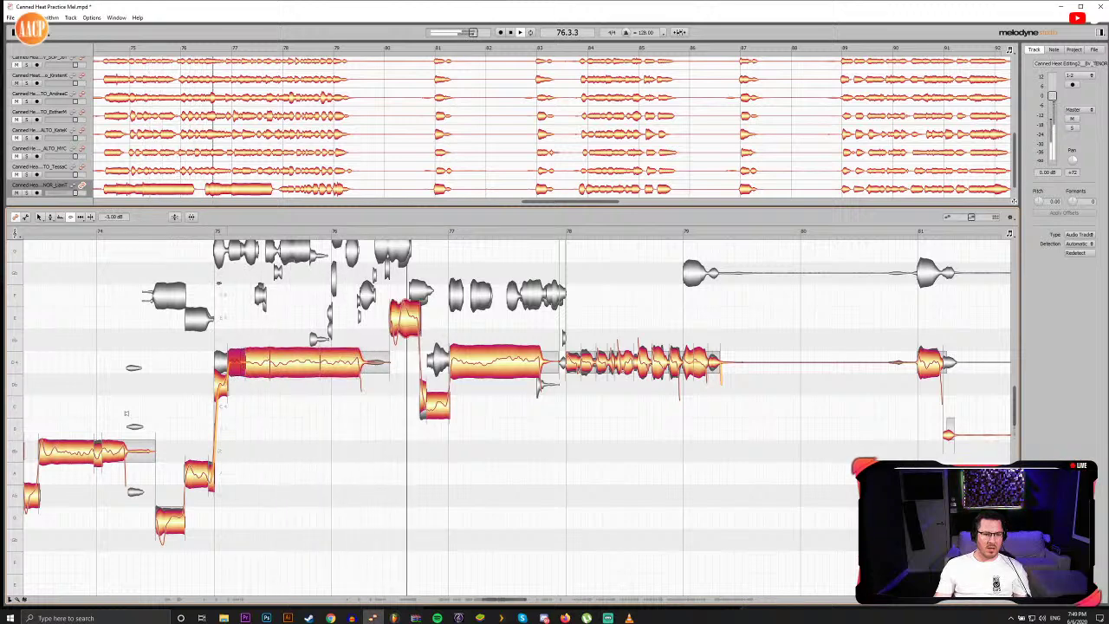
pyautogui.click(184, 231)
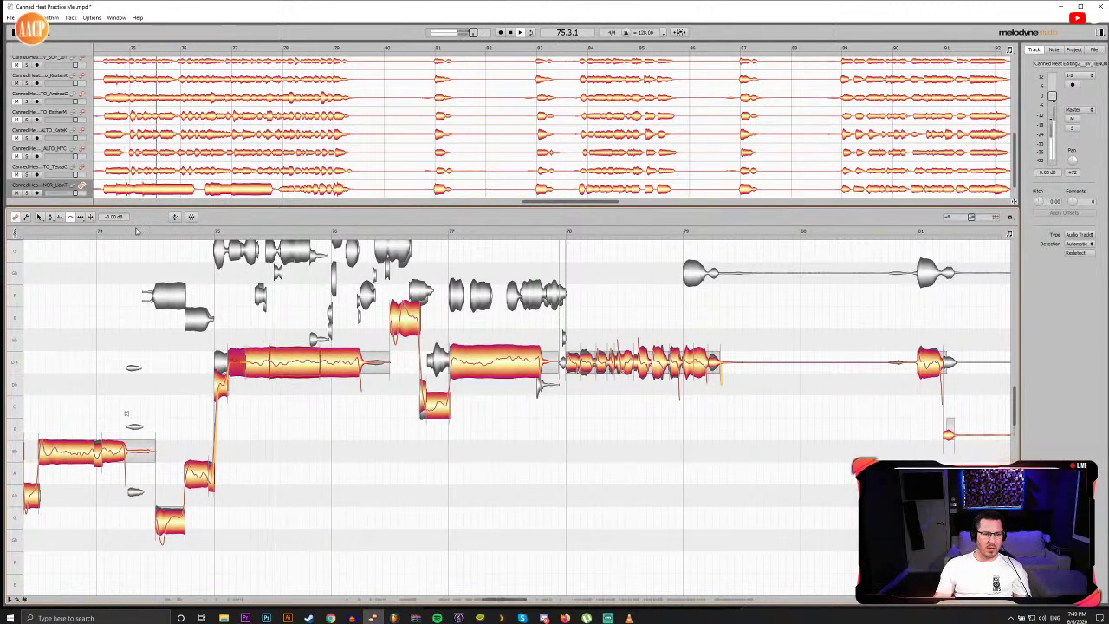
pyautogui.click(136, 230)
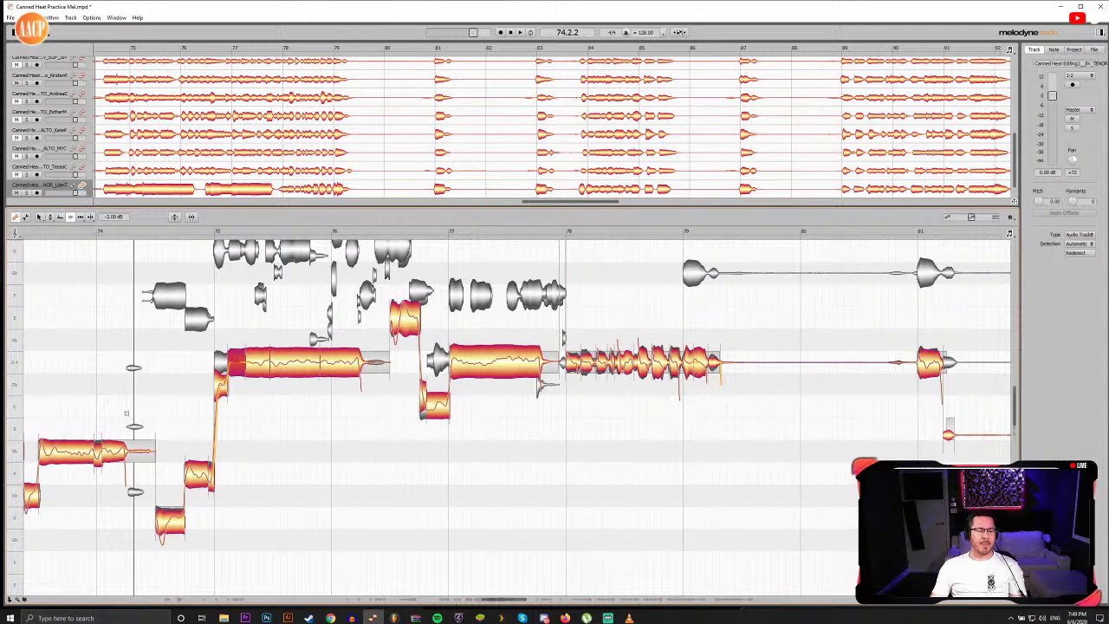
# Step: Play the tenor phrases at bars 83 to 85 and from bar 89 to check their pitch and timing
pyautogui.moveTo(496, 602); pyautogui.dragTo(544, 618)
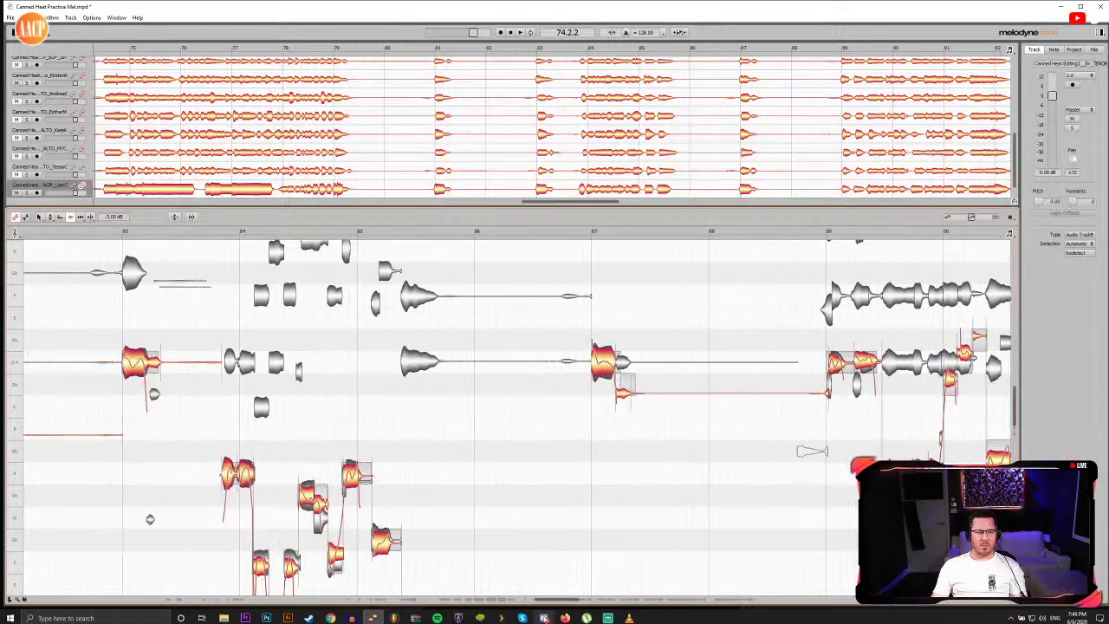
pyautogui.click(136, 232)
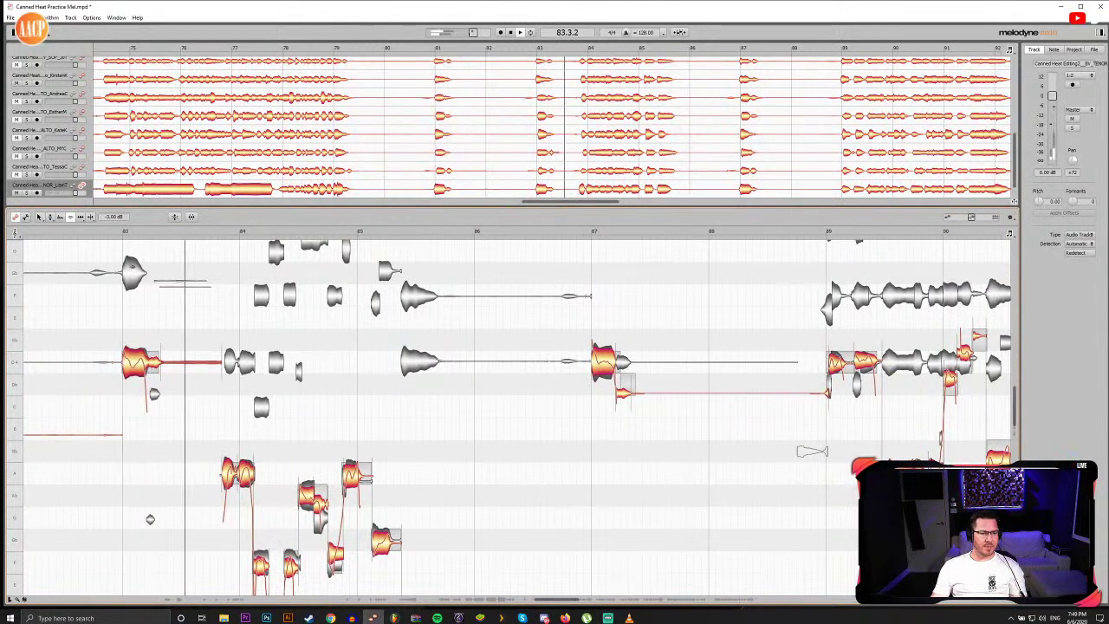
pyautogui.click(123, 232)
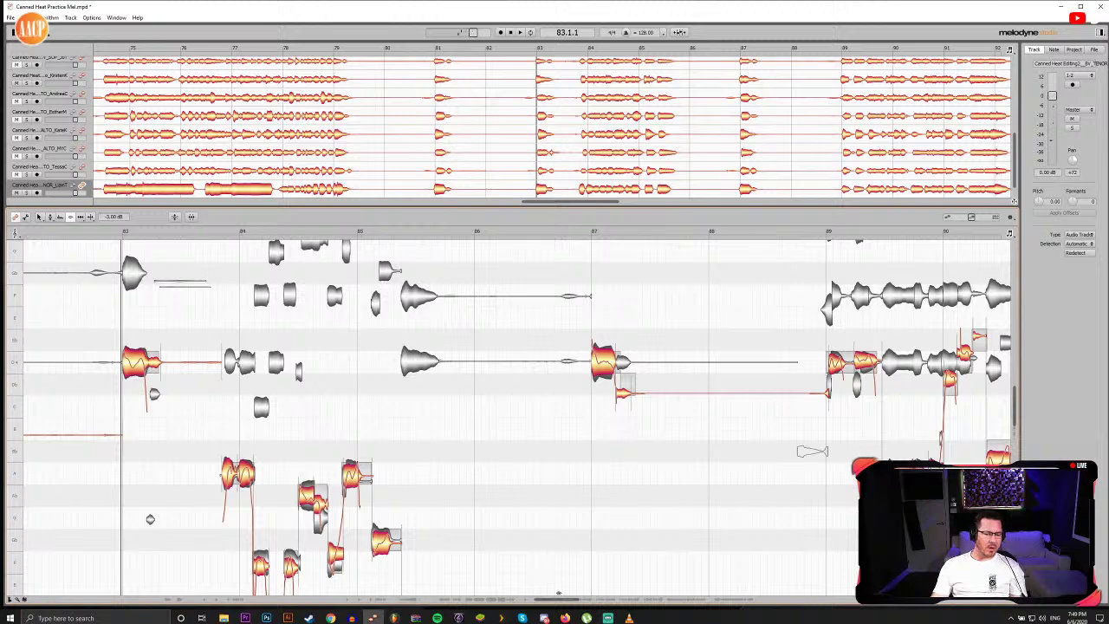
pyautogui.moveTo(545, 599); pyautogui.dragTo(547, 600)
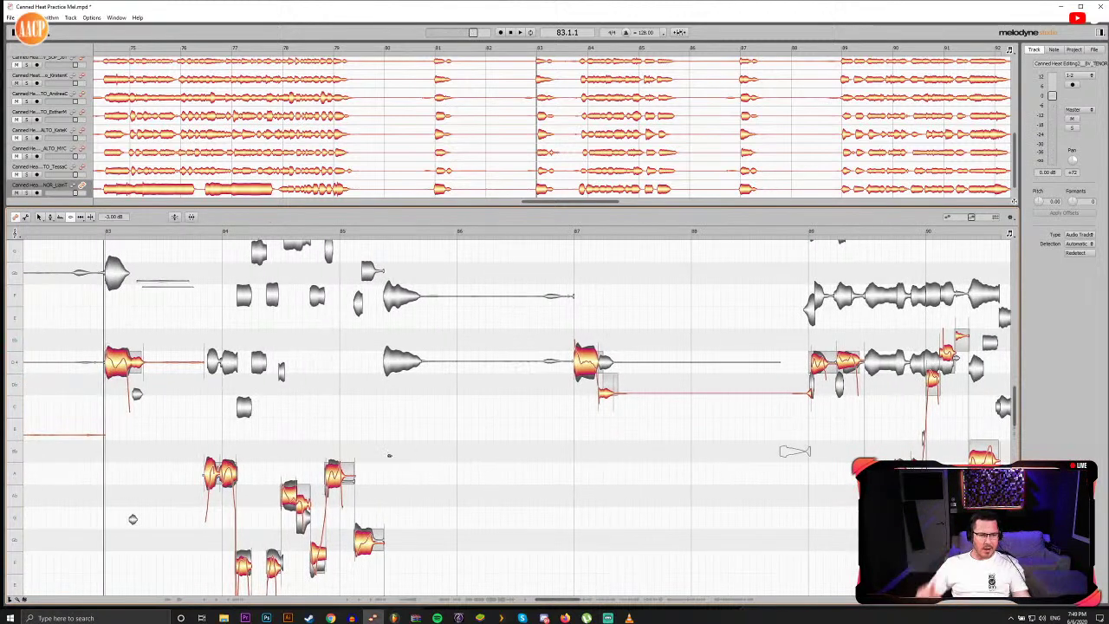
pyautogui.click(205, 232)
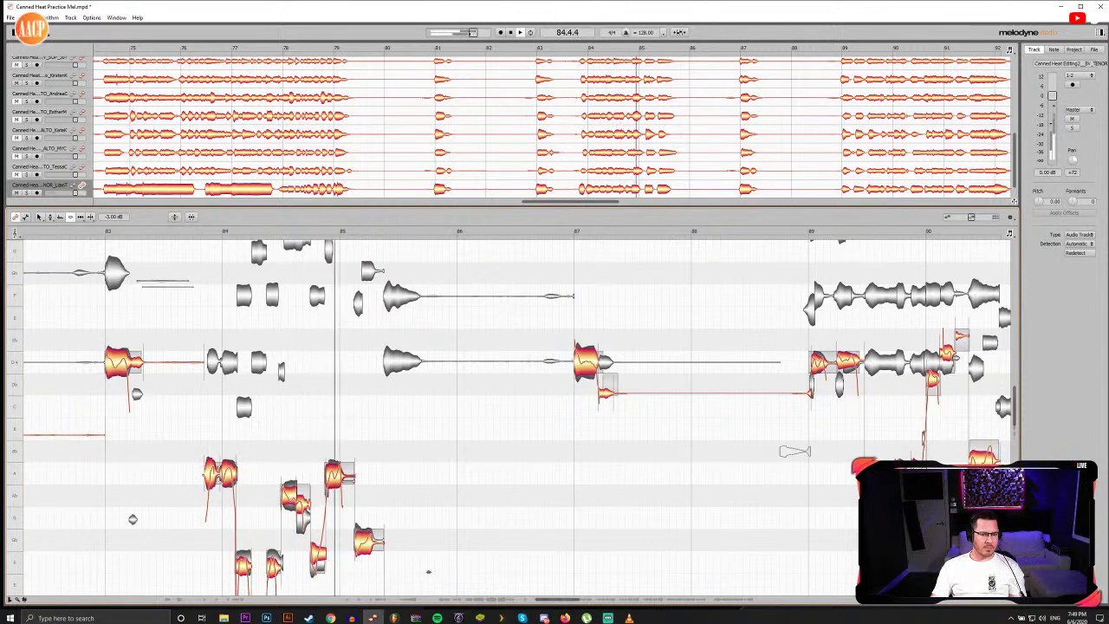
pyautogui.moveTo(567, 600); pyautogui.dragTo(602, 592)
pyautogui.doubleClick(150, 232)
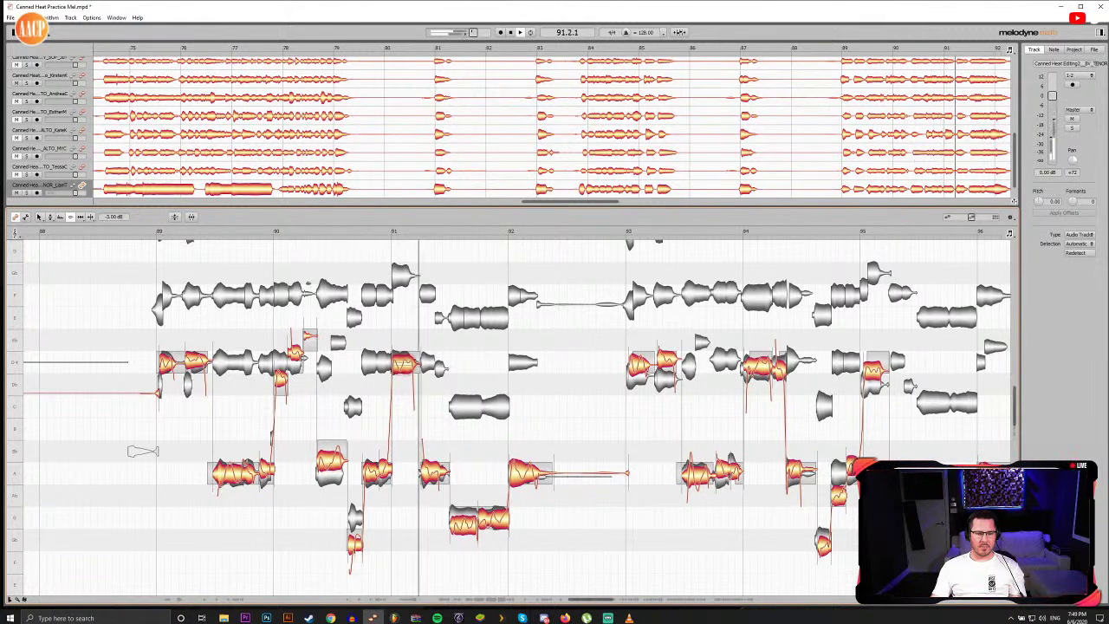
# Step: Play the phrase around the middle of bar 90 and move the start of the low note there slightly earlier
pyautogui.click(285, 234)
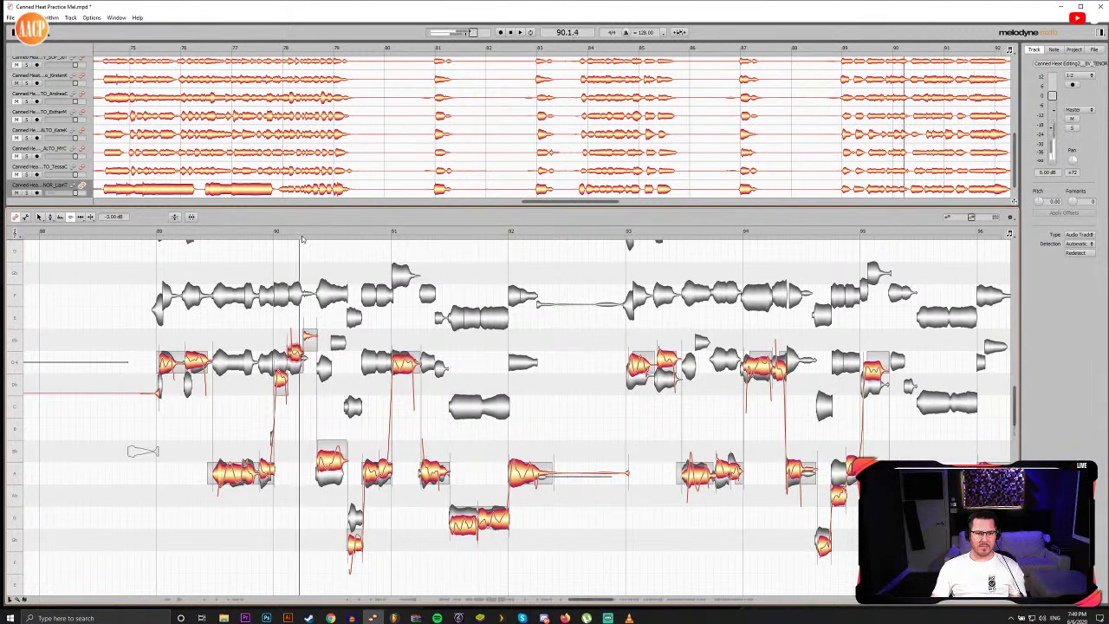
pyautogui.moveTo(308, 240); pyautogui.dragTo(319, 245)
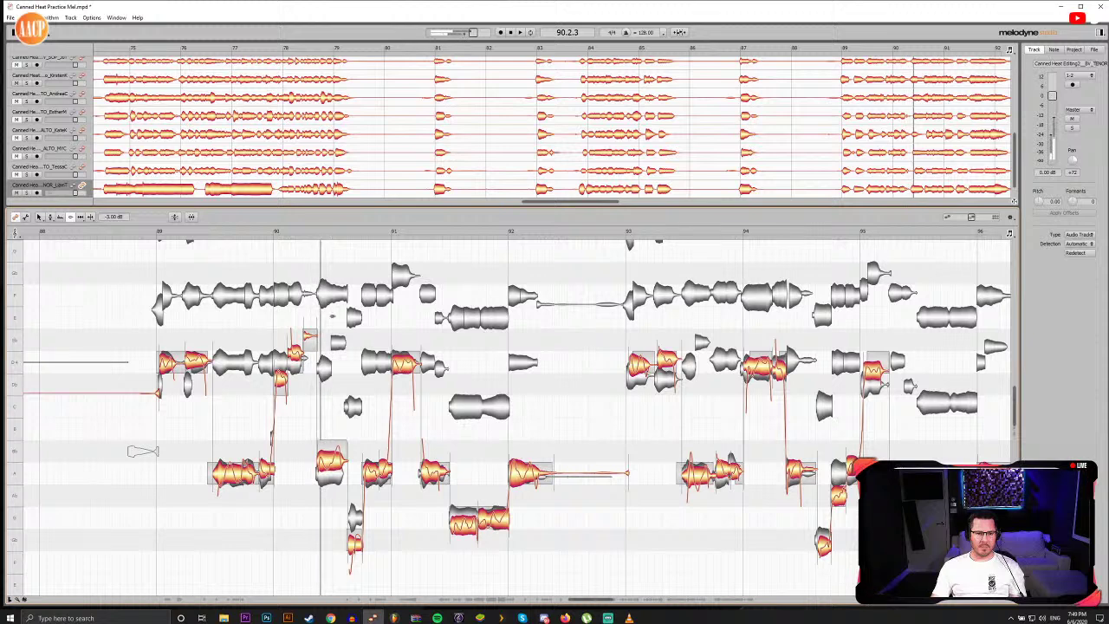
pyautogui.press('F5')
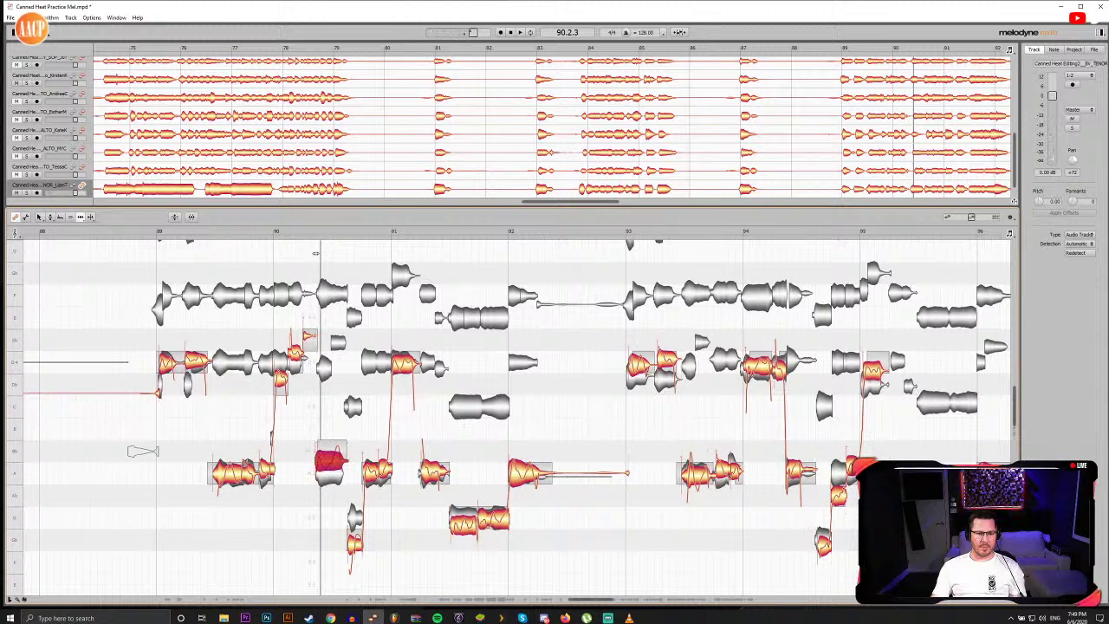
pyautogui.click(307, 235)
pyautogui.press('space')
pyautogui.press('space')
pyautogui.press('space')
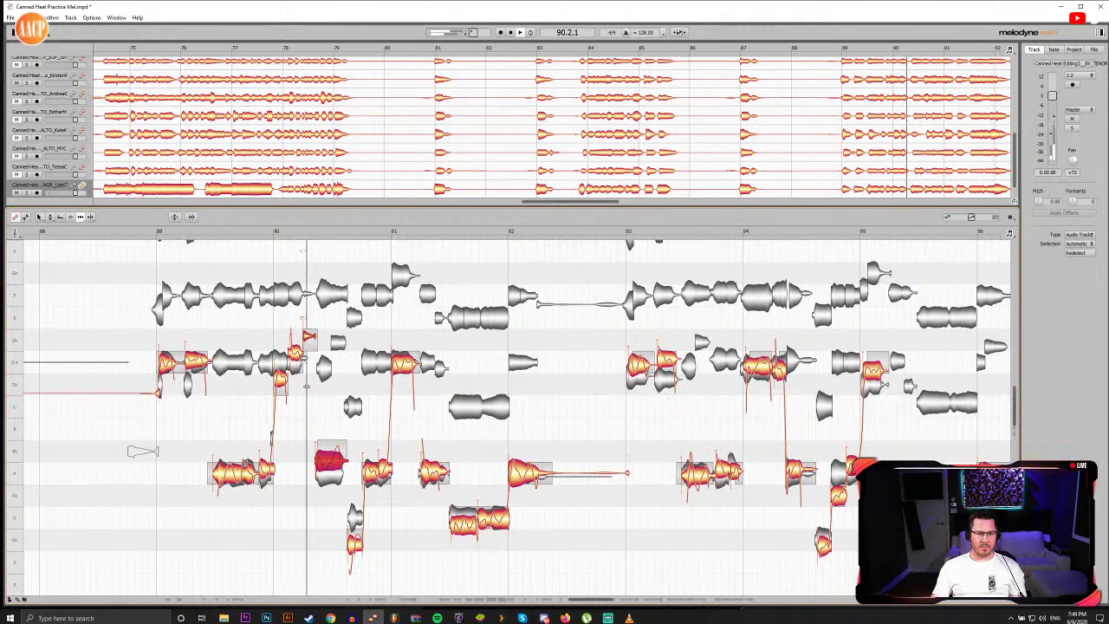
# Step: Snap the low notes from the middle of bar 90 to the middle of bar 91 to A
pyautogui.press('F2')
pyautogui.moveTo(327, 457); pyautogui.dragTo(445, 484)
pyautogui.doubleClick(433, 473)
pyautogui.click(430, 505)
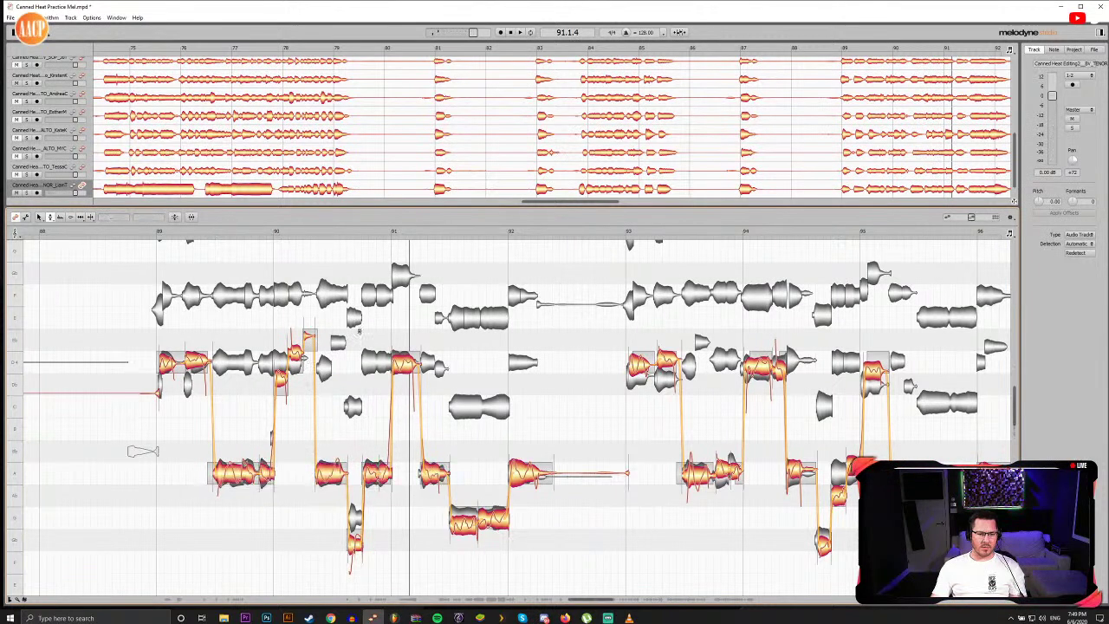
# Step: Raise the short low note late in bar 90 towards G3 and snap the two notes ending bar 91 to G3
pyautogui.doubleClick(309, 235)
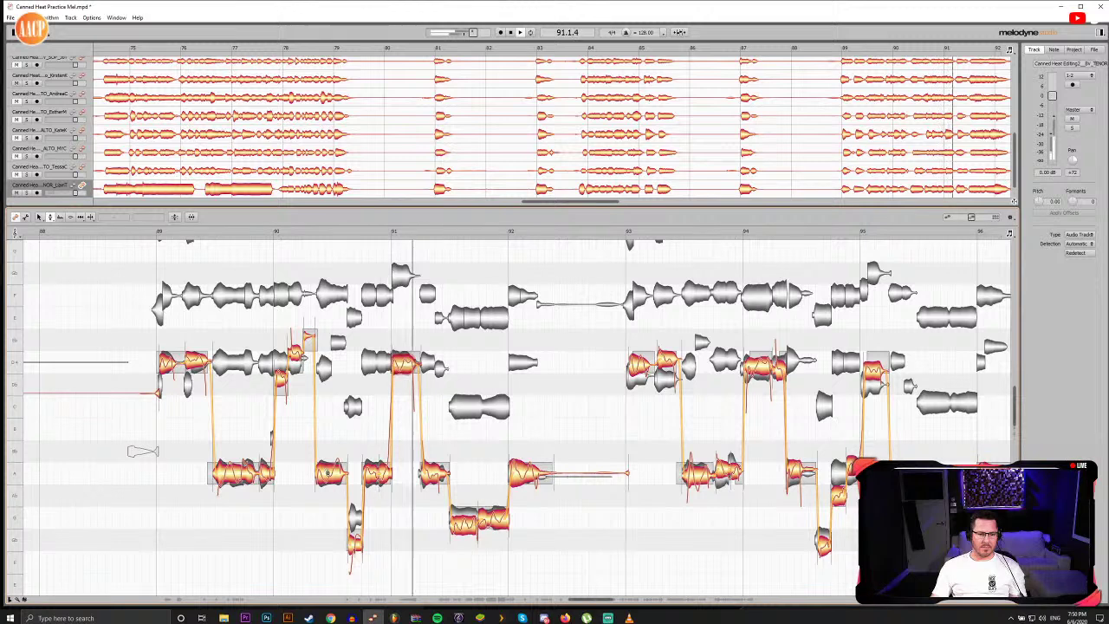
pyautogui.moveTo(361, 532); pyautogui.dragTo(361, 510)
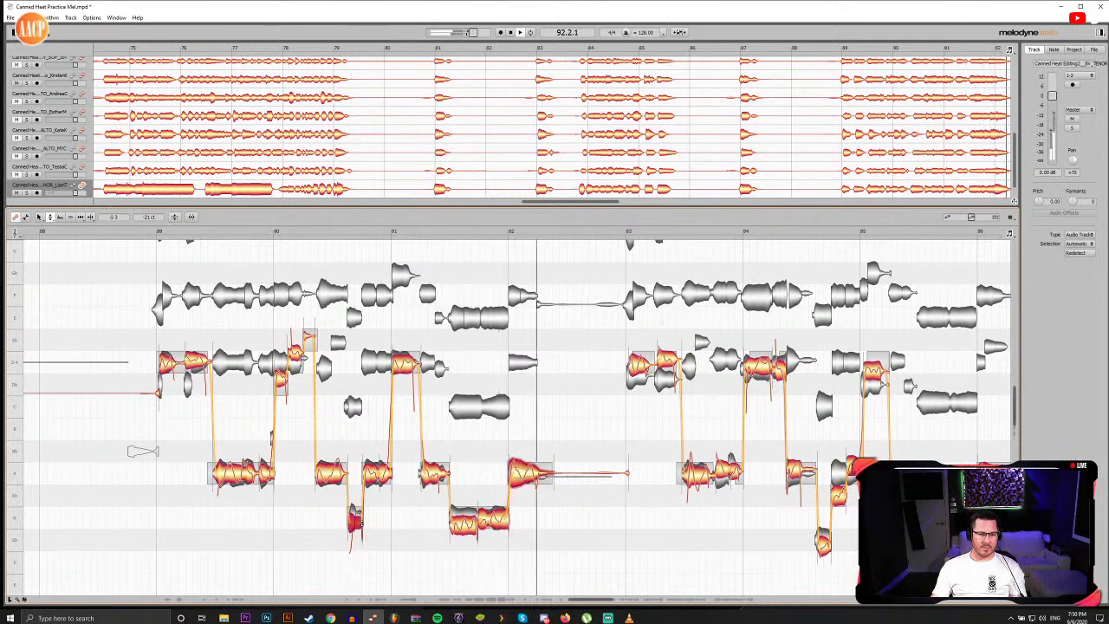
pyautogui.moveTo(436, 514); pyautogui.dragTo(497, 530)
pyautogui.doubleClick(496, 521)
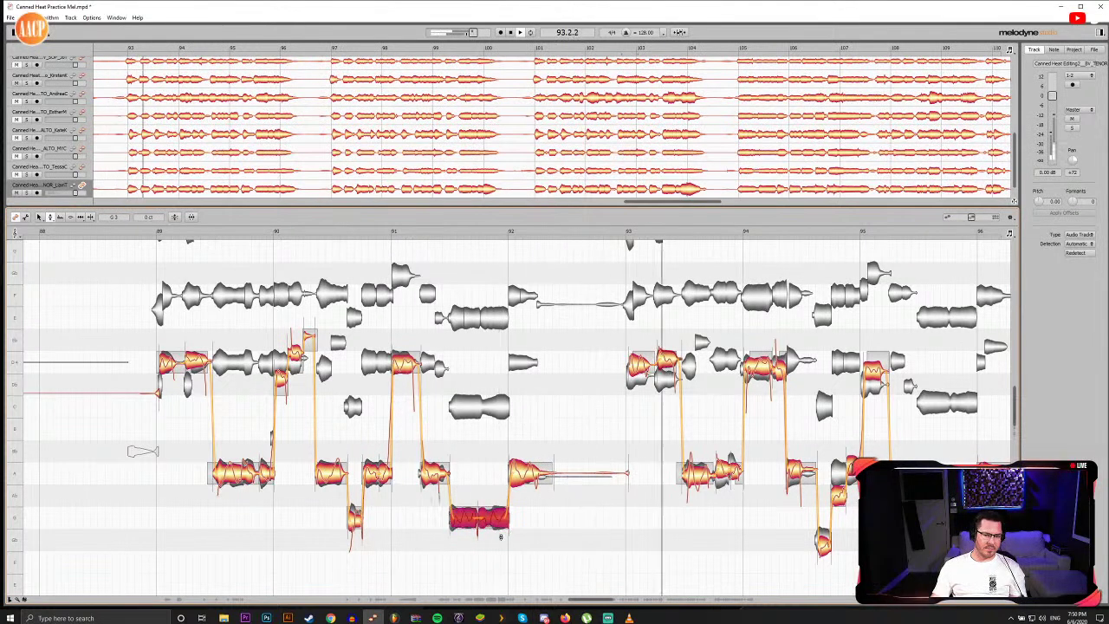
pyautogui.click(464, 449)
# Step: Raise the short note at the start of bar 90 to D and replay the phrase from bar 89
pyautogui.doubleClick(157, 234)
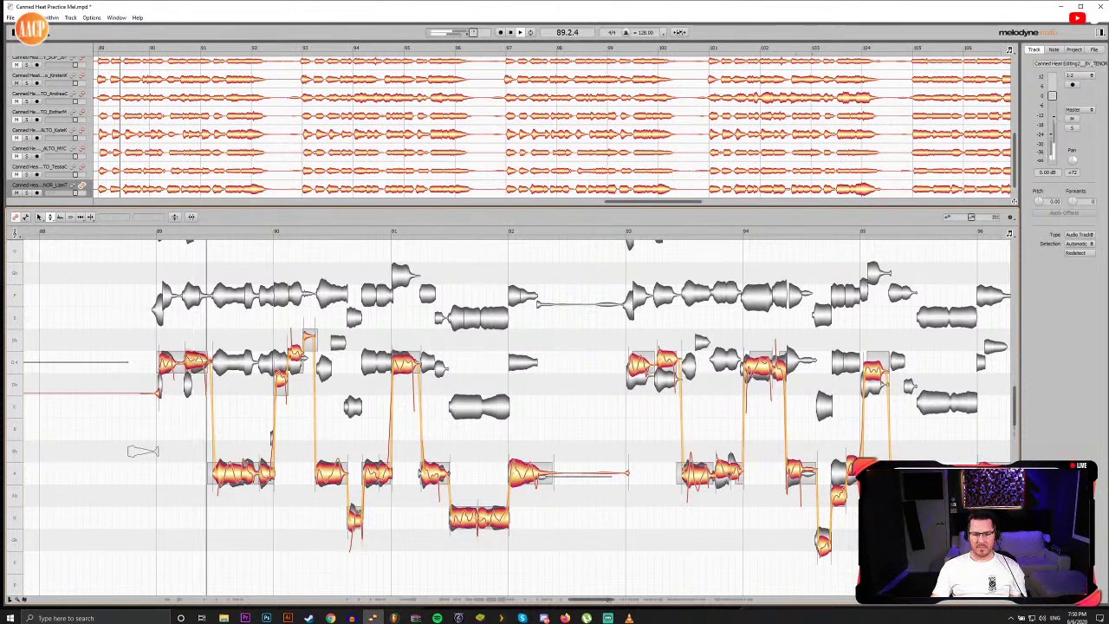
pyautogui.moveTo(605, 600); pyautogui.dragTo(606, 601)
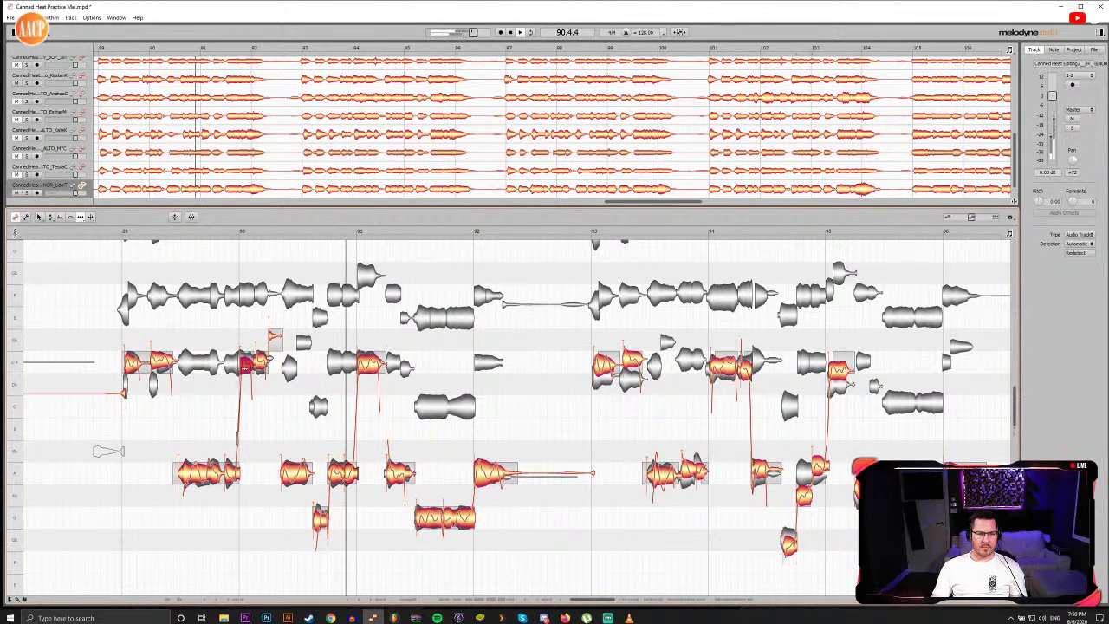
pyautogui.click(307, 231)
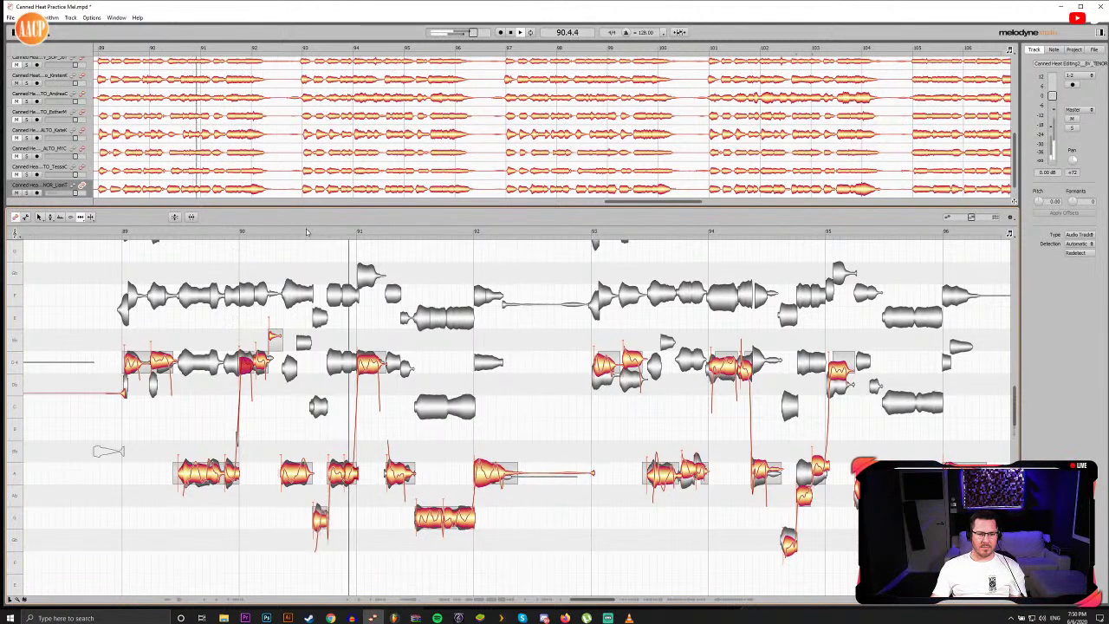
# Step: Split the tail off the first note of bar 91 and replay the passage
pyautogui.click(377, 367)
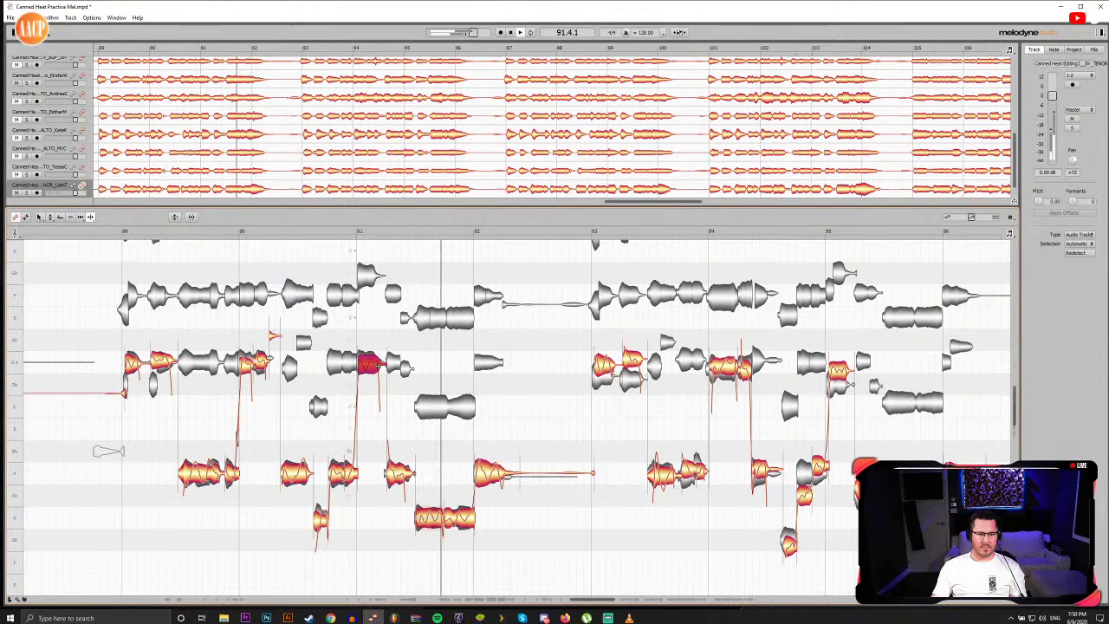
pyautogui.click(353, 235)
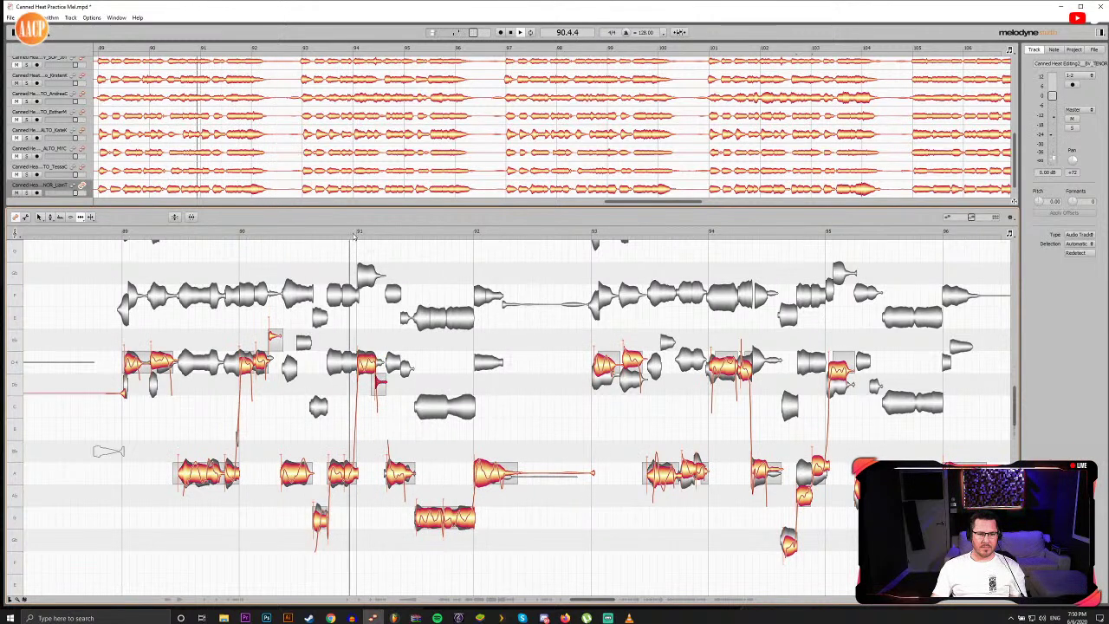
pyautogui.click(399, 472)
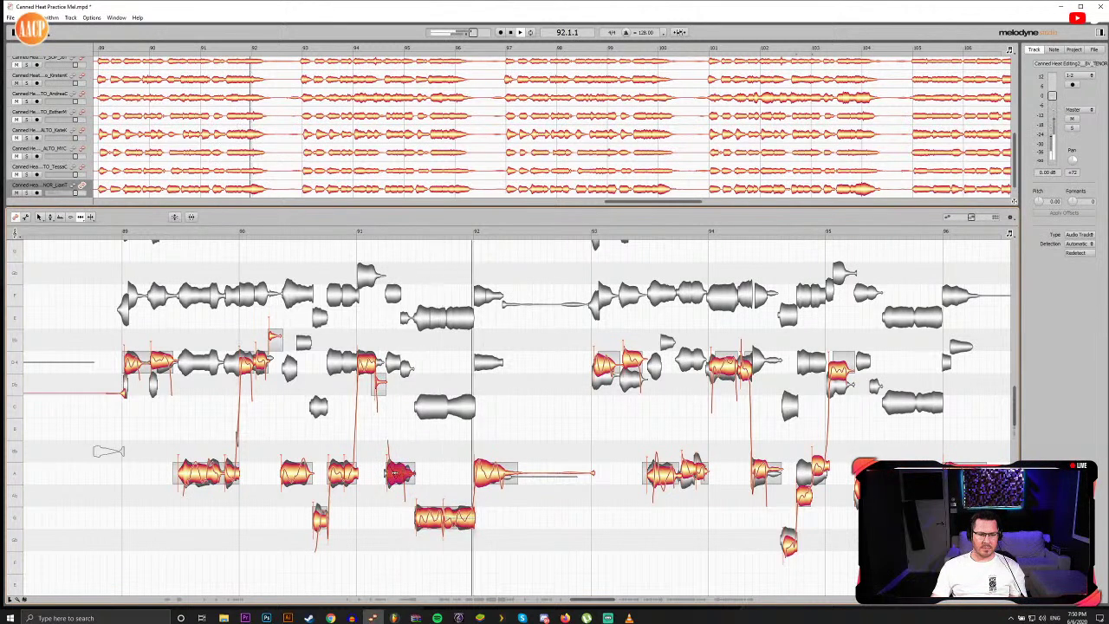
# Step: Shift the group of tenor notes from bar 93 to bar 96 slightly earlier so the first one starts at bar 93
pyautogui.moveTo(595, 599); pyautogui.dragTo(609, 600)
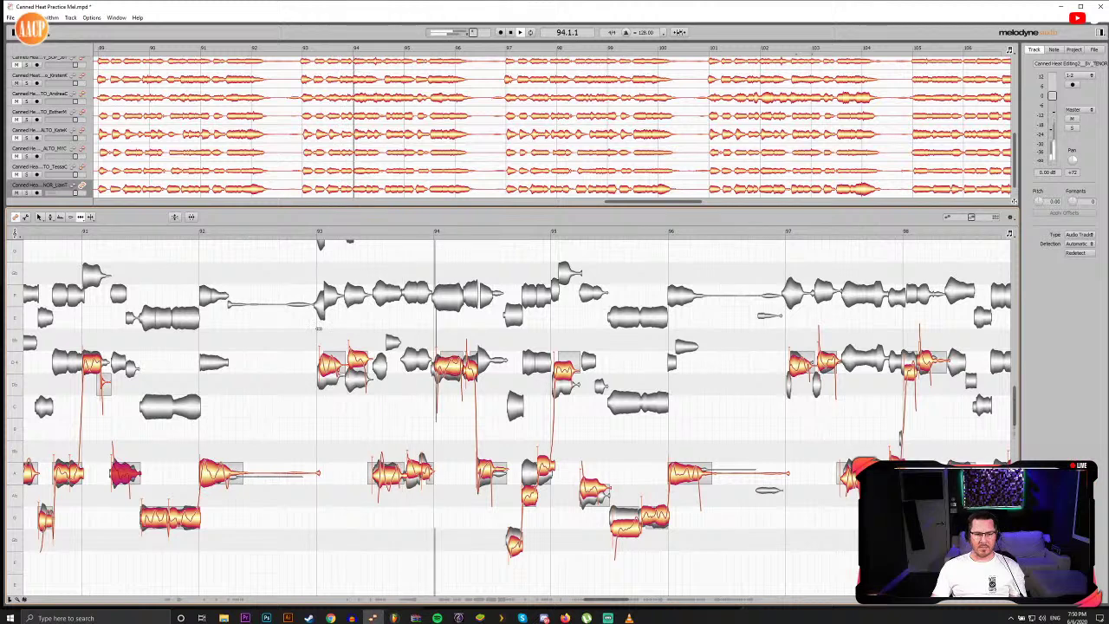
pyautogui.moveTo(327, 317); pyautogui.dragTo(697, 546)
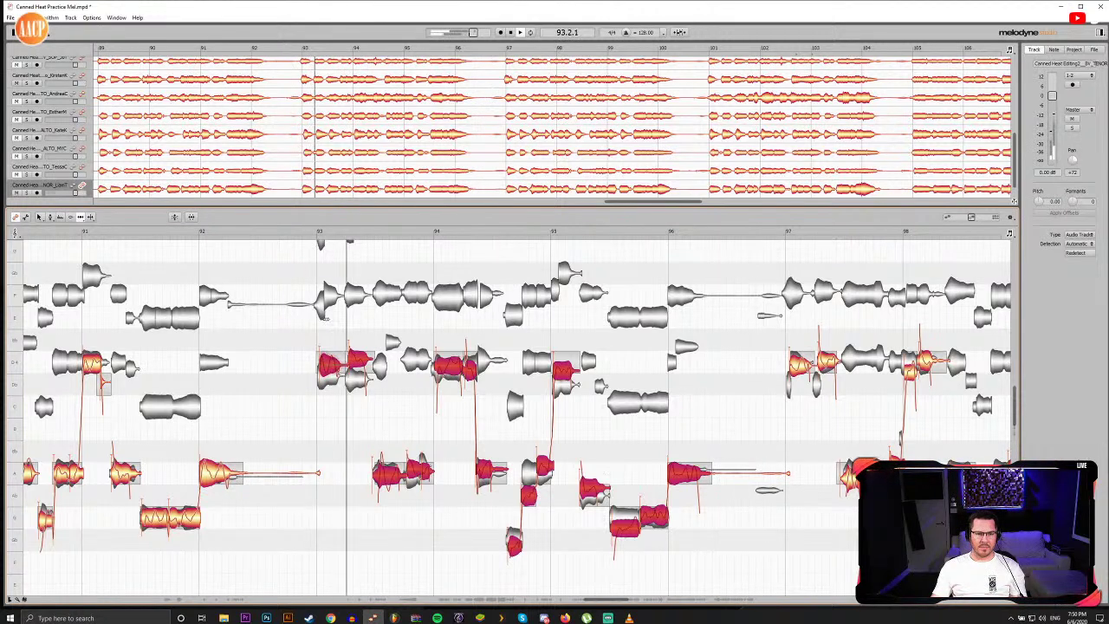
pyautogui.moveTo(322, 363); pyautogui.dragTo(317, 363)
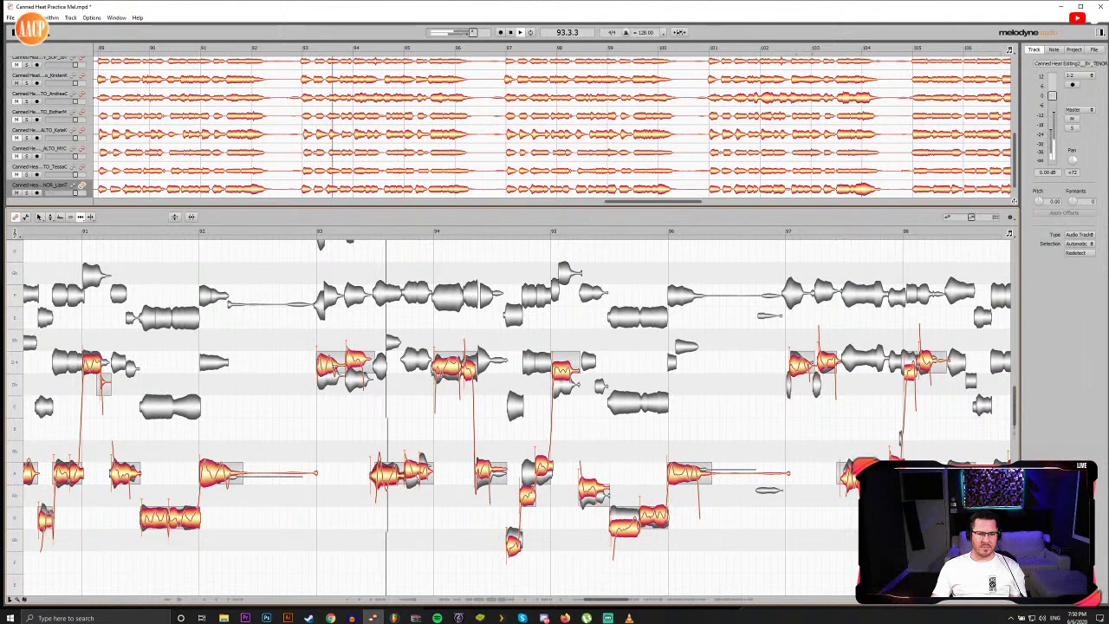
# Step: Select the tenor notes from bar 93 to bar 96 and snap their pitch to the nearest semitones
pyautogui.moveTo(329, 337); pyautogui.dragTo(702, 552)
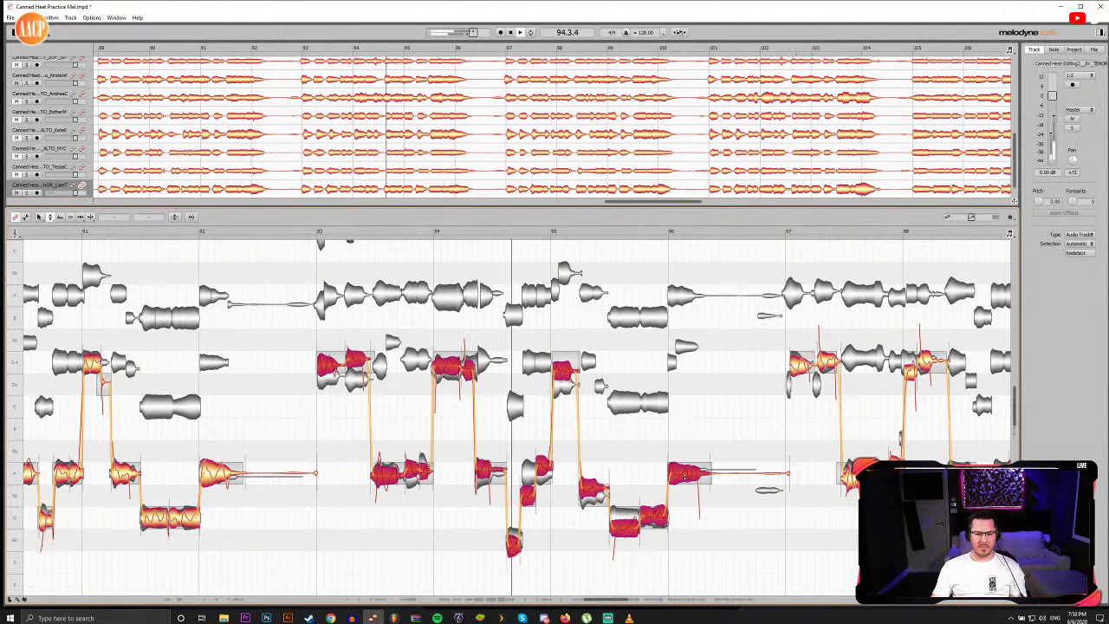
pyautogui.doubleClick(686, 473)
pyautogui.click(703, 528)
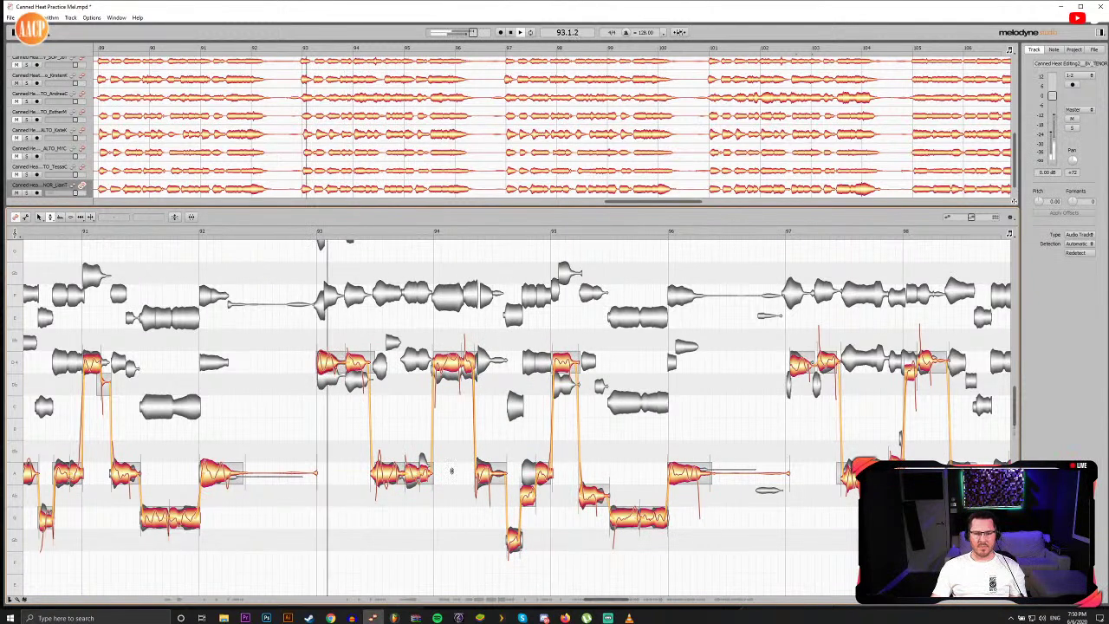
# Step: Raise the flat note late in bar 94 and the second note of bar 95 to A3, and replay from bar 95
pyautogui.click(529, 478)
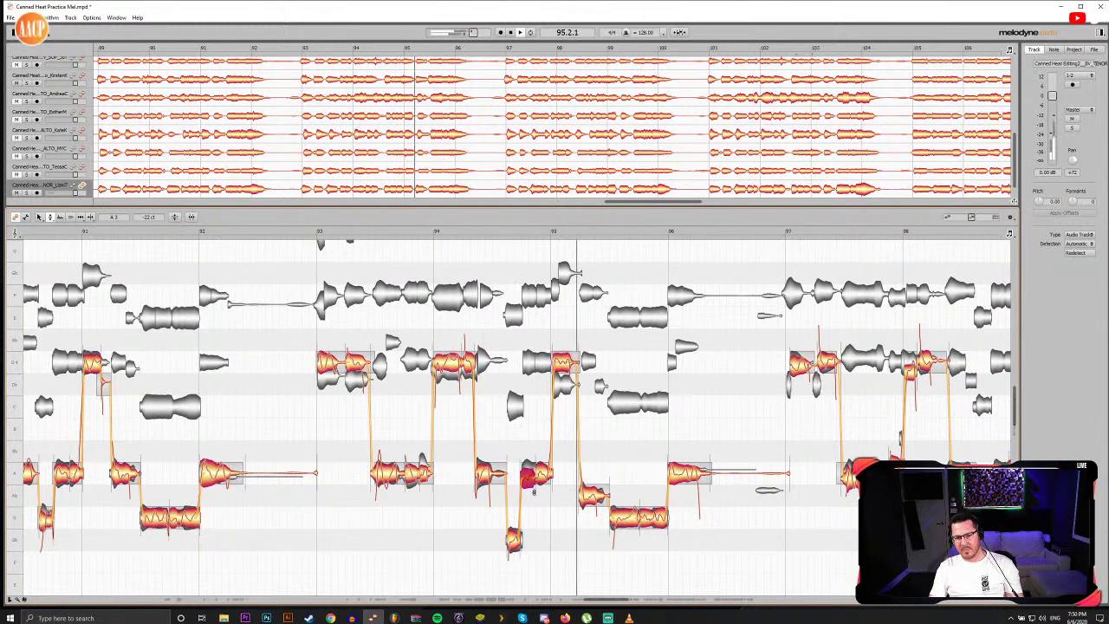
pyautogui.moveTo(596, 499); pyautogui.dragTo(596, 478)
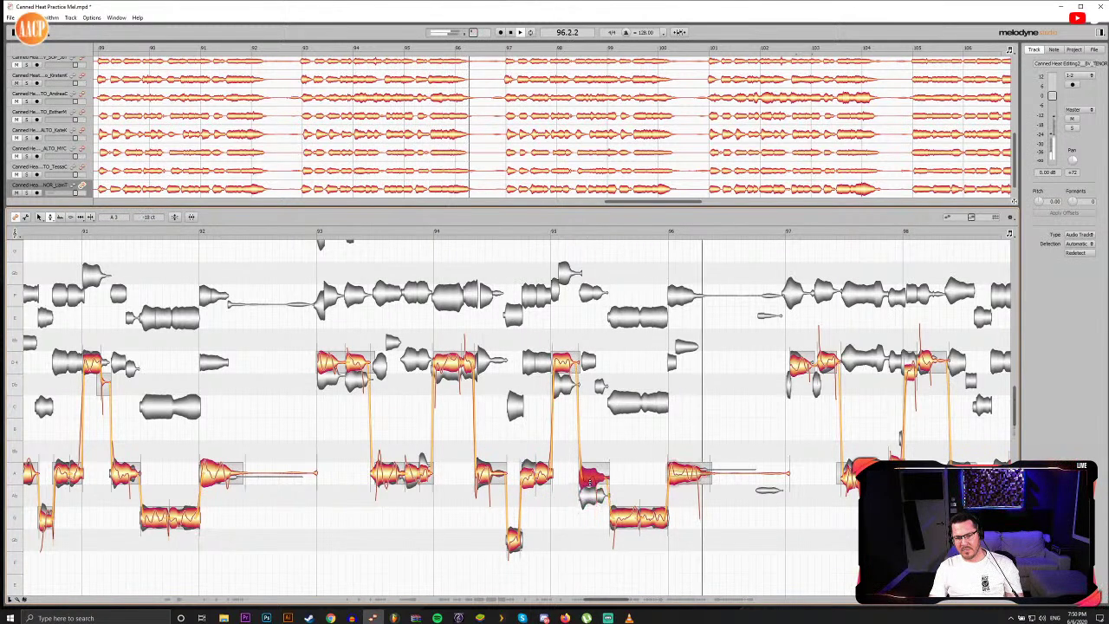
pyautogui.click(573, 236)
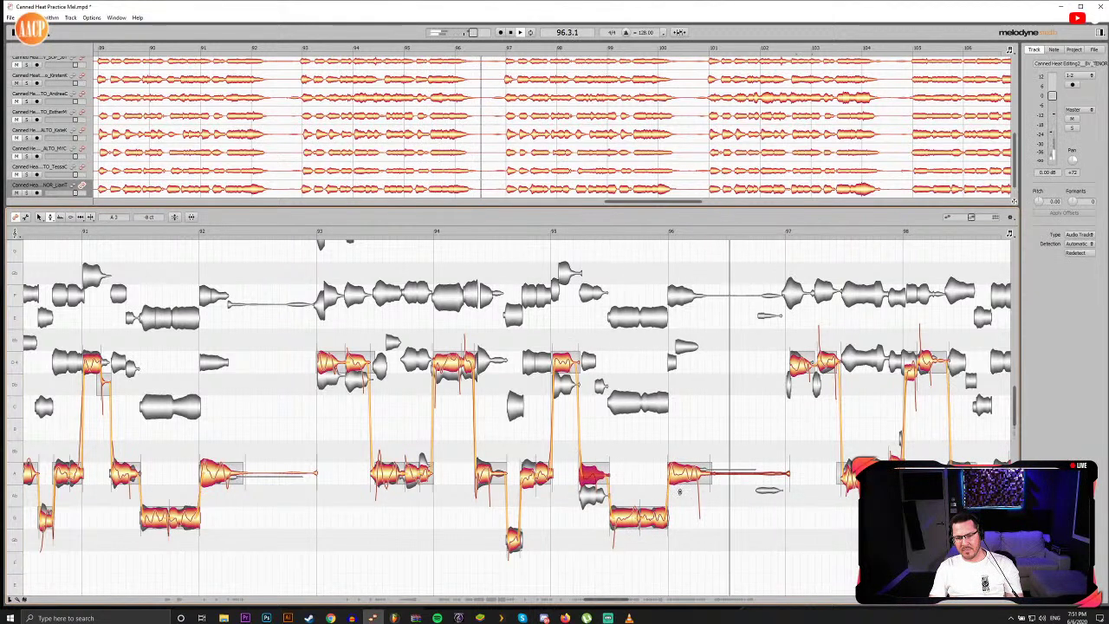
# Step: Stop playback and split the thin sustained tail off the note at the start of bar 96
pyautogui.press('space')
pyautogui.press('F6')
pyautogui.doubleClick(702, 473)
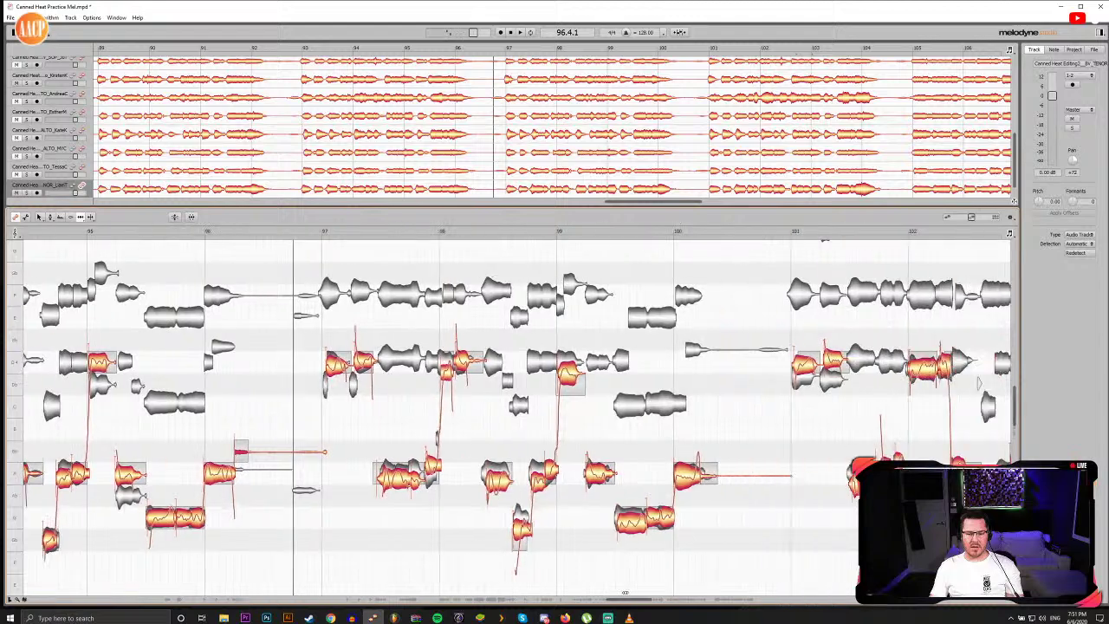
# Step: Select the tenor notes from bar 97 to bar 104 and snap their pitch to the nearest semitones
pyautogui.moveTo(656, 599); pyautogui.dragTo(695, 598)
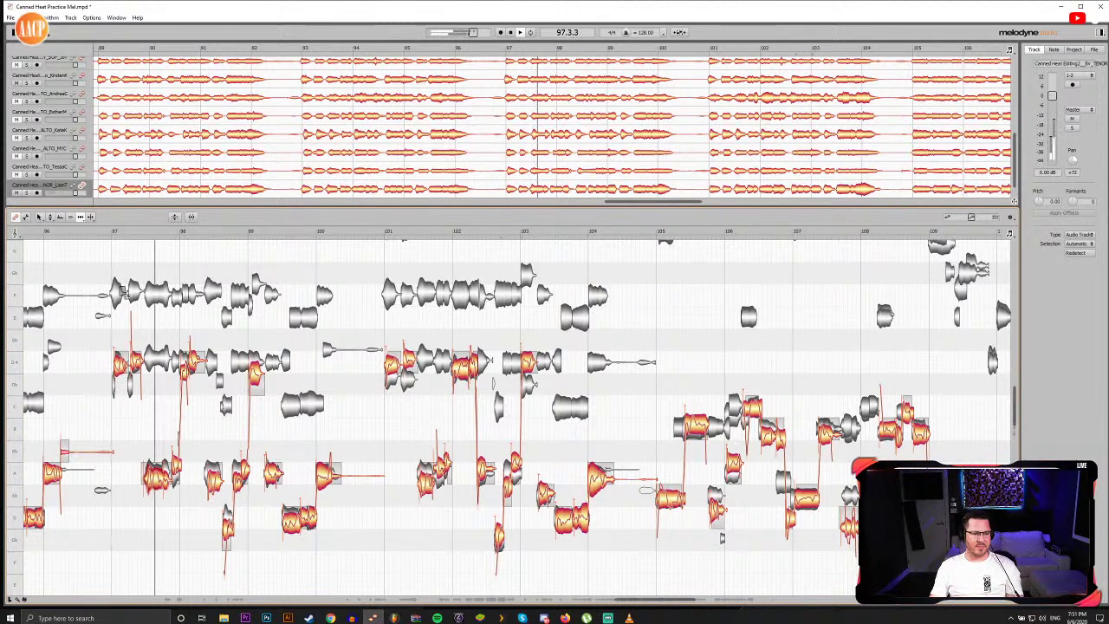
pyautogui.moveTo(118, 285); pyautogui.dragTo(598, 587)
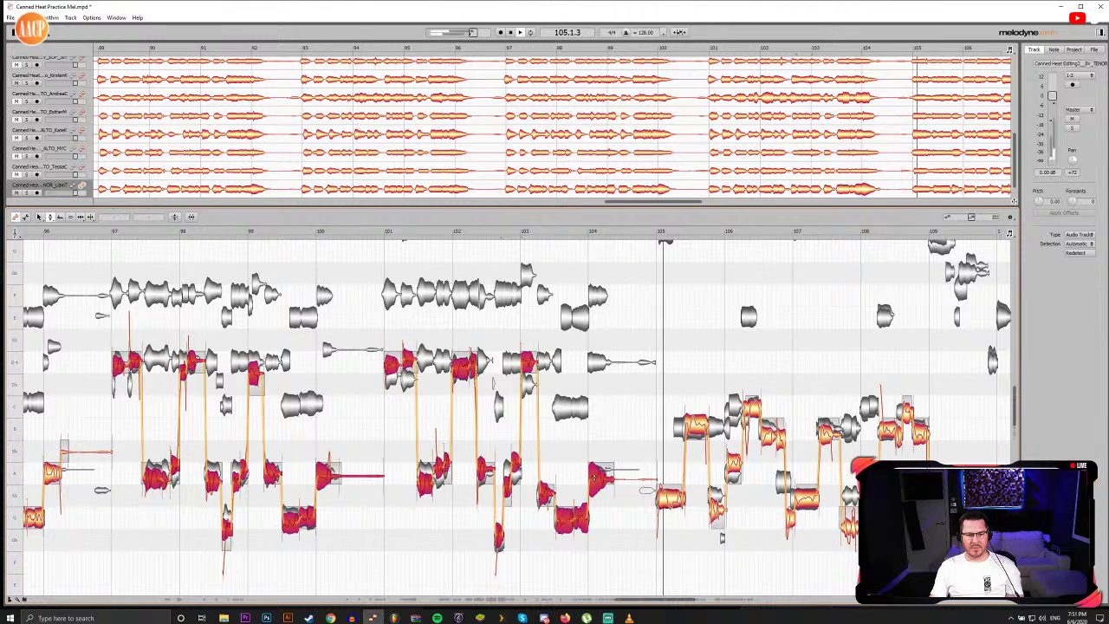
pyautogui.doubleClick(594, 477)
pyautogui.click(613, 521)
# Step: Raise the second note of bar 103 to A3 and the first note of bar 99 to D4, and replay from bar 97
pyautogui.moveTo(546, 494); pyautogui.dragTo(547, 482)
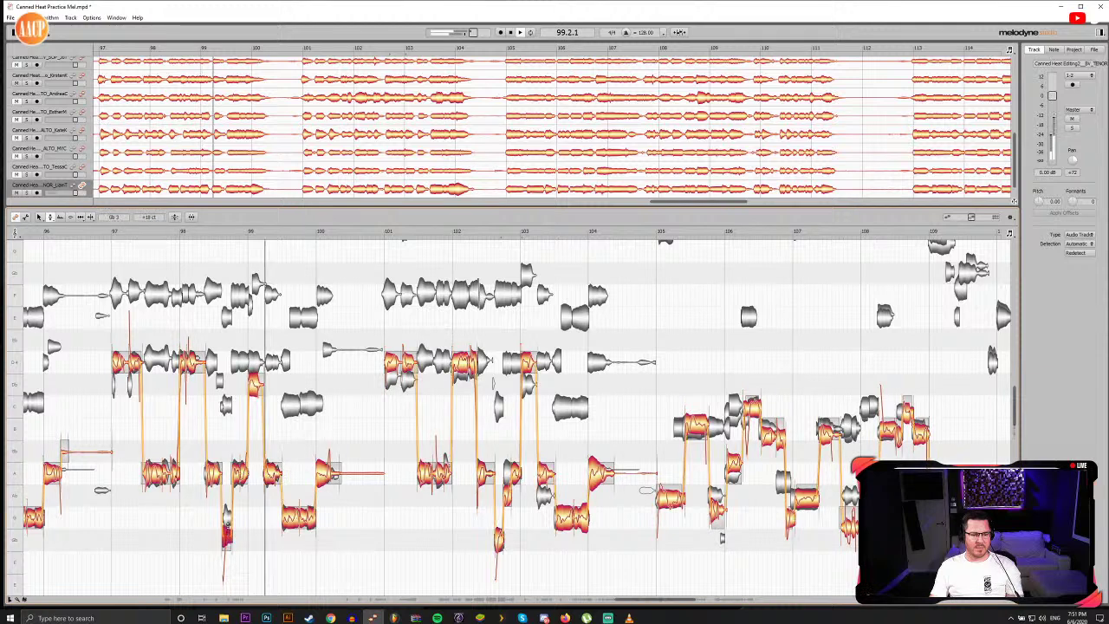
pyautogui.moveTo(254, 389); pyautogui.dragTo(254, 363)
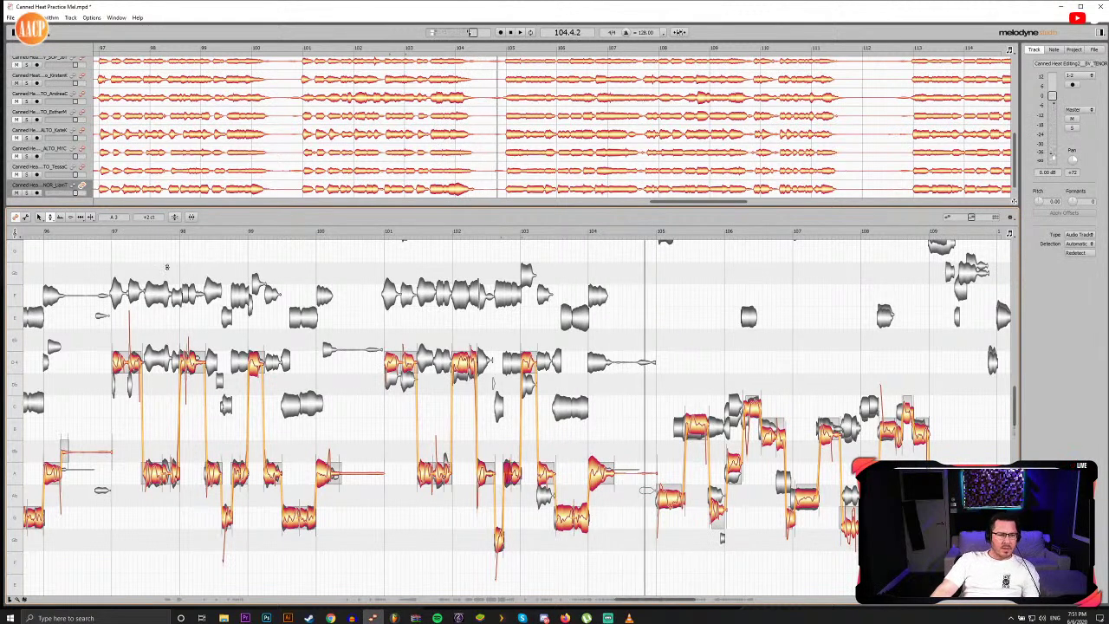
pyautogui.doubleClick(110, 234)
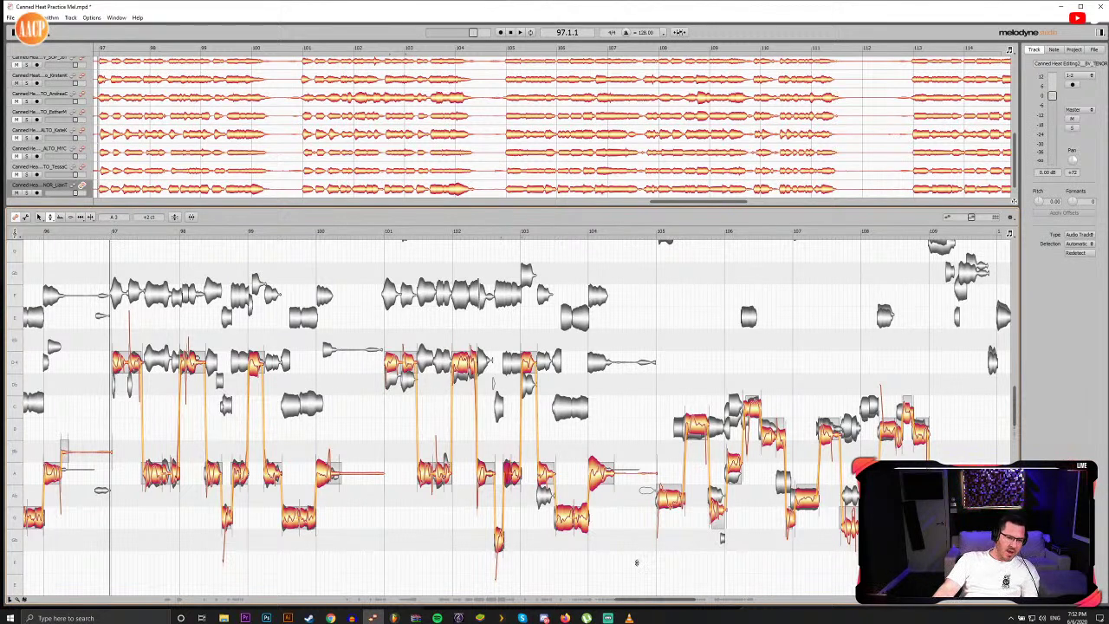
pyautogui.moveTo(637, 600); pyautogui.dragTo(638, 599)
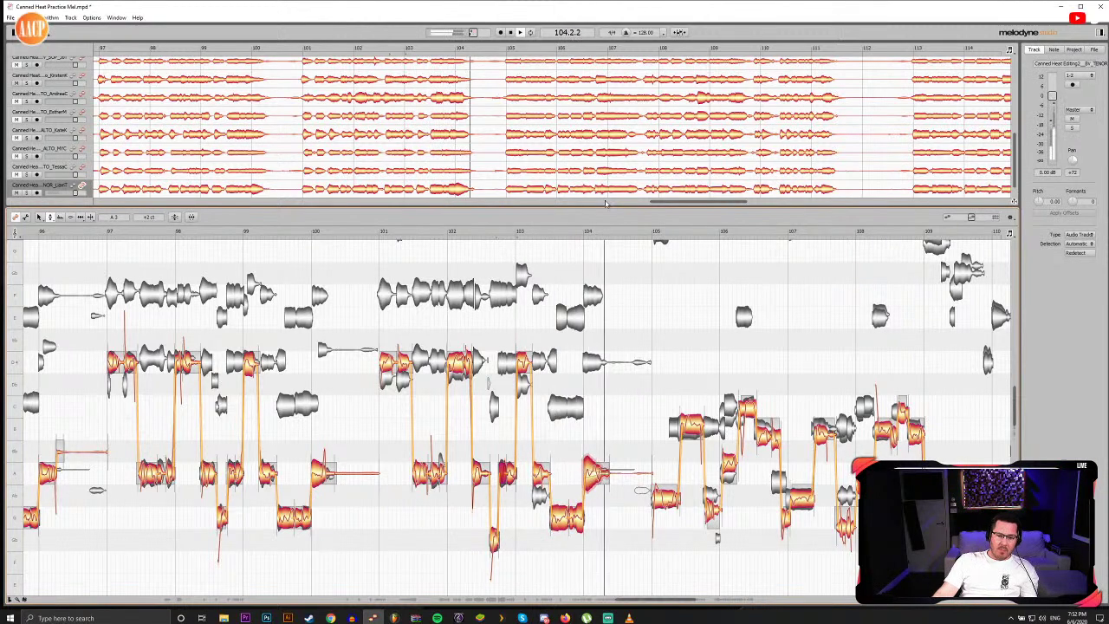
# Step: Select the tenor notes from bar 105 through bar 109 and check their timing against the reference notes
pyautogui.moveTo(618, 593); pyautogui.dragTo(665, 600)
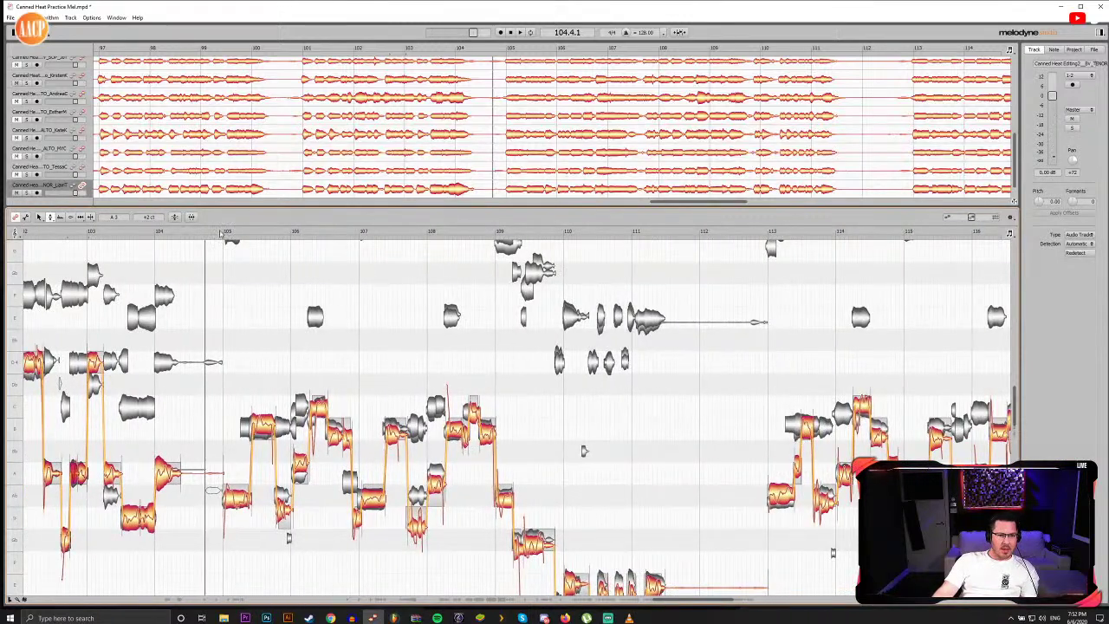
pyautogui.scroll(-3, 583, 451)
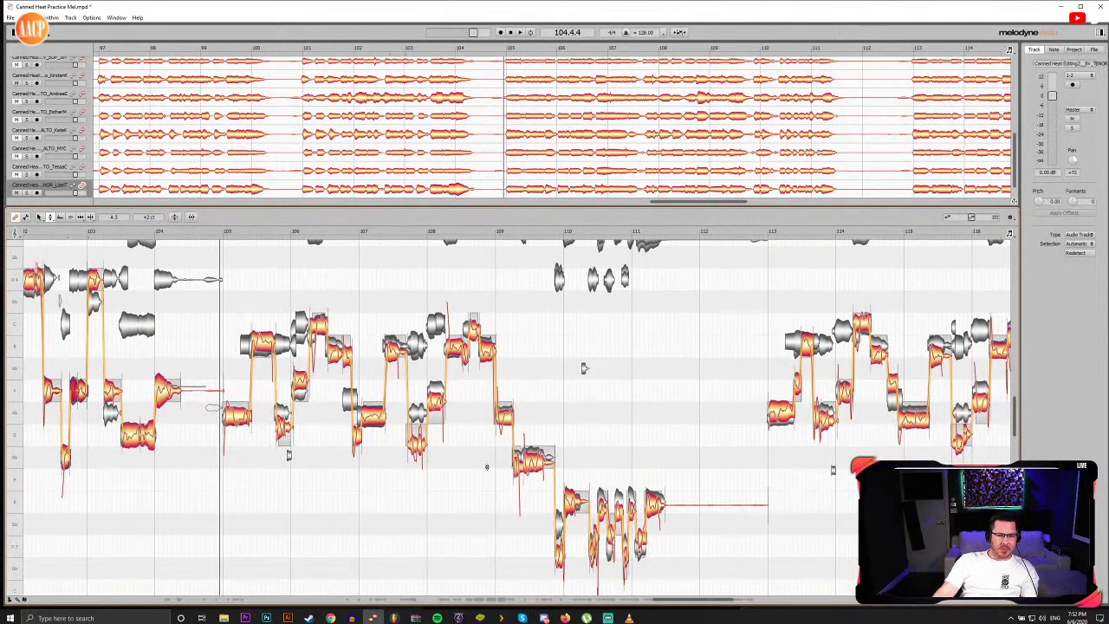
pyautogui.scroll(5, 589, 364)
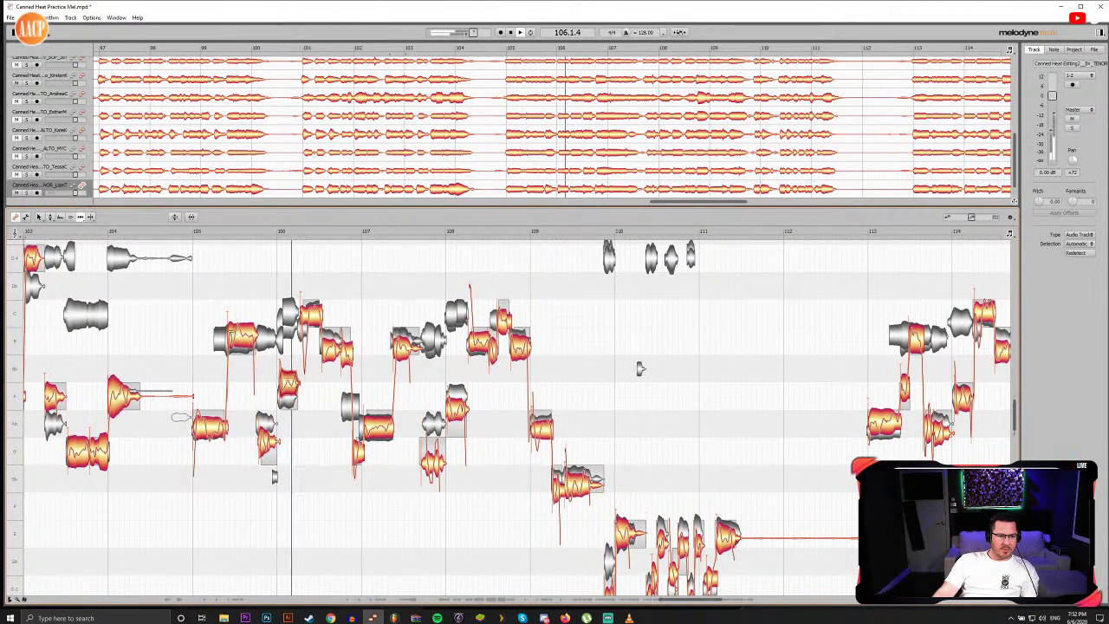
pyautogui.moveTo(207, 280); pyautogui.dragTo(574, 516)
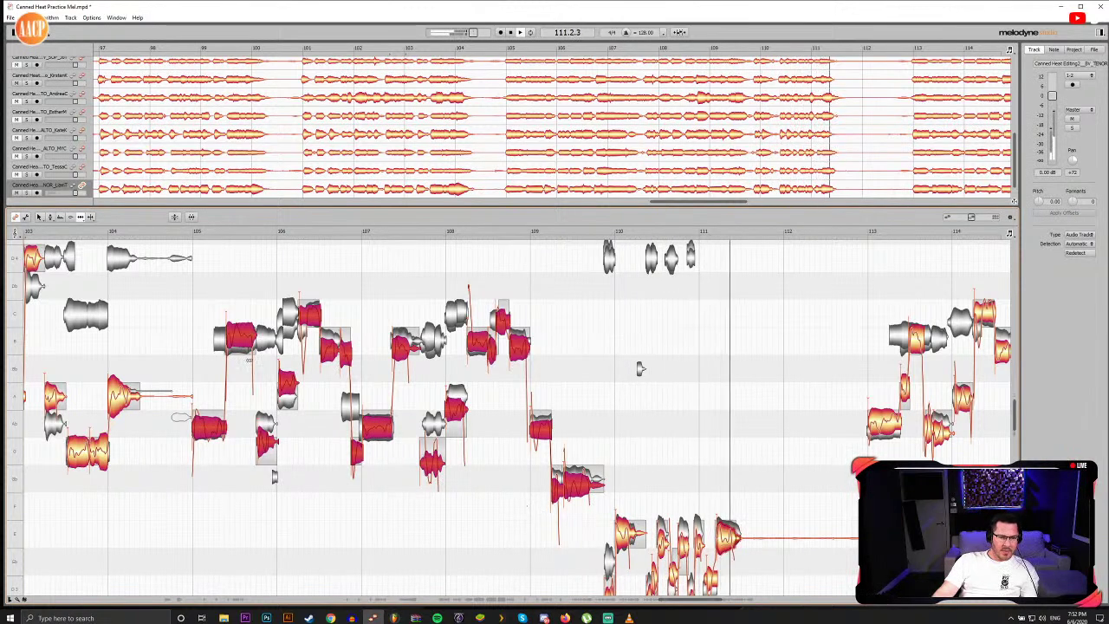
pyautogui.press('space')
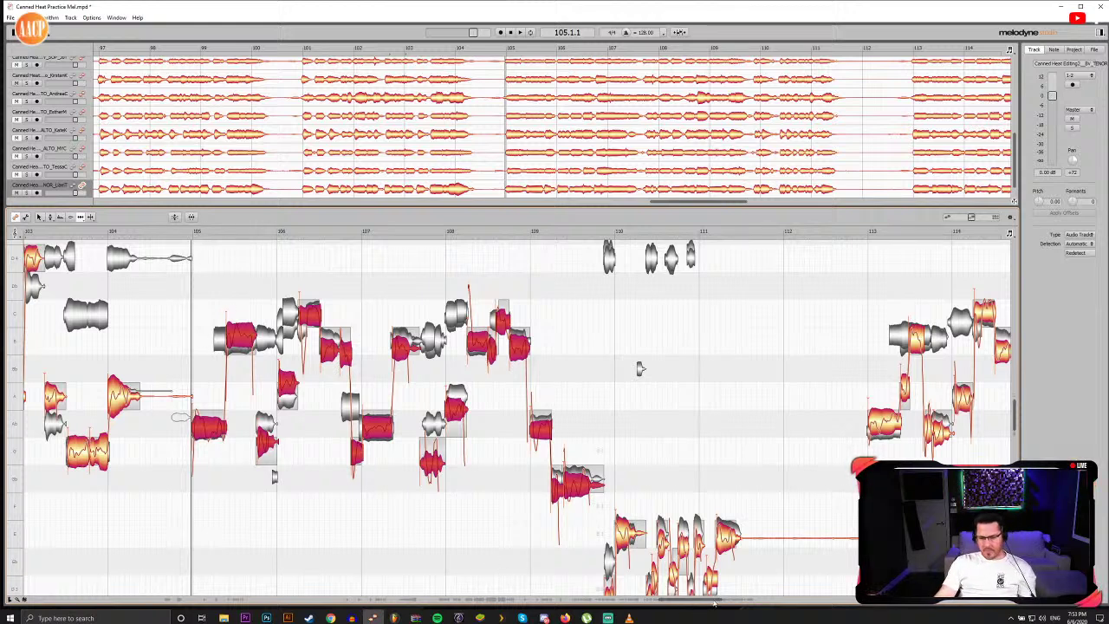
pyautogui.moveTo(717, 599); pyautogui.dragTo(684, 599)
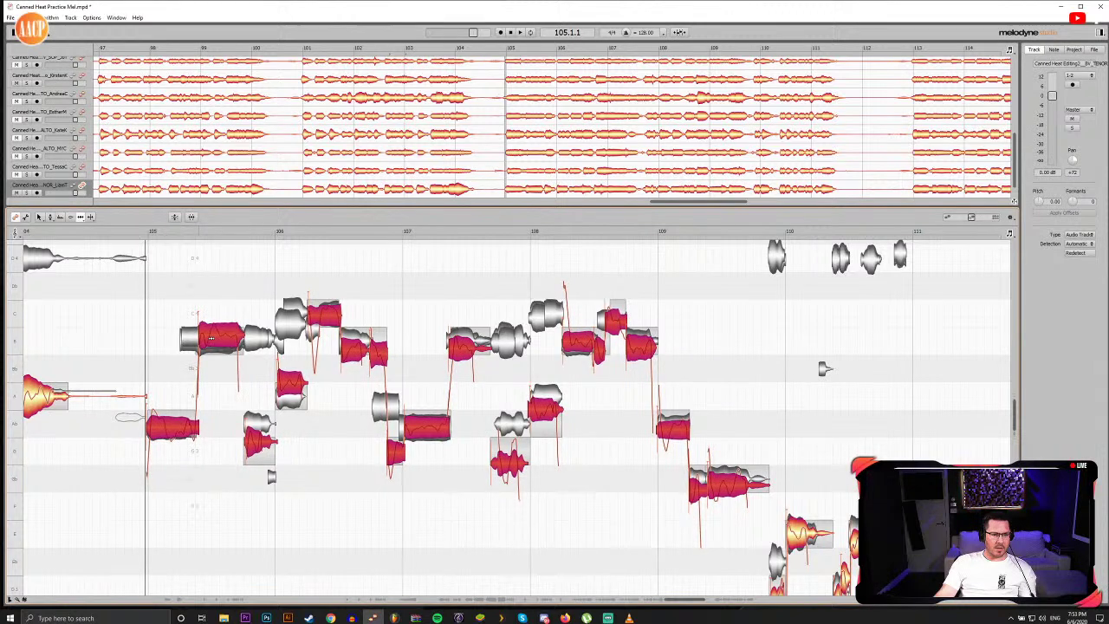
pyautogui.click(229, 426)
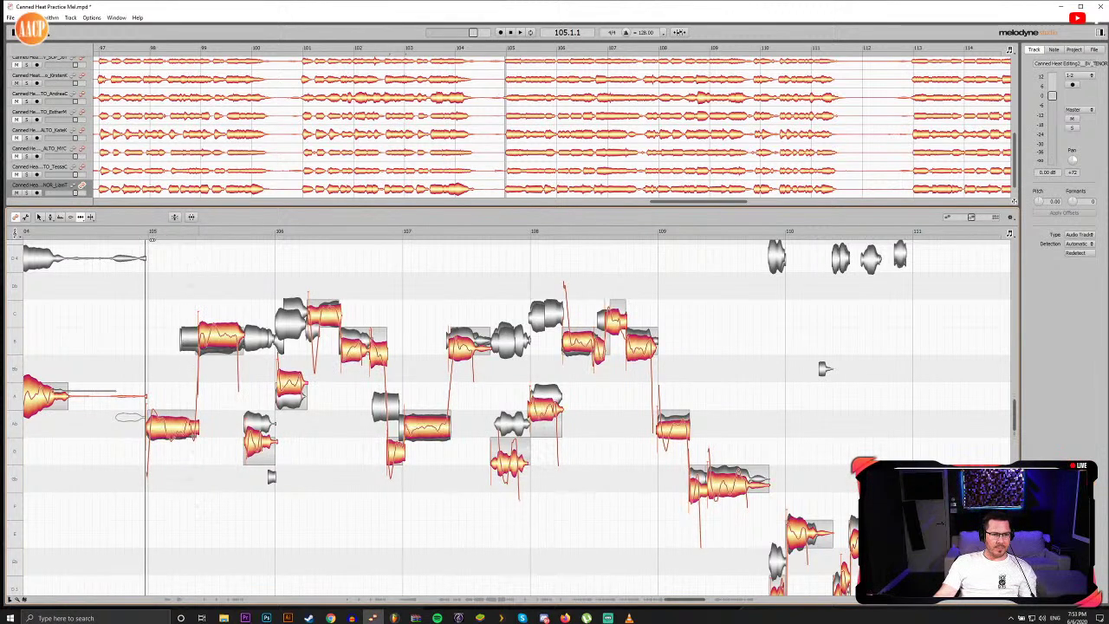
# Step: Raise the last note of bar 105 to Ab3, lower the note late in bar 106 to A3, and replay that passage
pyautogui.press('space')
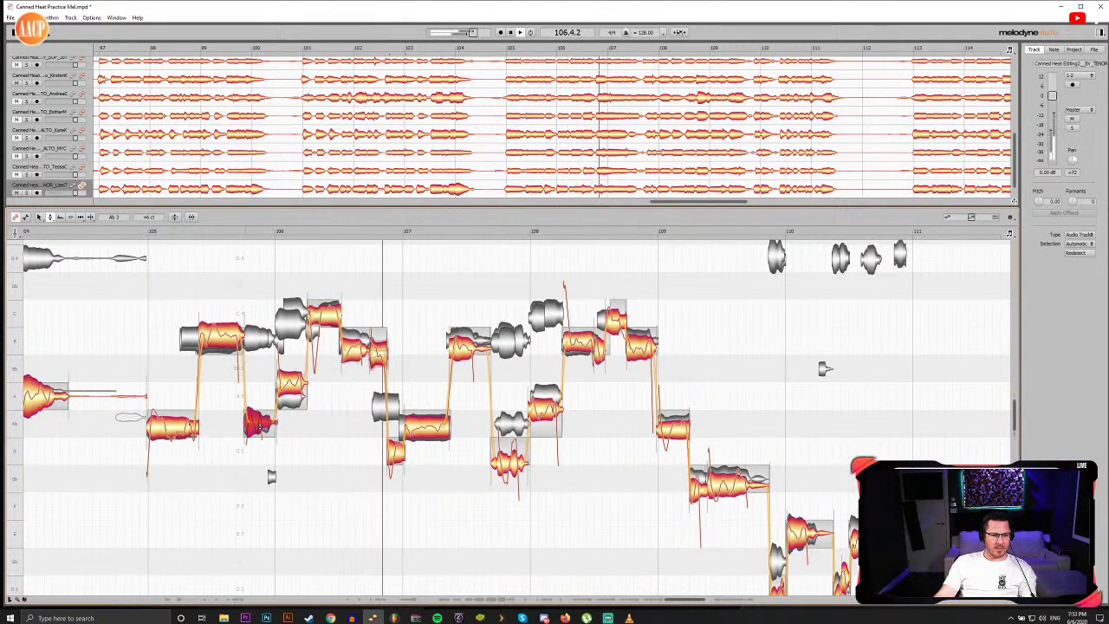
pyautogui.press('space')
pyautogui.click(341, 232)
pyautogui.press('space')
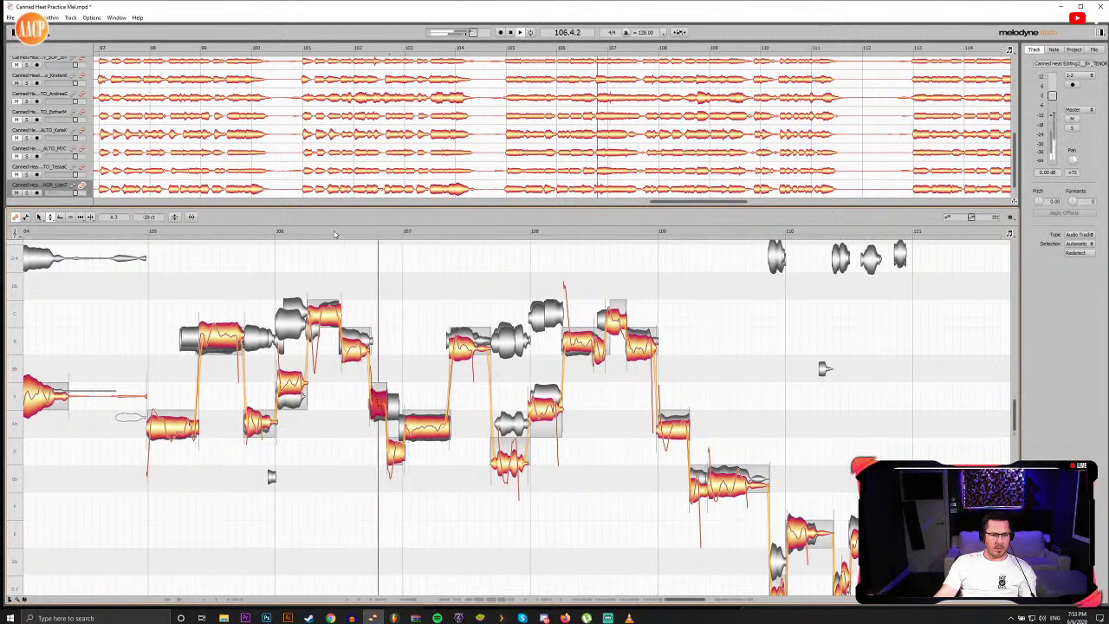
# Step: Raise the short low note ending bar 106, trying A3 before settling on Ab3, and replay the passage after each change
pyautogui.moveTo(396, 447); pyautogui.dragTo(395, 396)
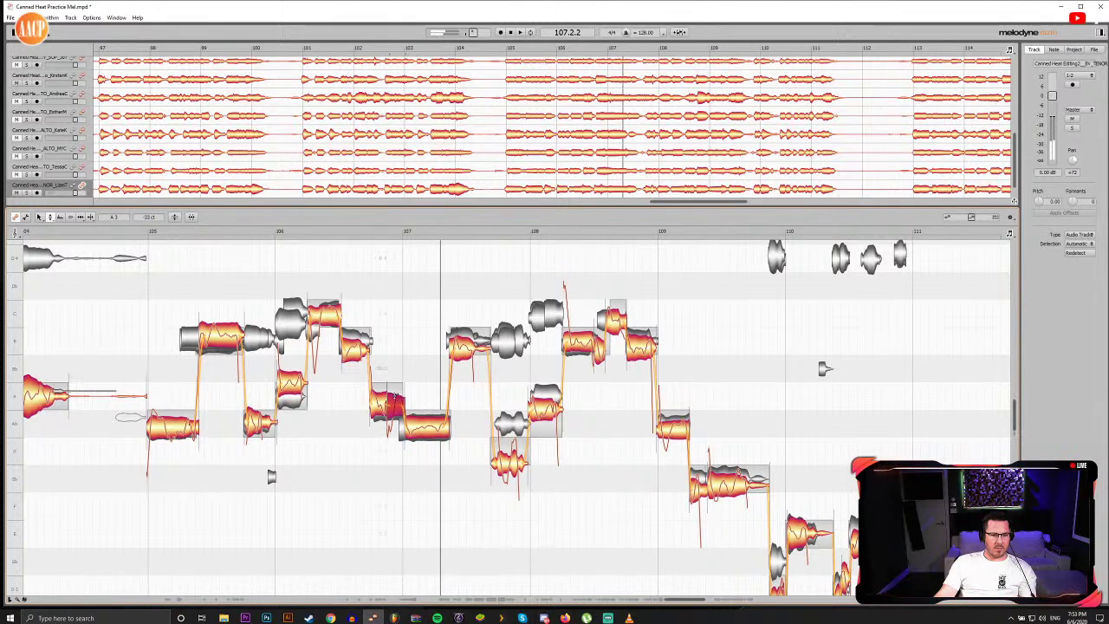
pyautogui.click(365, 237)
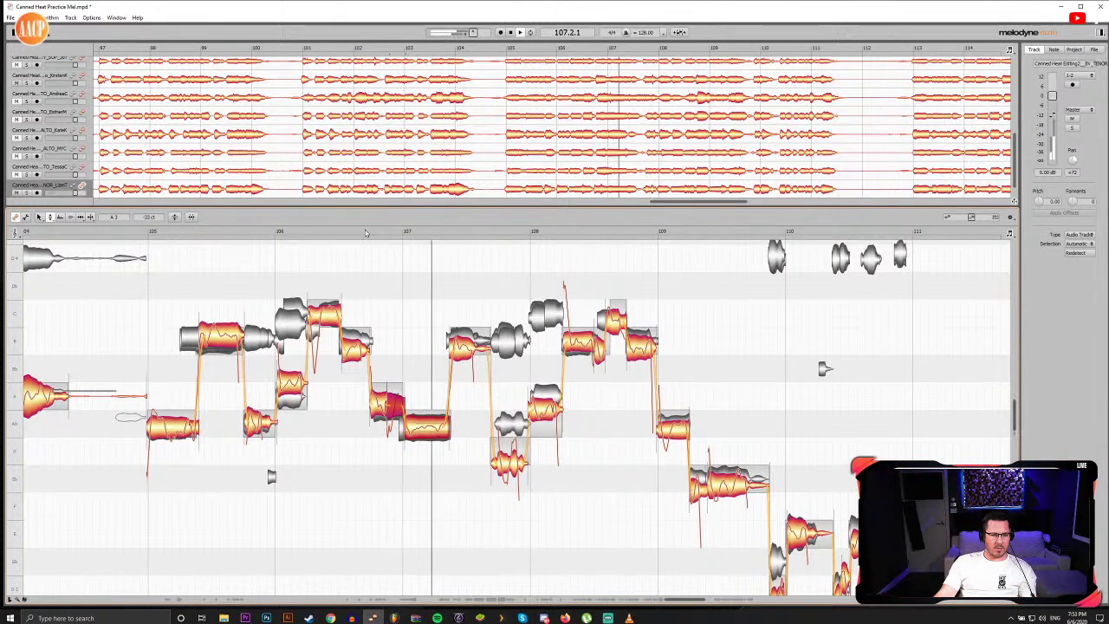
pyautogui.click(367, 235)
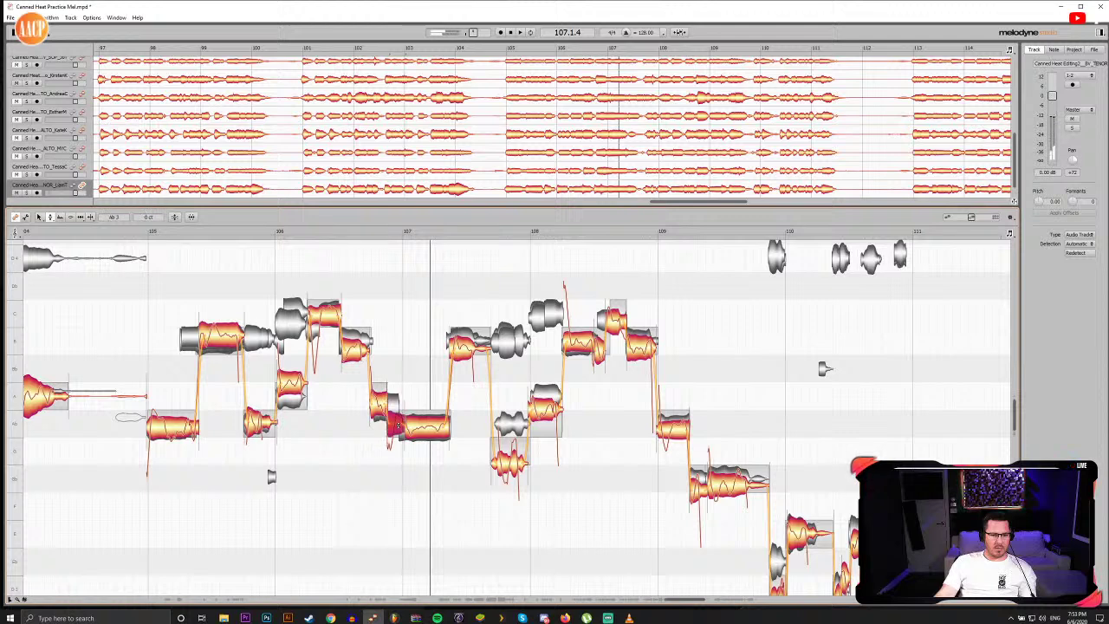
pyautogui.click(364, 235)
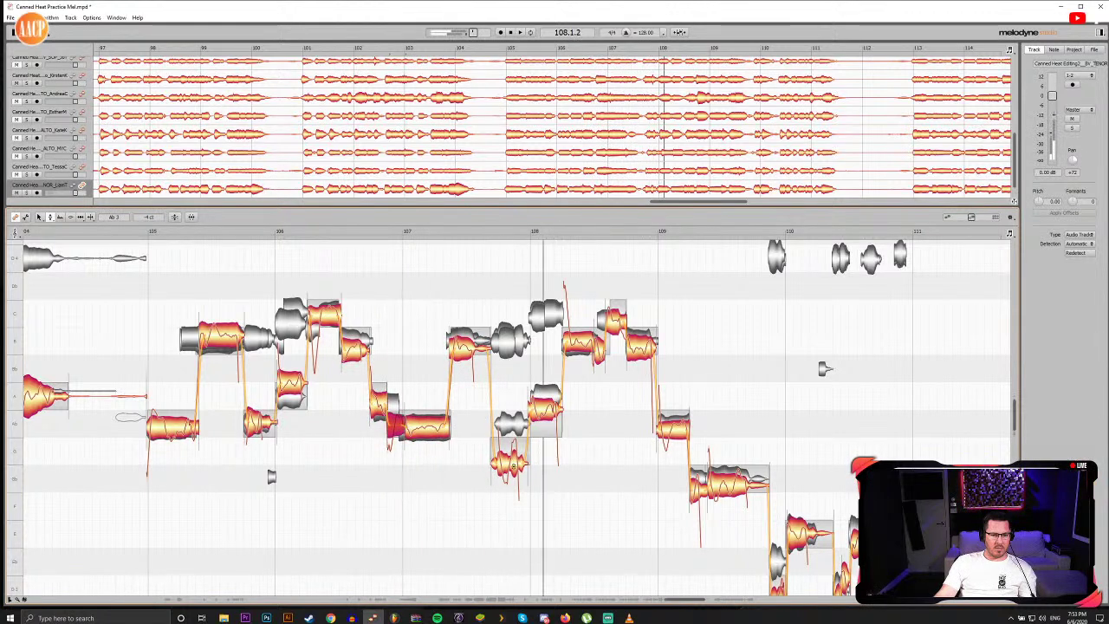
# Step: Raise the last note of bar 107 to Ab3, centre the note before it on B3, and raise the first note of bar 108 to A3
pyautogui.moveTo(510, 466); pyautogui.dragTo(511, 423)
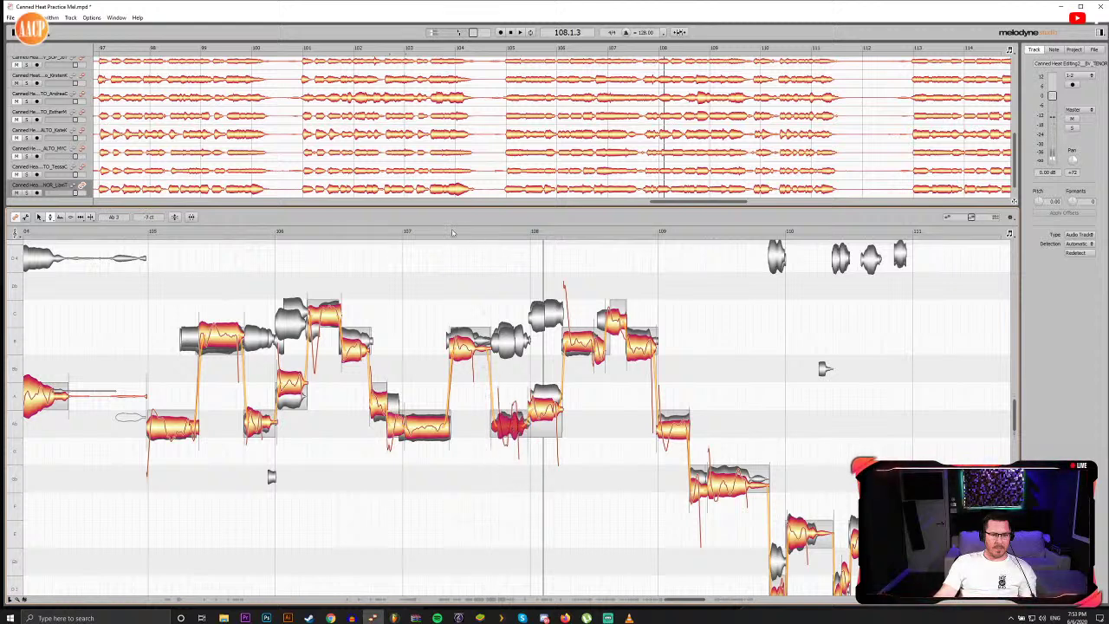
pyautogui.click(460, 236)
pyautogui.click(467, 340)
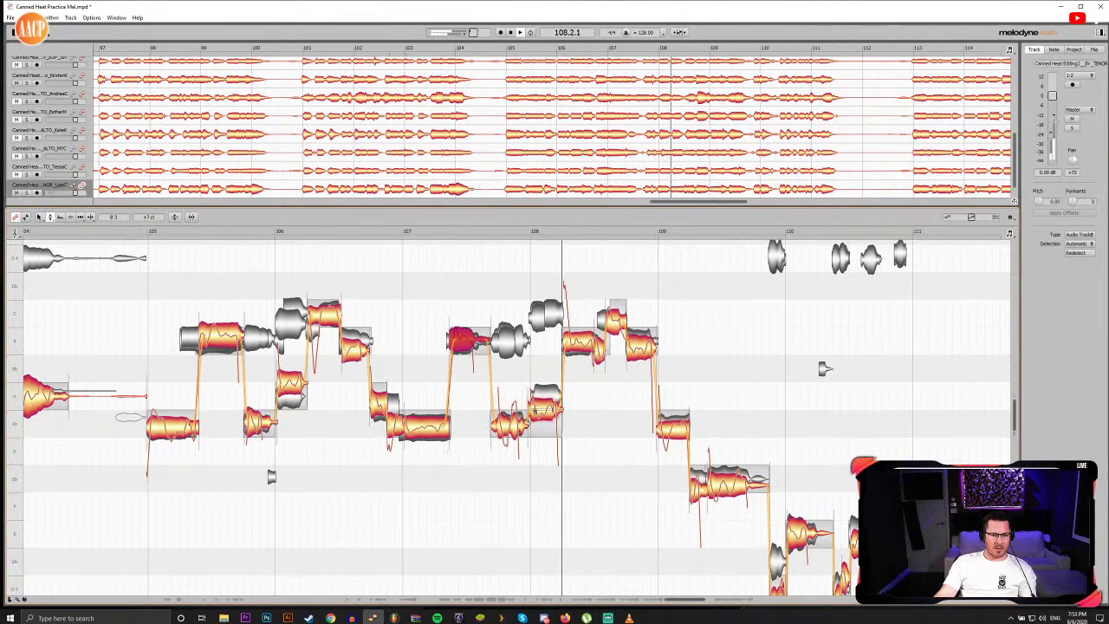
pyautogui.click(538, 397)
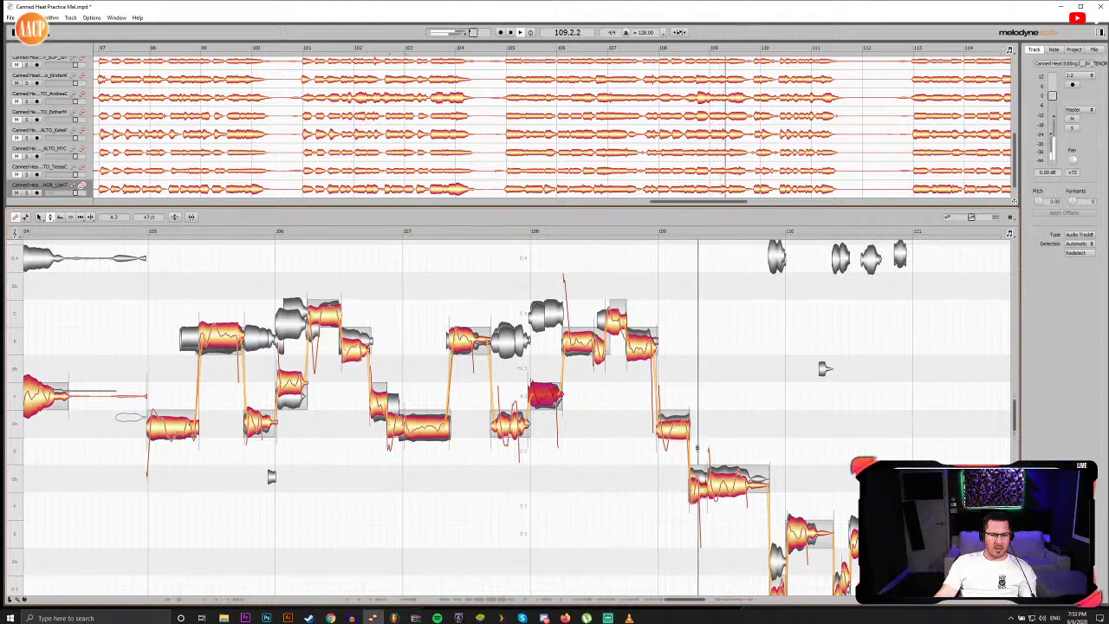
# Step: Select the joined long notes in bar 109 and snap them to Gb3
pyautogui.click(732, 482)
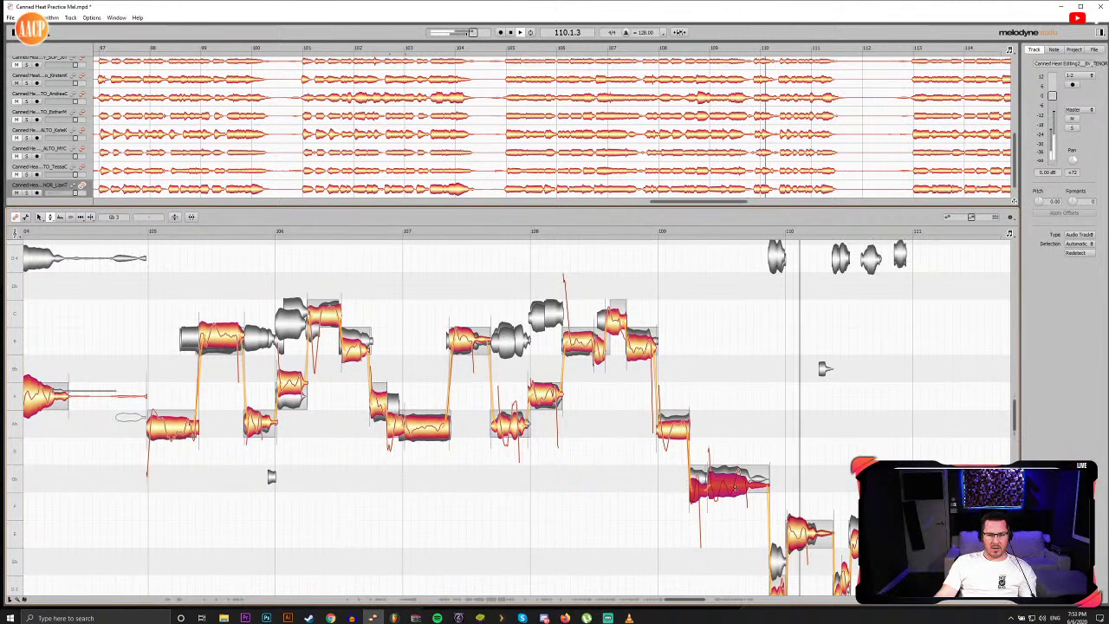
pyautogui.doubleClick(734, 483)
pyautogui.click(730, 499)
pyautogui.press('F2')
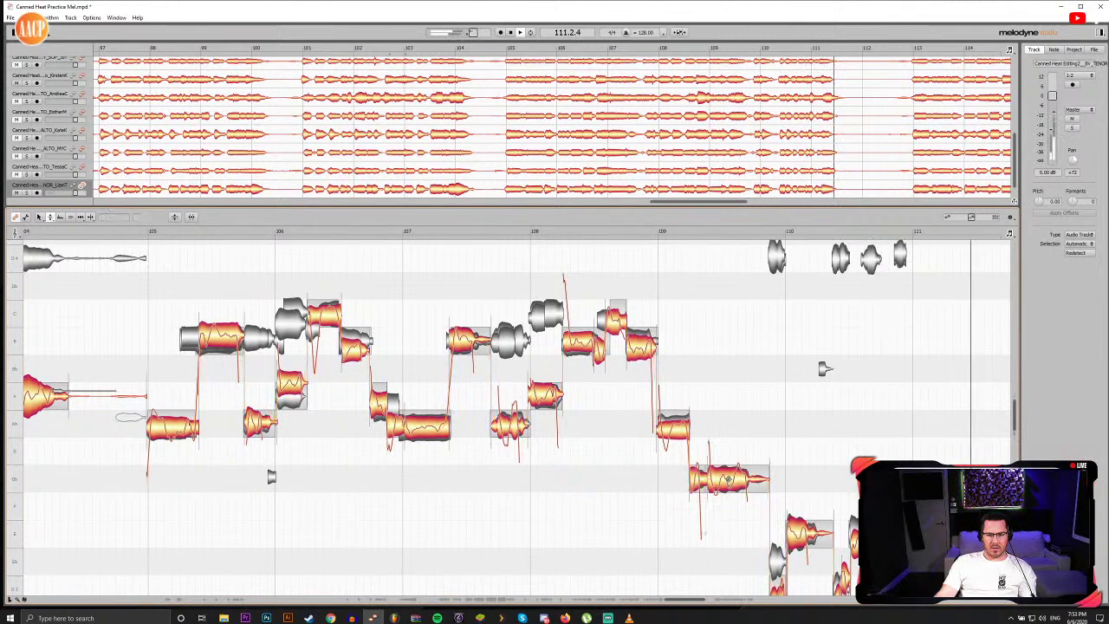
pyautogui.moveTo(730, 481); pyautogui.dragTo(729, 495)
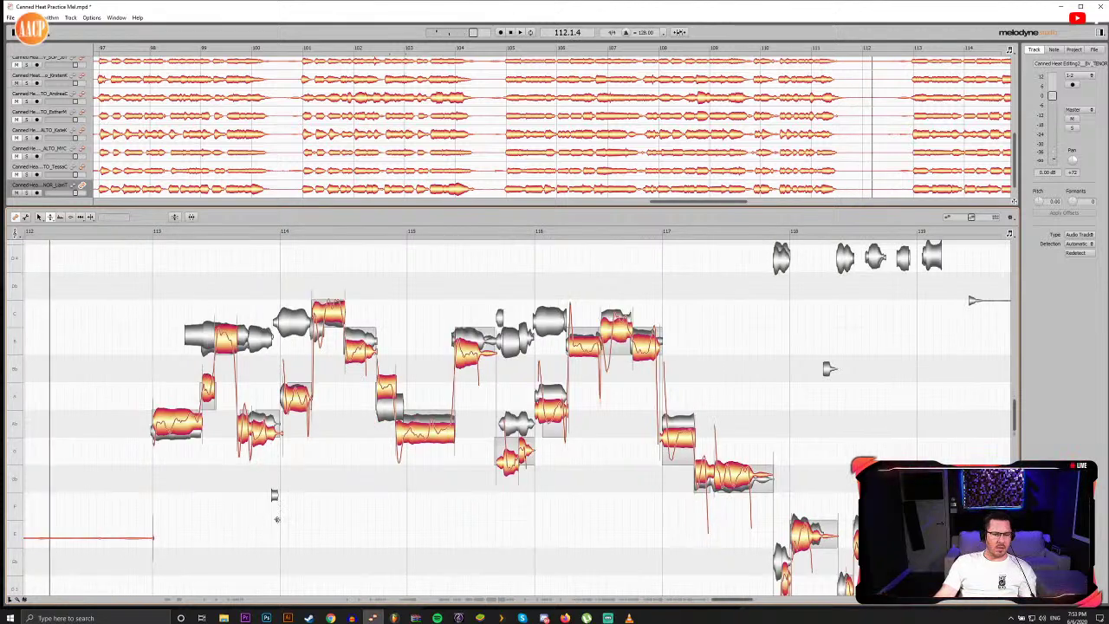
# Step: Replay the phrase from bar 105 and snap the sharp note at the start of bar 106 to A3
pyautogui.moveTo(737, 604); pyautogui.dragTo(691, 606)
pyautogui.scroll(-1, 450, 453)
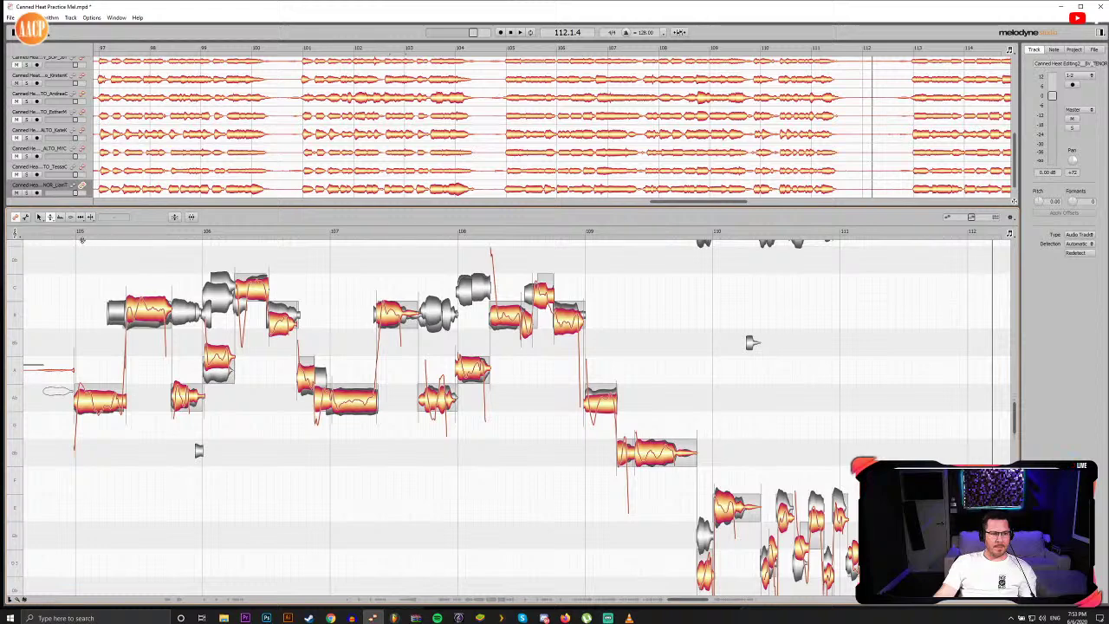
pyautogui.click(81, 239)
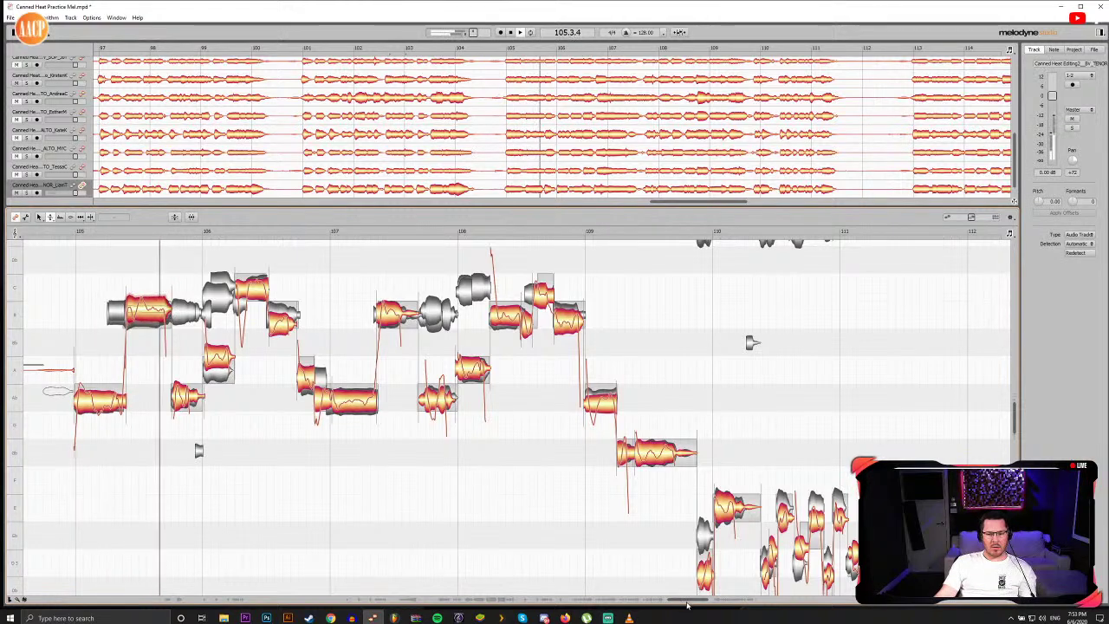
pyautogui.moveTo(687, 603)
pyautogui.mouseDown()
pyautogui.moveTo(662, 603)
pyautogui.moveTo(688, 601)
pyautogui.mouseUp()
pyautogui.click(173, 232)
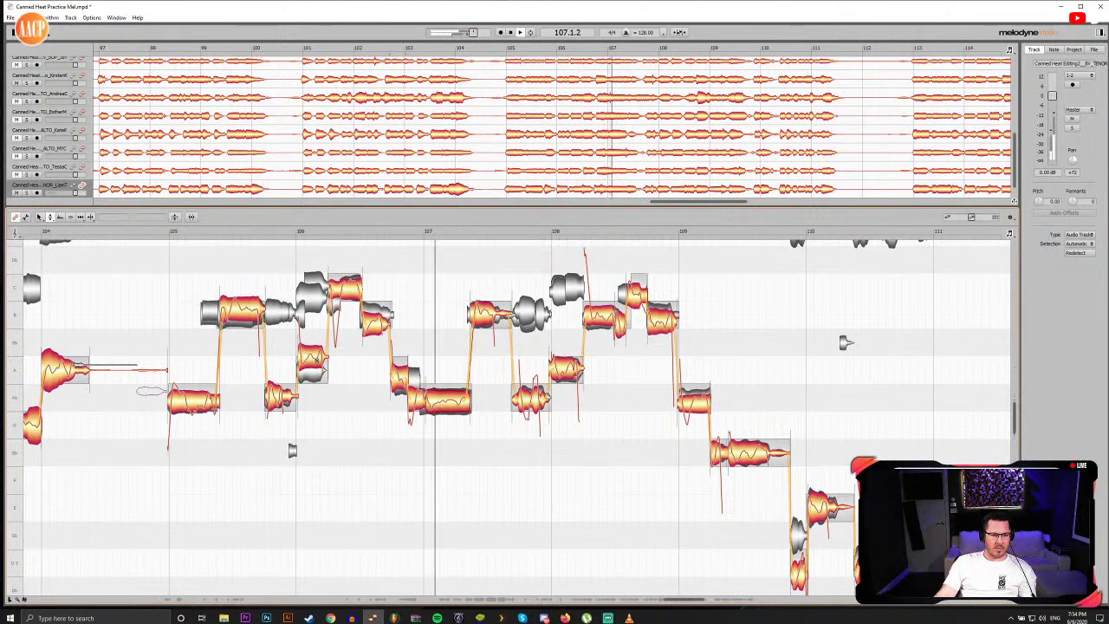
pyautogui.doubleClick(317, 358)
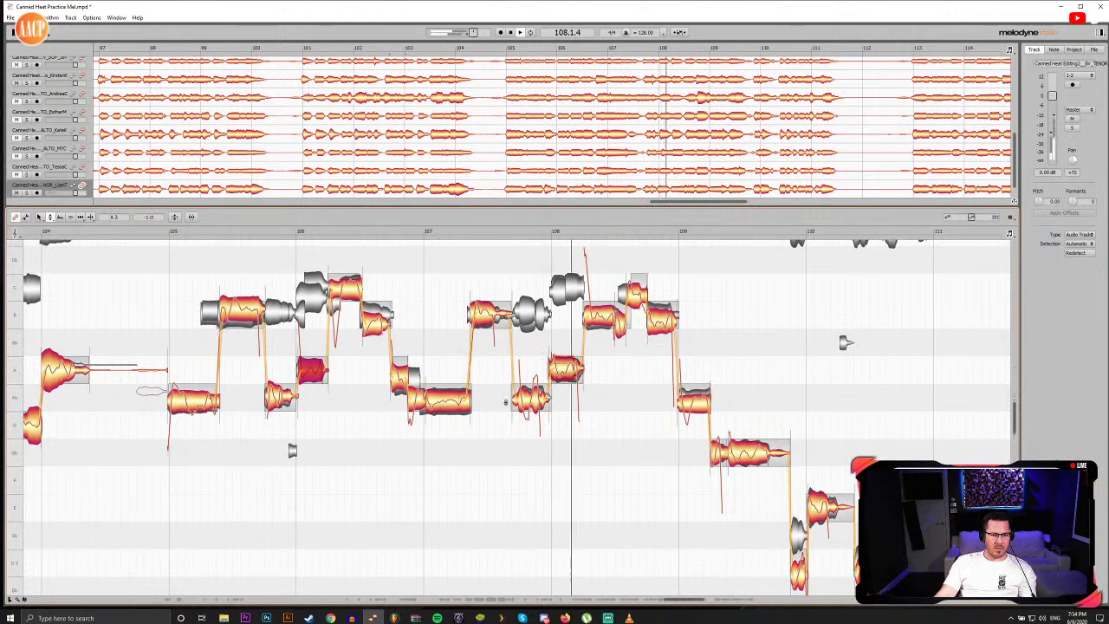
# Step: Lower the long high note in bar 105 to the centre of B3 and replay the phrase from bar 105
pyautogui.press('F2')
pyautogui.click(530, 402)
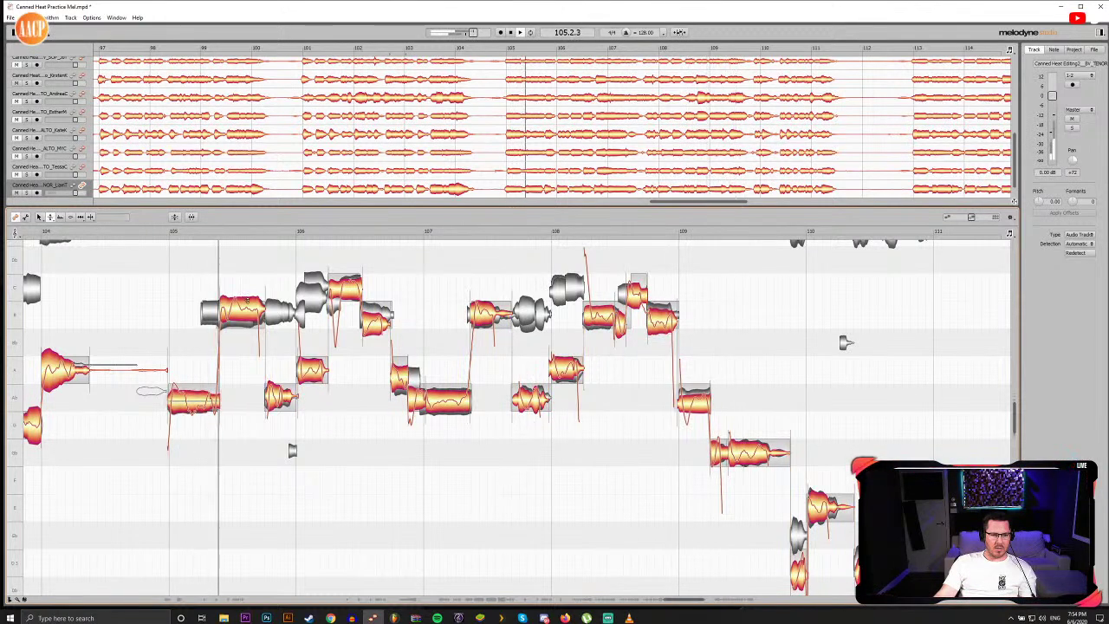
pyautogui.press('F2')
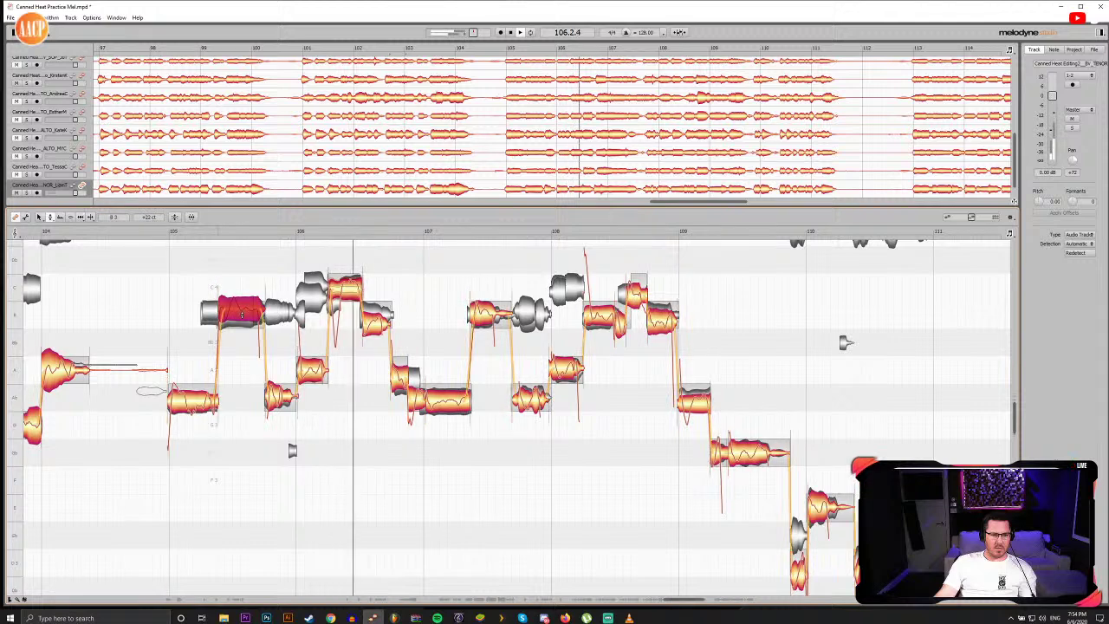
pyautogui.moveTo(240, 314); pyautogui.dragTo(240, 320)
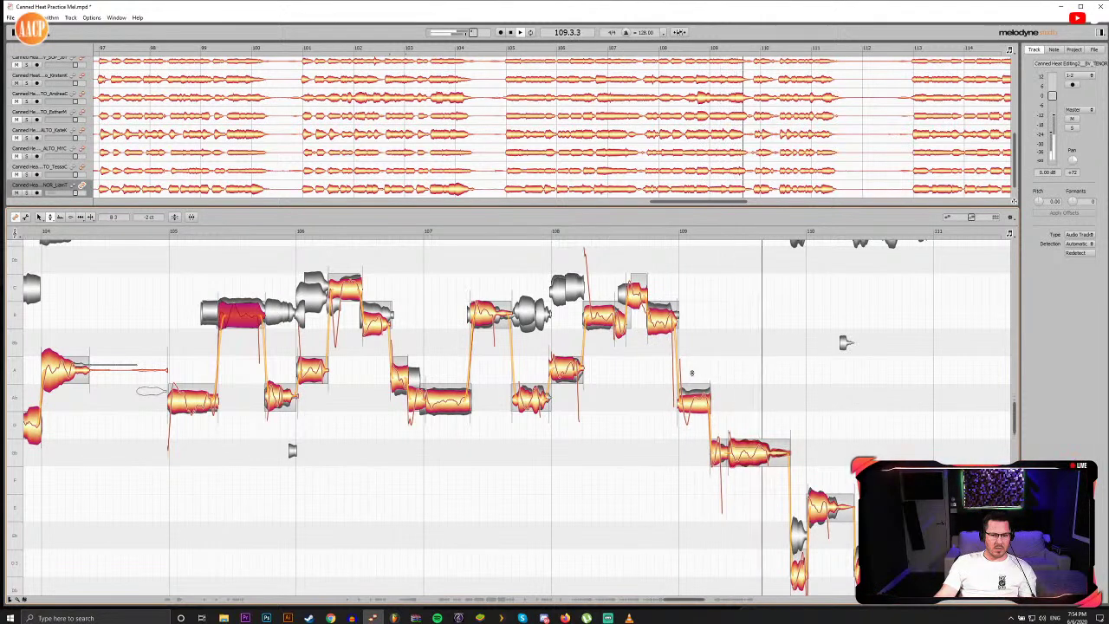
pyautogui.press('space')
pyautogui.click(172, 233)
pyautogui.press('space')
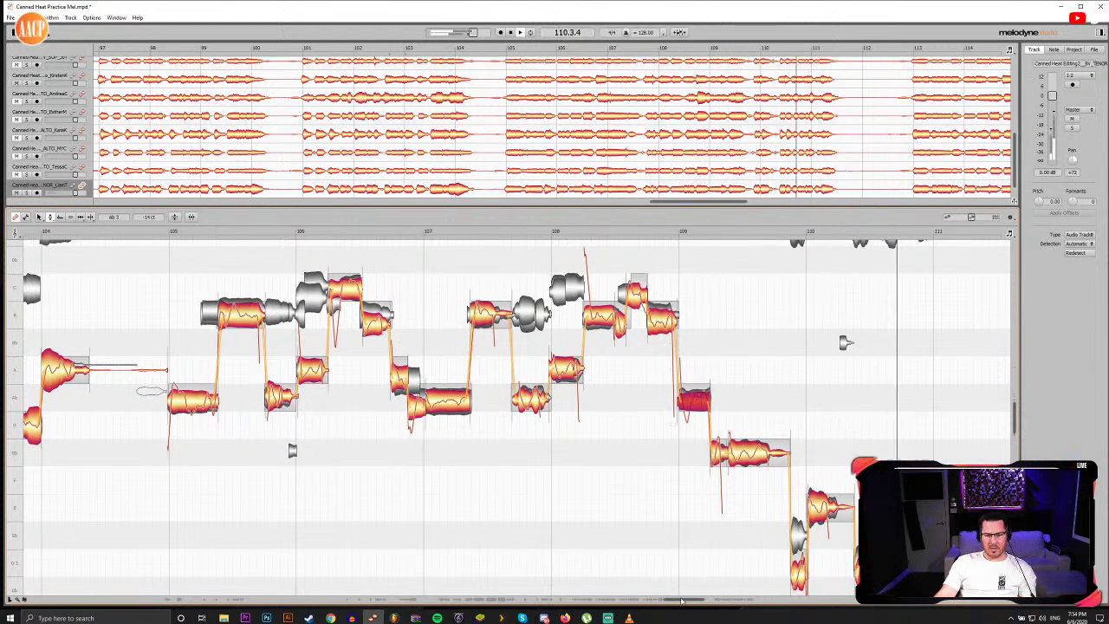
# Step: Adjust the end of the last sung note in bar 111, trying it longer before pulling it back, and replay the ending after each change
pyautogui.moveTo(678, 342); pyautogui.dragTo(677, 247)
pyautogui.hotkey('ctrl', 'a')
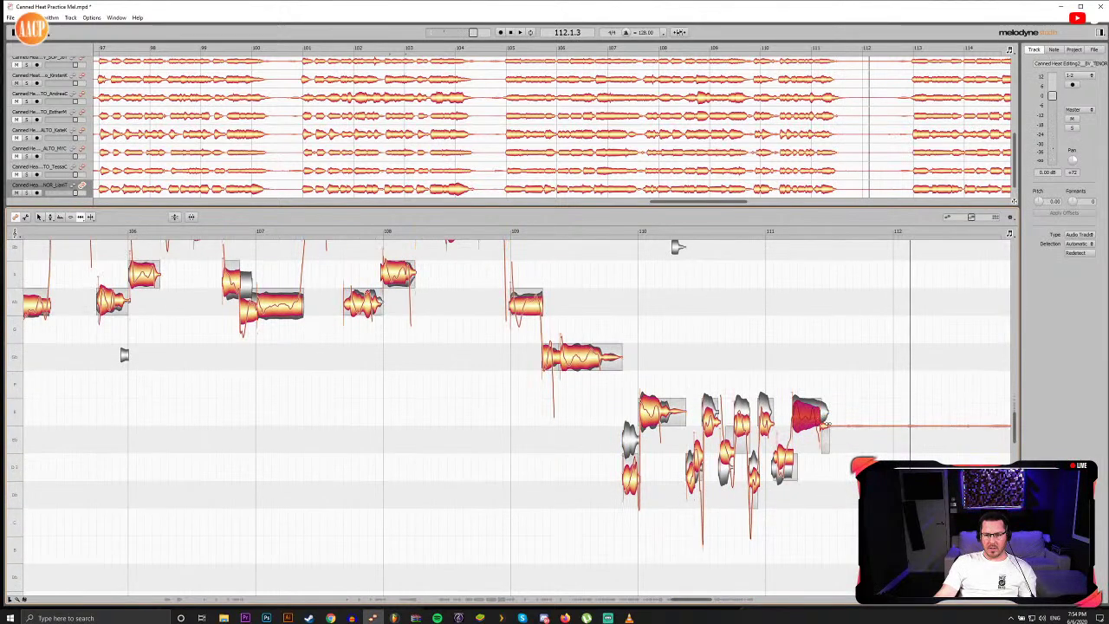
pyautogui.moveTo(825, 424); pyautogui.dragTo(833, 425)
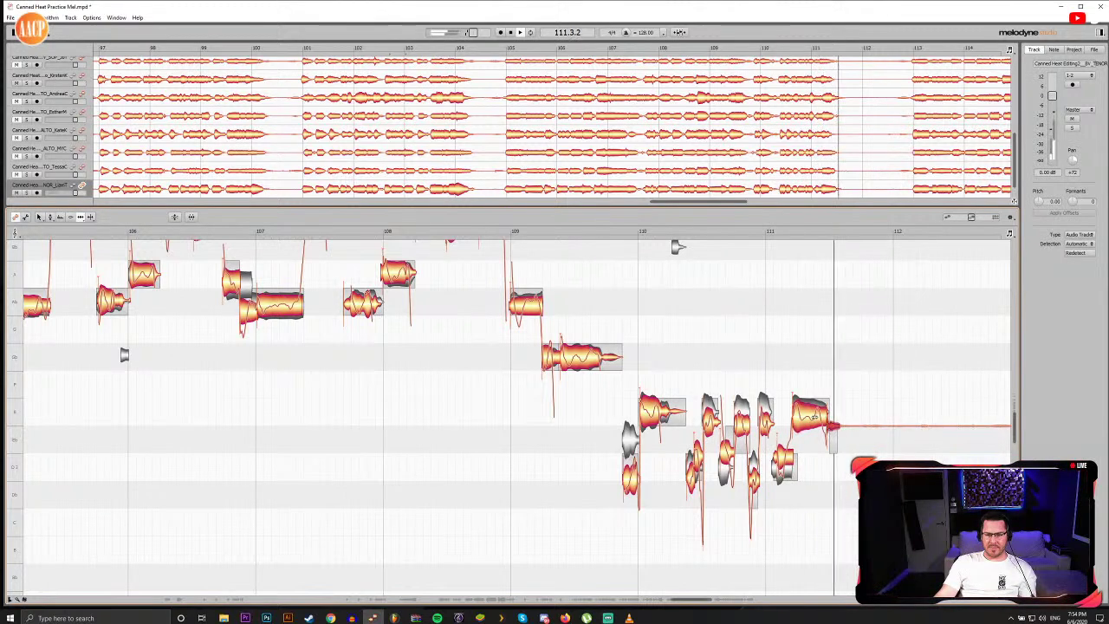
pyautogui.click(771, 233)
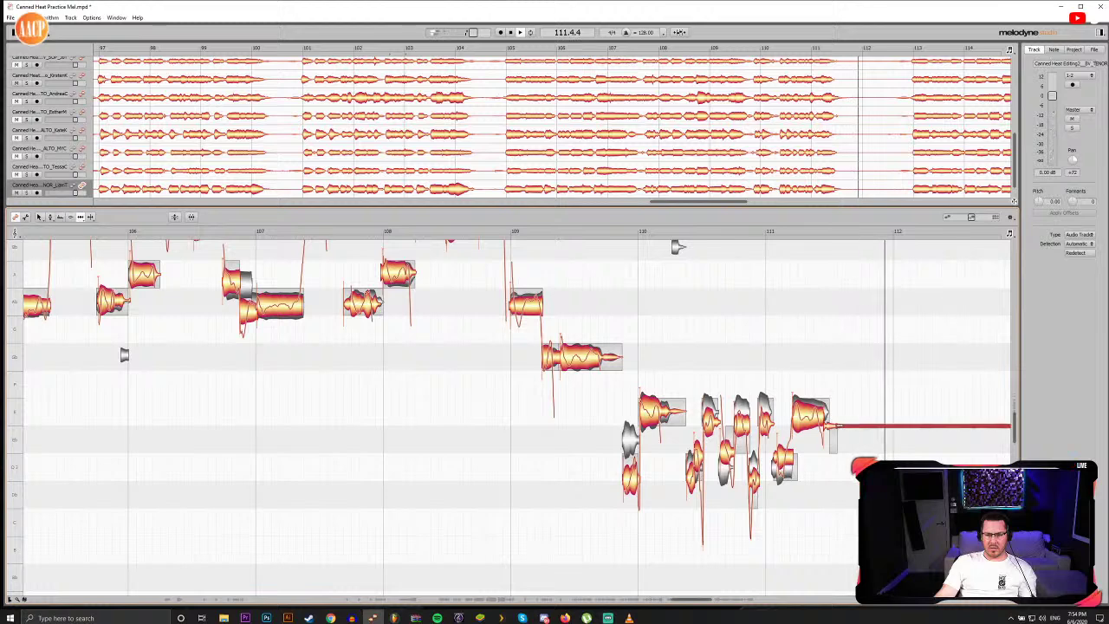
pyautogui.moveTo(838, 426); pyautogui.dragTo(831, 426)
pyautogui.click(769, 233)
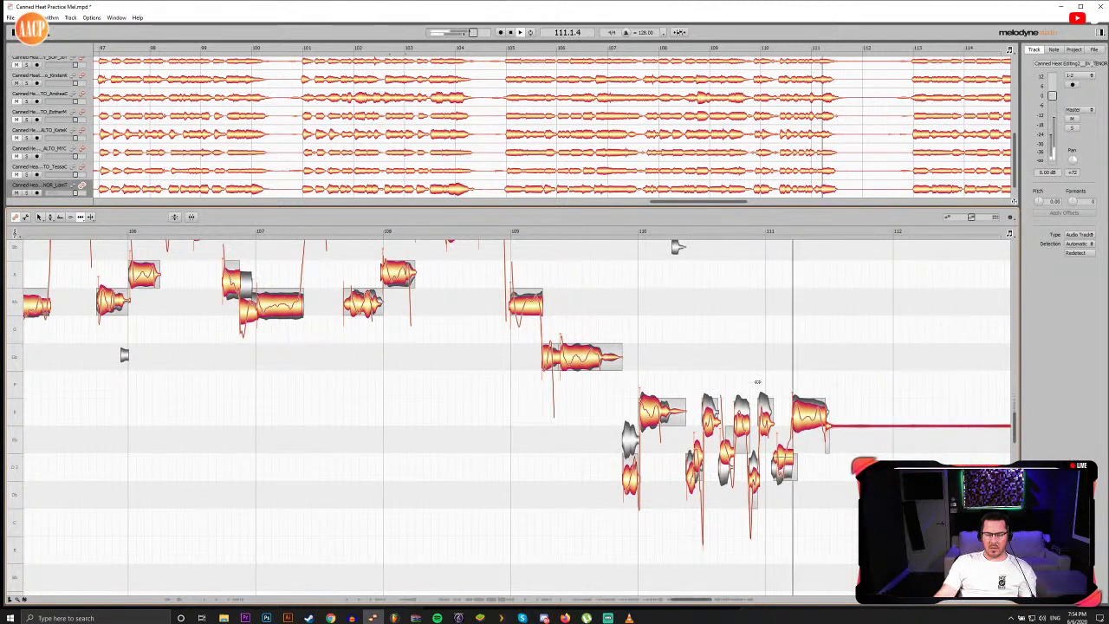
# Step: Split off the short transition between the two Gb3 notes in bar 109, lower it to F3, and replay from bar 109
pyautogui.doubleClick(503, 233)
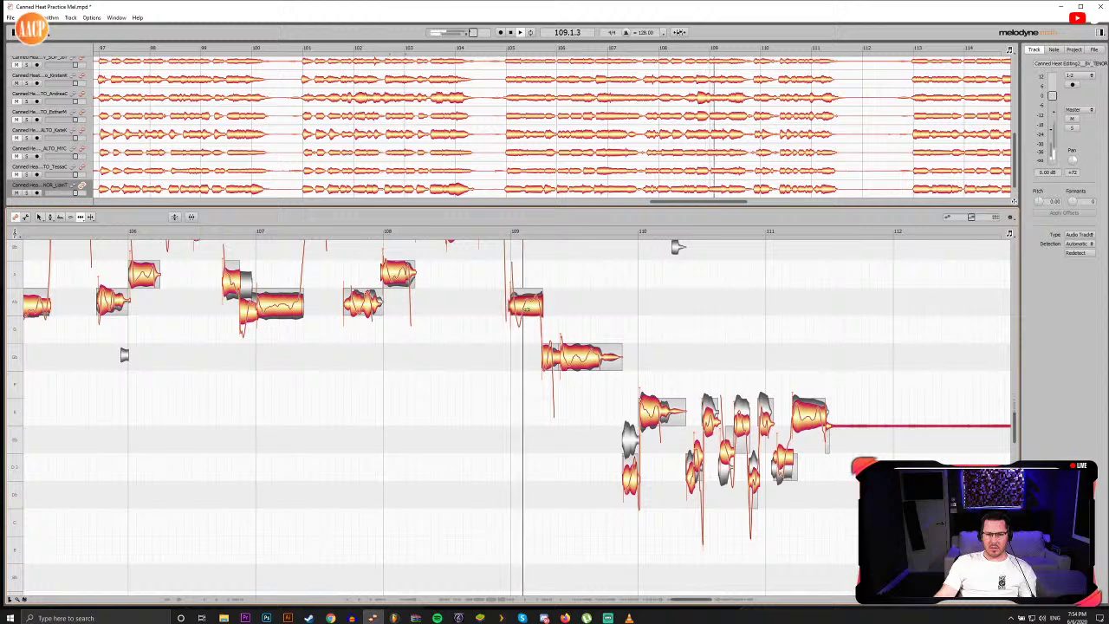
pyautogui.click(529, 234)
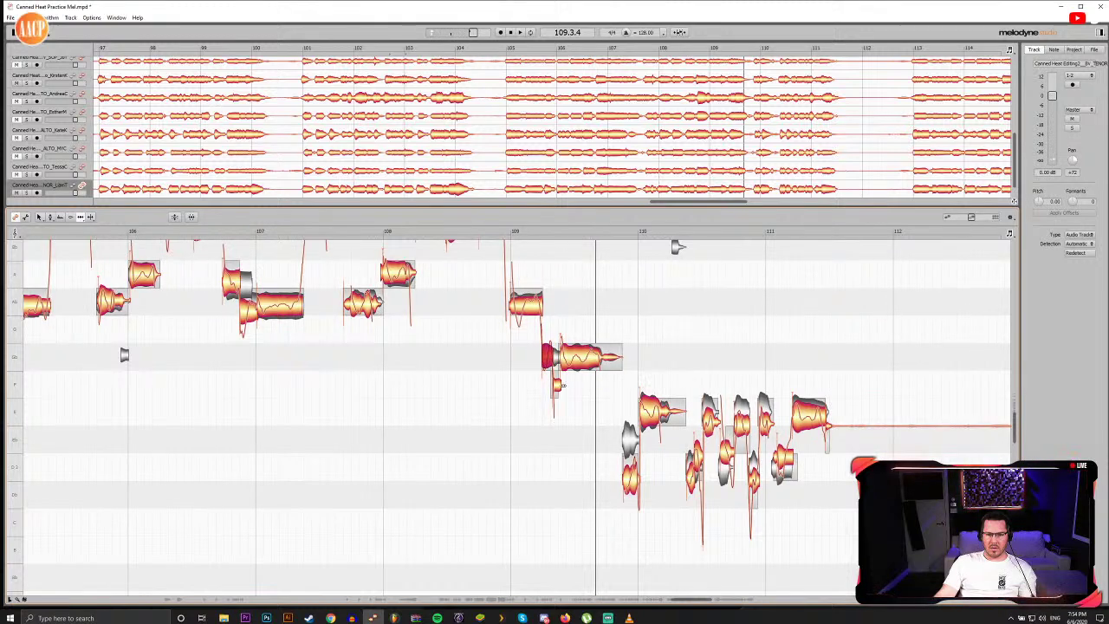
pyautogui.click(558, 386)
pyautogui.click(520, 233)
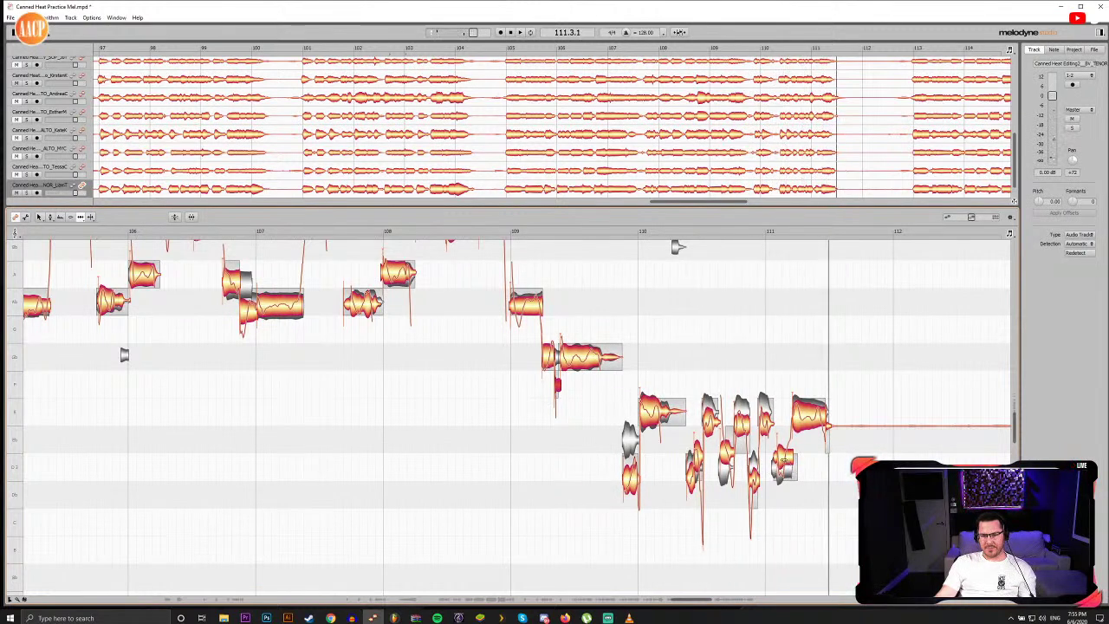
# Step: Snap the four low notes at the end of bar 109, in bar 110 and in bar 111 to D3
pyautogui.press('F2')
pyautogui.doubleClick(784, 460)
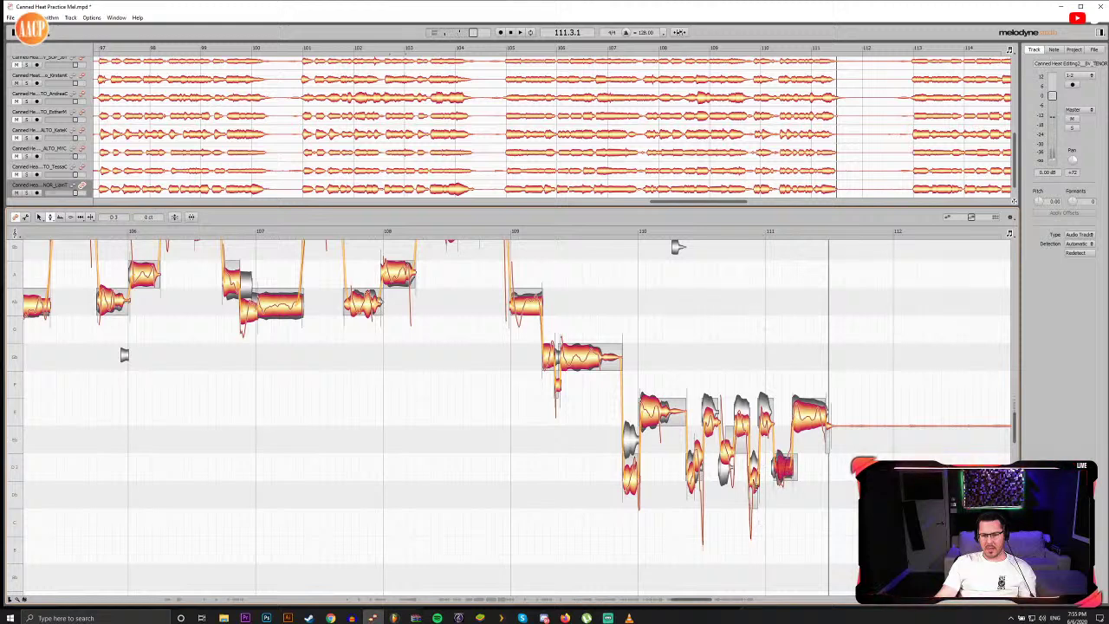
pyautogui.click(754, 472)
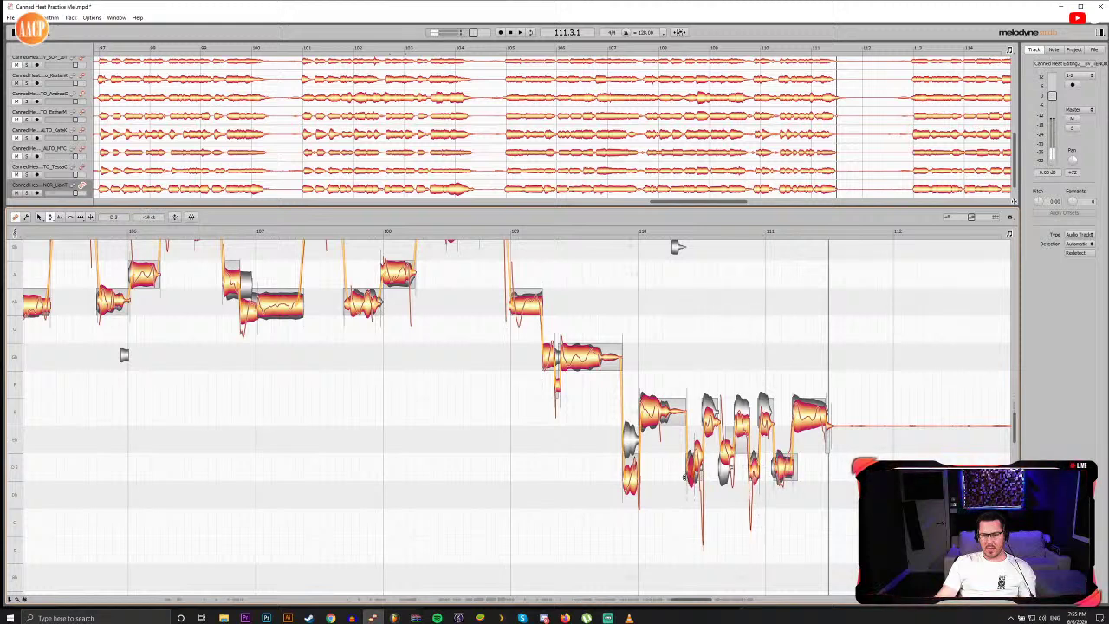
pyautogui.click(633, 475)
pyautogui.moveTo(580, 467); pyautogui.dragTo(818, 479)
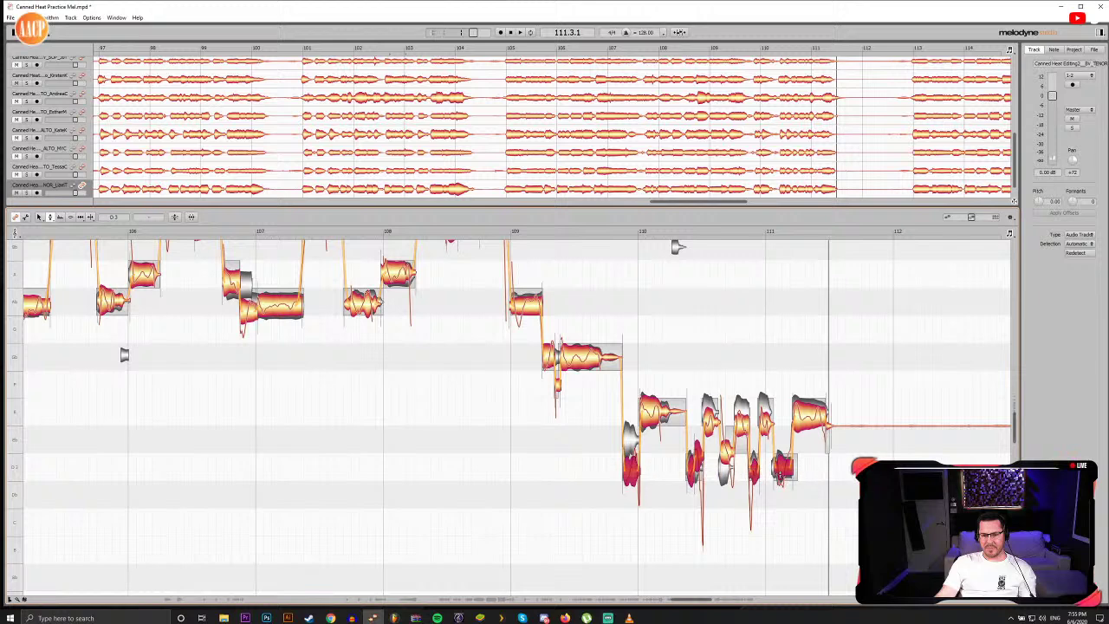
pyautogui.doubleClick(784, 473)
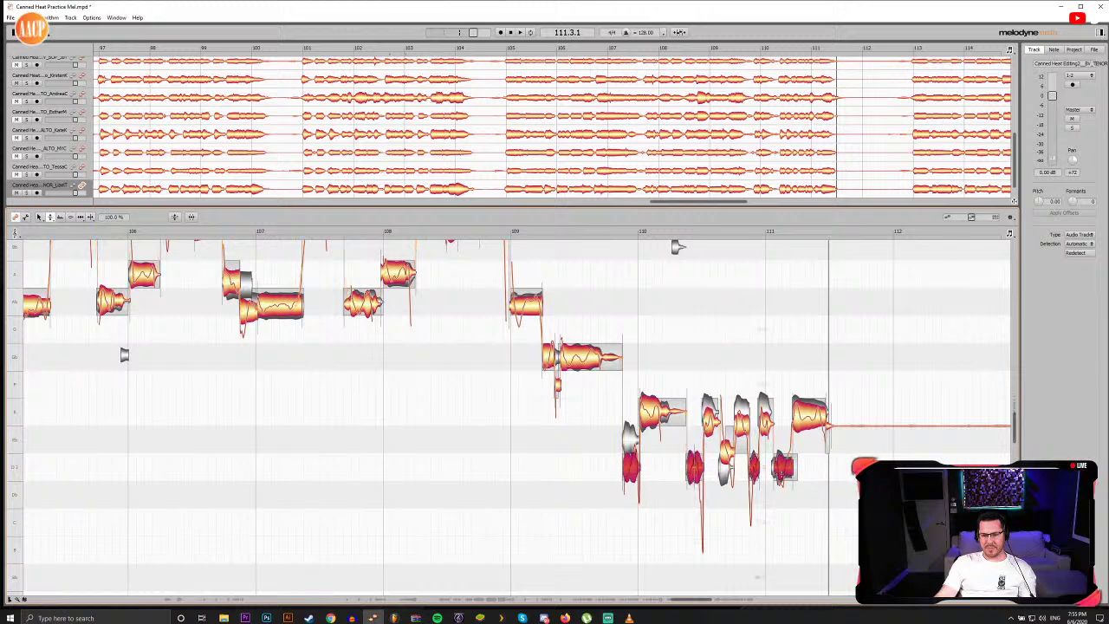
pyautogui.click(782, 496)
pyautogui.press('space')
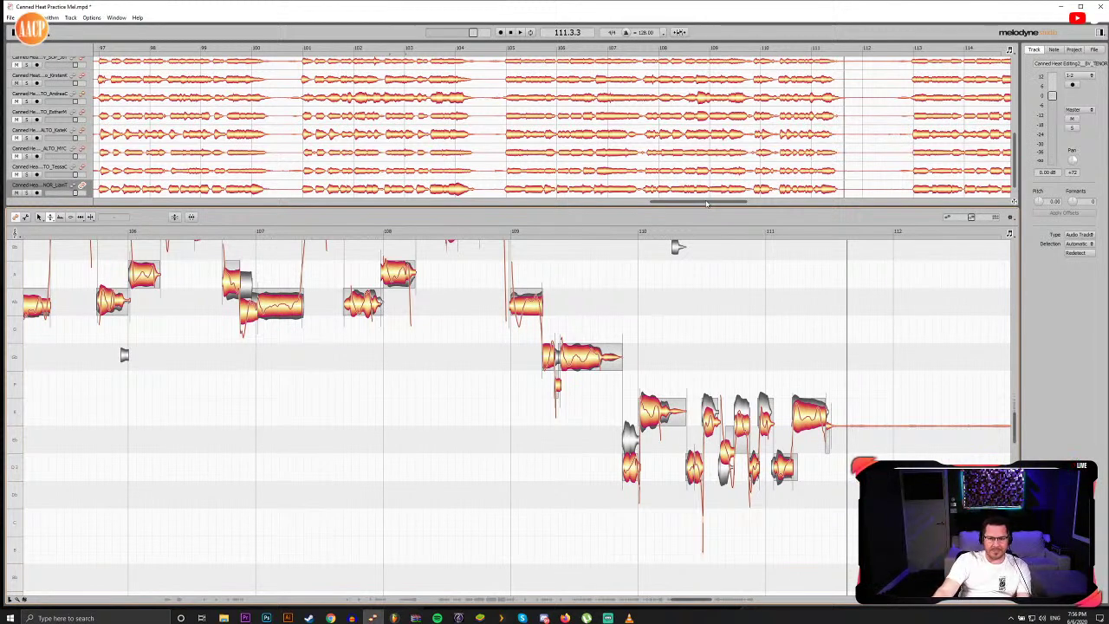
# Step: Replay from the end of bar 106 and move the start of the A3 note in bar 108 slightly later
pyautogui.click(235, 232)
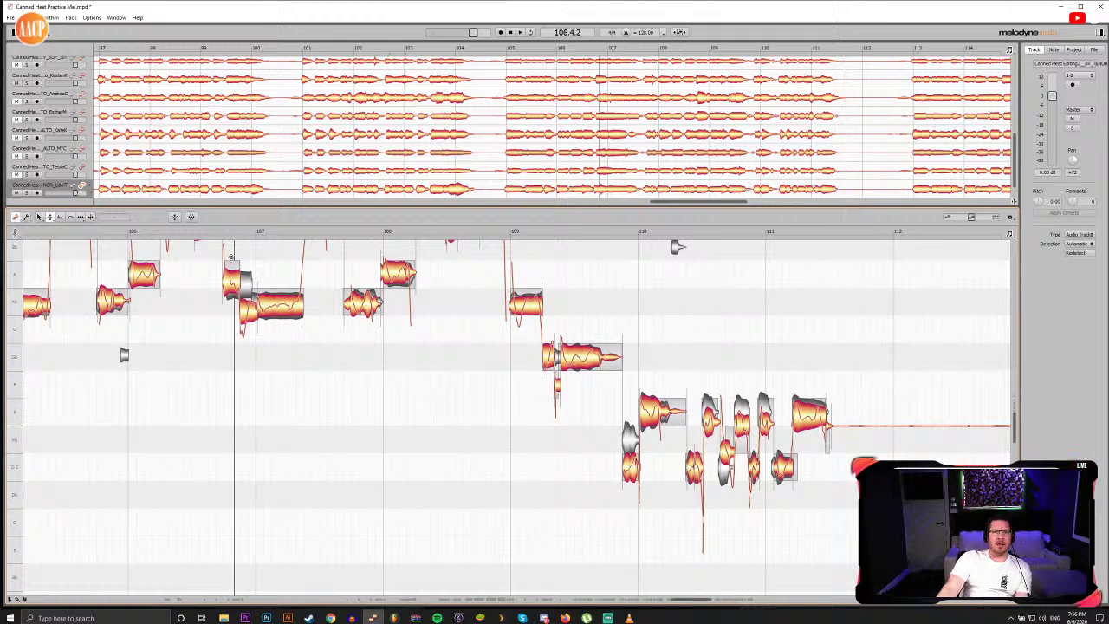
pyautogui.press('space')
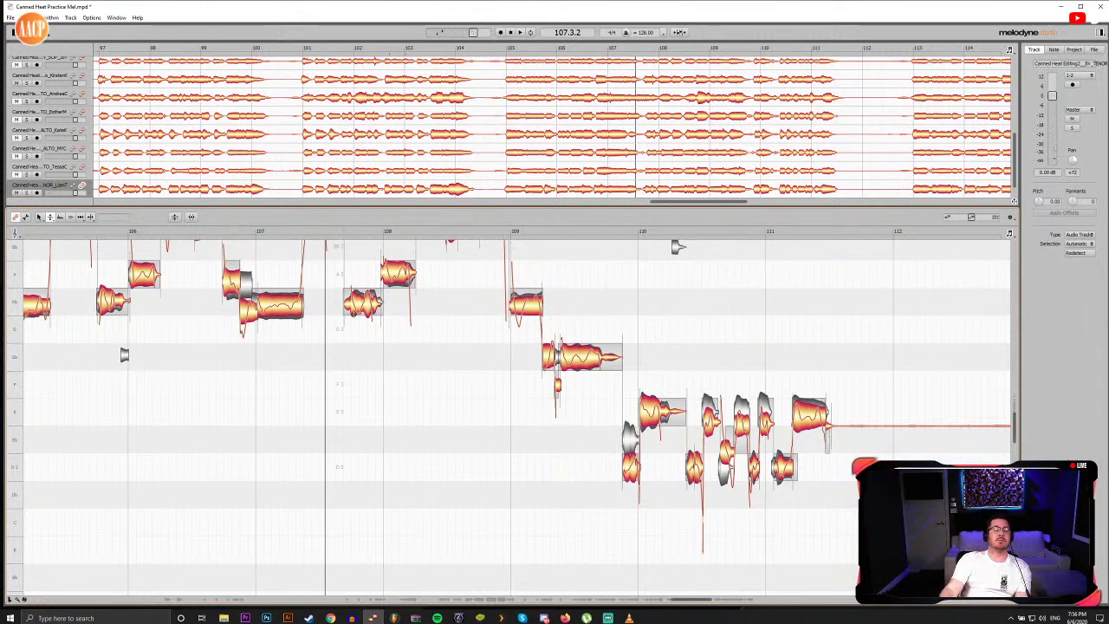
pyautogui.scroll(3, 404, 434)
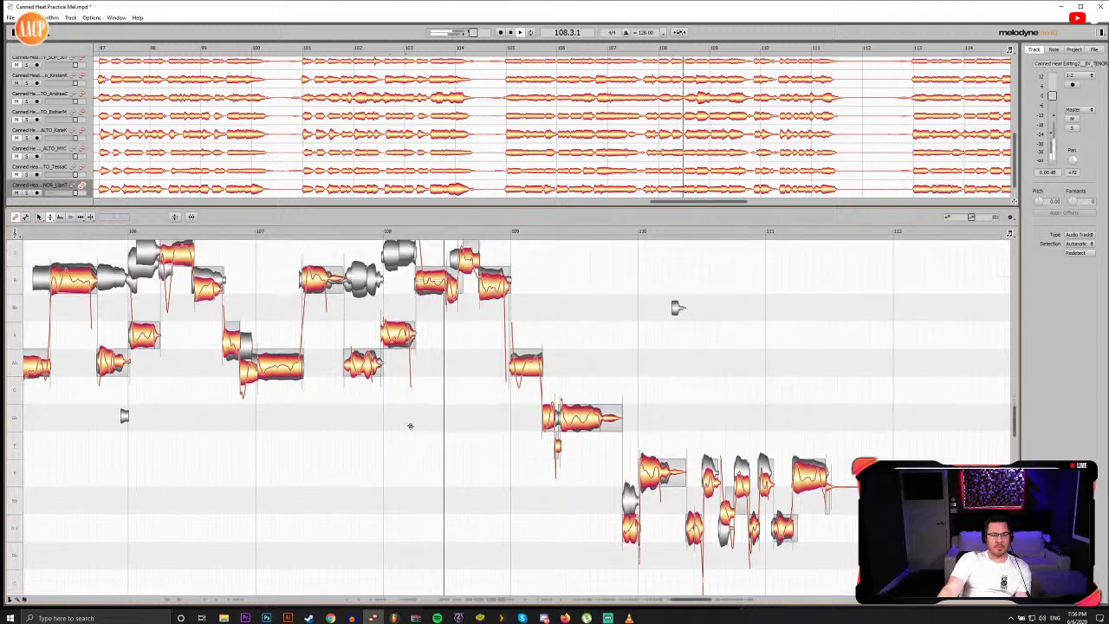
pyautogui.click(396, 343)
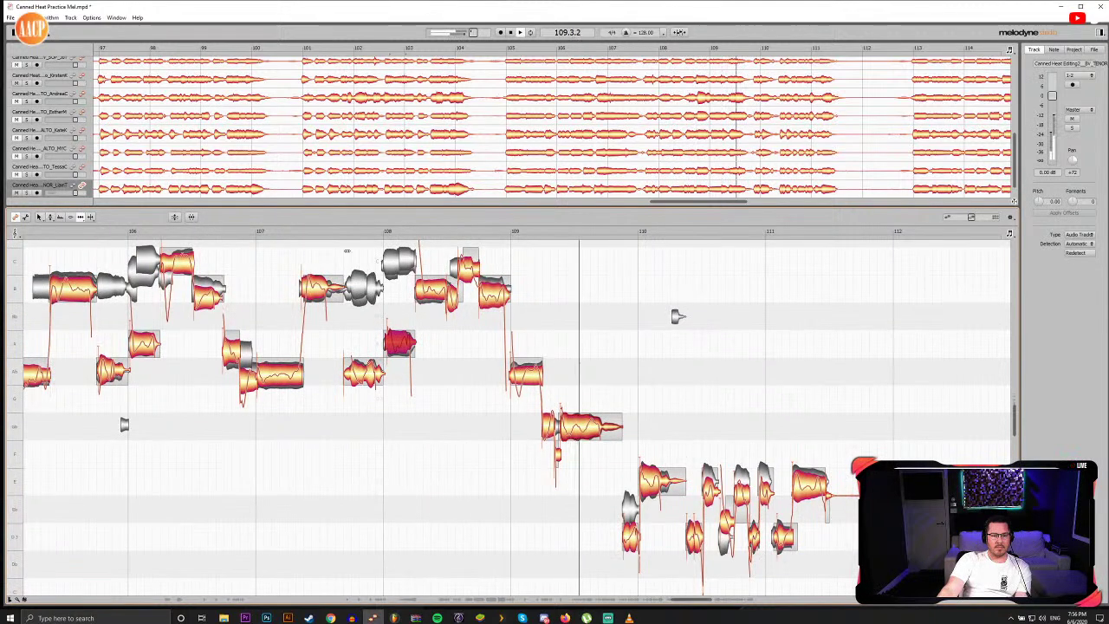
pyautogui.doubleClick(339, 232)
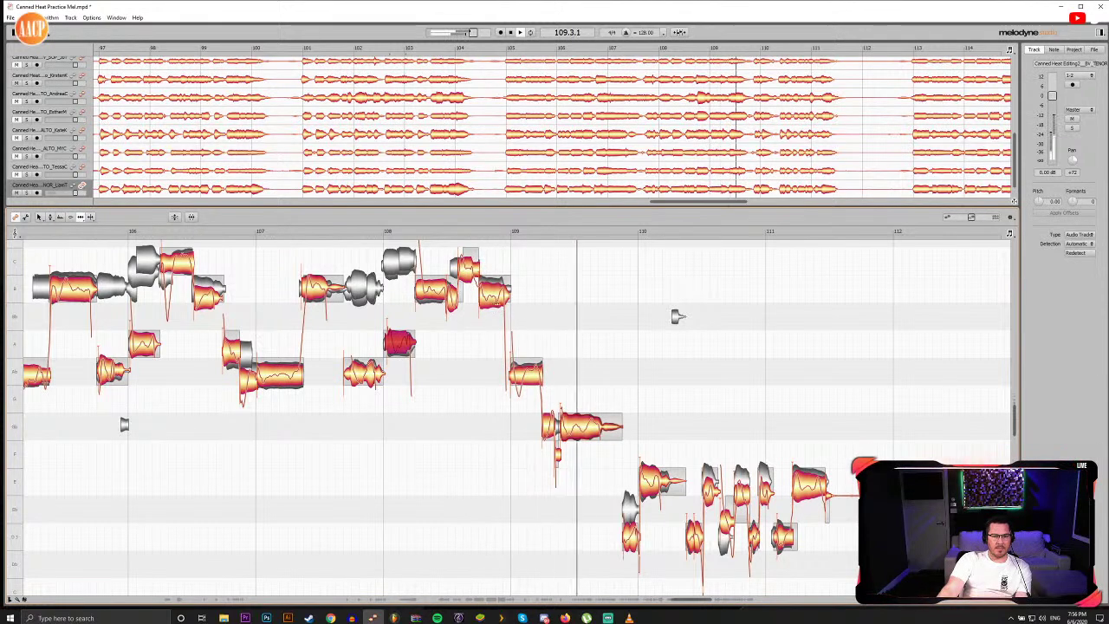
# Step: Move the last note of bar 108 and the start of the Ab3 note in bar 109 slightly earlier, and replay from bar 107
pyautogui.moveTo(497, 301); pyautogui.dragTo(494, 300)
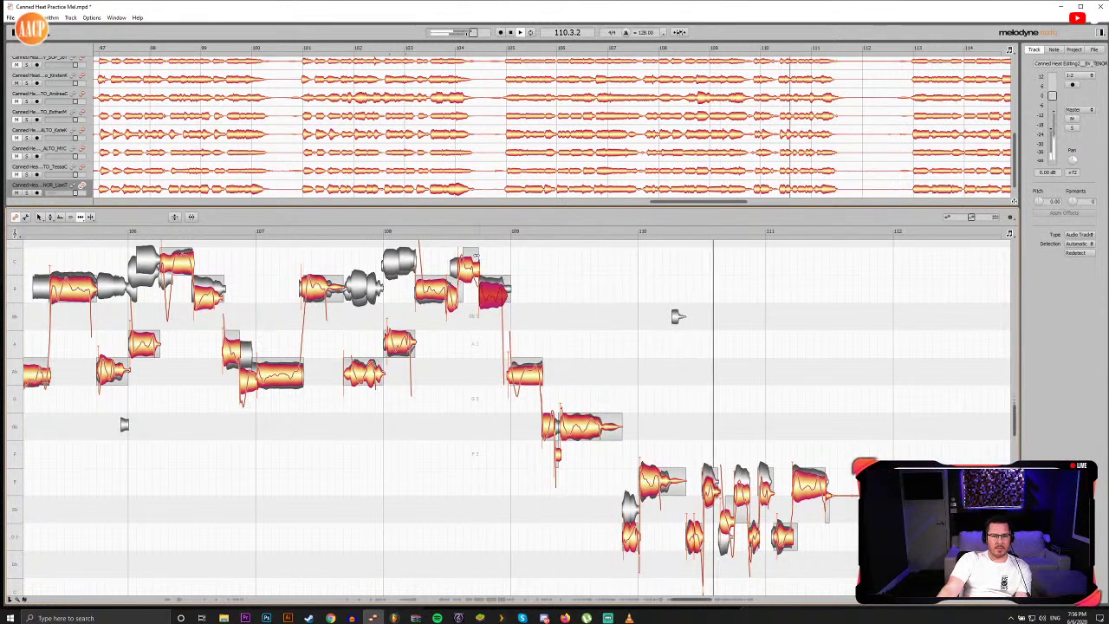
pyautogui.click(477, 234)
pyautogui.click(516, 374)
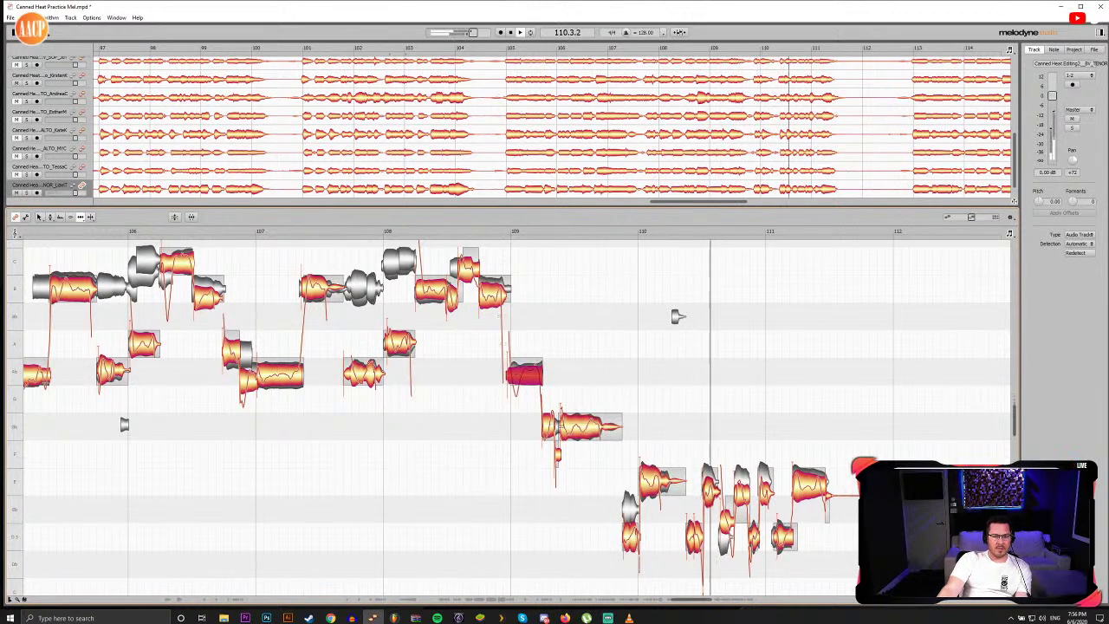
pyautogui.click(258, 232)
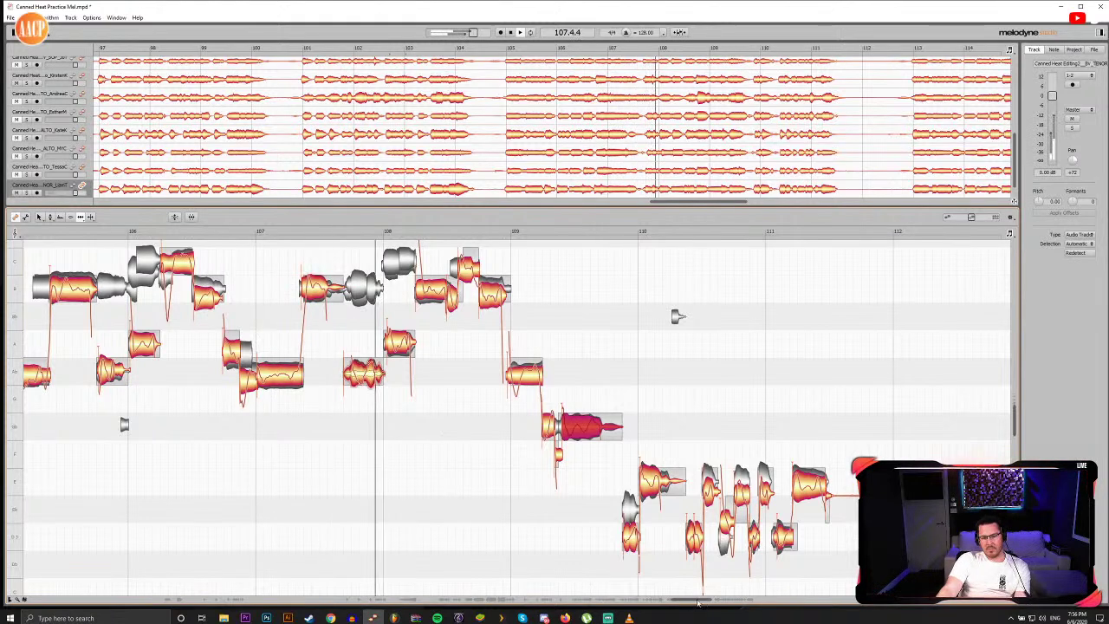
# Step: Move the start of the last long note in bar 111 slightly earlier and replay the passage from bar 108
pyautogui.moveTo(691, 604); pyautogui.dragTo(706, 602)
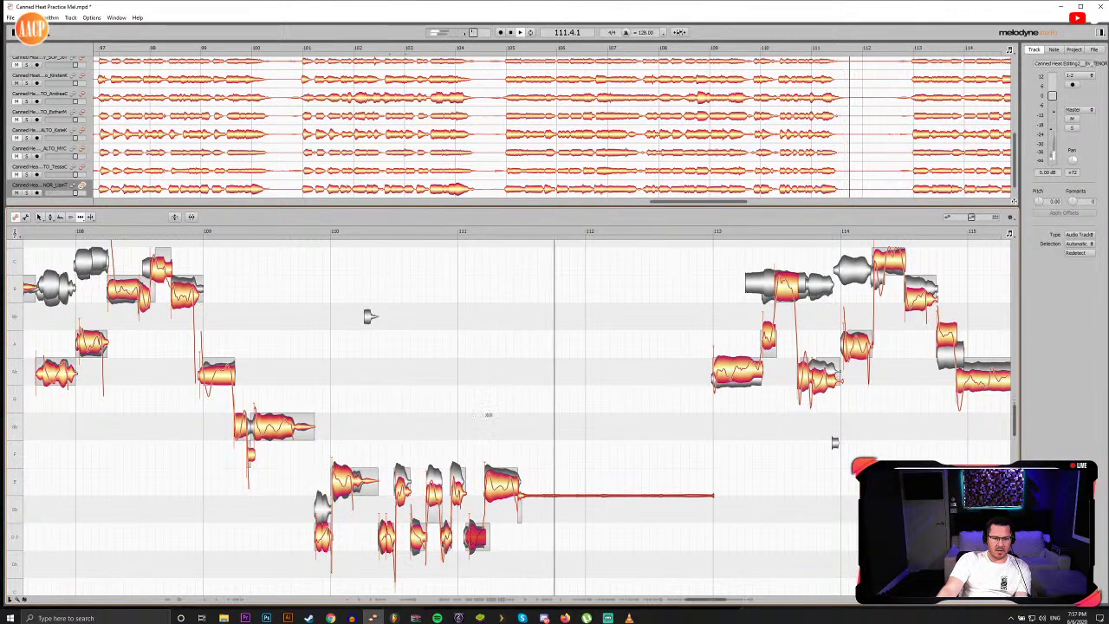
pyautogui.press('space')
pyautogui.moveTo(455, 232); pyautogui.dragTo(491, 237)
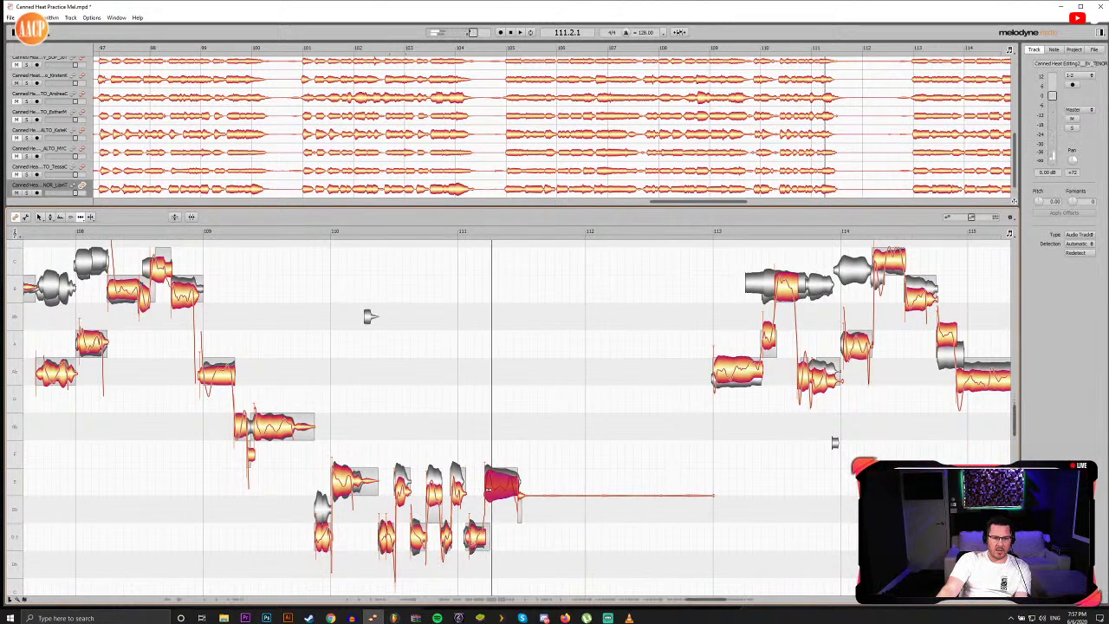
pyautogui.click(453, 232)
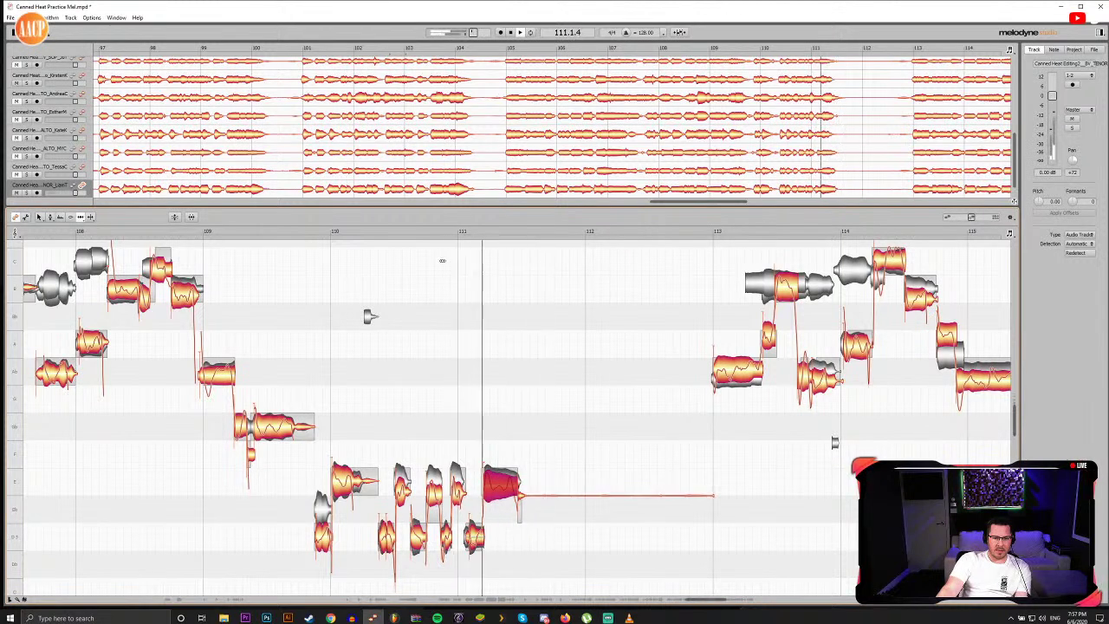
pyautogui.press('space')
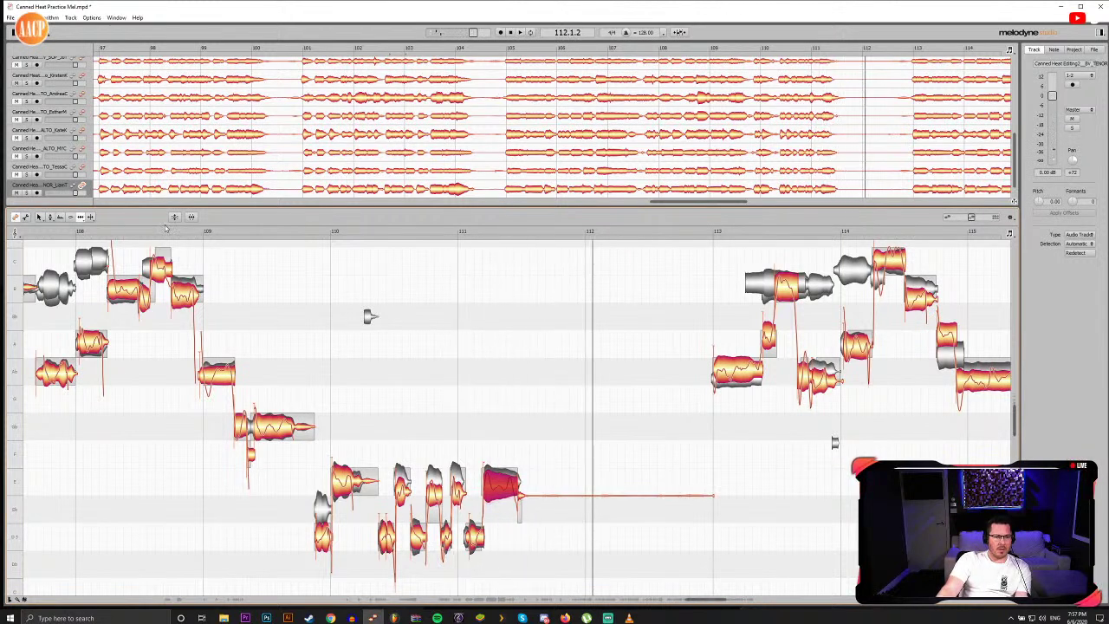
pyautogui.click(157, 231)
pyautogui.press('space')
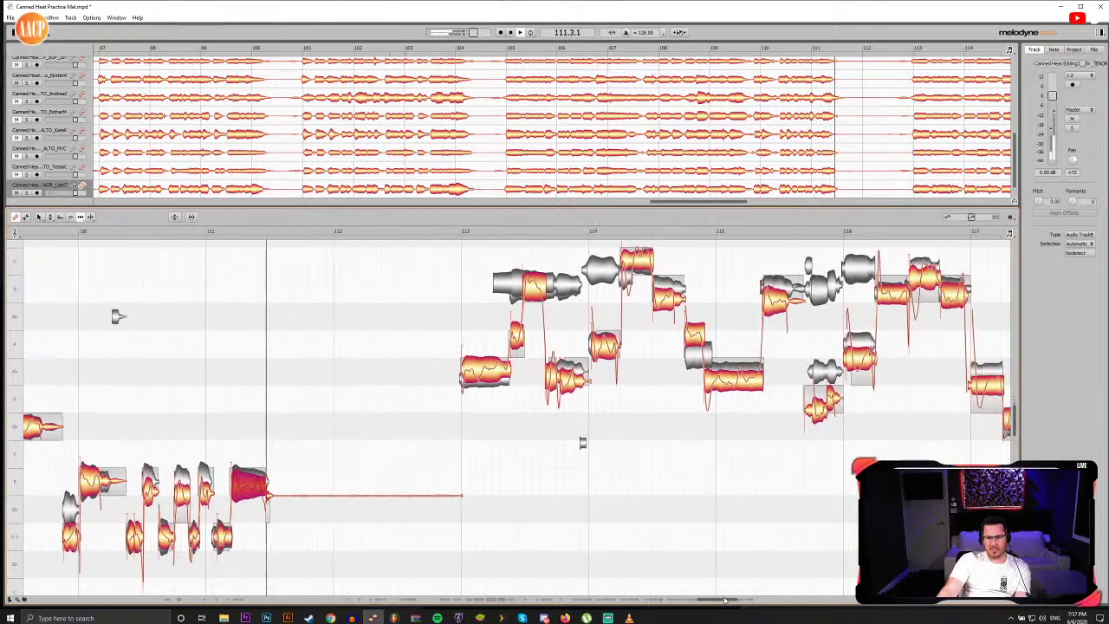
# Step: Delete the uncorrected tenor notes of the repeated phrase in bars 113 to 119 and the noise tail after the last note of bar 111
pyautogui.moveTo(752, 600); pyautogui.dragTo(711, 568)
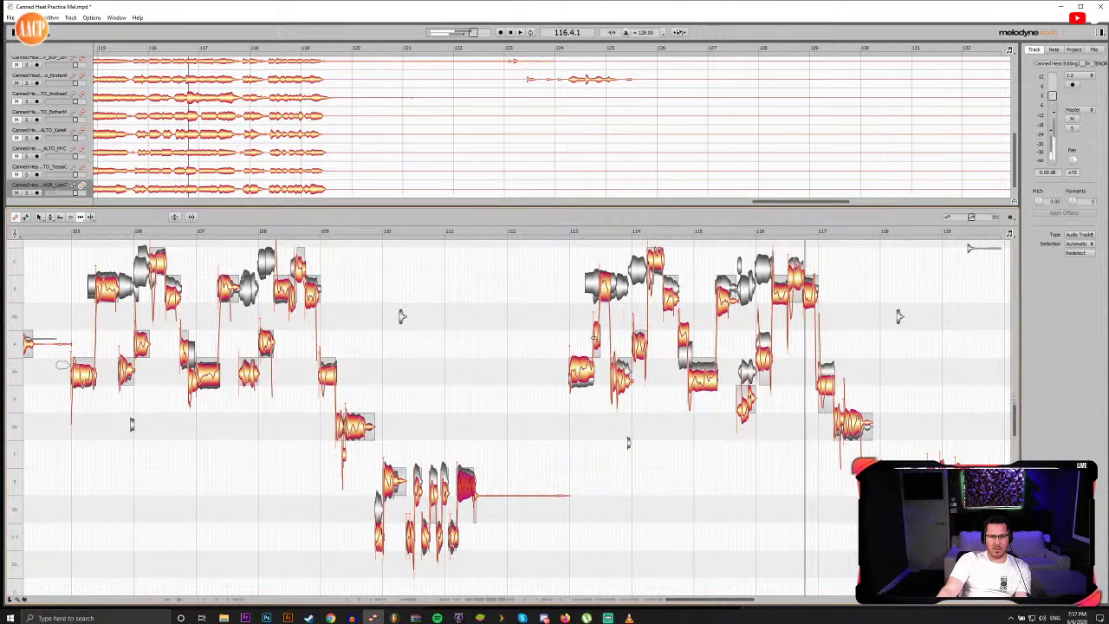
pyautogui.moveTo(578, 257); pyautogui.dragTo(979, 543)
pyautogui.press('Delete')
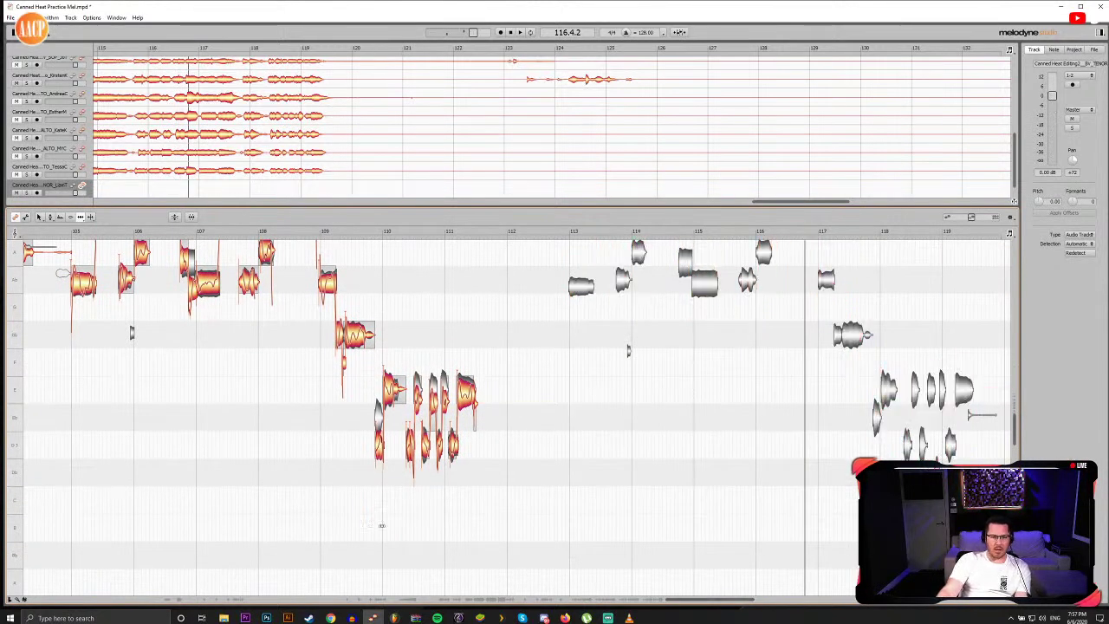
# Step: Select and copy the corrected tenor notes in bars 105 to 111, and play them from bar 105
pyautogui.scroll(3, 381, 524)
pyautogui.press('F2')
pyautogui.moveTo(507, 561); pyautogui.dragTo(74, 335)
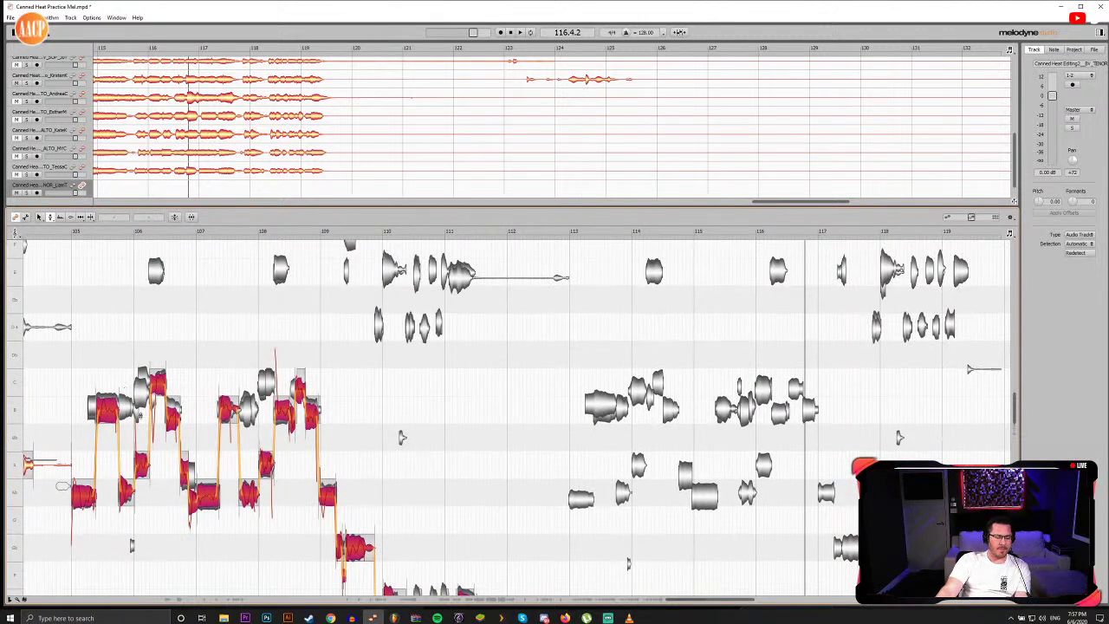
pyautogui.press('space')
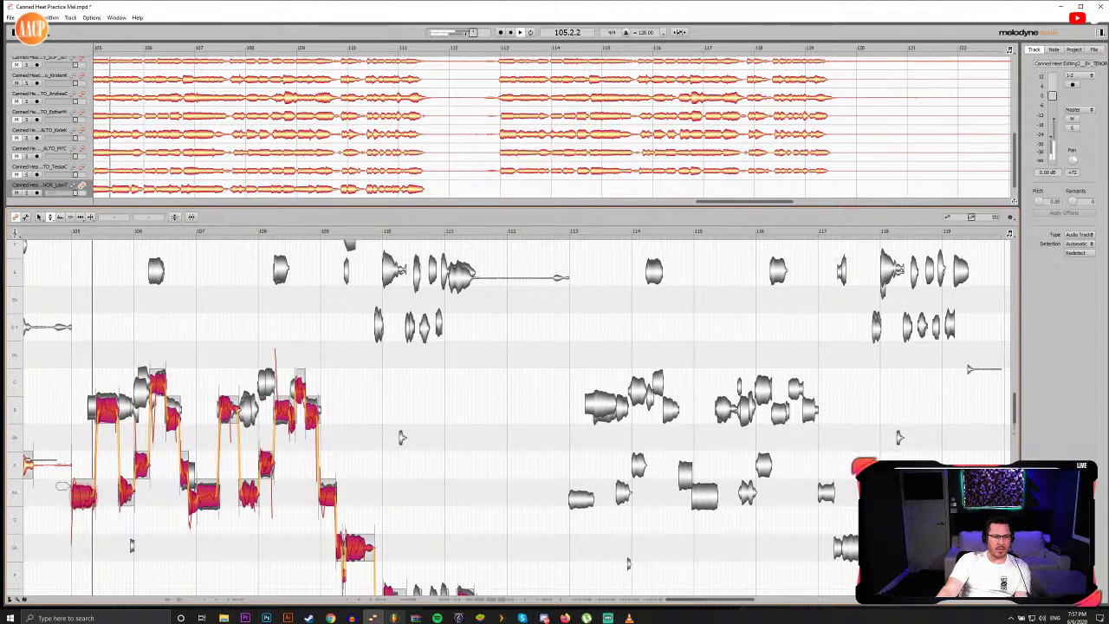
# Step: Try pasting the copied tenor phrase at bar 113, play it, and undo the paste
pyautogui.moveTo(686, 600); pyautogui.dragTo(718, 601)
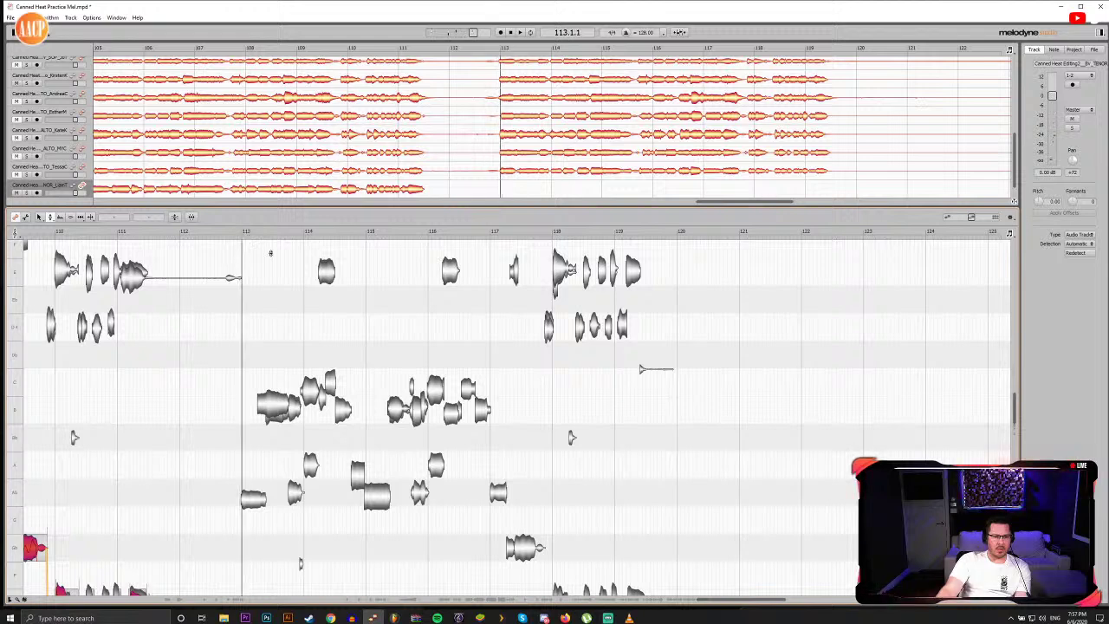
pyautogui.click(293, 290)
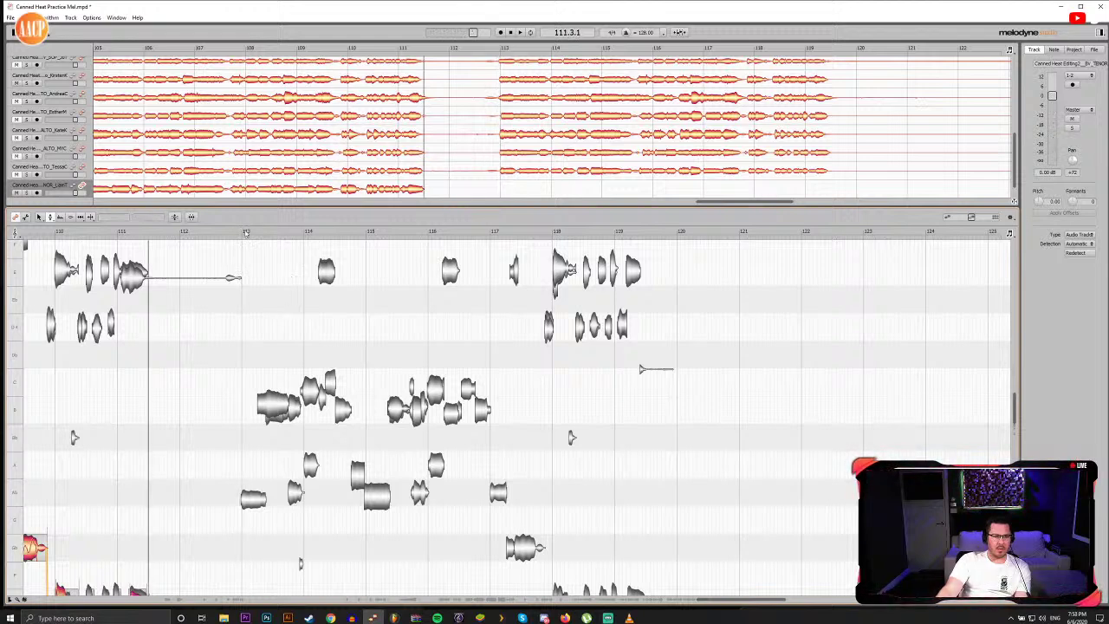
pyautogui.hotkey('ctrl', 'v')
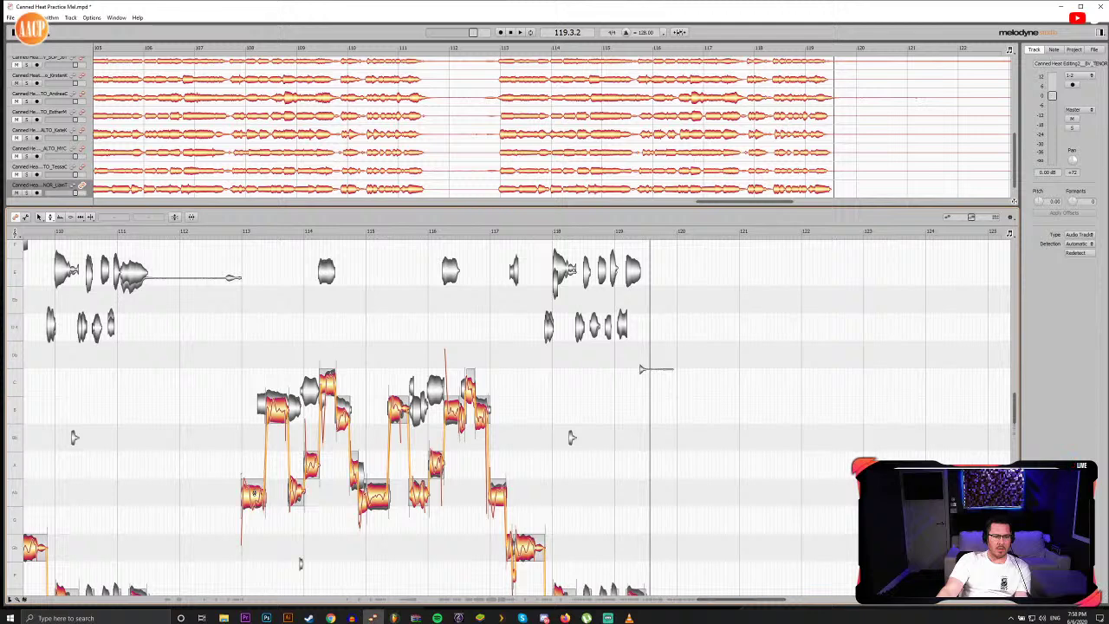
pyautogui.click(243, 240)
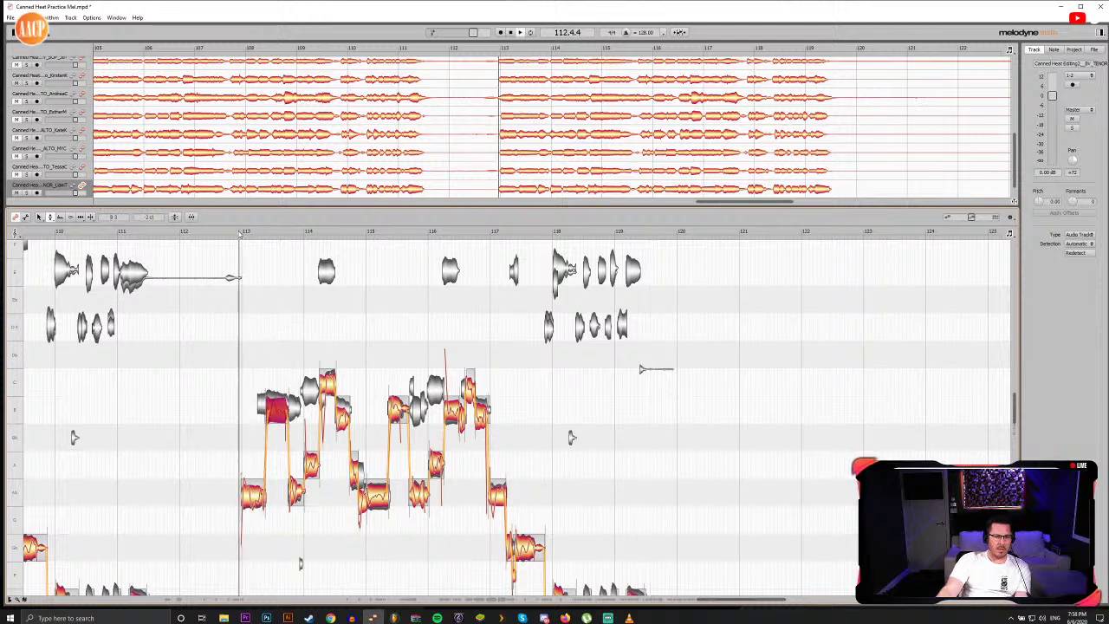
pyautogui.click(273, 351)
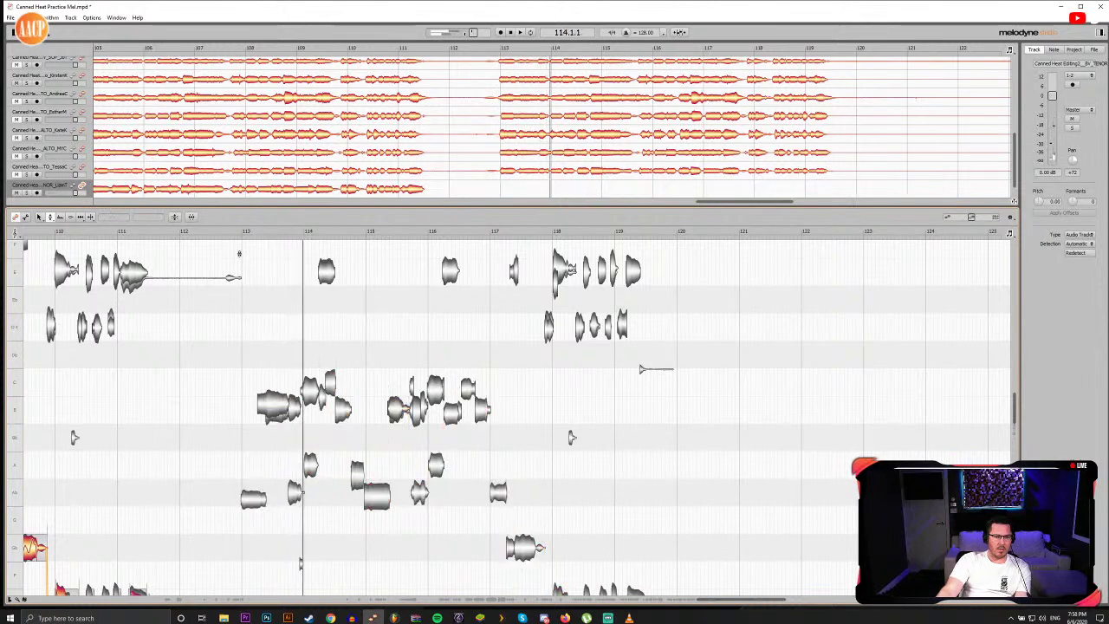
# Step: Paste the copied tenor phrase with the playhead set exactly to 113.1.1 and play it through
pyautogui.scroll(3, 243, 272)
pyautogui.click(243, 232)
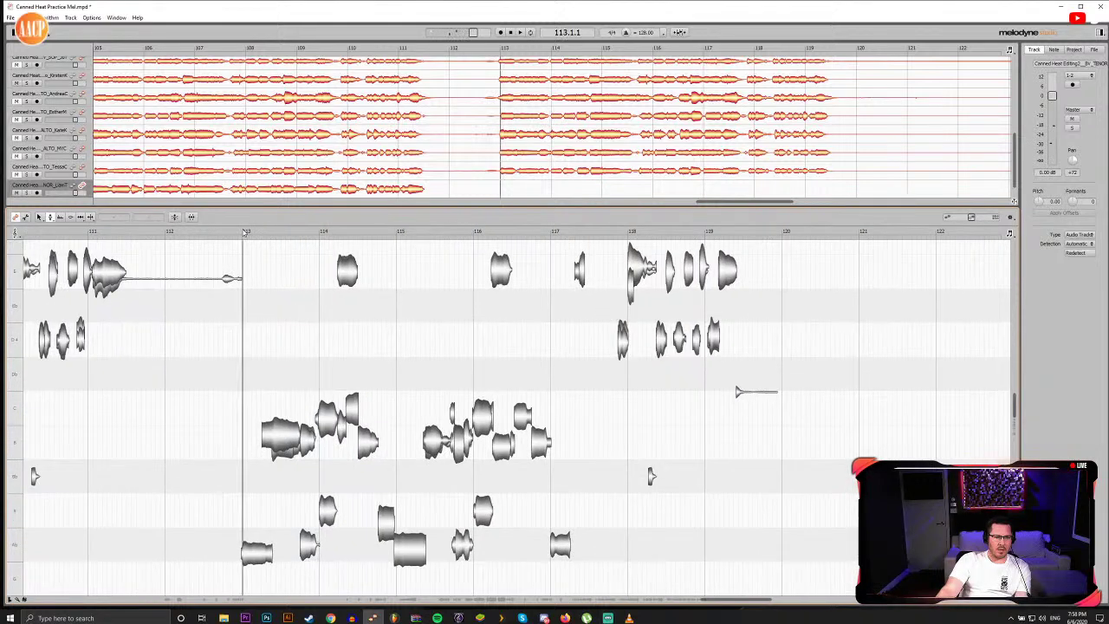
pyautogui.click(241, 232)
pyautogui.click(242, 232)
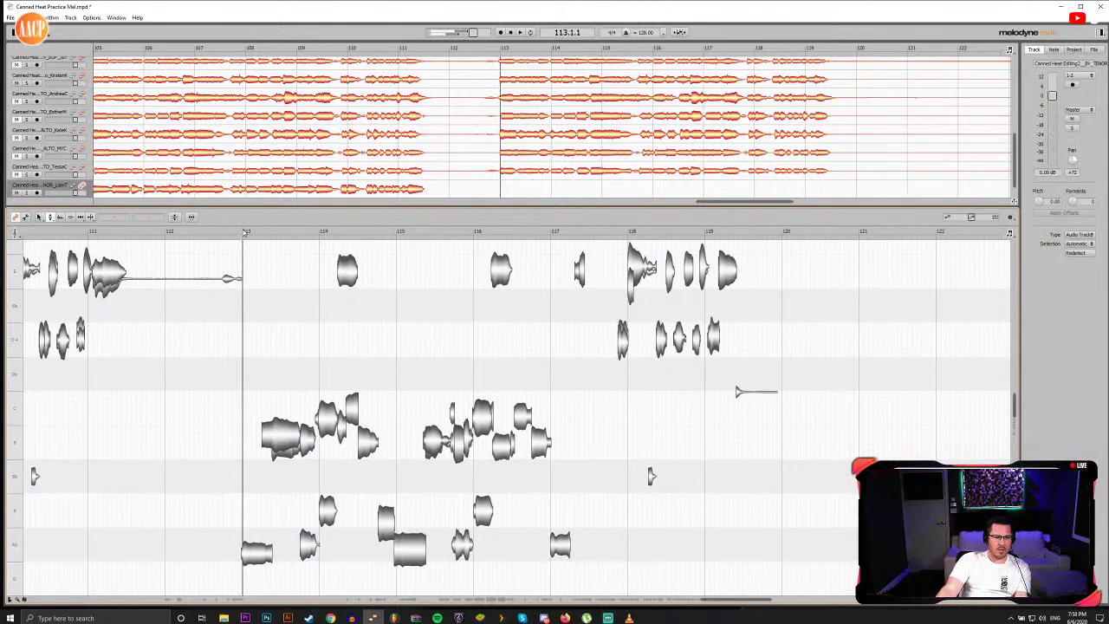
pyautogui.hotkey('ctrl', 'v')
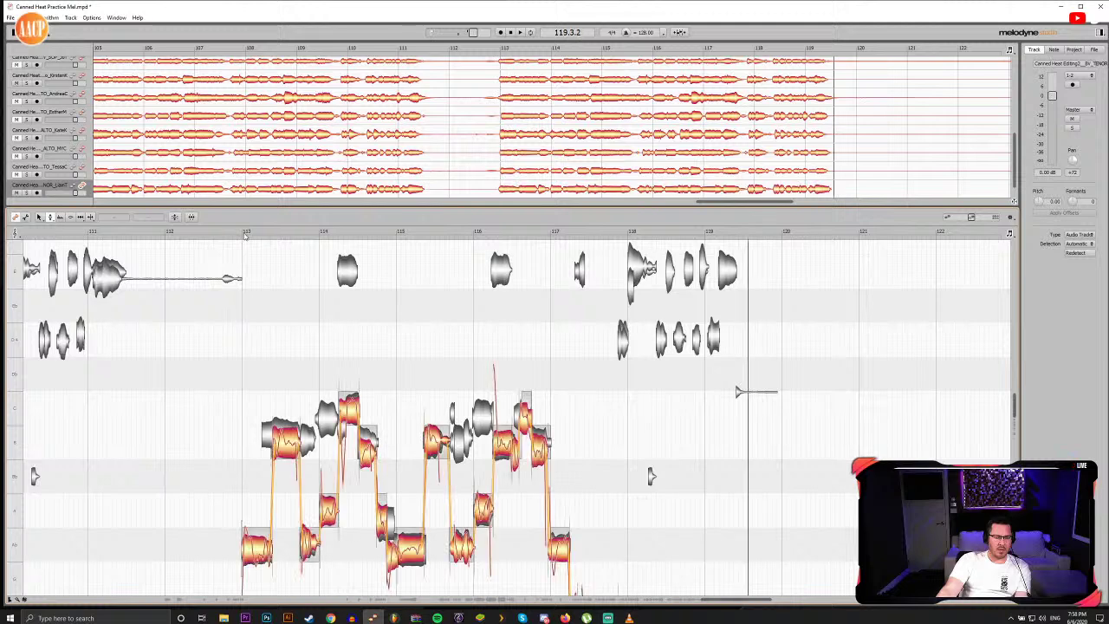
pyautogui.click(246, 232)
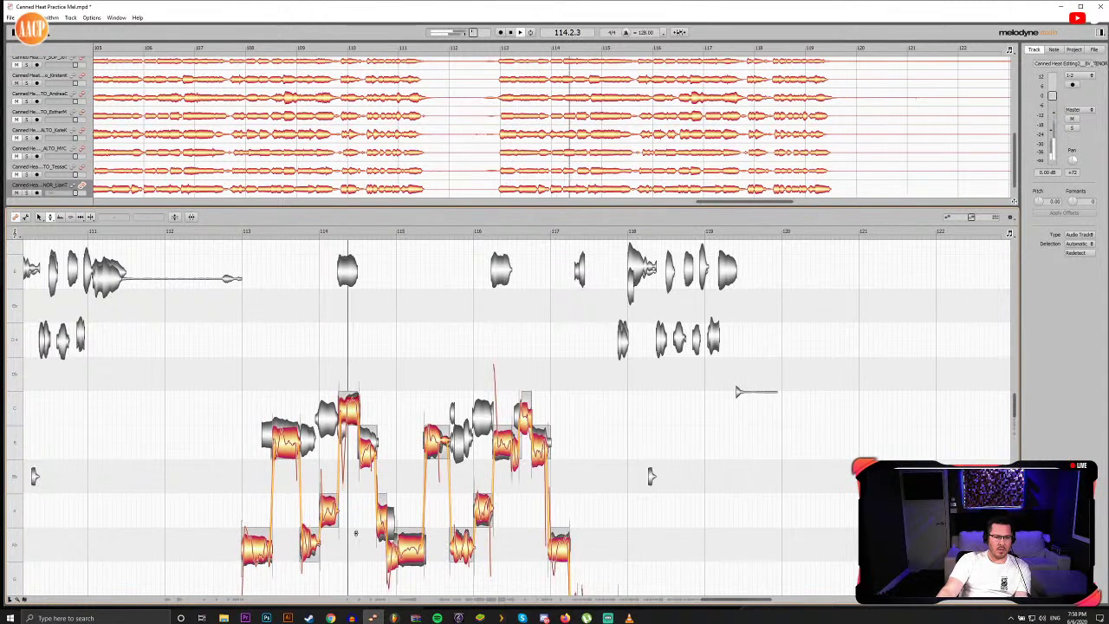
pyautogui.moveTo(1014, 413); pyautogui.dragTo(1015, 434)
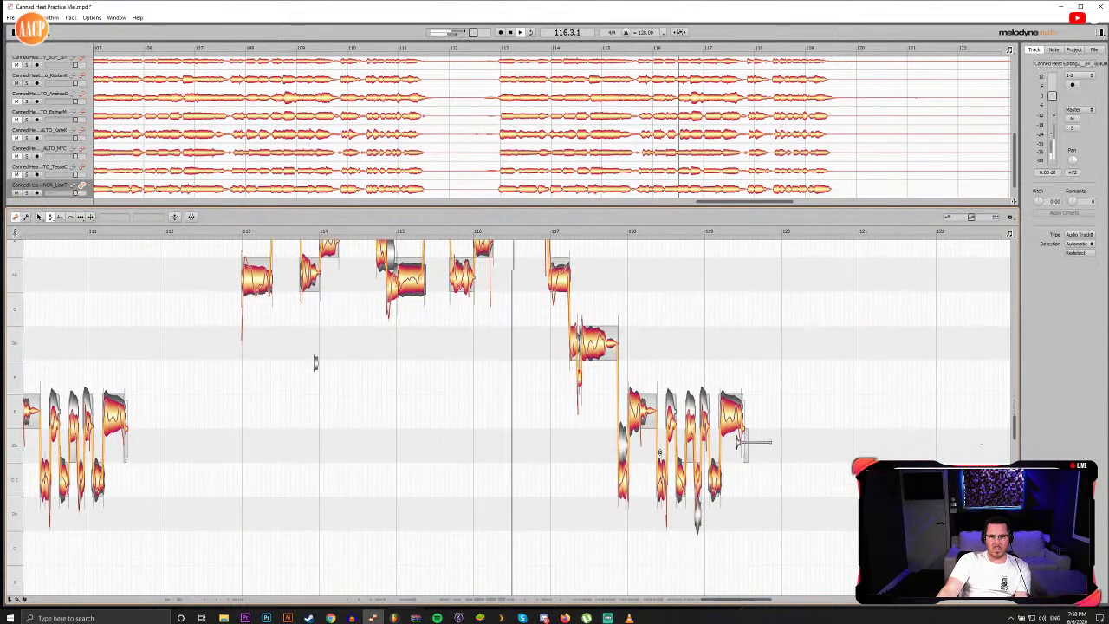
# Step: Shift all pasted tenor notes in bars 113 to 119 slightly earlier, replay them, and nudge them slightly later
pyautogui.moveTo(797, 528); pyautogui.dragTo(247, 372)
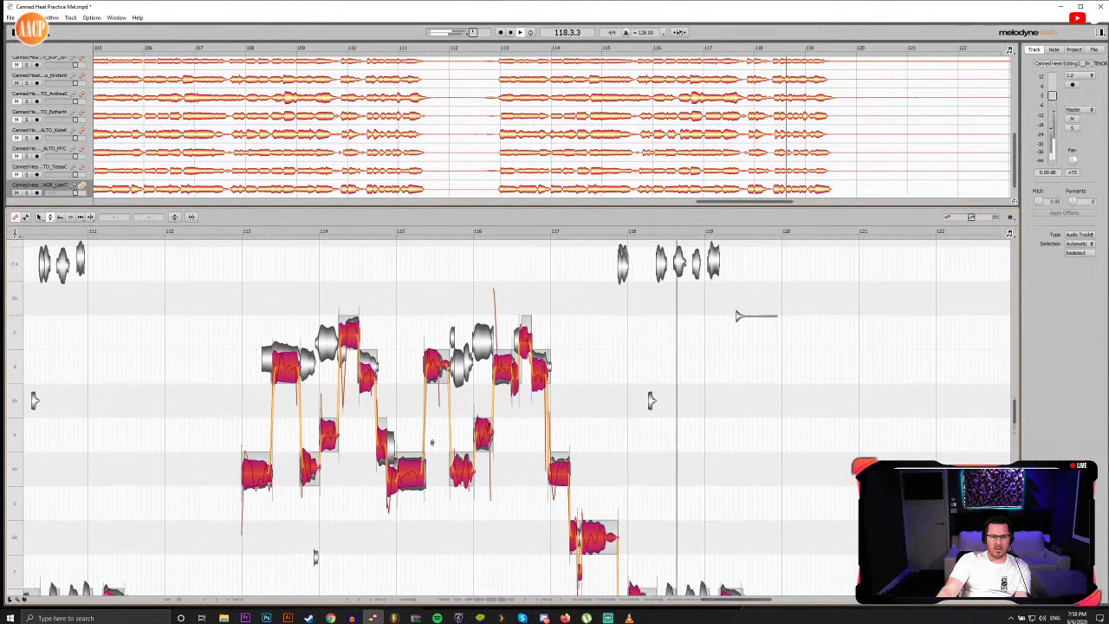
pyautogui.scroll(-3, 743, 554)
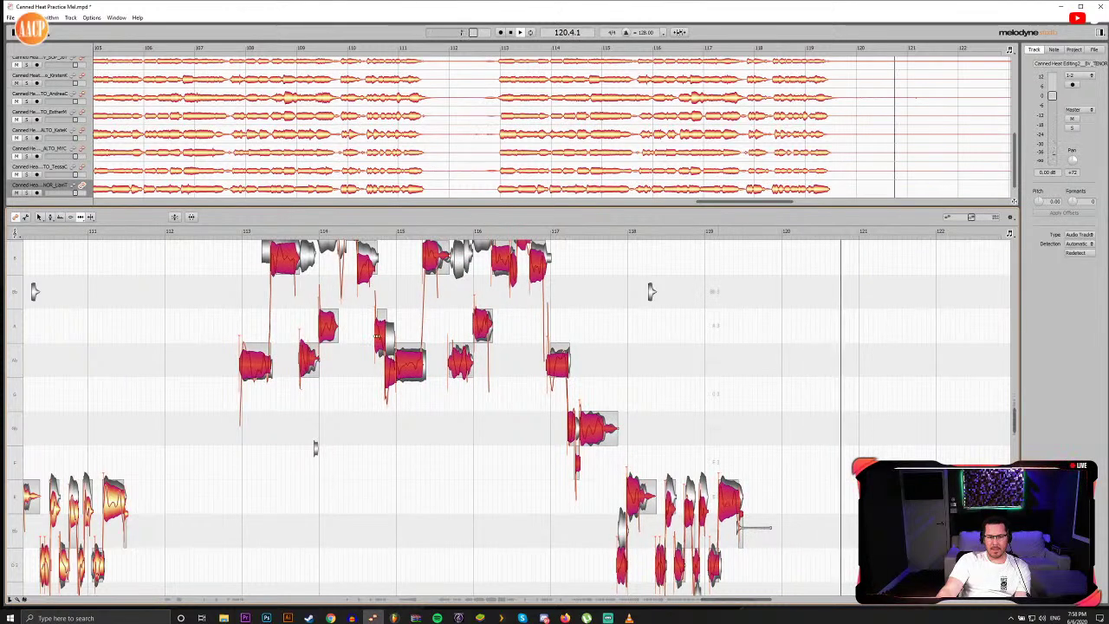
pyautogui.click(236, 231)
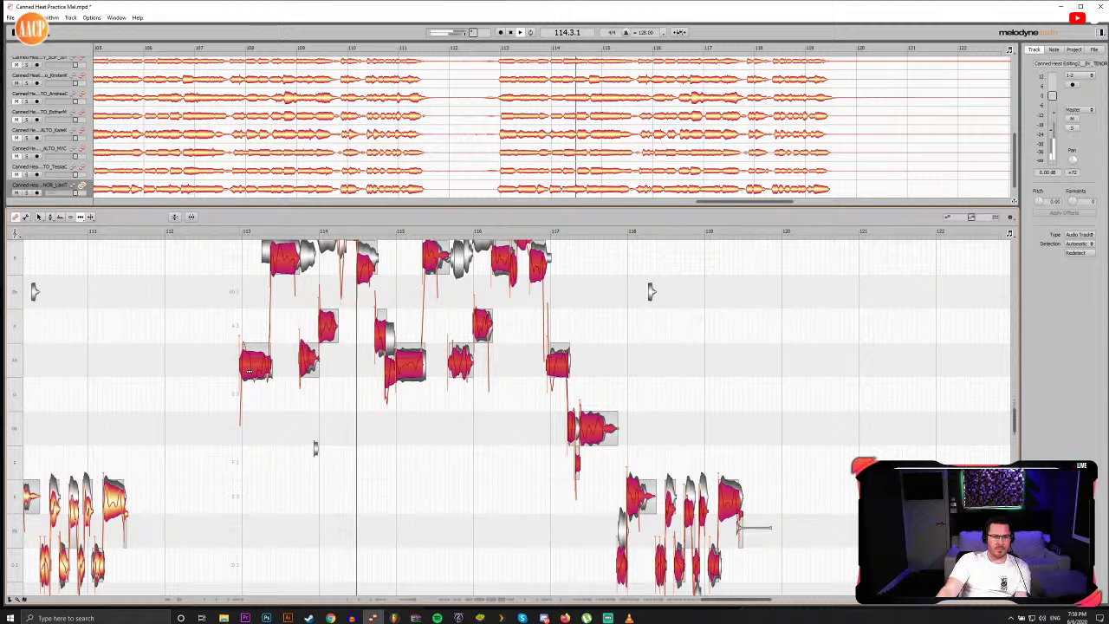
pyautogui.moveTo(250, 371); pyautogui.dragTo(252, 371)
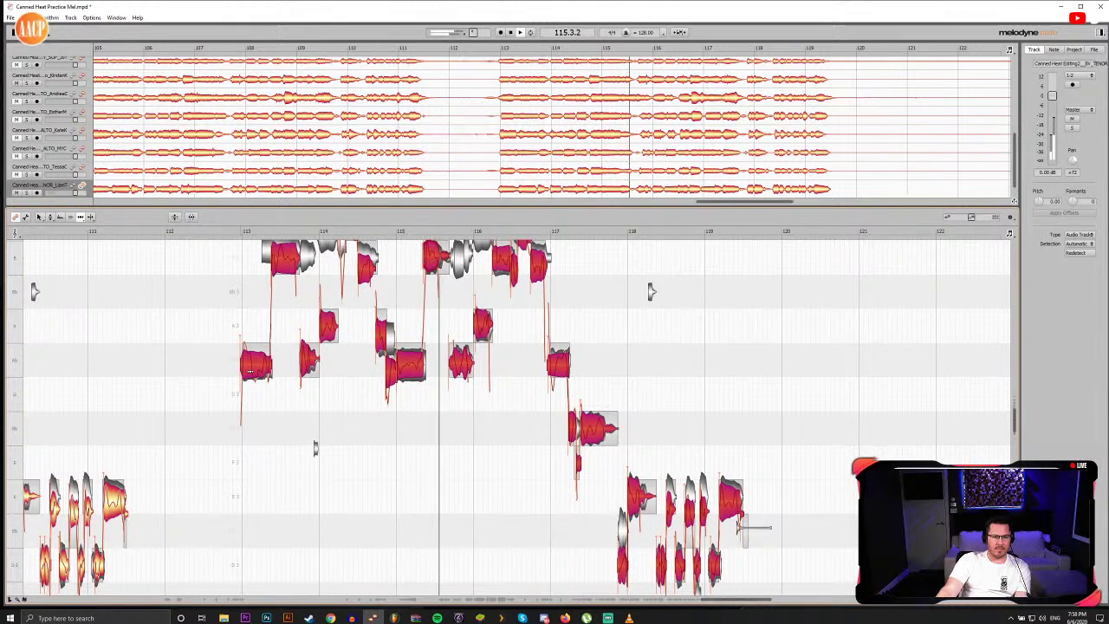
# Step: Move the start of the short A3 note at the end of bar 114 slightly later and replay the phrase
pyautogui.click(290, 392)
pyautogui.moveTo(382, 338); pyautogui.dragTo(383, 341)
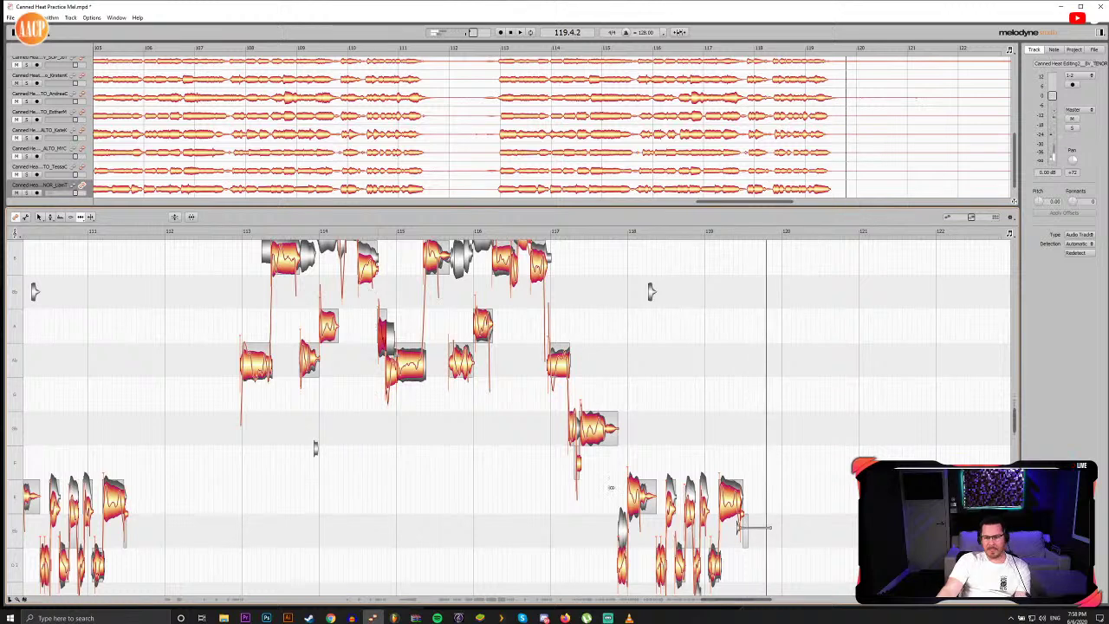
pyautogui.press('F2')
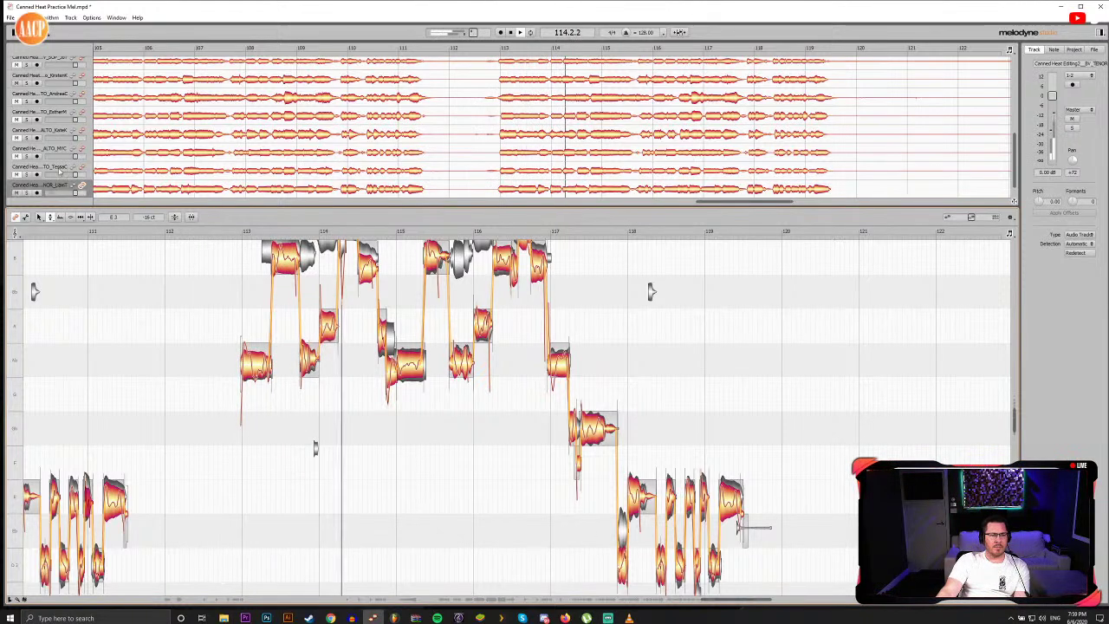
# Step: Play the mix from bar 4, move the Canned Heat Sans BVs track up one place and set its level to -3 dB
pyautogui.scroll(2, 83, 127)
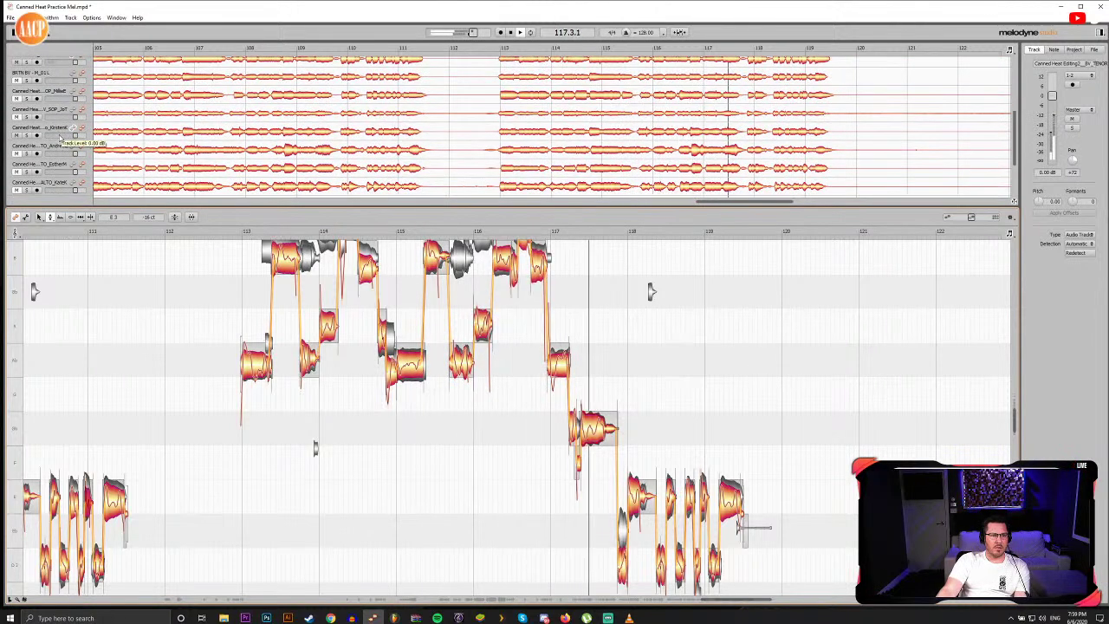
pyautogui.scroll(2, 57, 134)
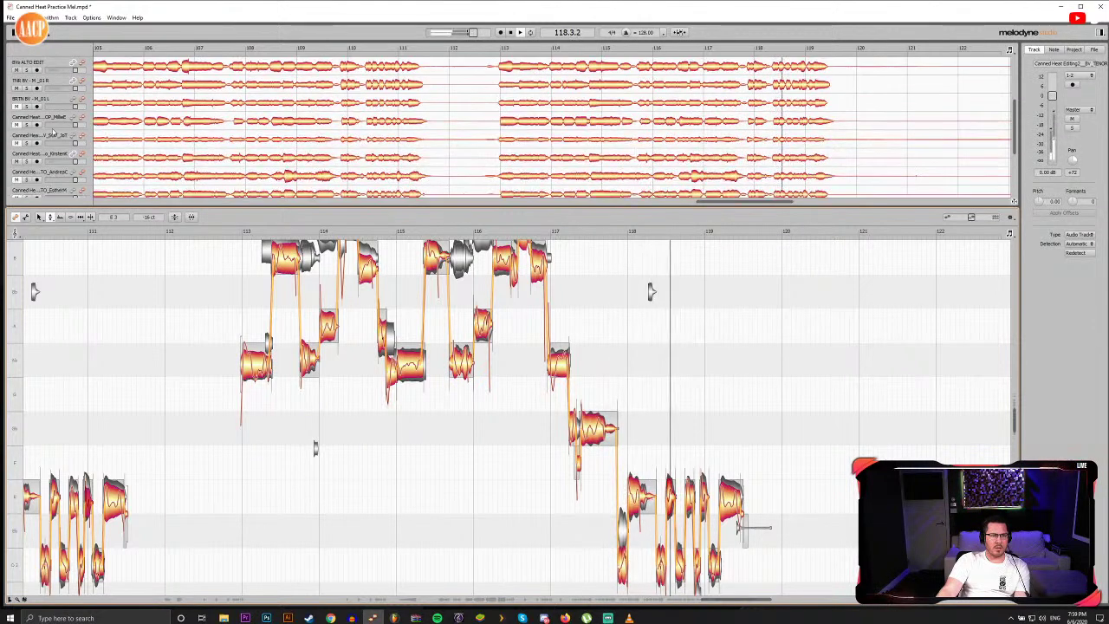
pyautogui.scroll(3, 55, 129)
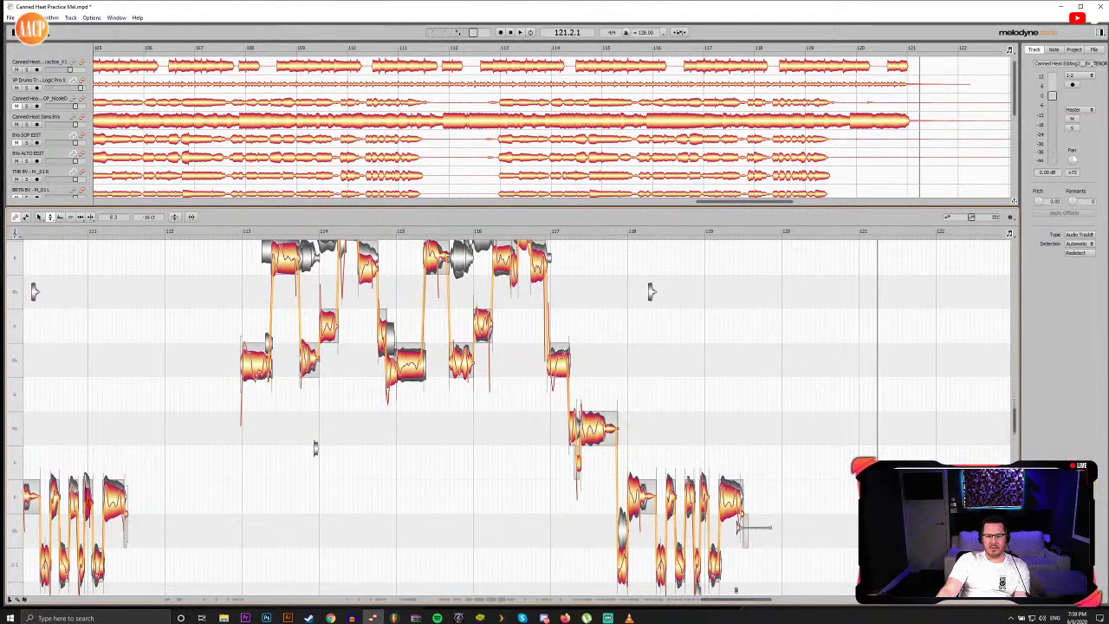
pyautogui.moveTo(736, 598); pyautogui.dragTo(99, 502)
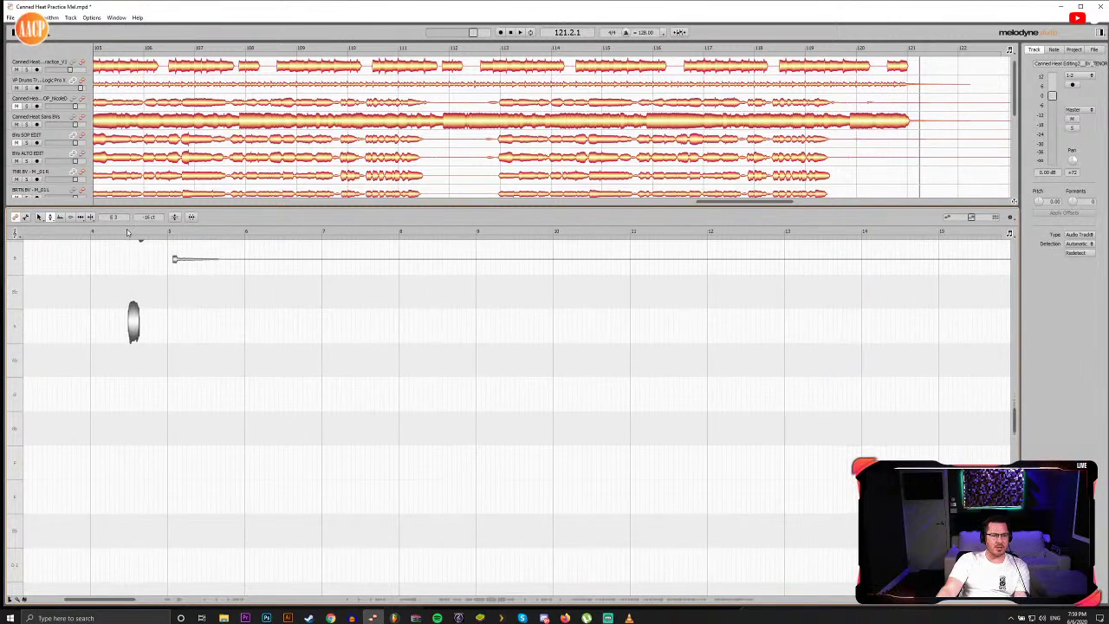
pyautogui.click(128, 232)
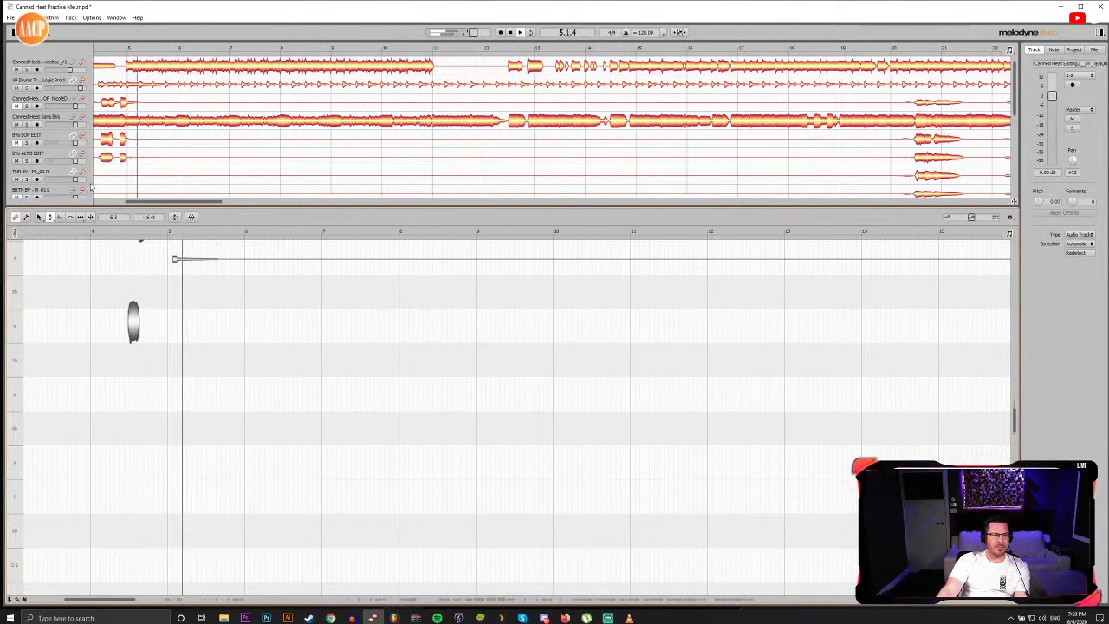
pyautogui.click(61, 102)
pyautogui.moveTo(60, 103); pyautogui.dragTo(61, 101)
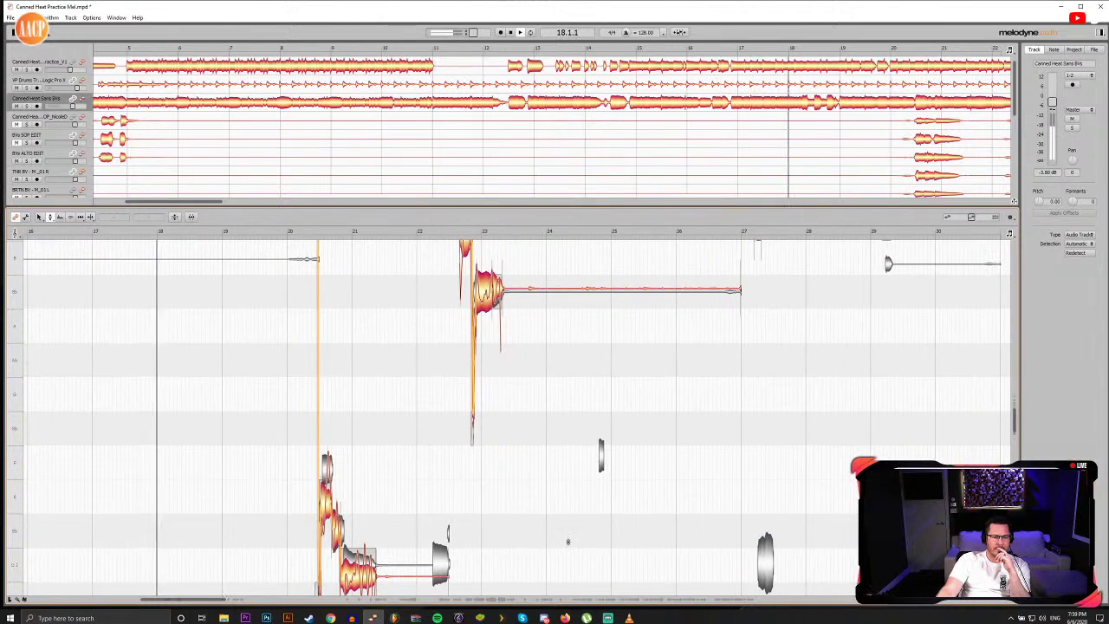
# Step: Listen through the mix from bar 18 towards bar 66, skipping ahead to bar 50 and following the tenor notes against the references
pyautogui.moveTo(1011, 434); pyautogui.dragTo(1011, 505)
pyautogui.scroll(5, 587, 457)
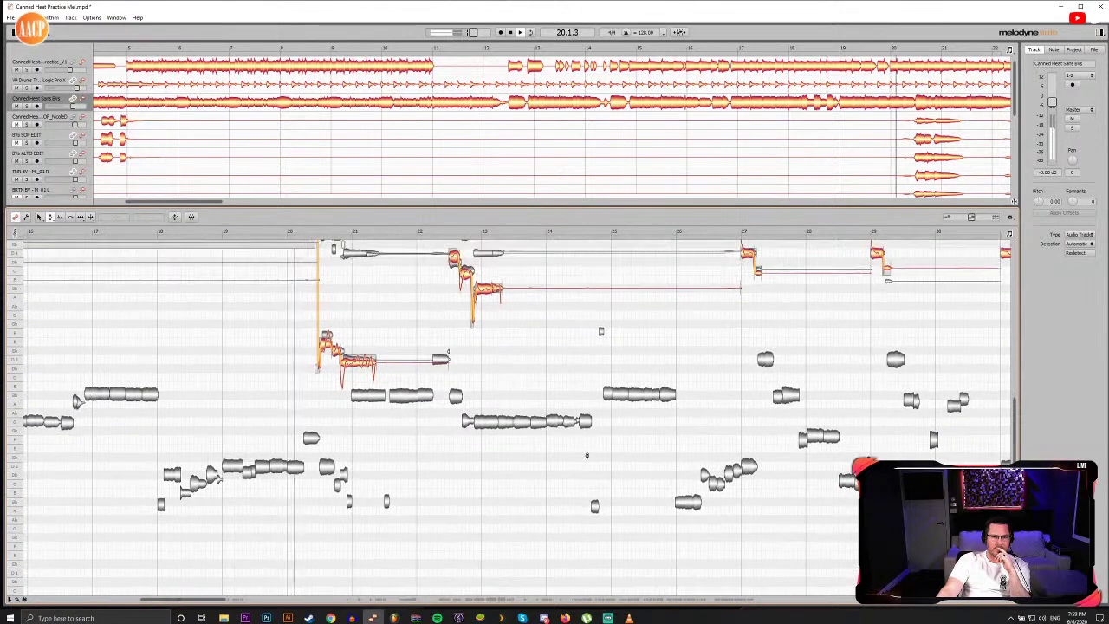
pyautogui.scroll(4, 585, 457)
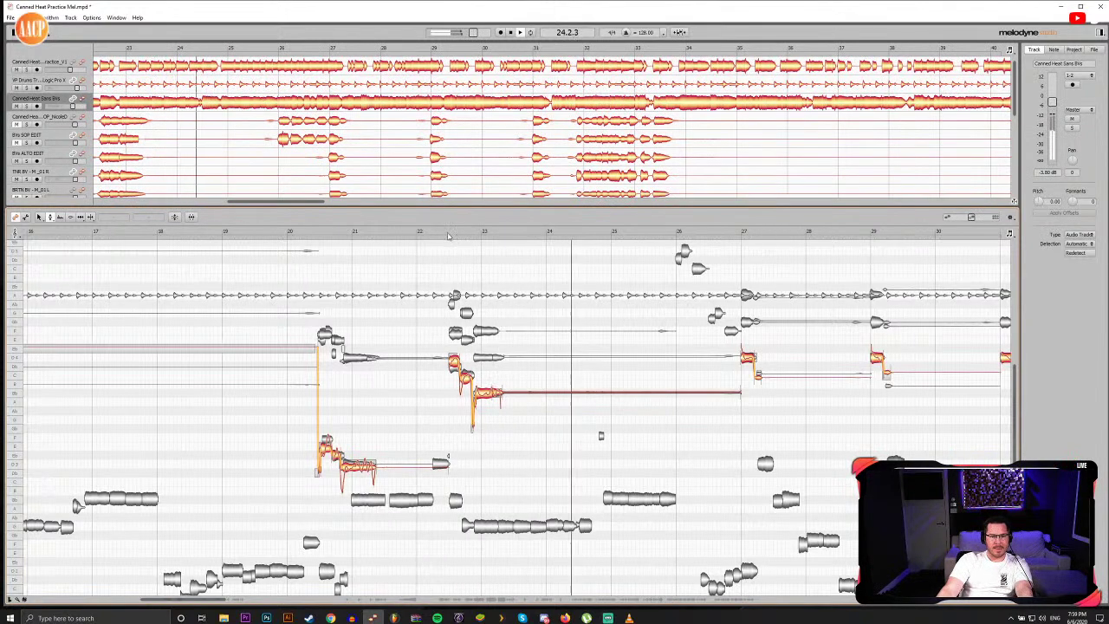
pyautogui.moveTo(213, 599); pyautogui.dragTo(254, 598)
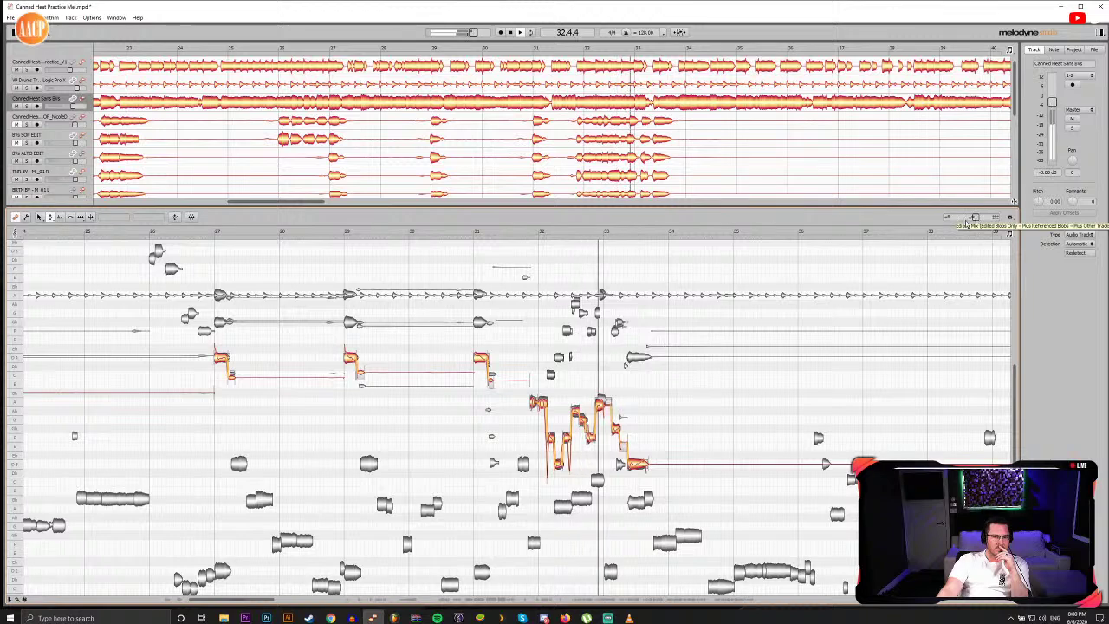
pyautogui.moveTo(262, 600); pyautogui.dragTo(398, 599)
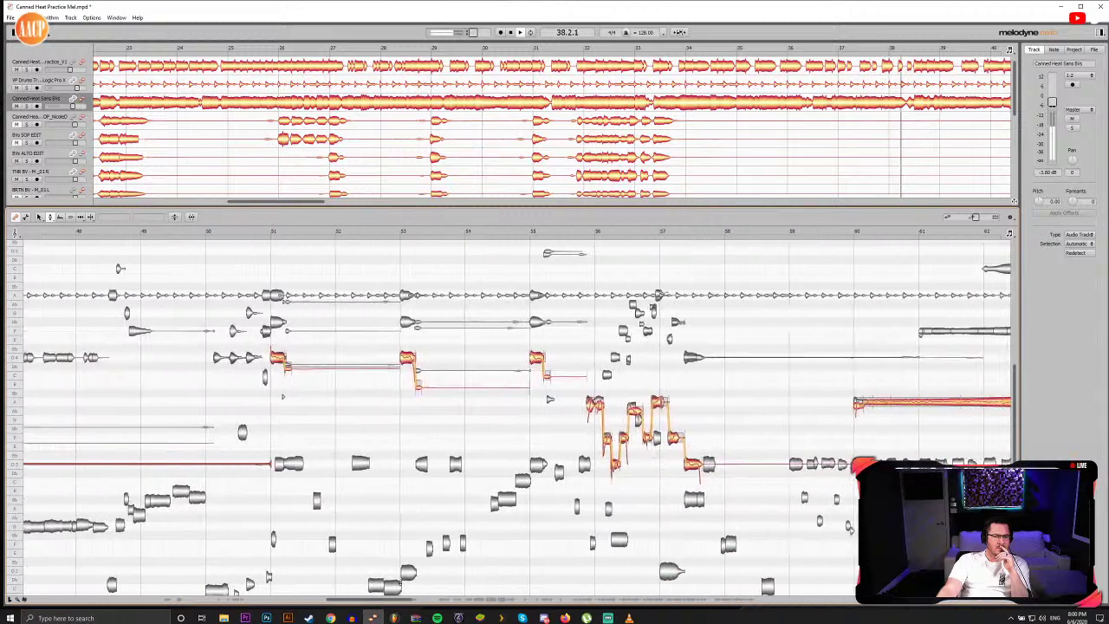
pyautogui.click(258, 232)
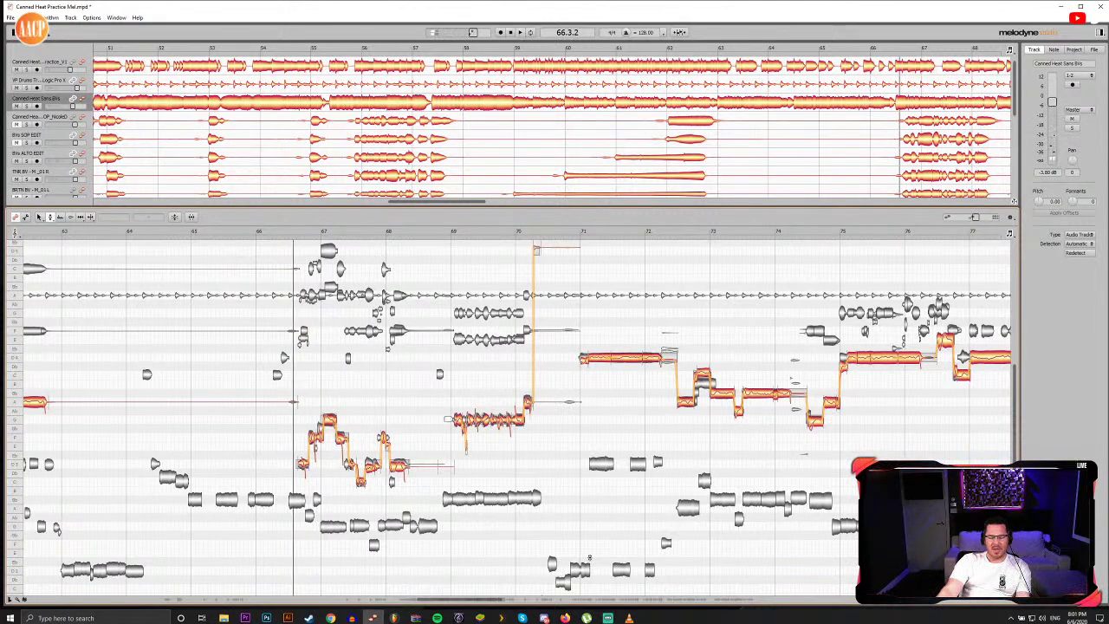
# Step: Replay the tenor phrase from bar 66 and raise the drums track level to 12 dB
pyautogui.moveTo(498, 599); pyautogui.dragTo(460, 601)
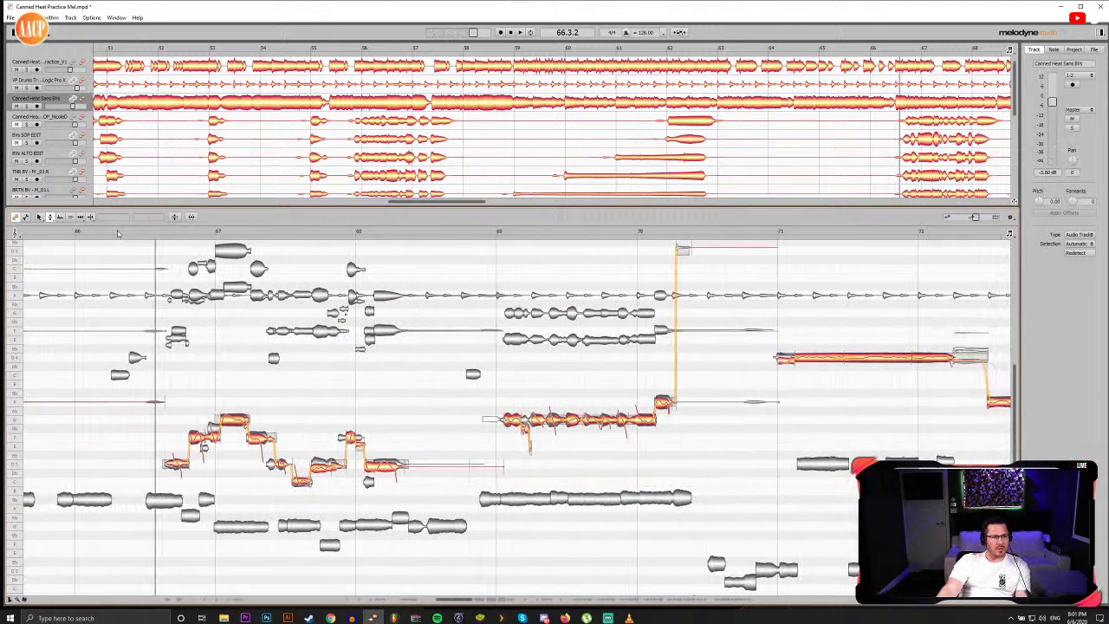
pyautogui.click(115, 232)
pyautogui.doubleClick(87, 233)
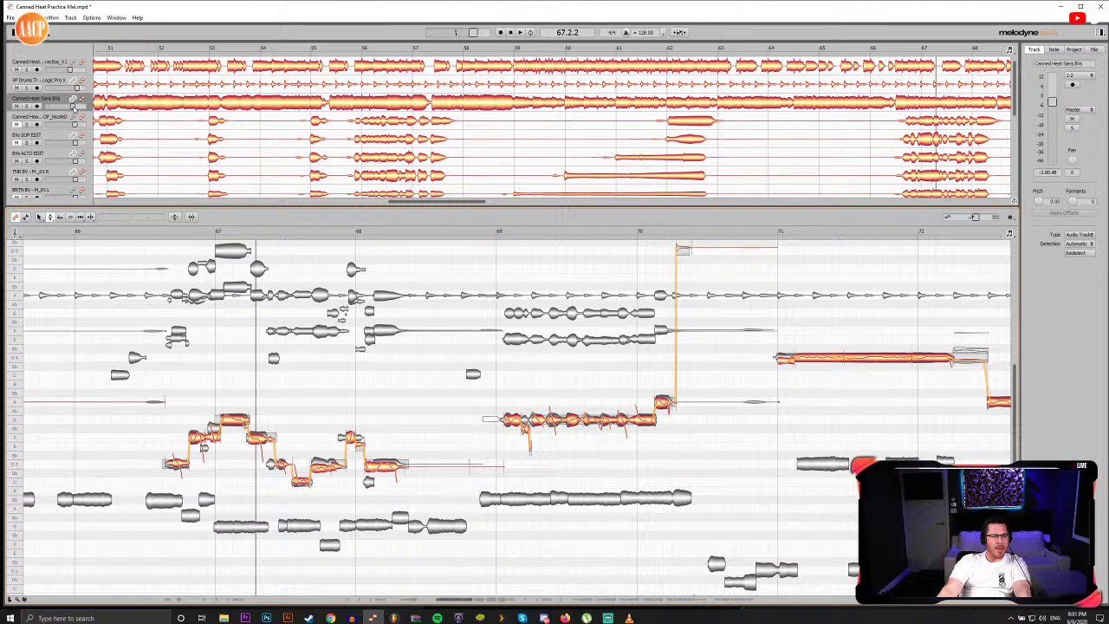
pyautogui.click(79, 87)
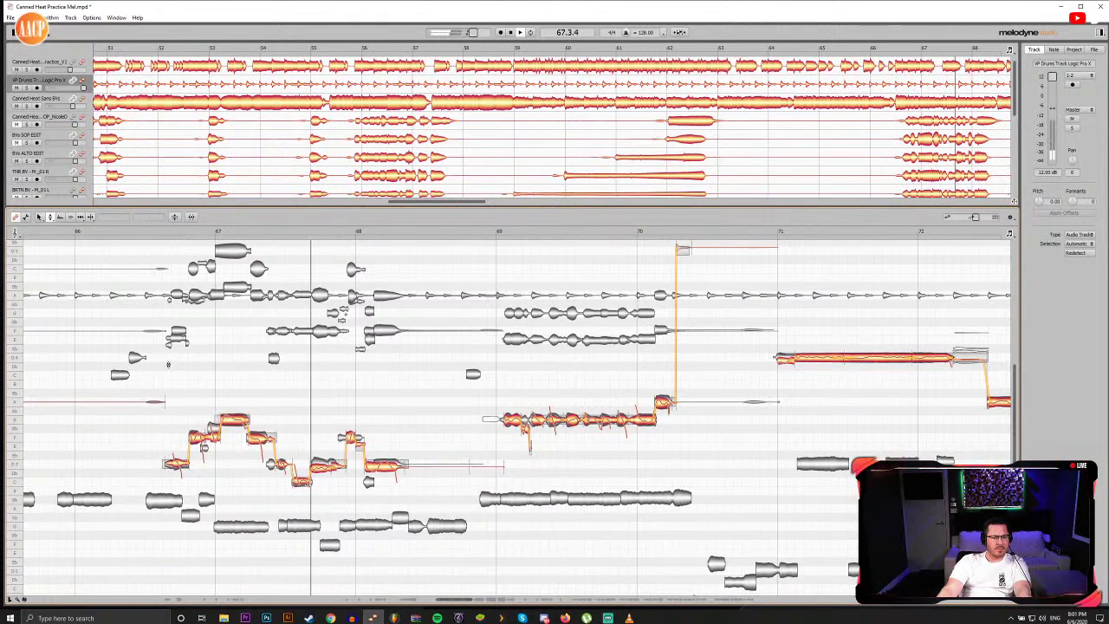
# Step: Activate the Time tool, select the short tenor note late in bar 67 and replay the phrase from bar 66
pyautogui.doubleClick(279, 234)
pyautogui.press('F5')
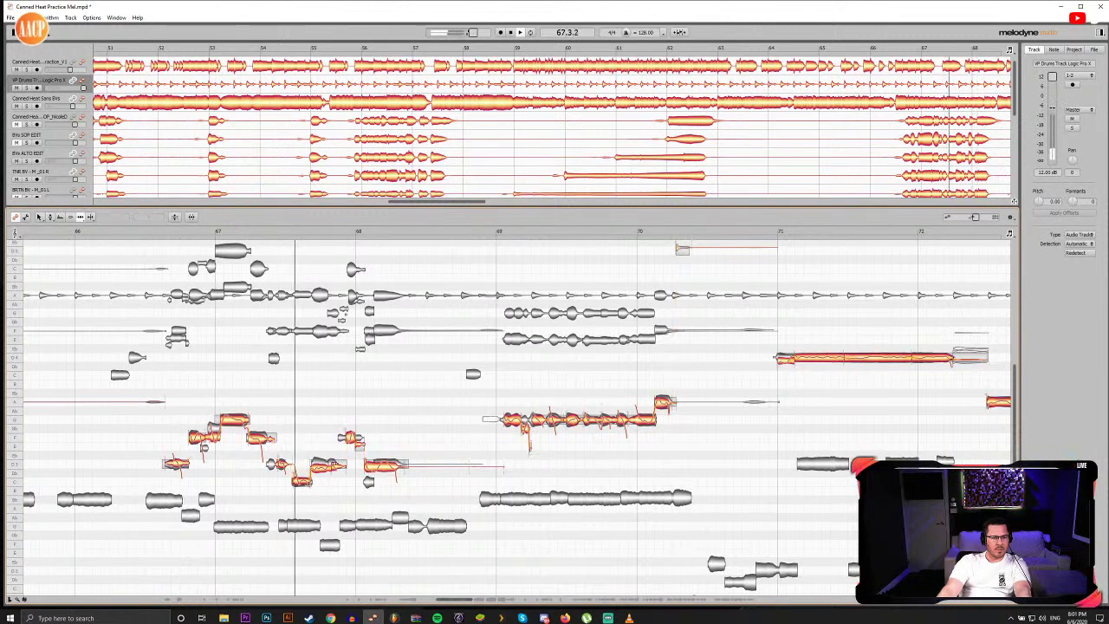
pyautogui.click(336, 466)
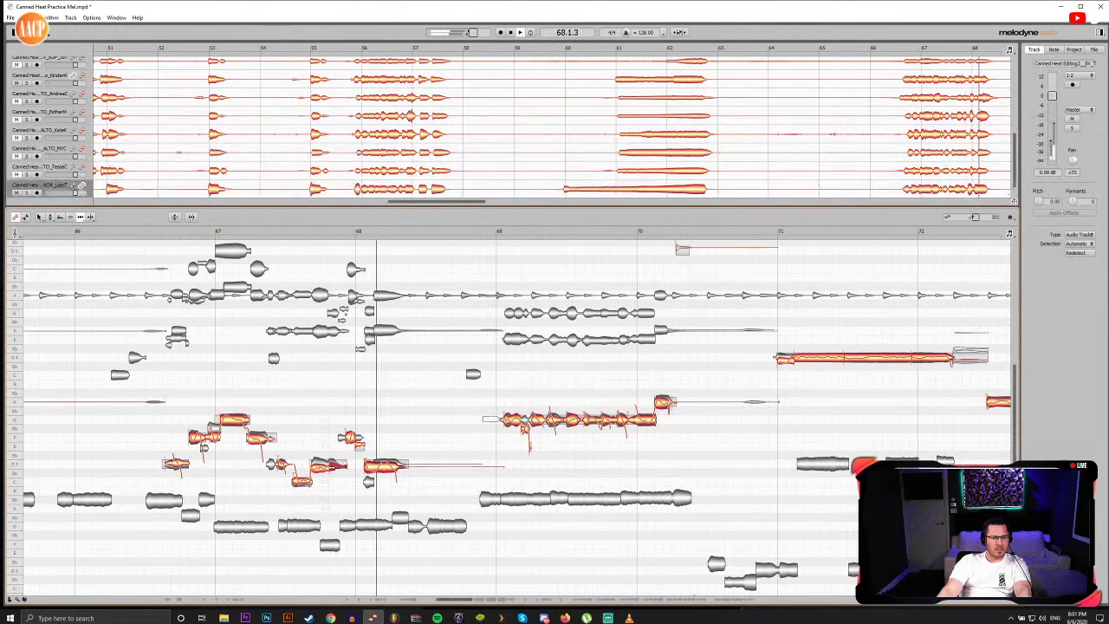
pyautogui.click(287, 232)
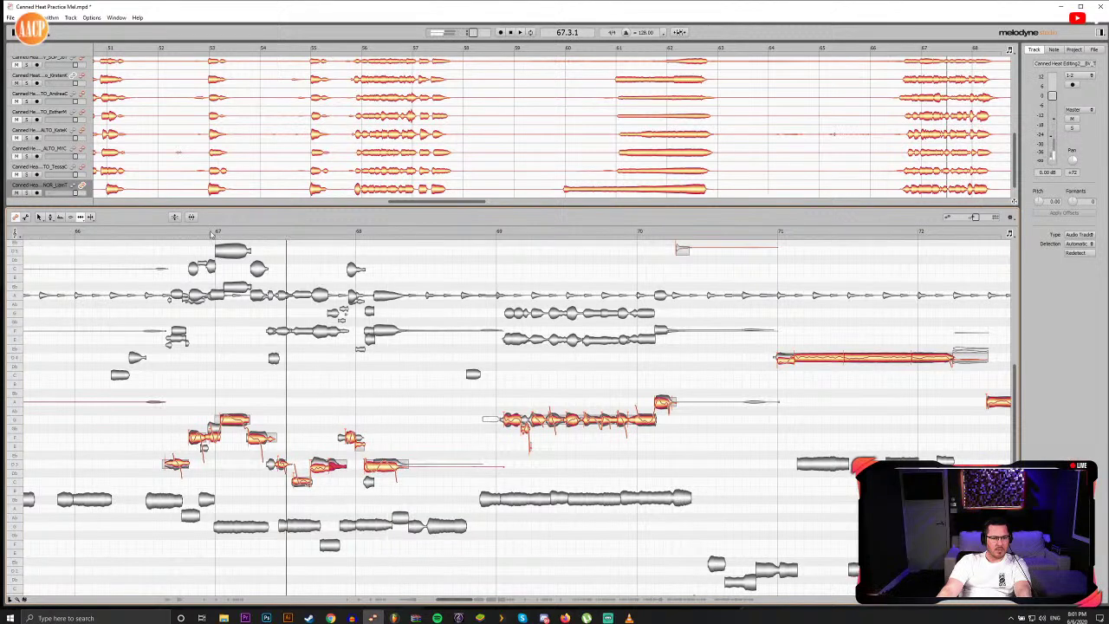
pyautogui.doubleClick(164, 233)
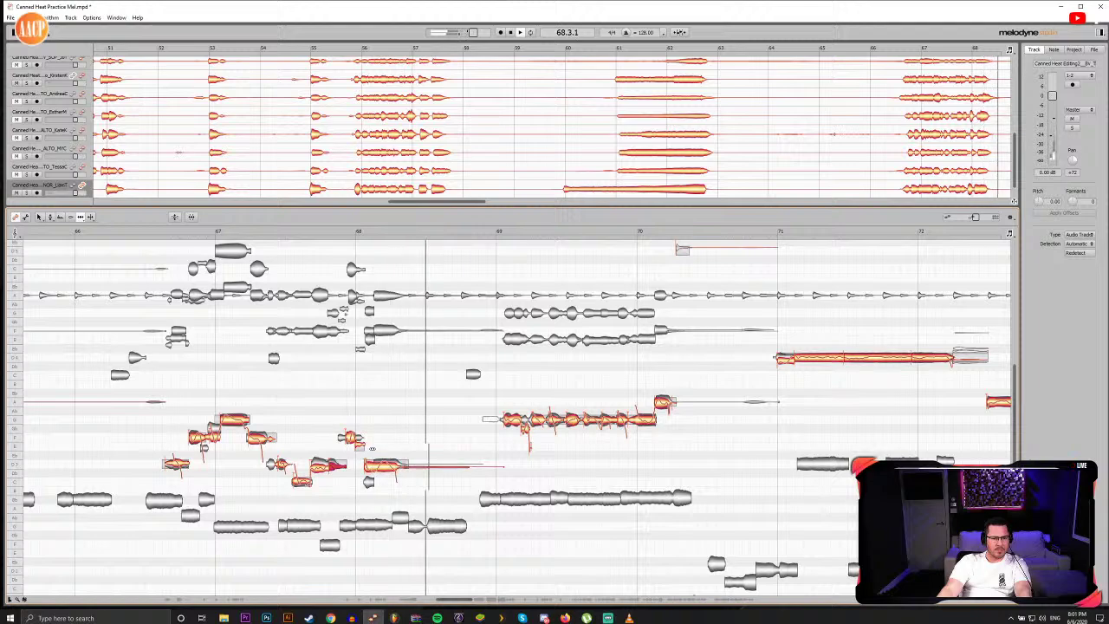
pyautogui.doubleClick(97, 233)
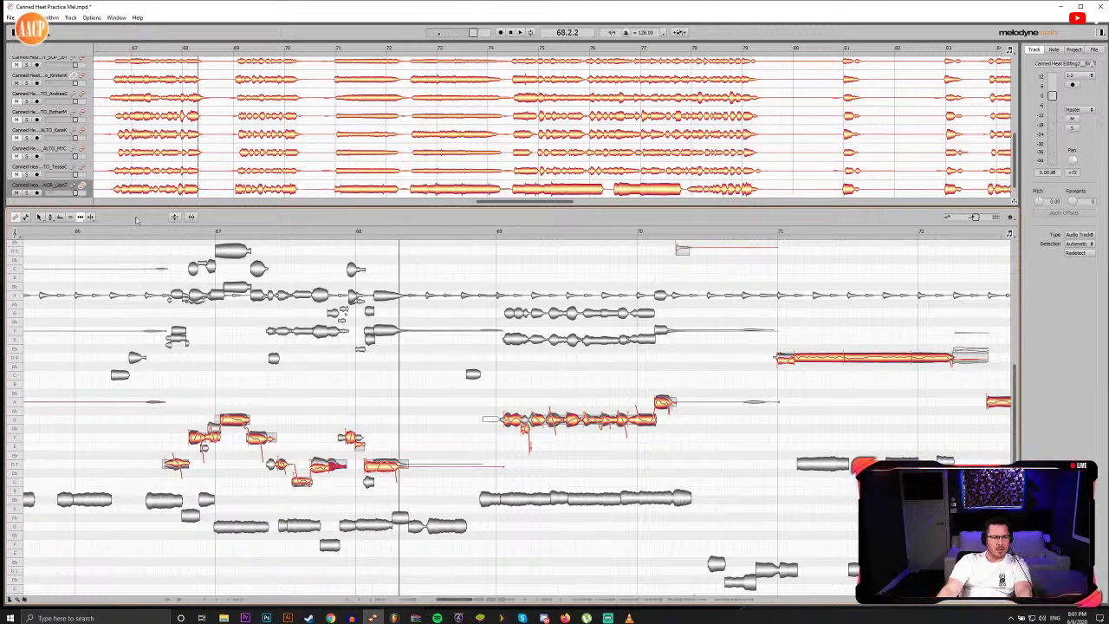
pyautogui.doubleClick(136, 231)
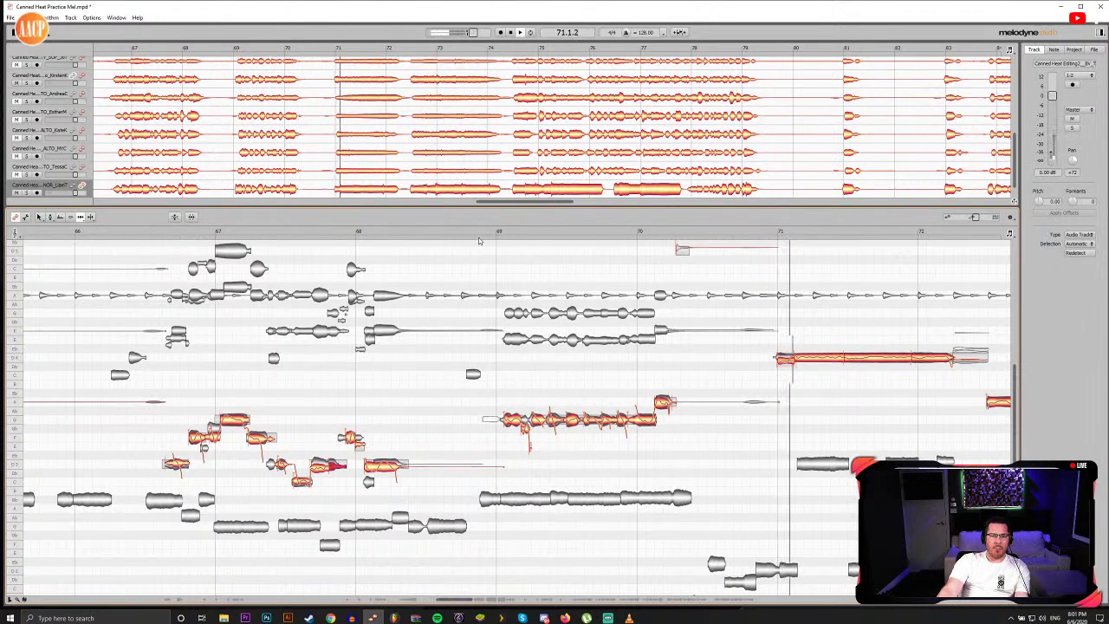
# Step: Replay the tenor notes at bar 69, and play the mix again from bar 66 to check their timing
pyautogui.click(479, 233)
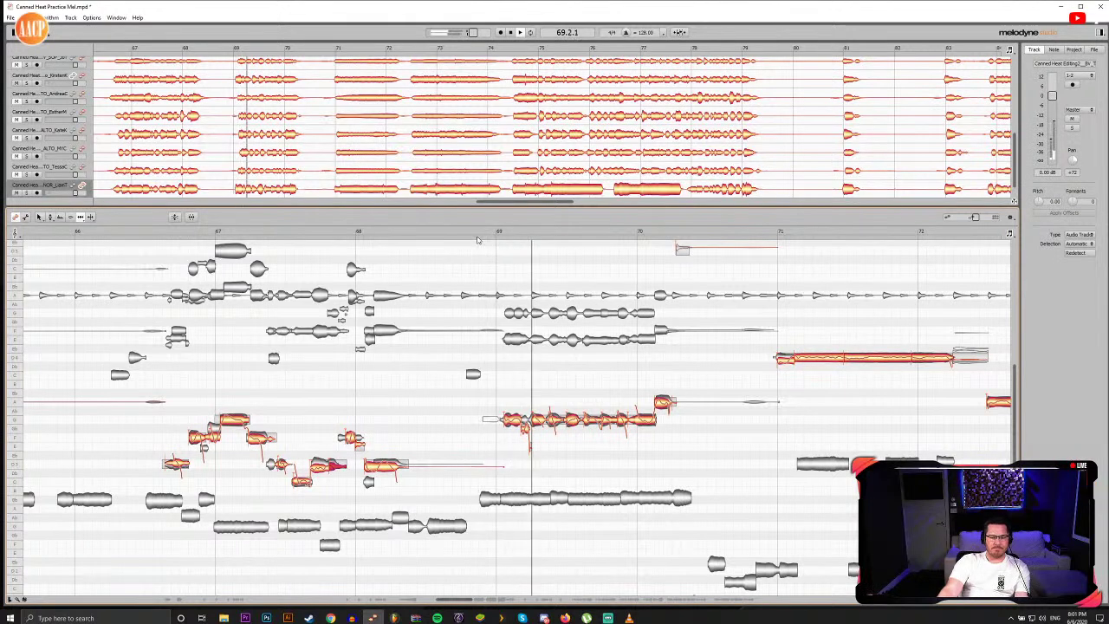
pyautogui.click(485, 233)
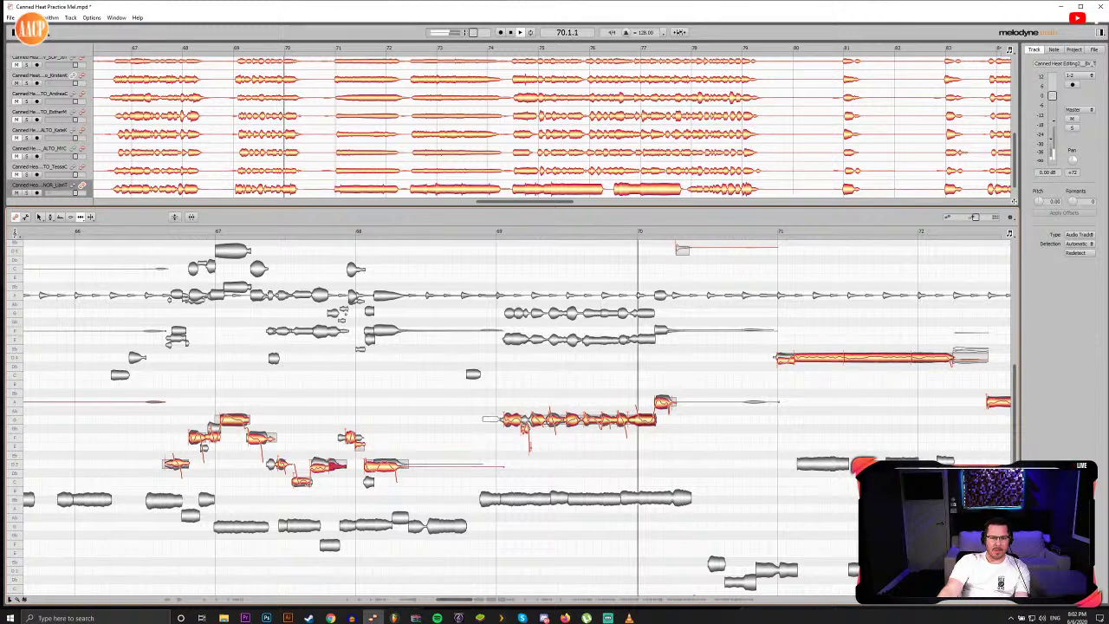
pyautogui.click(150, 232)
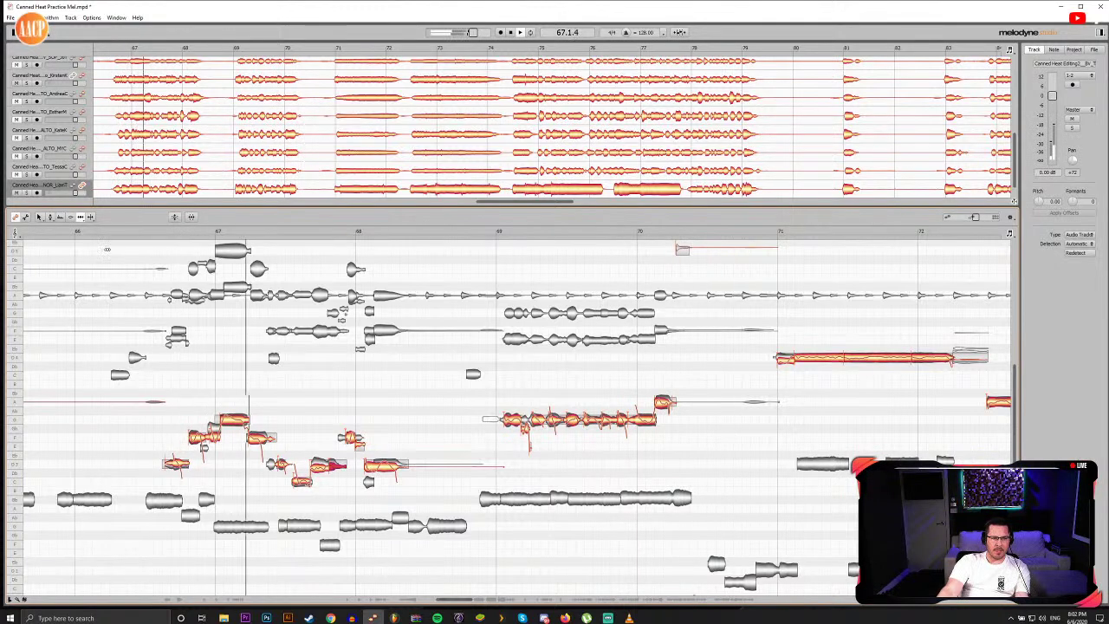
pyautogui.click(78, 232)
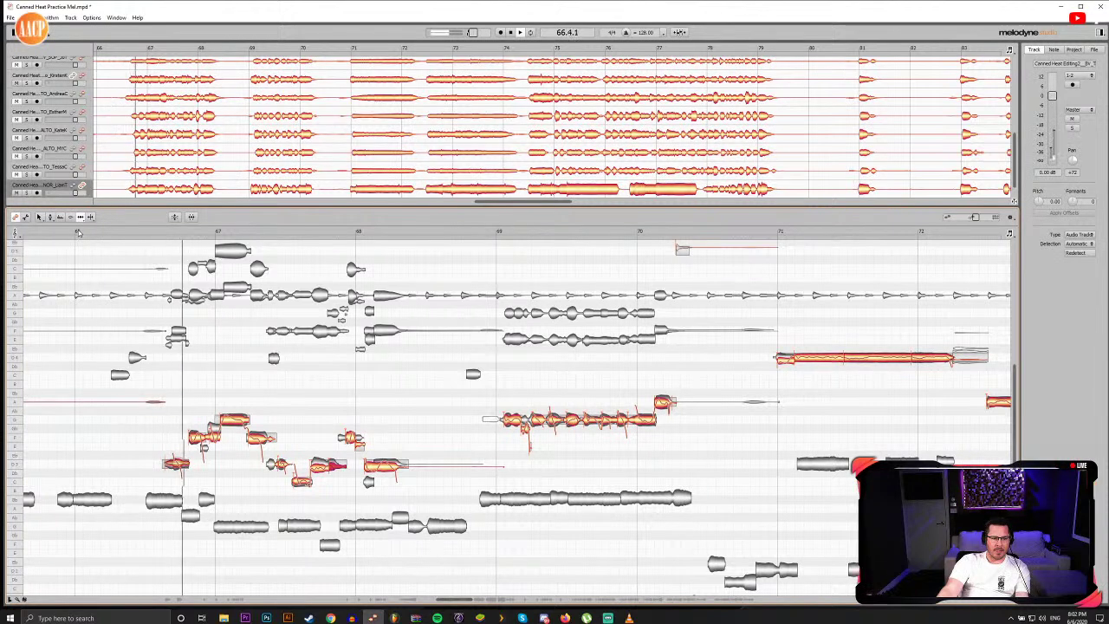
pyautogui.click(78, 232)
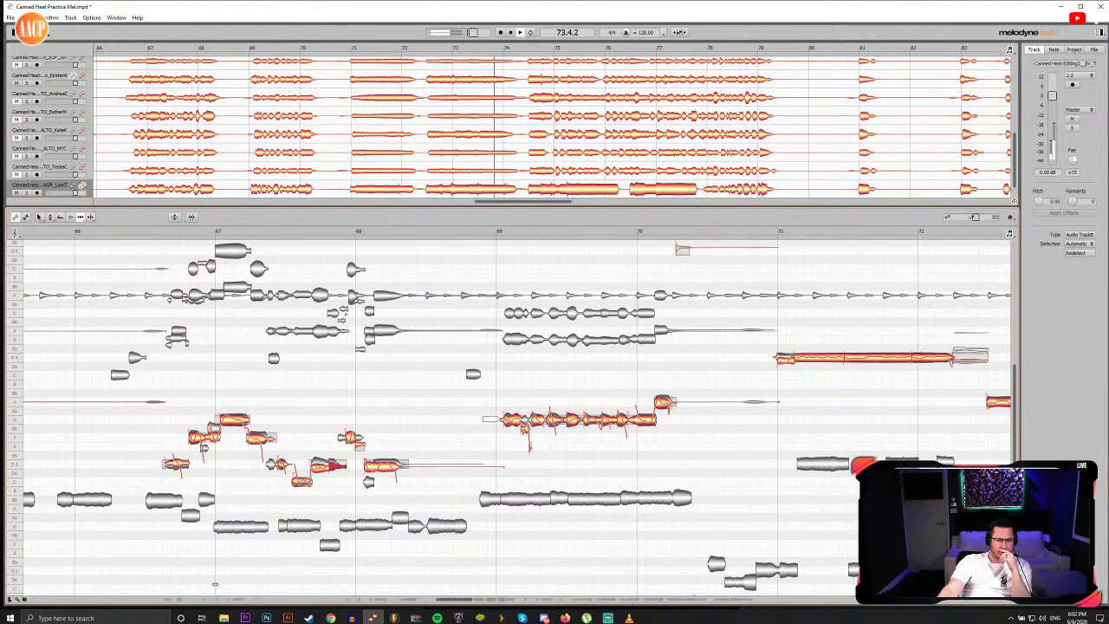
# Step: Move the start of the long tenor note at bar 75 slightly earlier and resume playback from bar 78
pyautogui.moveTo(444, 600); pyautogui.dragTo(501, 597)
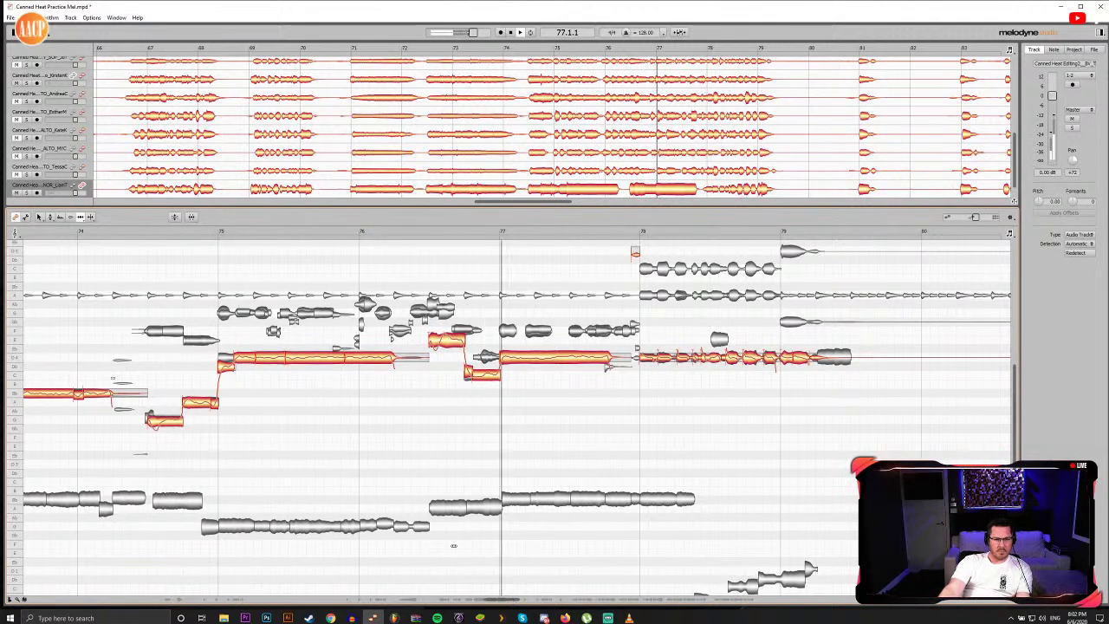
pyautogui.click(133, 232)
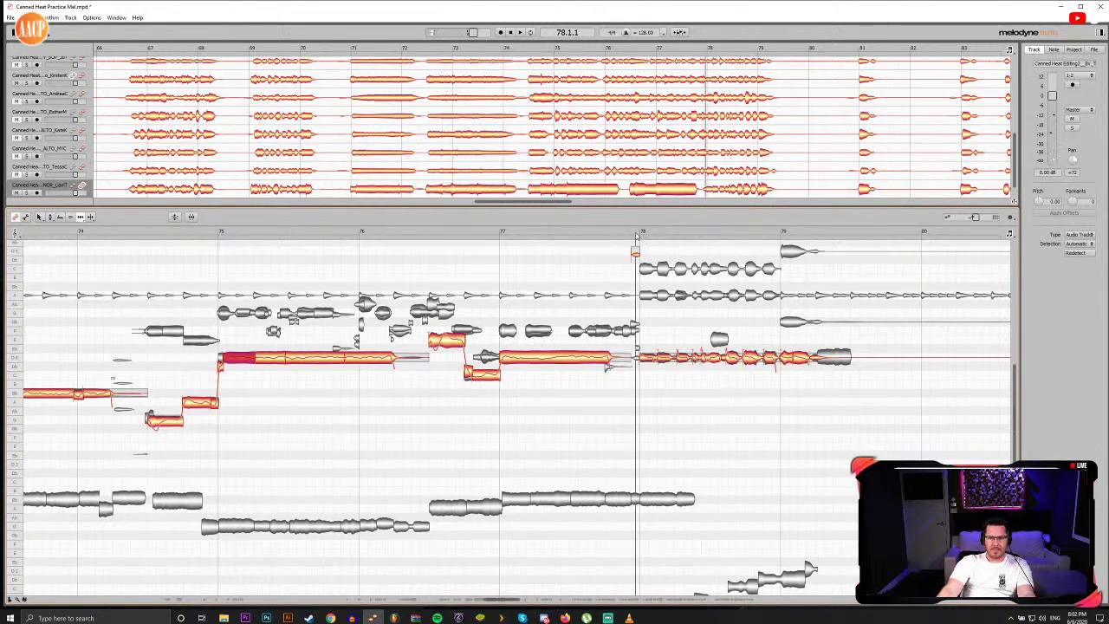
pyautogui.moveTo(504, 598); pyautogui.dragTo(518, 598)
pyautogui.press('space')
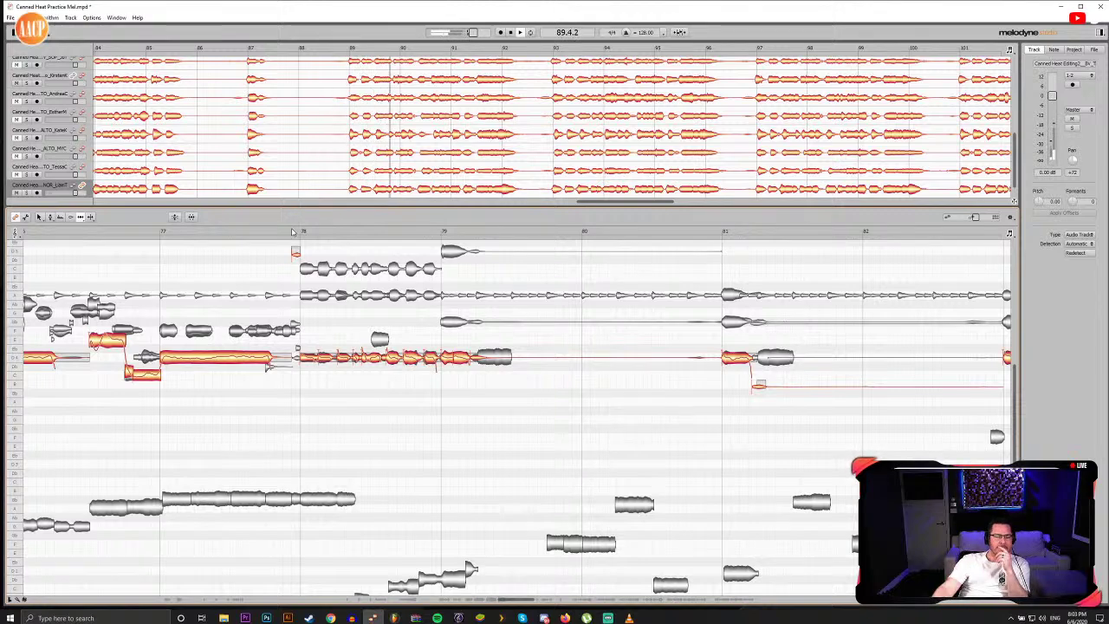
# Step: Replay the tenor phrase in bar 97 and select its note starting near the middle of the bar
pyautogui.moveTo(514, 601); pyautogui.dragTo(627, 604)
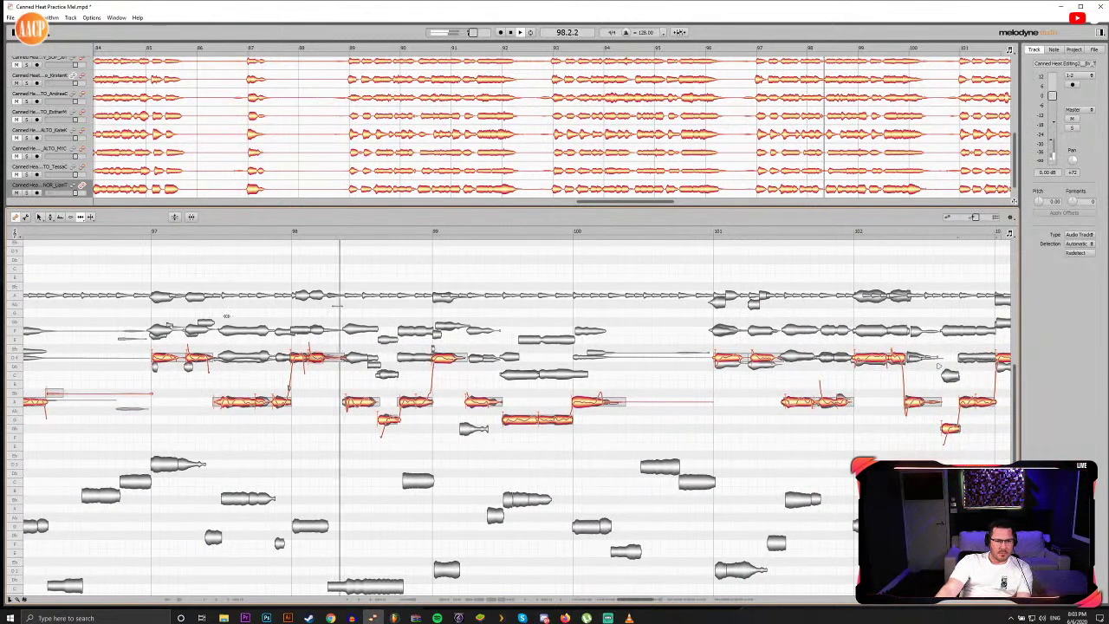
pyautogui.doubleClick(182, 232)
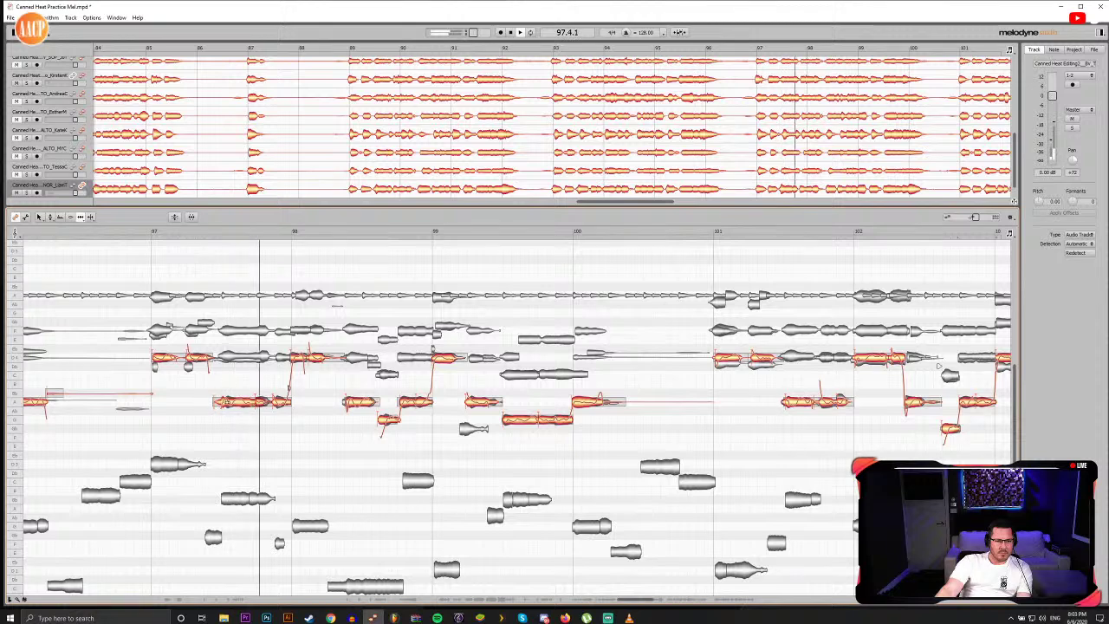
pyautogui.moveTo(196, 232); pyautogui.dragTo(228, 237)
pyautogui.click(227, 401)
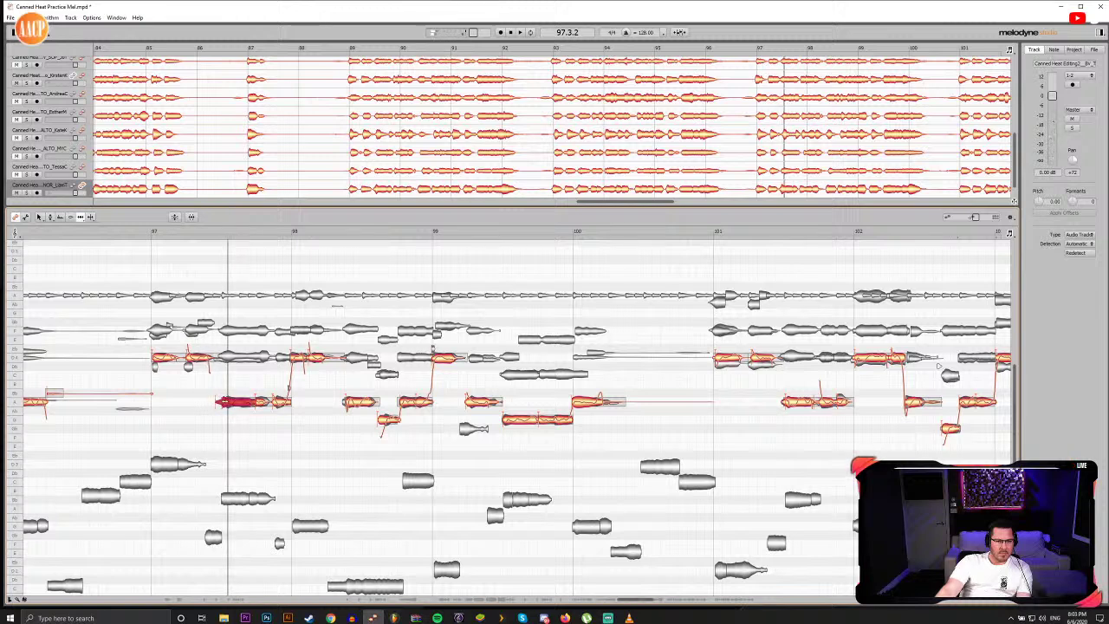
# Step: Play the mix from bar 97 through to the end of the song and switch to Chrome
pyautogui.click(149, 233)
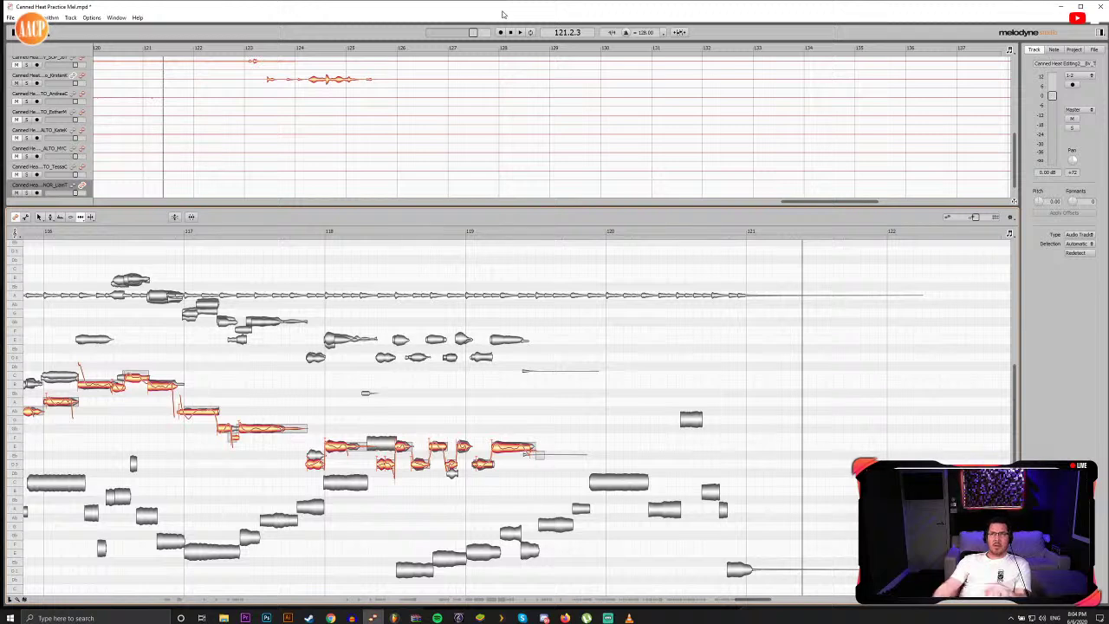
pyautogui.hotkey('alt', 'Tab')
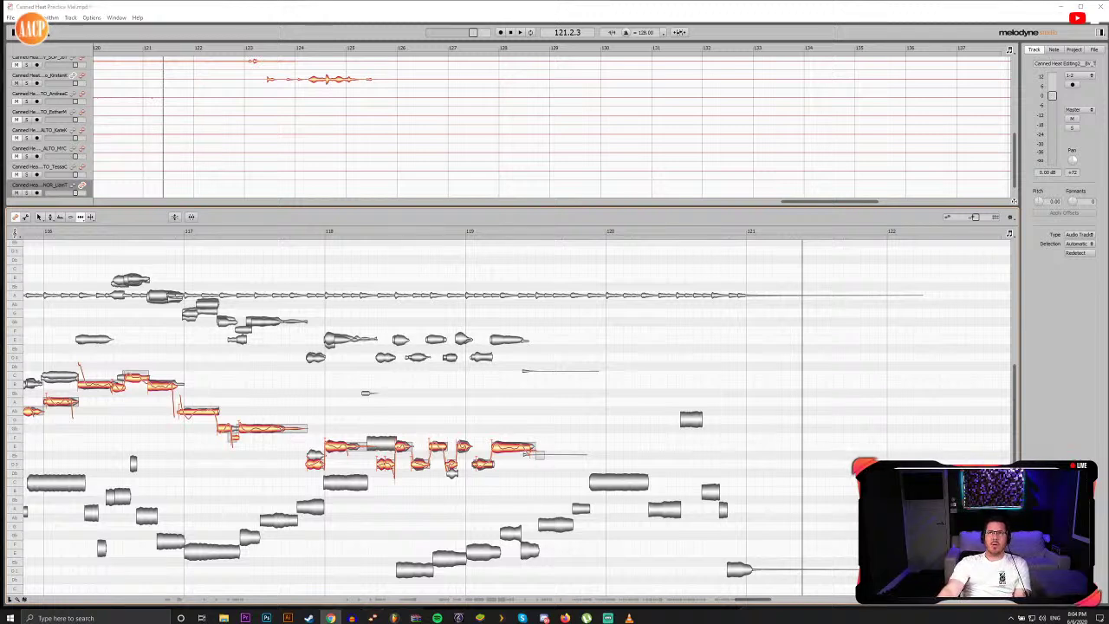